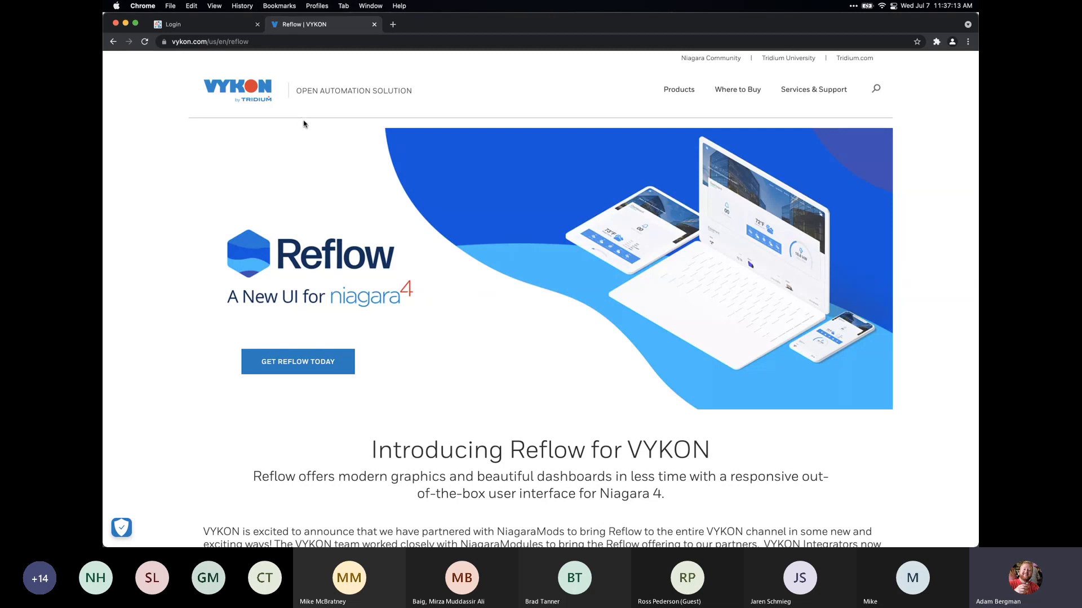
Browse the VYKON Reflow page, view the free trial download page, and close it again
scroll(359, 201, down, 5)
scroll(360, 201, down, 20)
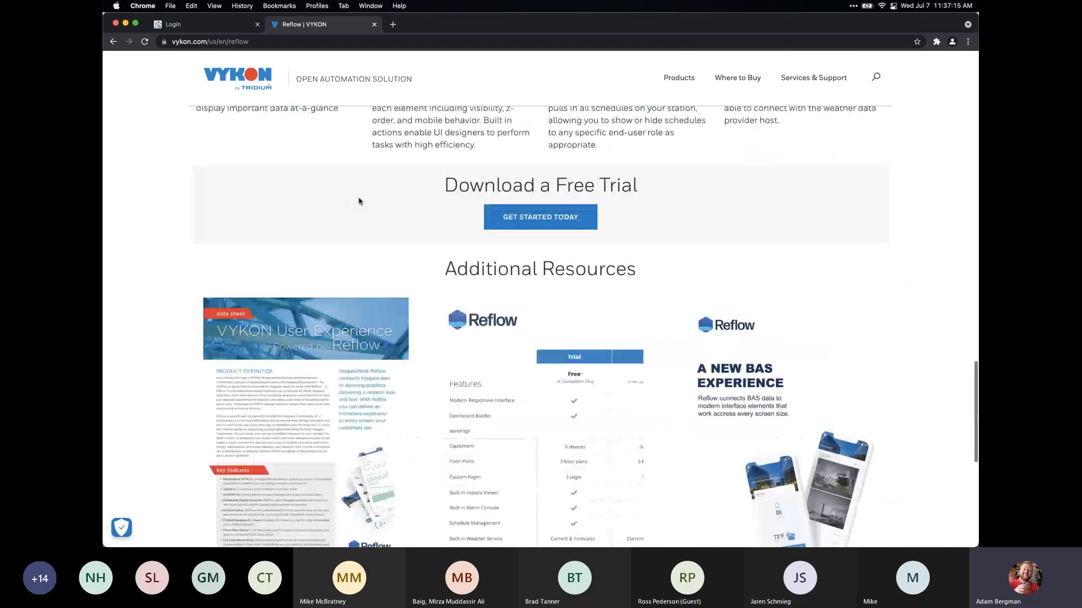
scroll(512, 384, down, 5)
scroll(512, 378, up, 15)
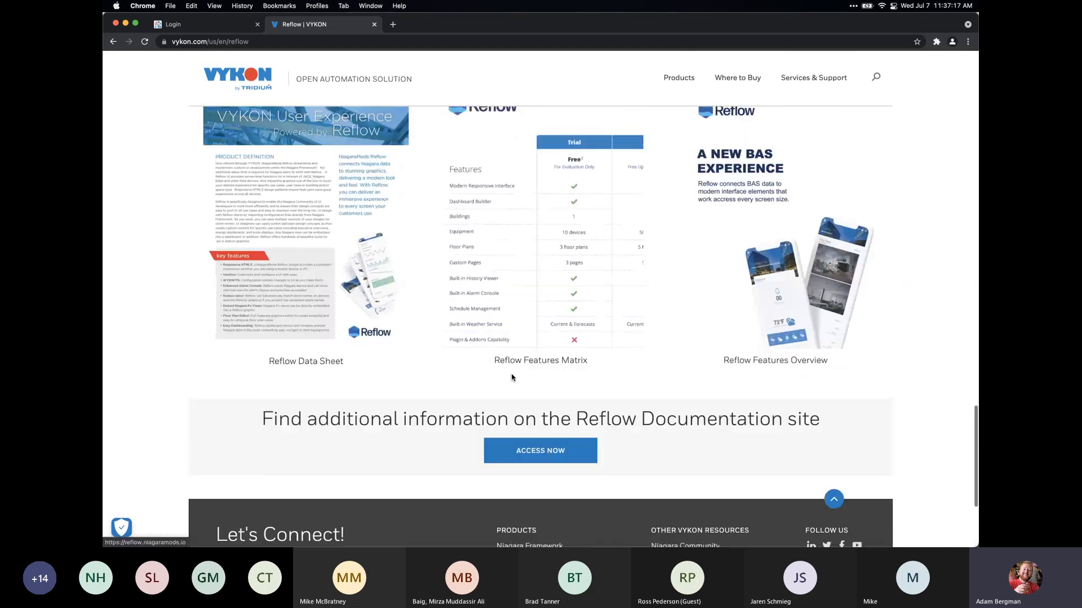
click(521, 317)
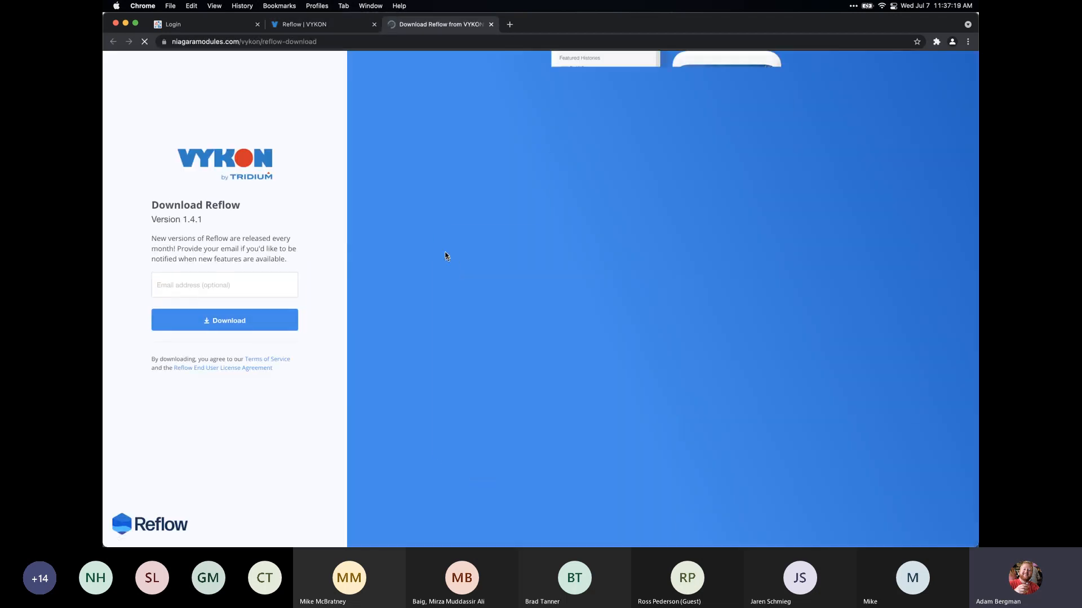
click(214, 281)
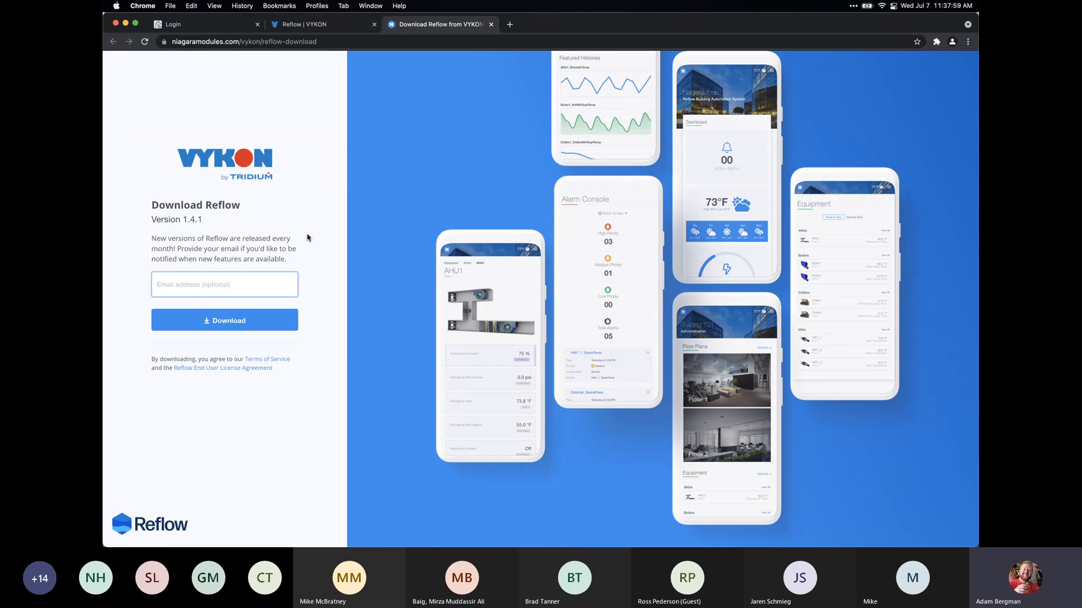
click(491, 25)
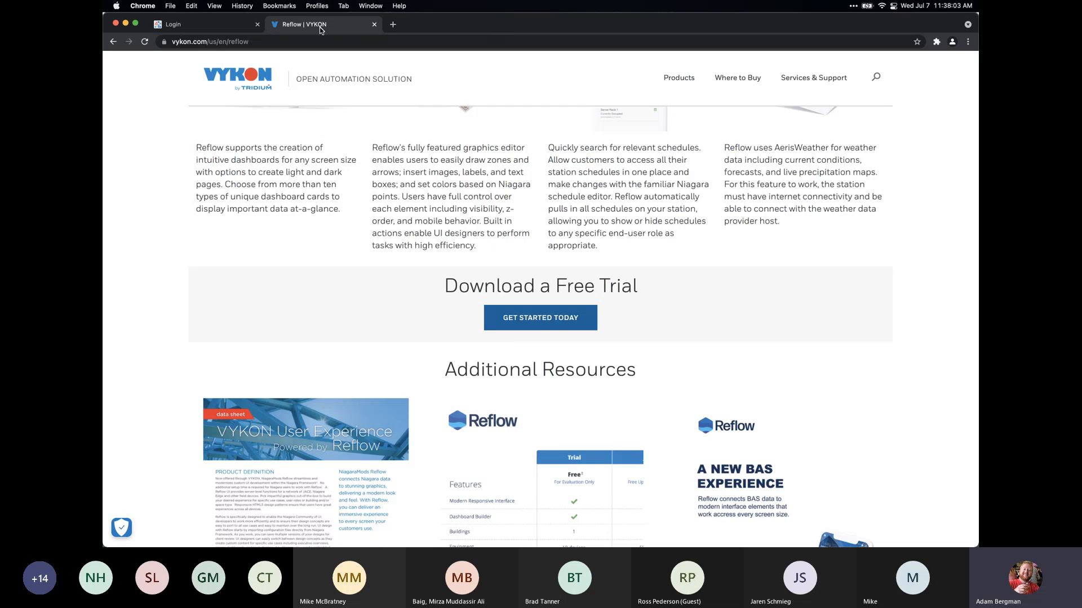
Switch to Niagara Workbench and connect to the reflowtraining station with the remembered credentials
mouse_move(558, 527)
click(685, 528)
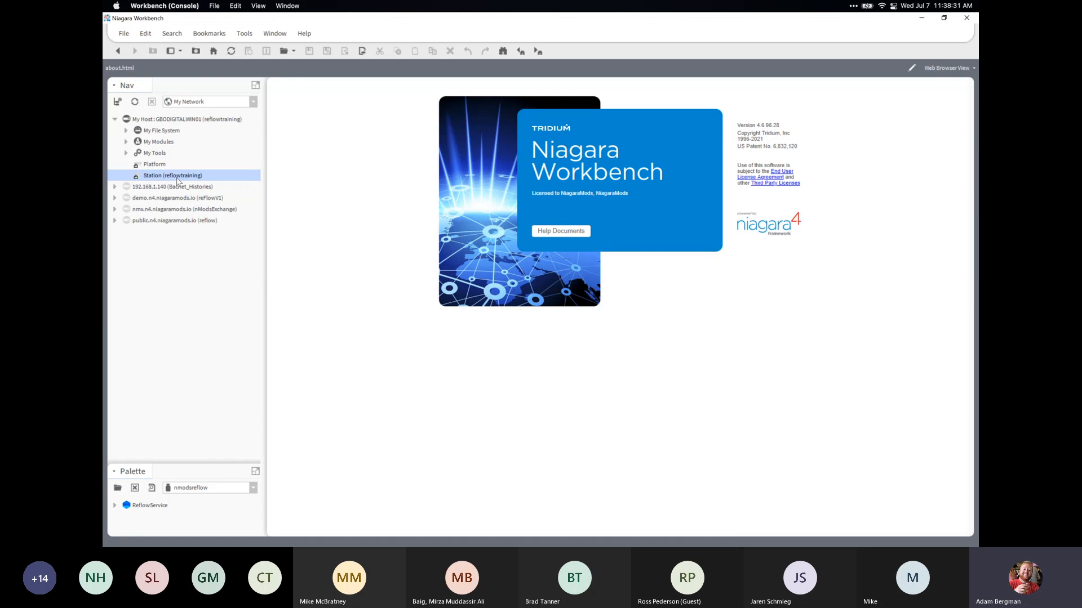
double_click(177, 178)
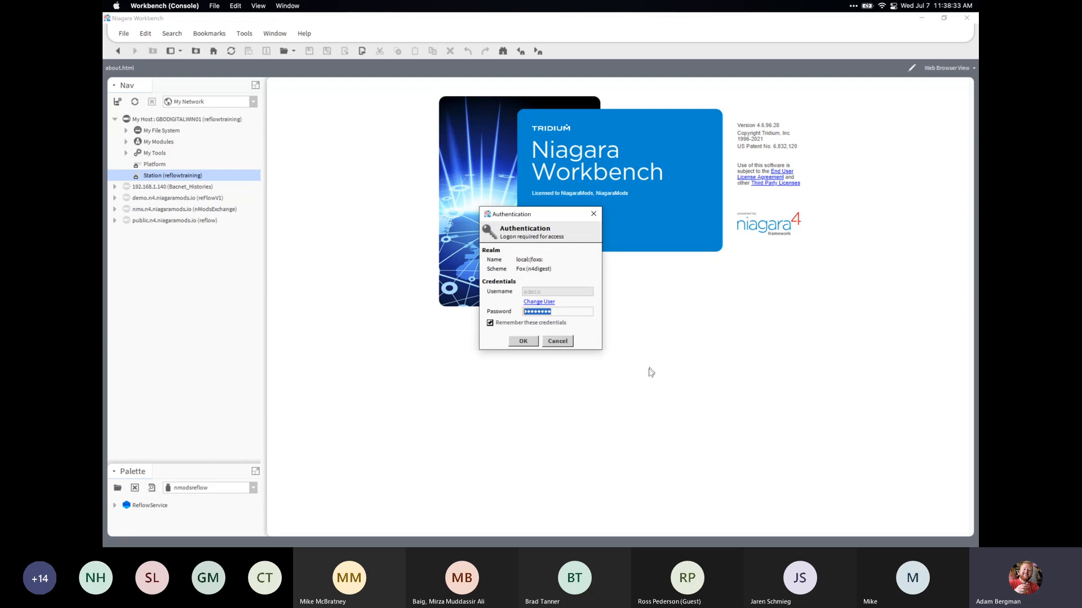
click(520, 341)
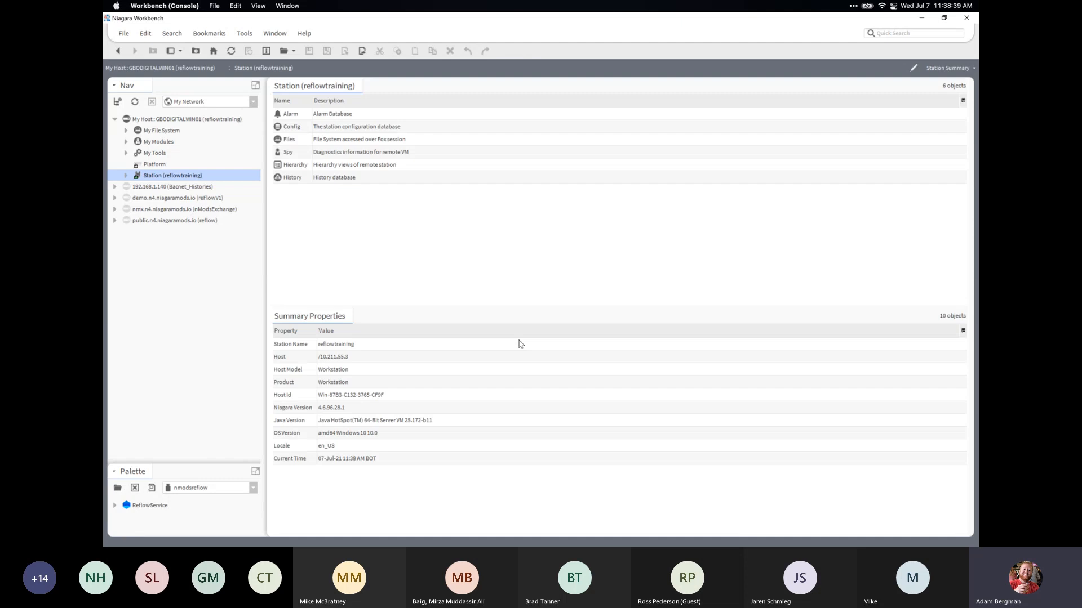
Expand the reflowtraining station's Config, view the list of Services, and collapse Services again
click(126, 175)
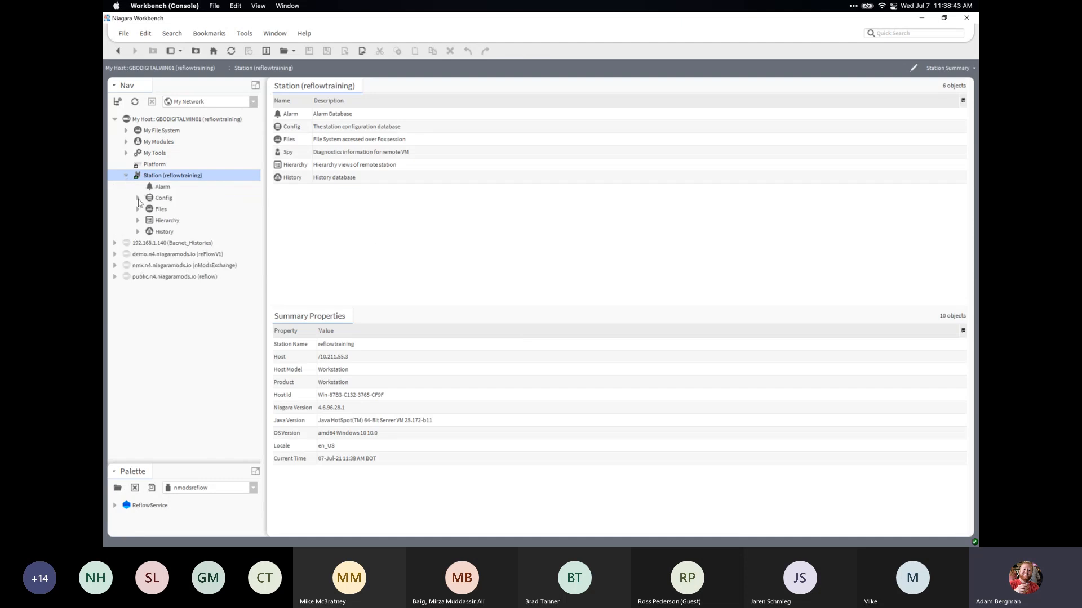
click(137, 198)
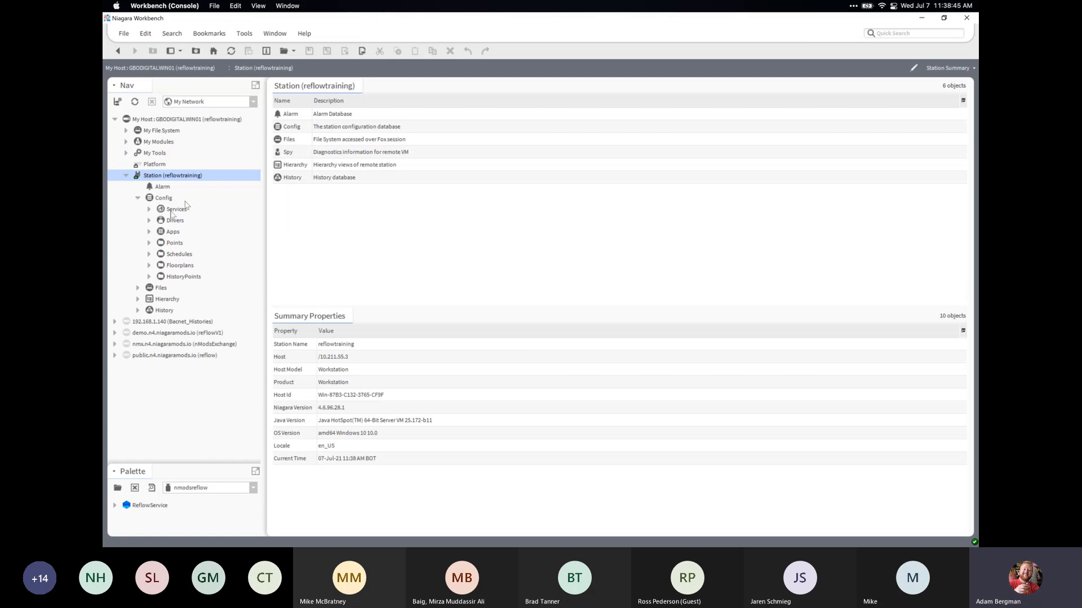
click(148, 209)
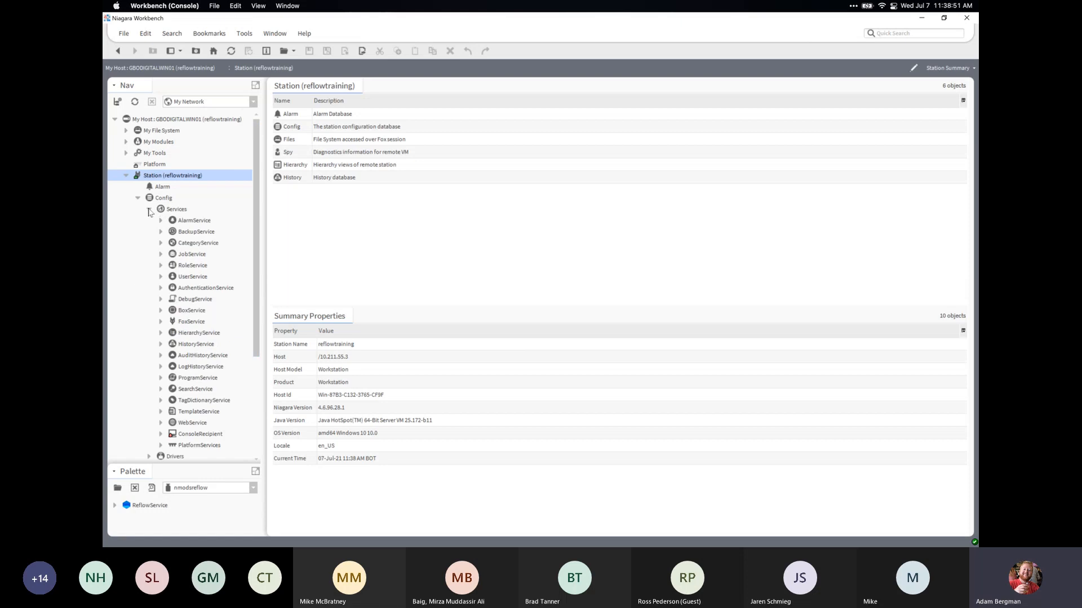
click(149, 209)
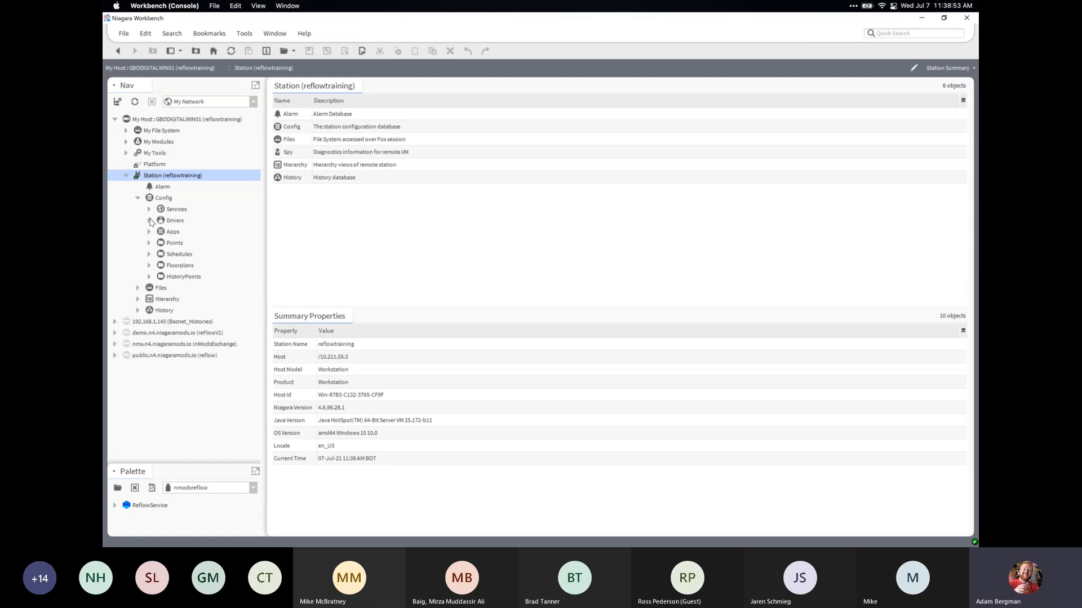
Expand the station's Drivers, the VAVs folder and VAV-01 to list that unit's points
click(148, 220)
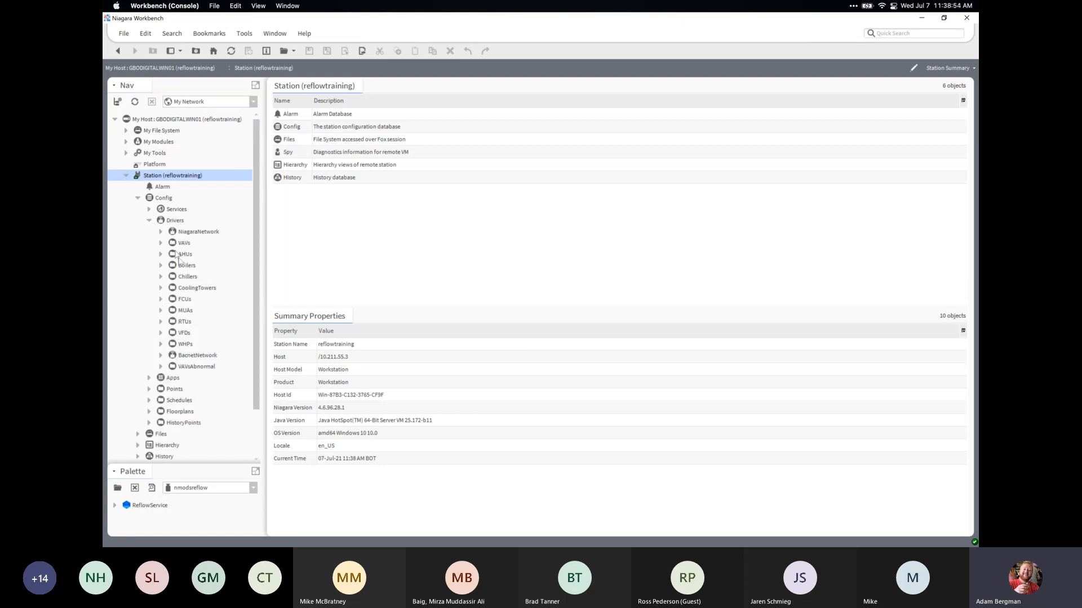
click(160, 244)
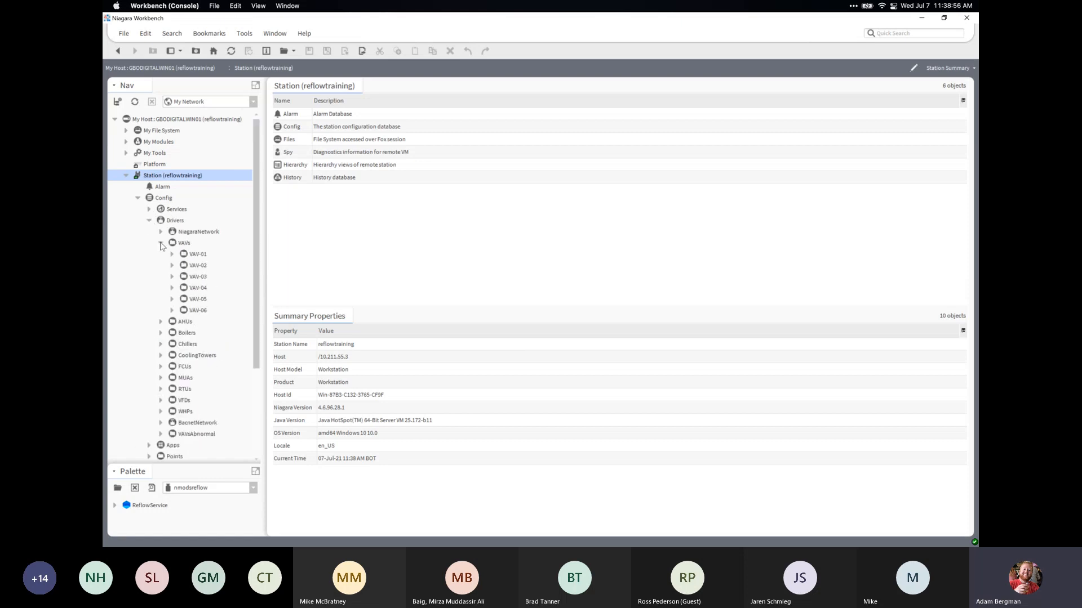
click(198, 255)
click(181, 245)
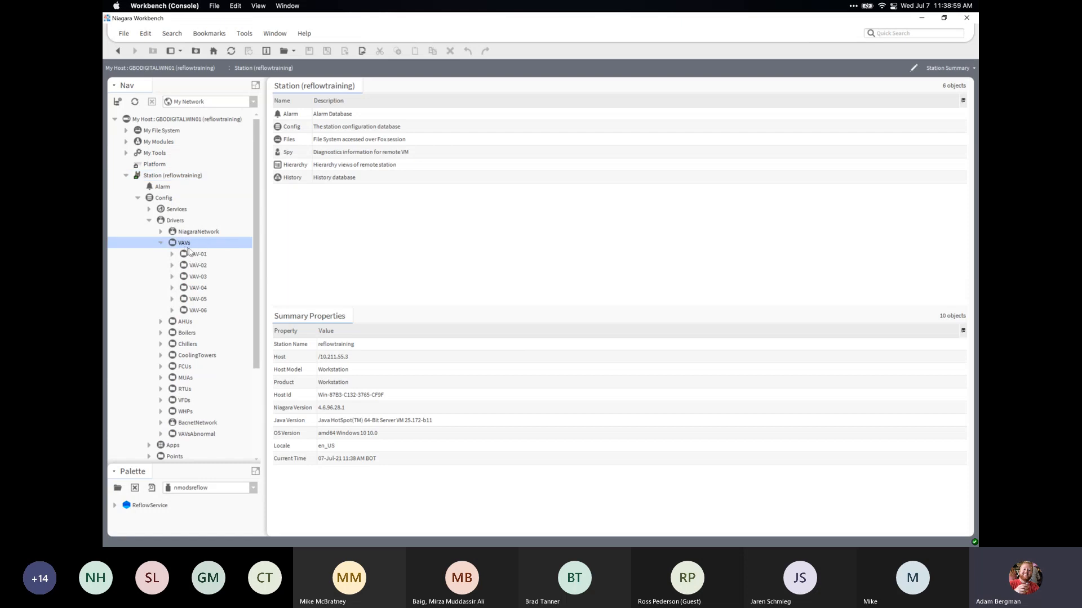
click(192, 256)
click(173, 255)
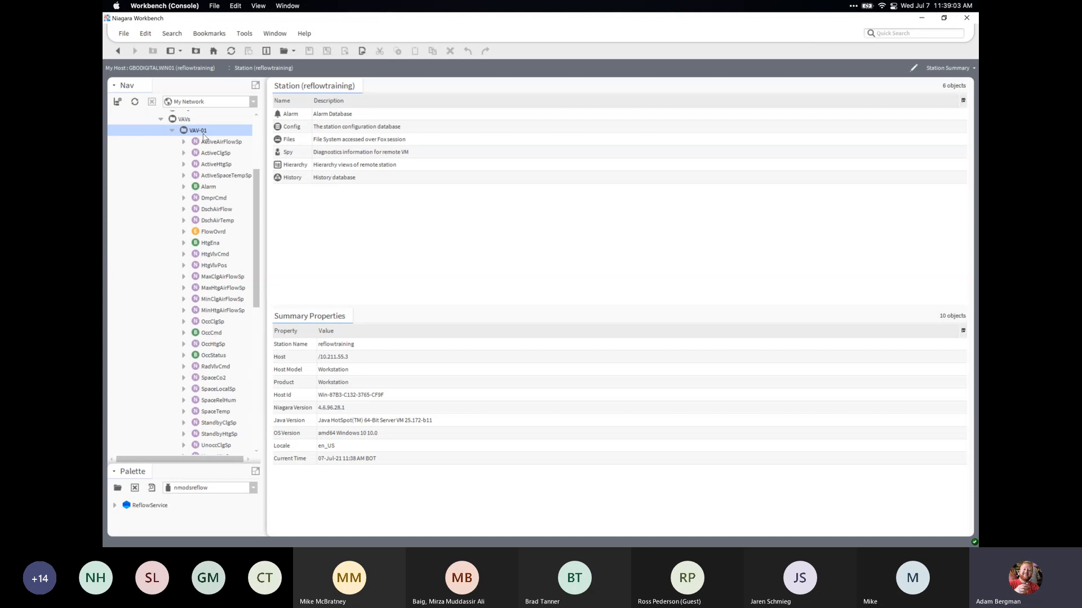
Go through VAV-01's points from ActiveAirFlowSp to Alarm, and collapse the VAVs folder
click(218, 143)
click(216, 154)
click(216, 165)
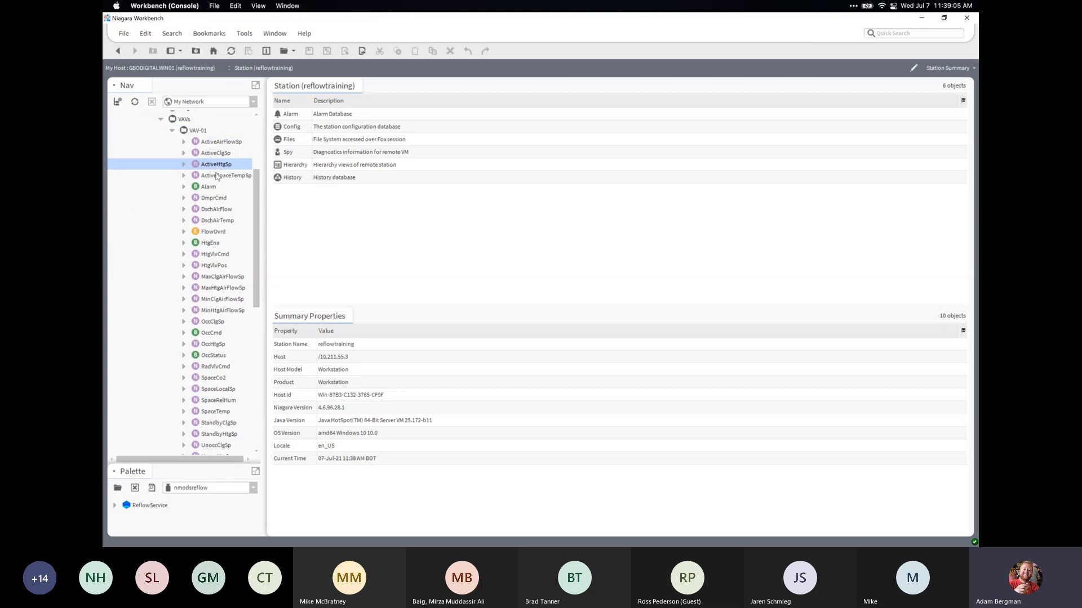
click(217, 176)
click(213, 188)
click(171, 130)
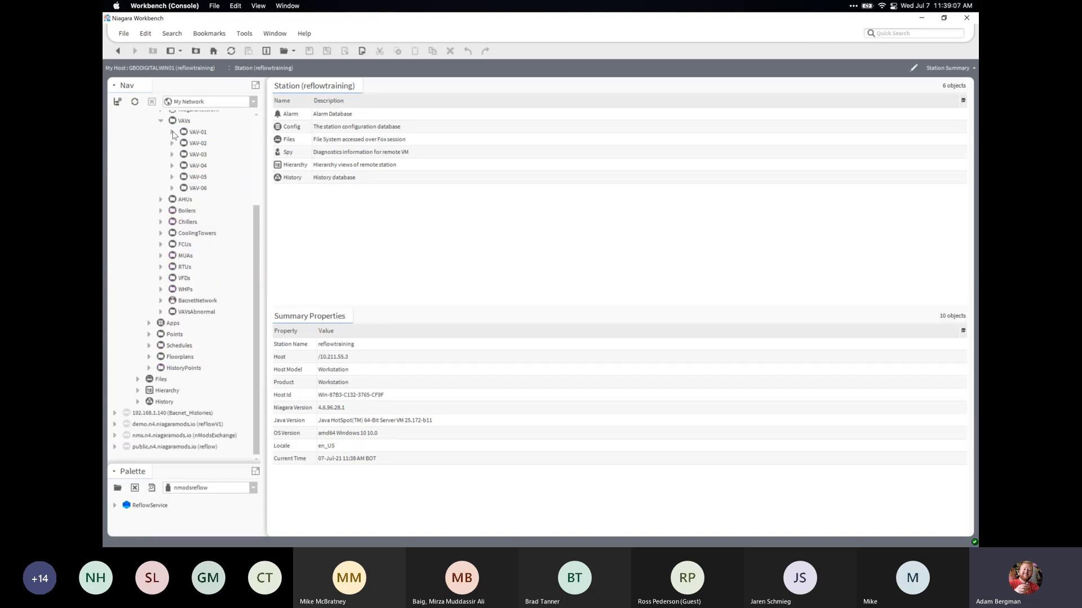
click(161, 119)
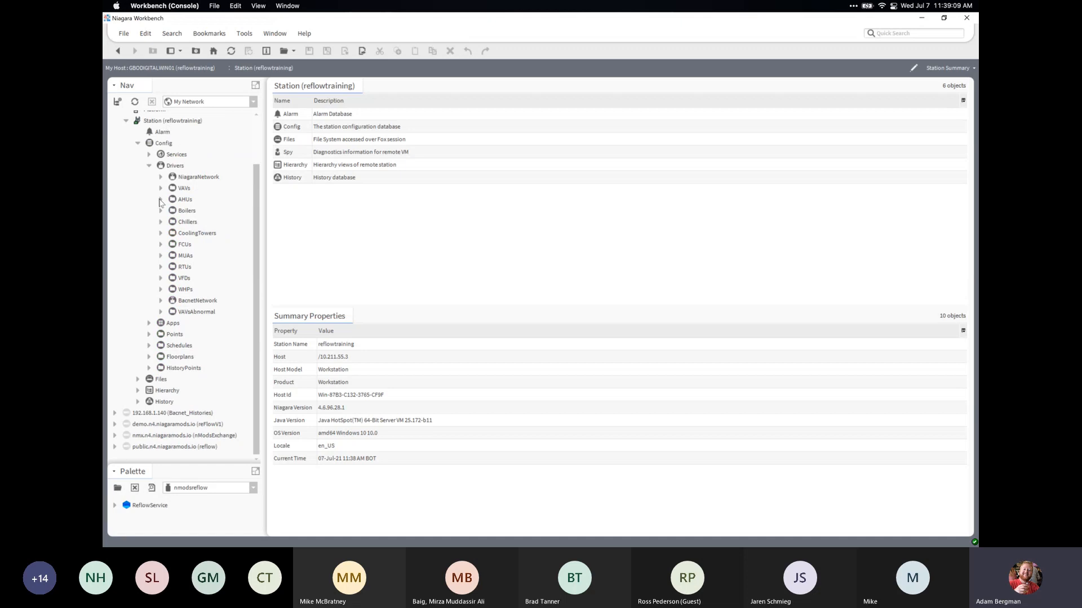
View AHU-01's graphic from the AHUs folder in edit mode, and collapse the AHUs and Drivers folders
click(161, 199)
click(188, 210)
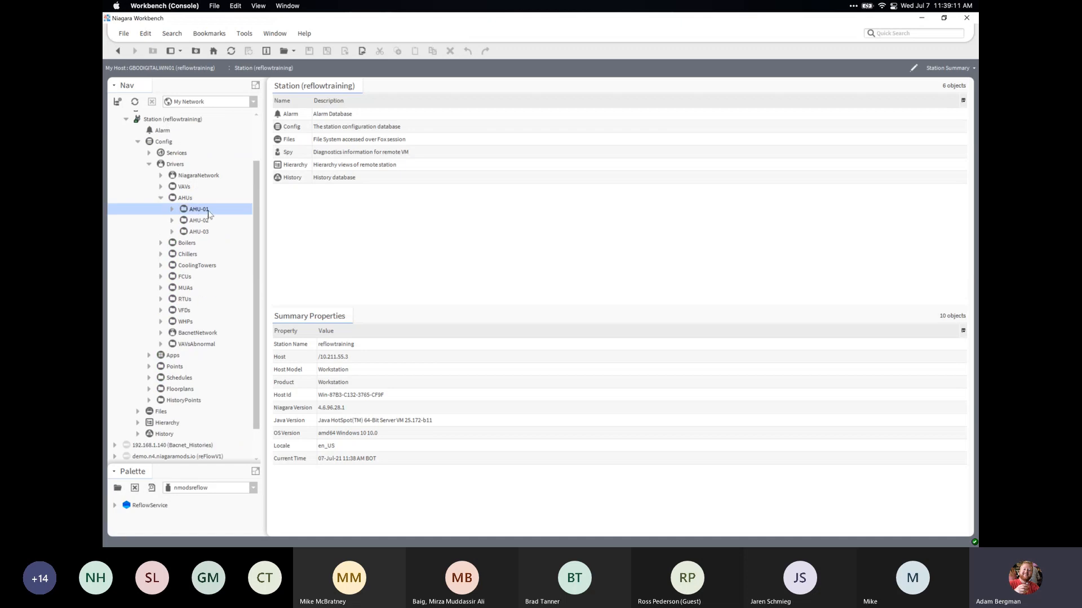
double_click(208, 211)
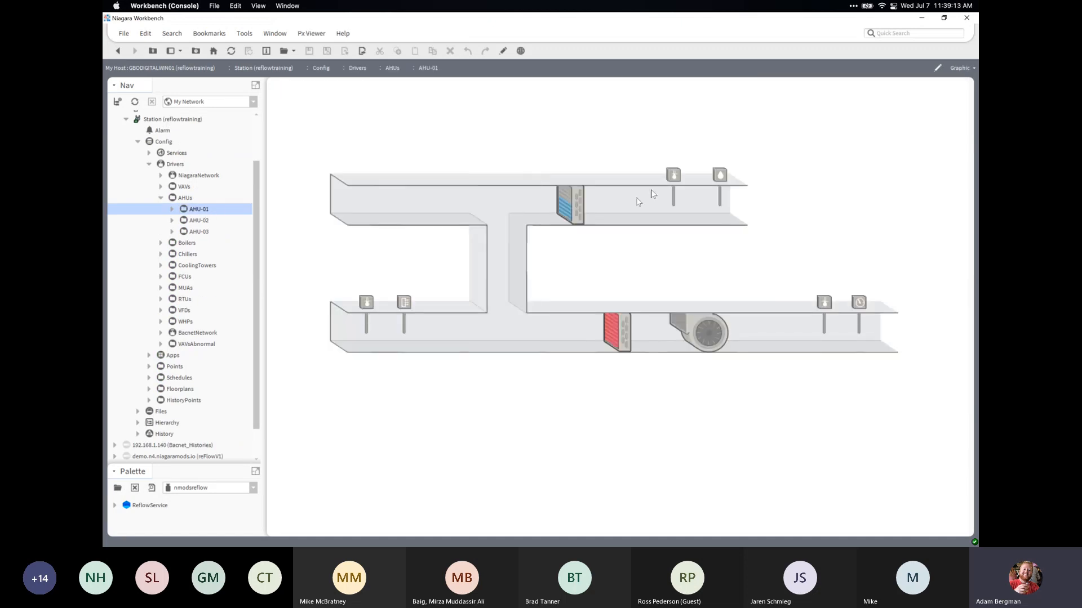
click(503, 51)
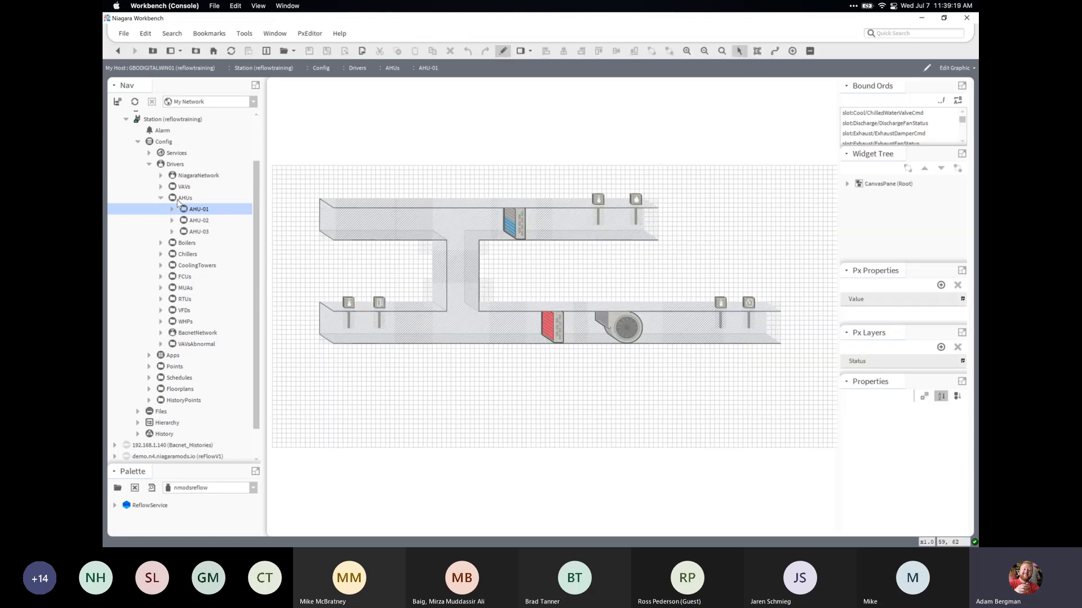
click(161, 199)
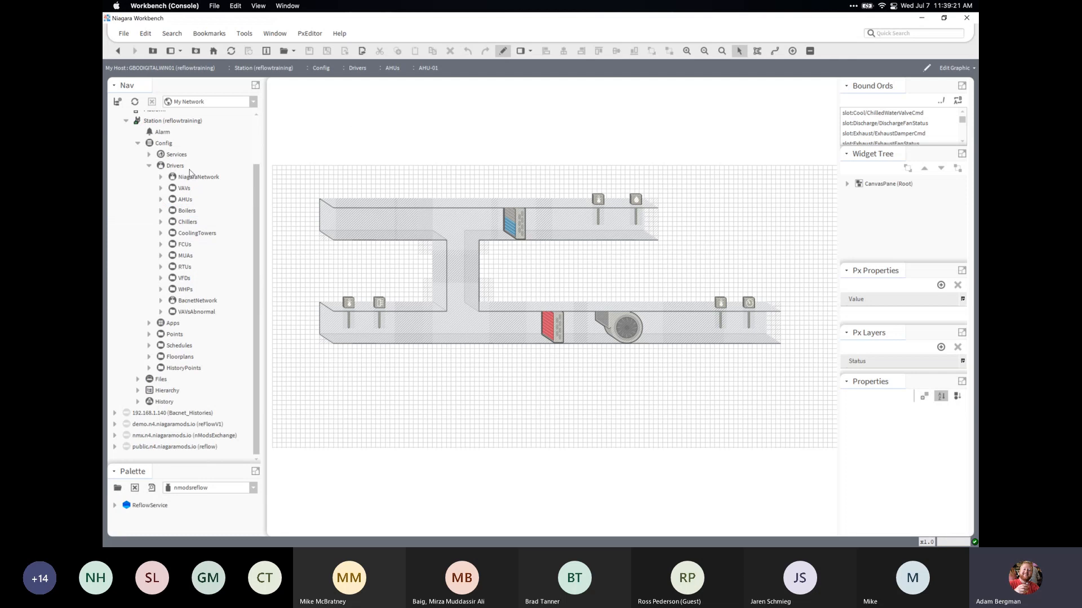
click(149, 166)
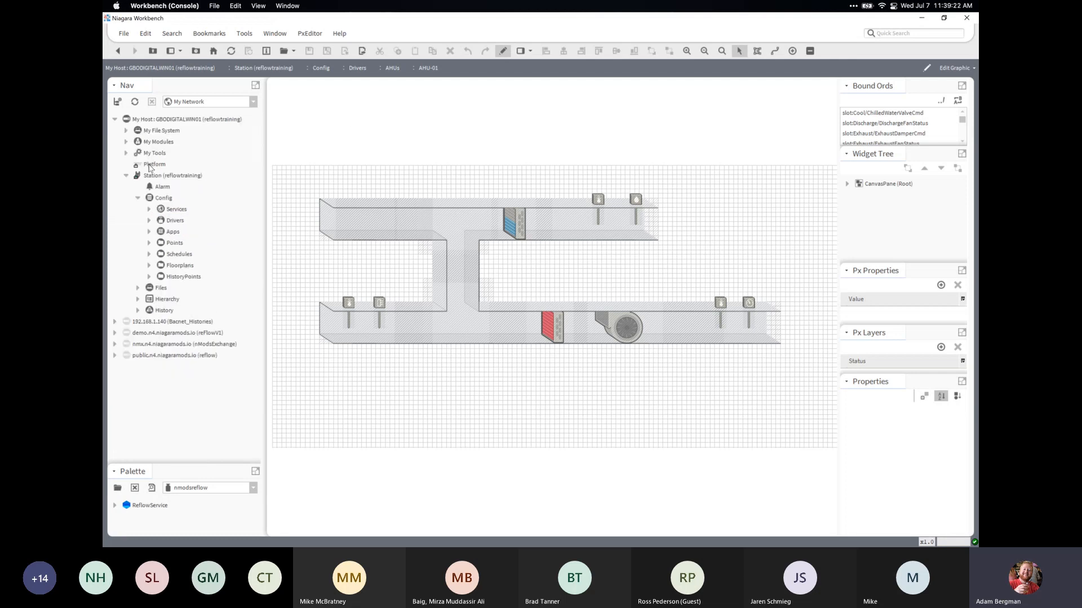
View the NumericRamp point's property sheet from the Points folder, and collapse the folder
click(149, 242)
double_click(210, 234)
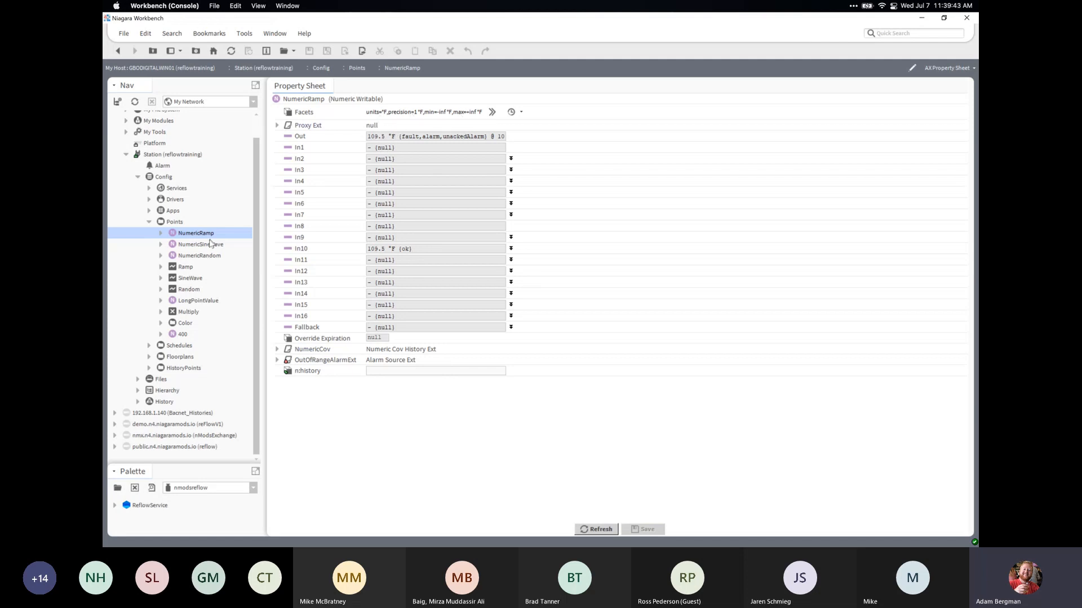
click(149, 222)
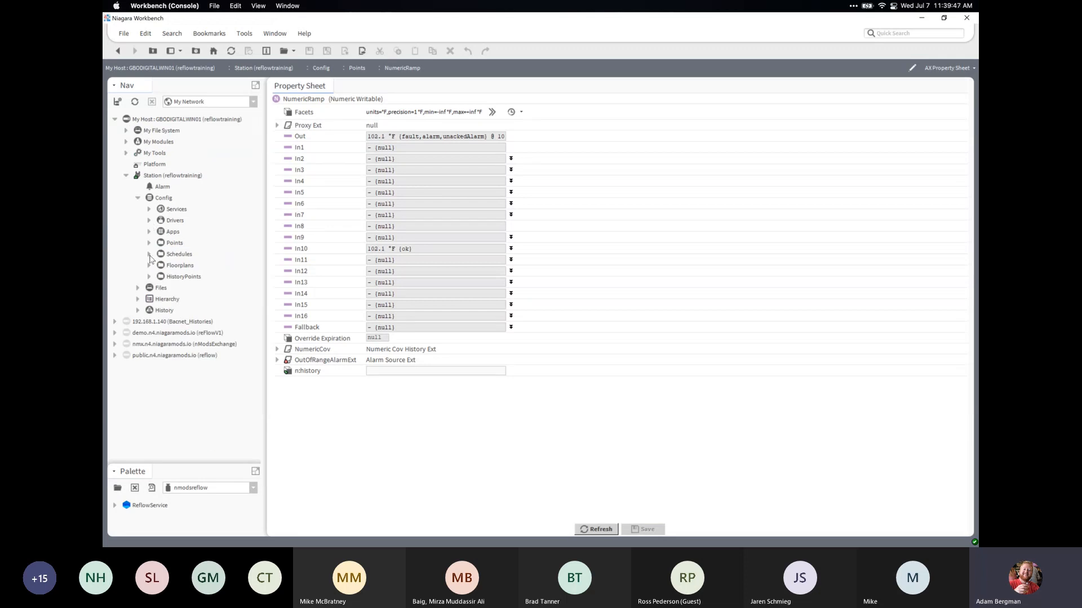
Expand the Schedules folder, go through the Enum, Numeric and String schedules, and collapse the folder
click(149, 255)
click(214, 248)
click(213, 256)
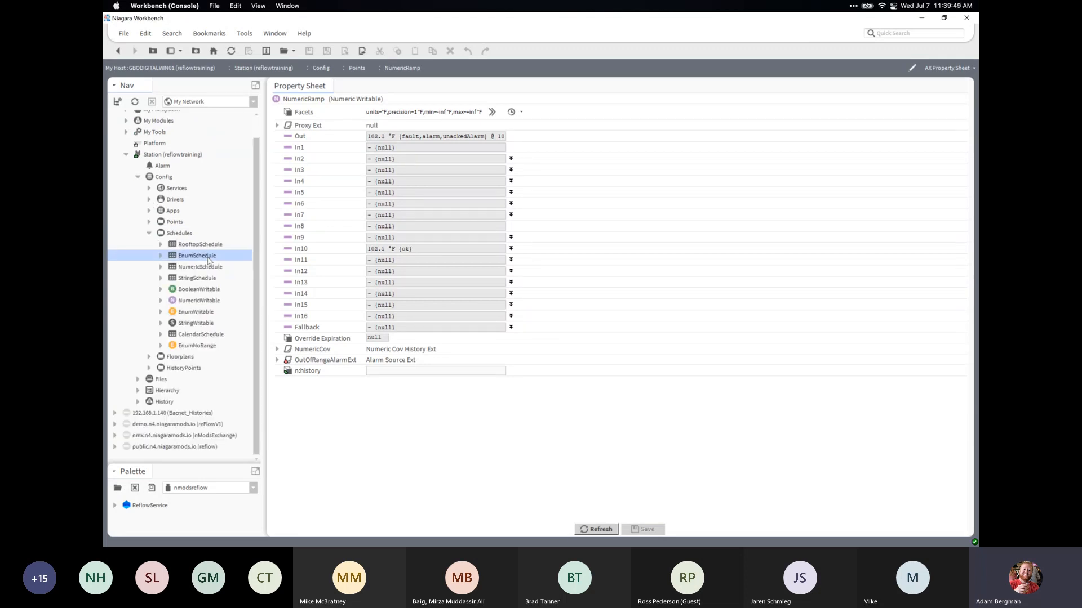
click(209, 267)
click(206, 278)
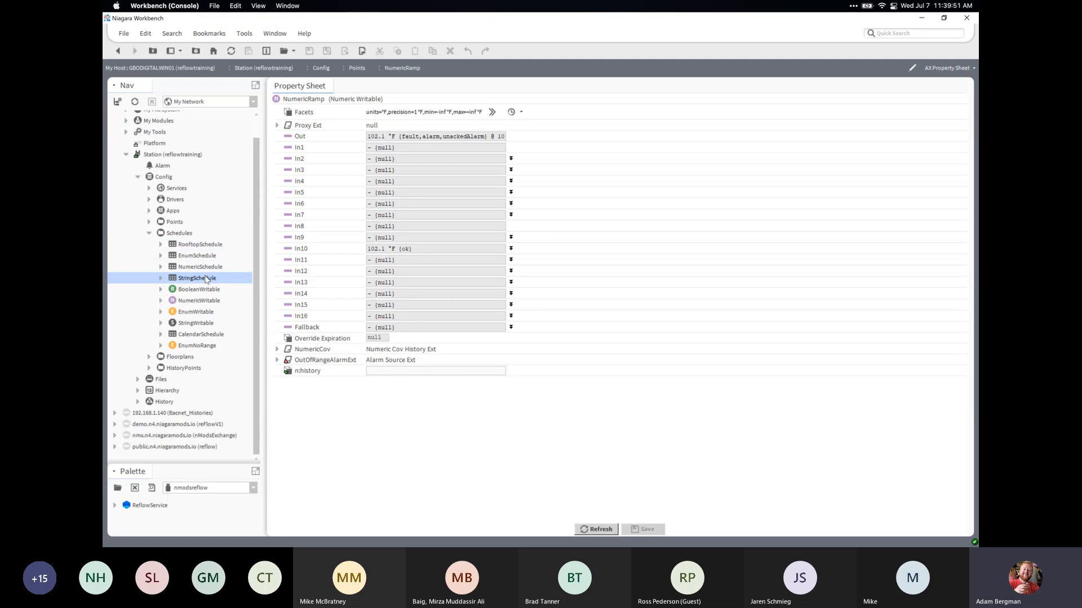
click(149, 234)
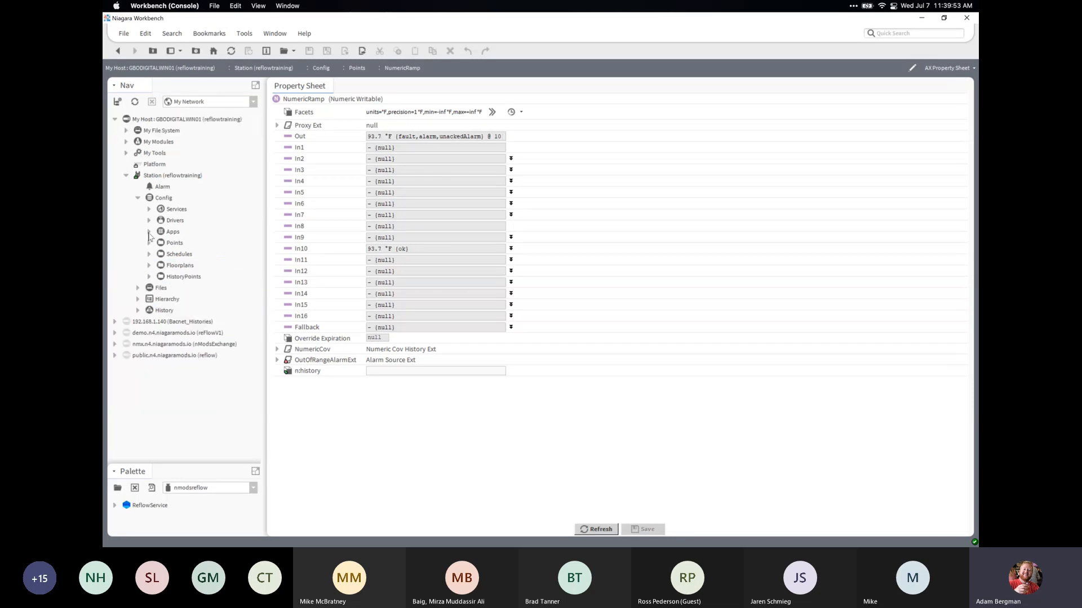
View the Floor 1 floor plan graphic from the Floorplans folder
click(149, 266)
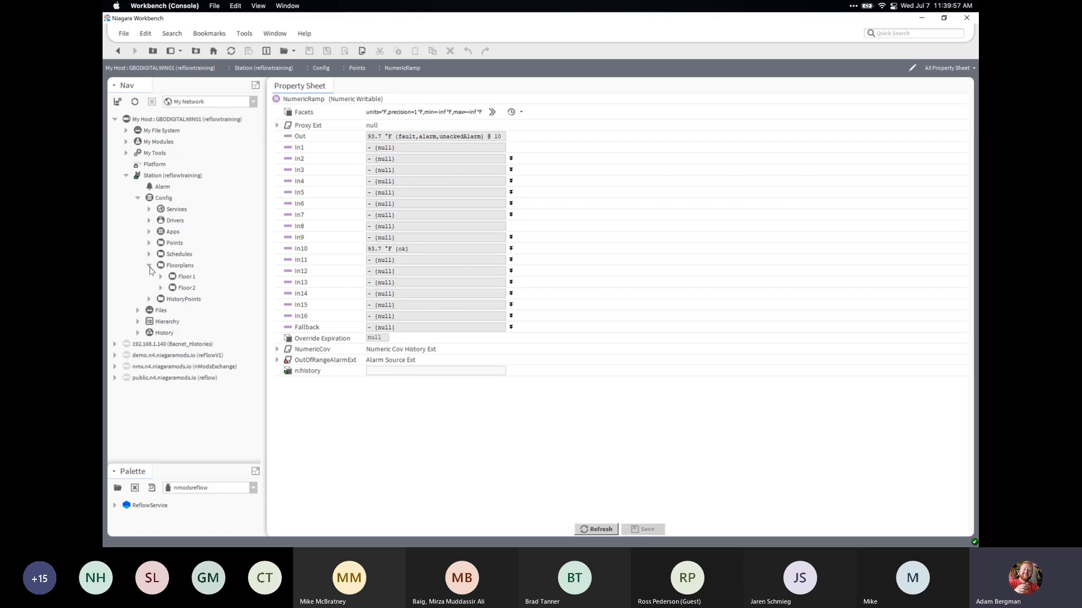
double_click(183, 278)
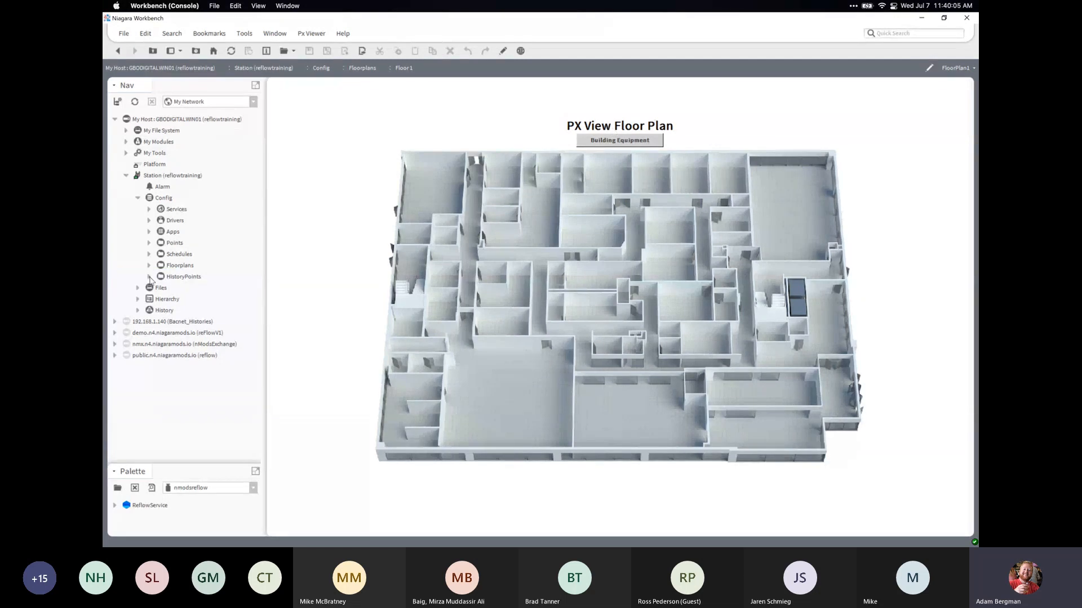
Expand the station's Files, collapse Config, and view logo.png from the brand folder
click(137, 287)
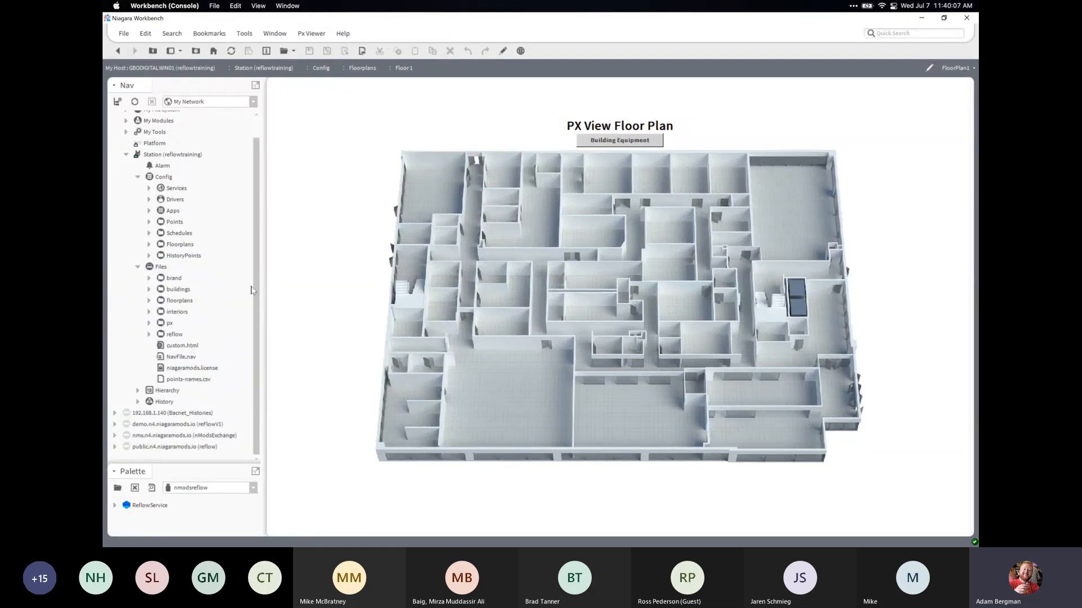
click(138, 177)
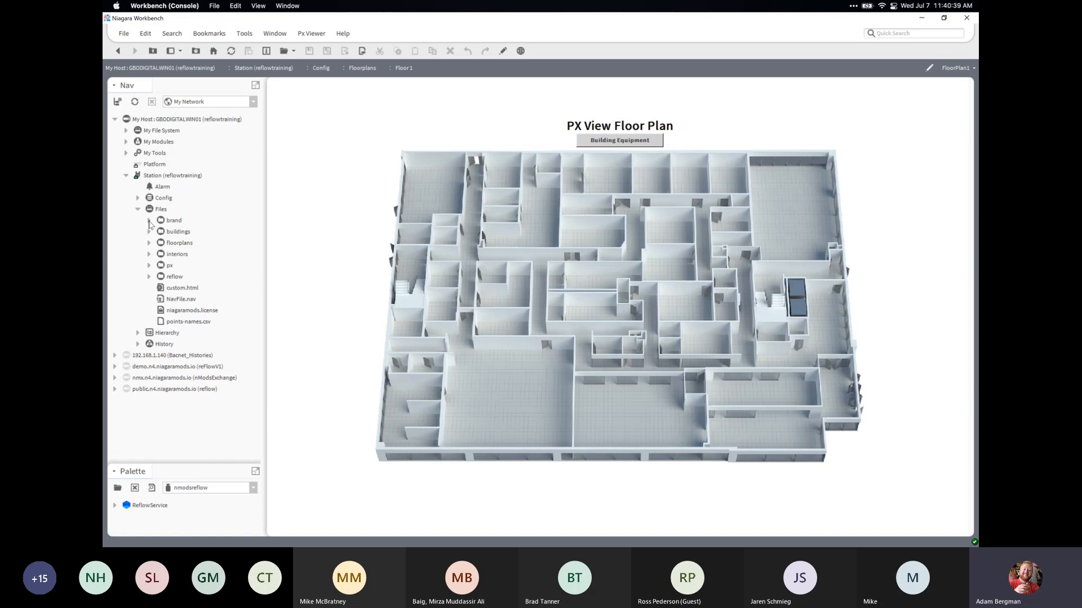
click(149, 221)
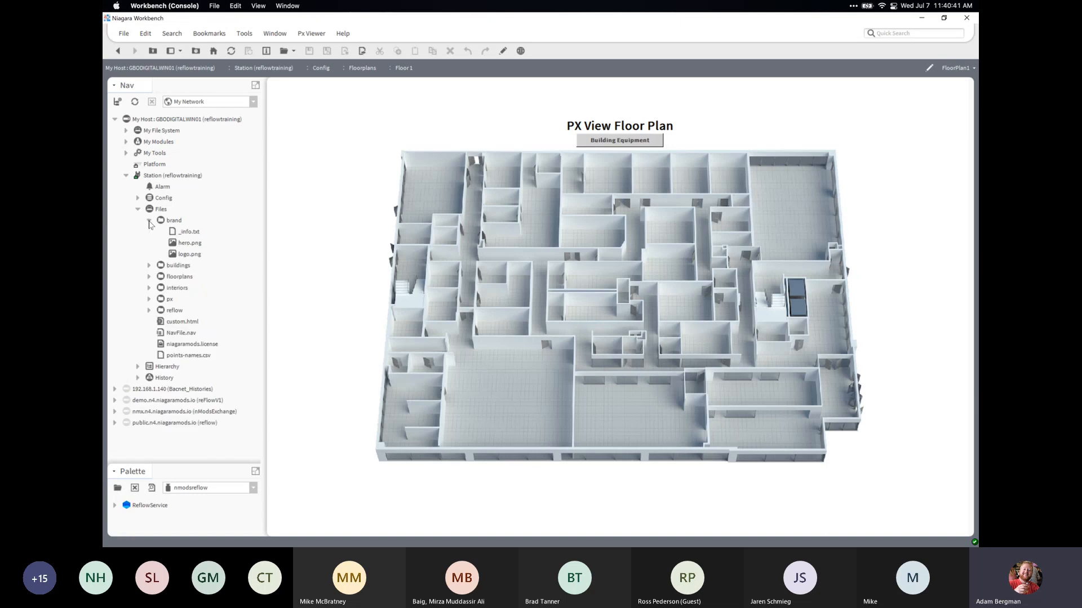
double_click(192, 255)
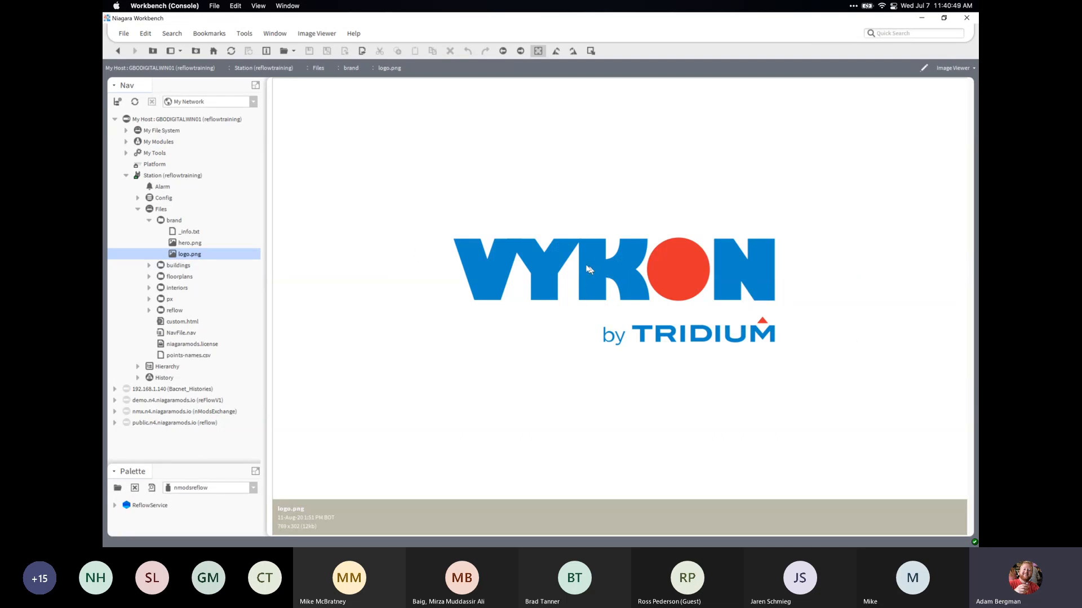
View hero.png from the brand folder plus admin.png and arts.jpg from the buildings folder, collapsing both folders
double_click(190, 244)
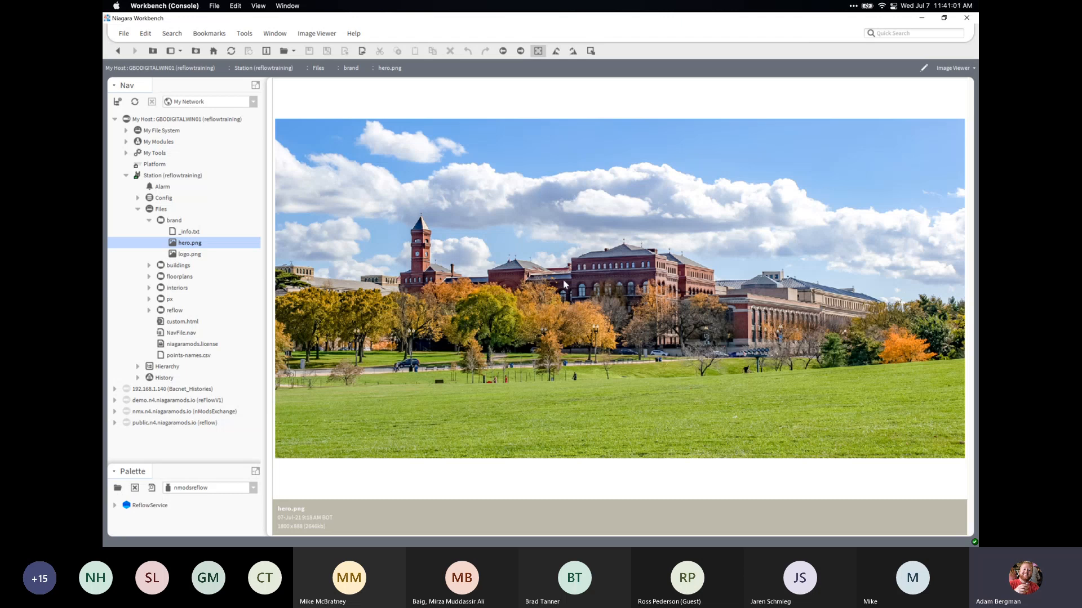
click(149, 222)
click(150, 233)
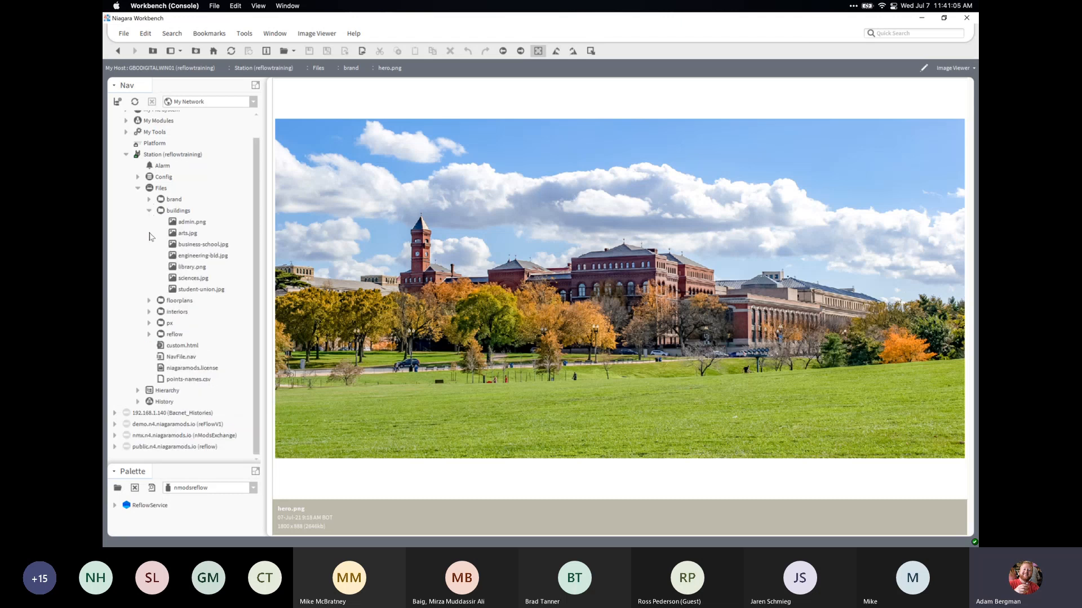
click(199, 225)
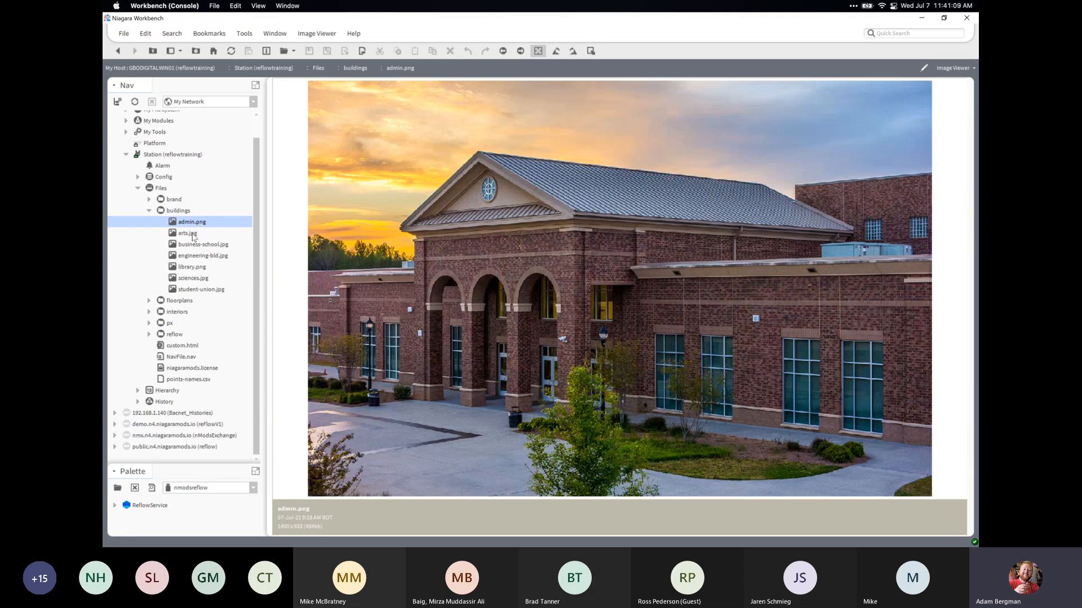
click(192, 233)
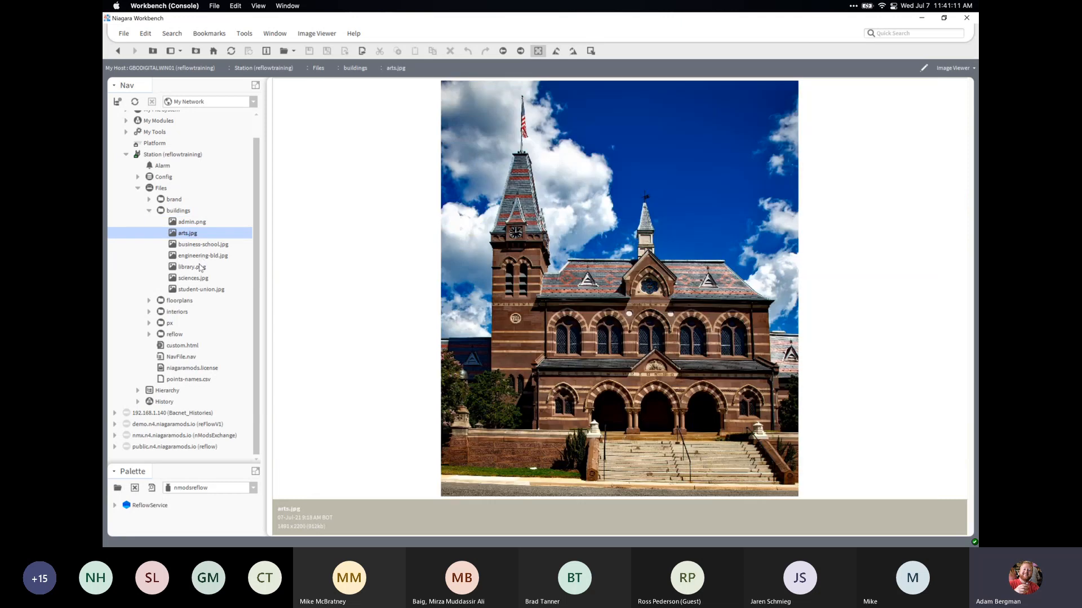
click(149, 212)
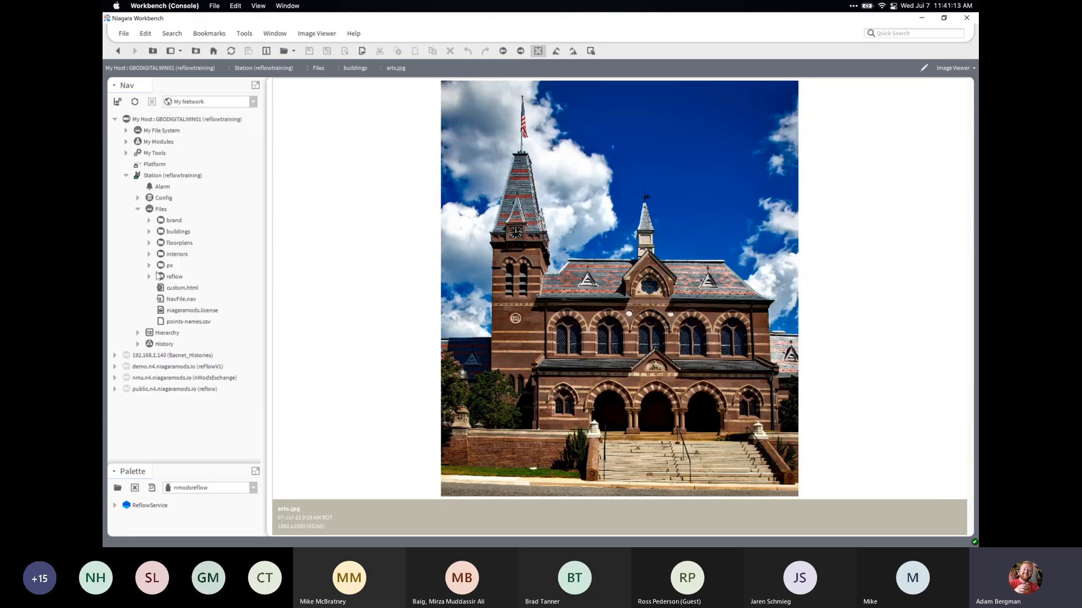
View admin-fourth.png, admin-lobby.jpg and admin-third.jpg from the interiors folder, and collapse the folder
click(149, 255)
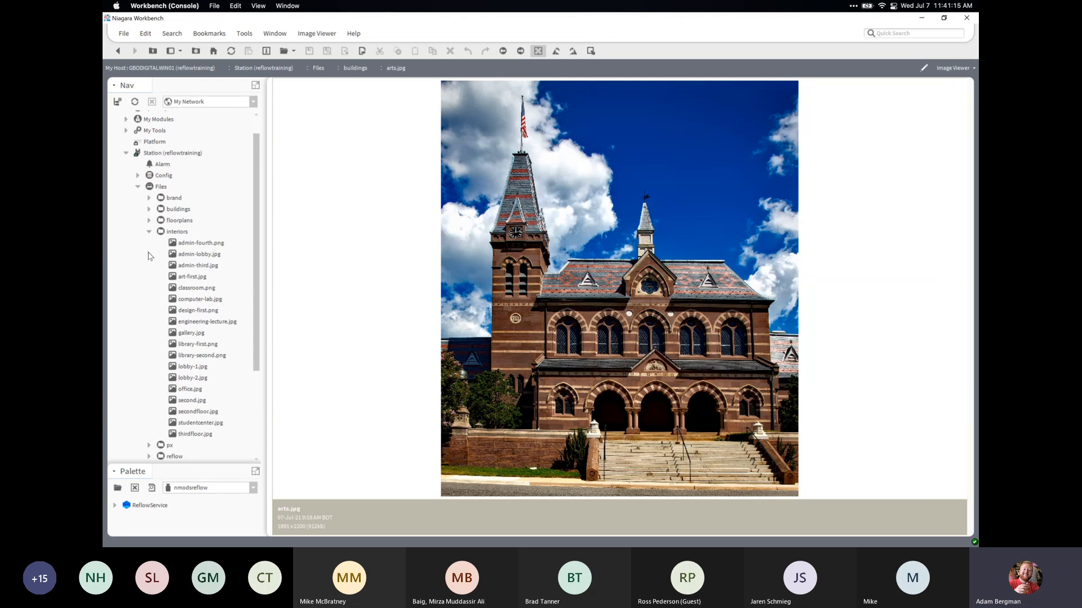
click(194, 244)
click(196, 255)
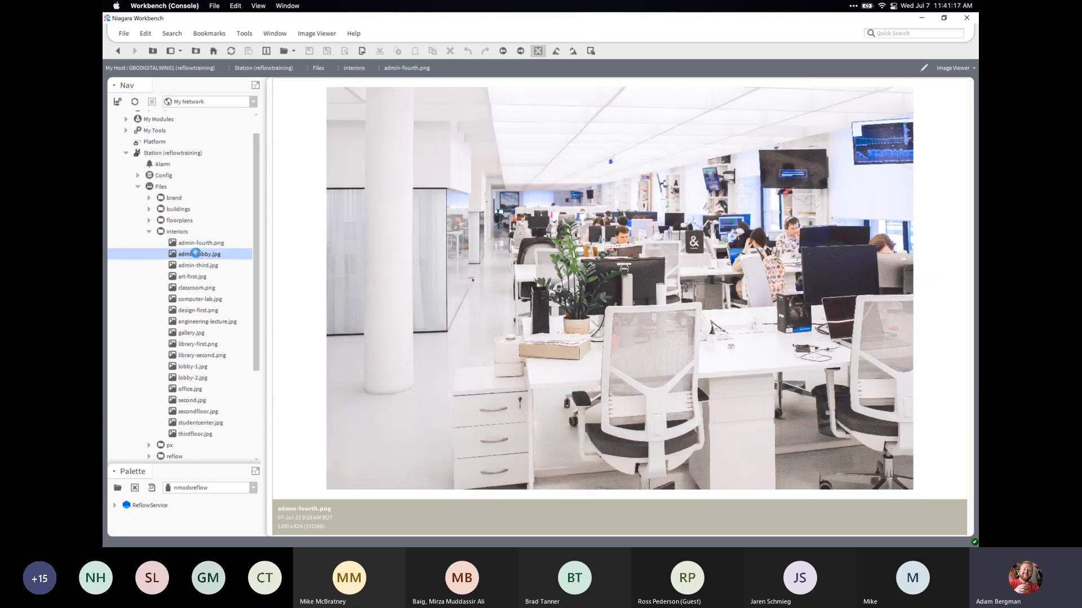
click(196, 266)
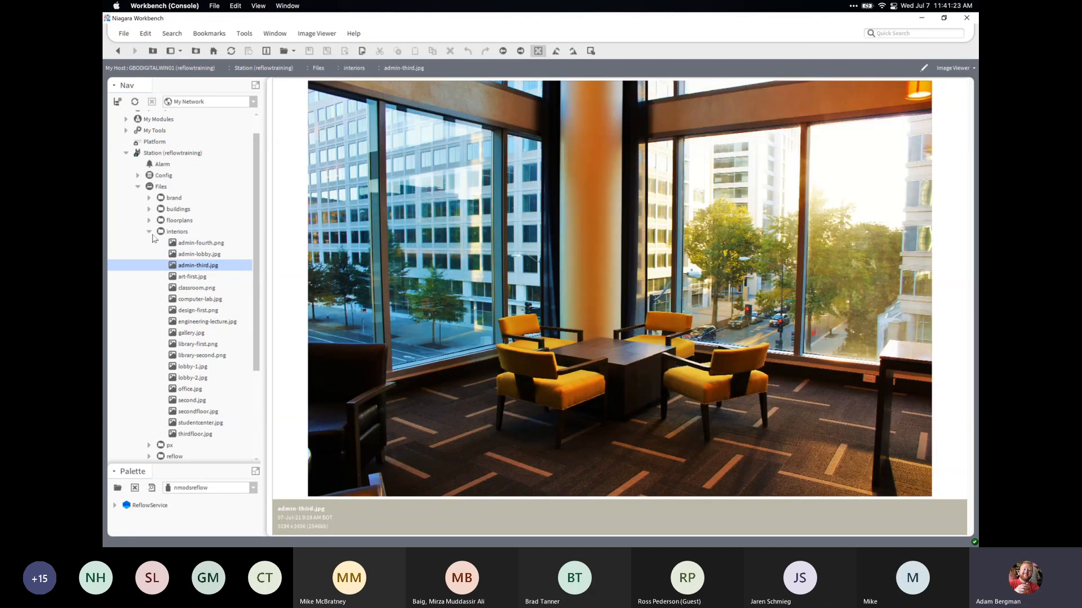
click(149, 232)
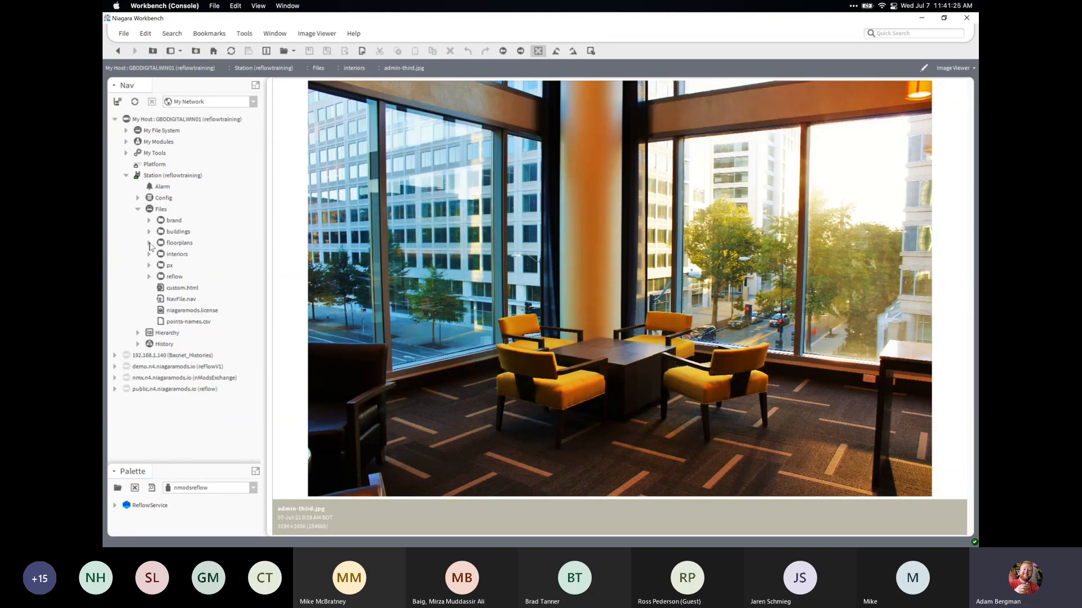
View office-floorplan-1.jpg and the school floor plans A1, A2 and A3 from the floorplans folder, and collapse the folder
click(149, 243)
double_click(208, 246)
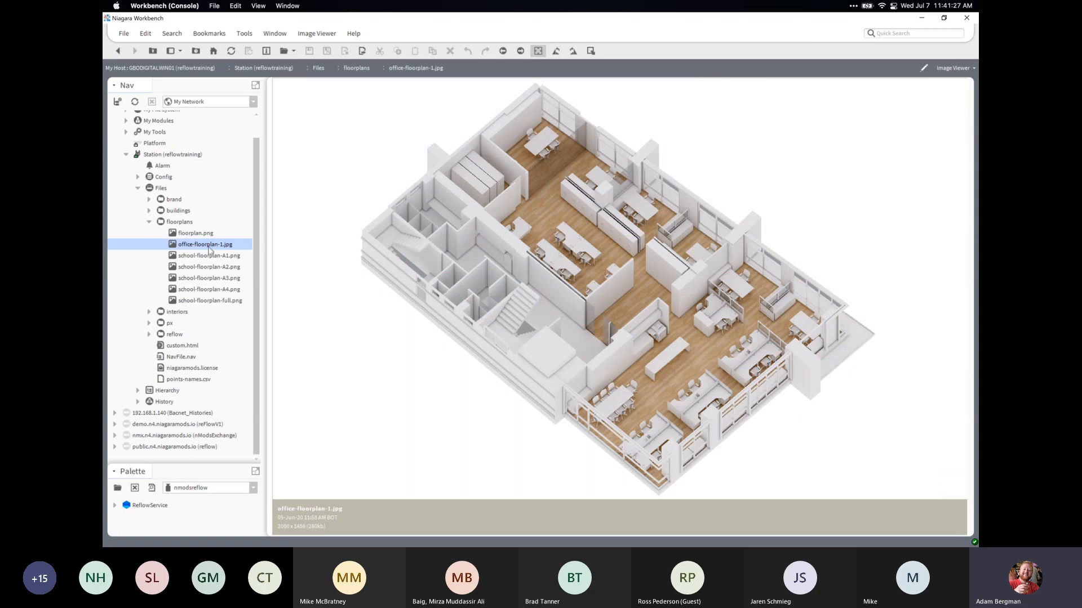
double_click(209, 255)
double_click(209, 268)
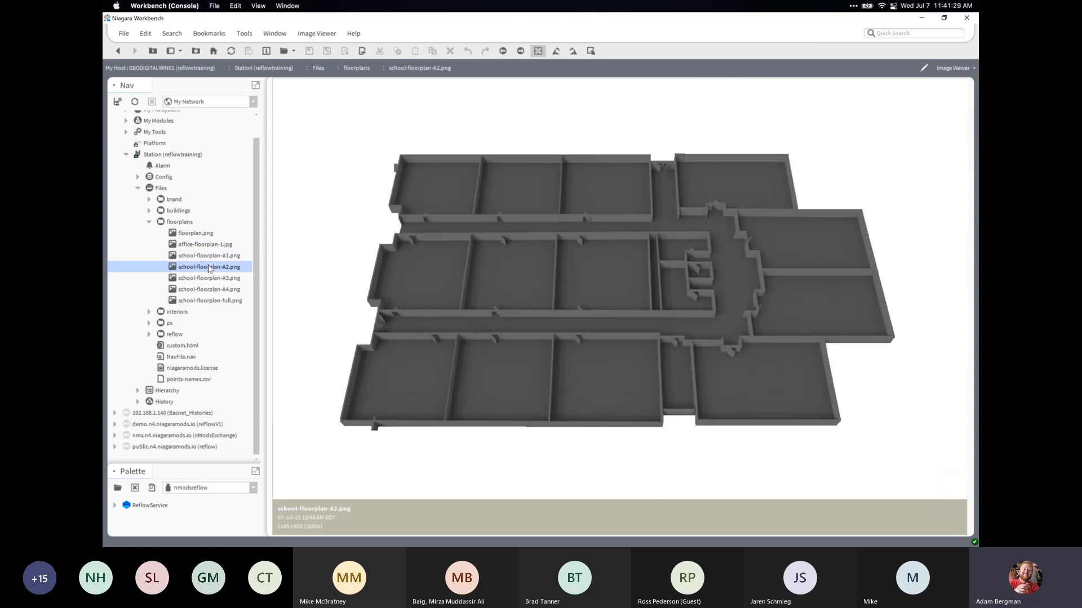
double_click(209, 278)
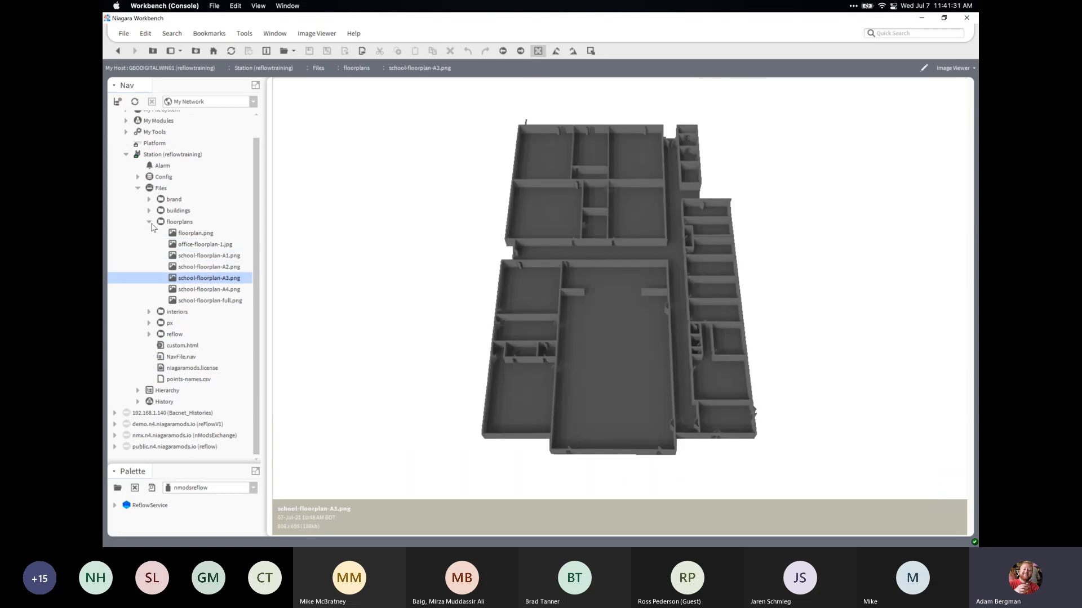
click(149, 222)
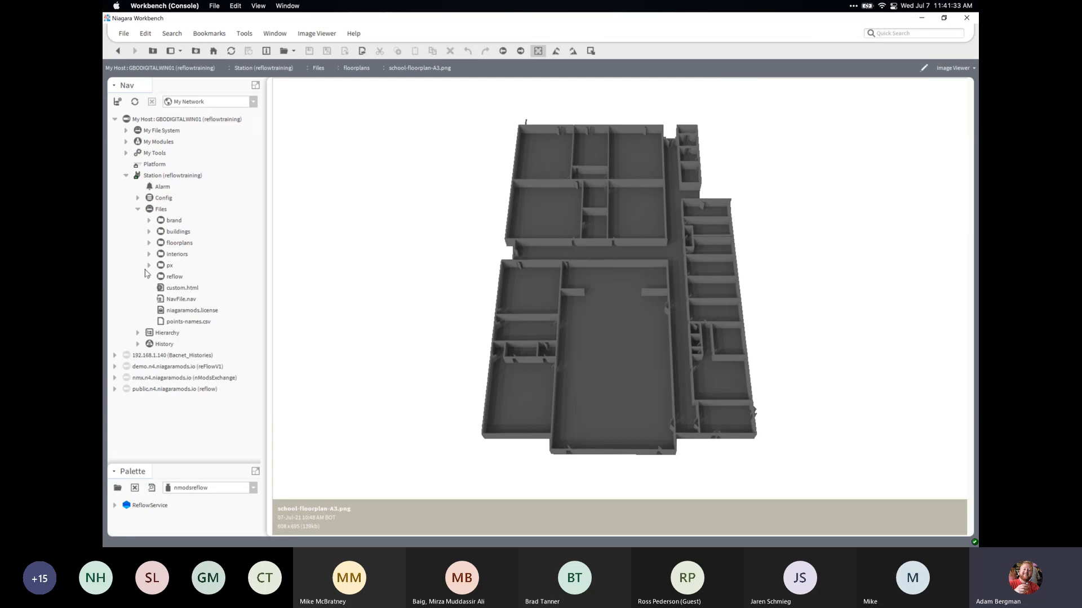
Collapse the station's Files and expand Config and its Services container to show all services
click(138, 209)
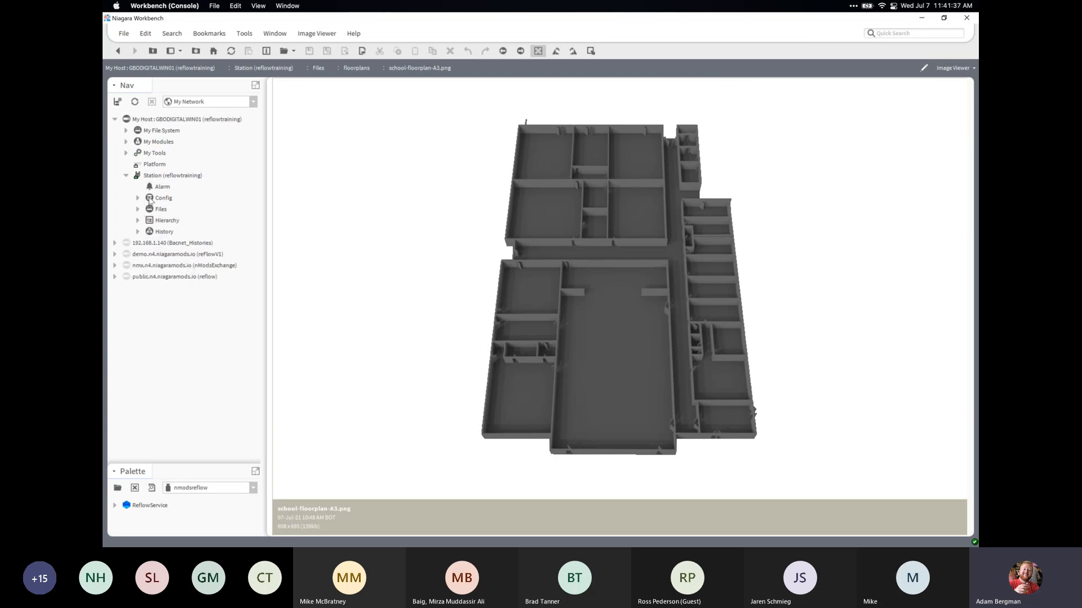
click(138, 198)
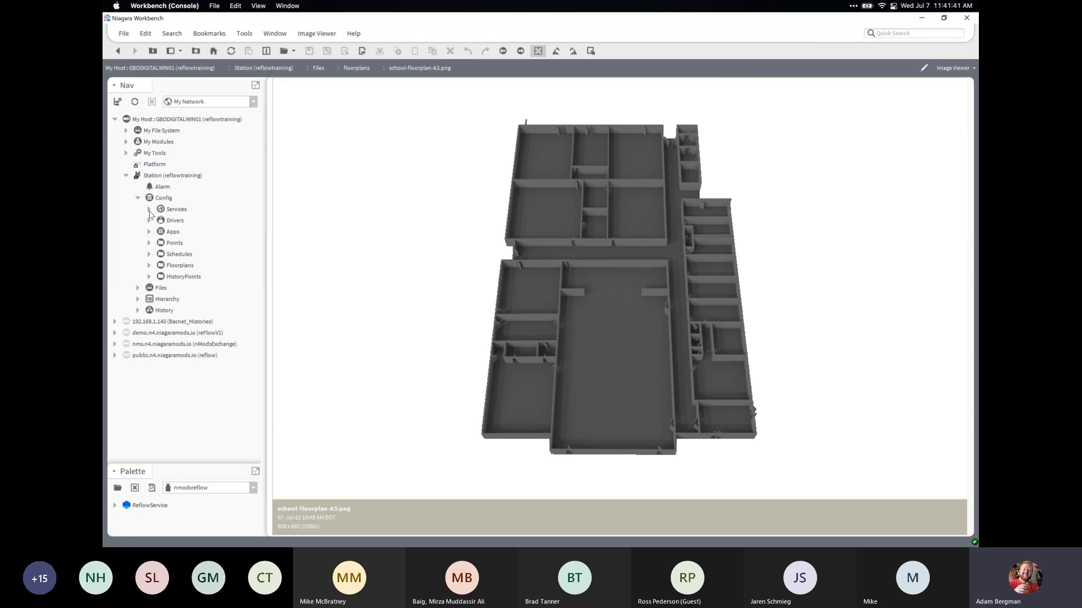
click(150, 209)
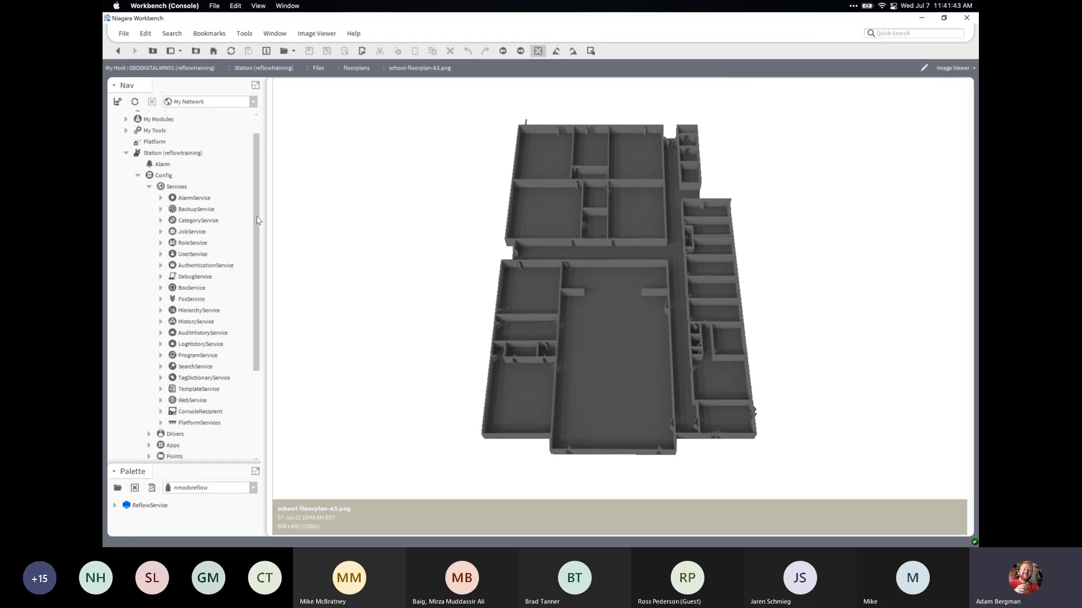
drag(259, 221, 259, 235)
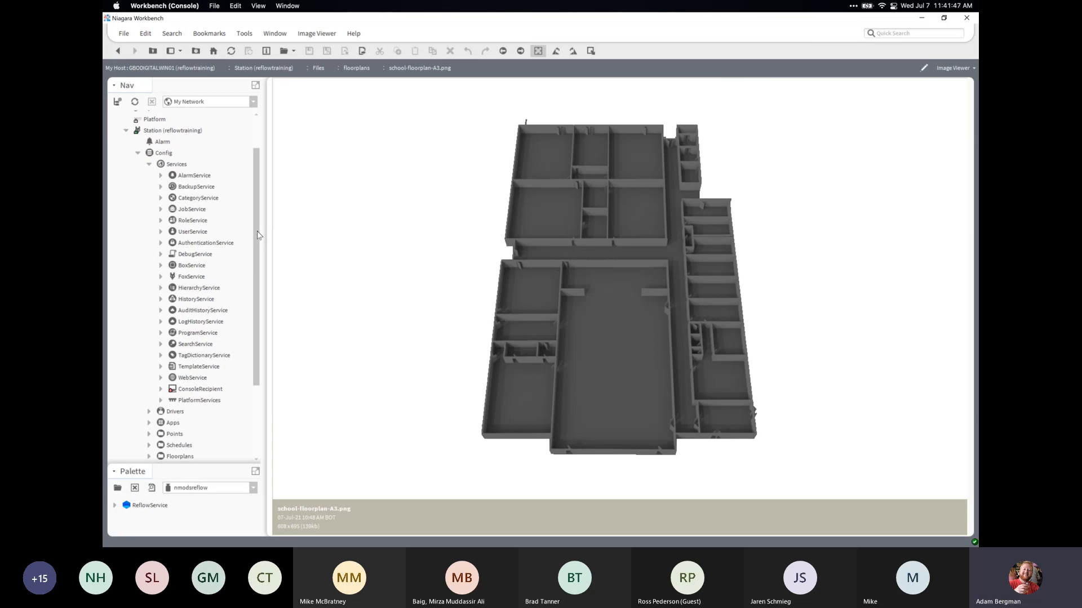
drag(259, 235, 258, 242)
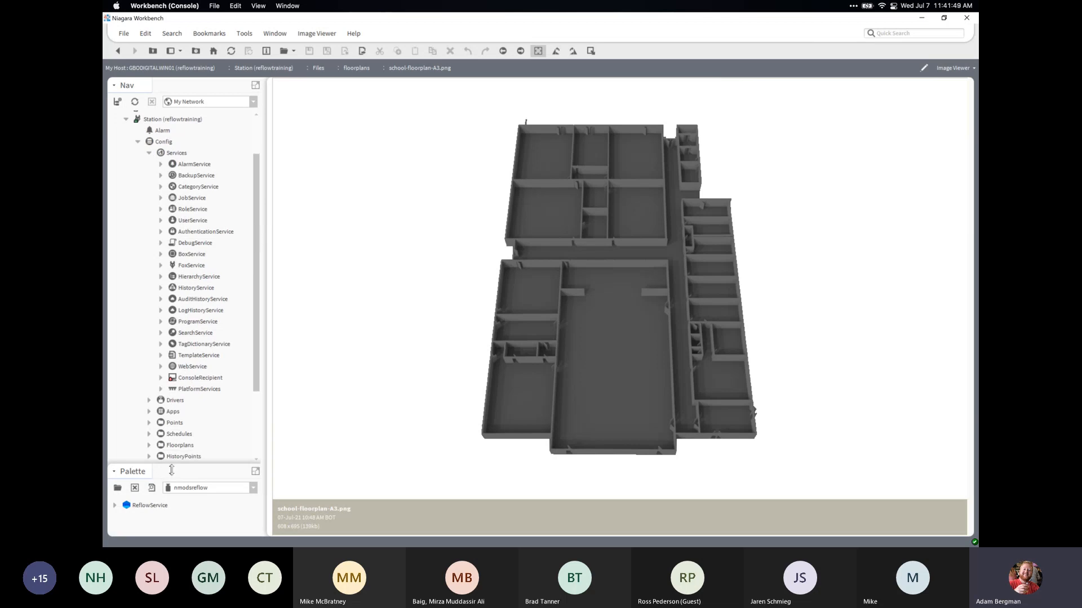
Add ReflowService from the nmodsreflow palette to the station's Services with its default name, and open the new service
click(151, 507)
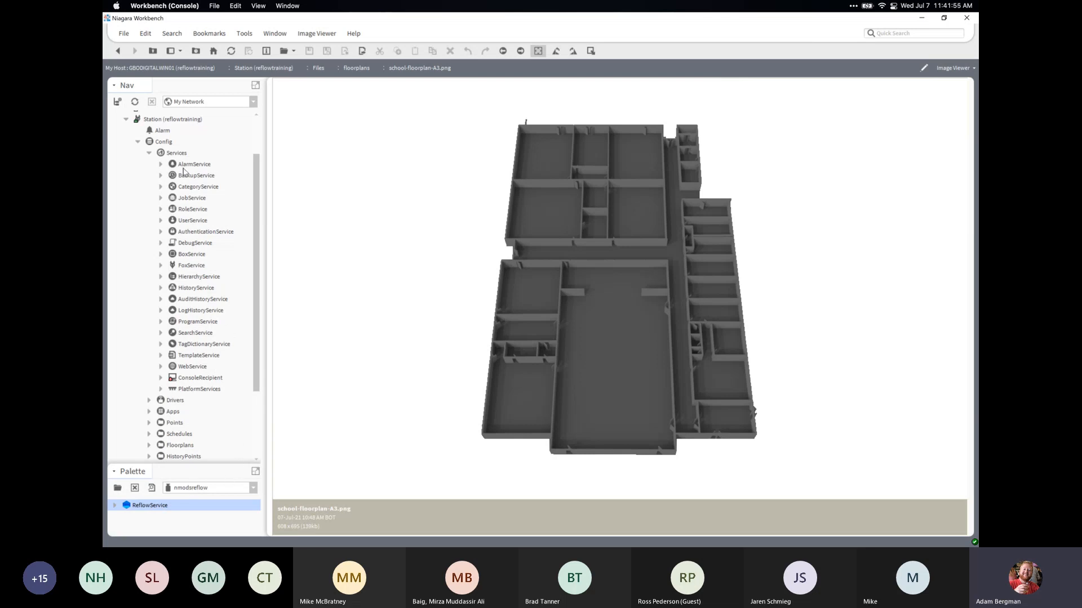
scroll(257, 185, up, 1)
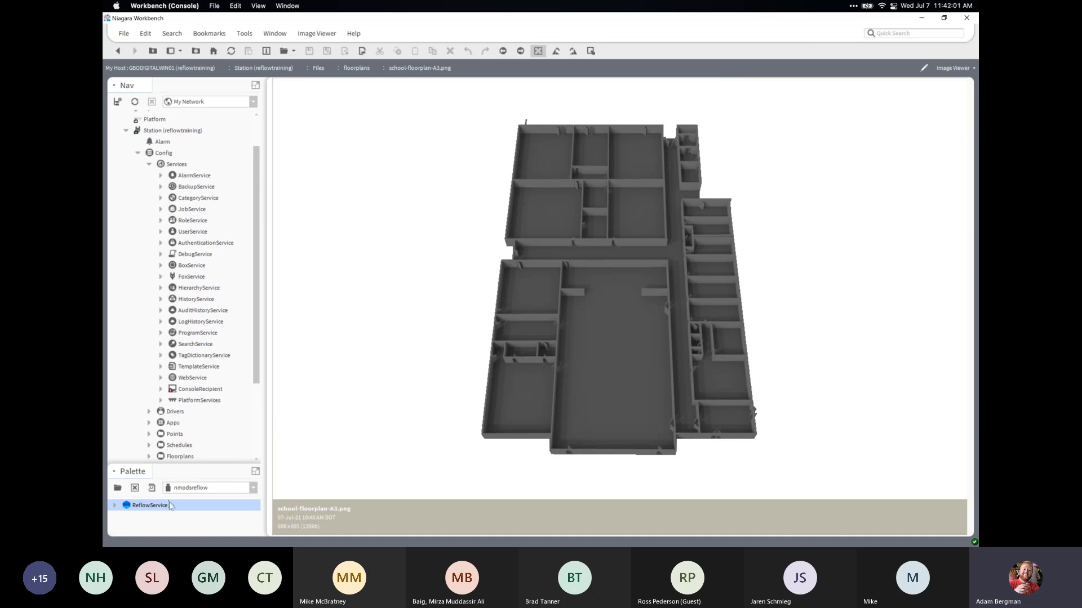
drag(158, 508, 183, 167)
drag(183, 167, 183, 168)
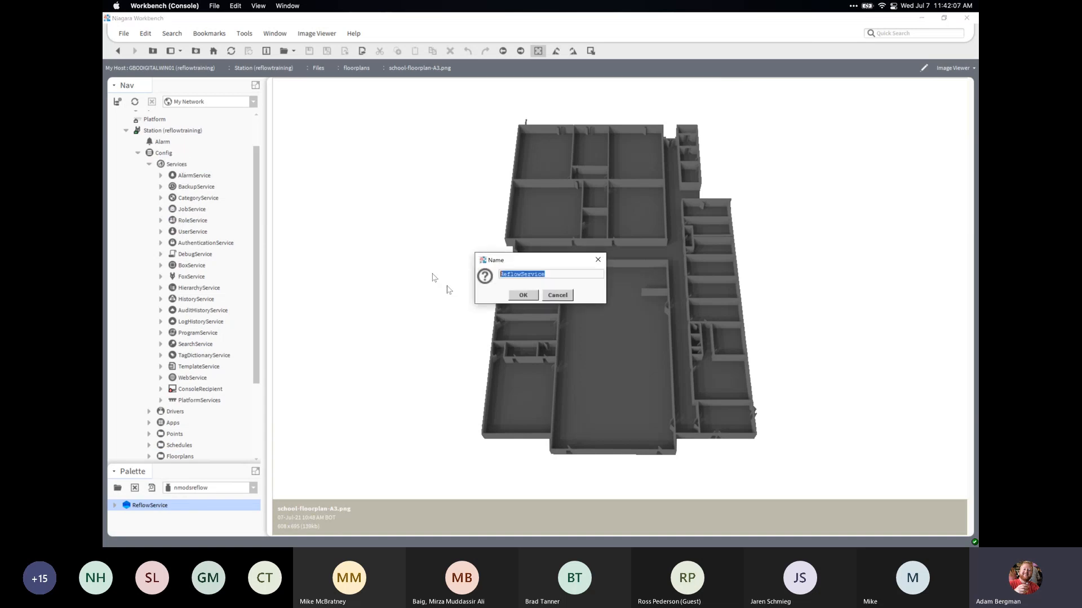
click(534, 296)
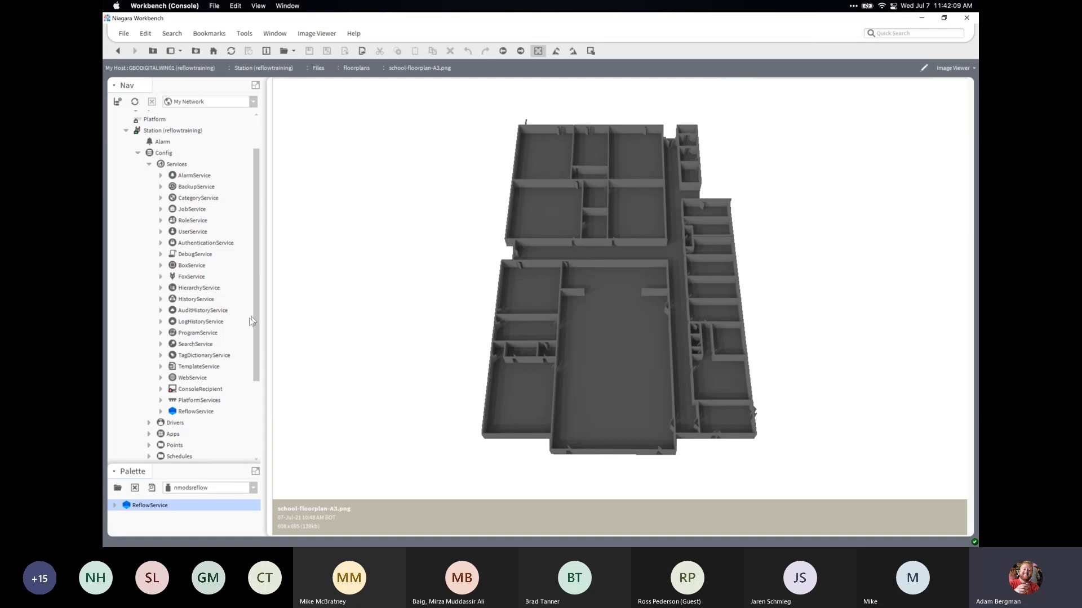
click(204, 415)
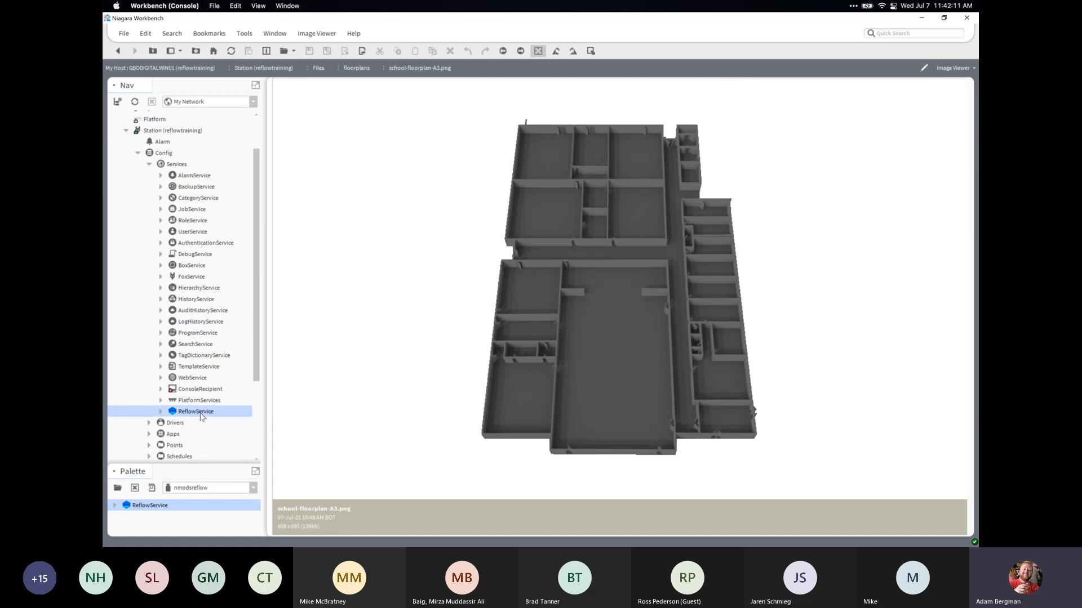
double_click(201, 414)
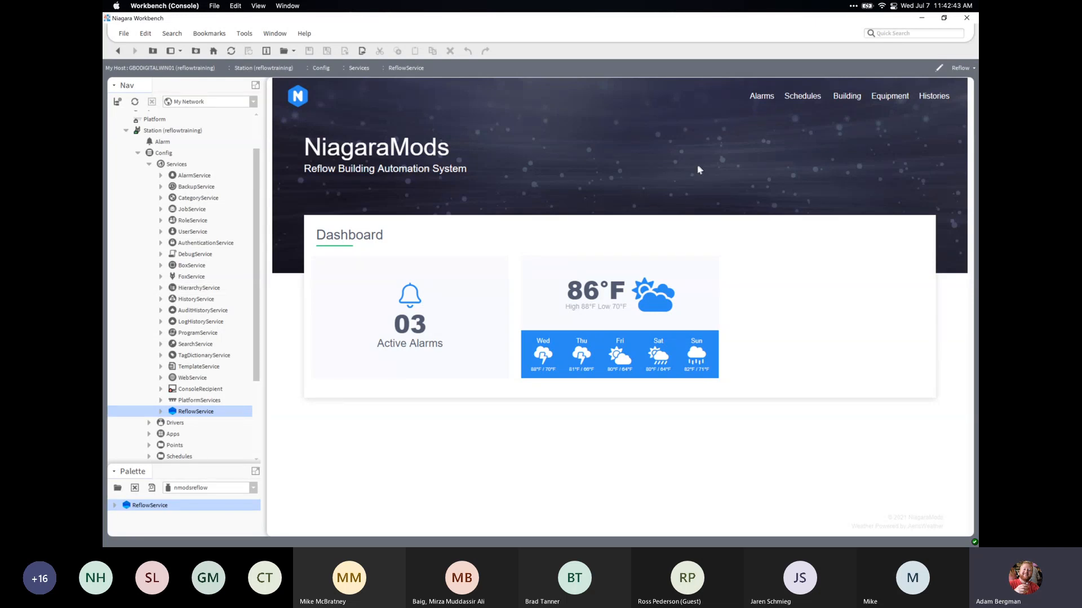
Switch the ReflowService to the Reflow Redirect view and return it to the Reflow view
click(963, 68)
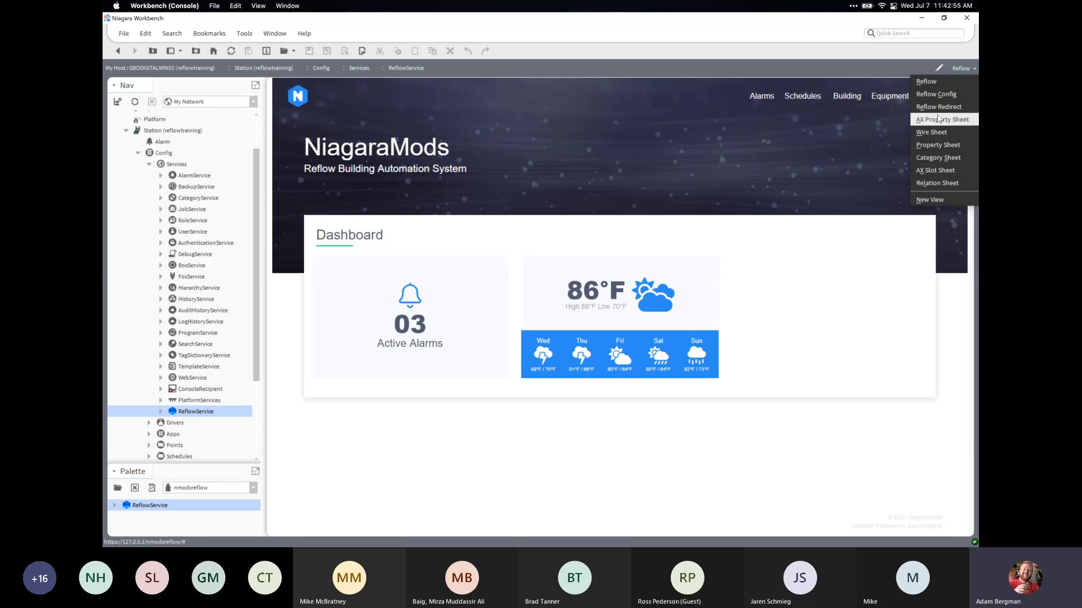
click(964, 79)
click(962, 67)
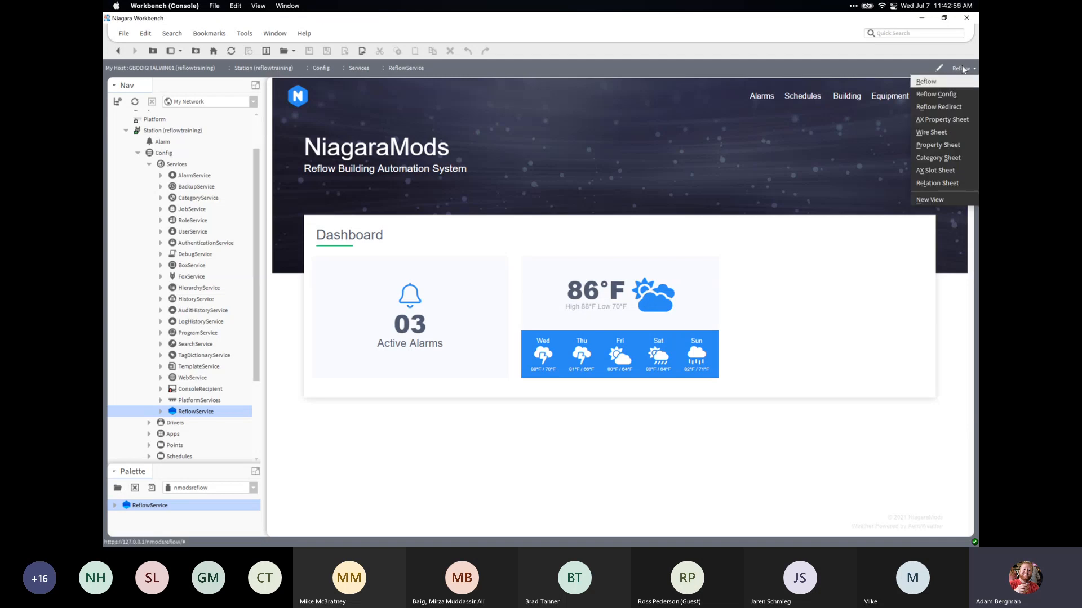
click(948, 108)
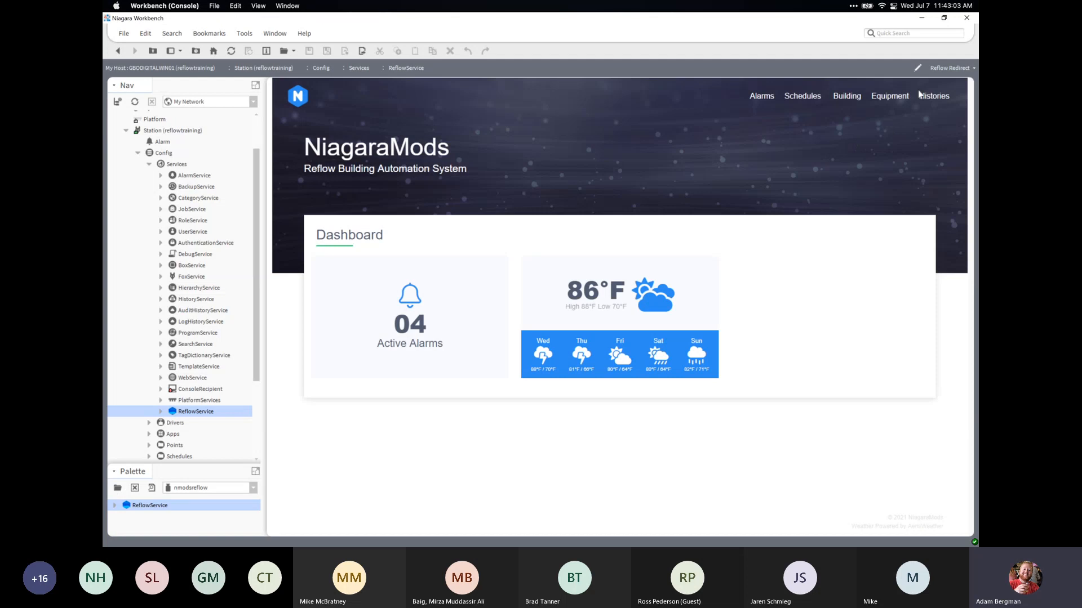
click(943, 71)
click(942, 82)
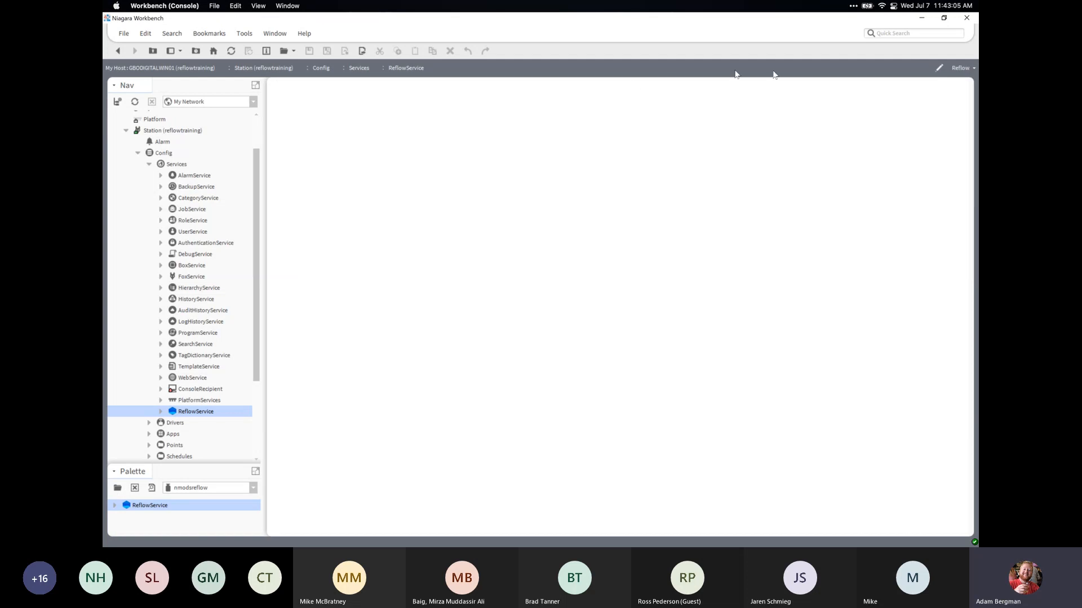
Switch to Chrome and log in to the reflowtraining station as admin with the account password
mouse_move(534, 546)
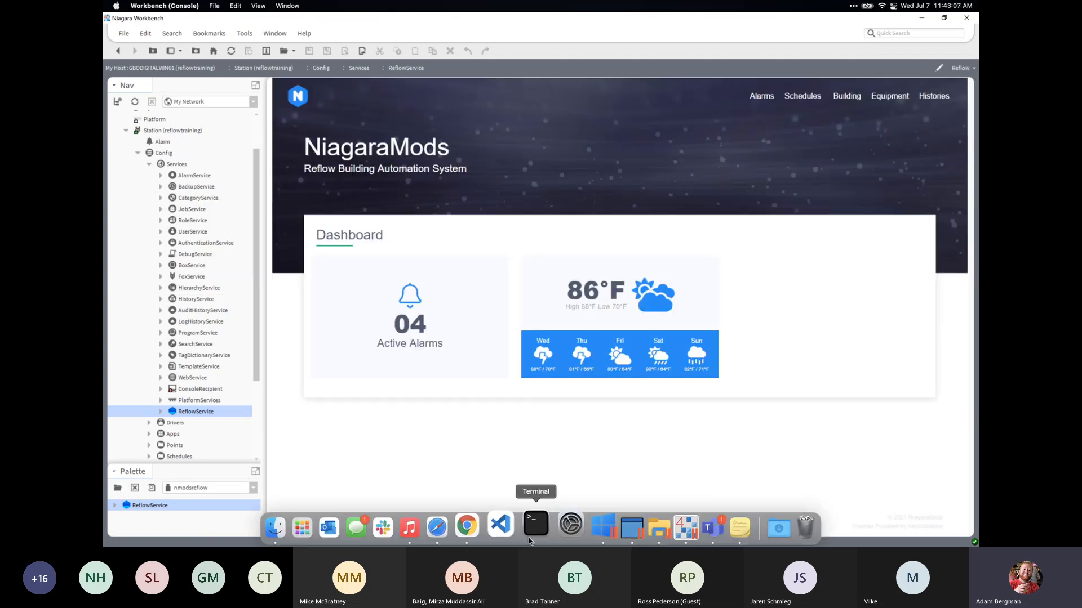
click(489, 526)
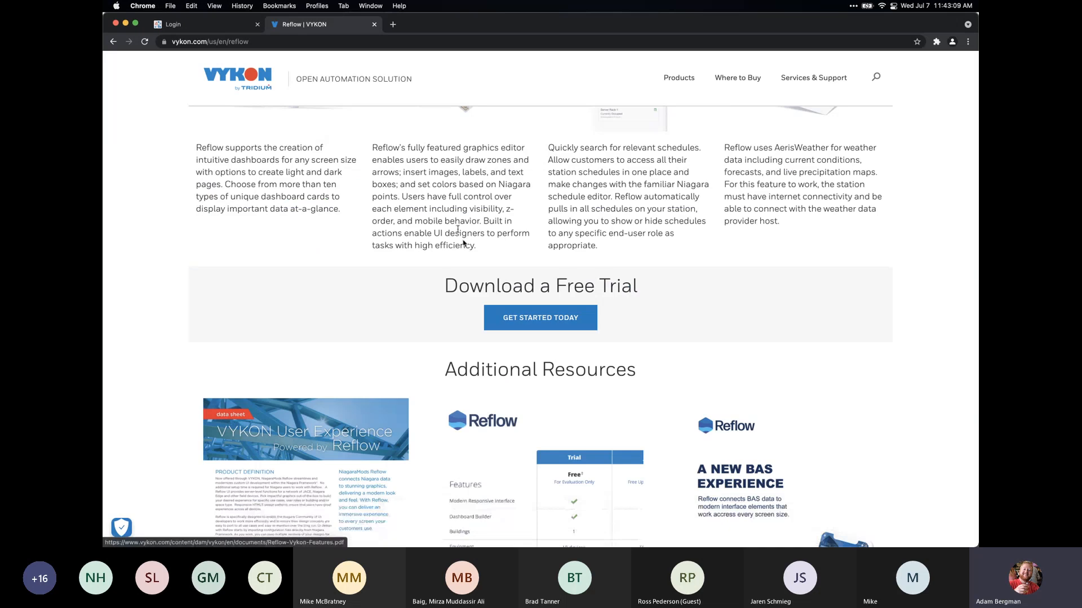
click(216, 26)
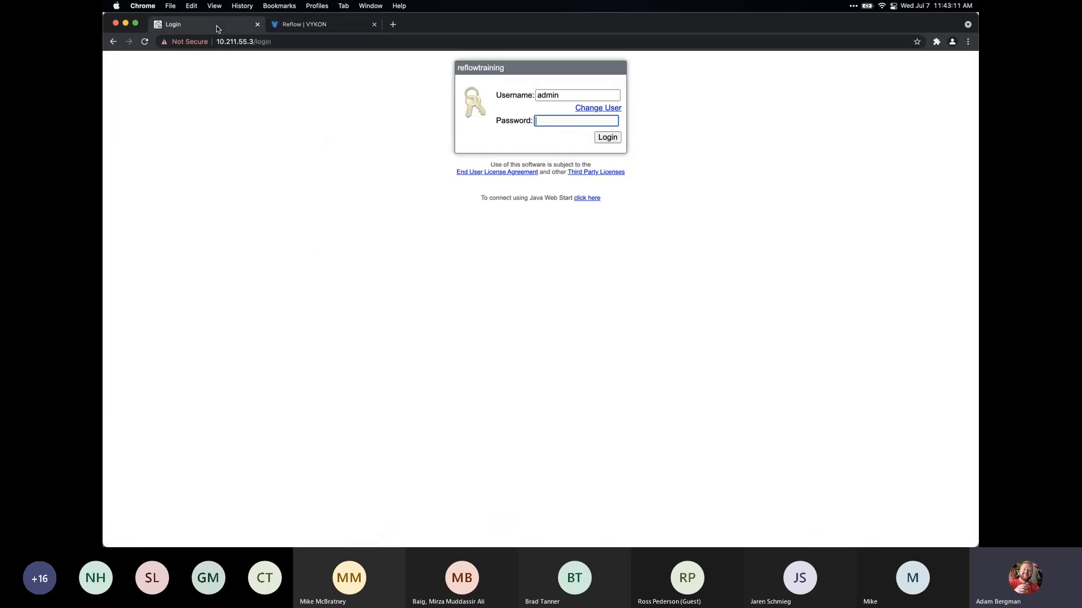
click(271, 42)
click(560, 121)
text(********)
key(Return)
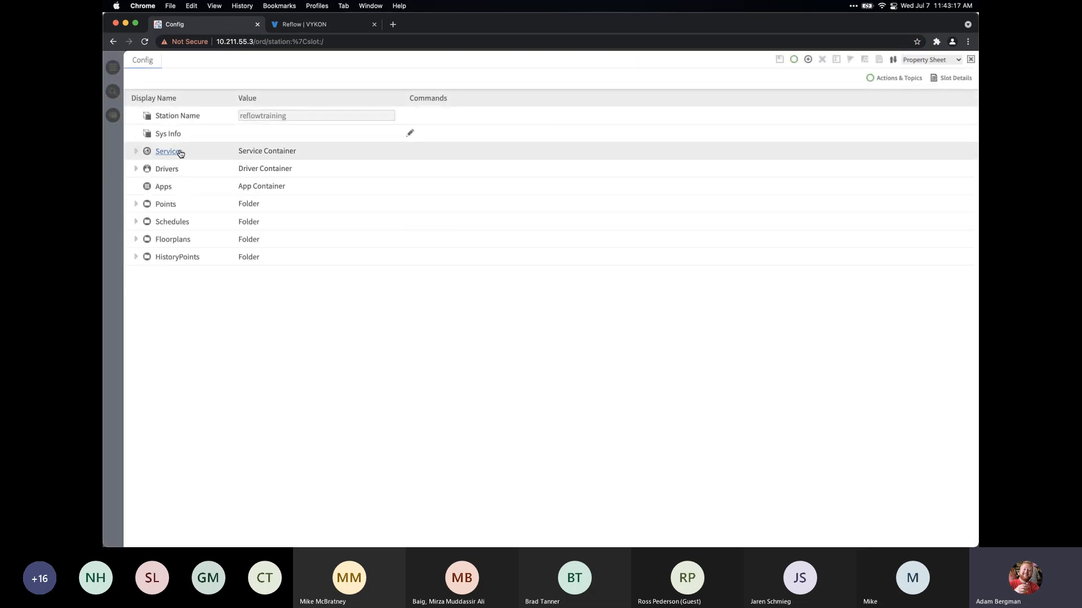
Open the ReflowService from the station's Services and switch it to the Reflow Redirect view
click(179, 152)
click(179, 486)
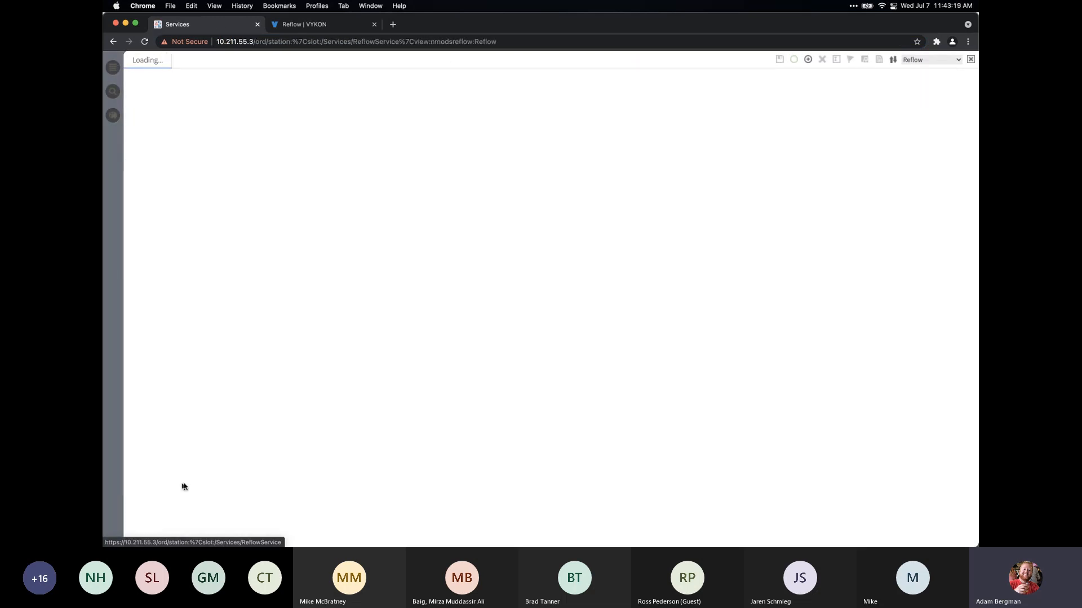
click(937, 61)
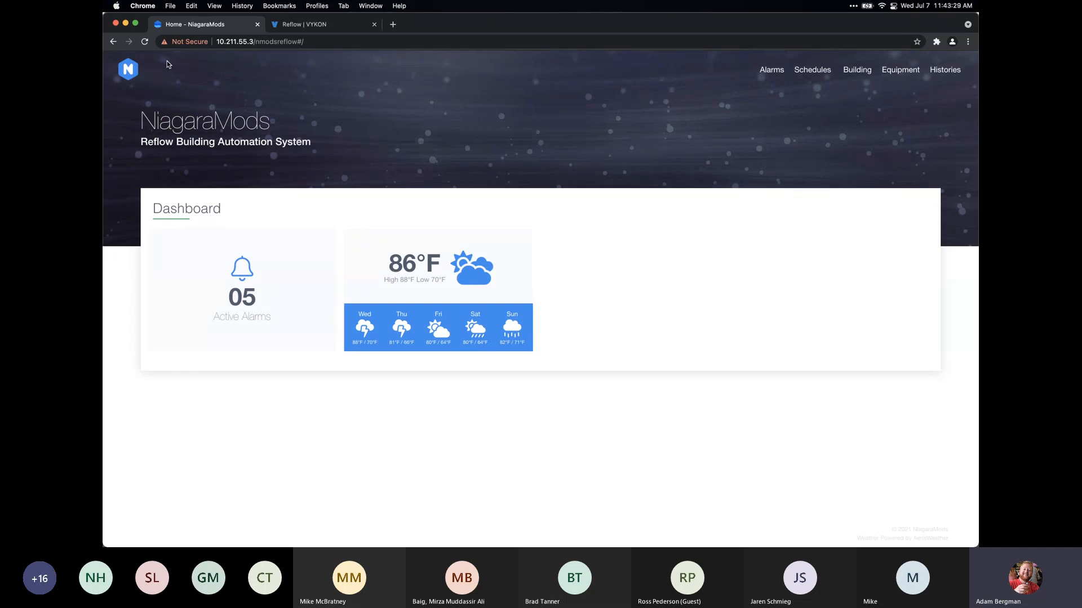
Go back to the ReflowService's Reflow view and show the station navigation tree beside it in a narrower pane
right_click(116, 43)
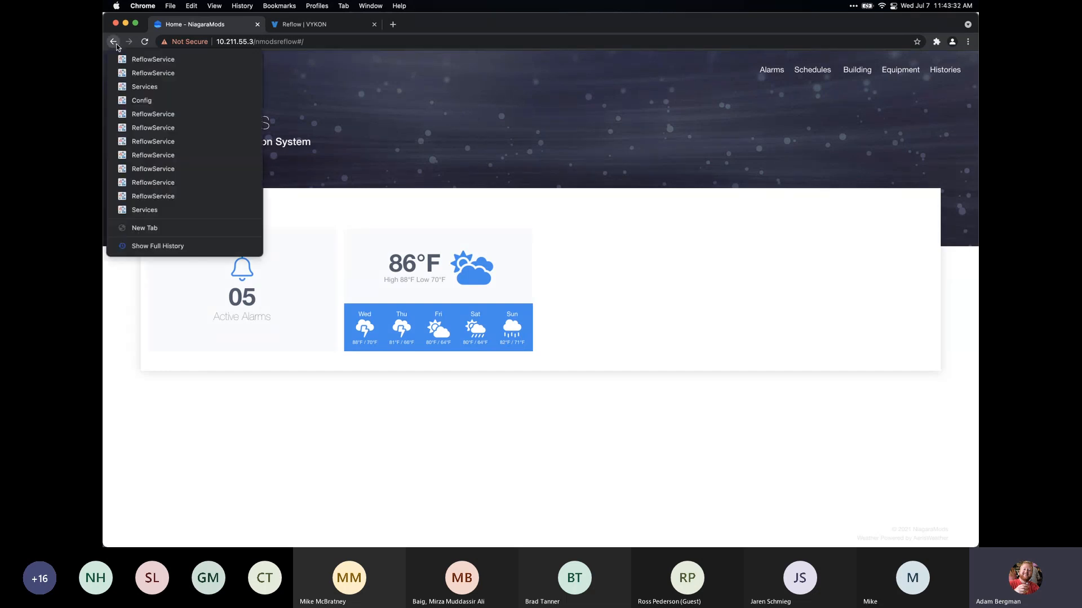
click(136, 73)
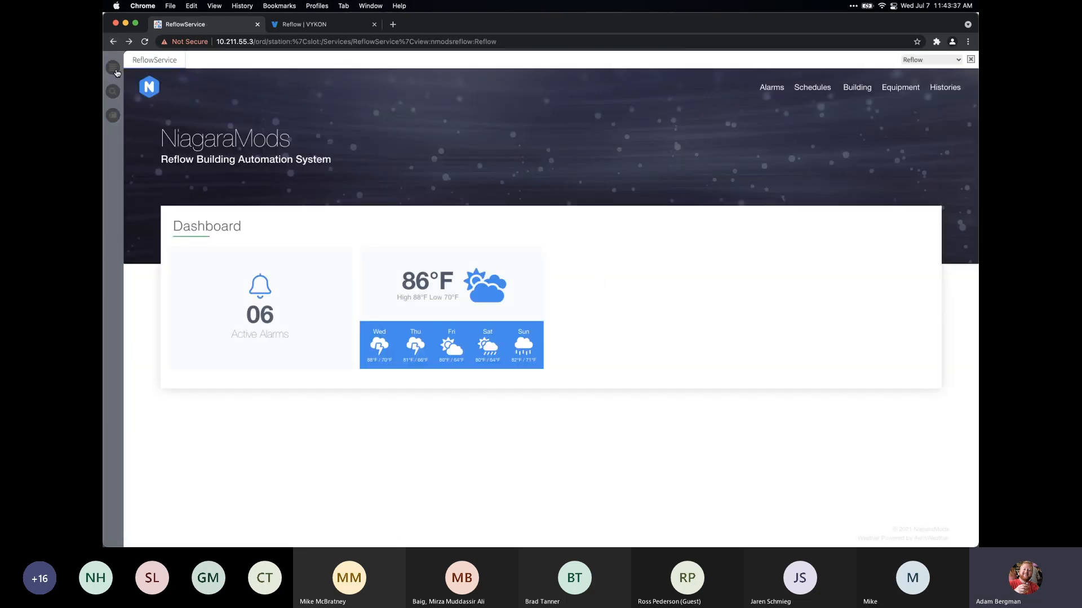
click(114, 68)
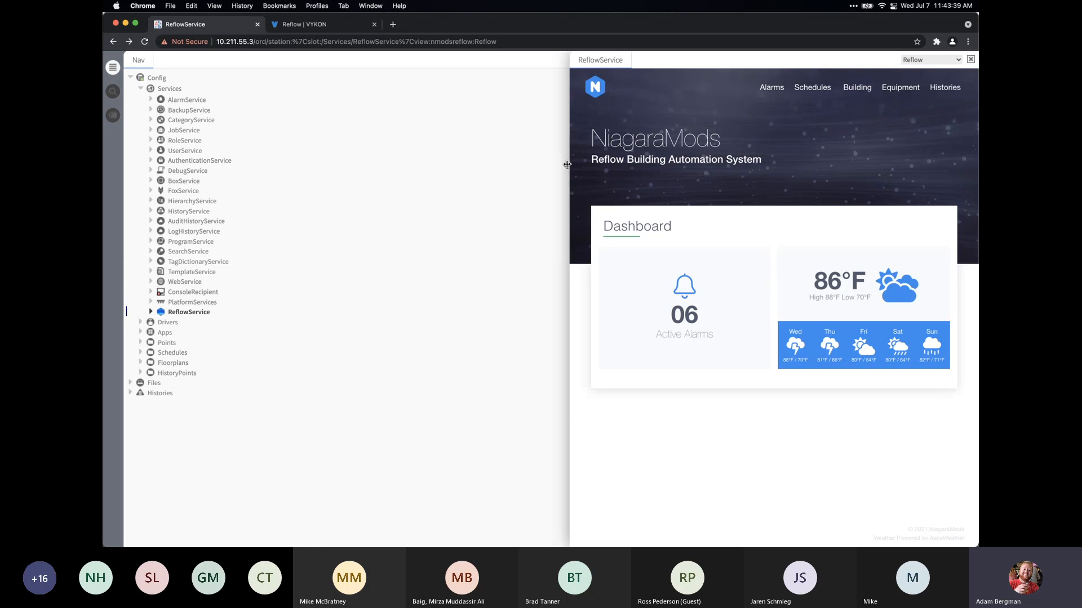
drag(568, 162, 291, 163)
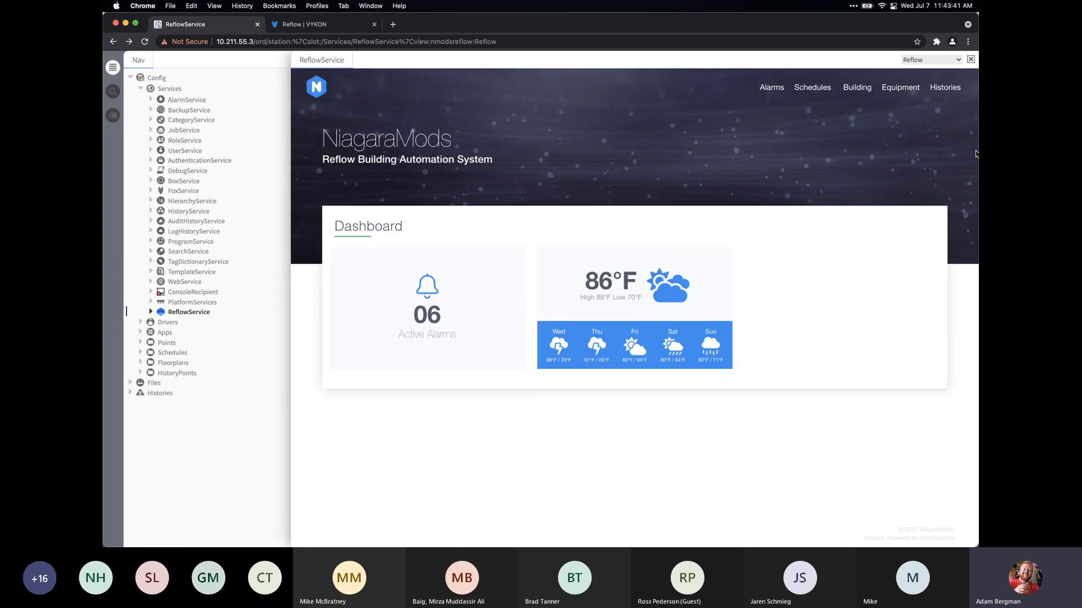
Preview the Reflow view at phone width with the navigation tree hidden and shown, and restore the browser window's full width
drag(976, 151, 329, 141)
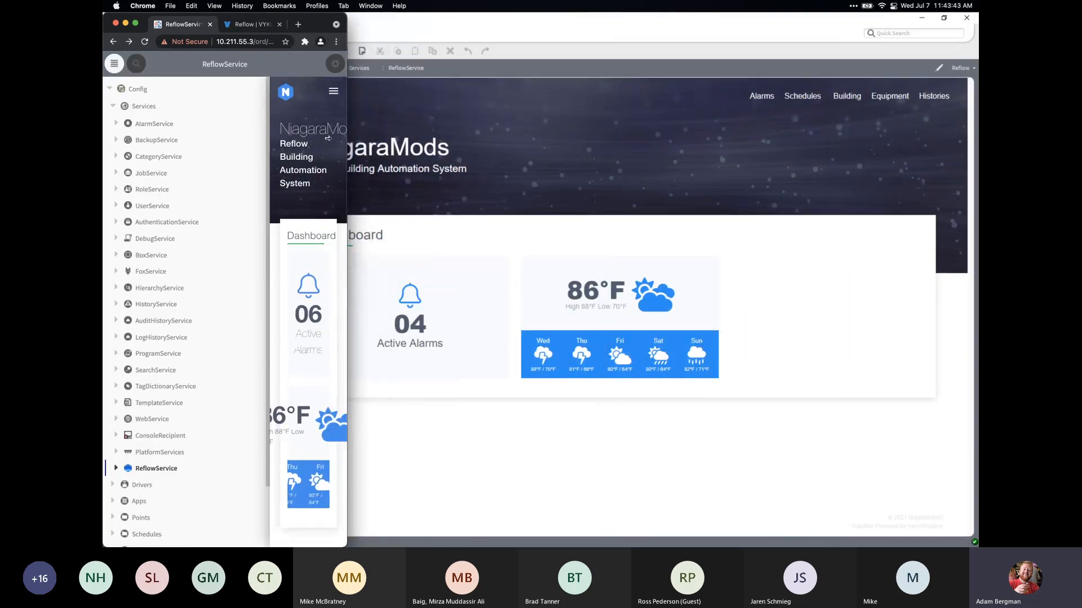
click(115, 65)
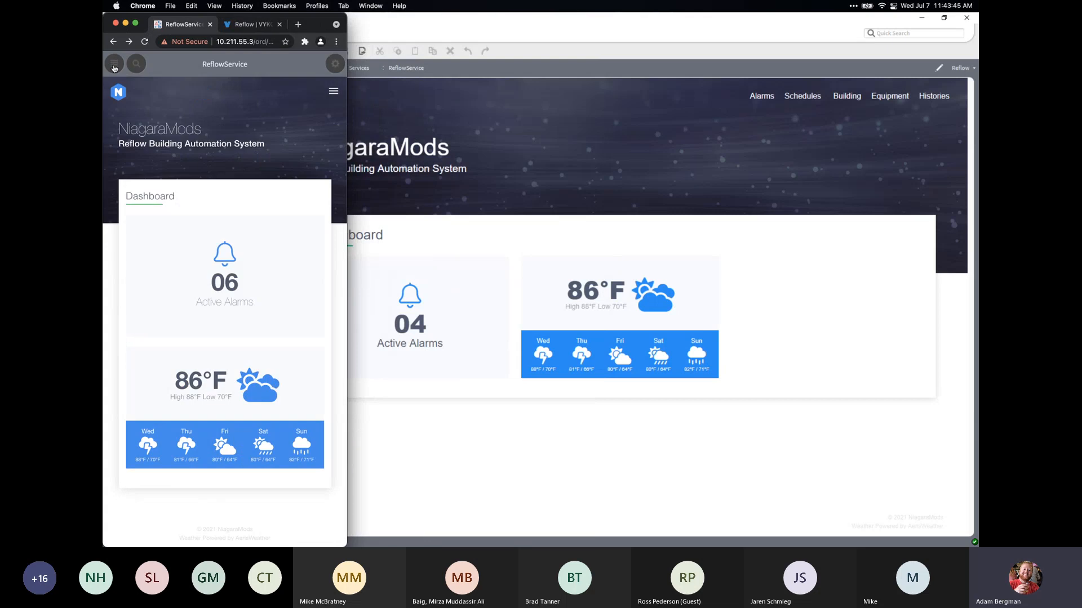
click(115, 64)
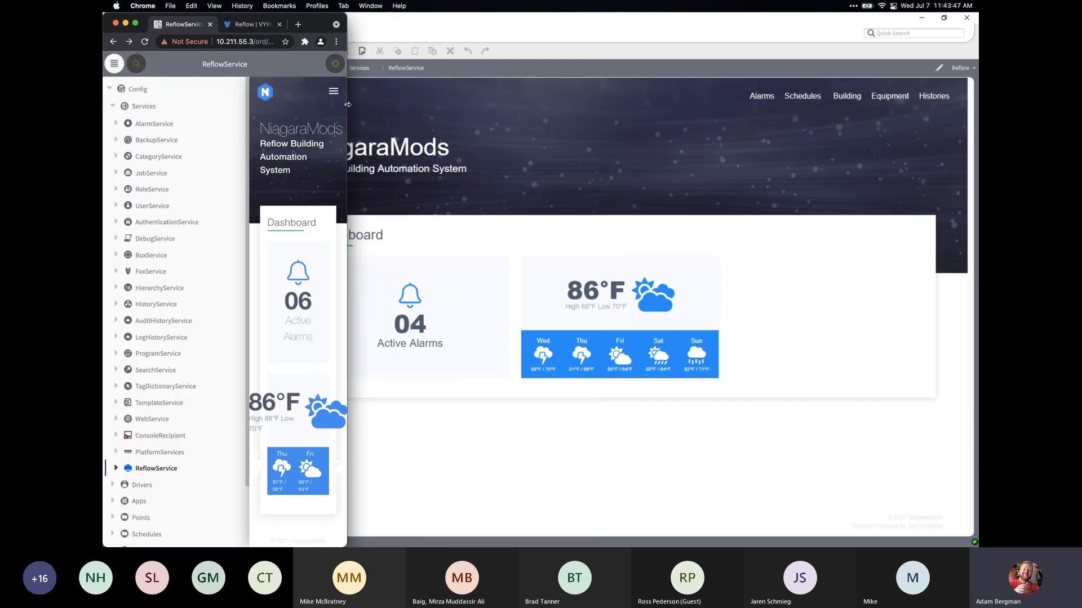
drag(349, 104, 965, 106)
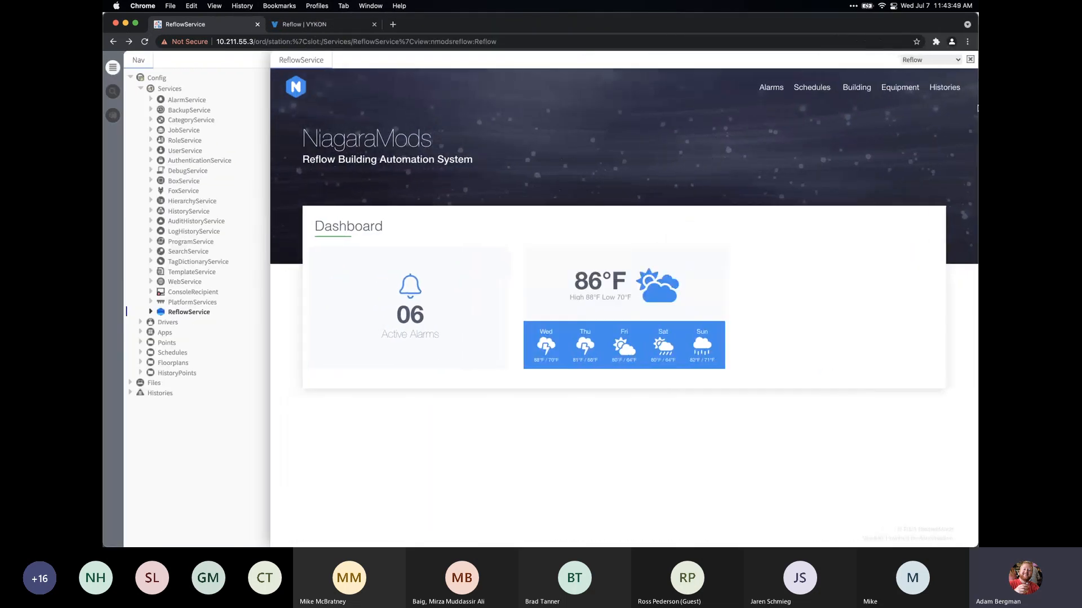
Hide the station navigation tree and switch the ReflowService to the Reflow Redirect view
click(112, 67)
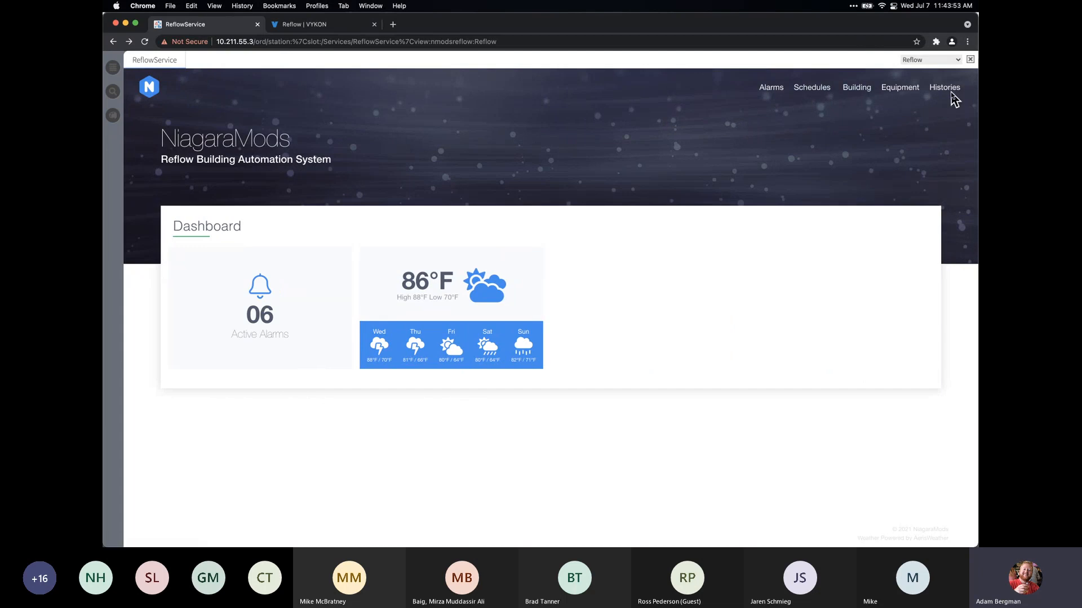
click(933, 59)
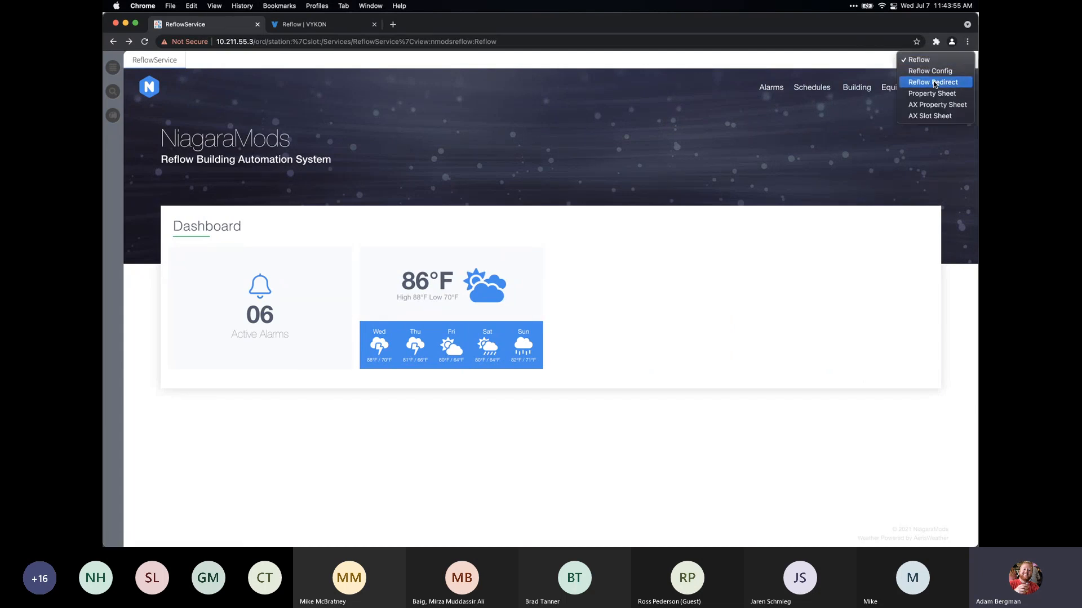
click(933, 82)
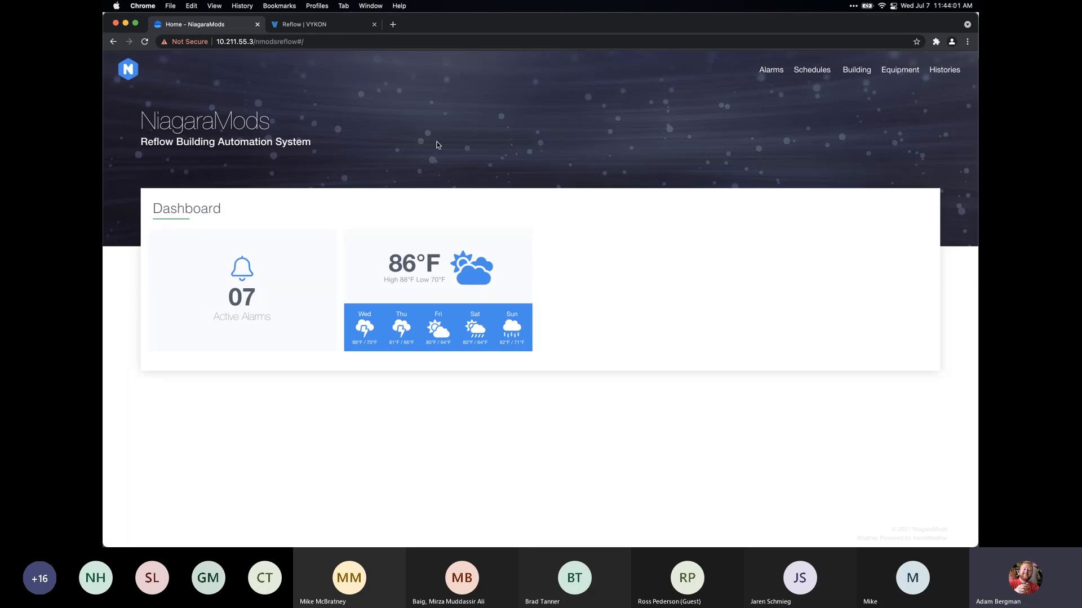
Switch to Niagara Workbench and open NavFile.nav from the reflowtraining station's Files
mouse_move(505, 534)
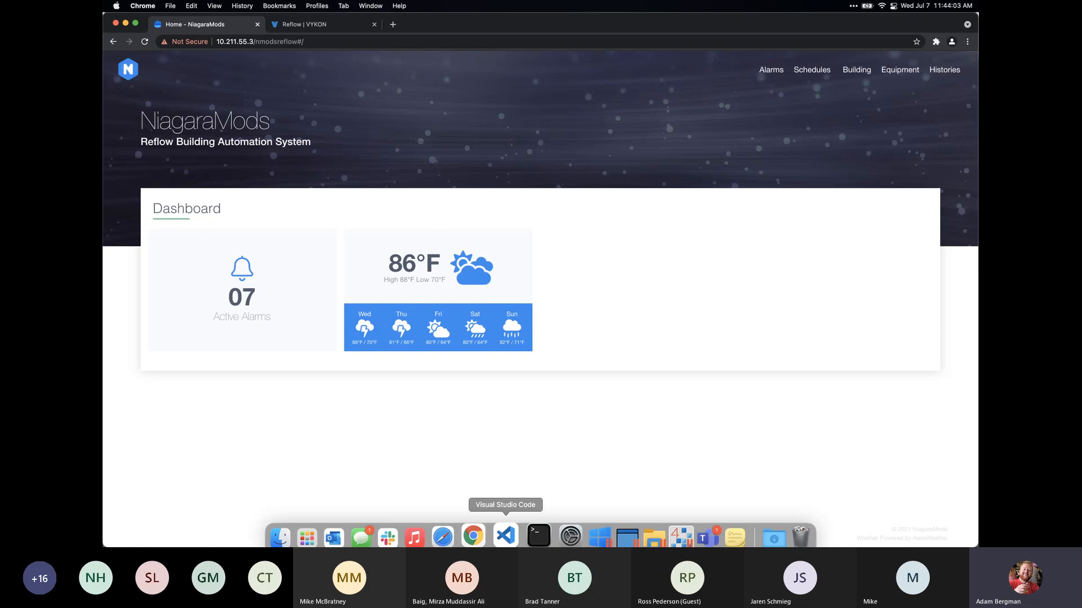
click(667, 528)
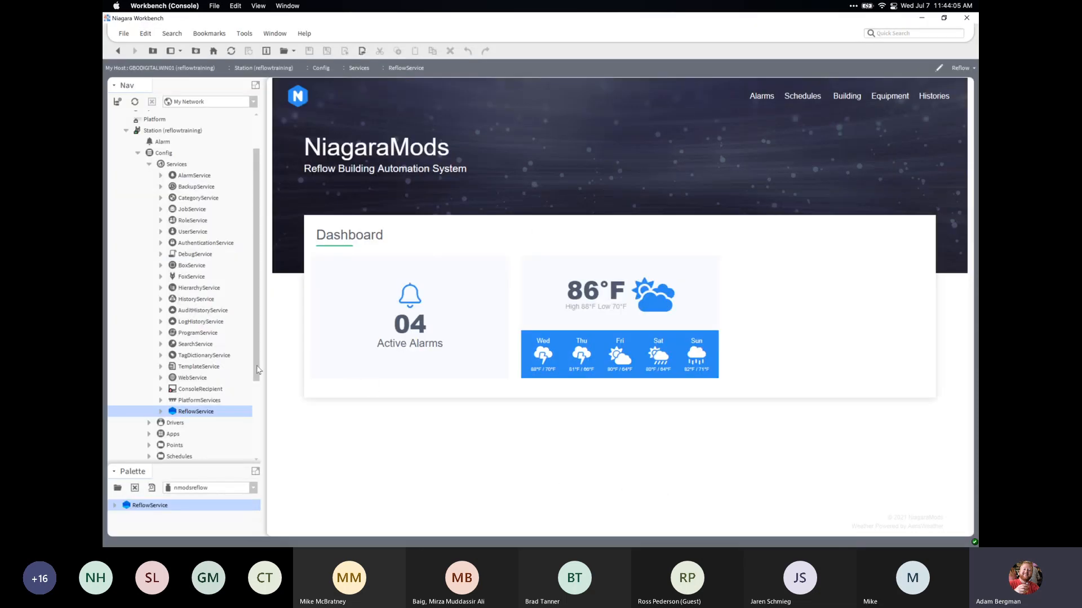
scroll(253, 433, down, 3)
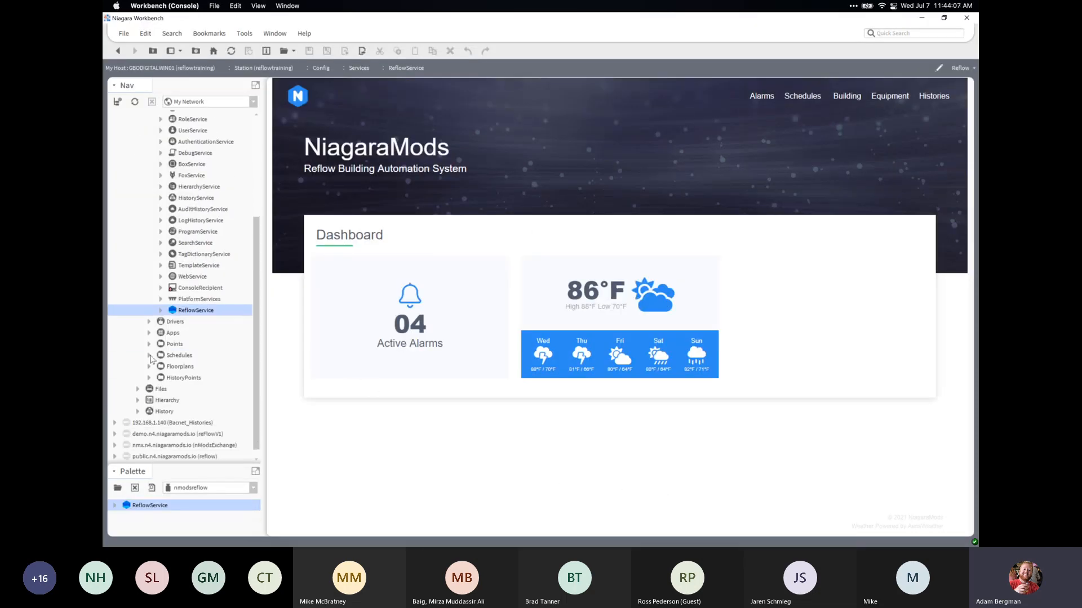
click(138, 389)
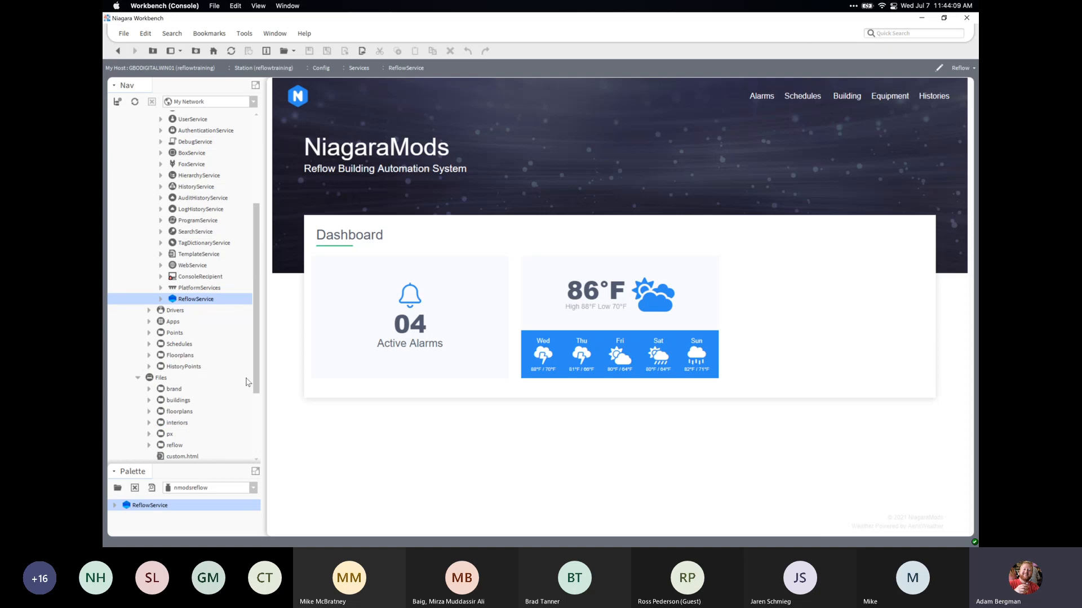
scroll(221, 418, down, 6)
double_click(188, 378)
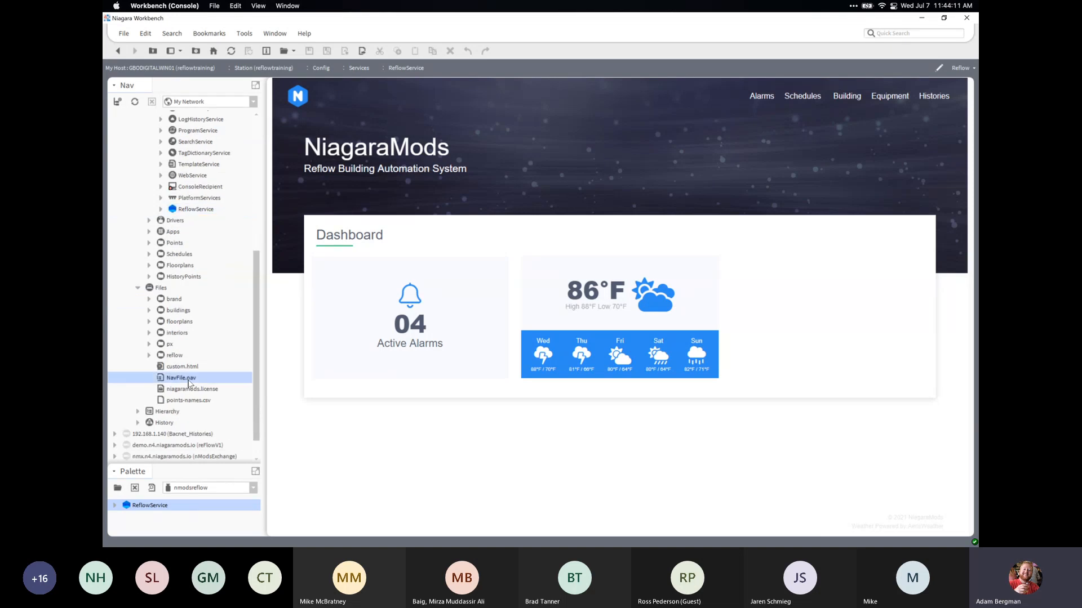
Try pointing the Home nav entry's target ord to station:|slot:/Services/ReflowService with the Reflow Redirect view
double_click(549, 113)
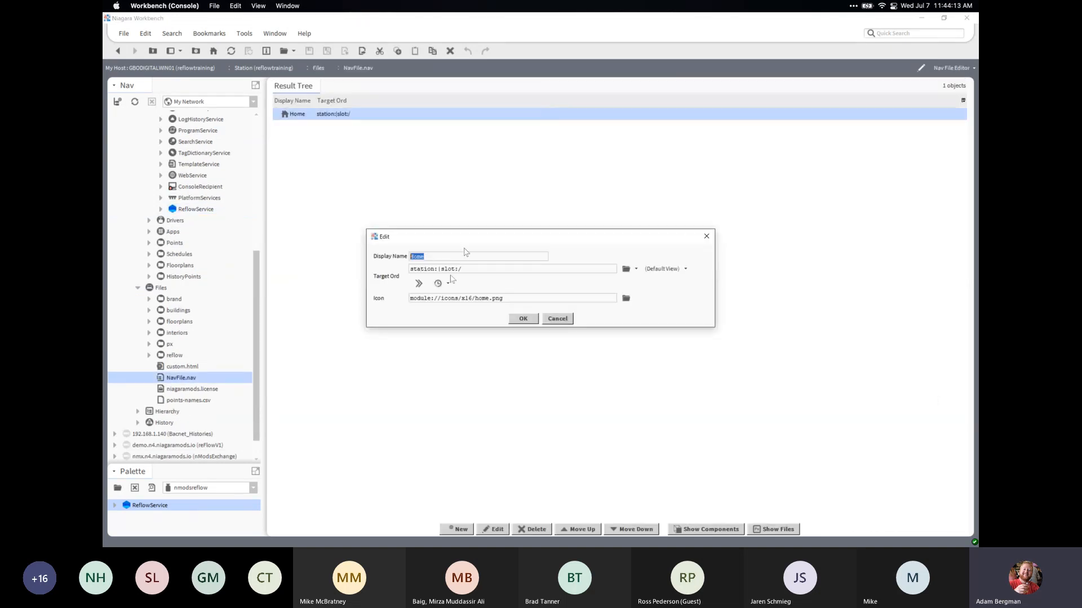
click(627, 270)
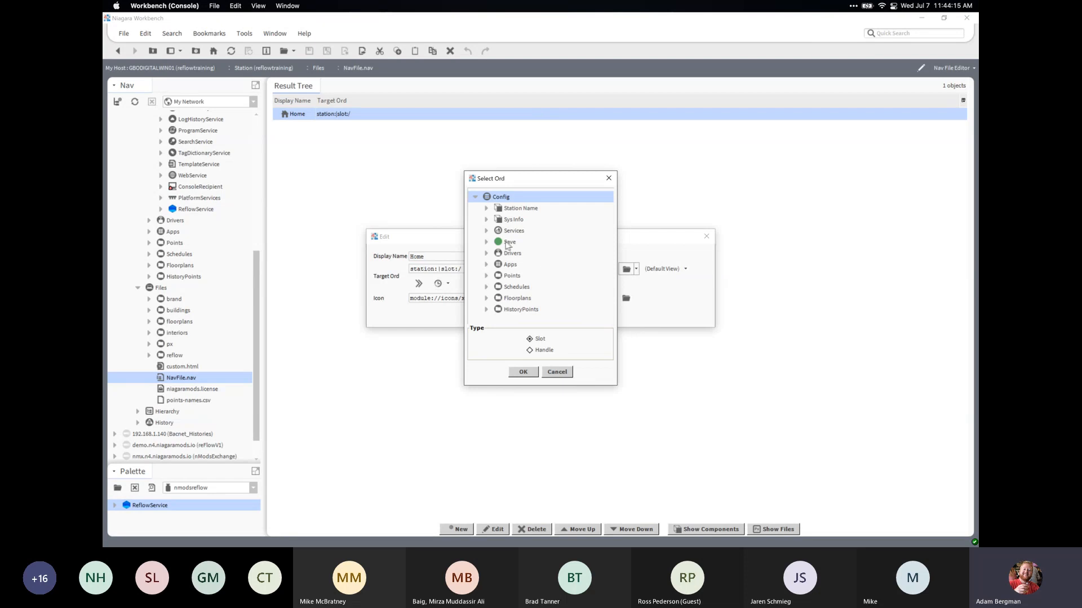
scroll(488, 234, down, 3)
scroll(521, 287, down, 5)
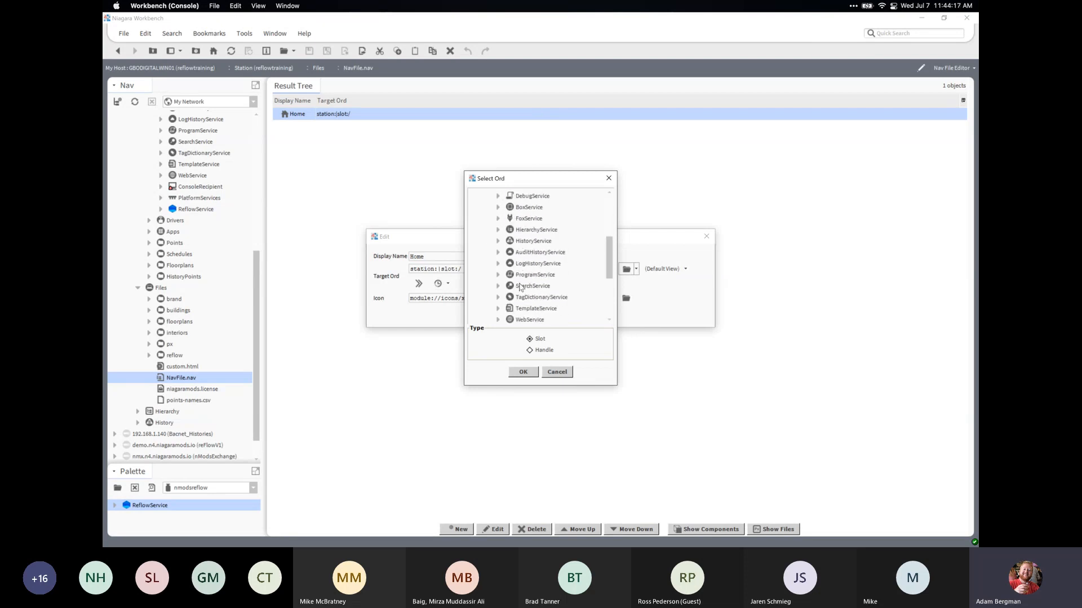
click(532, 266)
click(533, 374)
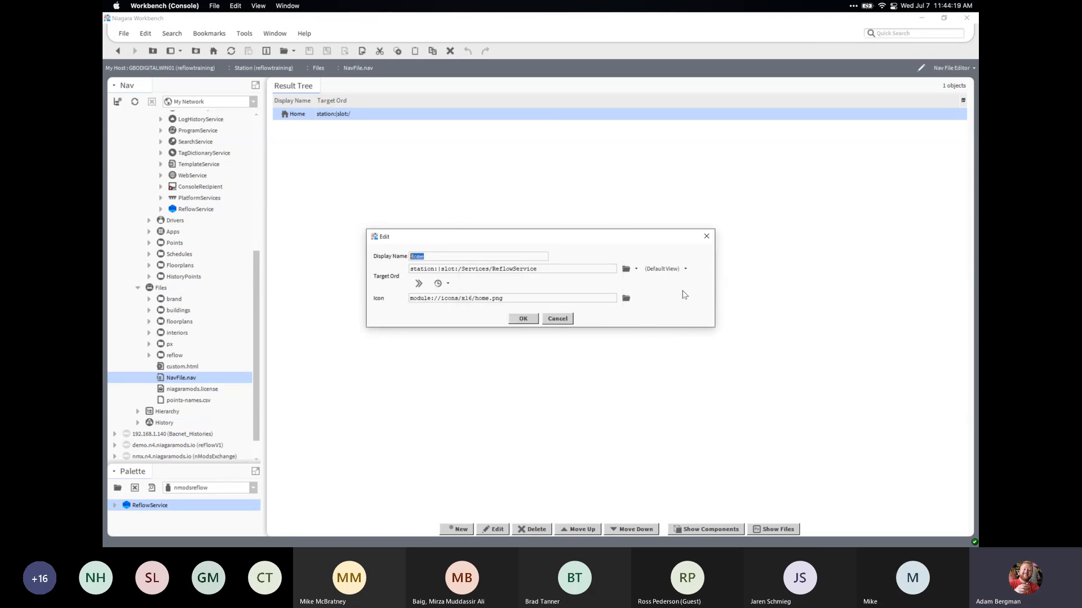
click(681, 271)
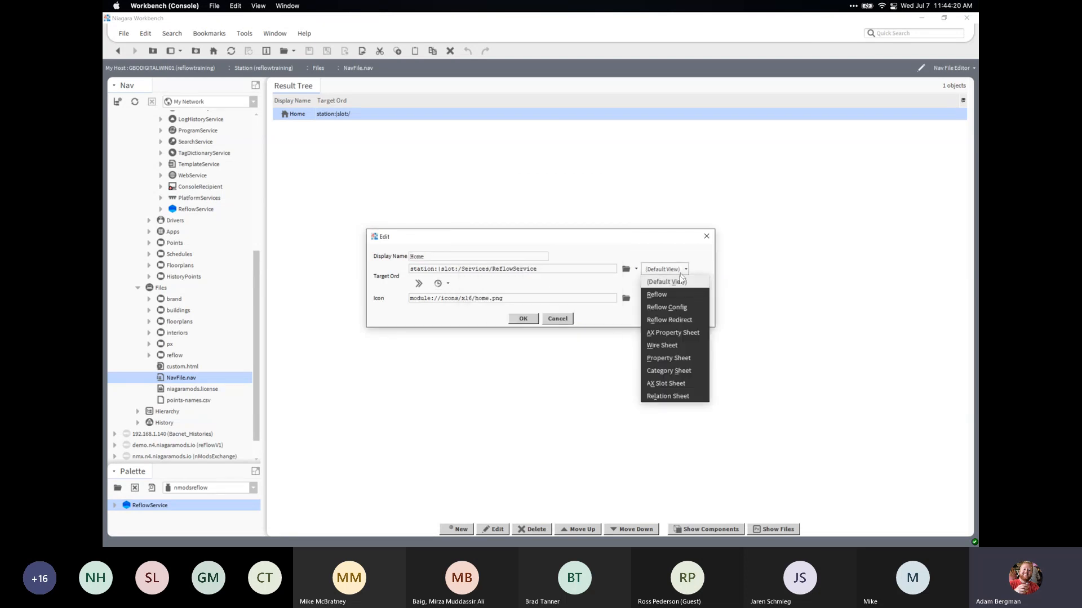
click(668, 320)
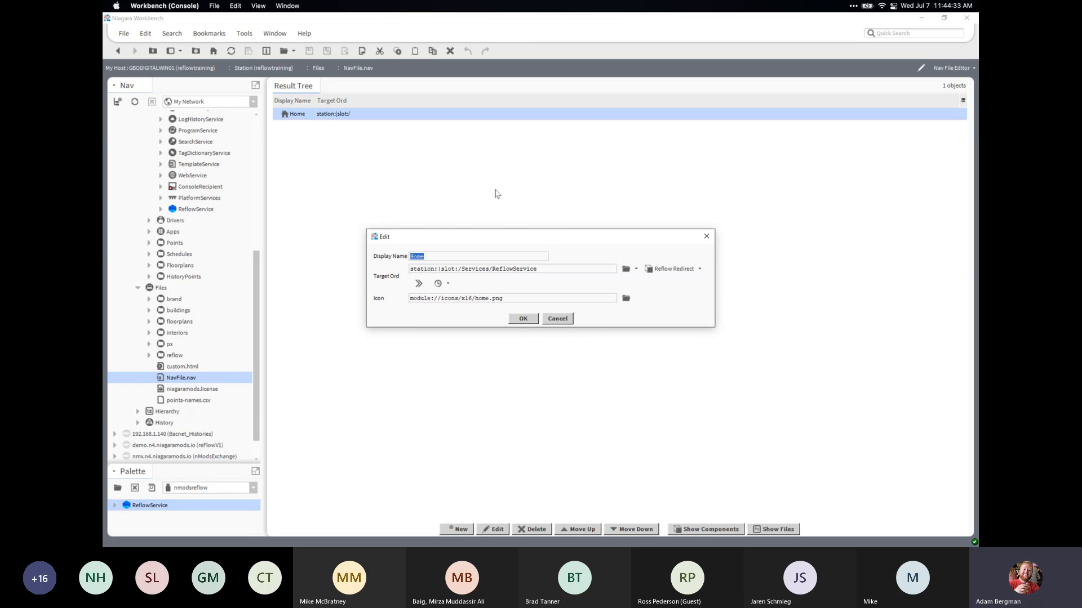
Look at the redirected Reflow page in Chrome, return to Workbench and discard the Home nav entry's edit
key(ctrl+Up)
click(613, 187)
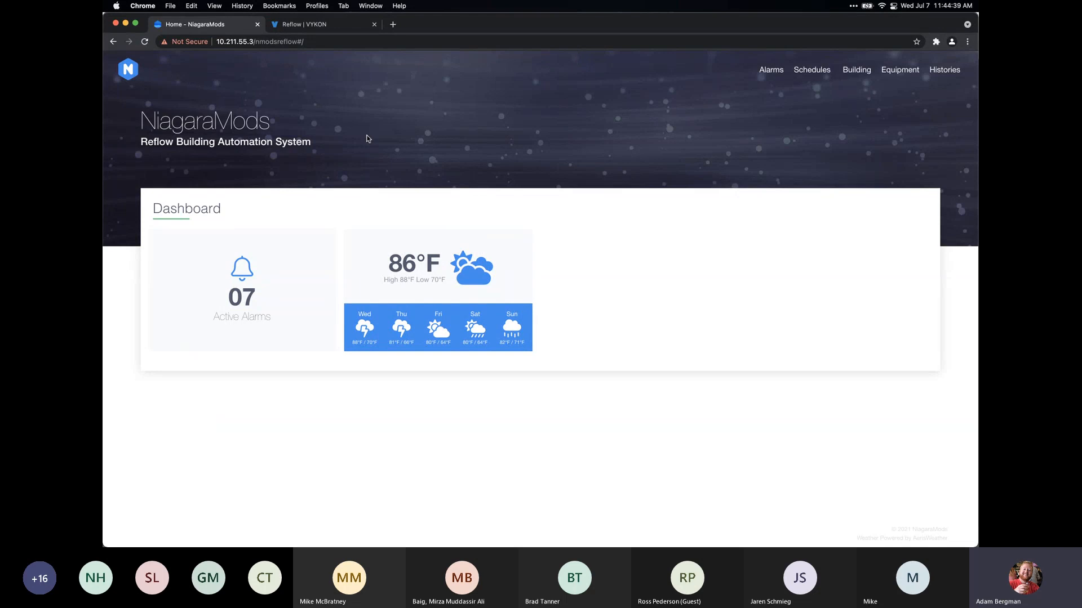
key(super+Tab)
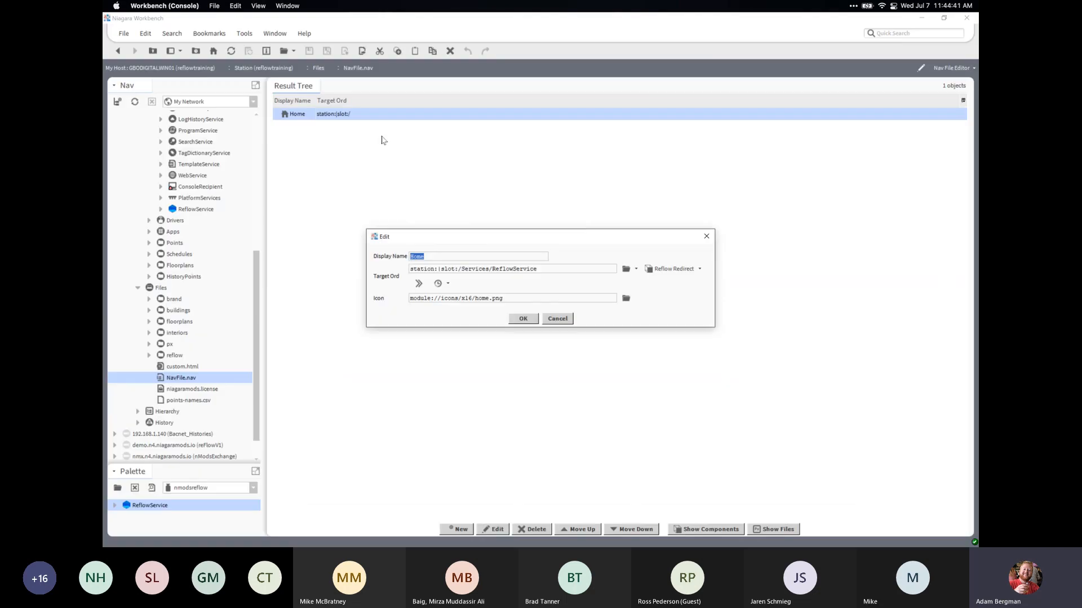
click(556, 318)
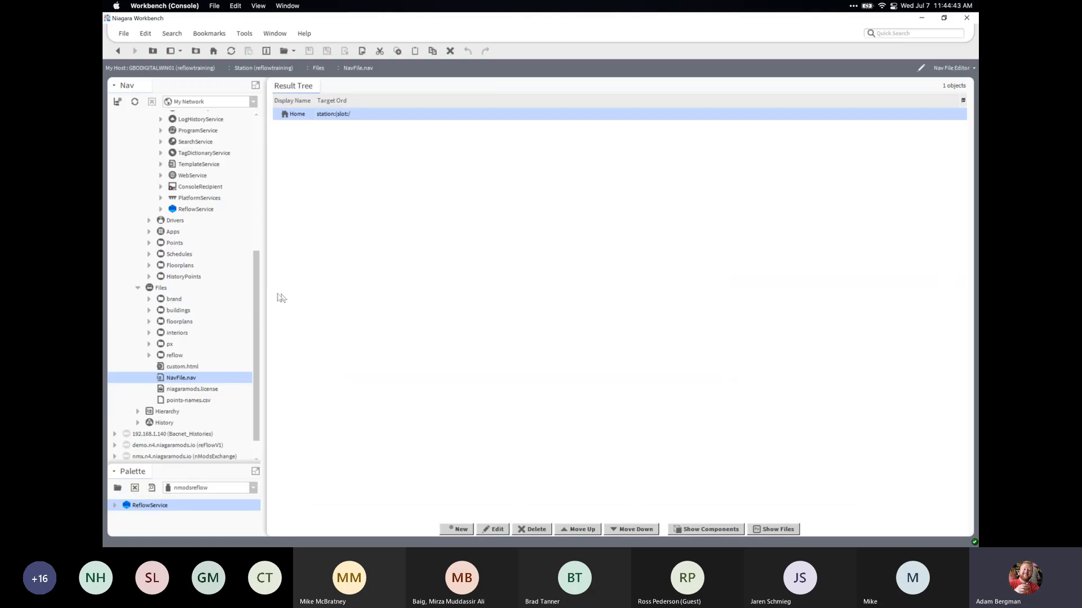
Open the ReflowService in the Reflow Config view and turn off "Always show this warning in Workbench"
double_click(207, 212)
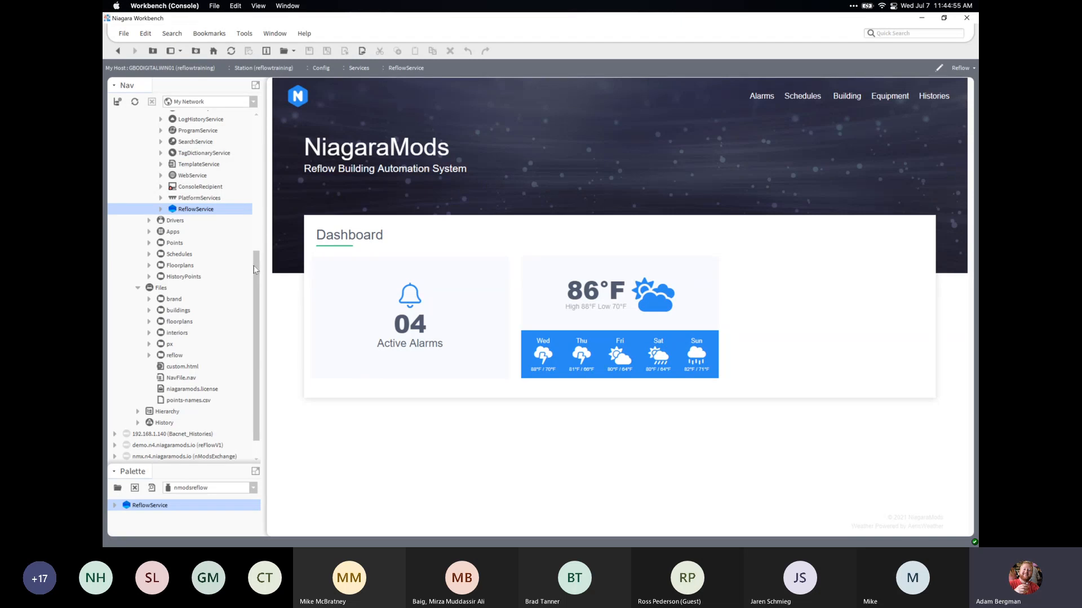
drag(254, 269, 257, 144)
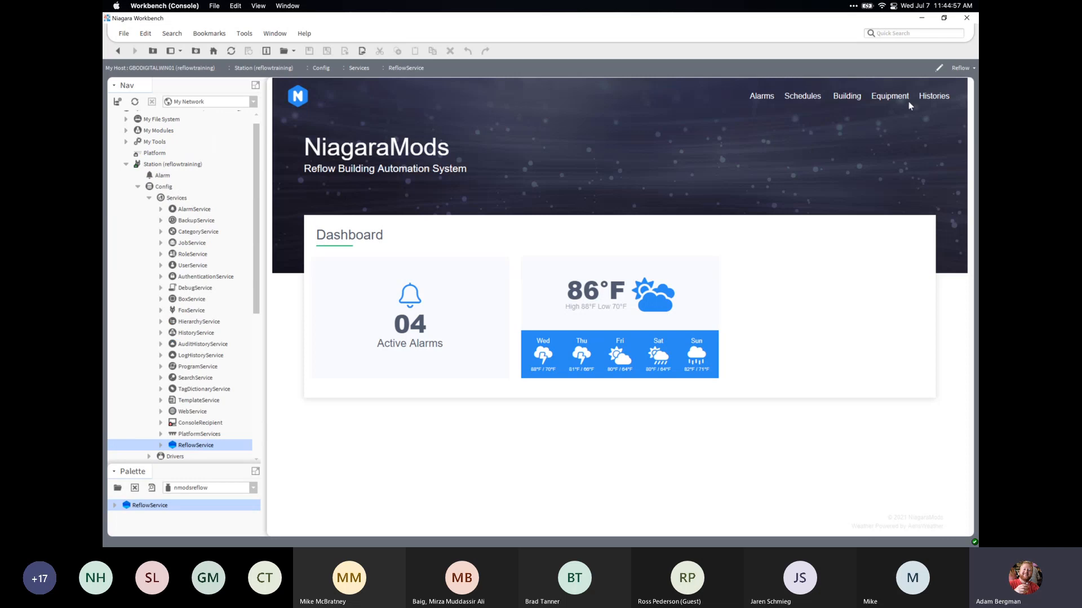
click(957, 72)
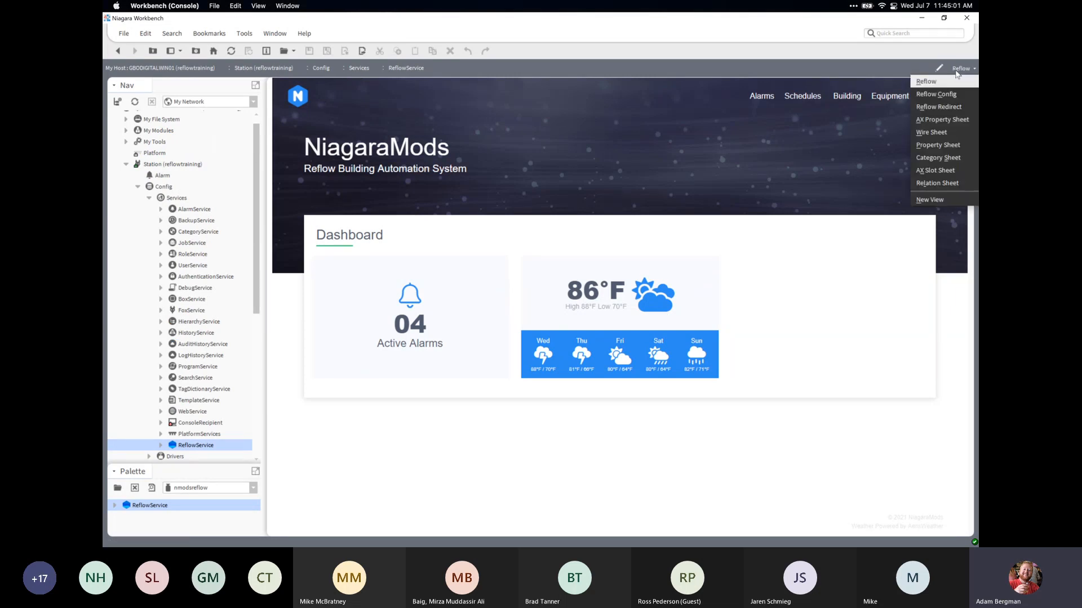
click(940, 95)
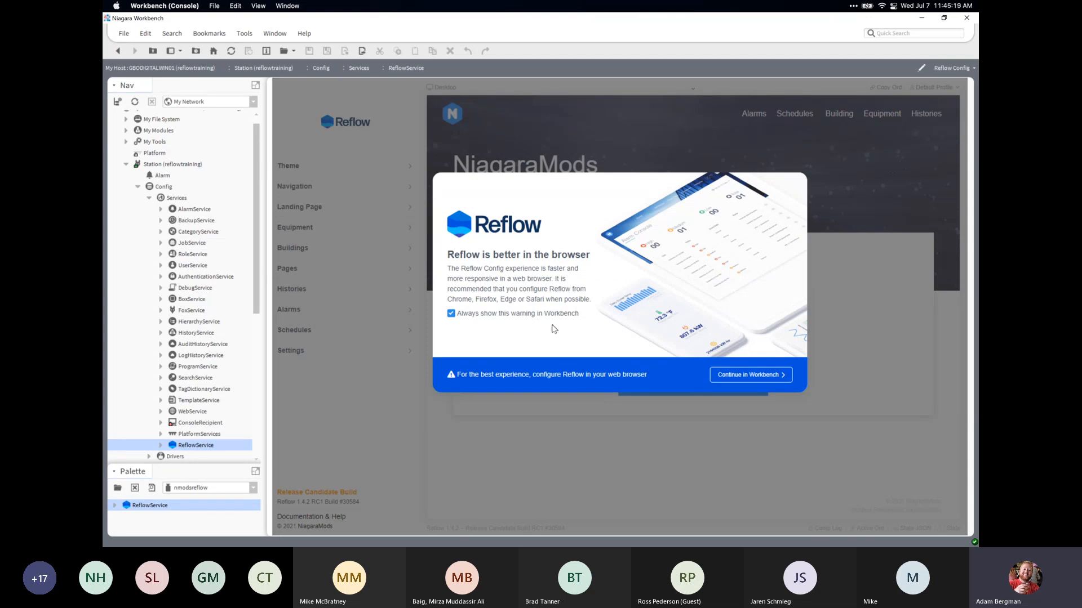
click(552, 320)
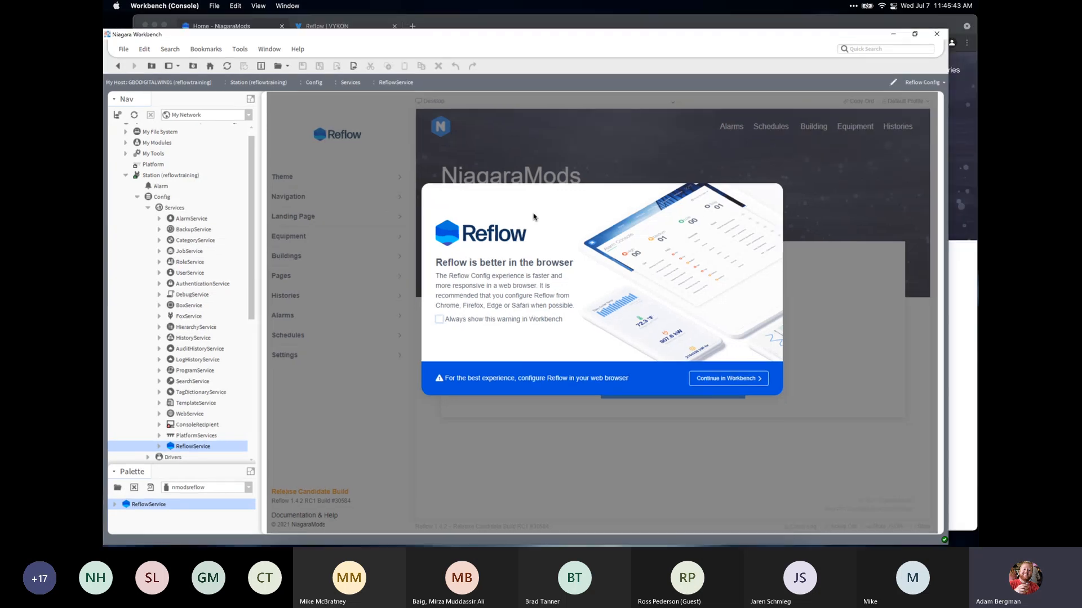
Switch to Chrome, go back to the ReflowService's Reflow view and change it to the Reflow Config view
key(ctrl+Up)
click(592, 210)
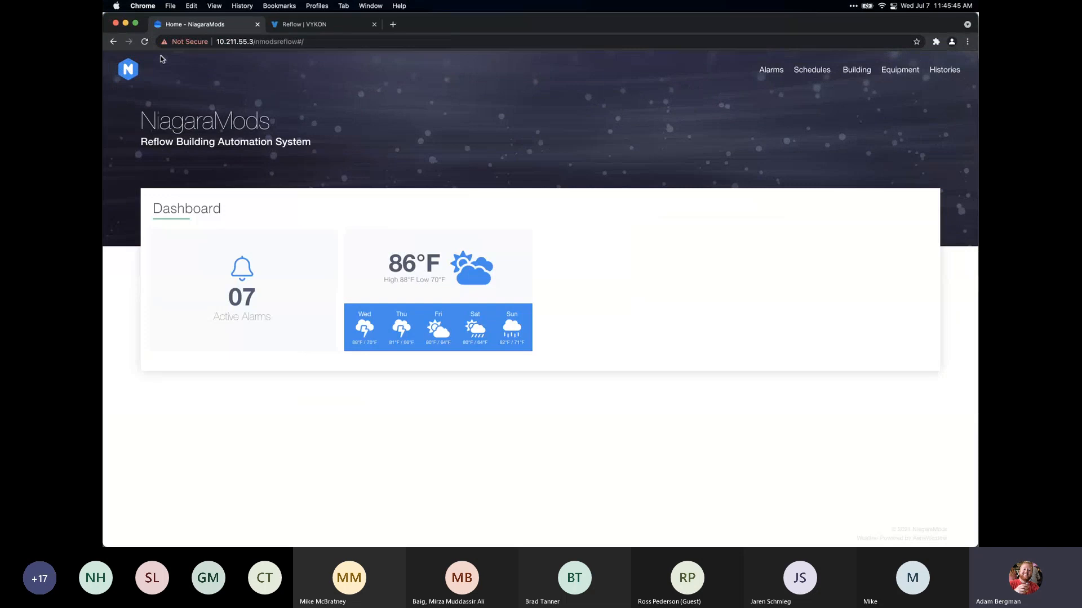
right_click(114, 43)
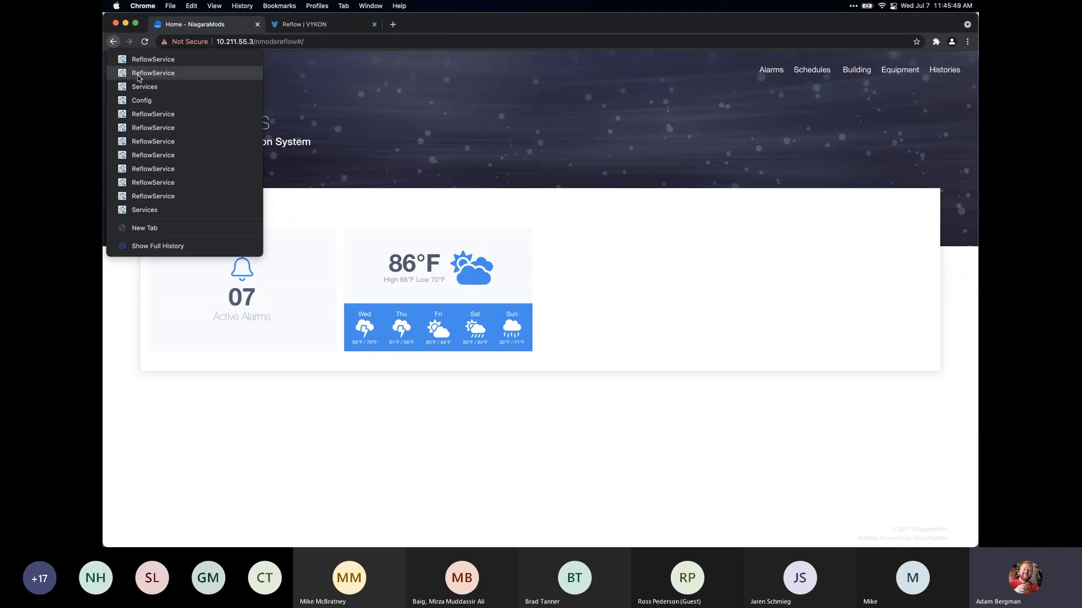
click(138, 74)
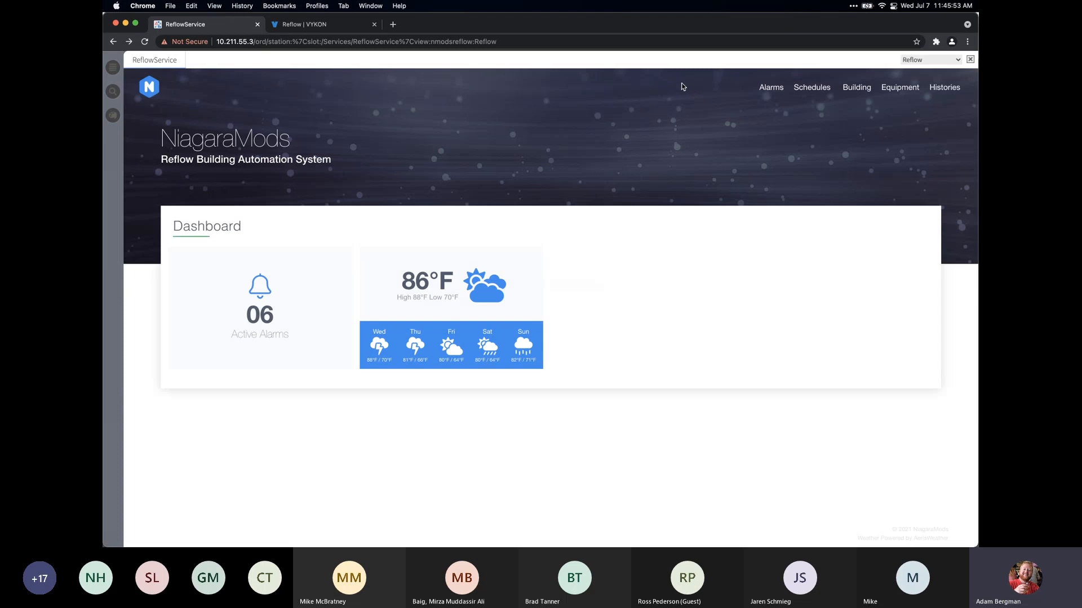
click(929, 59)
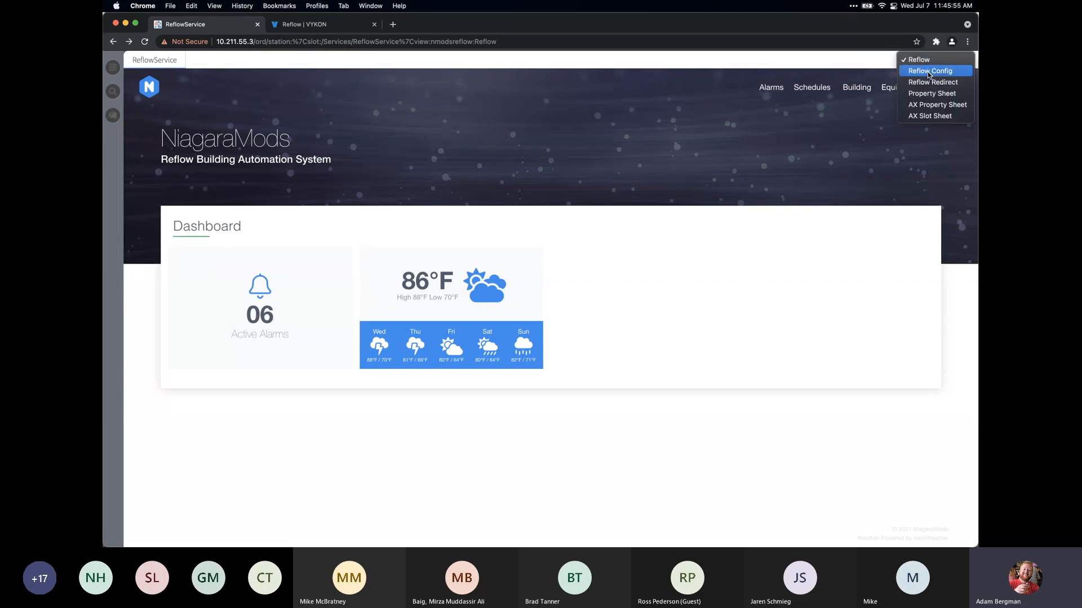
click(928, 72)
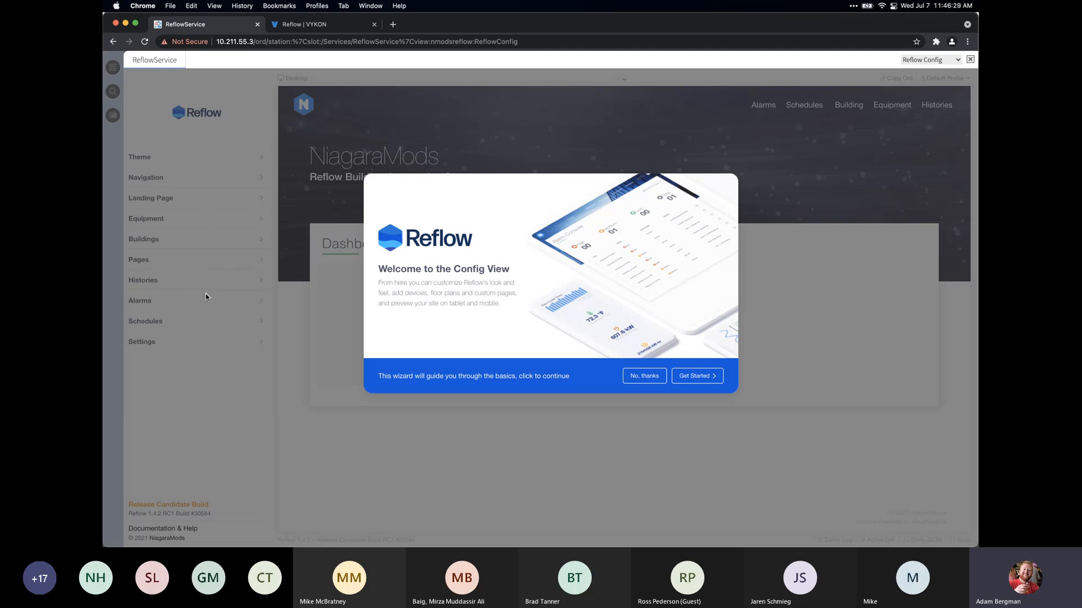
Start the setup wizard, go past the Getting Started Checklist, and set the site title to "VYKON University"
click(711, 383)
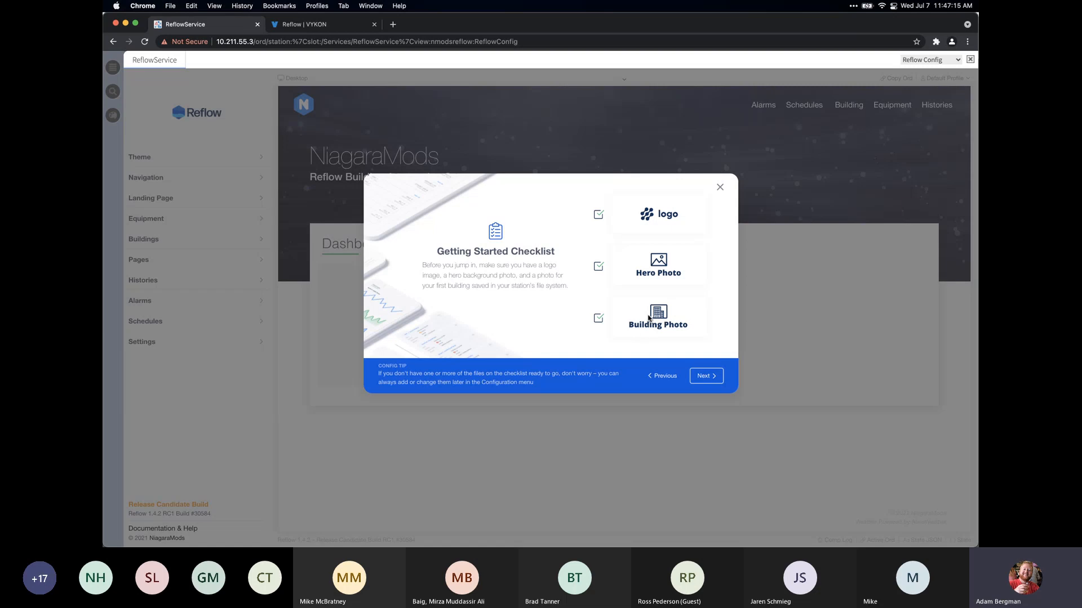
click(704, 380)
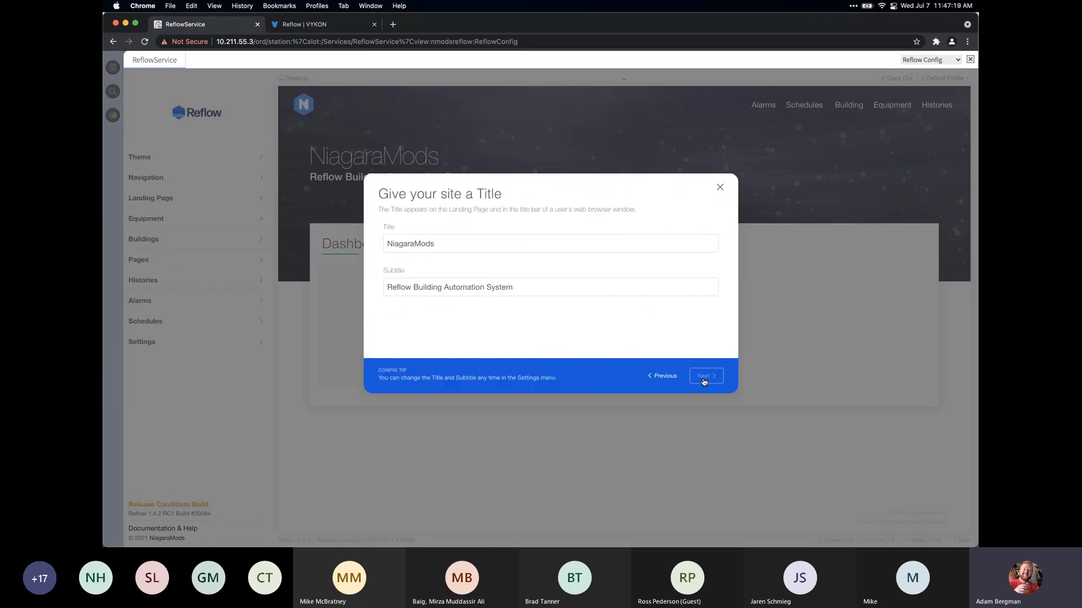
click(444, 238)
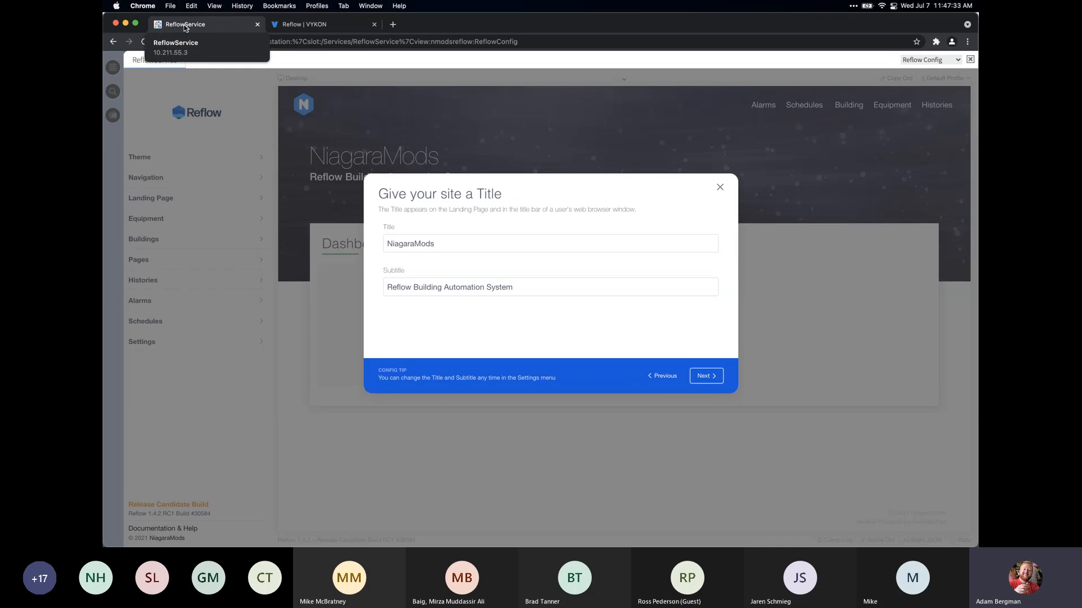
click(446, 248)
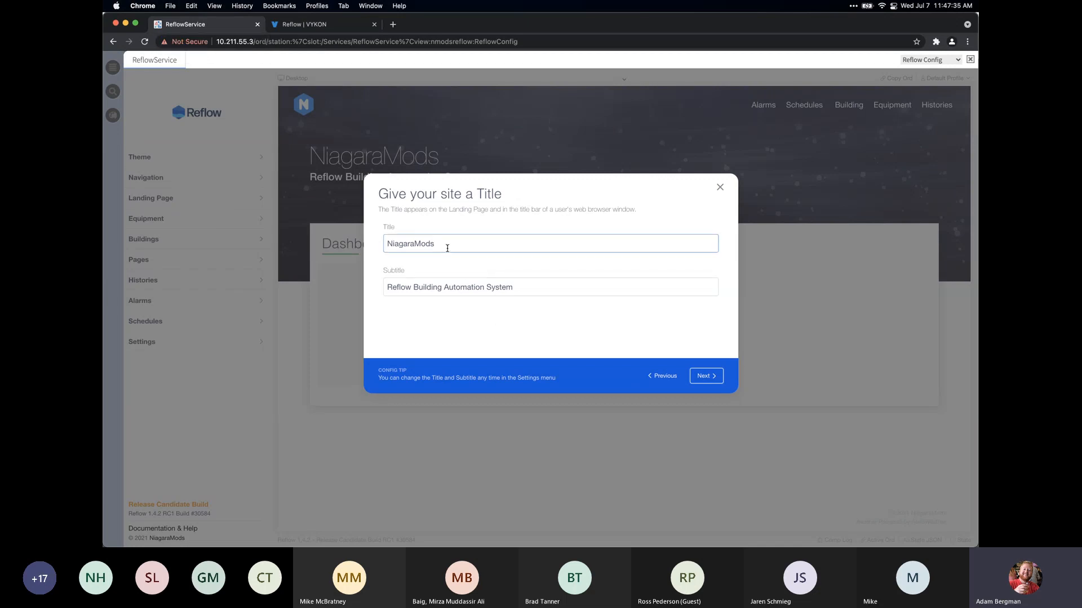
double_click(446, 248)
text(VYK)
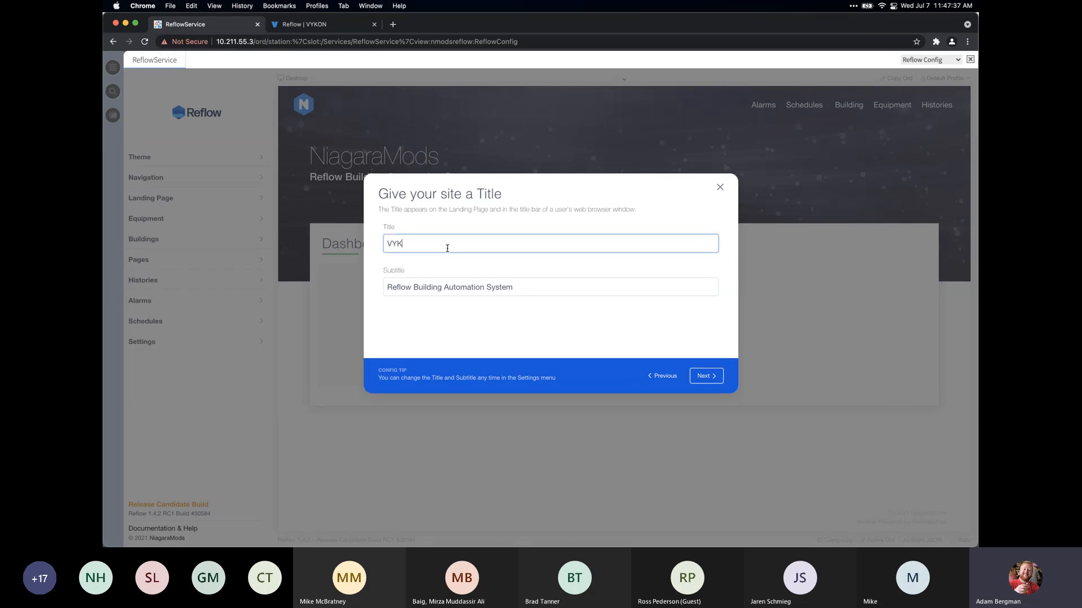
text(ON University)
Shorten the site's subtitle to "Building Automation System" and continue to the branding page
click(531, 286)
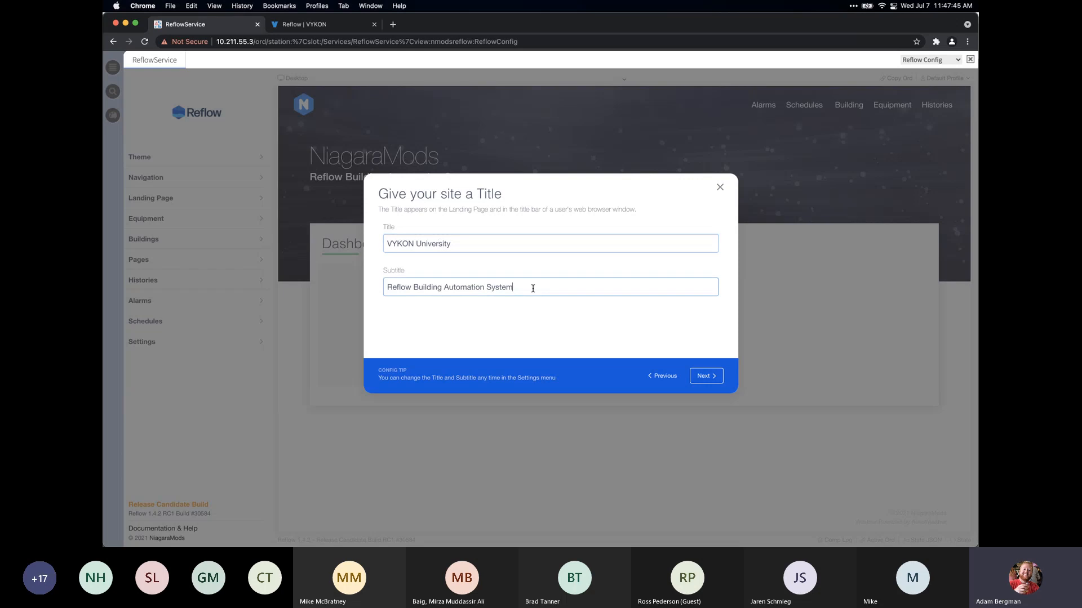
drag(413, 288, 361, 291)
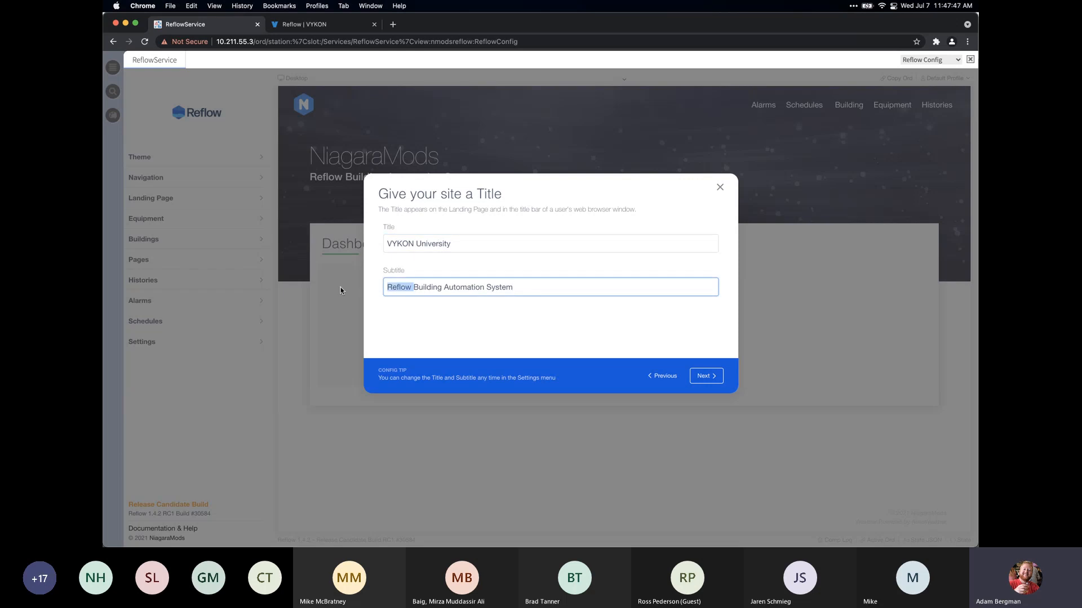
key(BackSpace)
click(713, 378)
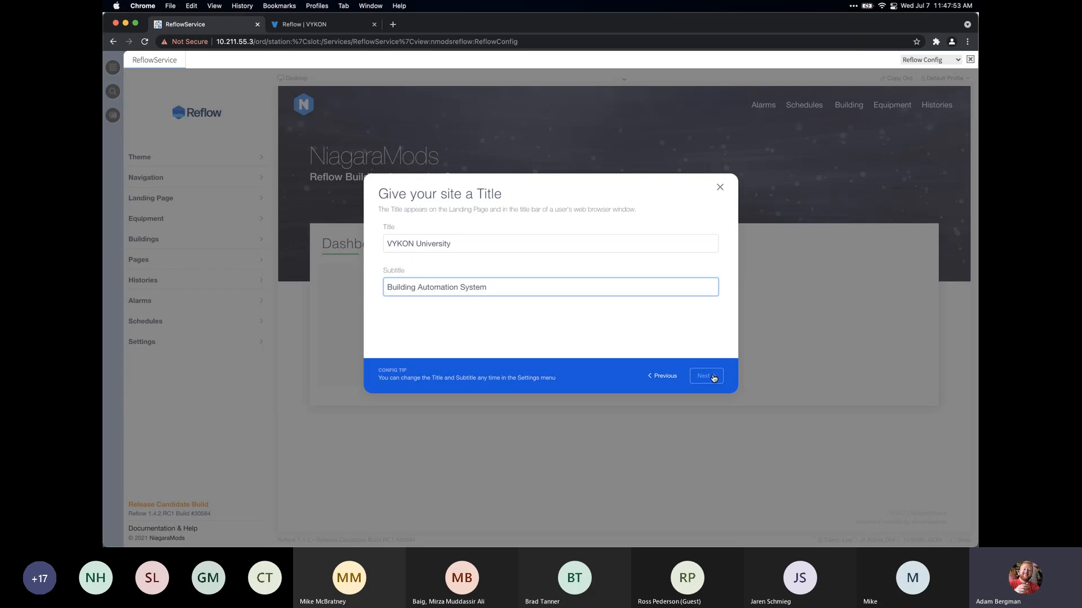
click(713, 377)
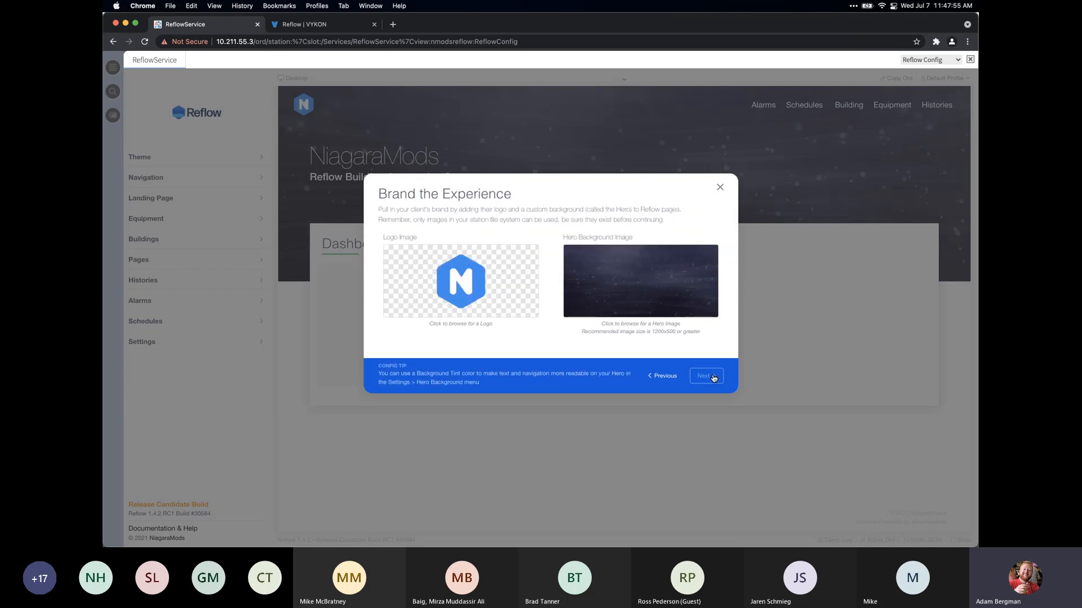
Set the logo image to logo.png from the station's brand folder
click(451, 278)
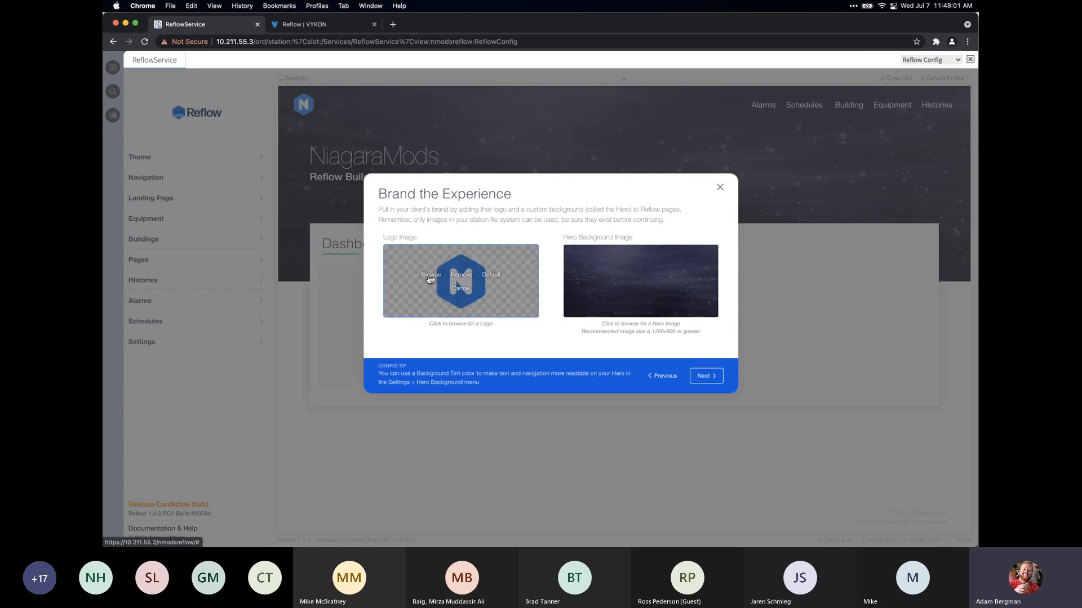
click(430, 276)
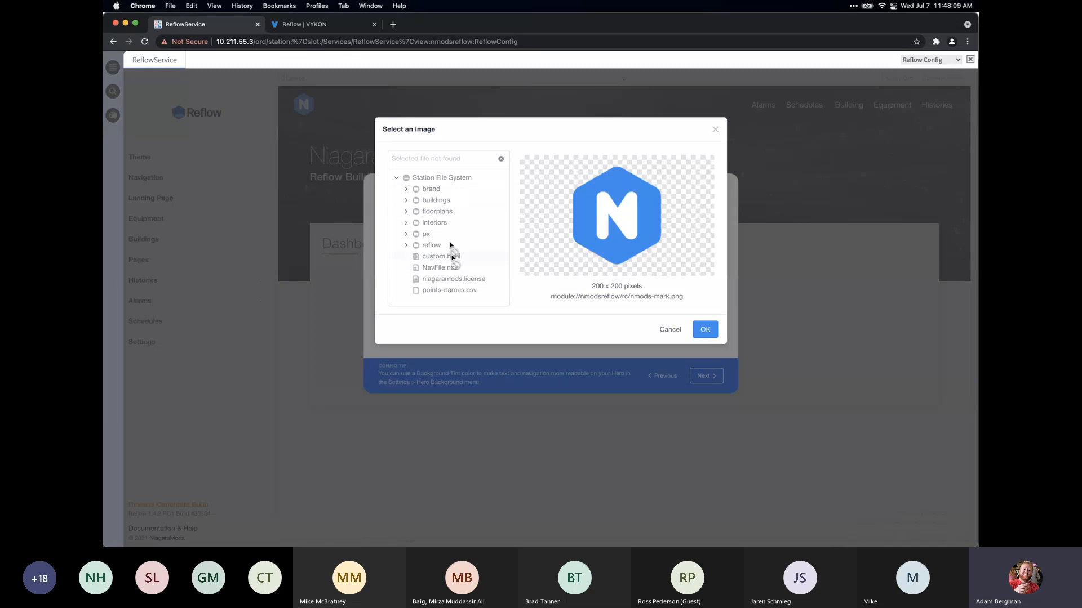
click(406, 190)
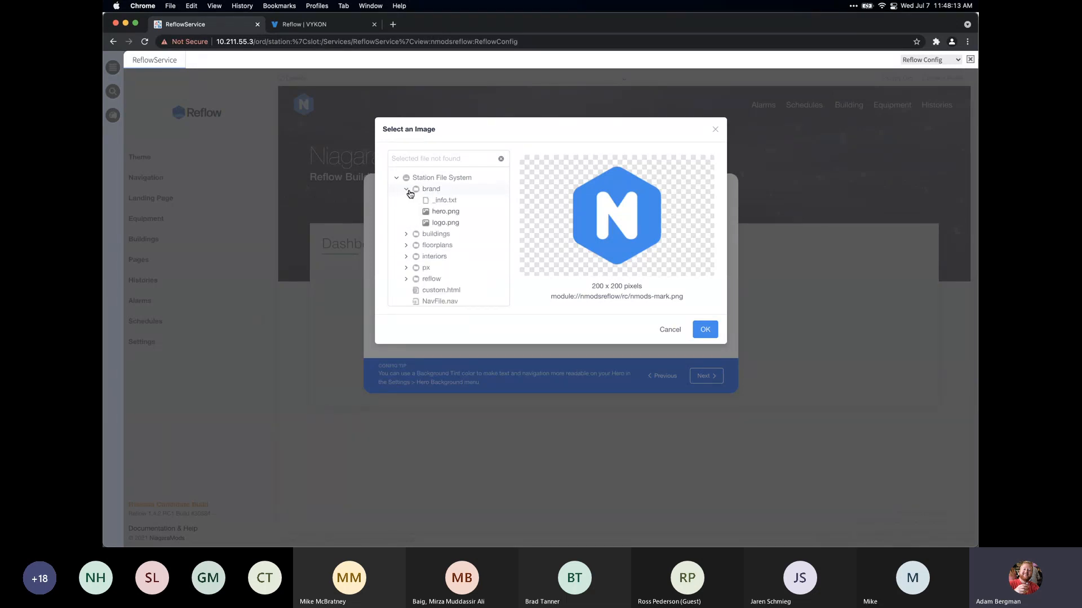
click(452, 224)
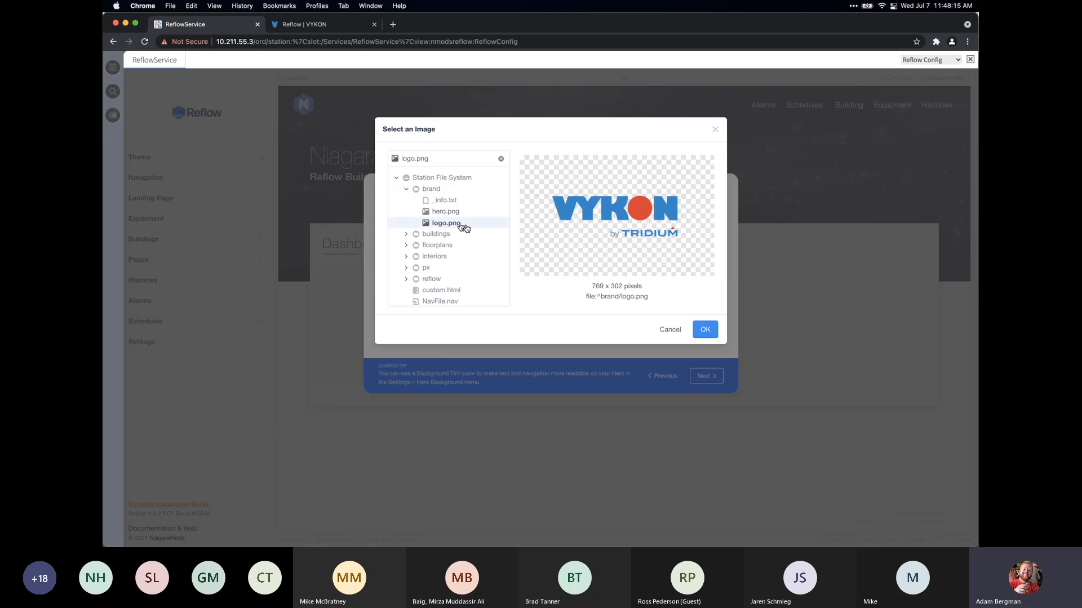
click(702, 330)
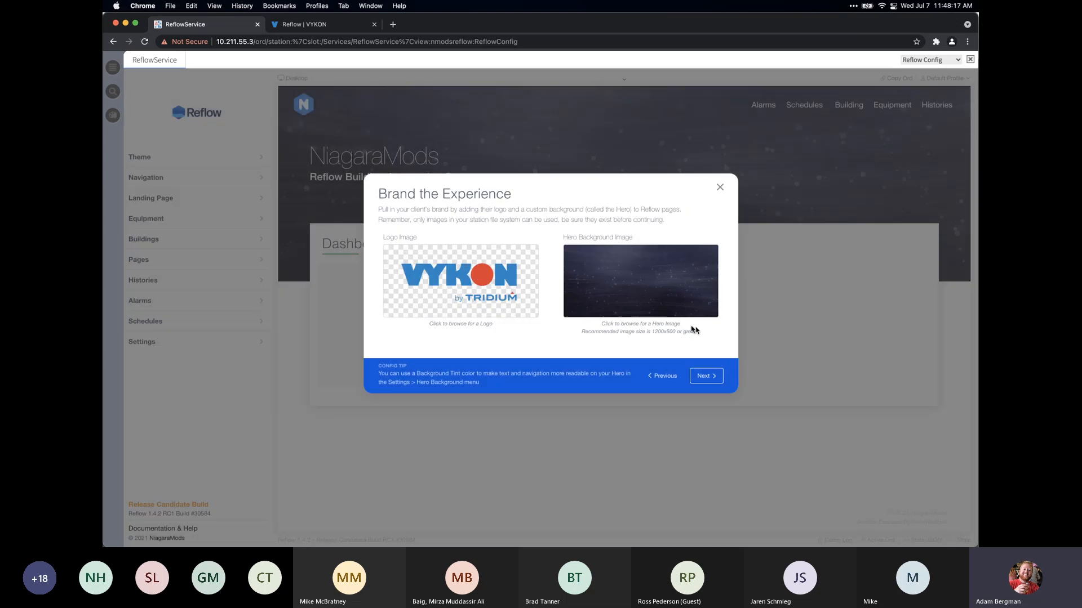
Set the hero background image to hero.png from the station's brand folder
click(610, 275)
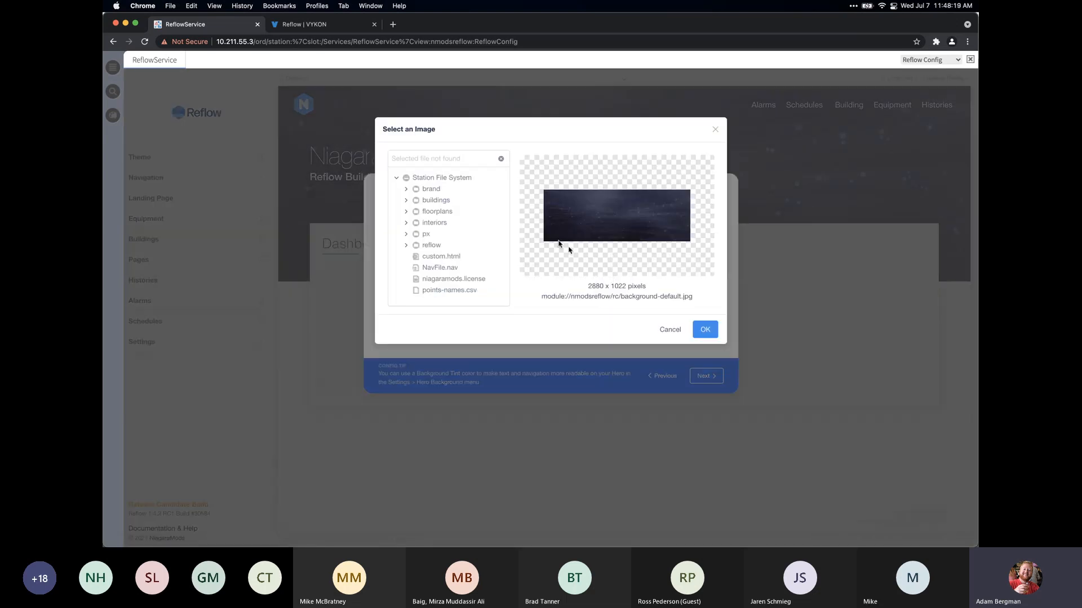
click(408, 190)
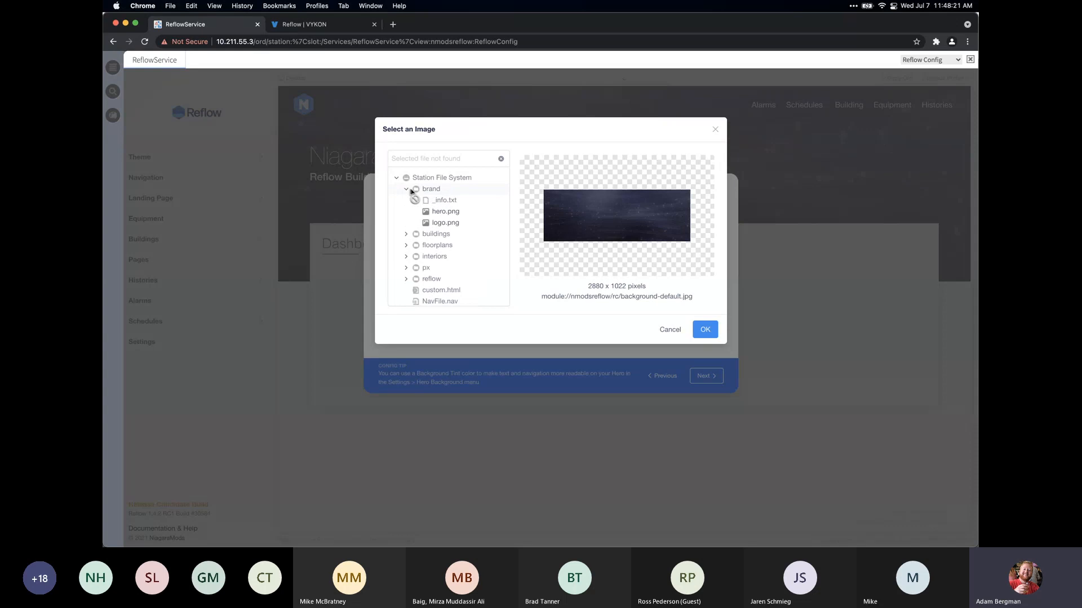
click(445, 212)
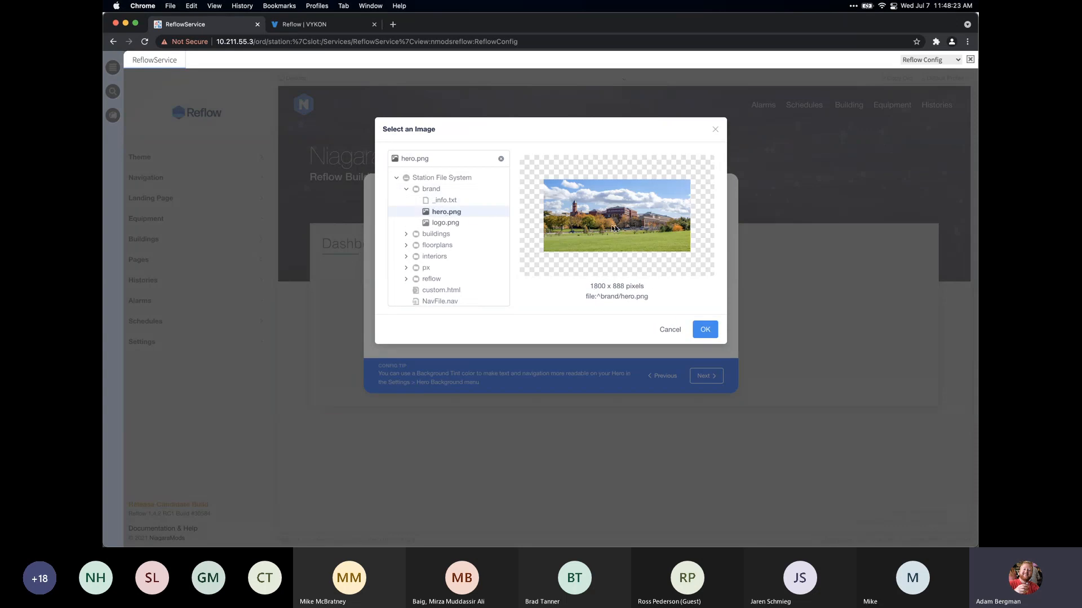
click(703, 332)
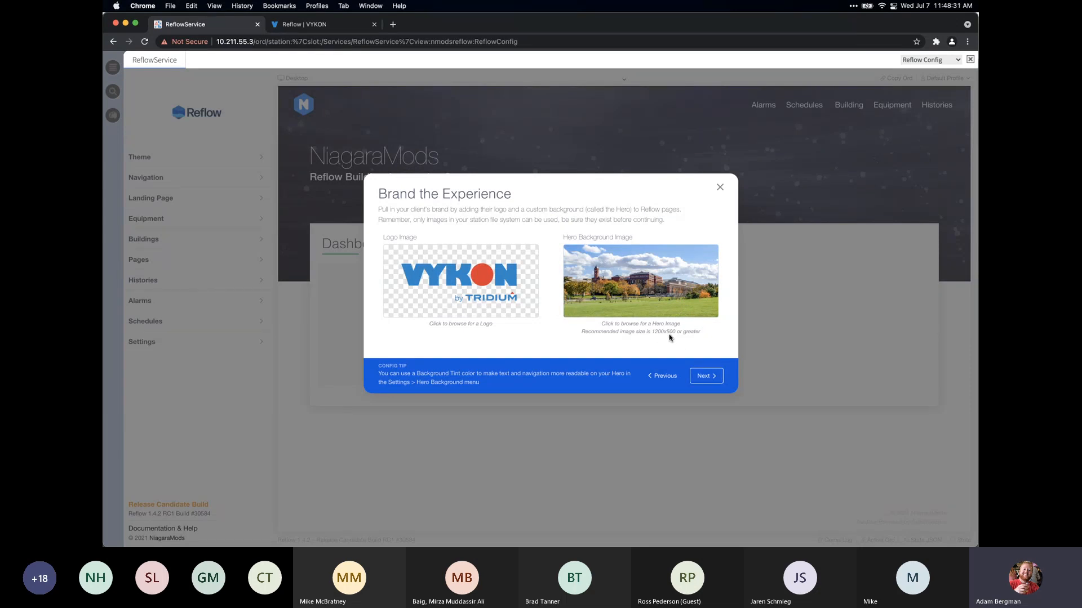
Clear the hero background image selection to check the recommended minimum image size, and select brand/hero.png again
click(608, 276)
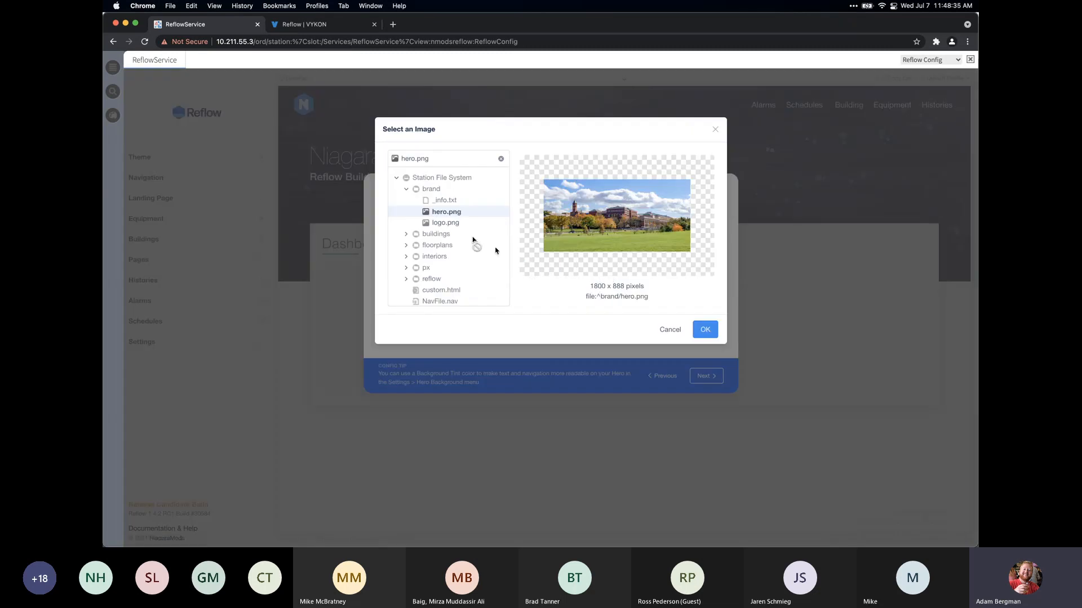
click(501, 159)
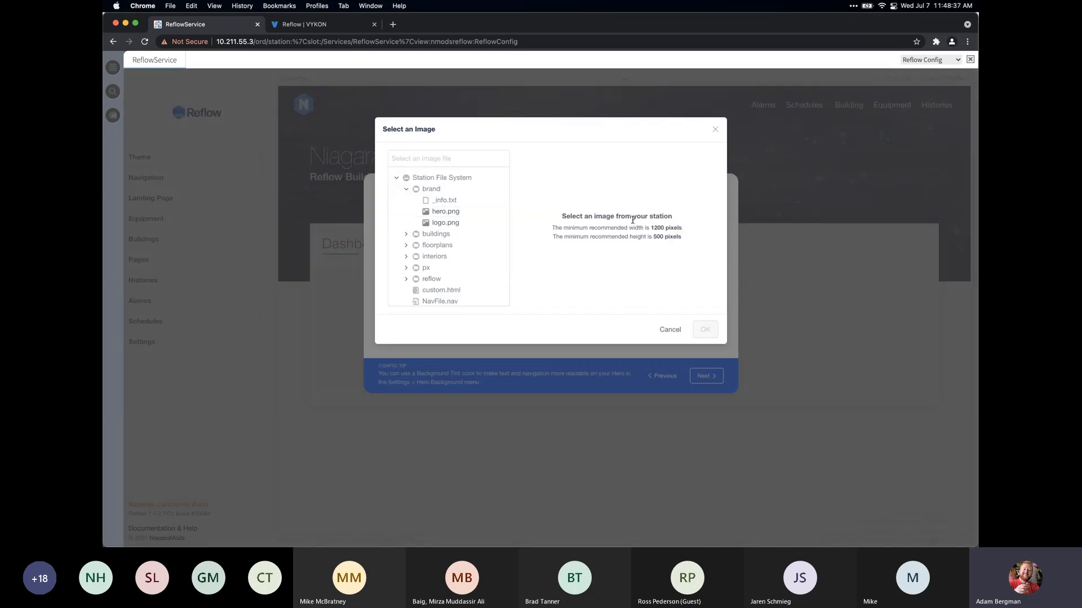
drag(576, 227, 677, 236)
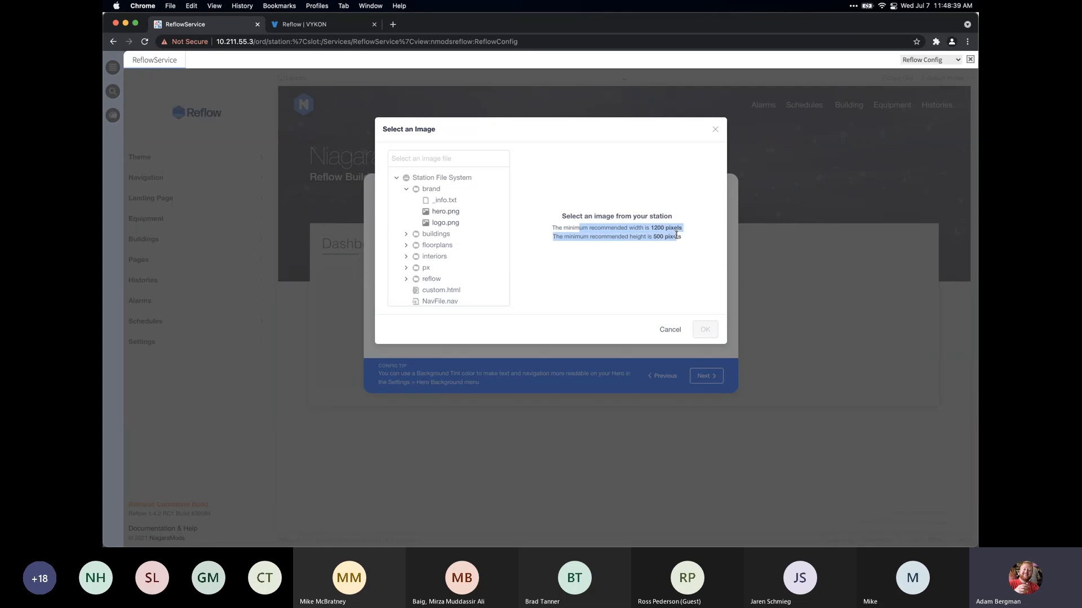
click(683, 238)
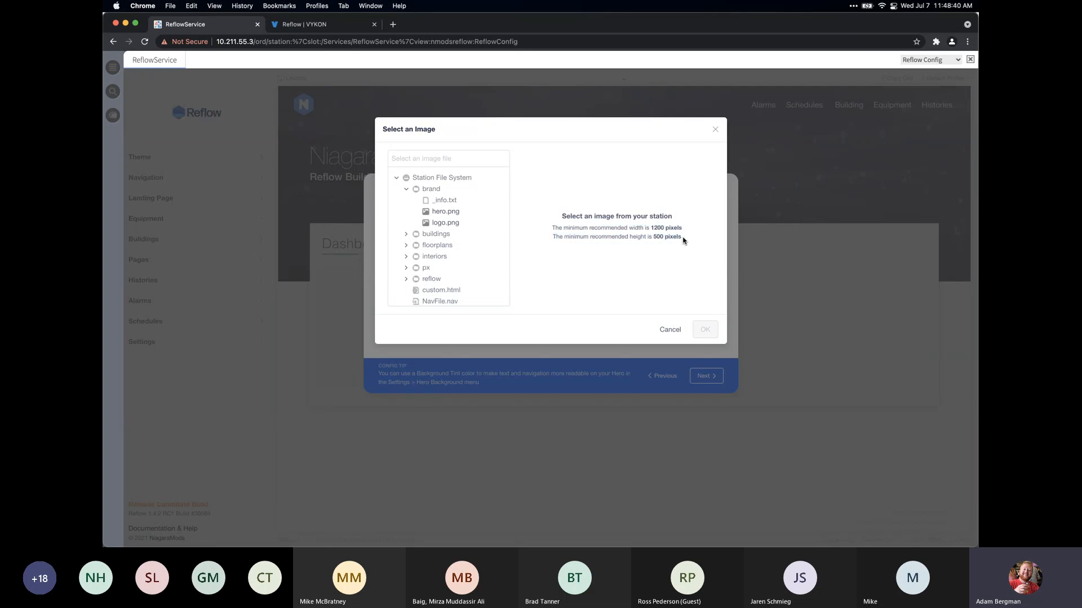
click(467, 213)
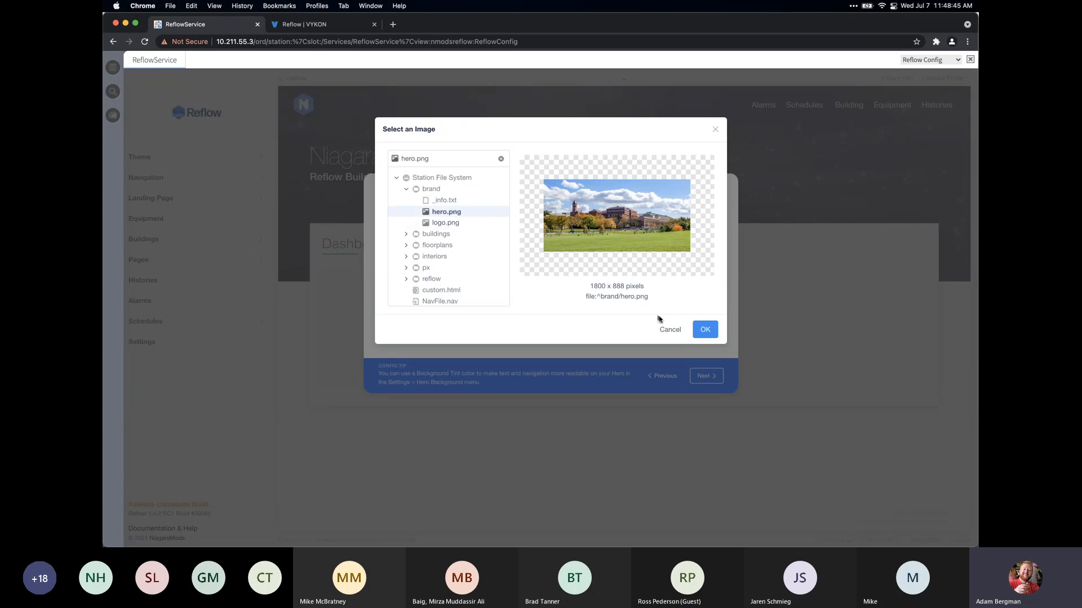
click(705, 329)
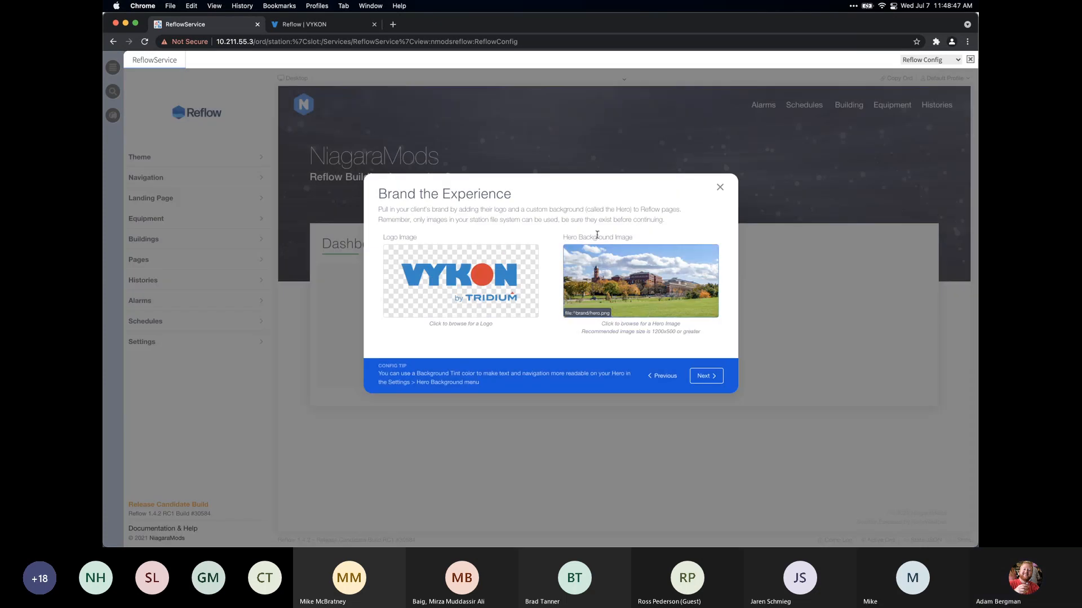
Continue to the color choices and set the site's primary color to #3C85C4
click(719, 380)
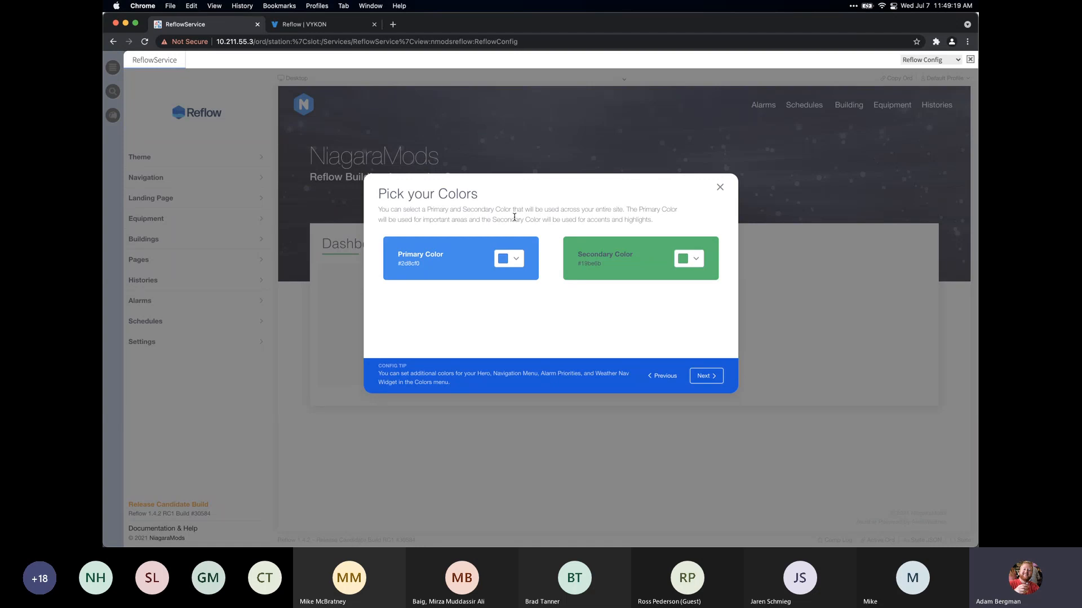
click(515, 265)
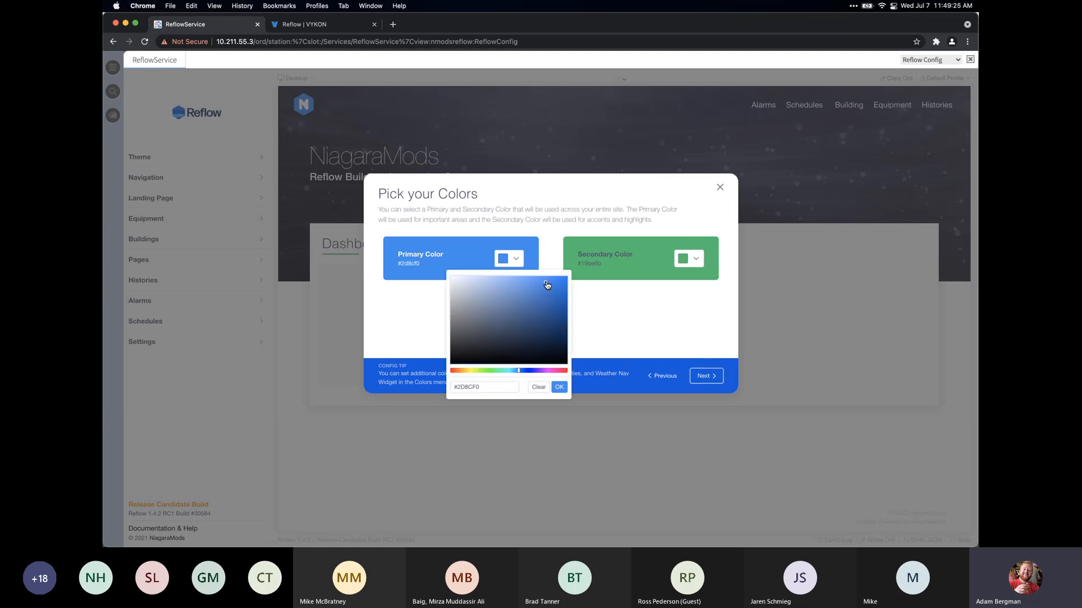
click(549, 288)
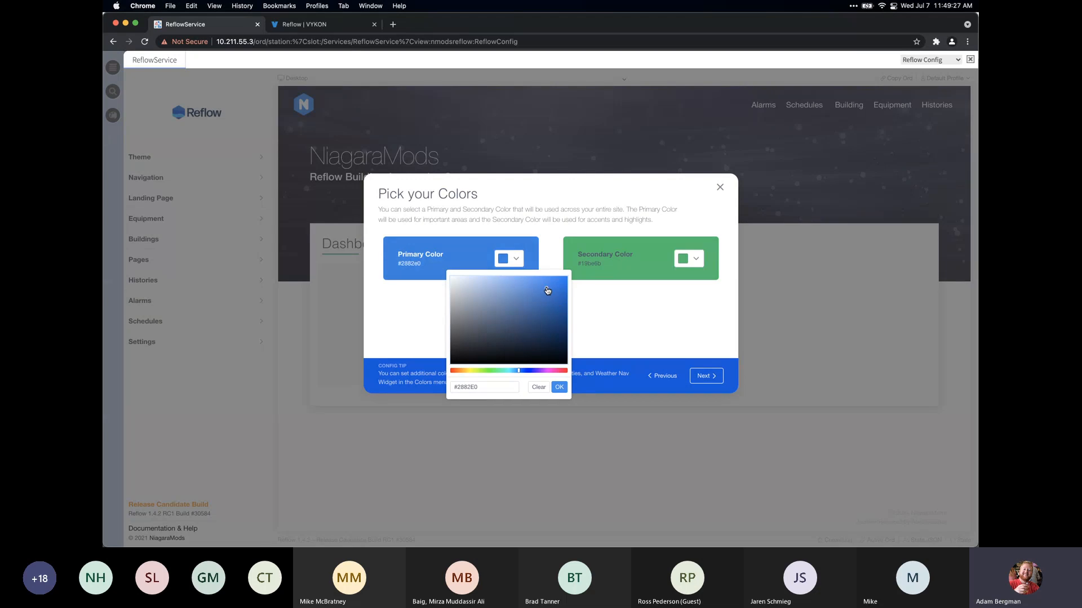
click(549, 295)
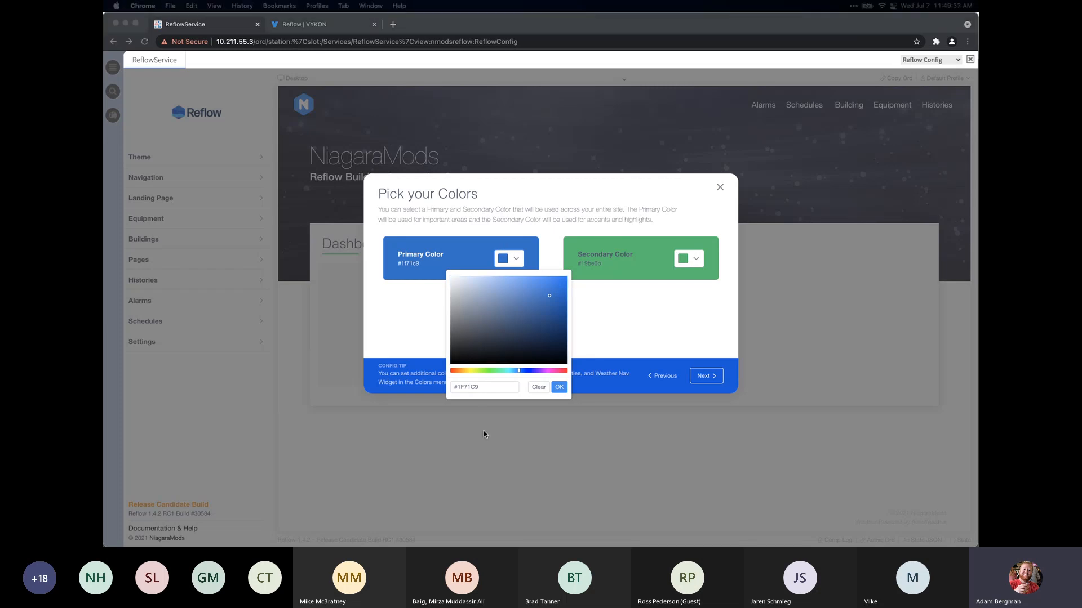
click(484, 387)
text(3C85C4)
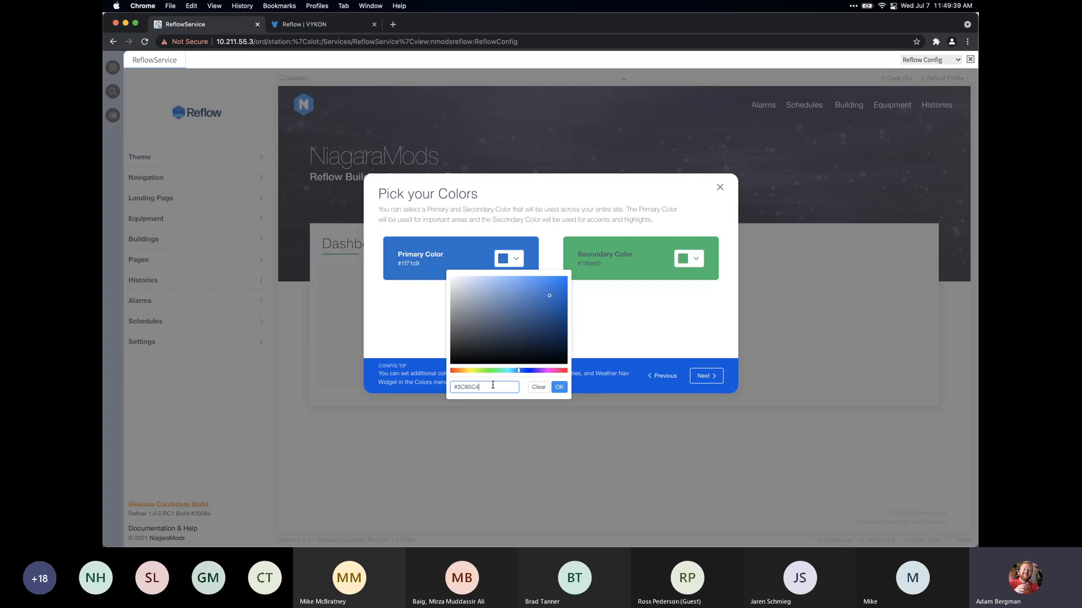
click(559, 387)
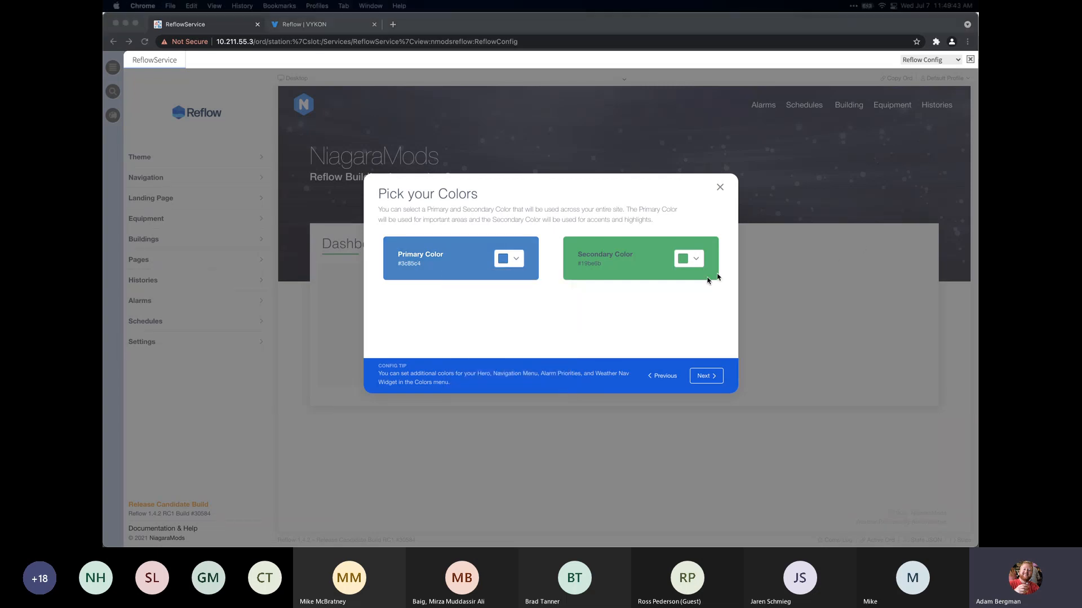
Set the site's secondary color to #D34339 and continue to the weather service configuration
click(697, 259)
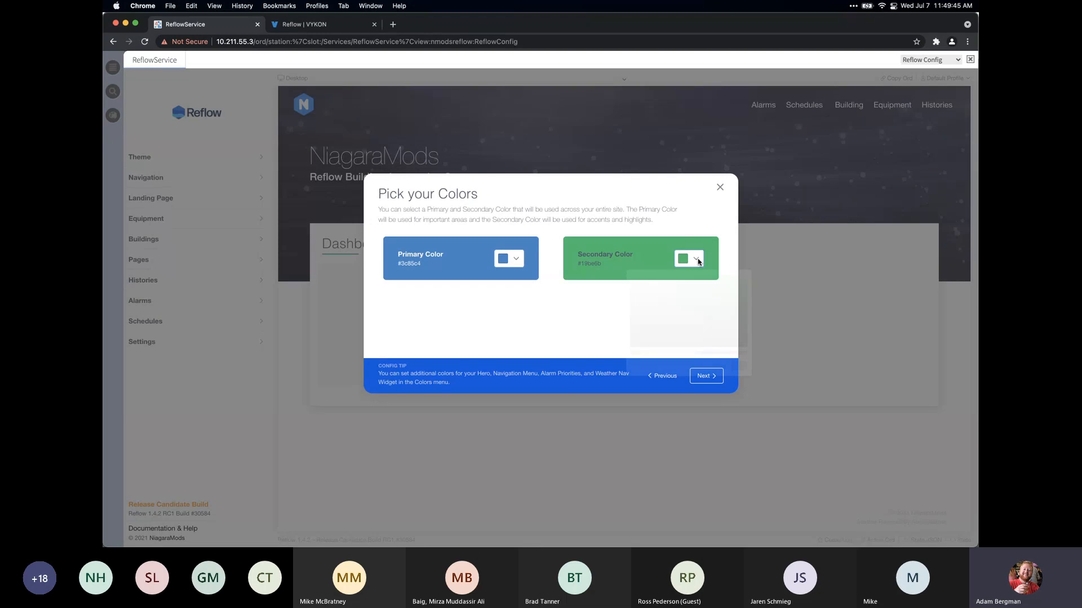
double_click(662, 387)
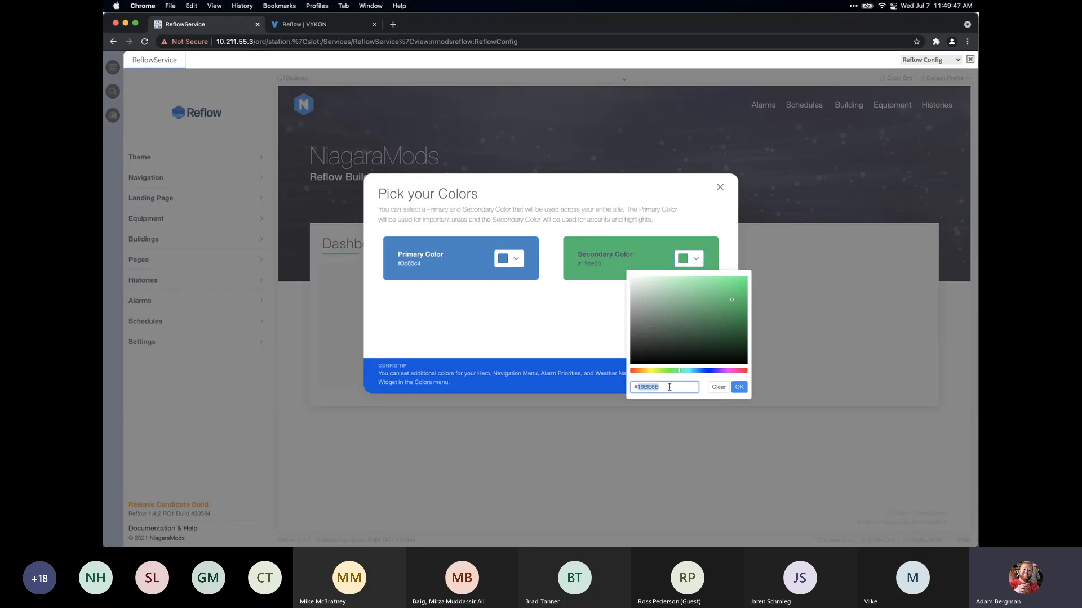
text(D34339)
click(738, 387)
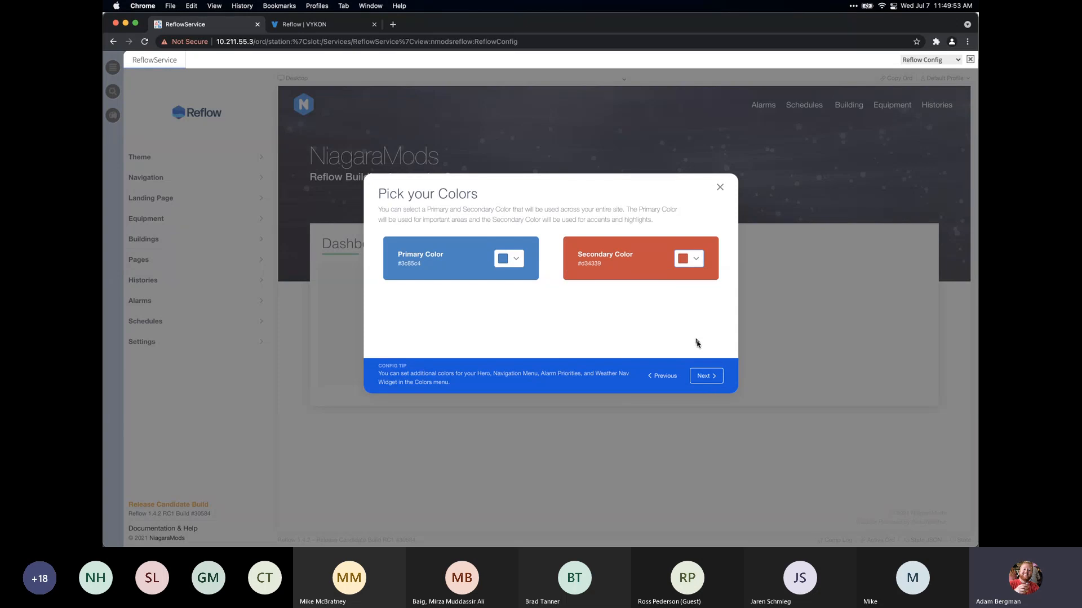
click(705, 376)
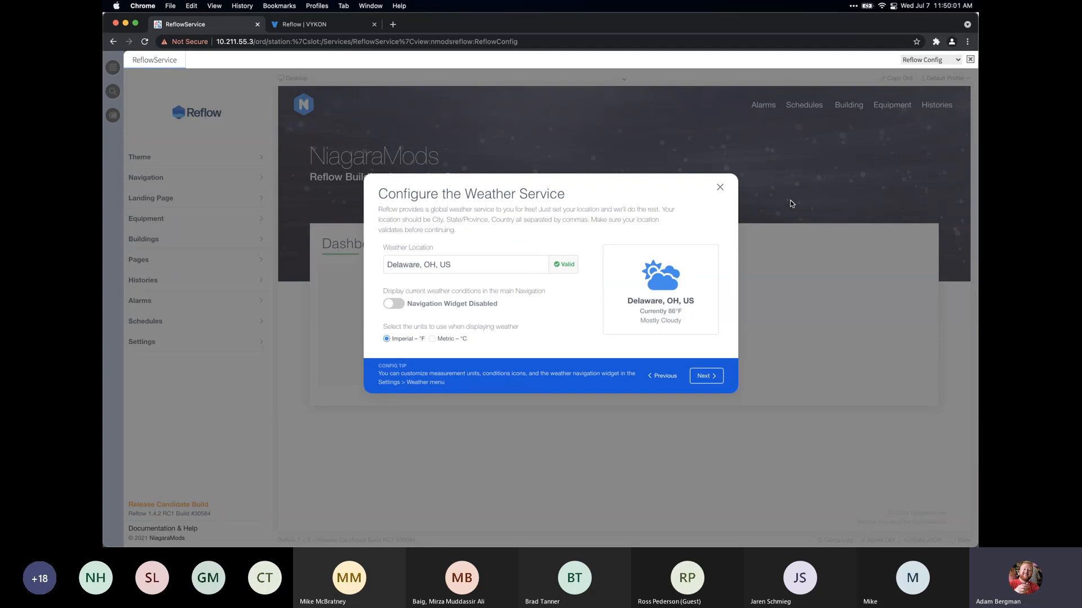
Set the weather location to Saint Paul, MN and continue to the first building's setup
click(495, 269)
click(489, 268)
triple_click(500, 263)
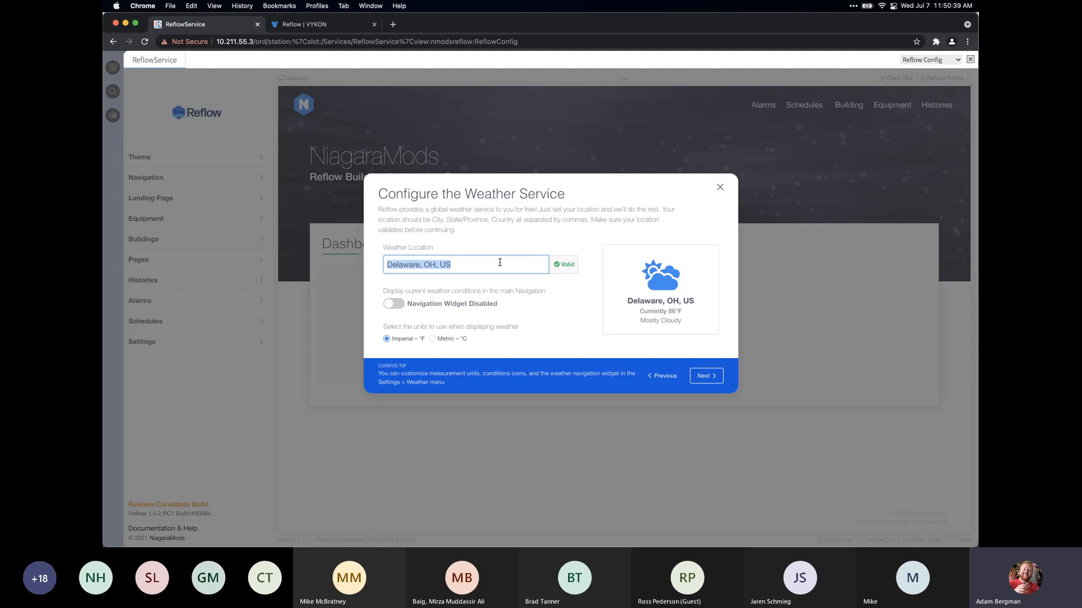
text(Saint Paul, MN)
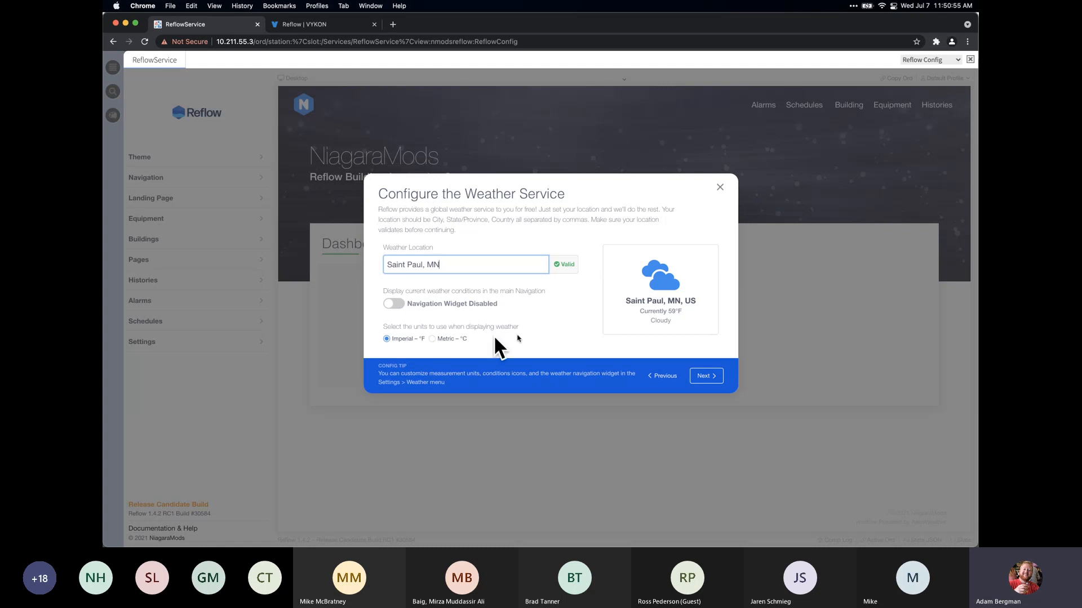
click(701, 377)
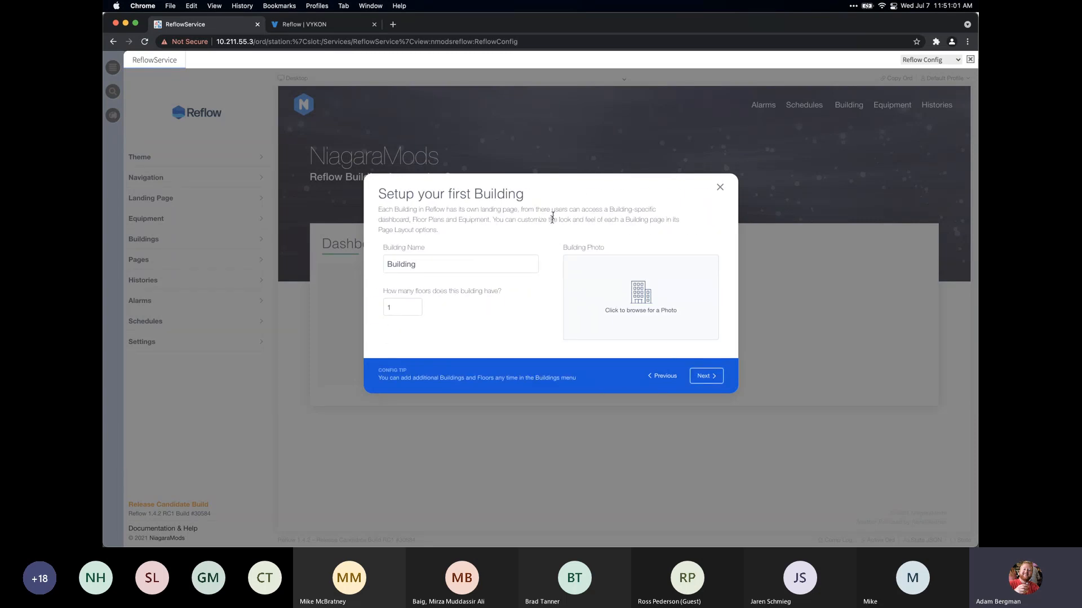
Name the first building Student Union and set its number of floors to 4
click(446, 264)
double_click(447, 264)
text(Student Uni)
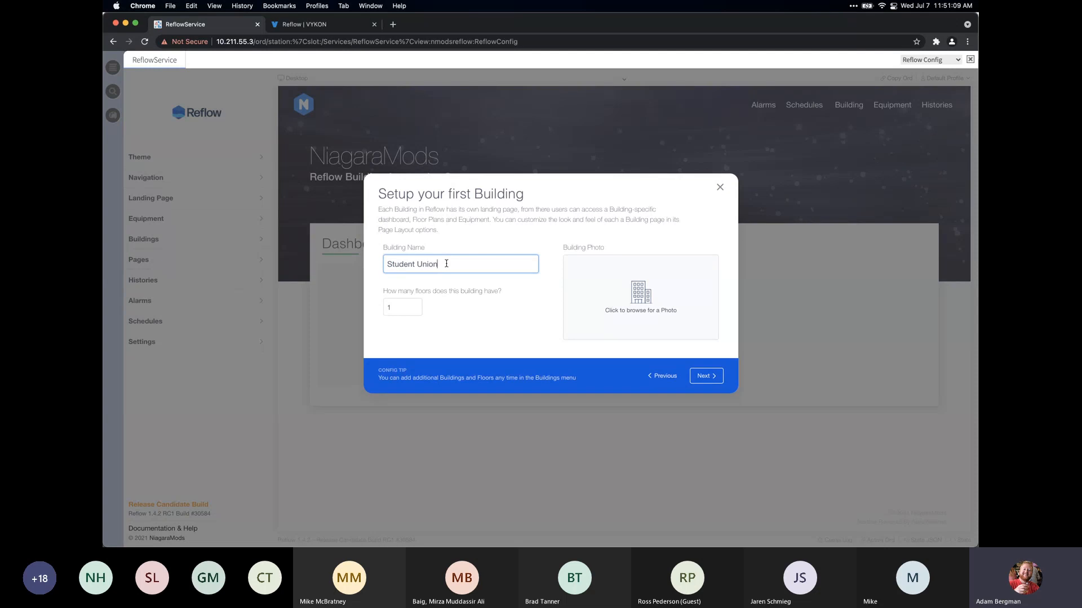
text(on)
click(405, 309)
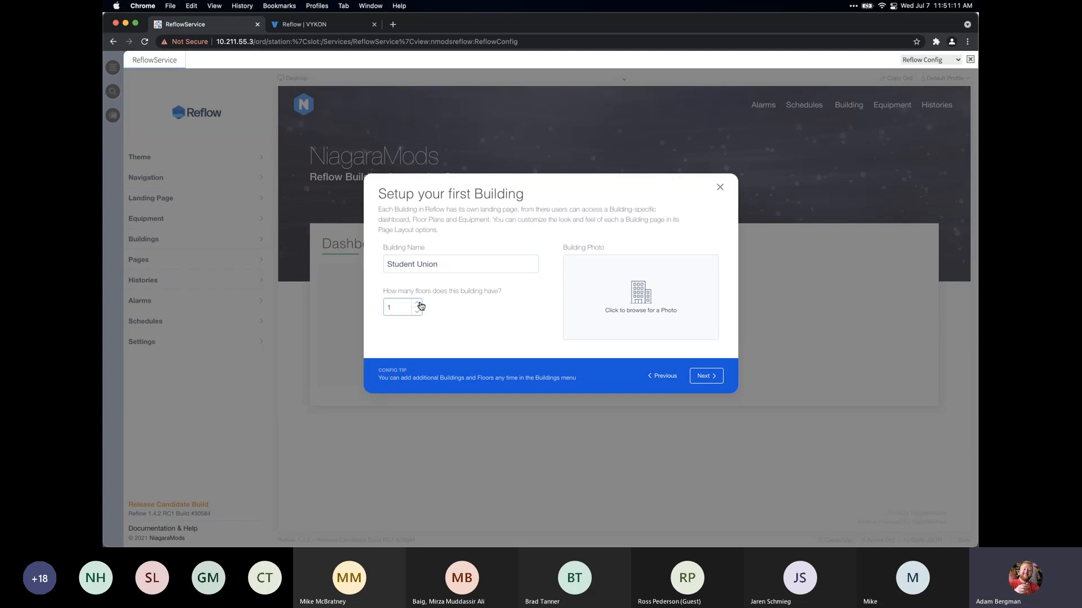
click(420, 305)
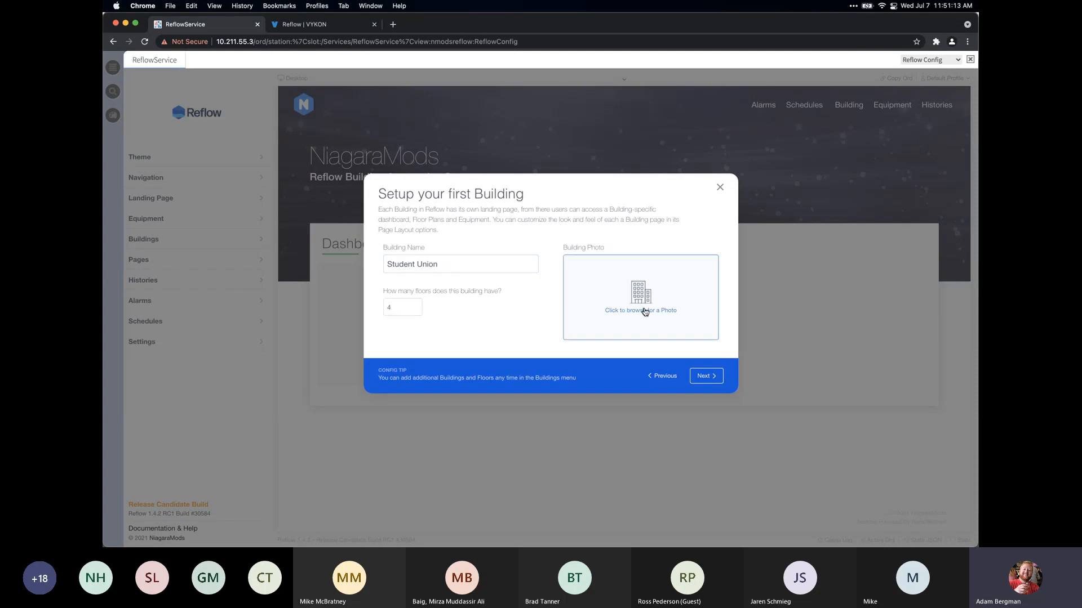
Set the building photo to student-union.jpg from the station's buildings folder, and finish and save the setup wizard
click(624, 291)
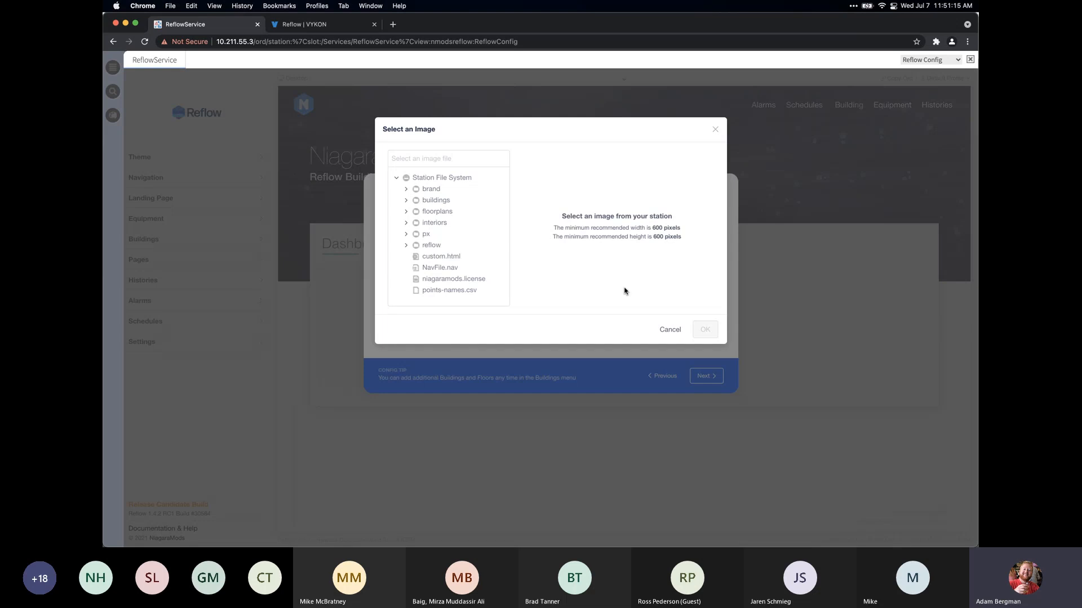
click(440, 201)
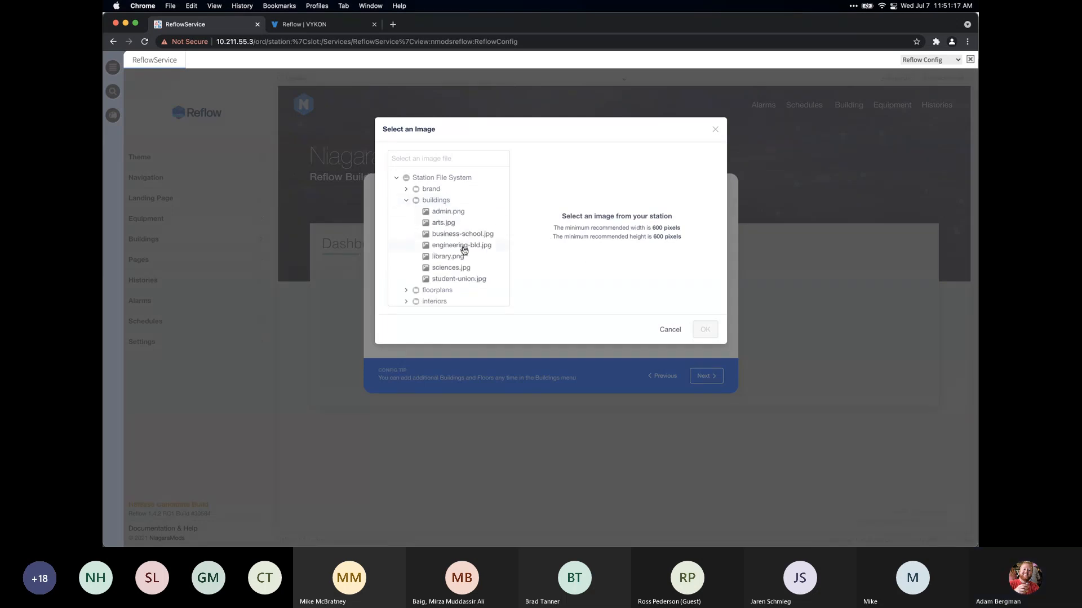
click(461, 280)
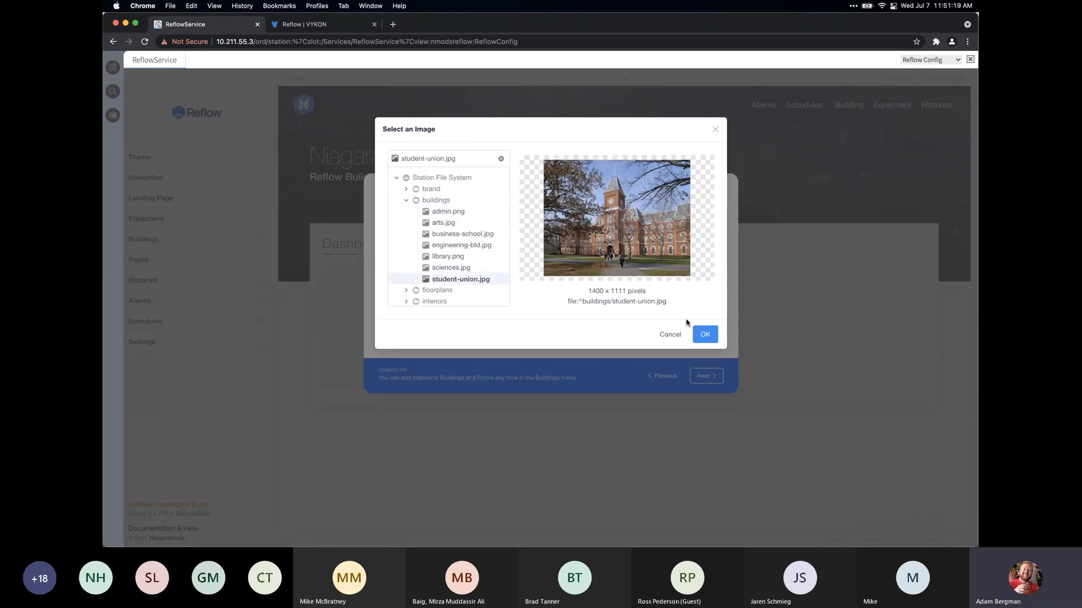
click(706, 334)
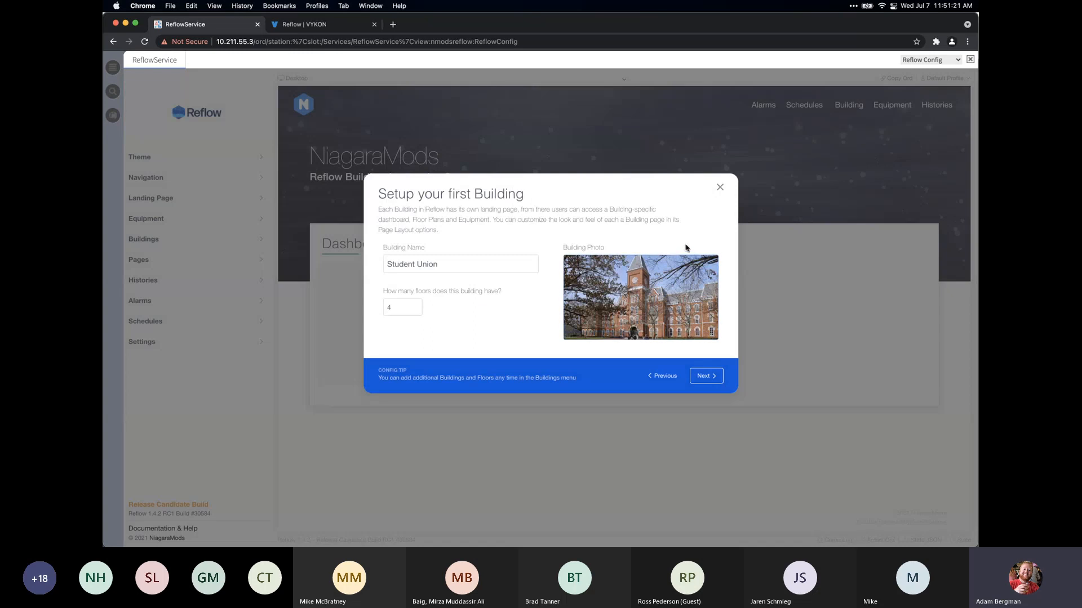
click(711, 382)
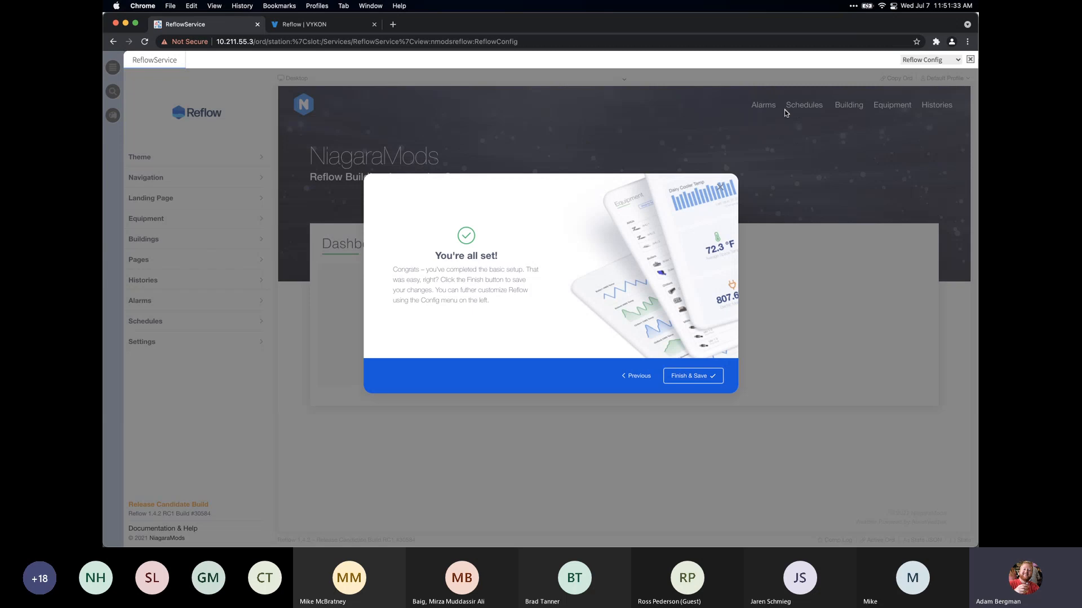
click(691, 374)
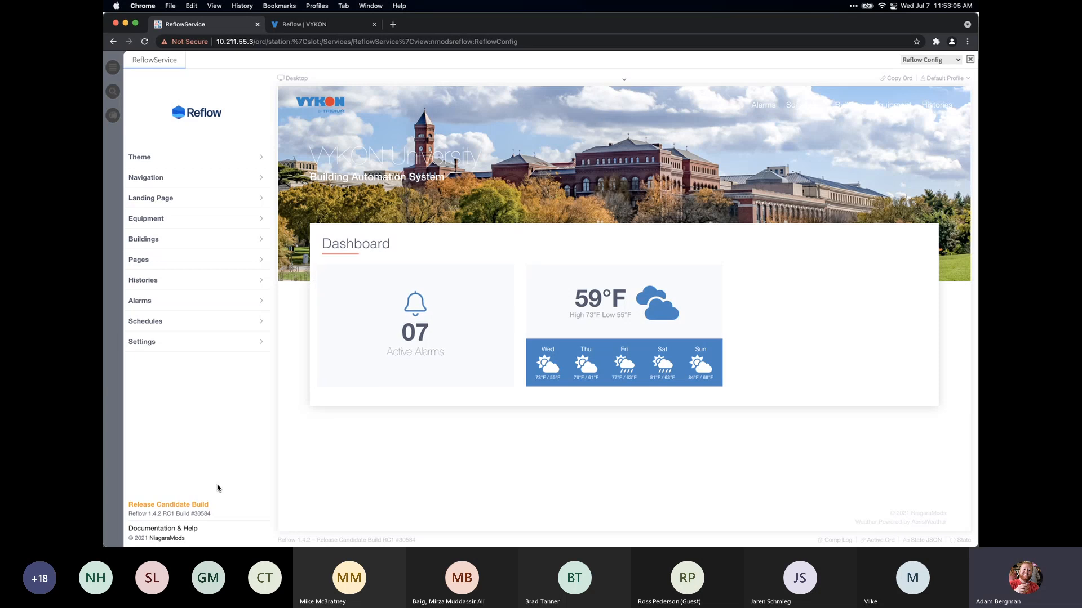
Open the built-in Reflow documentation and read its Theme page alongside the Theme settings
click(182, 535)
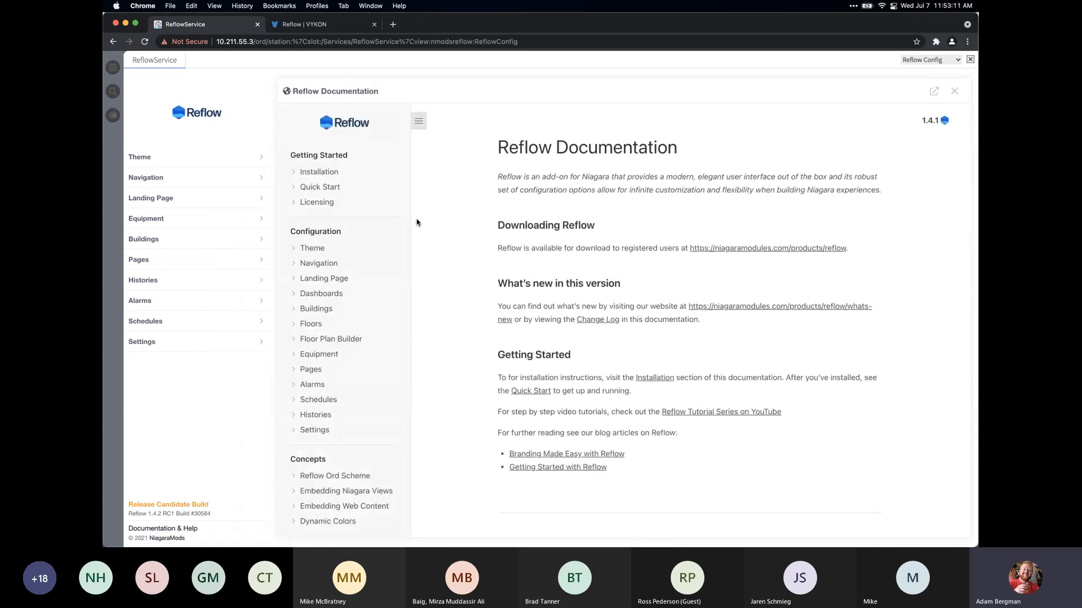
click(316, 251)
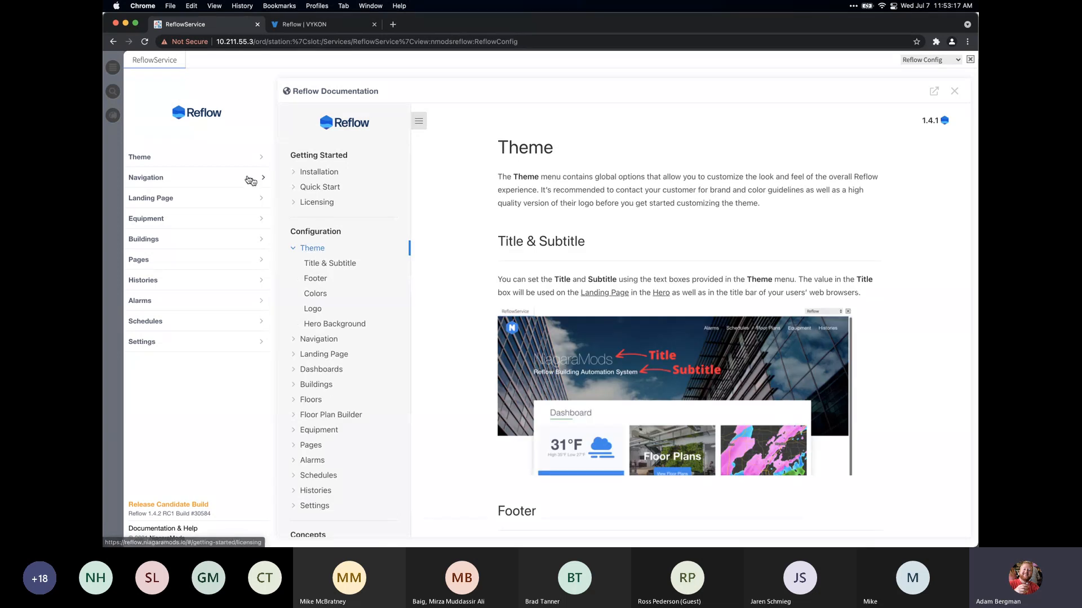
click(227, 164)
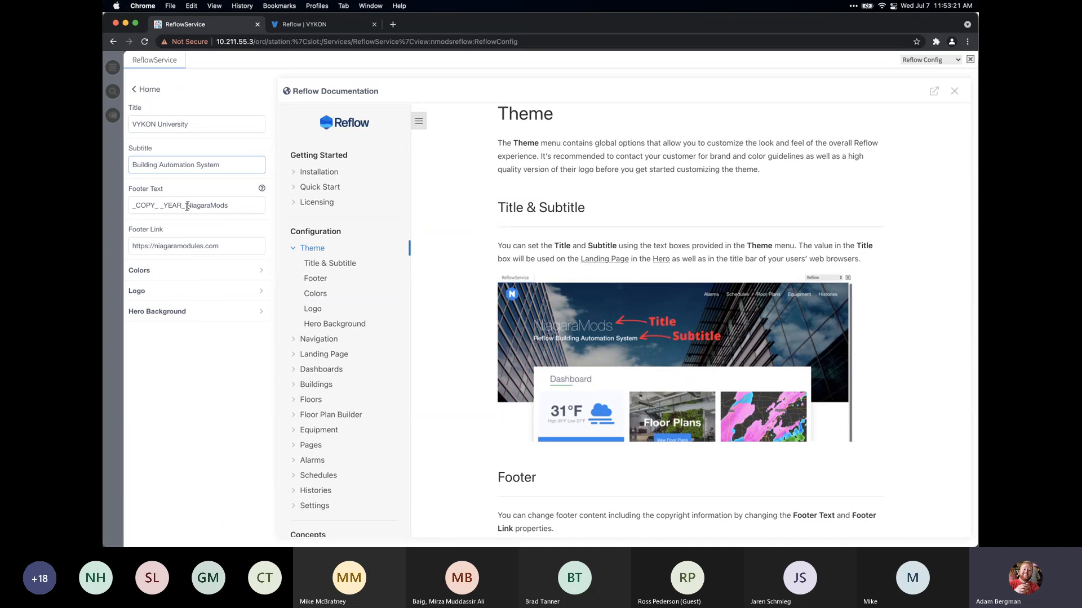
scroll(595, 303, down, 4)
scroll(586, 305, down, 5)
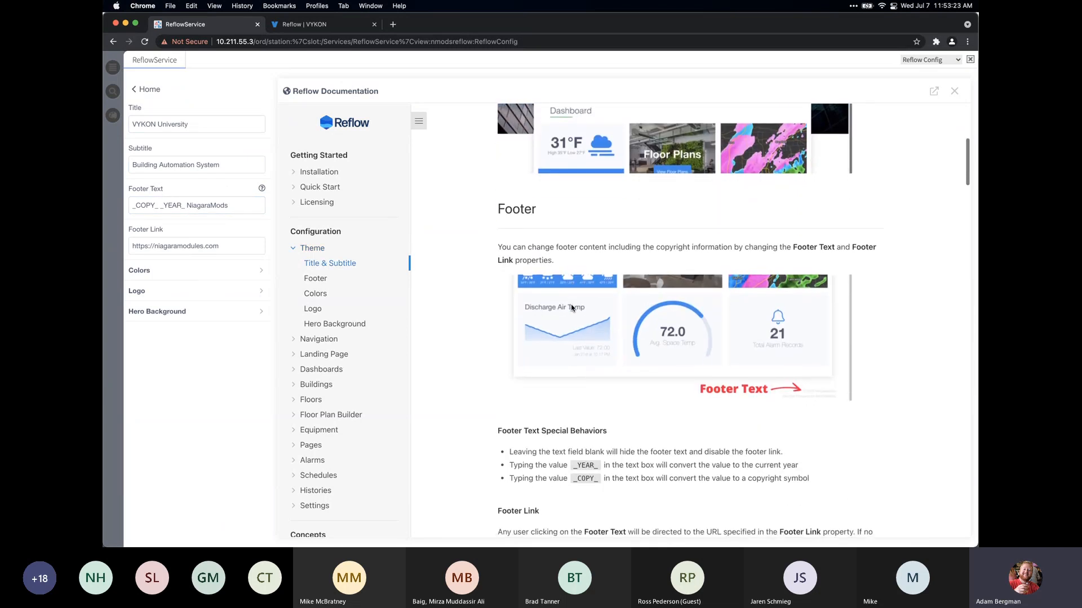
scroll(572, 305, up, 6)
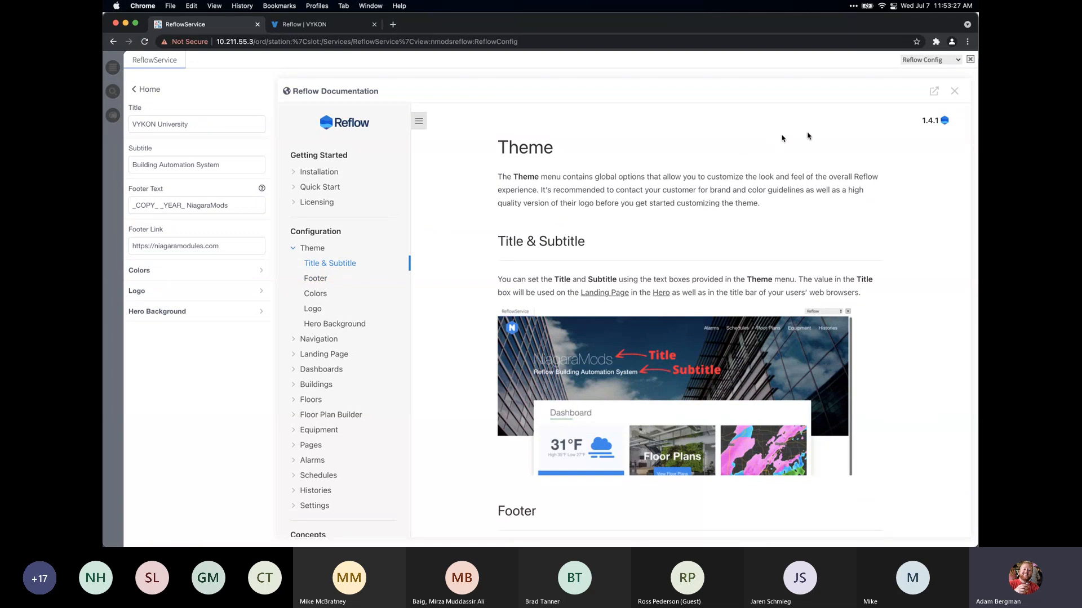
Open the Reflow documentation in its own browser window and highlight its web address
click(933, 93)
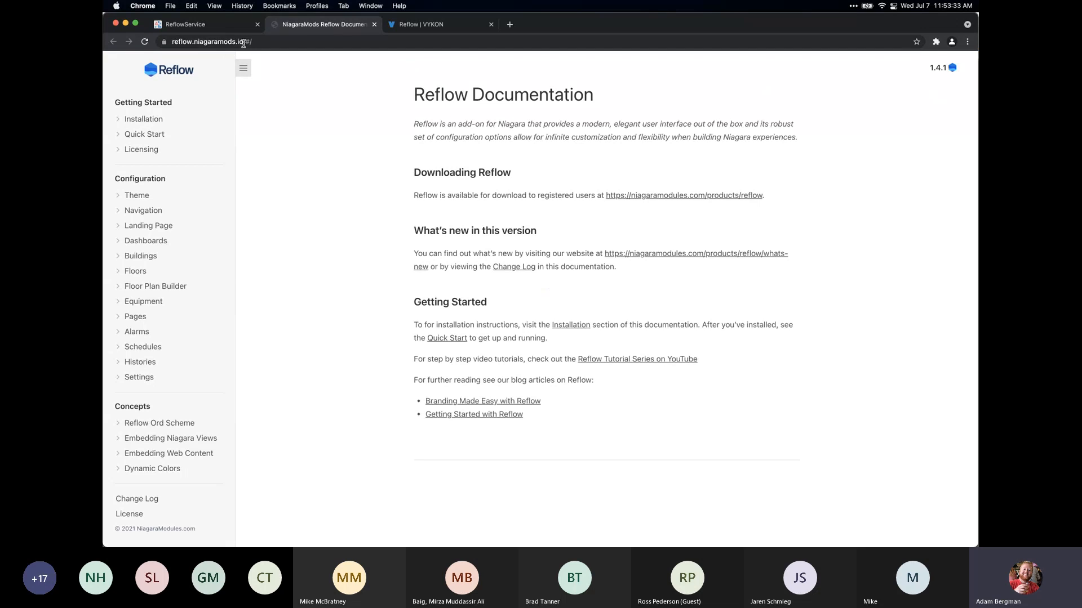
drag(243, 43, 172, 42)
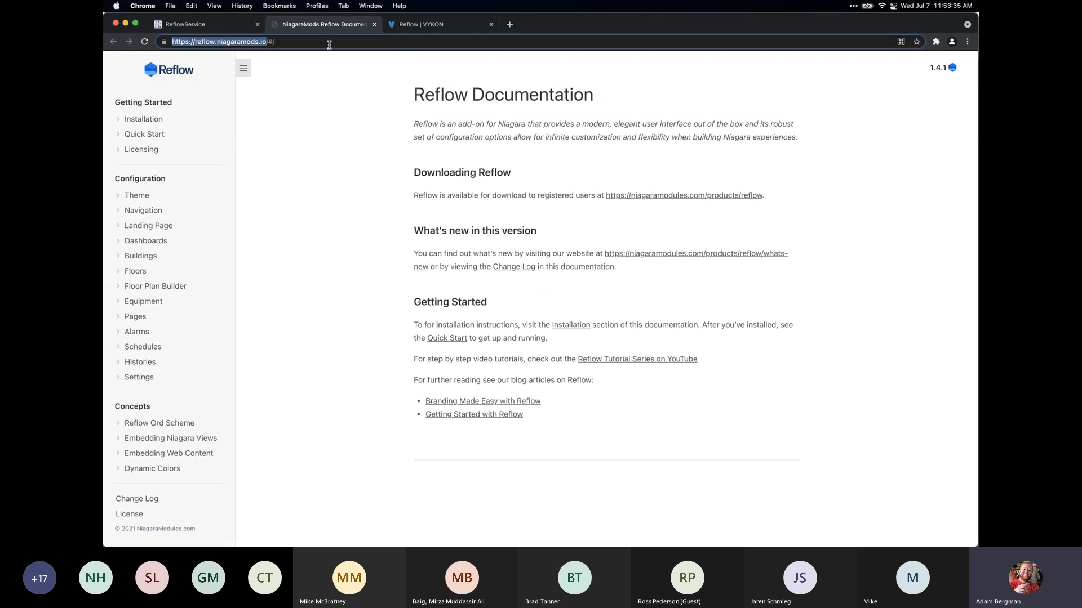
click(340, 85)
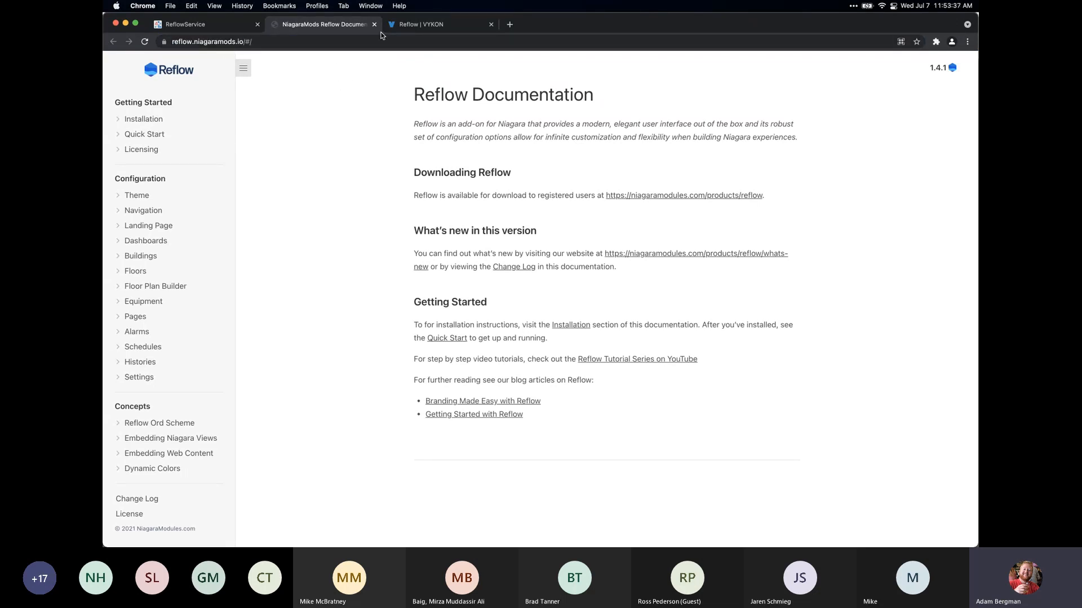
Review the additional resources on the VYKON Reflow page, and return to ReflowService to close the documentation
click(426, 25)
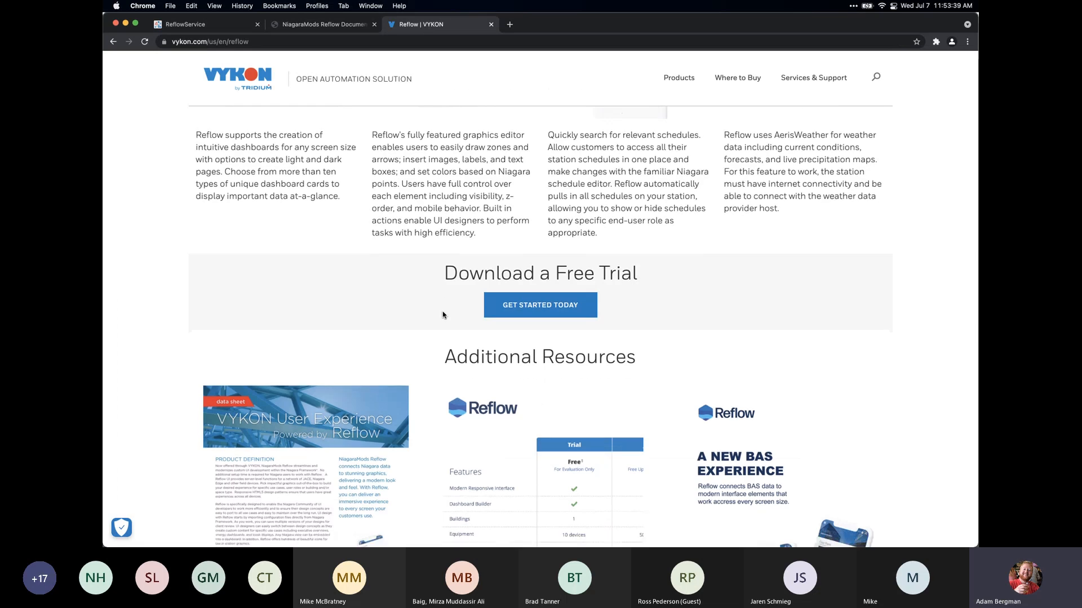
scroll(530, 338, down, 7)
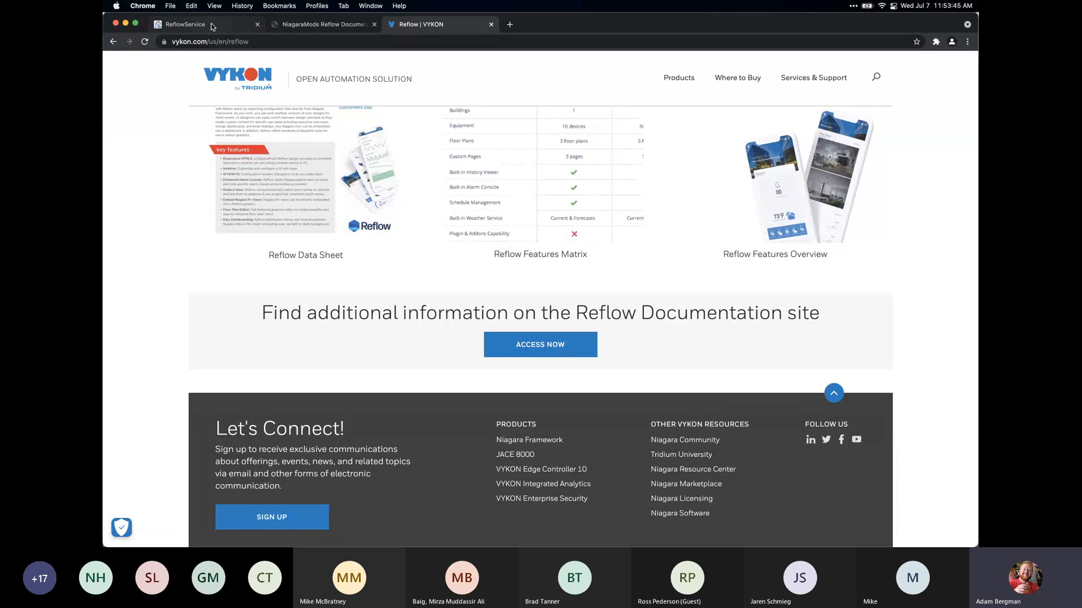
click(212, 25)
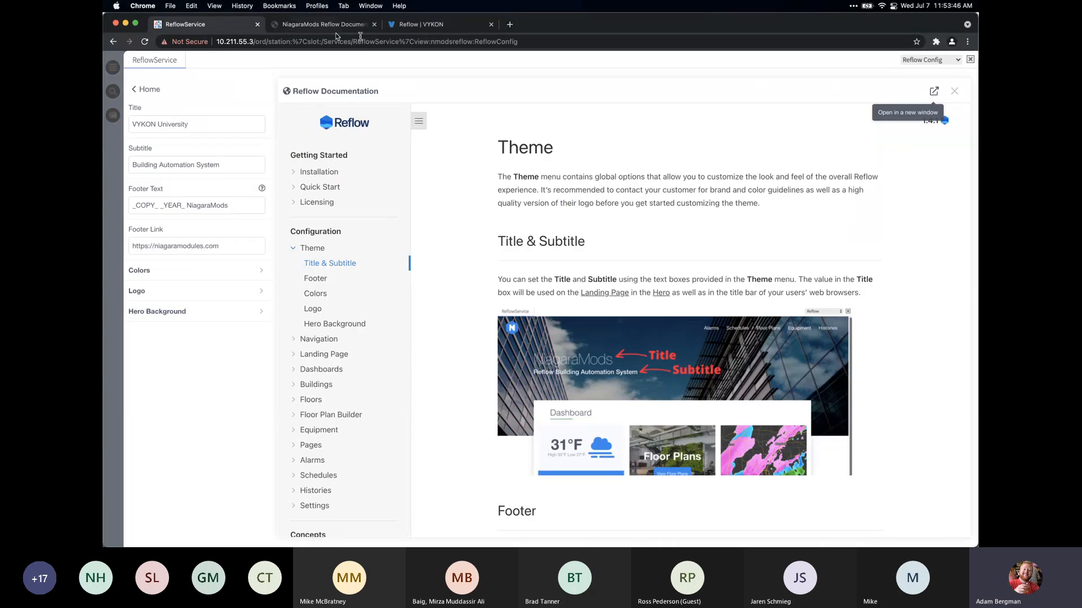
click(954, 90)
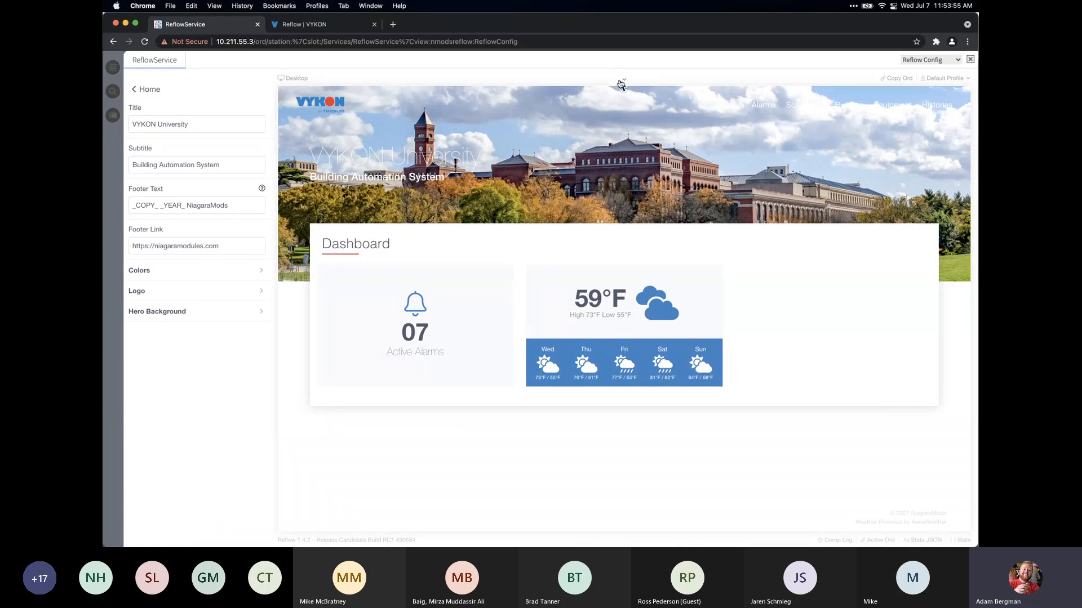
Show the device preview options and preview the dashboard in Tablet and Mobile layouts before restoring the Desktop layout
click(625, 82)
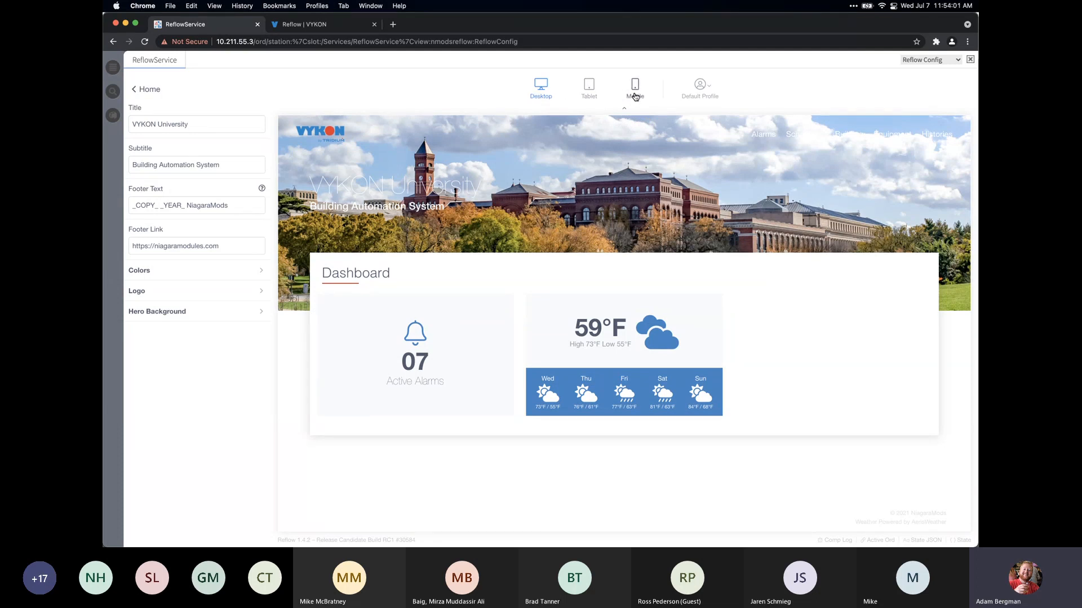
click(584, 101)
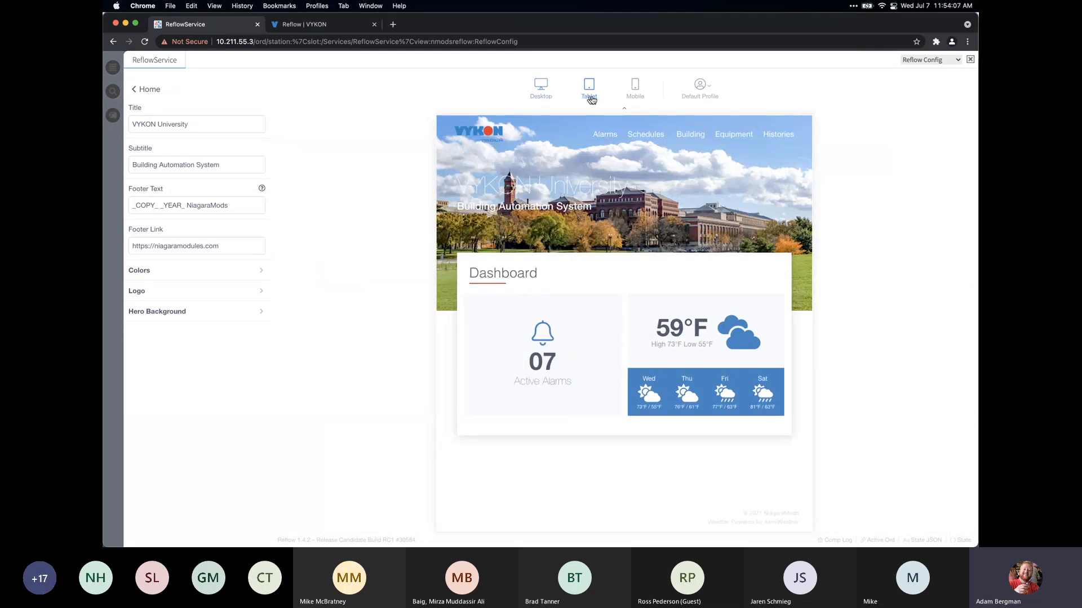
click(630, 100)
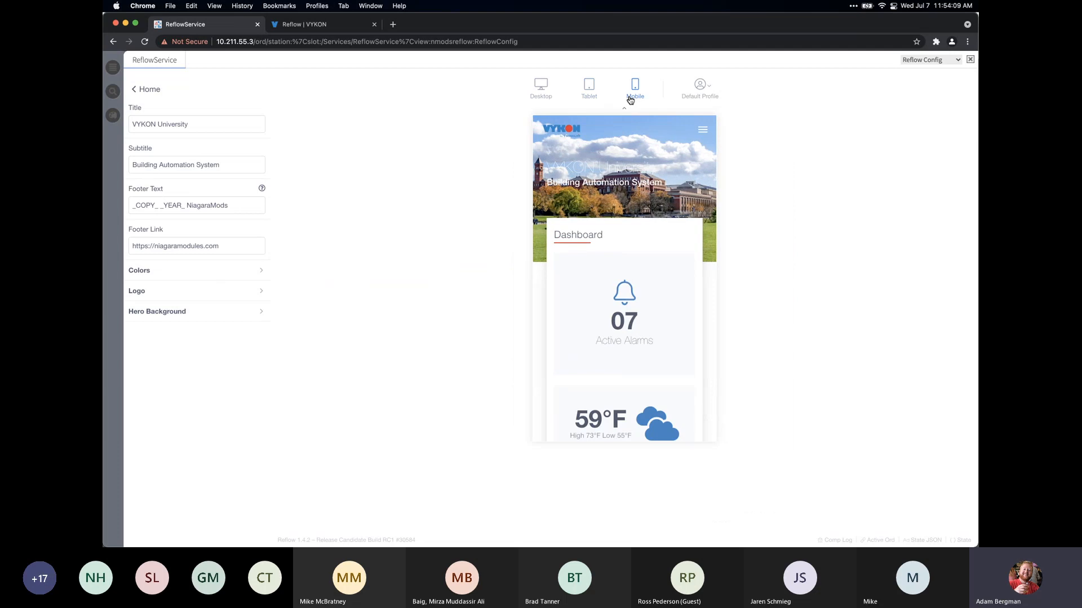
click(589, 99)
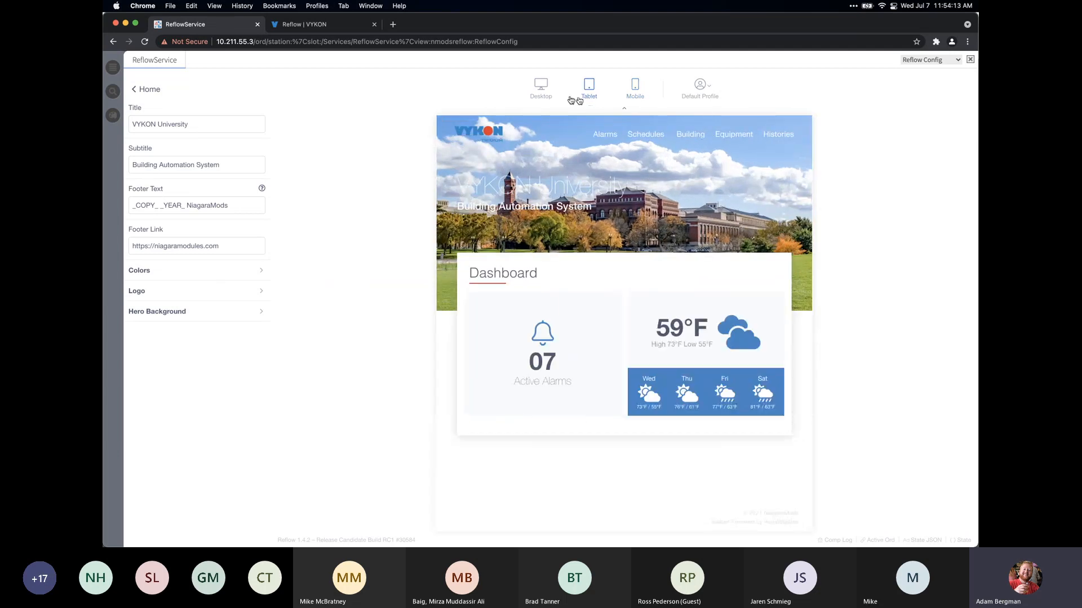
click(539, 98)
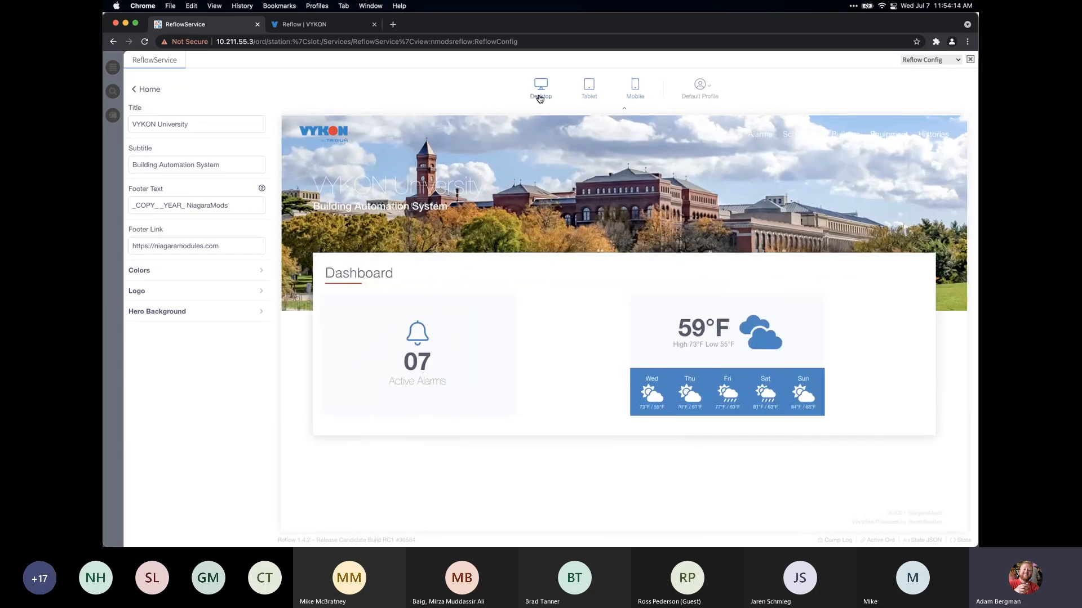
Preview the dashboard in Mobile layout in both landscape and portrait orientation, and switch back to the Desktop layout
click(596, 99)
click(636, 92)
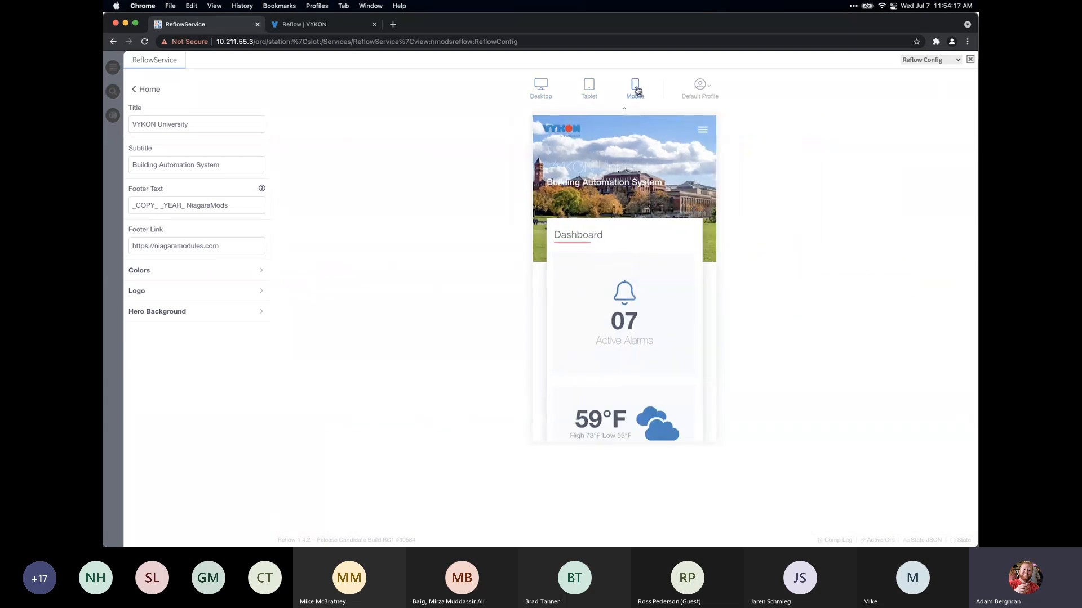
click(637, 85)
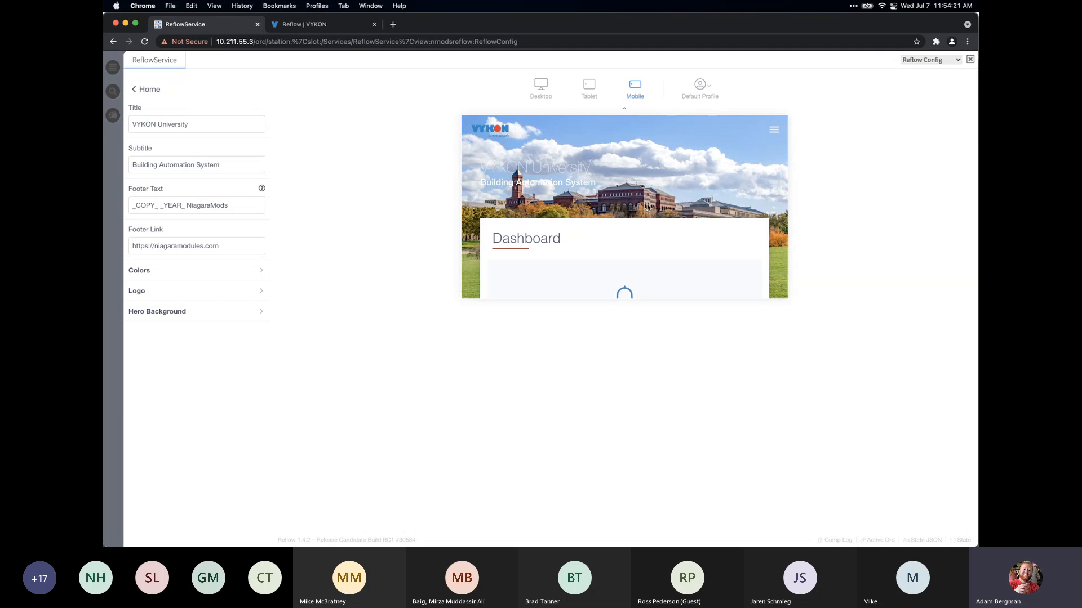
click(637, 94)
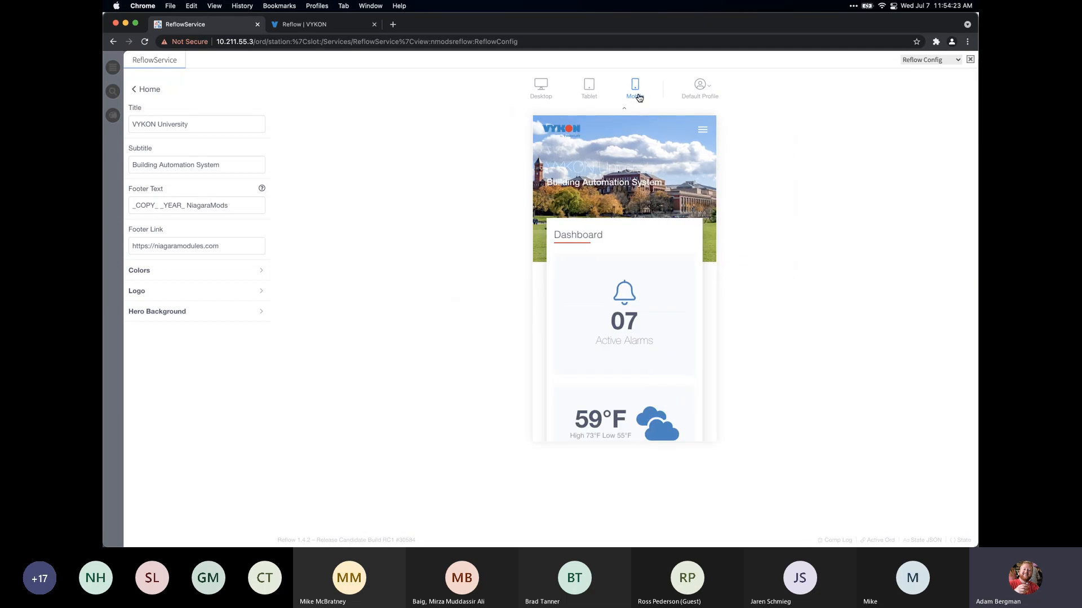
click(538, 97)
Collapse the device preview options and reopen the Theme settings from the configuration home
click(135, 89)
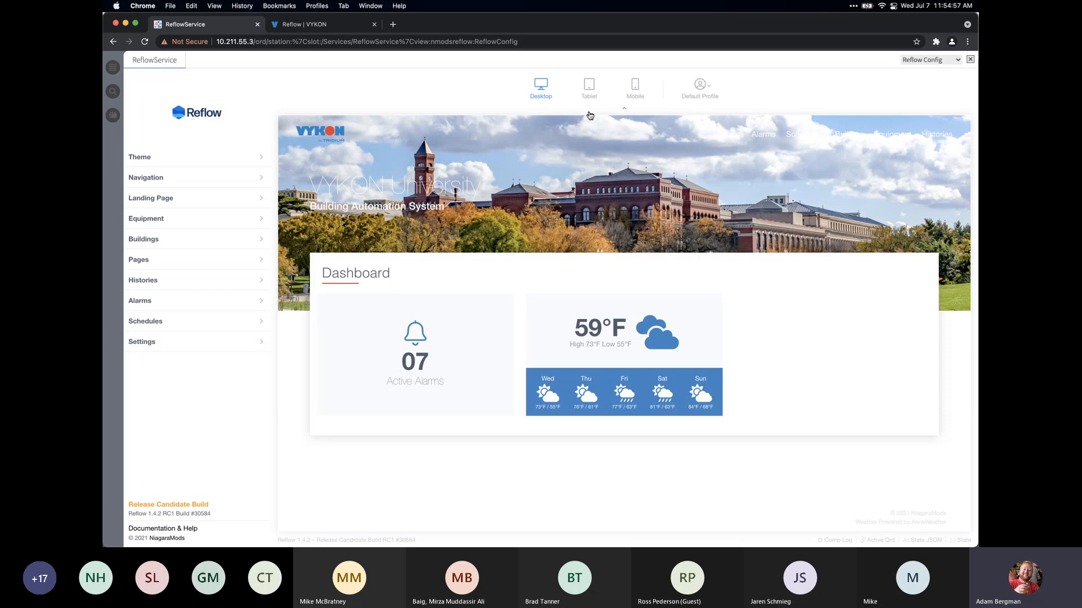
click(590, 113)
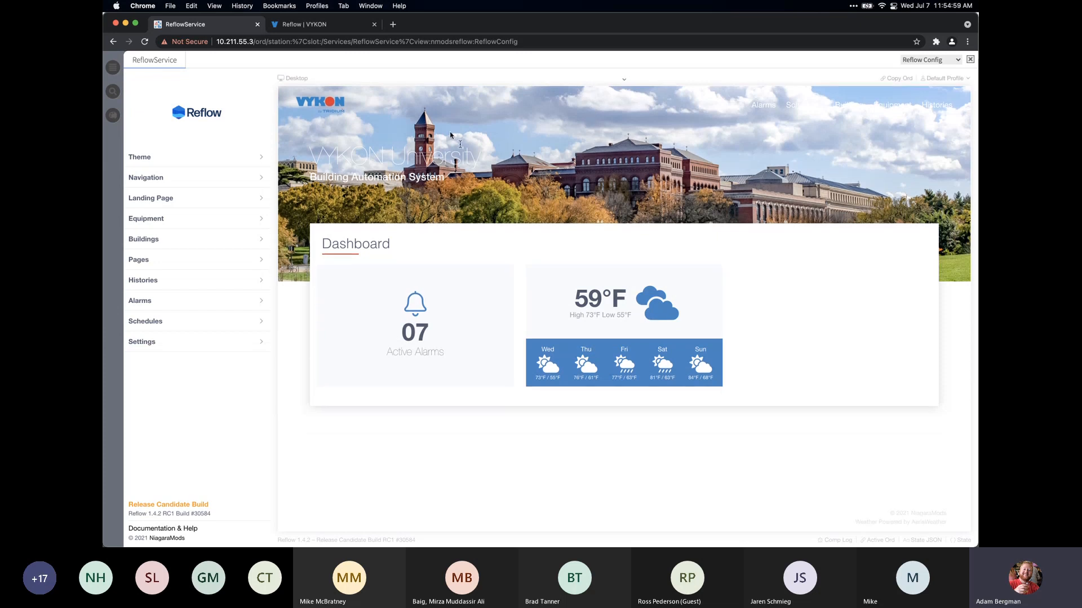
click(160, 160)
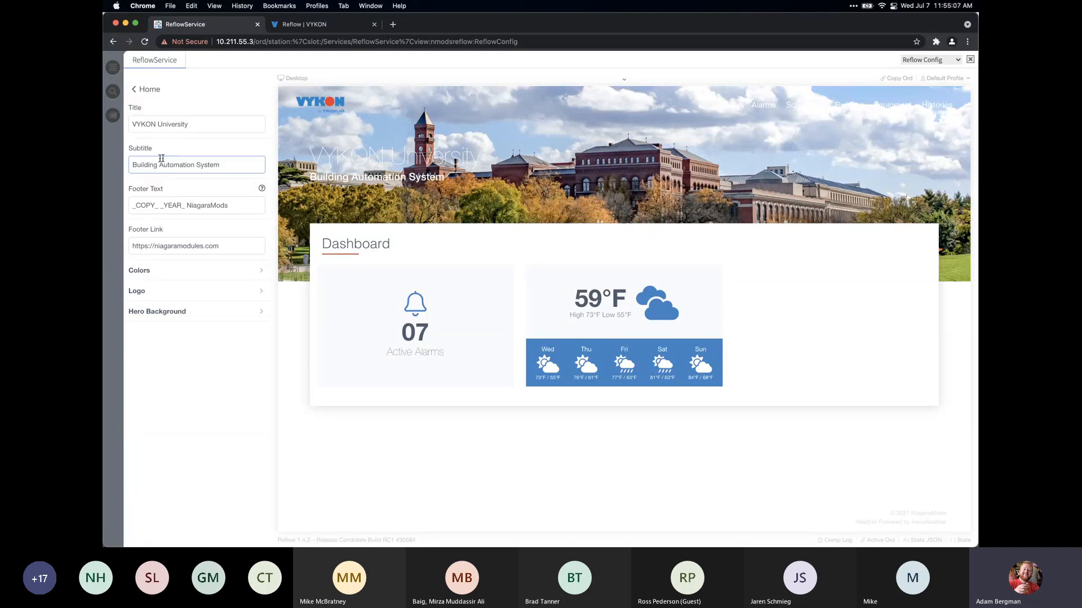
Try Building Controls Group as the dashboard title, and restore the title VYKON University
double_click(196, 124)
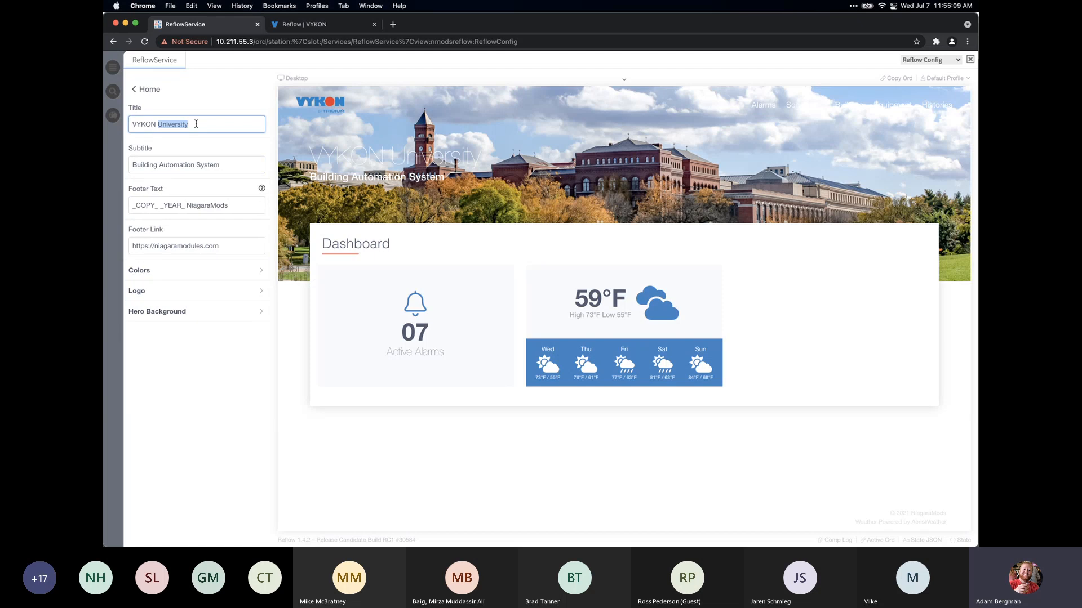
key(super+a)
key(super+c)
key(BackSpace)
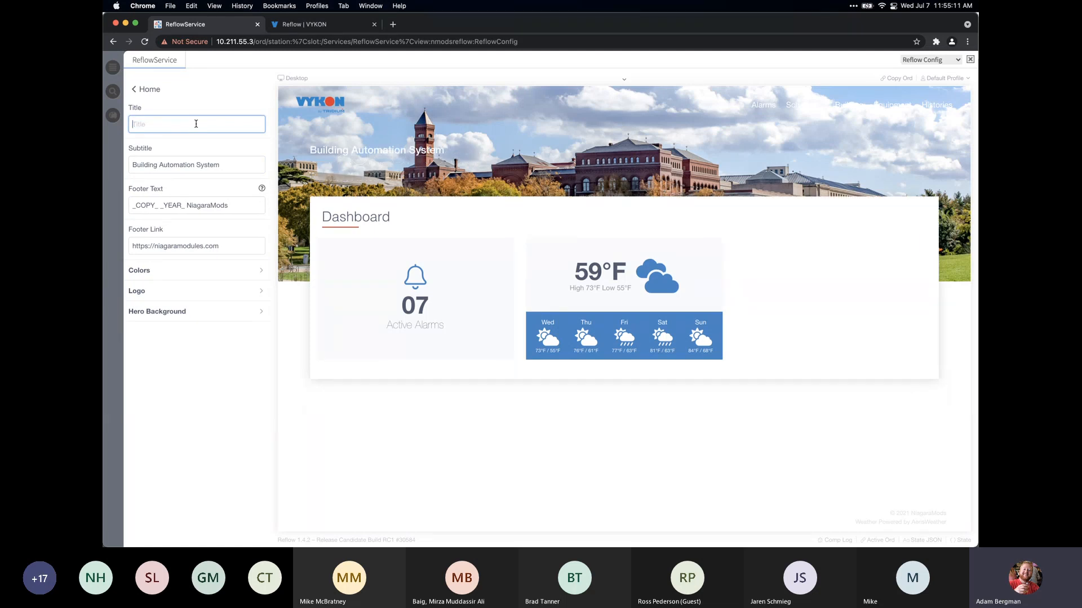
text(Building Co)
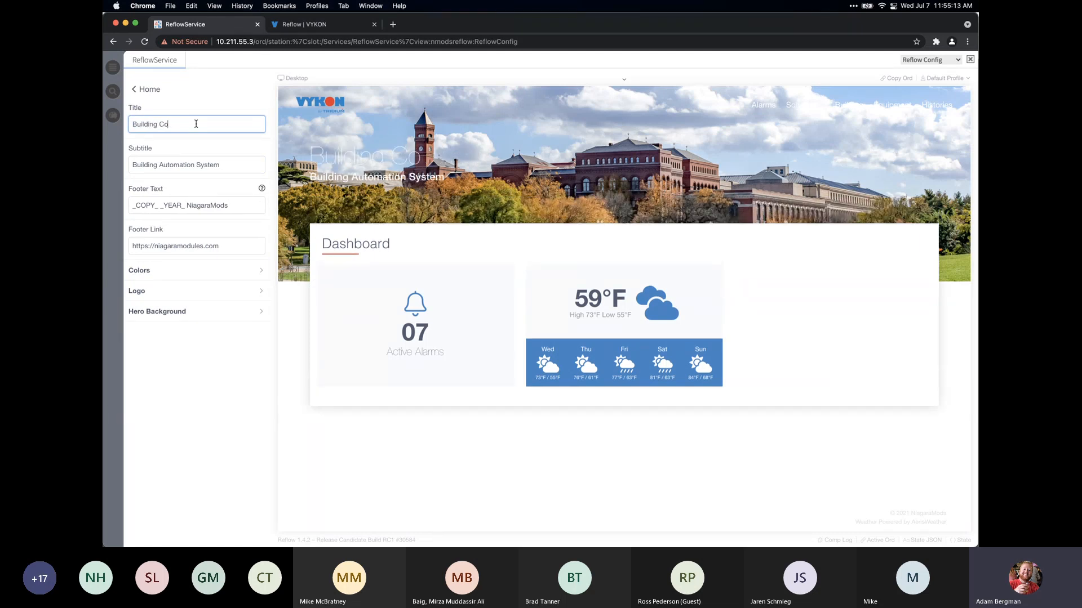
text(ntrols Group)
key(super+a)
key(super+v)
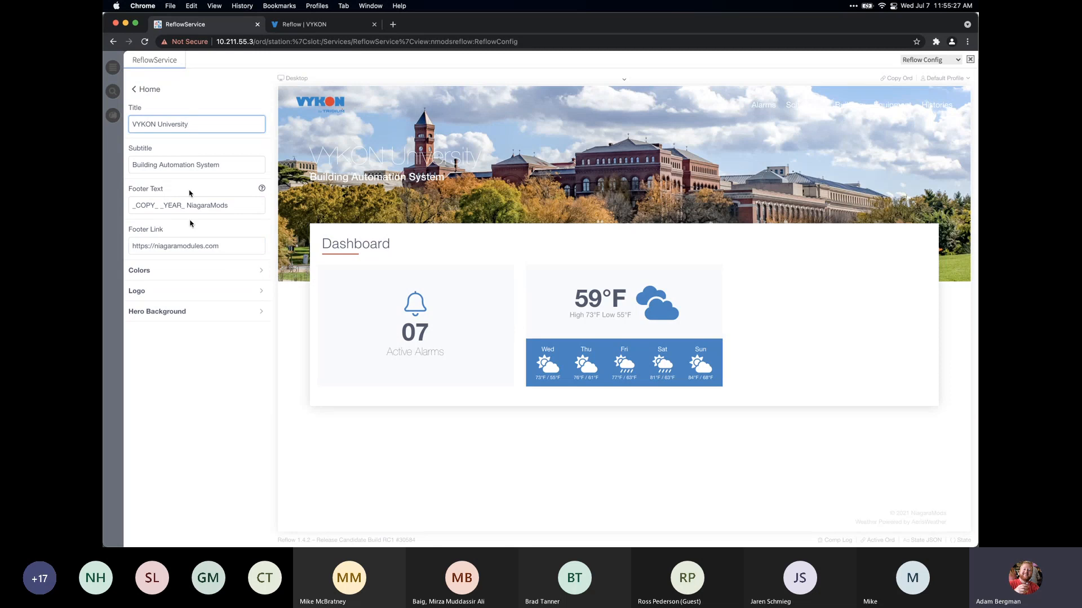
Set the Hero Background Tint Color to semi-transparent black, rgba(0,0,0,0.44), after trying a red tint
click(180, 313)
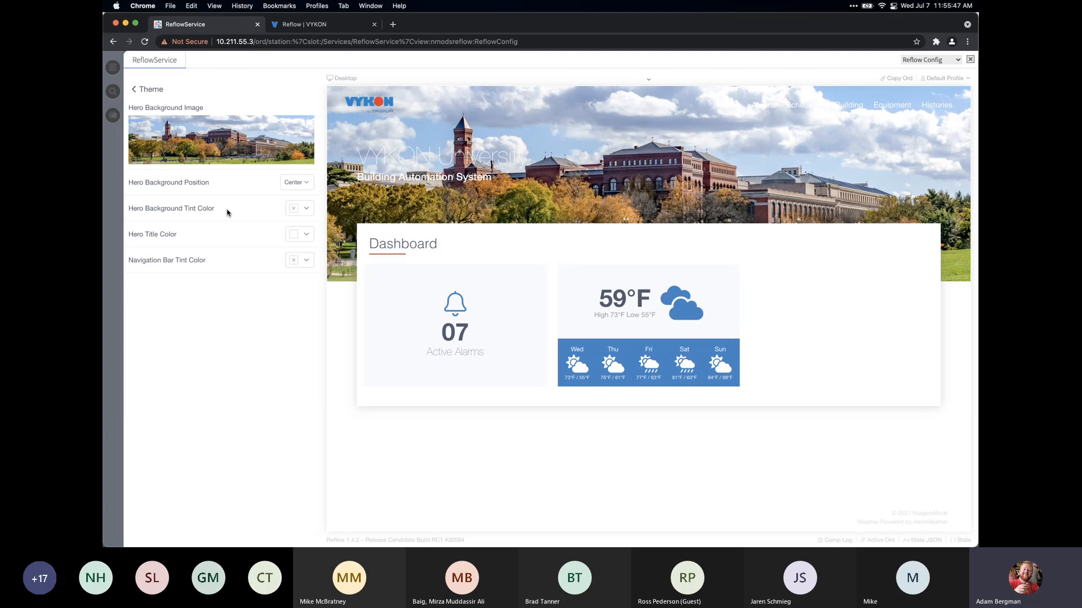
click(307, 209)
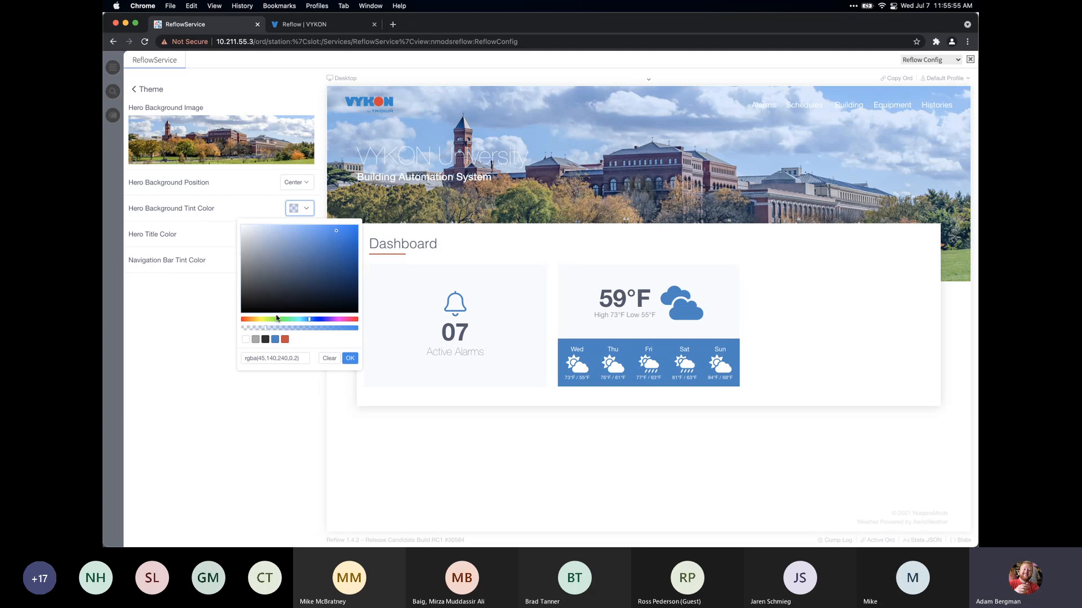
click(315, 269)
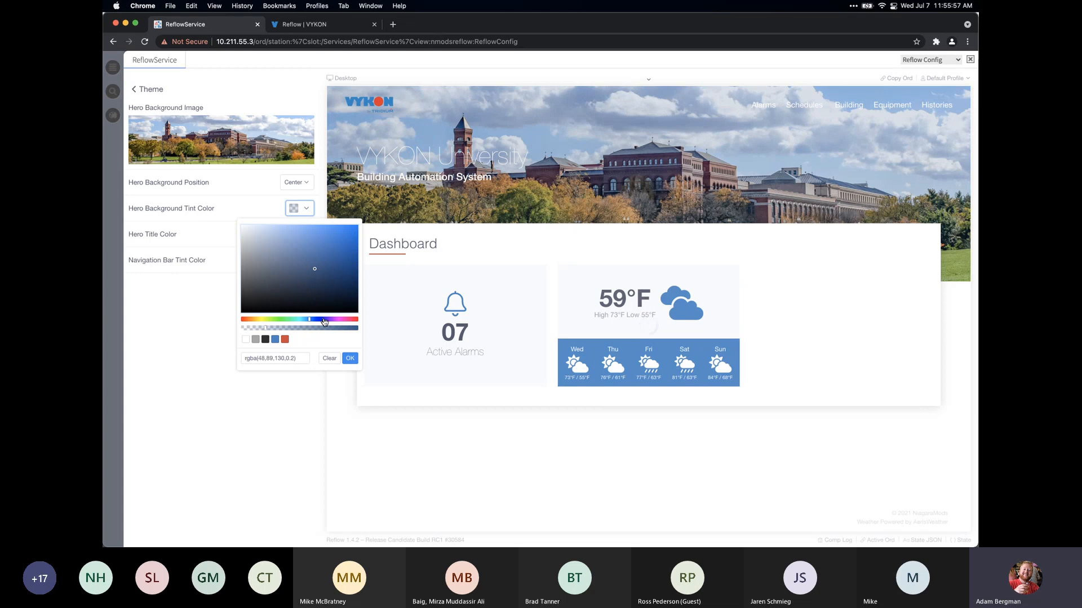
click(355, 320)
drag(329, 274, 359, 229)
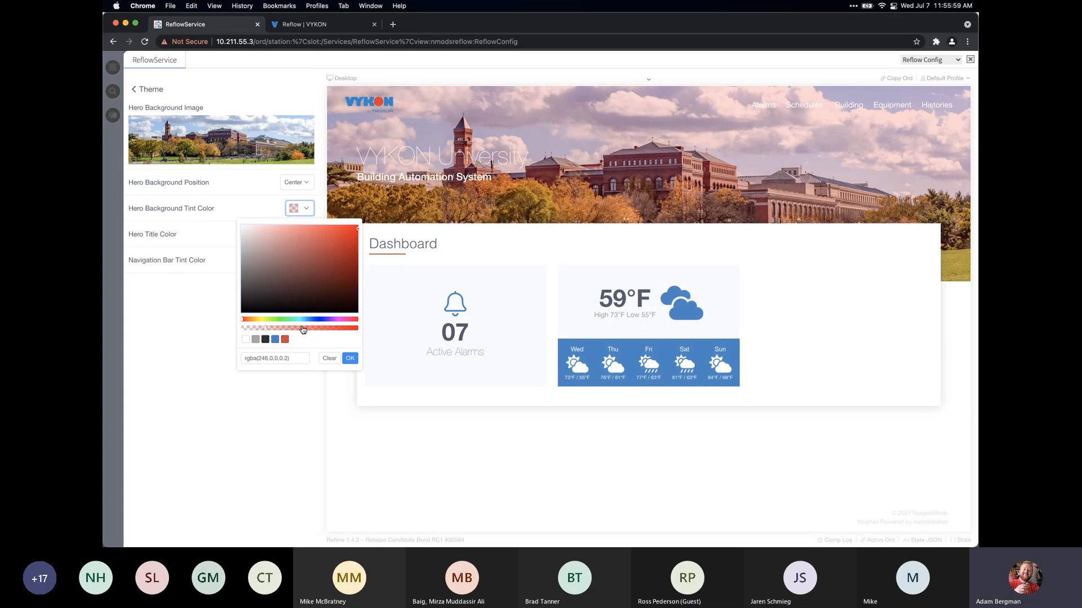
mouse_move(268, 331)
mouse_down()
mouse_move(364, 330)
mouse_move(269, 329)
mouse_up()
mouse_move(278, 282)
mouse_down()
mouse_move(249, 234)
mouse_move(241, 317)
mouse_move(315, 330)
mouse_move(296, 330)
mouse_up()
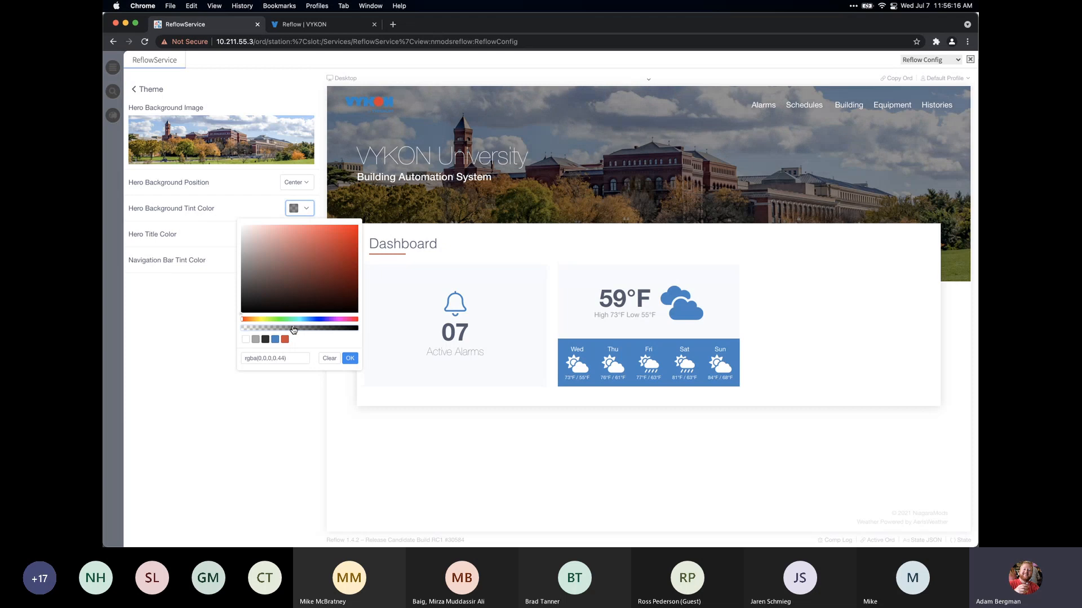
click(350, 358)
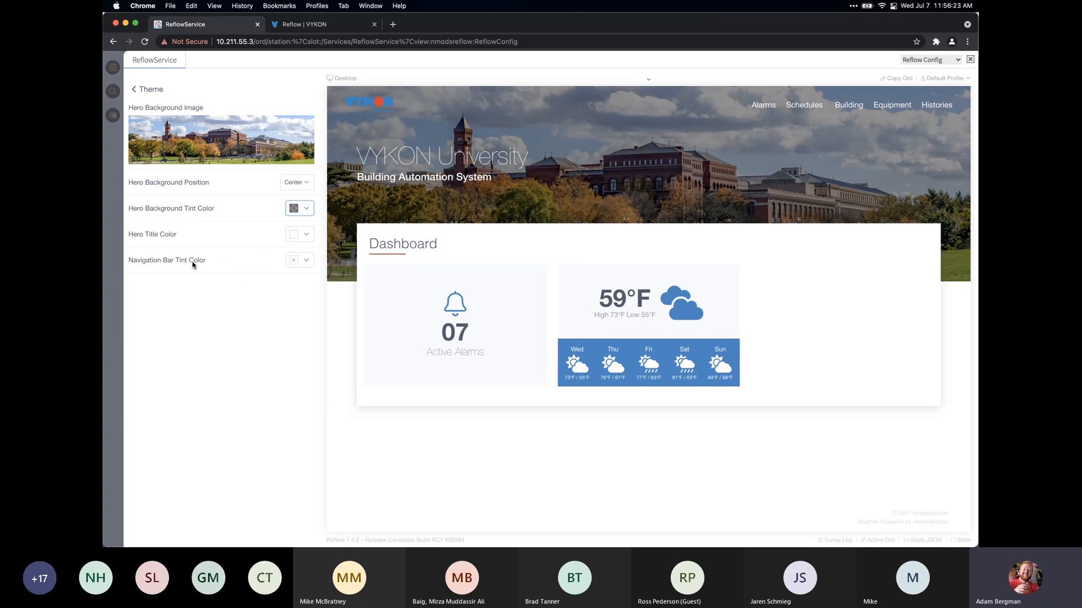
Try an opaque white Navigation Bar Tint Color, and set it to opaque black, rgba(0,0,0,1)
click(304, 260)
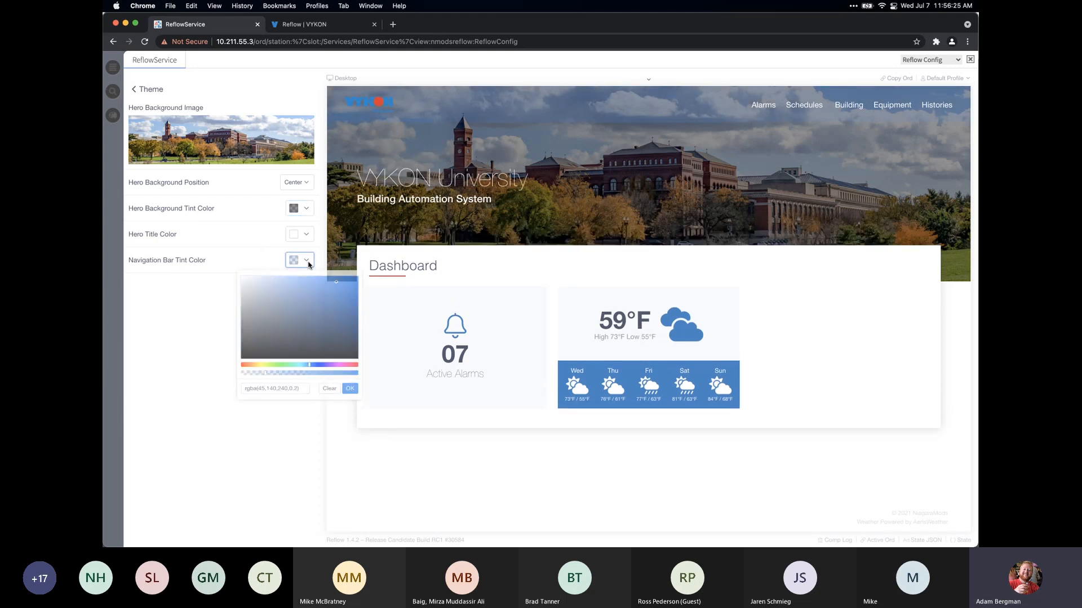
drag(302, 321, 235, 277)
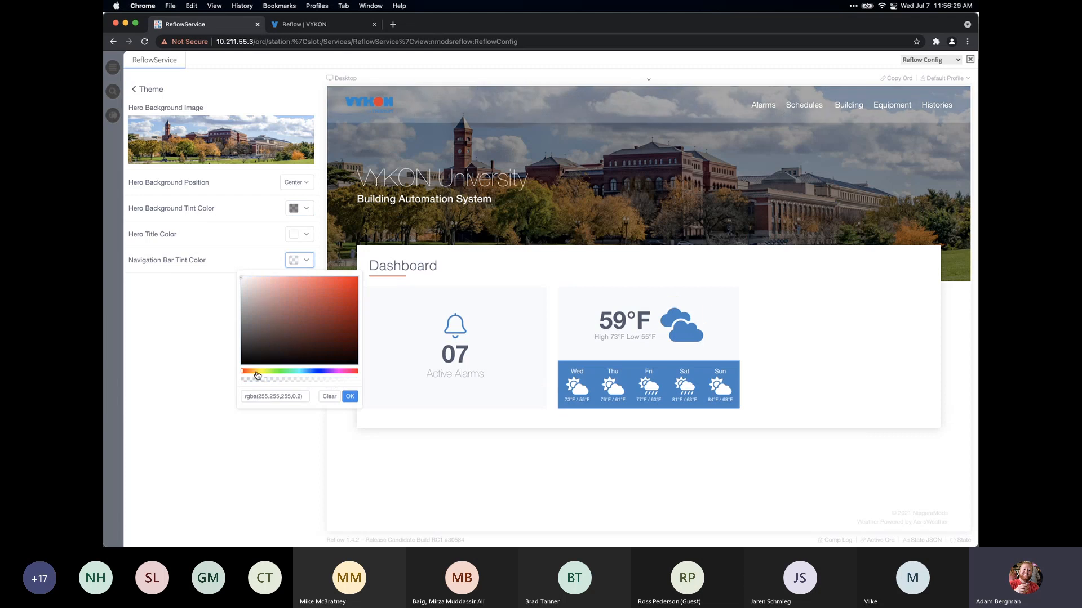
drag(265, 380, 361, 381)
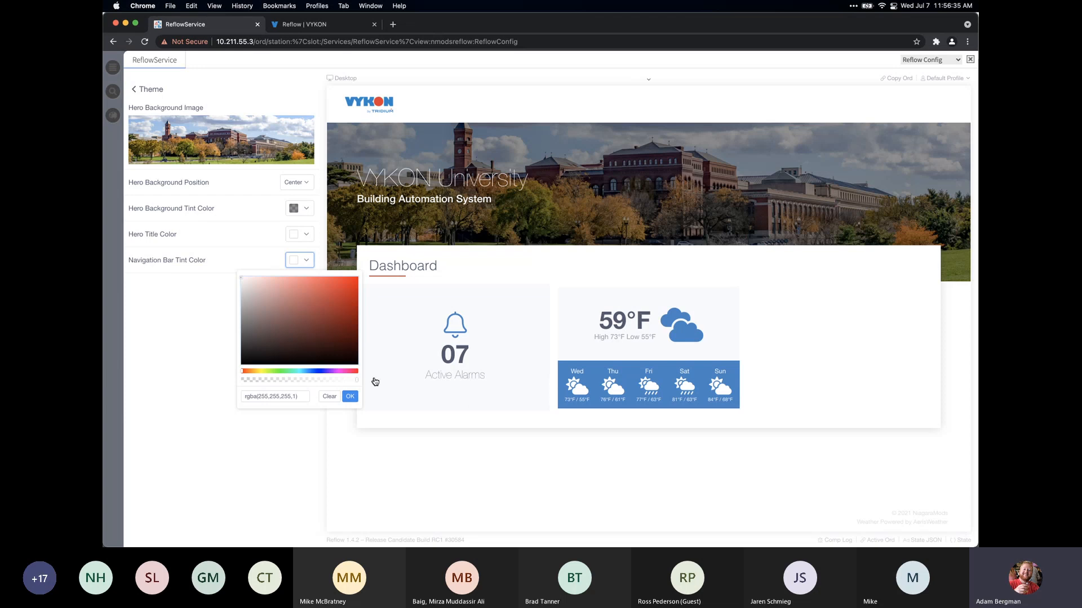
mouse_move(357, 380)
mouse_down()
mouse_move(302, 346)
mouse_move(240, 372)
mouse_move(358, 381)
mouse_up()
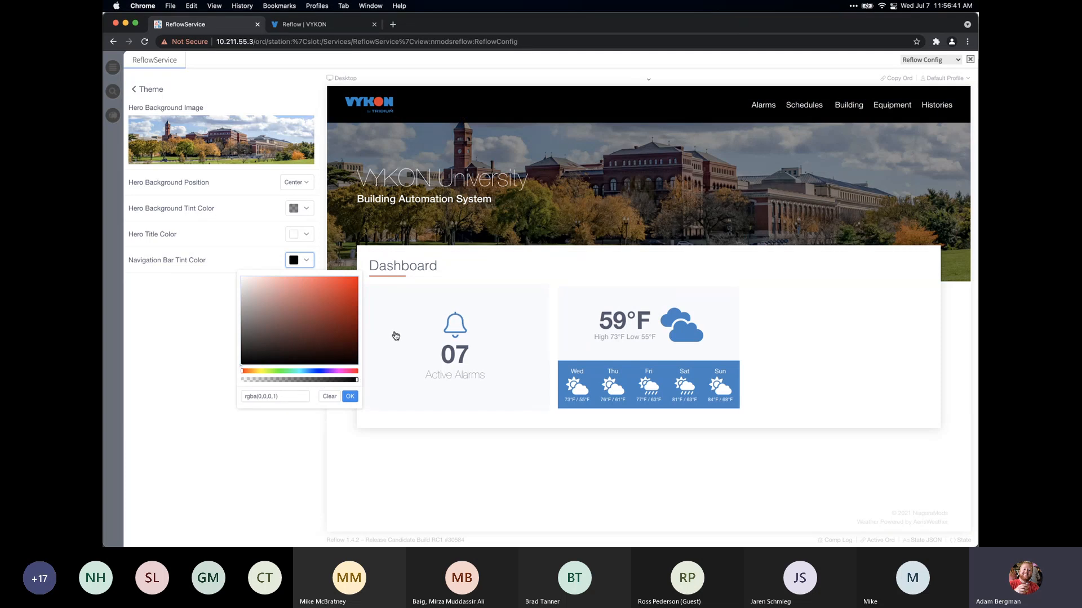
click(349, 396)
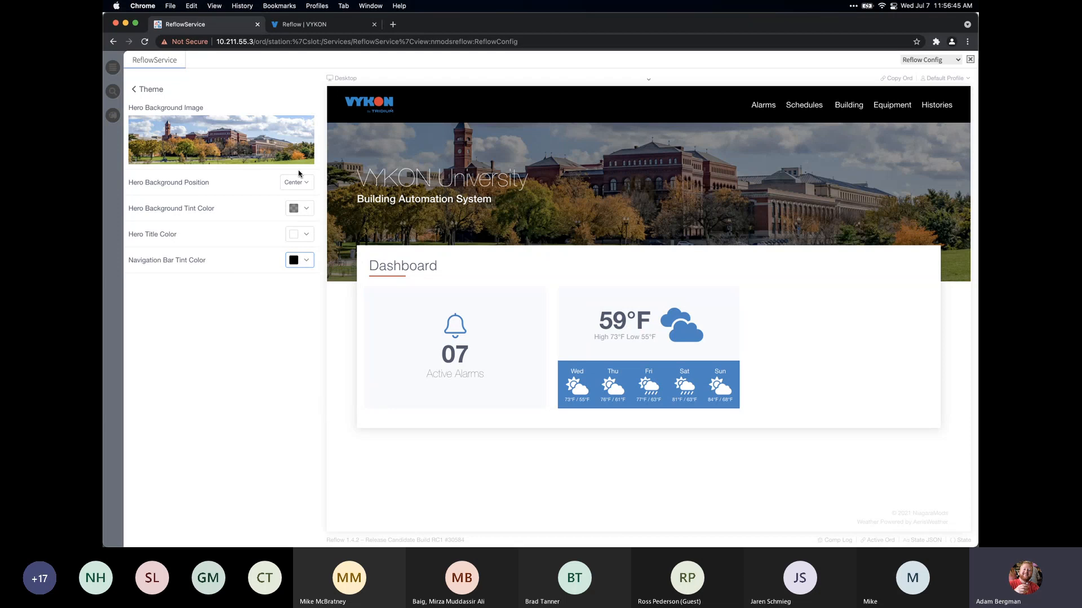
Make the black navigation bar tint slightly transparent
click(302, 261)
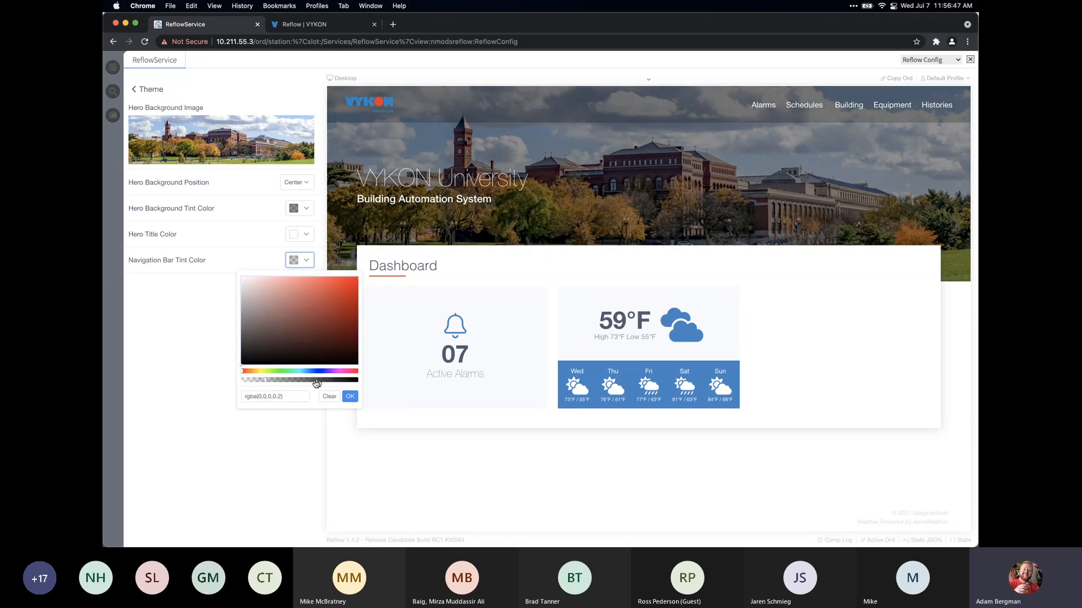
drag(314, 381, 347, 382)
click(353, 398)
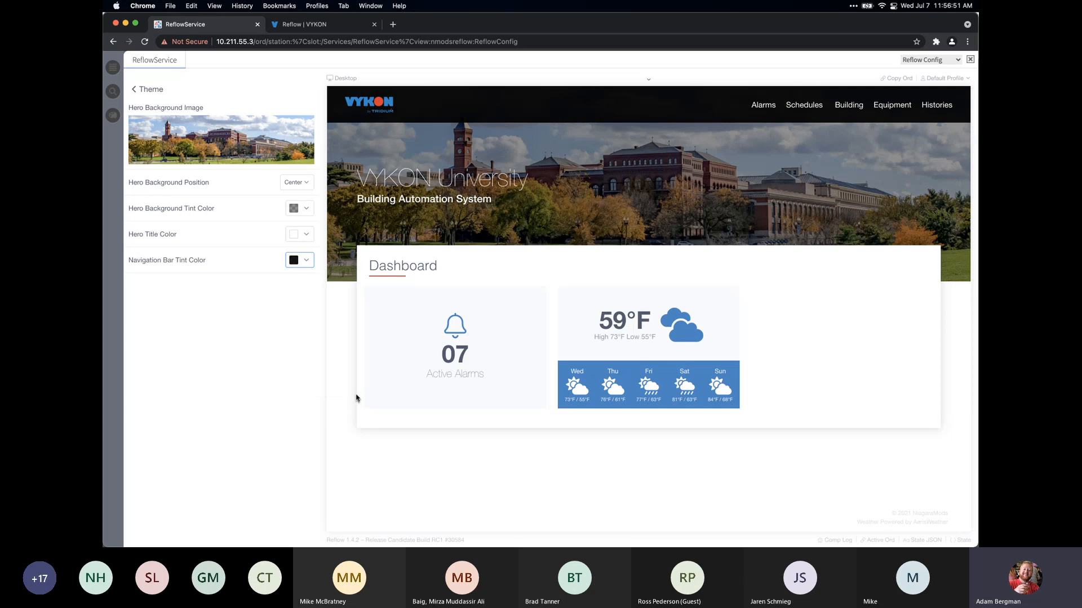
Open the theme's Logo settings and view the station file browser for the logo image, leaving logo.png in place
click(165, 93)
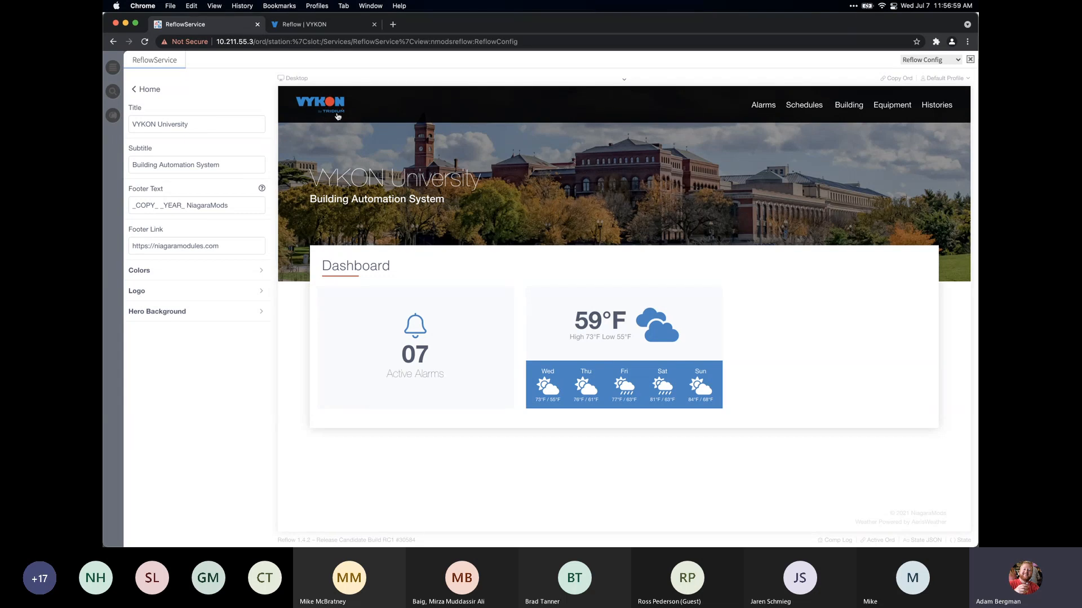
click(235, 298)
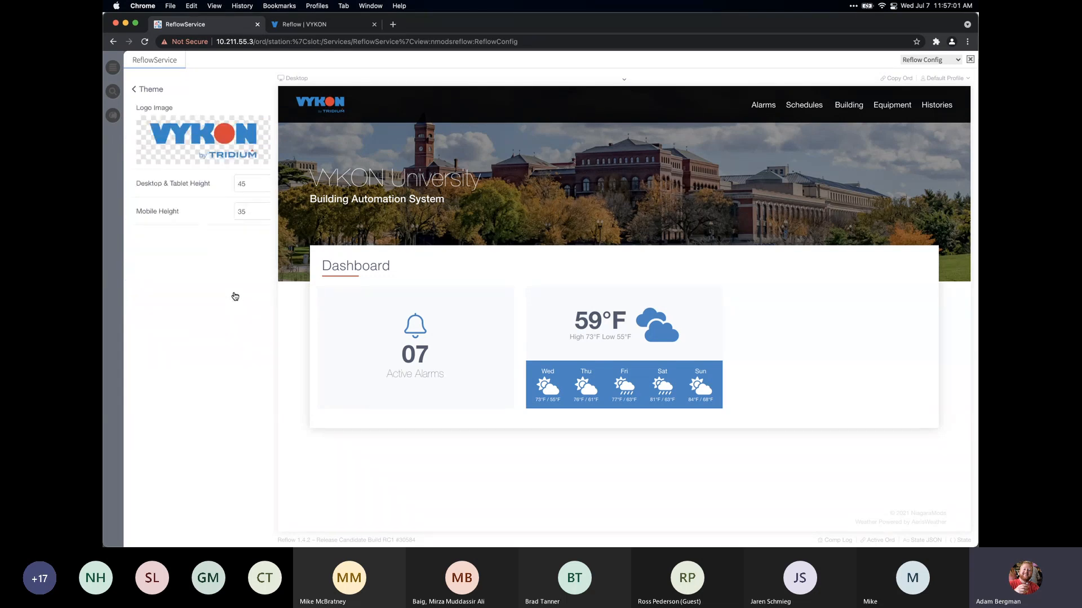
click(174, 152)
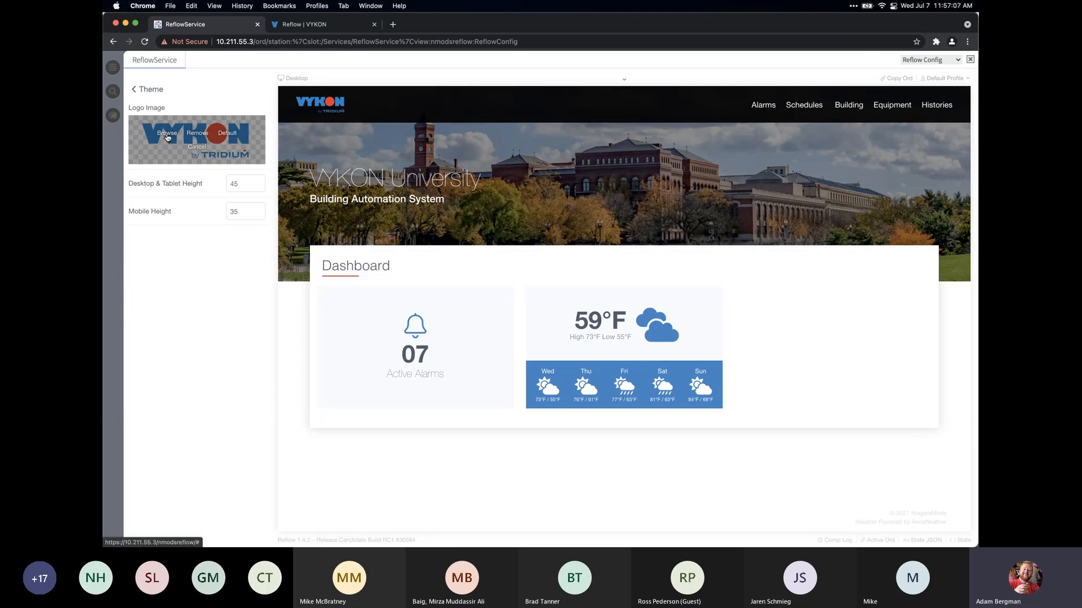
click(167, 137)
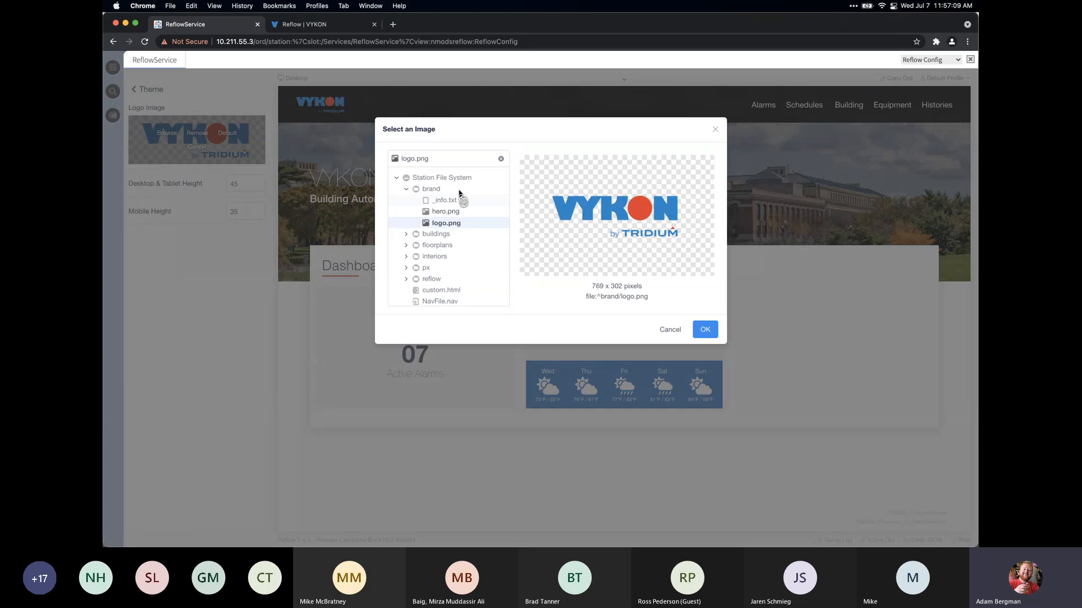
click(670, 331)
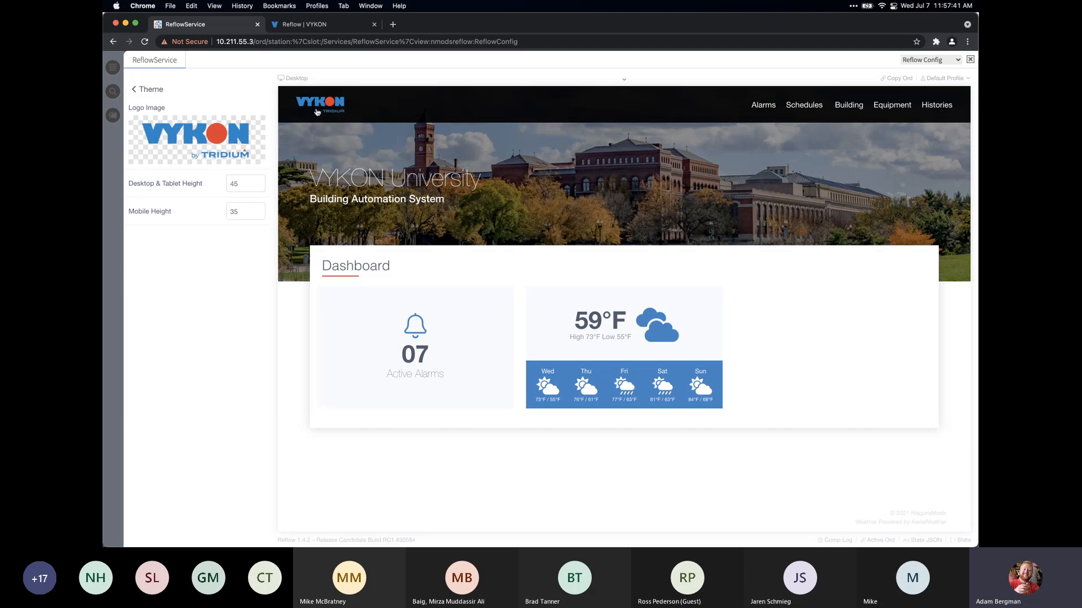
Raise the logo's Desktop & Tablet Height to 60 and reduce it to 50
click(260, 181)
click(260, 181)
click(261, 181)
click(260, 181)
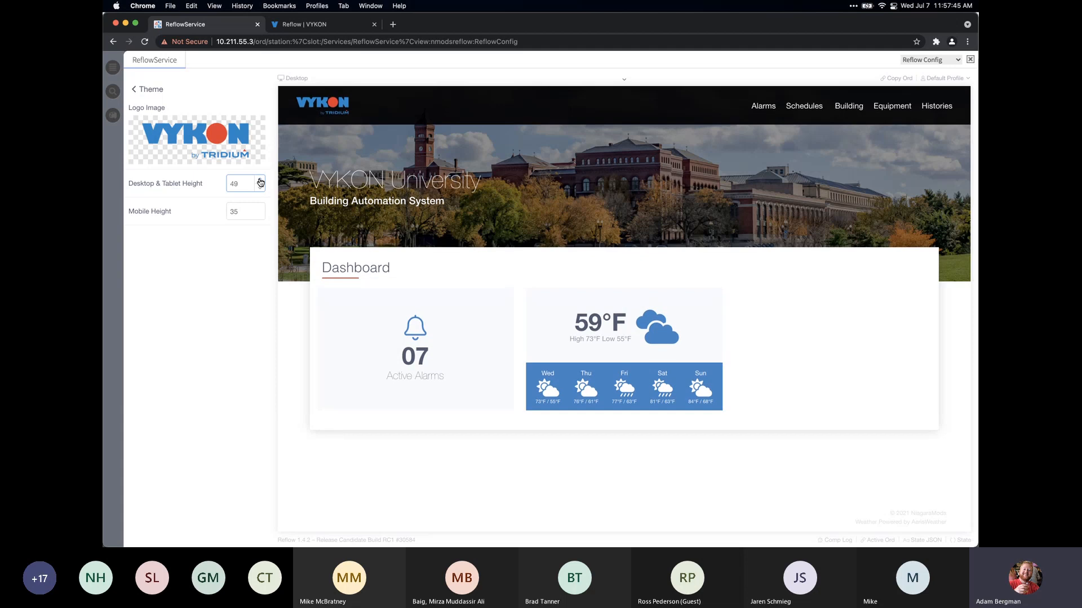
click(260, 180)
click(261, 181)
click(260, 181)
click(260, 181)
click(260, 181)
click(260, 181)
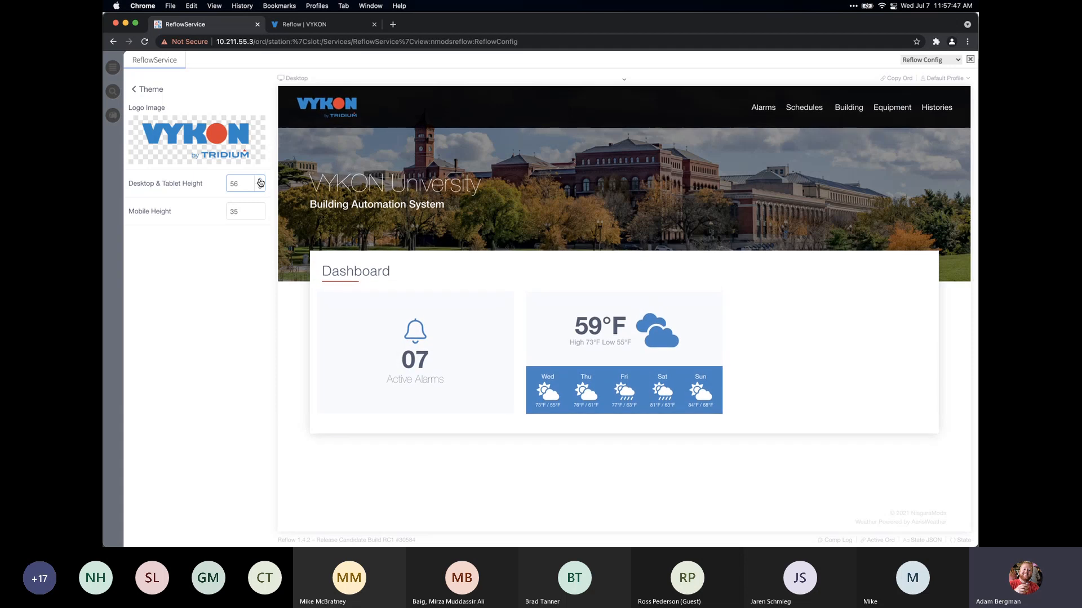
click(261, 181)
click(260, 181)
click(260, 181)
click(261, 181)
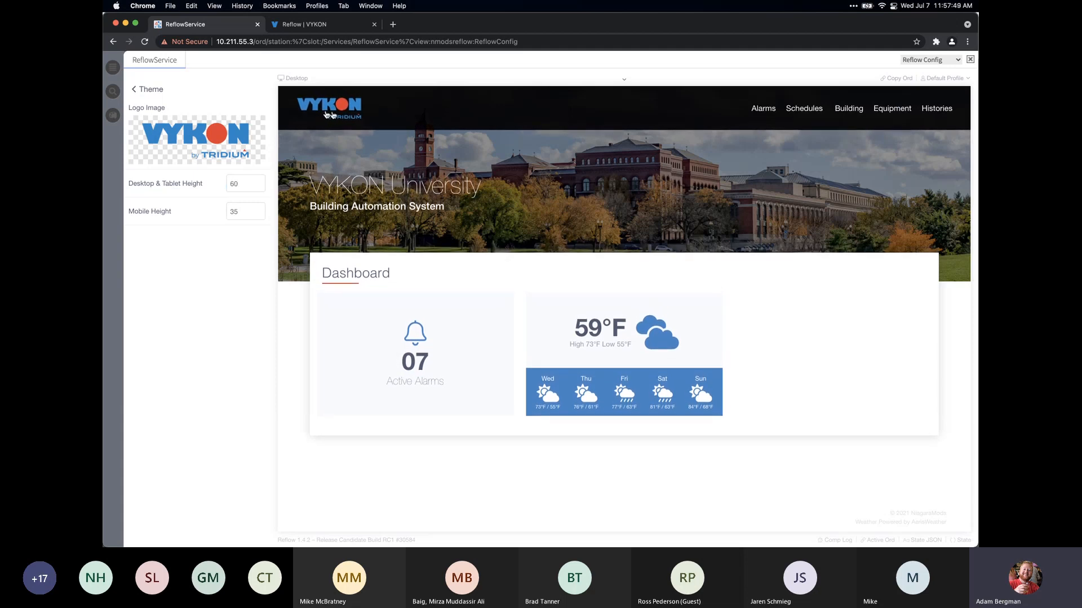
click(260, 188)
click(260, 188)
click(261, 188)
click(260, 188)
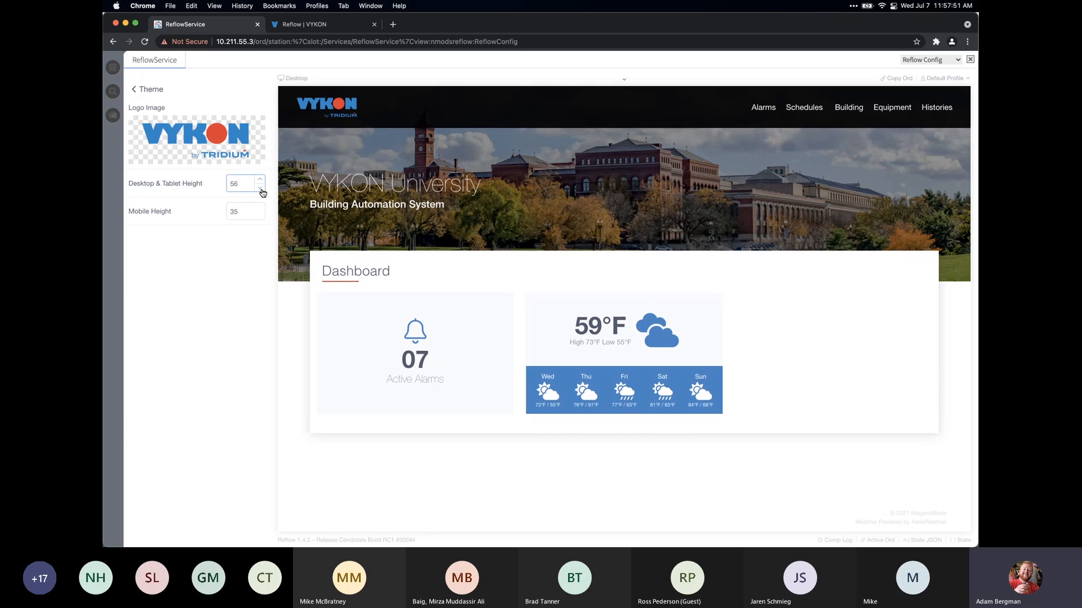
click(260, 188)
click(260, 188)
click(261, 188)
click(261, 188)
click(261, 188)
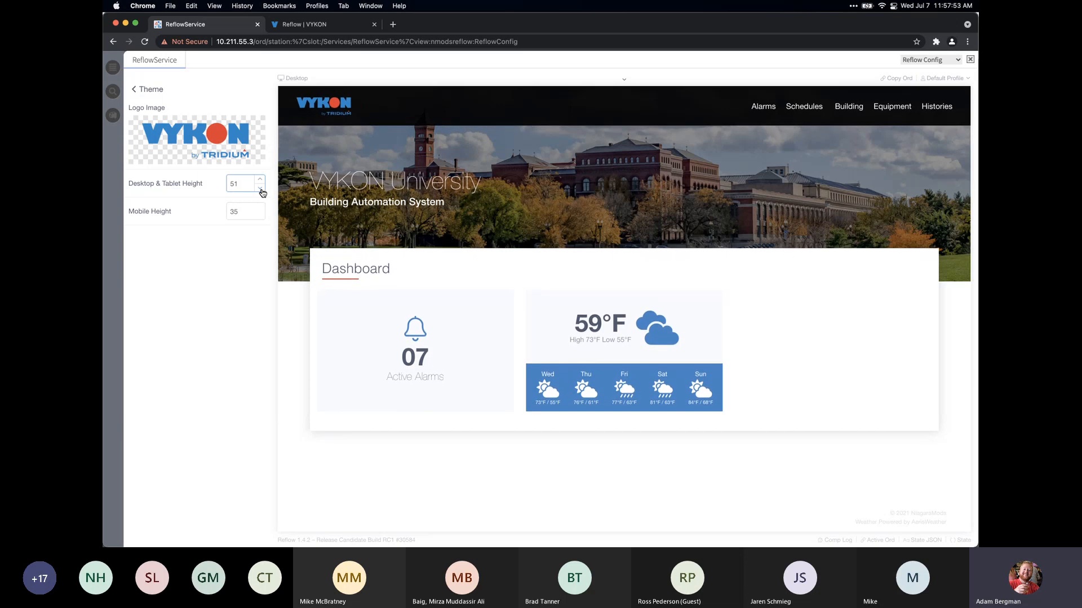
click(260, 188)
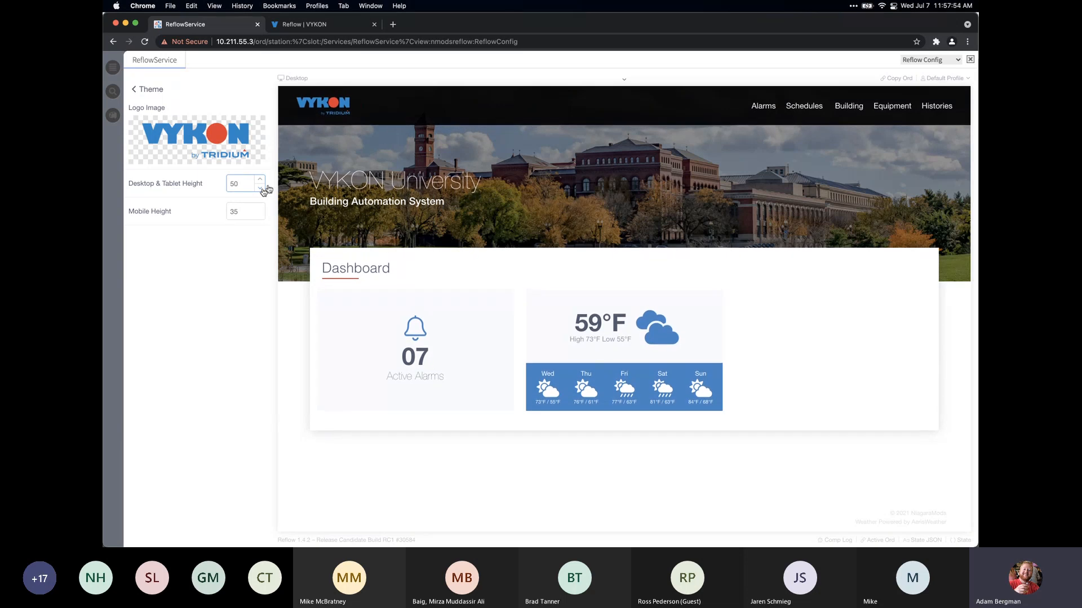
Set the logo's Mobile Height to 30 while previewing the Mobile layout, and return to the configuration home
click(623, 81)
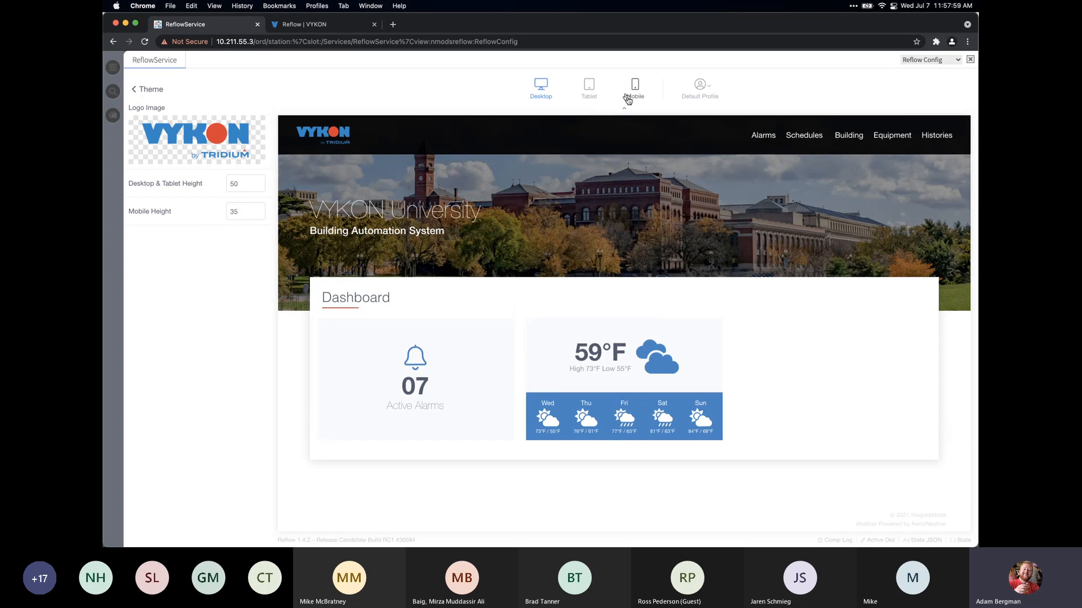
click(634, 99)
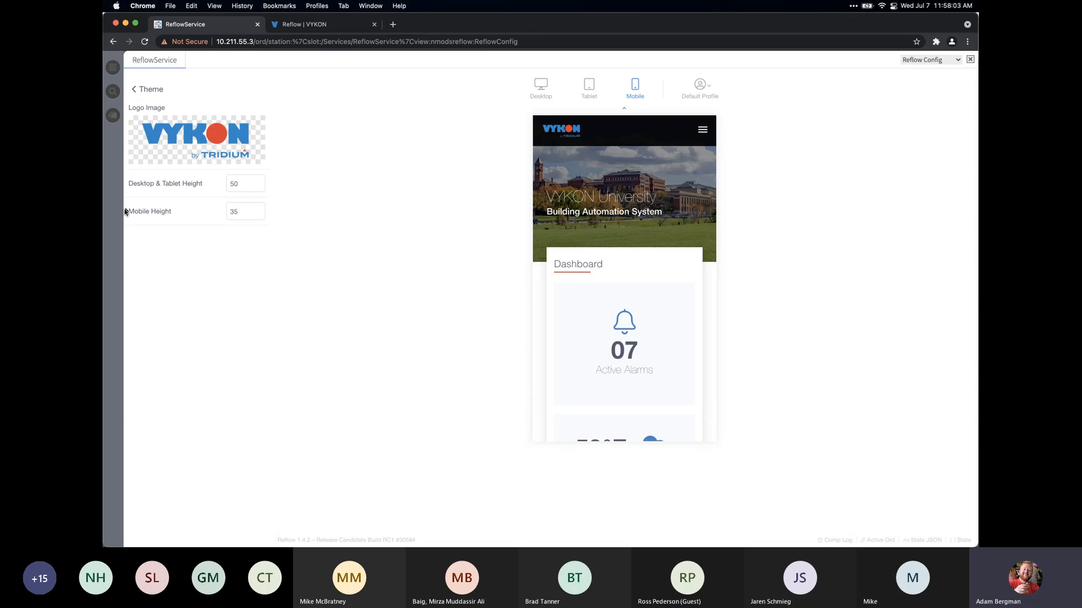
click(260, 217)
click(260, 216)
click(260, 216)
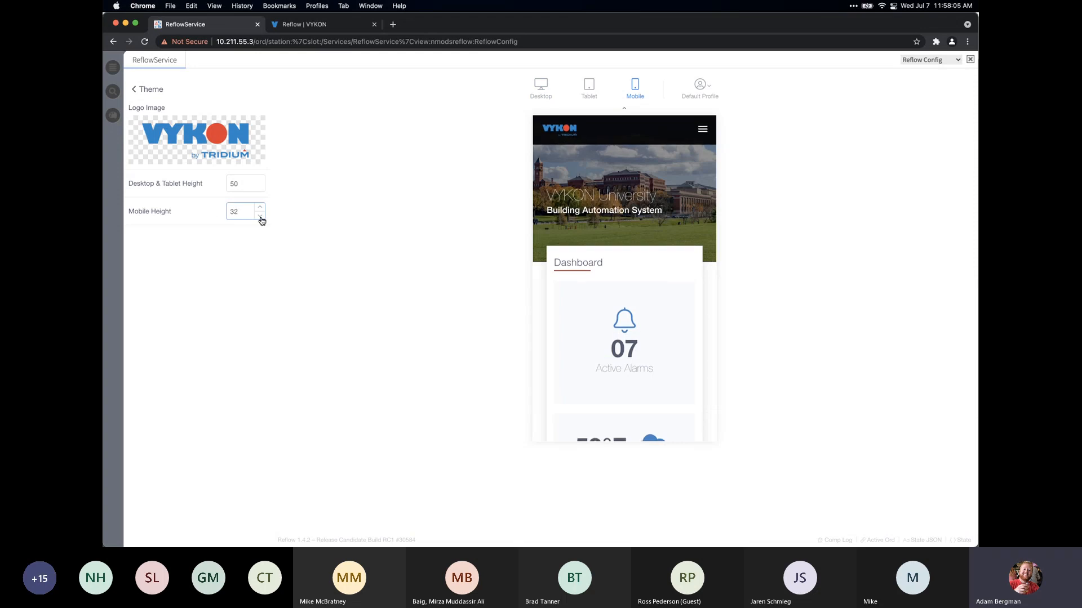
click(260, 218)
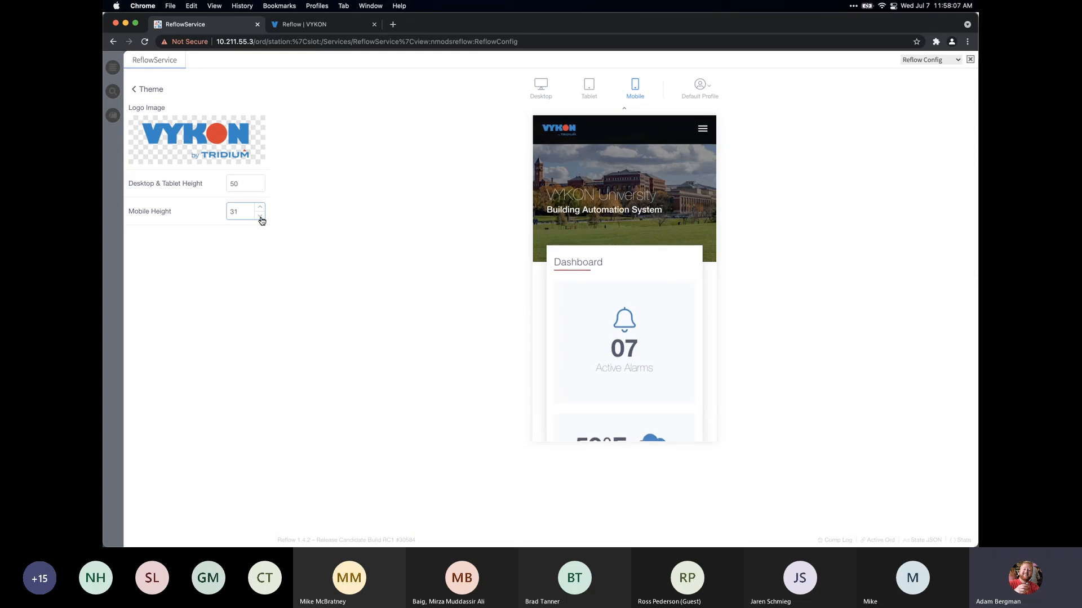
click(261, 218)
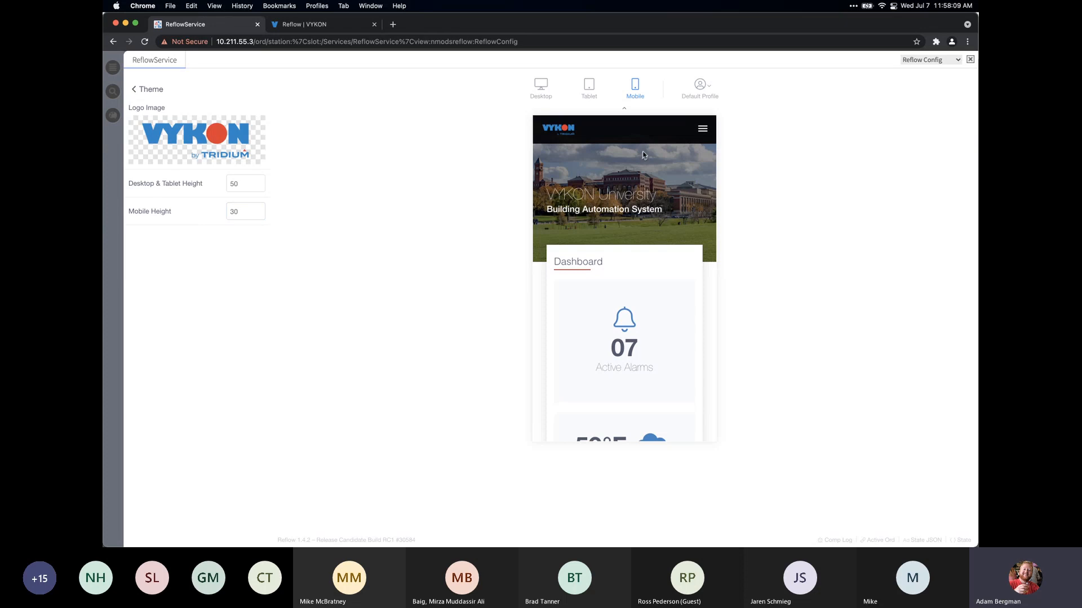
click(149, 90)
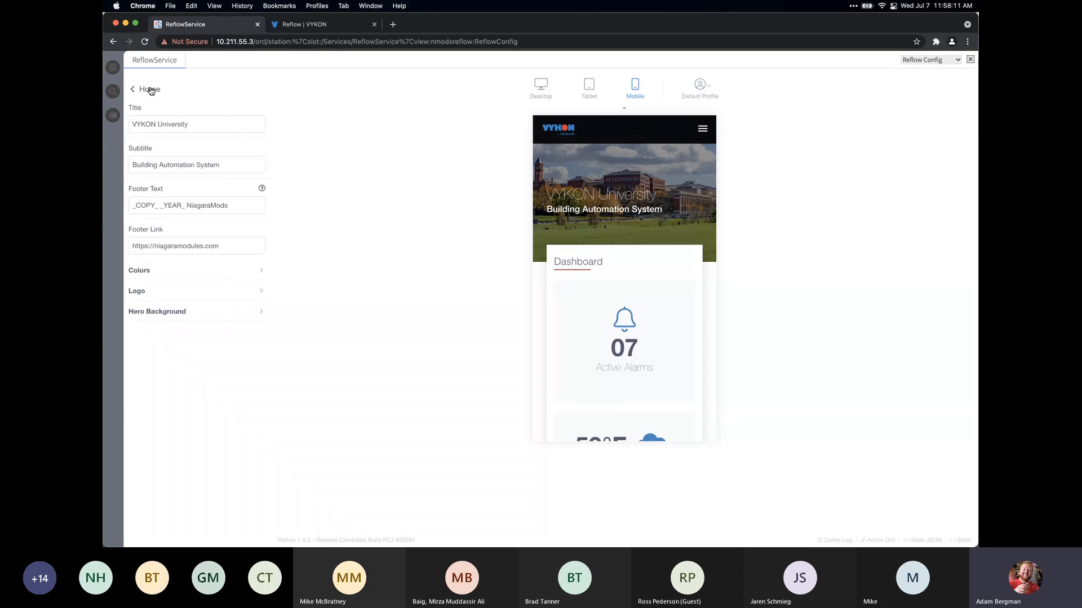
click(150, 89)
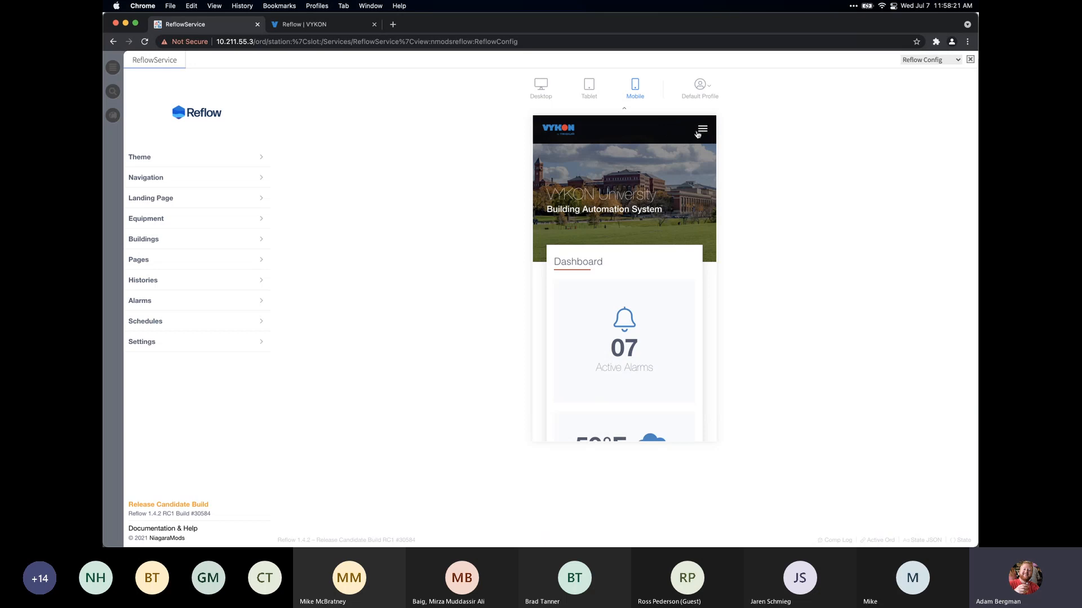
Compare the Desktop and Mobile previews of the landing page, and view the mobile navigation menu before closing it
click(540, 88)
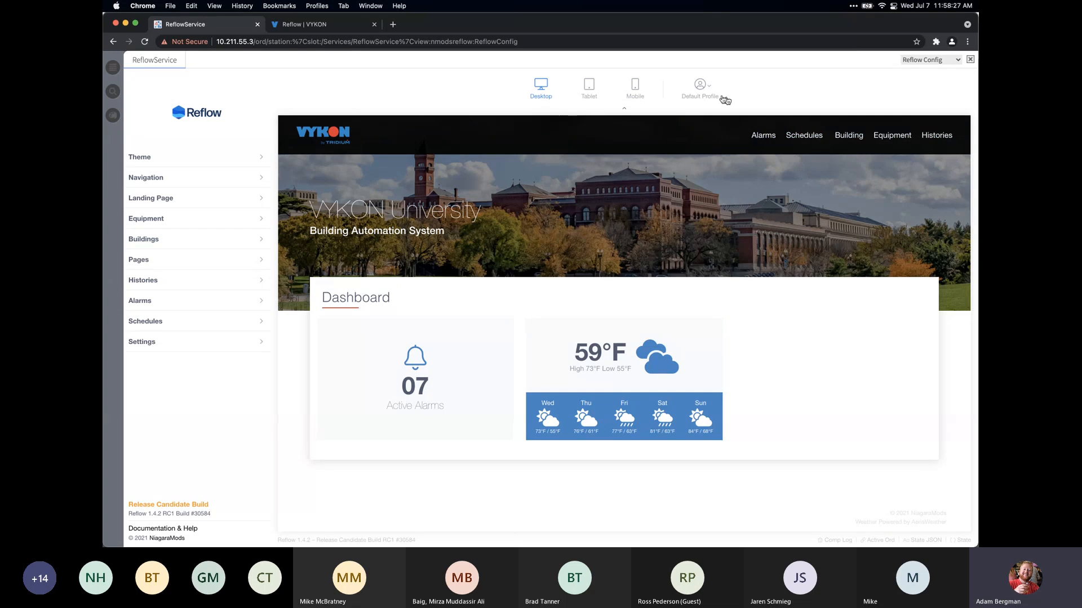
click(636, 88)
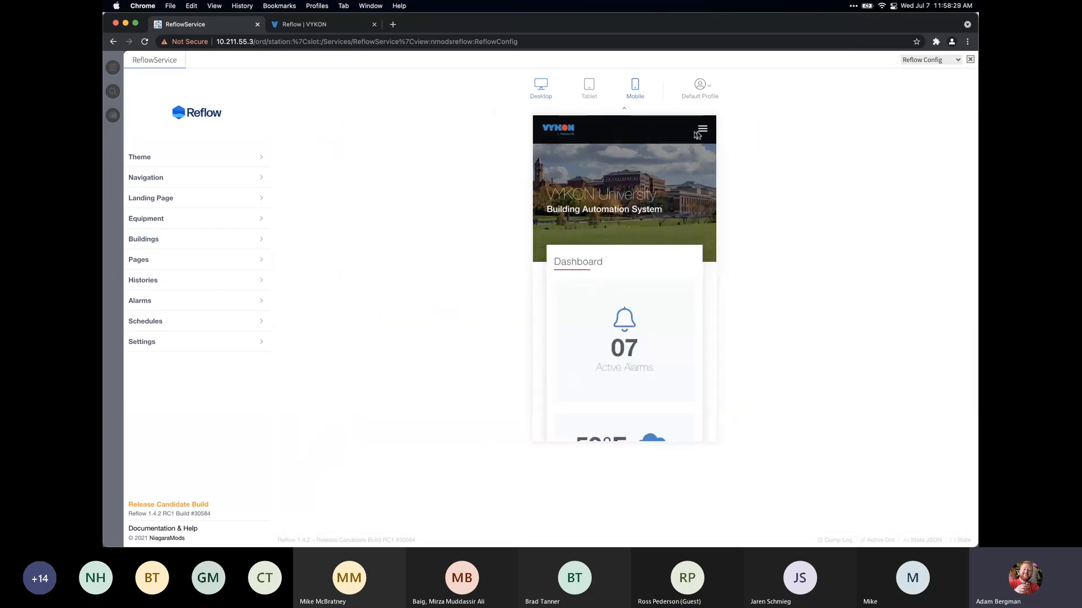
click(702, 130)
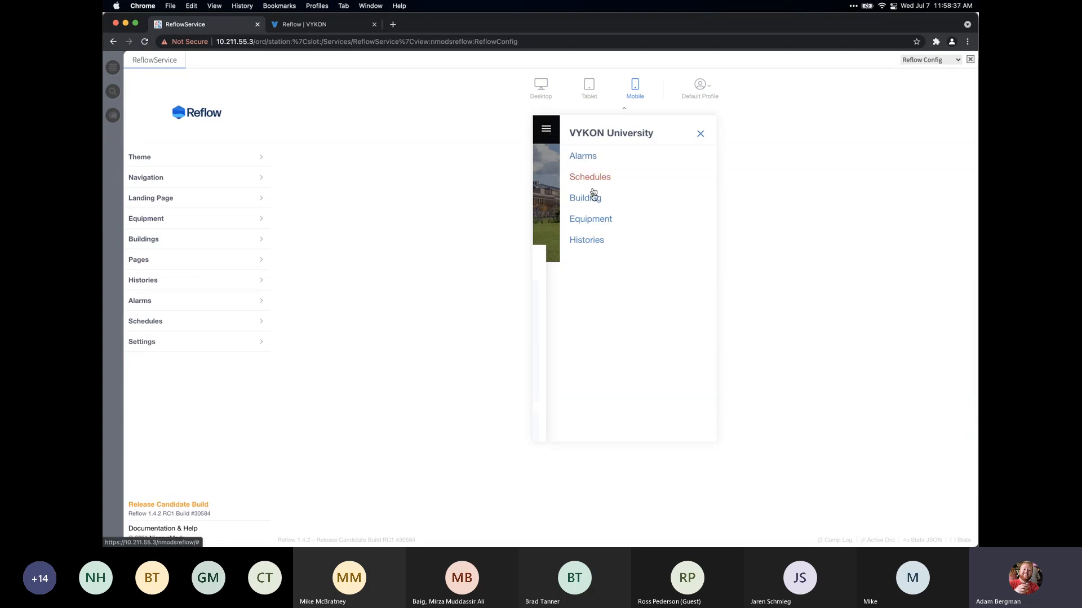
click(699, 134)
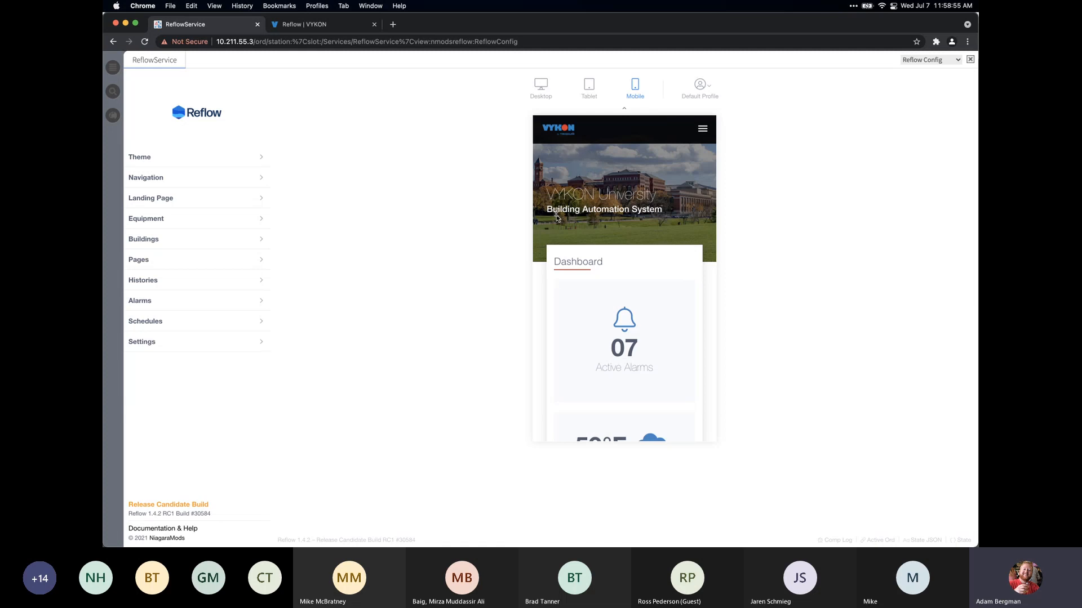
Review the dashboard's active alarms and weather widgets in the Mobile preview, and return the preview to the Desktop layout
scroll(552, 232, down, 3)
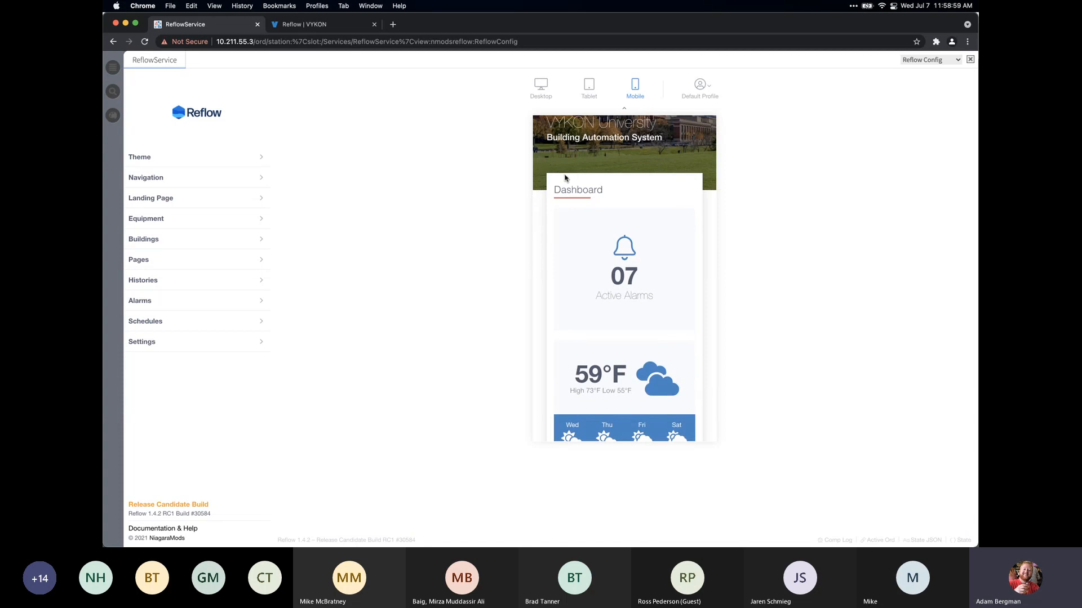
scroll(551, 185, down, 2)
scroll(534, 193, down, 1)
scroll(535, 193, up, 1)
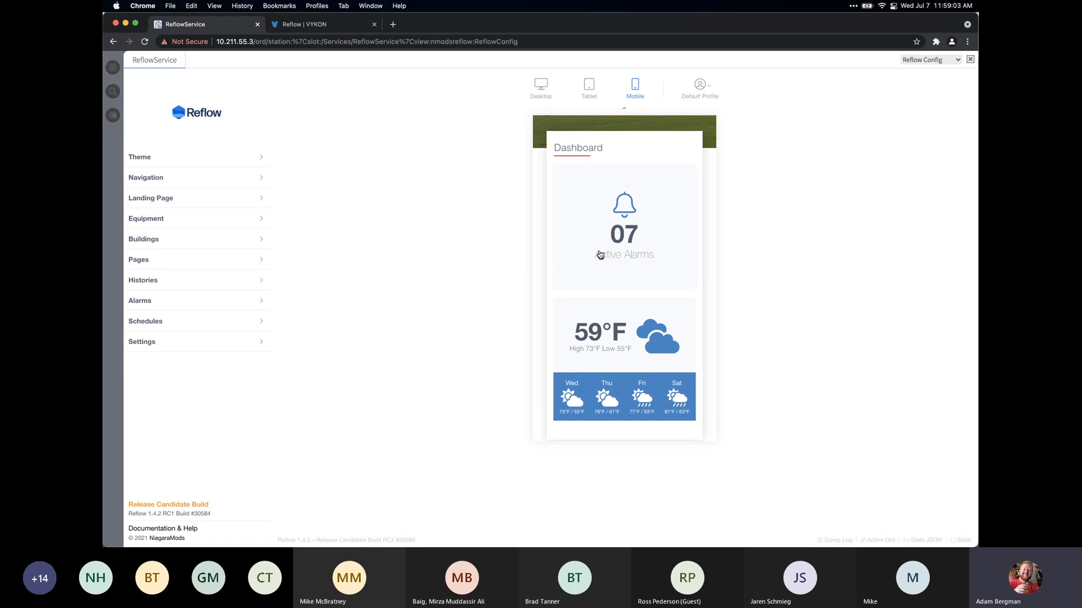
scroll(545, 218, up, 4)
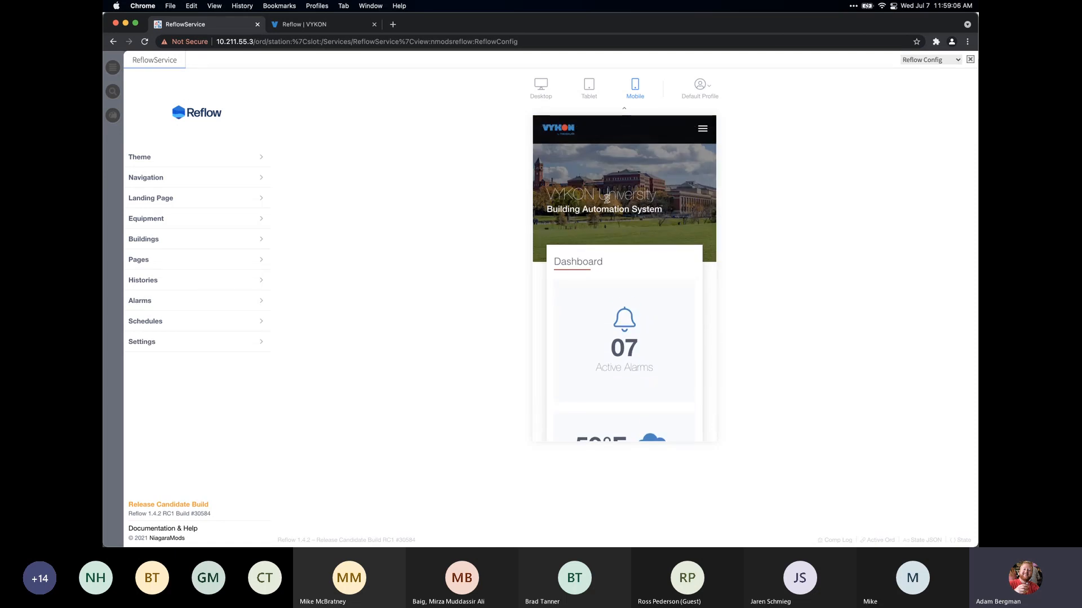
click(538, 98)
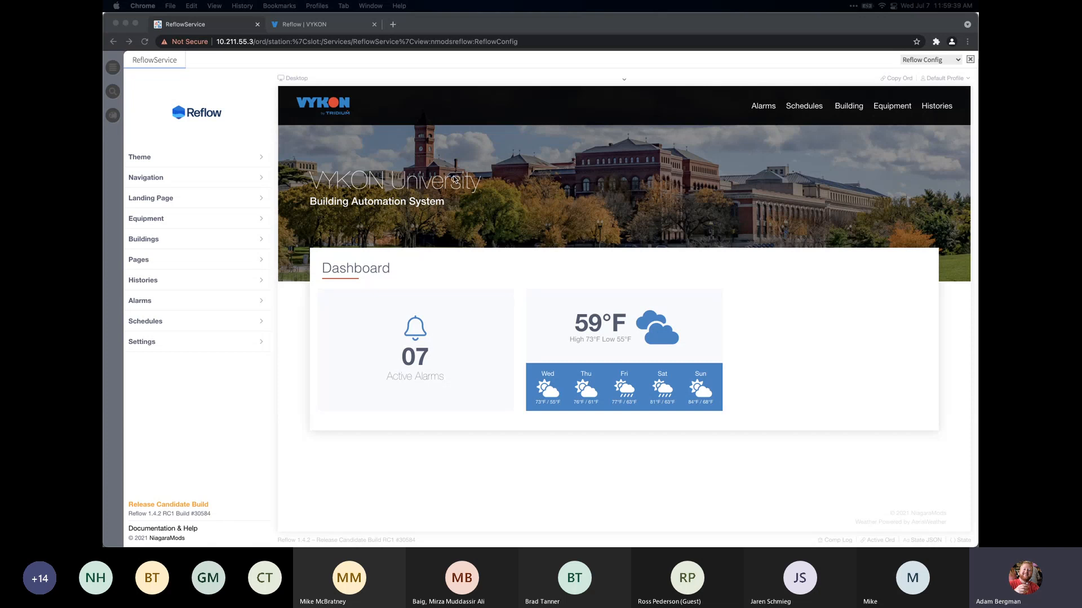
click(505, 157)
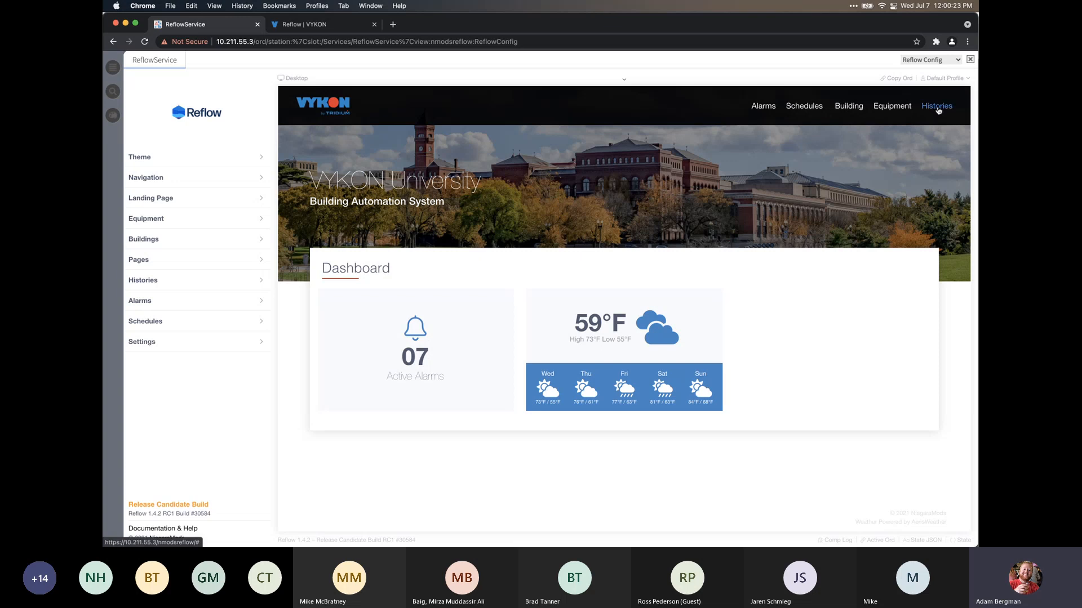
Open the Alarm Console with its Alarms settings, and view the alarm list of the NumericSineWave source
click(773, 111)
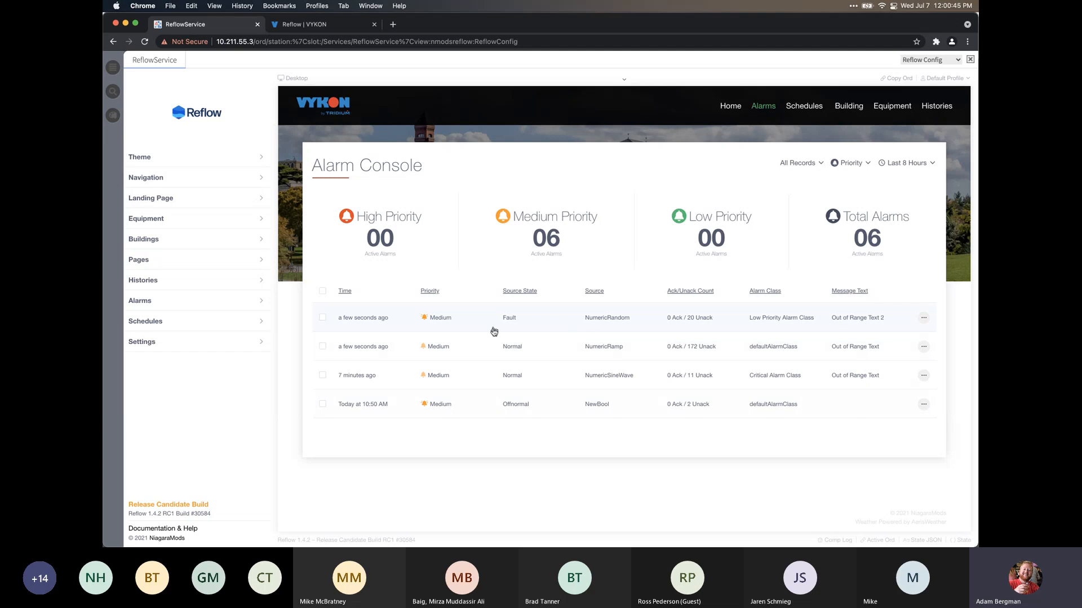
click(161, 302)
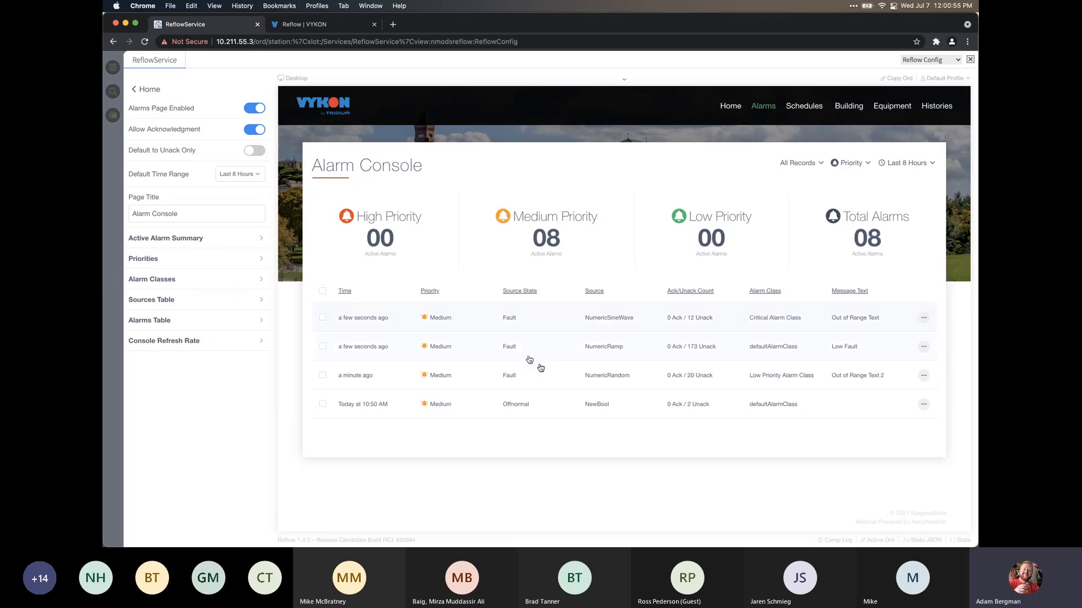
click(562, 328)
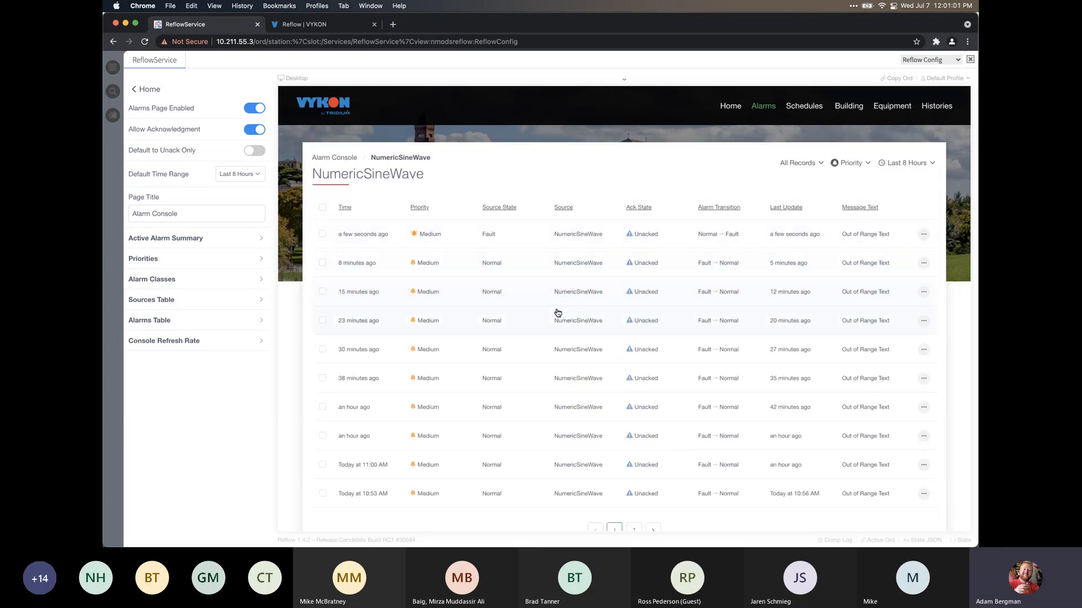
scroll(557, 316, down, 2)
scroll(536, 366, up, 2)
Open the newest NumericSineWave alarm record and examine its Summary and the full list of properties in its Table view
click(521, 244)
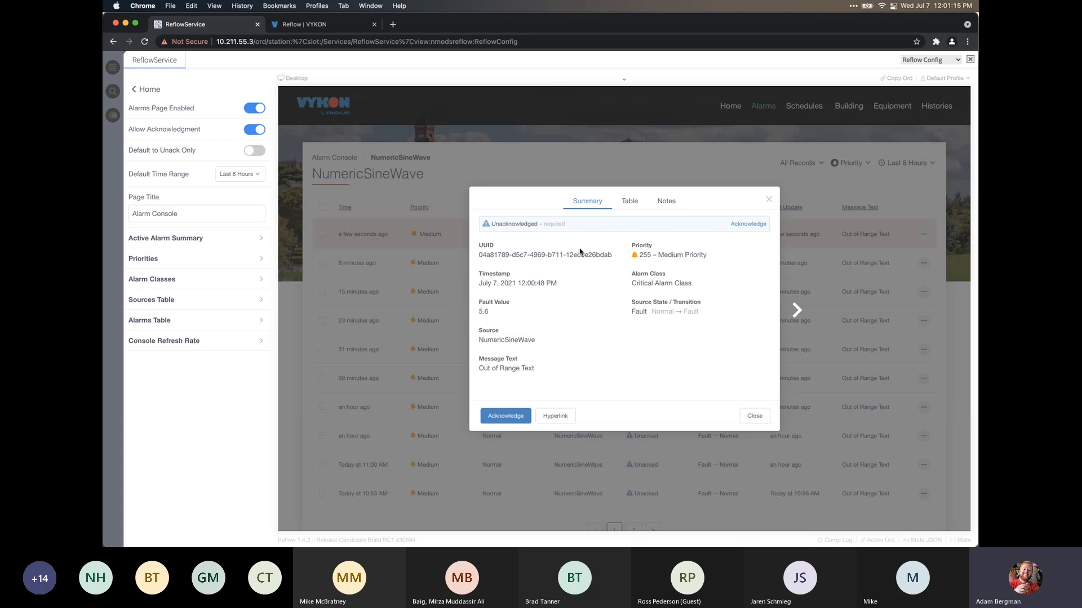
click(629, 204)
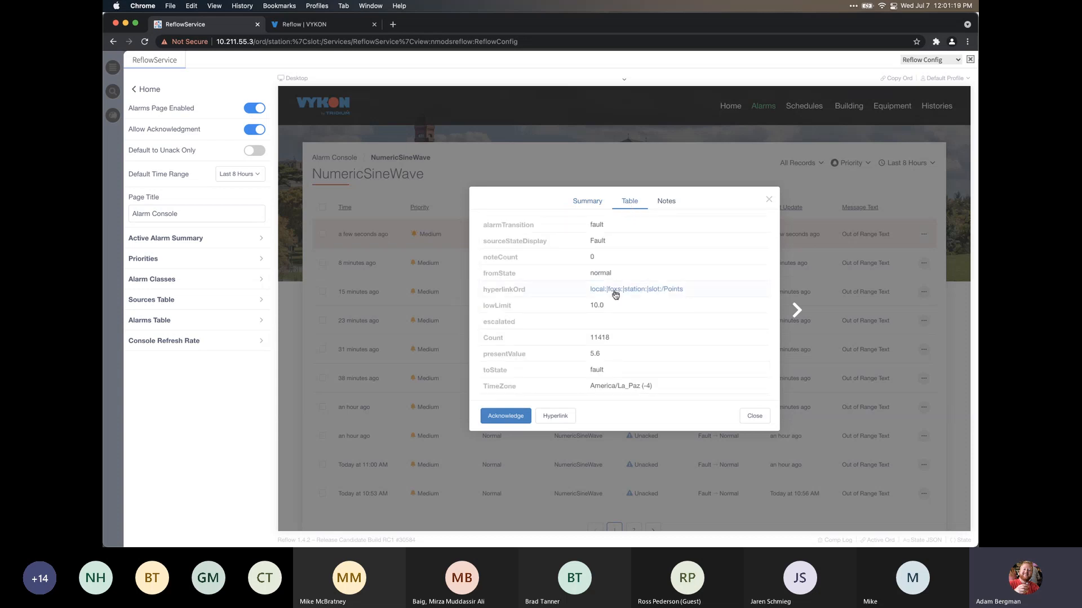
scroll(614, 354, down, 5)
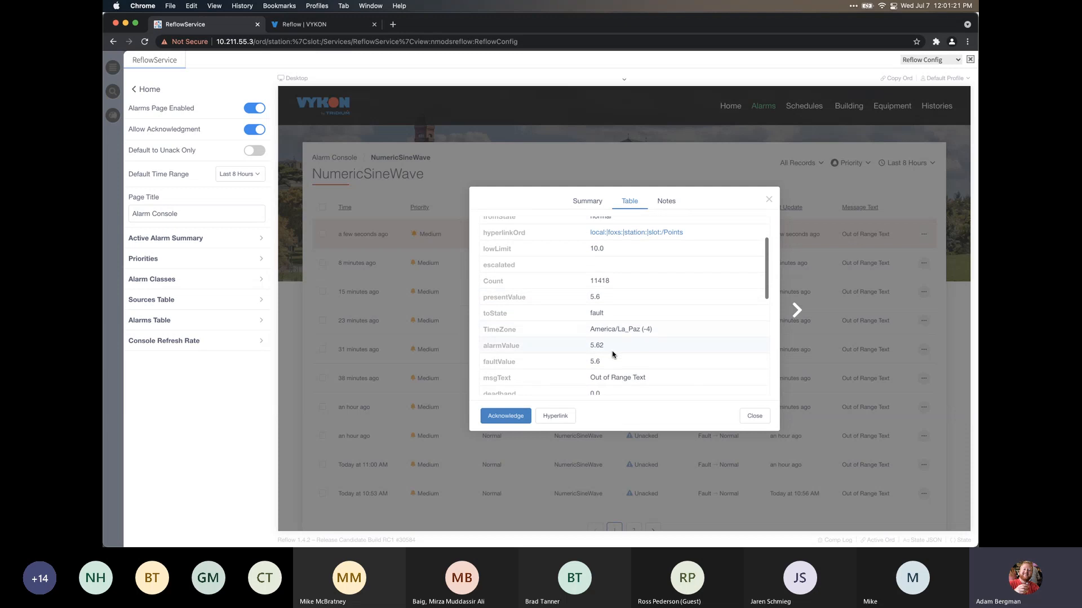
scroll(614, 354, down, 5)
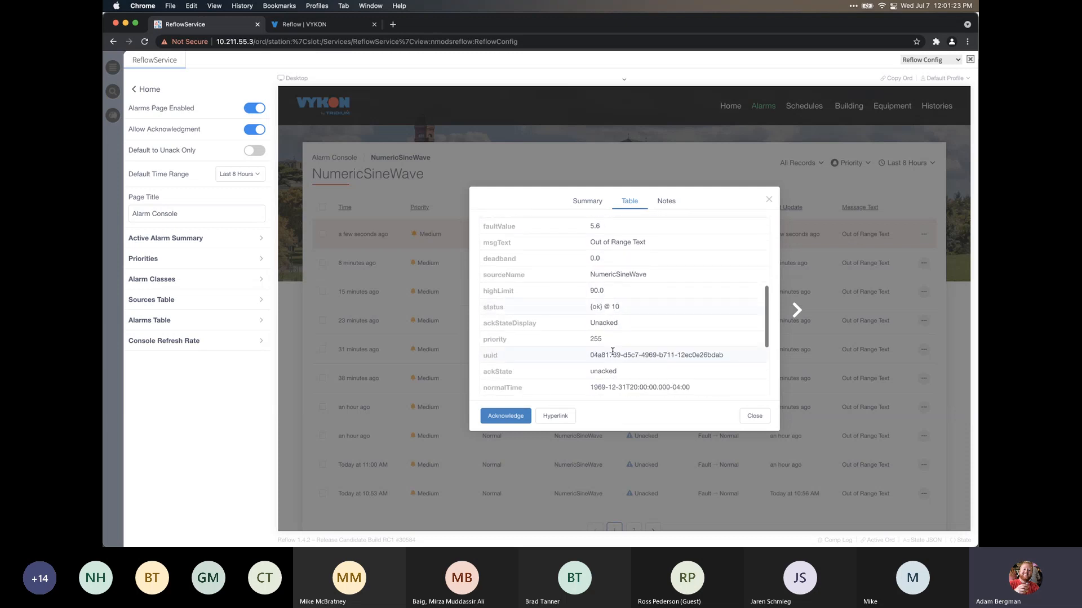
scroll(613, 351, down, 4)
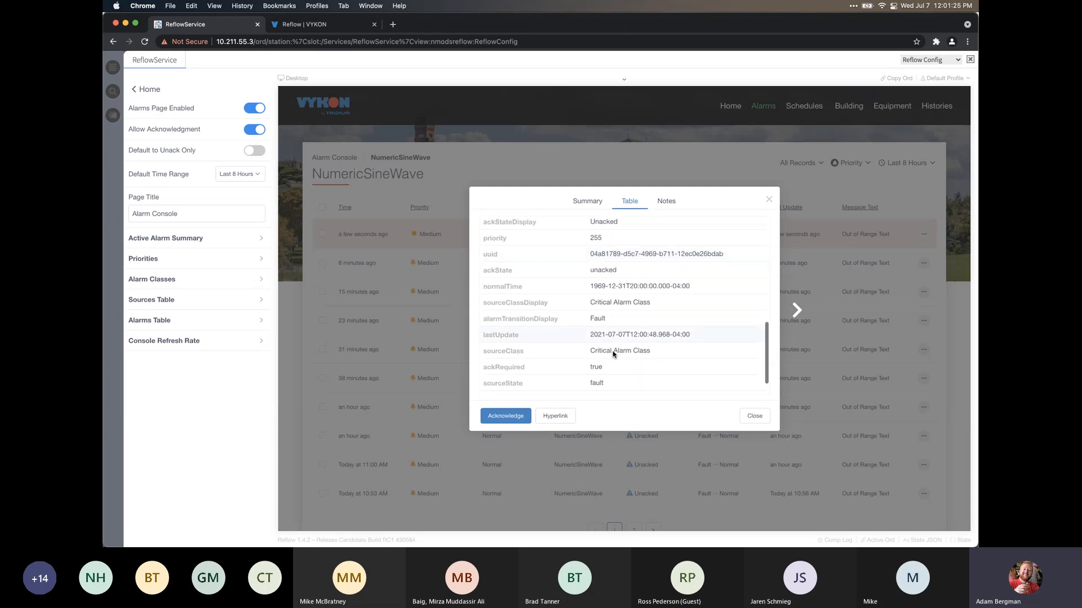
scroll(614, 354, up, 10)
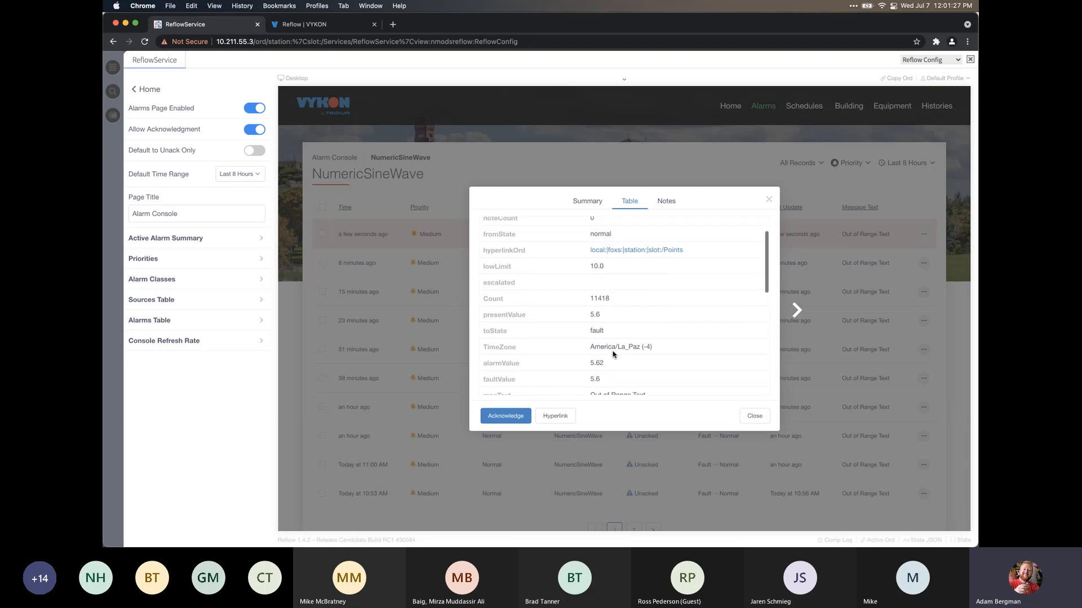
Add the note "Notes!" to the newest NumericSineWave alarm record
click(667, 206)
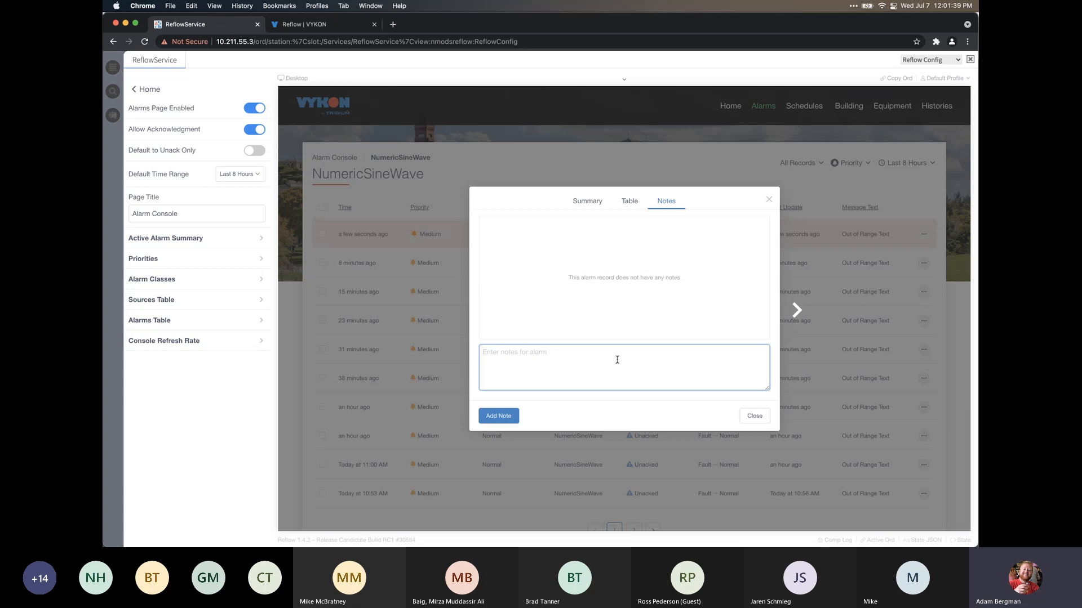
text(Notes!)
click(498, 415)
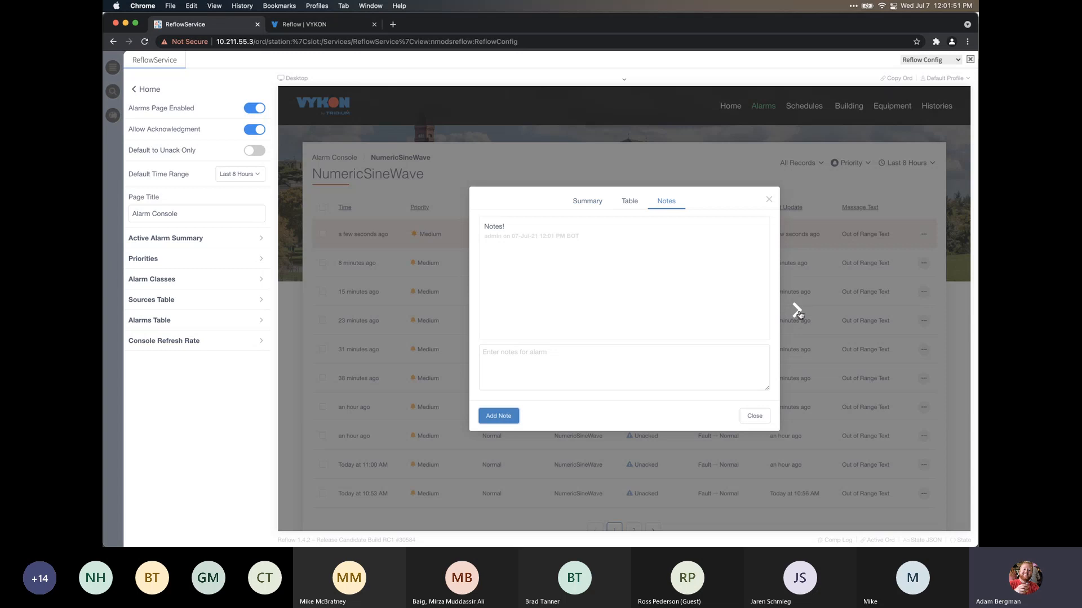
Page through the neighbouring NumericSineWave alarm records in the Summary view and return to the newest record
click(589, 202)
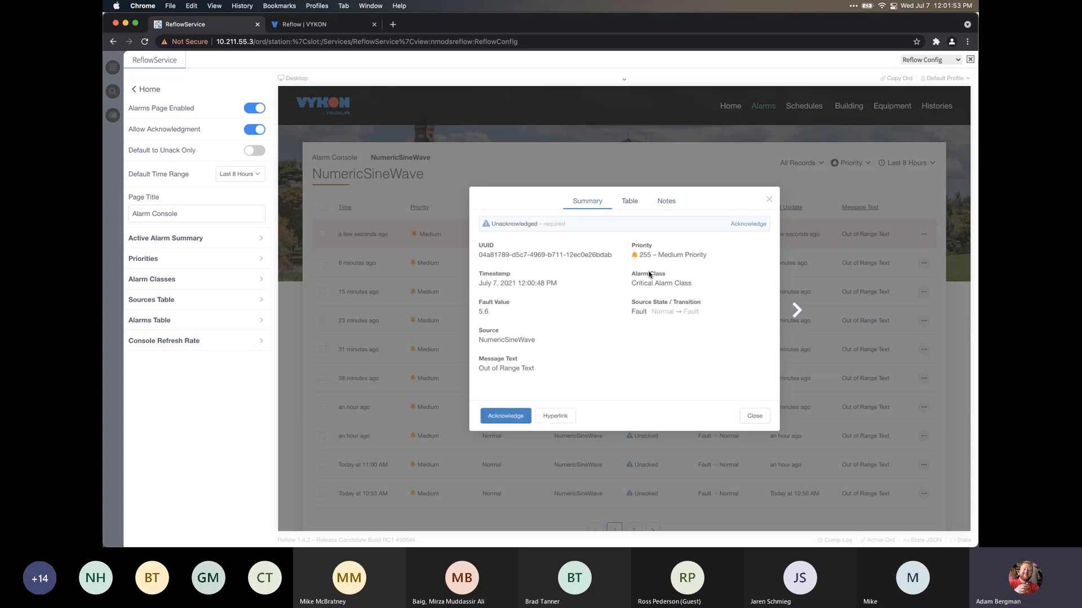
click(796, 310)
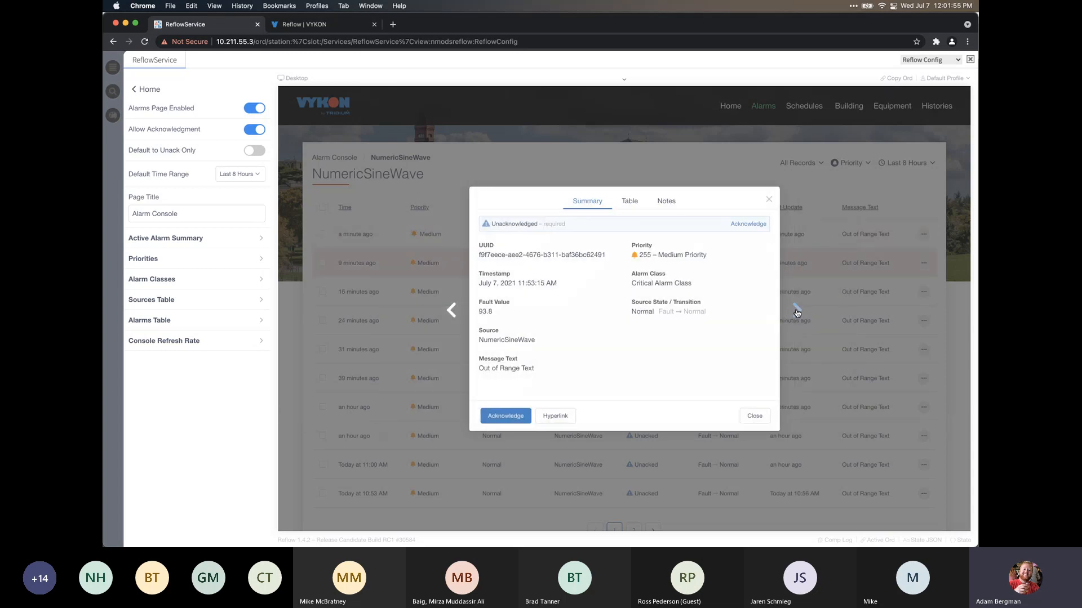
click(796, 311)
click(451, 310)
click(450, 309)
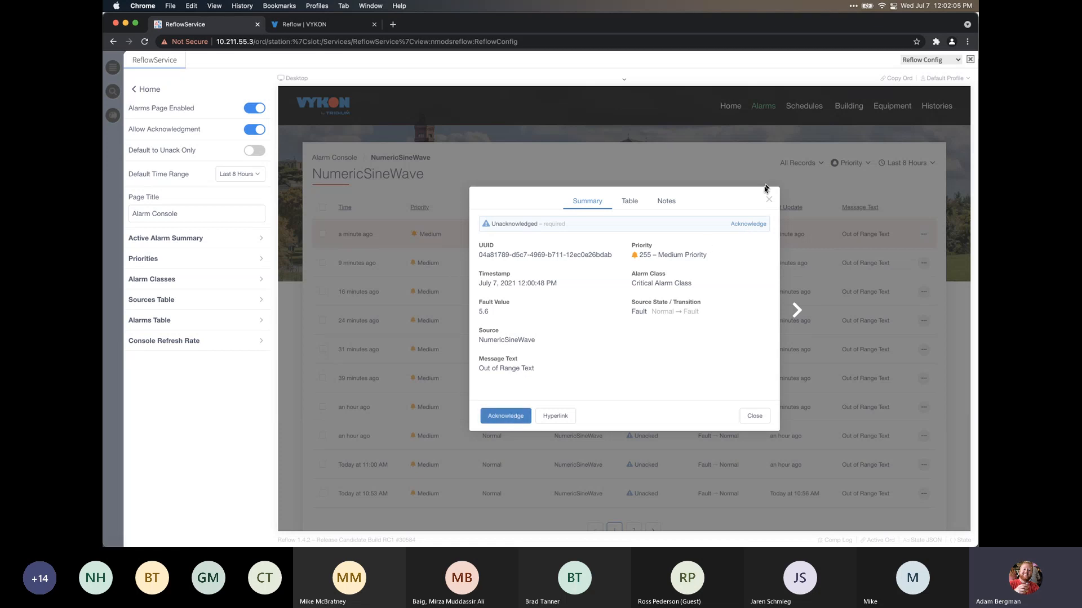
Acknowledge the newest NumericSineWave alarm and close its details
click(747, 226)
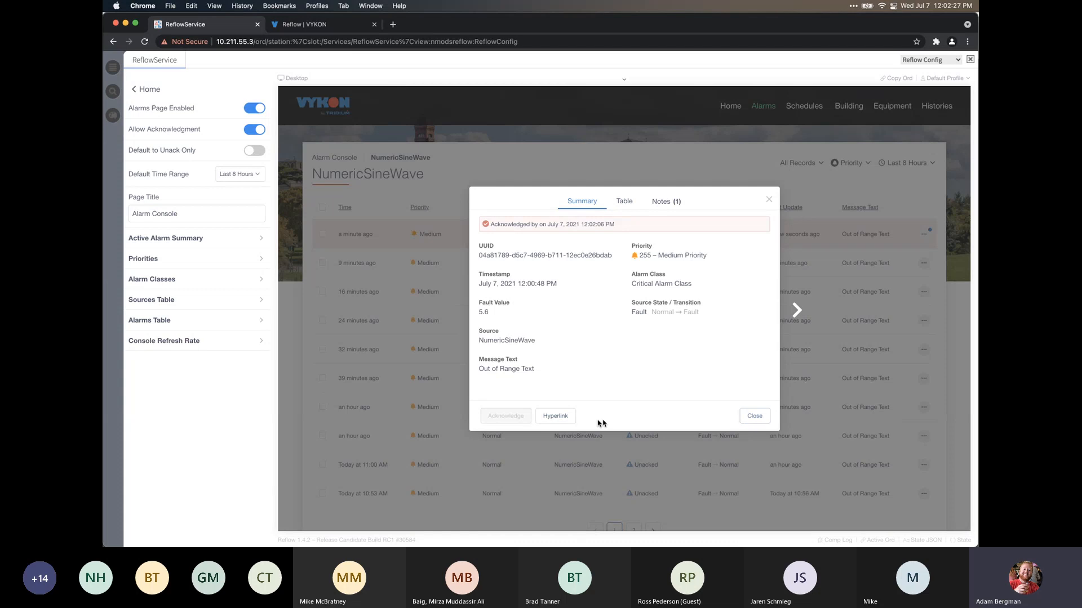
click(769, 202)
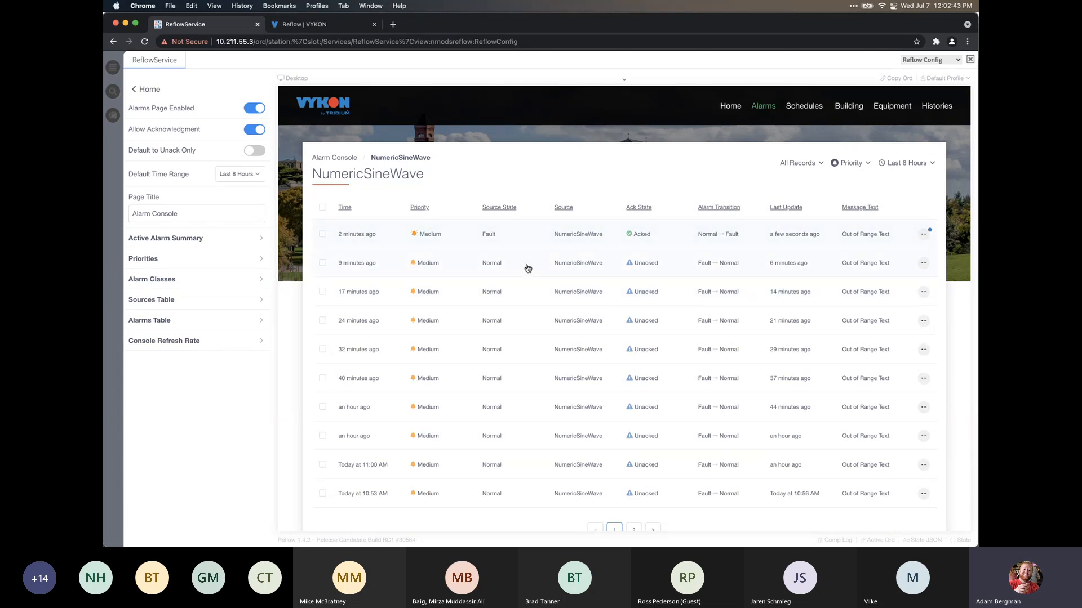
Select the two newest alarm records in the NumericSineWave list, and clear both selections
click(323, 234)
click(323, 263)
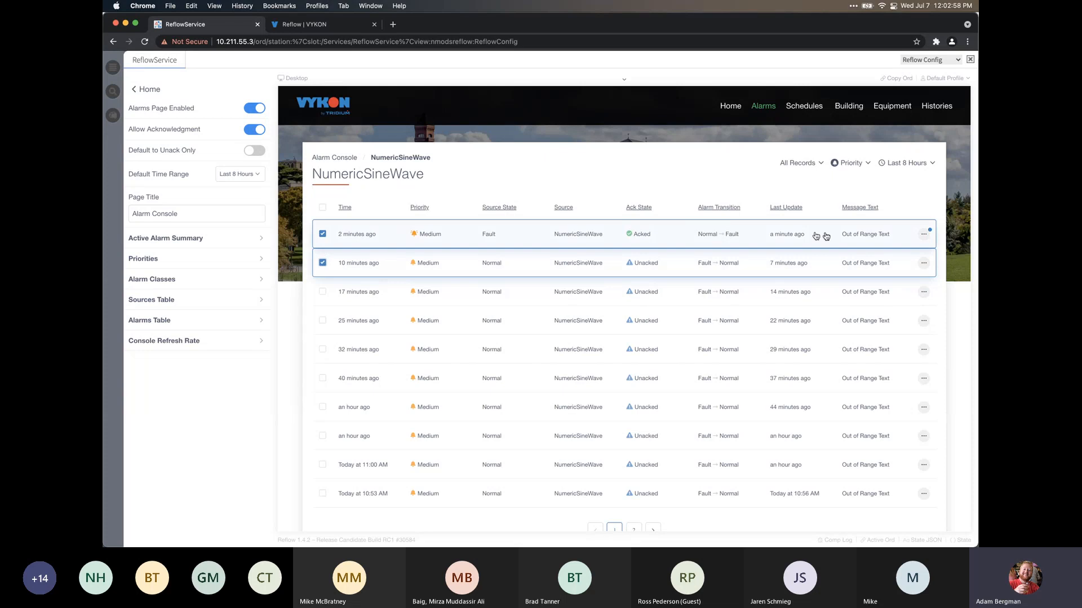
click(324, 233)
click(322, 263)
View the actions offered for the newest alarm record, and return to the Alarm Console overview
click(924, 236)
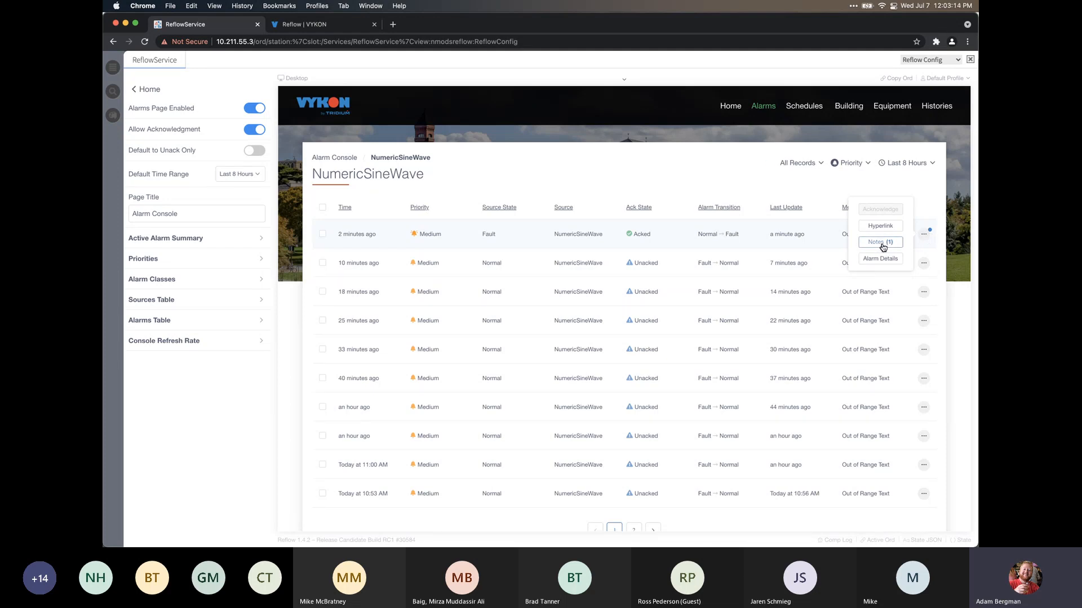
click(926, 236)
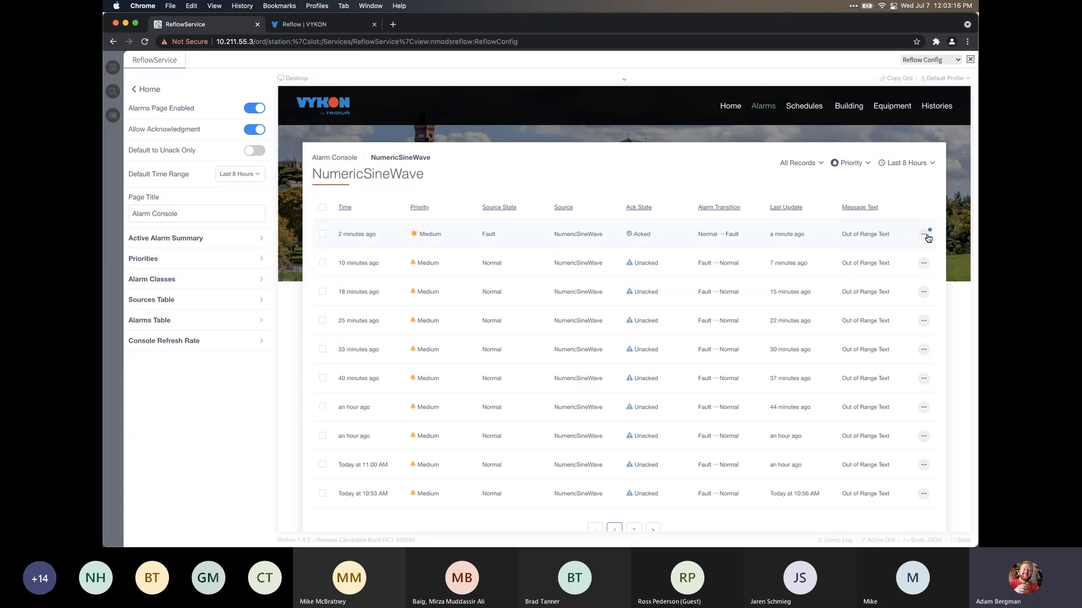
click(334, 158)
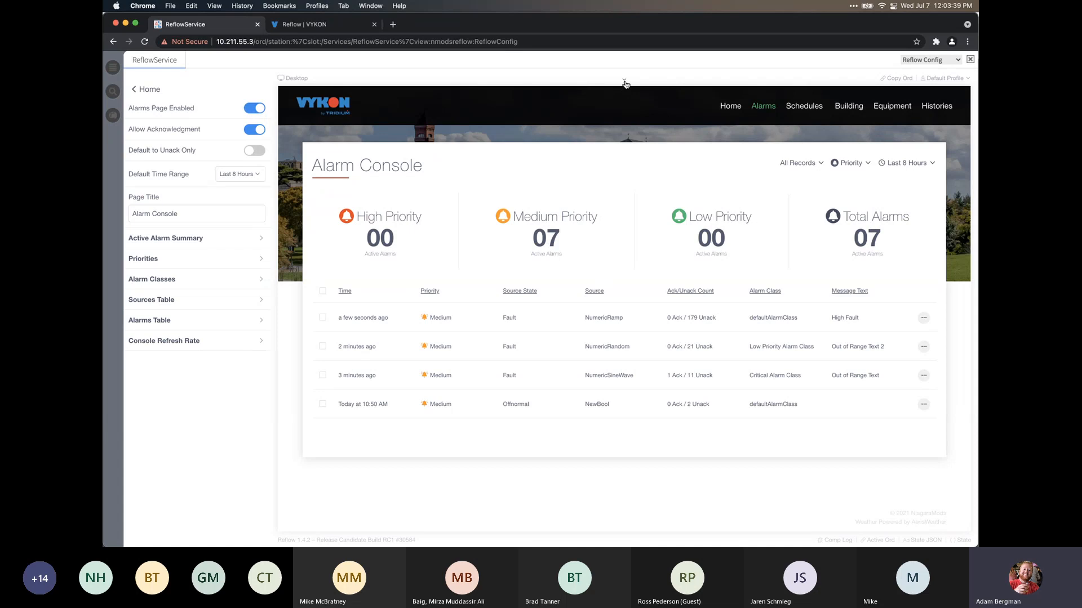
Preview the Alarm Console in the Mobile layout and review its priority counts and alarm source cards down to NewBool
click(624, 82)
click(634, 90)
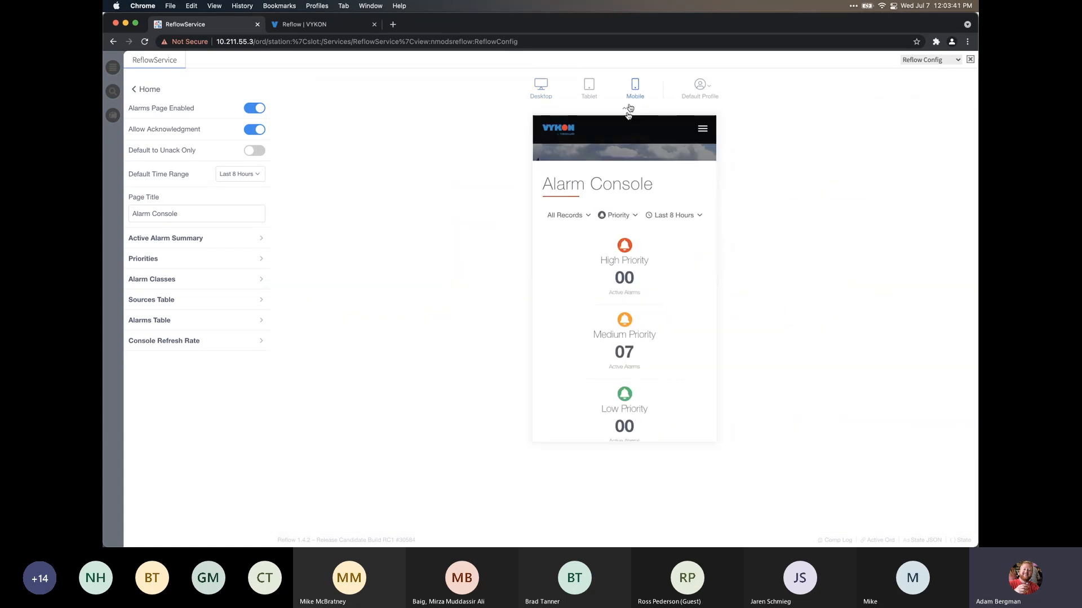
scroll(601, 265, down, 2)
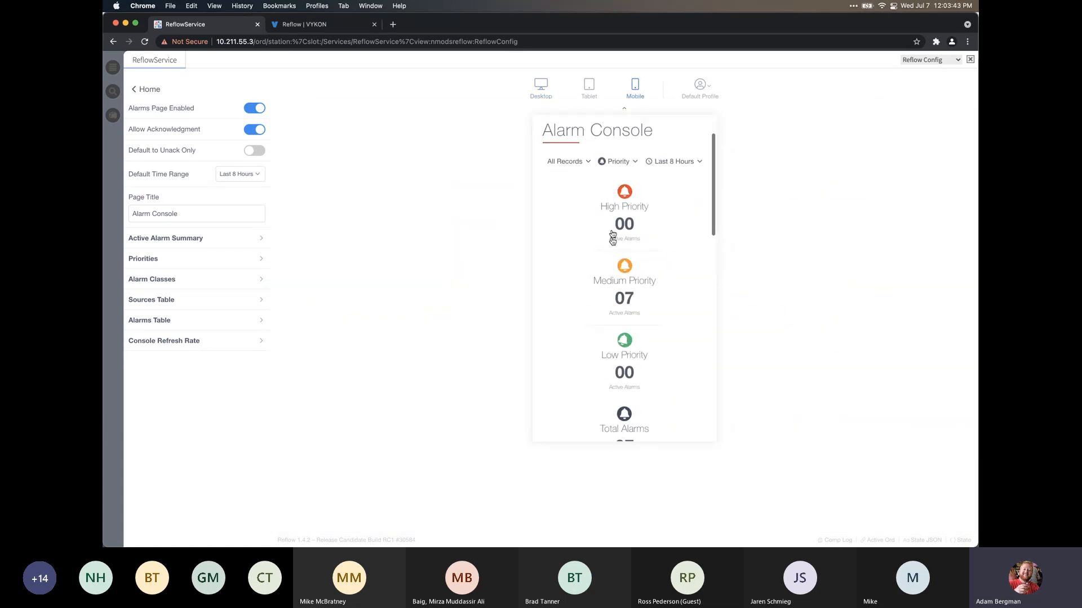
scroll(613, 237, down, 6)
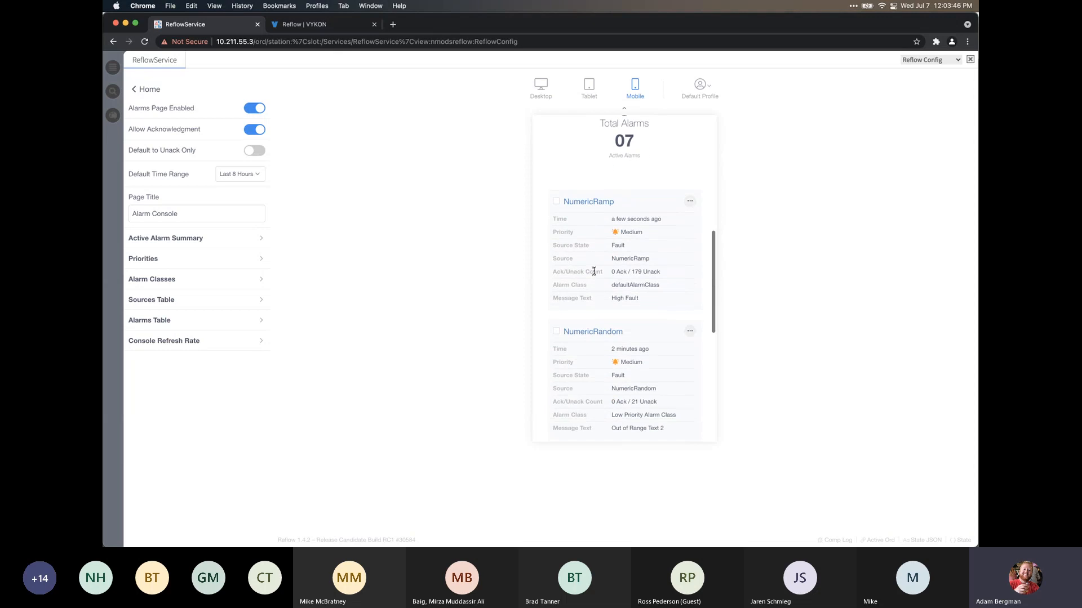
scroll(594, 272, down, 2)
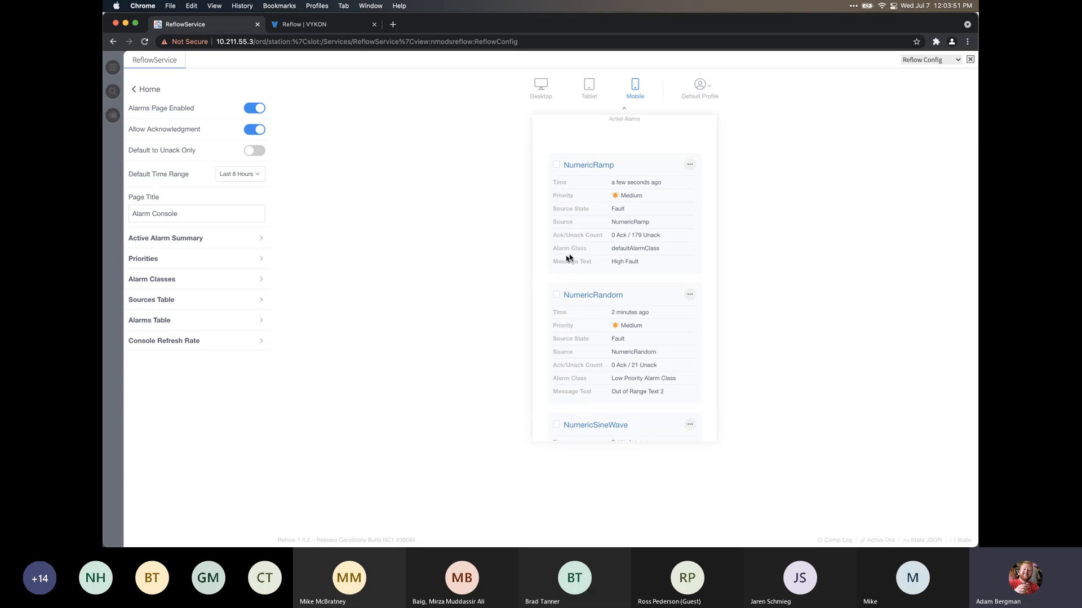
scroll(635, 236, down, 5)
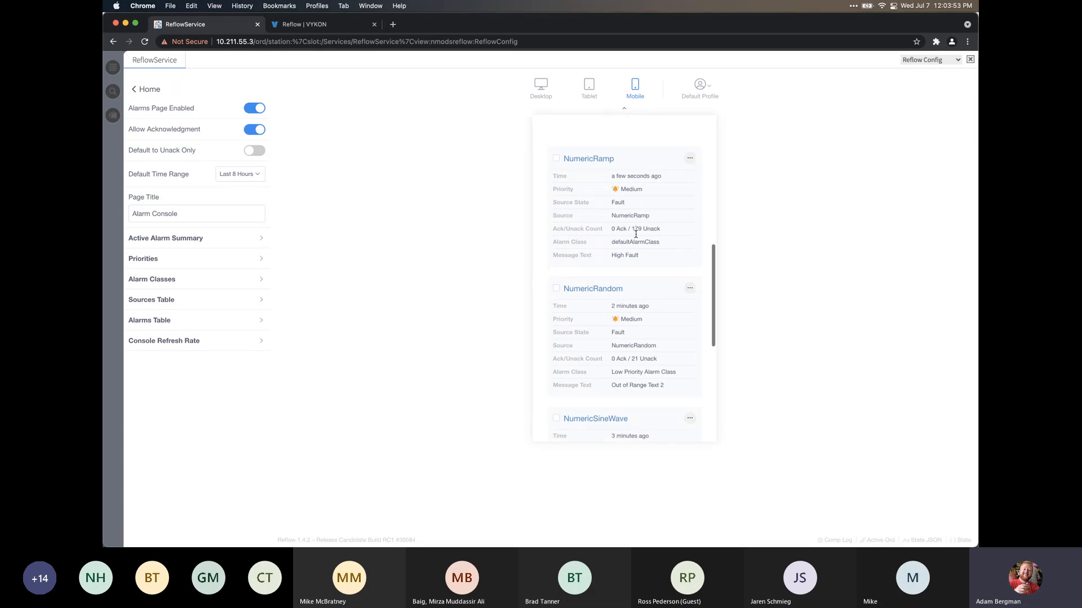
scroll(636, 236, down, 2)
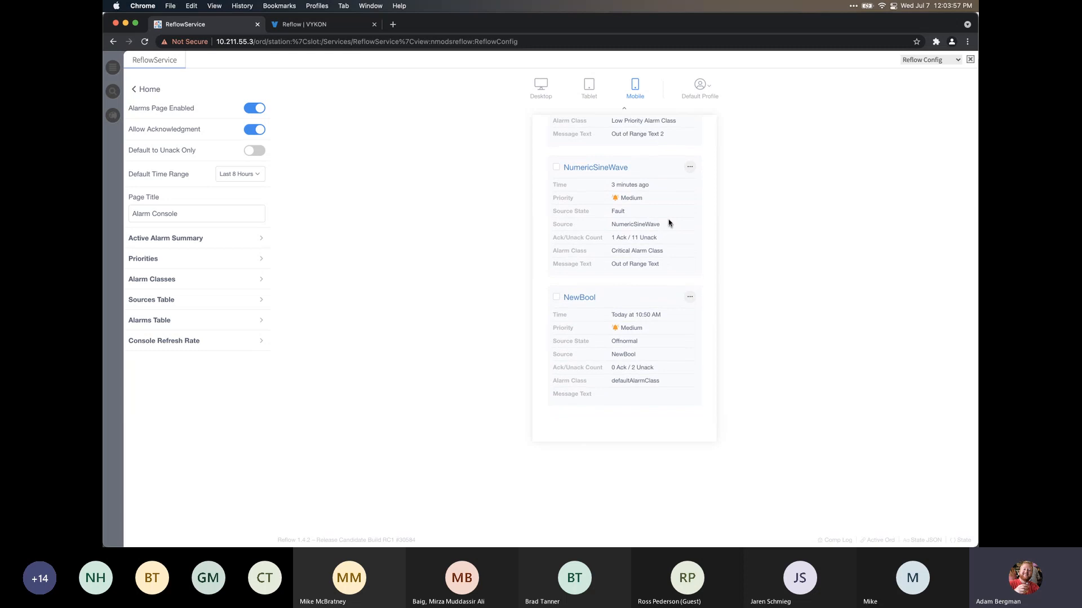
Review the Mobile layout's alarm source cards again from NumericRamp down to NewBool, along with the Total Alarms summary above them
scroll(663, 221, up, 8)
scroll(663, 219, down, 5)
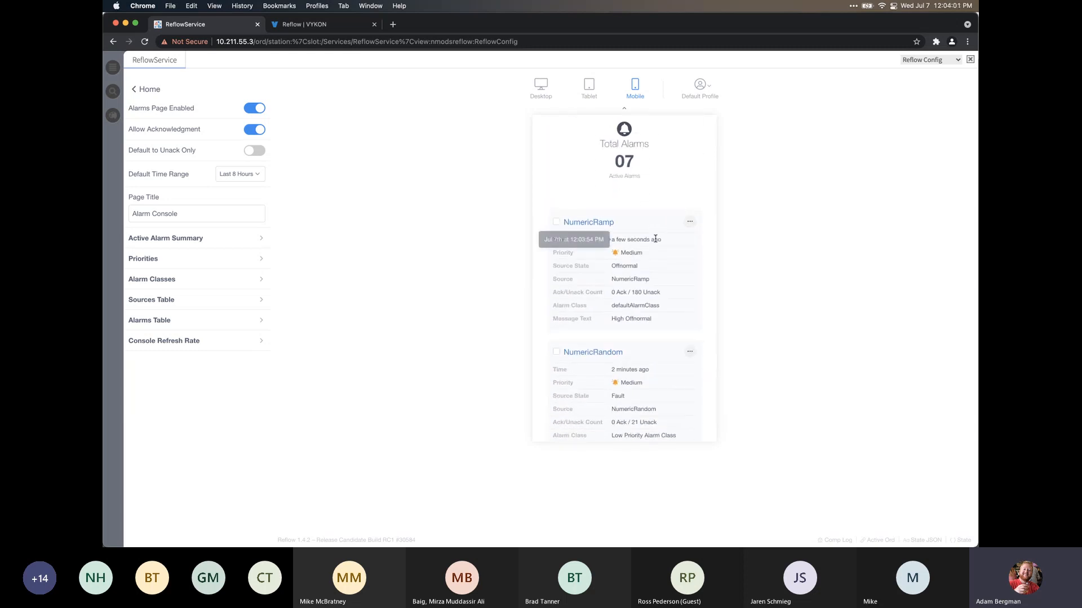
scroll(665, 264, down, 1)
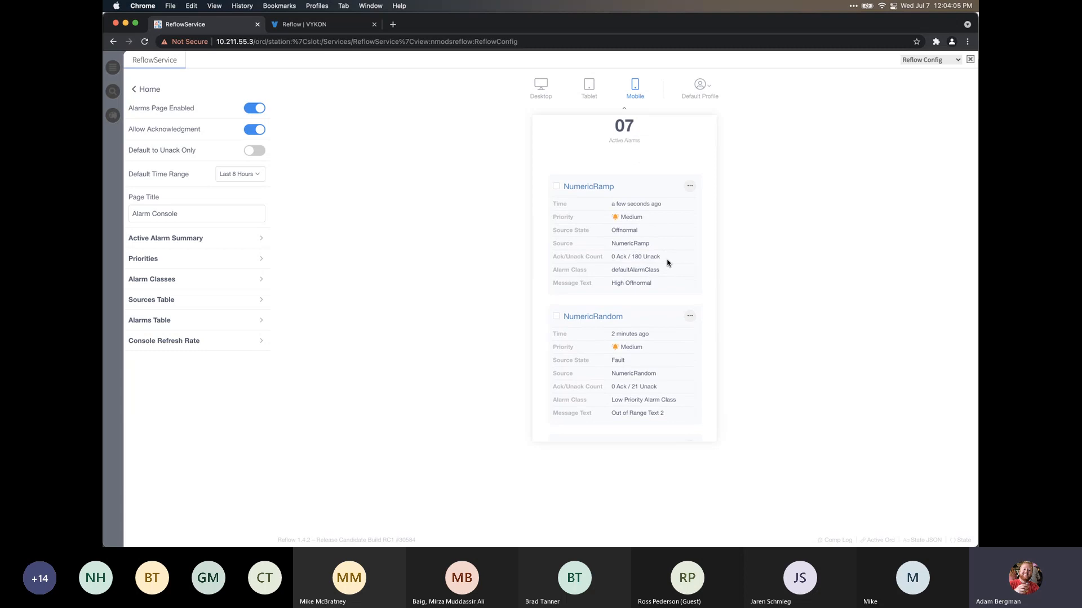
scroll(666, 262, down, 1)
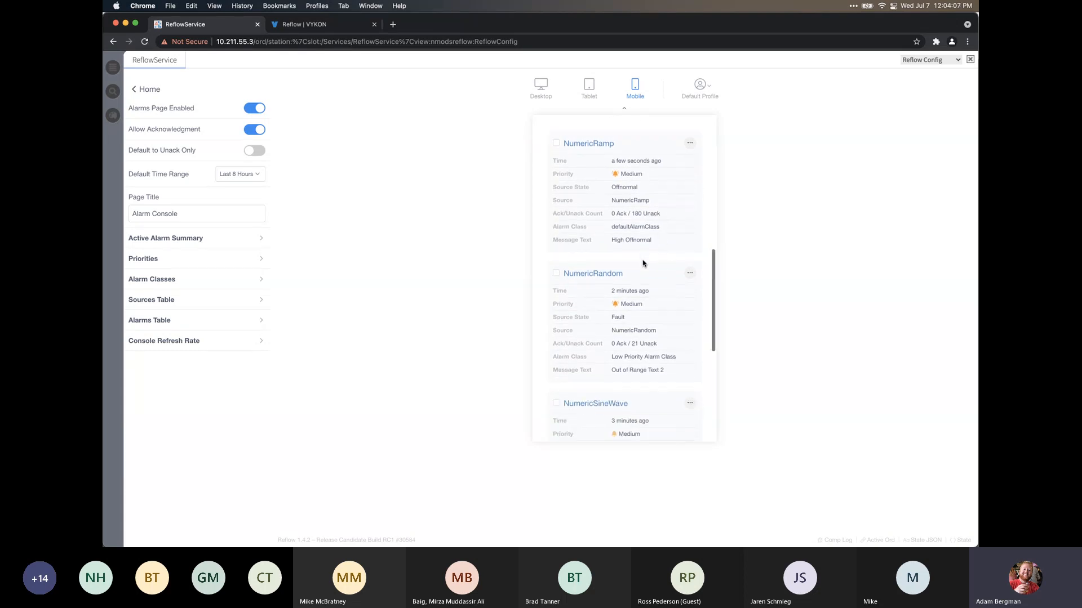
scroll(643, 264, down, 6)
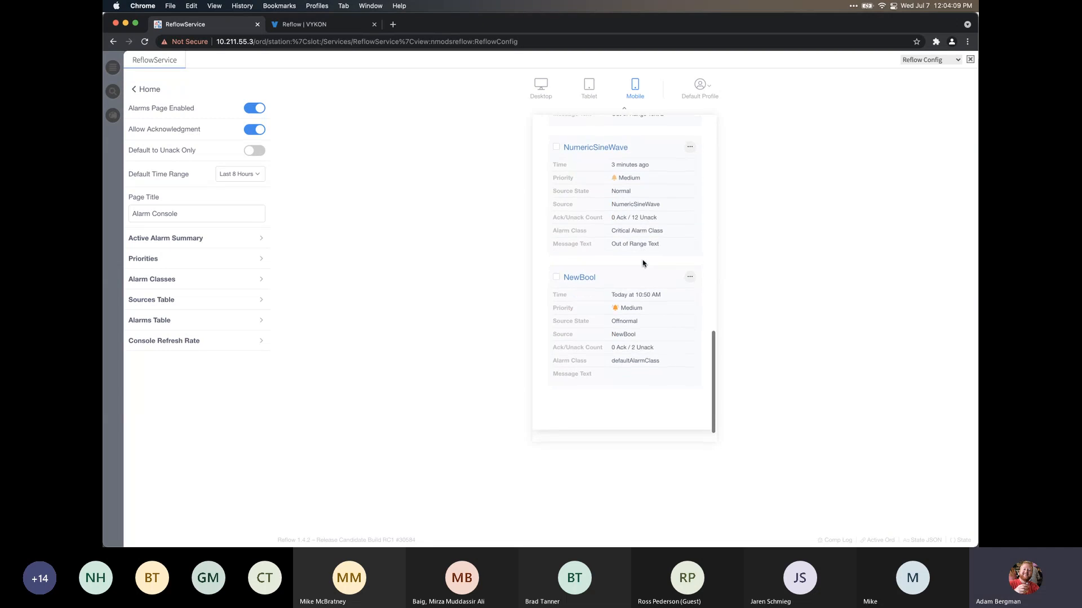
scroll(643, 263, up, 9)
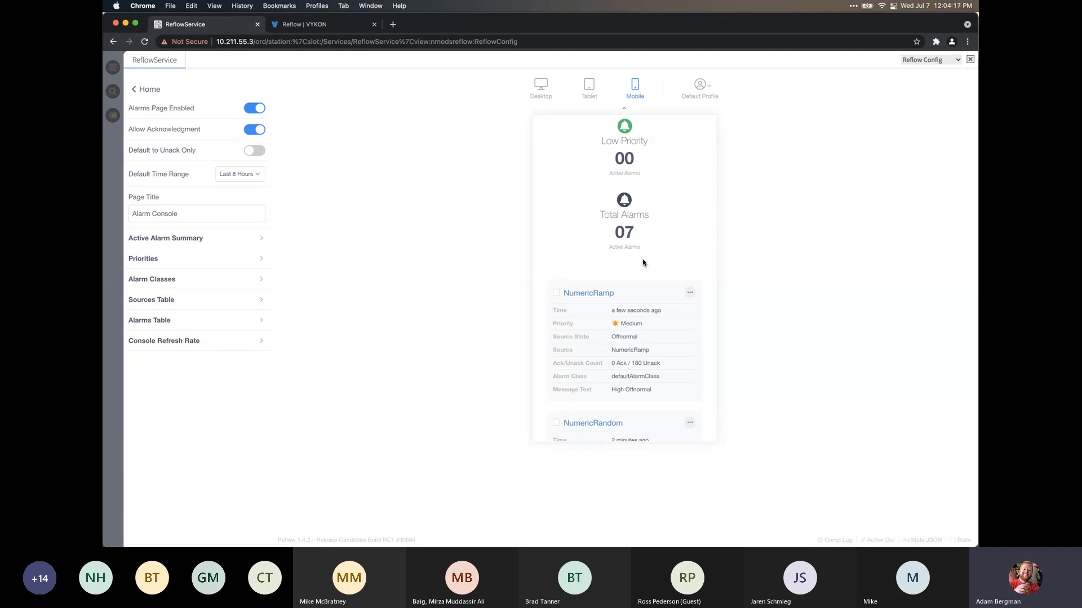
scroll(644, 265, down, 2)
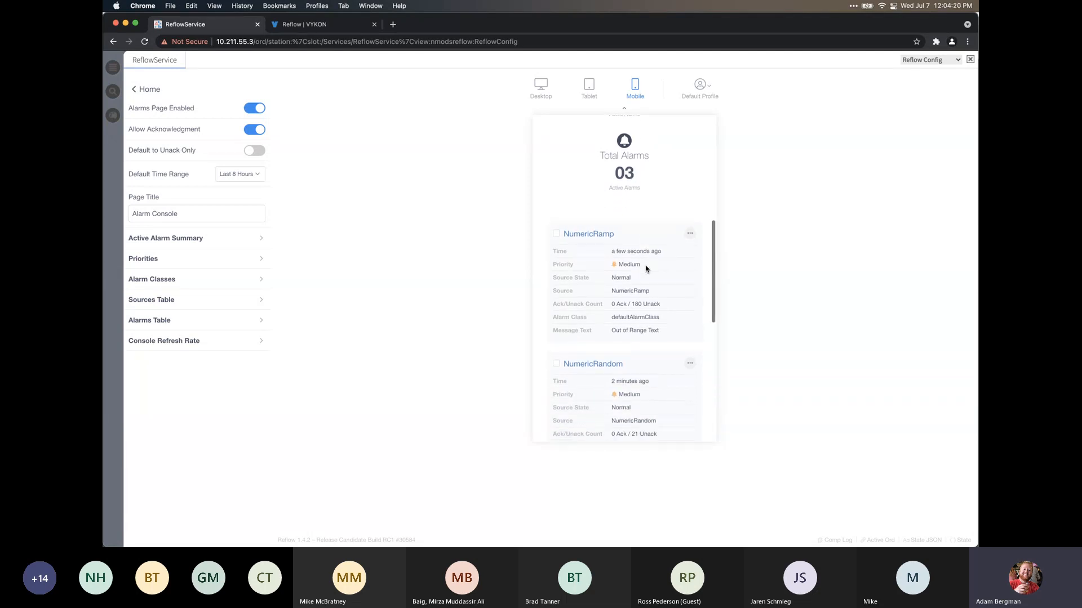
scroll(647, 268, down, 2)
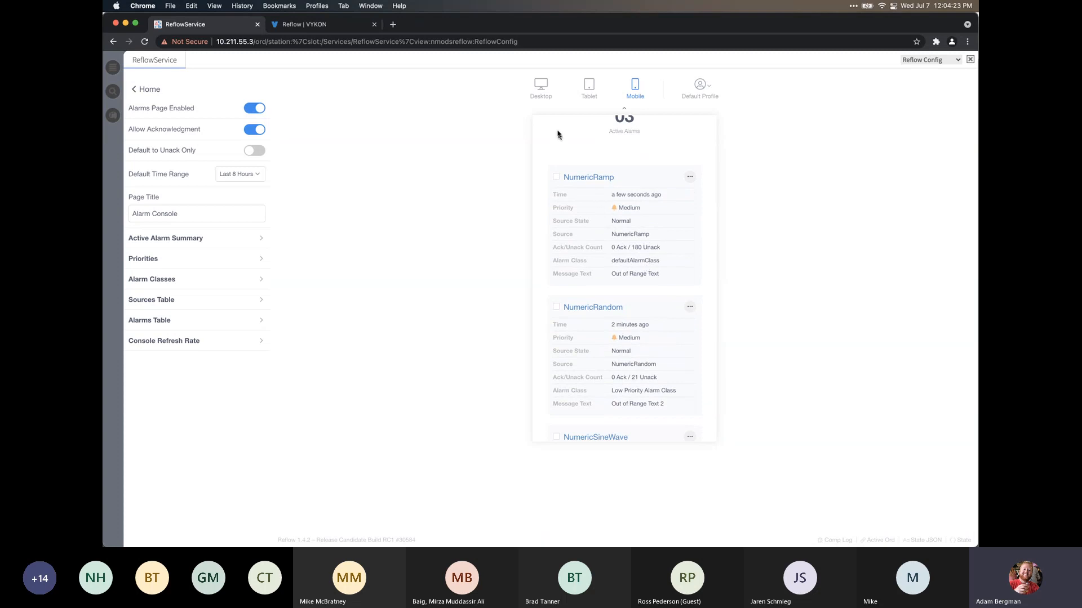
Switch the Alarm Console preview to the Desktop layout and collapse the device selector
click(545, 99)
click(545, 99)
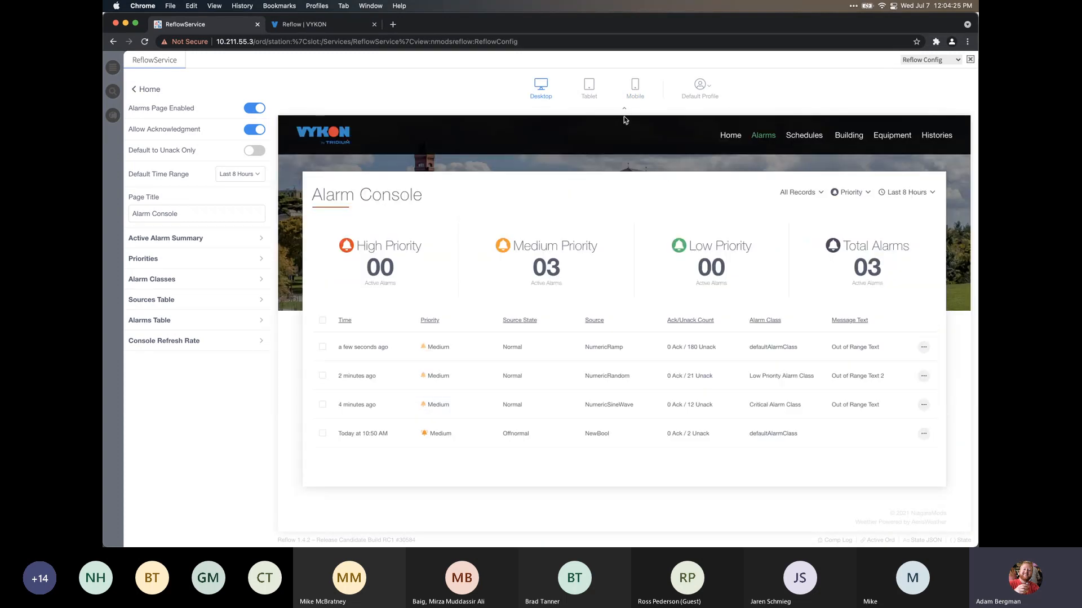
click(623, 110)
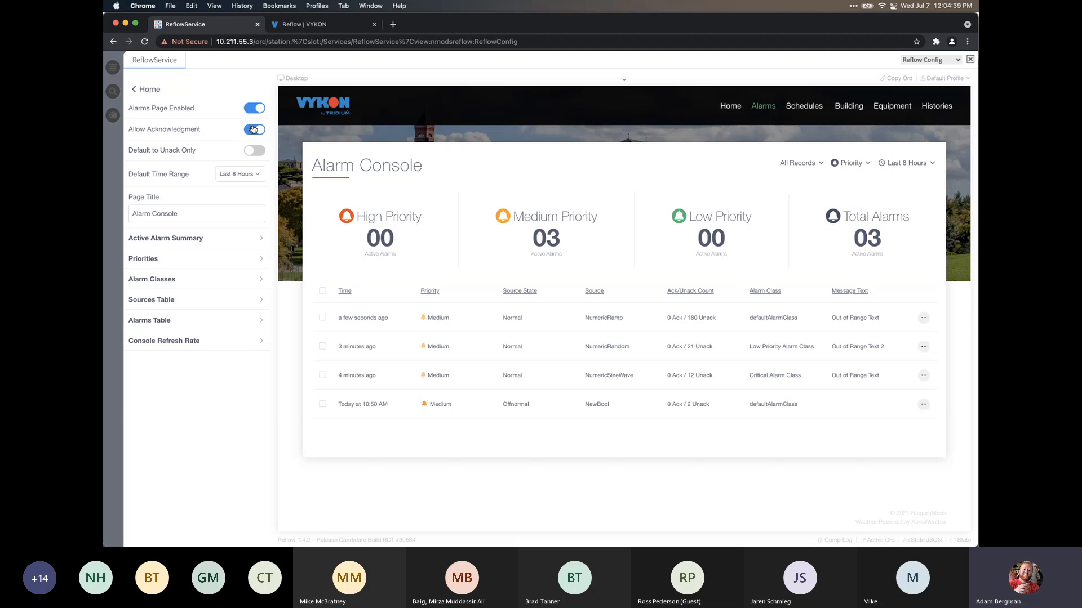
Disable the Alarms page to check its effect on the site navigation, and enable it again
click(257, 109)
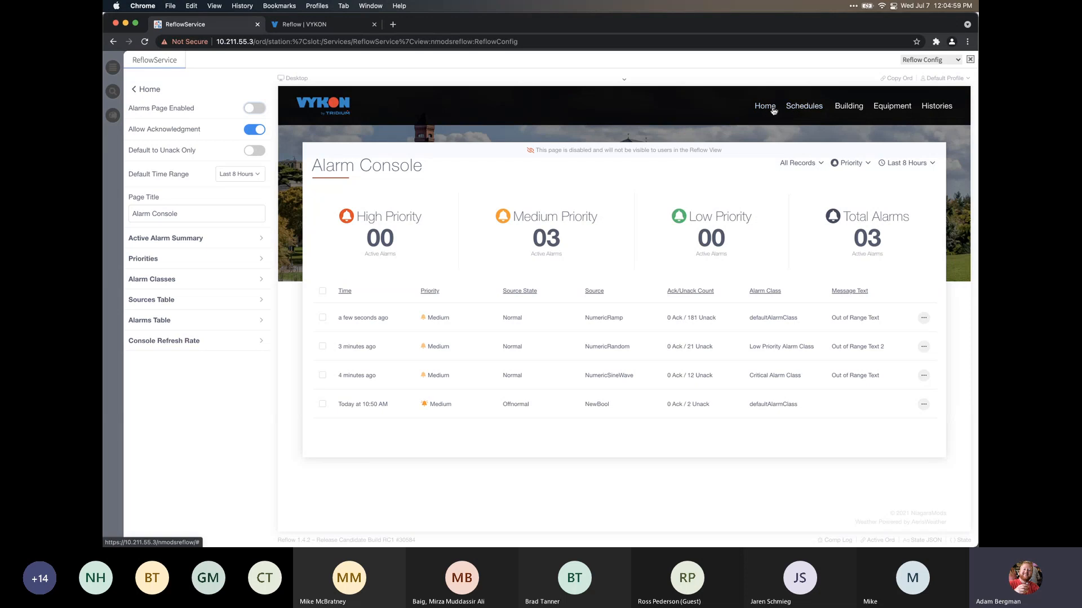
click(258, 110)
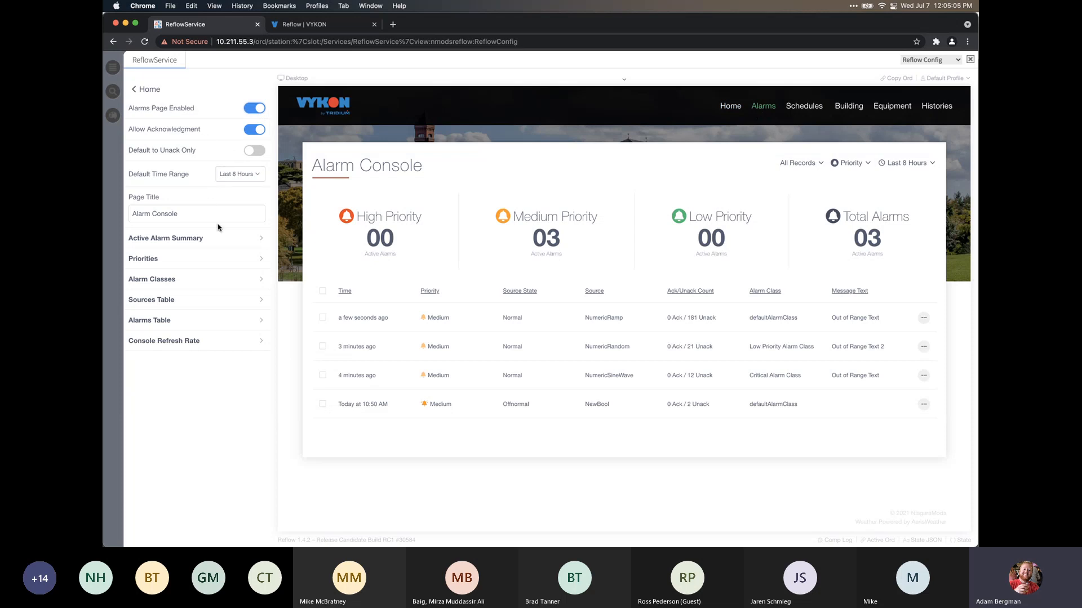
Try the page title "Global Alarm Console", and restore it to "Alarm Console"
click(173, 215)
triple_click(173, 214)
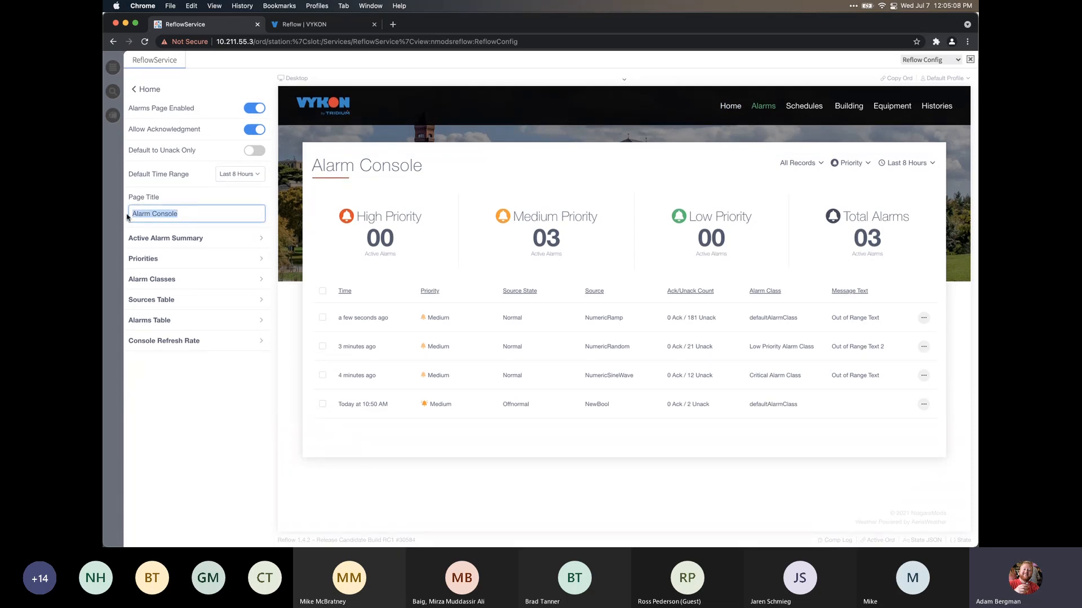
click(213, 393)
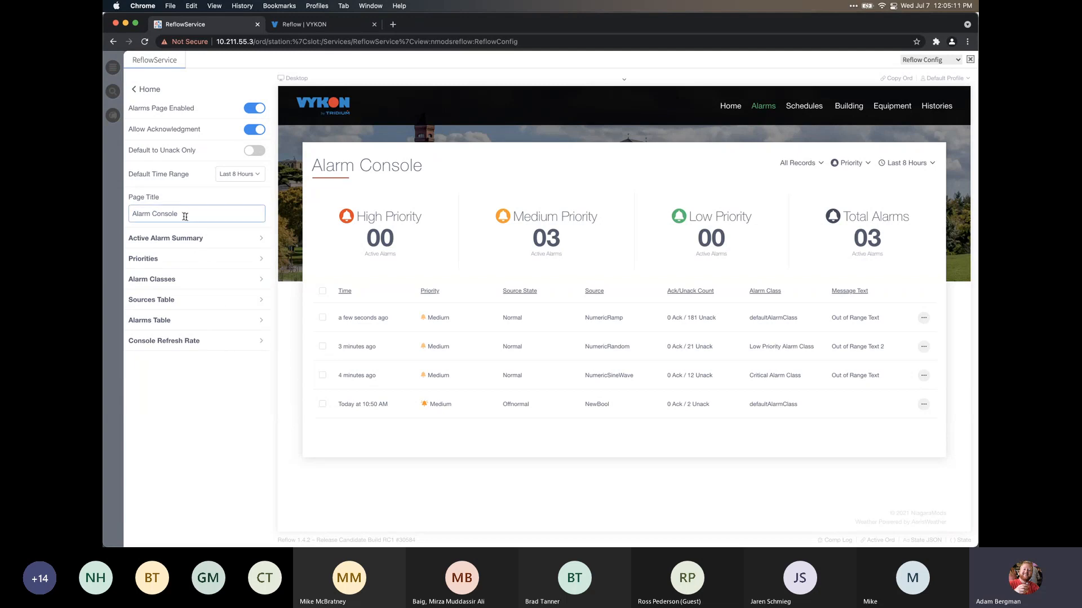
double_click(137, 214)
key(Left)
text(Global)
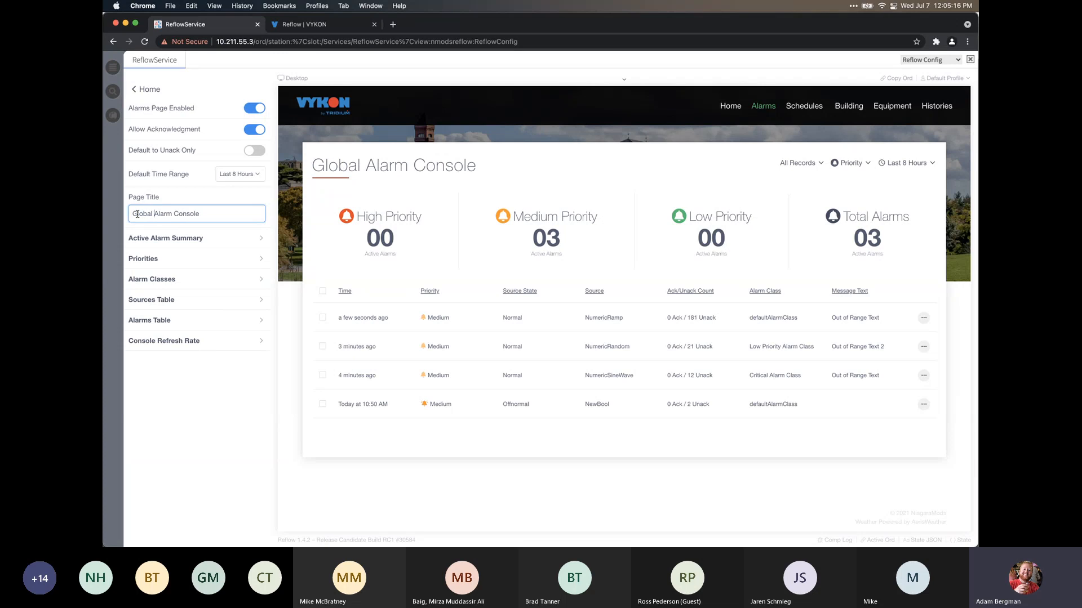
double_click(137, 214)
key(BackSpace)
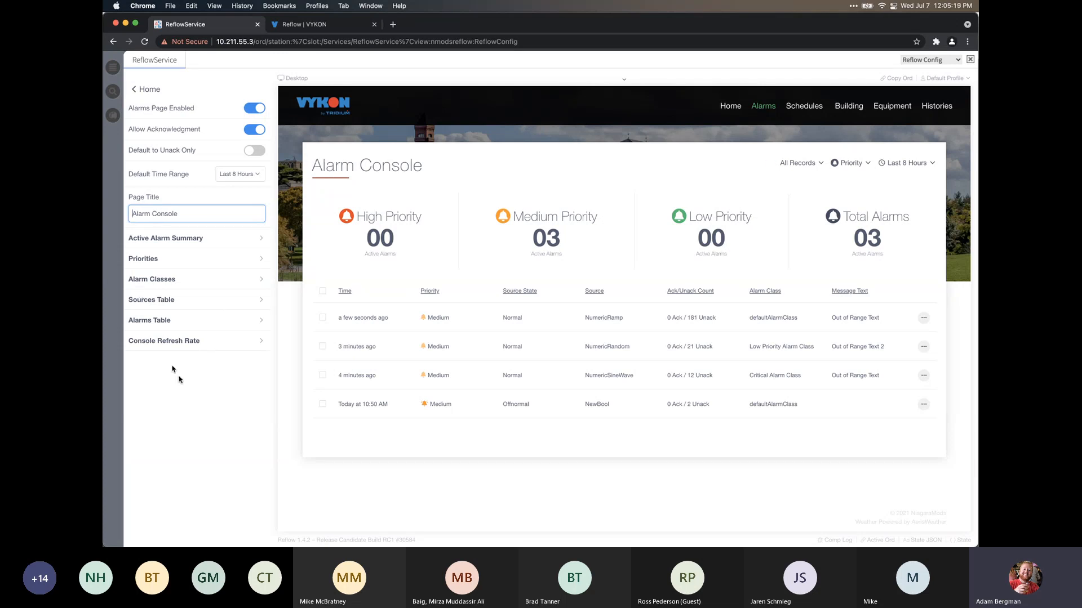
click(206, 407)
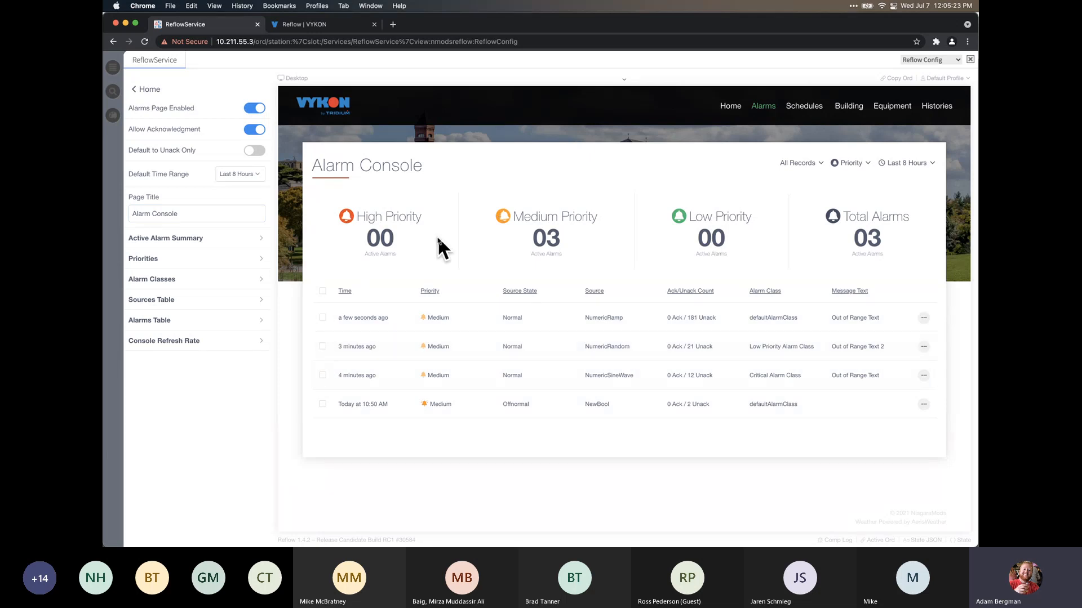
Hide the High Priority count in the Active Alarm Summary settings, show it again, and return to the Alarms settings
click(194, 243)
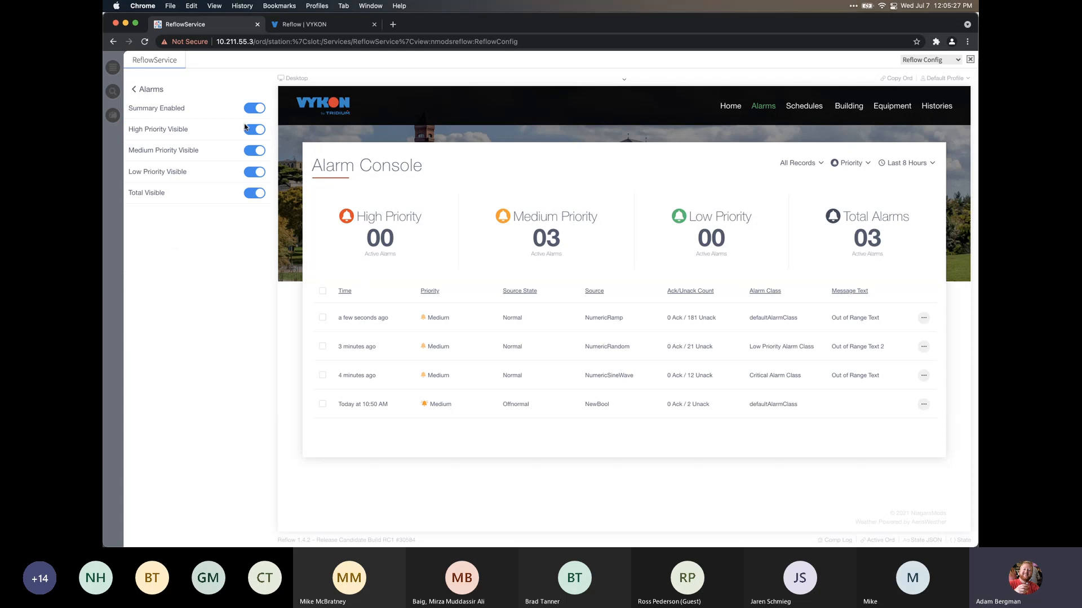
click(253, 131)
click(252, 131)
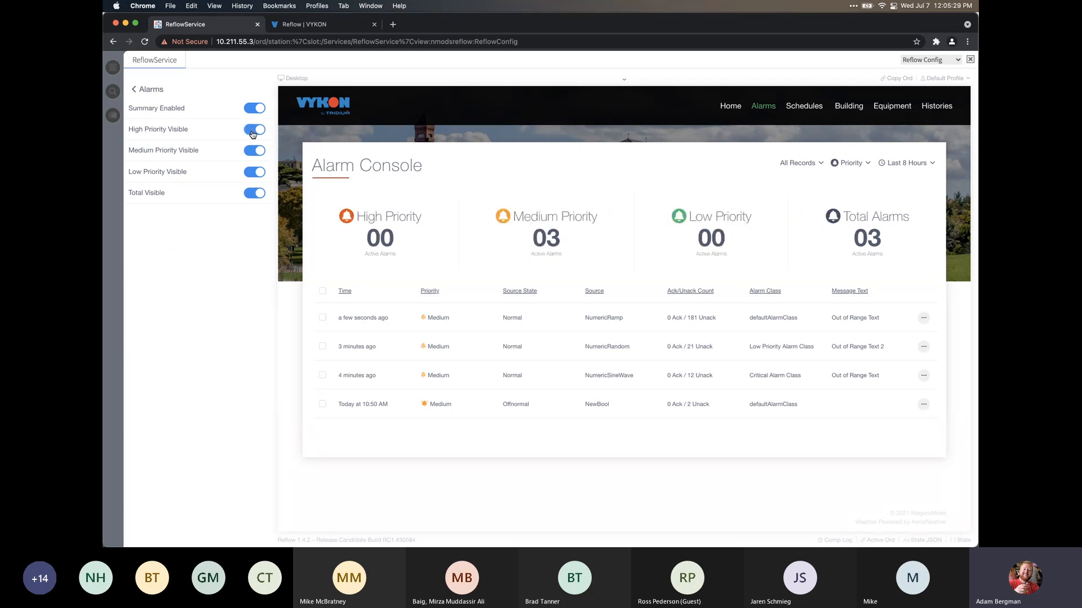
click(151, 90)
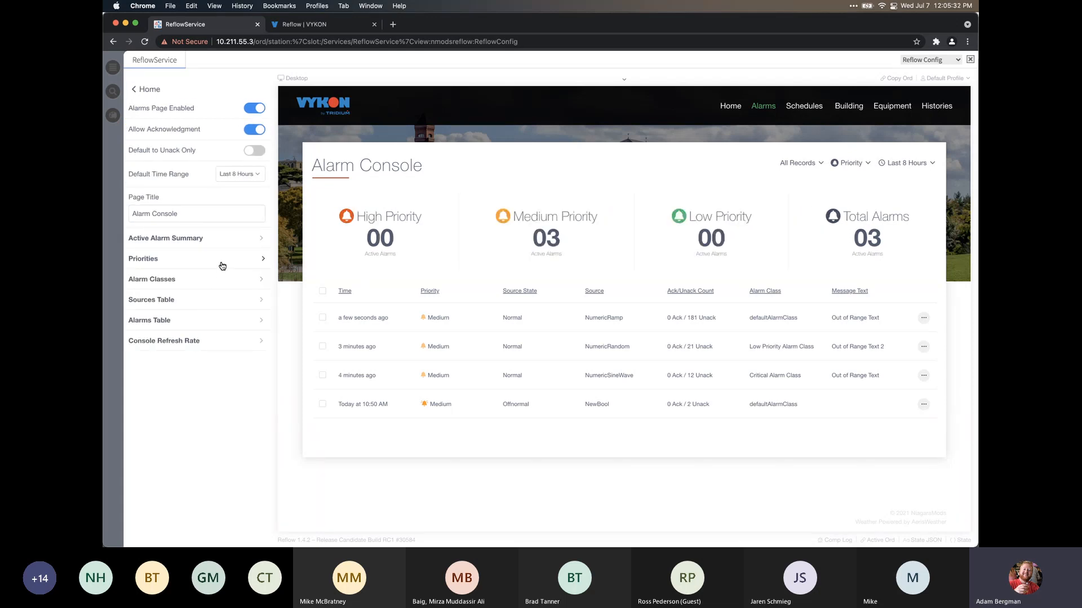
In the alarm Priorities settings, try basing the priority display on Priority Number, and set it back to Alarm Class
click(221, 265)
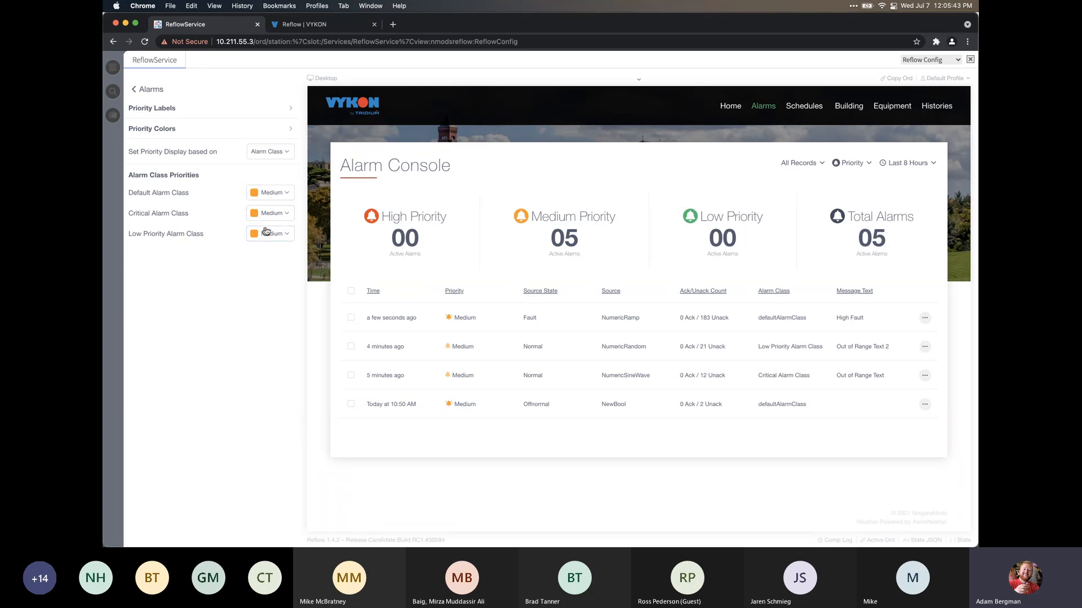
click(276, 151)
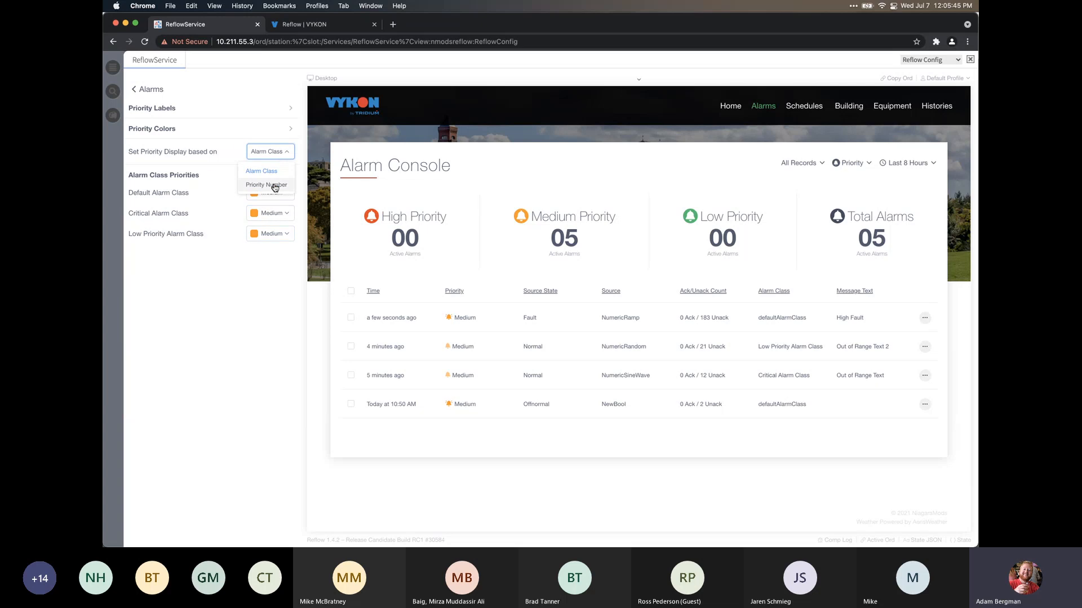
click(275, 185)
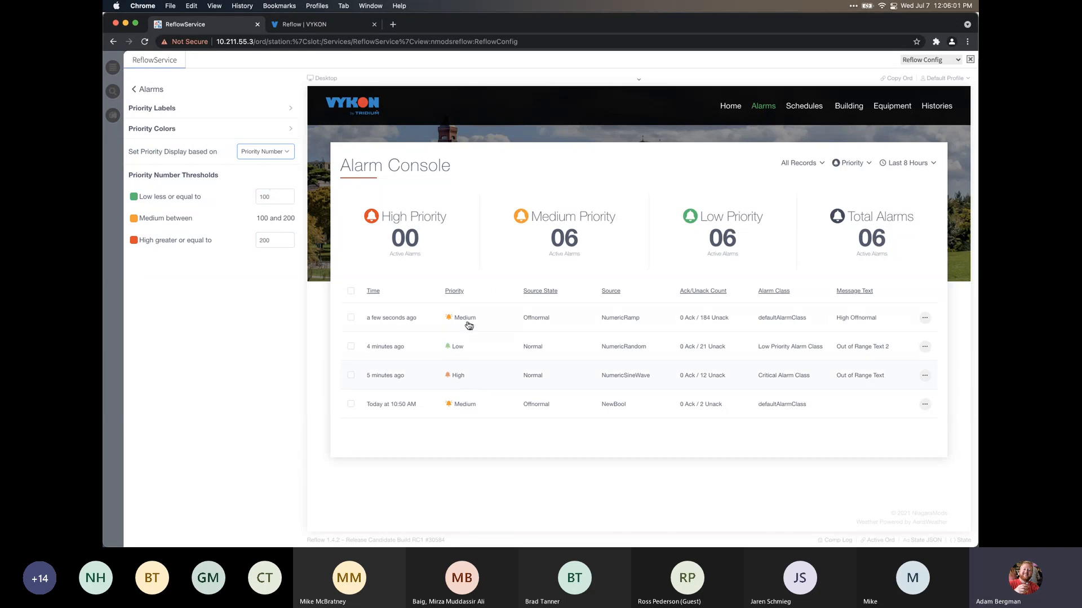
click(263, 159)
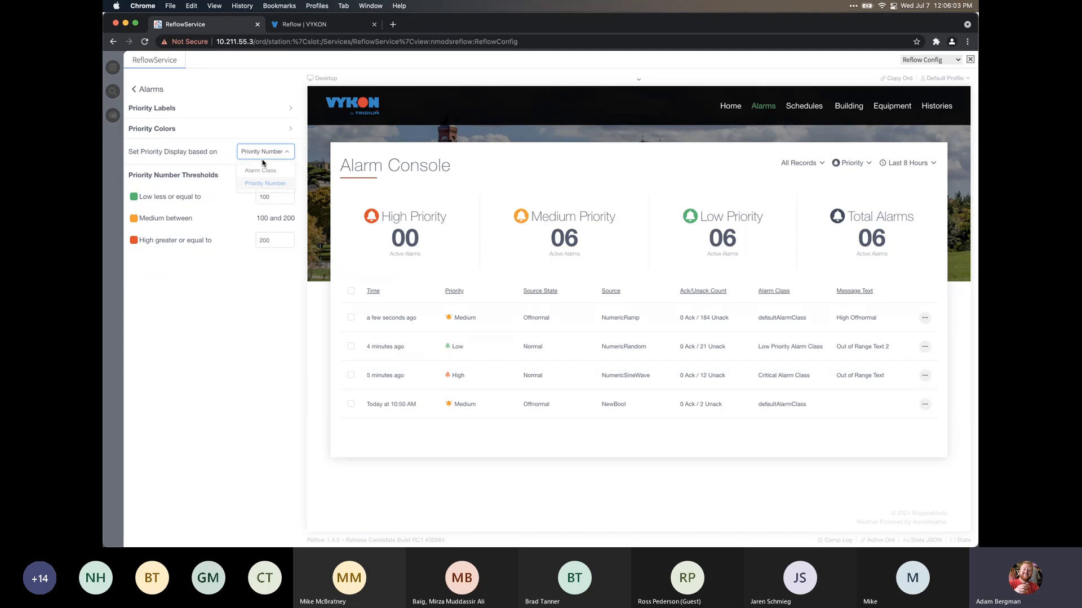
click(261, 170)
Keep Default Alarm Class at Medium priority, and set Critical Alarm Class to High and Low Priority Alarm Class to Low
click(272, 193)
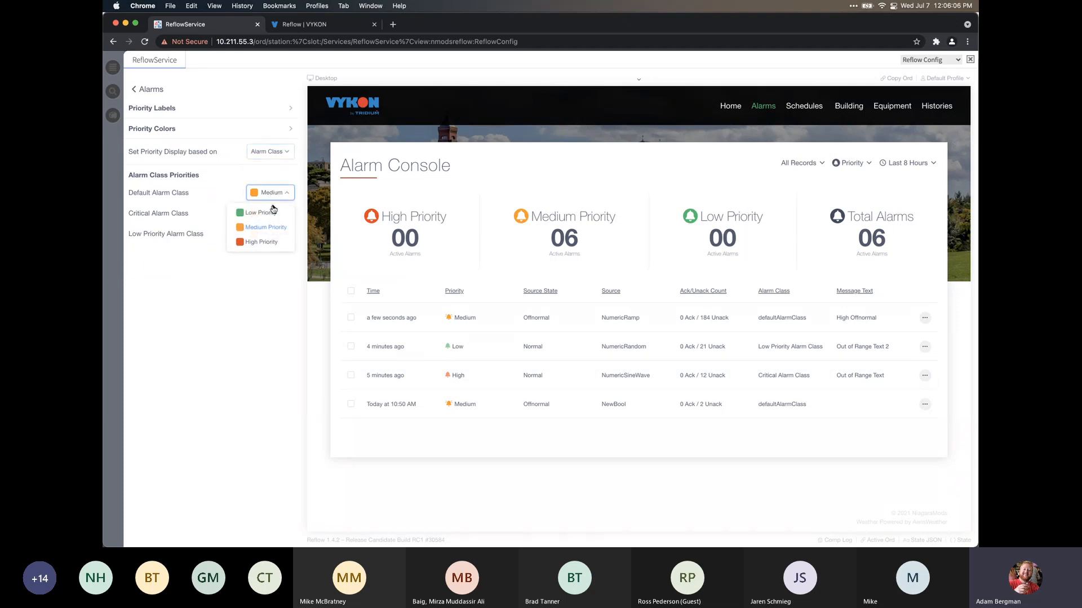
click(271, 228)
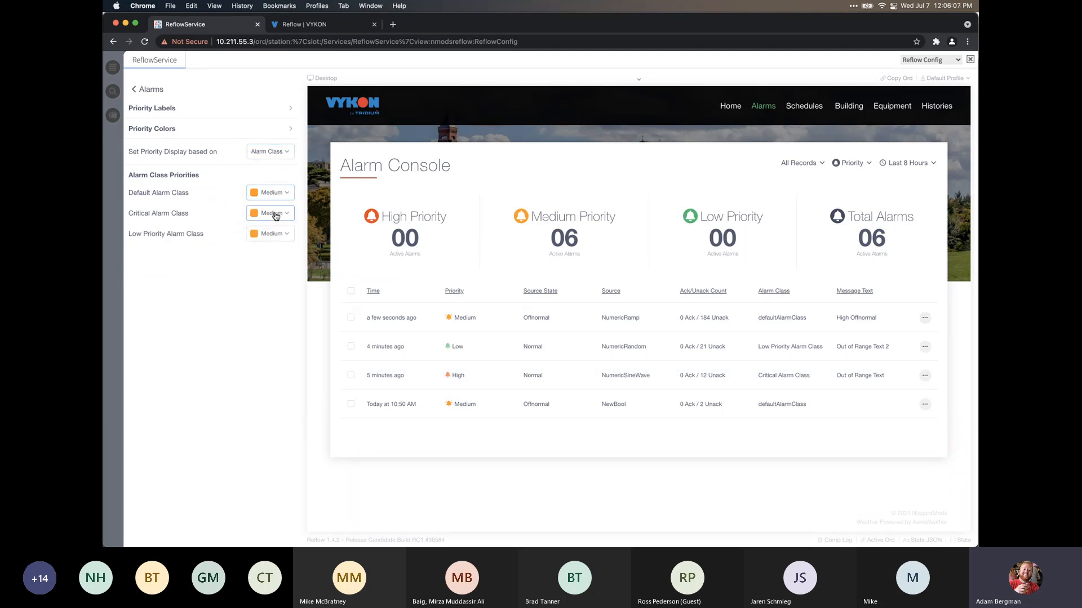
click(275, 216)
click(275, 260)
click(271, 233)
click(273, 254)
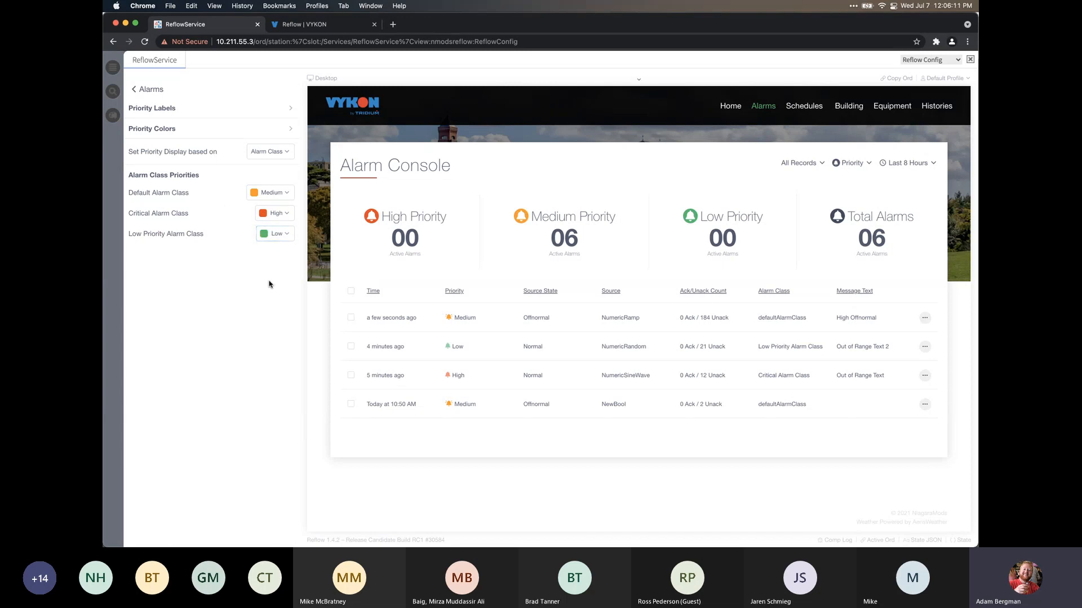
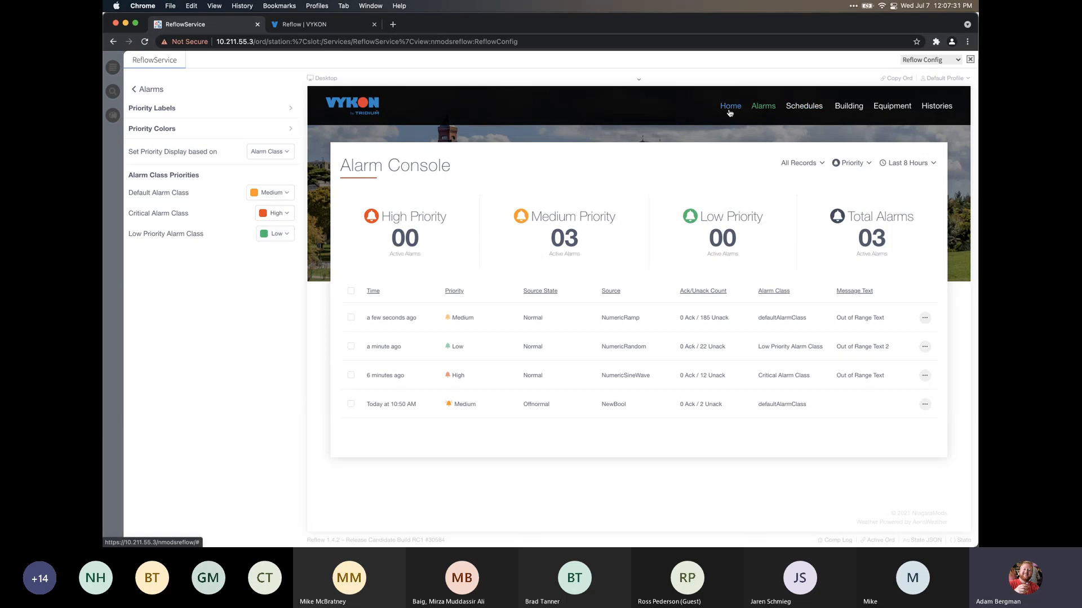
Open the Default Profile's Access Settings in the Reflow user profile settings, and view the alarm classes listed under Alarm Console
click(729, 112)
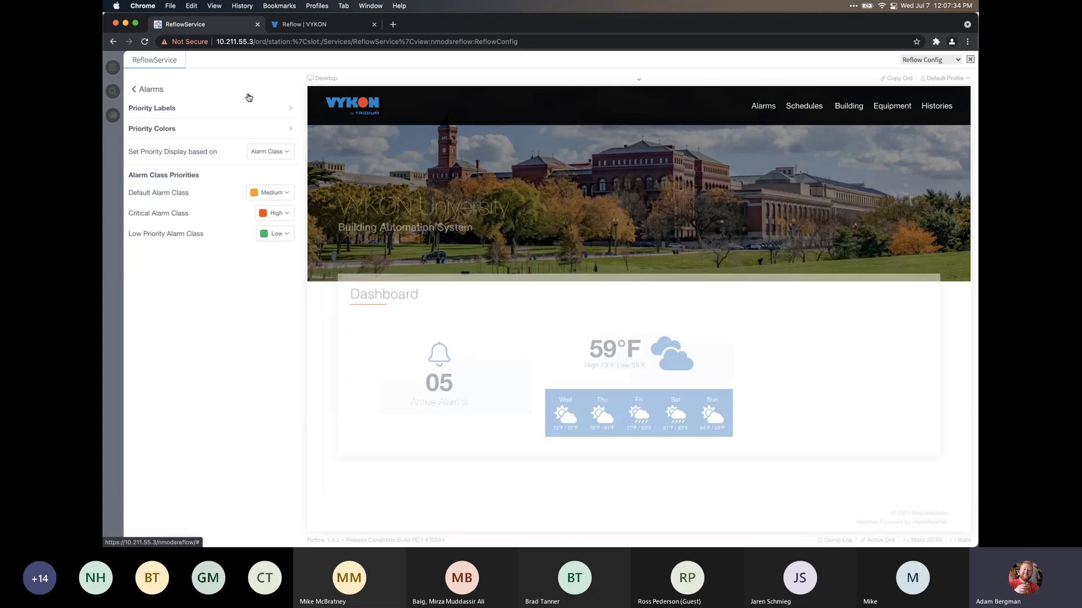
click(156, 94)
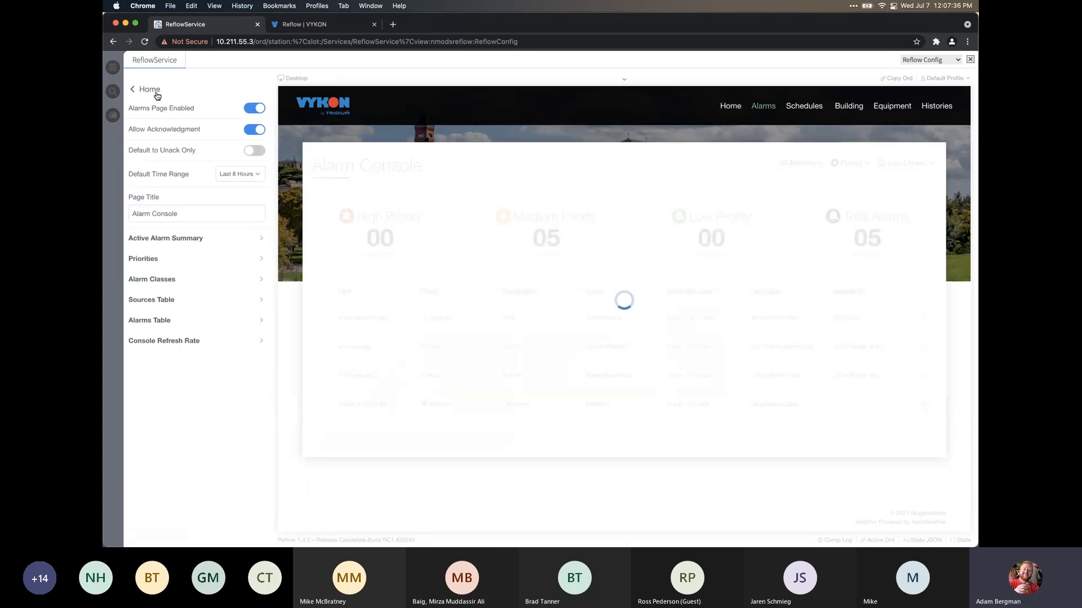
click(152, 90)
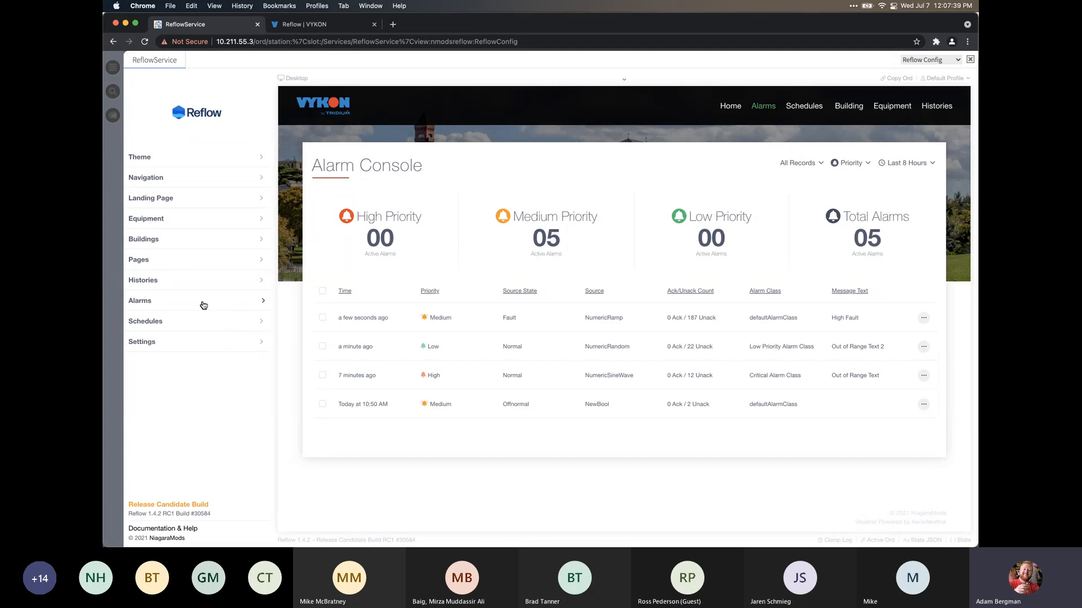
click(201, 342)
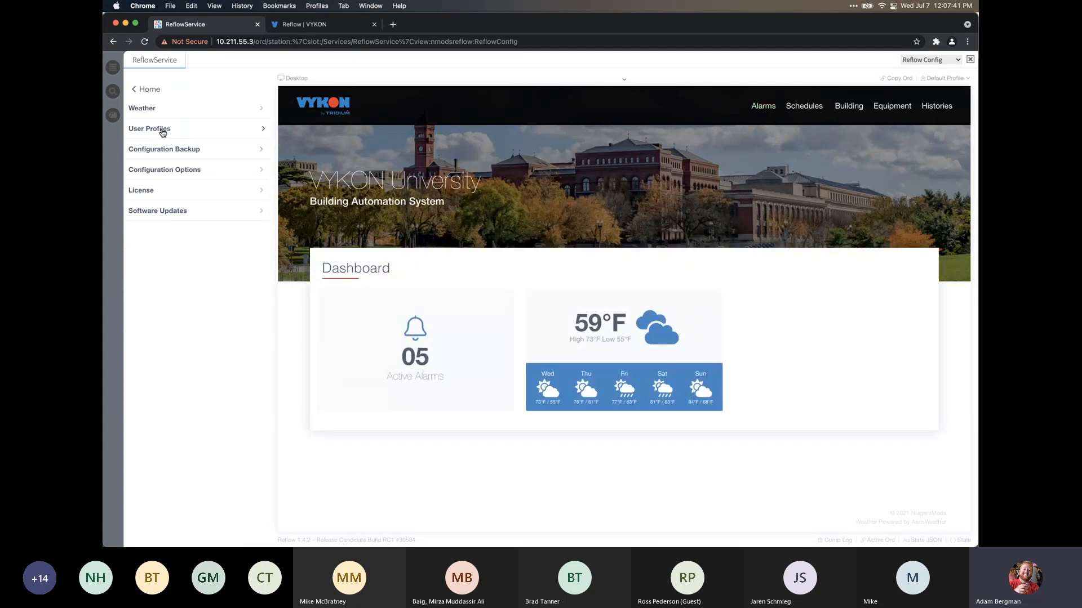
click(179, 139)
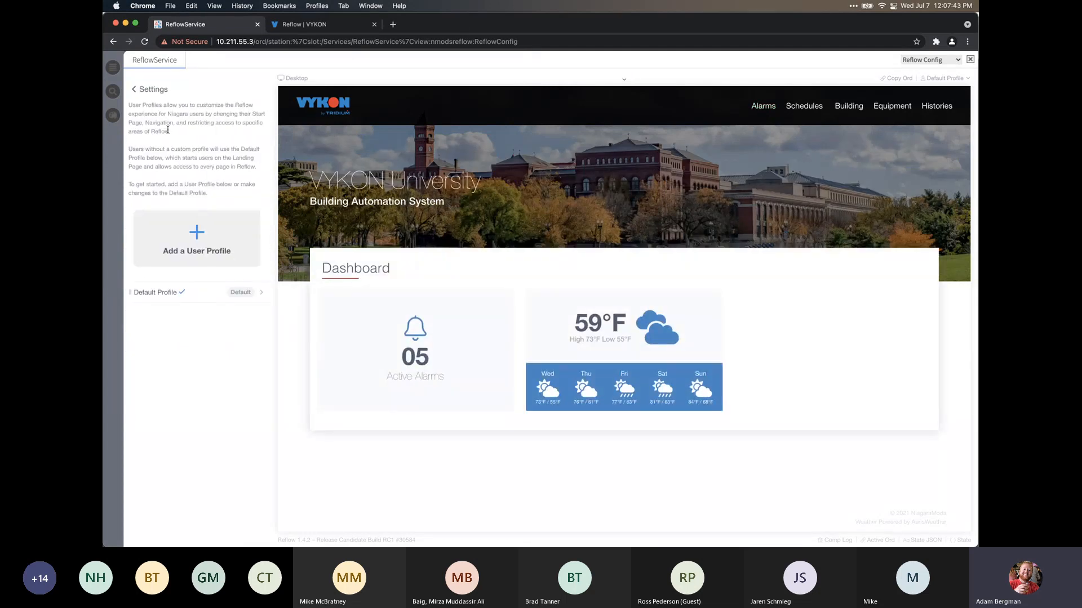
click(207, 302)
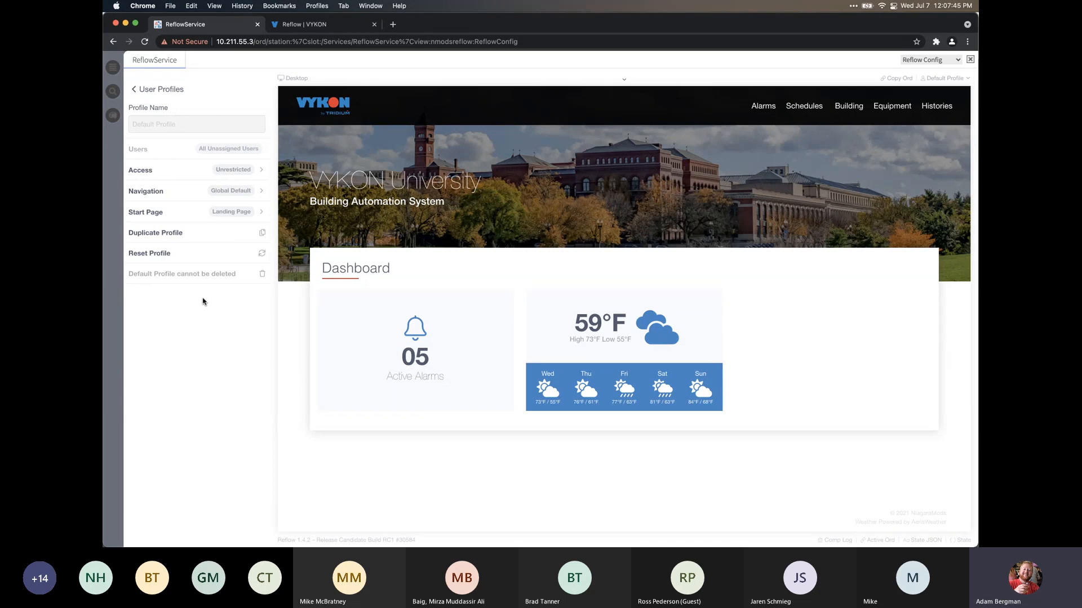
click(184, 172)
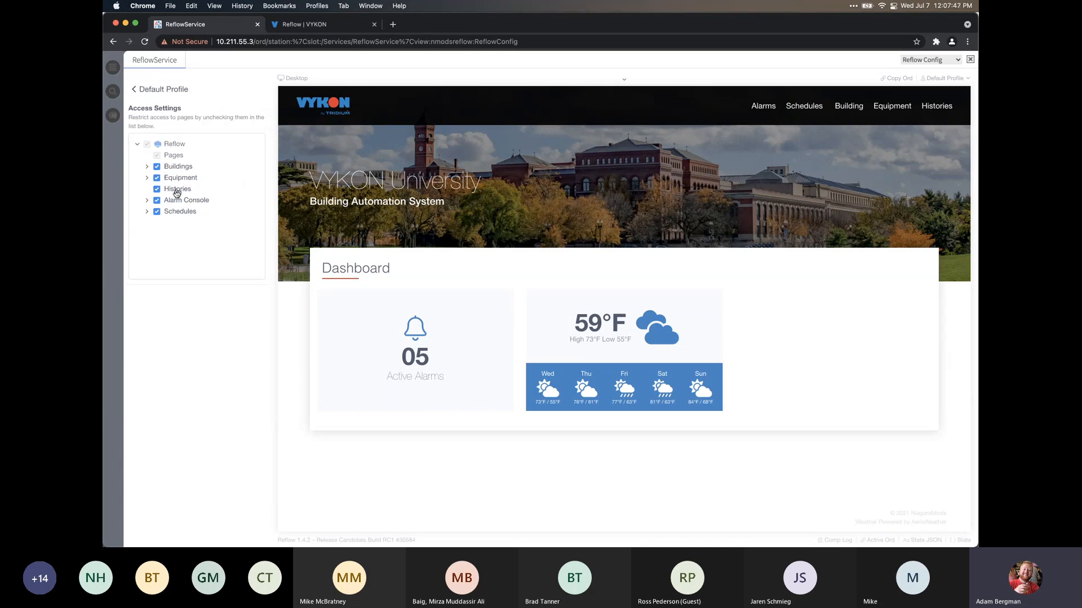
click(147, 202)
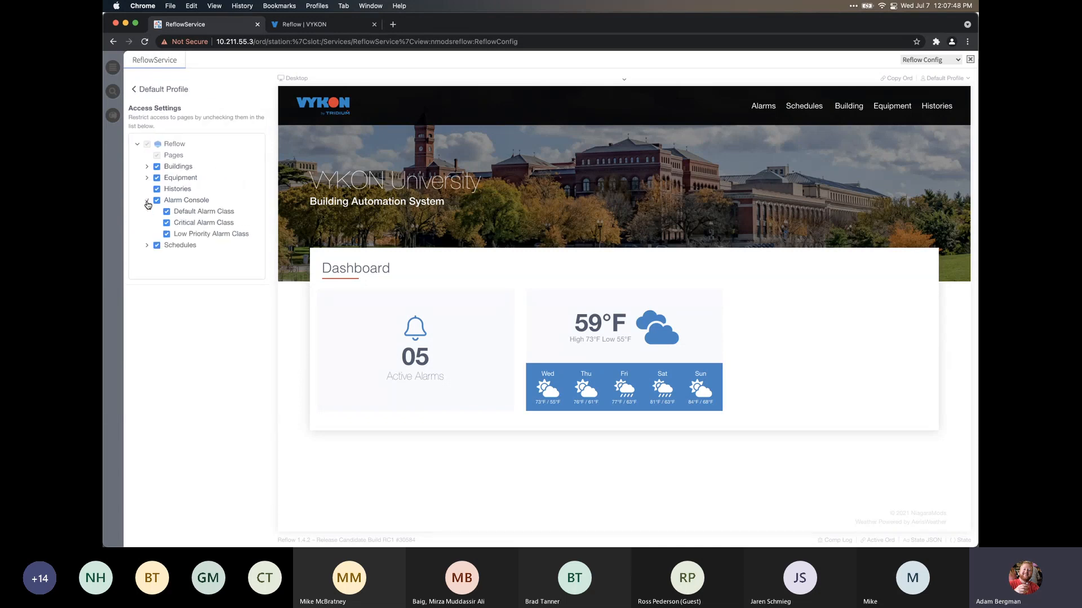
Examine the Default and Critical alarm classes in the Default Profile's Access Settings, and return to the main Reflow settings list
click(199, 213)
click(191, 226)
click(191, 212)
click(167, 92)
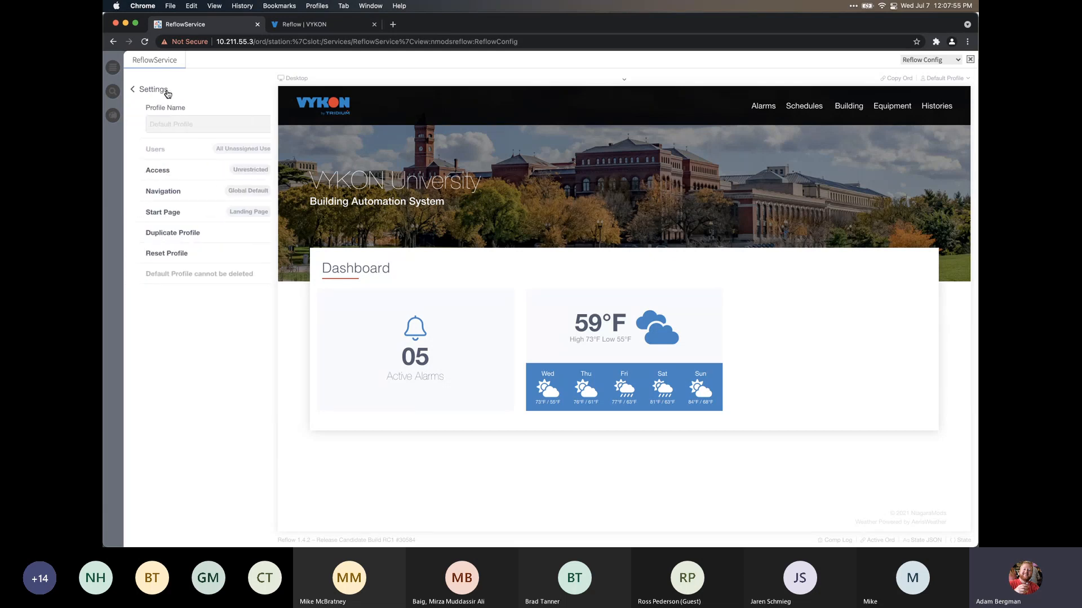
click(167, 92)
click(166, 92)
click(166, 92)
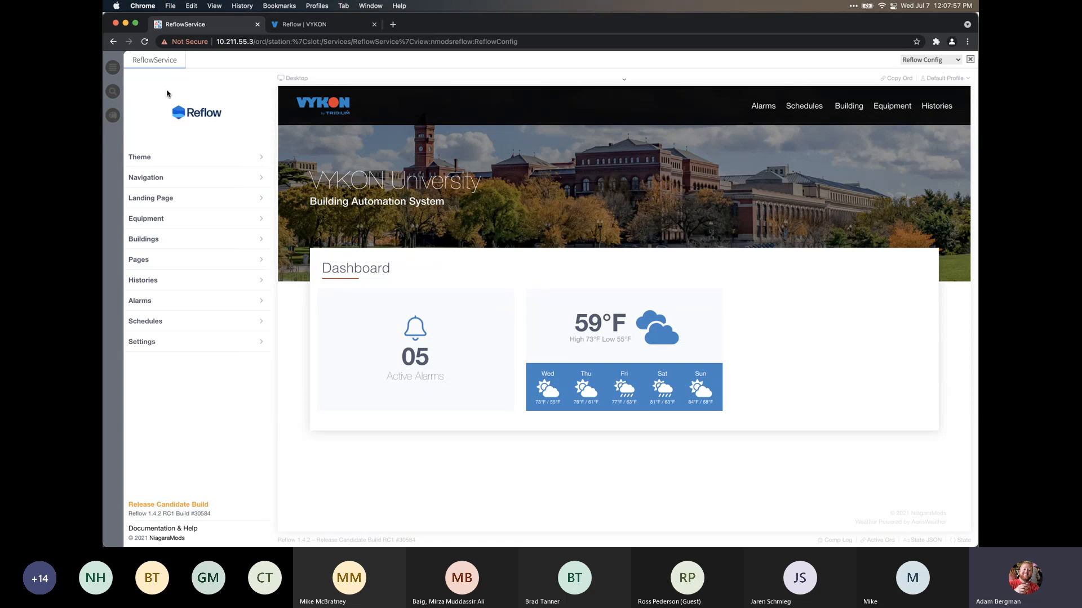
Open the Alarm Console page, view the Alarm Classes visibility settings, and return to the Alarms settings
click(769, 108)
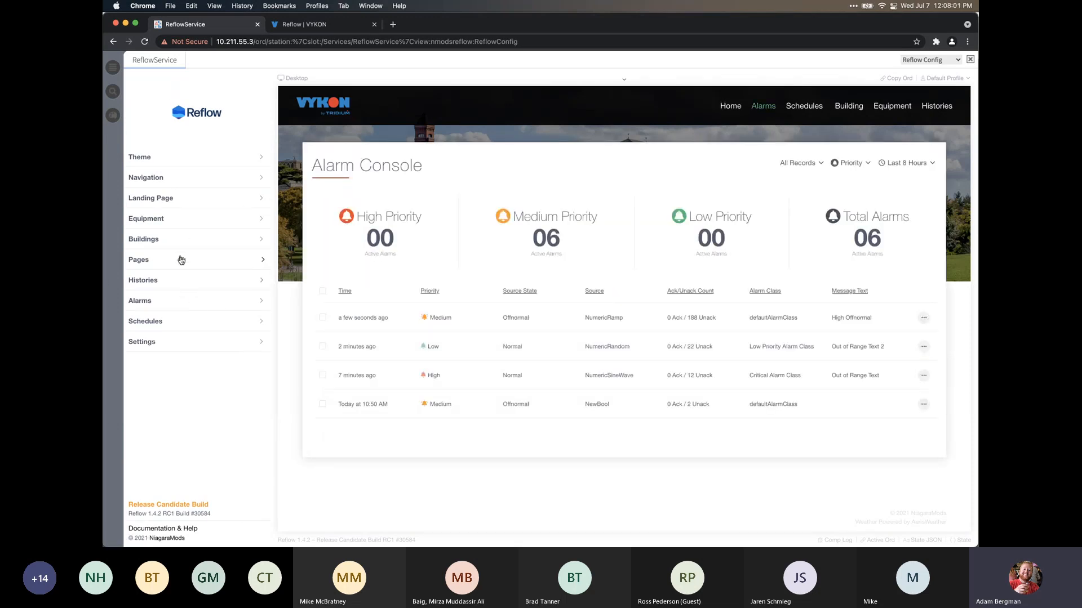
click(175, 299)
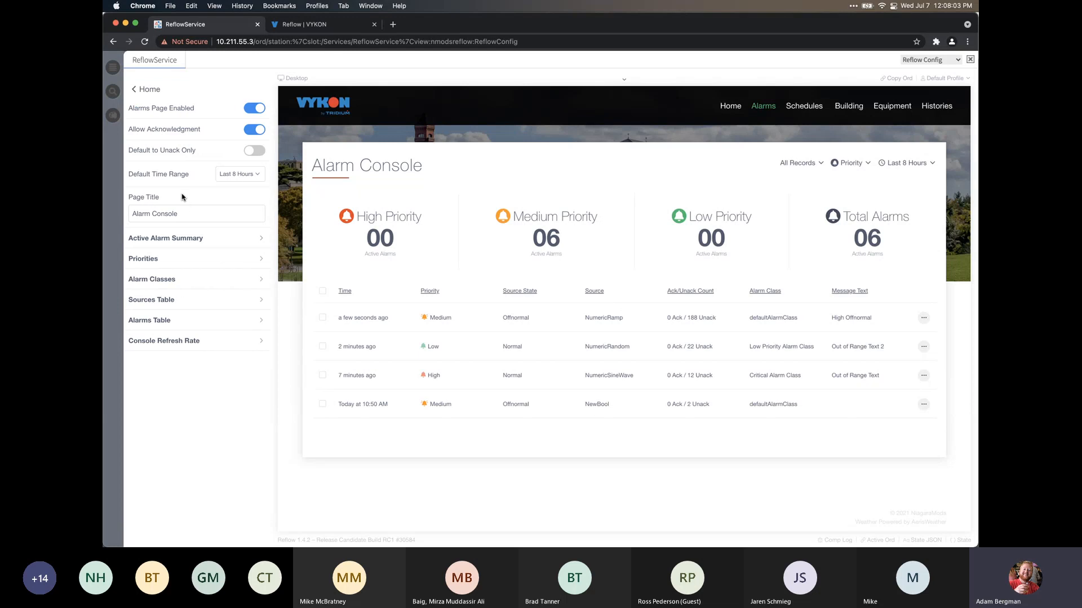
click(200, 284)
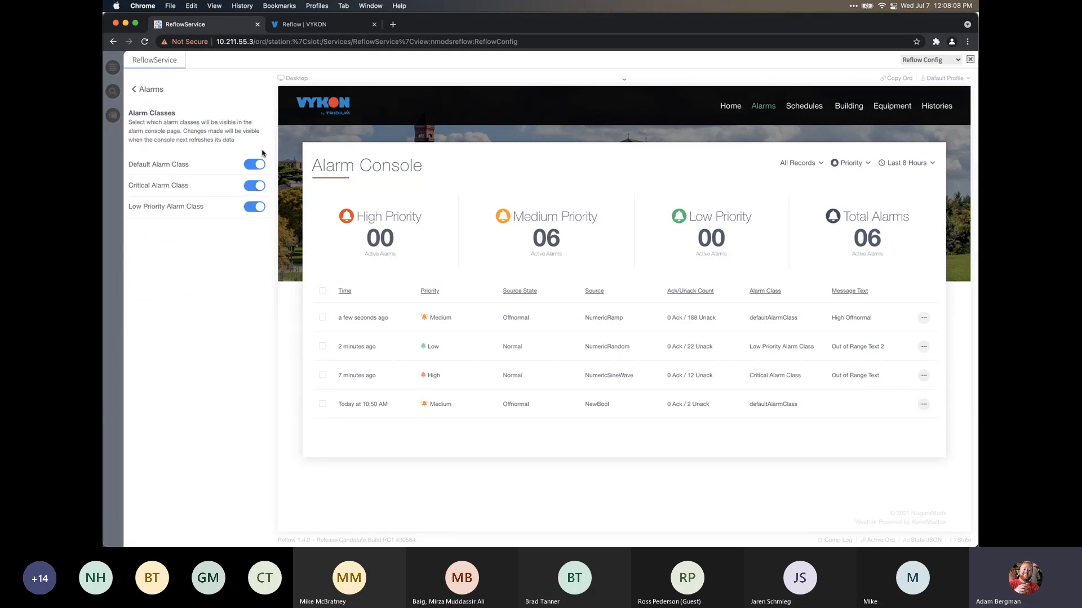
click(163, 98)
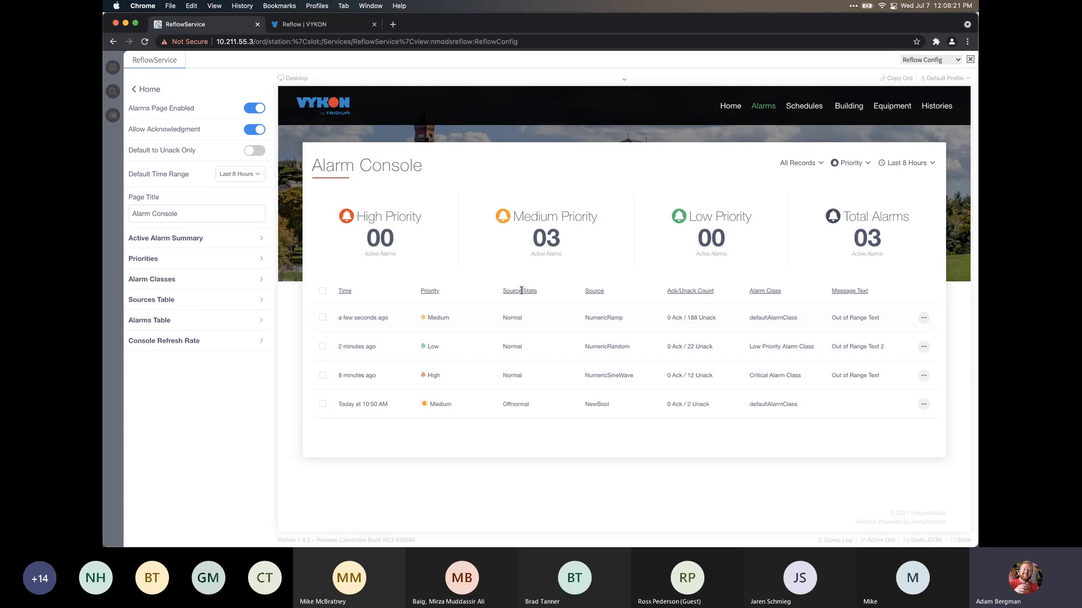
In the Sources Table settings, try hiding the Source, Source State and Alarm Class columns, and show them again
click(180, 308)
click(254, 228)
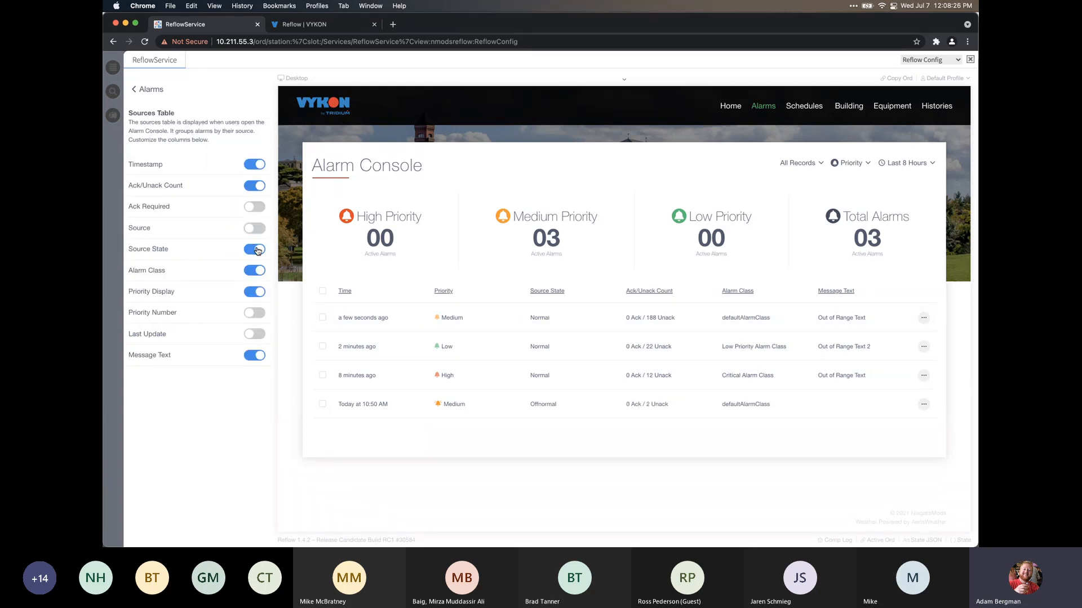
click(254, 249)
click(254, 276)
click(254, 275)
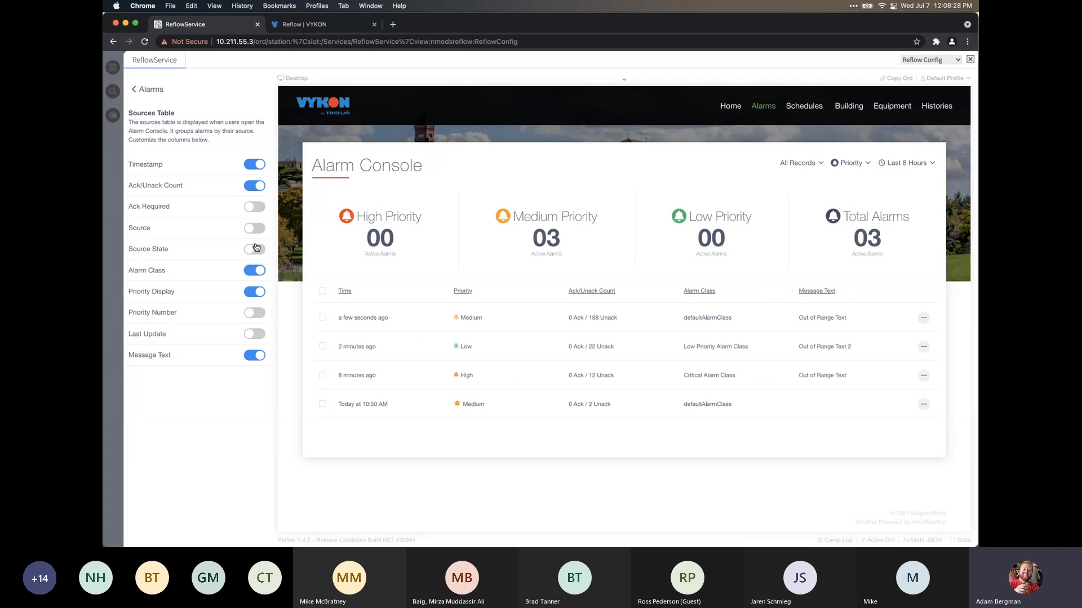
click(255, 248)
click(254, 227)
click(147, 89)
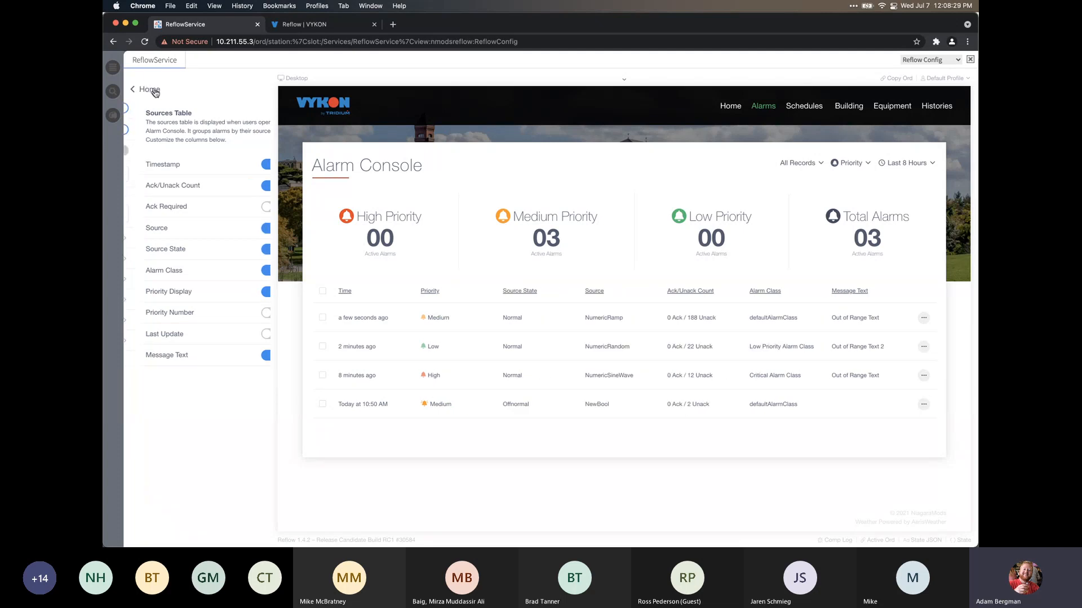
Open the NumericRandom alarms, hide the Ack State column in the Alarms Table settings, and show it again
click(481, 352)
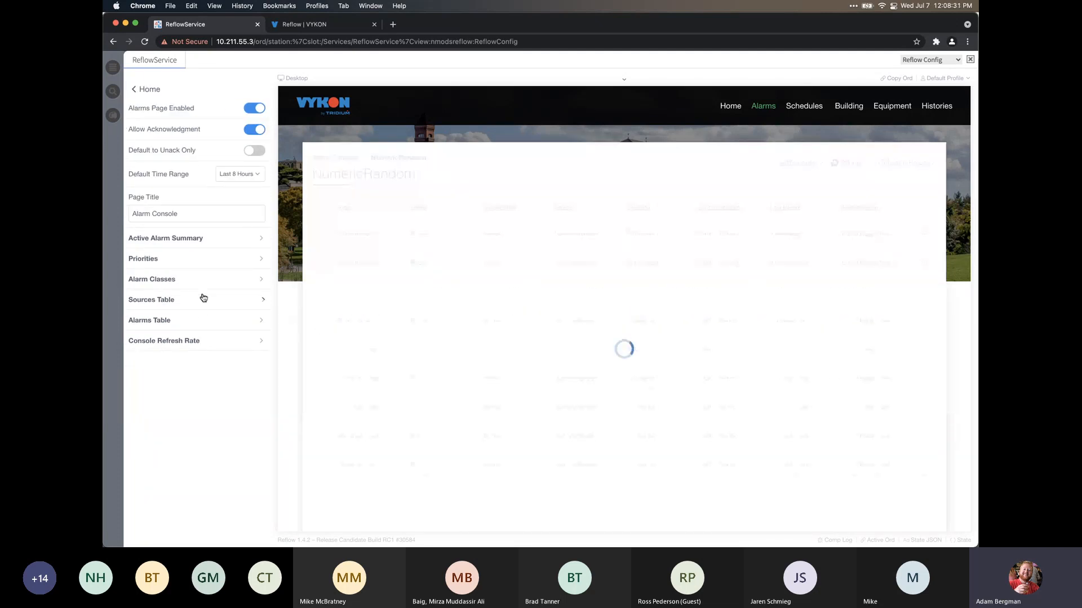
click(212, 321)
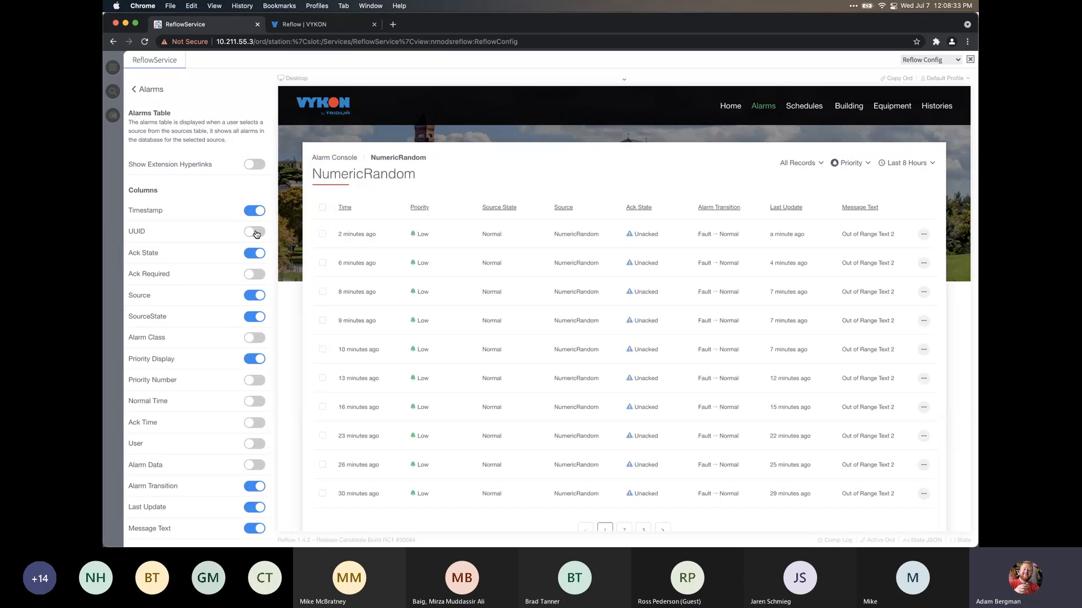
click(254, 253)
click(256, 254)
click(162, 90)
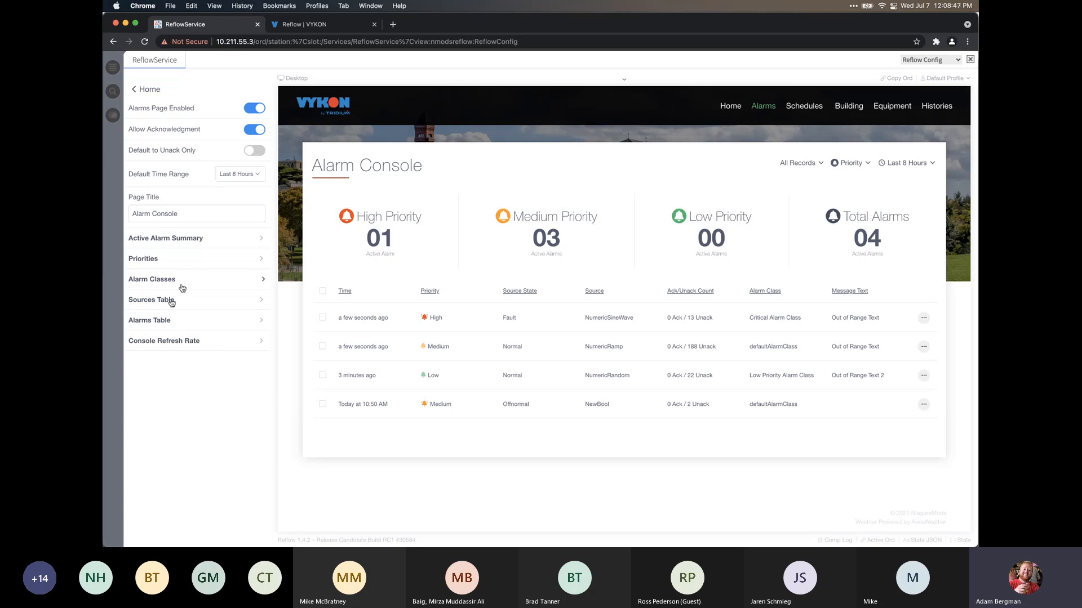
View the Console Refresh Rate setting and return to the Alarms settings
click(187, 341)
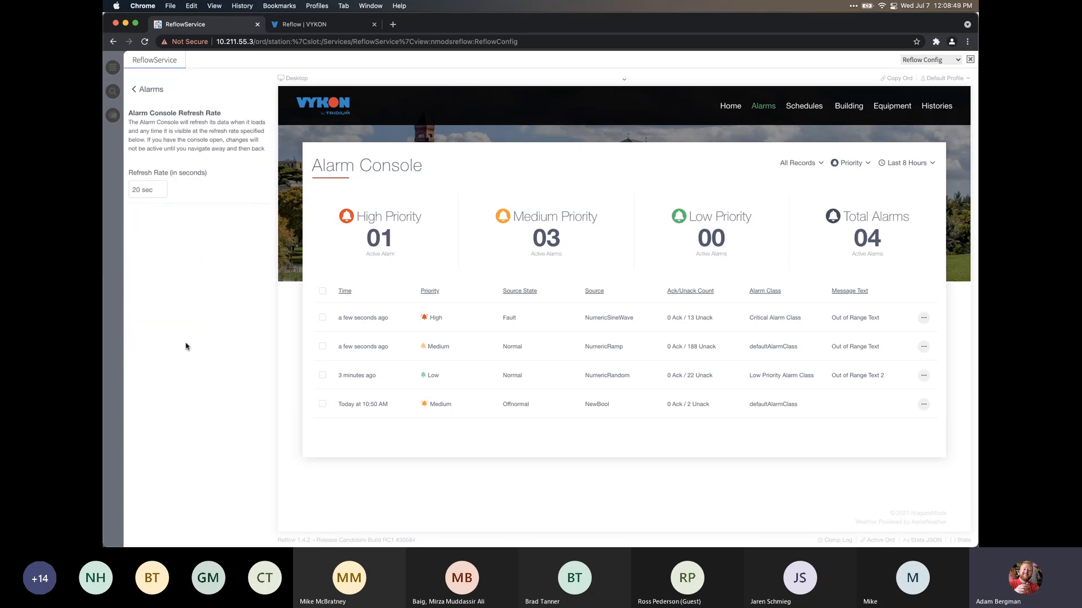
click(158, 191)
click(150, 91)
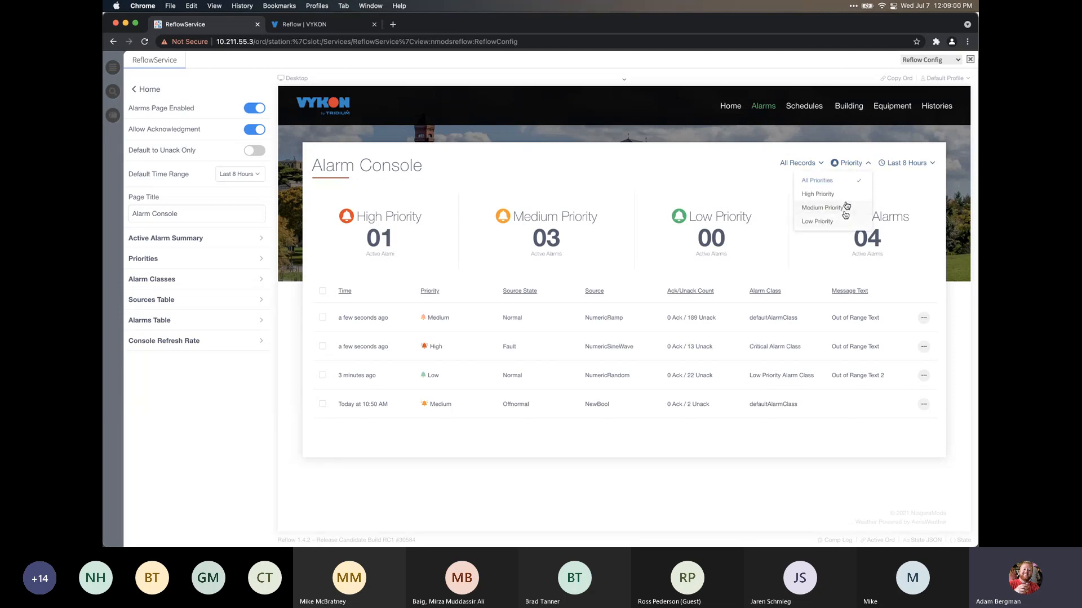
Try filtering the Alarm Console by Active Alarms Only and Unacknowledged Only, and restore it to All Records
mouse_move(822, 168)
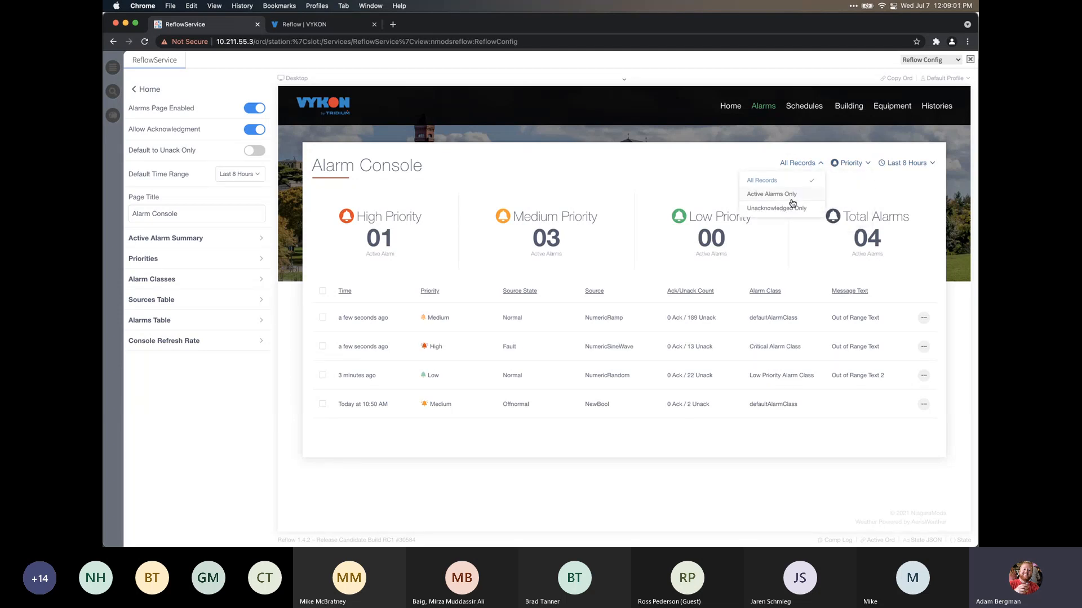
click(784, 202)
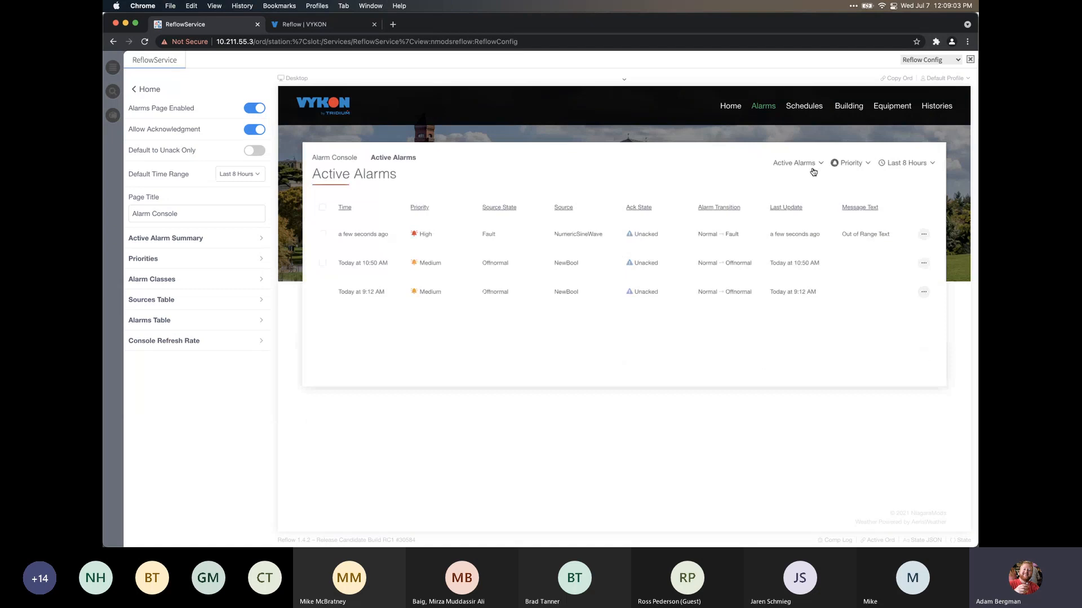
mouse_move(797, 164)
click(797, 208)
mouse_move(795, 169)
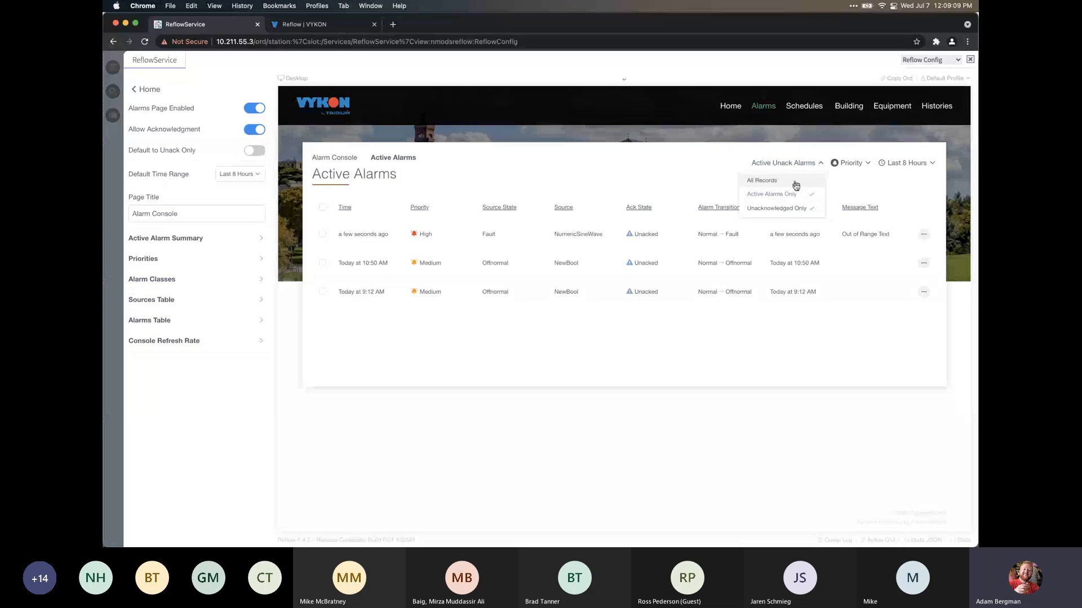
click(789, 181)
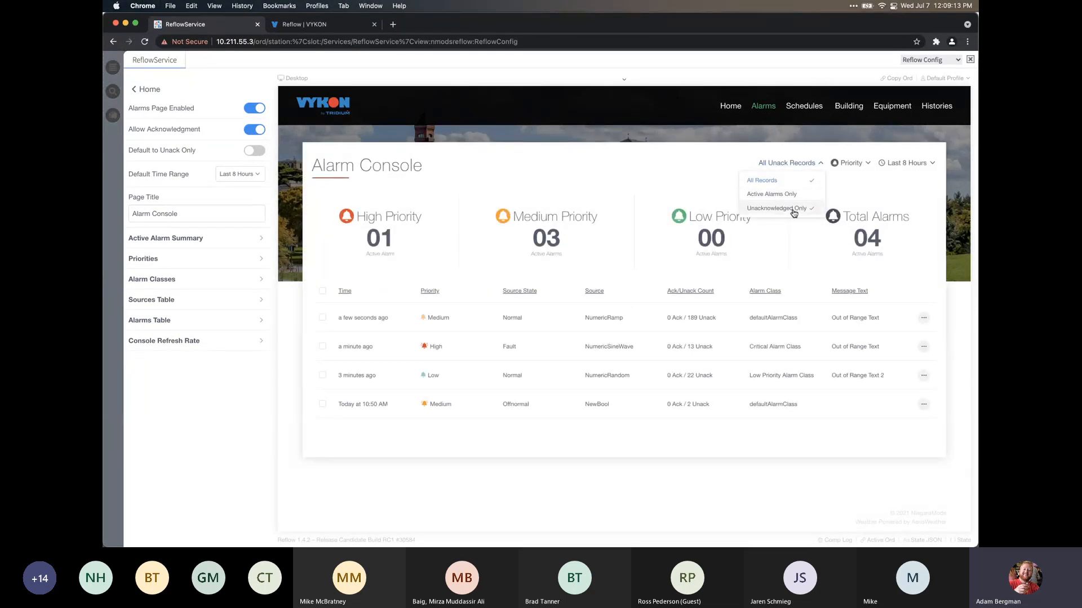
click(797, 208)
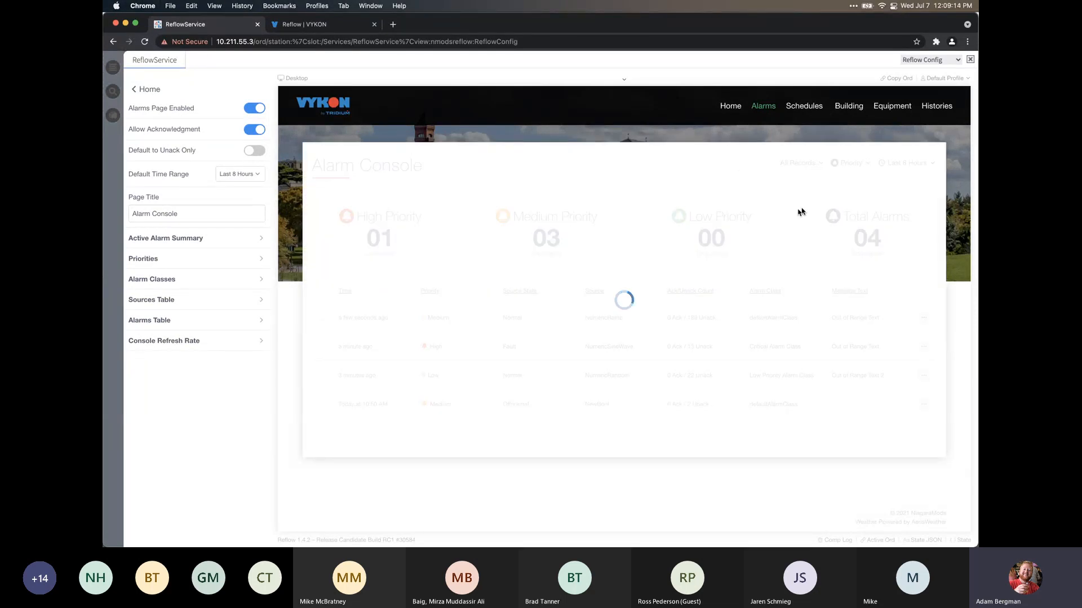
Look through the time range options of the Alarm Console without changing the selection
click(893, 168)
scroll(886, 211, up, 3)
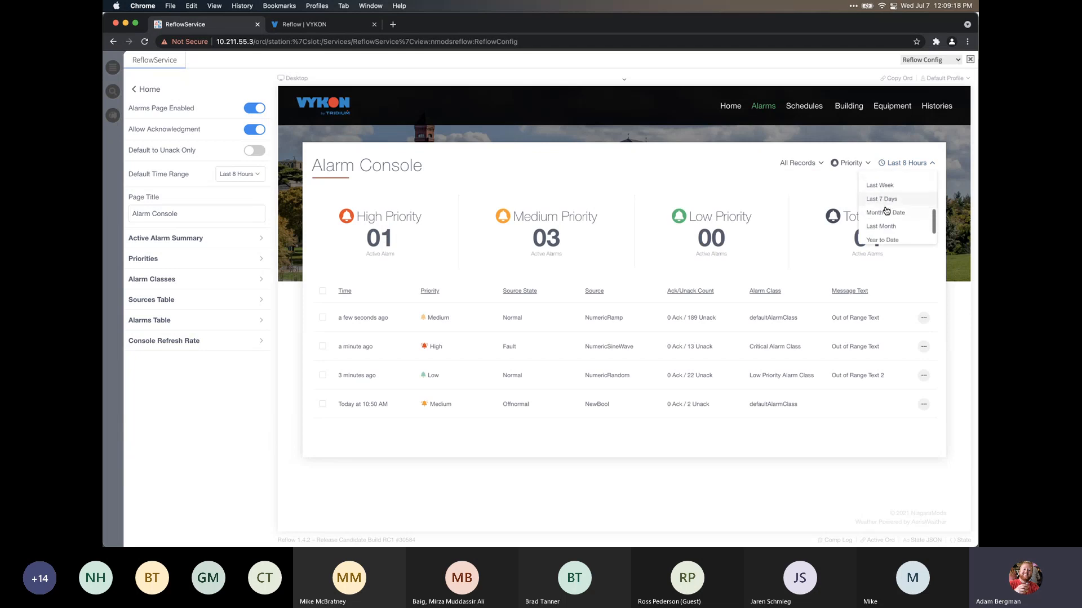
click(904, 169)
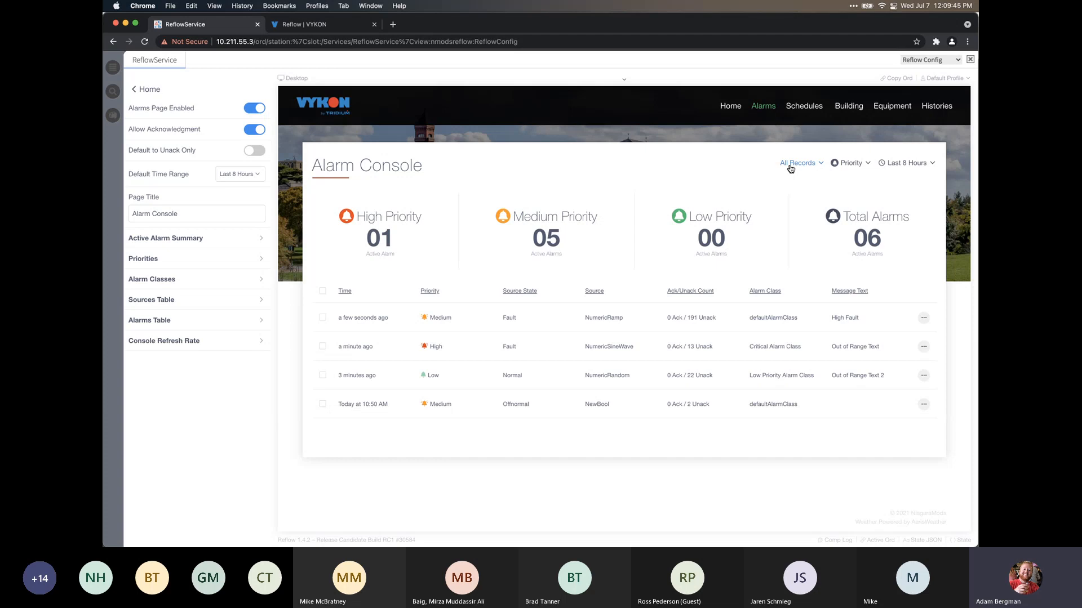
Leave the Alarms settings, and open the Schedules page together with its settings
click(150, 89)
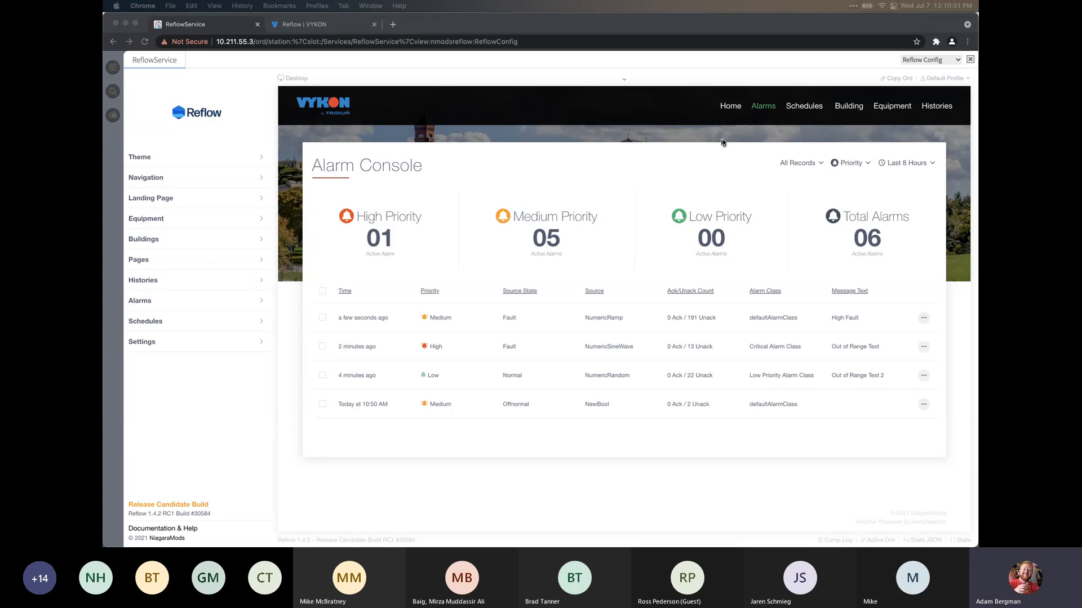
click(725, 145)
click(804, 107)
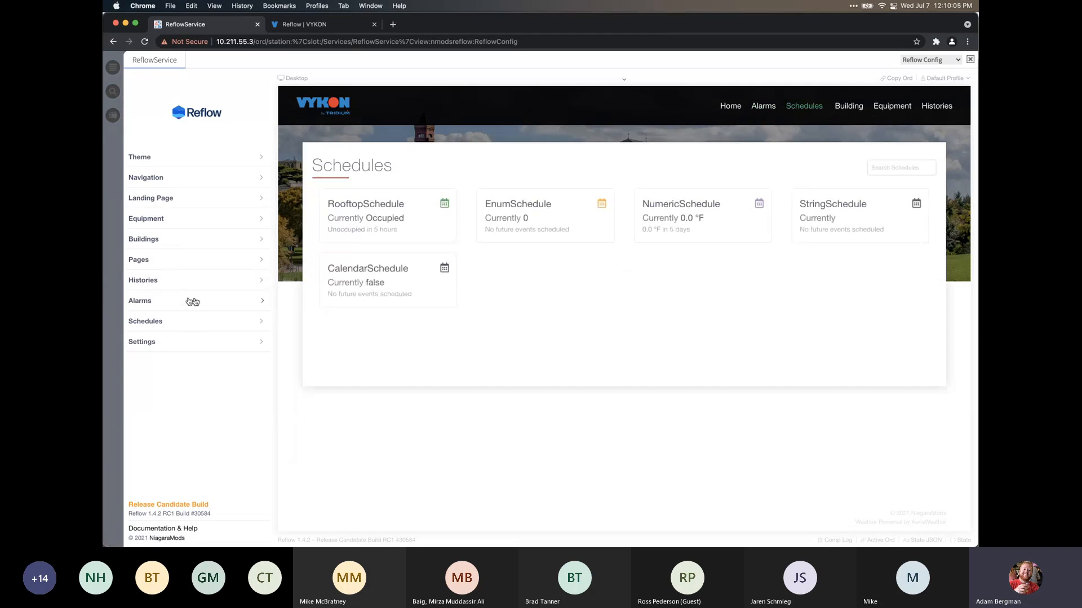
click(179, 323)
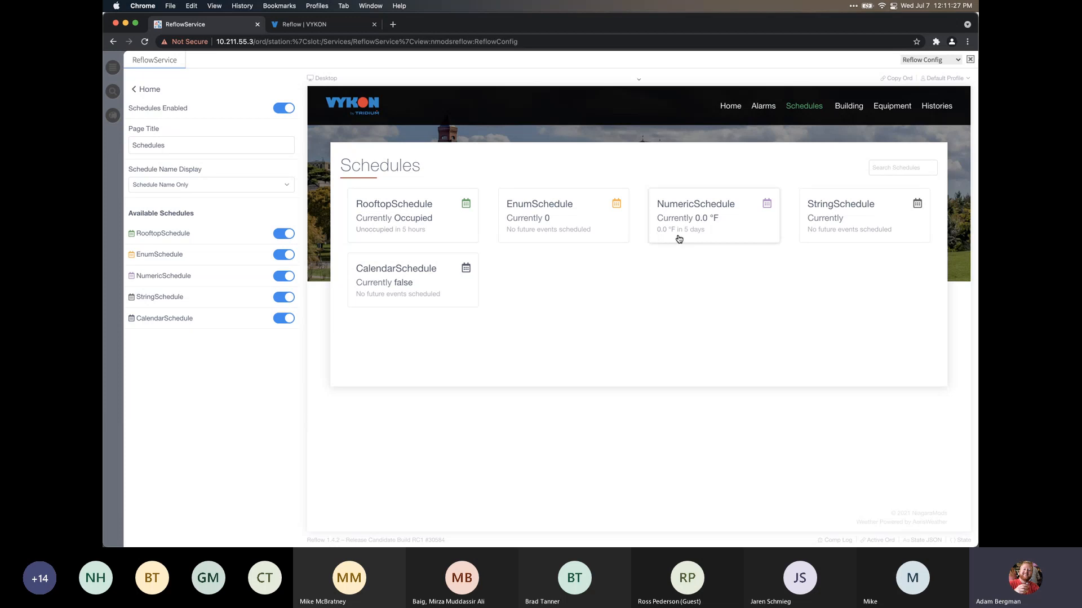
Search the schedules for "roof" and clear the search
click(874, 167)
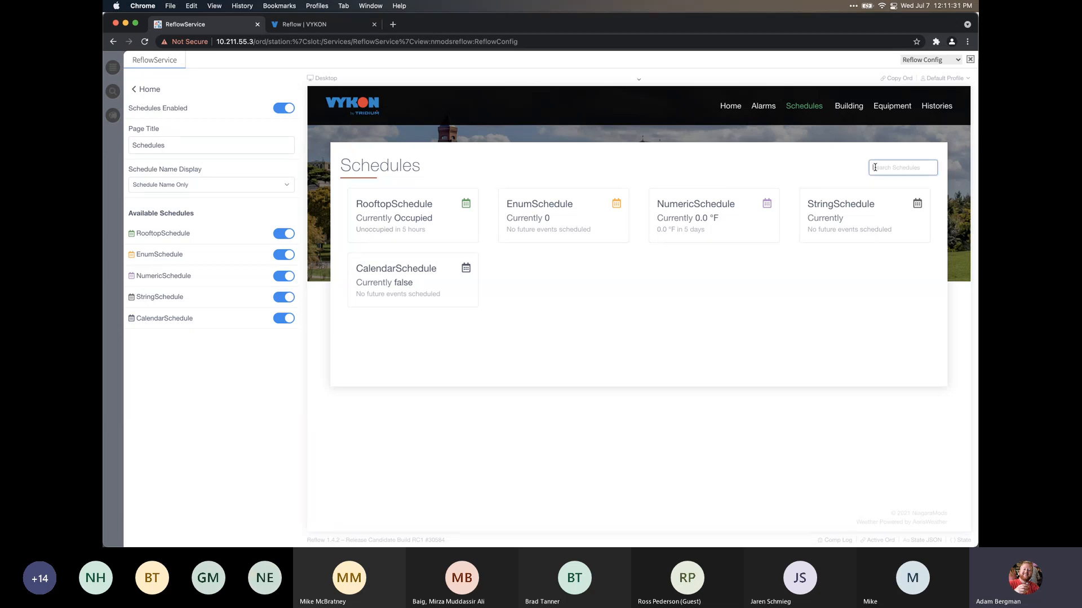
text(roof)
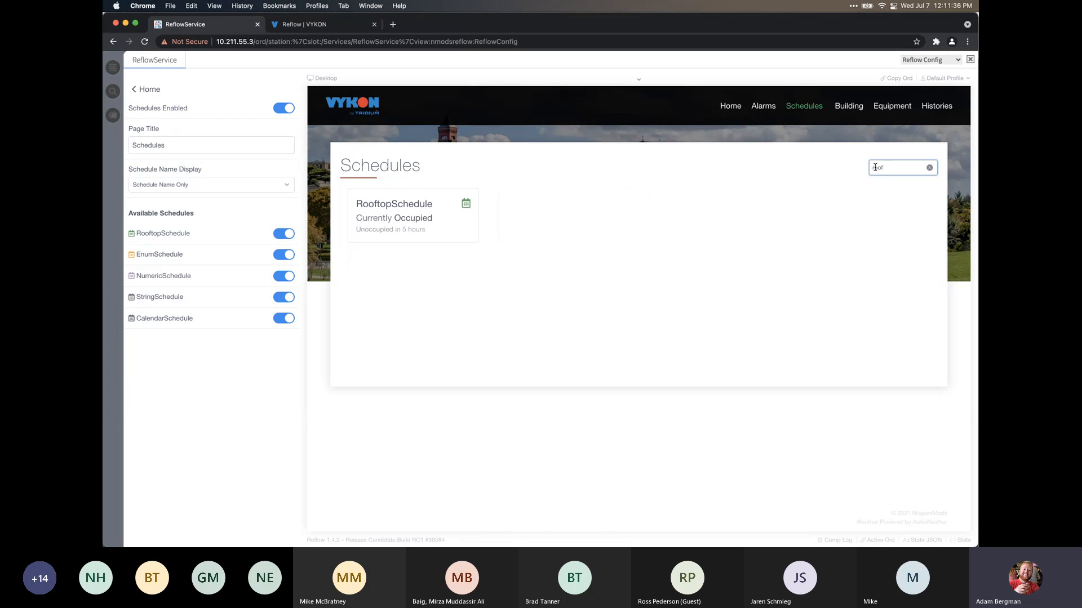
key(BackSpace)
key(BackSpace)
key(BackSpace)
key(BackSpace)
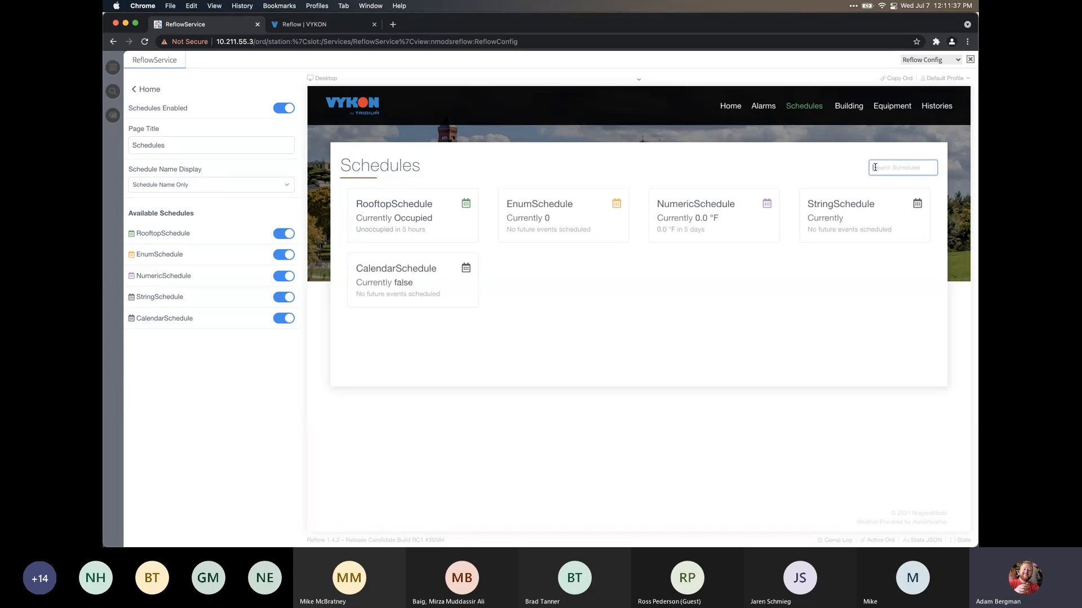
Open the RooftopSchedule to view its weekly schedule
click(614, 276)
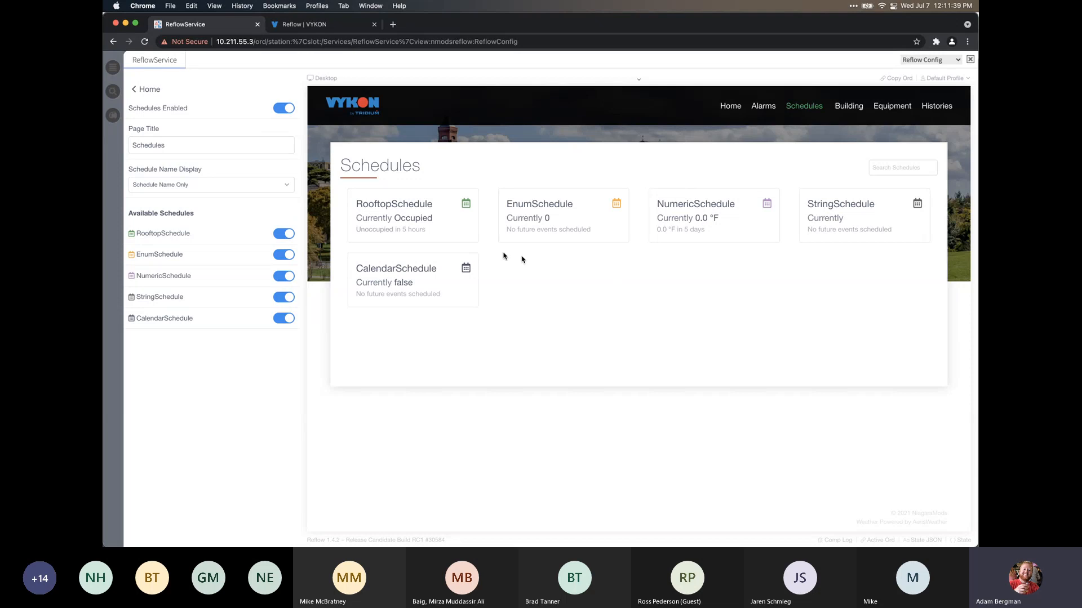
click(403, 208)
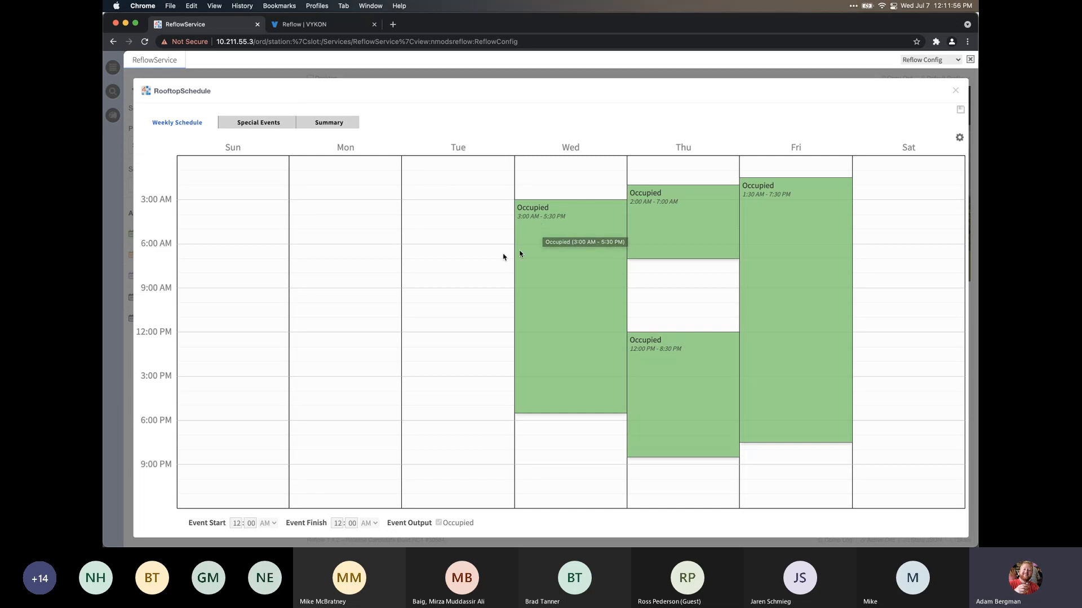
Move Wednesday's Occupied event in RooftopSchedule to 5:30 AM–8:00 PM, save the schedule and close it
drag(547, 251, 550, 282)
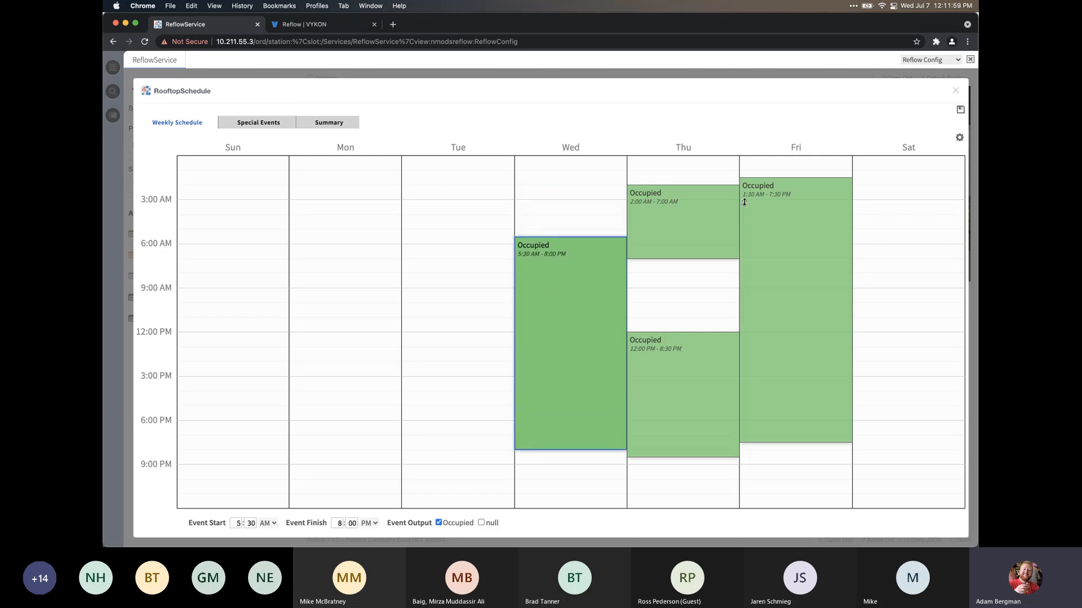
click(960, 110)
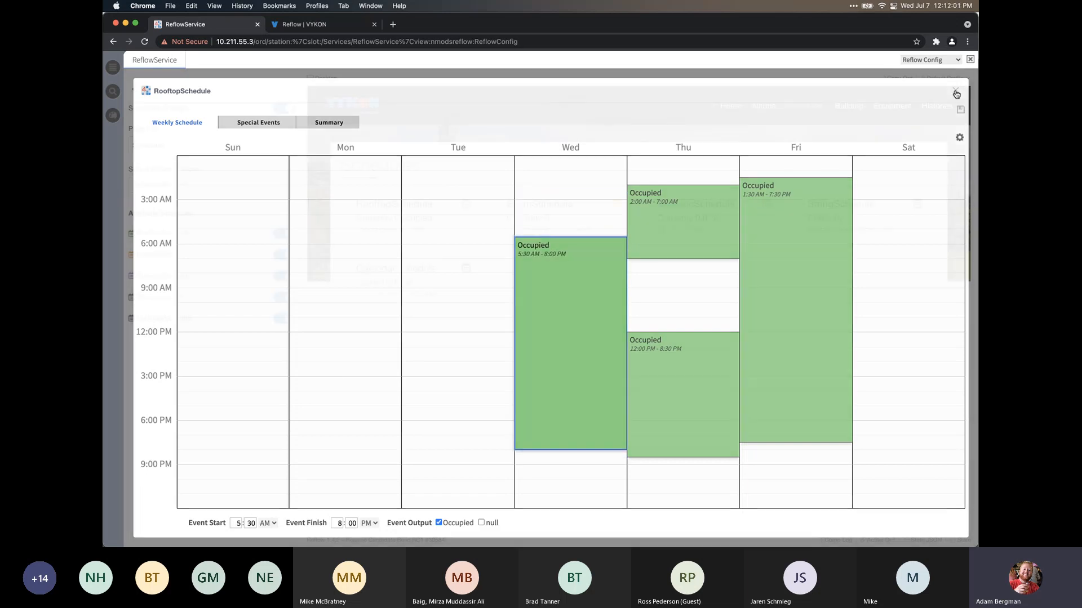
click(956, 90)
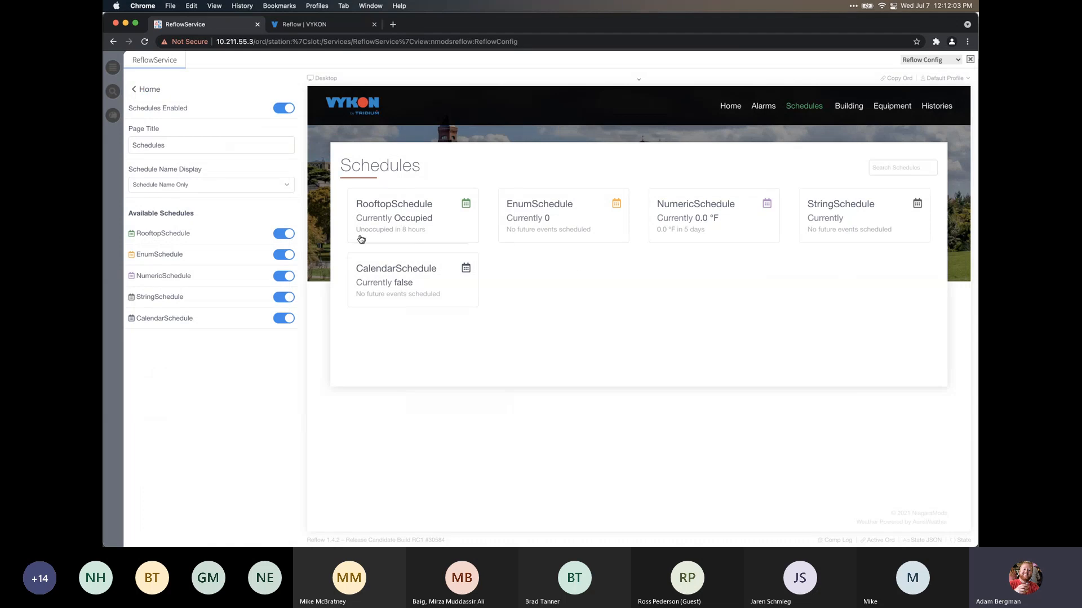
Disable NumericSchedule and EnumSchedule in the available schedules and enable both again
click(285, 278)
click(283, 256)
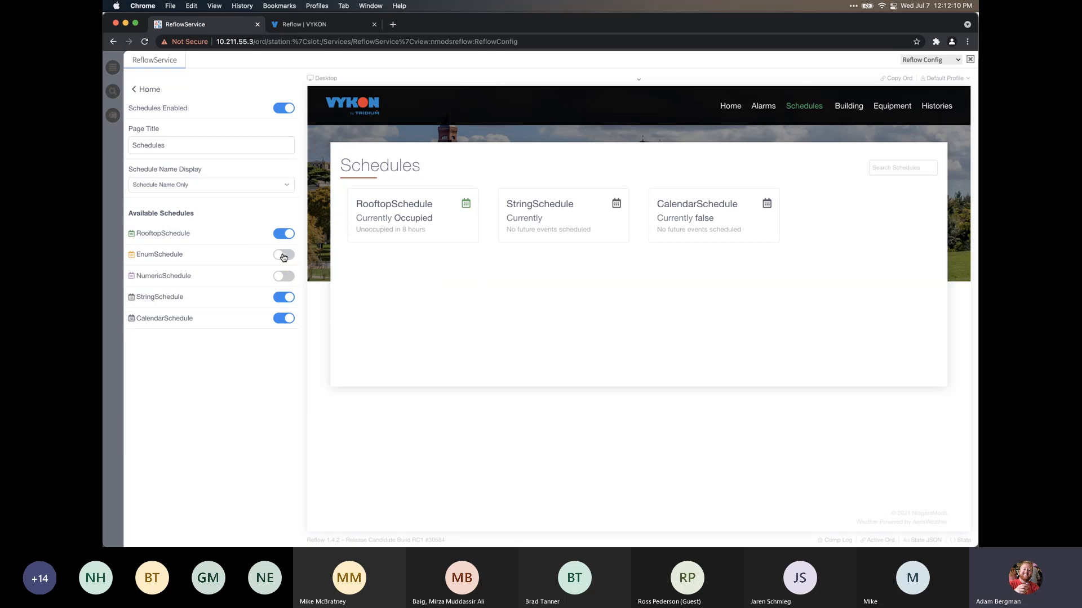
click(284, 256)
click(284, 277)
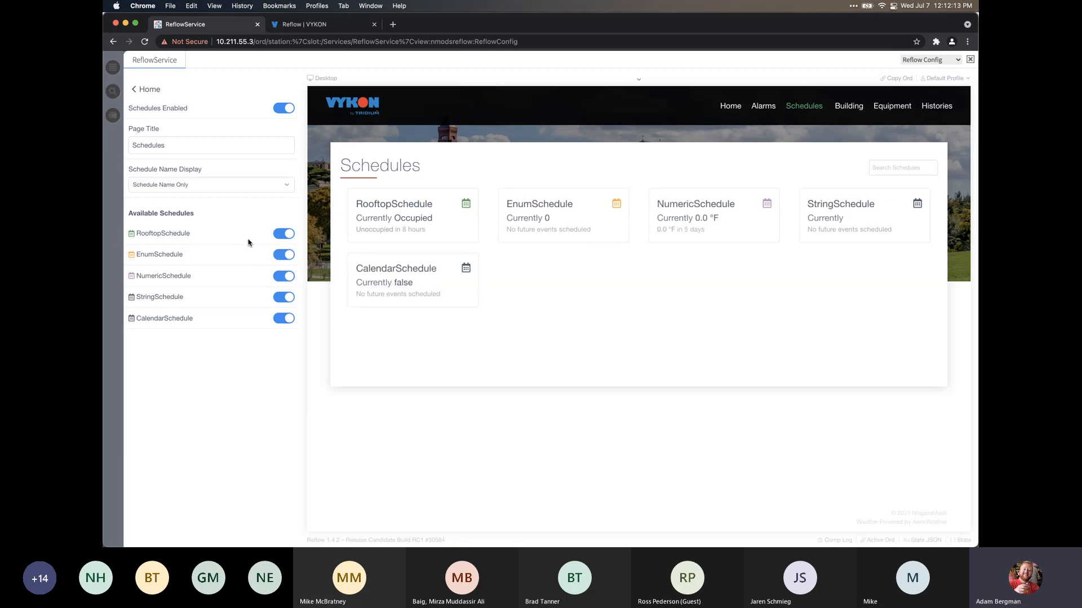
Open the Histories page with its configuration settings and turn off Show Building Names
click(160, 93)
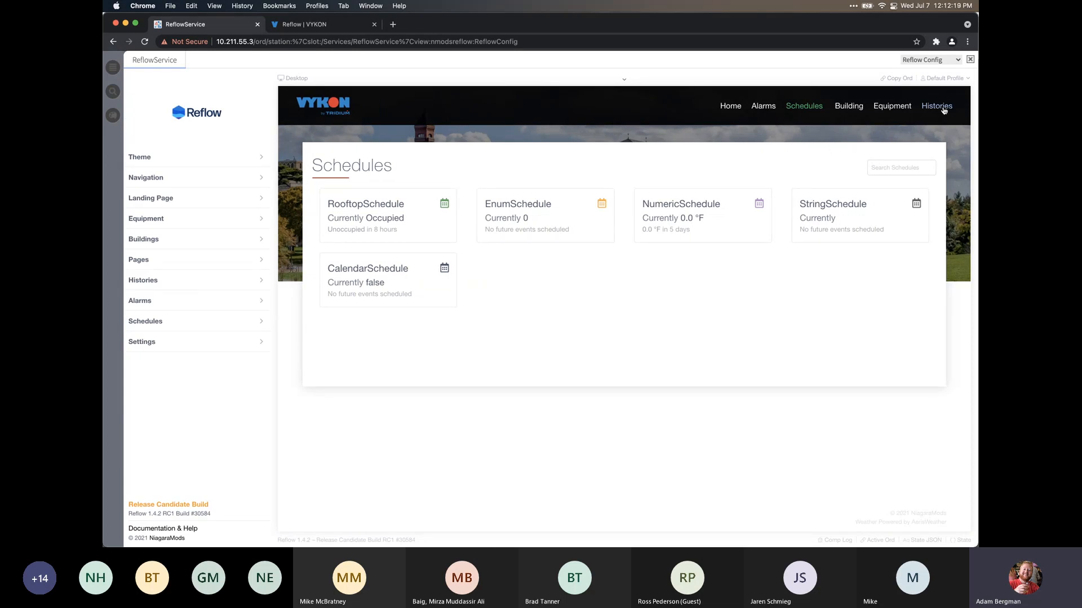
click(944, 110)
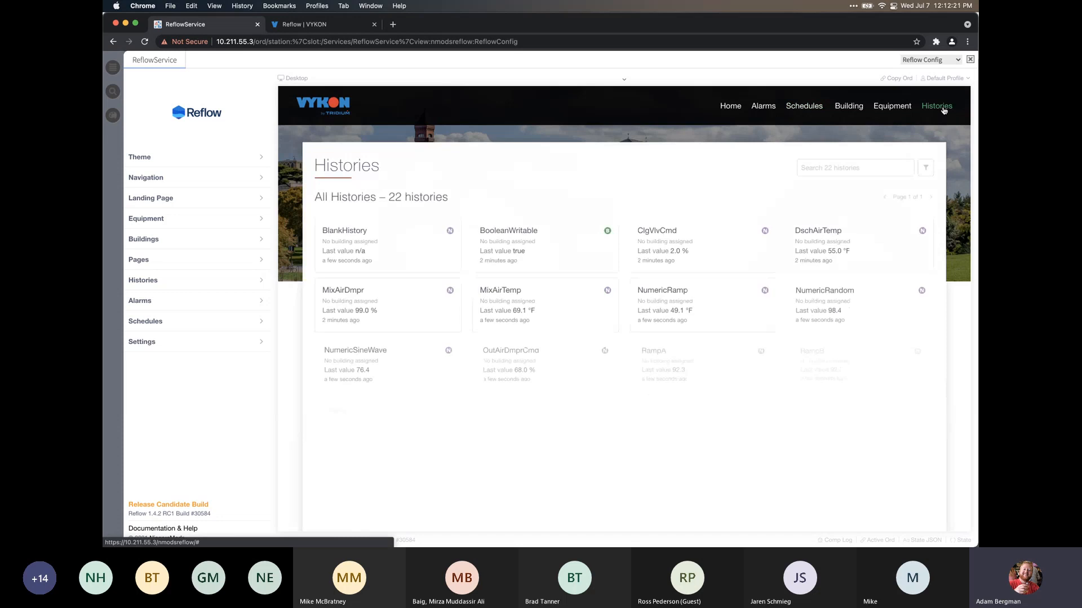
click(200, 281)
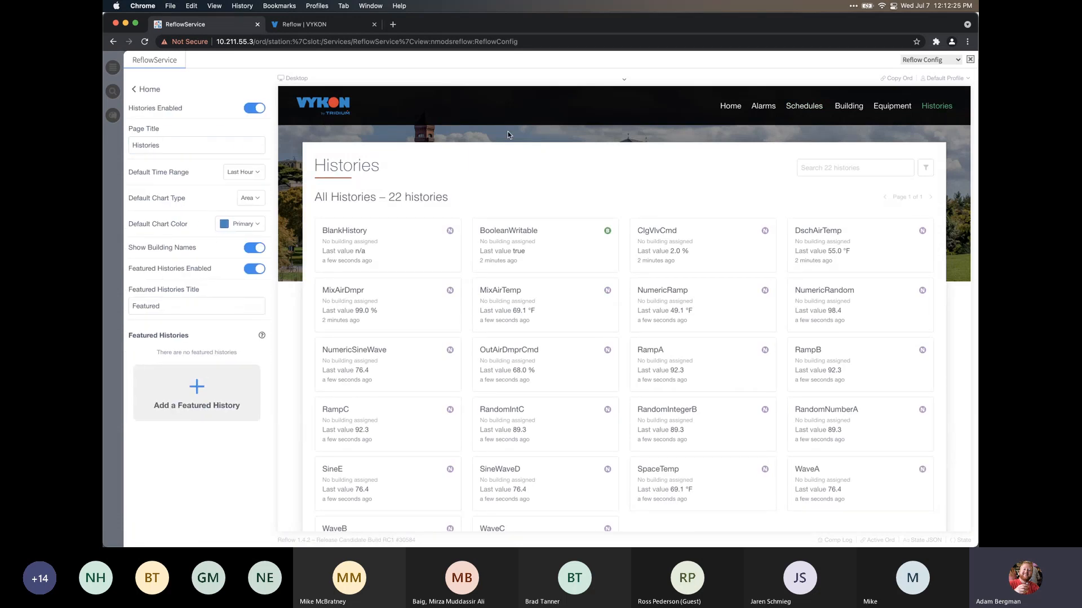
scroll(507, 138, down, 2)
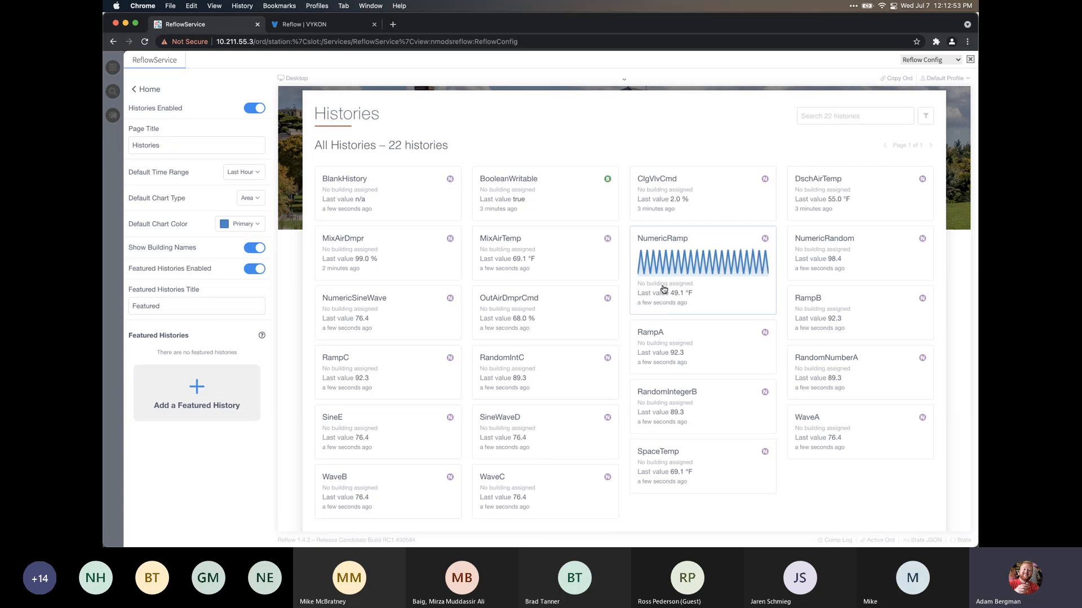
click(256, 253)
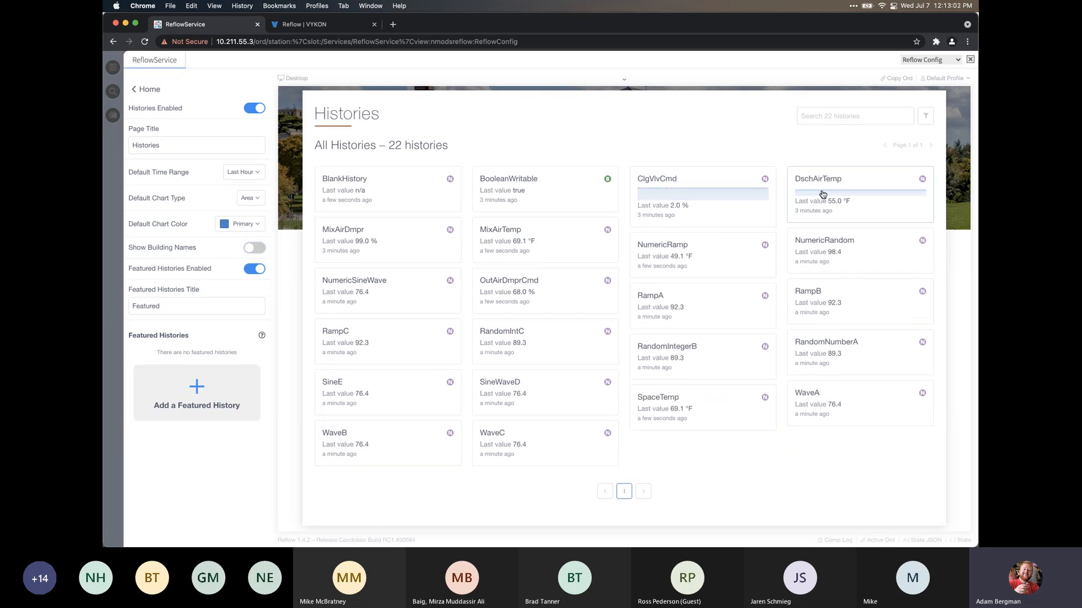
Open the NumericRandom history chart, zoom in on two successively narrower time spans and reset the zoom
click(825, 238)
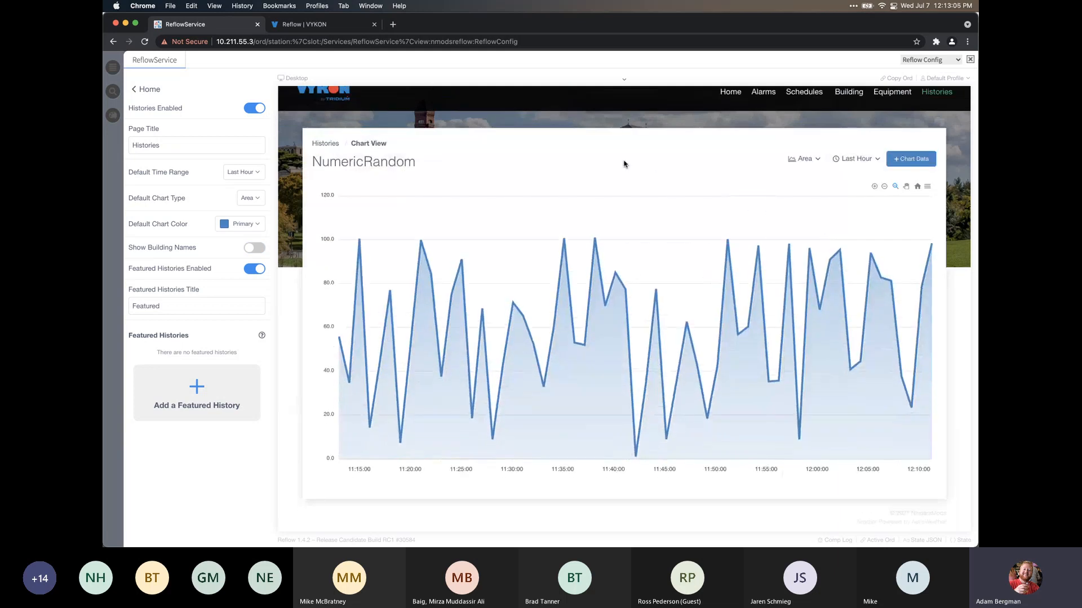
scroll(624, 164, up, 1)
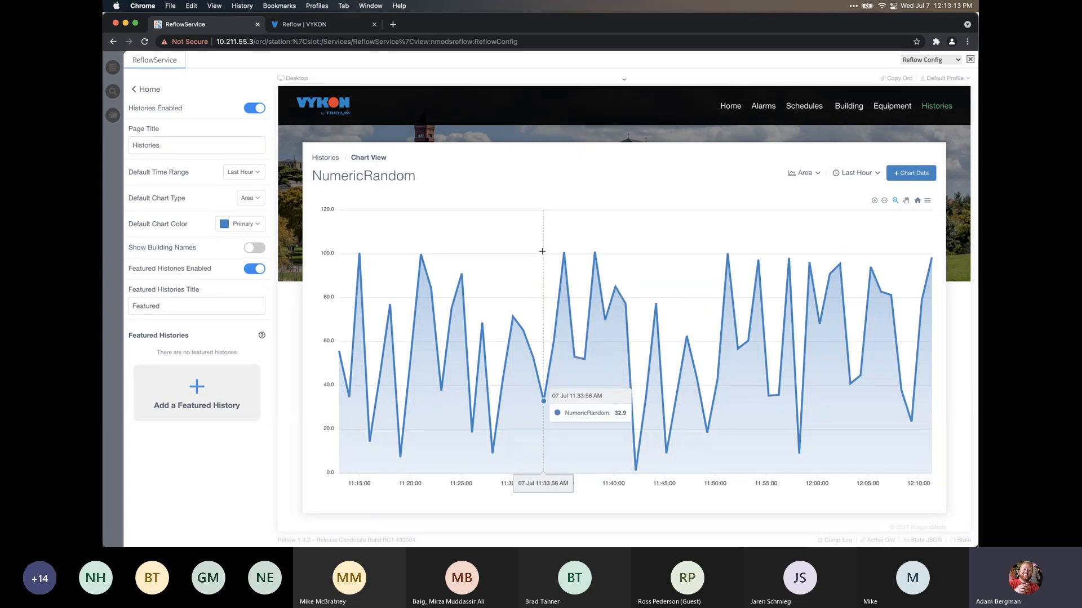
drag(542, 252, 781, 256)
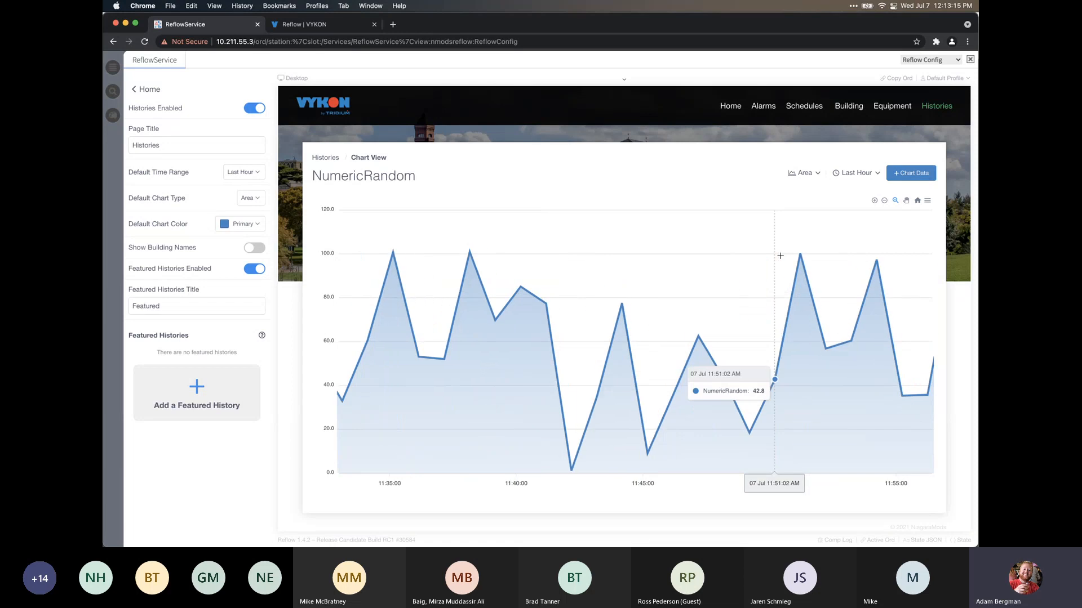
drag(619, 249, 374, 254)
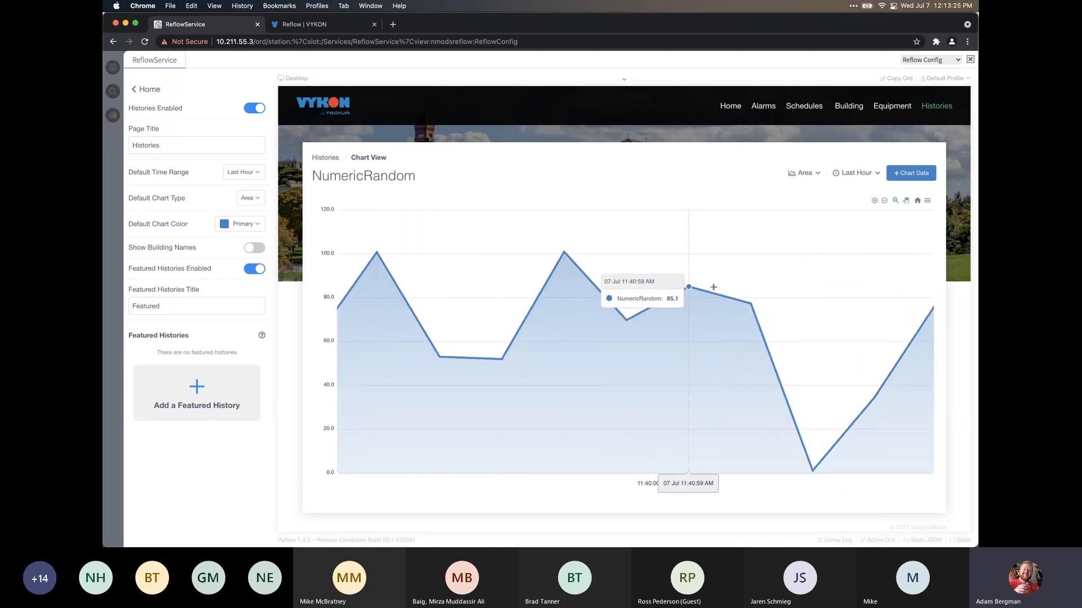
click(918, 201)
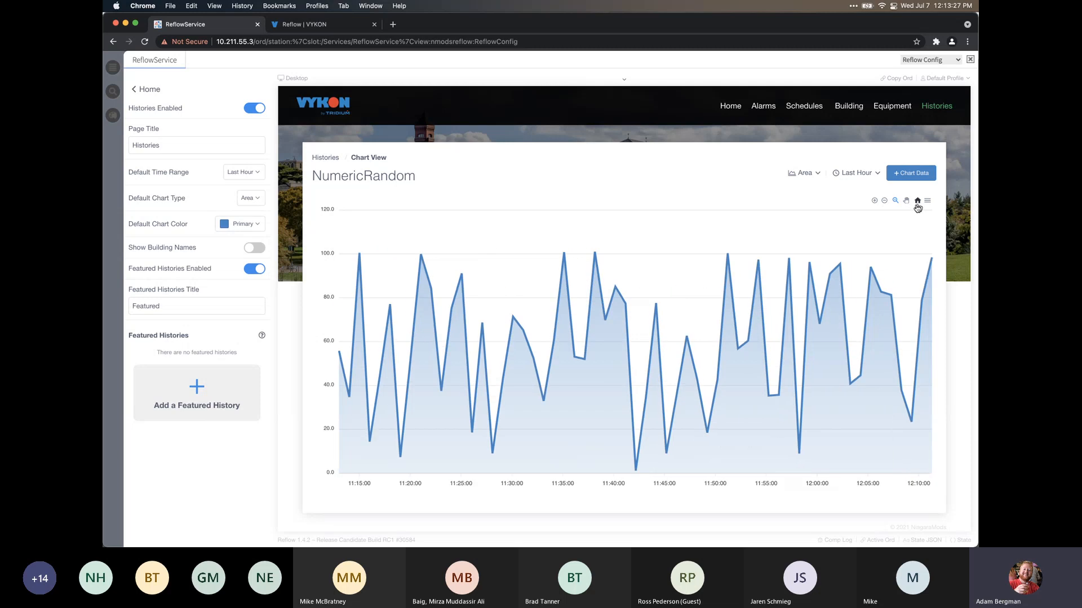
Review the download formats and the selectable time ranges of the NumericRandom chart
click(926, 201)
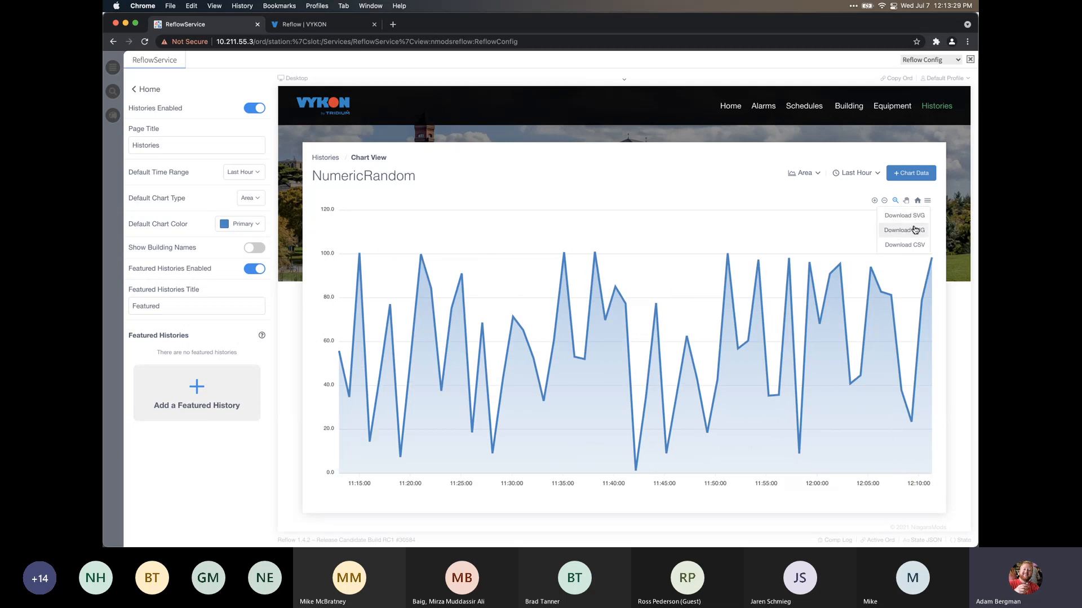
click(894, 250)
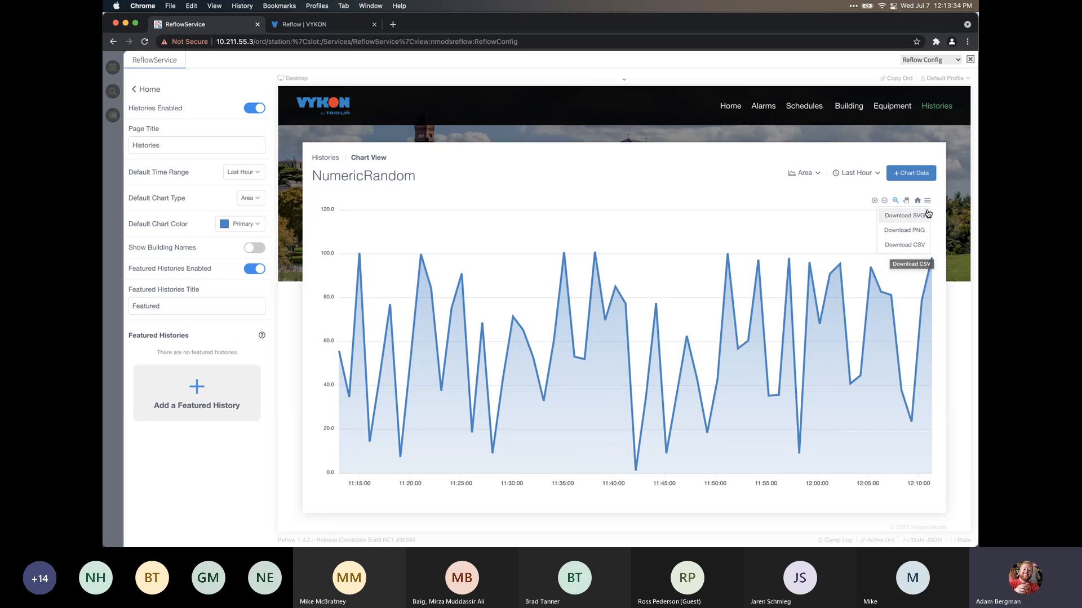
click(846, 176)
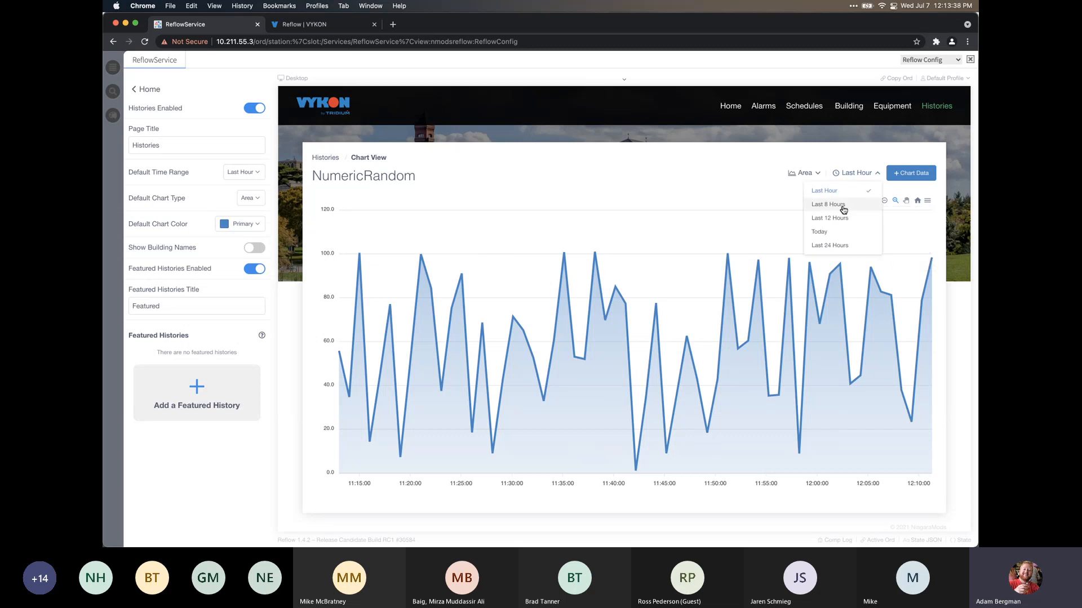
scroll(843, 221, down, 3)
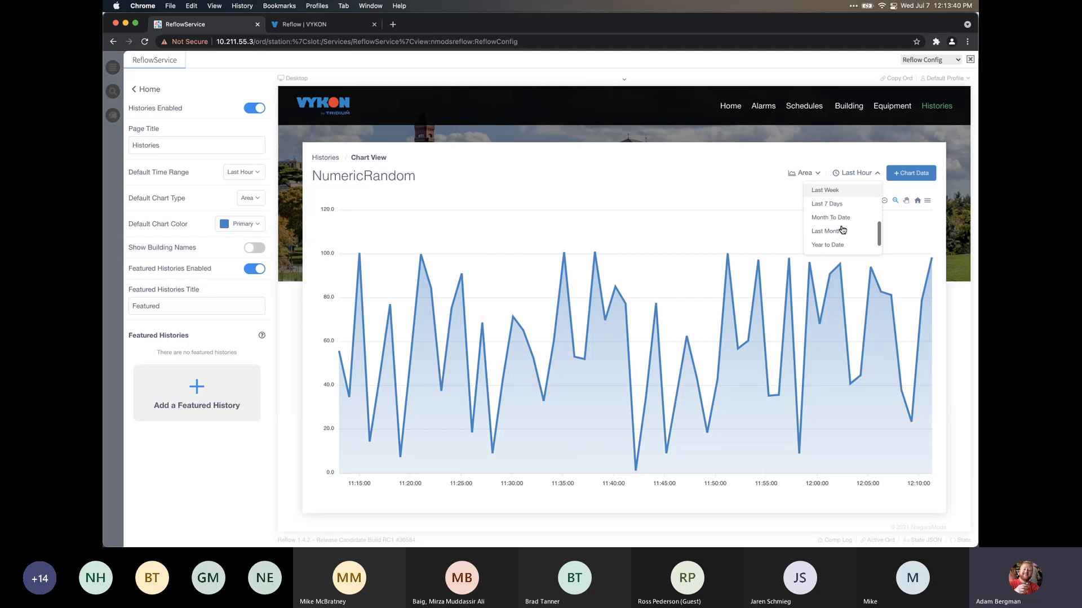
scroll(842, 225, up, 3)
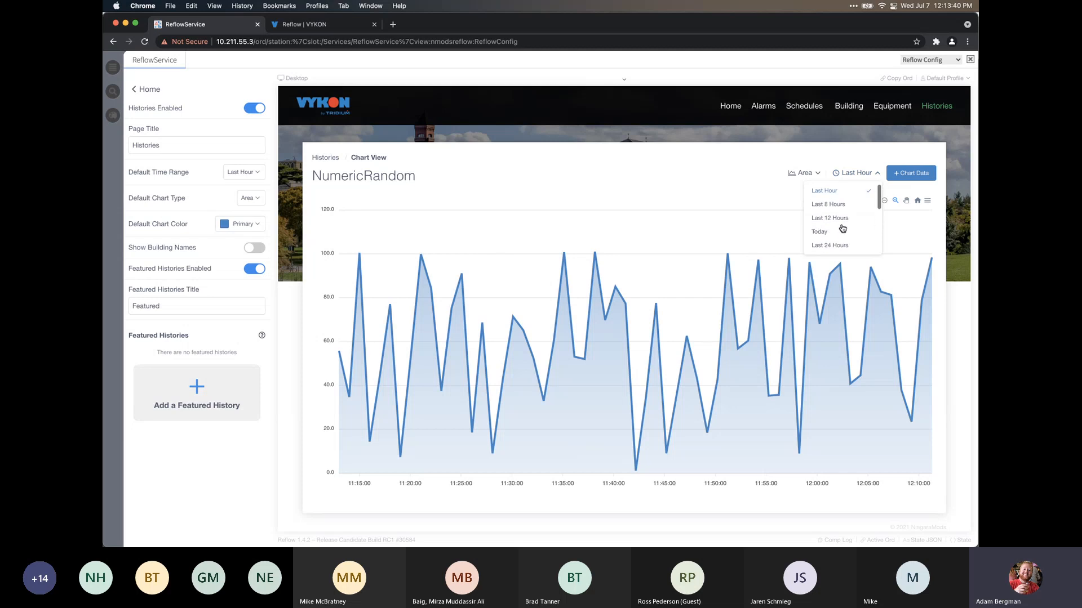
click(861, 174)
Display the NumericRandom history successively as a Line, Bar, Heatmap and Scatter chart
click(810, 172)
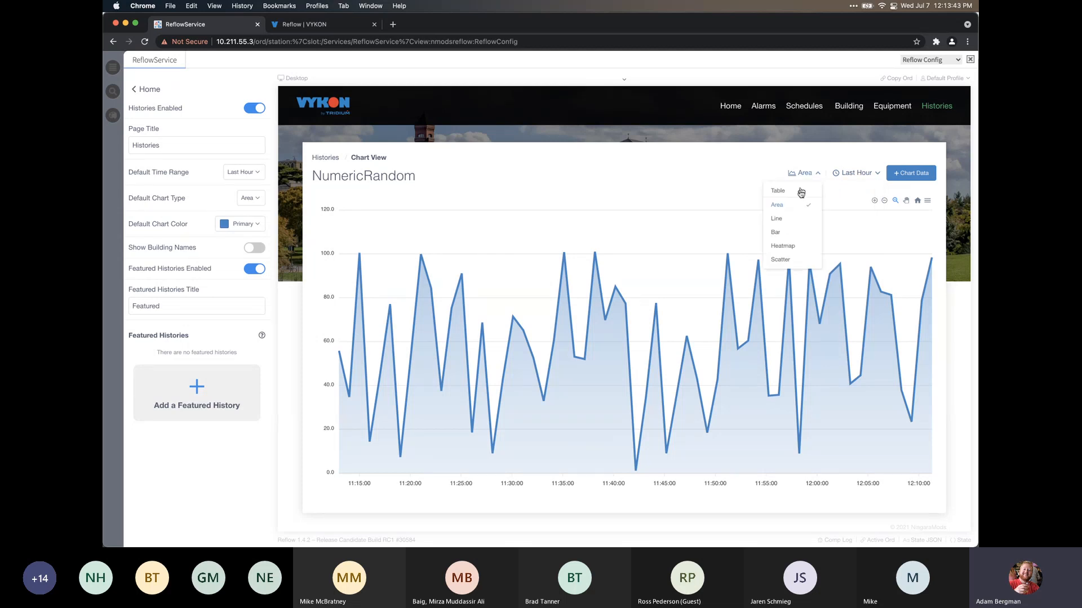
click(795, 224)
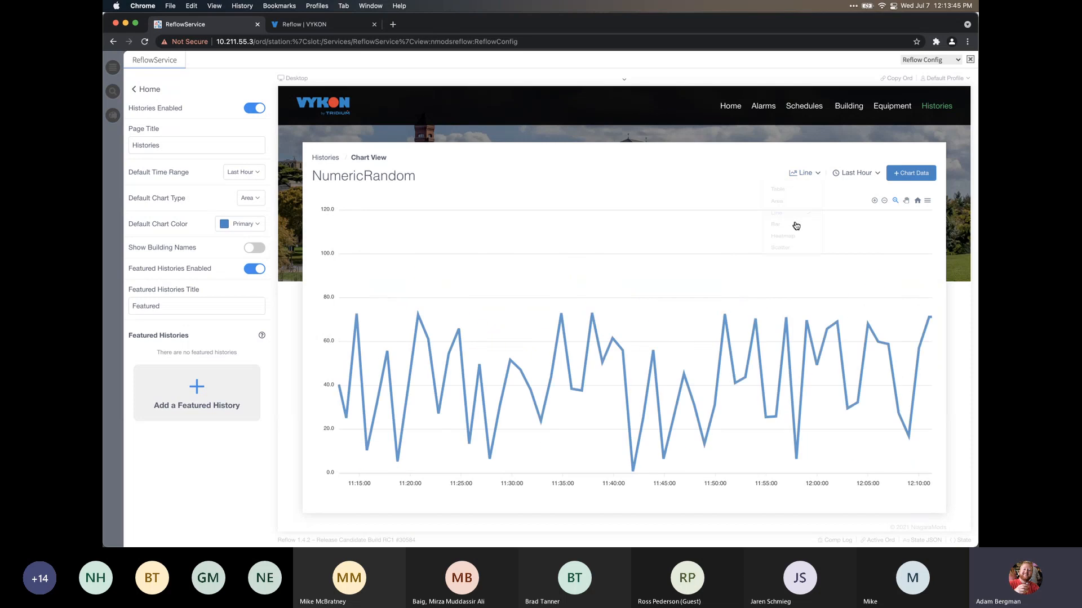
click(804, 173)
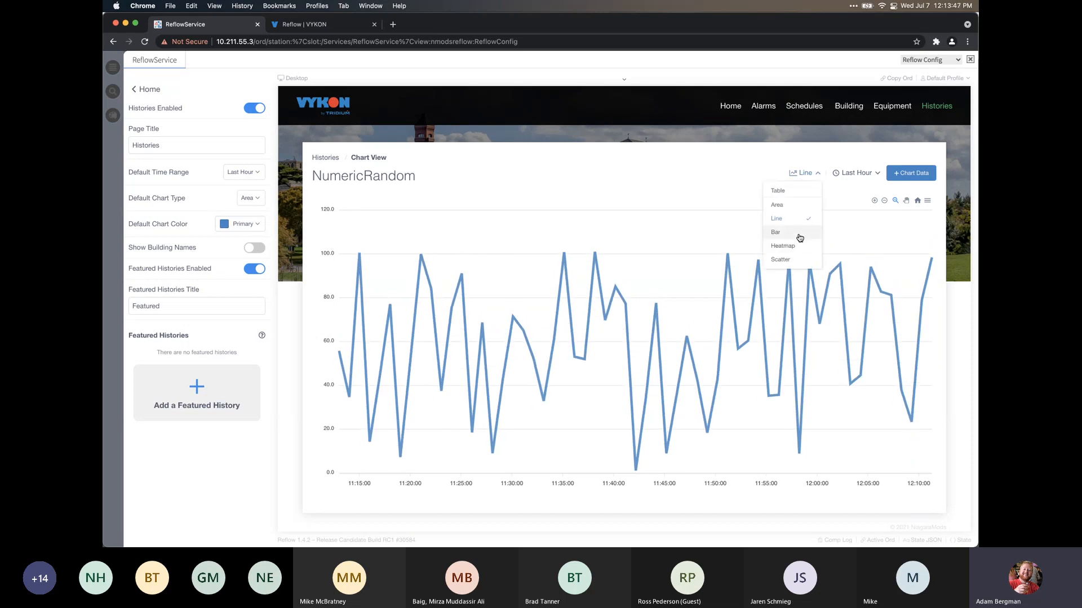
click(802, 232)
click(804, 173)
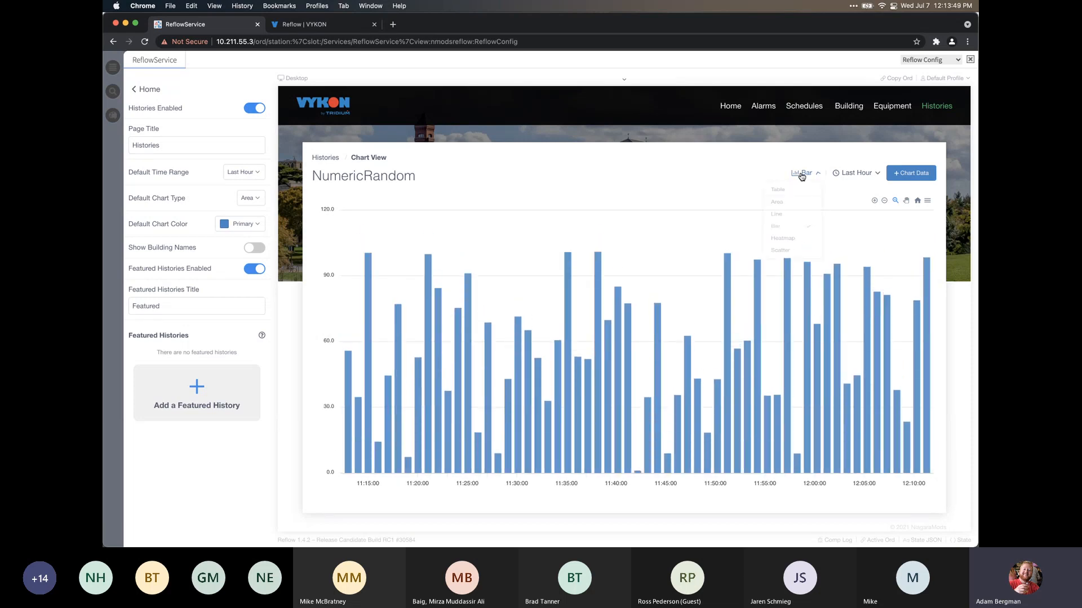
click(797, 240)
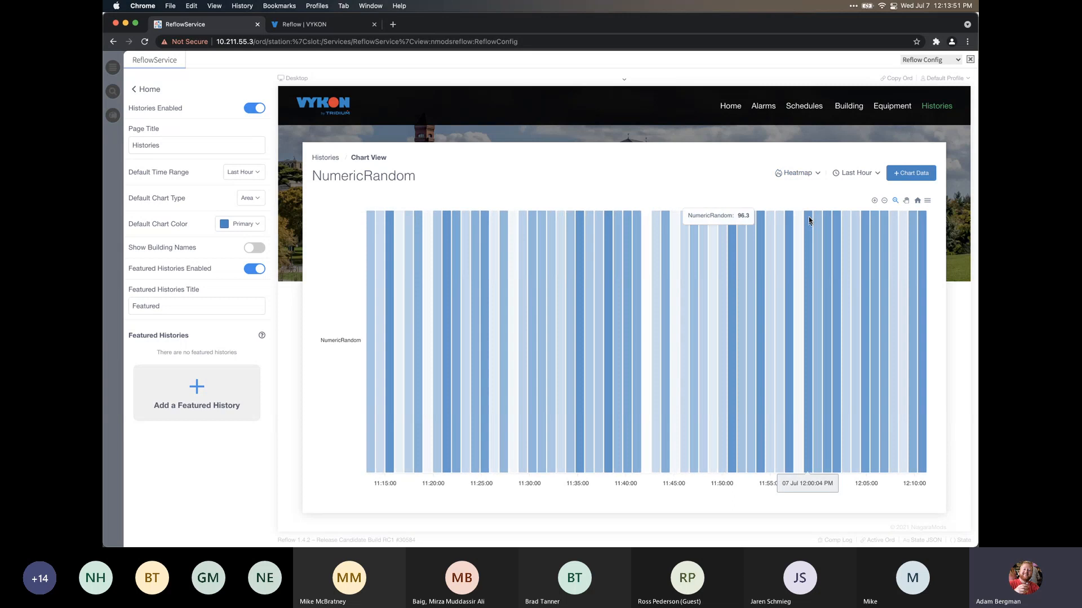
click(806, 173)
click(797, 260)
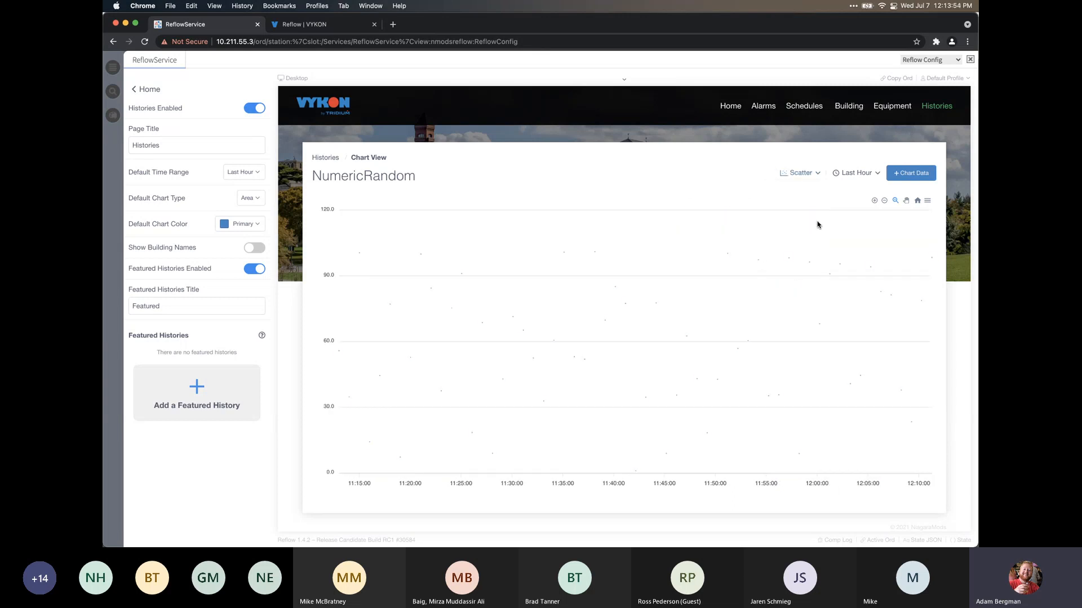
Display the NumericRandom history as a Table, look through its records and return to the Area chart
click(809, 181)
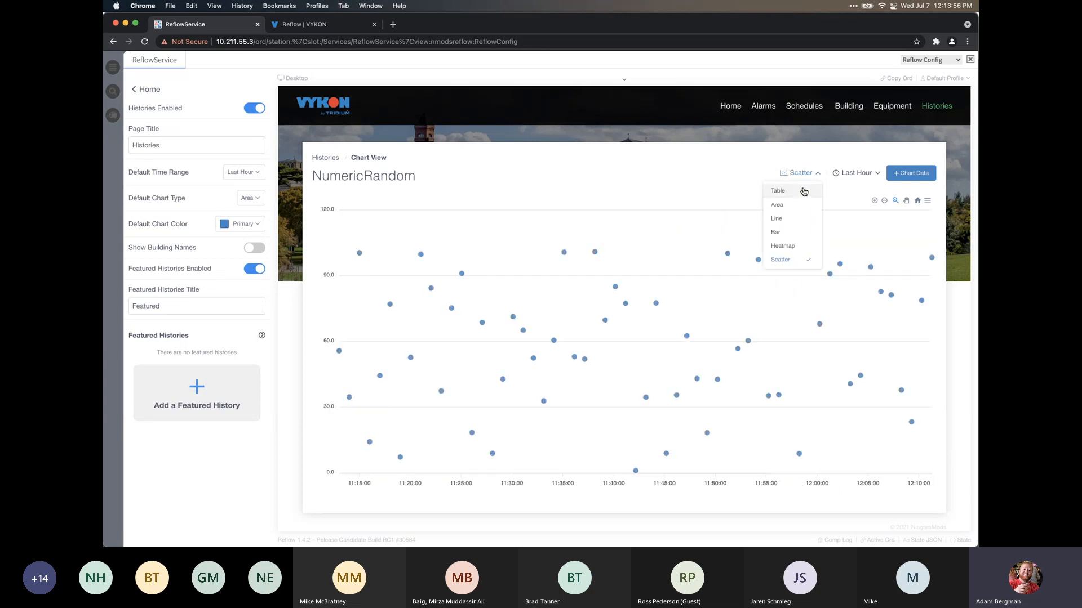
click(806, 191)
scroll(547, 367, down, 5)
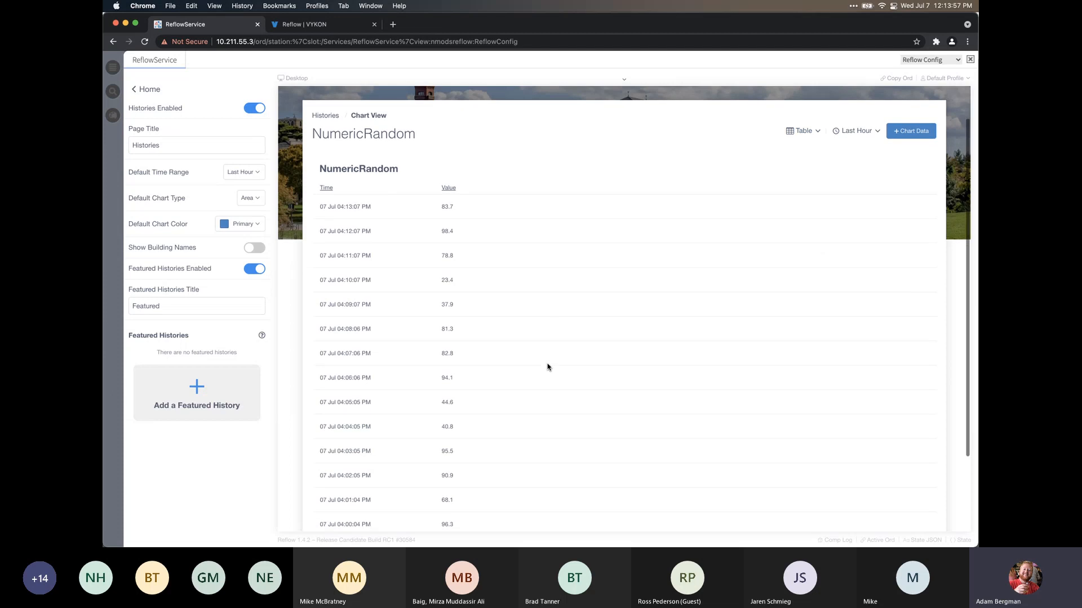
scroll(551, 360, up, 4)
scroll(550, 358, up, 1)
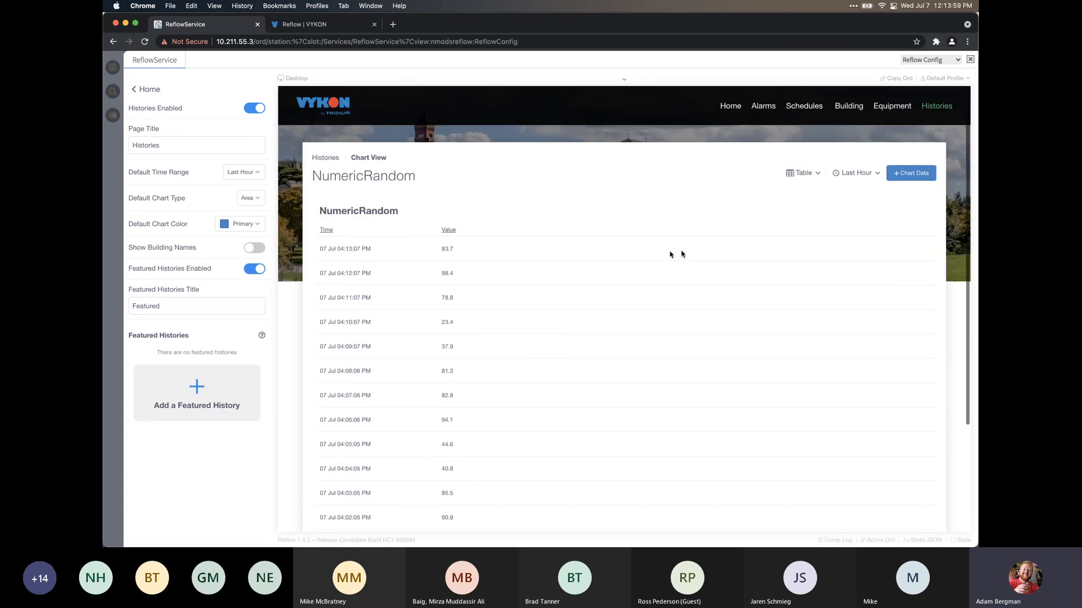
click(801, 173)
click(783, 205)
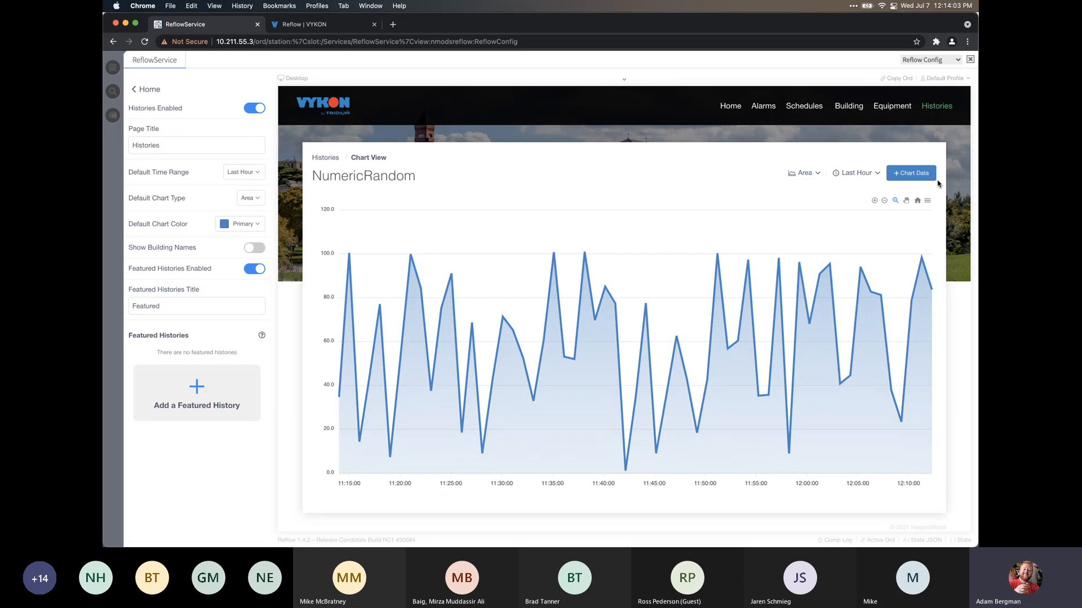
Open the chart data selection and add the NumericRamp history alongside NumericRandom
click(914, 173)
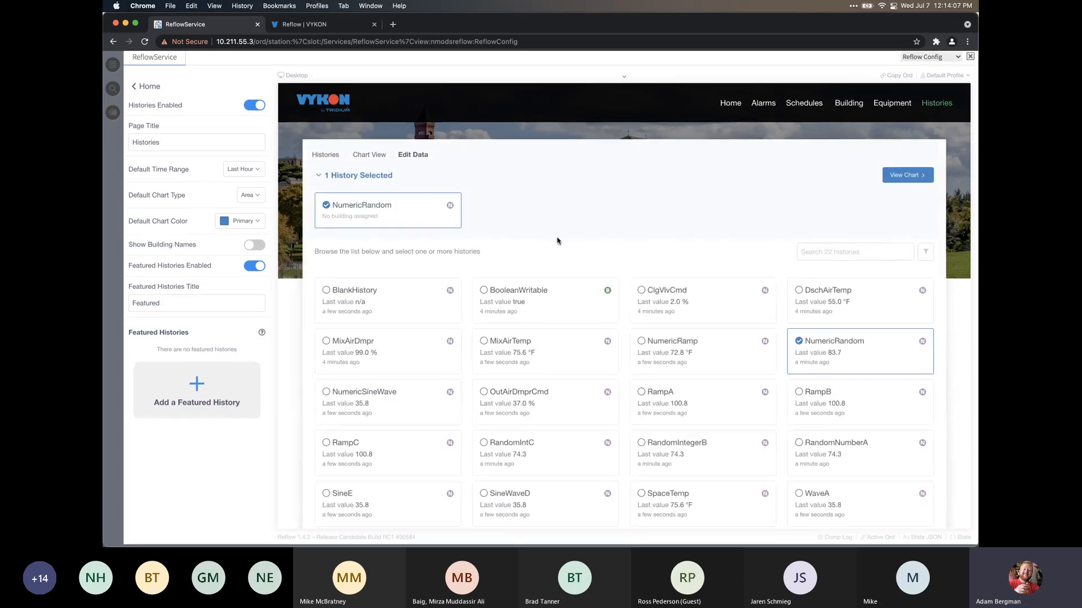
scroll(704, 243, down, 2)
click(653, 319)
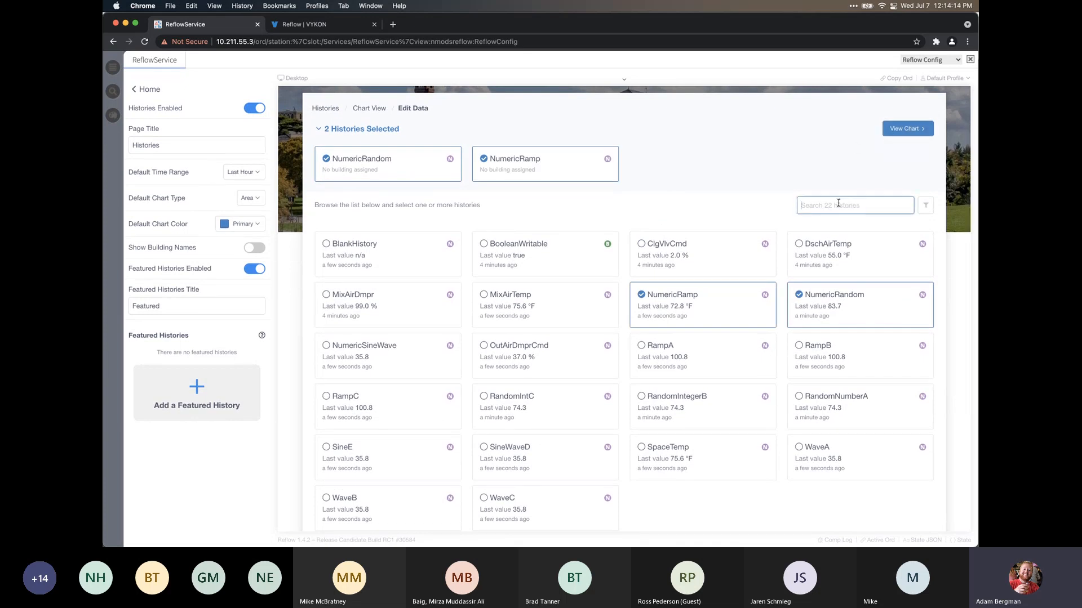
Search the selectable histories for "ramp" and clear the search
click(838, 205)
text(ramp)
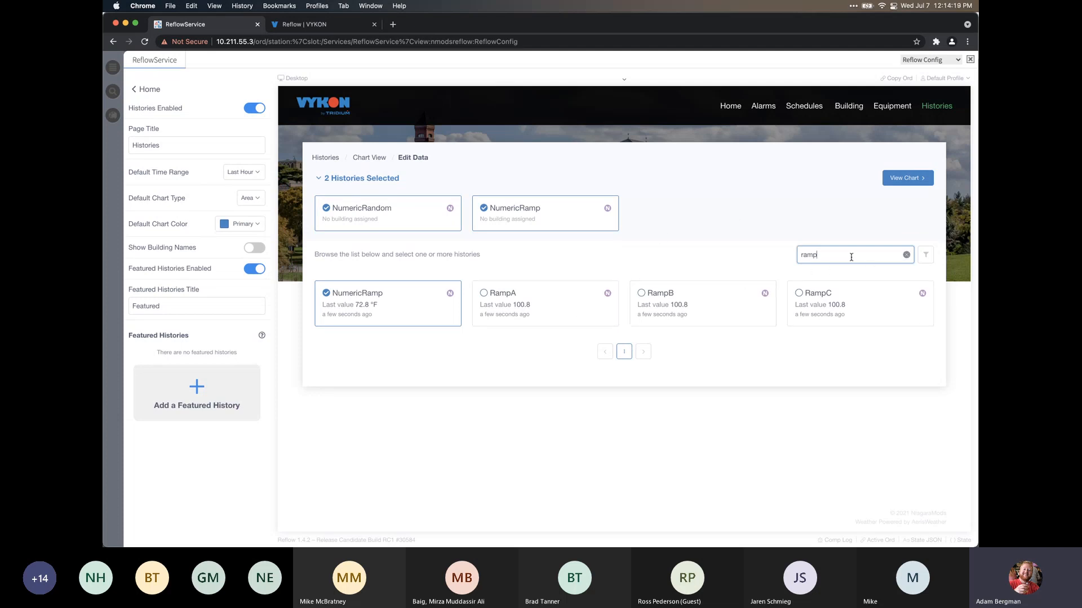
key(super+a)
key(BackSpace)
Show the history list's filters, review the type and ordering choices, and reverse the display-name order and restore it
click(926, 255)
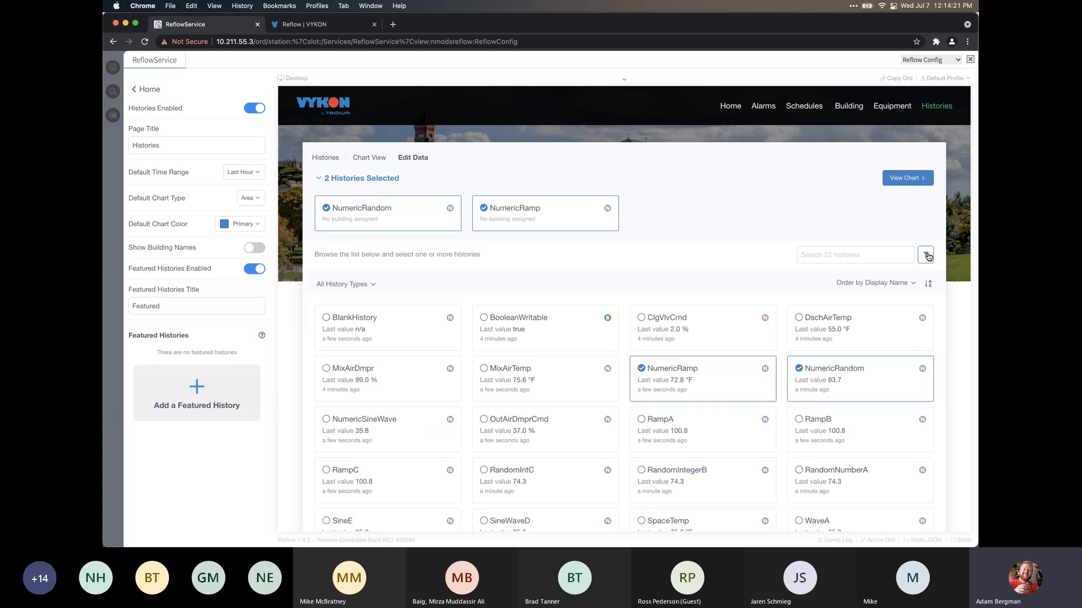
scroll(697, 244, down, 1)
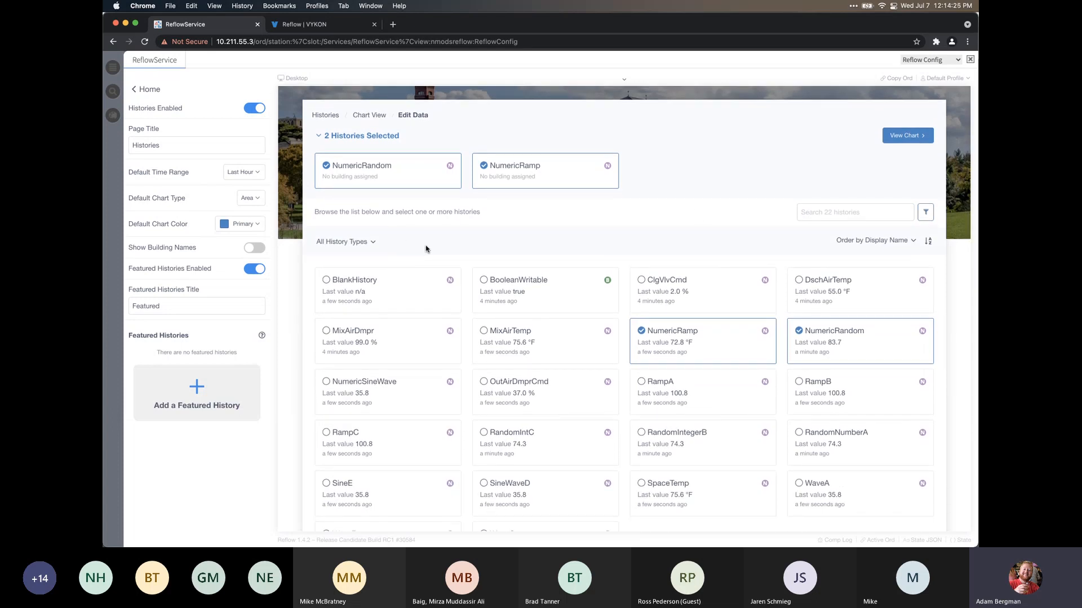
click(352, 243)
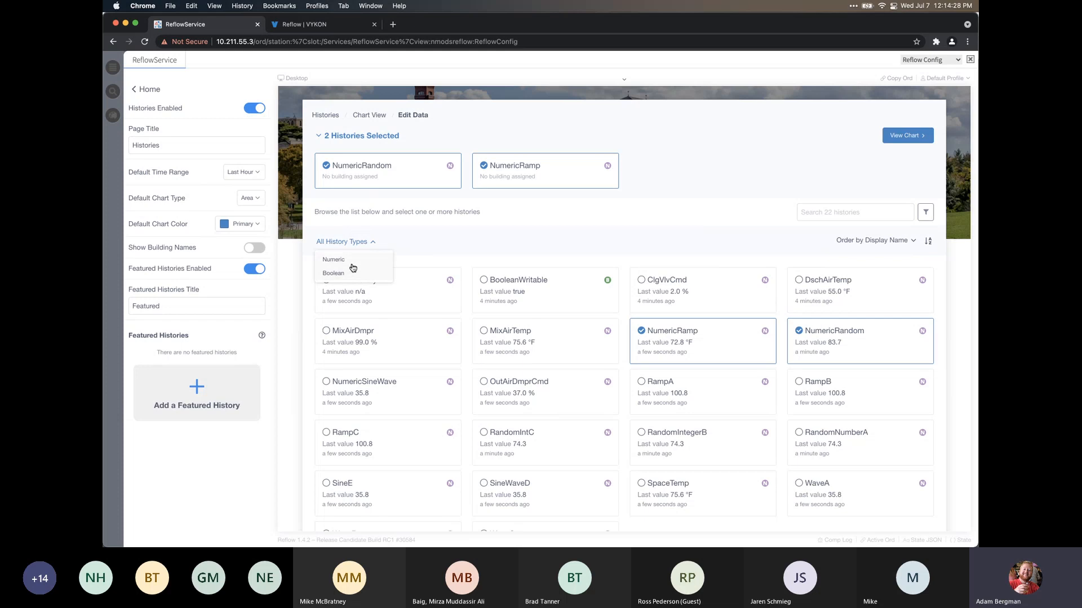
click(855, 245)
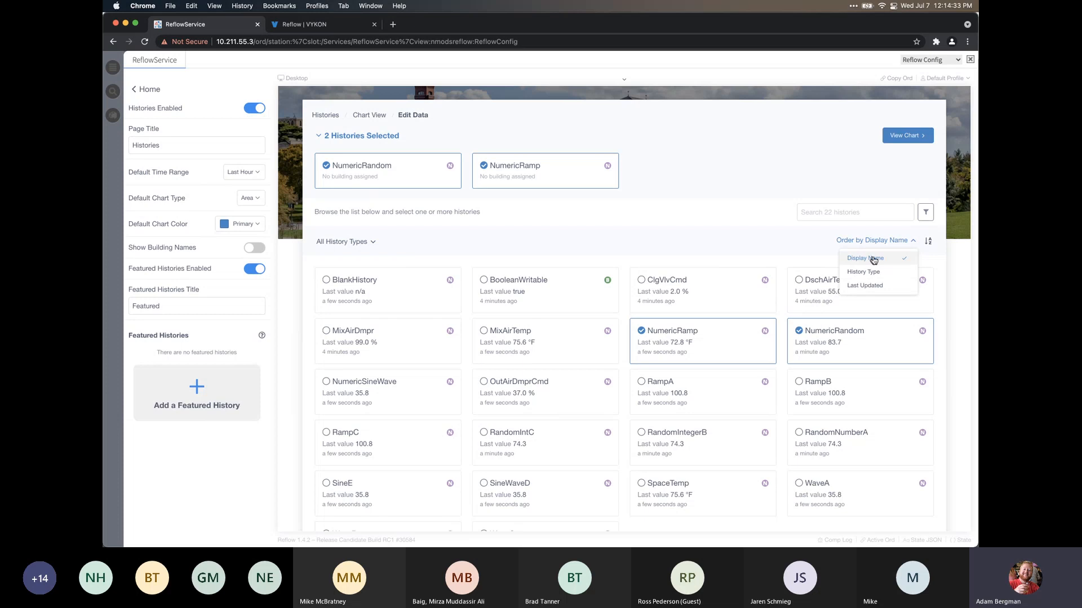
click(848, 244)
click(930, 243)
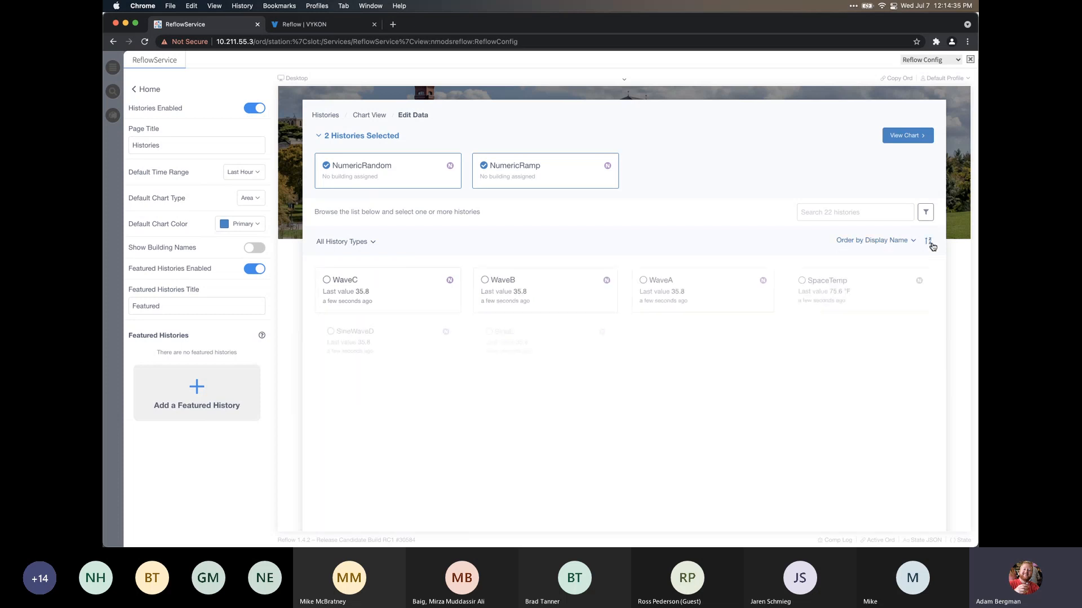
click(930, 242)
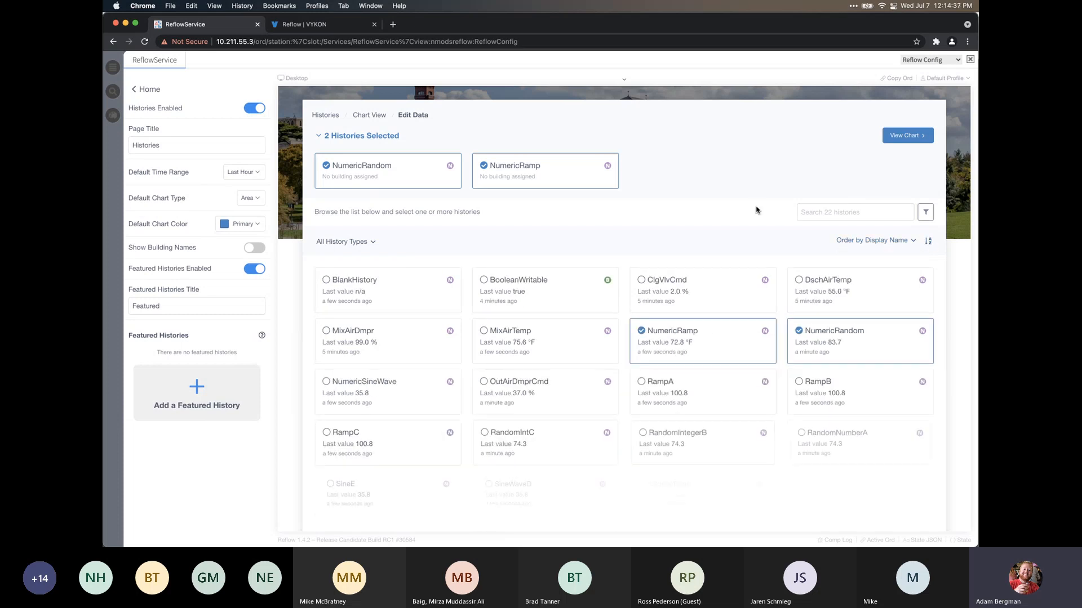
View the NumericRandom and NumericRamp histories together in one chart
scroll(694, 179, up, 2)
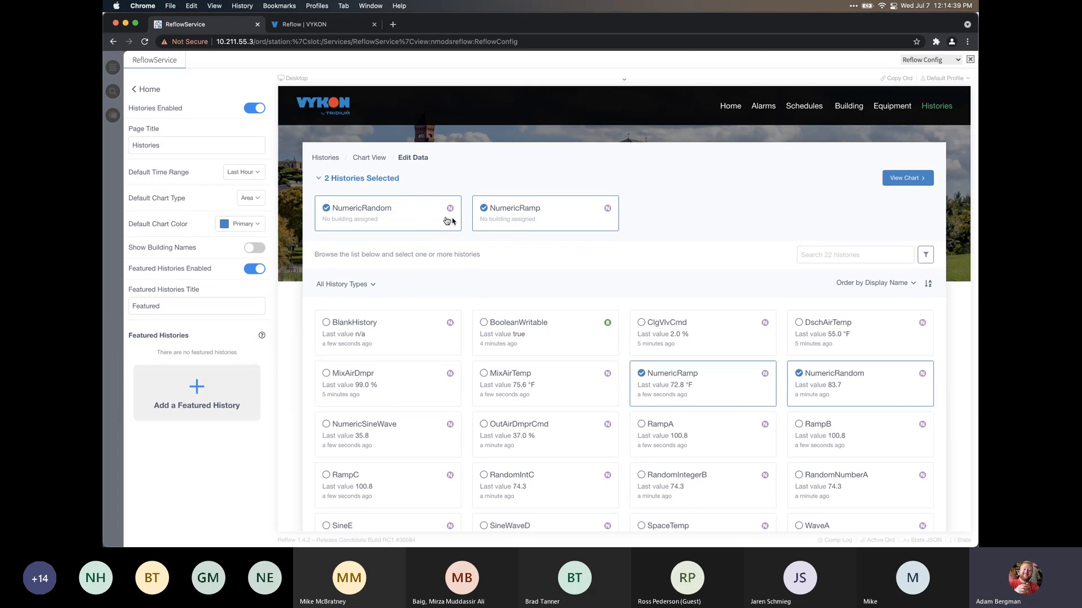
click(890, 179)
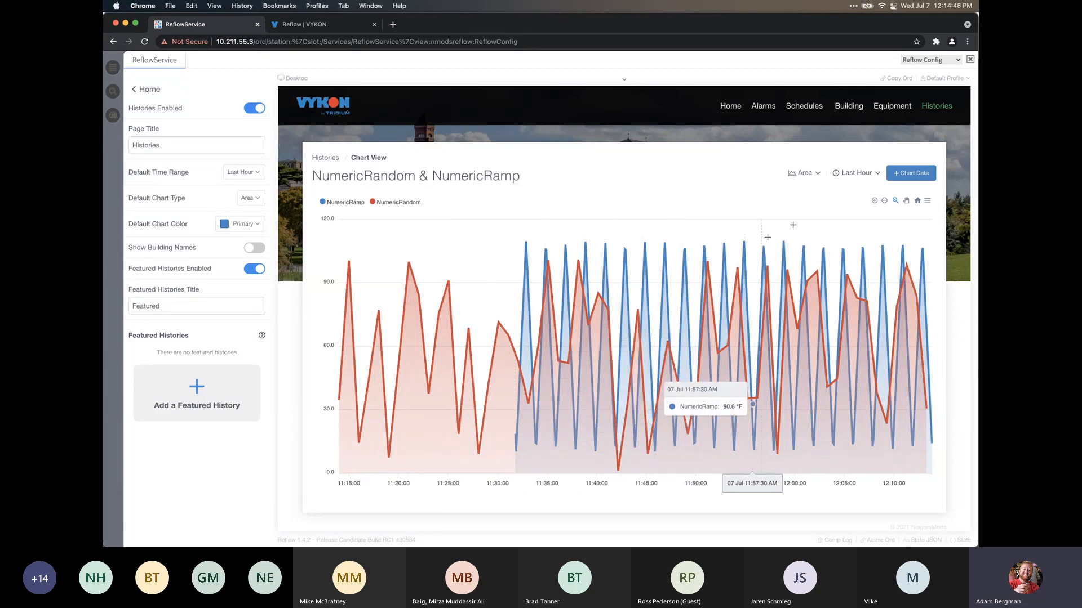
Add the NumericSineWave history to the chart data and view the combined chart
click(911, 173)
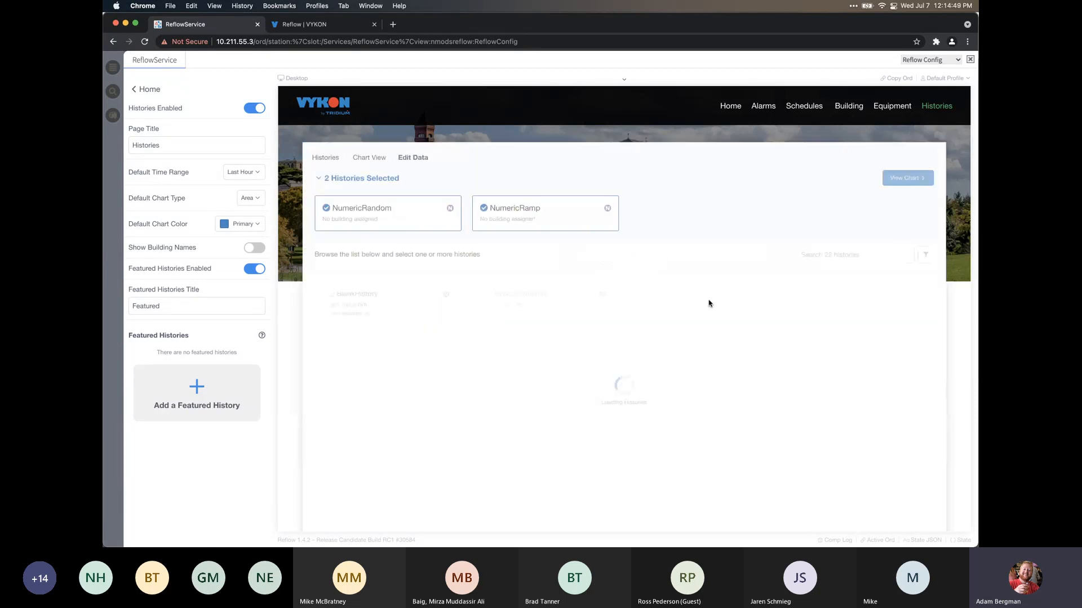
scroll(752, 329, down, 1)
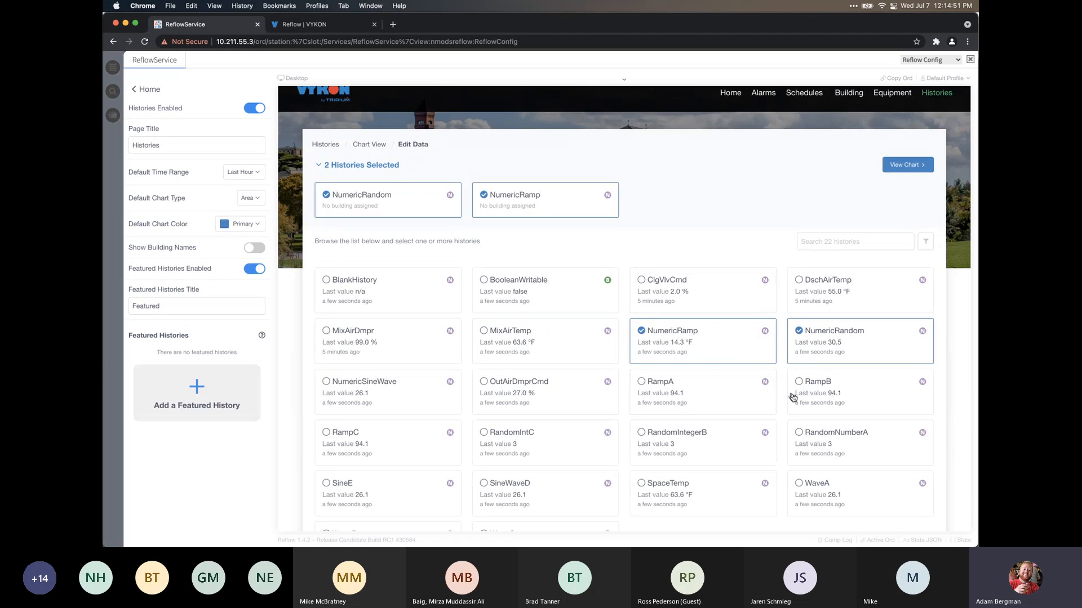
click(702, 402)
click(704, 400)
click(404, 387)
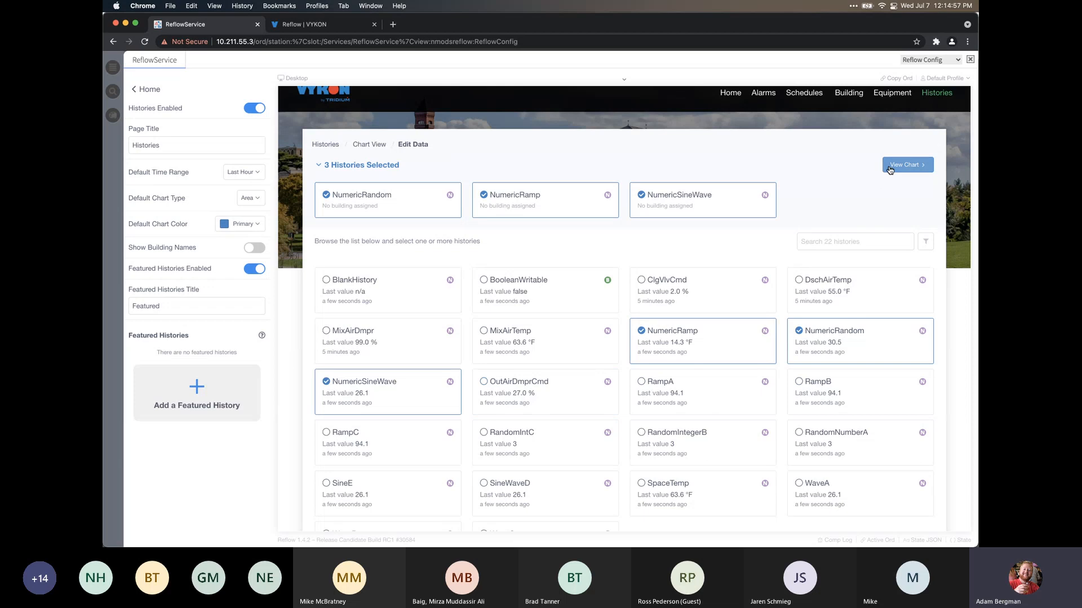
click(906, 165)
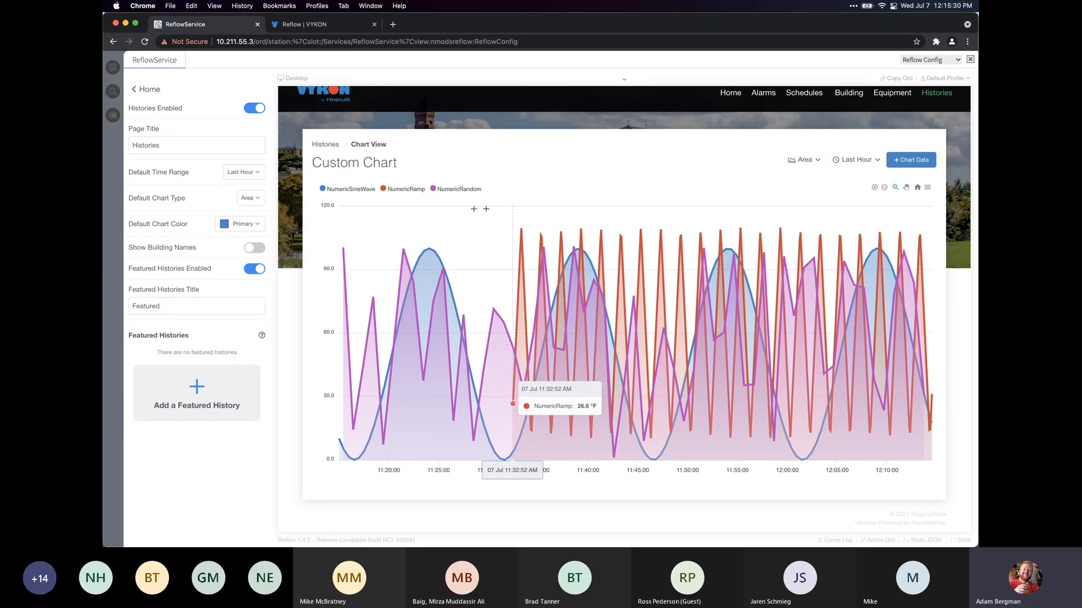
Hide the NumericRamp series in the combined chart and show it again
click(397, 189)
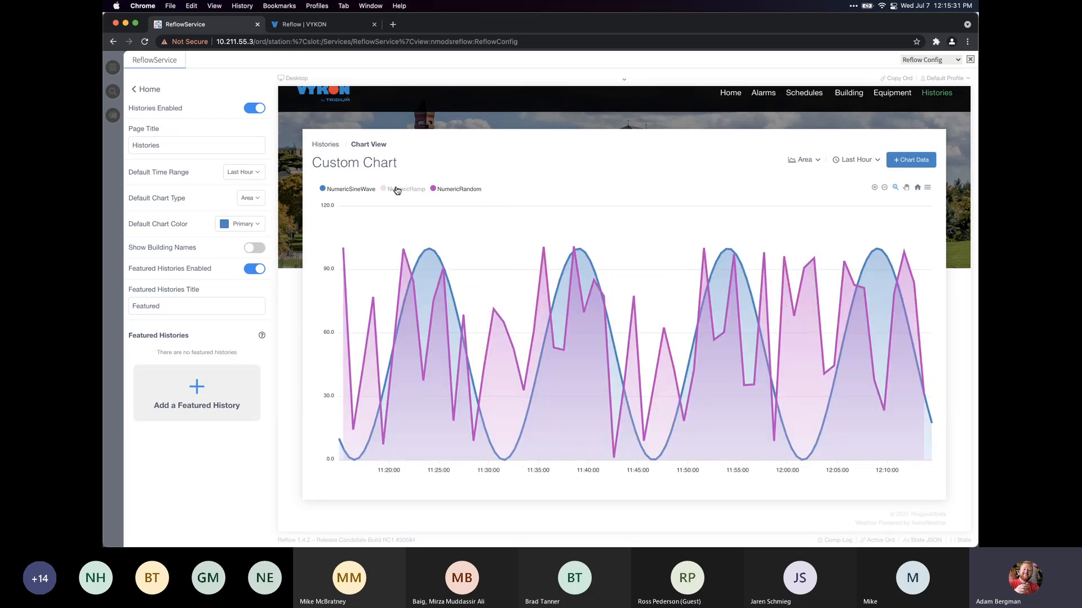
click(398, 189)
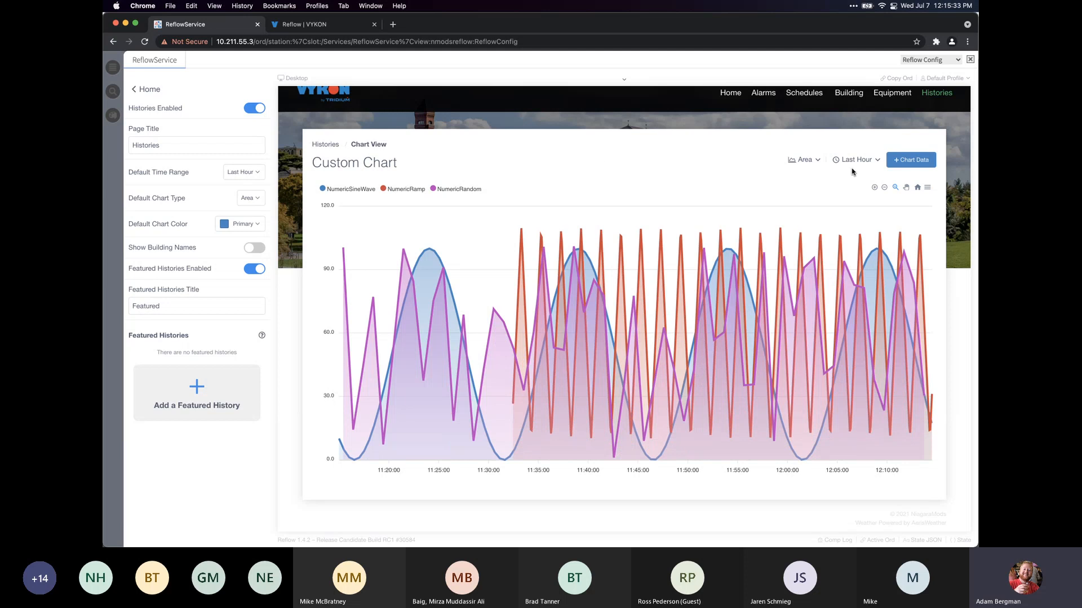
Return to the Histories overview and review the choices for the default time range and default chart type
click(332, 146)
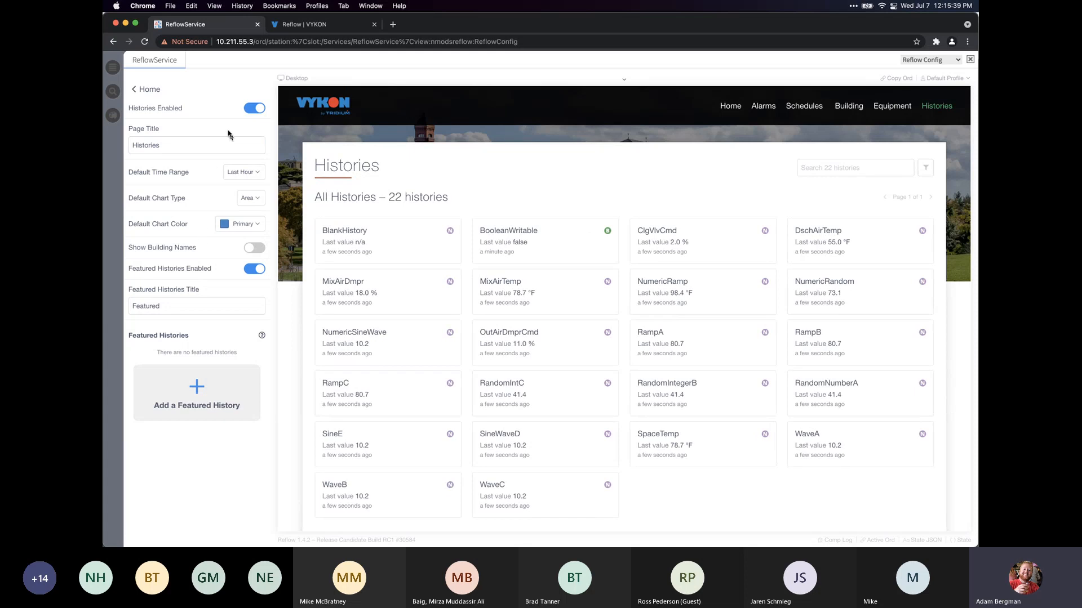
click(249, 173)
click(249, 173)
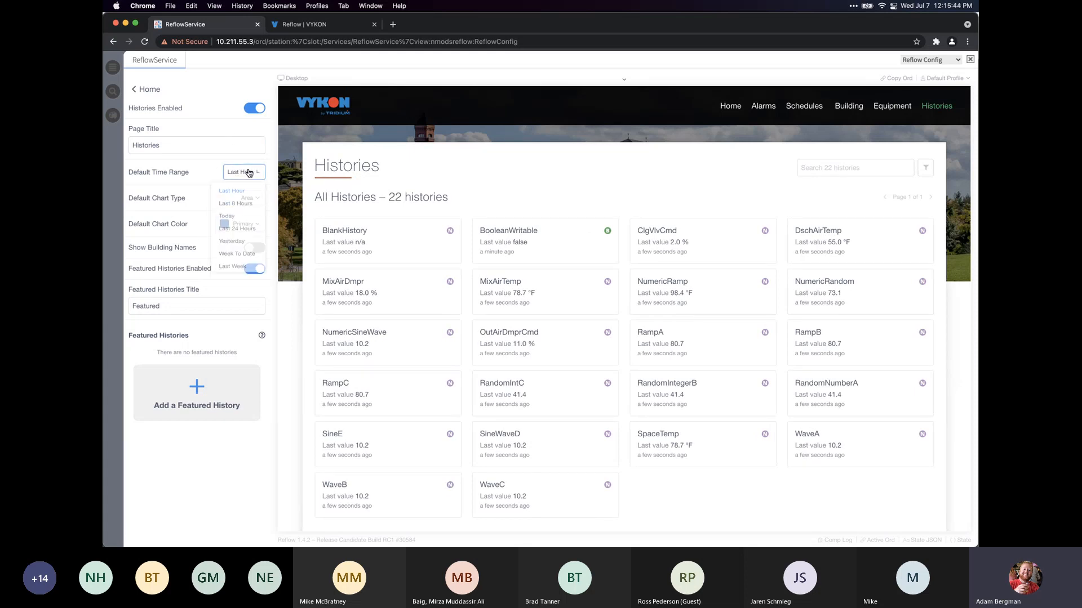
click(261, 205)
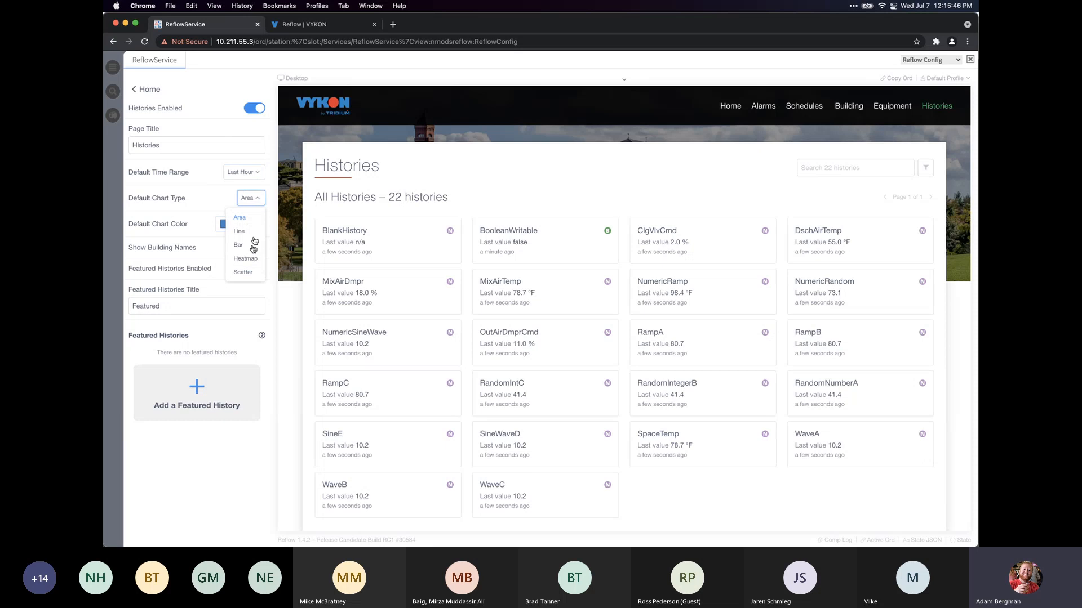
click(256, 199)
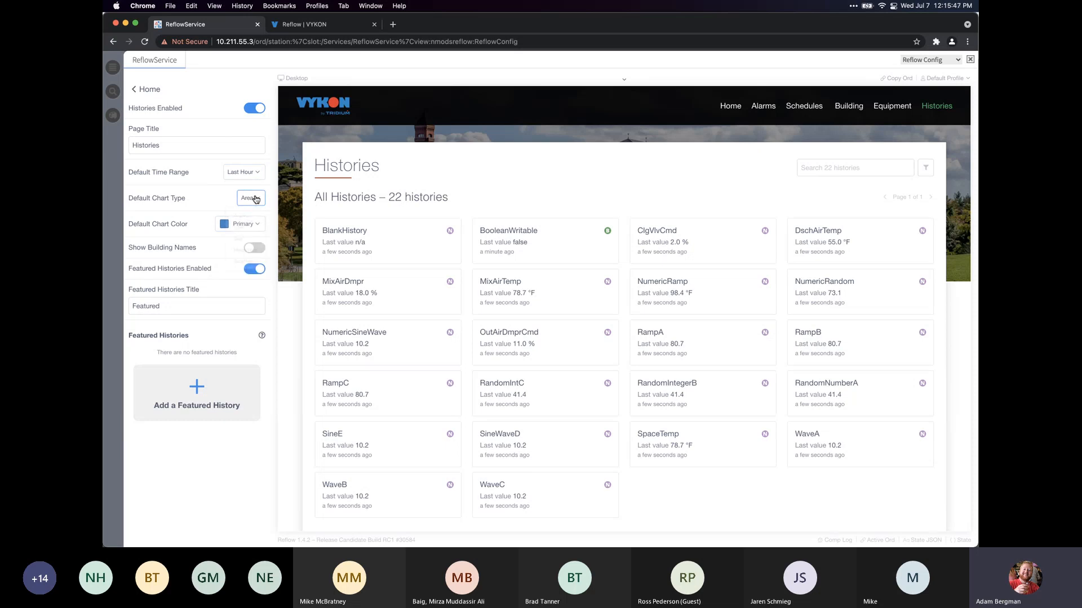
Switch the default chart color to Custom, look at its color choice and set it back to Primary
click(245, 225)
click(245, 226)
click(246, 225)
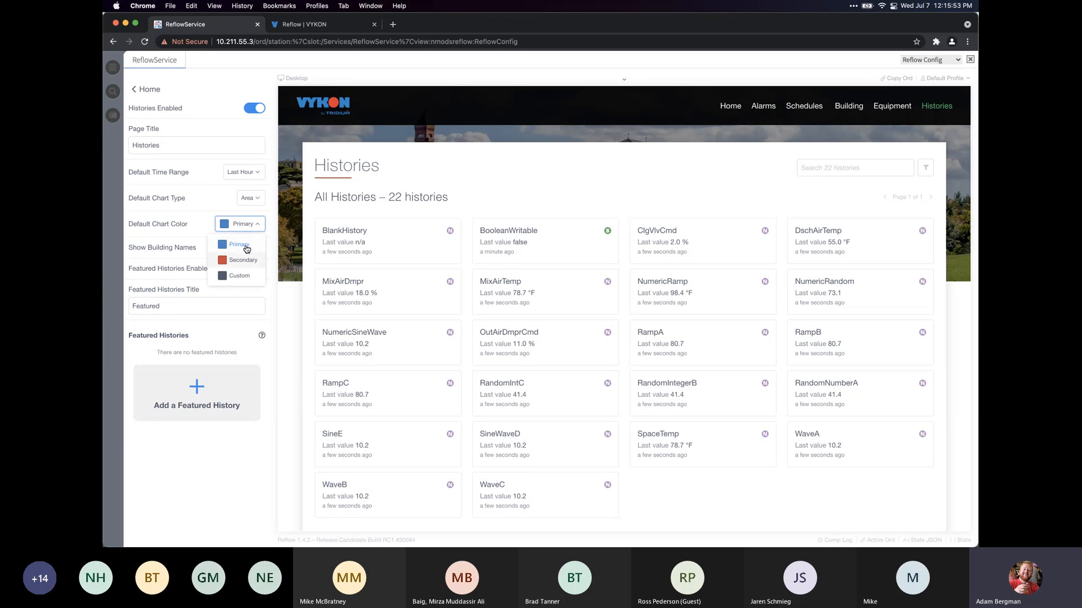
click(246, 277)
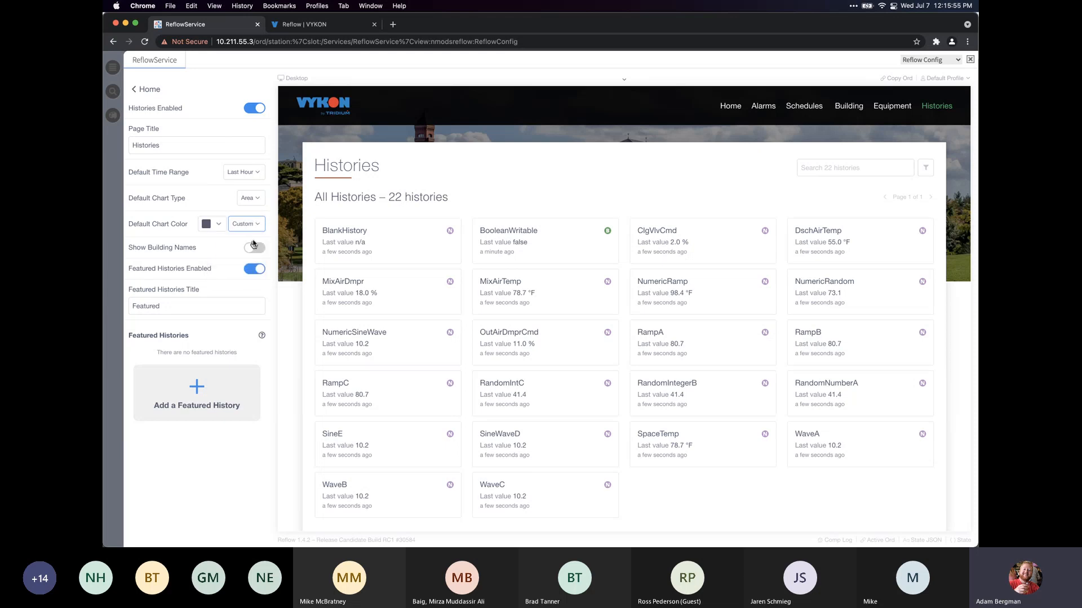
click(219, 227)
click(219, 227)
click(247, 224)
click(248, 240)
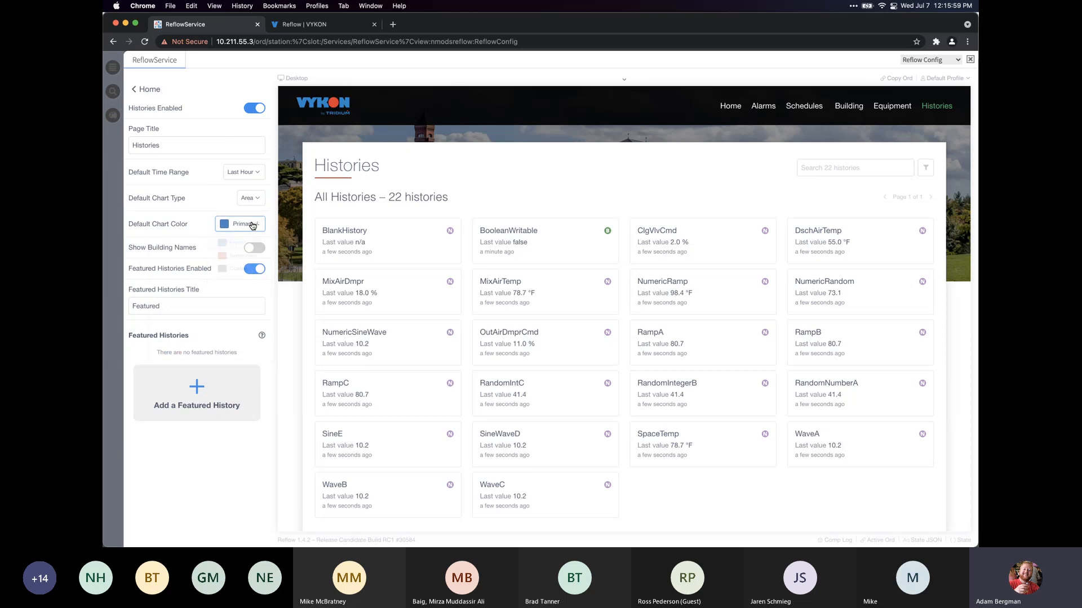
click(252, 224)
click(252, 225)
click(205, 303)
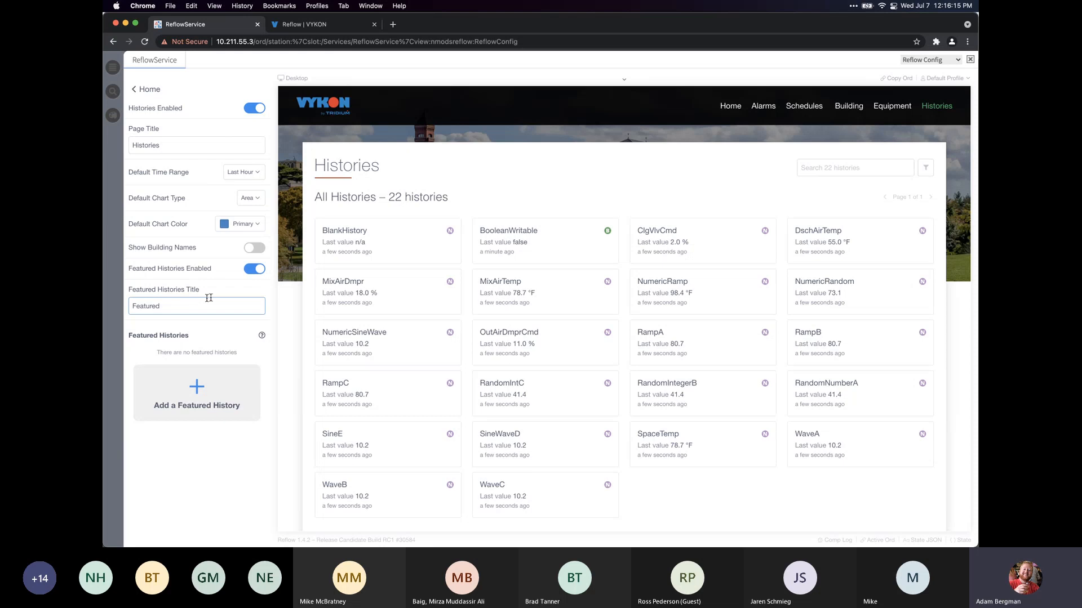
click(460, 176)
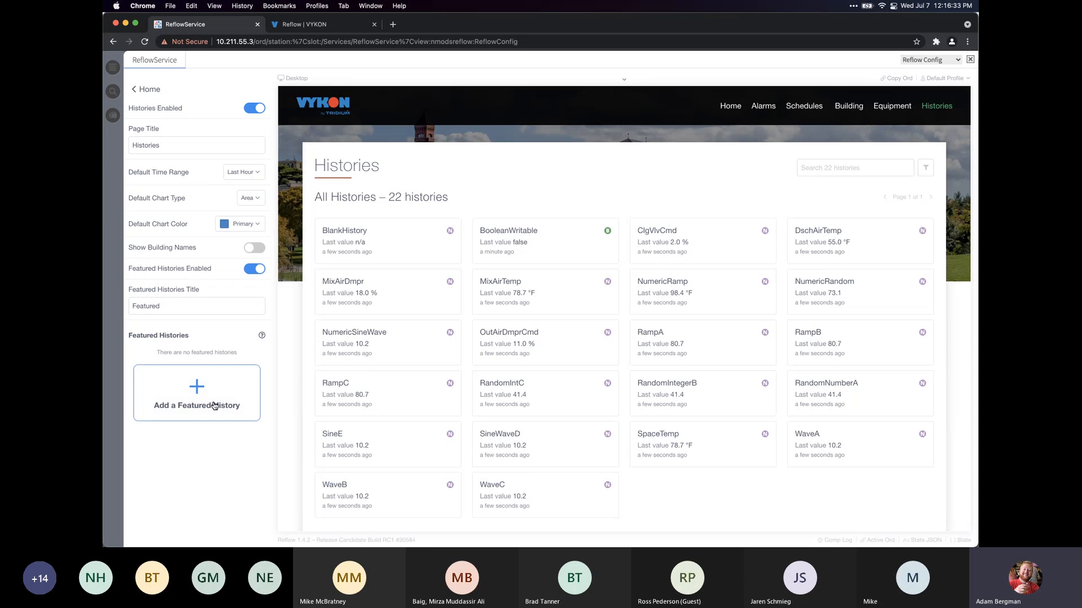
Add a featured history and title it "Energy Usage"
click(198, 395)
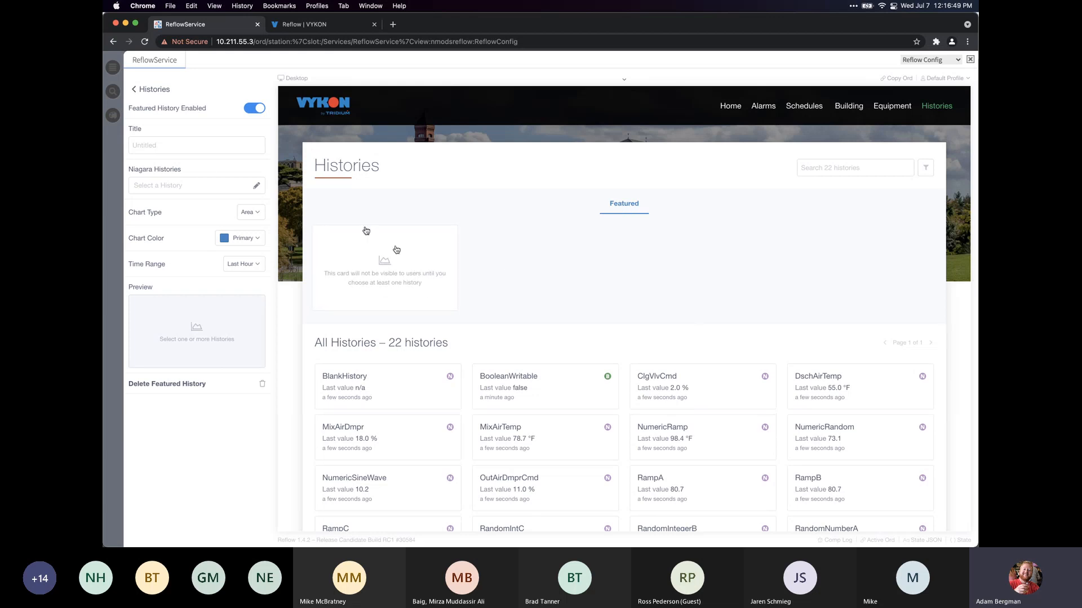
click(199, 151)
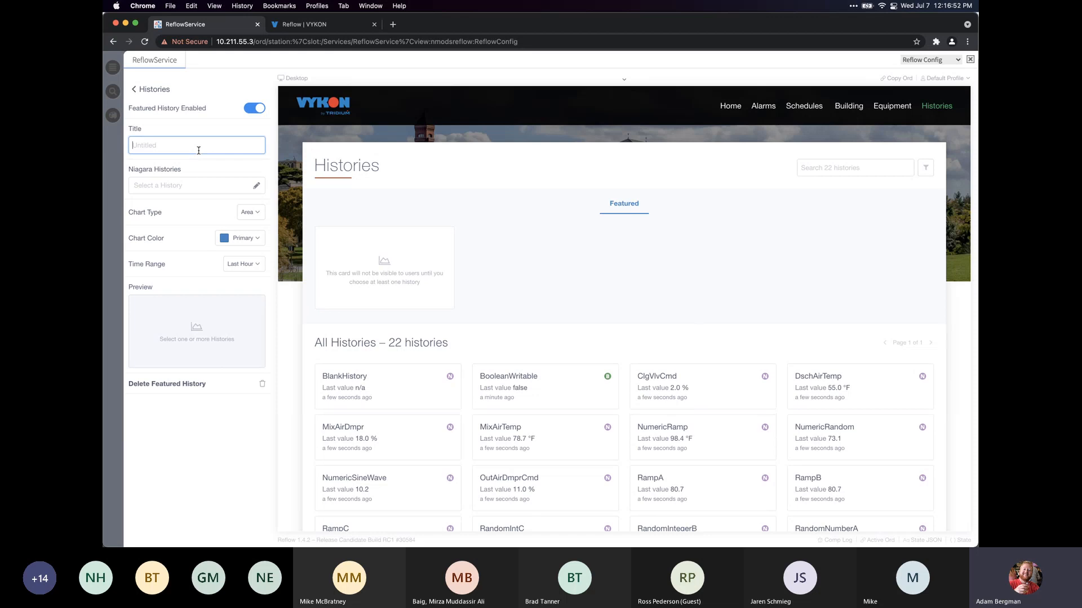
text(Energy)
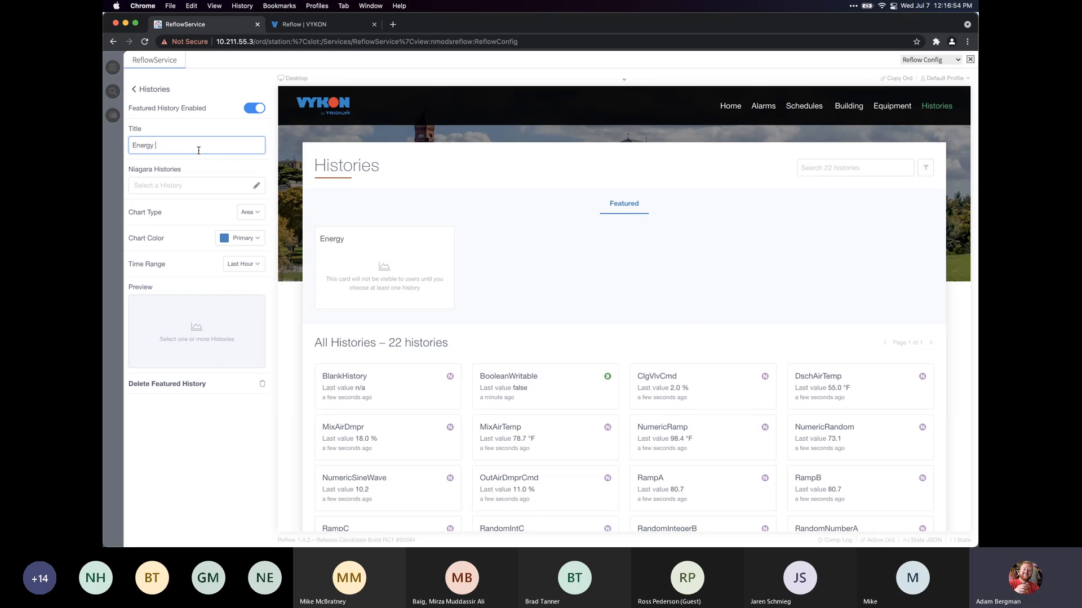
text( Usage)
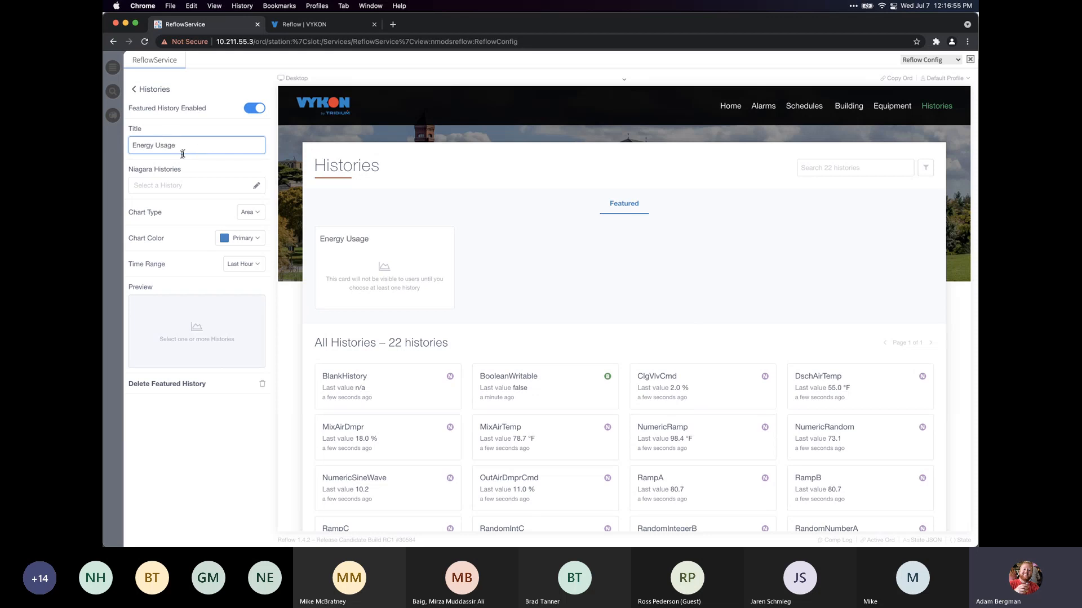
Open the Niagara history selection for the Energy Usage card and select NumericRandom and NumericSineWave
click(167, 185)
scroll(415, 228, down, 3)
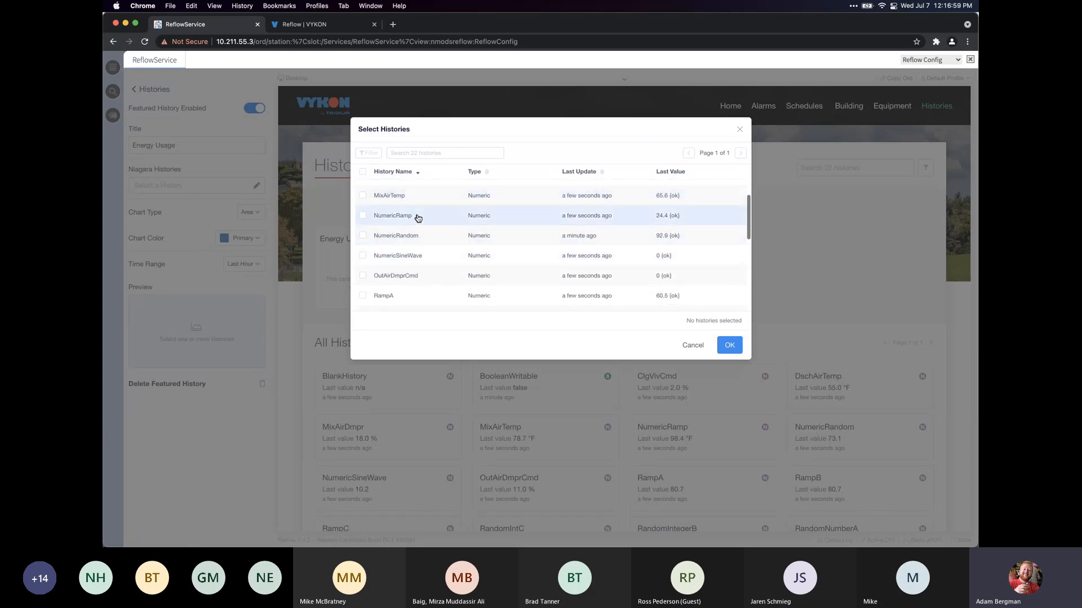
click(415, 217)
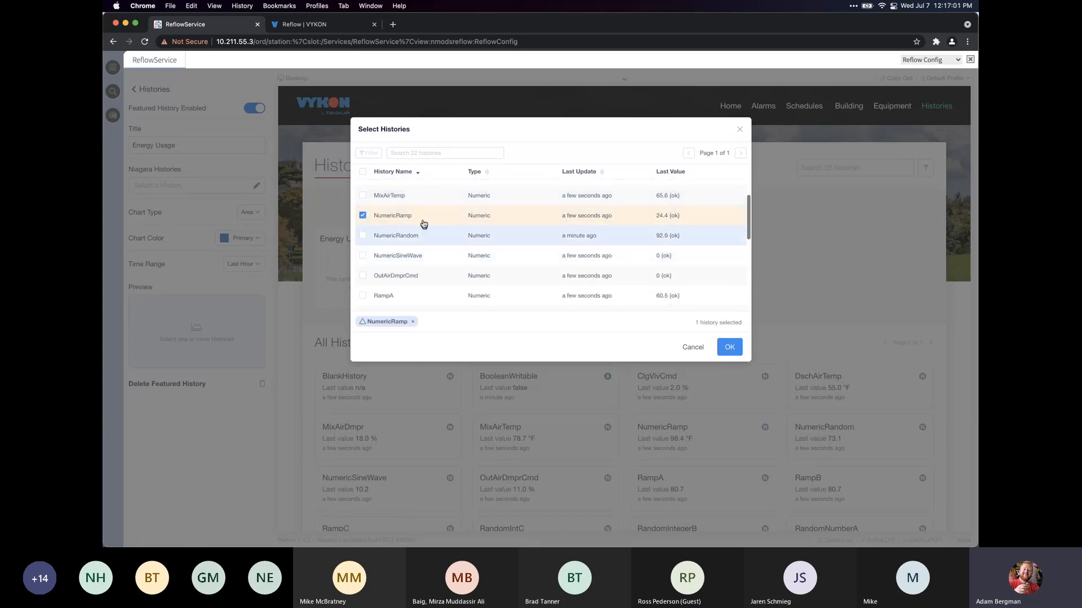
click(422, 221)
click(423, 236)
click(426, 259)
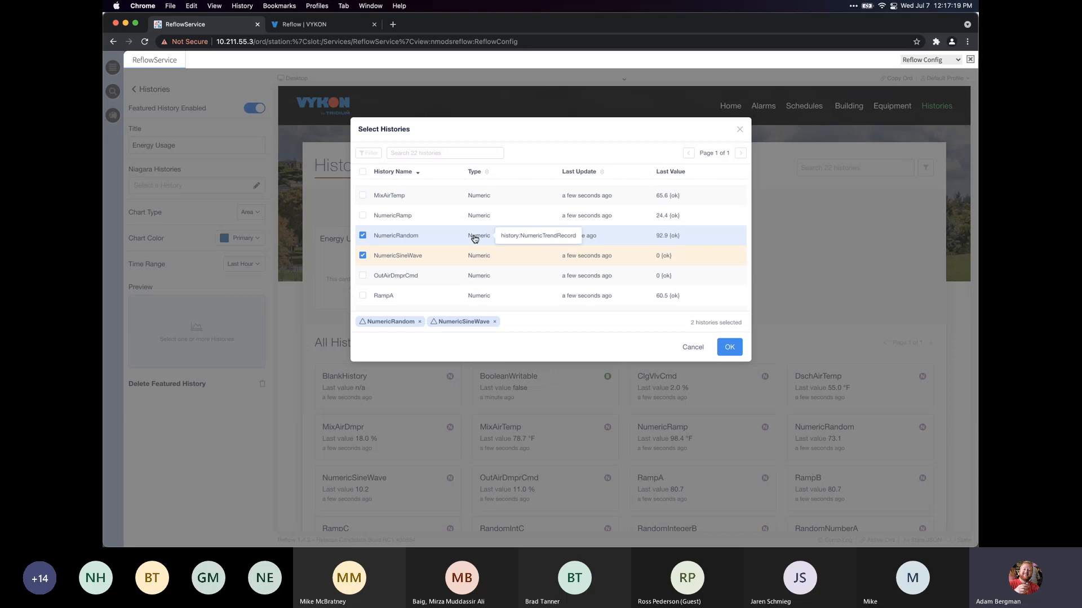
Look at the search and filter options of the history selection and hide the filters again
click(416, 154)
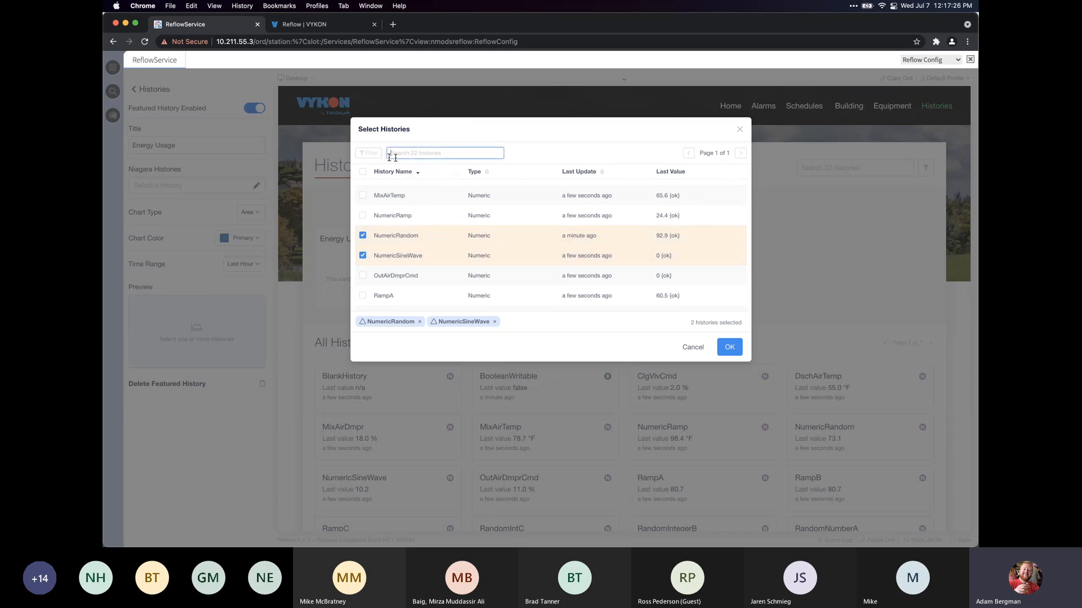
click(370, 154)
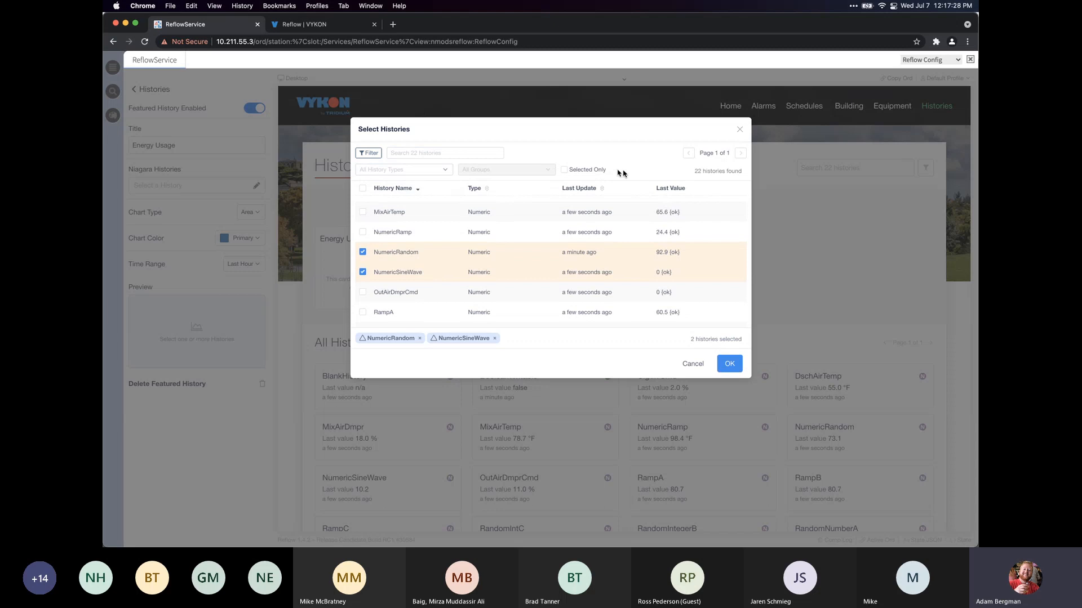
click(372, 154)
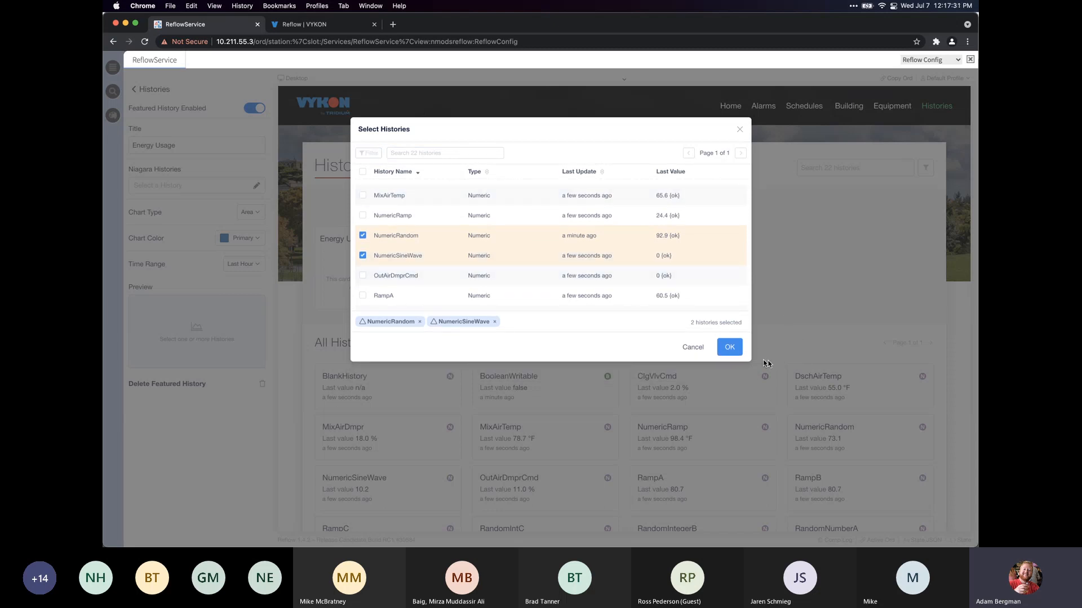
Confirm the selected histories for the Energy Usage card and return to the Histories page settings
click(729, 348)
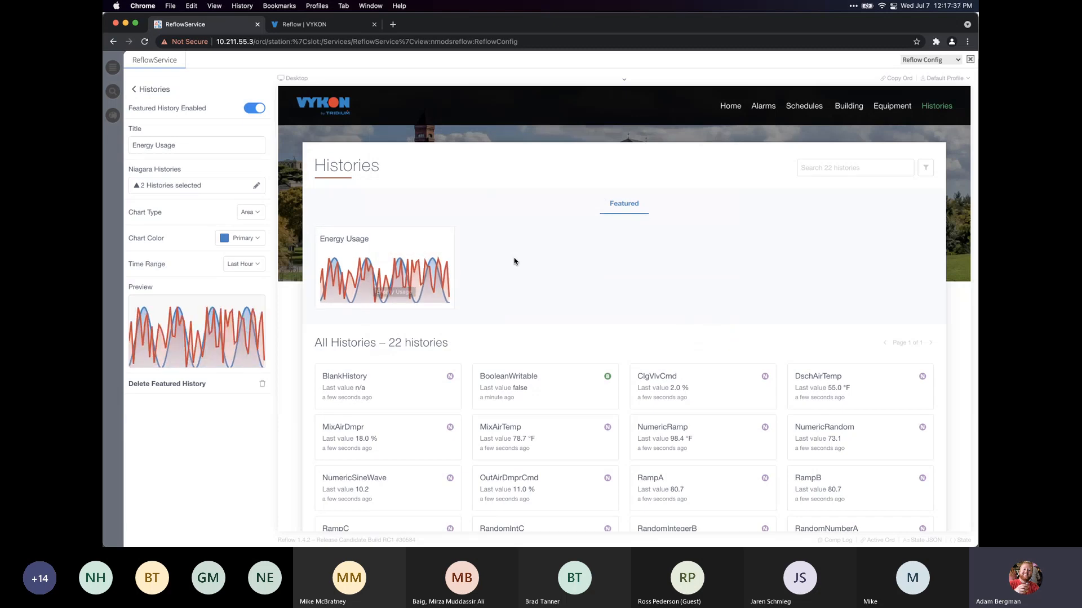
click(149, 92)
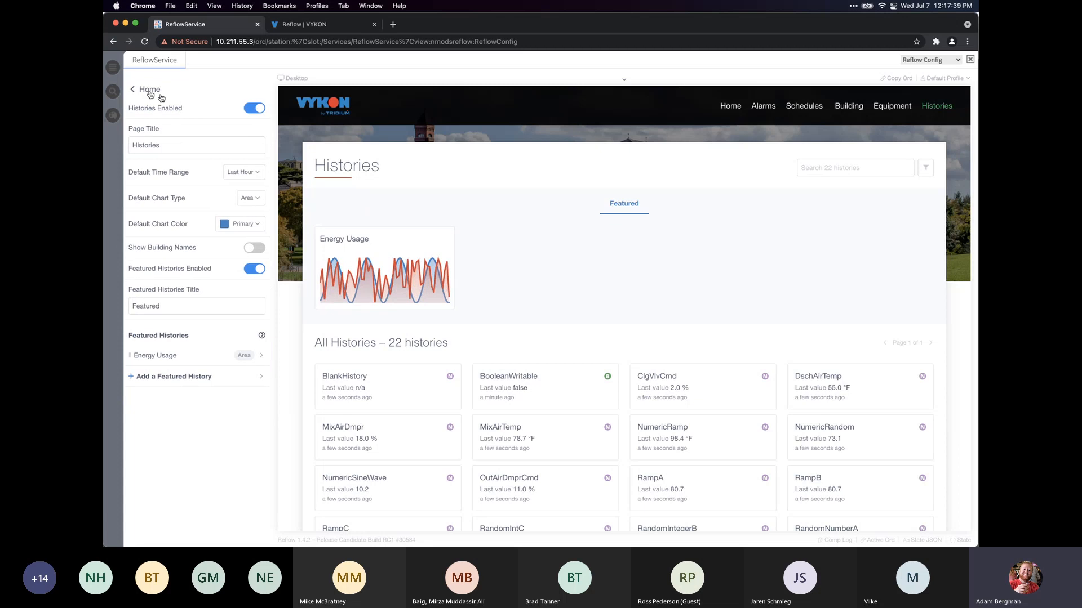
View the Energy Usage featured chart in the preview, visit the Dashboard, and return to the Histories page
click(397, 281)
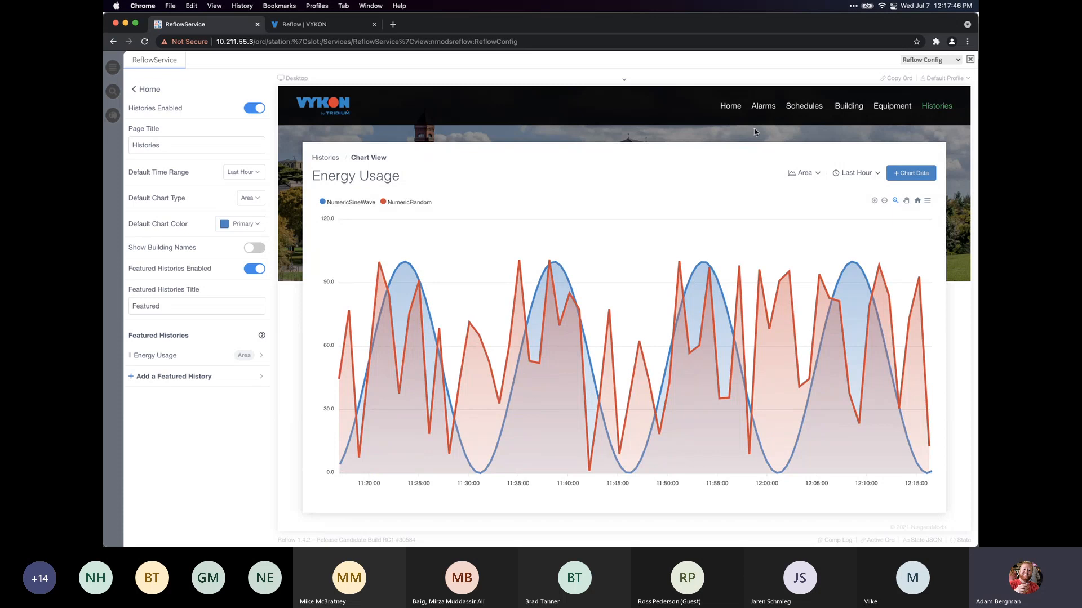
click(728, 106)
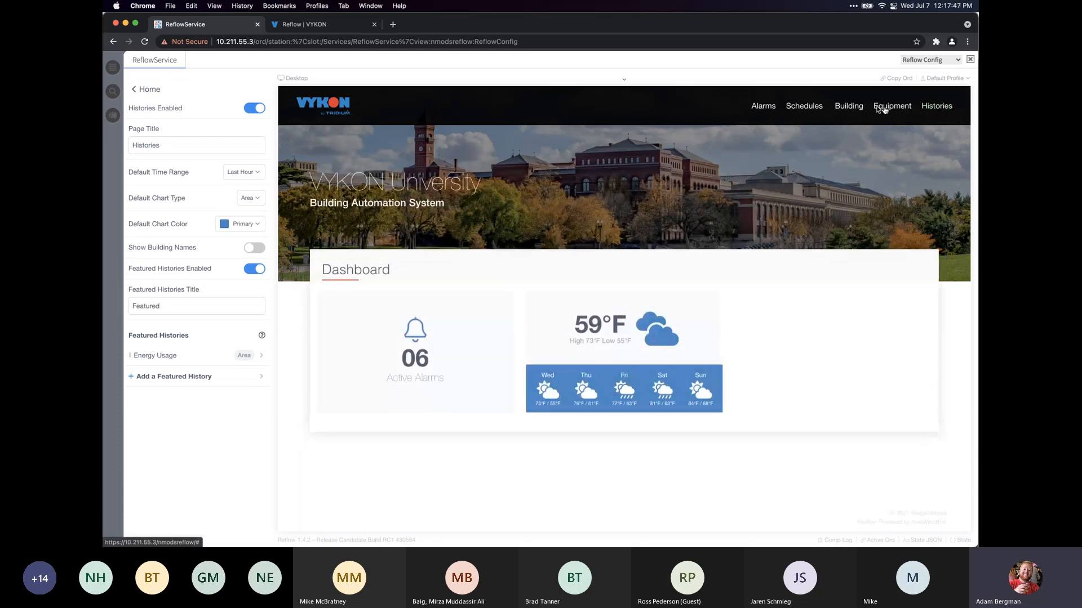
click(924, 107)
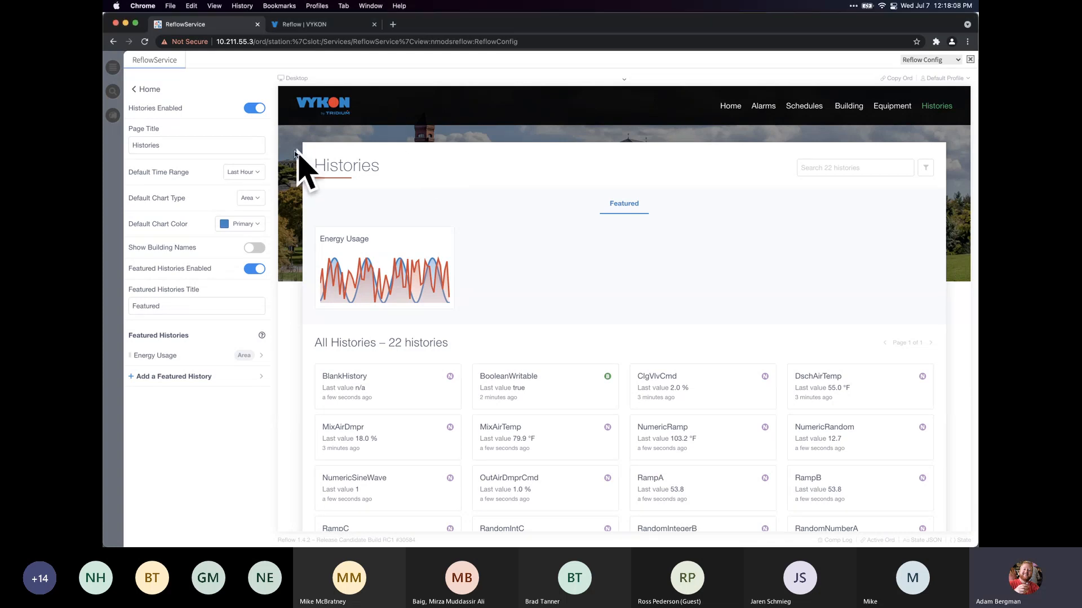
Show the Dashboard in the preview and look at the global items in the Navigation settings before returning to the main configuration list
click(148, 90)
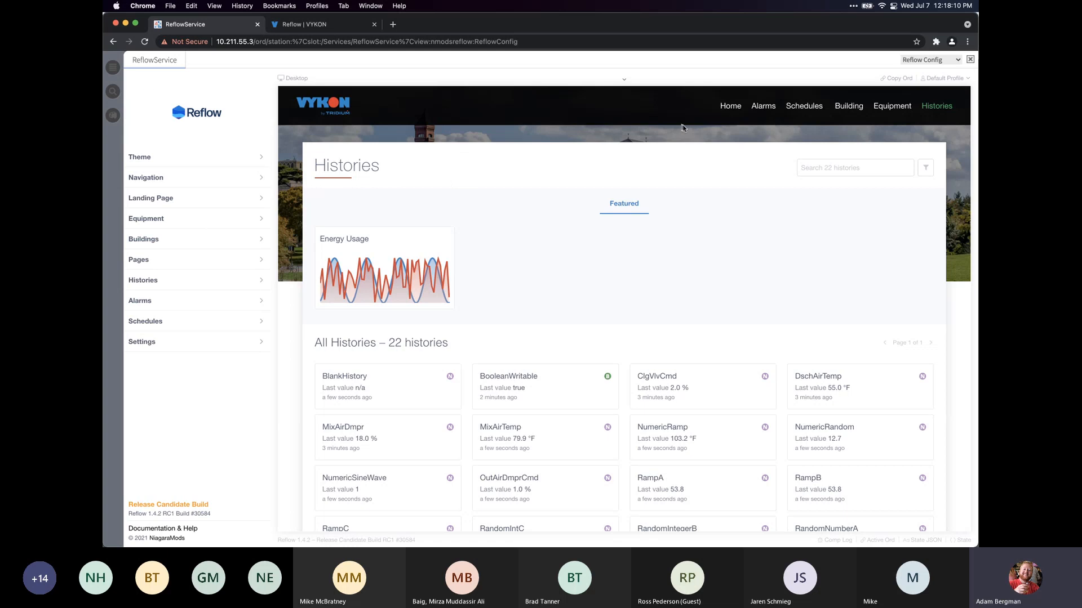
click(730, 106)
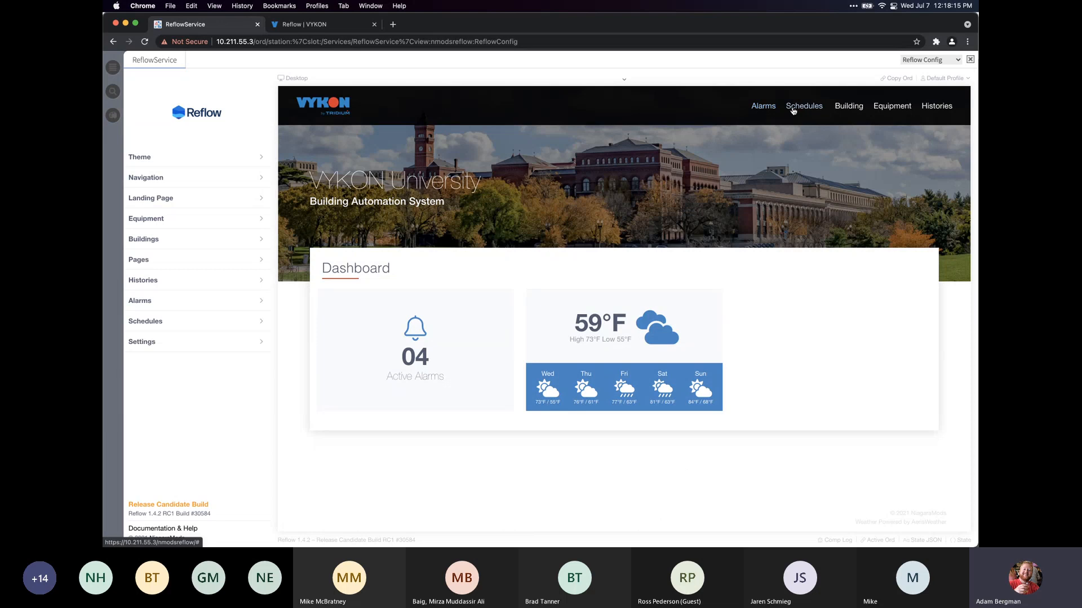
click(235, 177)
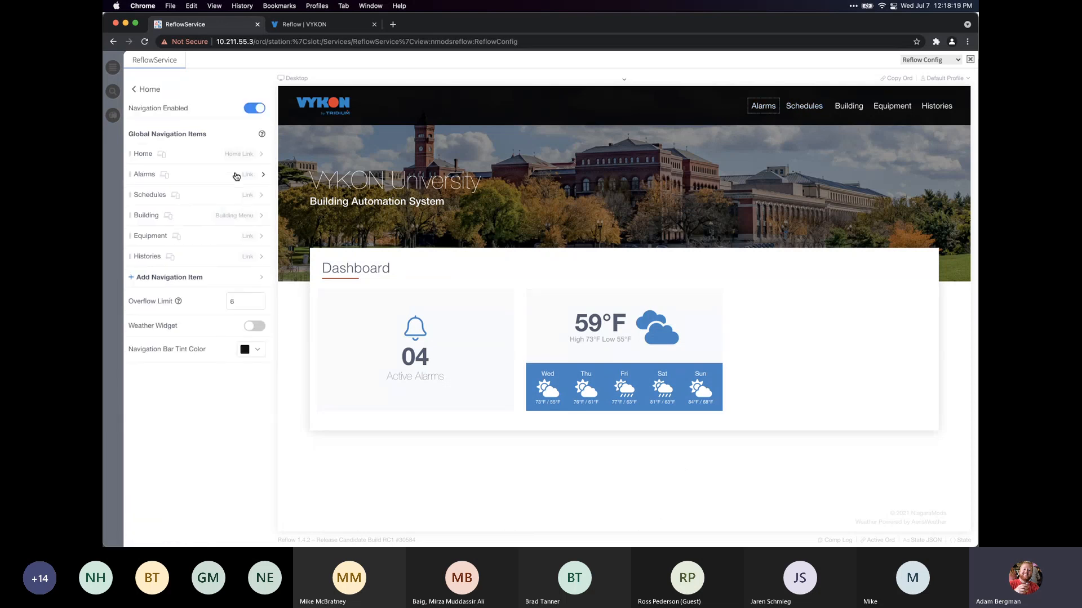
click(147, 90)
In the Theme settings, copy the Secondary Color's hex code and set the Navigation Item Hover Color to #D34339
click(204, 163)
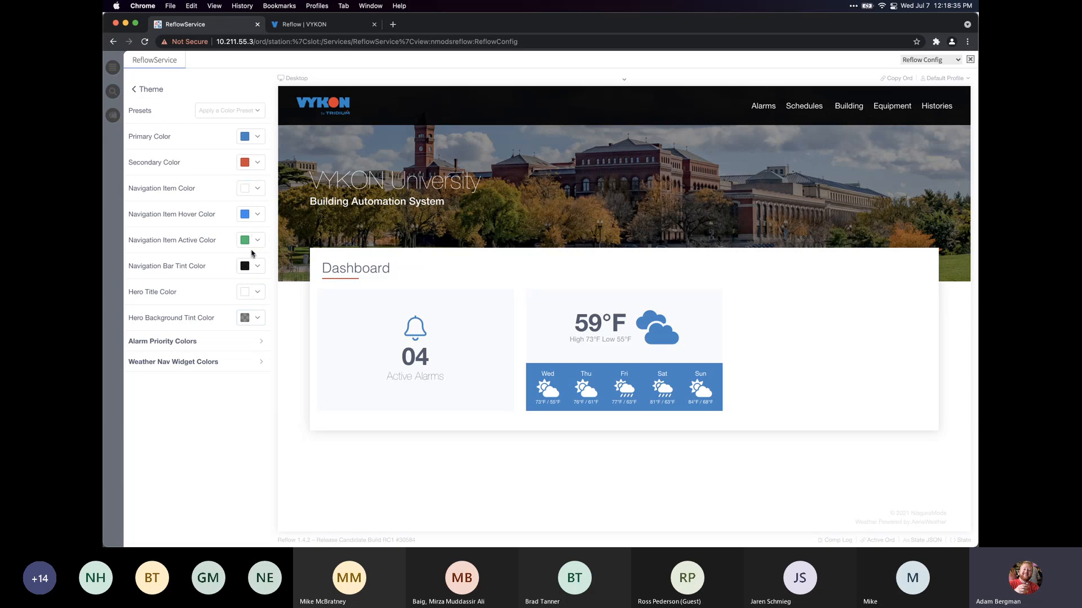
click(258, 138)
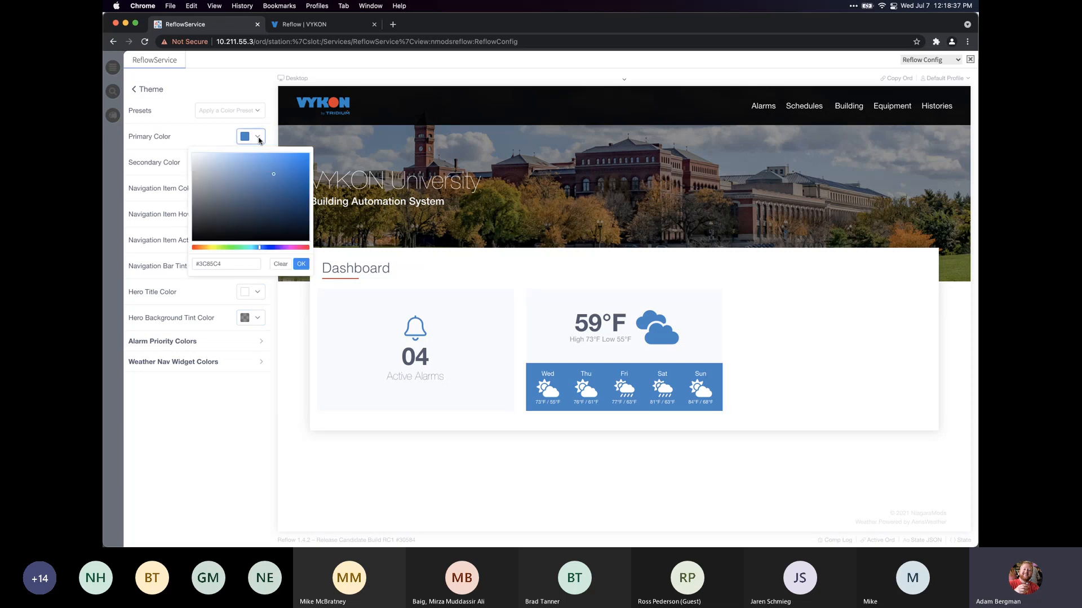
click(258, 138)
click(257, 163)
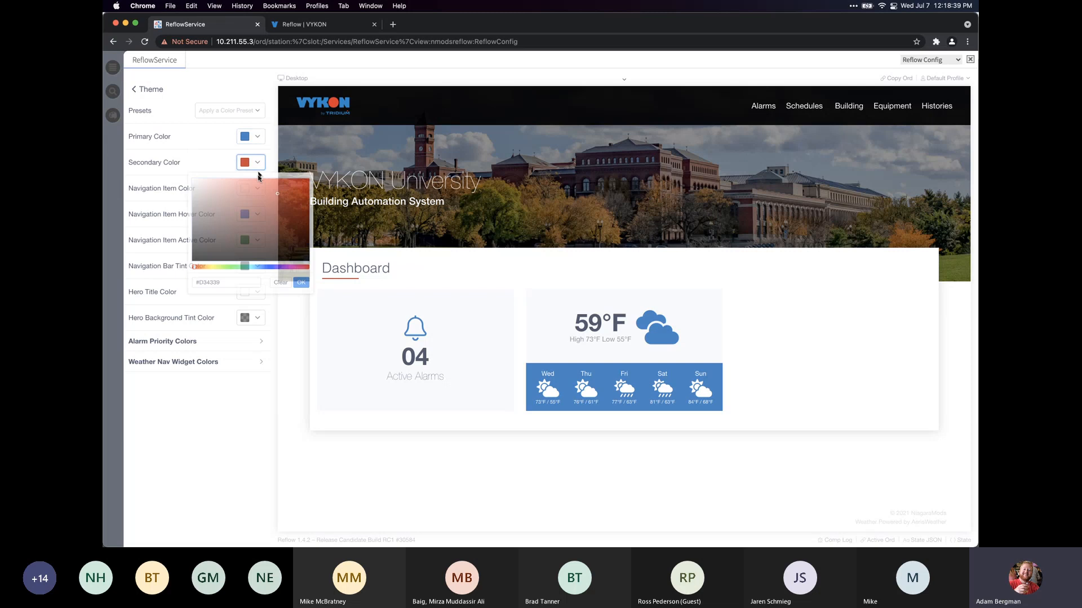
double_click(226, 290)
click(302, 292)
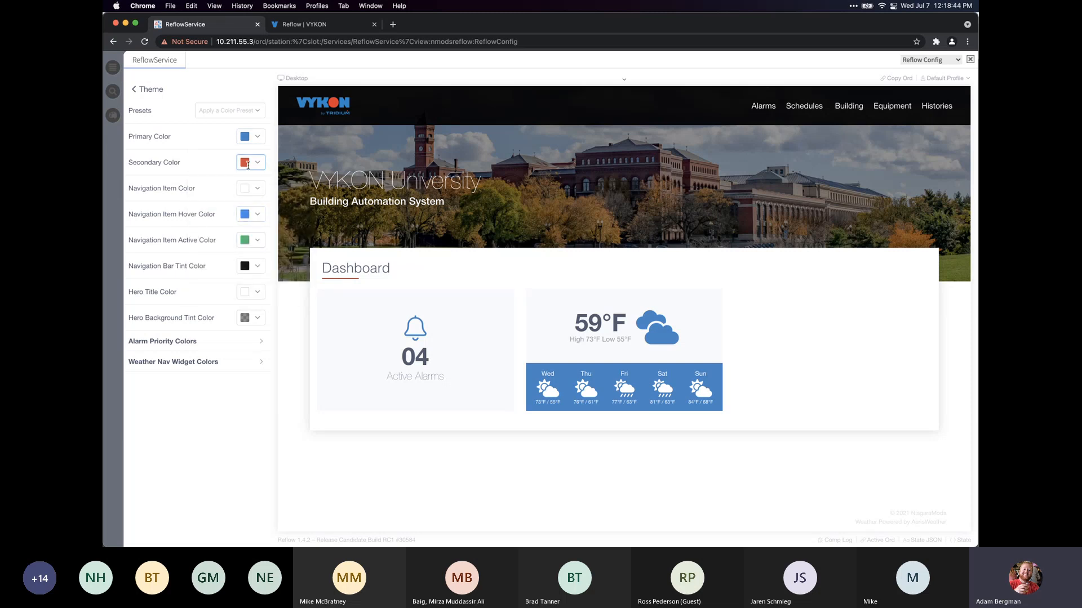
click(258, 215)
double_click(256, 342)
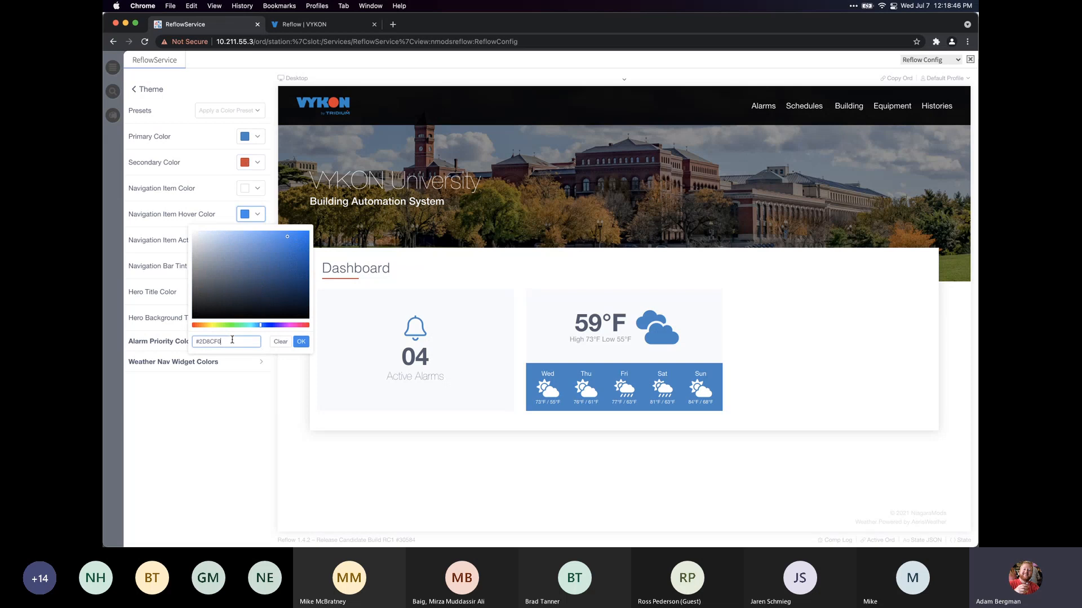
text(#D34339)
click(300, 342)
Copy the Primary Color's hex code and set the Navigation Item Active Color to #3C85C4
click(256, 136)
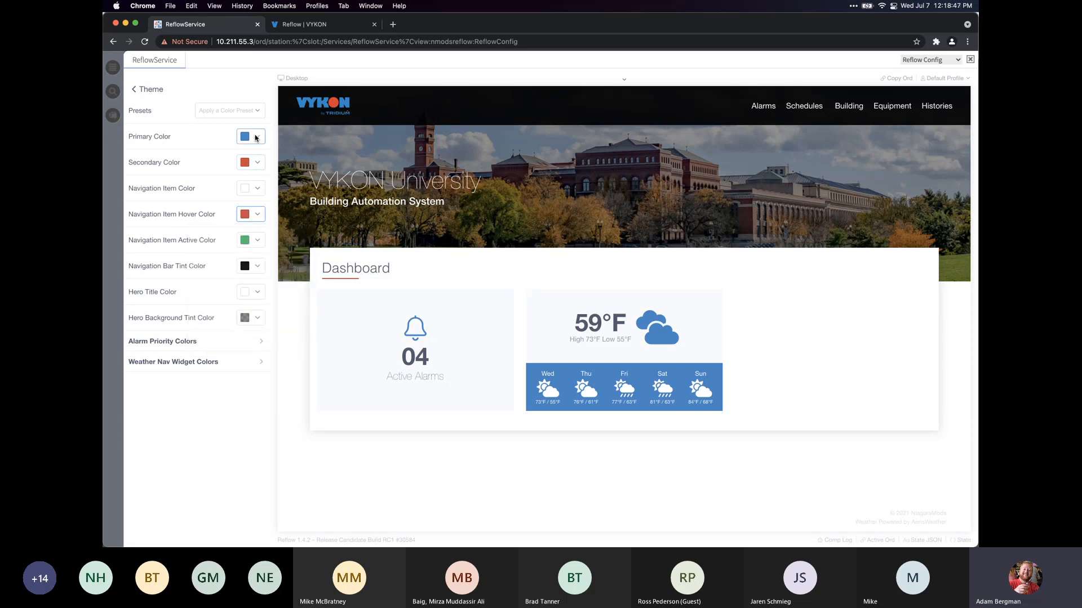
double_click(243, 264)
key(super+v)
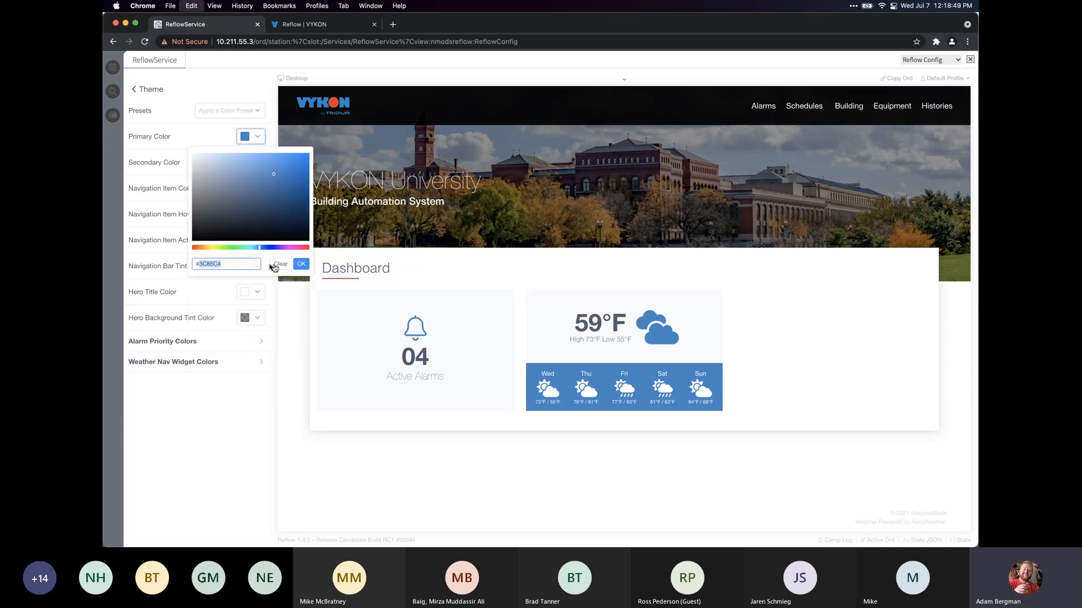
click(300, 264)
click(257, 240)
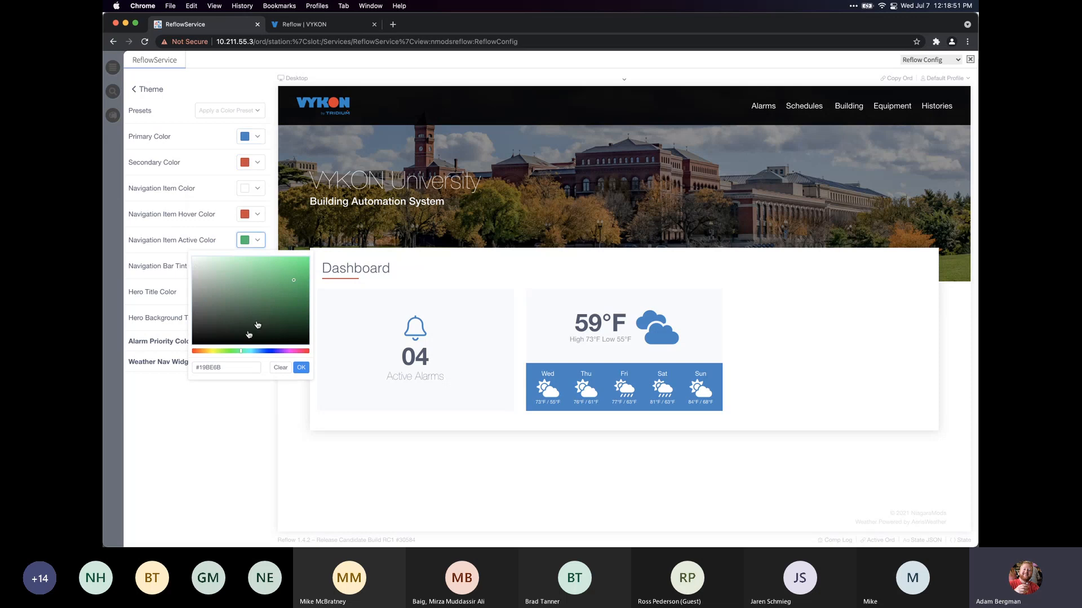
click(228, 367)
double_click(229, 367)
key(super+v)
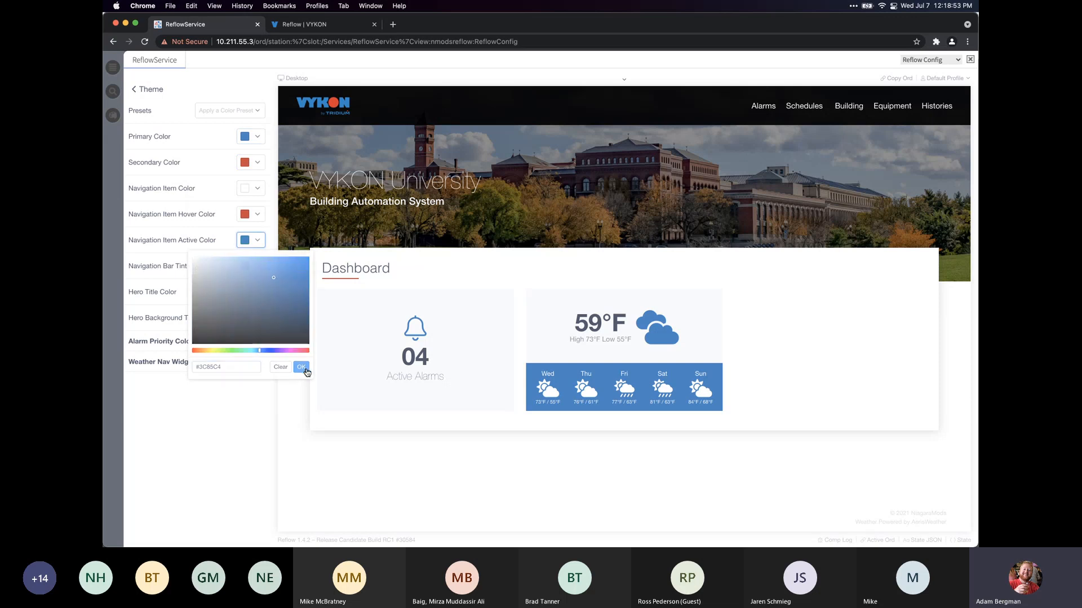
click(301, 367)
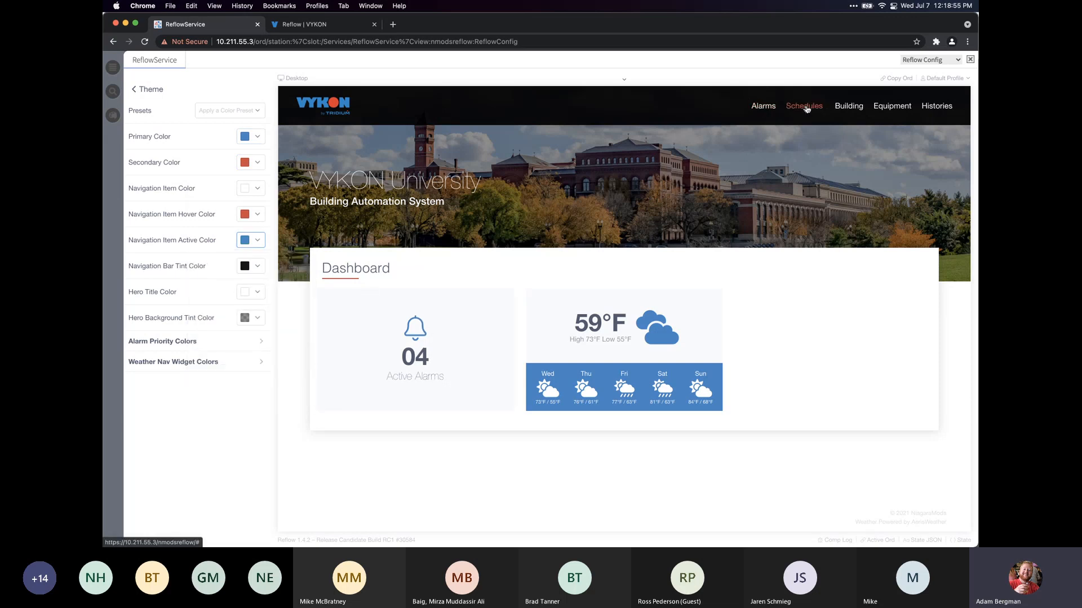
Check the navigation colors on the Alarms page, then return to the Dashboard preview and the main configuration list
click(764, 107)
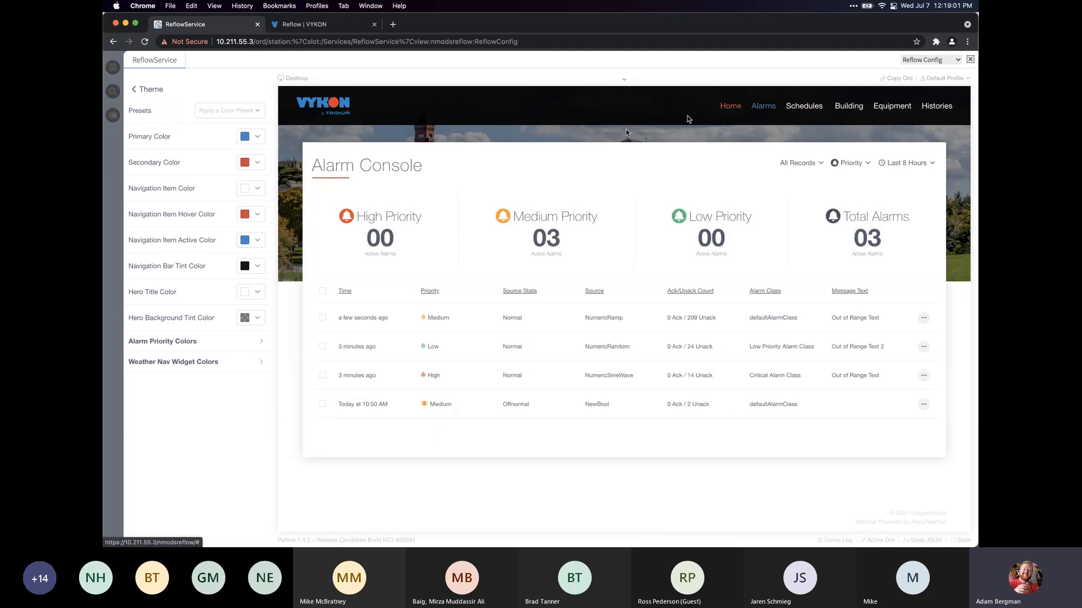
click(144, 90)
click(146, 90)
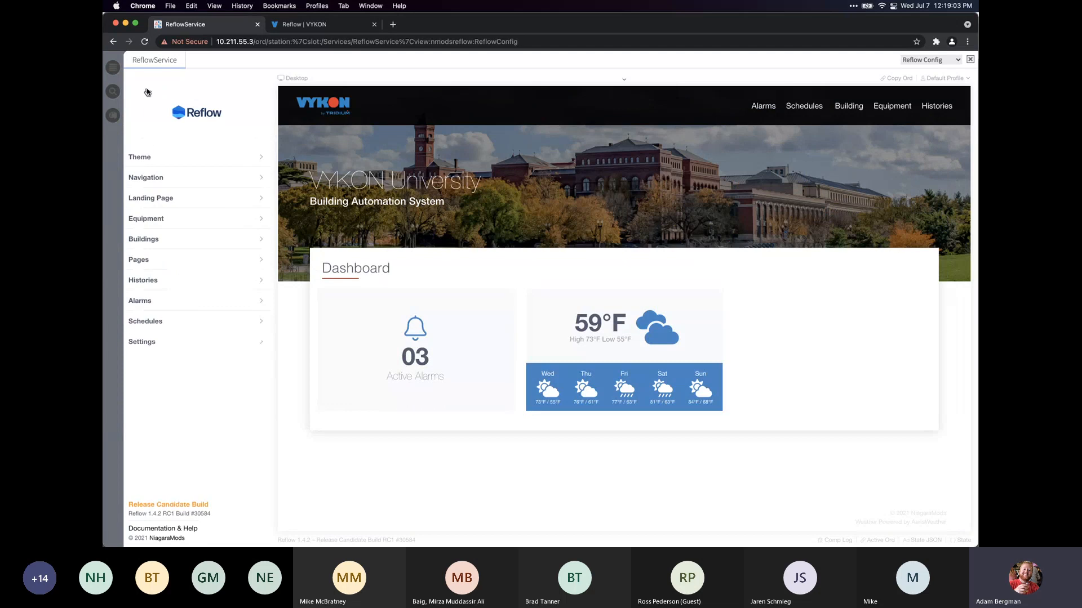
Add a global navigation item of type Label and title it "Custom Text"
click(195, 181)
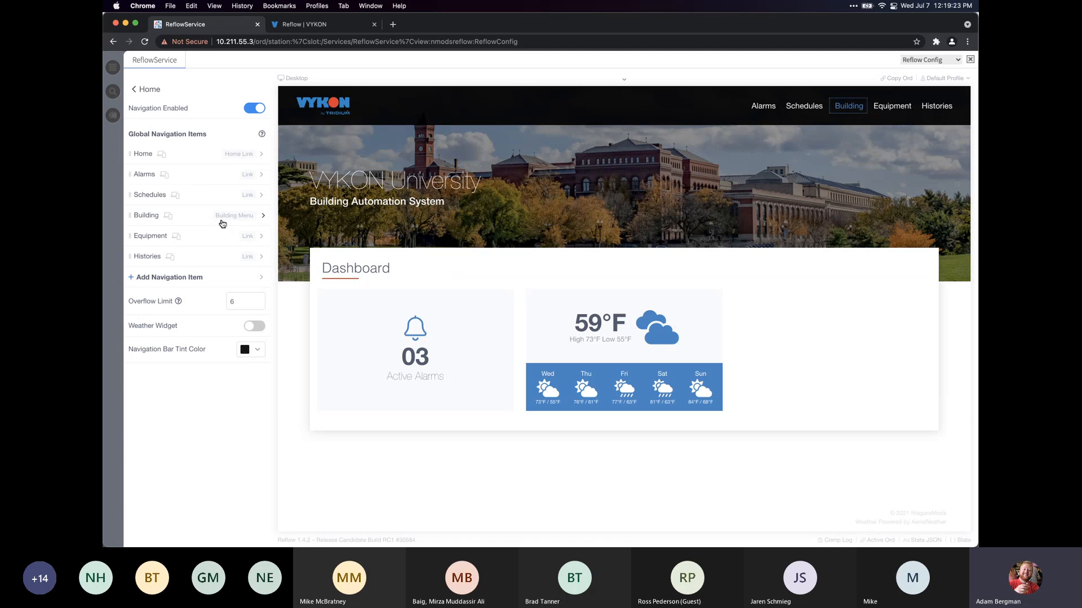
click(198, 278)
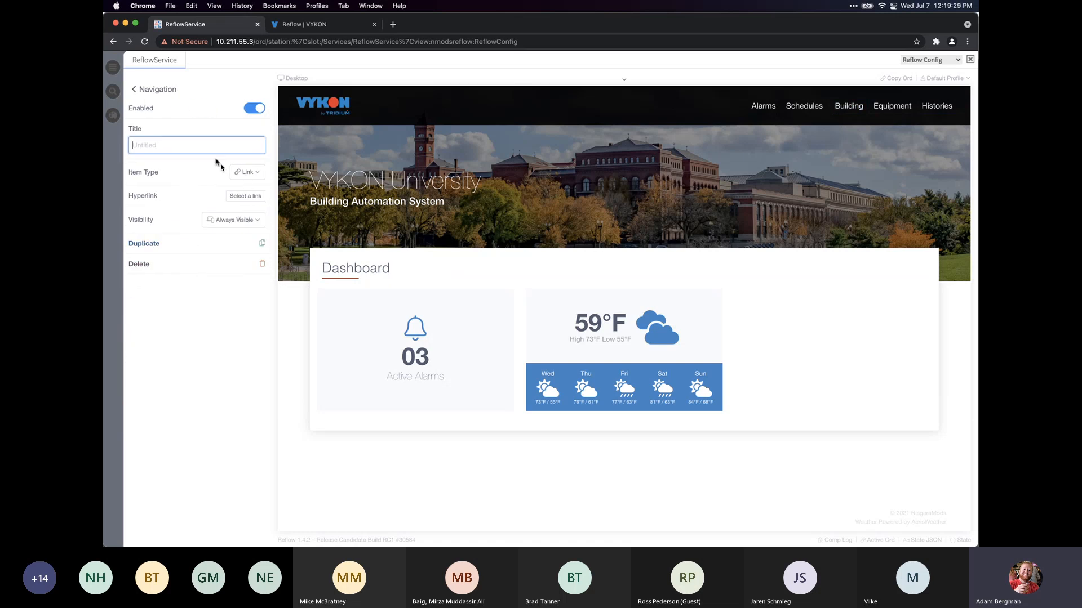
click(256, 173)
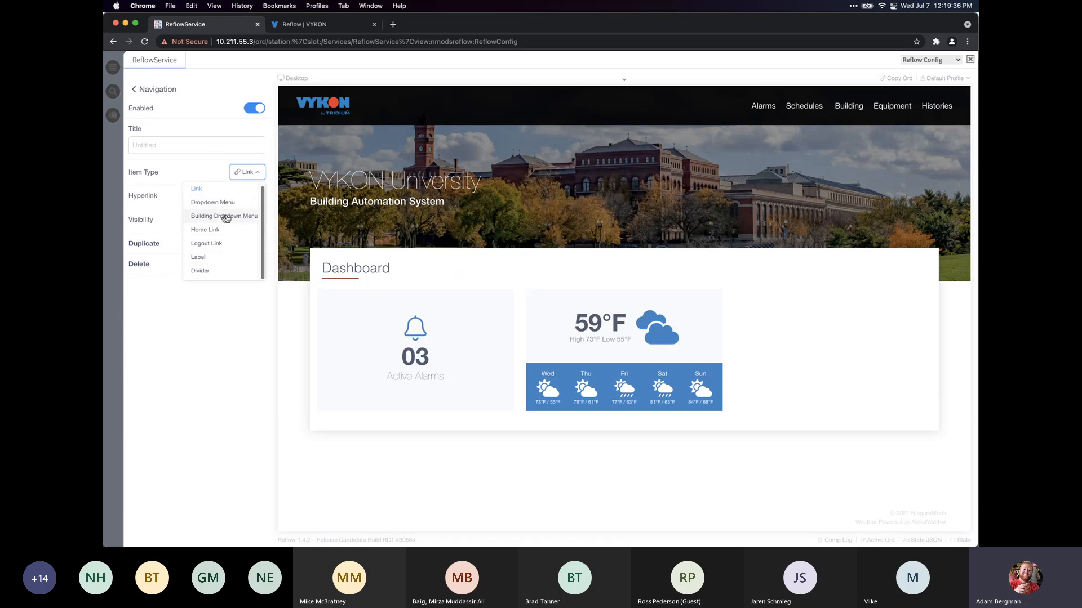
click(211, 262)
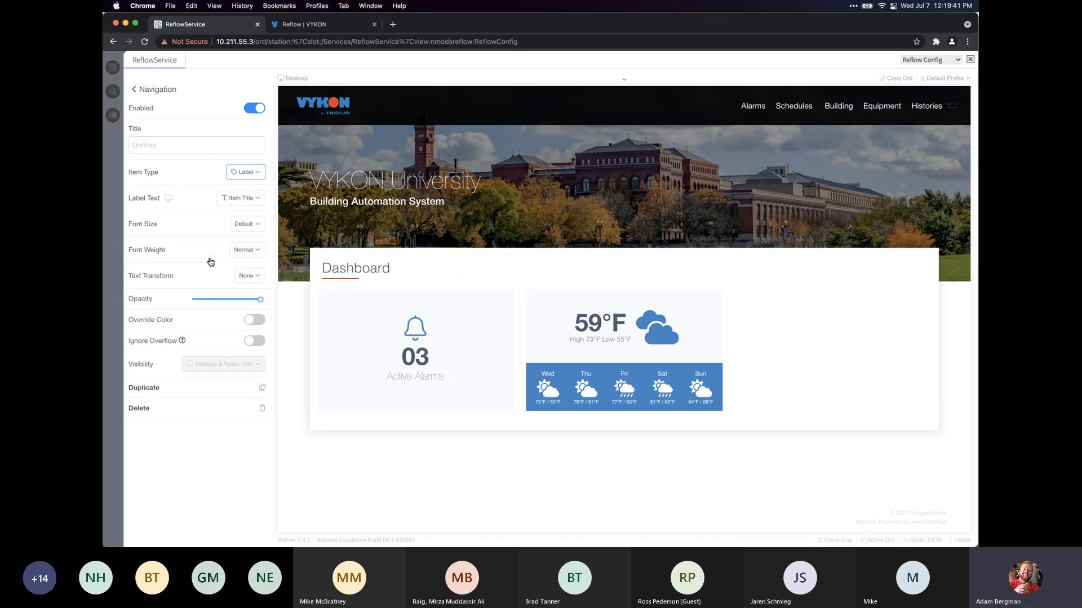
click(254, 207)
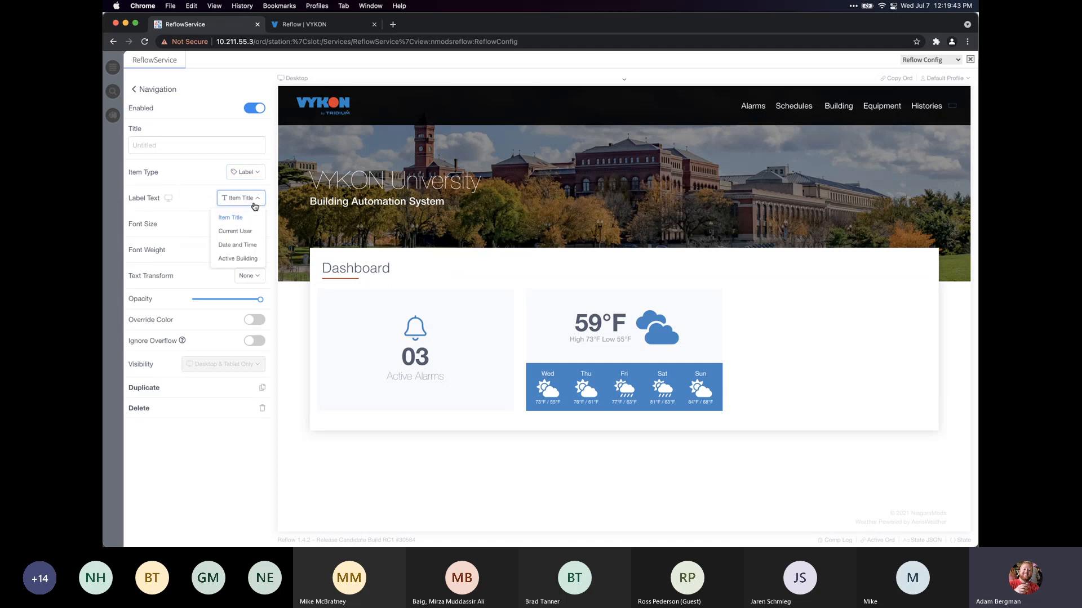
click(181, 141)
text(Custom Text)
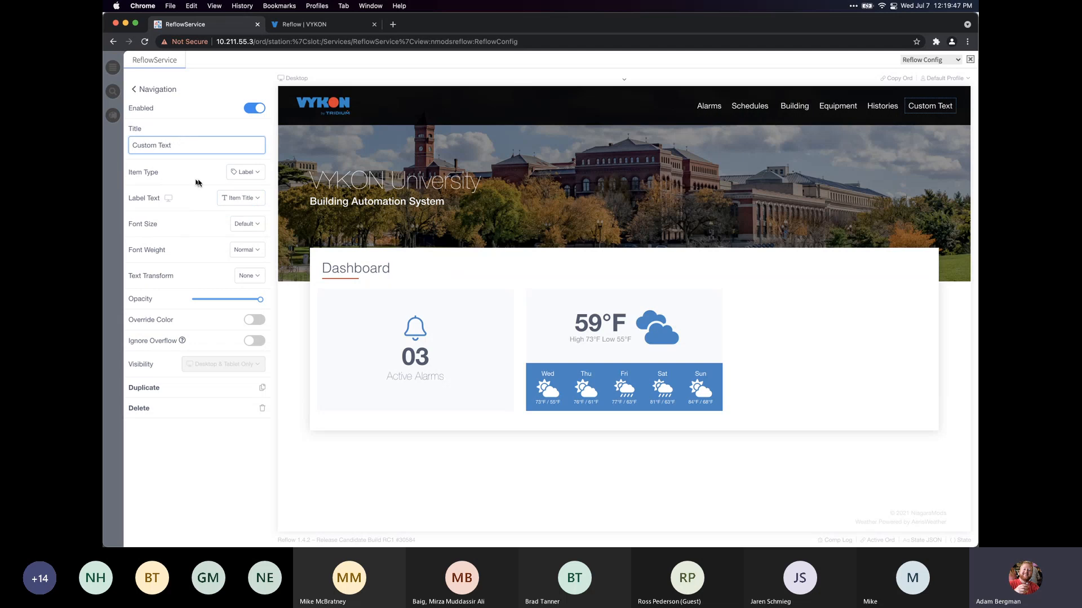
Try Current User as the navigation label's text, and switch it to Date and Time
click(241, 198)
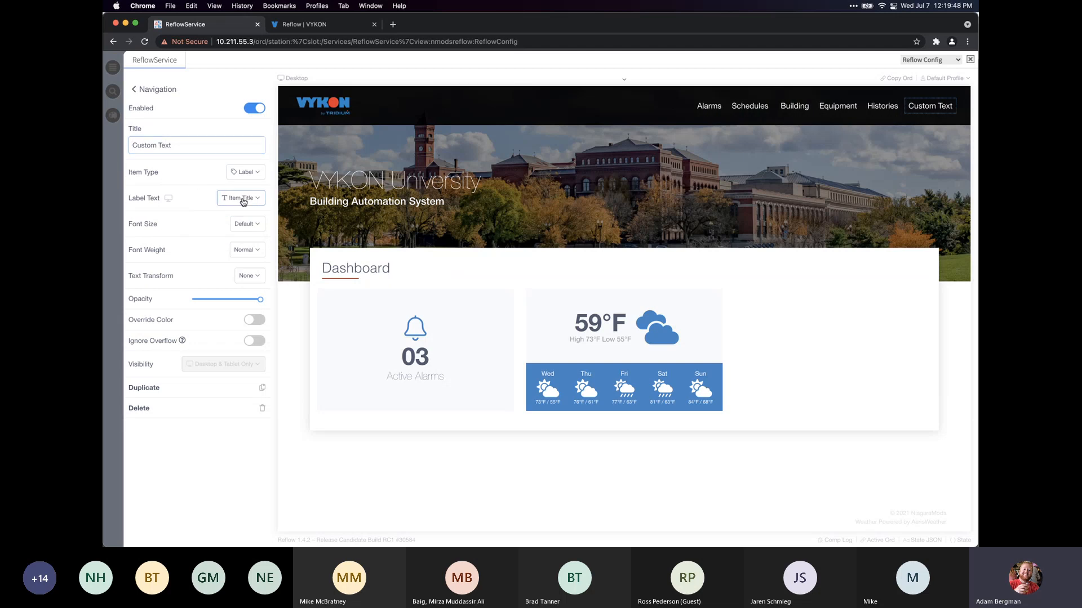
click(245, 230)
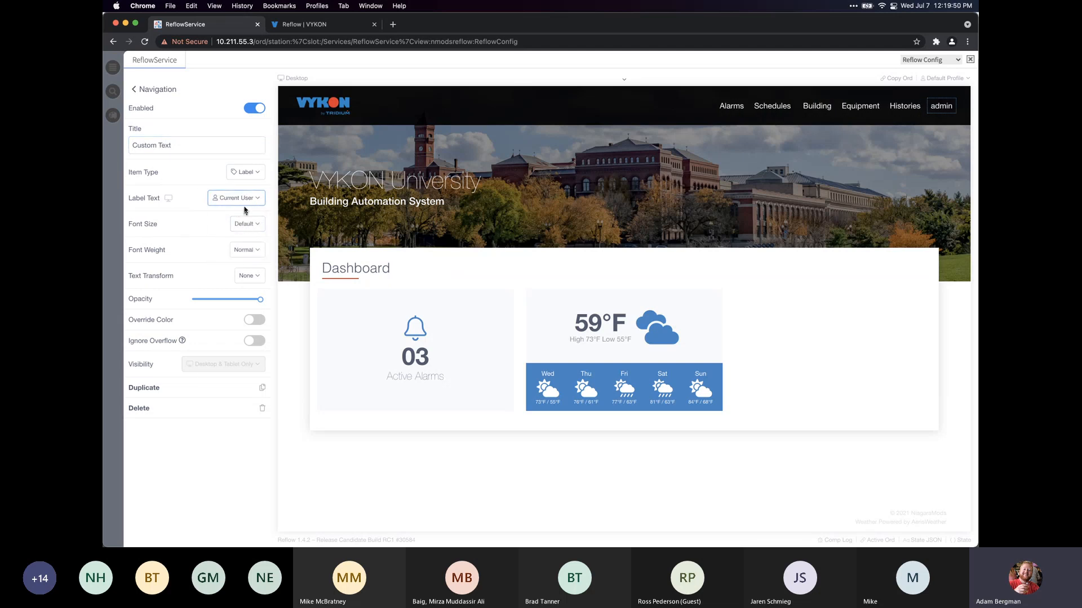
click(245, 207)
click(244, 248)
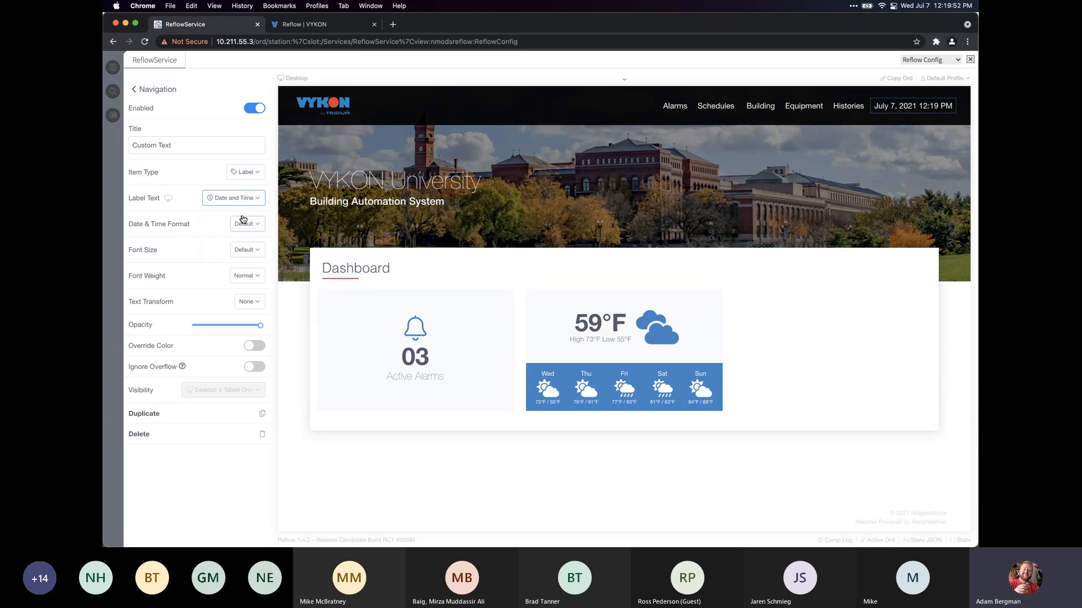
Try the Short and Time Only date and time formats on the navigation label, and restore the Default format
click(249, 225)
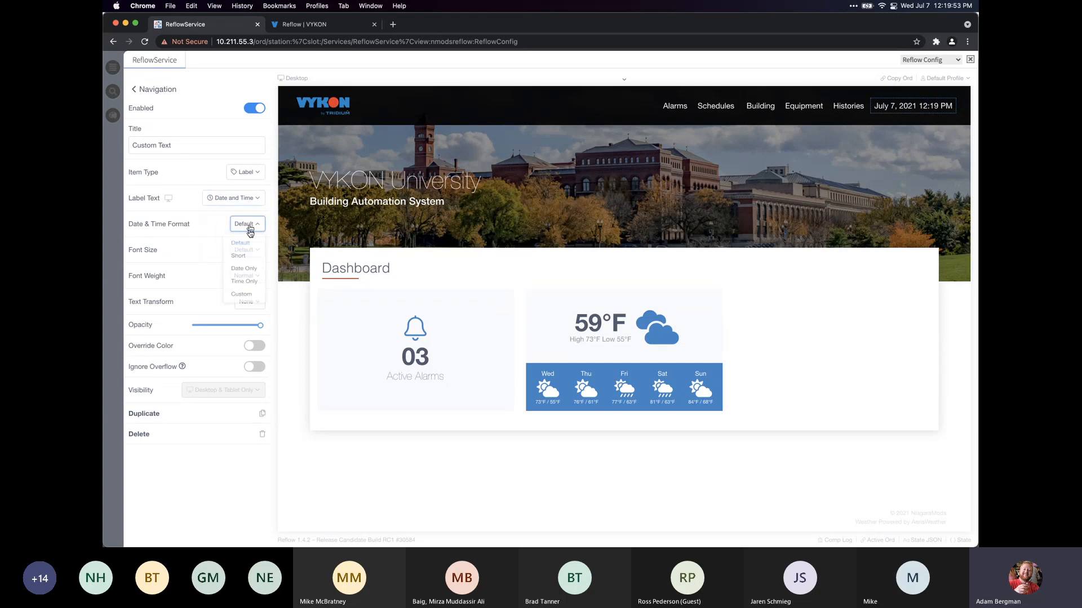
click(240, 257)
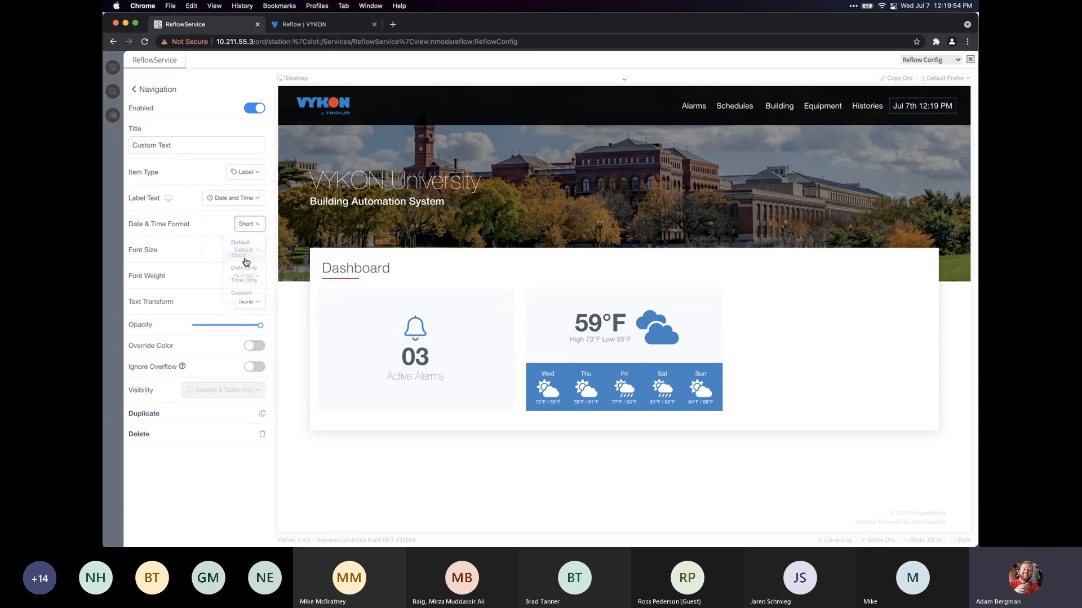
click(247, 225)
click(244, 278)
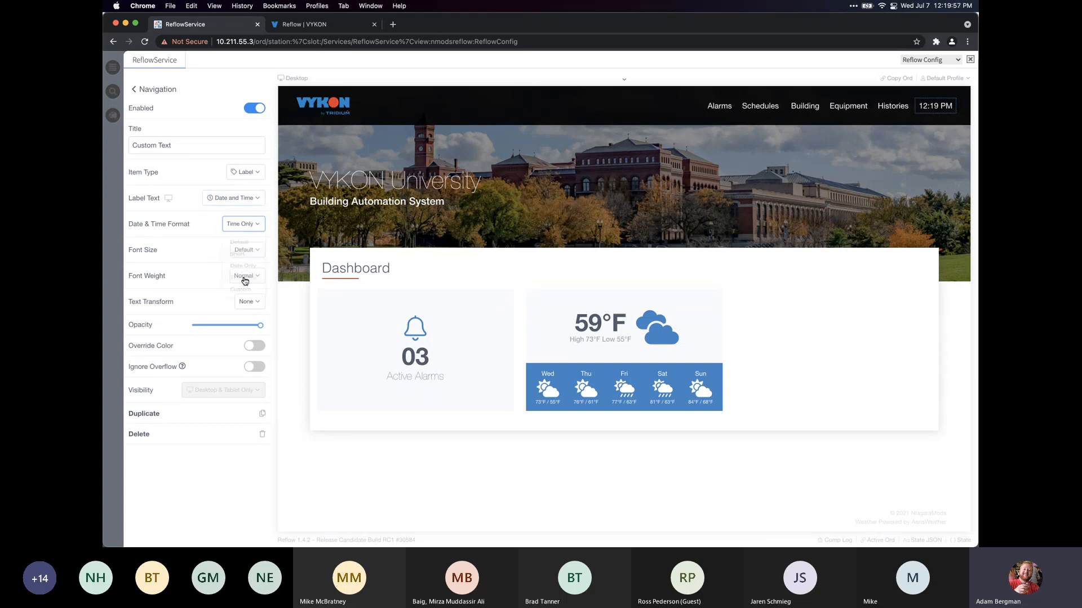
click(250, 227)
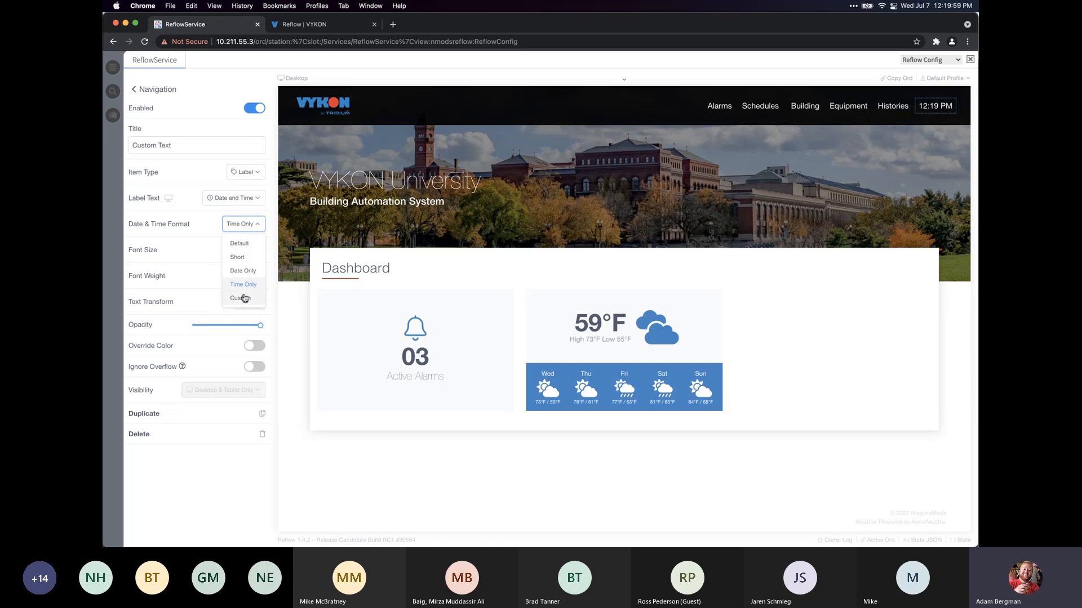
click(241, 243)
Switch the label text back to Item Title and delete the "Custom Text" navigation item
click(244, 202)
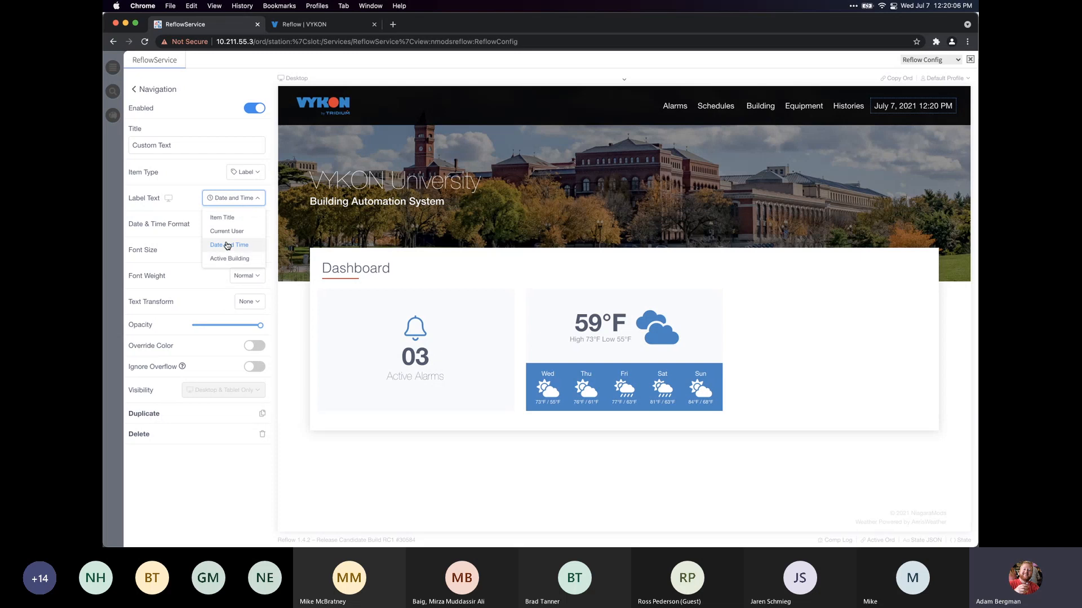
click(227, 219)
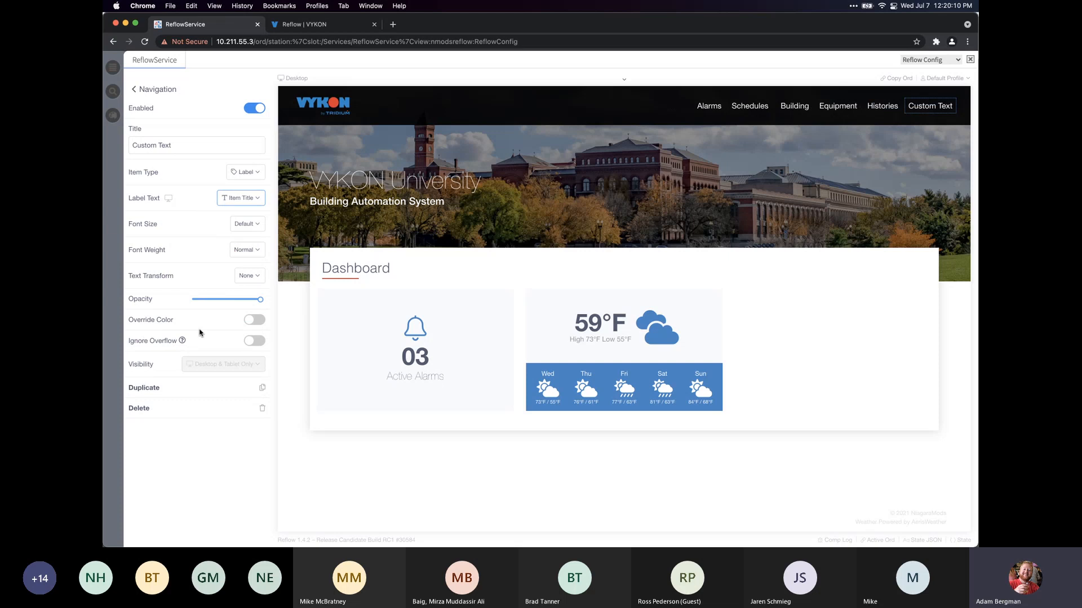
click(200, 409)
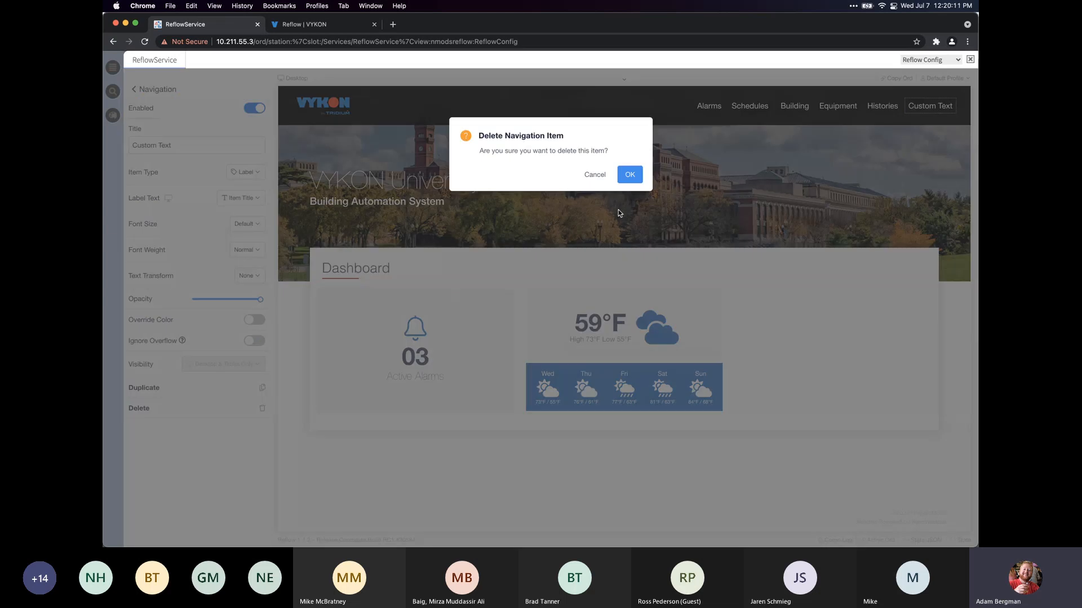
click(630, 175)
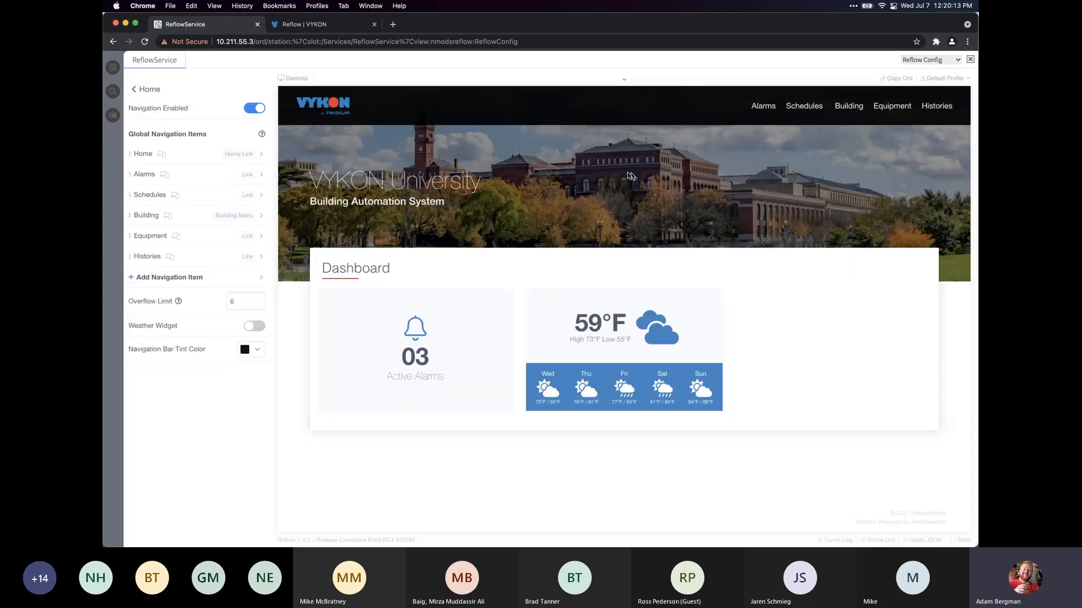
Add a global navigation item of type Logout Link, keeping its title as "Logout"
click(183, 279)
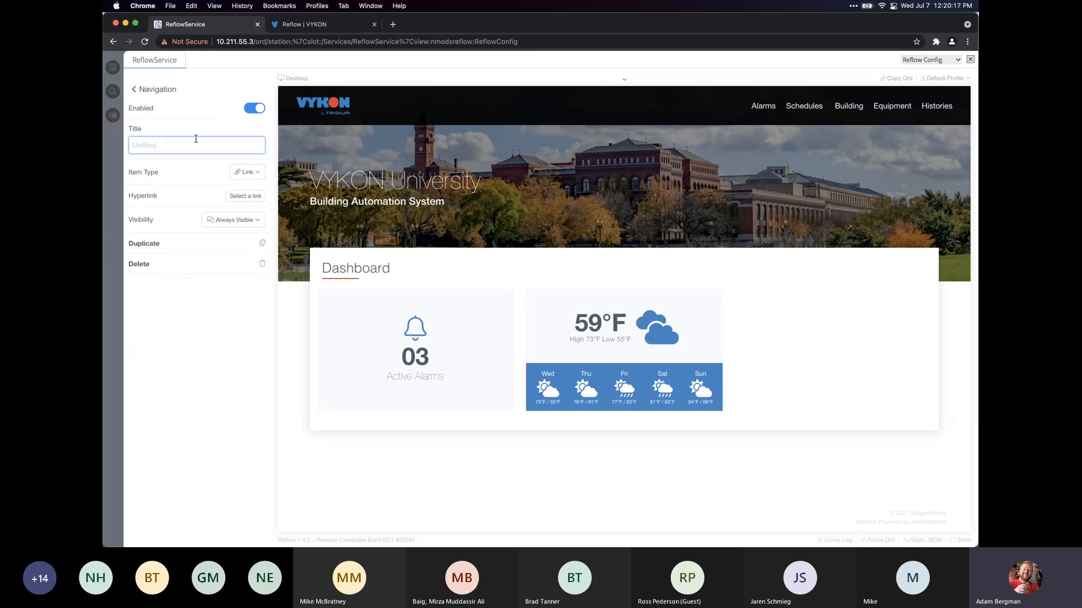
click(242, 172)
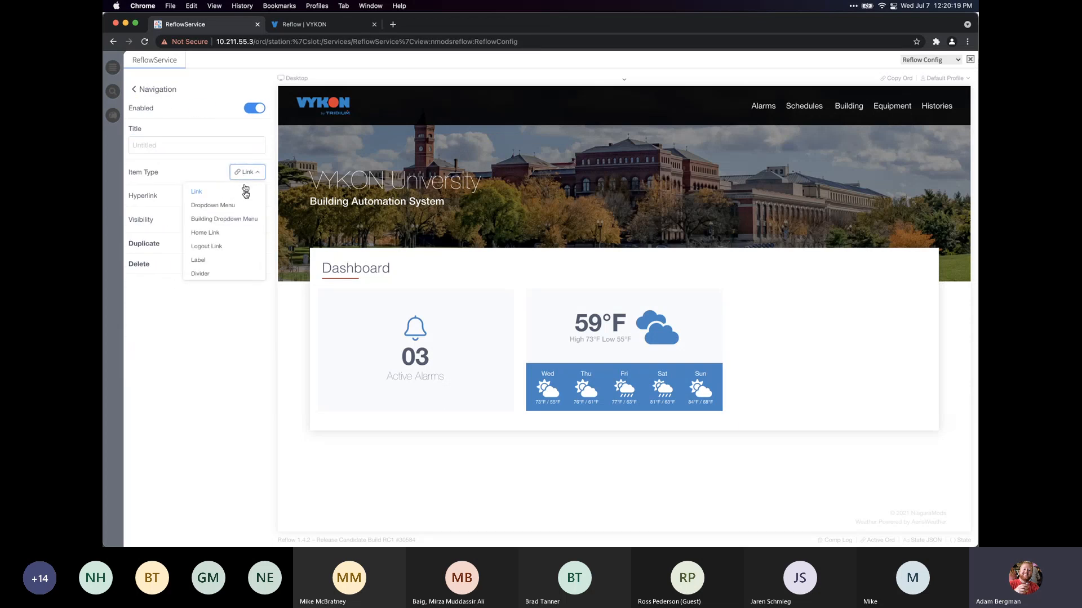
click(232, 245)
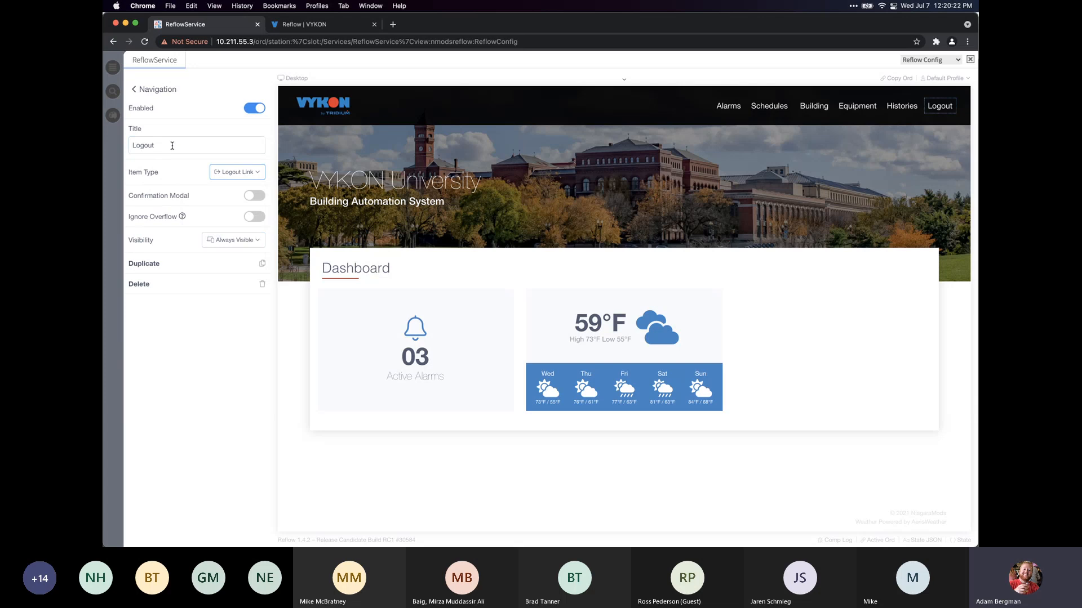
drag(164, 146, 133, 146)
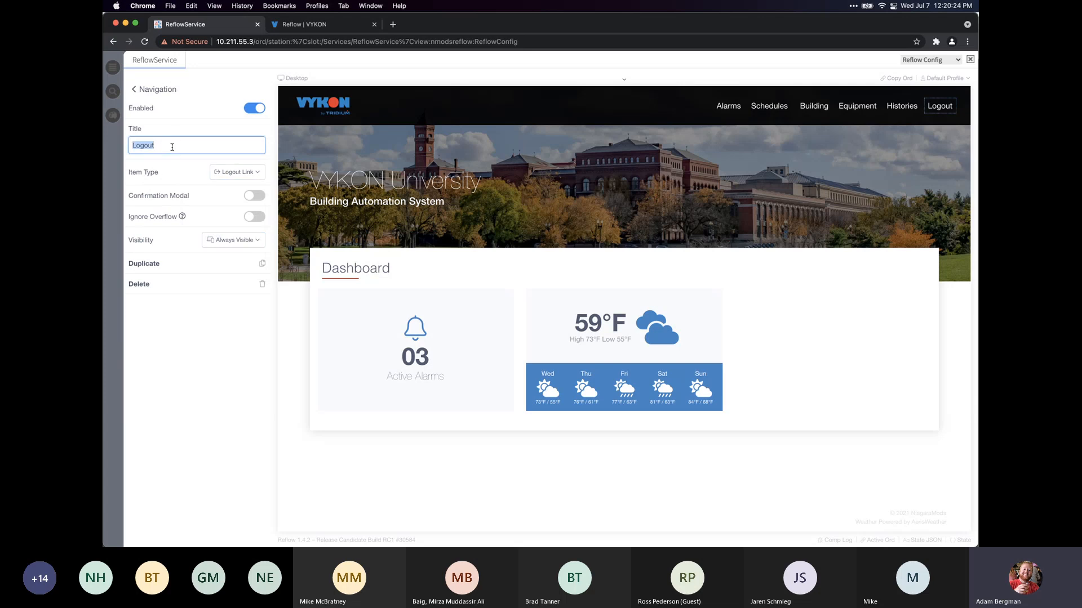
click(168, 94)
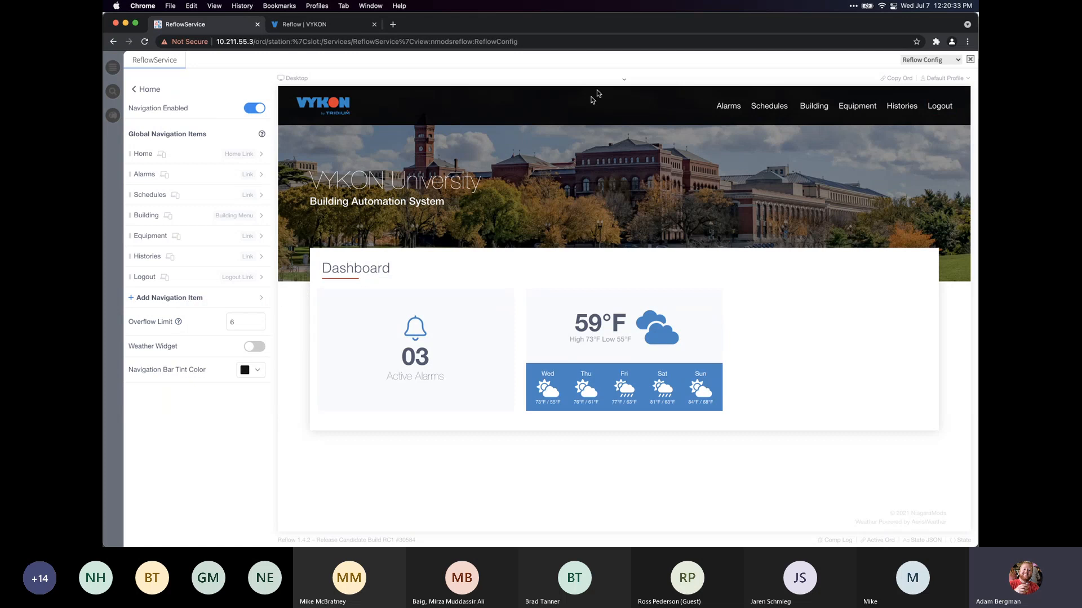
Preview the site in the tablet layout and retitle the Alarms navigation item "Alarms long name for the alarms menu"
click(624, 82)
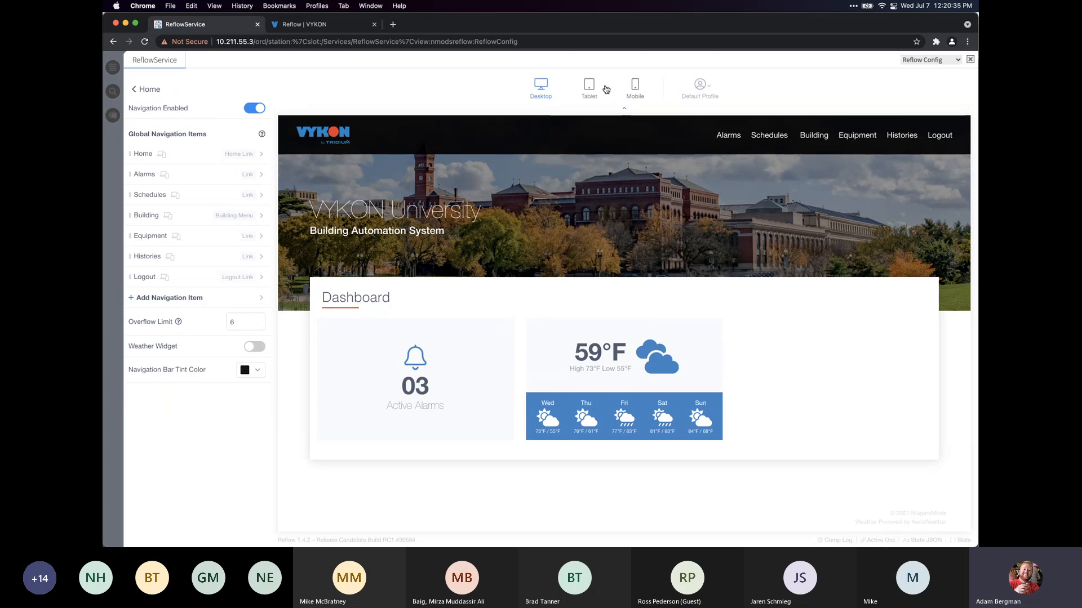
click(599, 91)
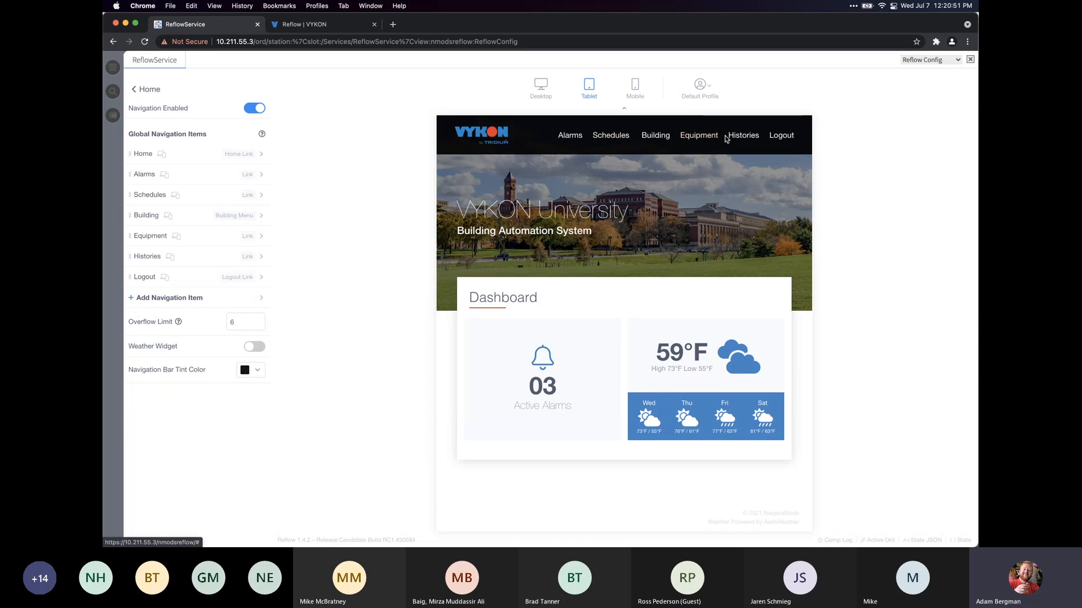
click(197, 174)
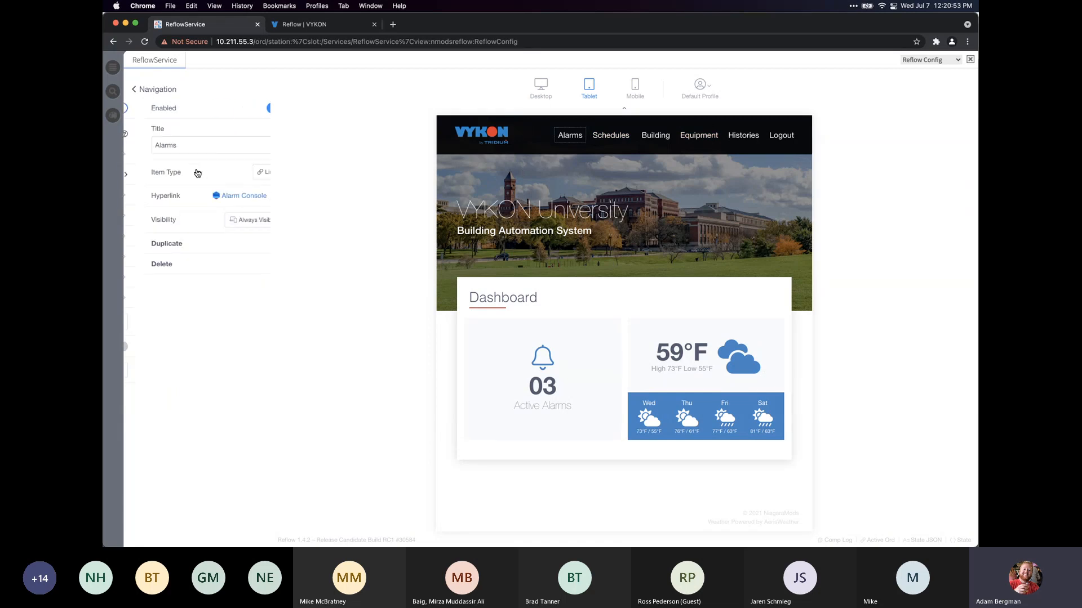
click(184, 145)
text(l)
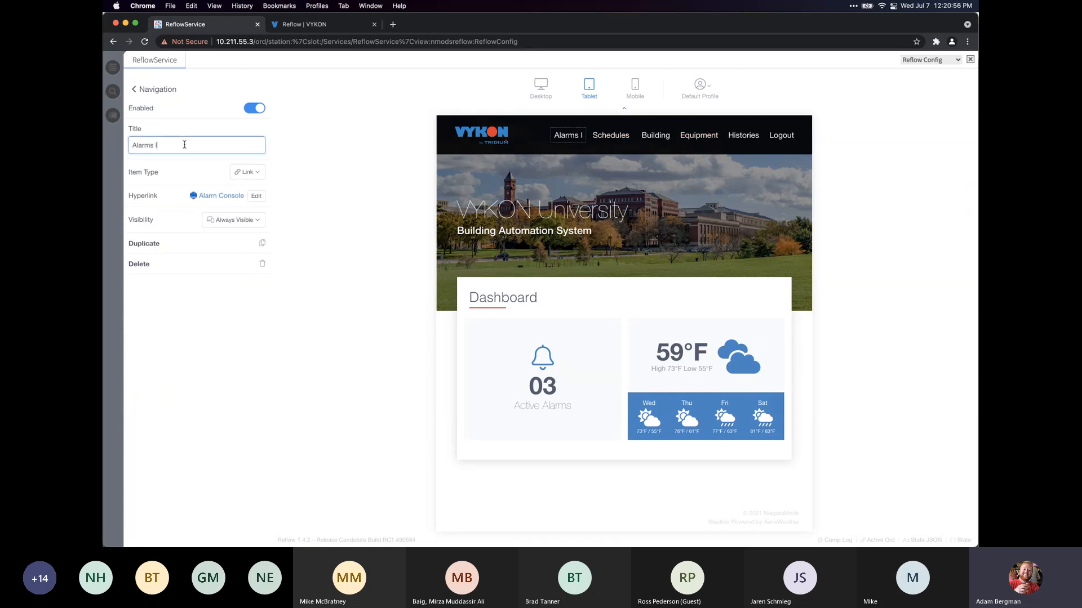
text(ong name for the )
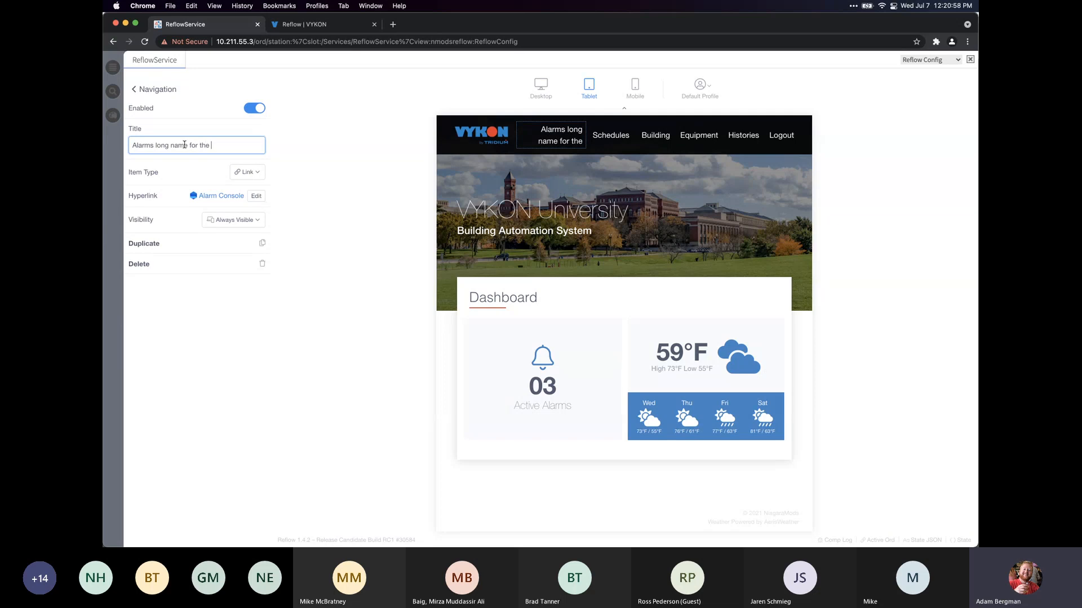
text(alarms menu)
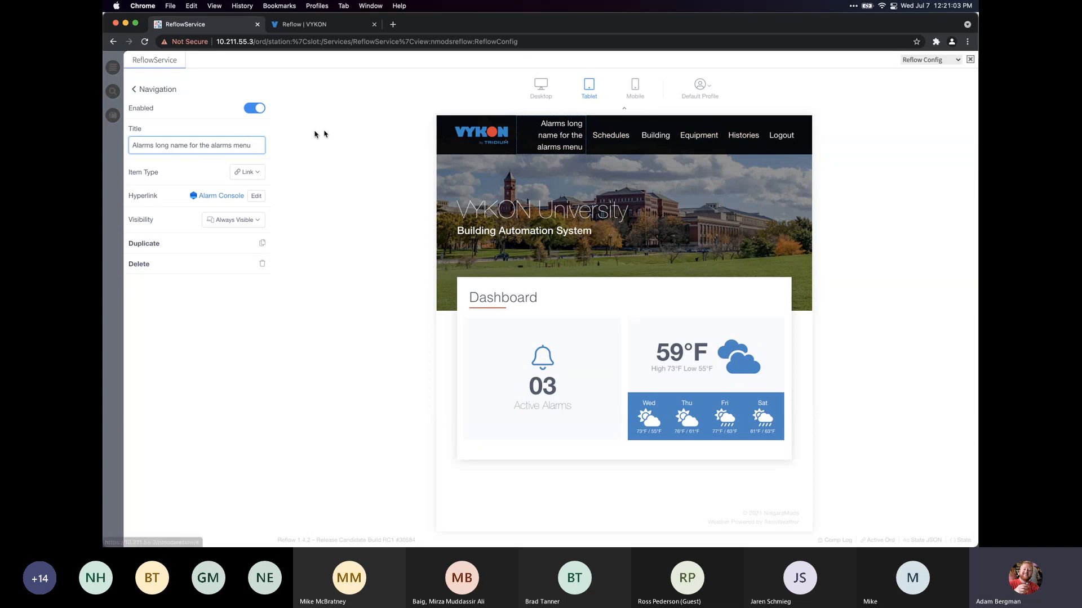
drag(252, 146, 210, 145)
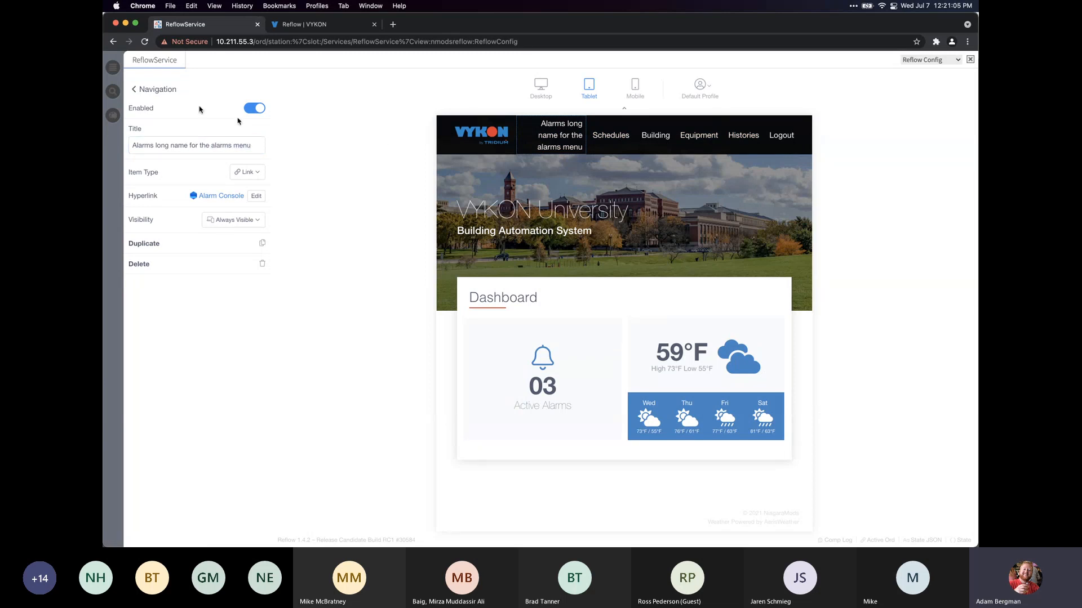
click(137, 89)
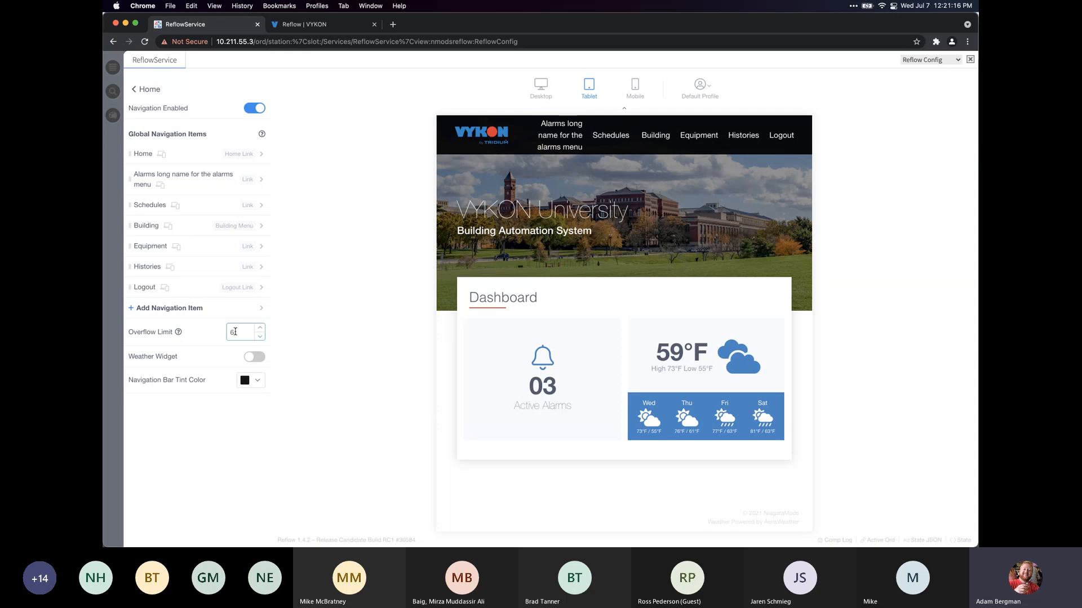
Return to the desktop preview, reduce the navigation overflow limit to 2, and inspect the overflow menu
click(542, 91)
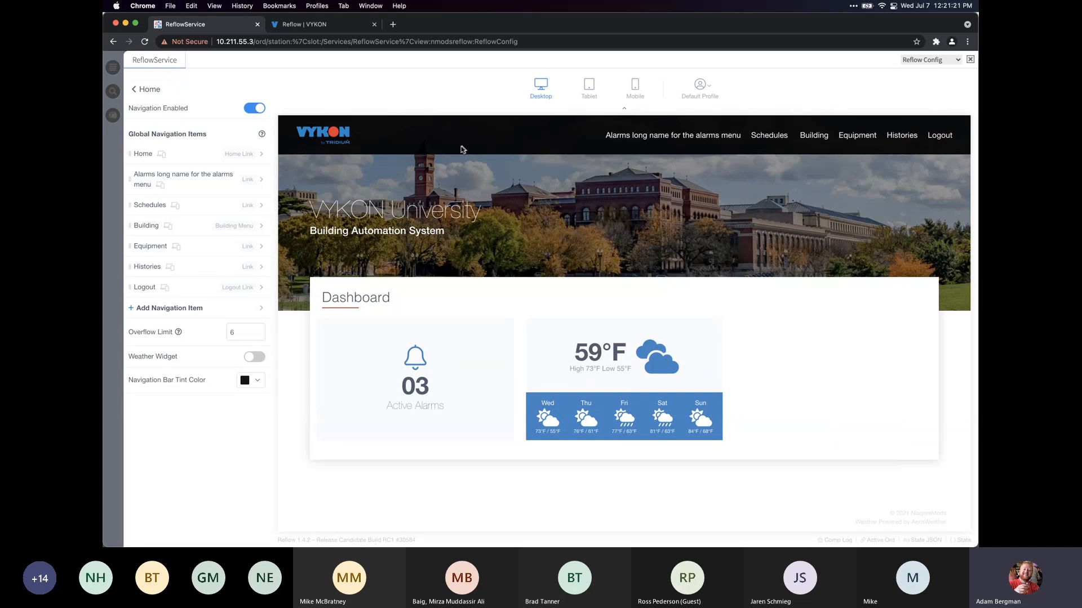
click(260, 340)
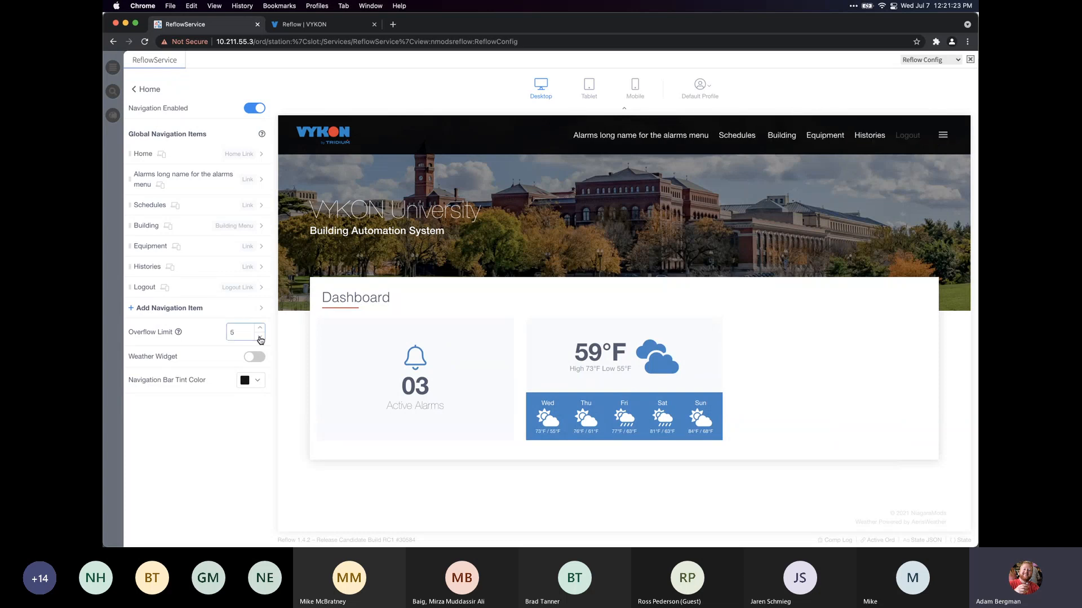
click(261, 339)
click(260, 340)
click(261, 340)
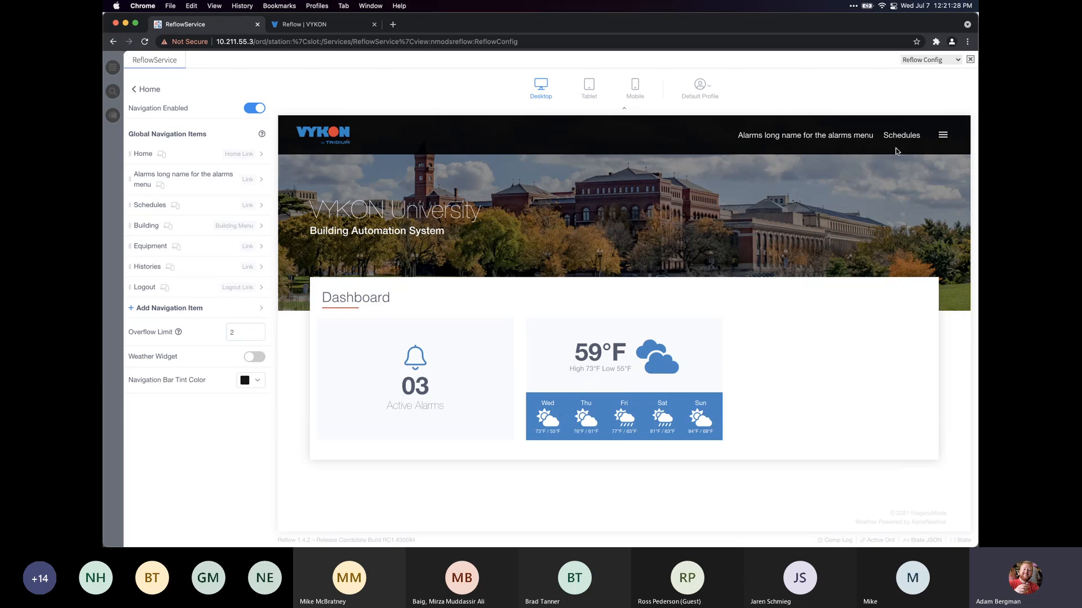
click(942, 135)
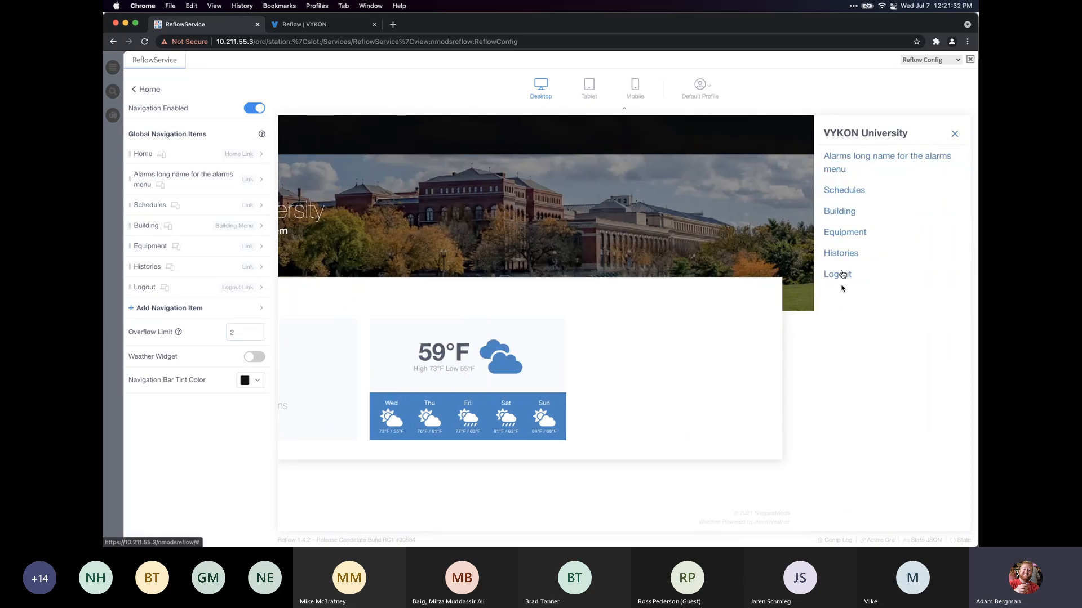
click(954, 134)
Lower the navigation overflow limit to 0, and open and close the overflow menu in the preview
double_click(261, 339)
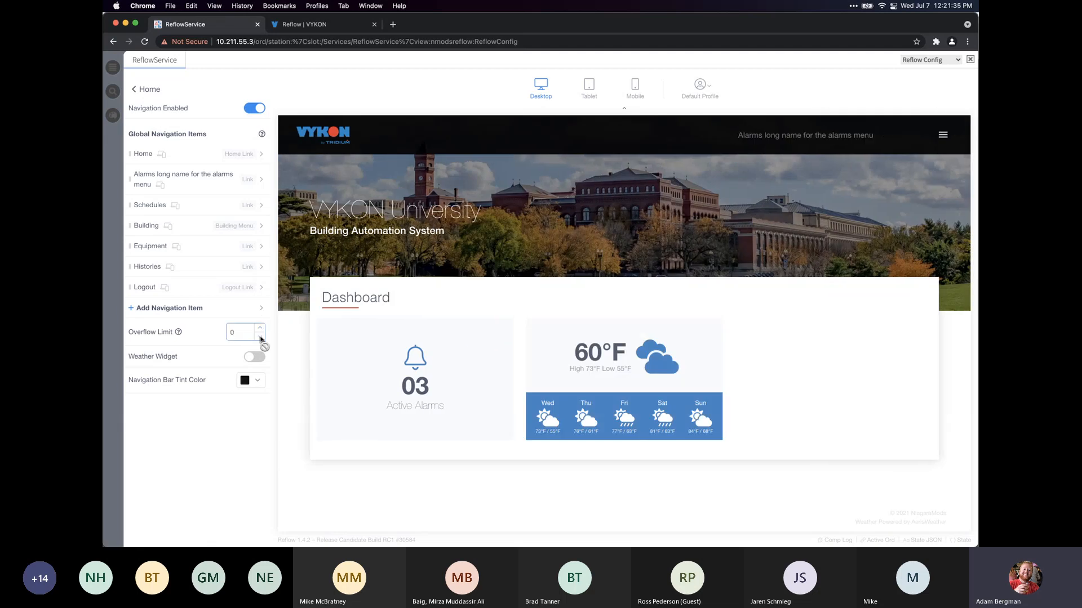
click(941, 138)
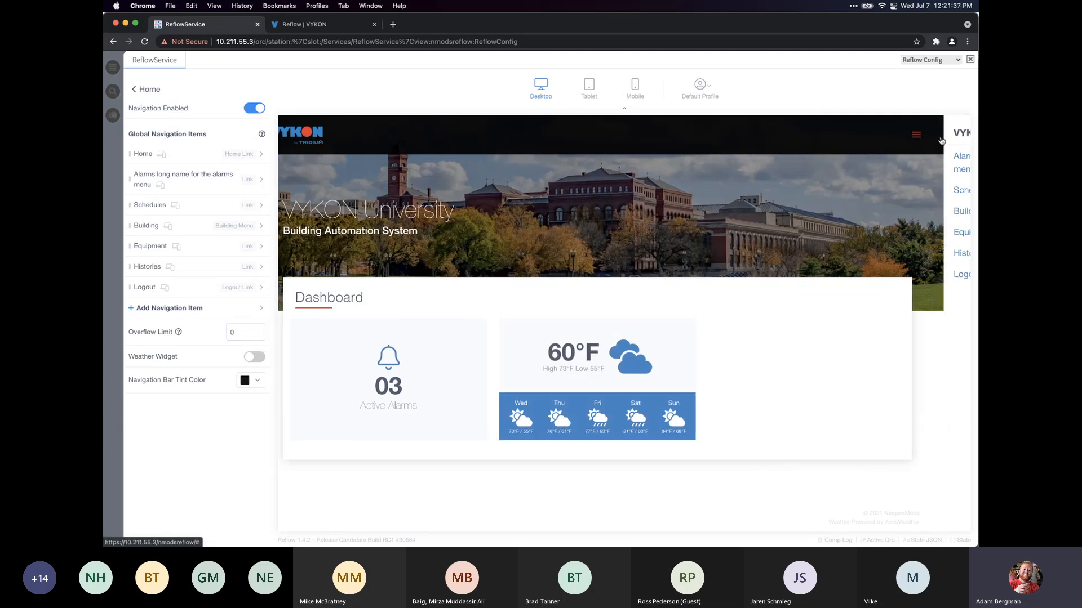
click(952, 136)
click(950, 137)
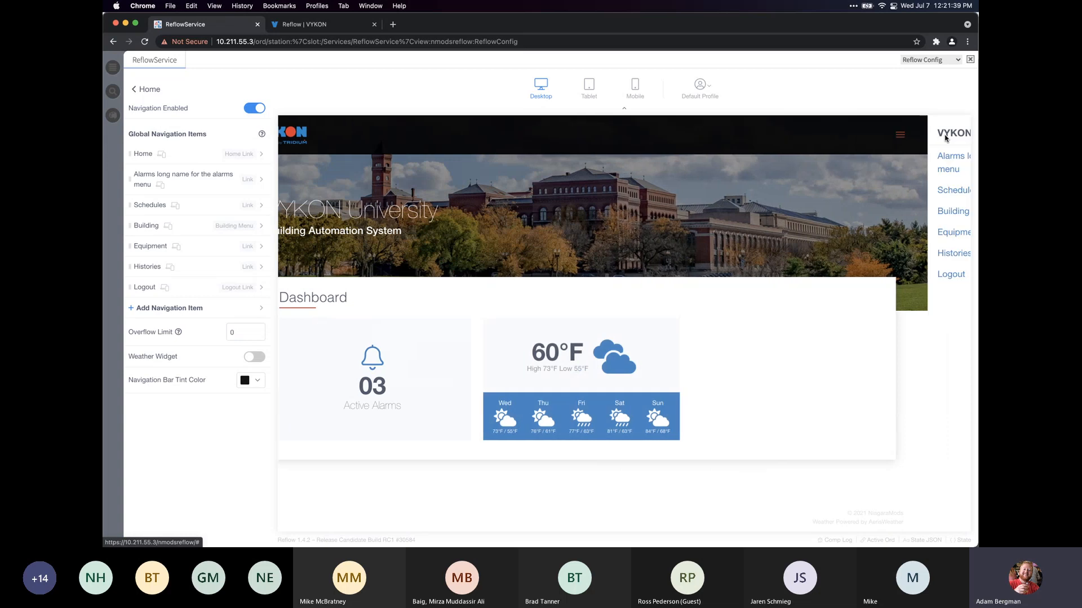
click(952, 136)
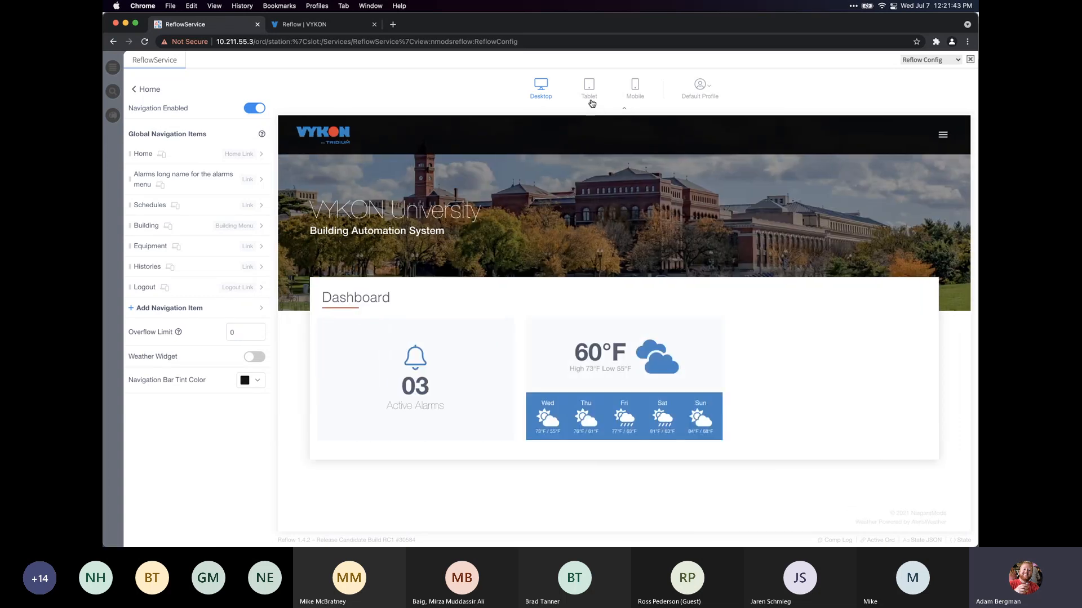
Set the navigation overflow limit back to 6
click(261, 329)
click(260, 329)
click(261, 329)
click(260, 329)
click(261, 329)
click(260, 329)
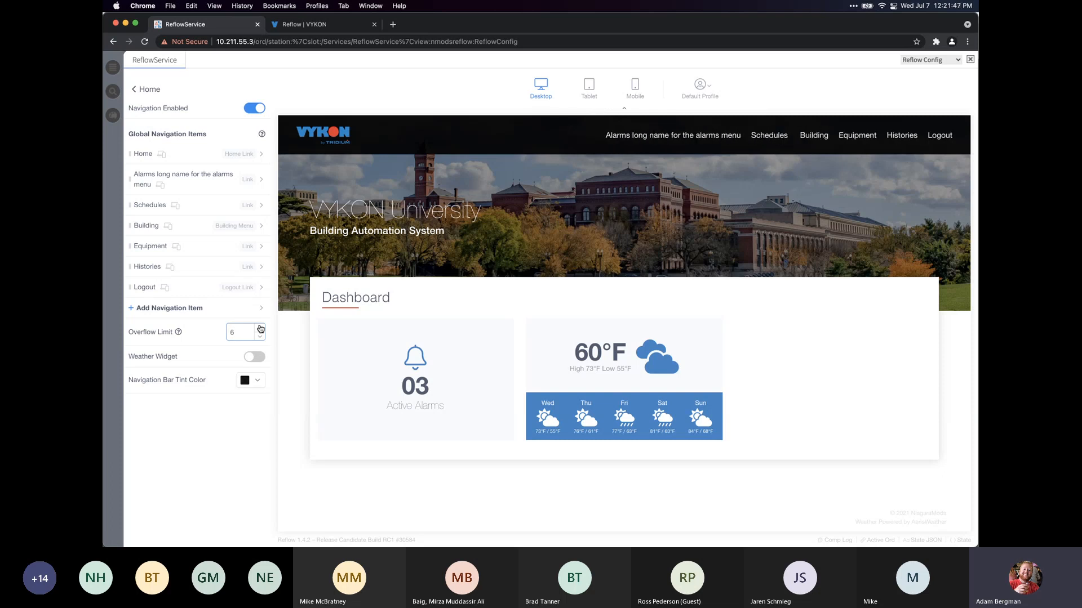
Shorten the long alarms navigation item's title back to "Alarms" and return to the global navigation items
mouse_move(179, 334)
mouse_move(263, 137)
click(207, 185)
drag(156, 145, 306, 148)
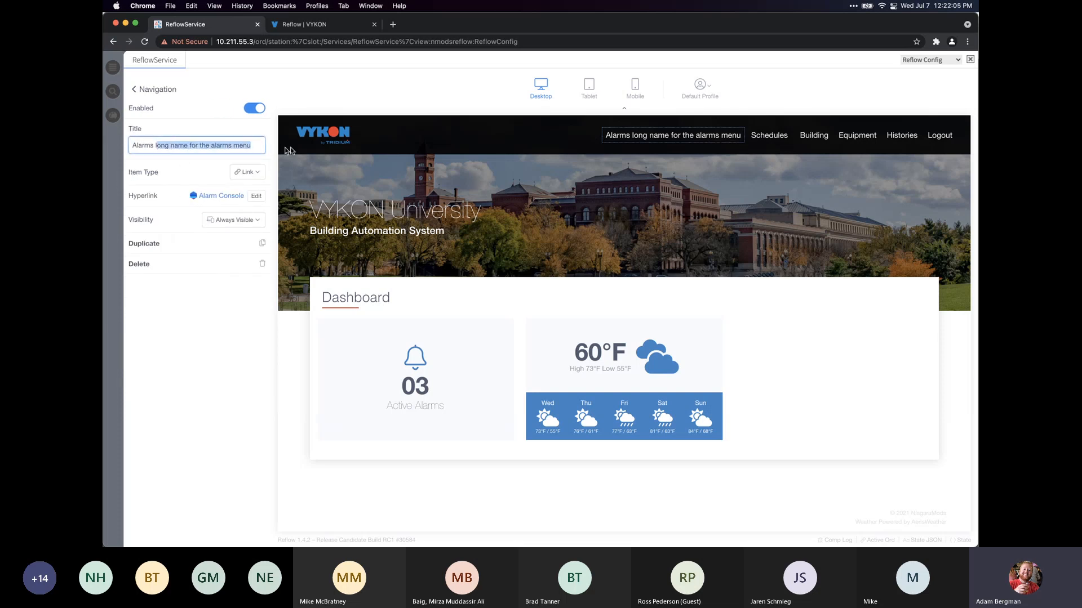
key(BackSpace)
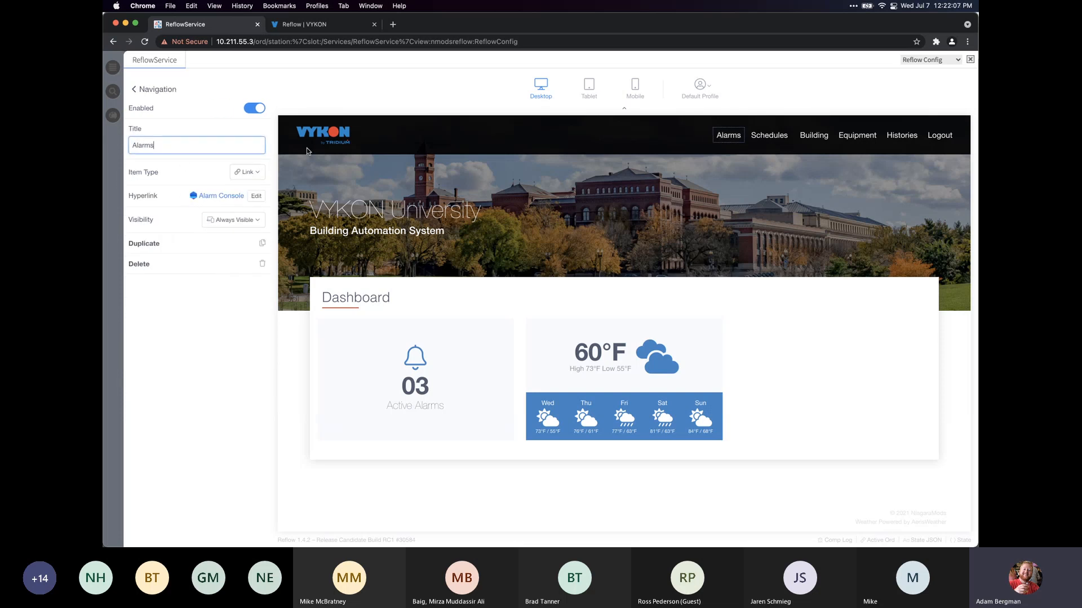
click(163, 90)
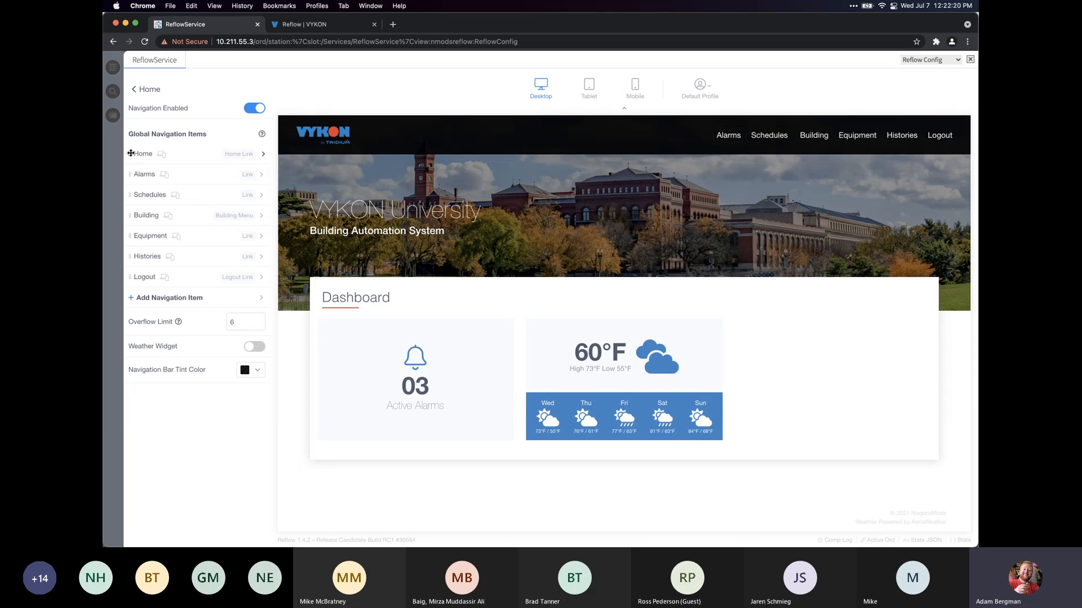
Try moving the Alarms navigation item below Histories, and restore it to its place directly after Home
drag(193, 161, 203, 257)
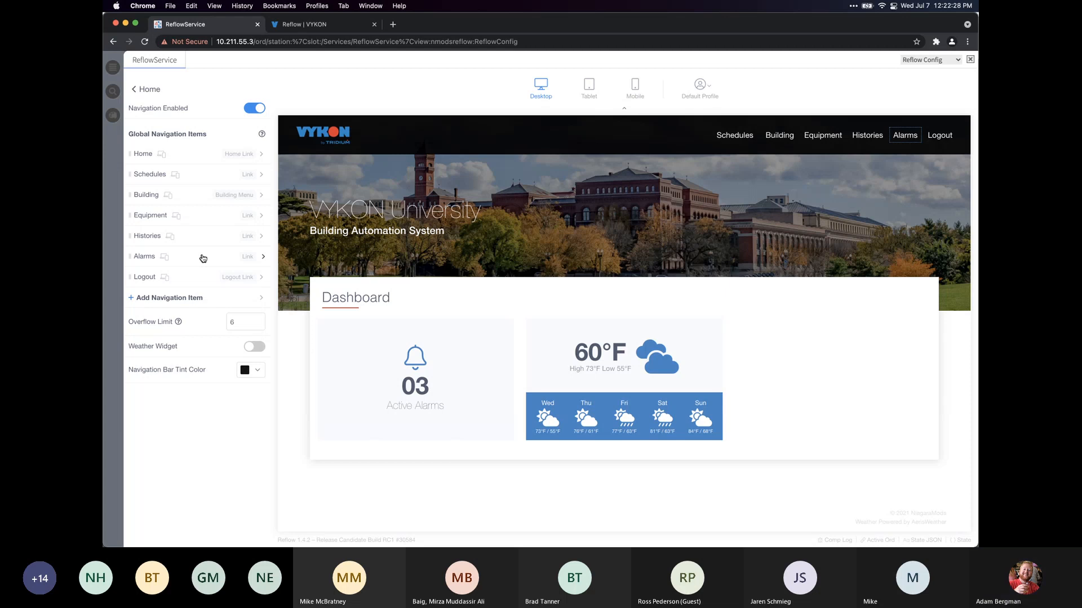
mouse_move(196, 195)
mouse_down()
mouse_move(198, 234)
mouse_move(196, 192)
mouse_up()
drag(189, 264, 191, 194)
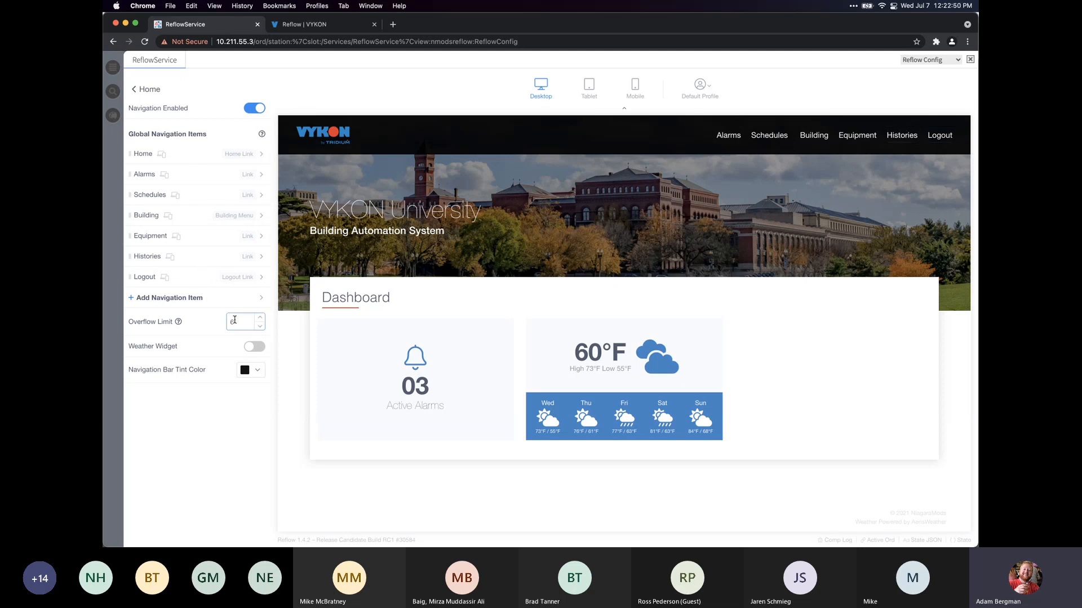
Try the weather widget in the navigation bar with the device preview options collapsed, and turn the widget off again
click(254, 350)
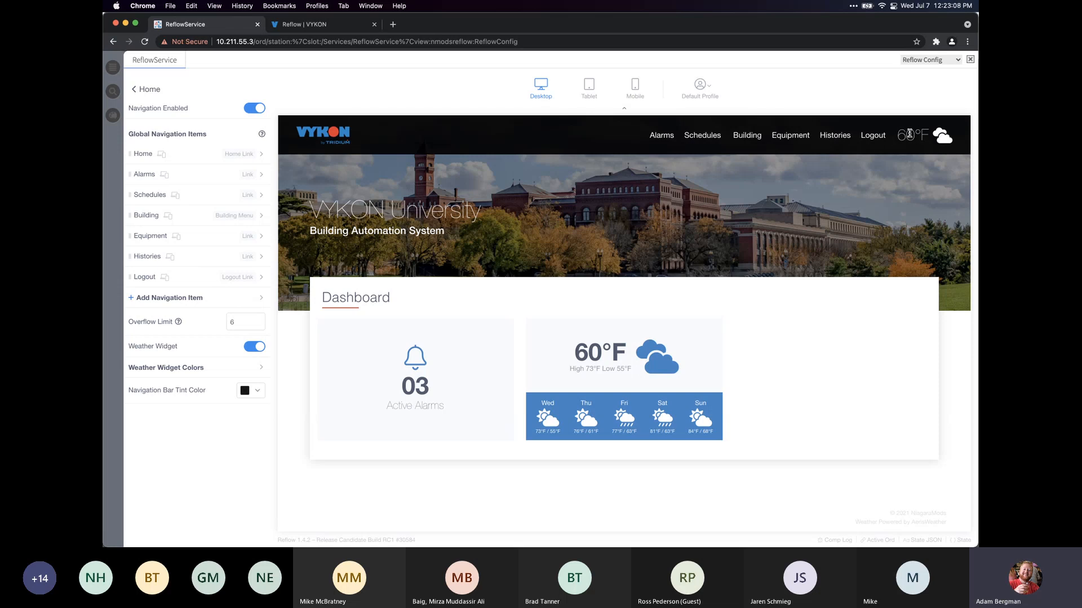
click(626, 112)
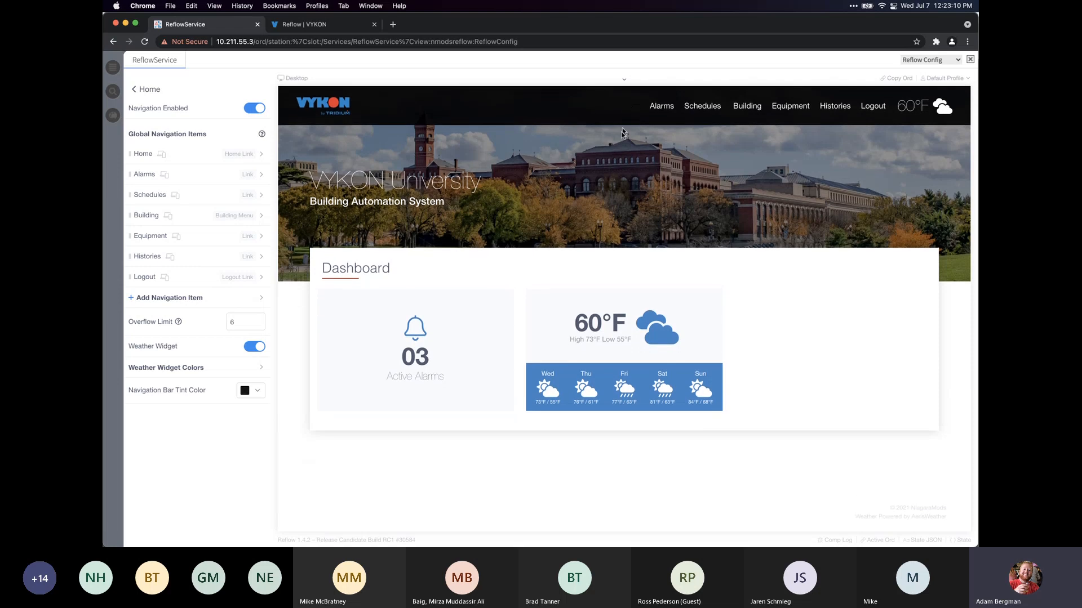
click(254, 346)
Try turning off global navigation for the Default Profile without copying the global items, restore it, and return to the main configuration list
click(145, 88)
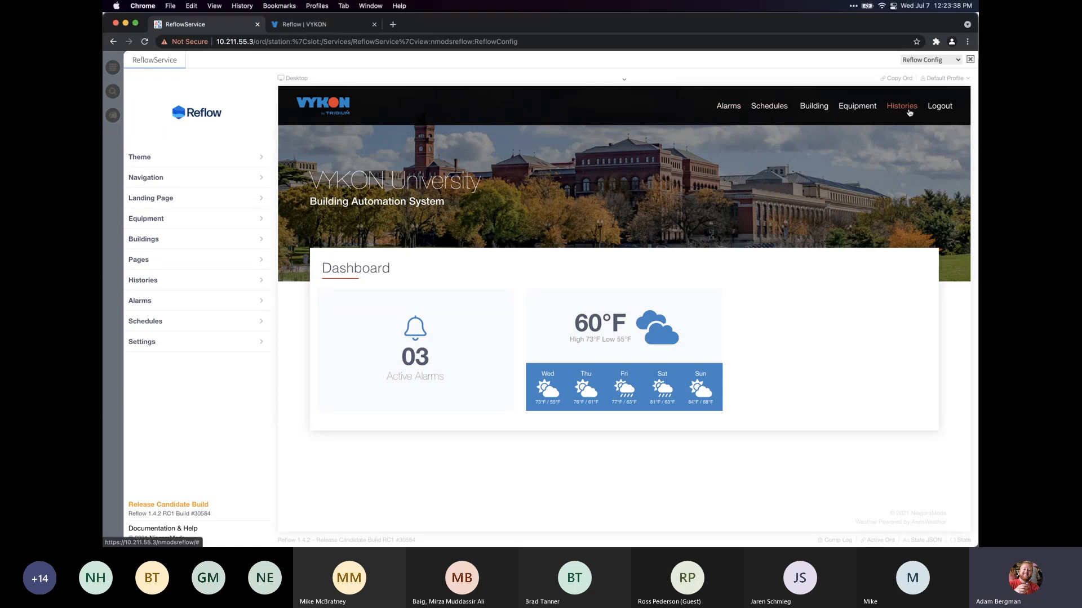
click(191, 344)
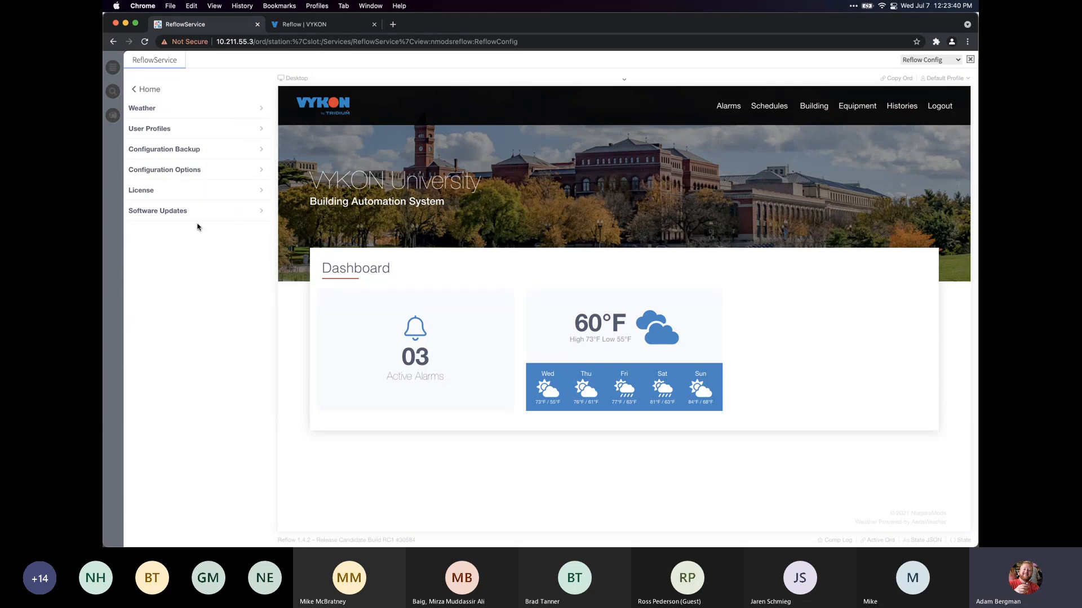
click(191, 131)
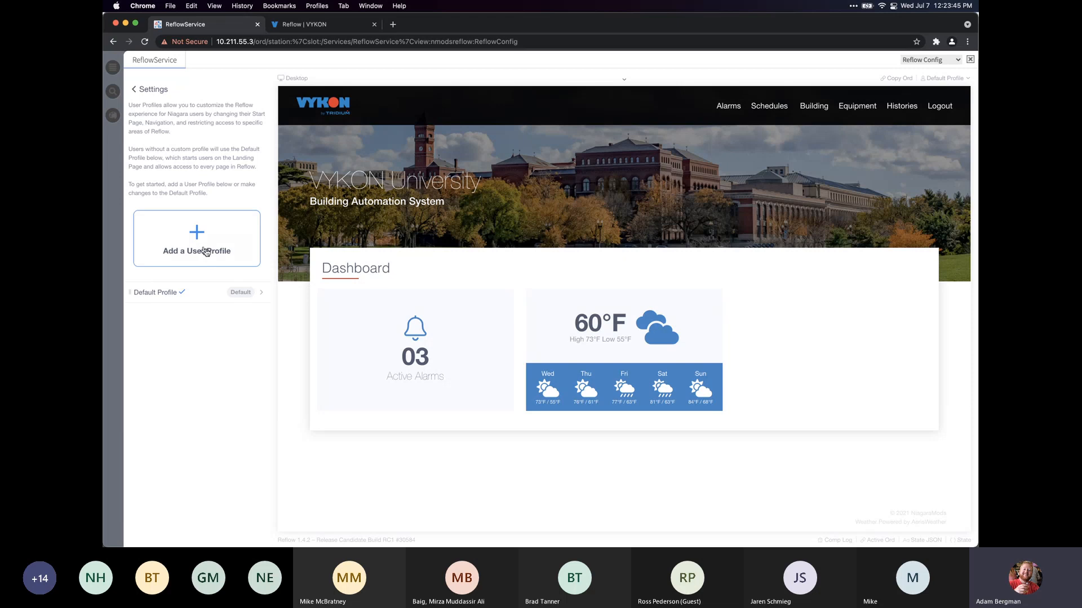
click(206, 292)
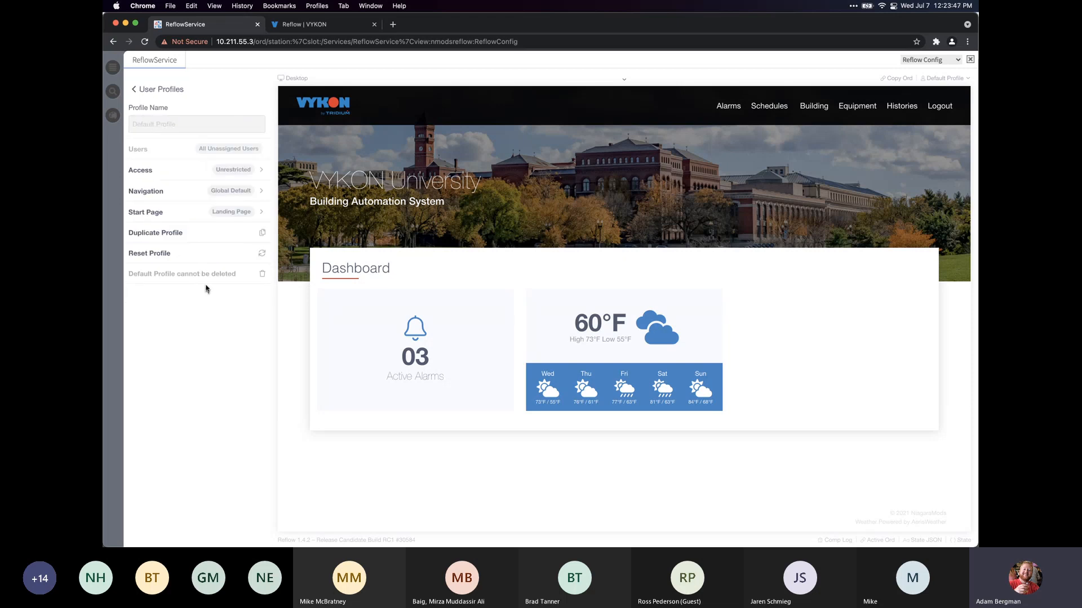
click(178, 196)
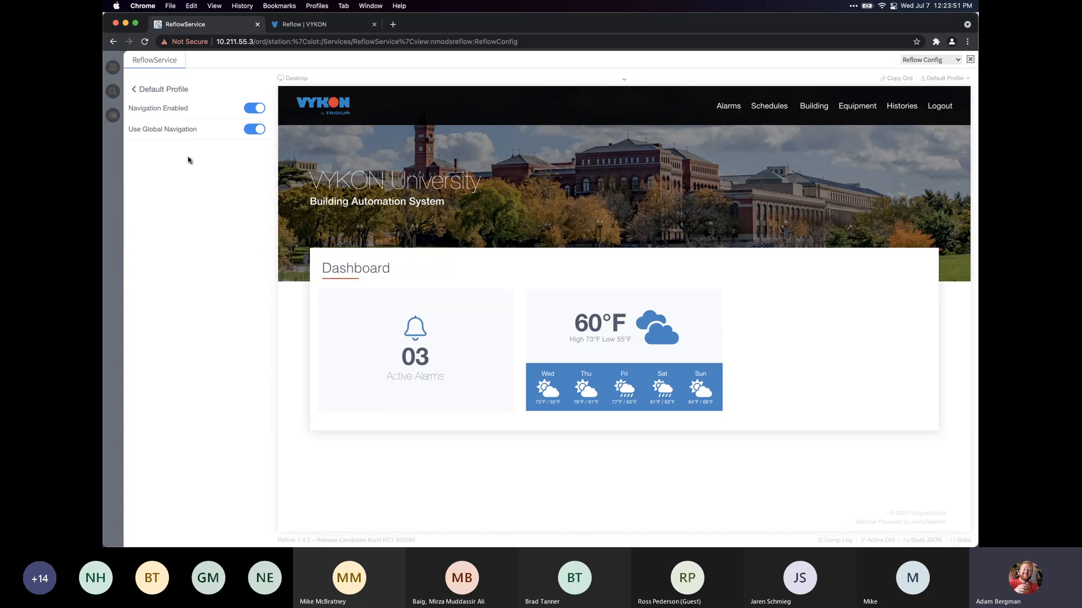
click(254, 131)
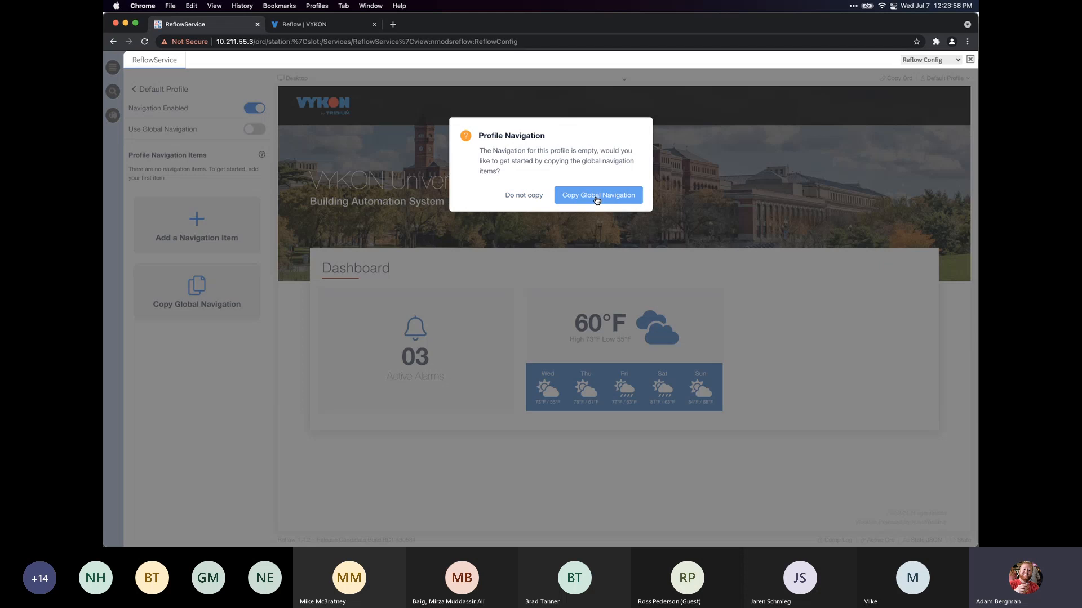
click(525, 197)
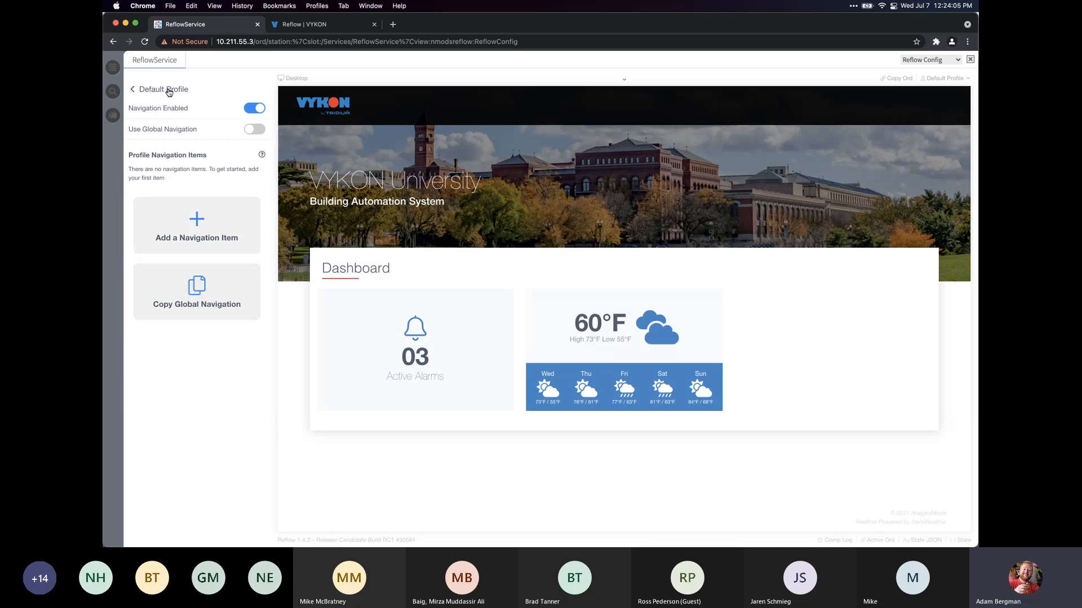
click(253, 130)
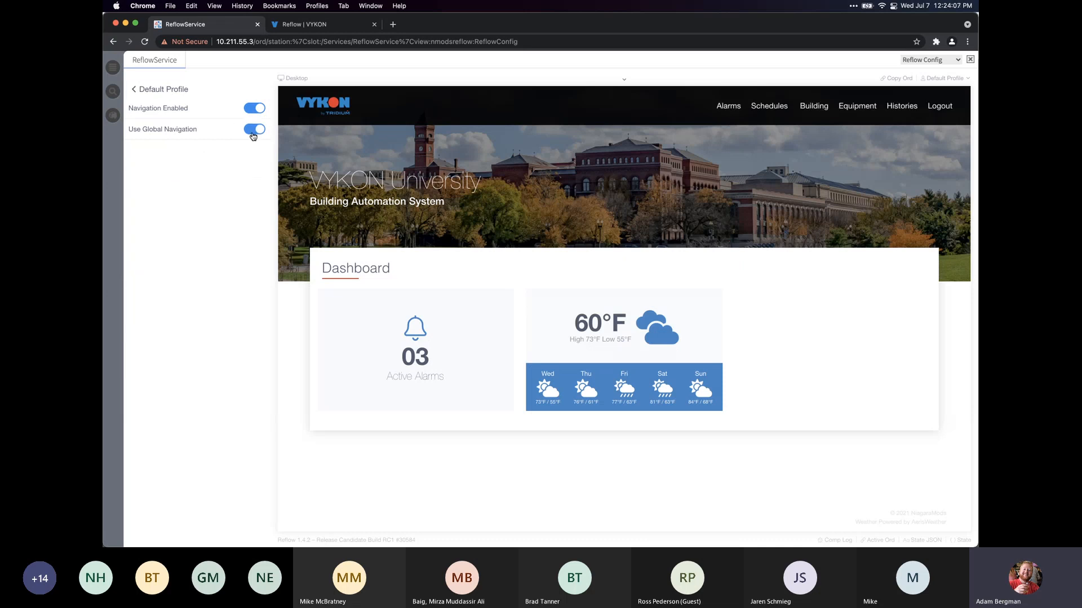
click(181, 90)
click(171, 92)
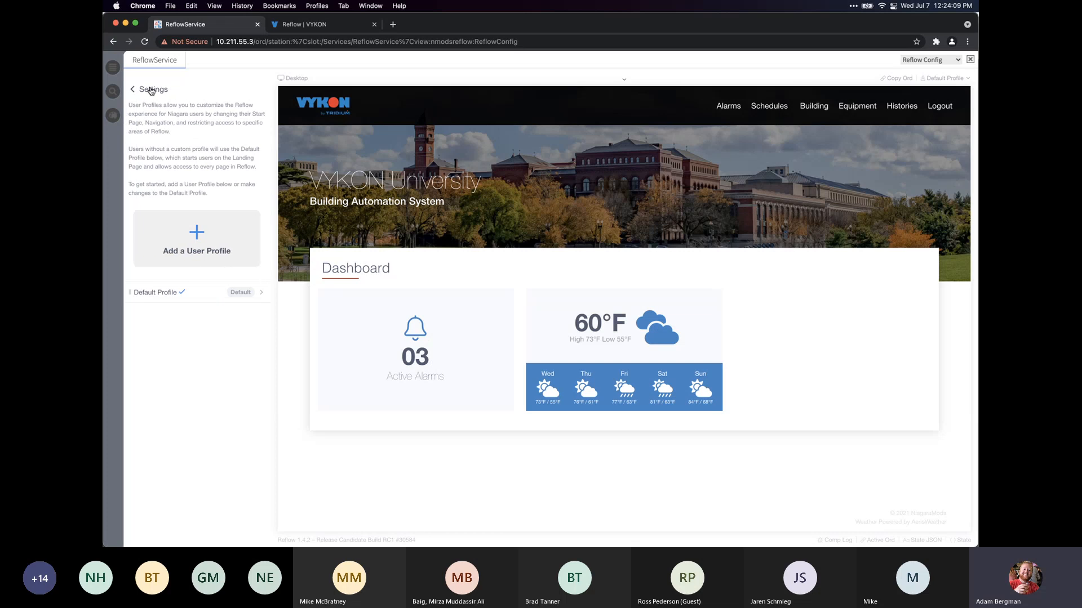
click(151, 91)
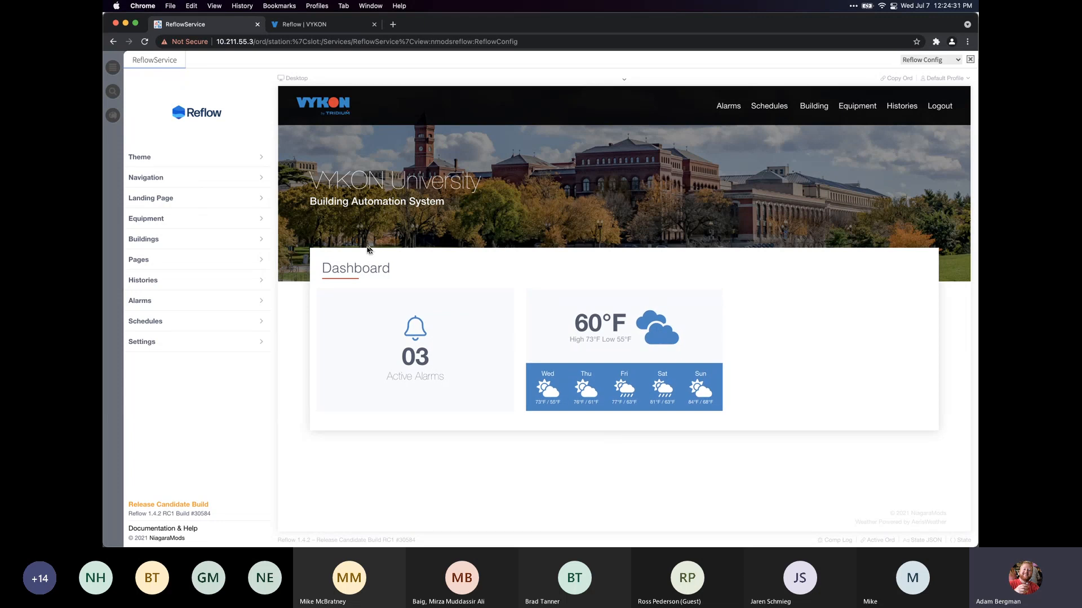
Examine the Default Profile's start page choices, including the Buildings and Histories branches, and return to the main configuration list
click(234, 347)
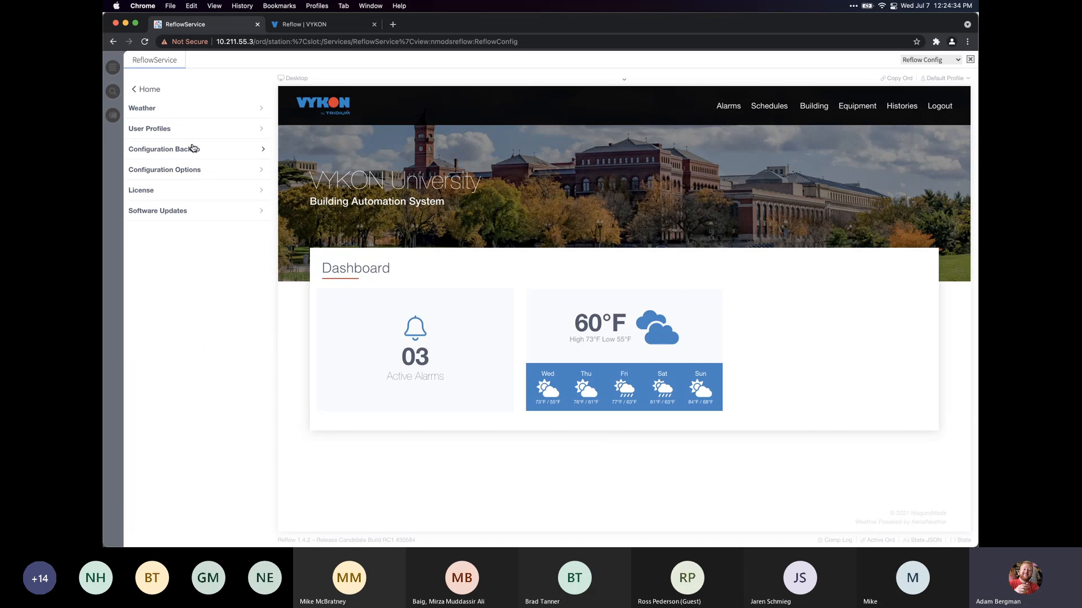
click(195, 130)
click(209, 289)
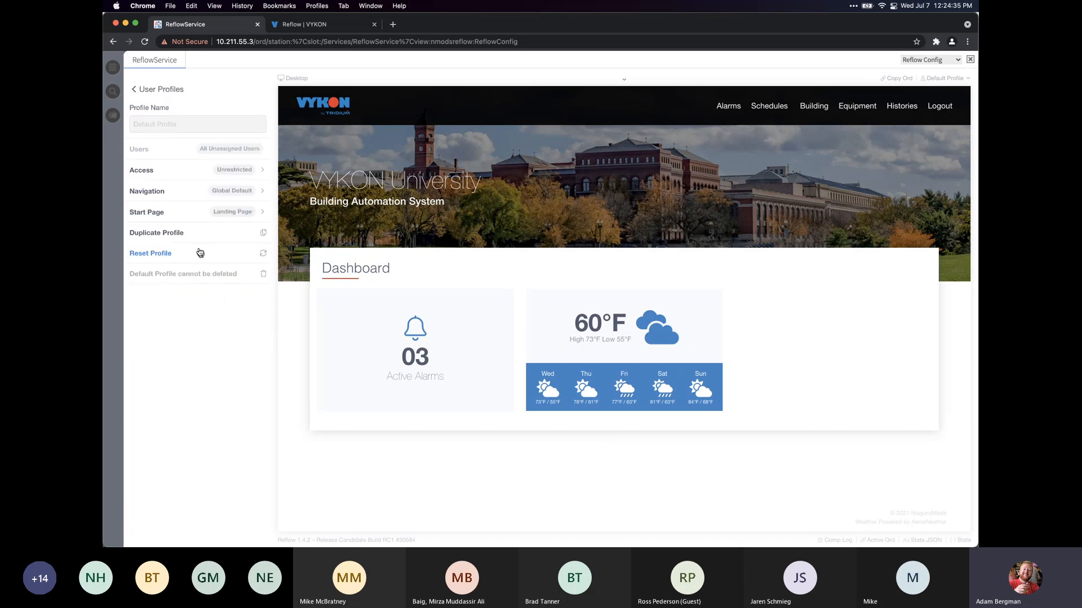
click(183, 217)
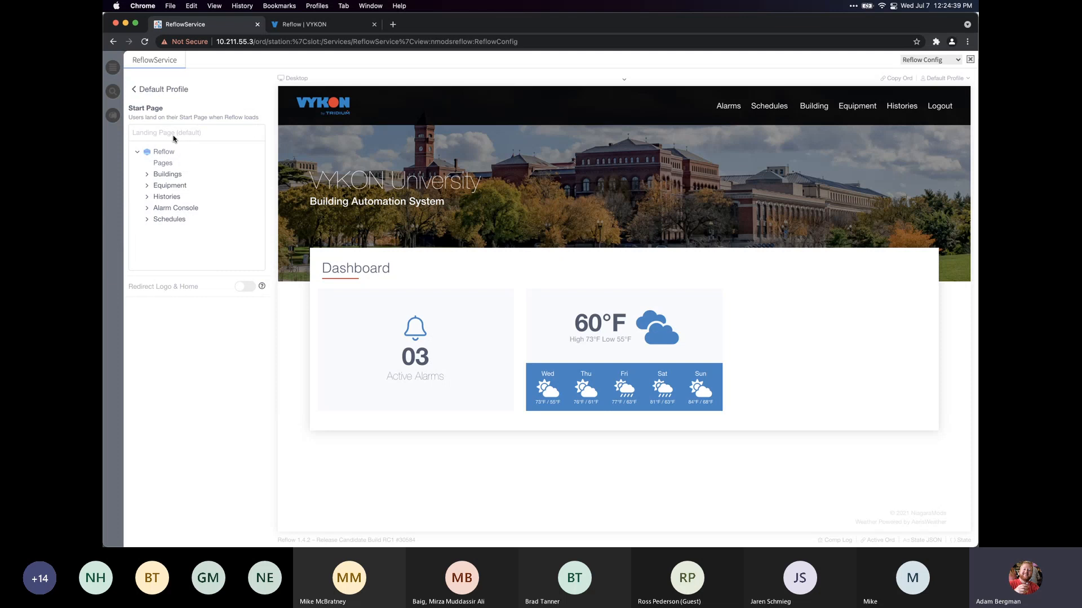
click(147, 174)
click(147, 175)
click(147, 196)
click(147, 197)
click(153, 90)
click(153, 90)
click(154, 90)
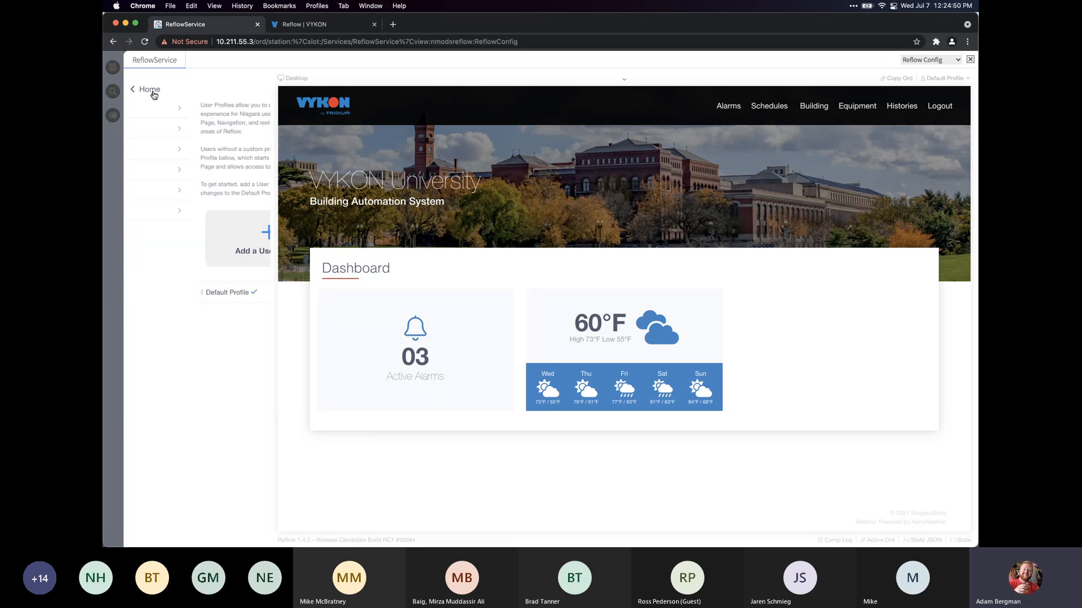
click(153, 92)
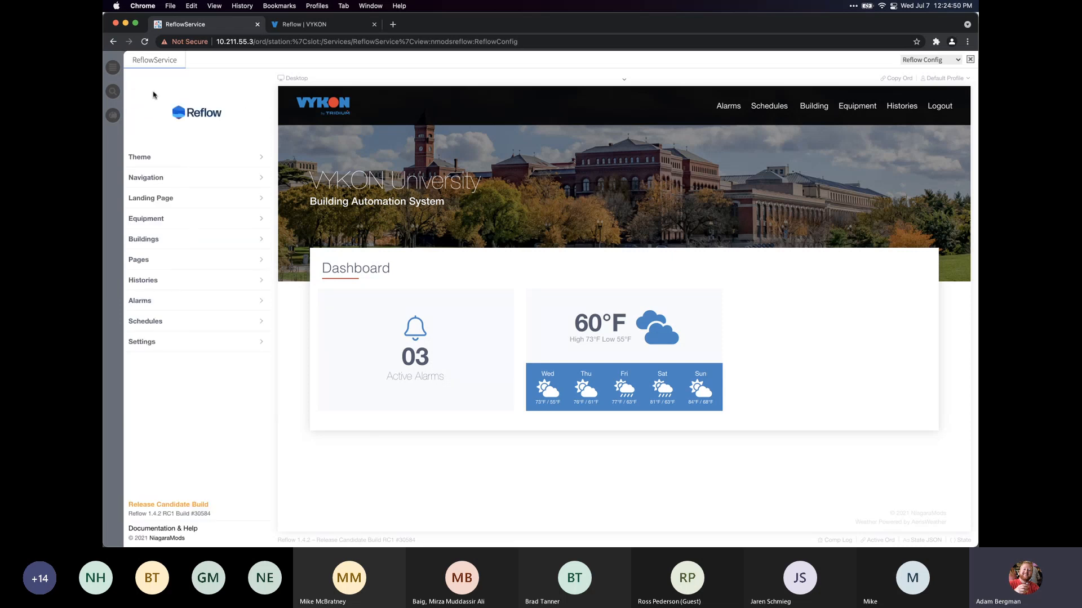
Try the Buildings widget on the landing page, view the Student Union building from it, and turn the widget off again
click(187, 203)
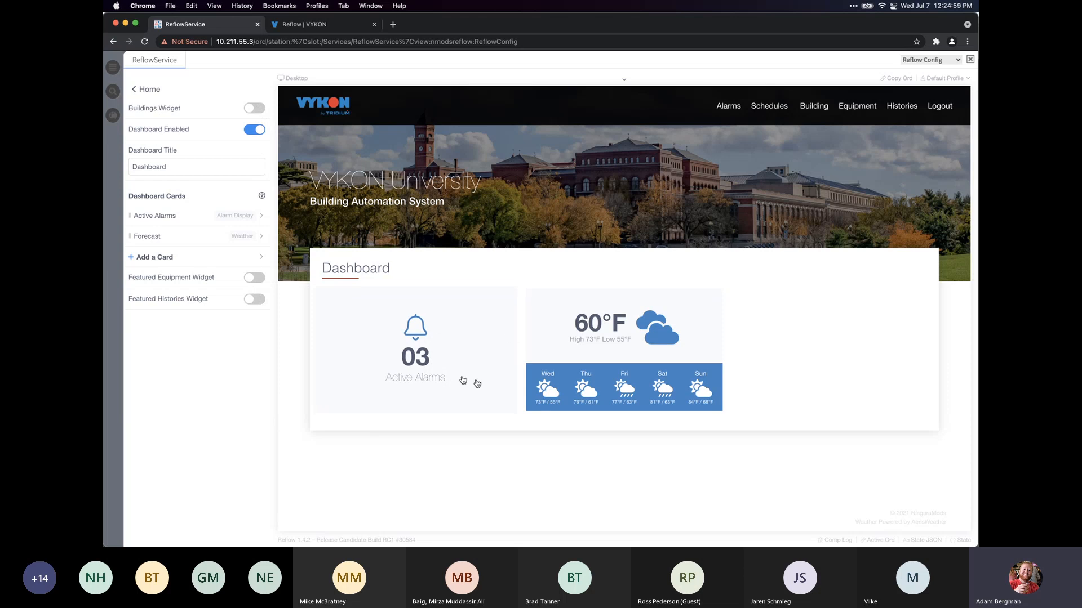
click(255, 108)
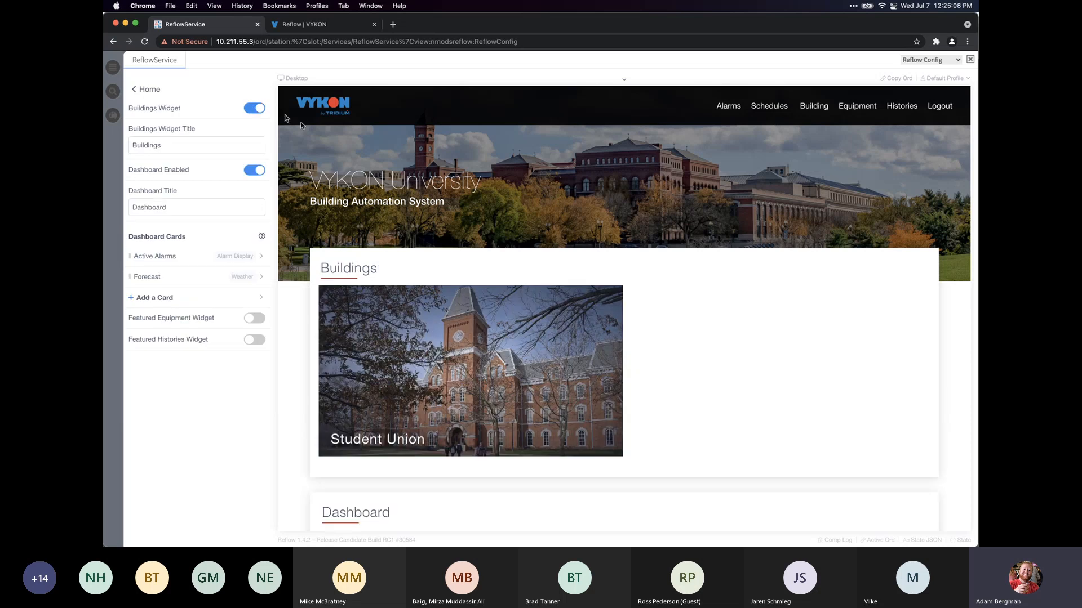
scroll(668, 386, down, 3)
scroll(669, 387, up, 3)
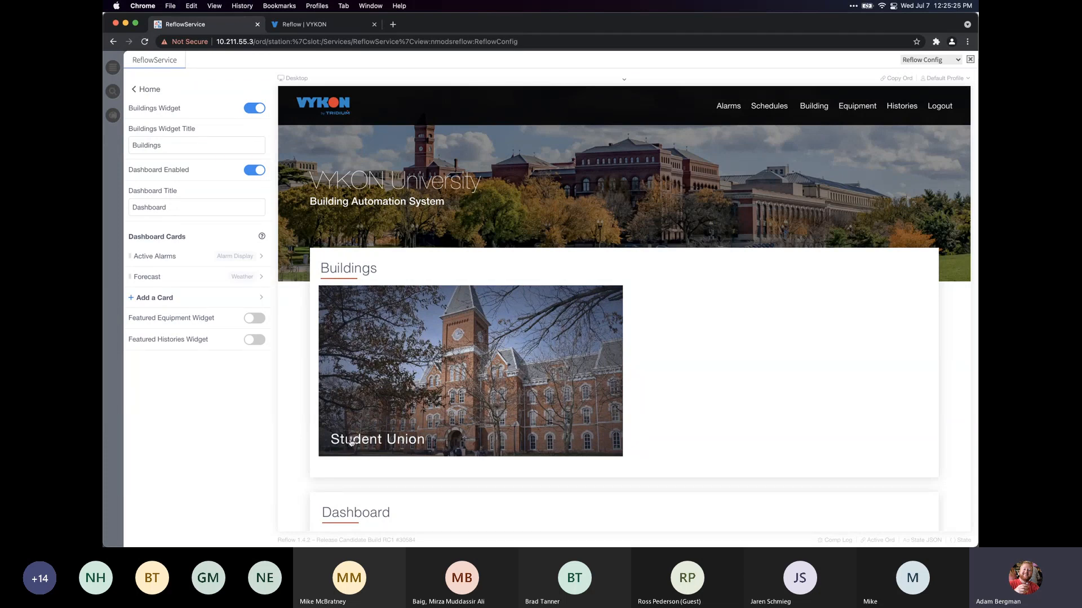
click(455, 392)
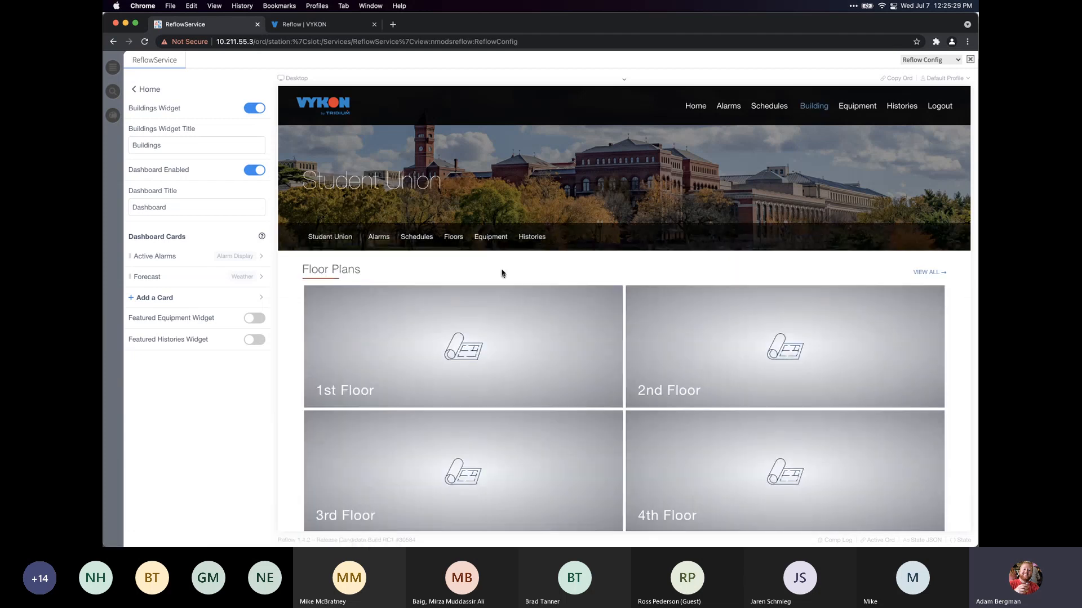
click(697, 107)
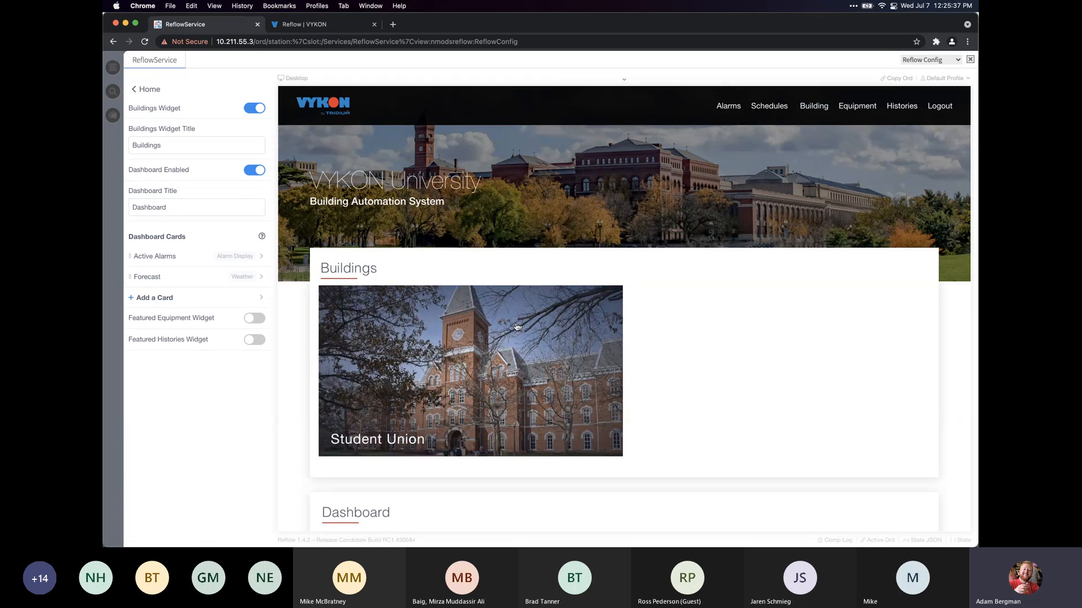
click(258, 113)
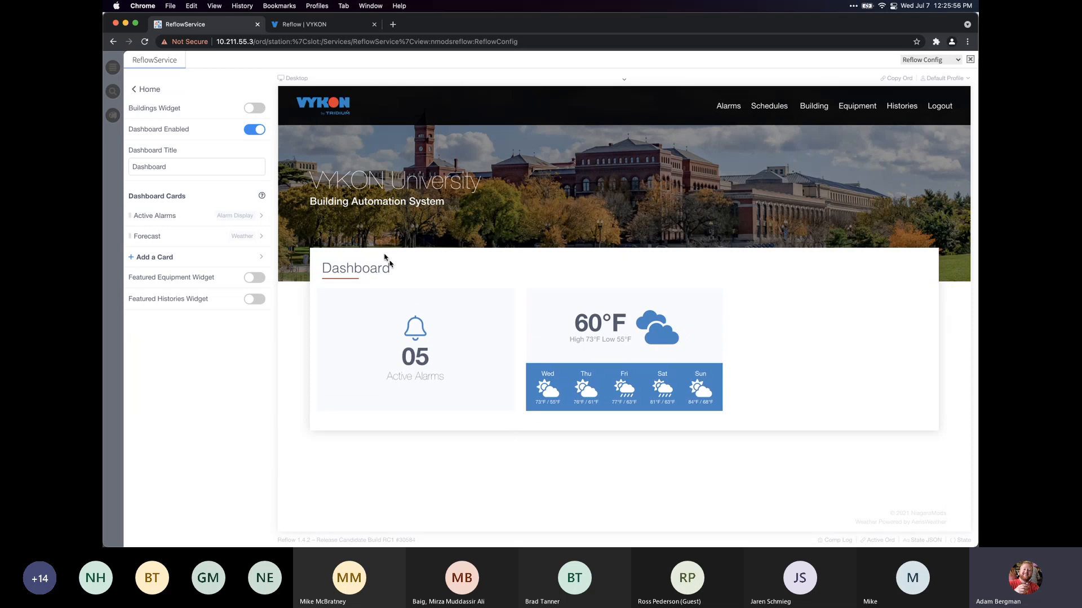
Enable the landing page's Featured Equipment widget, and try the Featured Histories widget before turning it off again
click(250, 281)
scroll(293, 330, down, 1)
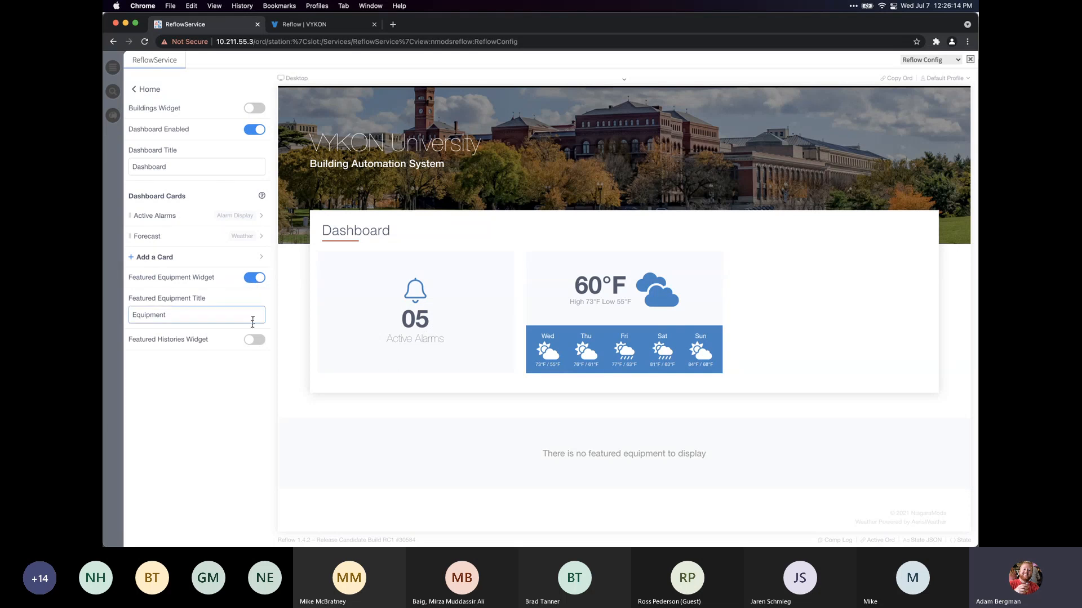
click(254, 340)
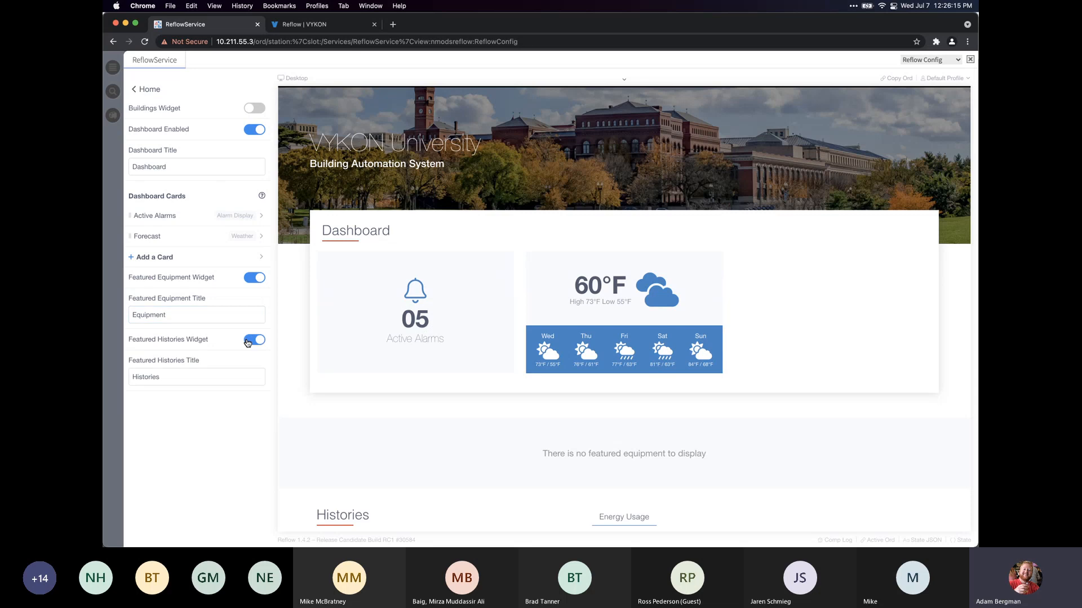
scroll(298, 356, down, 5)
scroll(296, 357, down, 3)
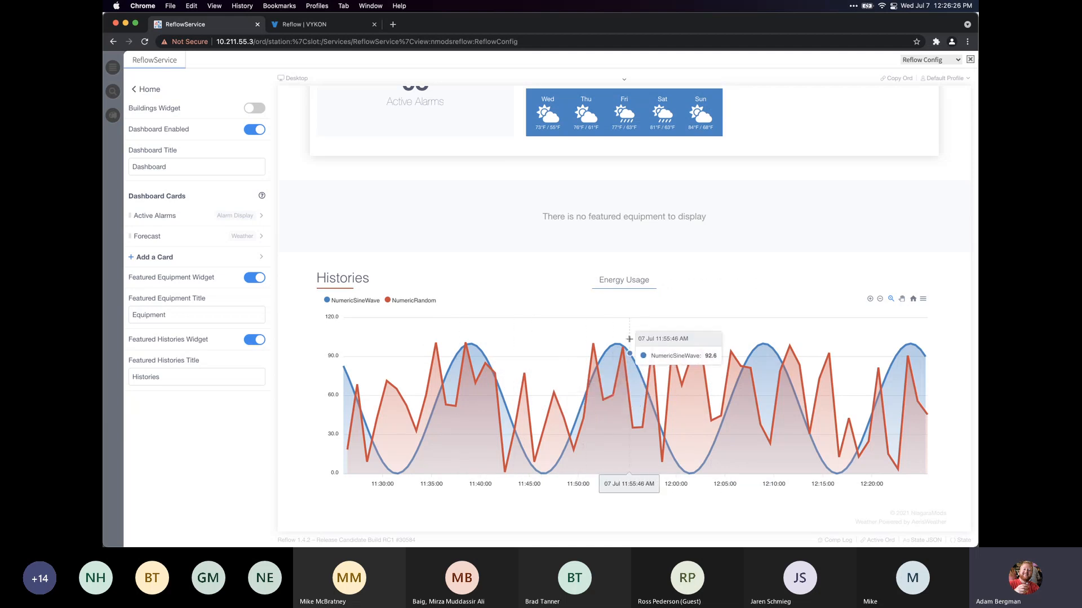
scroll(415, 258, up, 5)
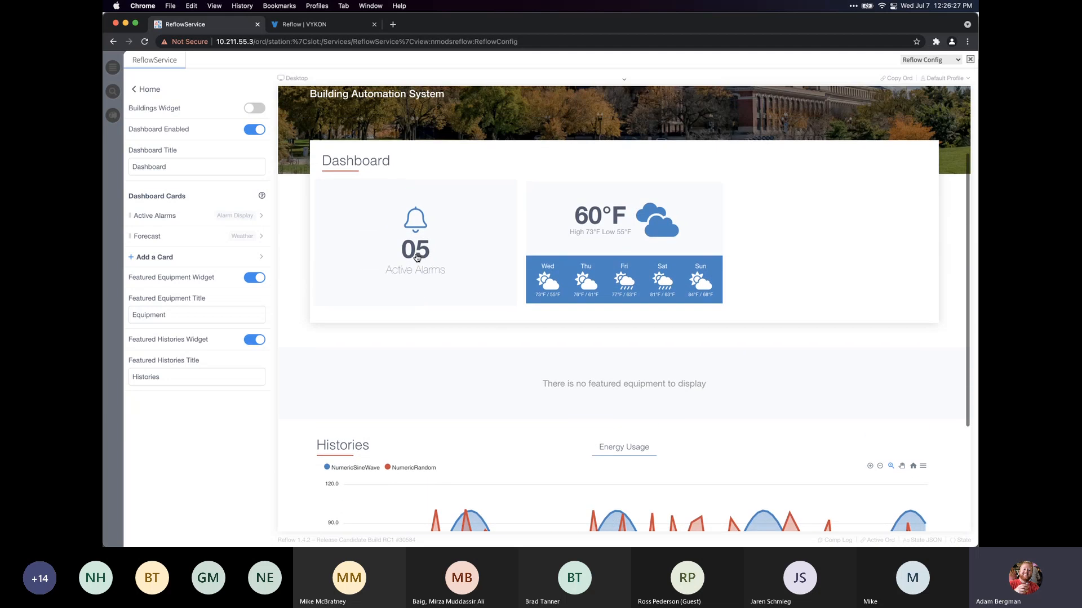
click(254, 340)
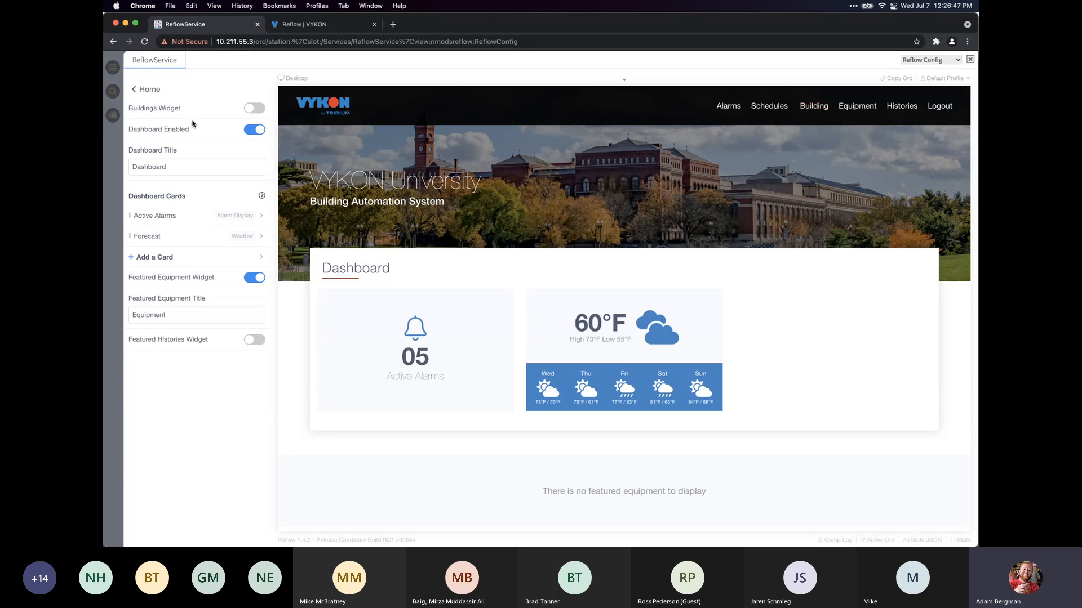
Open the Active Alarms dashboard card from the landing page settings and look through the available card types, keeping Alarm Display
click(149, 90)
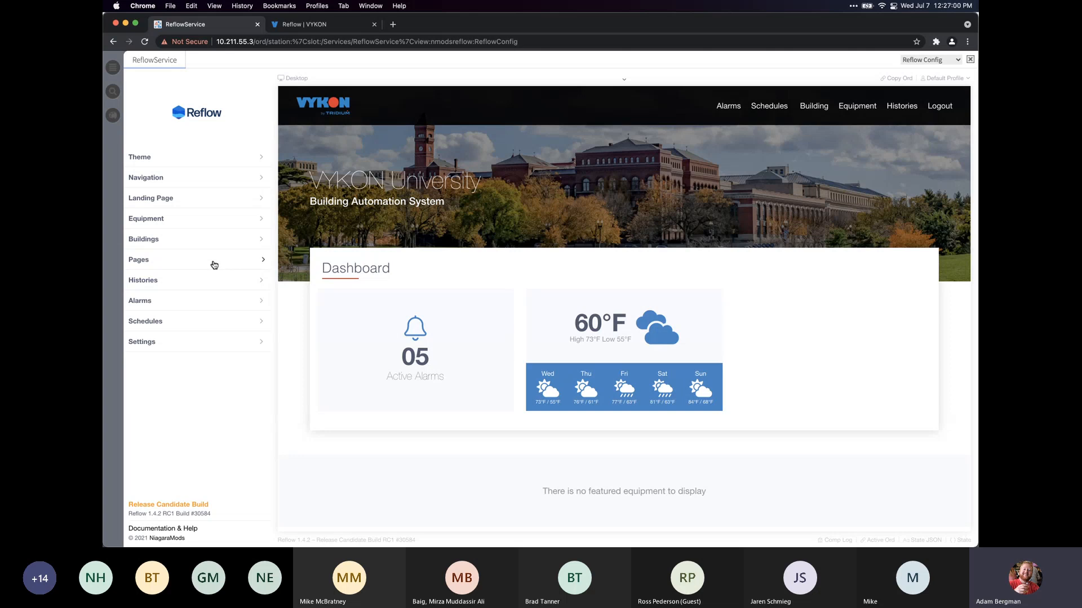
click(213, 201)
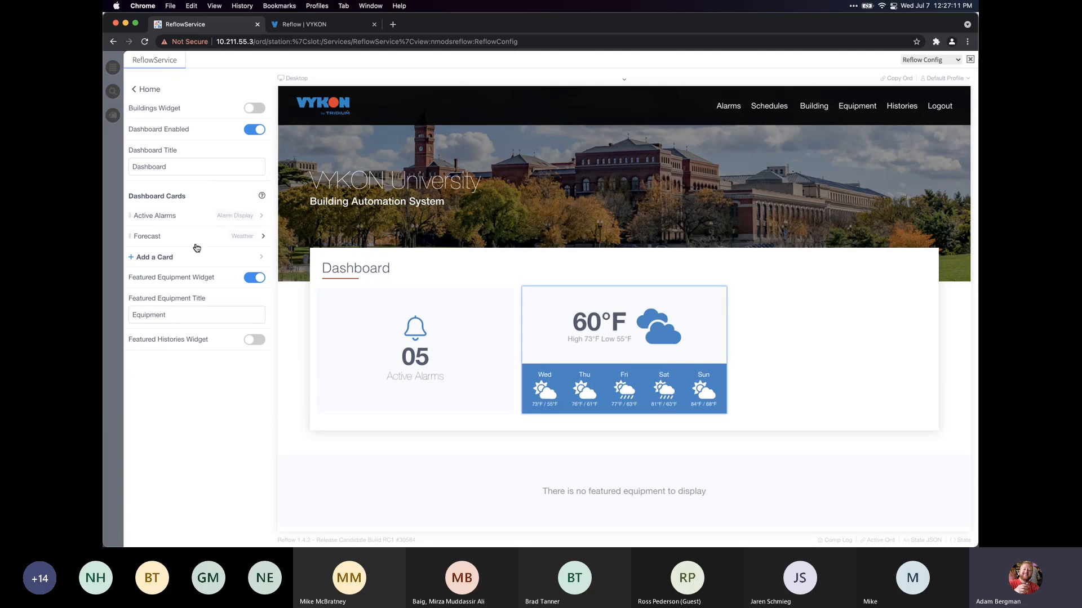
click(170, 219)
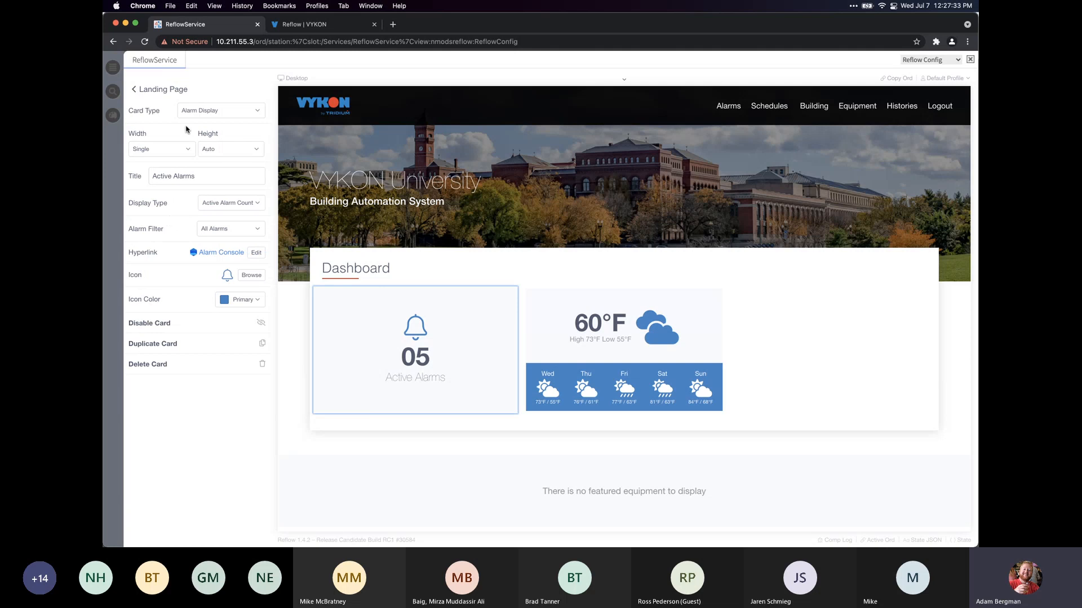
click(218, 111)
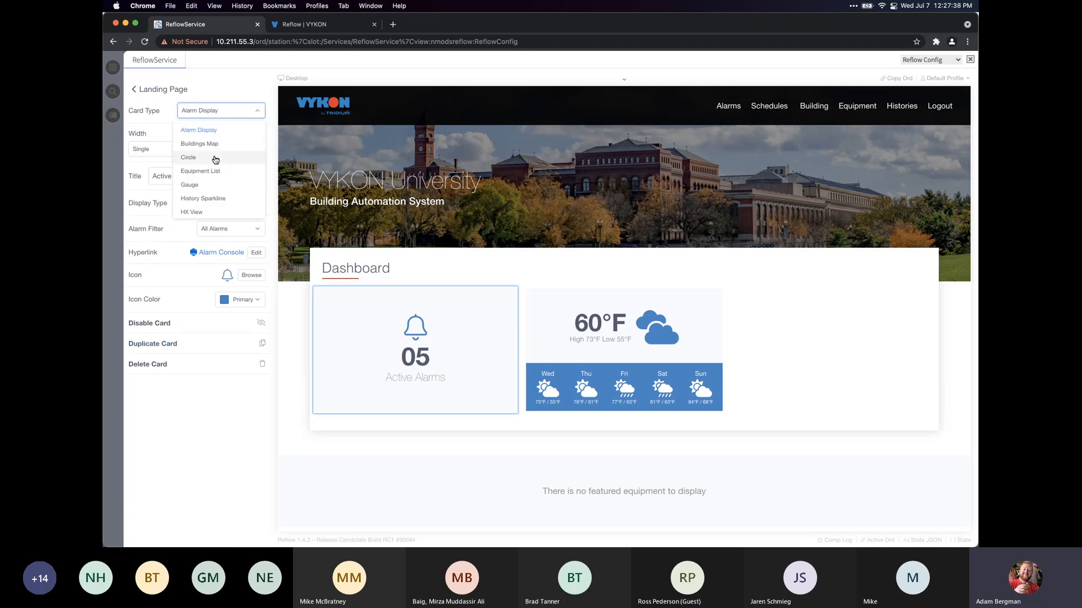
click(223, 113)
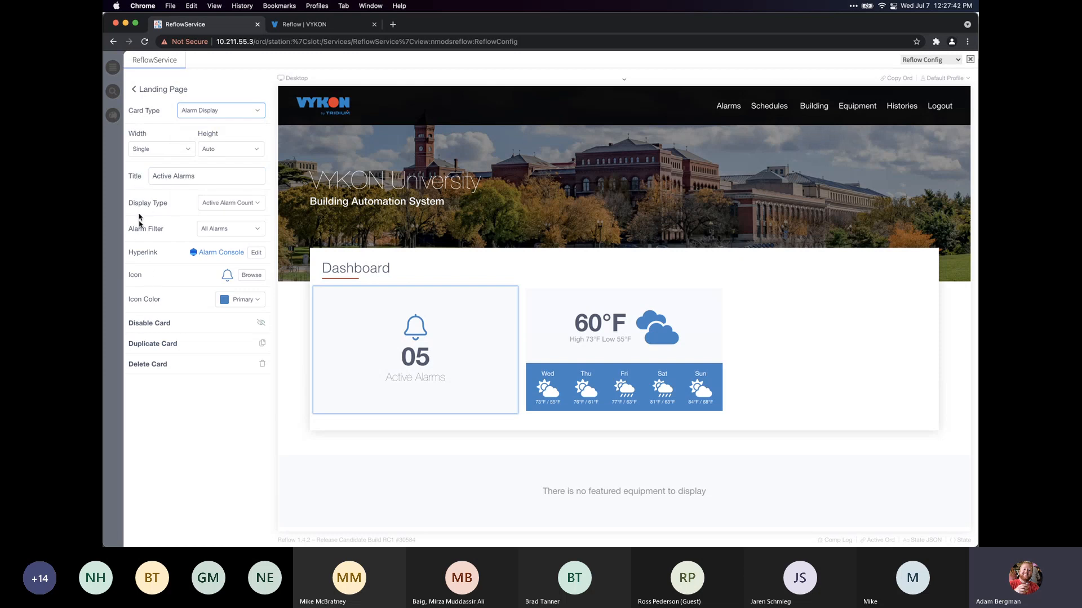
click(221, 114)
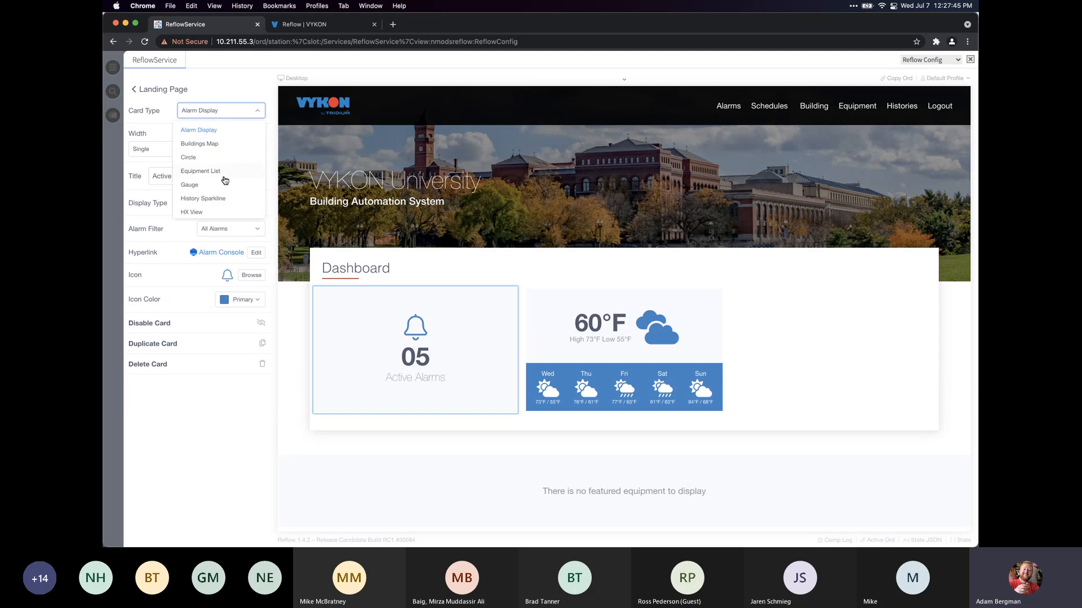
scroll(224, 179, down, 3)
scroll(225, 179, up, 5)
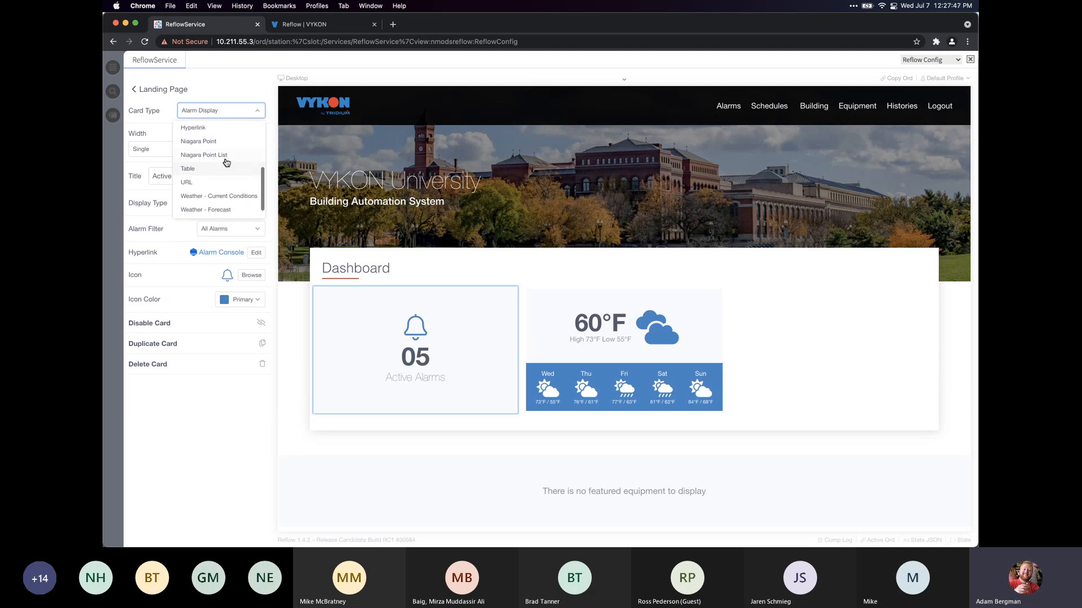
click(223, 115)
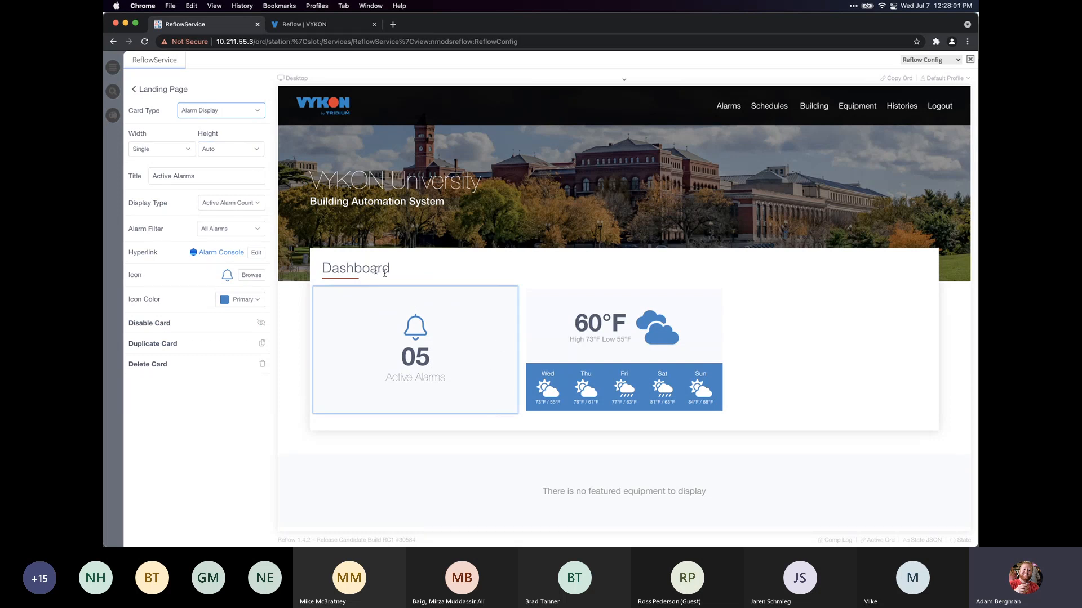
Try the title Important Alarms on the alarm card, restore it to Active Alarms, and check the display type choices
drag(223, 176, 120, 173)
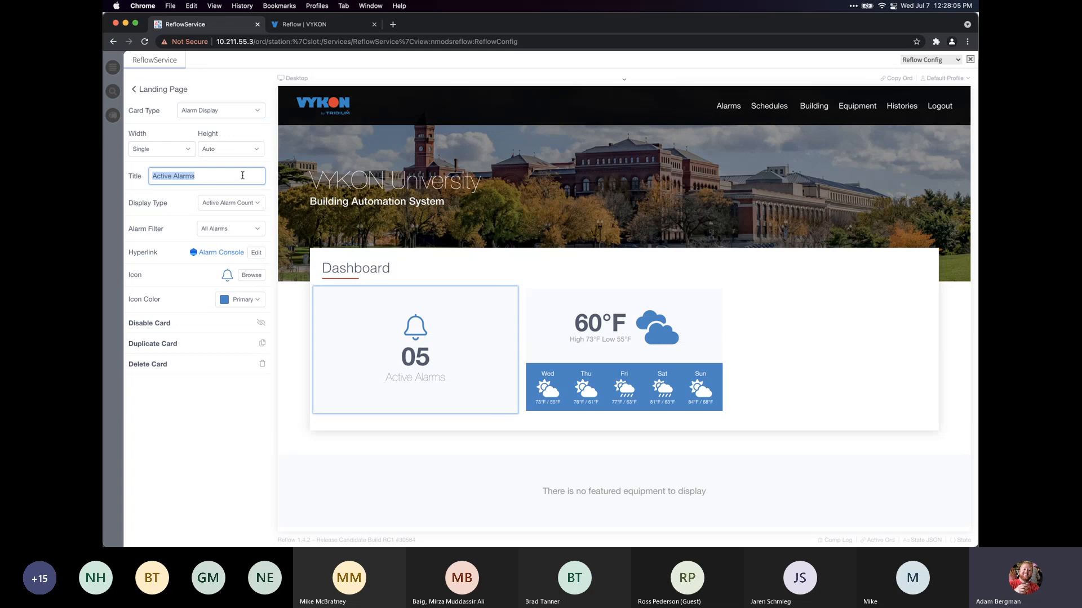
text(Important Alarms)
triple_click(242, 175)
text(Acti)
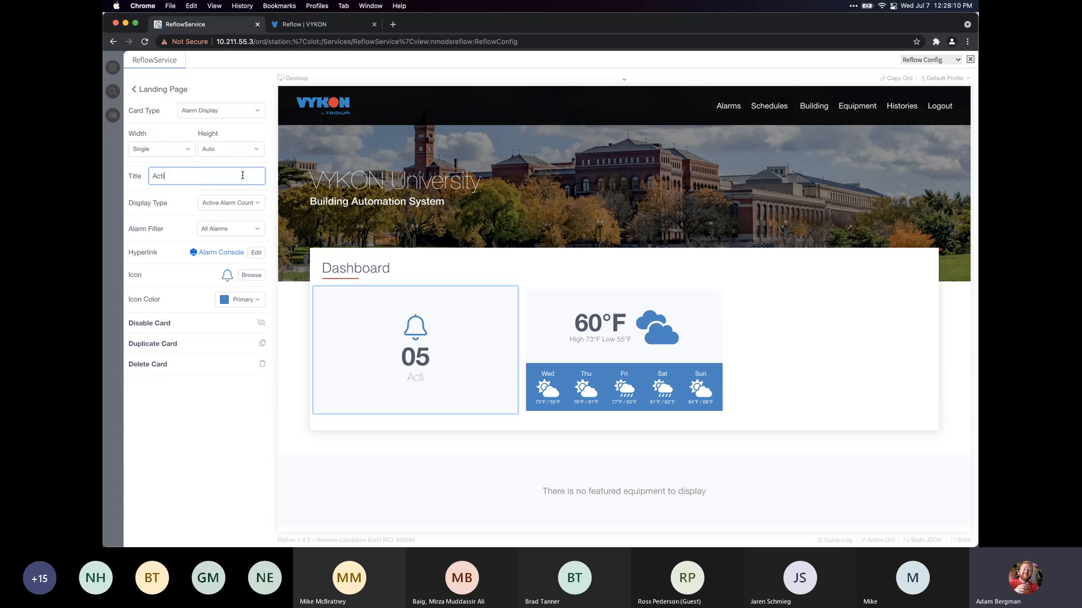
text(ve Alarms)
click(231, 207)
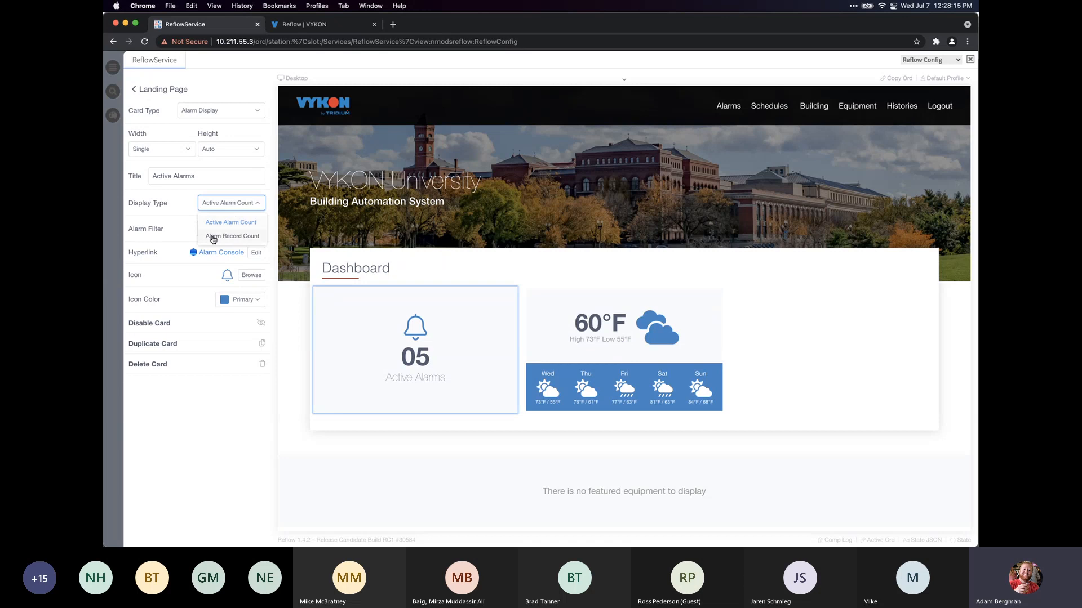
click(225, 205)
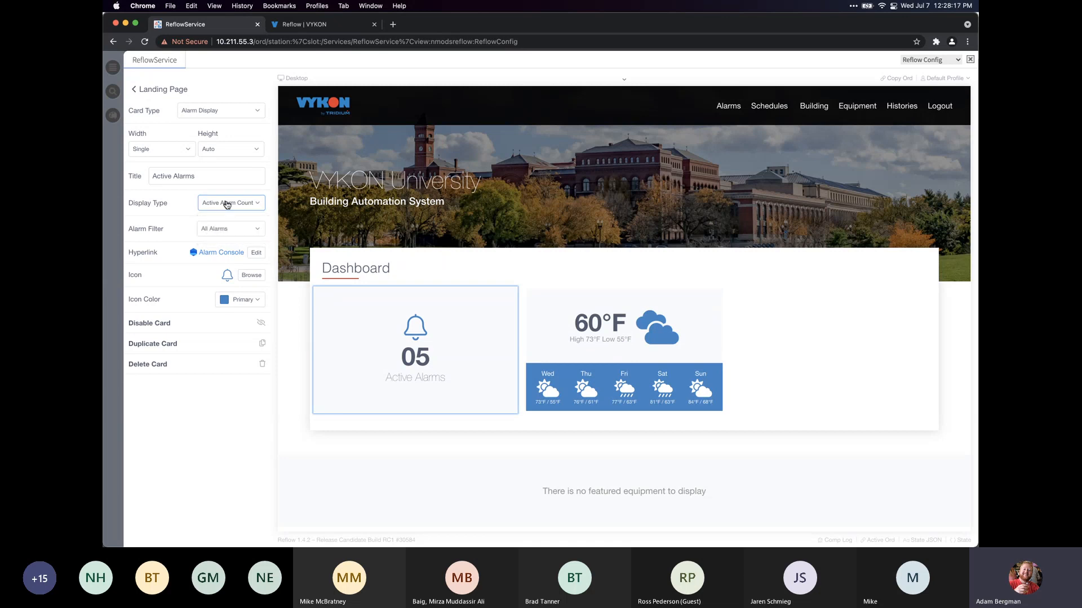
Try filtering the alarm card by the Critical Alarm Class, and return its alarm filter to All Alarms
click(233, 231)
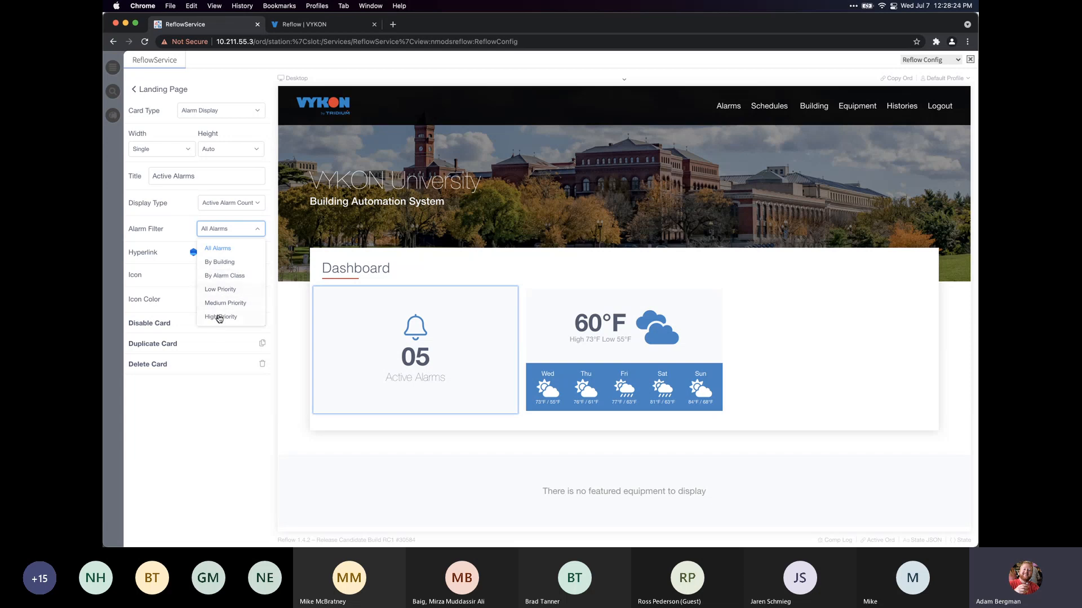
click(224, 276)
click(224, 255)
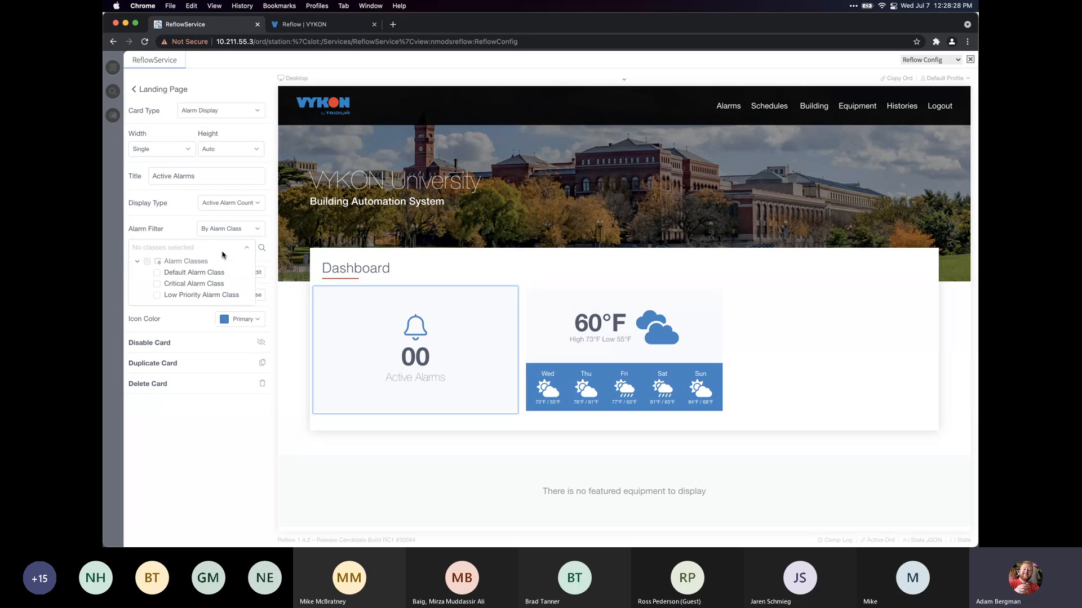
click(179, 286)
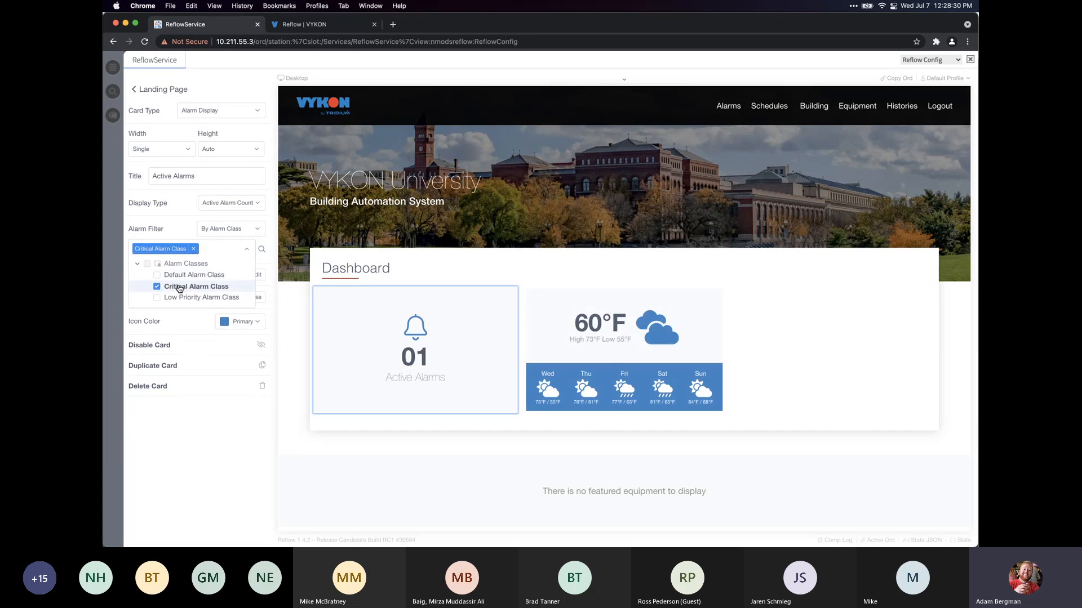
click(237, 253)
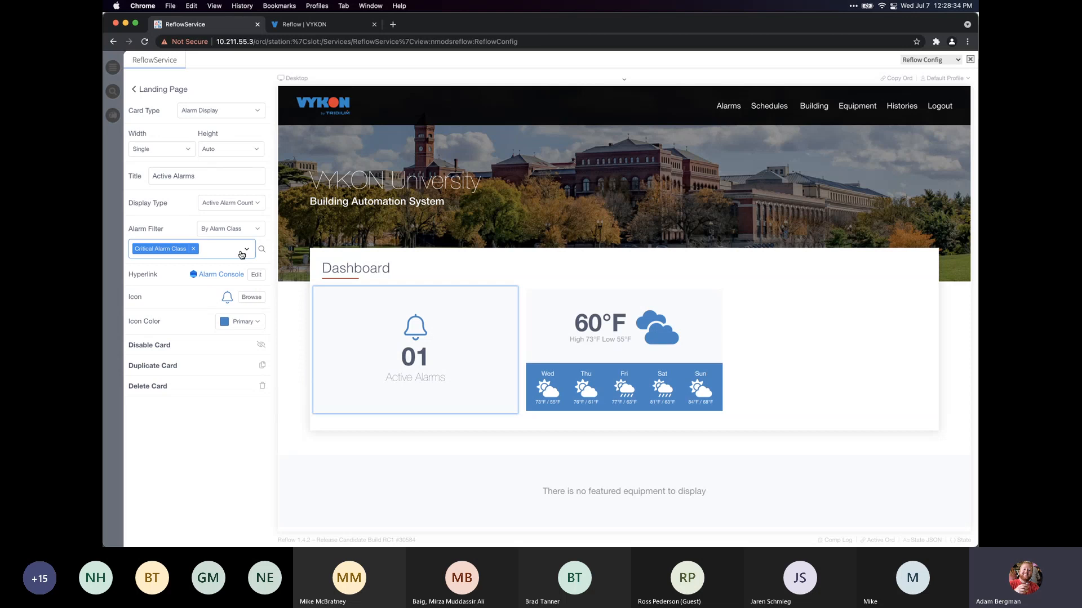
click(240, 254)
click(238, 250)
click(235, 230)
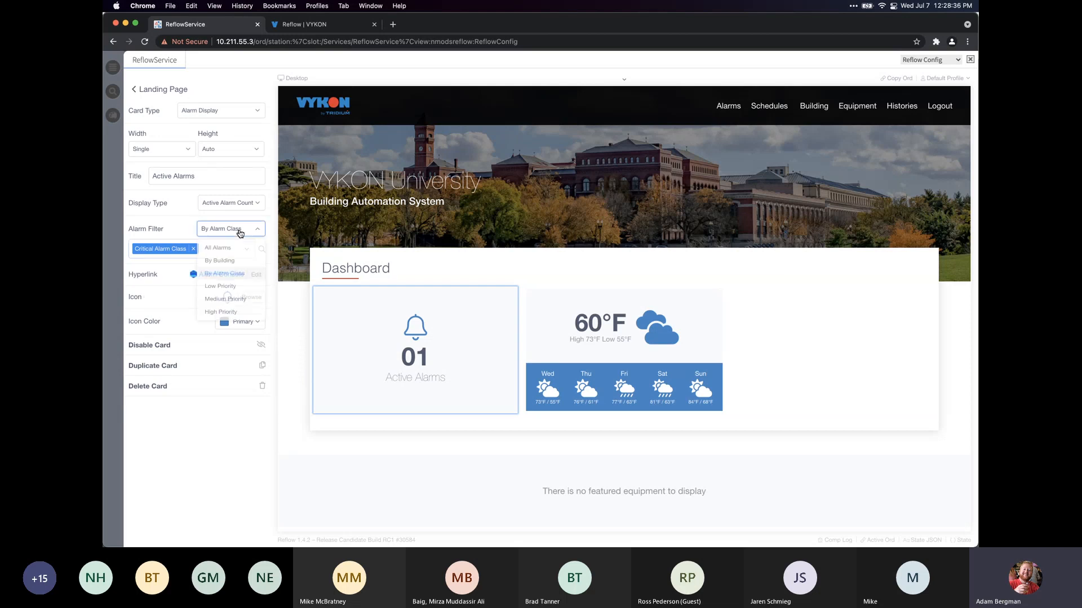
click(237, 251)
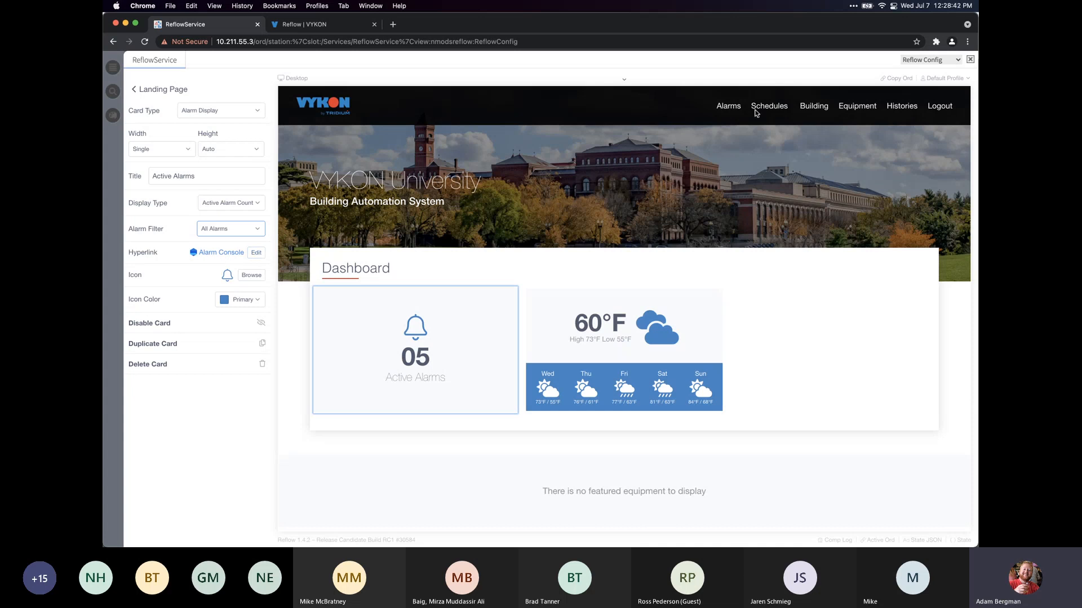
Edit the alarm card's hyperlink, trying Reflow links to the Landing Page, the Student Union building and that building's Alarms
click(256, 253)
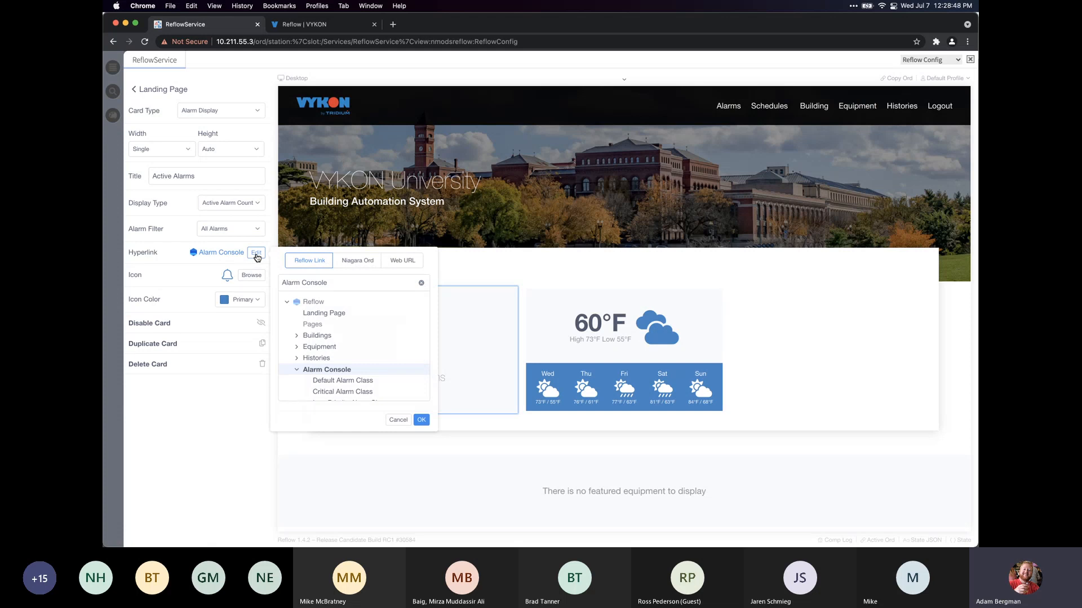
click(297, 370)
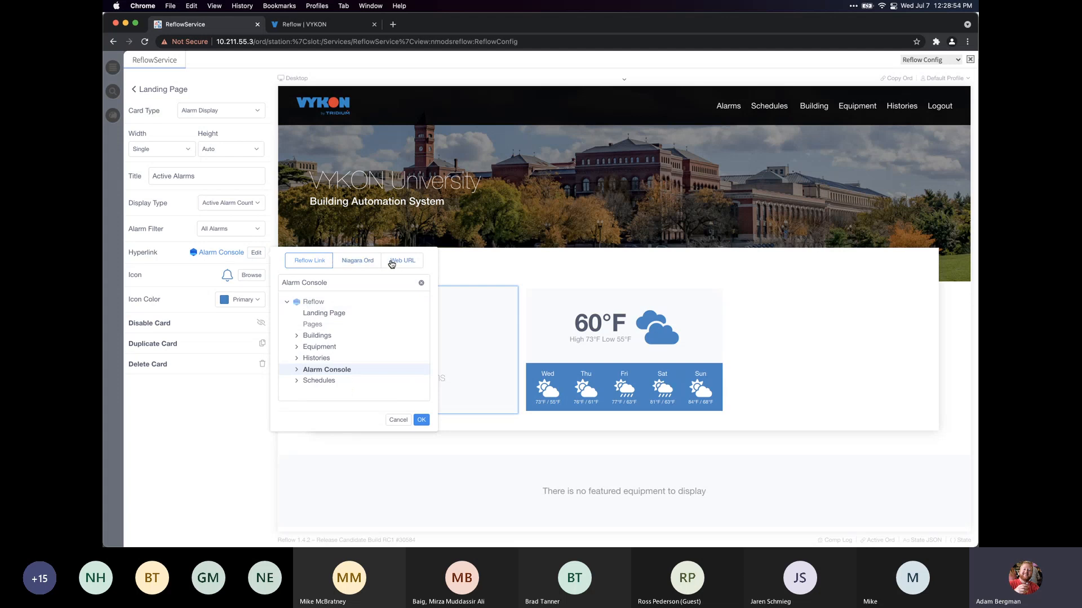
click(330, 314)
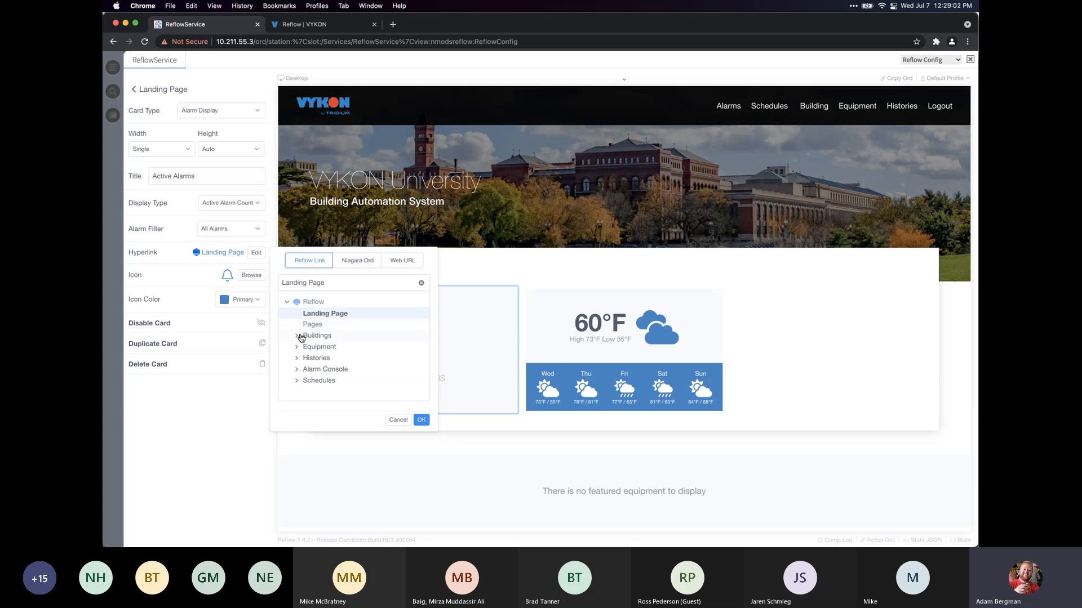
click(298, 336)
click(308, 349)
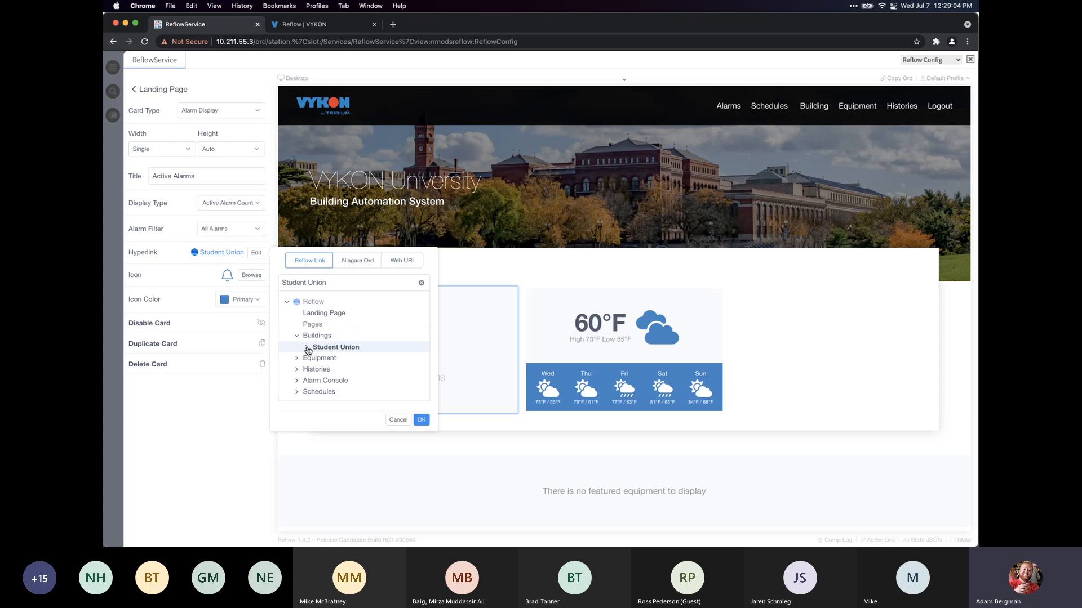
click(308, 350)
scroll(338, 338, down, 2)
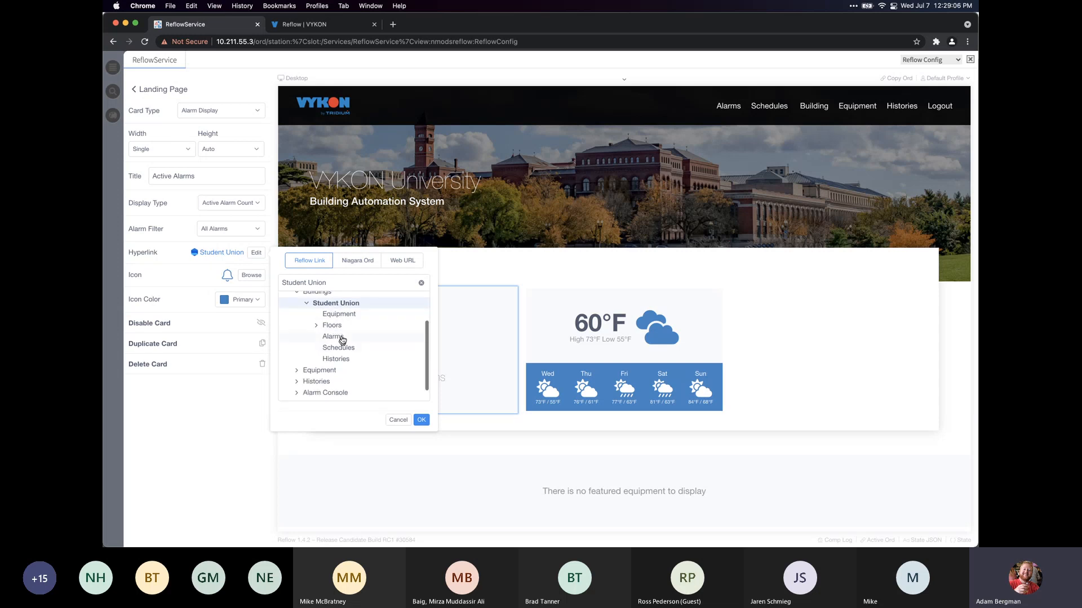
click(338, 337)
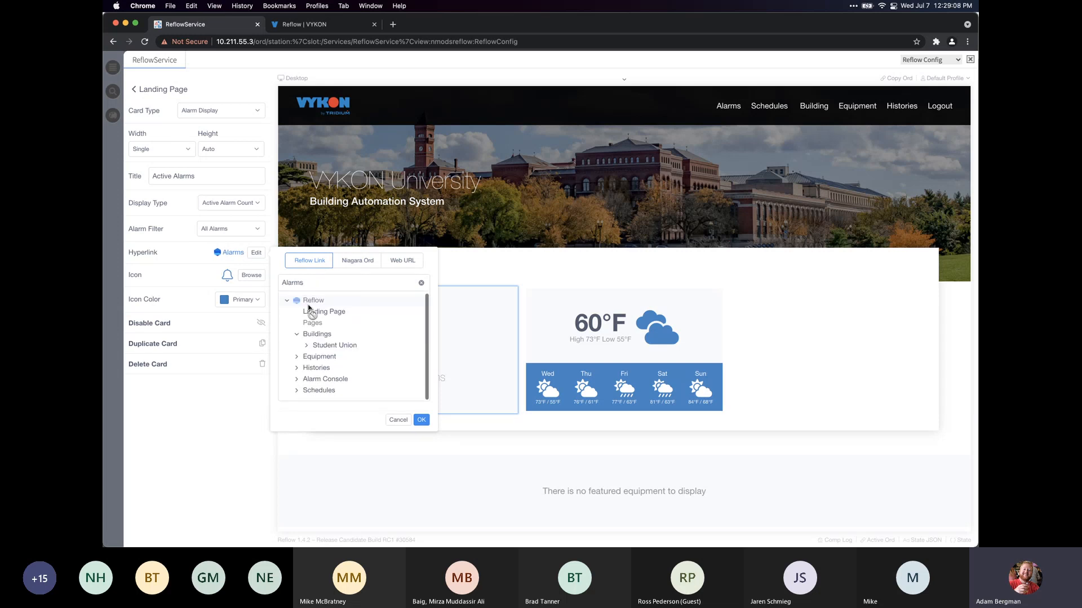
Explore the Equipment and Histories link targets, try History Chart and Histories, and set the hyperlink back to Alarm Console
click(296, 335)
click(297, 348)
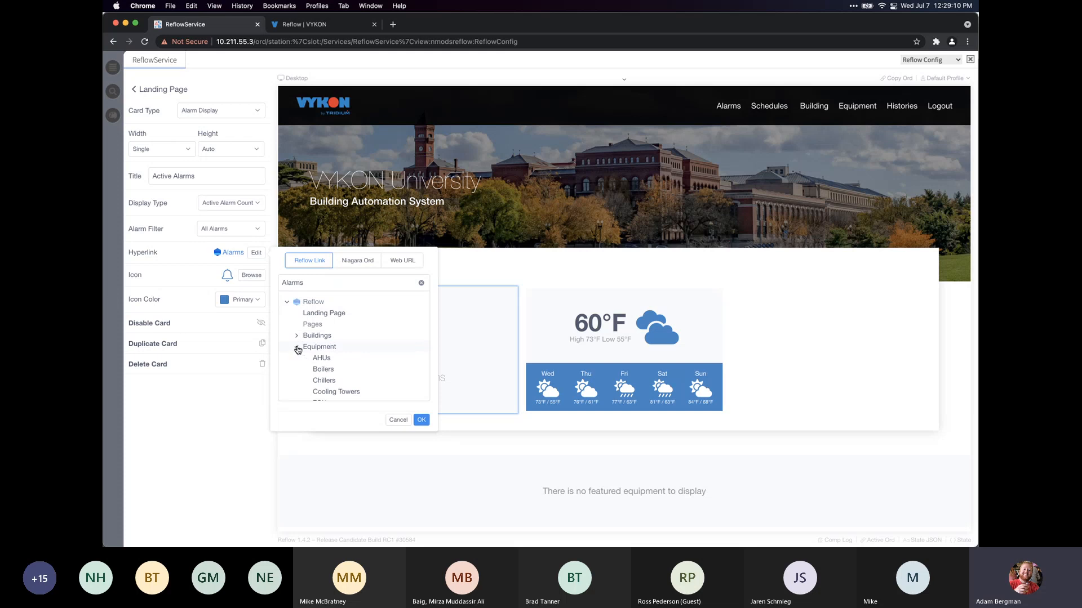
scroll(298, 349, down, 5)
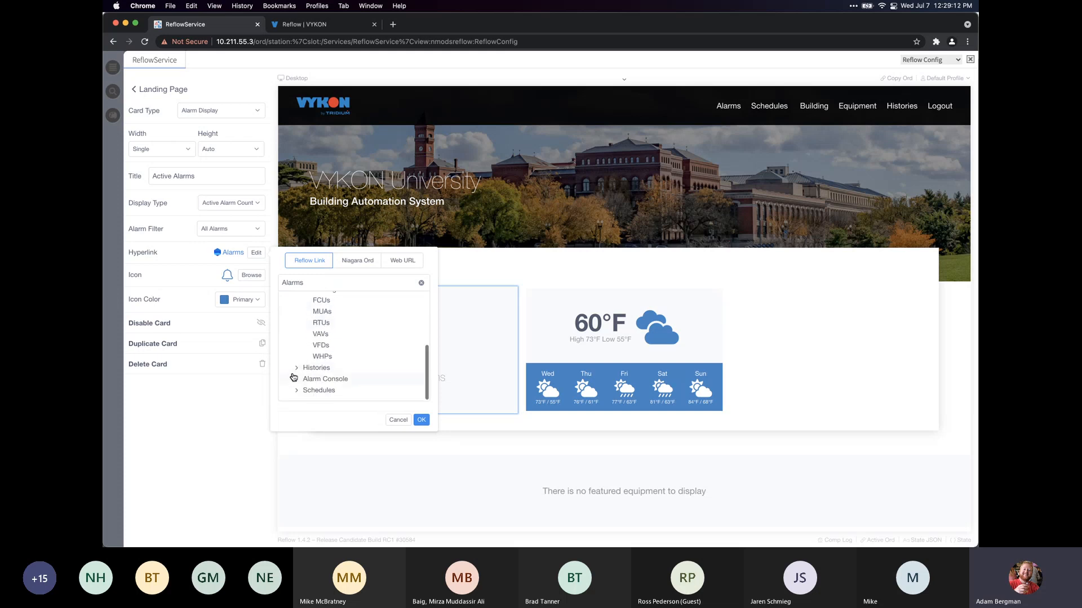
click(296, 367)
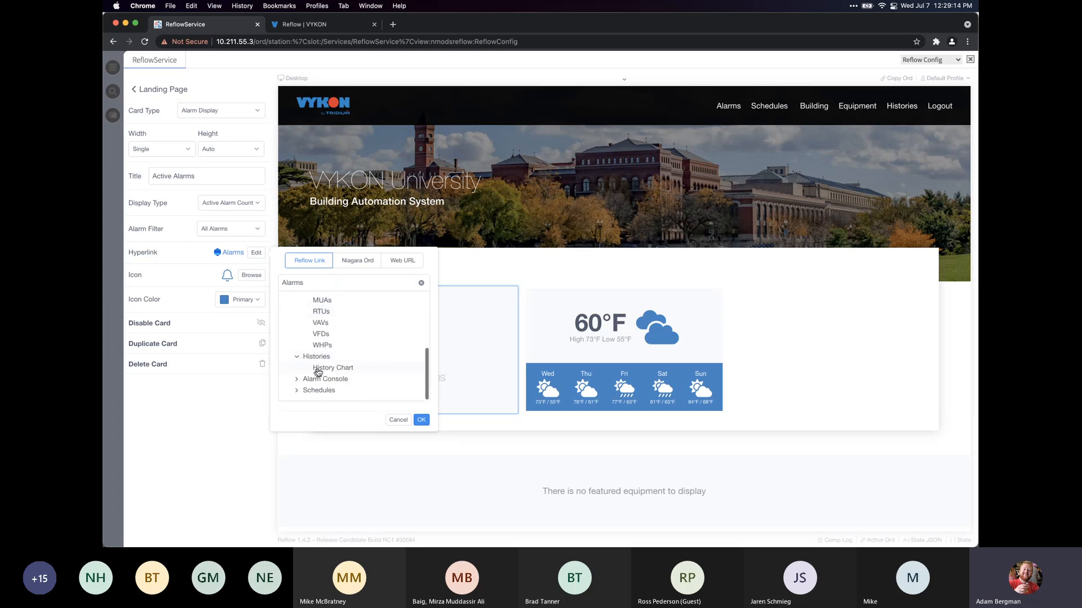
click(318, 370)
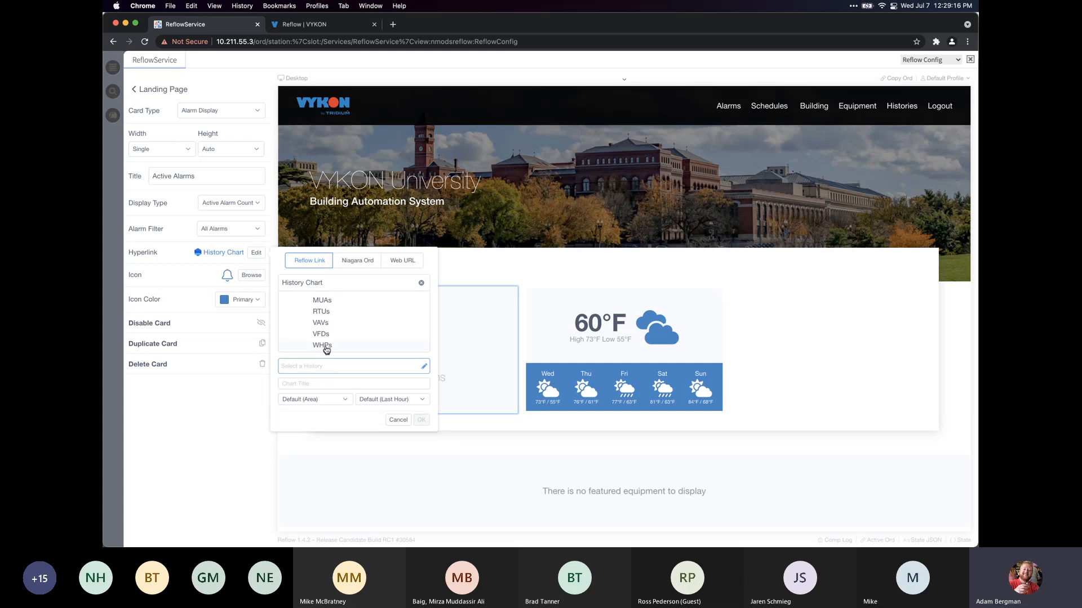
scroll(326, 343, down, 2)
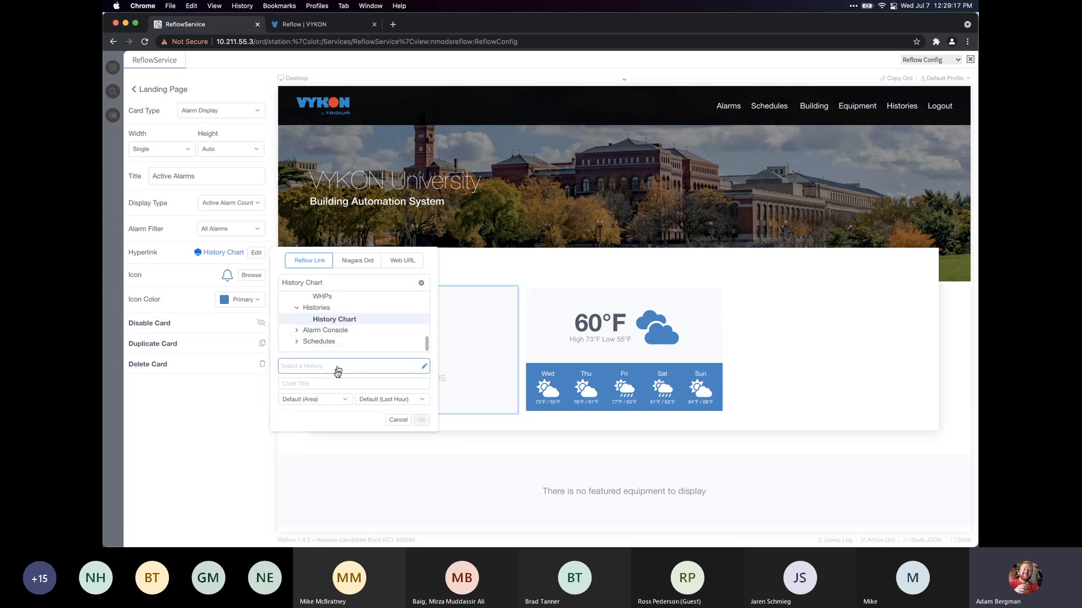
click(315, 308)
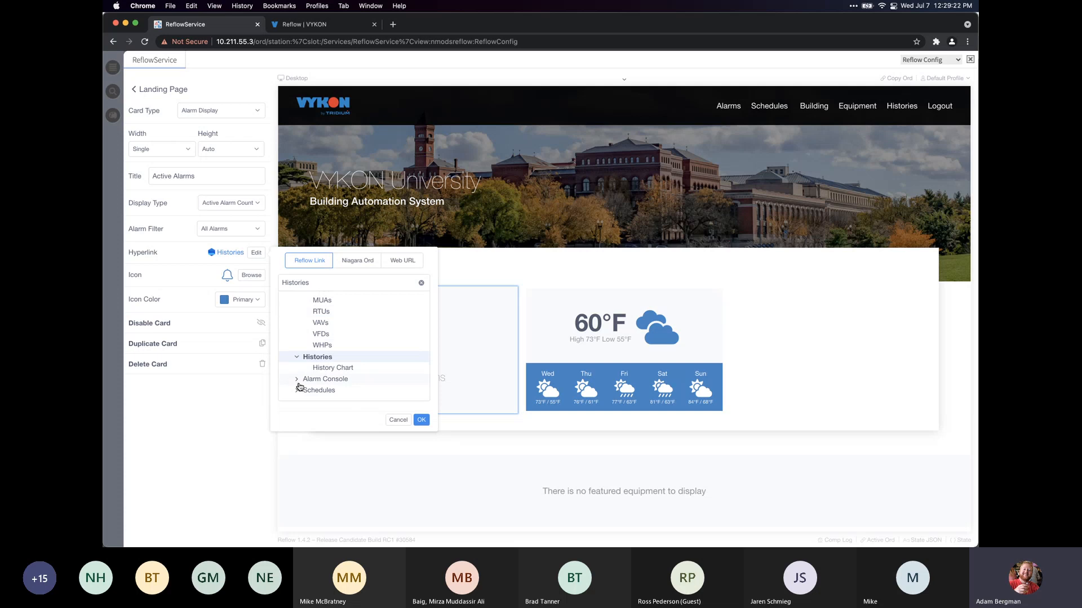
scroll(302, 366, up, 5)
click(297, 347)
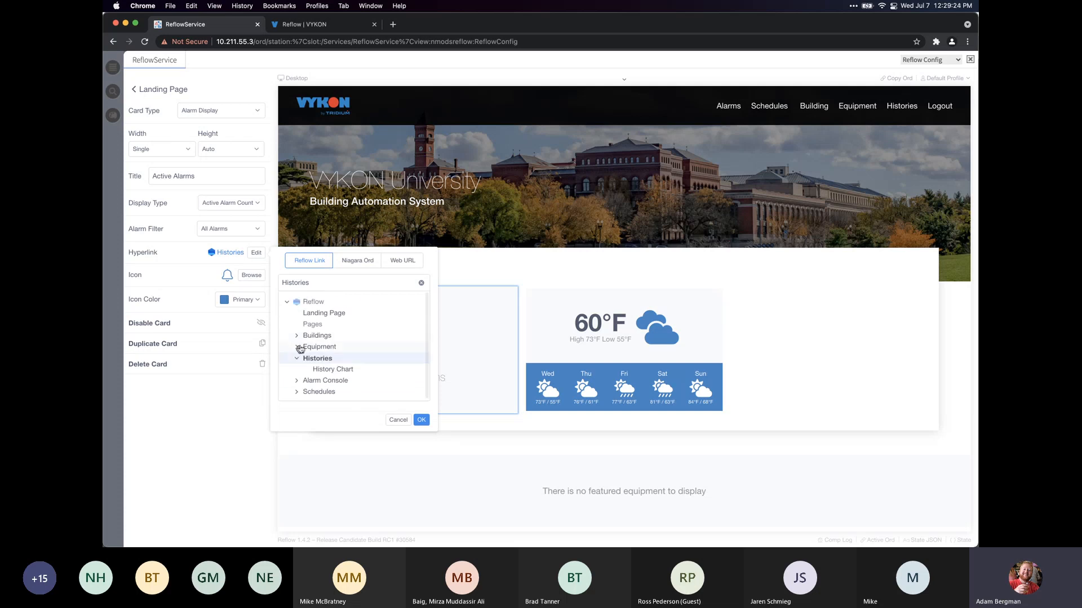
click(297, 359)
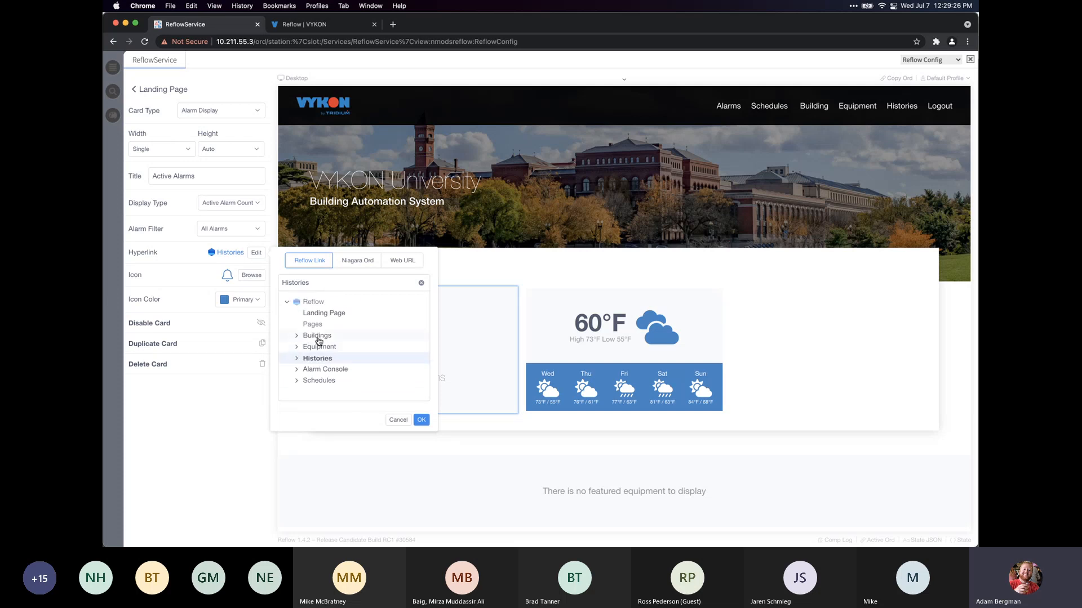
click(331, 369)
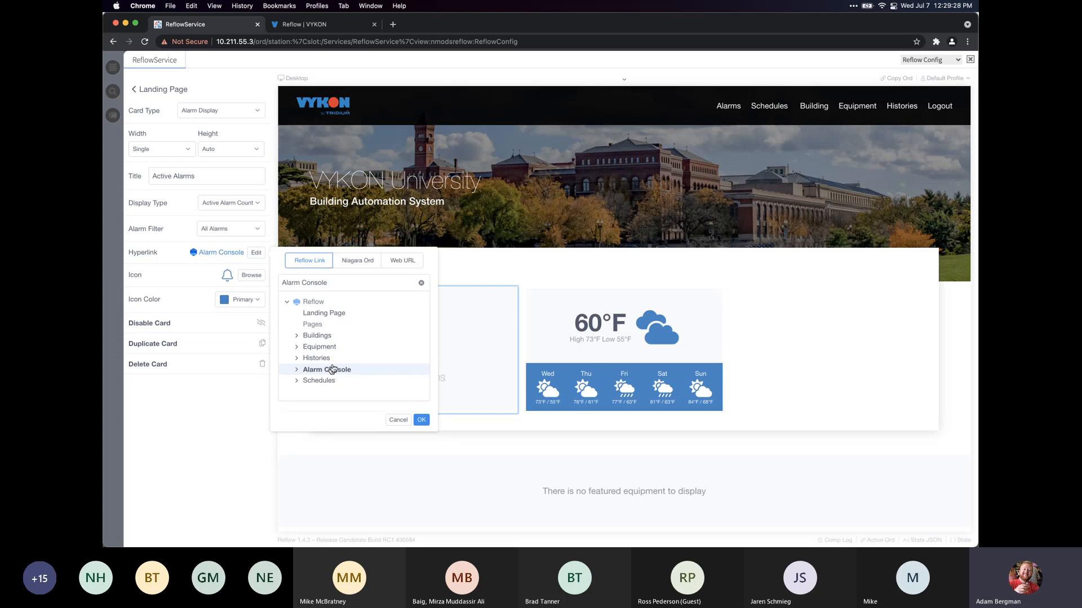
Try a Niagara Ord hyperlink to the NumericRamp point and review its available views, keeping Property Sheet
click(358, 262)
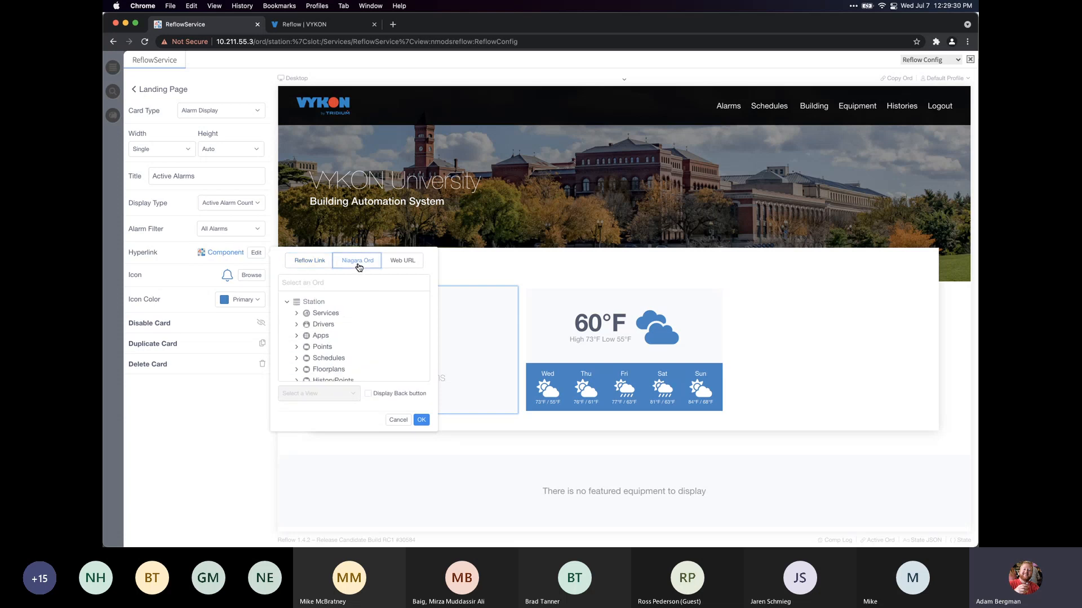
scroll(334, 339, down, 1)
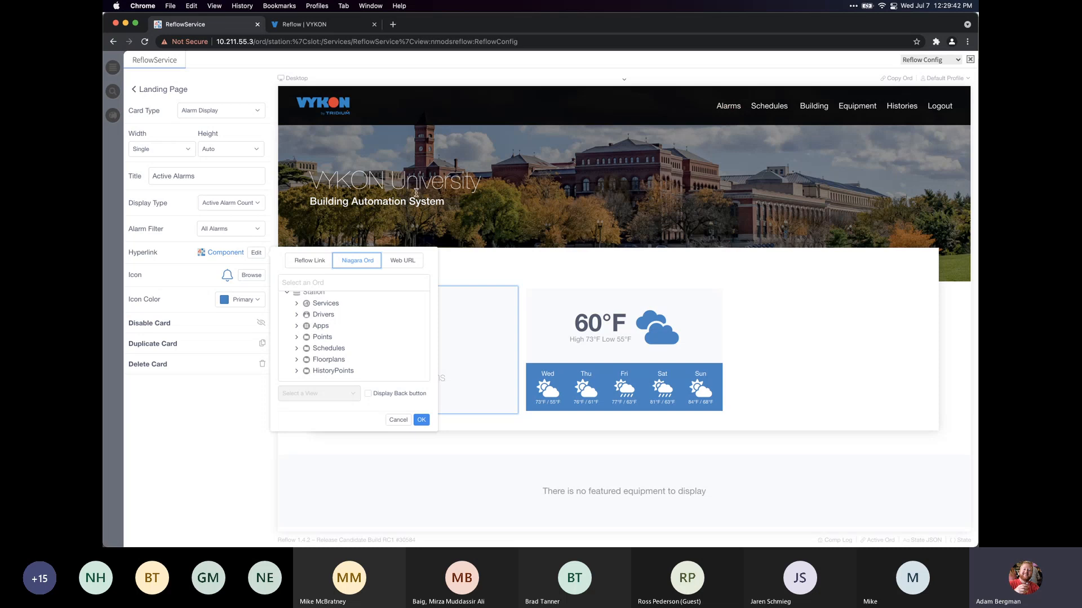
click(297, 338)
click(340, 351)
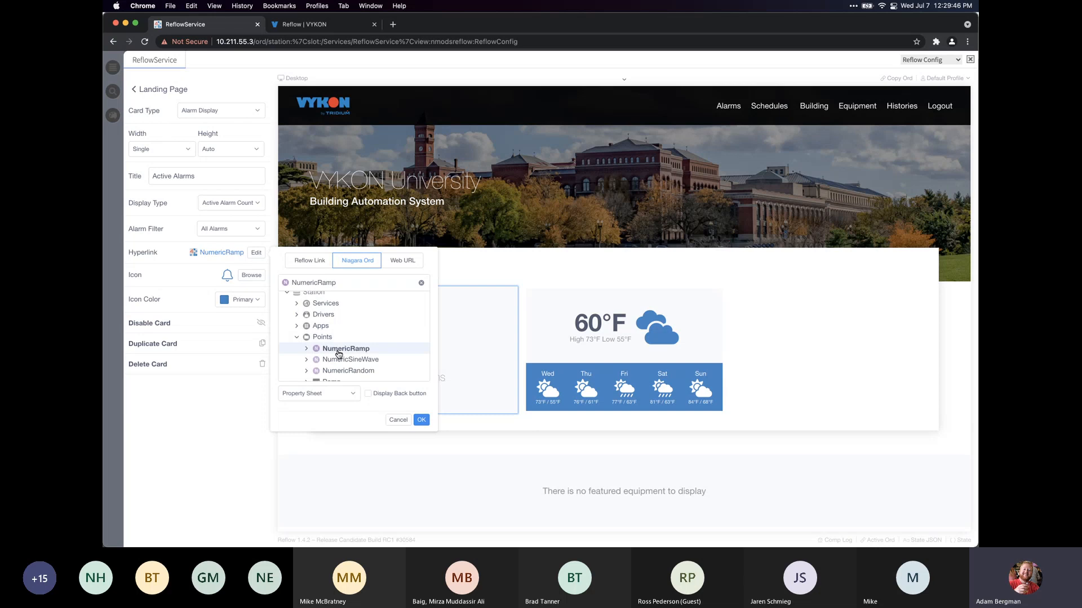
scroll(341, 352, down, 2)
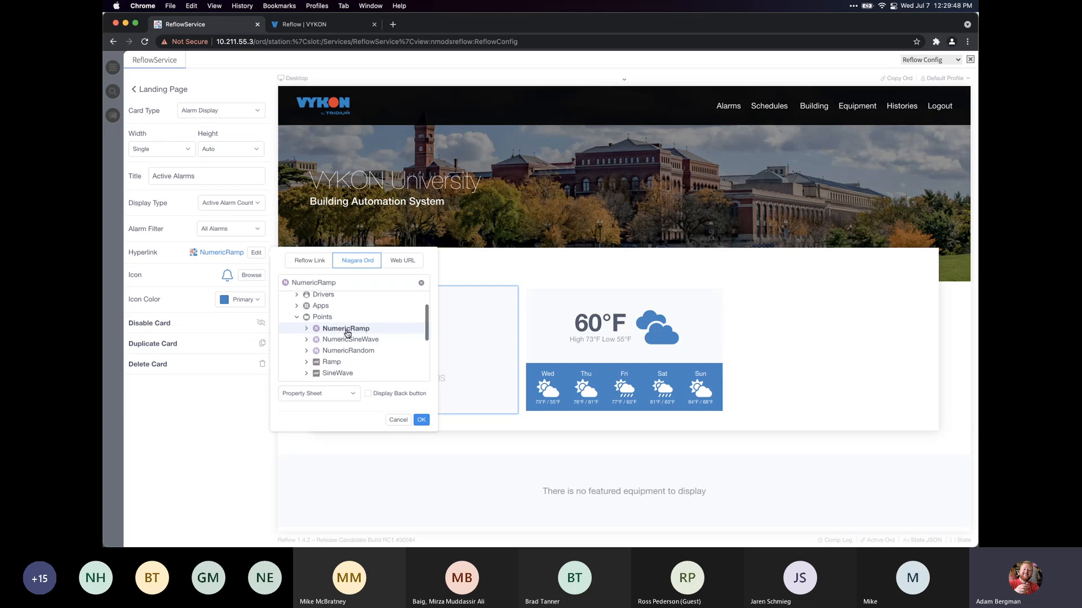
click(328, 397)
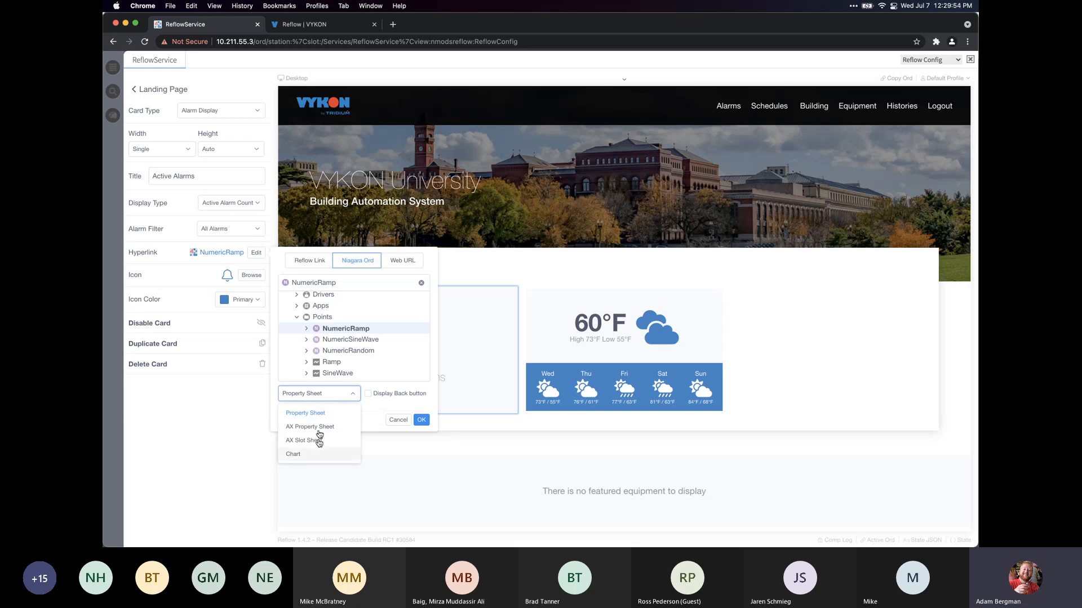
click(321, 410)
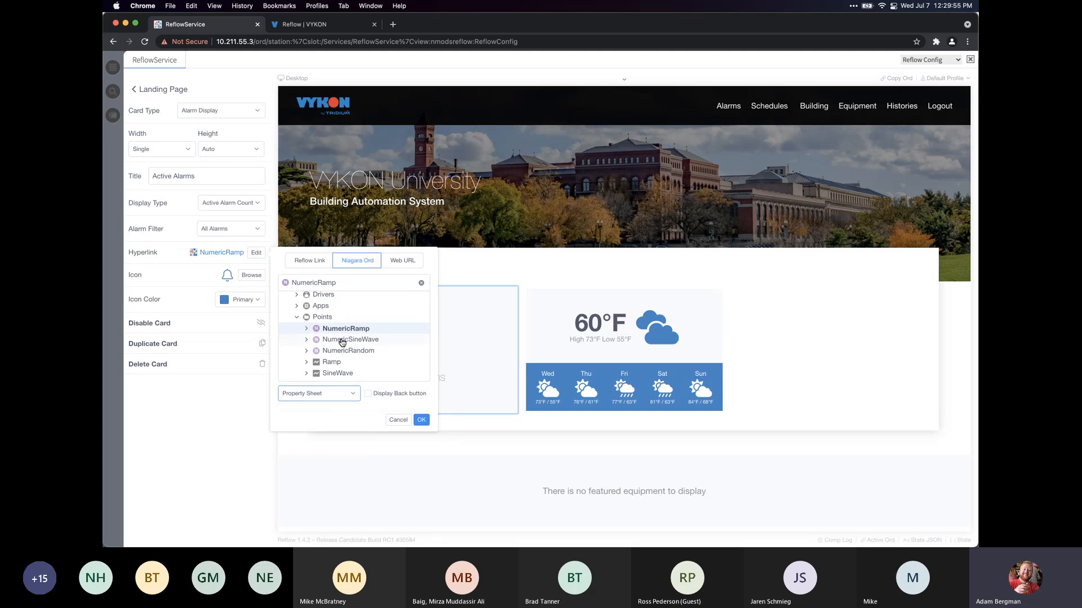
Link the alarm card to the Niagara Ord Floor 1 under Floorplans, using the FloorPlan1 view, and accept the hyperlink
click(297, 319)
click(297, 339)
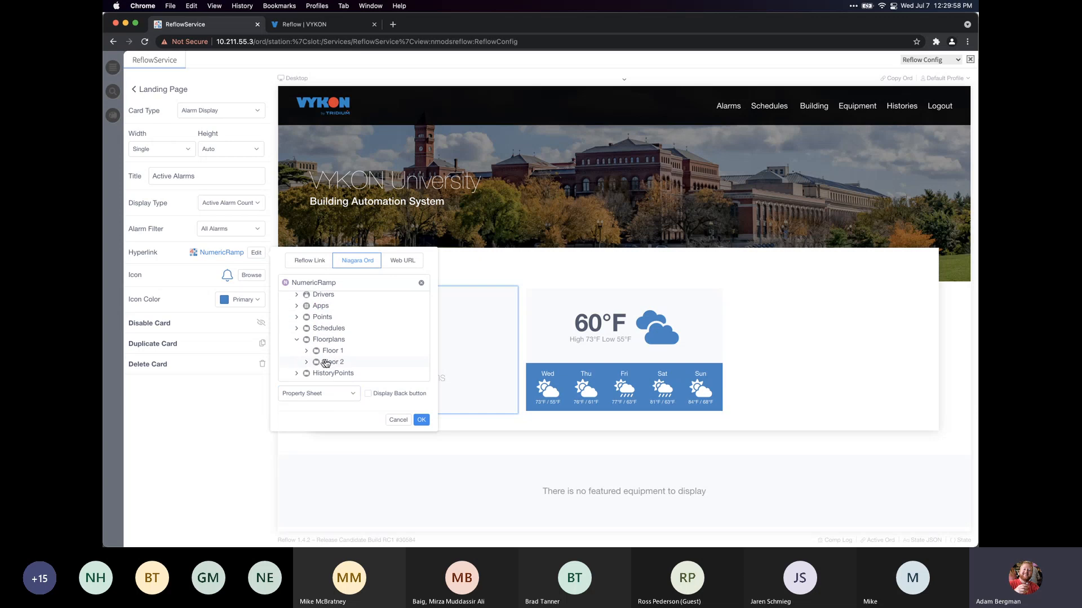
click(336, 351)
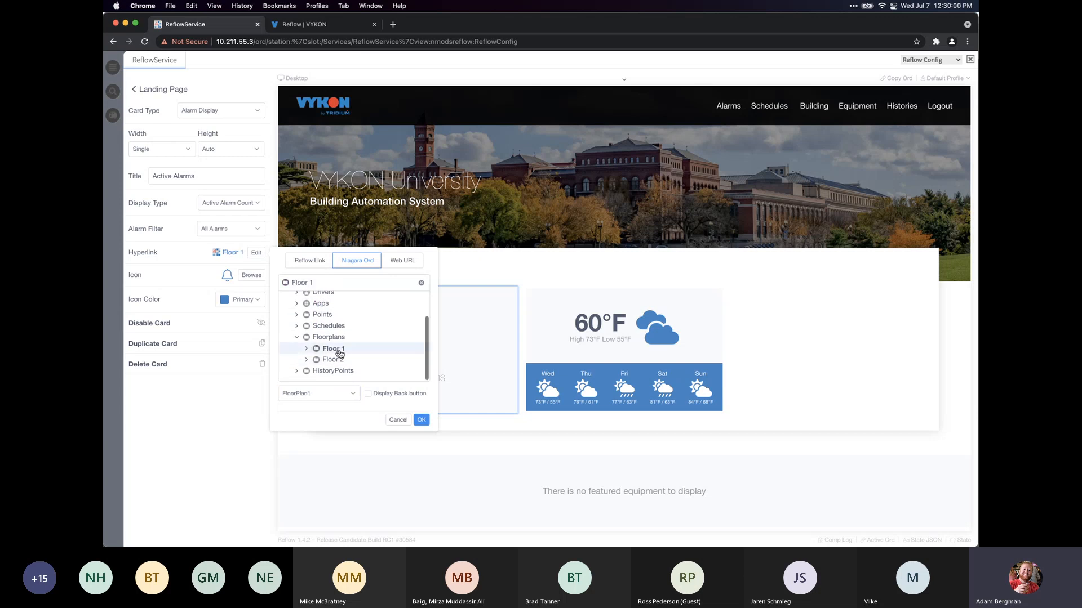
click(304, 400)
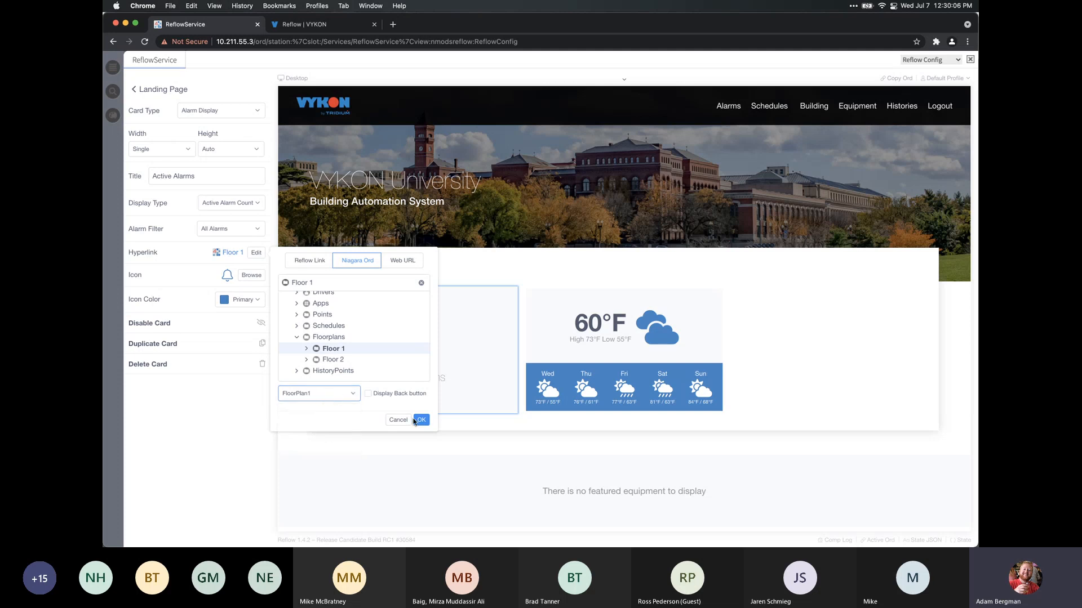
click(422, 421)
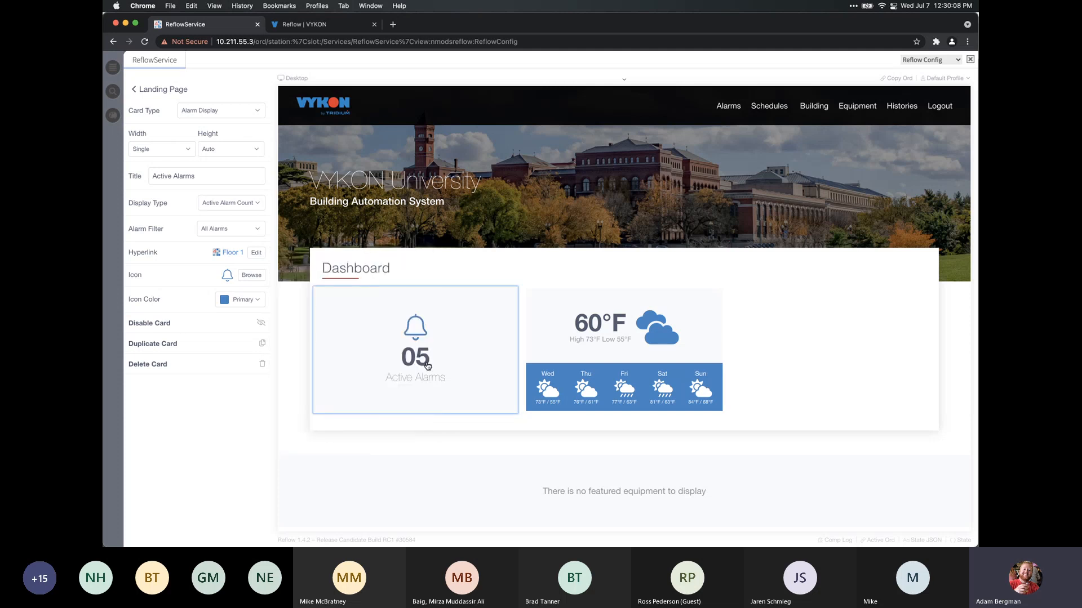
Test the alarm card's Floor 1 link and look through the Web URL hyperlink options without applying them
click(419, 358)
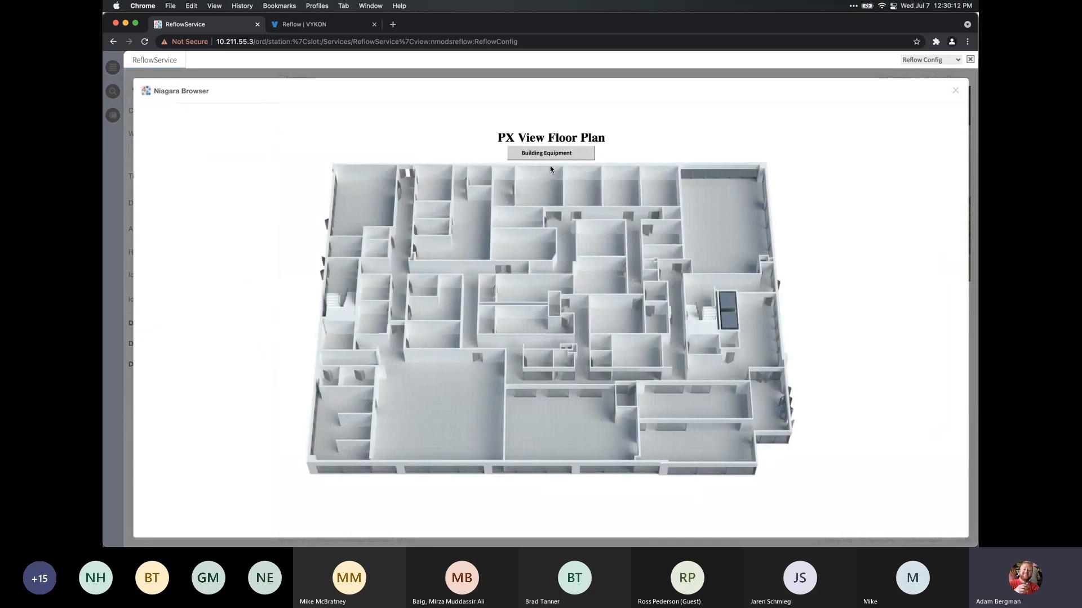
click(952, 96)
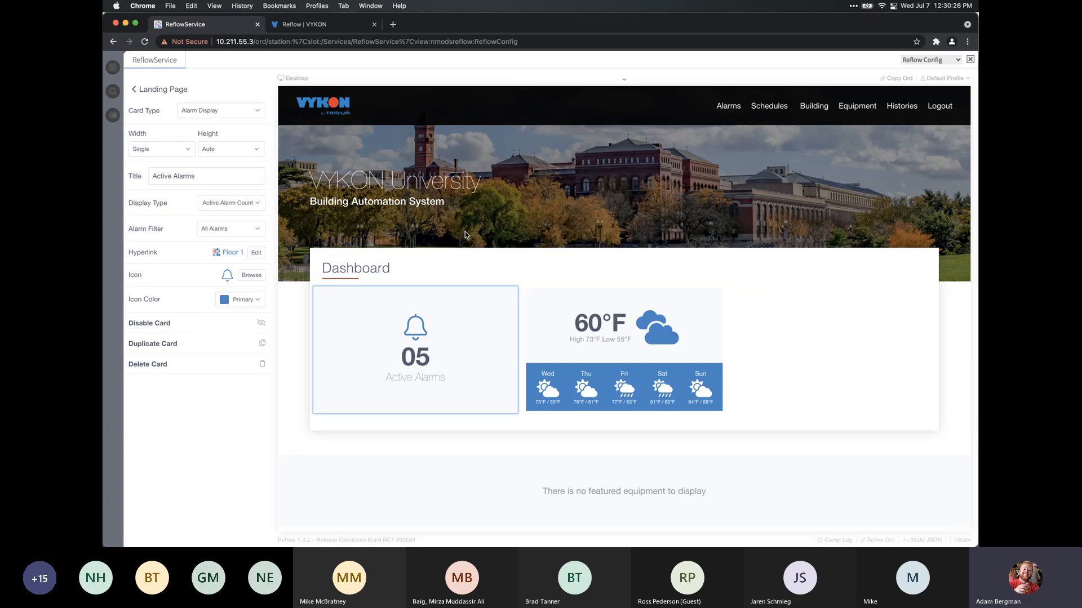
click(256, 252)
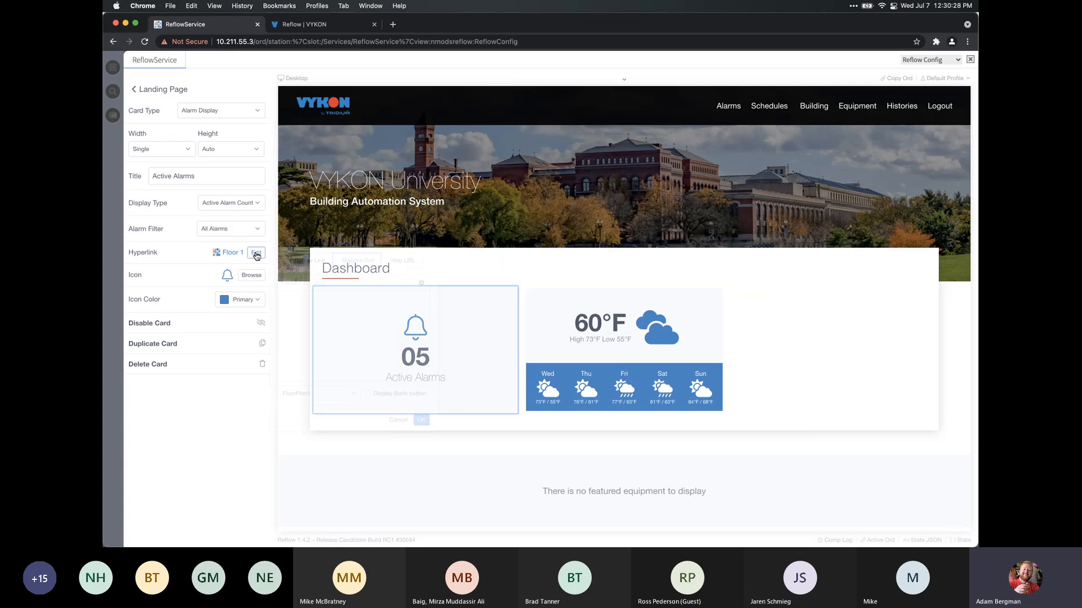
click(397, 262)
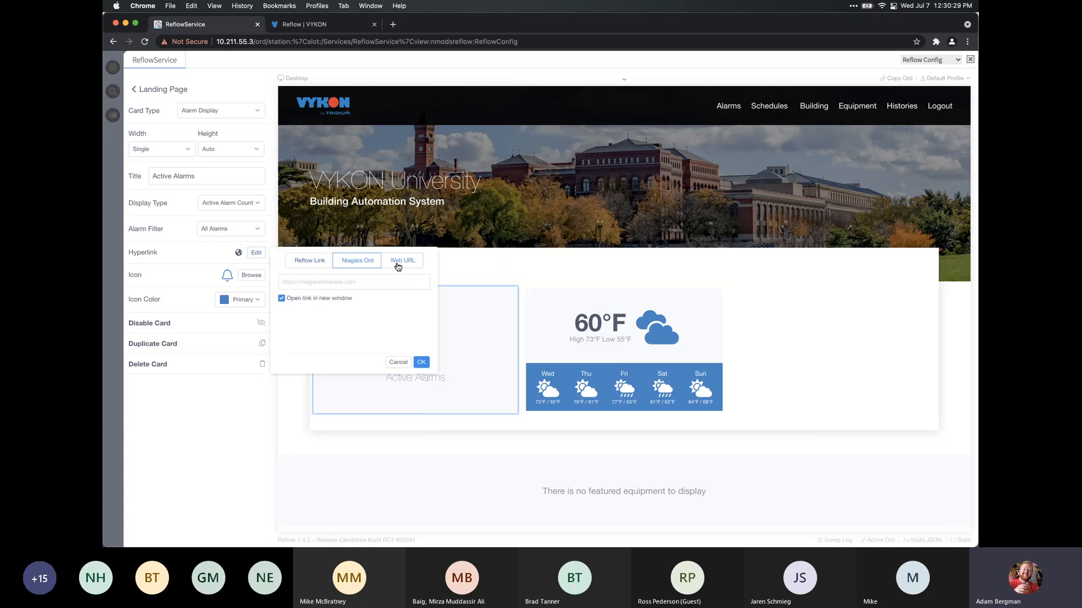
click(354, 283)
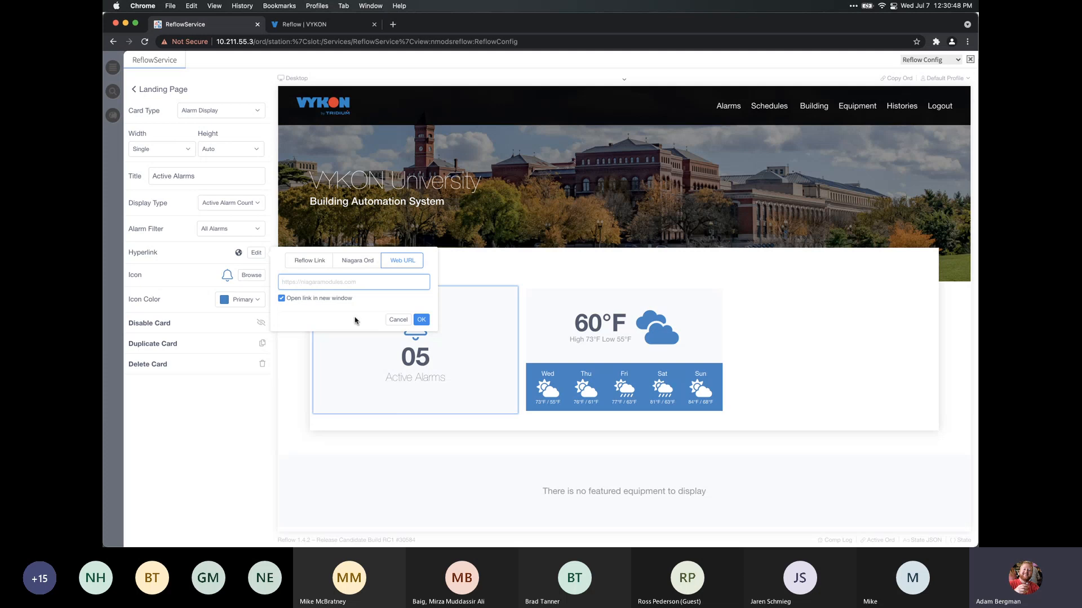
double_click(308, 300)
click(310, 260)
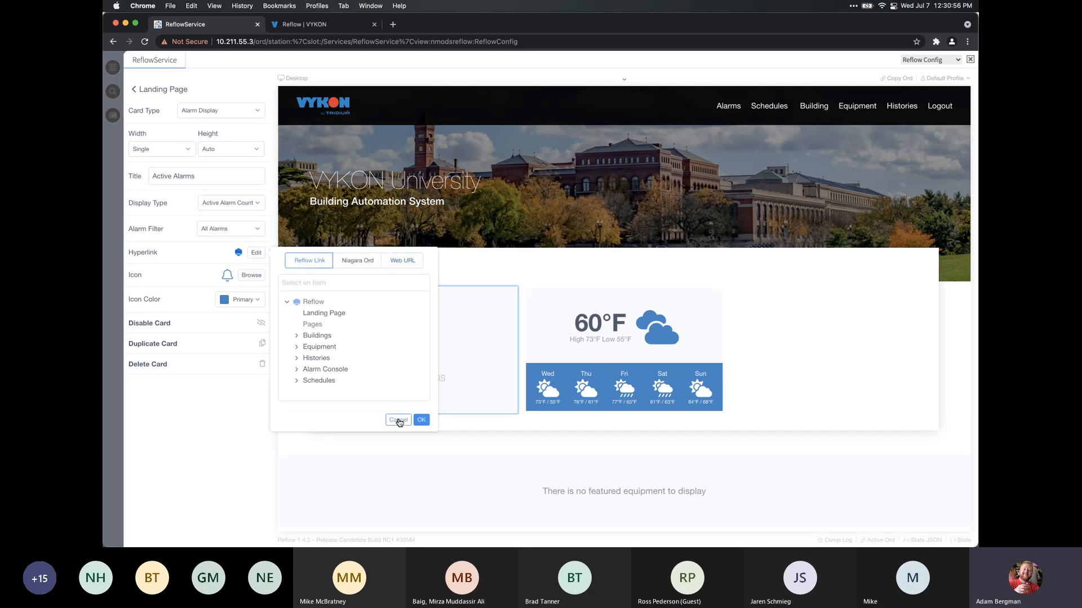
click(397, 420)
Set the alarm card's hyperlink to the Reflow link Alarm Console and accept it
click(257, 253)
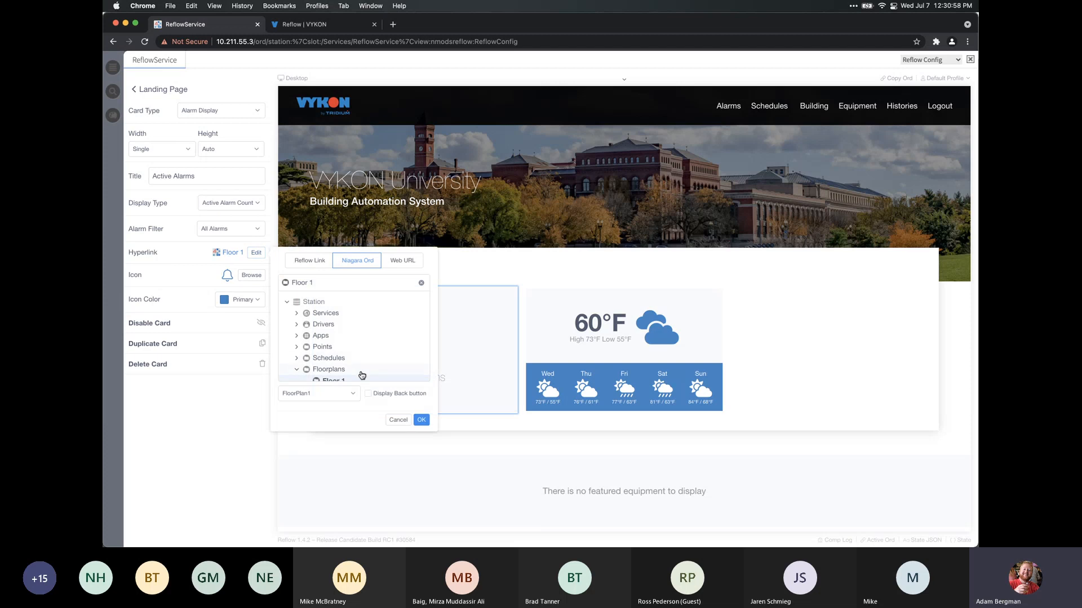
click(297, 348)
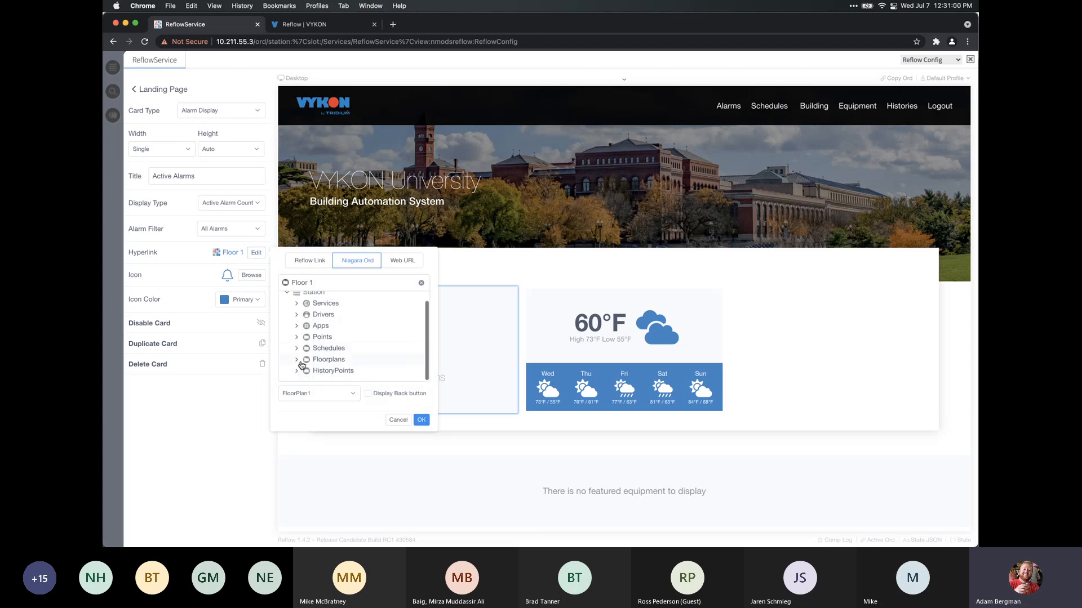
scroll(303, 331, up, 1)
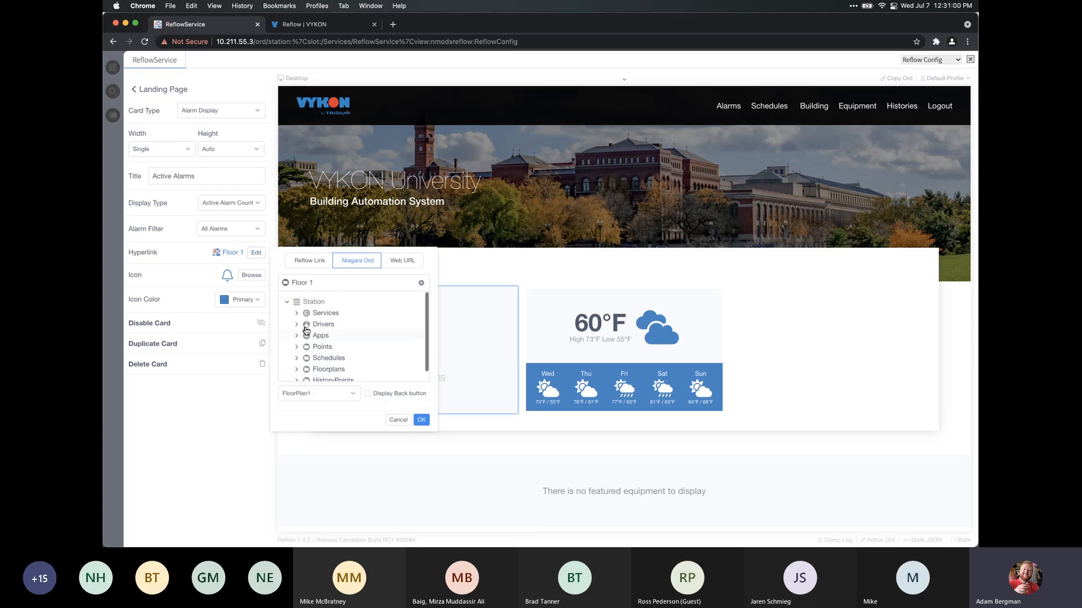
click(309, 260)
click(333, 370)
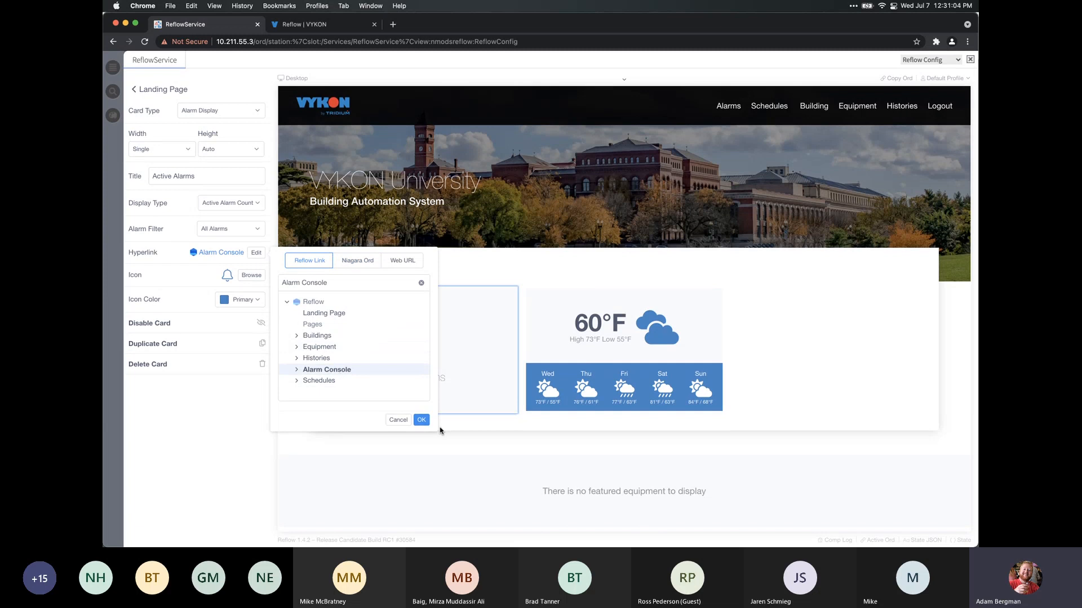
click(422, 420)
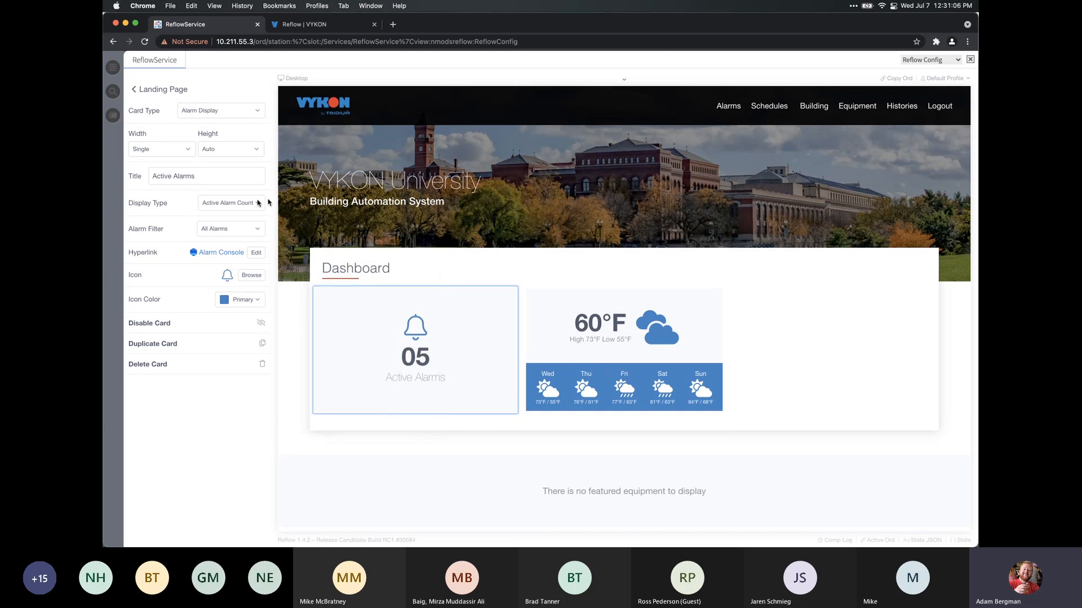
Browse the icon library for the alarm card, filter it by the Recommended category, and clear the filter
click(248, 277)
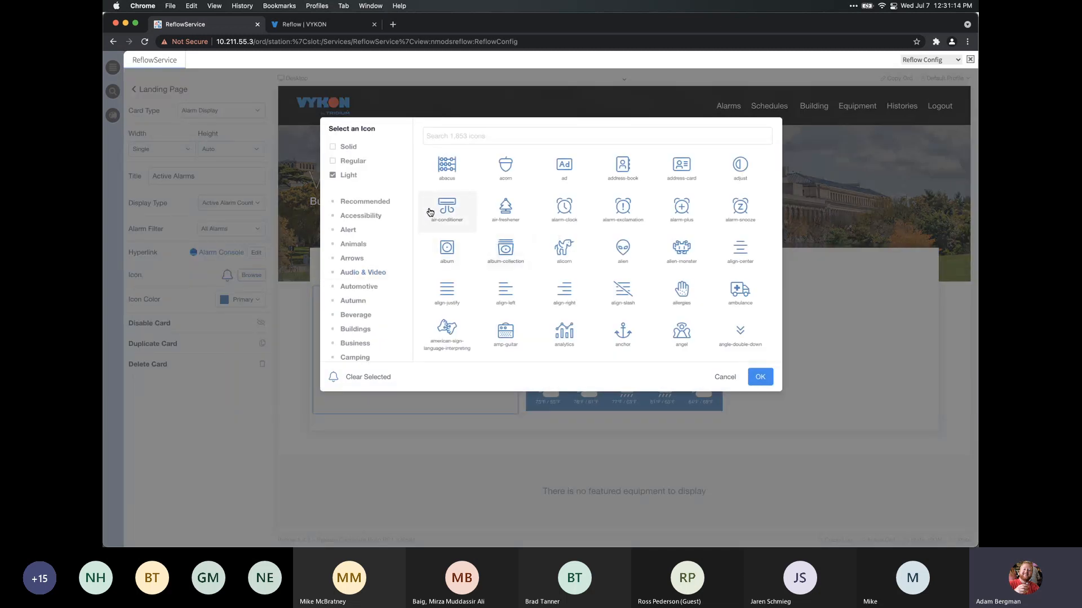
click(466, 137)
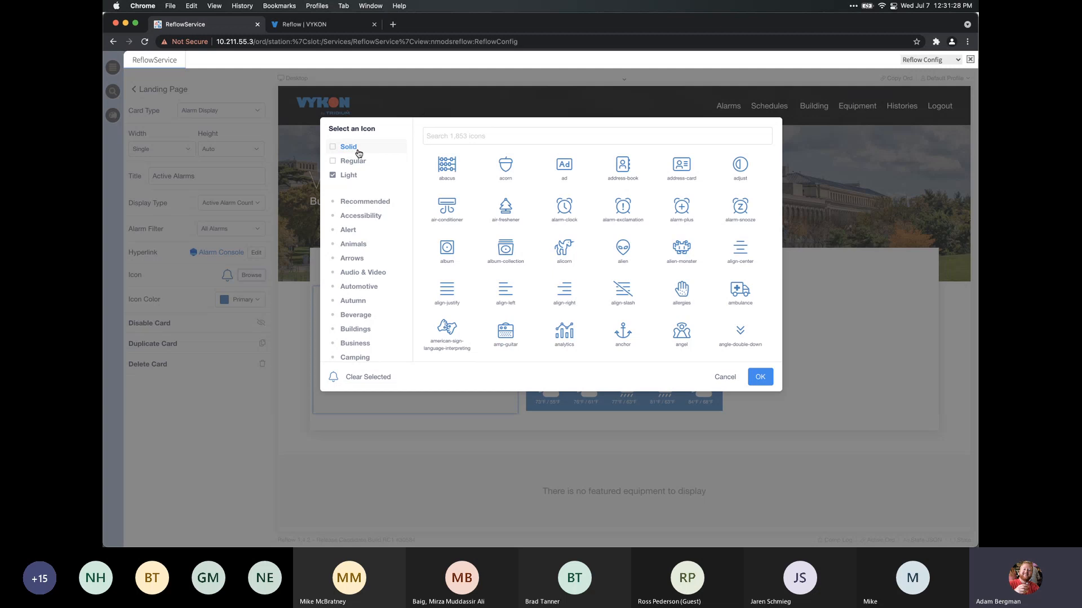
click(360, 205)
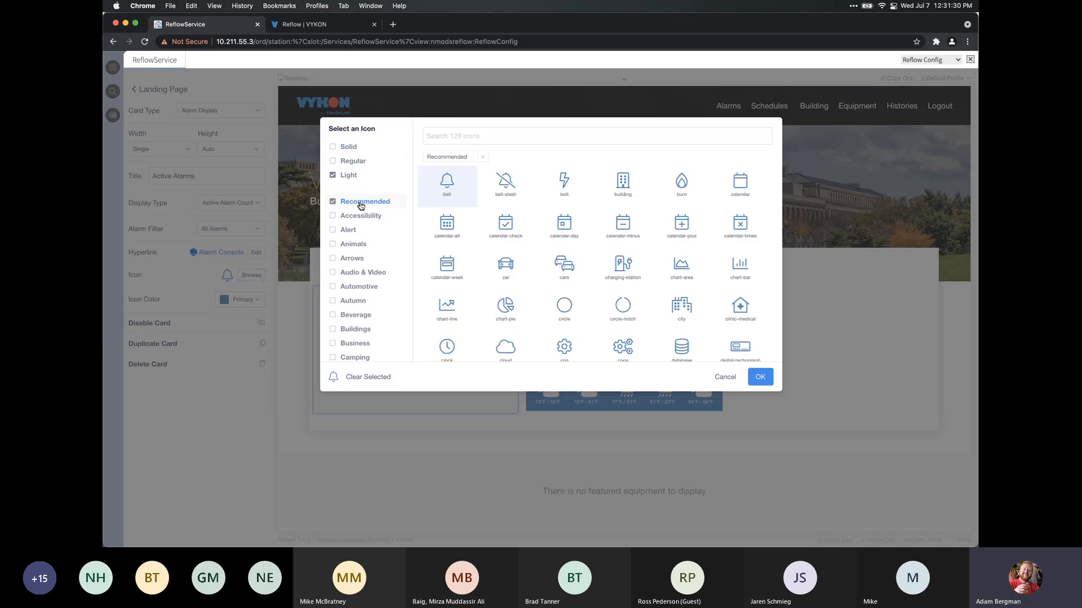
scroll(562, 246, down, 5)
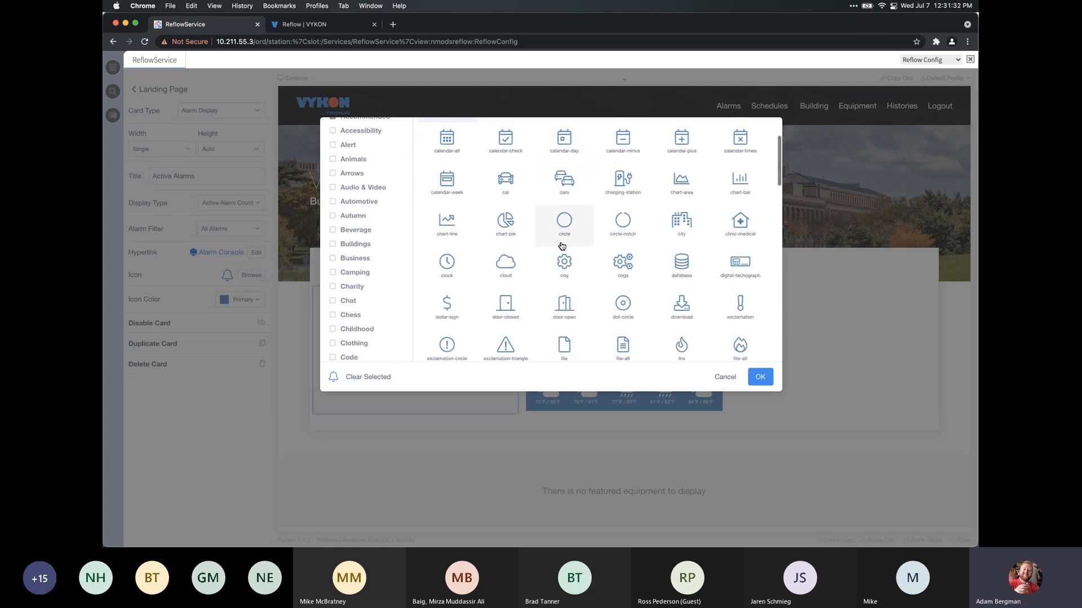
scroll(562, 246, down, 6)
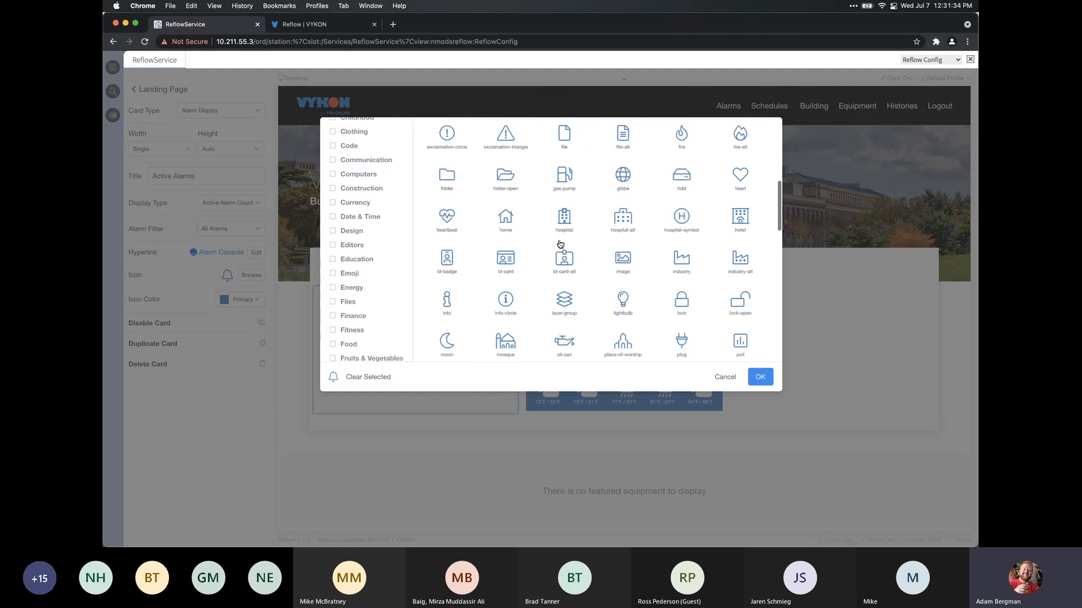
scroll(562, 245, down, 6)
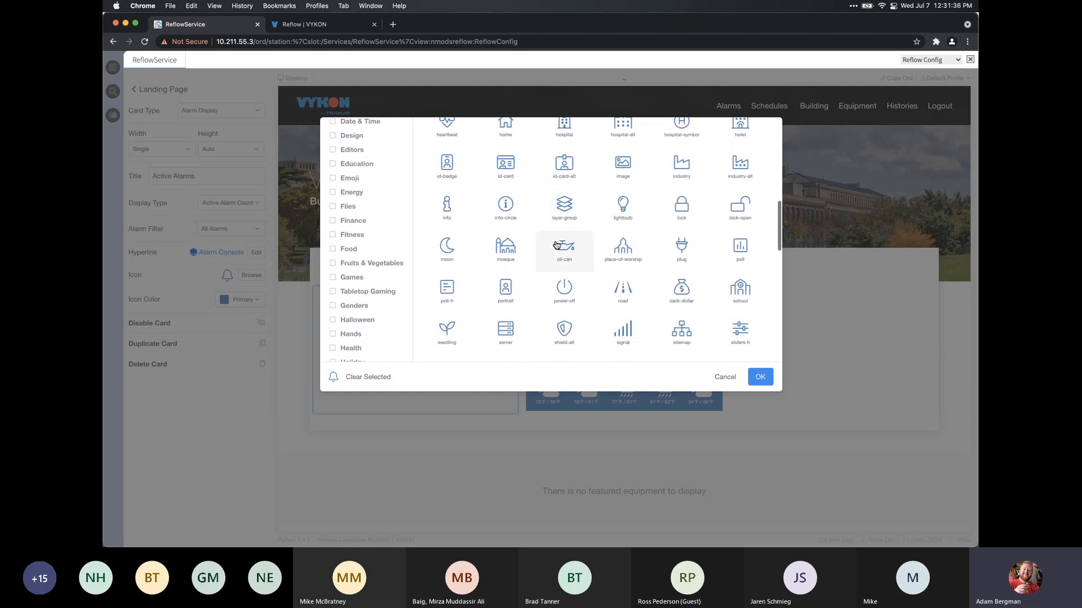
scroll(556, 245, down, 1)
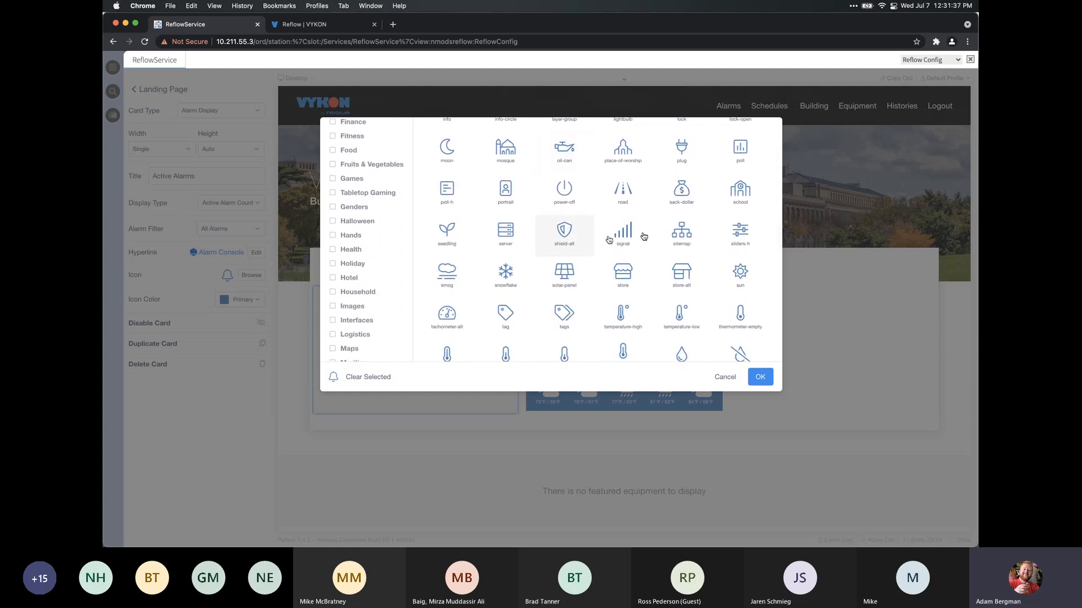
scroll(640, 228, down, 1)
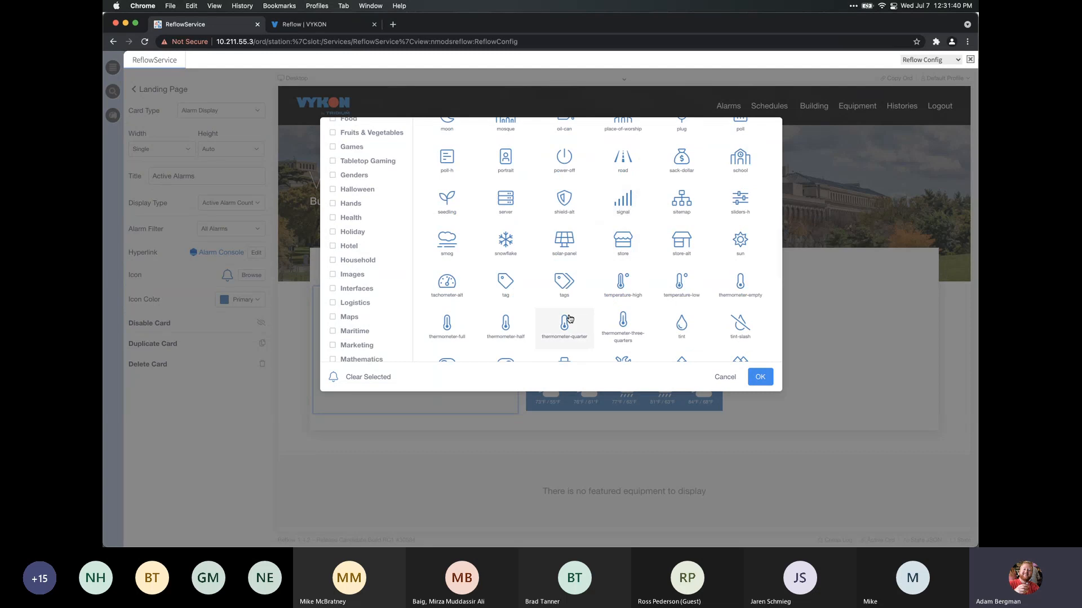
scroll(569, 319, down, 5)
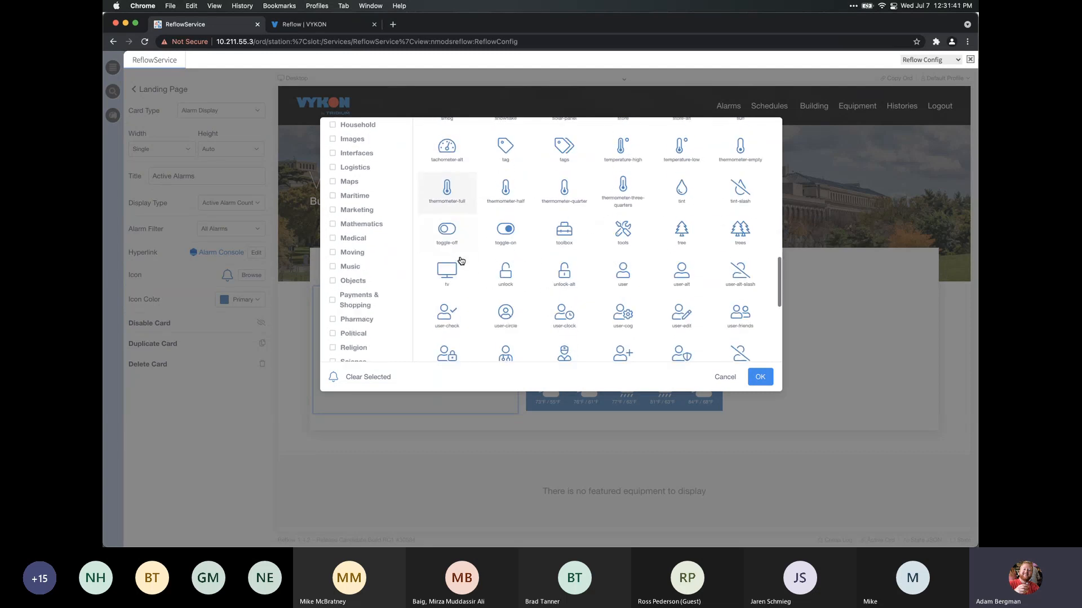
scroll(461, 260, down, 4)
scroll(461, 260, up, 6)
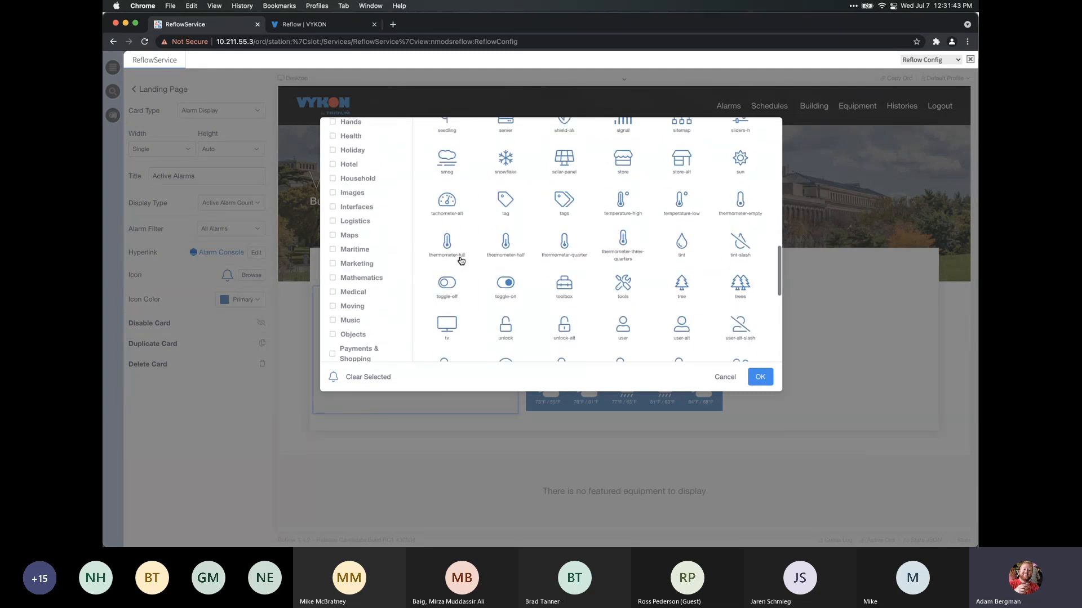
scroll(461, 260, up, 15)
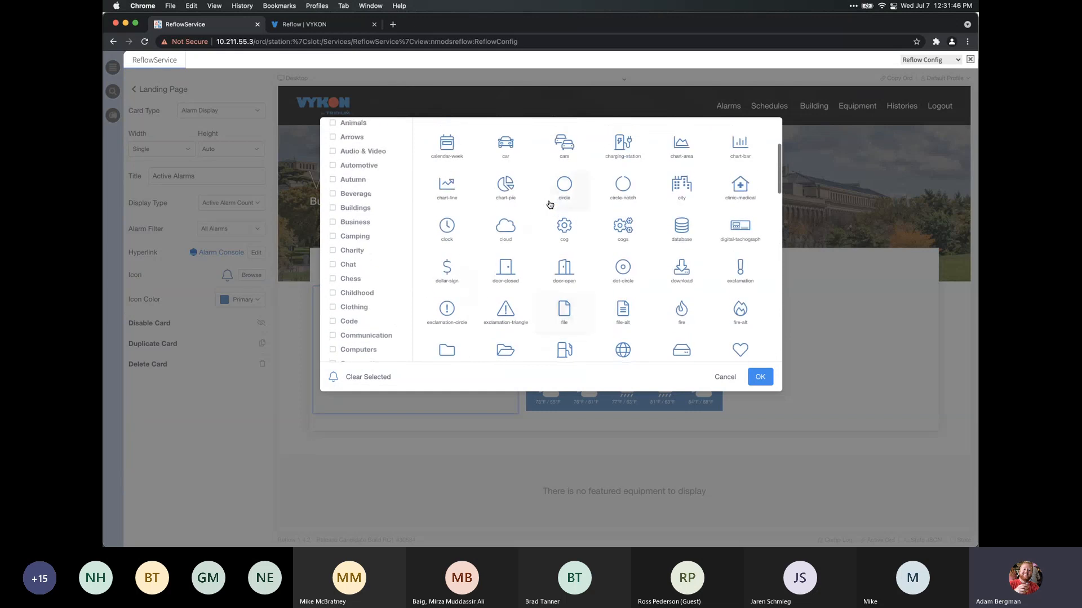
scroll(550, 205, up, 4)
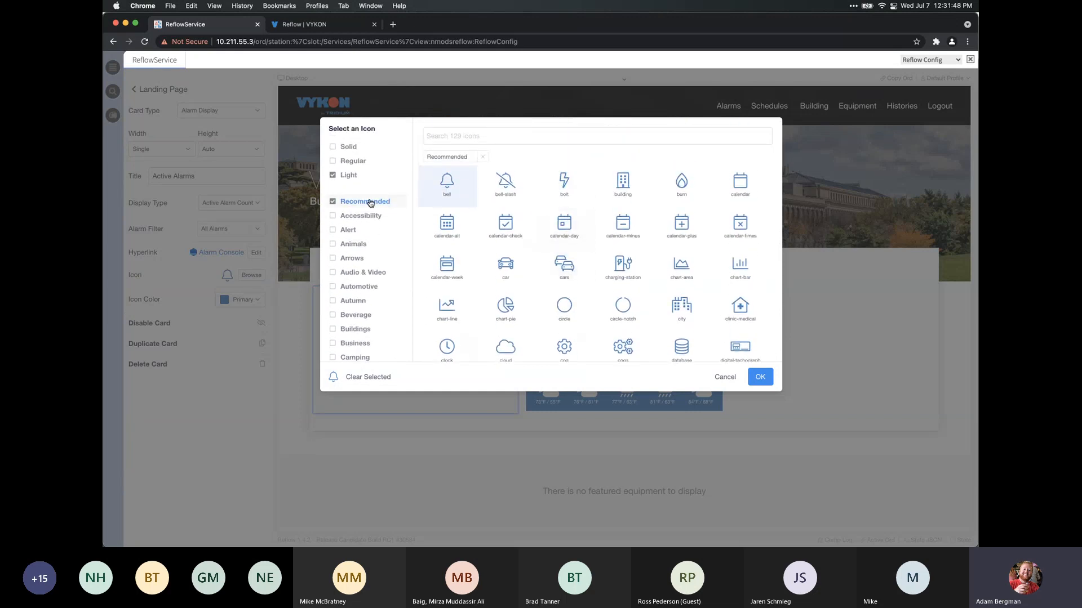
click(371, 202)
scroll(381, 236, down, 2)
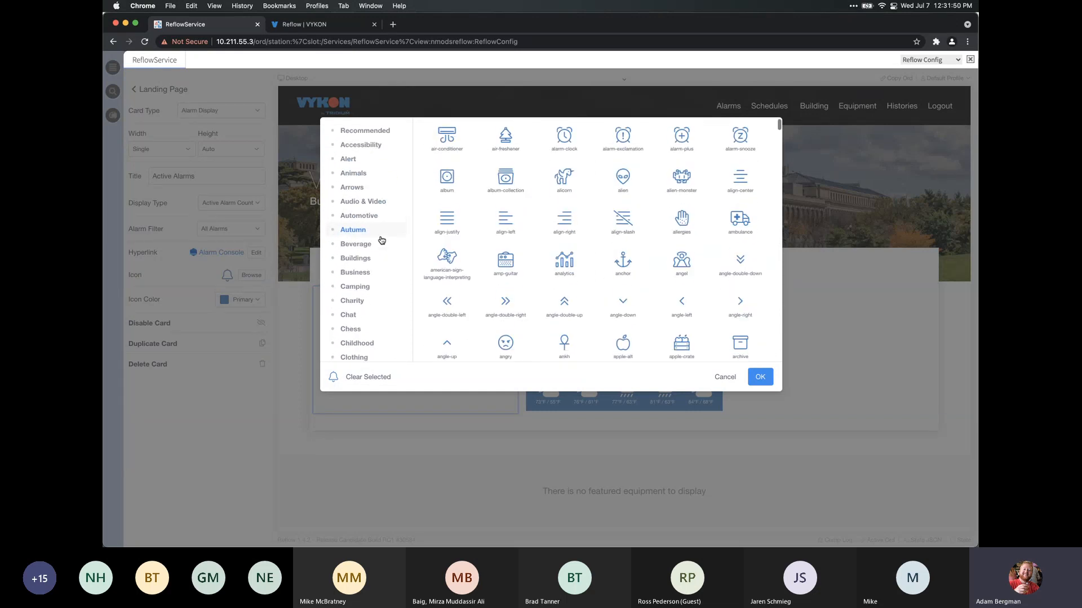
scroll(381, 240, down, 6)
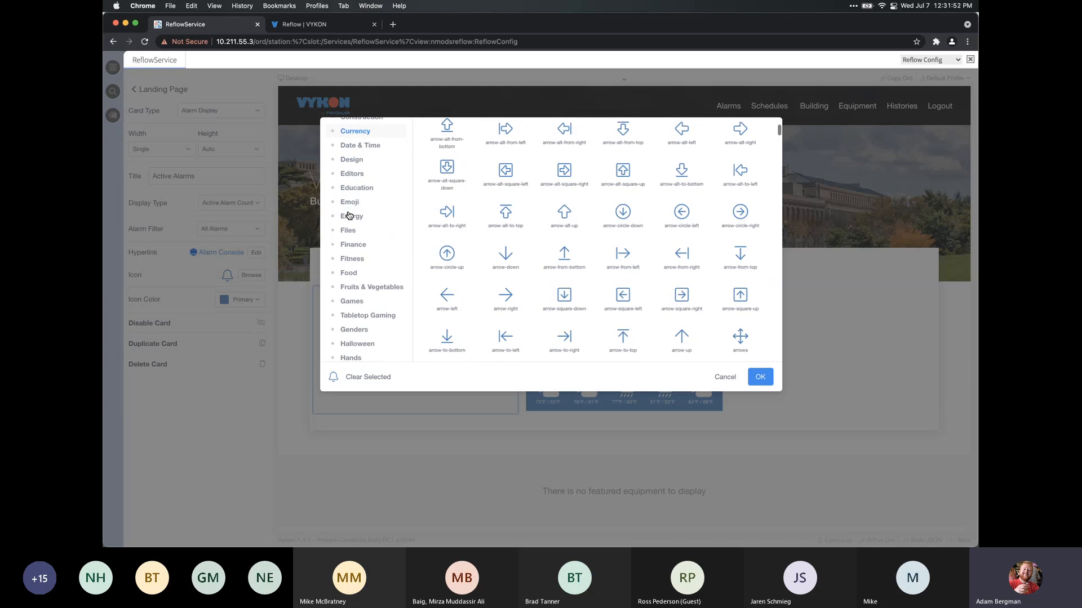
scroll(349, 225, down, 2)
scroll(352, 299, up, 8)
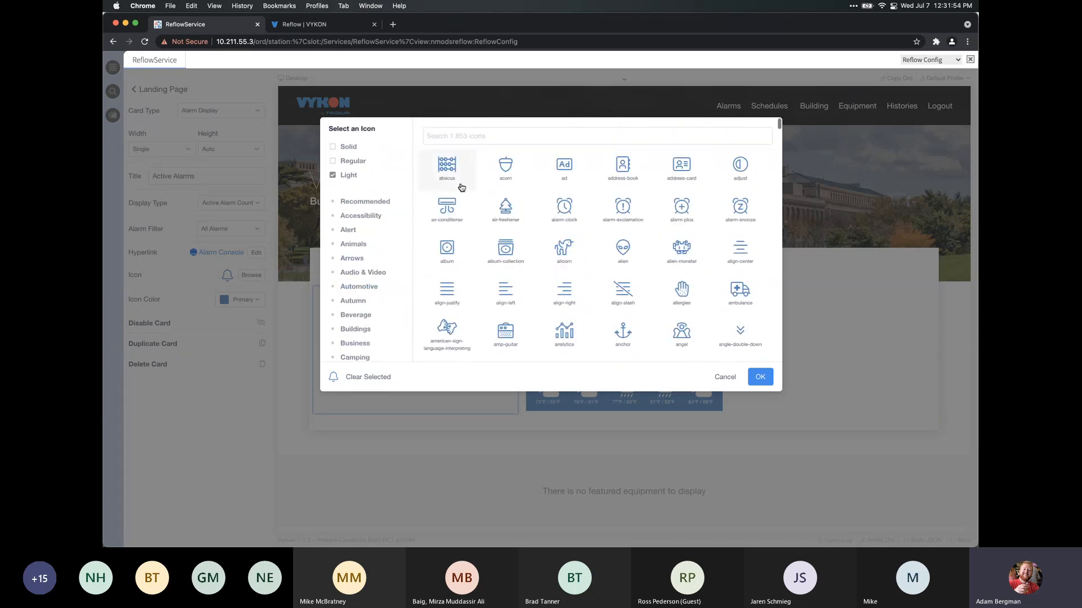
Search the icons for bell, apply bell-on to the alarm card, and set its icon color to Secondary
click(465, 136)
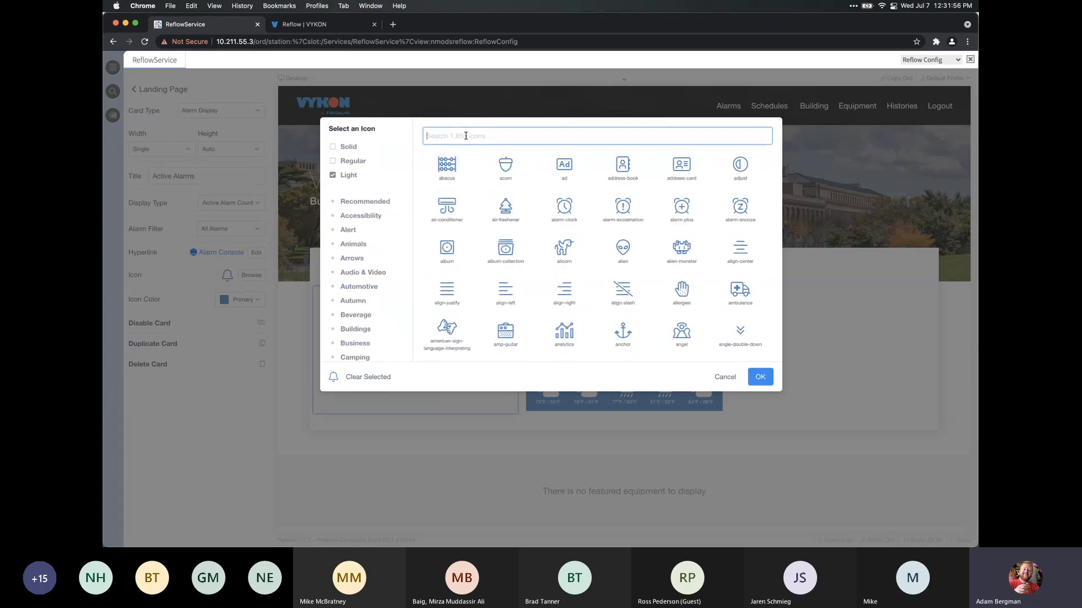
text(bell)
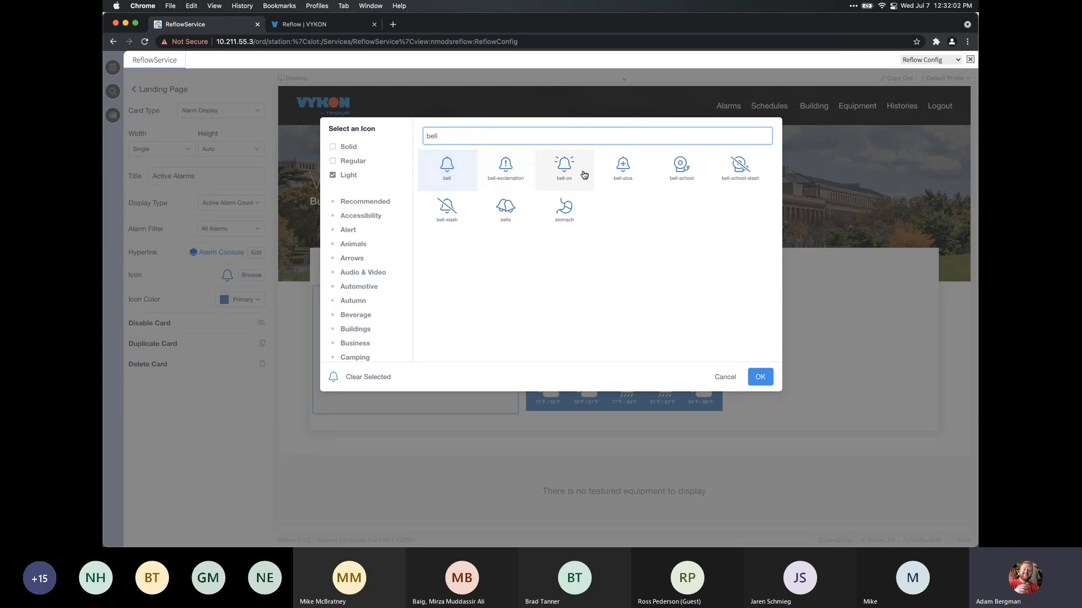
click(564, 168)
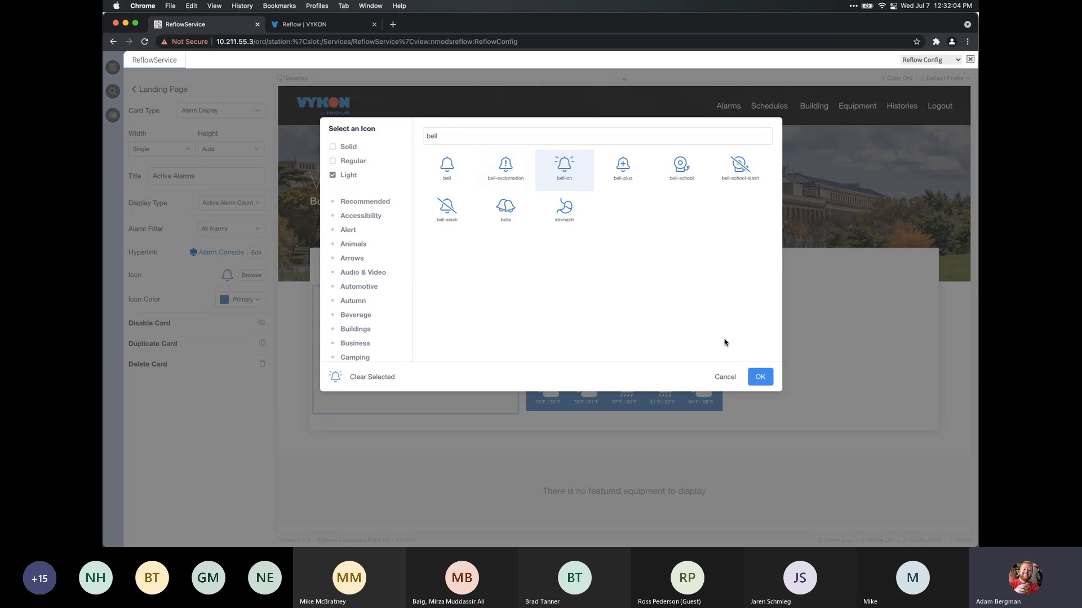
click(760, 377)
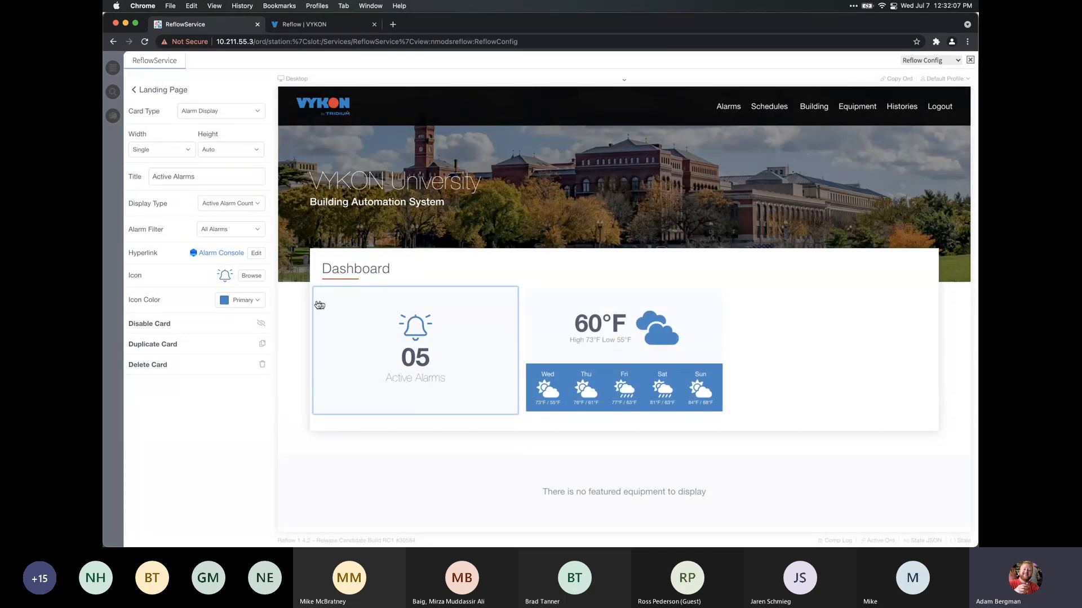
click(258, 300)
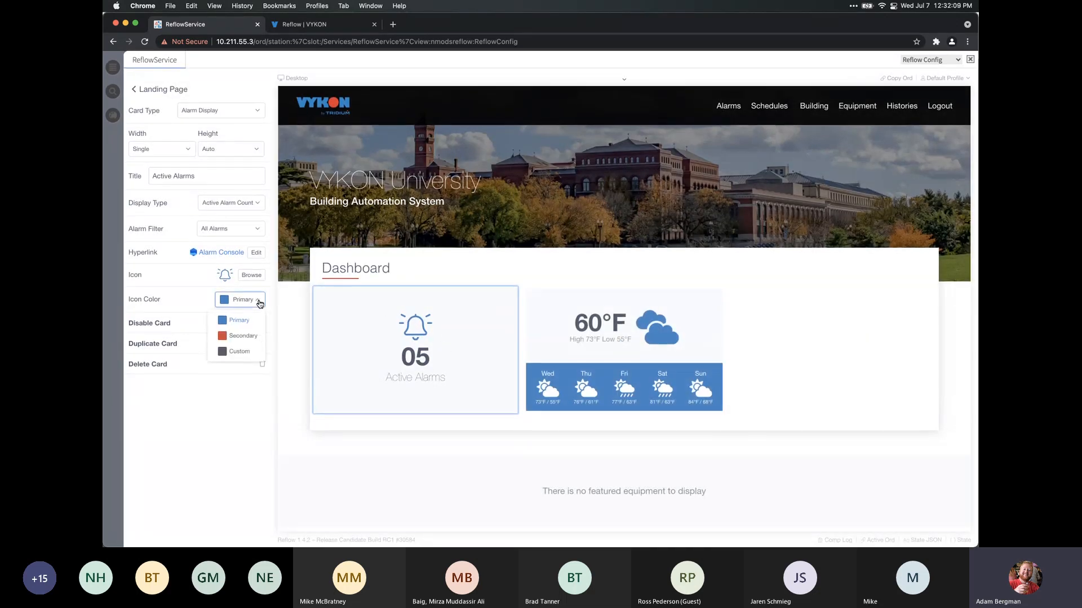
click(252, 338)
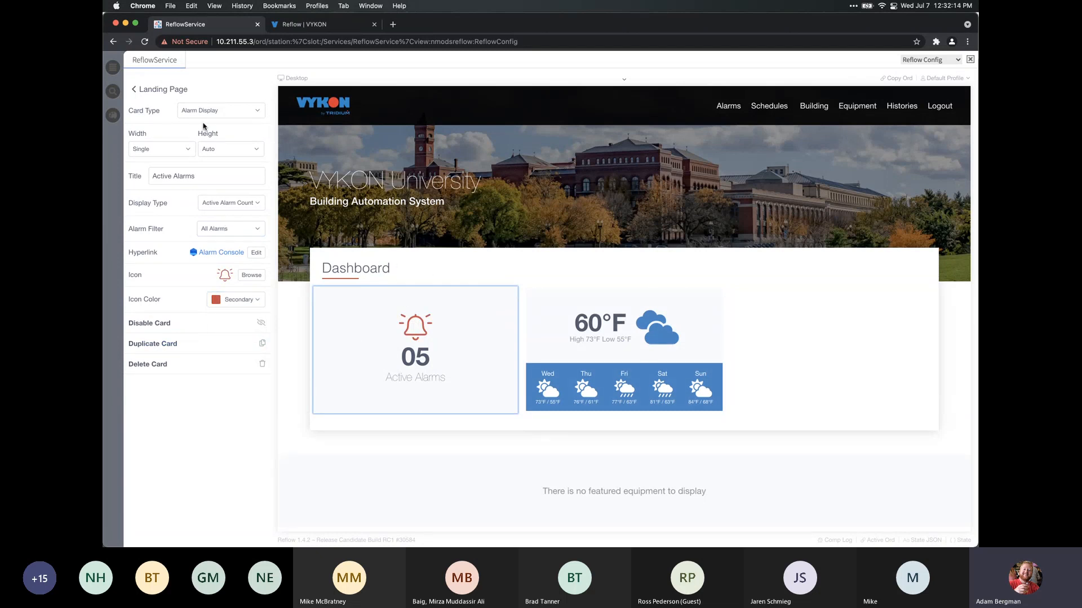
Open the Forecast card's settings and turn off Use Global Weather Config
click(163, 89)
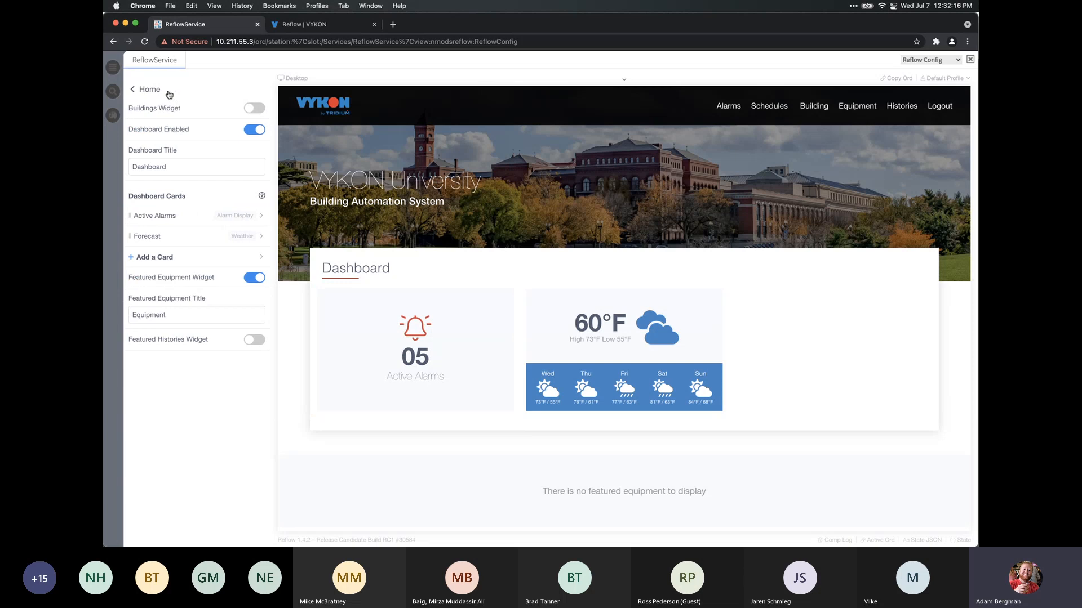
click(213, 244)
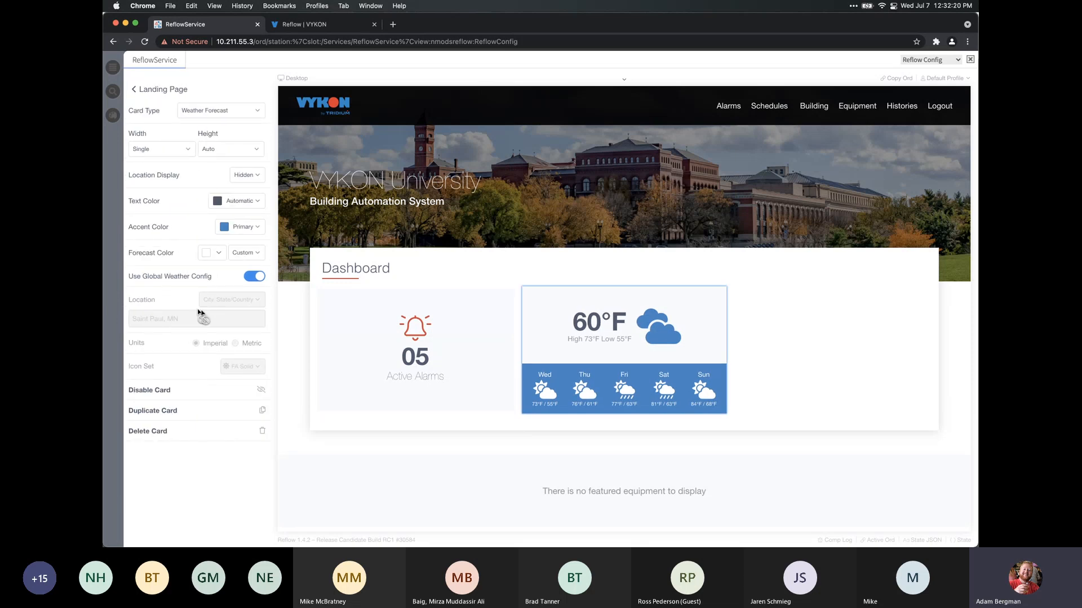
click(255, 276)
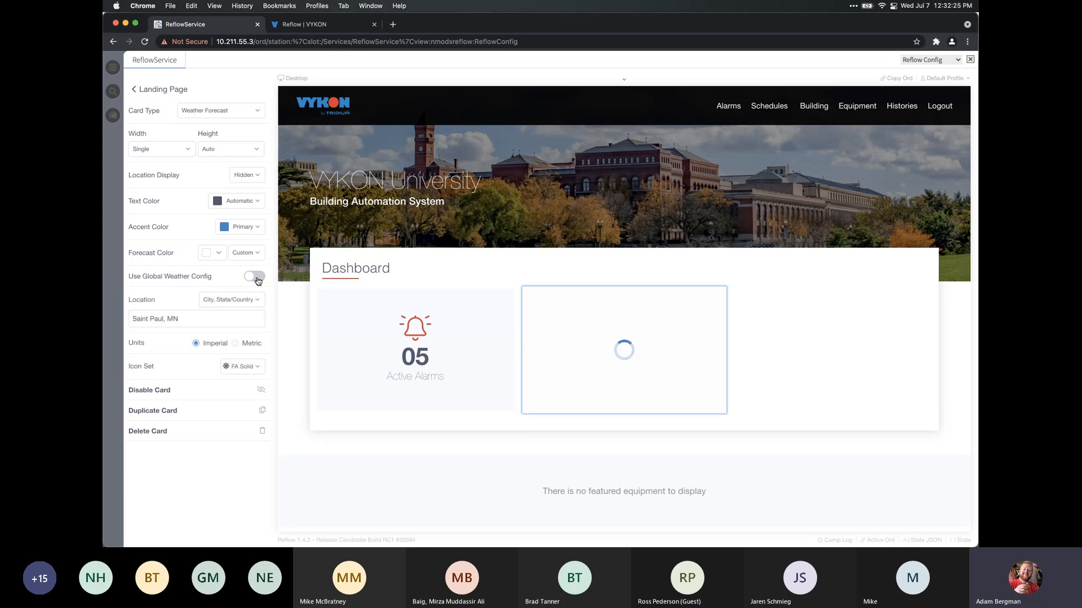
Review the location format options for the Forecast card, leaving City, State/Country selected
click(211, 317)
click(228, 306)
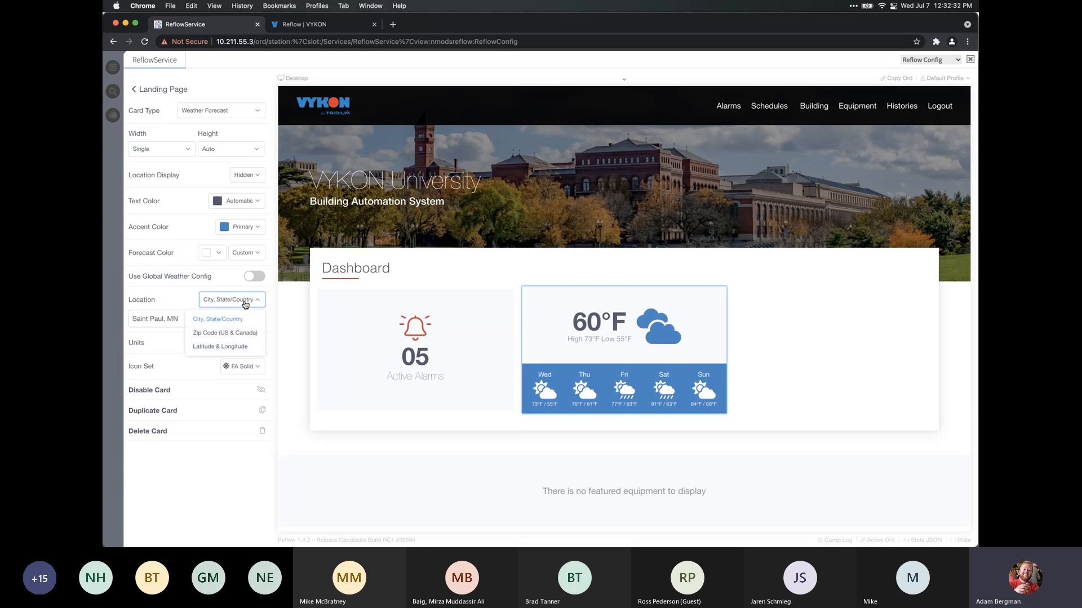
click(253, 351)
Try the ION iOS Outlines, ION iOS and FA Light icon sets on the Forecast card and return to FA Solid
click(251, 367)
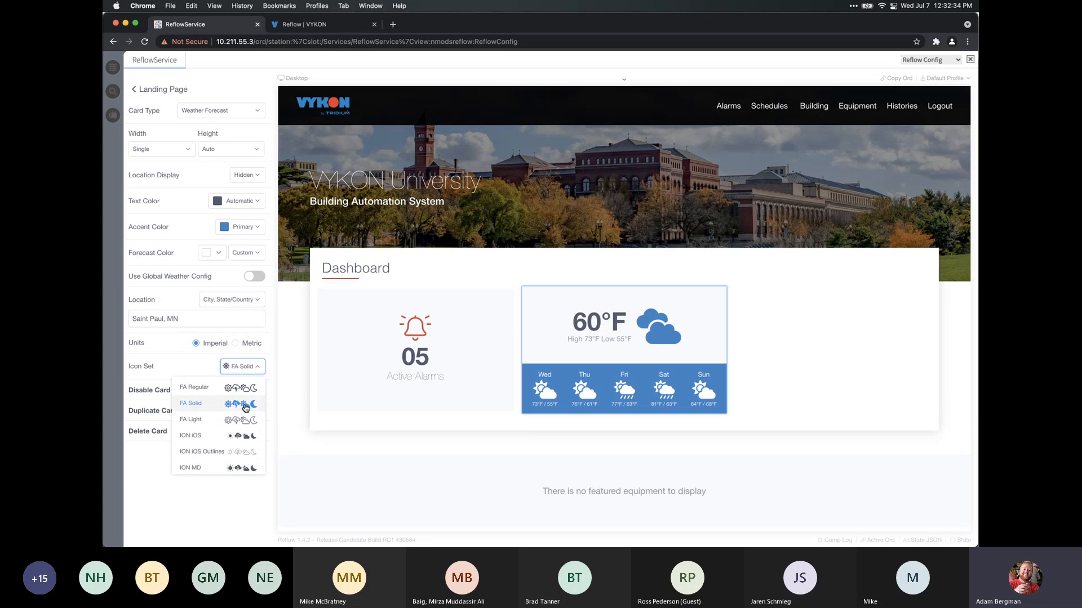
click(237, 453)
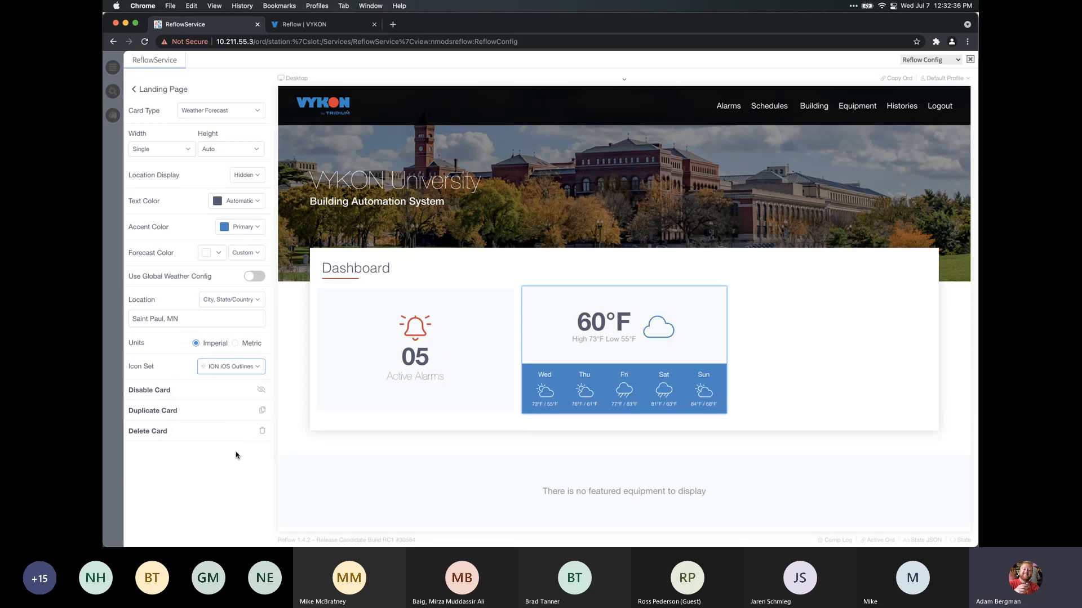
click(254, 369)
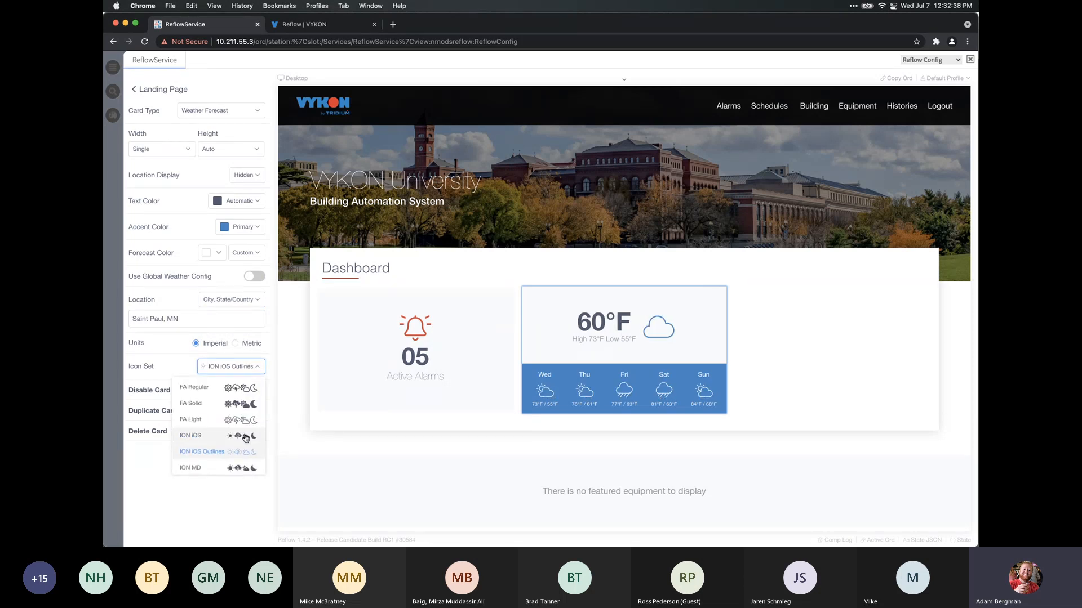
click(242, 438)
click(244, 374)
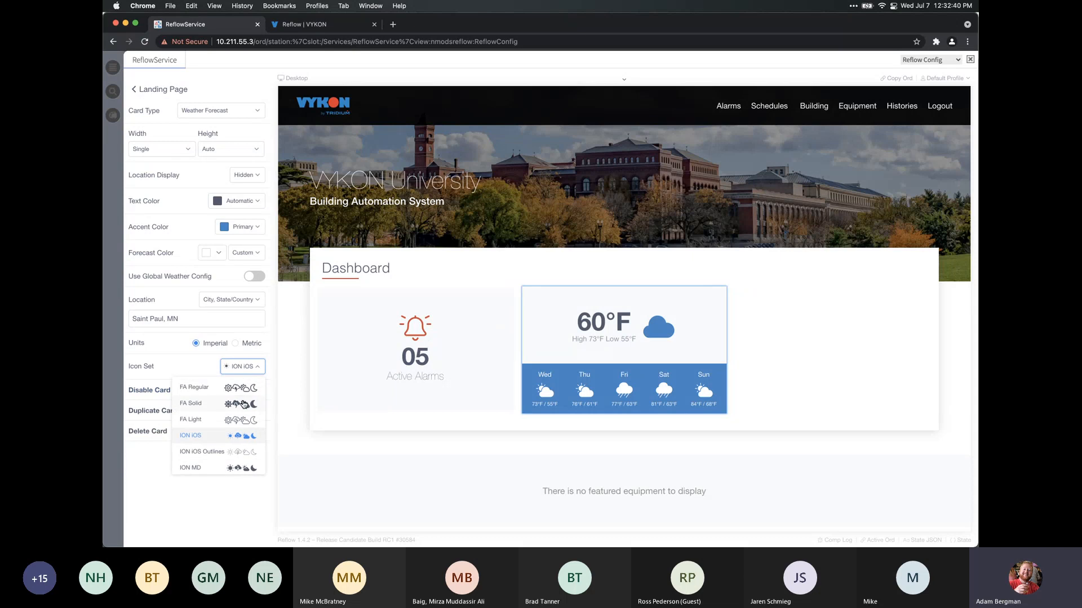
click(242, 402)
click(242, 373)
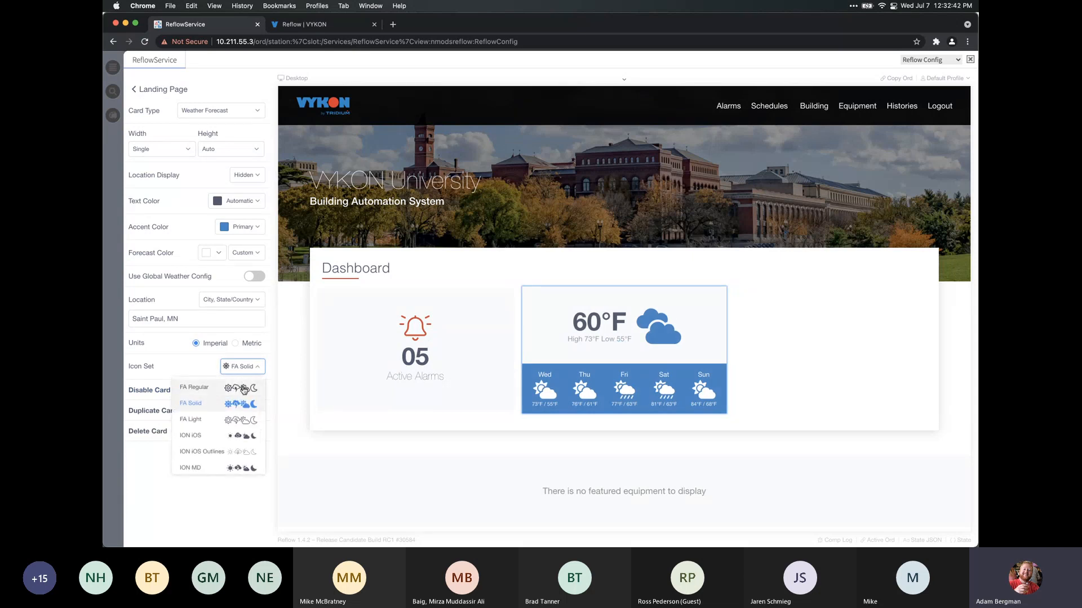
click(239, 416)
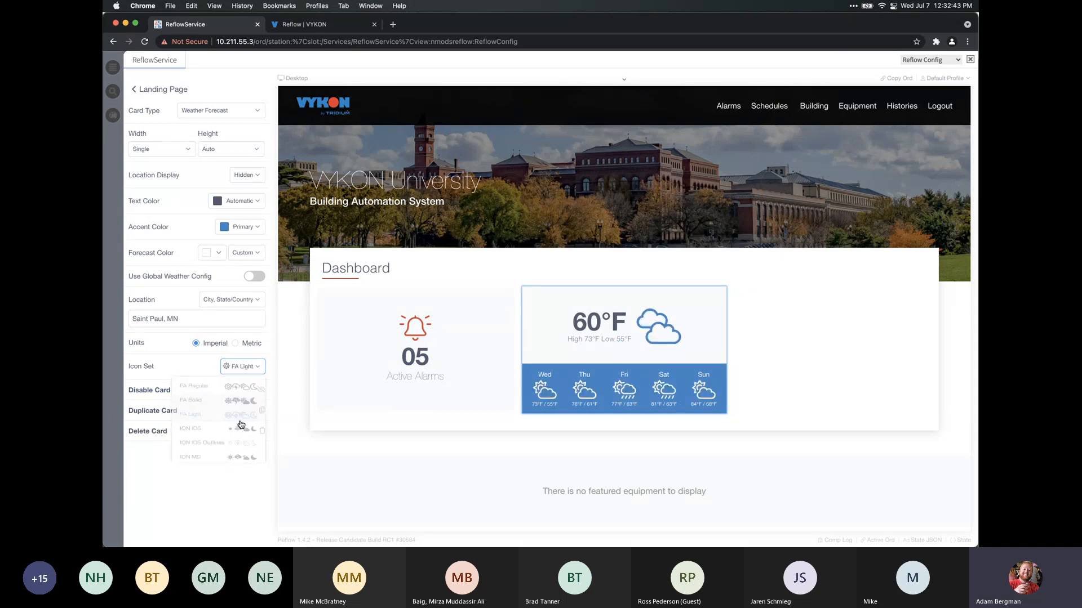
click(242, 369)
click(237, 403)
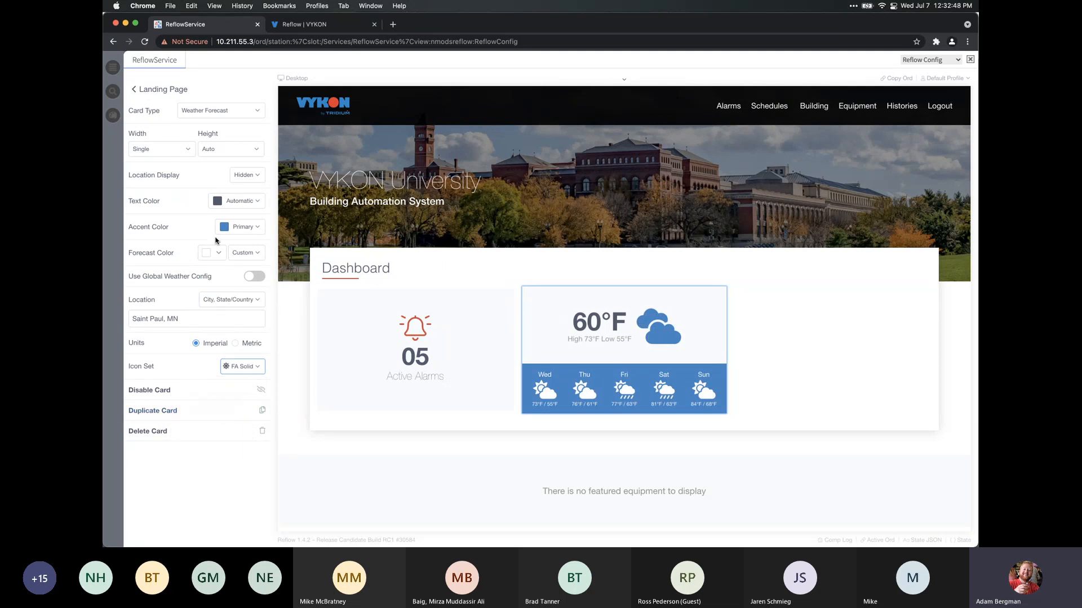
Turn Use Global Weather Config back on for the Forecast card and add a new card to the dashboard
click(254, 277)
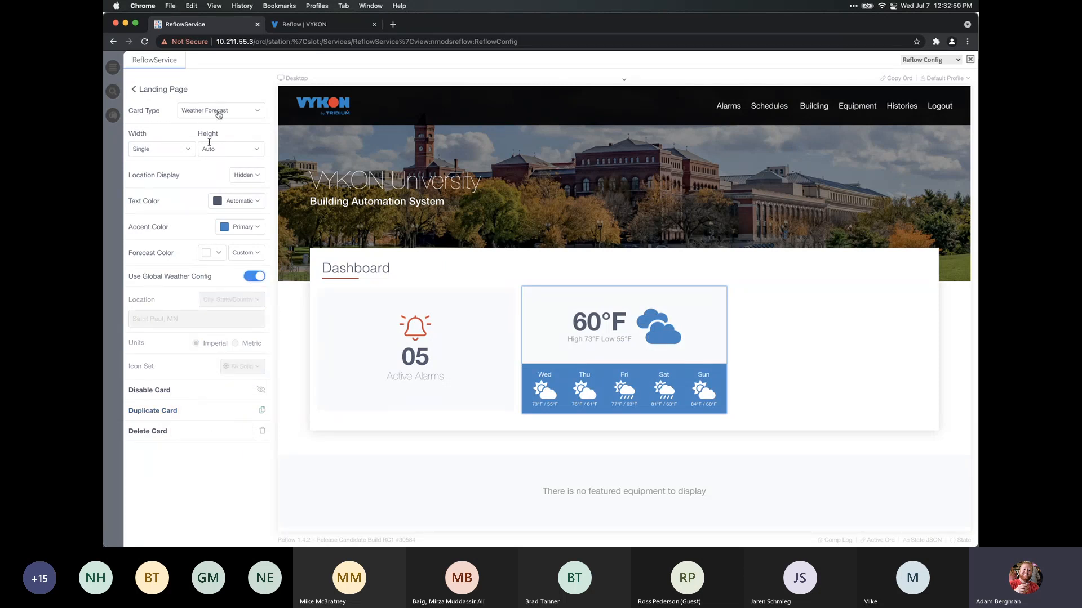
click(156, 91)
click(188, 257)
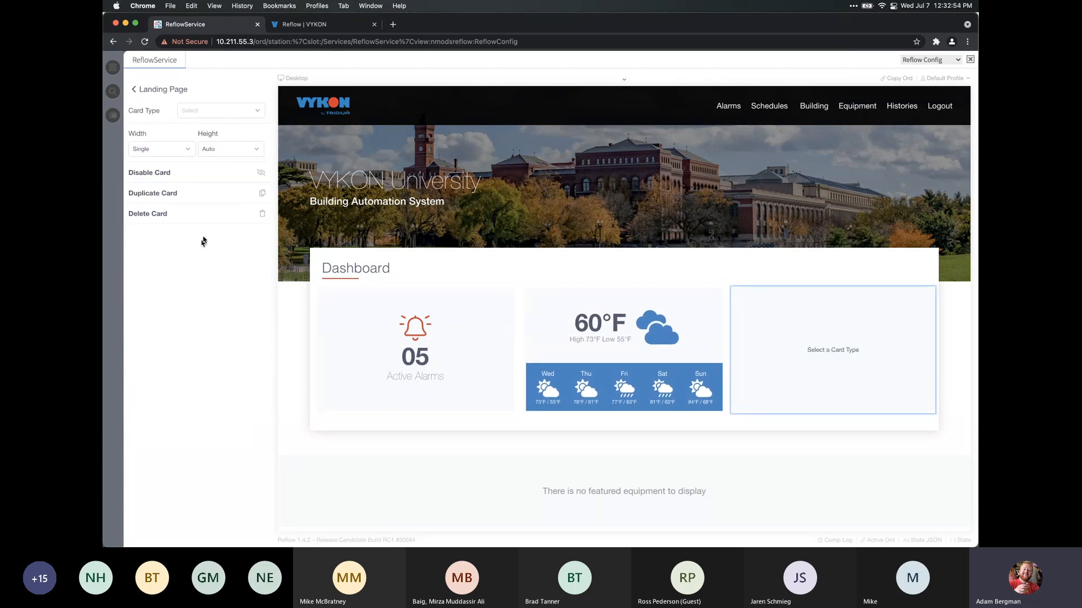
Set the new dashboard card's type to Niagara Point
click(218, 110)
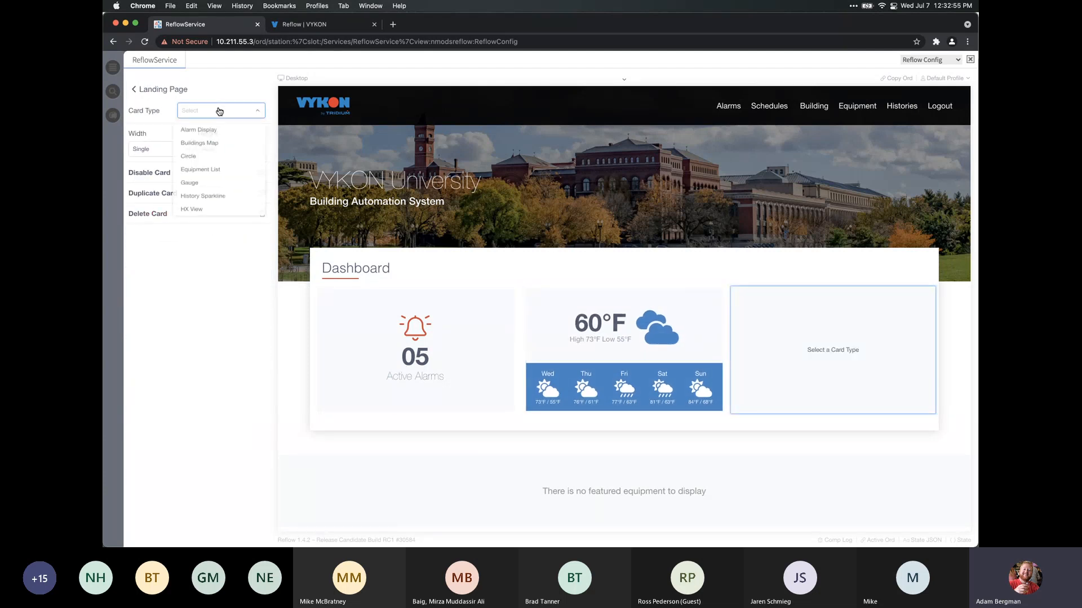
scroll(223, 148, up, 1)
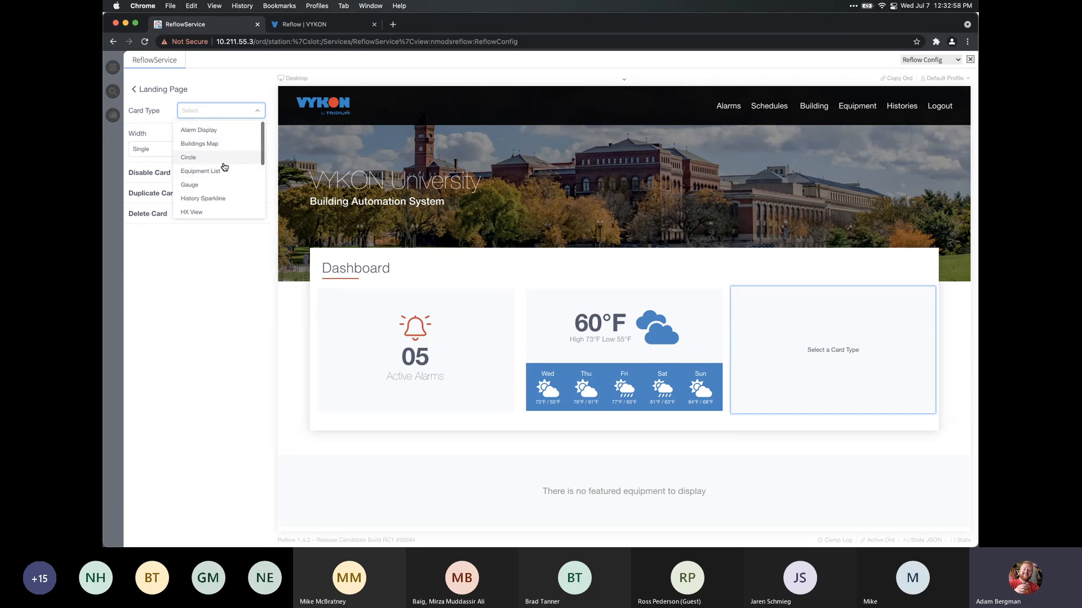
scroll(223, 167, down, 3)
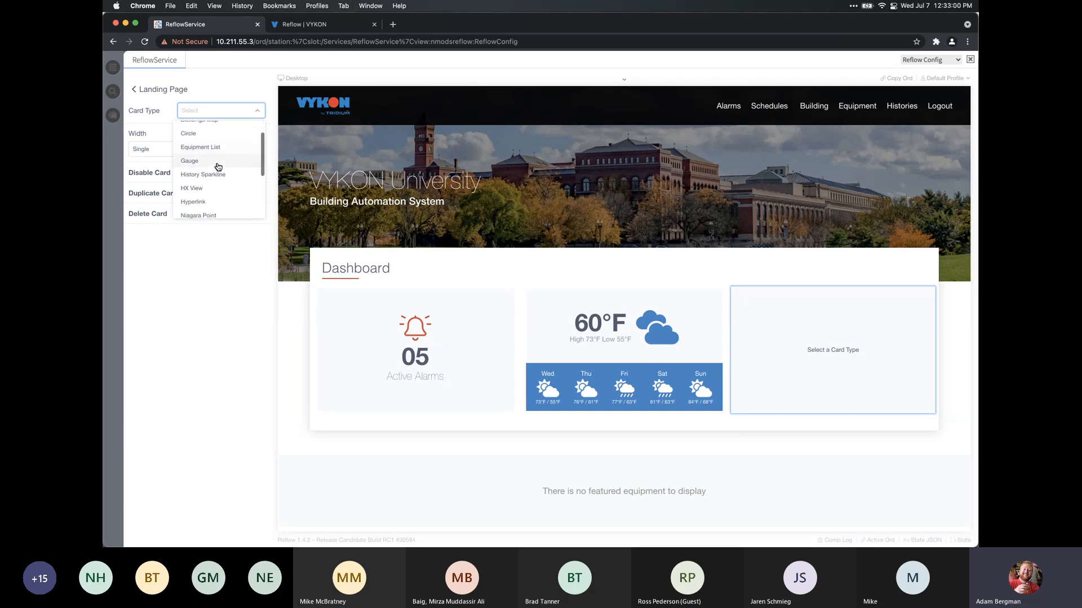
scroll(214, 172, down, 4)
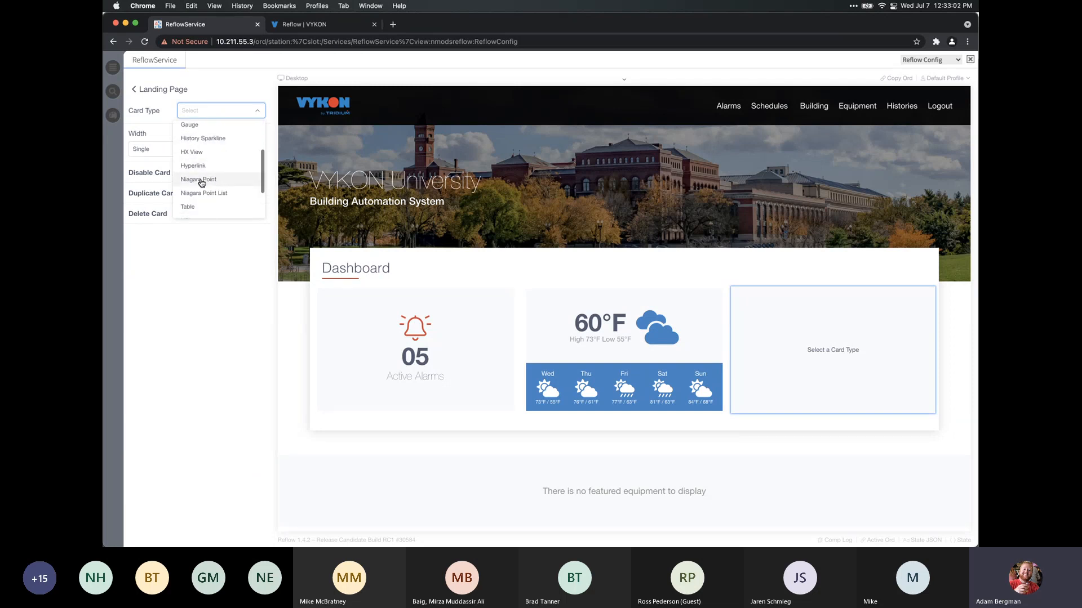
click(204, 181)
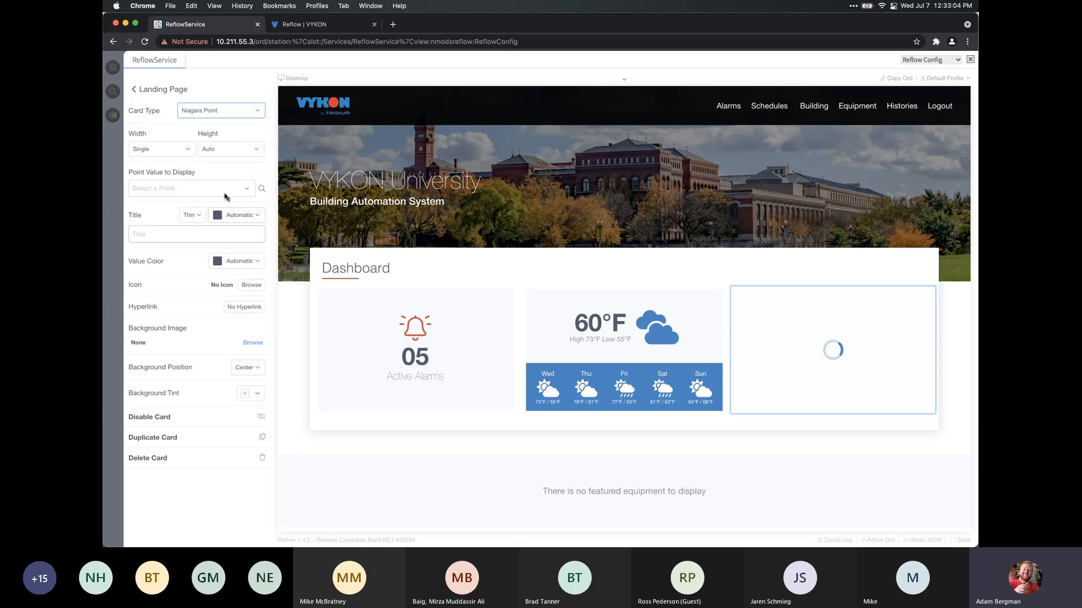
Choose NumericRamp from the station's Points folder as the point value the card displays
click(224, 194)
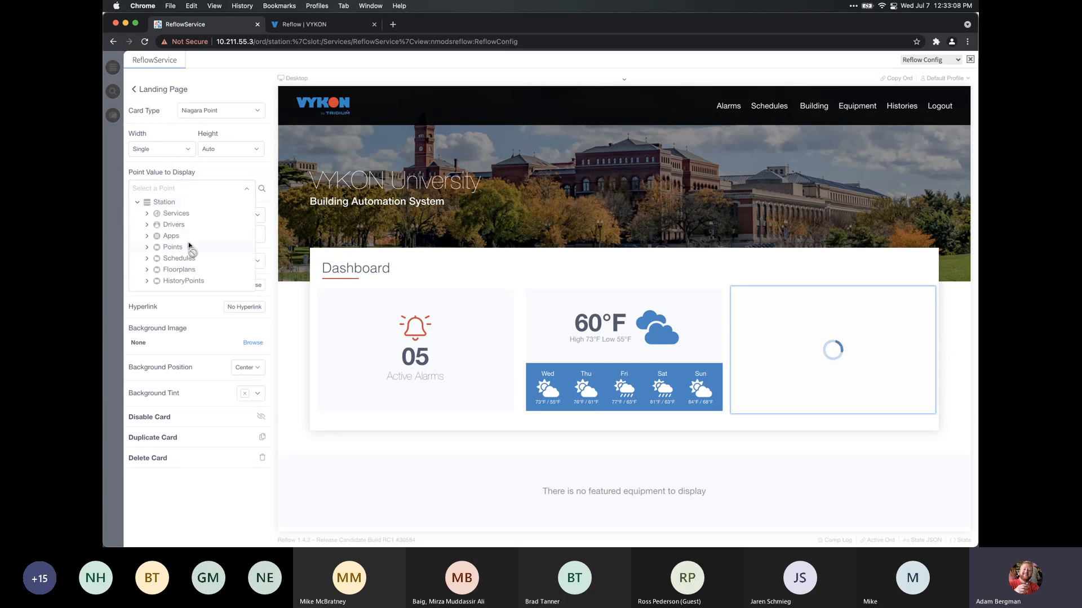
click(192, 193)
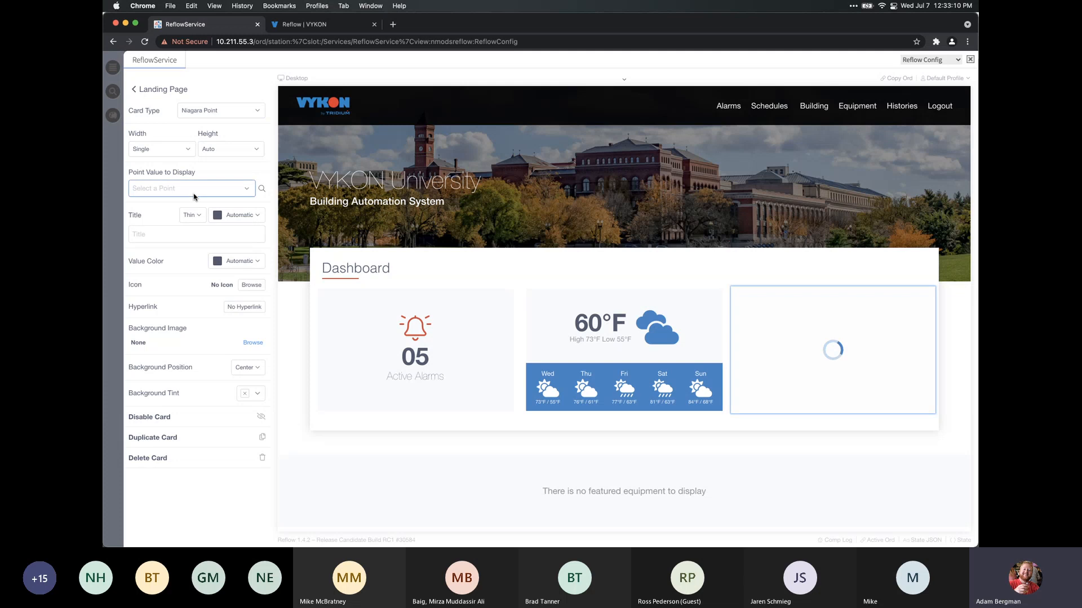
click(192, 194)
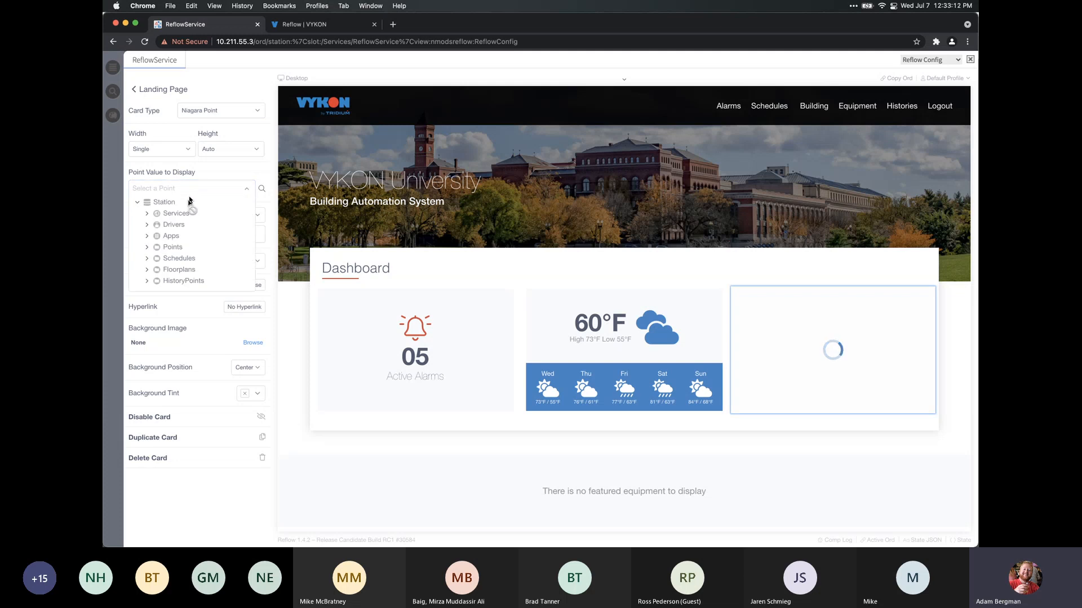
click(188, 247)
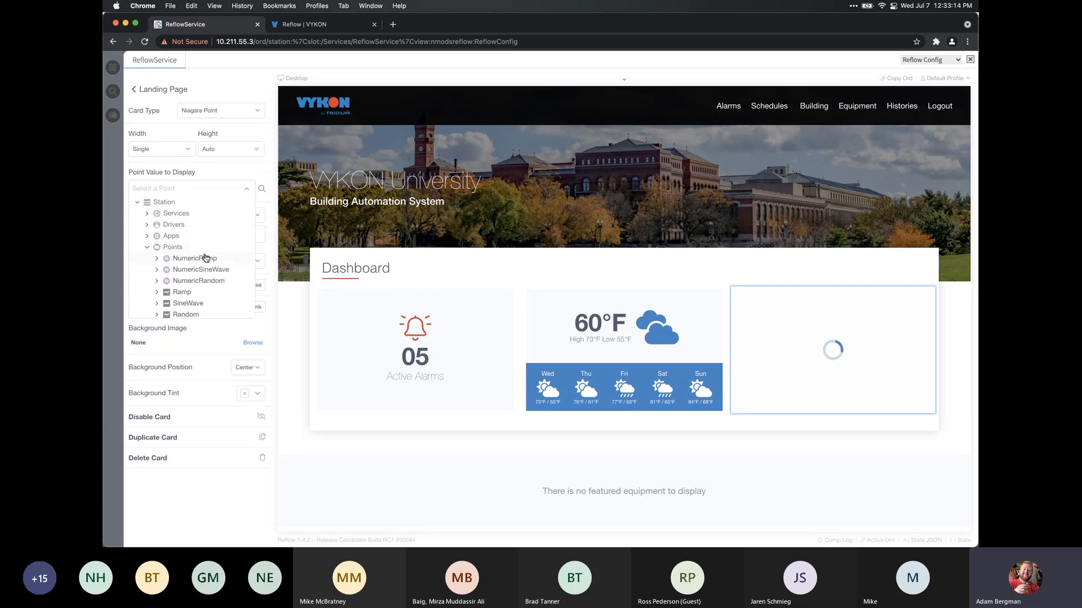
click(205, 258)
Title the Niagara Point card "Lobby Space Temp"
click(234, 236)
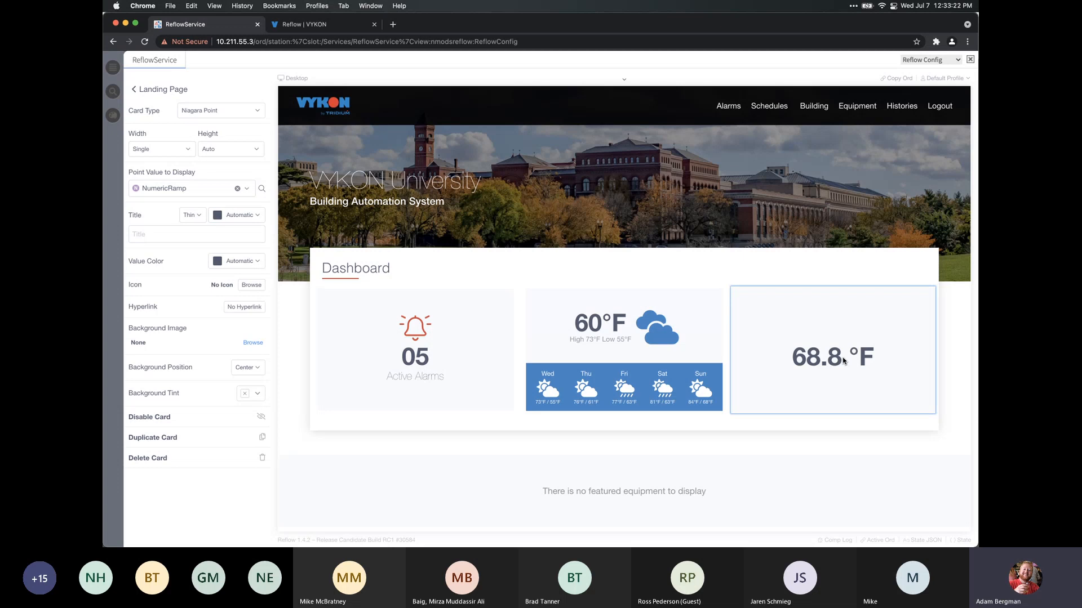
click(196, 231)
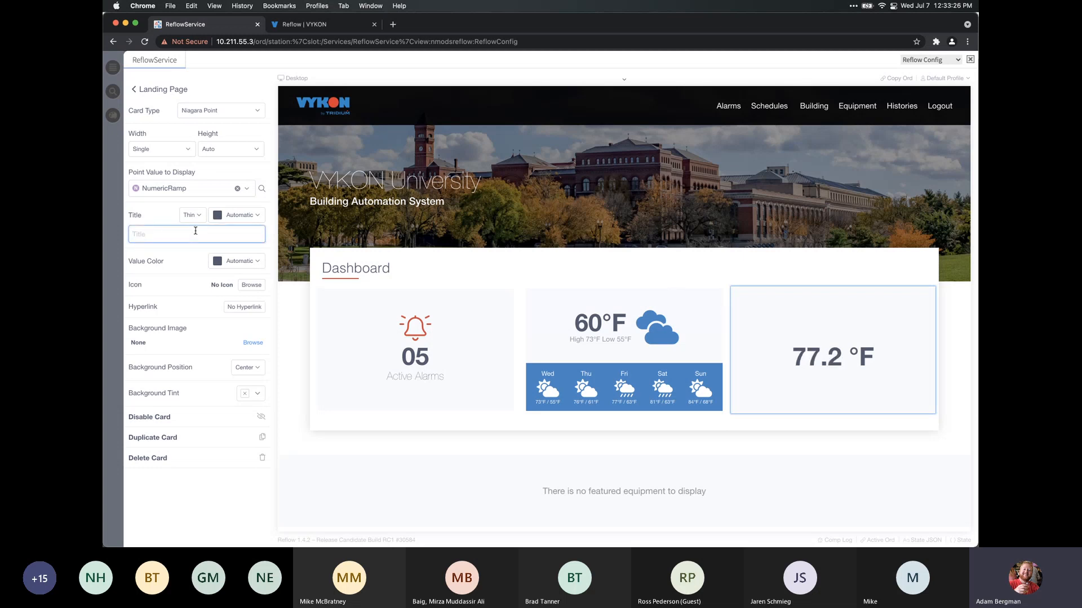
text(Space Temp)
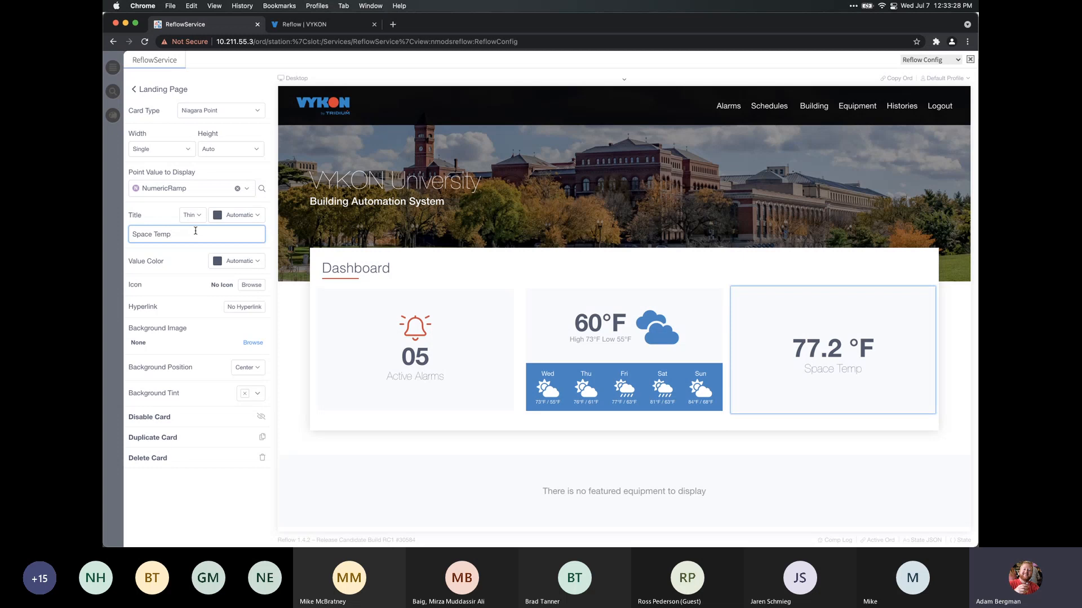
key(Home)
text(Lobby)
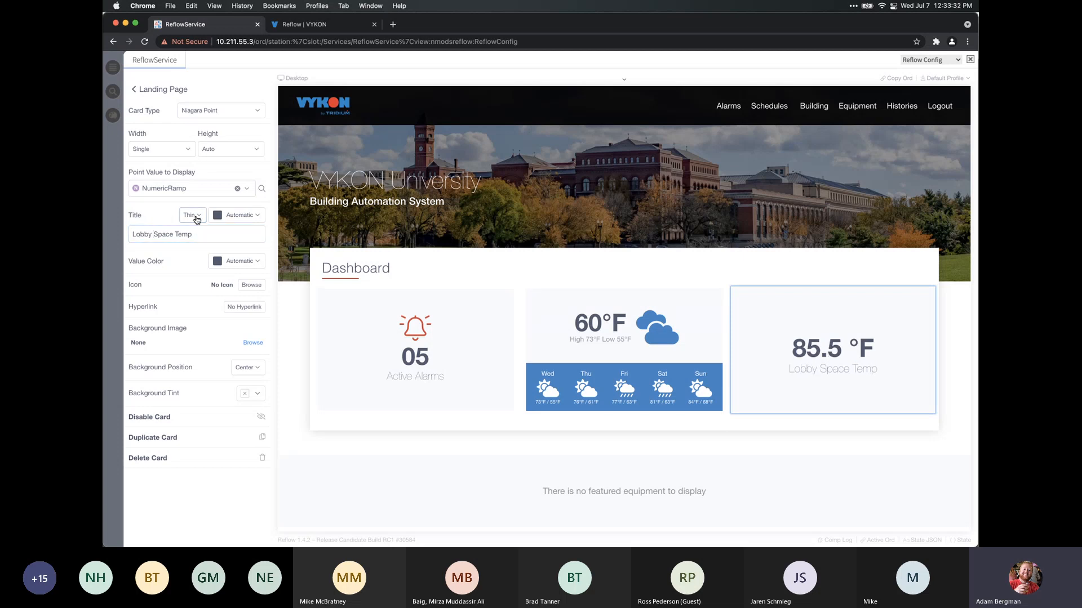
Try the Bold title style on the Niagara Point card and set the style to Inverted
click(192, 214)
click(198, 253)
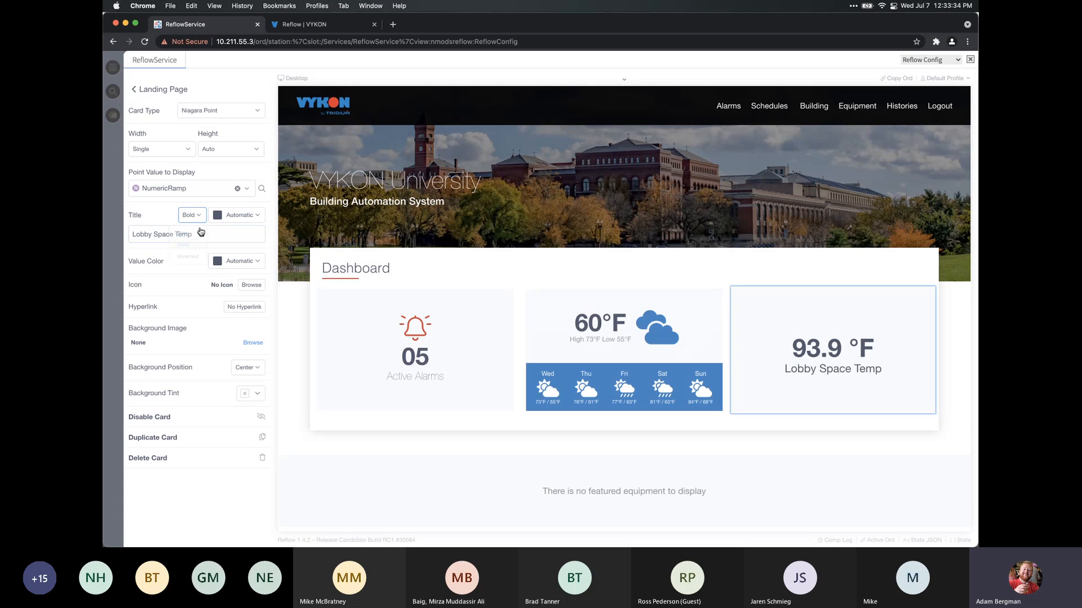
click(192, 215)
click(194, 262)
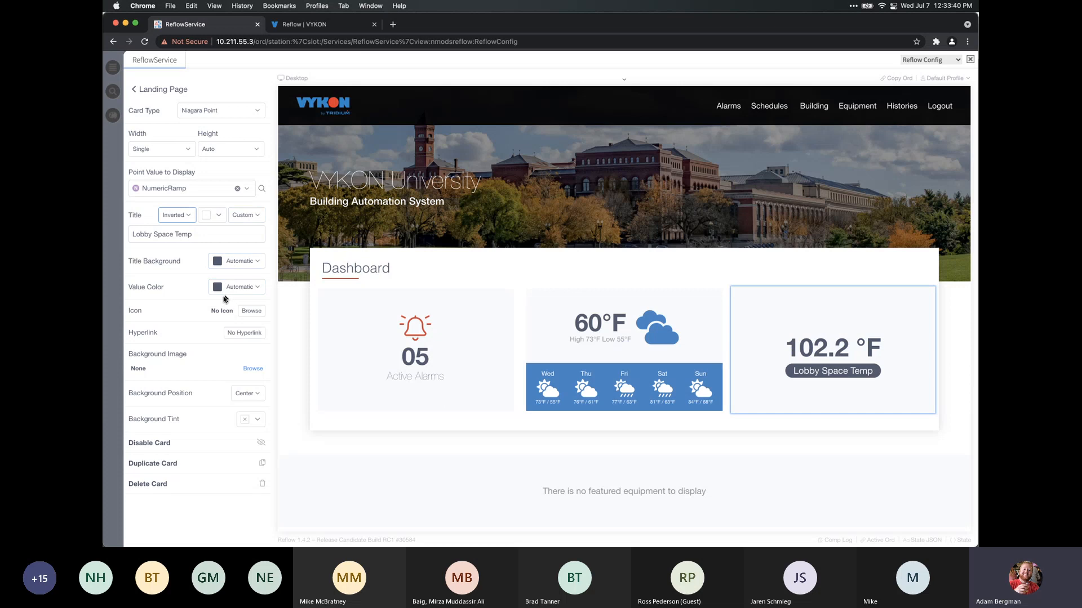
Search the icons for therm, apply thermometer-half to the card, and check the Reflow link targets for its hyperlink without setting one
click(251, 312)
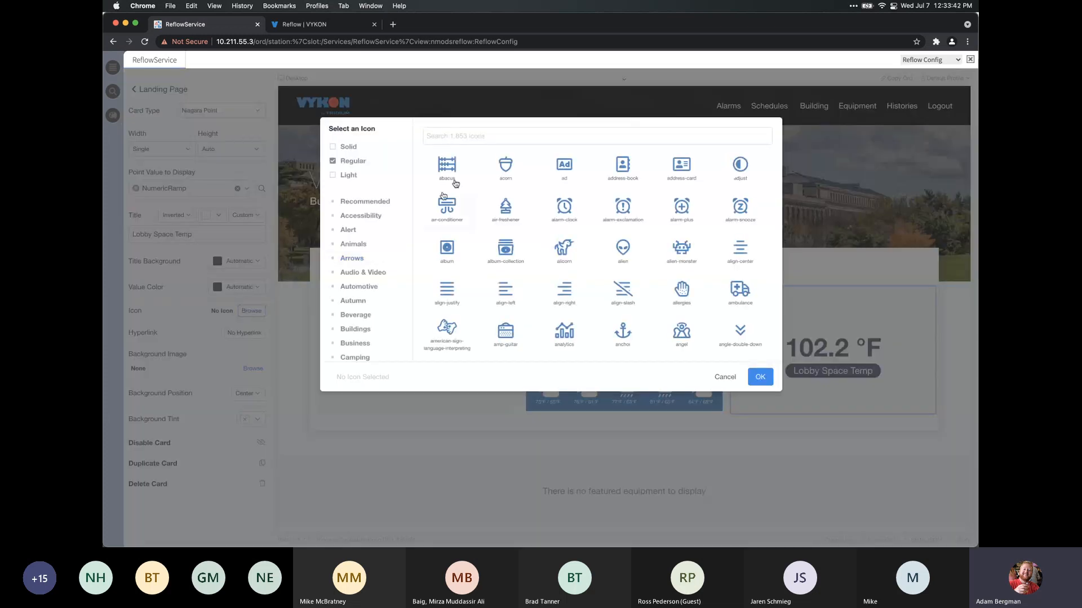
text(therm)
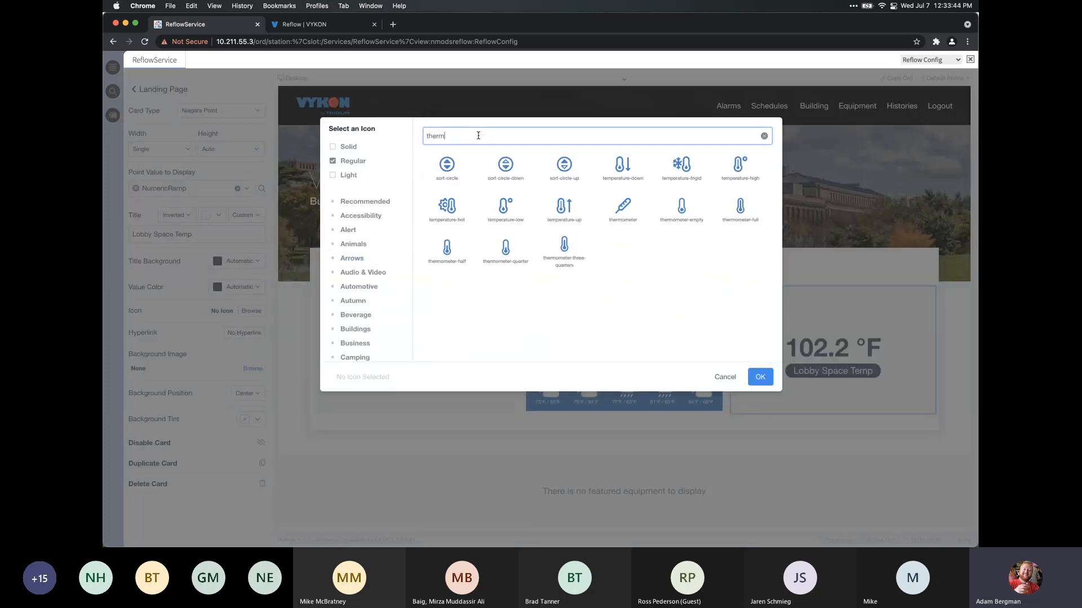
click(451, 248)
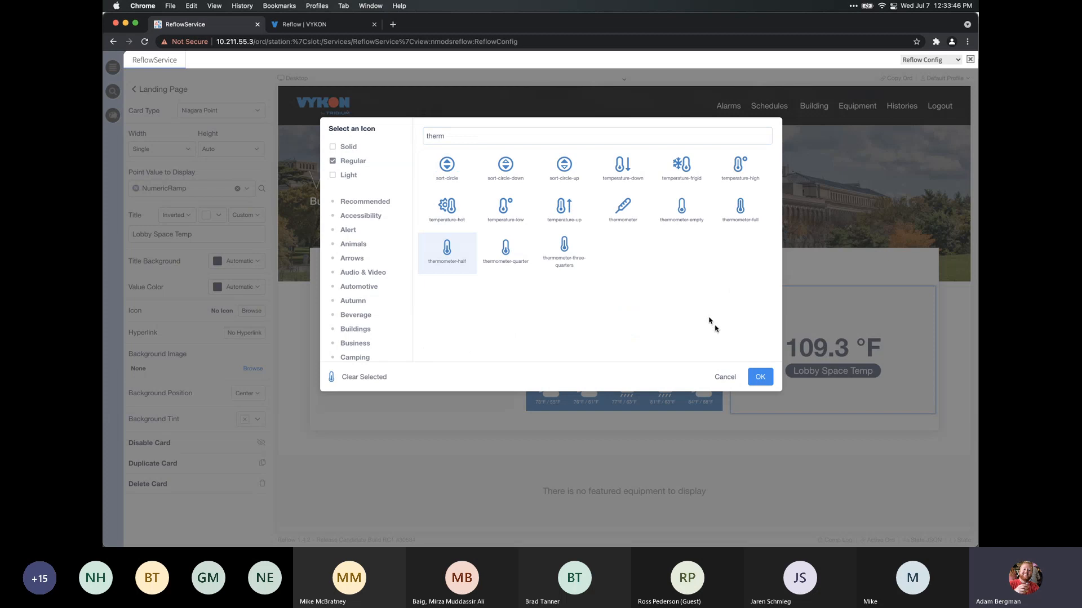
click(761, 377)
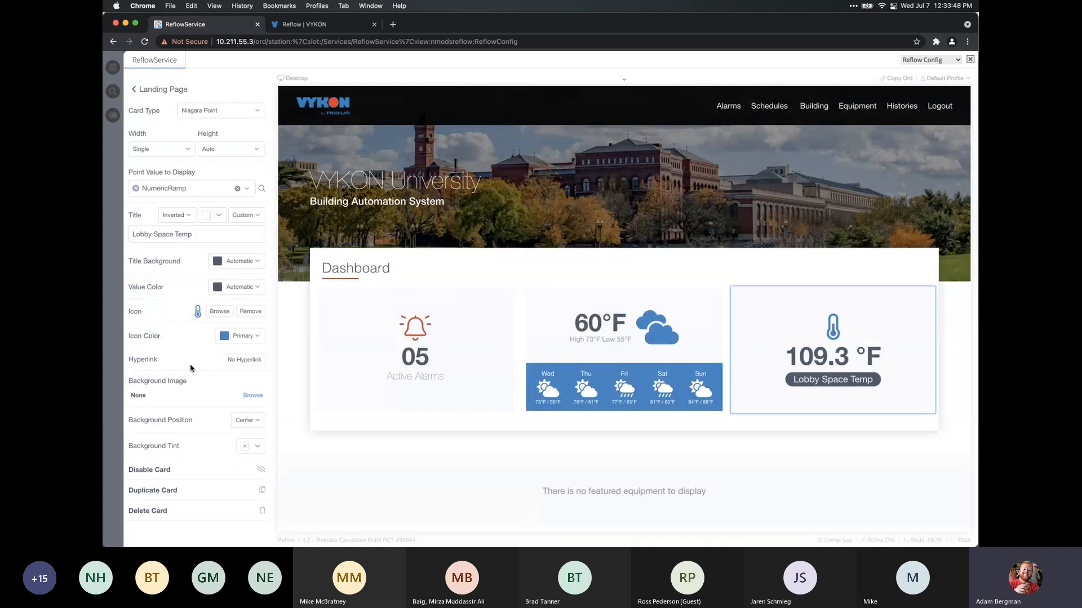
click(240, 364)
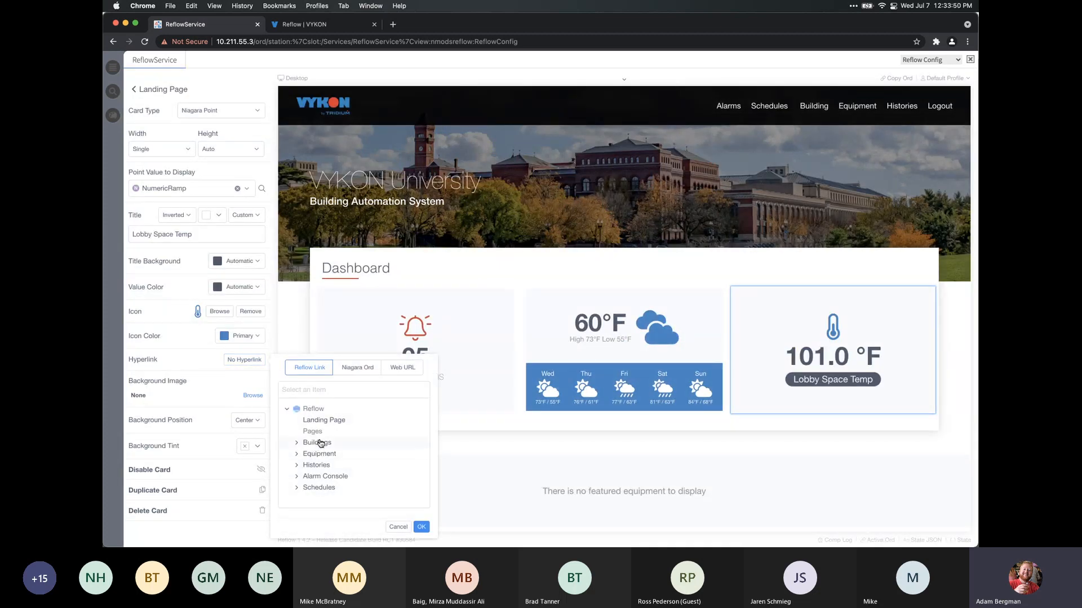
click(405, 531)
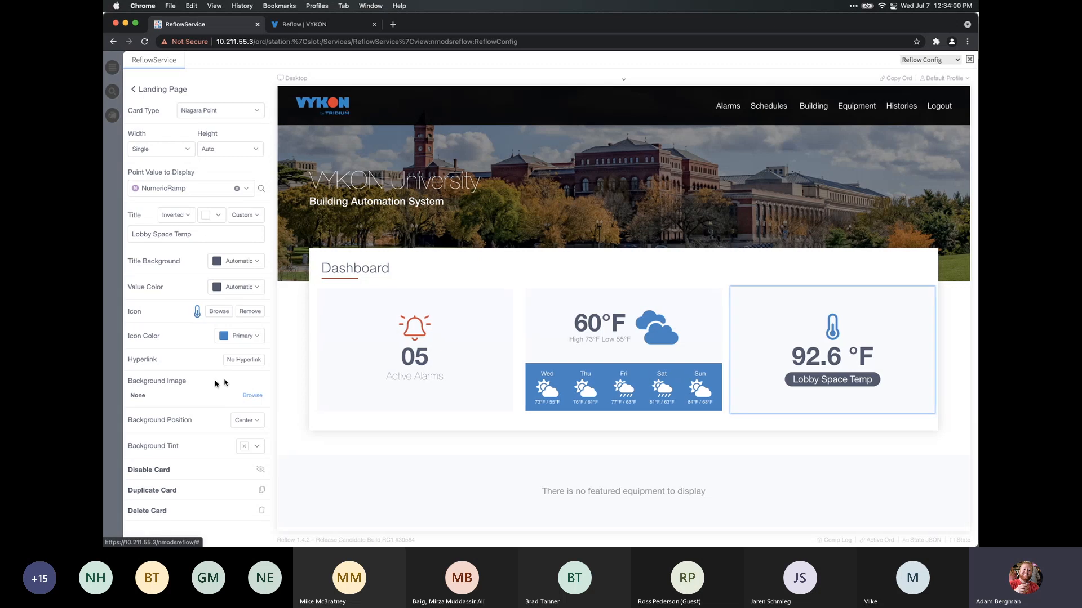
Set the Niagara Point card's background image to lobby-1.jpg from the station's interiors folder
click(255, 397)
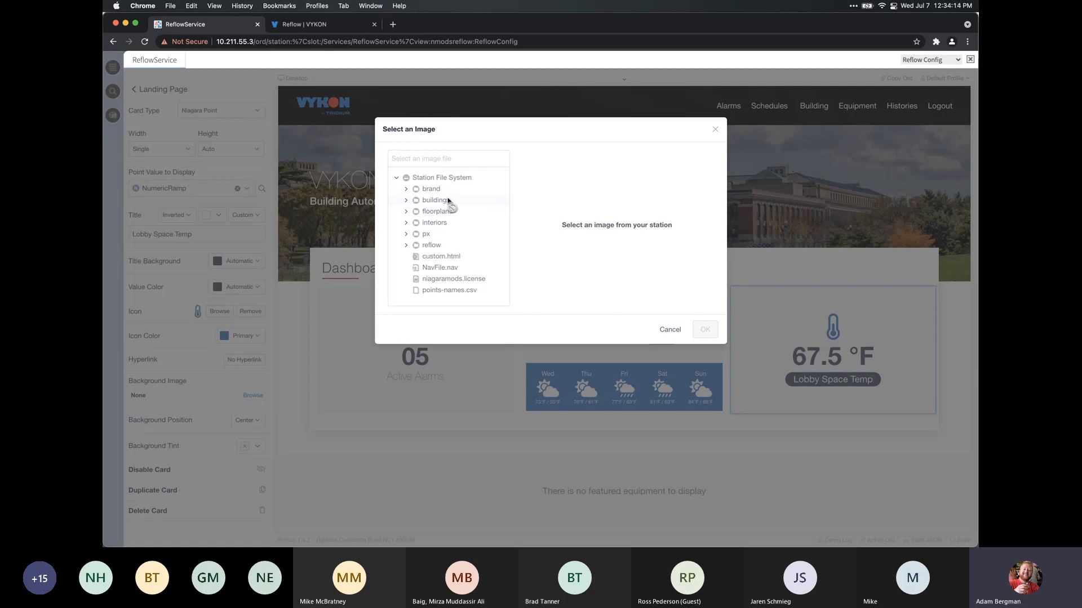
click(446, 223)
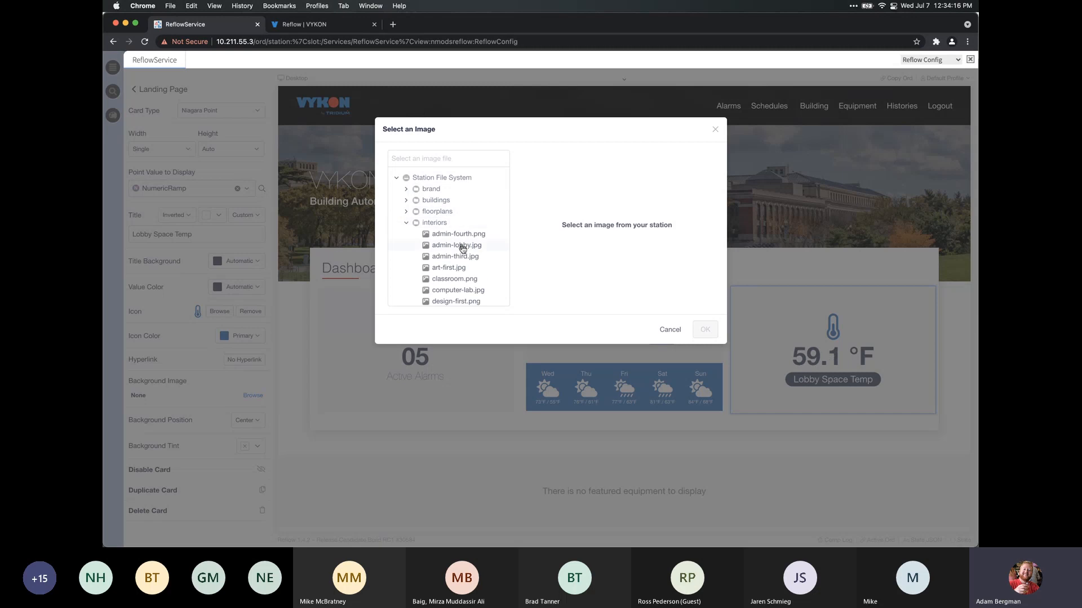
scroll(461, 250, down, 3)
scroll(461, 250, down, 3)
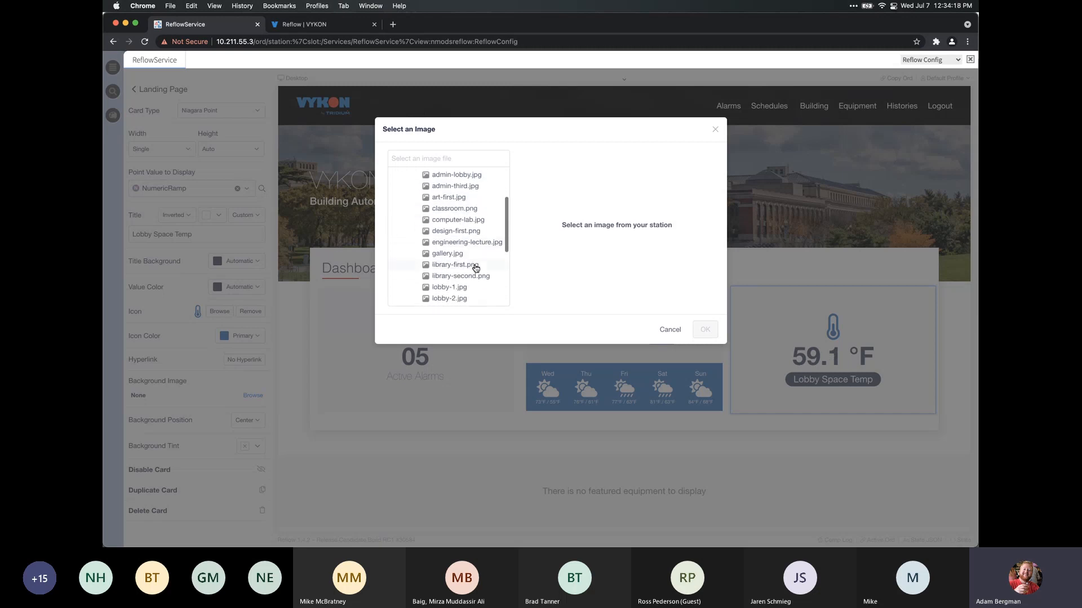
click(461, 263)
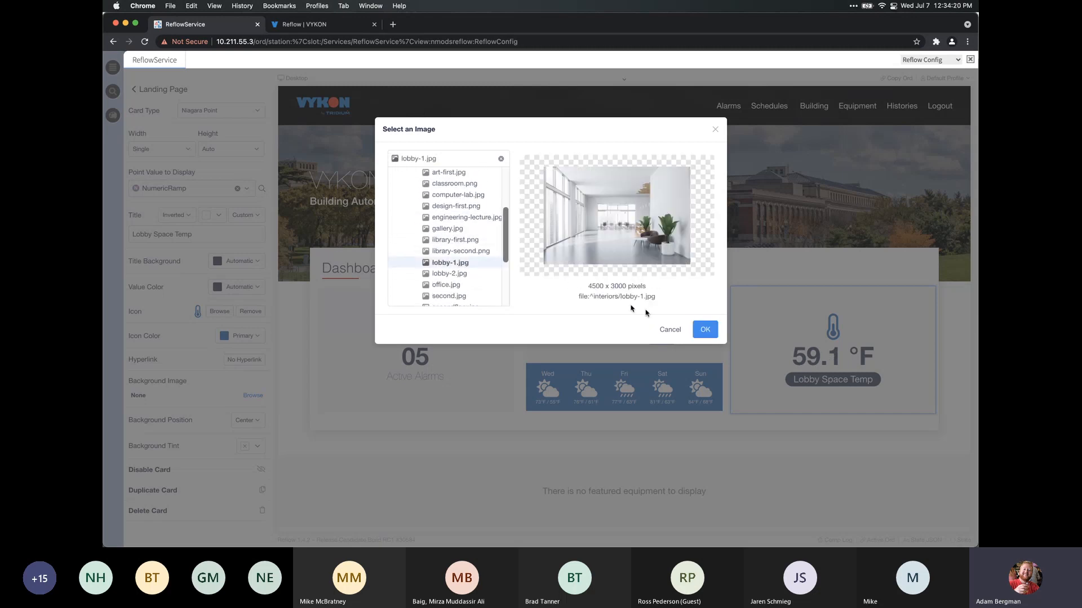
click(700, 332)
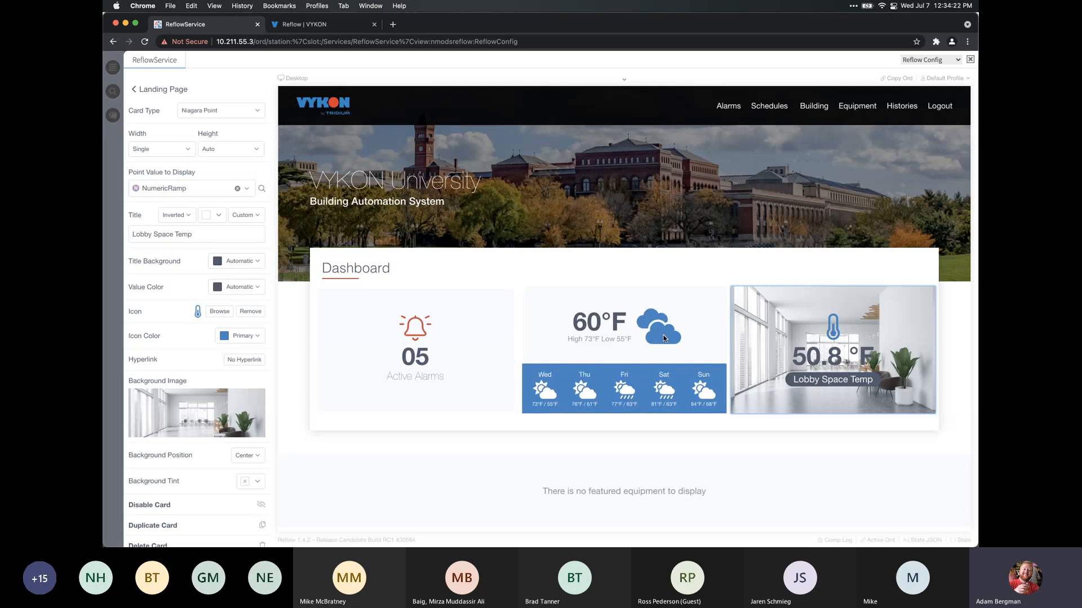
Apply a mostly opaque white background tint over the Niagara Point card's image
scroll(180, 453, down, 1)
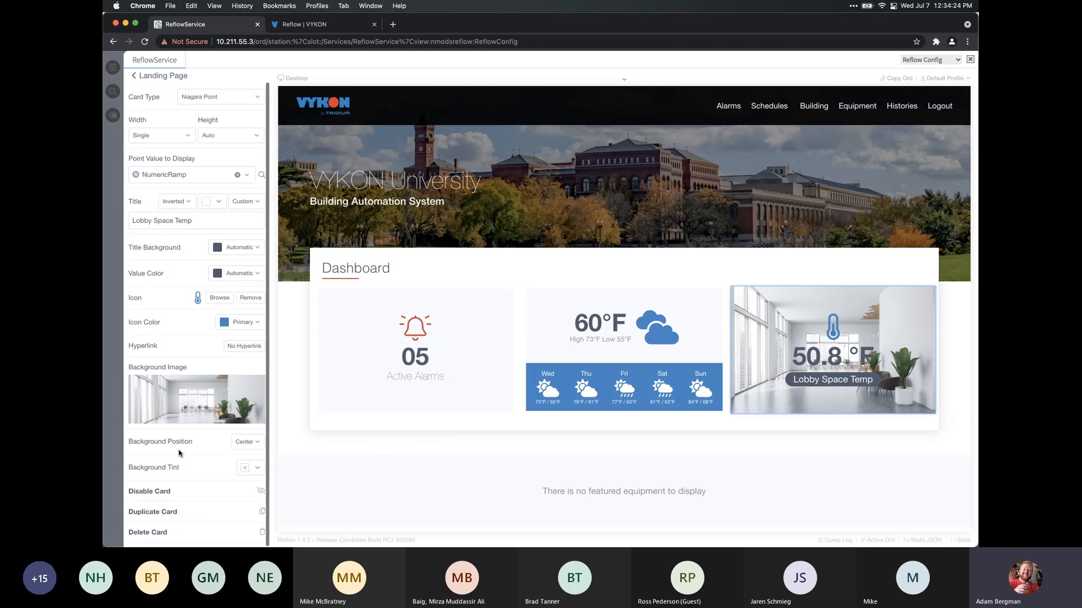
click(258, 468)
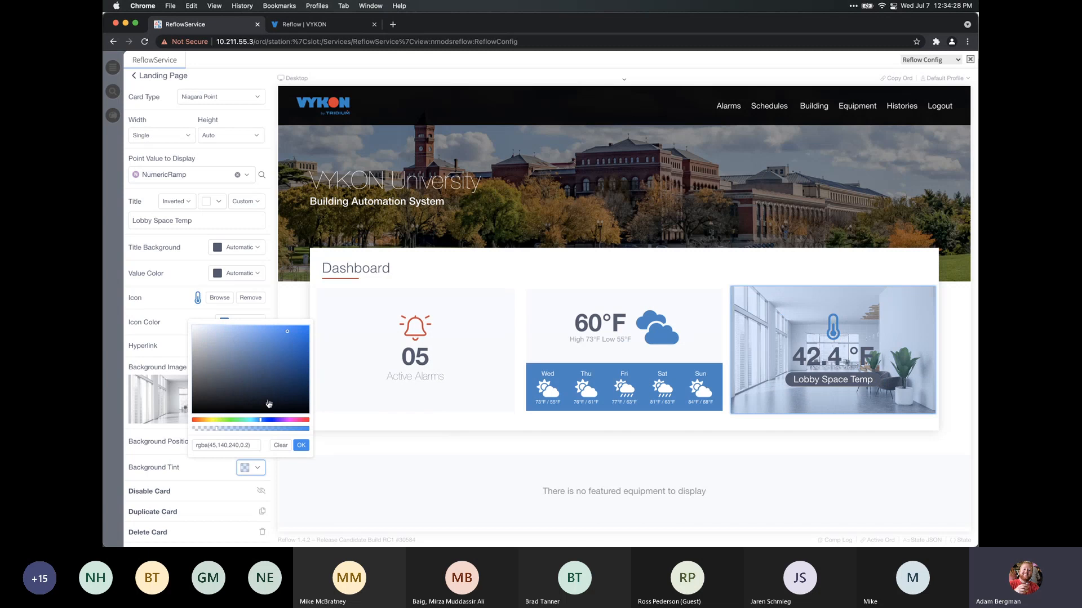
drag(225, 385, 191, 324)
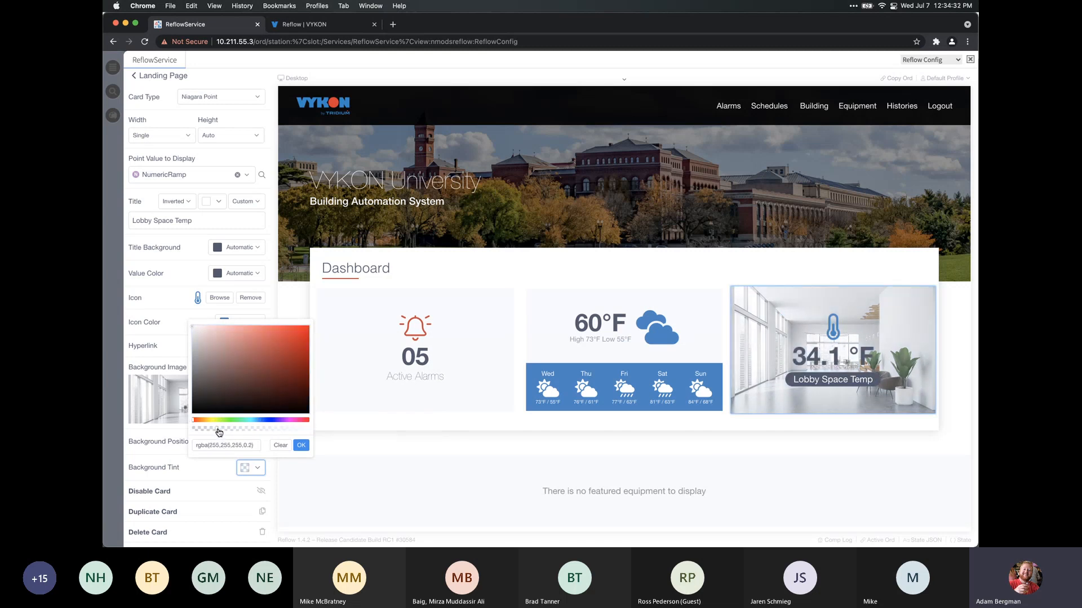
drag(216, 429, 284, 432)
click(301, 445)
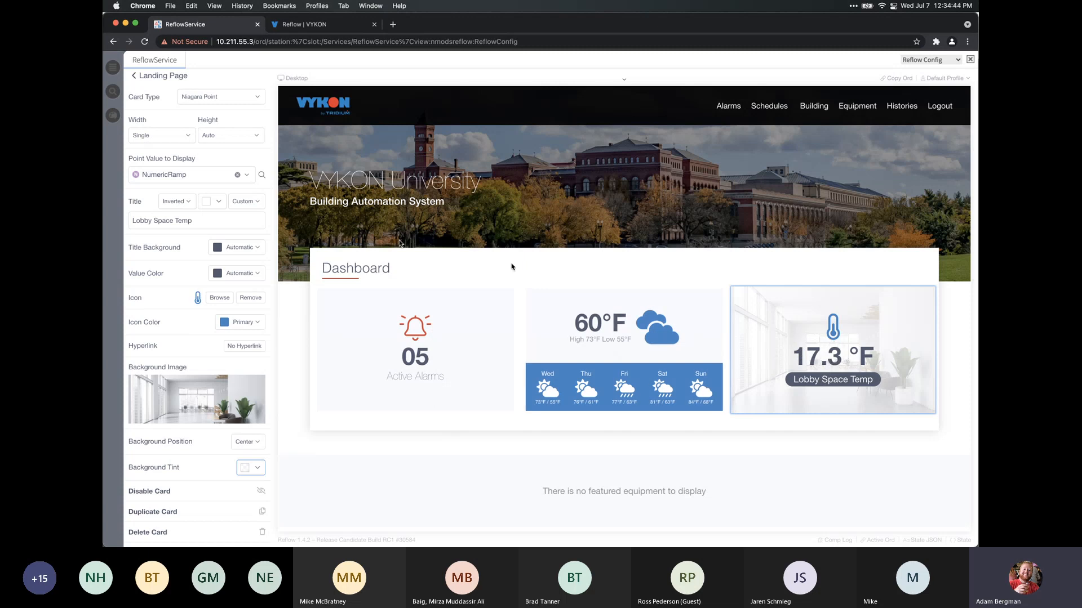
Shorten the Niagara Point card's title to "Space Temp"
click(166, 221)
drag(154, 221, 124, 221)
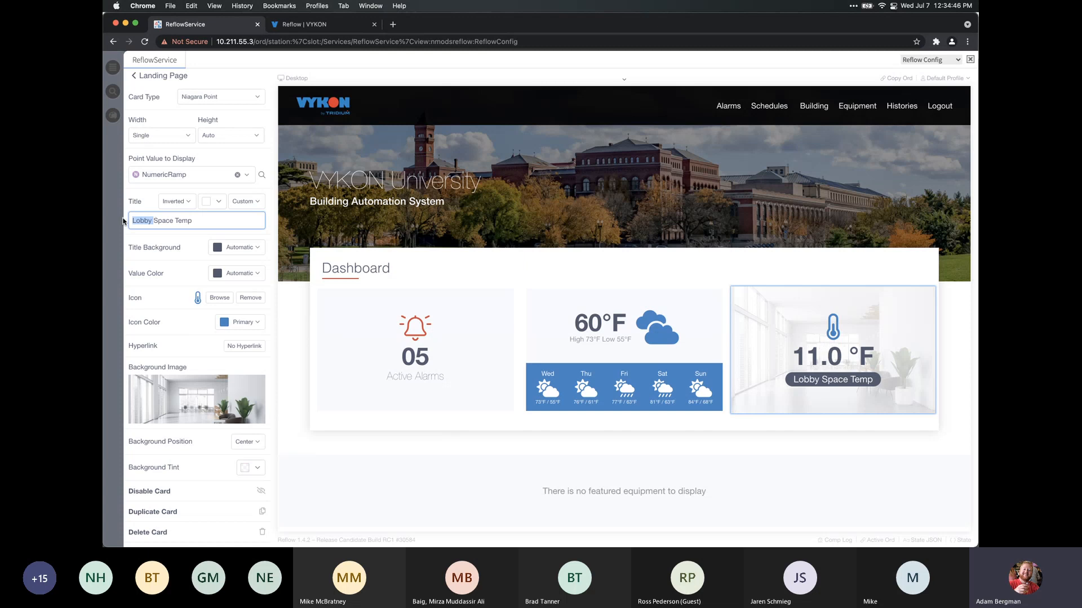
key(BackSpace)
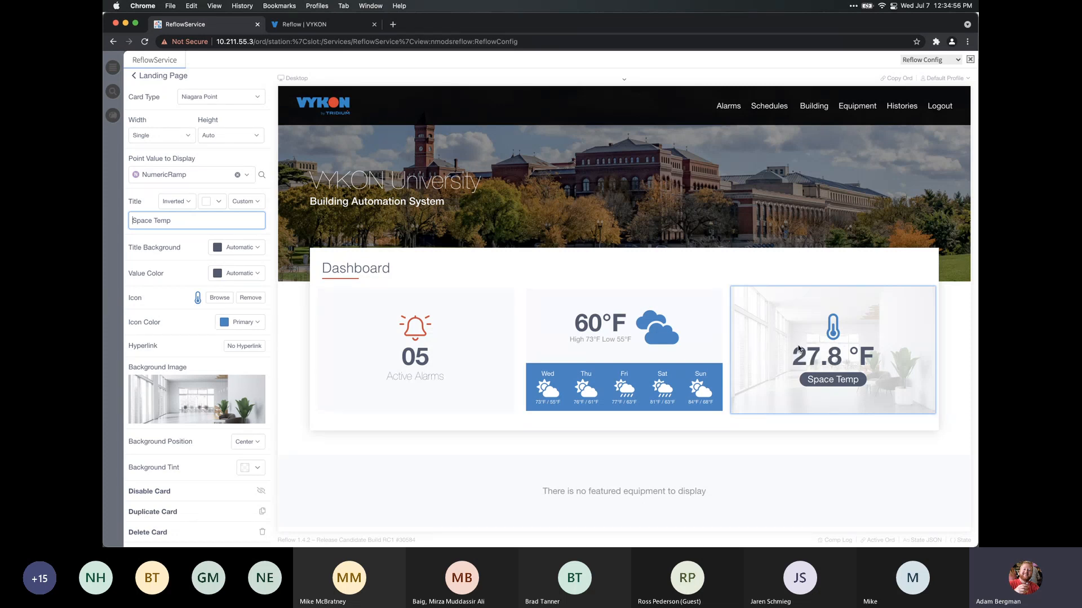
click(513, 275)
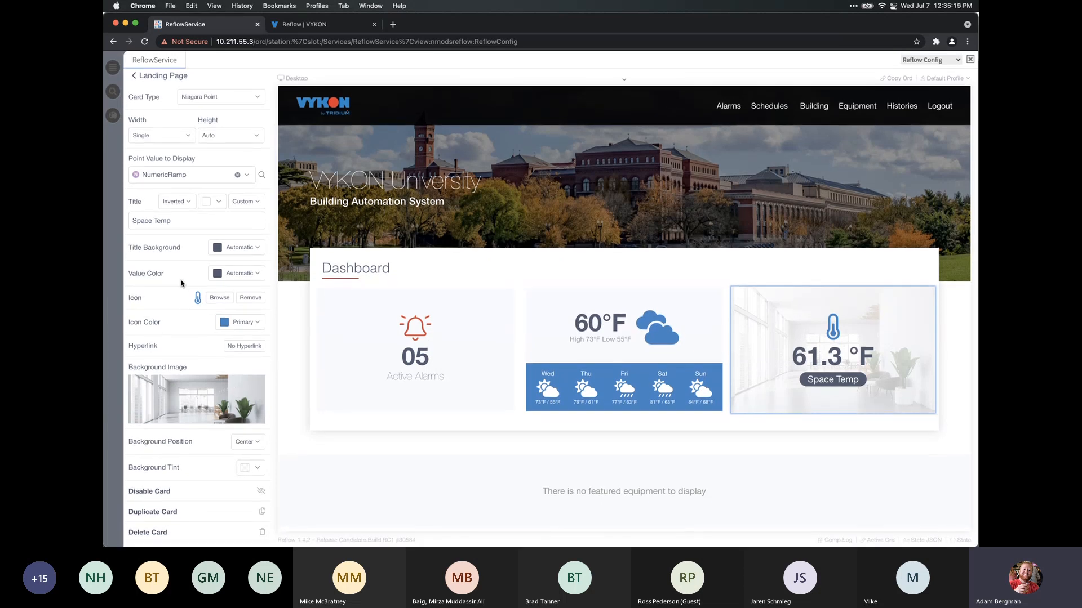
Add another card to the landing page dashboard and set its card type to Weather Map
scroll(199, 246, up, 1)
click(174, 89)
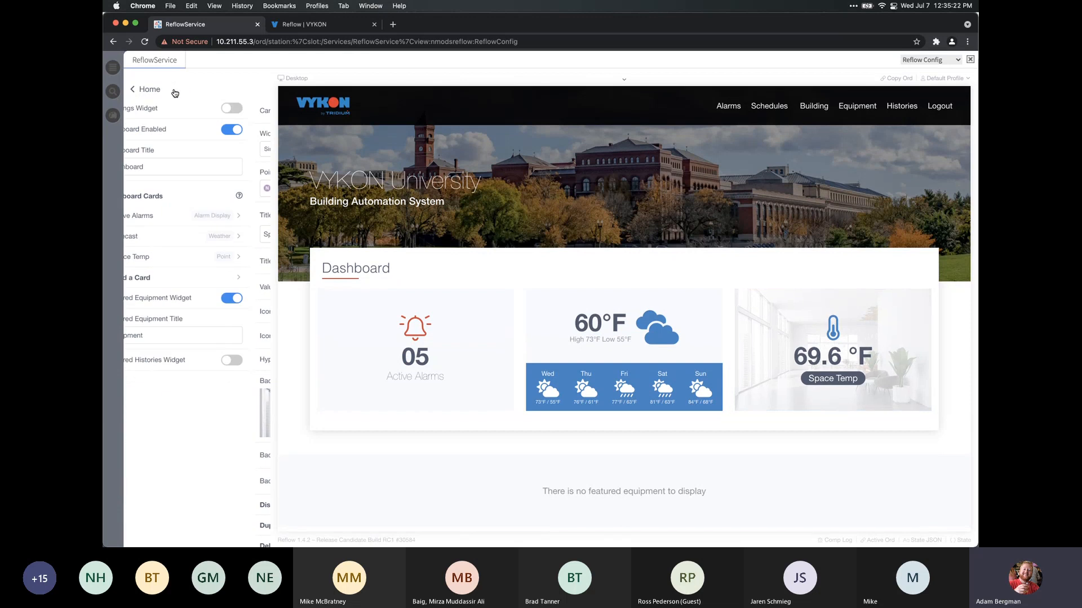
click(189, 279)
click(219, 111)
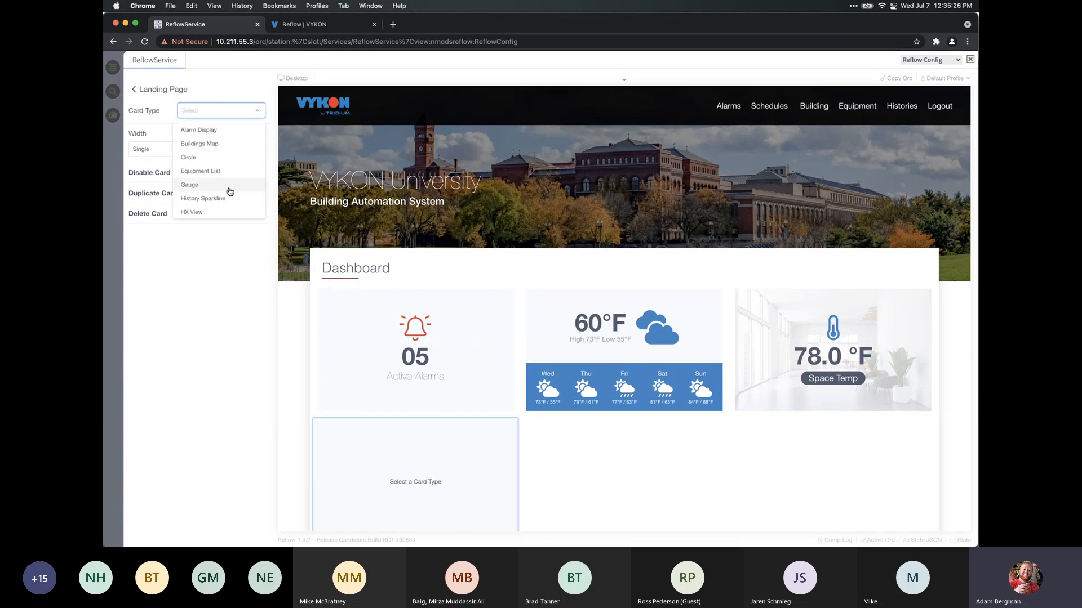
scroll(230, 192, down, 5)
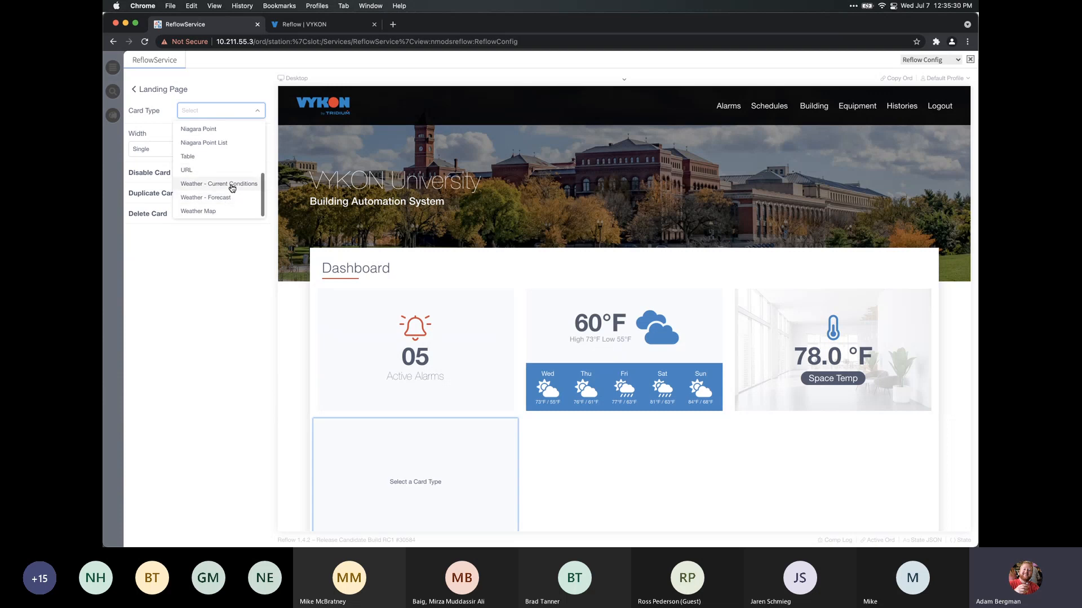
scroll(231, 189, down, 1)
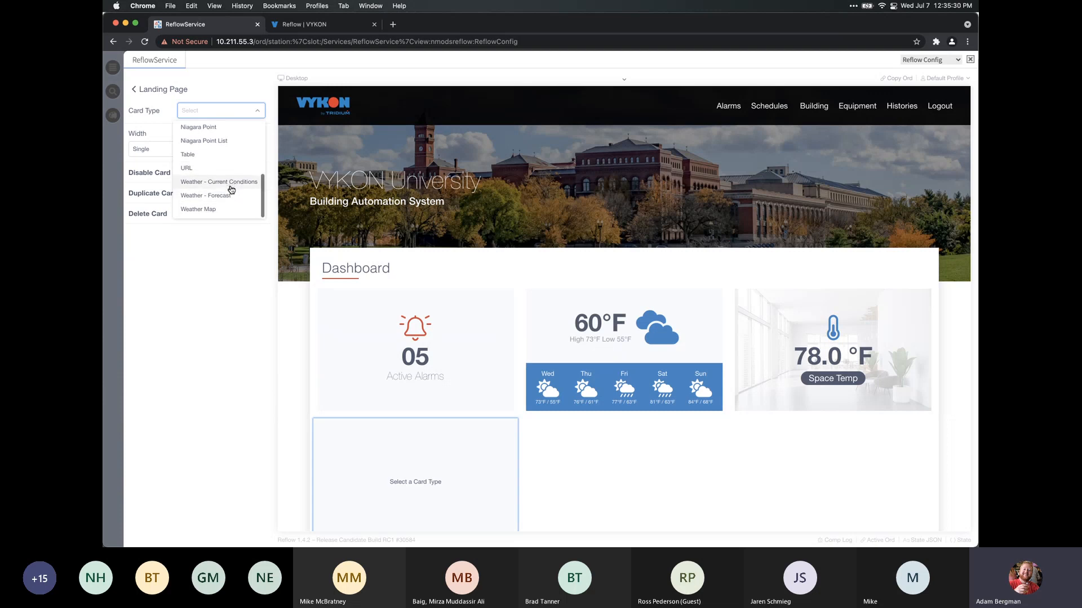
click(207, 212)
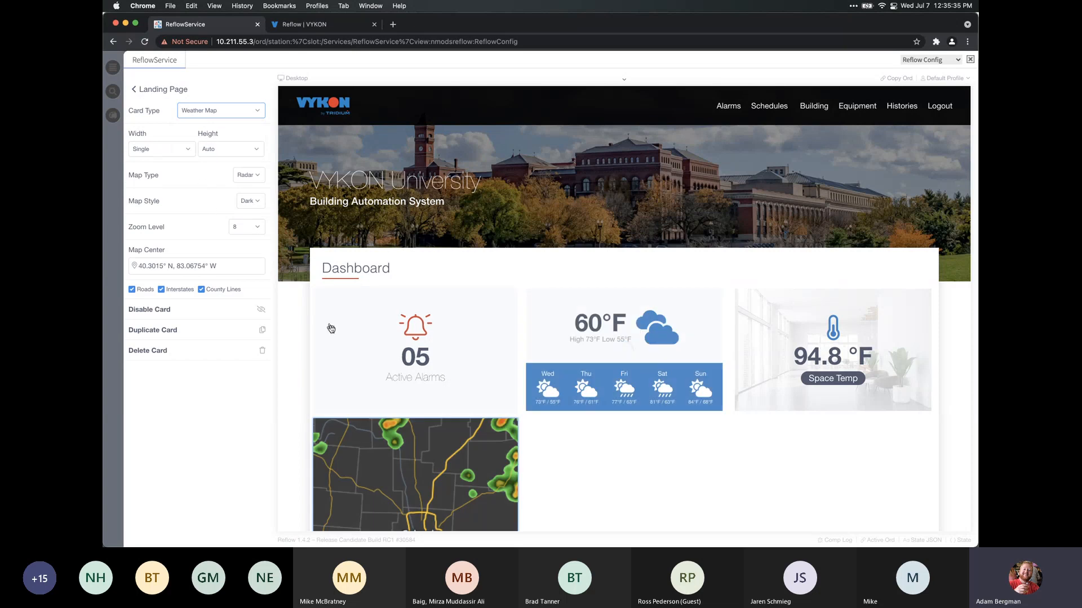
Try the Radar with Infrared Satellite map type on the weather map card and switch back to Radar
scroll(316, 330, down, 2)
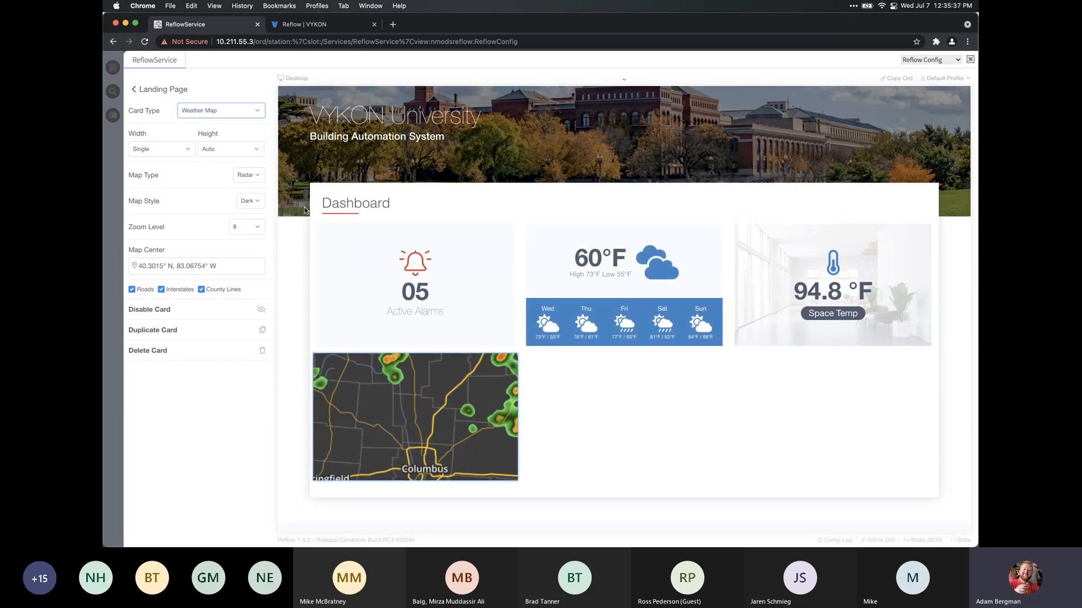
click(248, 176)
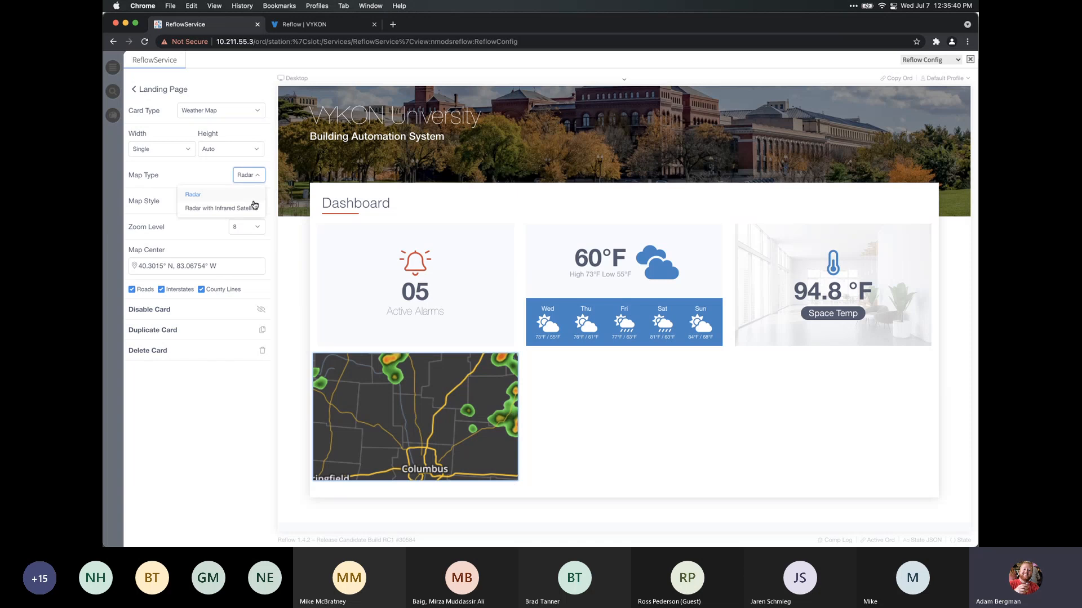
click(252, 209)
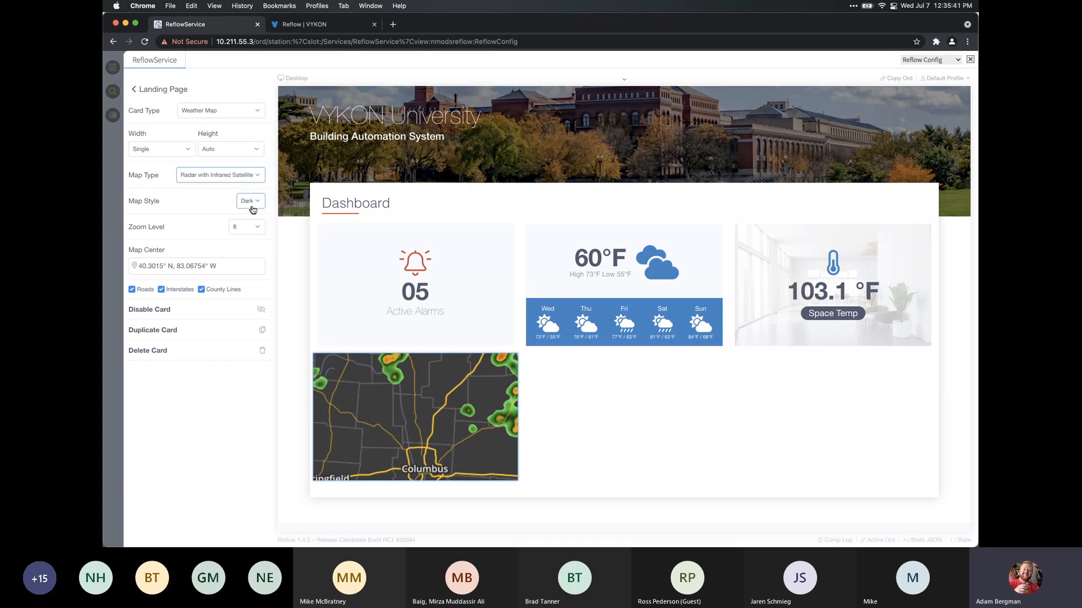
click(240, 179)
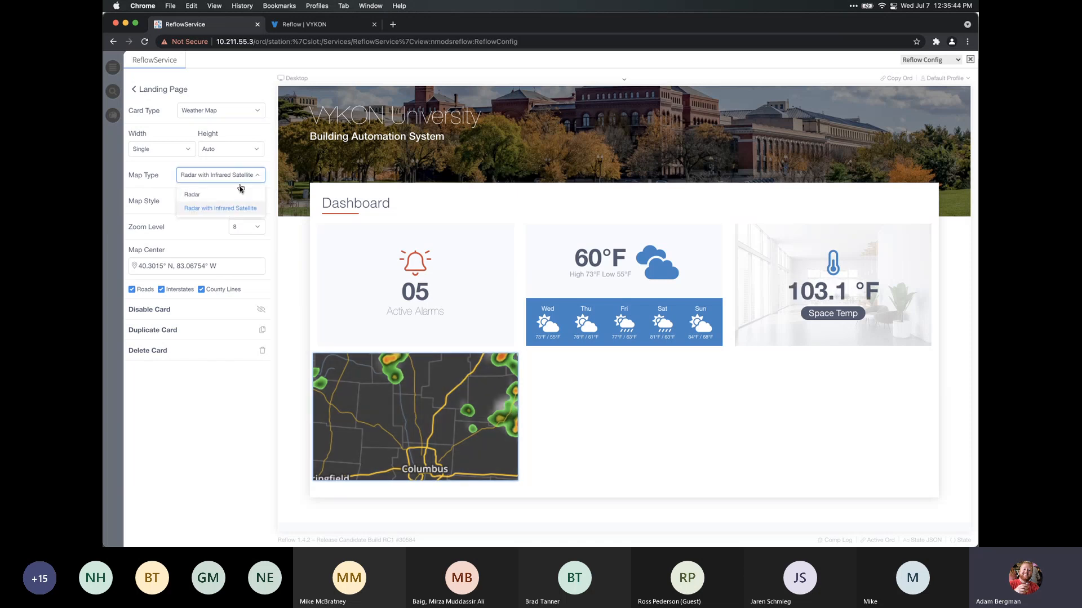
click(236, 192)
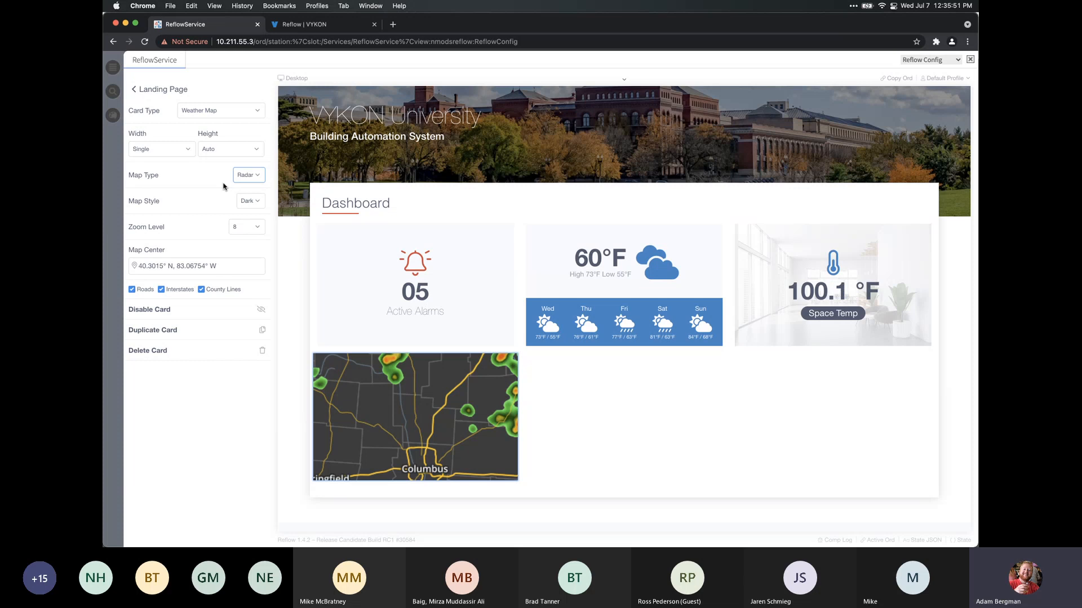
Set the weather map card's map style to Light
click(250, 202)
click(251, 236)
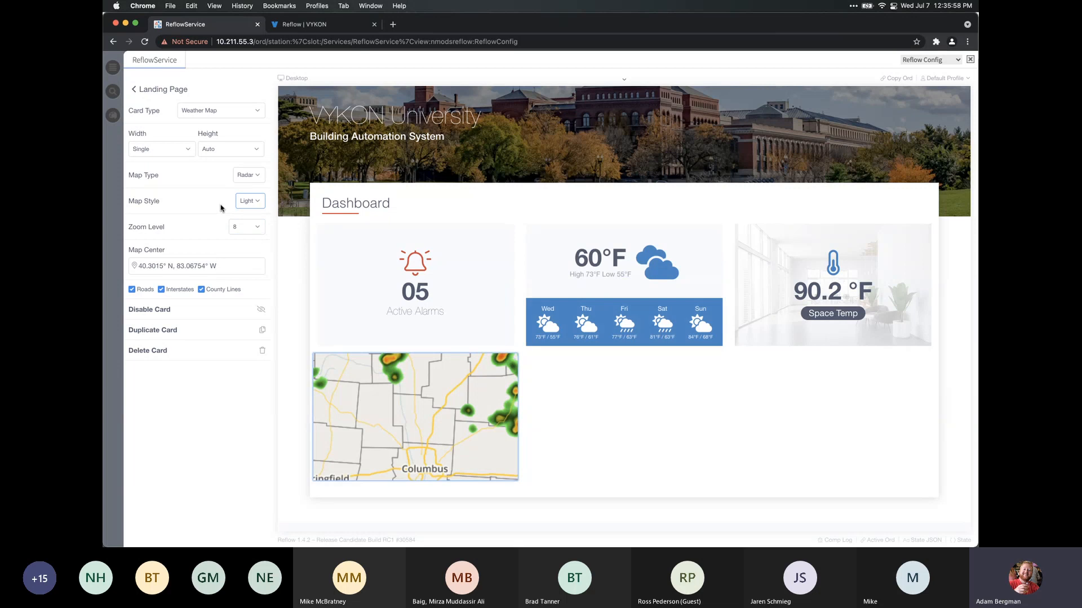
Open the weather map's center location, check its coordinate fields, and search for Saint Paul, Minnesota
click(197, 267)
click(184, 270)
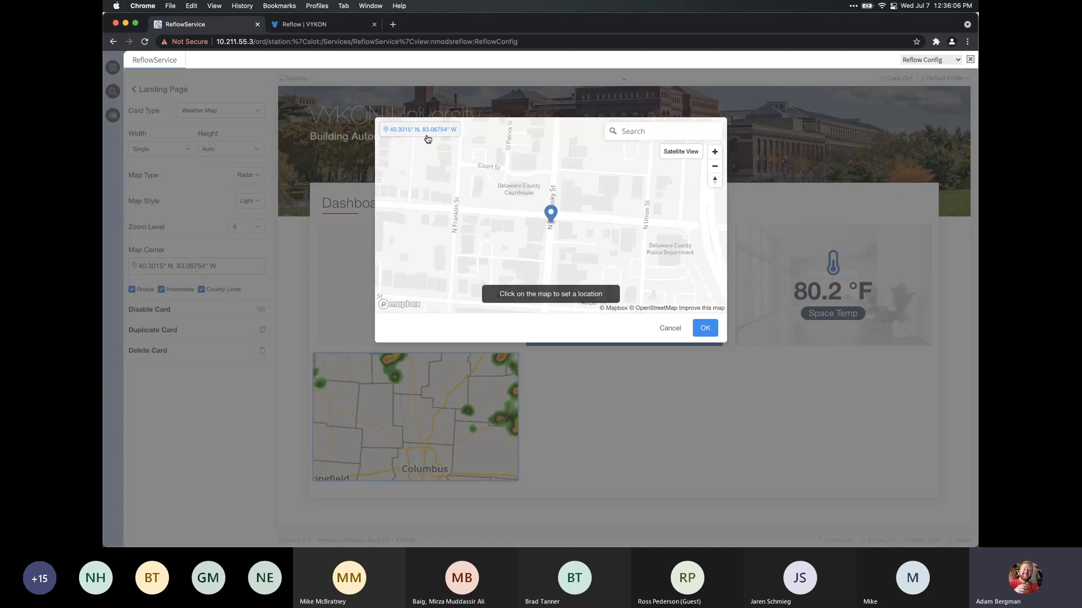
click(429, 136)
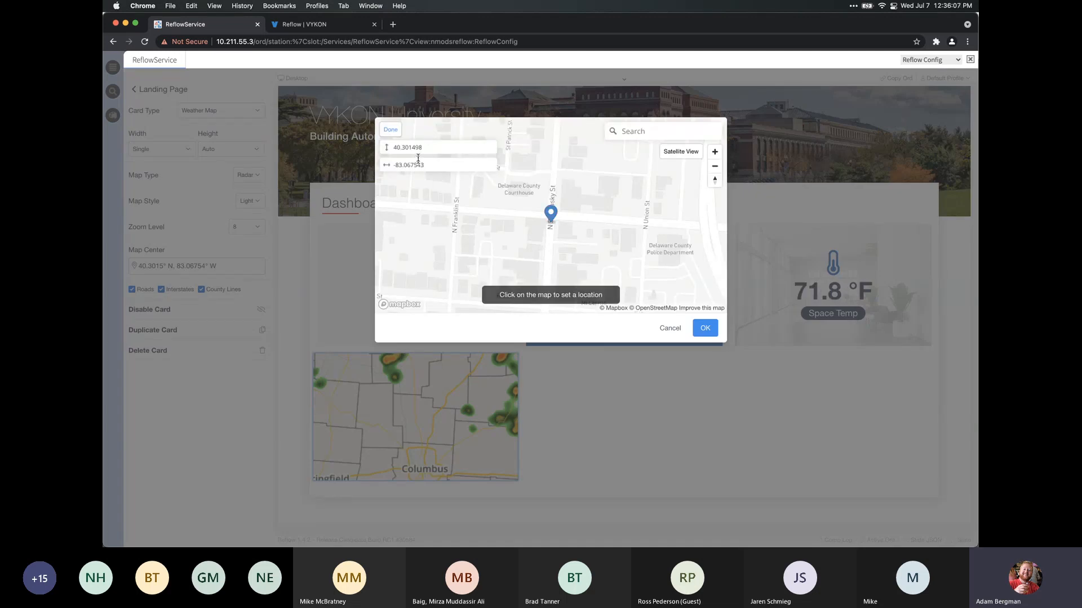
click(392, 132)
click(655, 135)
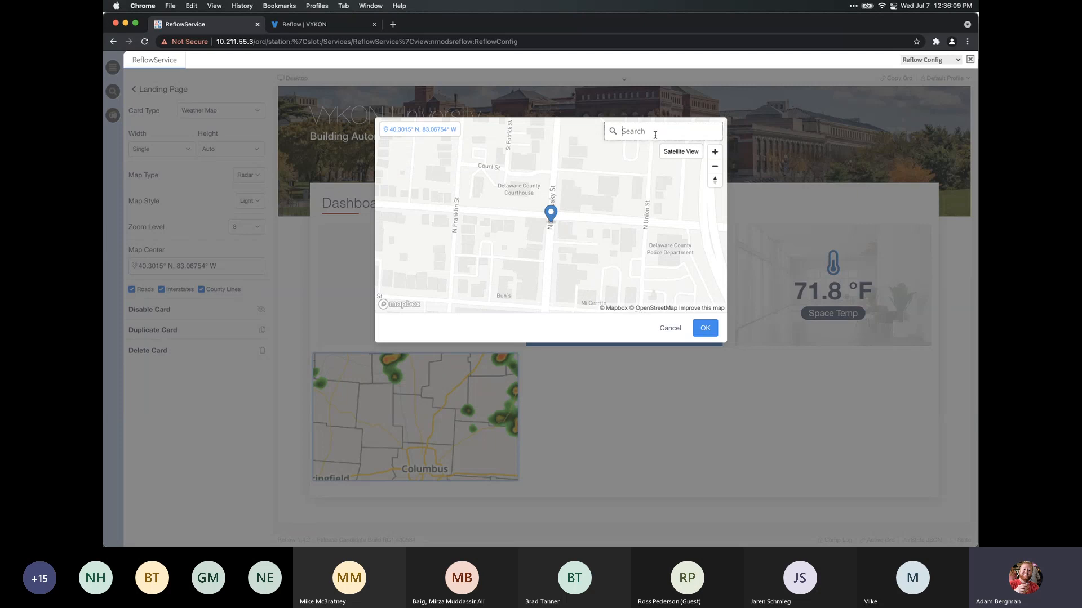
text(Saint Paul MN)
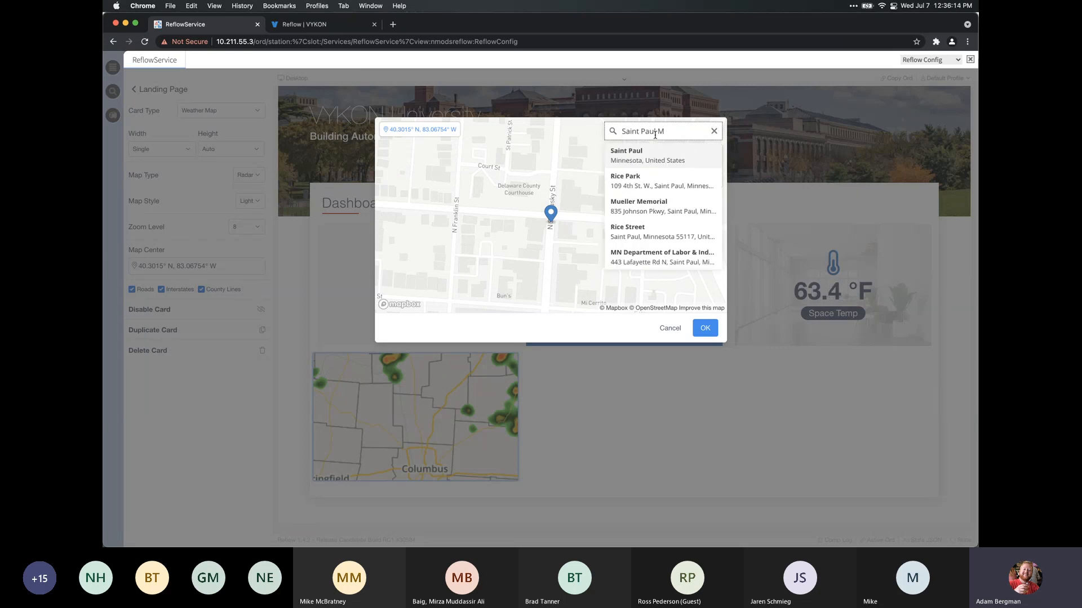
click(646, 150)
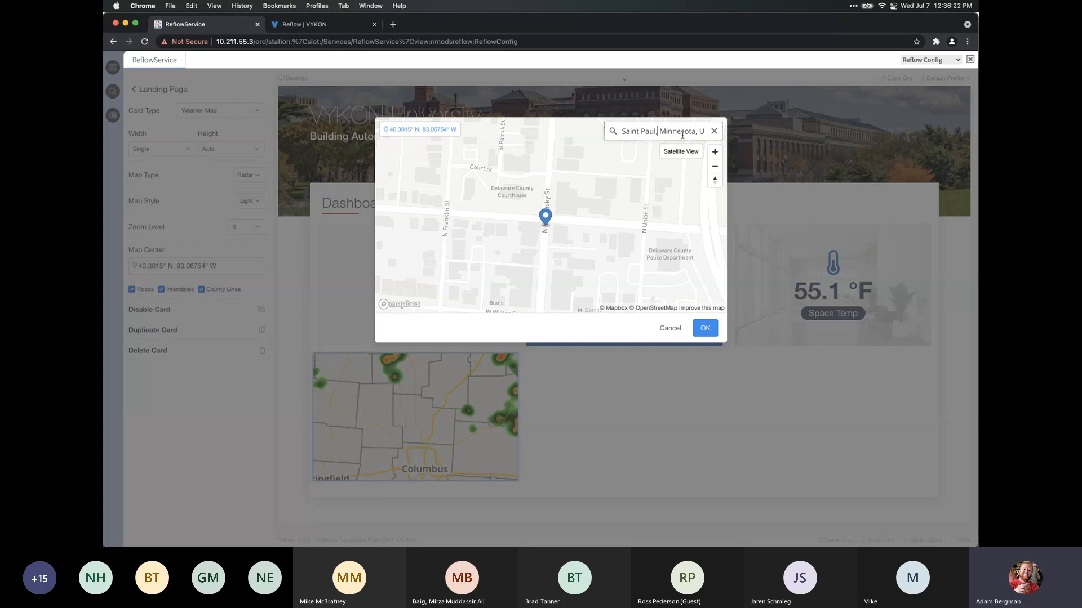
key(super+Right)
key(Return)
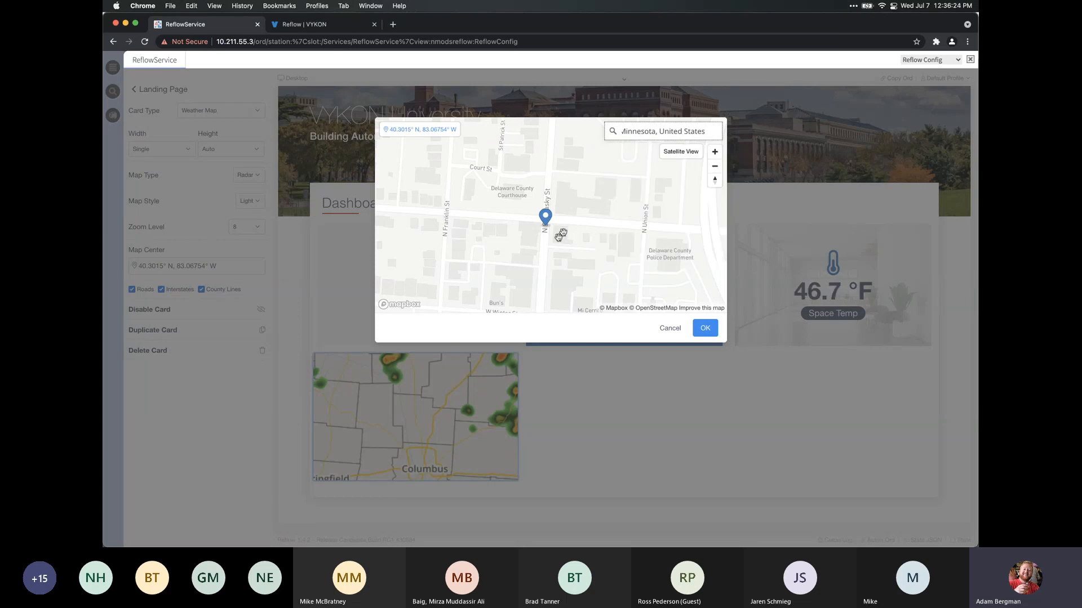
Place the location marker on Saint Paul, Minnesota, and apply it as the weather map's center
scroll(546, 232, down, 5)
scroll(540, 237, down, 5)
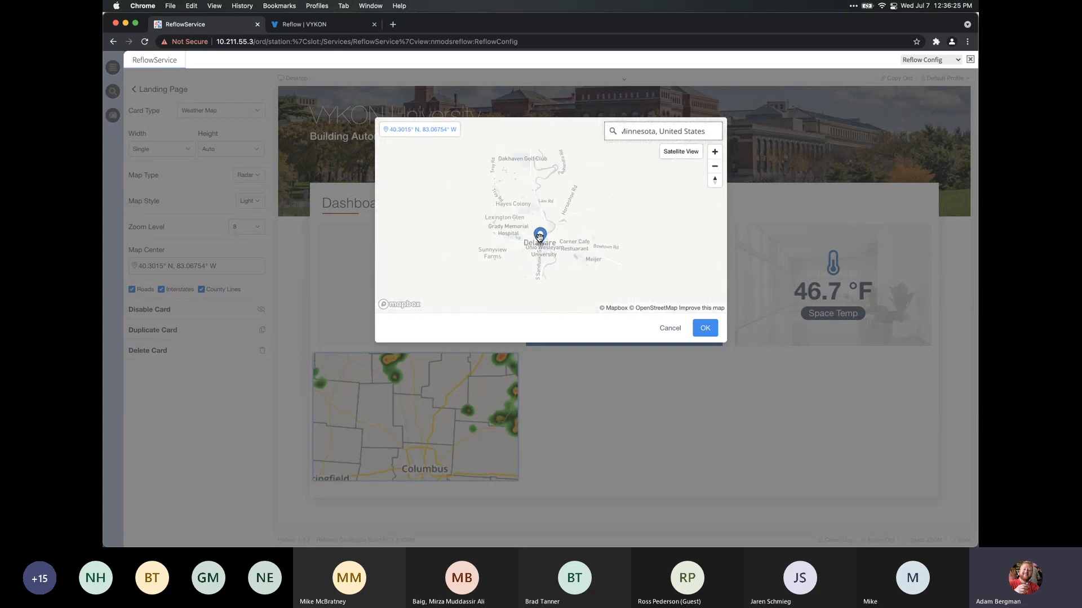
drag(456, 203, 597, 195)
drag(501, 229, 600, 229)
scroll(579, 234, down, 3)
drag(419, 188, 615, 197)
scroll(504, 248, down, 6)
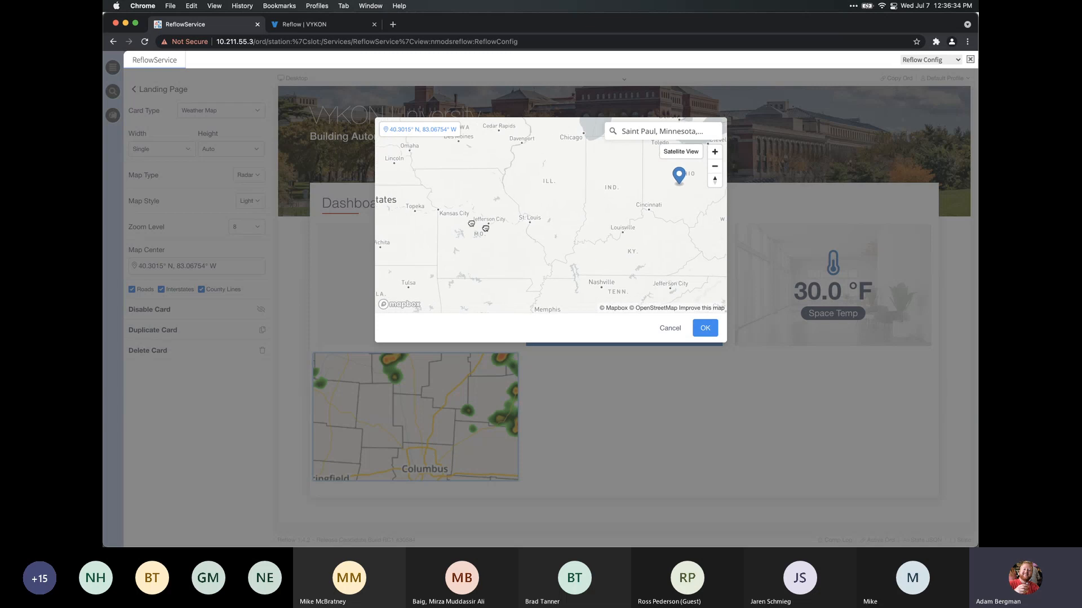
drag(476, 226, 544, 253)
scroll(550, 252, down, 3)
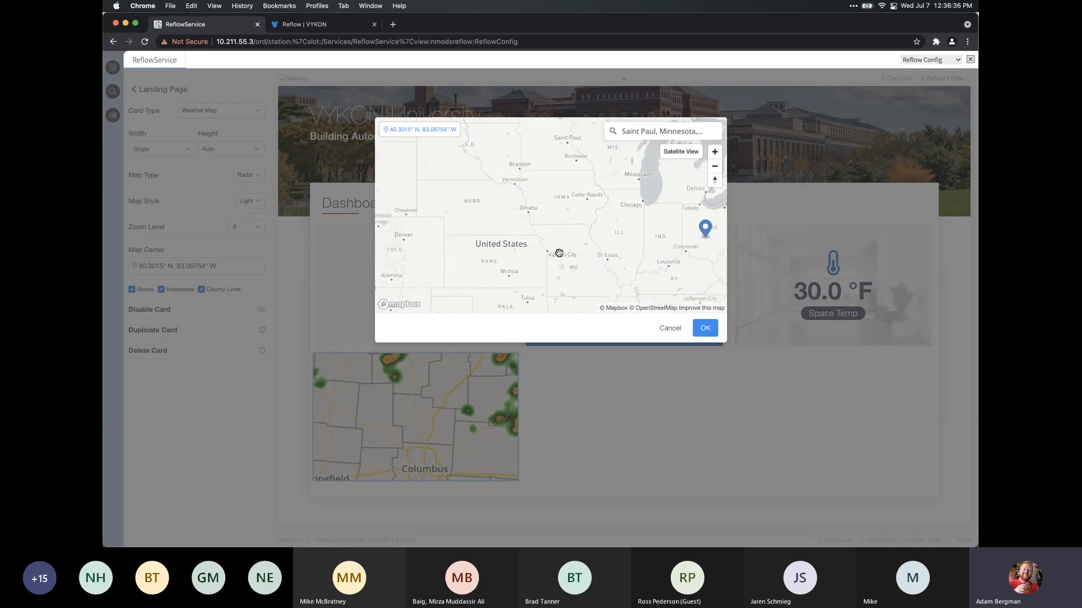
drag(570, 169, 567, 215)
scroll(564, 207, up, 3)
scroll(564, 207, up, 5)
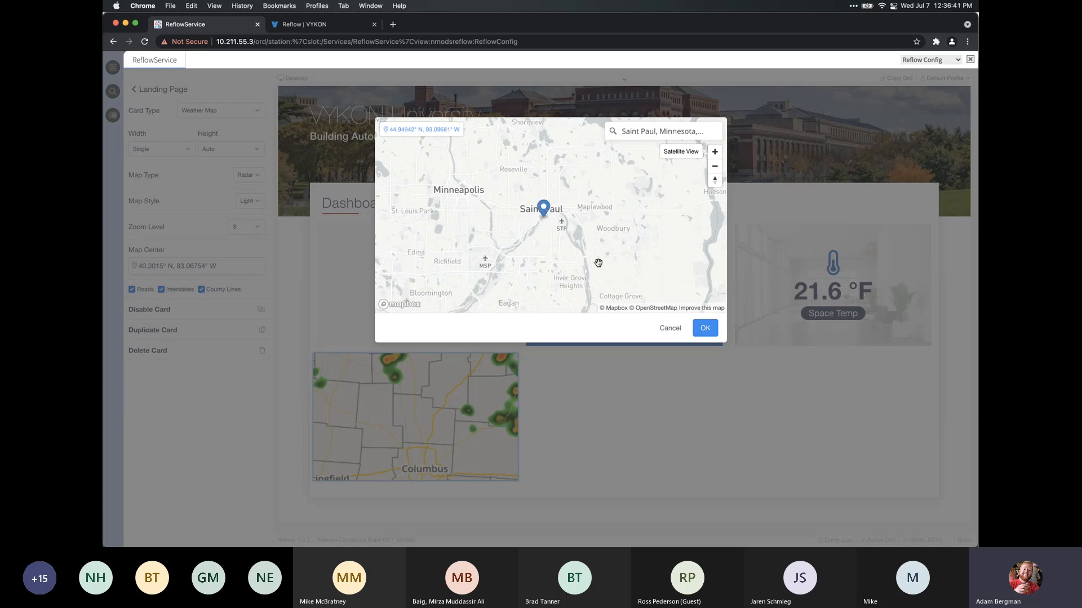
click(704, 329)
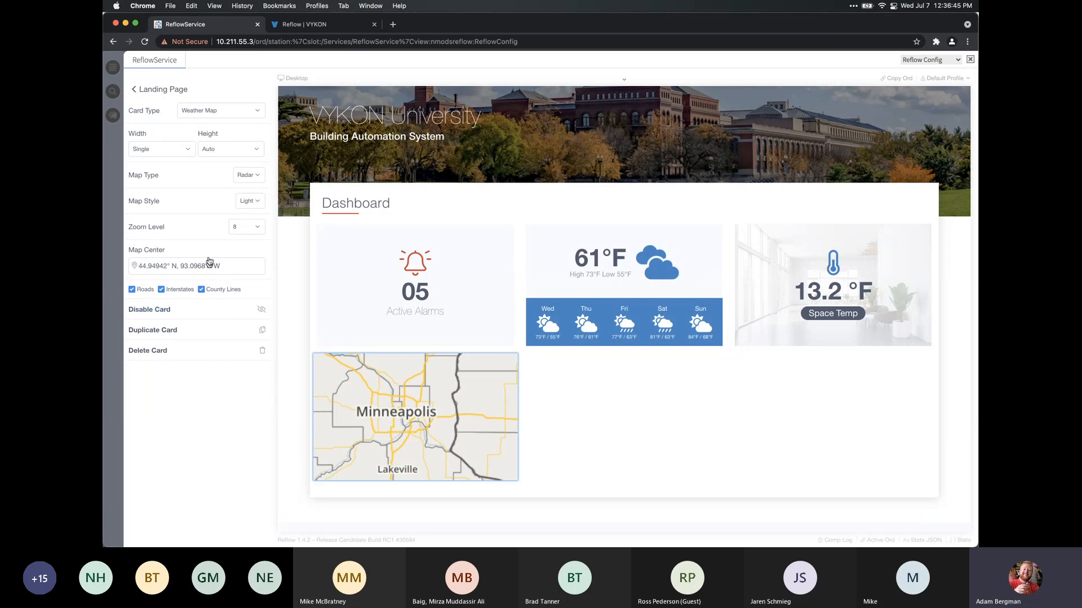
Try zoom level 3 on the weather map and set the zoom level to 4
click(246, 226)
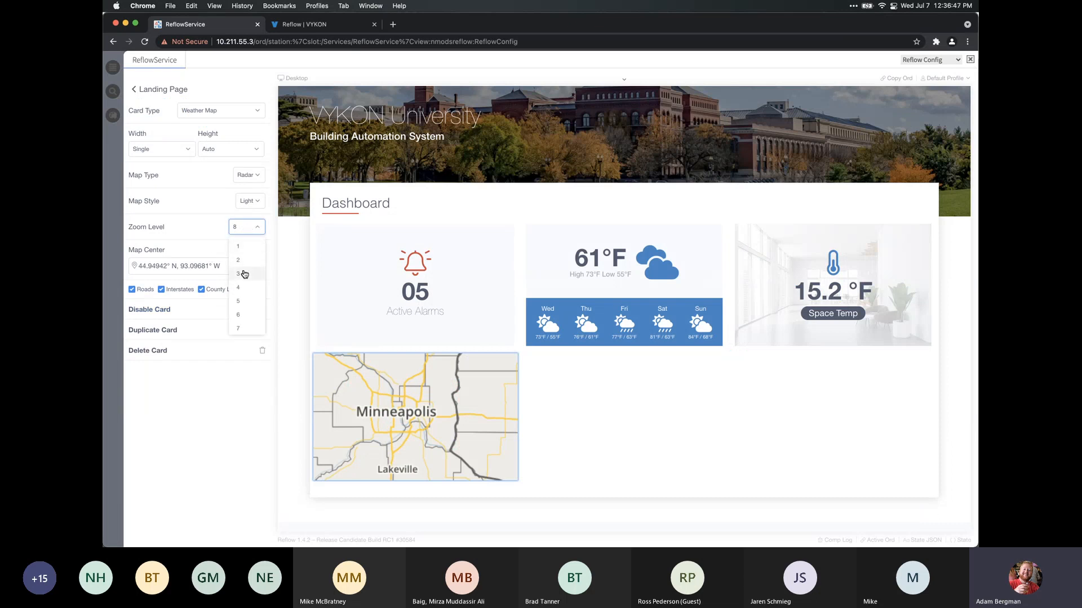
click(245, 274)
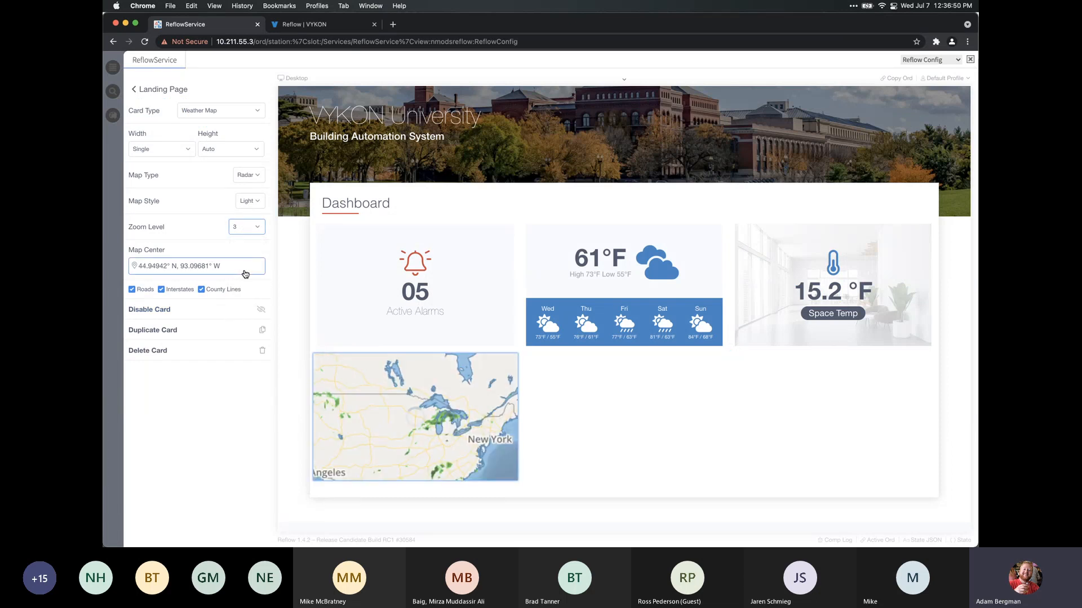
click(250, 230)
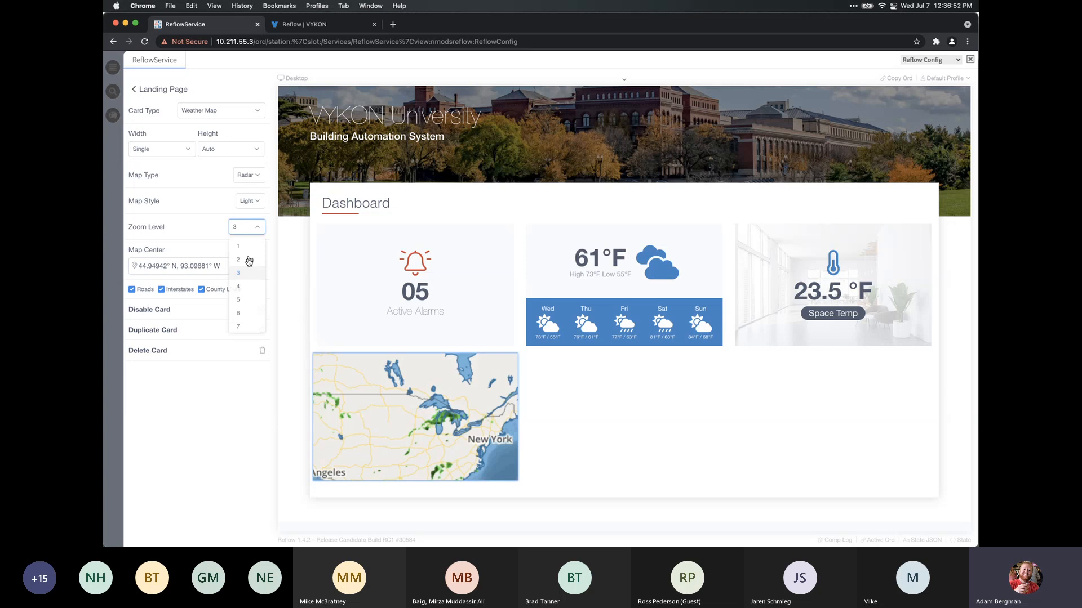
click(243, 285)
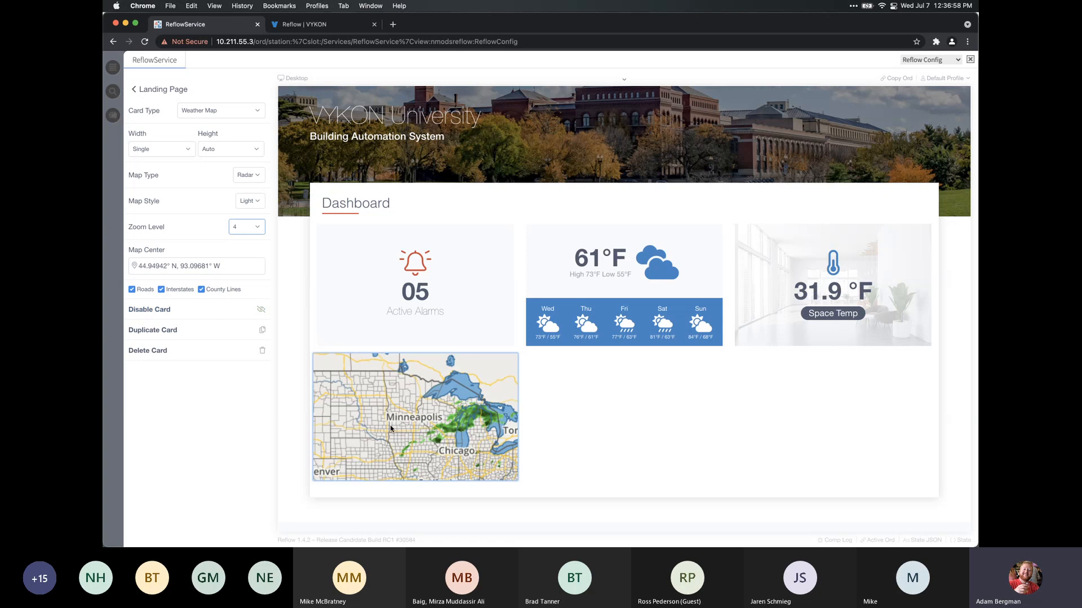
Turn off county lines, roads and interstates on the weather map and return to the landing page settings
click(210, 289)
click(145, 291)
click(178, 291)
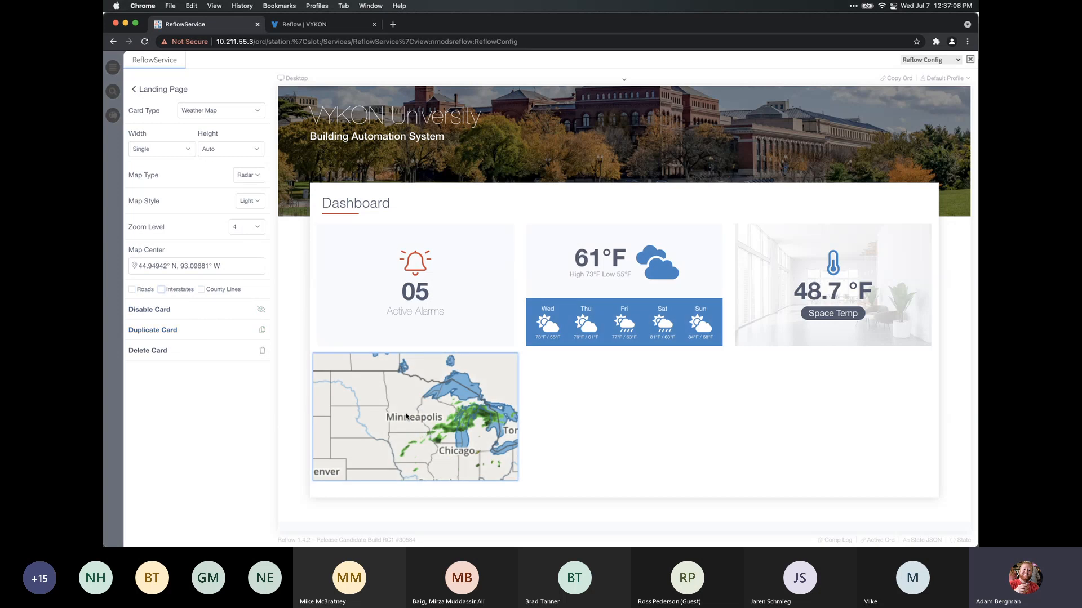
click(159, 91)
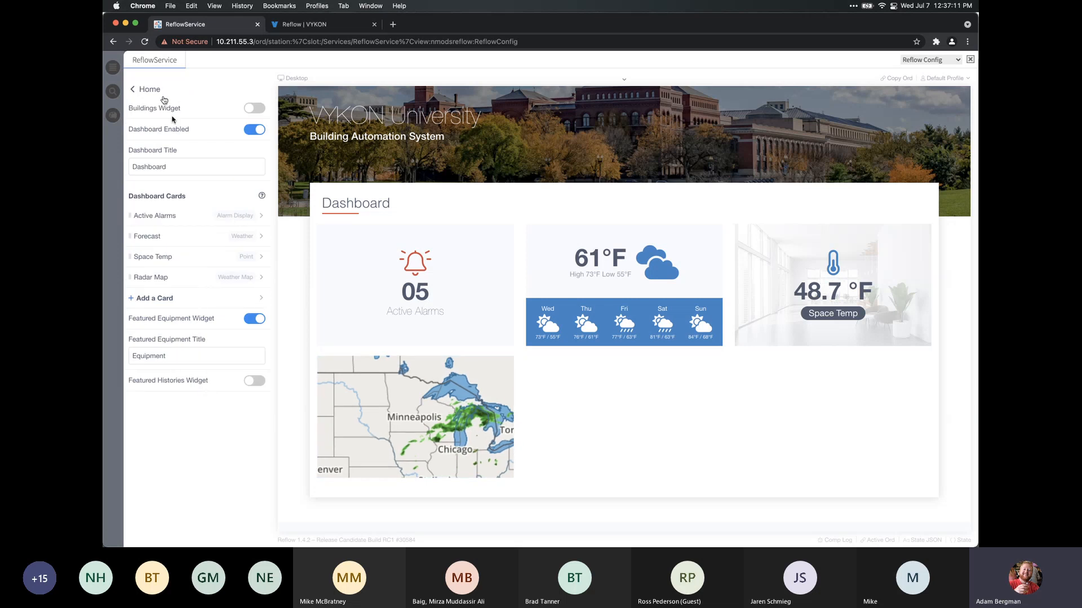
Add a new card to the dashboard and set its card type to Table
click(192, 298)
click(214, 108)
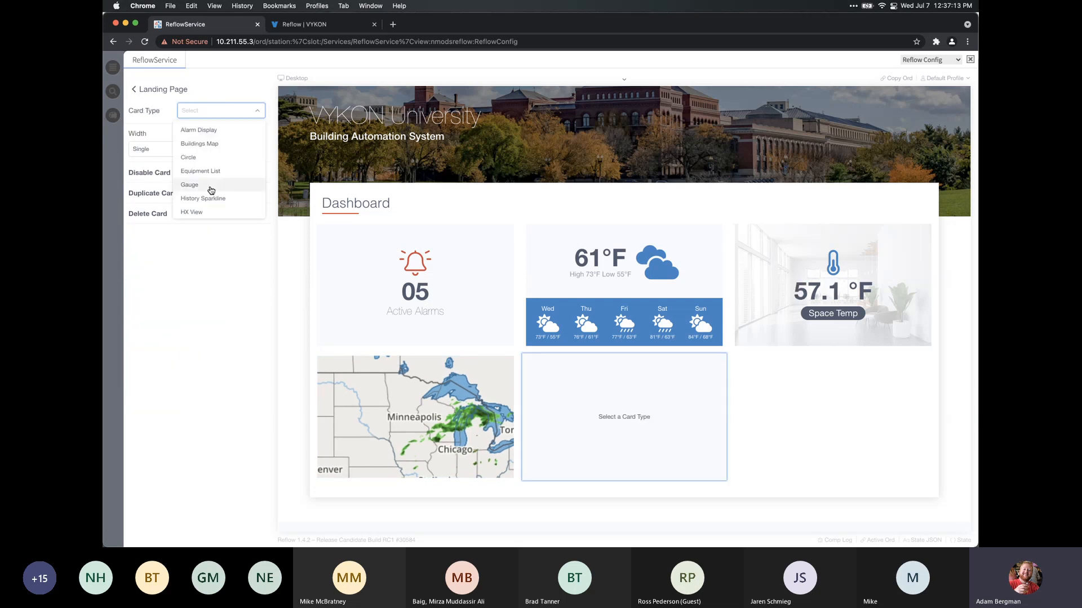
scroll(212, 186, down, 3)
scroll(213, 181, down, 2)
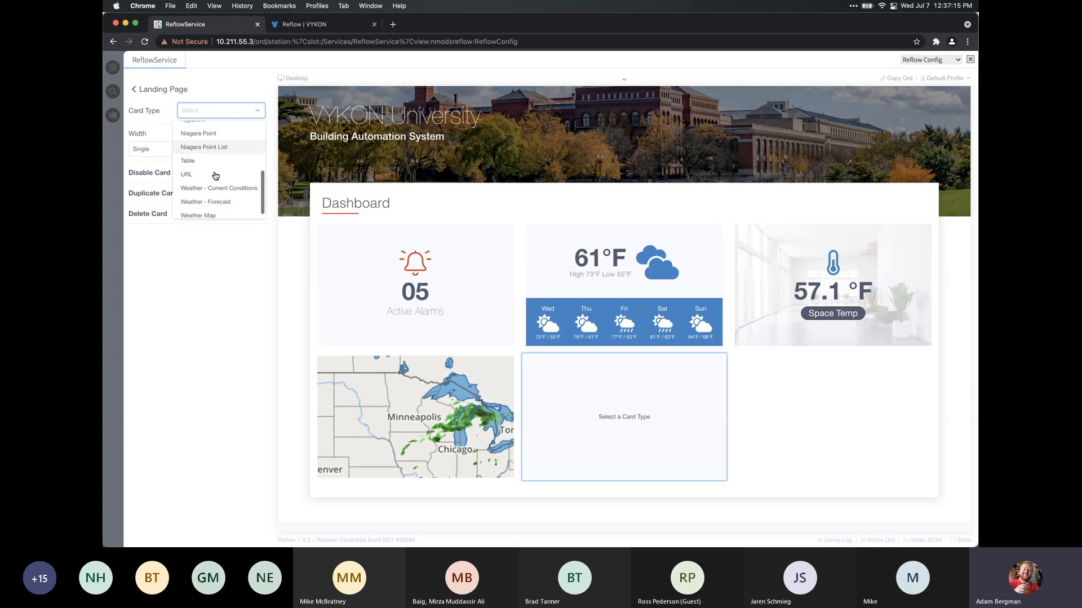
click(206, 168)
Set the table card's width to Double and its title to "Table"
click(162, 149)
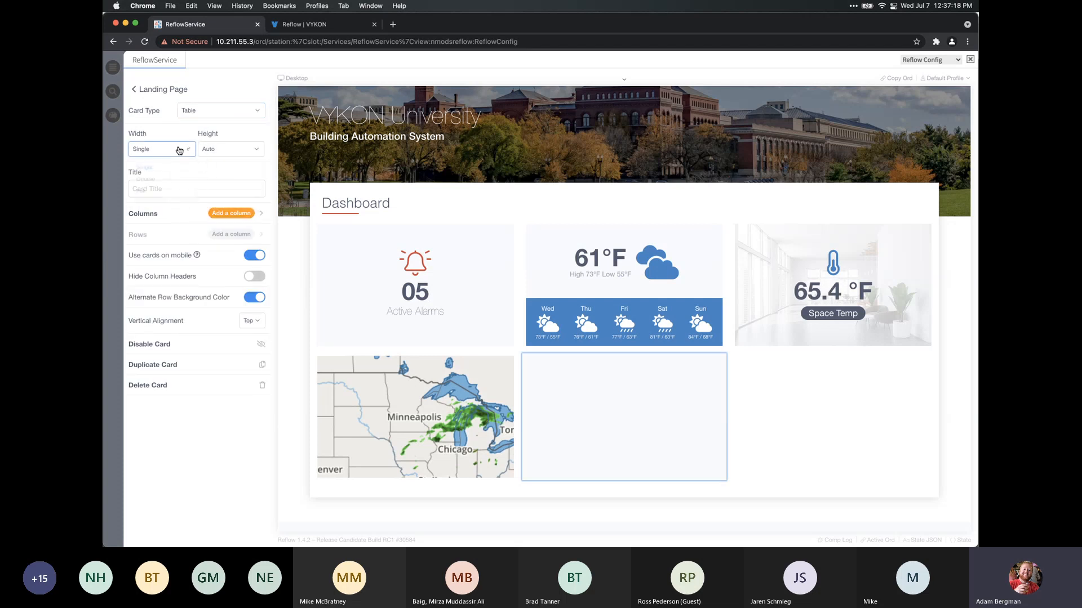
click(180, 182)
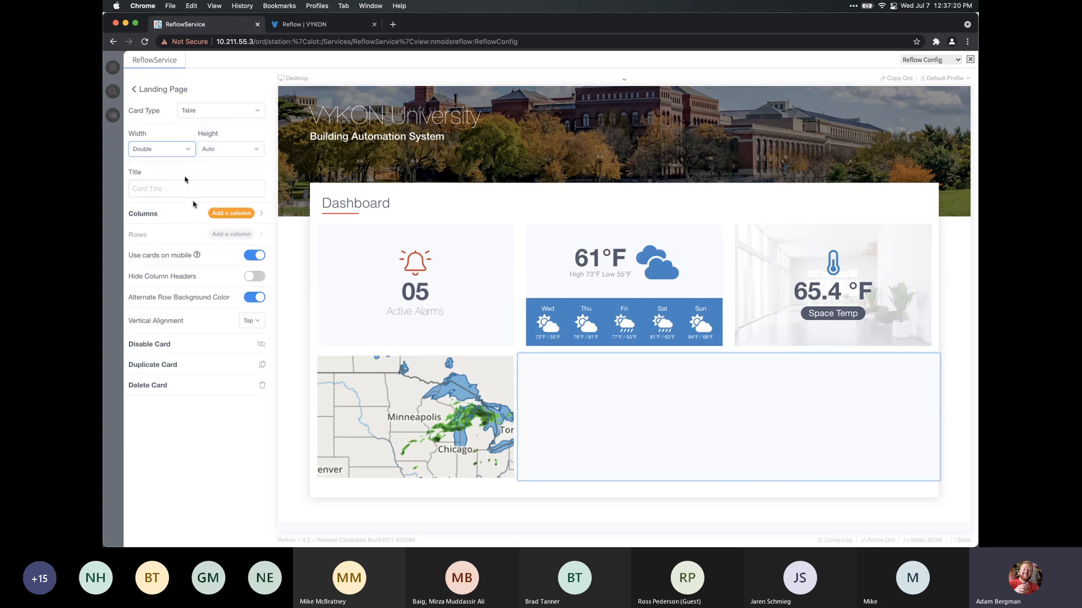
click(186, 191)
text(Table)
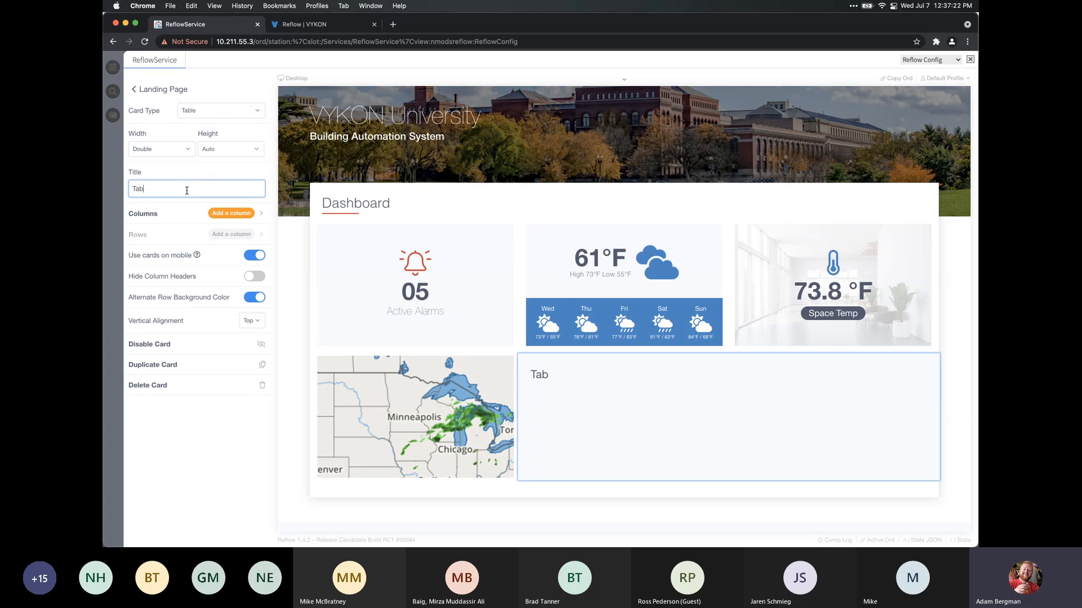
Add a first column to the table and name it "Room"
click(153, 216)
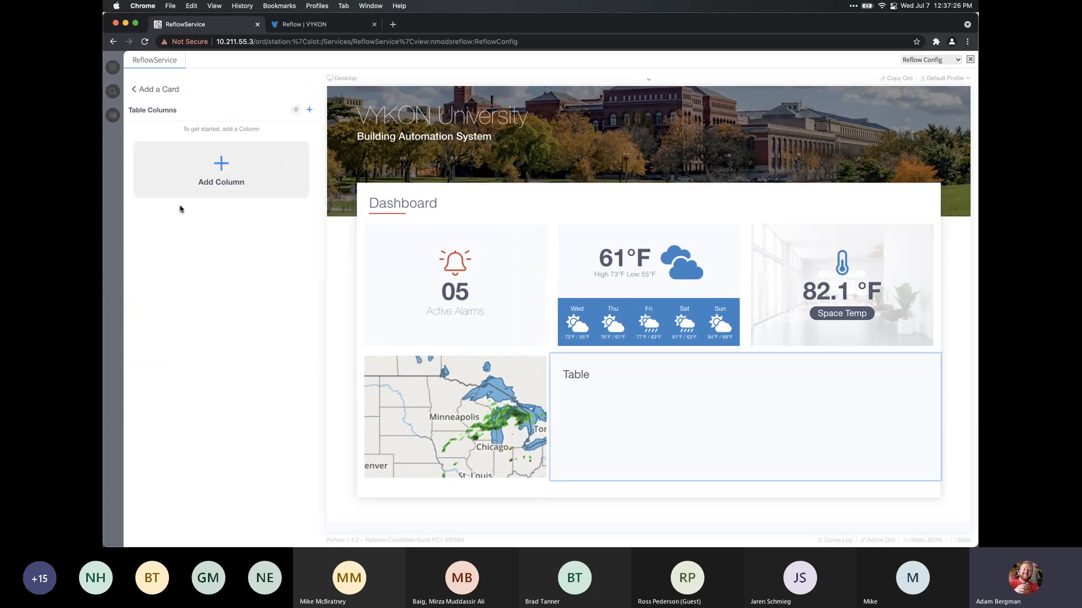
click(214, 186)
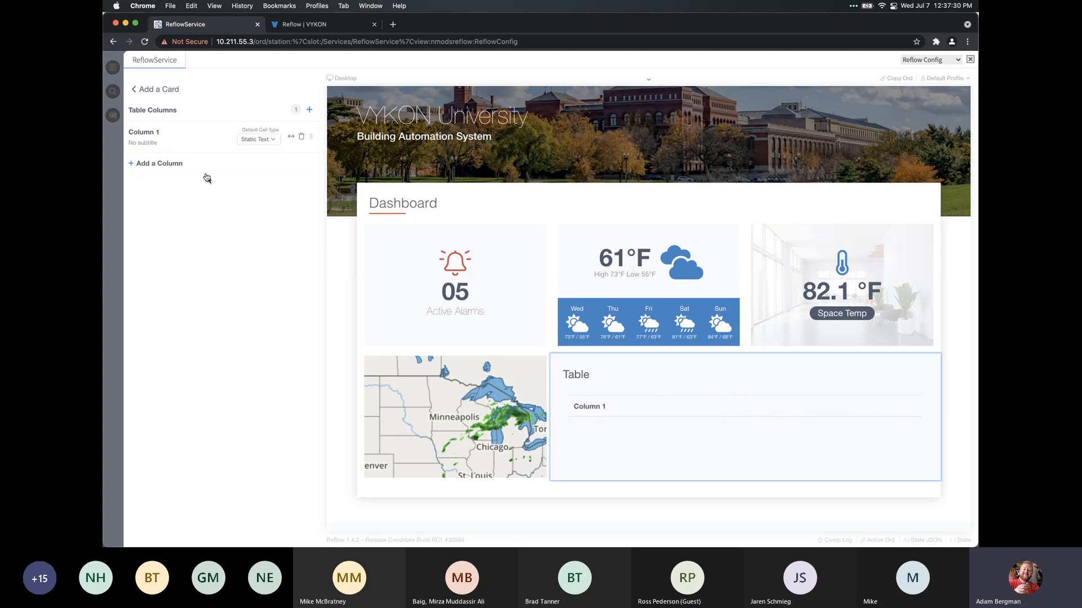
click(175, 133)
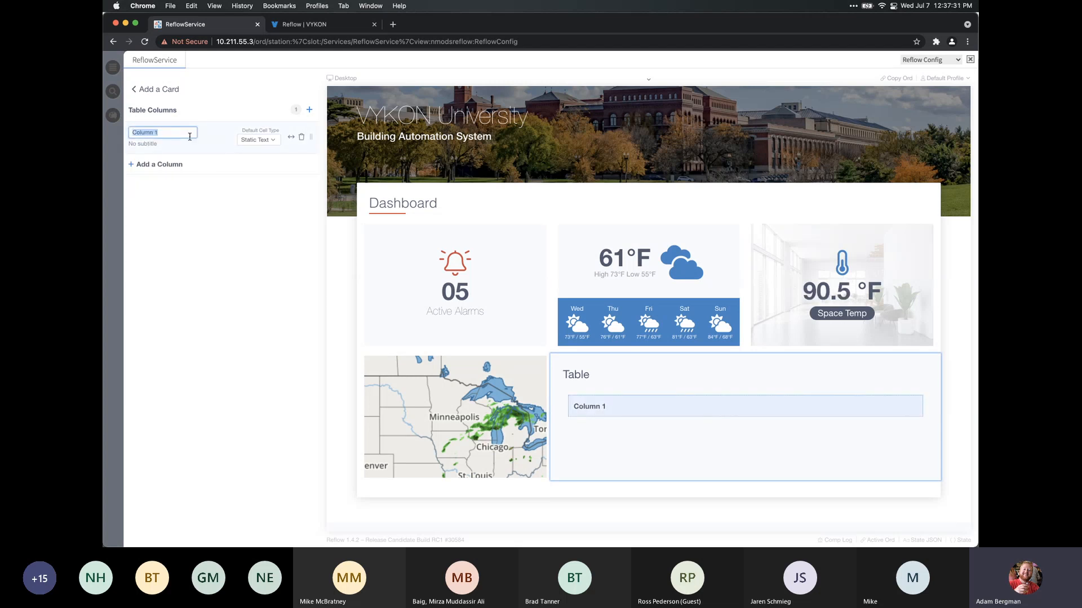
text(Room)
key(Return)
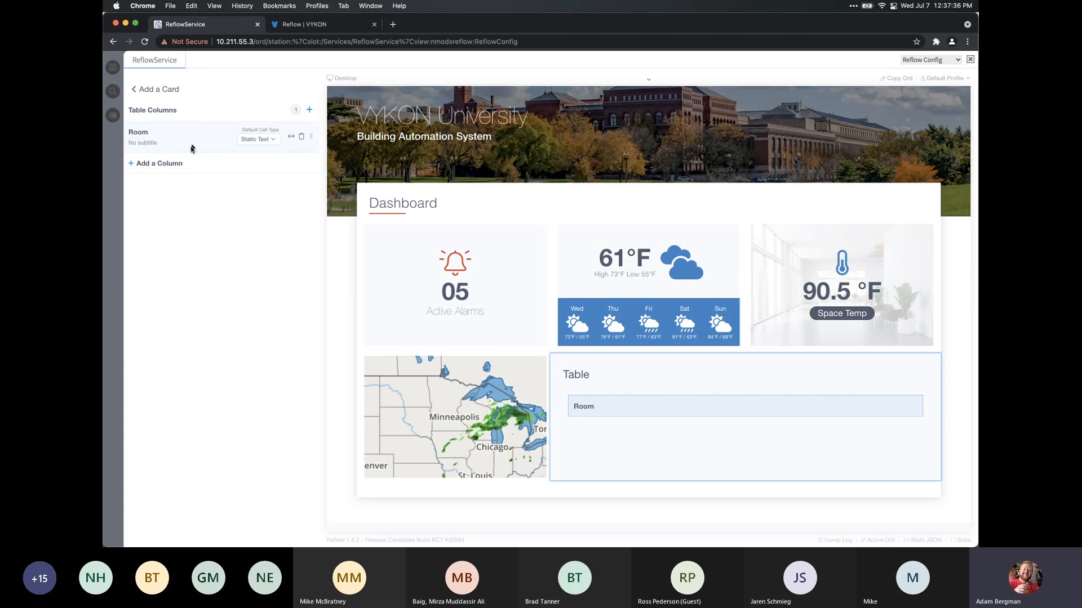
Add a second table column named "Temp" with Niagara Point as its default cell type
click(208, 165)
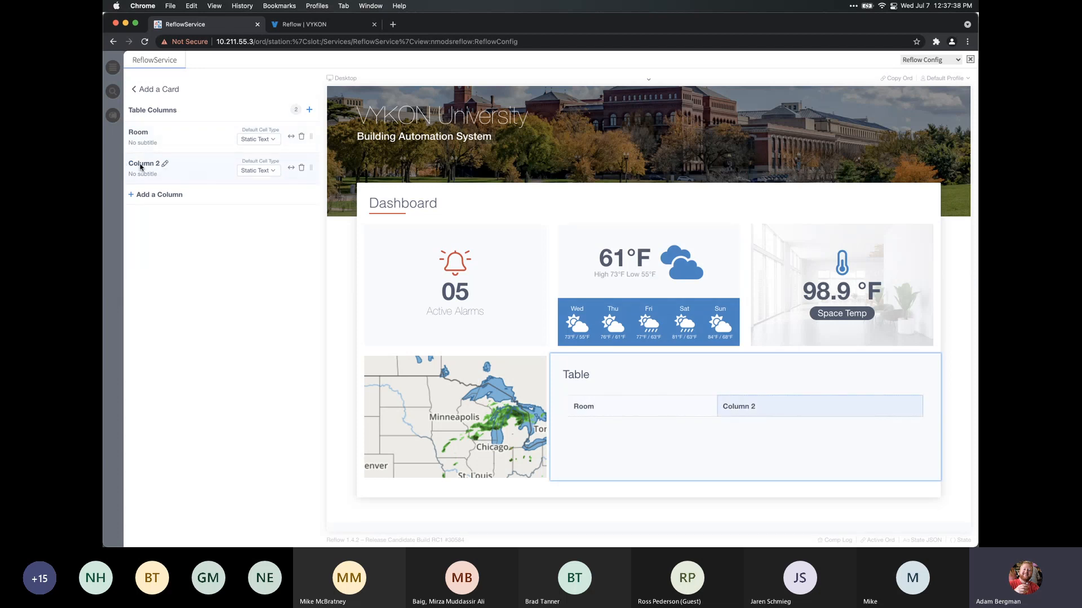
click(165, 163)
text(T)
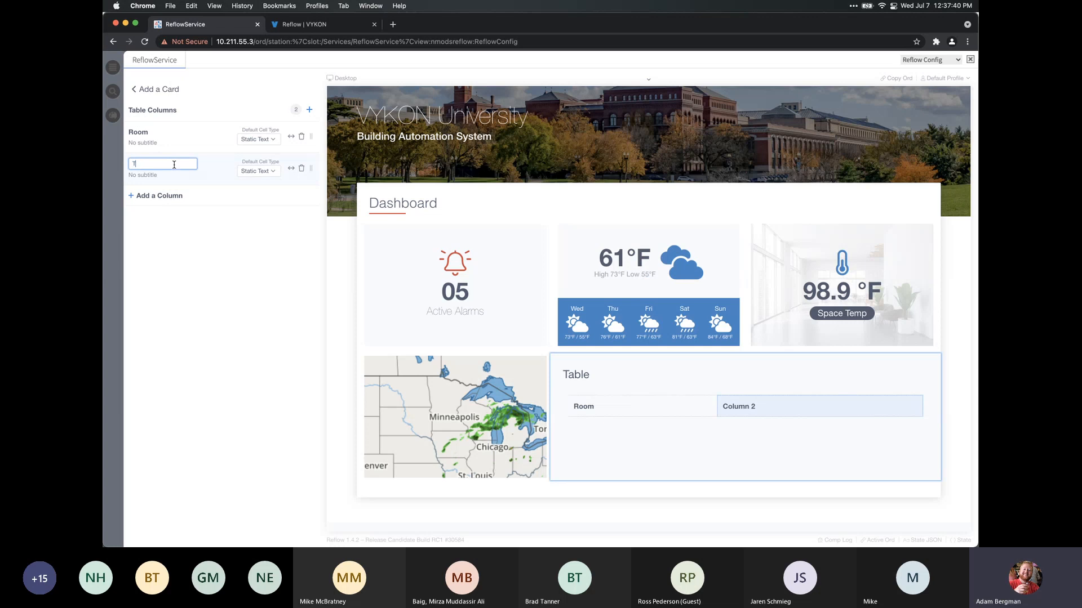
text(Temp)
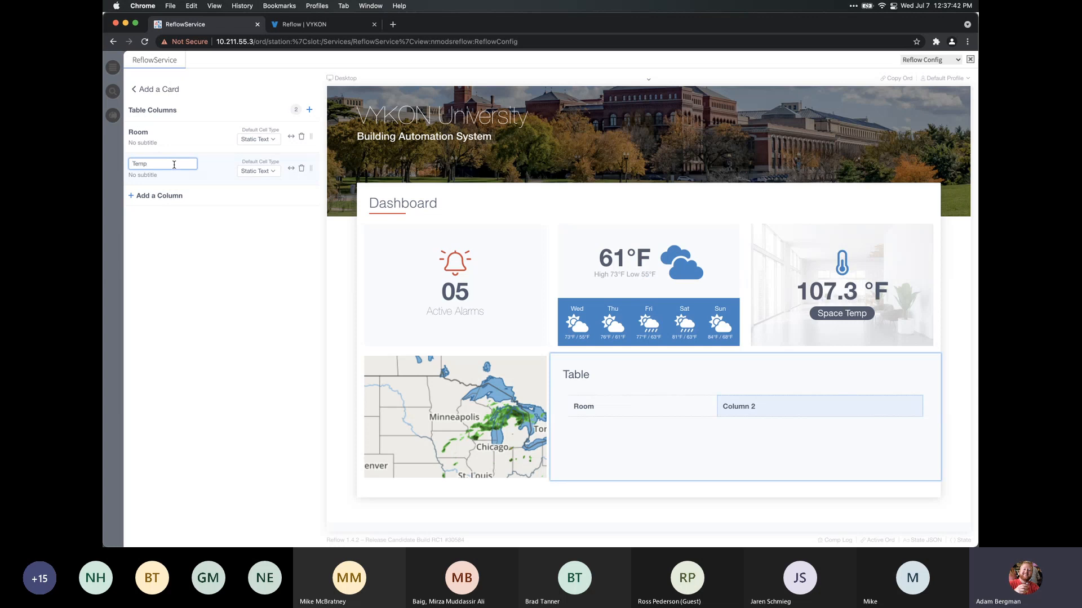
key(Return)
click(268, 172)
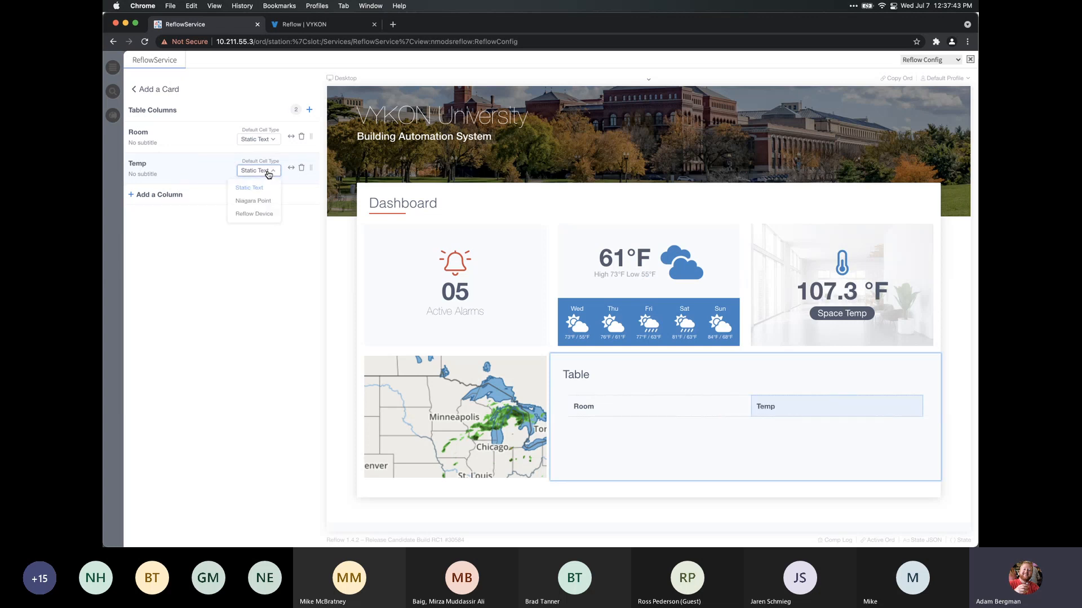
click(263, 202)
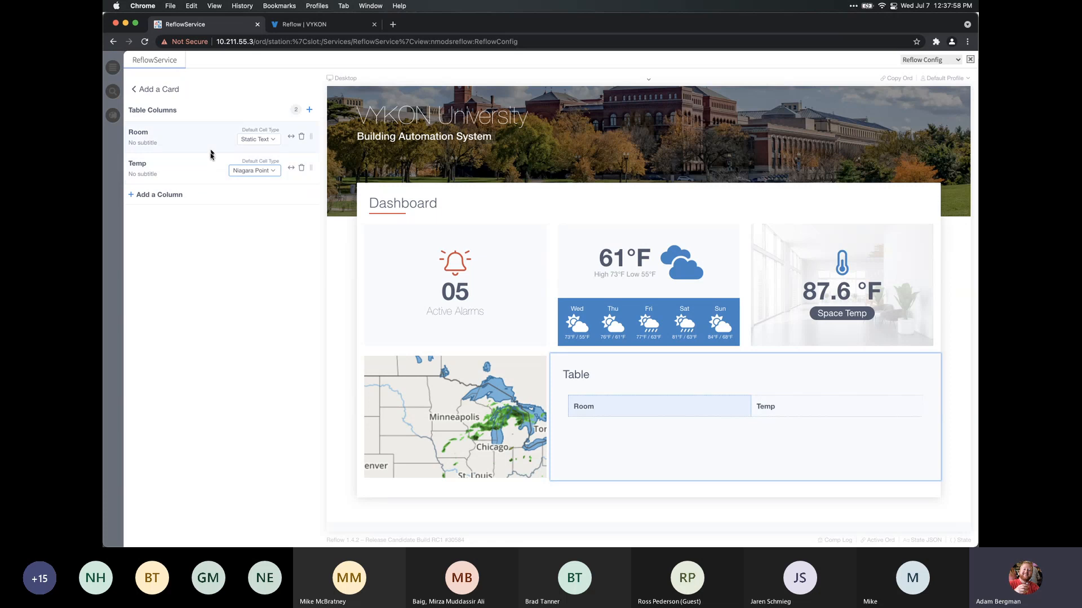
Add a first row to the table and name it "Lobby"
click(165, 90)
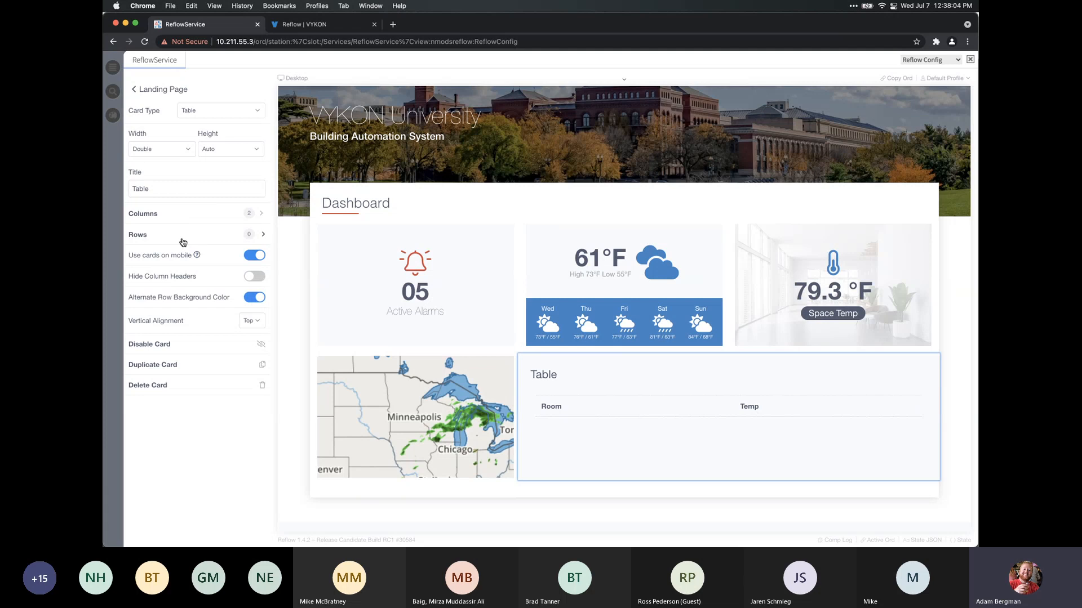
click(186, 237)
click(209, 181)
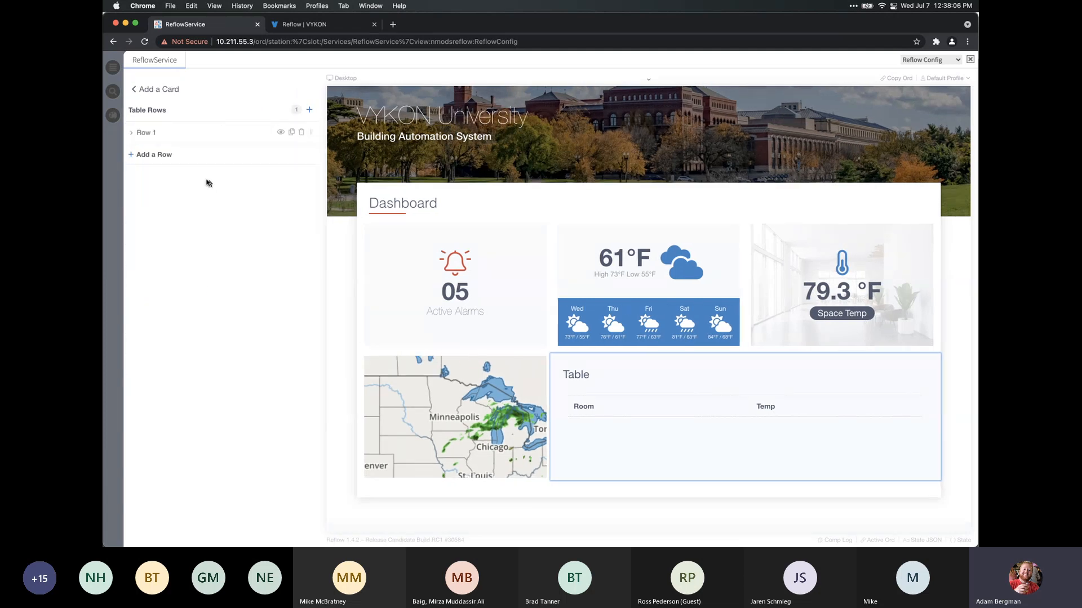
click(162, 132)
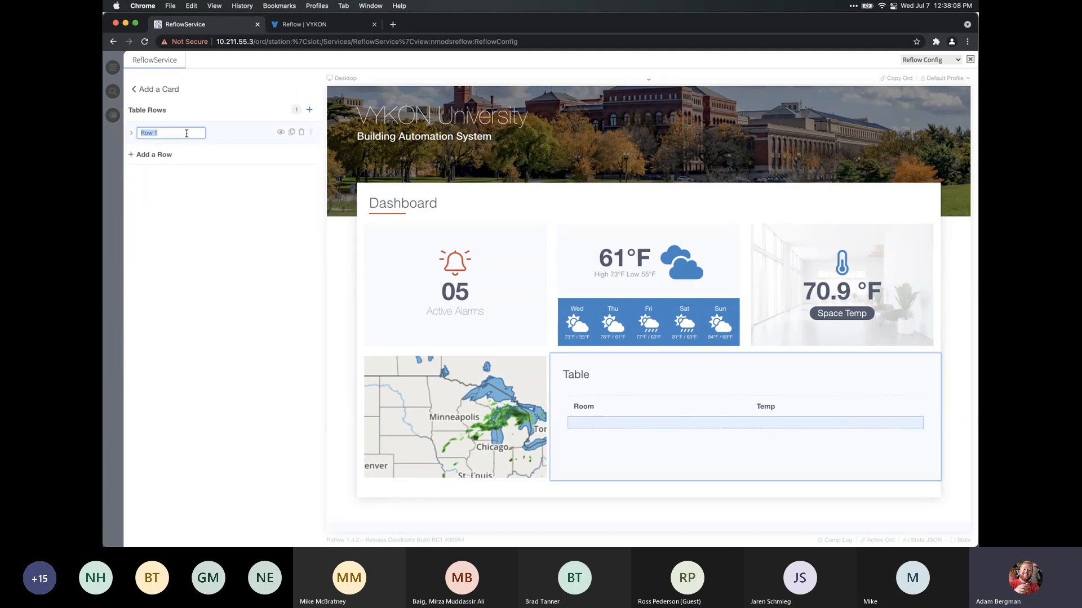
text(Lobby)
key(Return)
In the Lobby row, set the Room cell's static text to "Lobby" and the Temp cell's point to NumericRamp
click(187, 134)
click(198, 191)
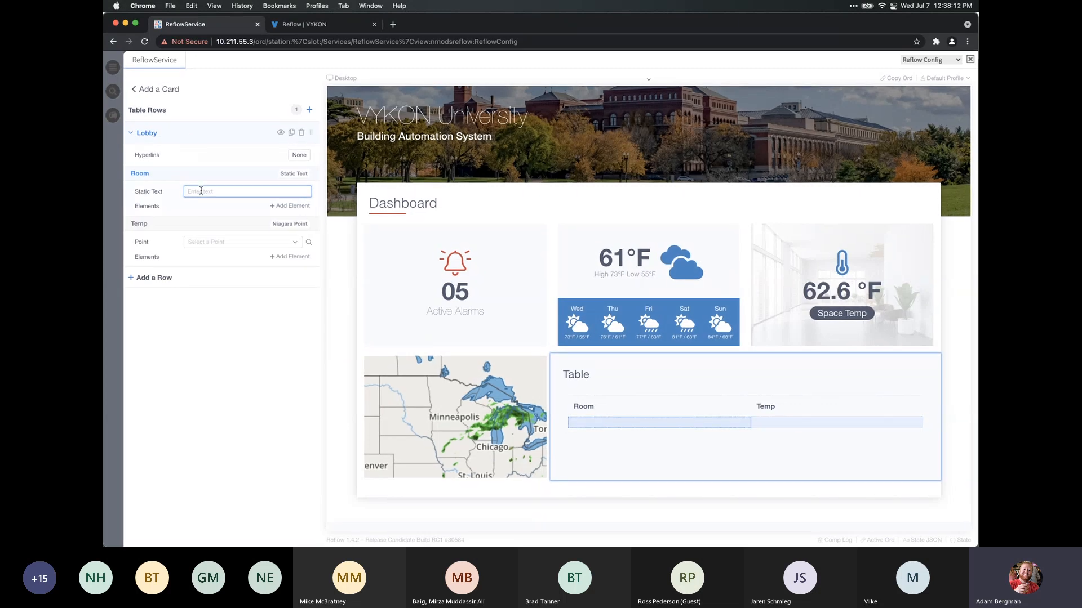
text(Lobby)
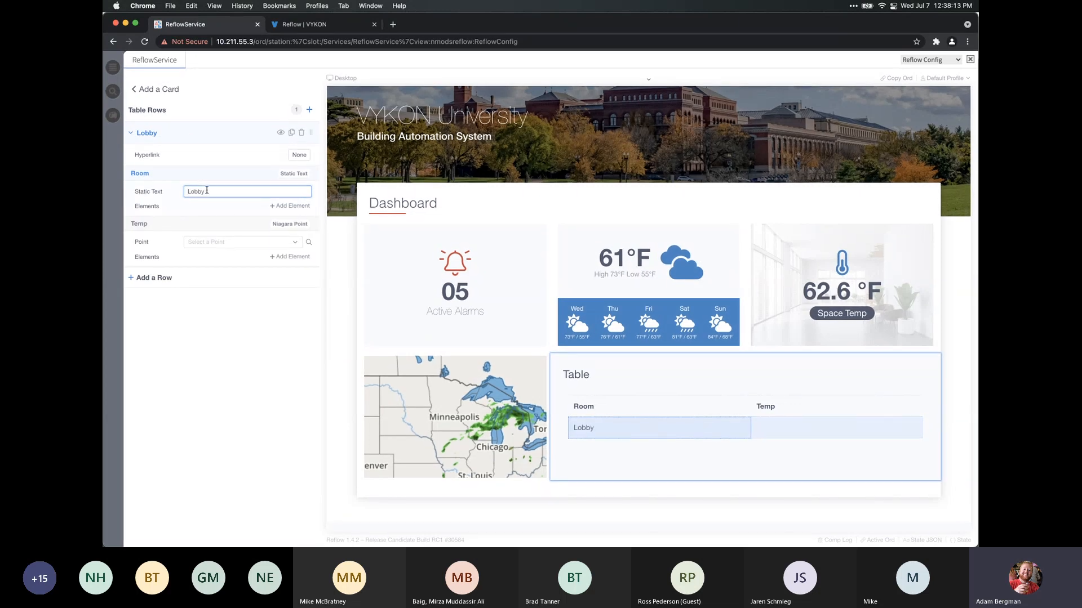
click(222, 243)
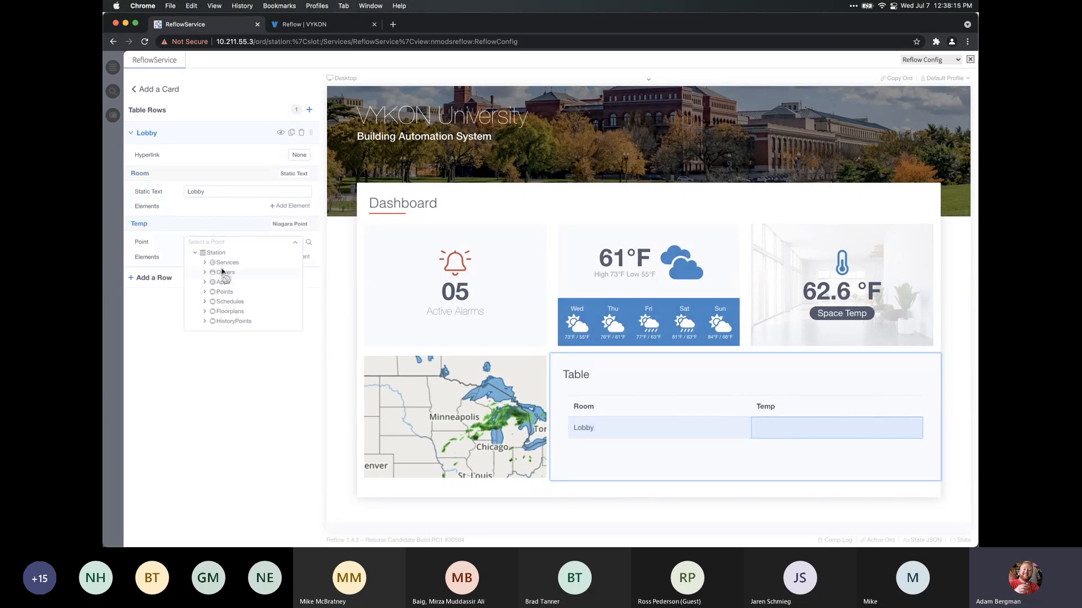
click(235, 296)
click(242, 304)
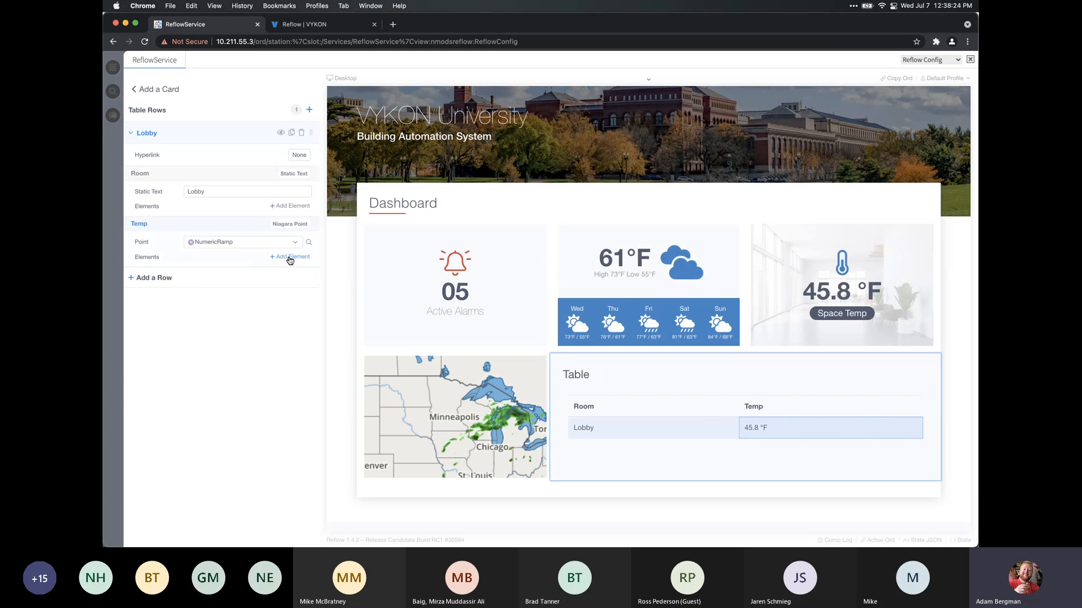
Add a Point Status Icon element to the Lobby row's Temp cell, positioned Before Value
click(290, 257)
click(232, 272)
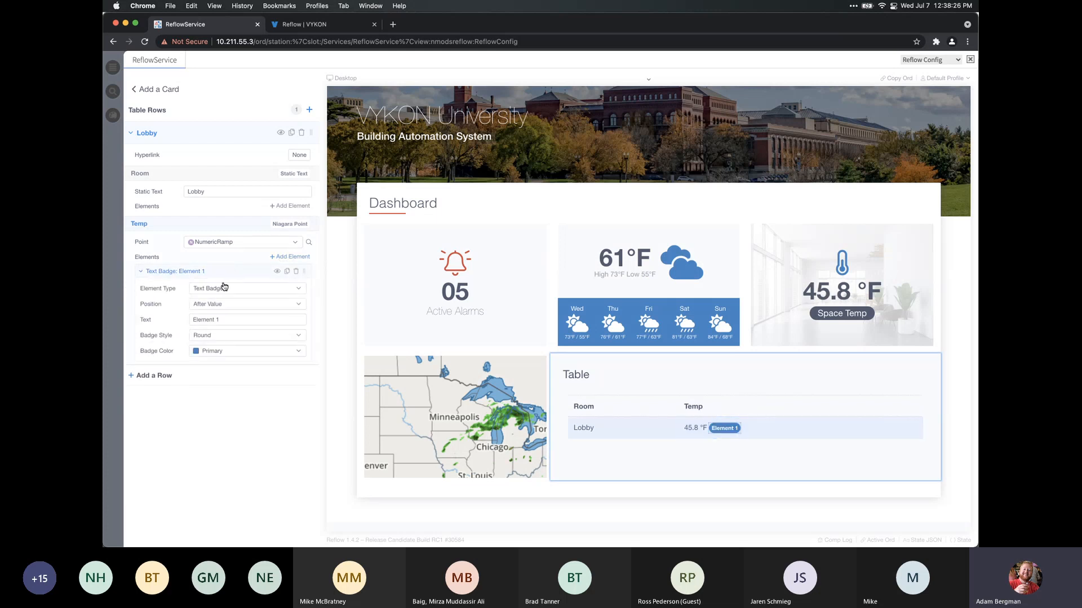
click(228, 288)
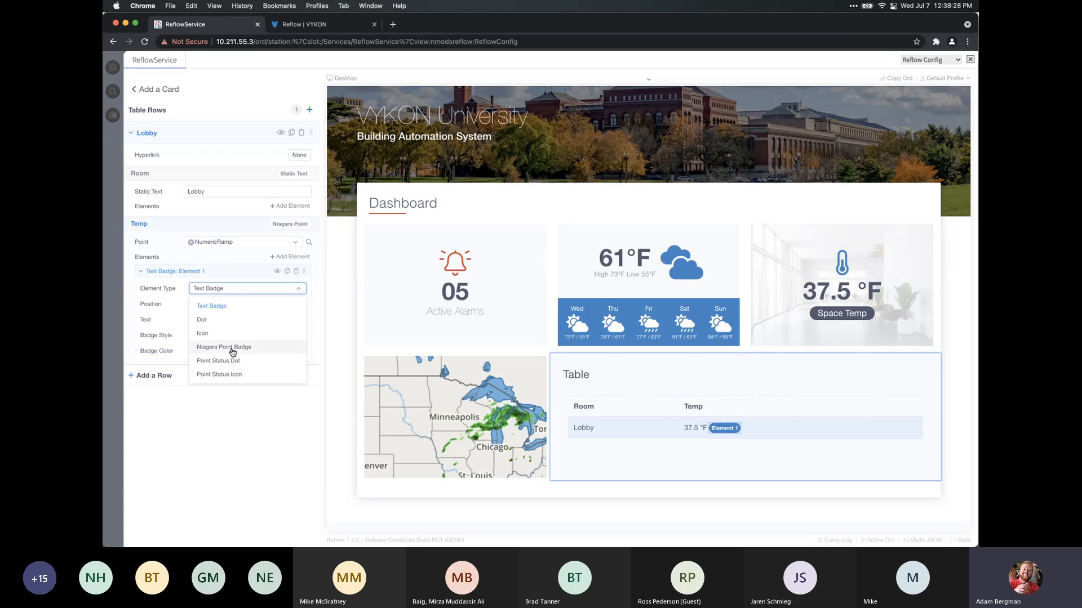
click(237, 375)
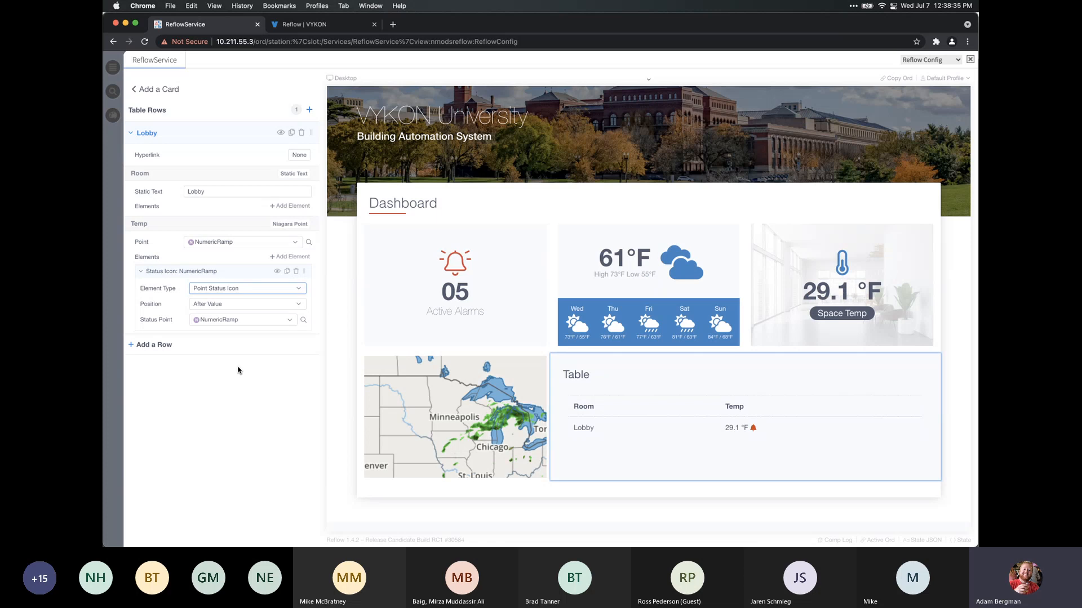
click(227, 304)
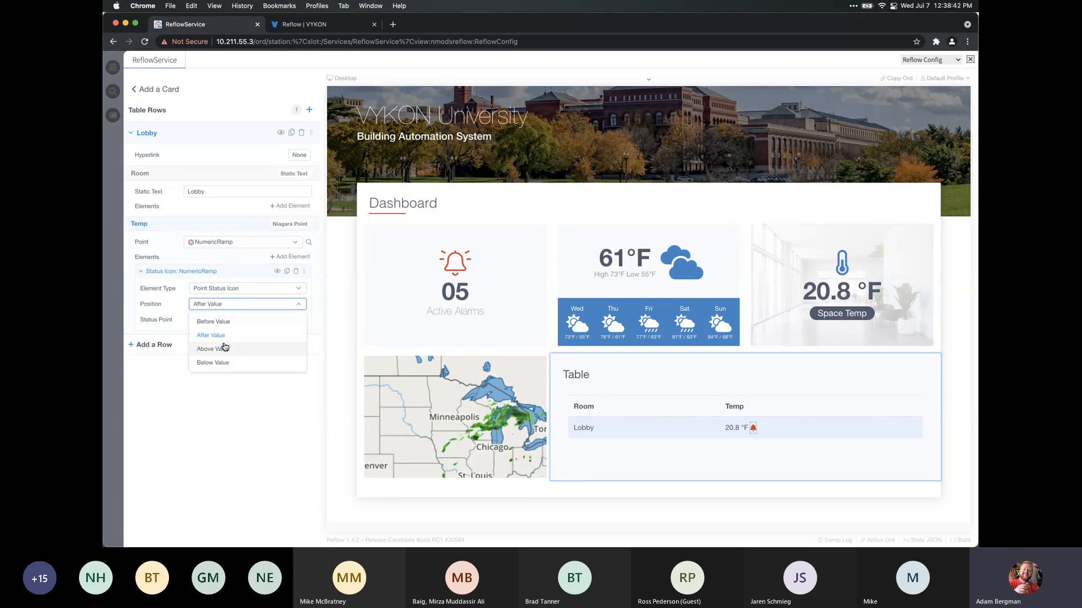
click(222, 322)
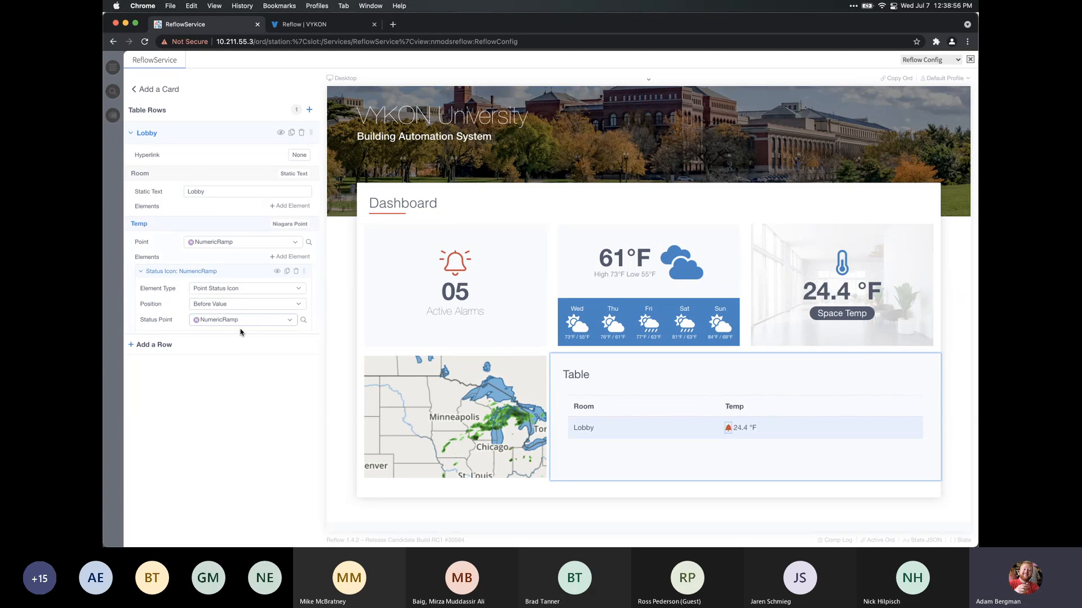
Add a text badge reading "Occupied" to the Lobby row's Room cell and collapse the row
click(289, 206)
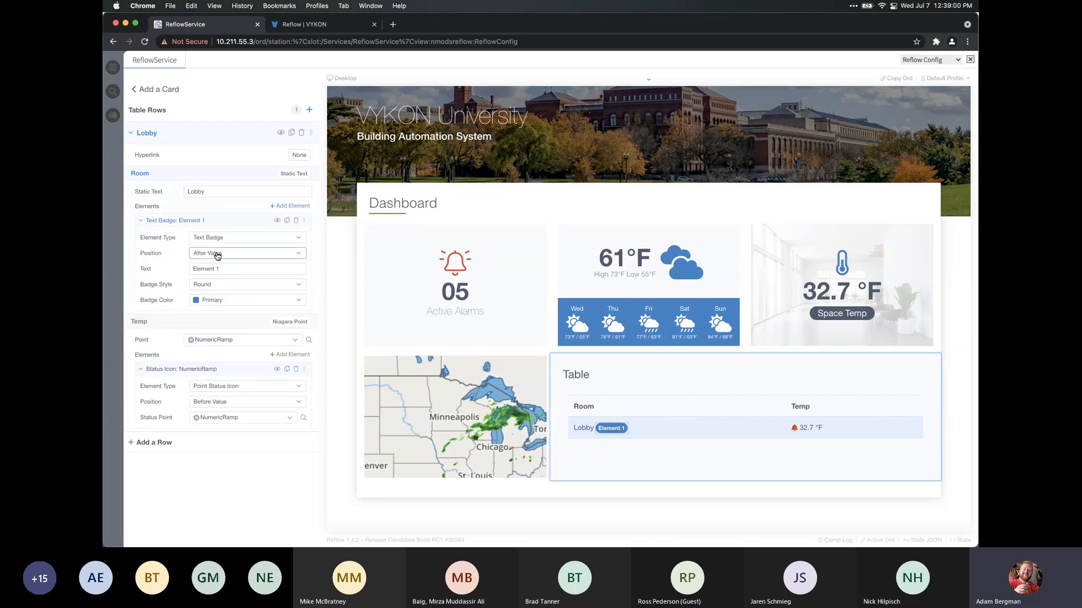
drag(233, 274, 157, 272)
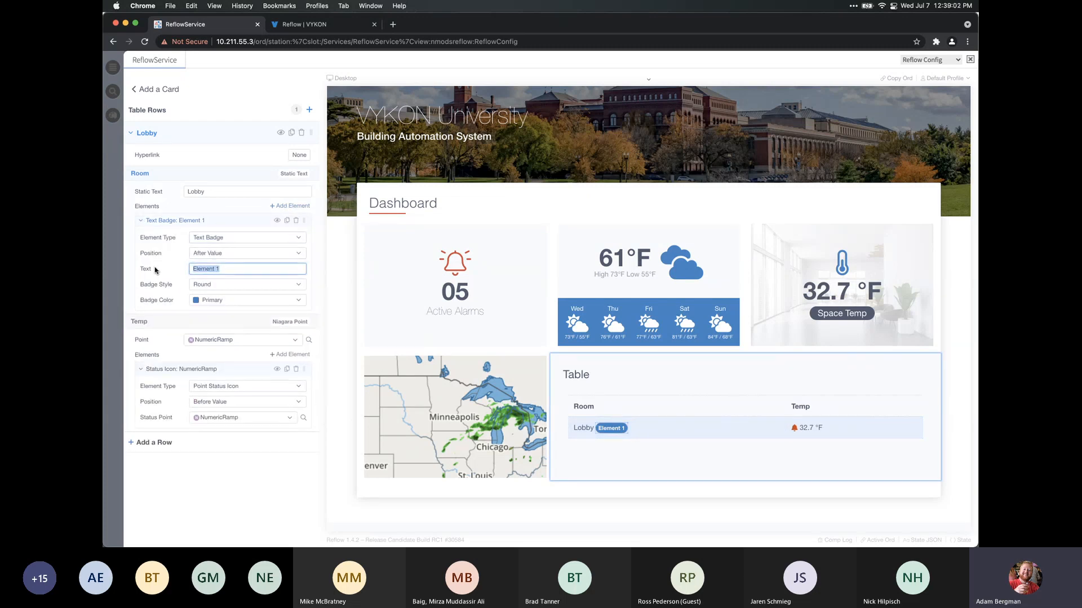
text(Occupied)
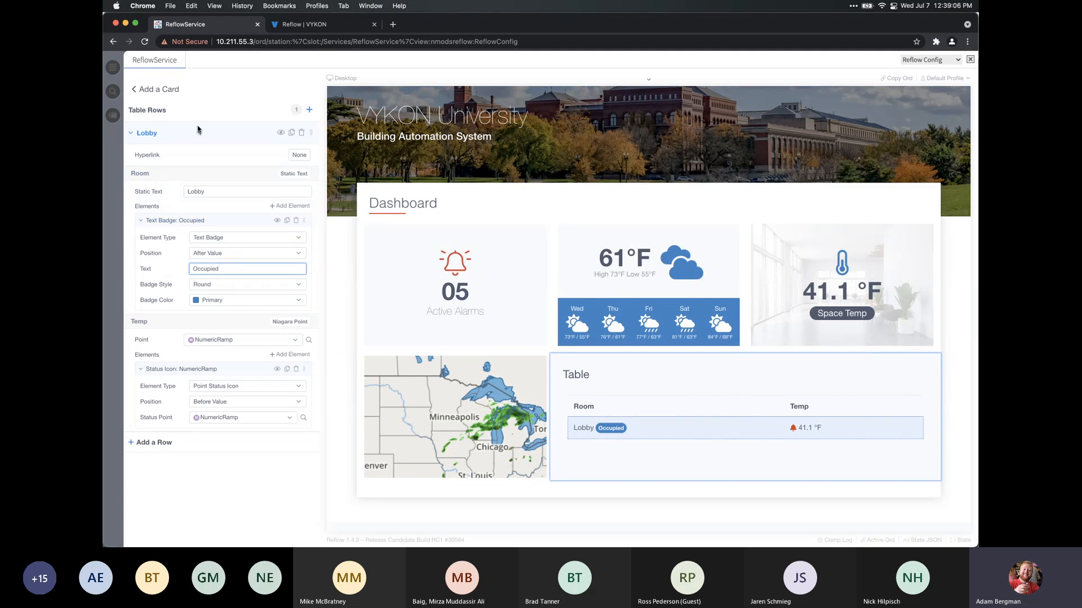
click(214, 135)
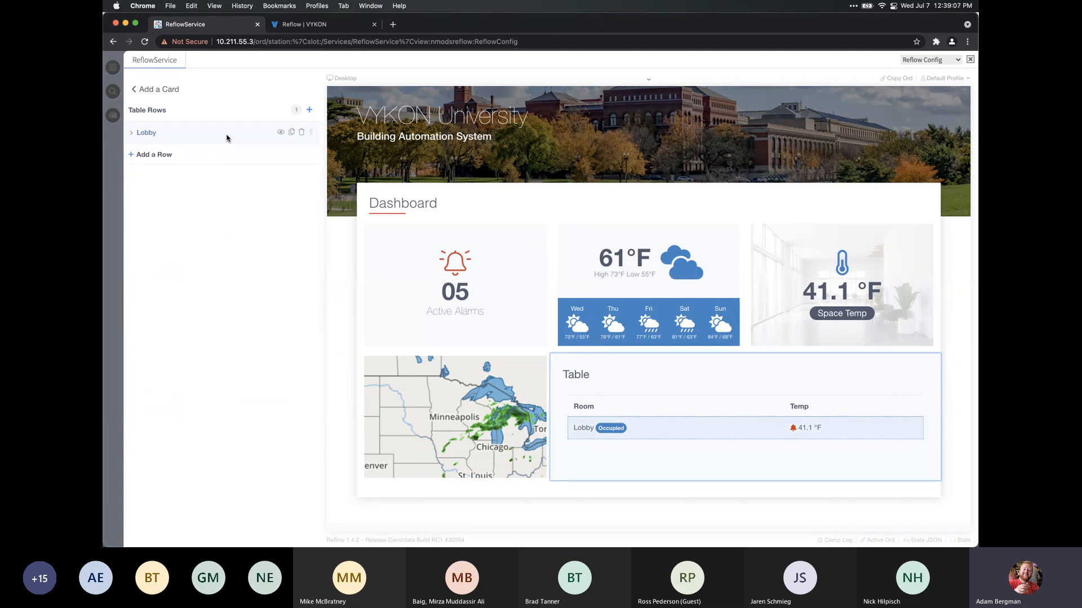
Duplicate the Lobby row four times, return to the card settings and review the table in the dashboard preview
click(290, 133)
click(291, 156)
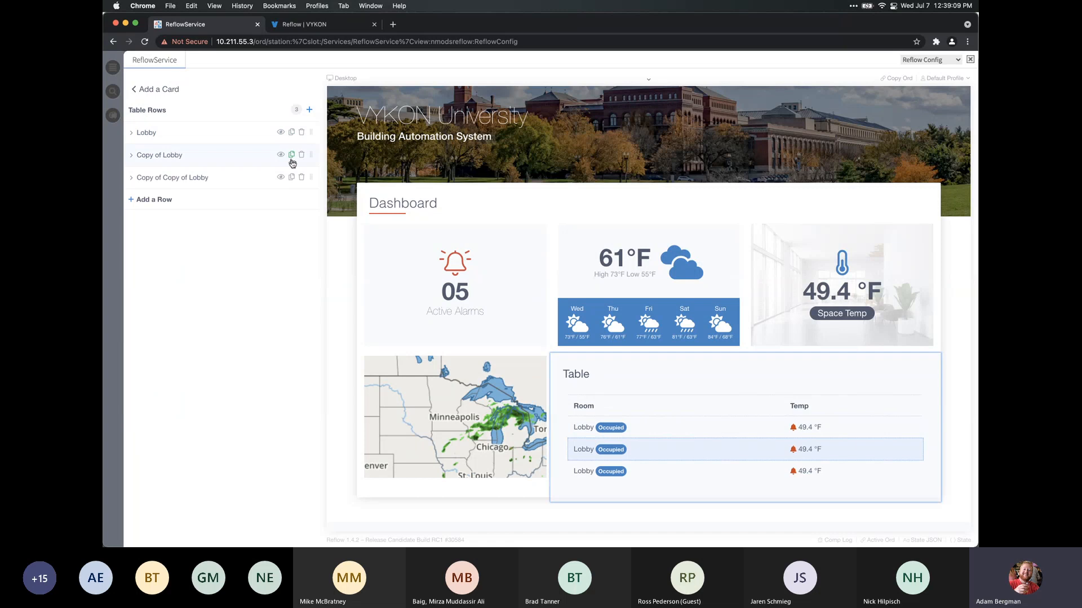
click(292, 177)
click(291, 199)
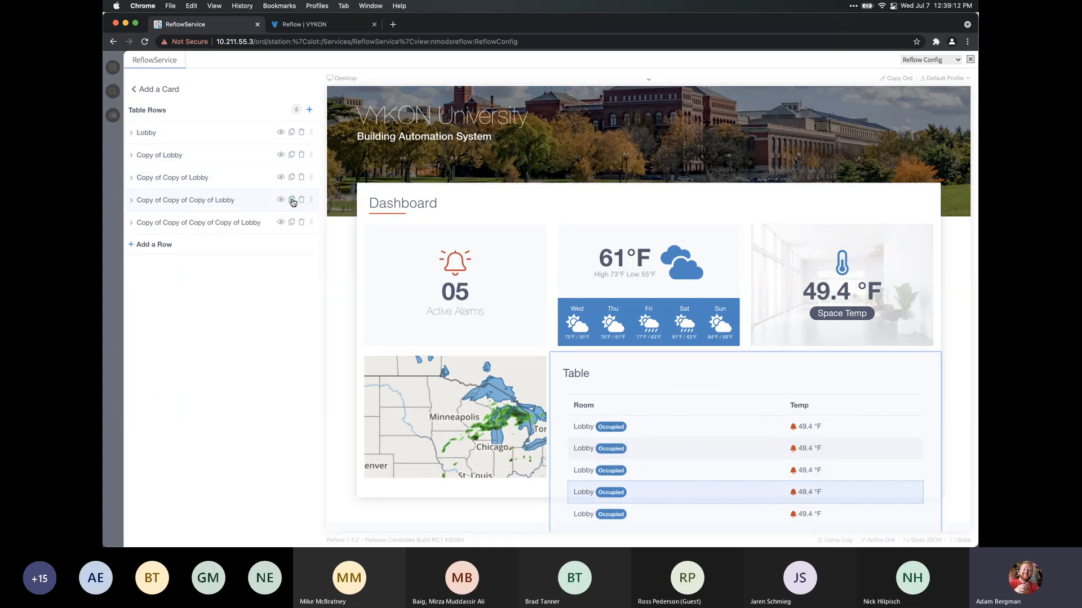
click(151, 89)
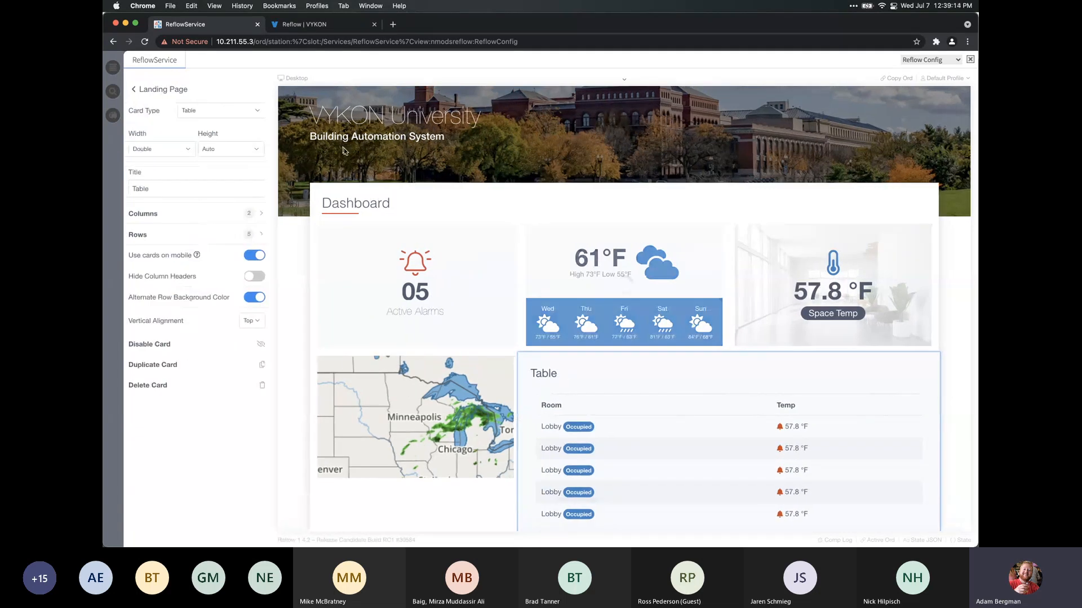
scroll(425, 186, down, 5)
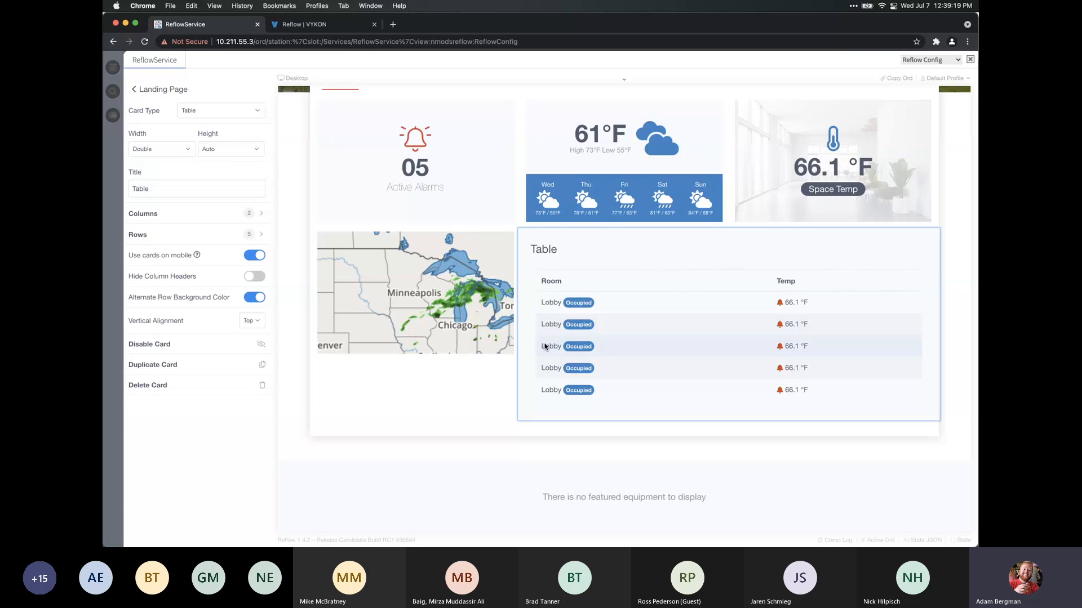
scroll(545, 345, up, 2)
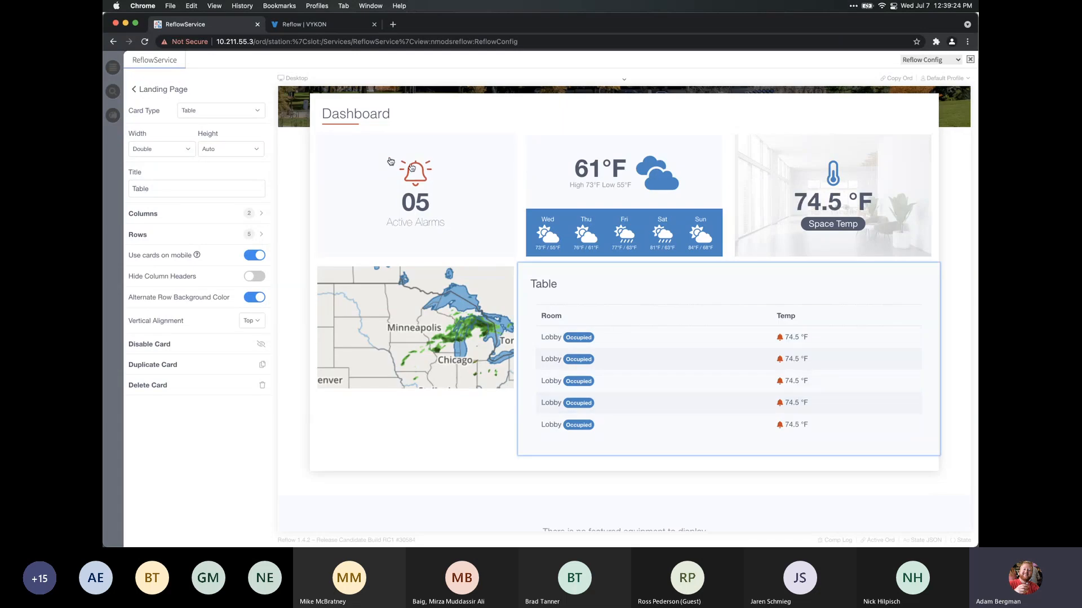
Set the table card's height to Single and check how its rows scroll in the dashboard preview
click(212, 150)
click(215, 183)
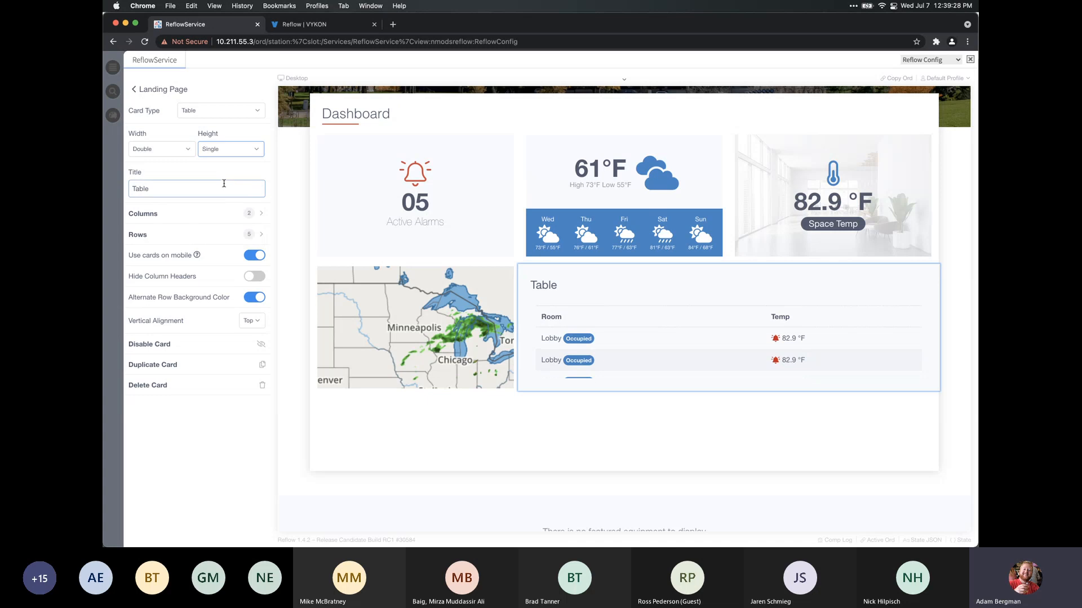
scroll(580, 314, down, 3)
scroll(587, 334, up, 2)
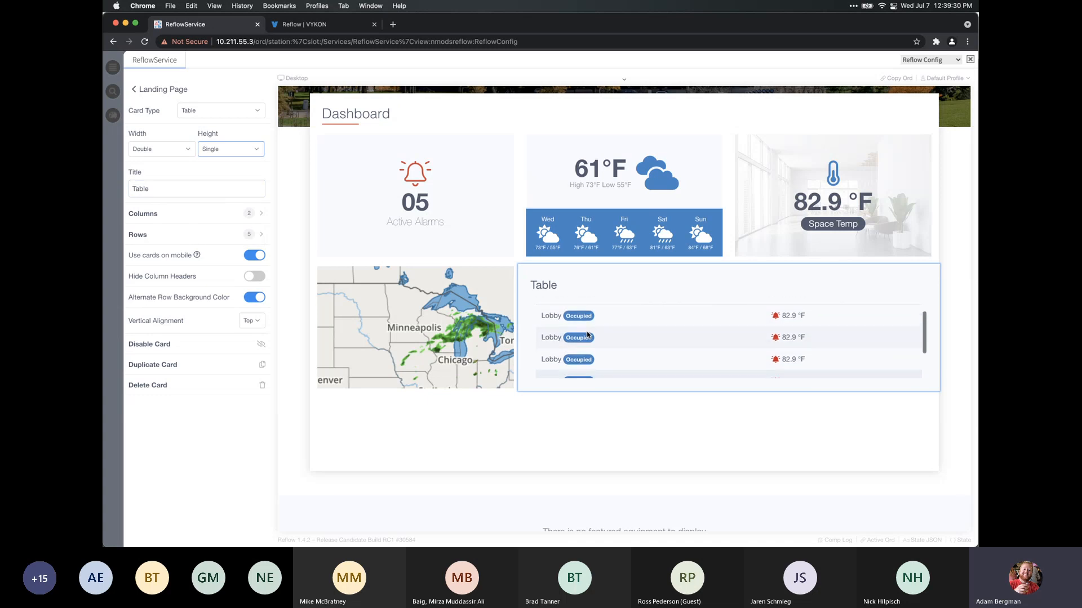
scroll(587, 334, down, 2)
scroll(587, 335, up, 2)
scroll(587, 335, up, 1)
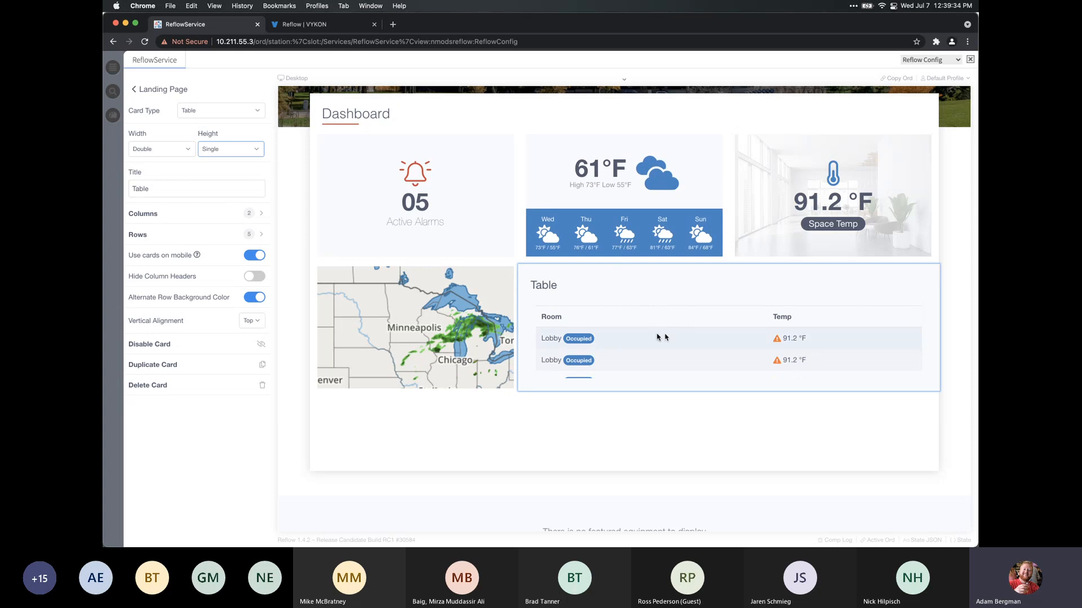
Switch the dashboard preview to the Mobile layout and examine the table card there
click(623, 79)
click(632, 88)
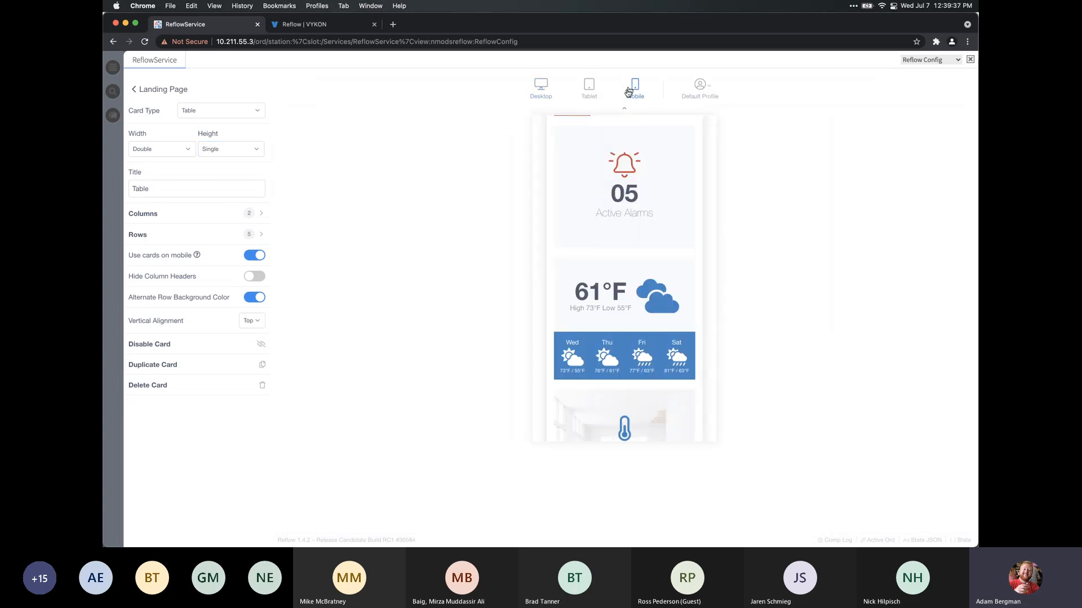
scroll(614, 242, down, 3)
scroll(613, 245, down, 5)
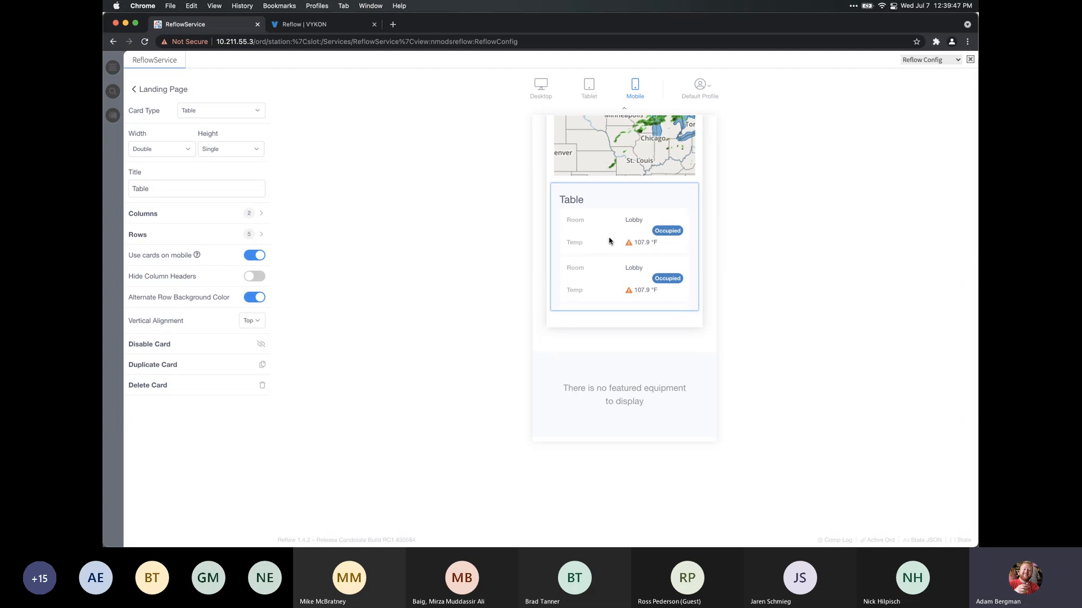
Turn off the table card's use of cards on mobile and check its rows in the mobile preview
click(256, 256)
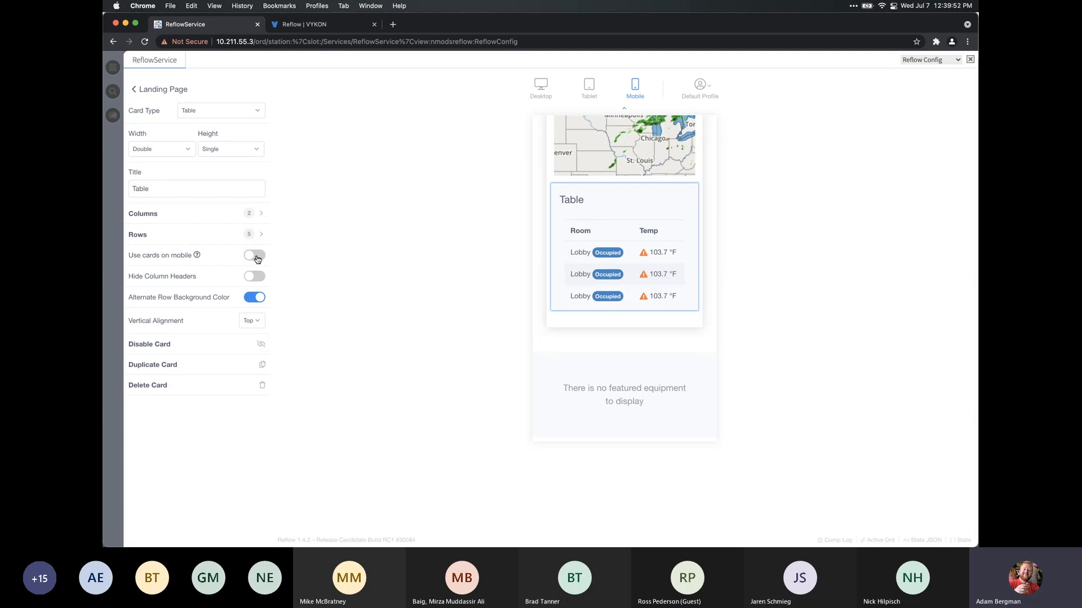
scroll(619, 243, down, 3)
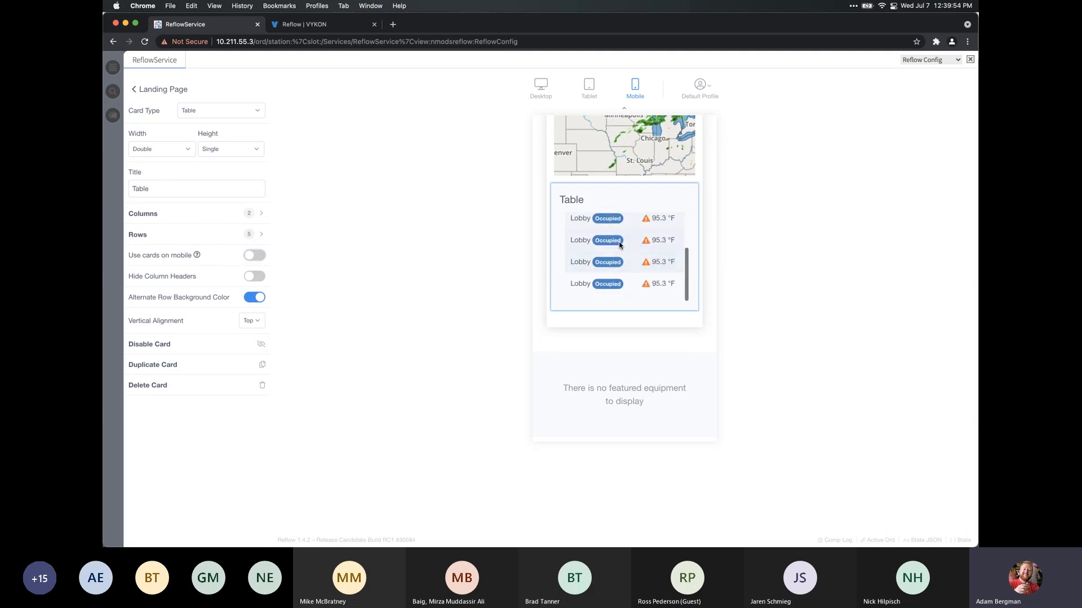
scroll(619, 243, up, 10)
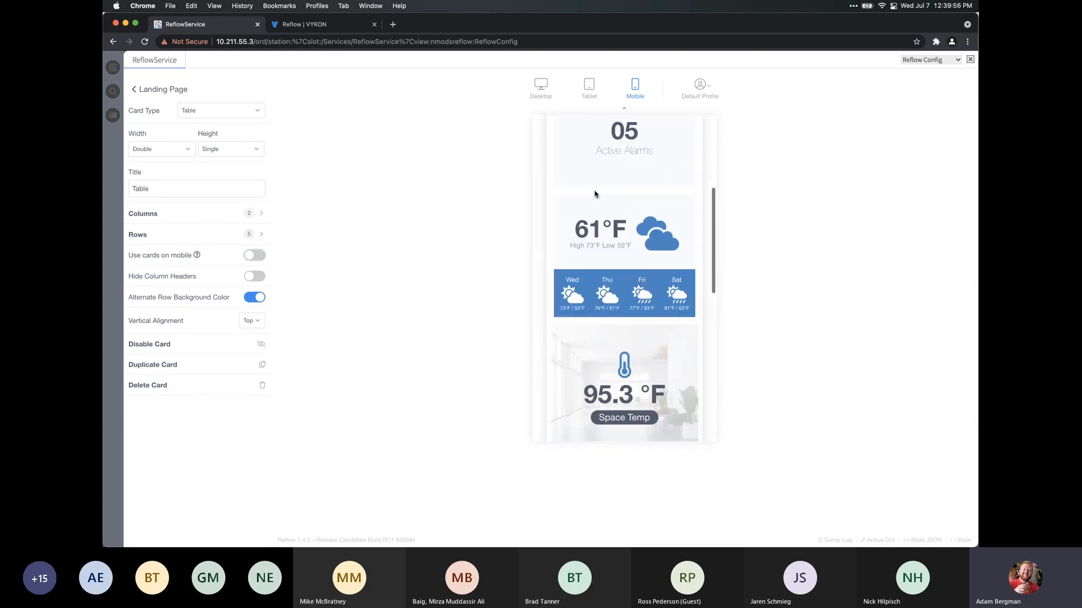
scroll(595, 195, up, 2)
Return the preview to the Desktop layout, set the table card's width to Single and go back to the landing page settings
click(540, 86)
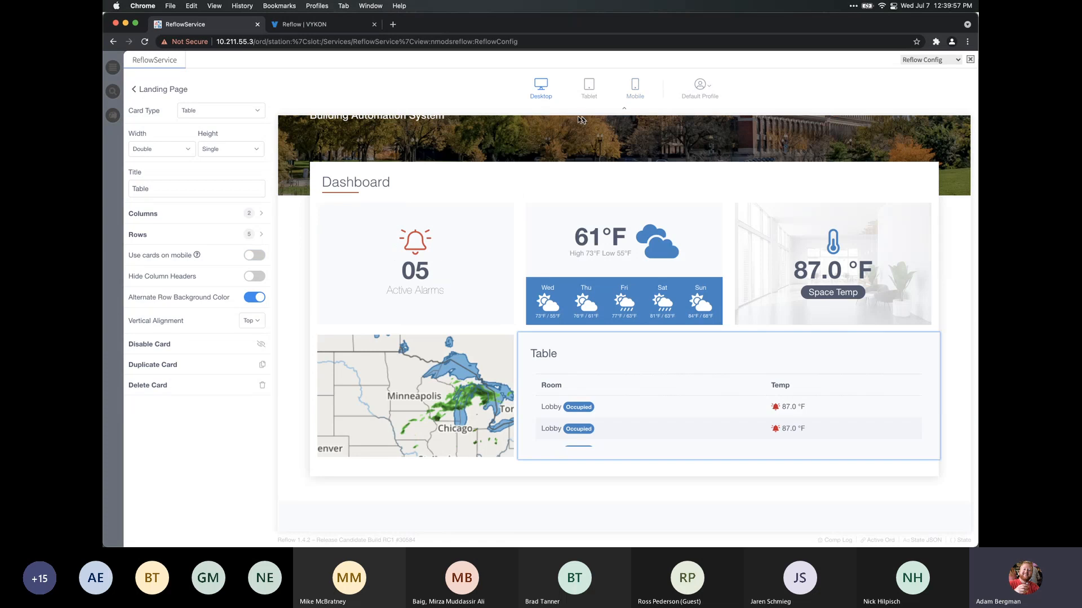
click(174, 91)
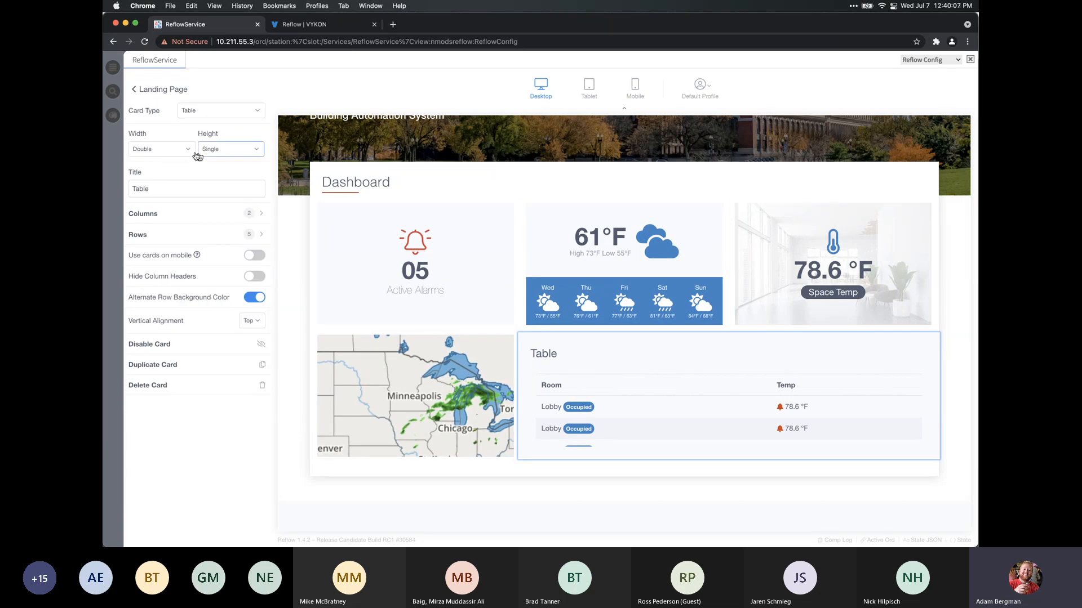
click(176, 90)
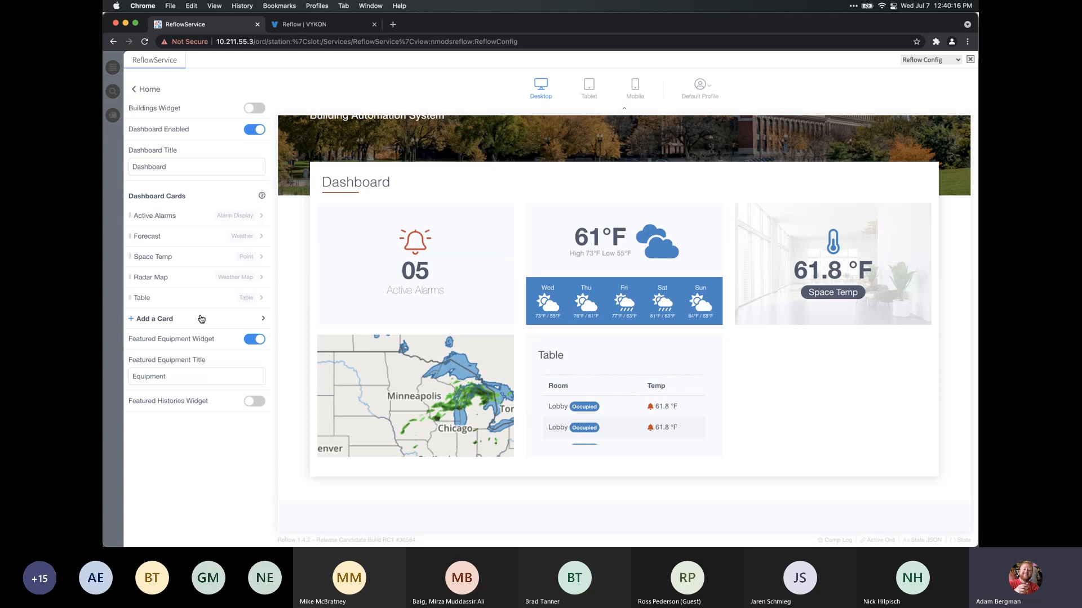
Add a new dashboard card of type HX View
click(201, 319)
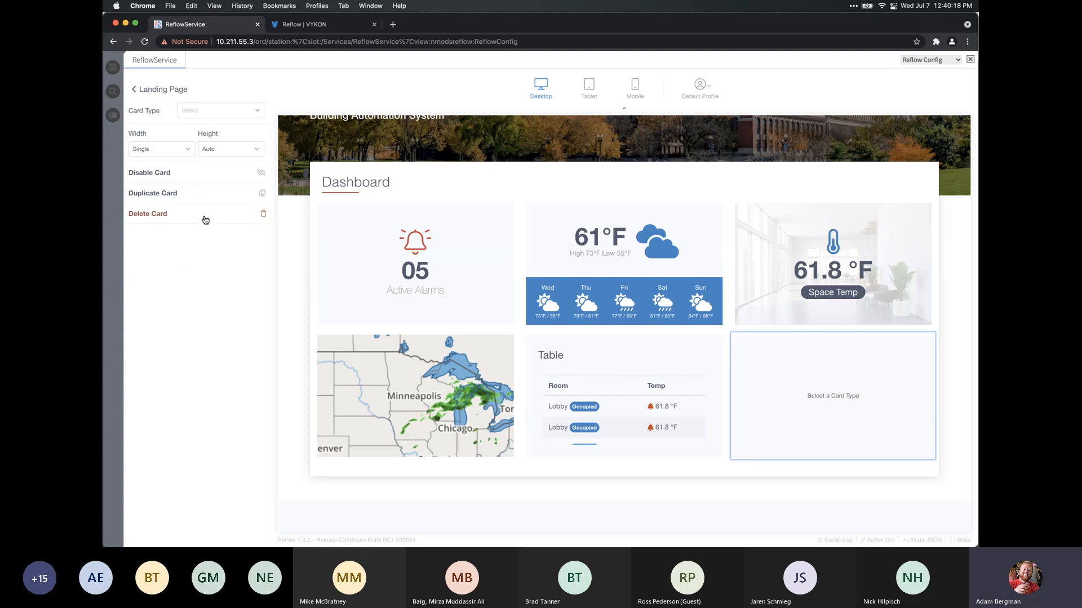
click(221, 112)
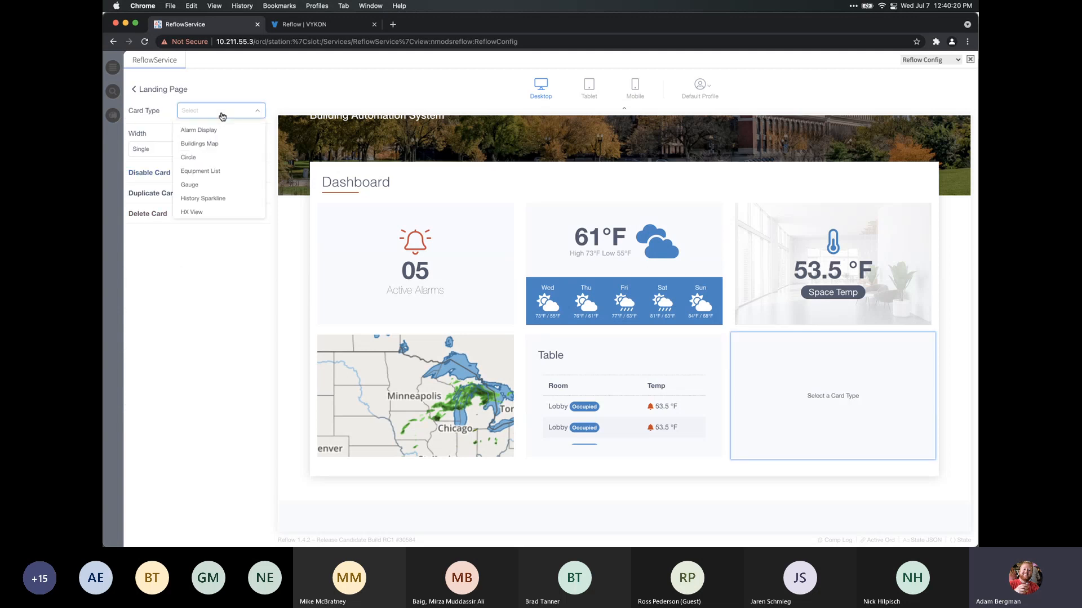
click(215, 214)
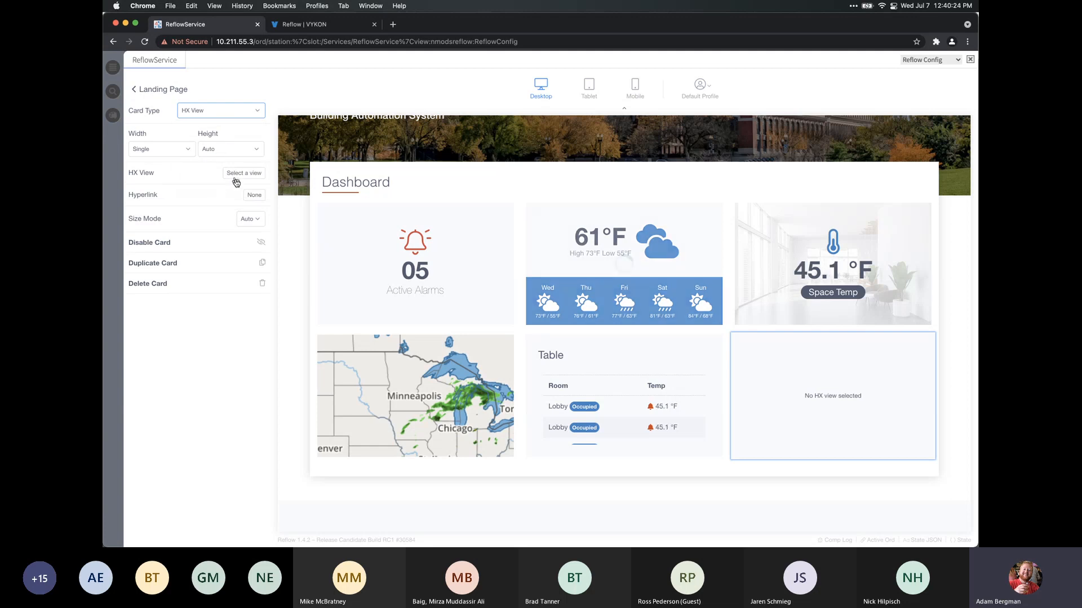
Set the new card's HX view to Floor 1 under Floorplans, using the FloorPlan1 view
click(236, 174)
scroll(296, 245, down, 1)
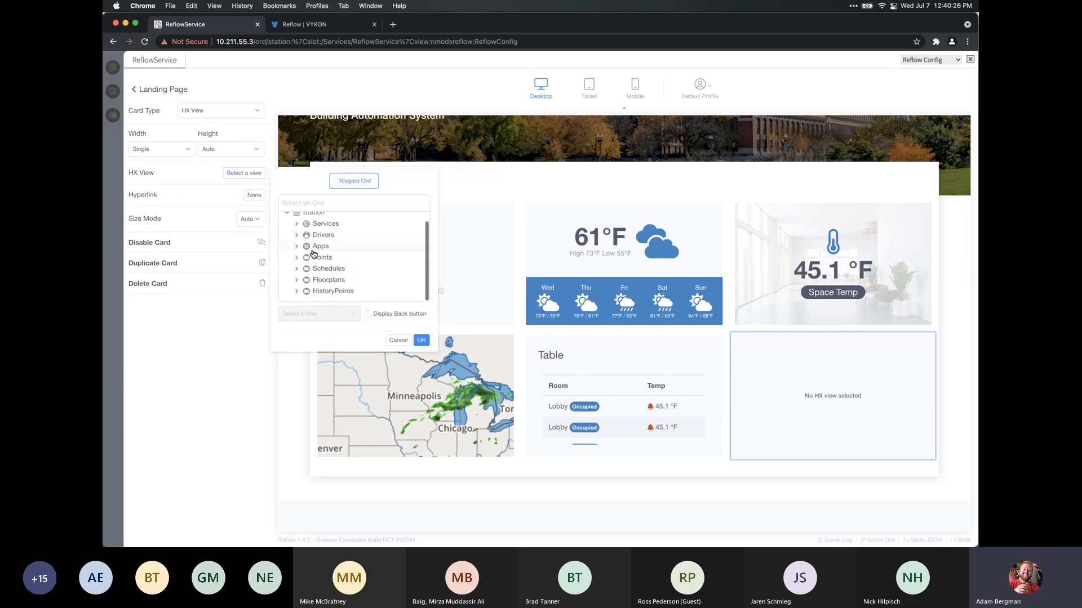
click(297, 280)
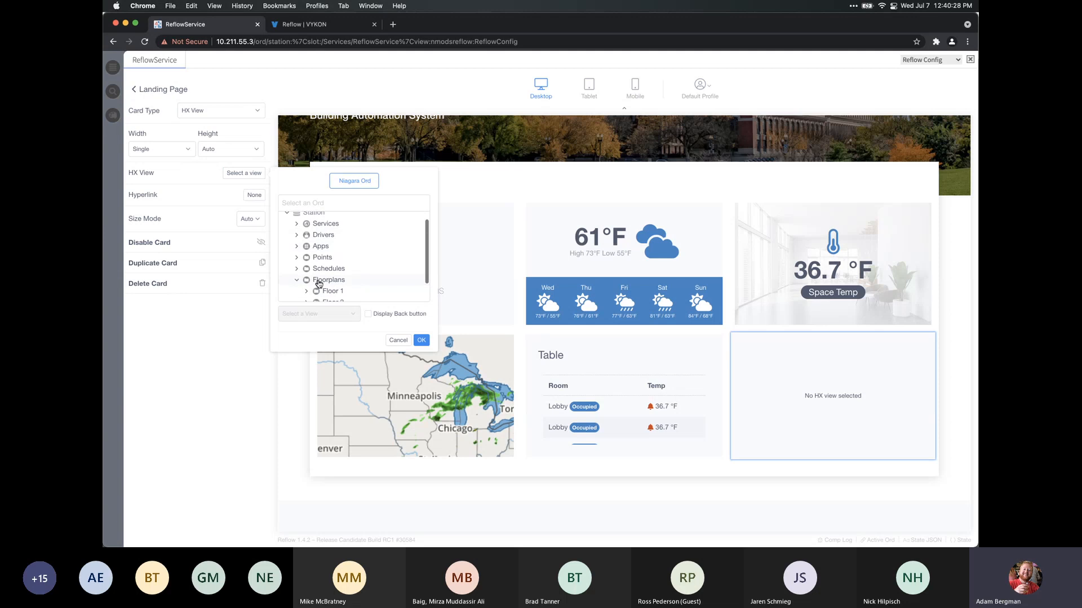
click(332, 269)
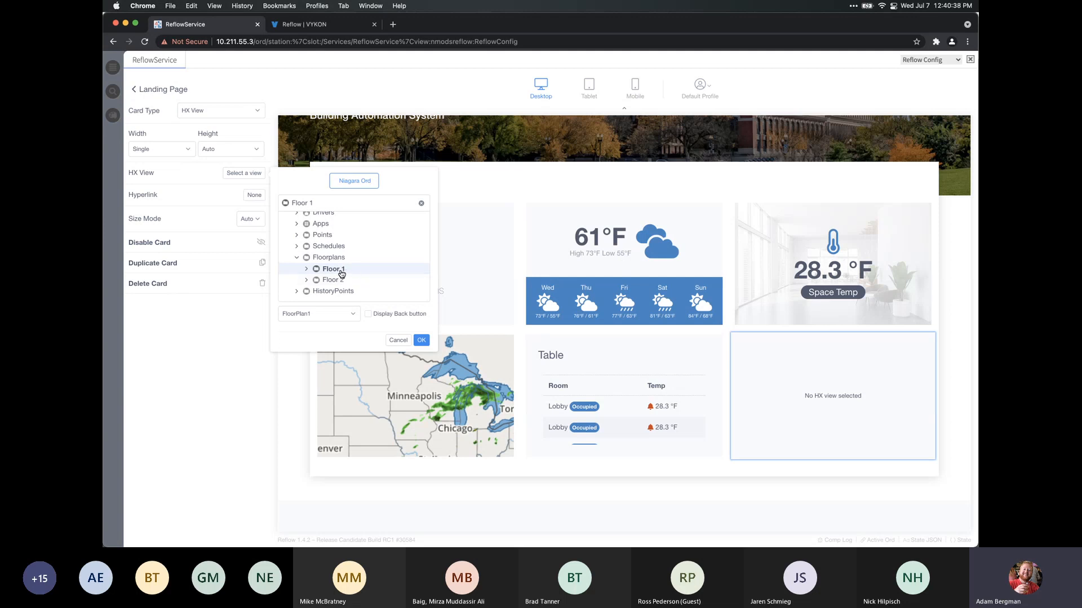
click(332, 314)
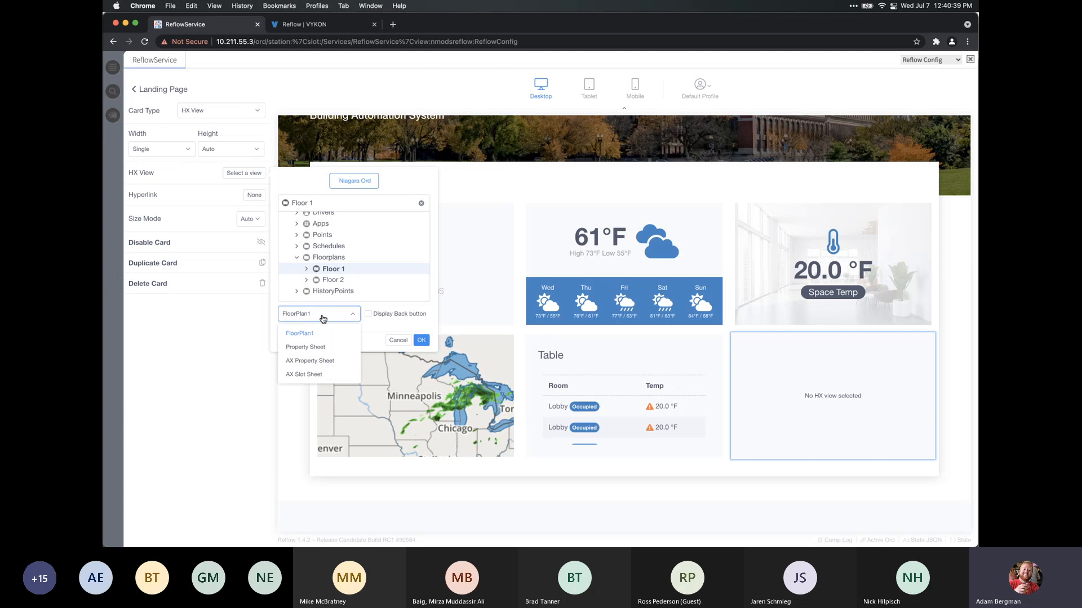
click(330, 319)
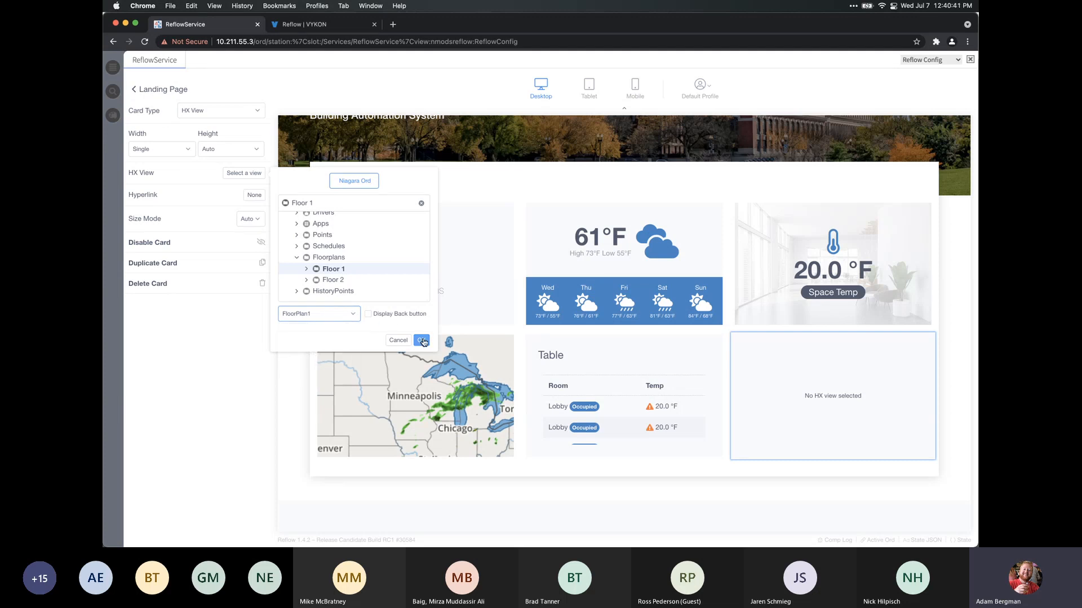
click(422, 341)
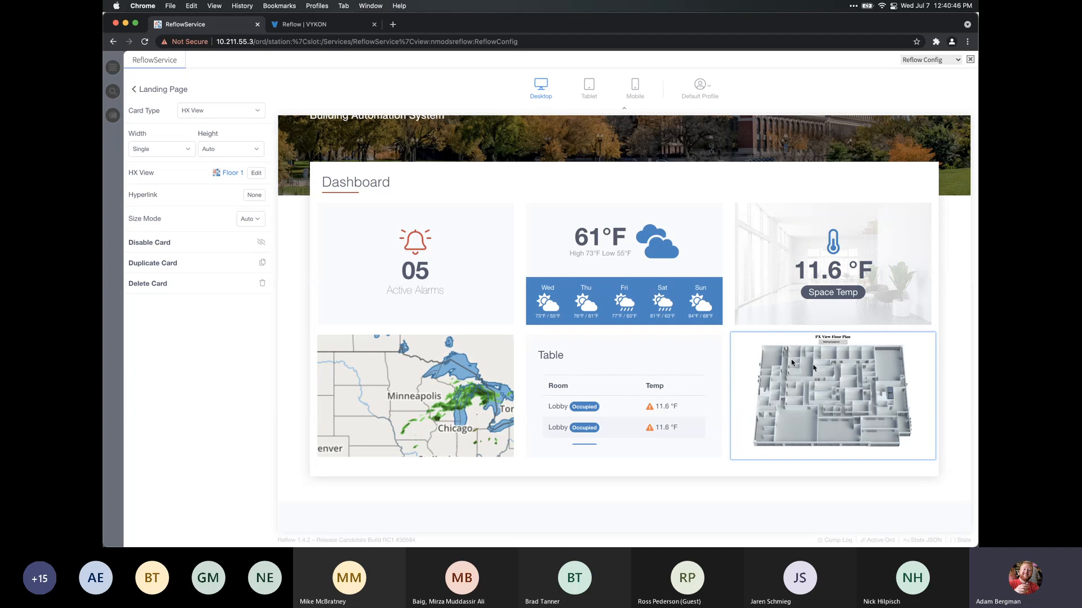
Set the floor plan card's width and height both to Double
click(188, 150)
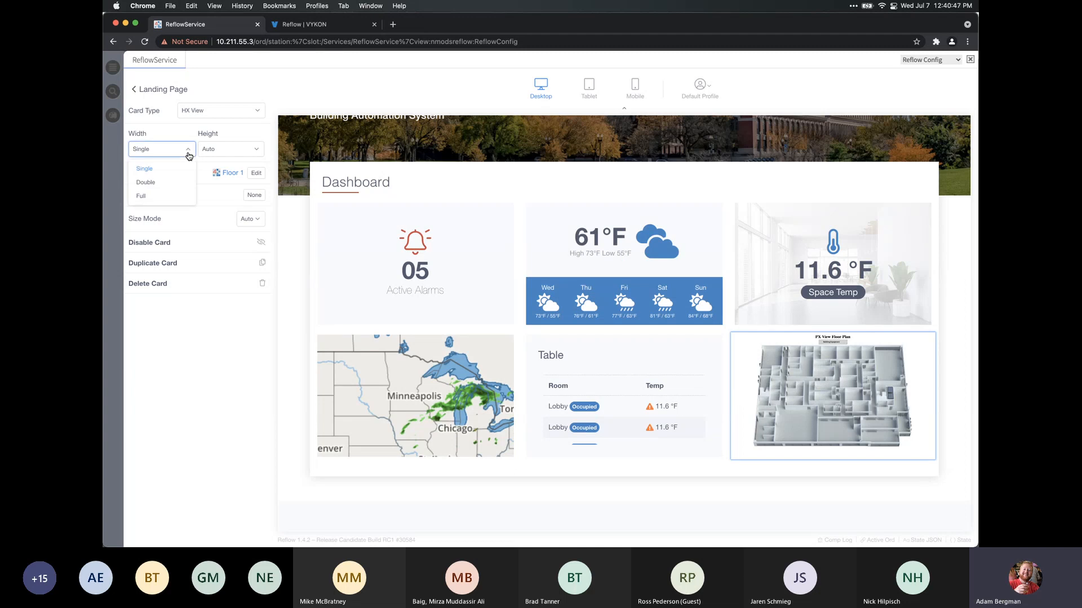
click(175, 180)
click(214, 150)
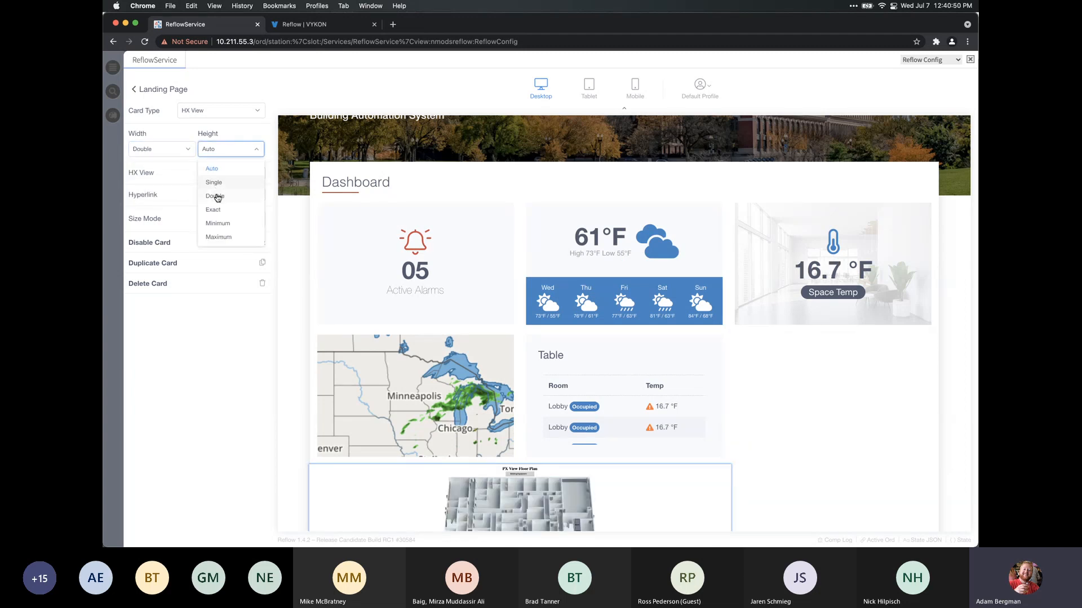
click(218, 197)
Move the Floor 1 card to the start of the dashboard cards and review the rearranged layout in the enlarged preview
click(163, 91)
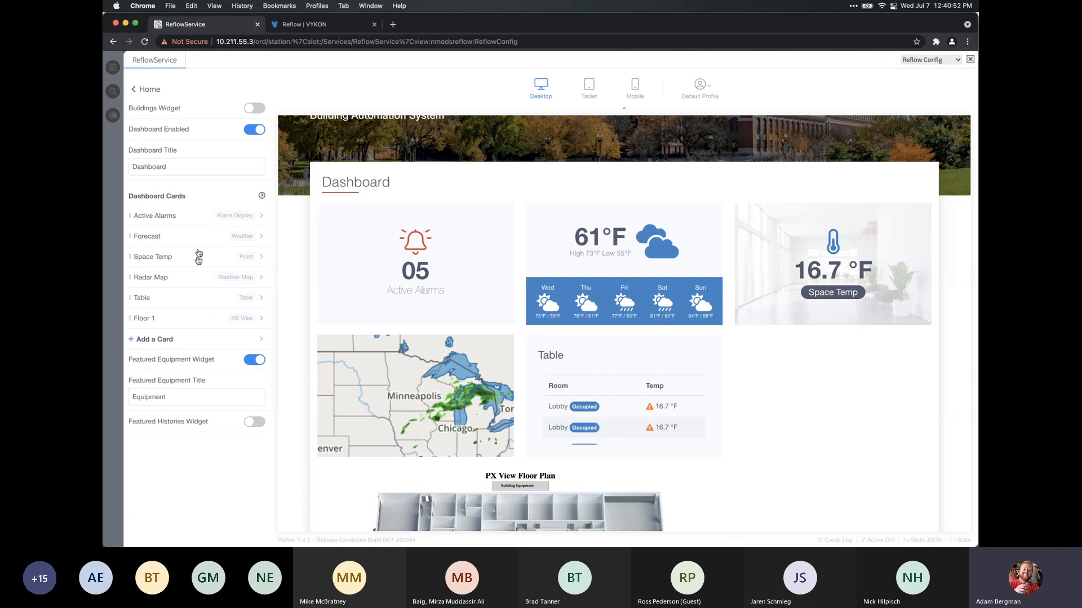
drag(187, 314, 186, 222)
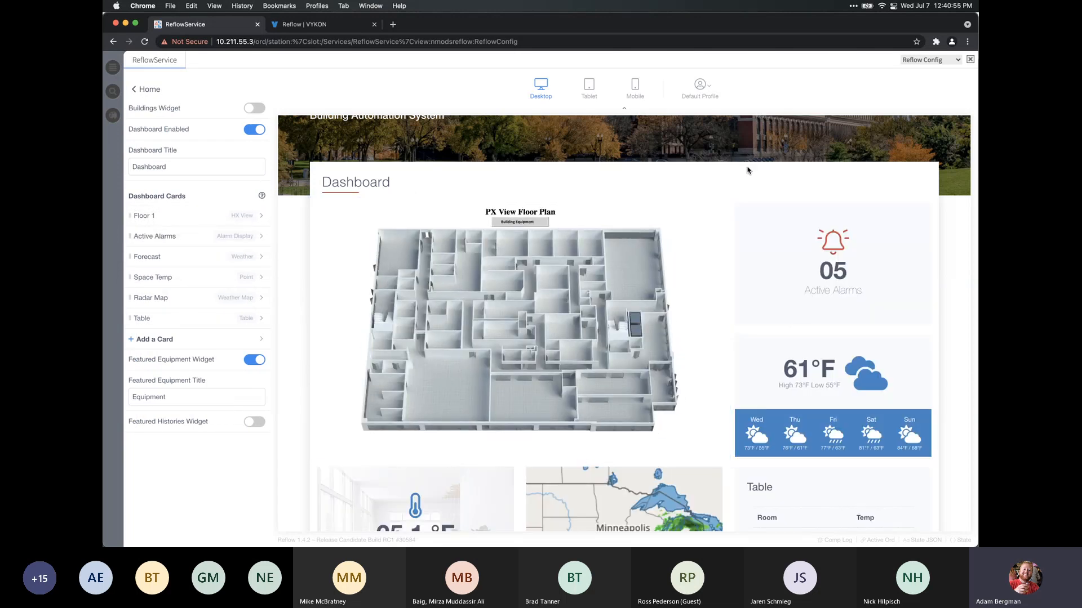
scroll(749, 171, down, 2)
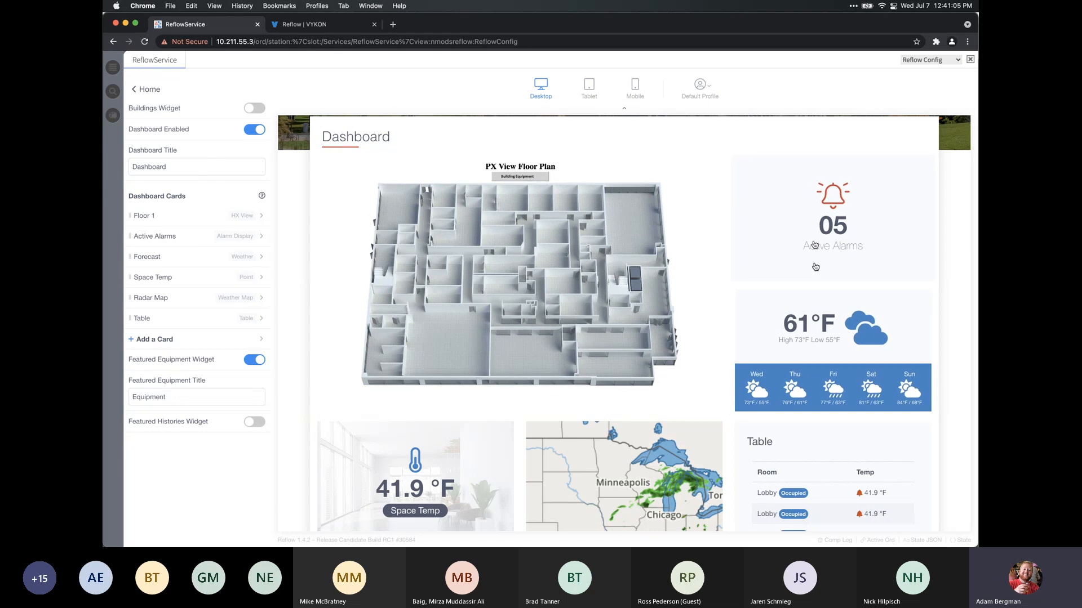
scroll(809, 352, down, 2)
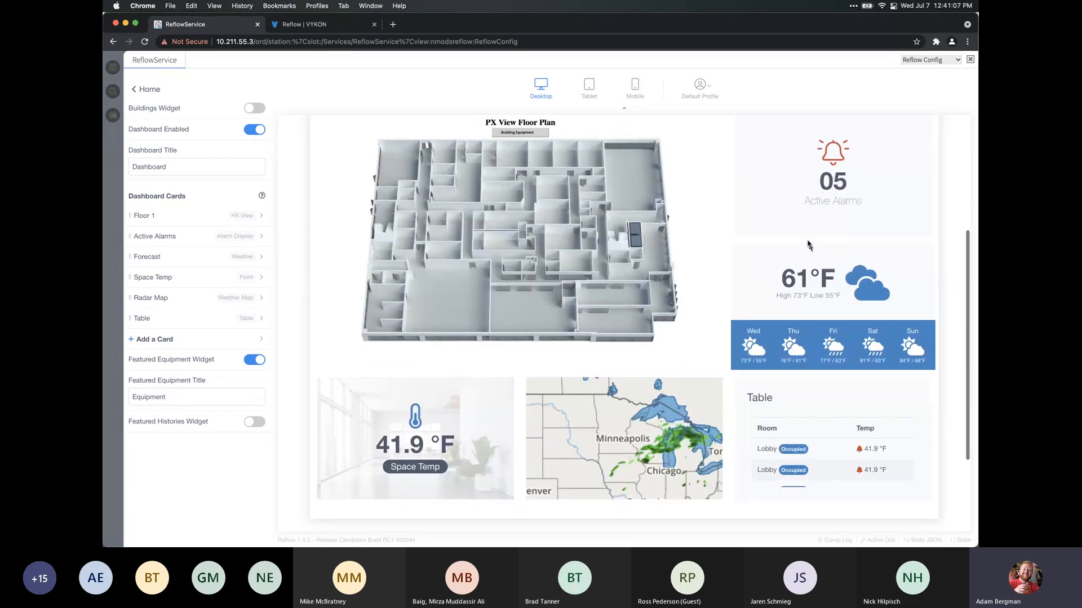
scroll(765, 224, up, 1)
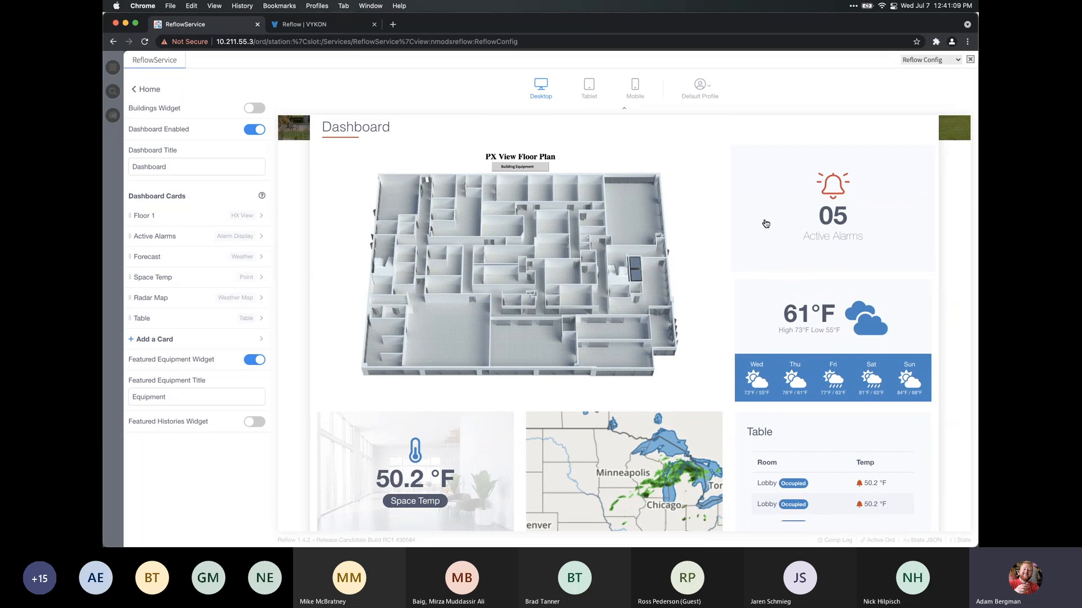
click(623, 107)
scroll(698, 182, up, 1)
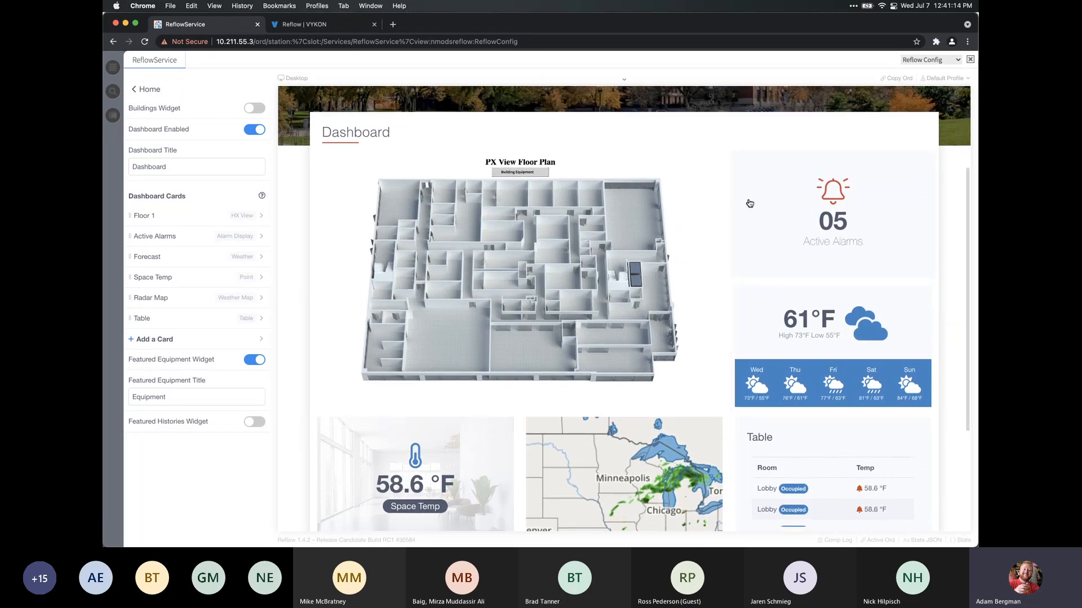
scroll(773, 277, down, 1)
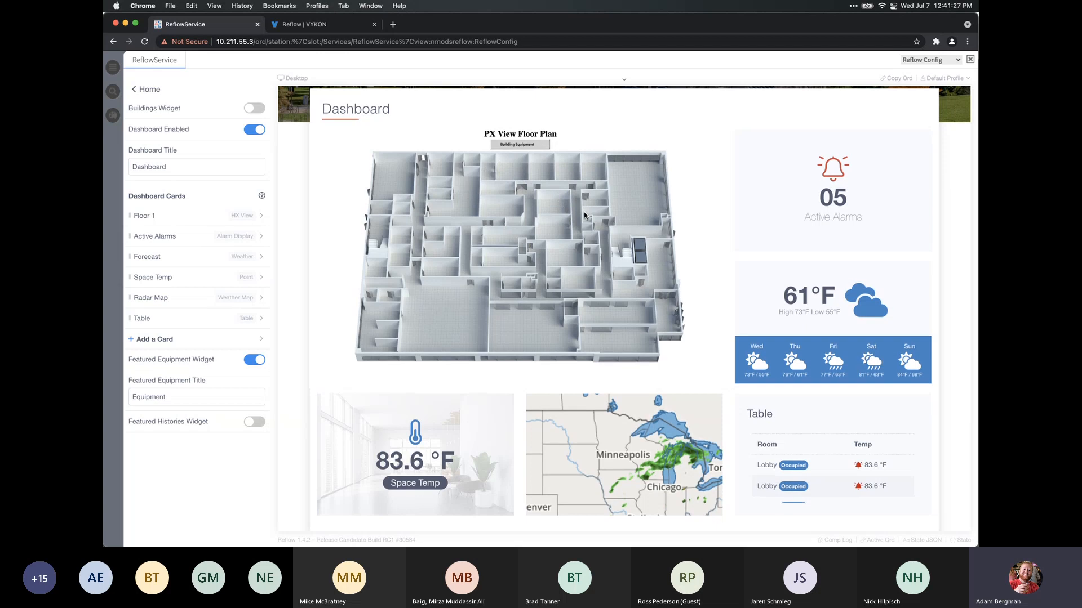
scroll(584, 218, up, 3)
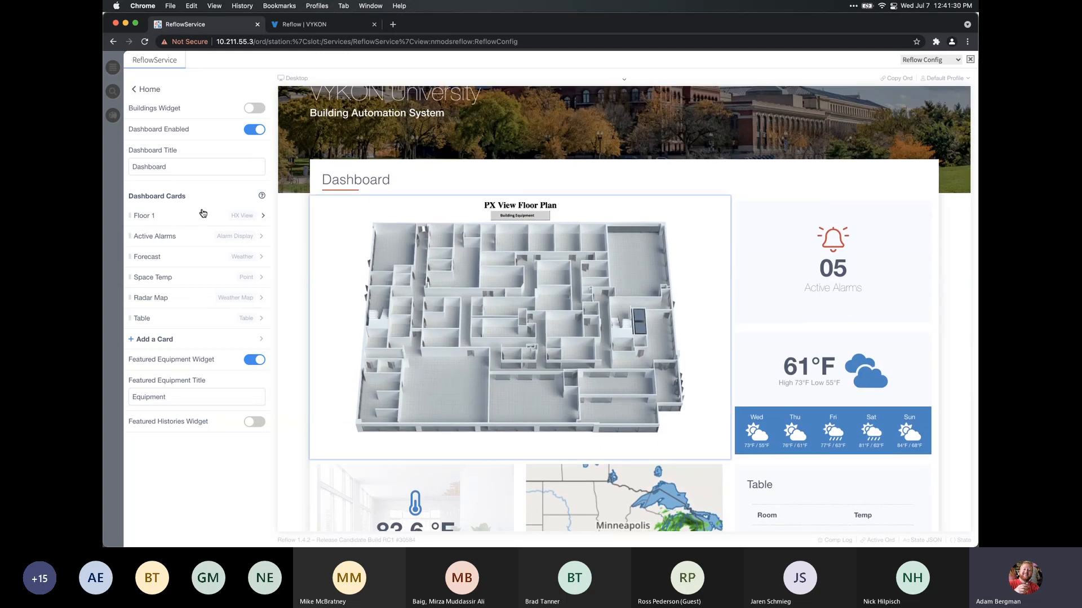
click(204, 220)
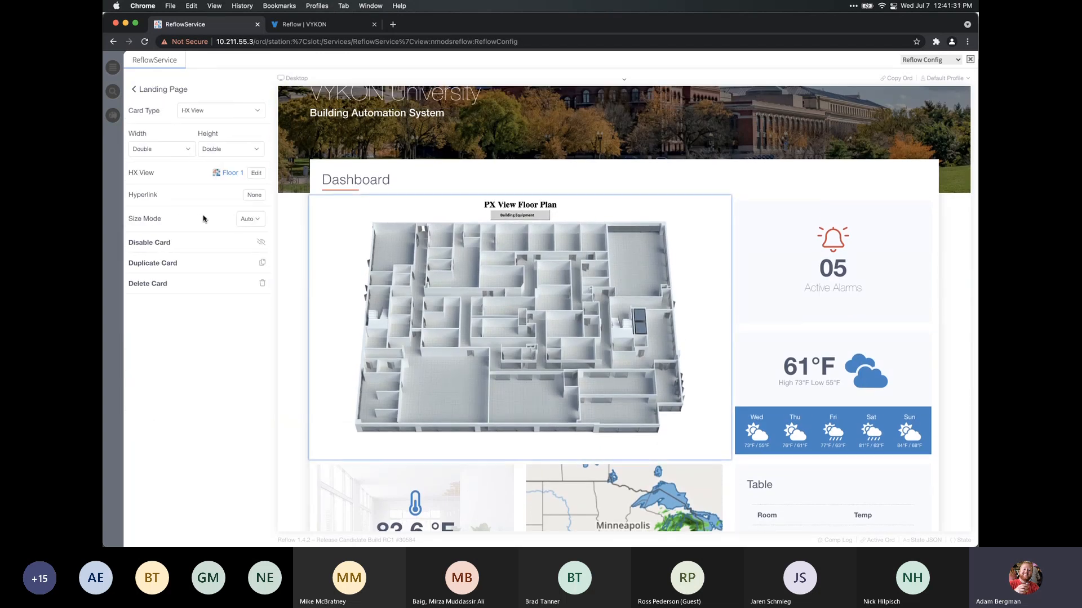
click(212, 111)
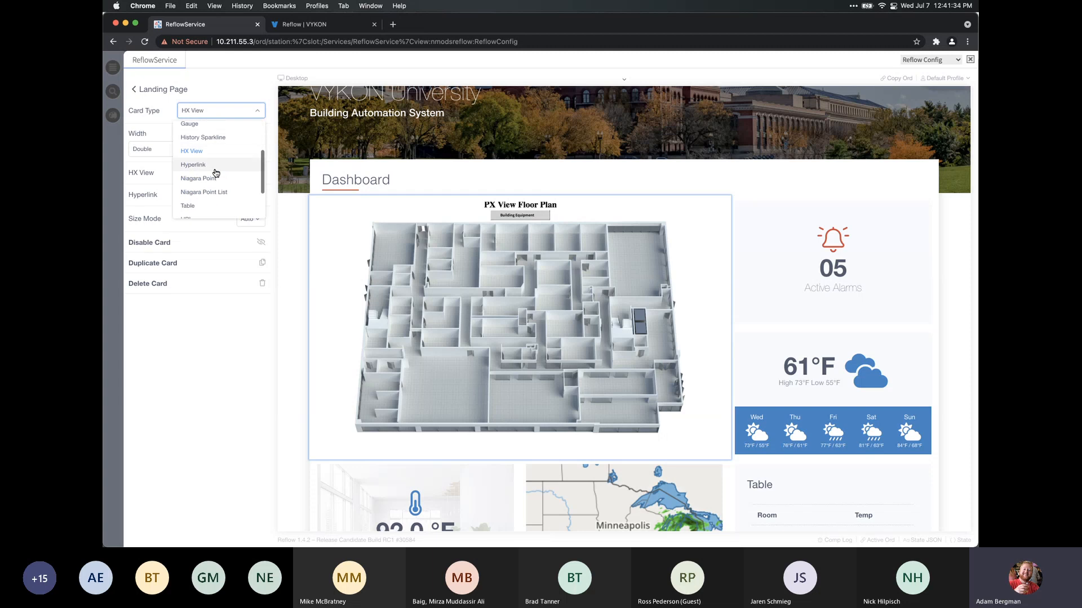
scroll(208, 179, down, 3)
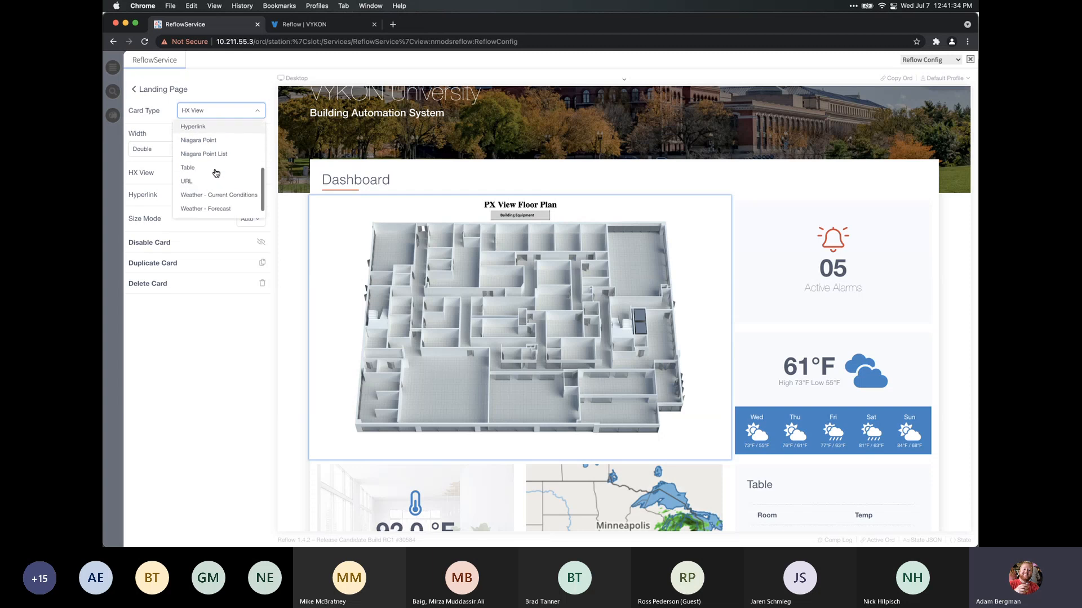
click(194, 182)
click(193, 189)
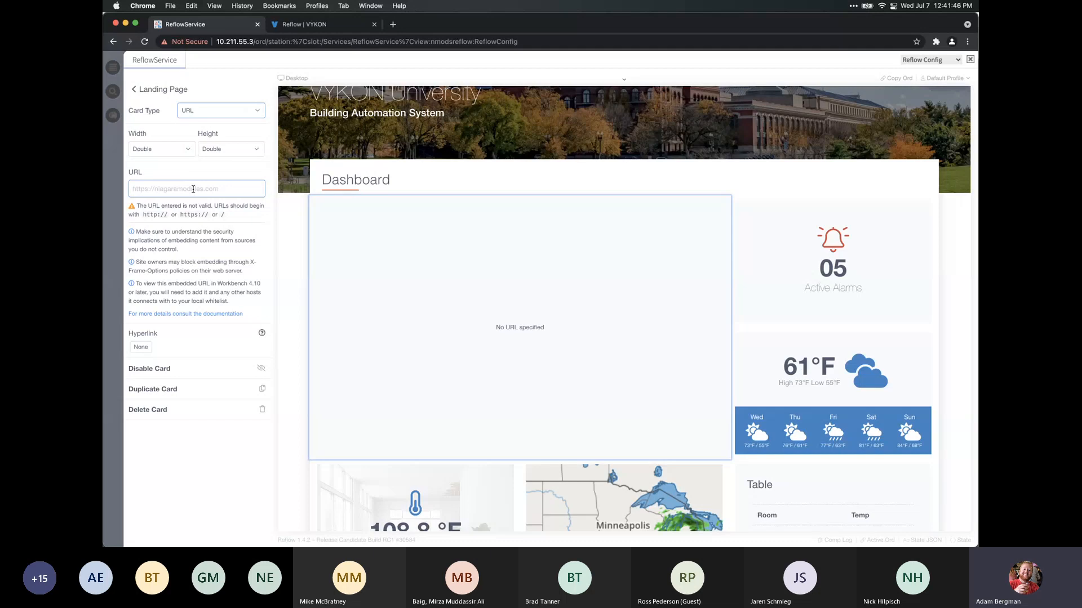
click(193, 189)
text(https://niagaramodules.com)
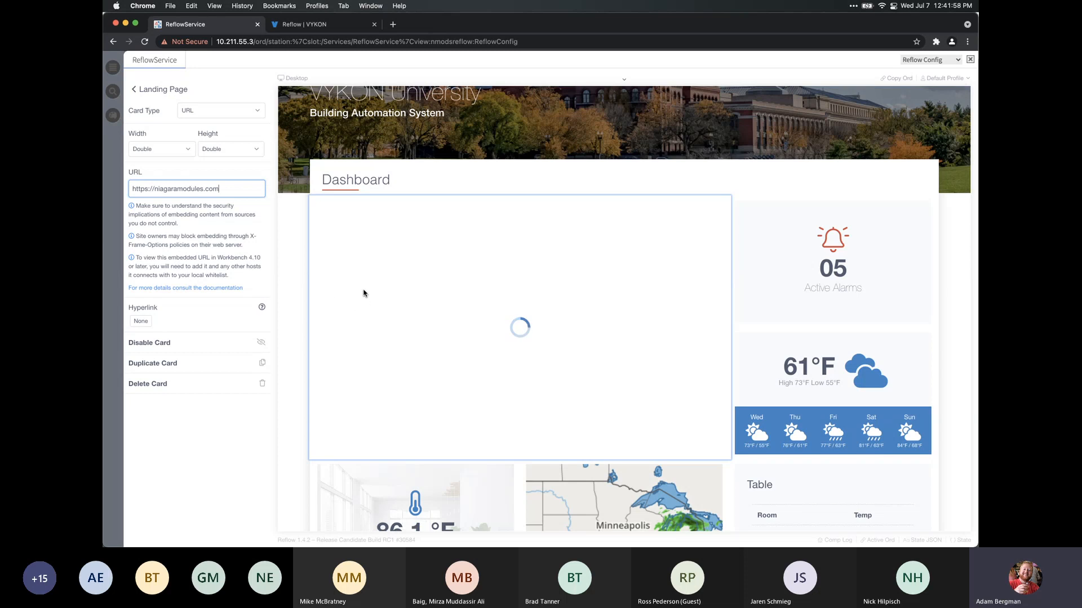
Disable the niagaramodules.com card and enable it again
click(212, 224)
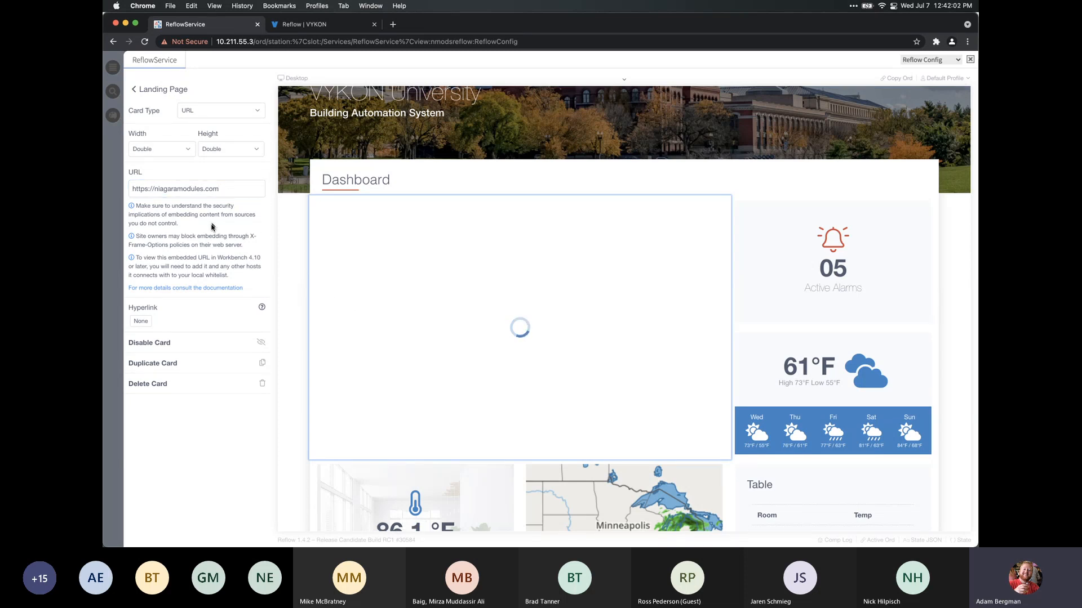
click(231, 189)
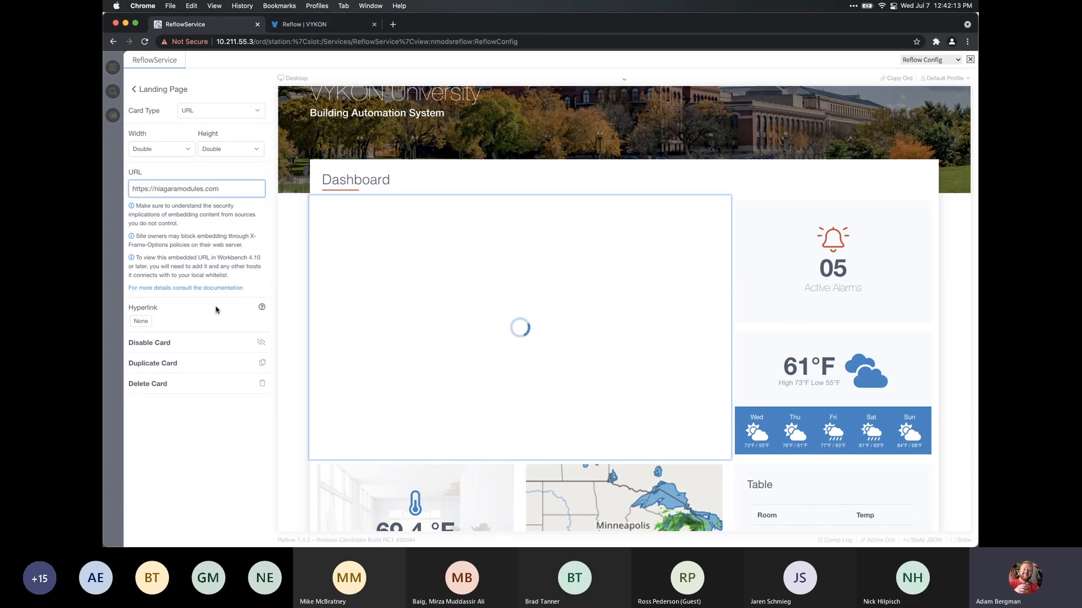
click(202, 344)
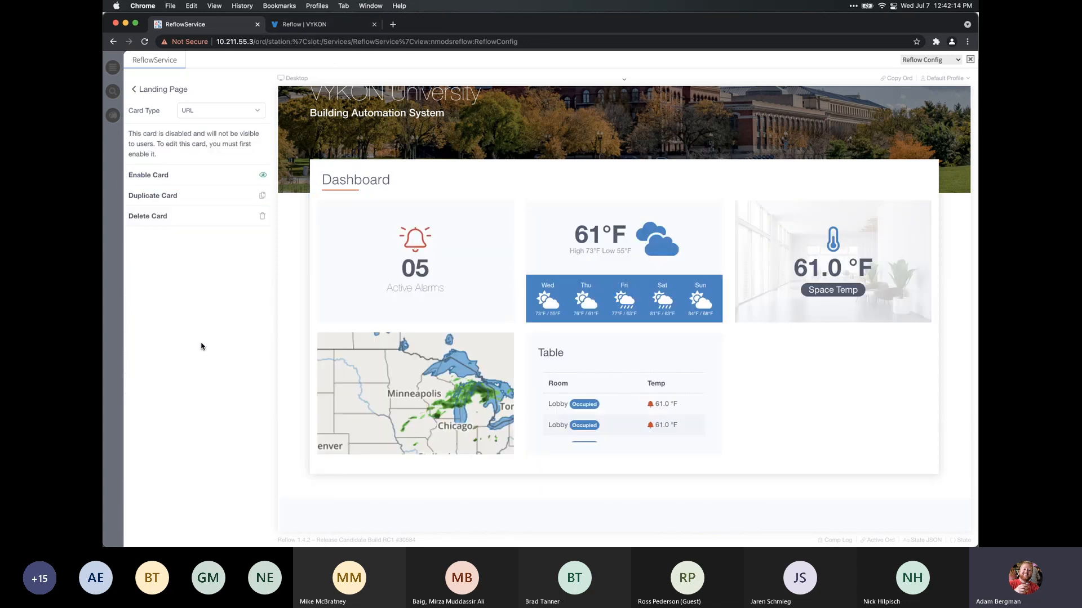
click(200, 180)
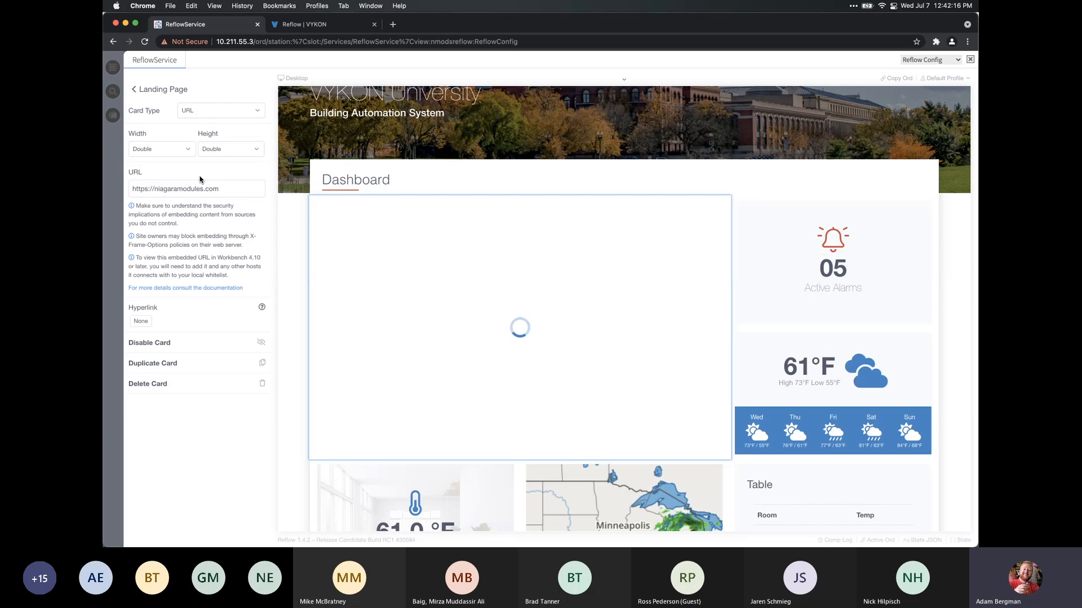
Delete the niagaramodules.com card from the landing page dashboard
click(202, 387)
click(634, 174)
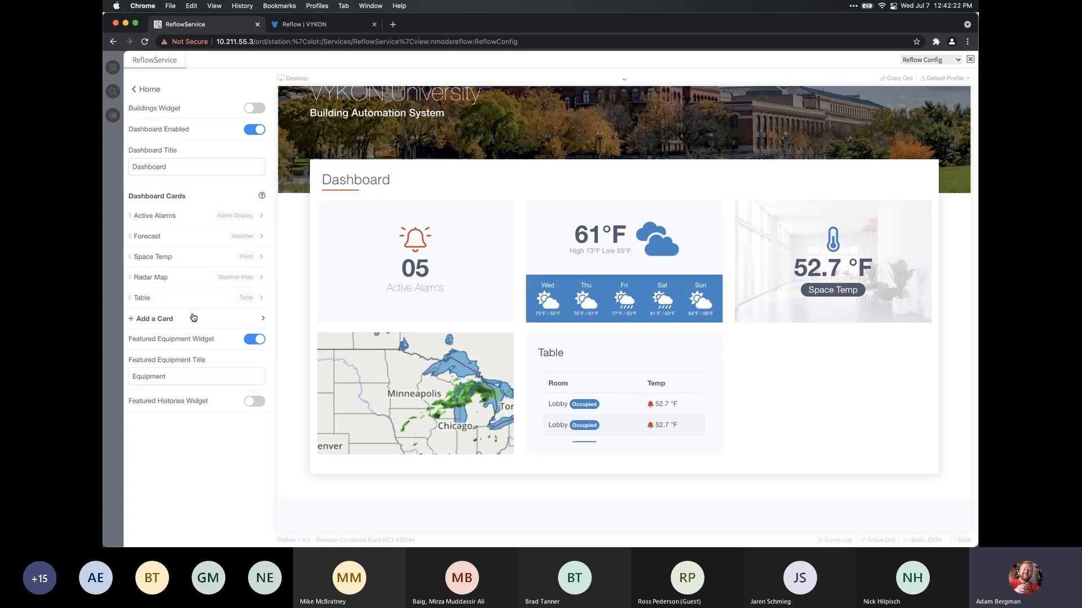
click(188, 313)
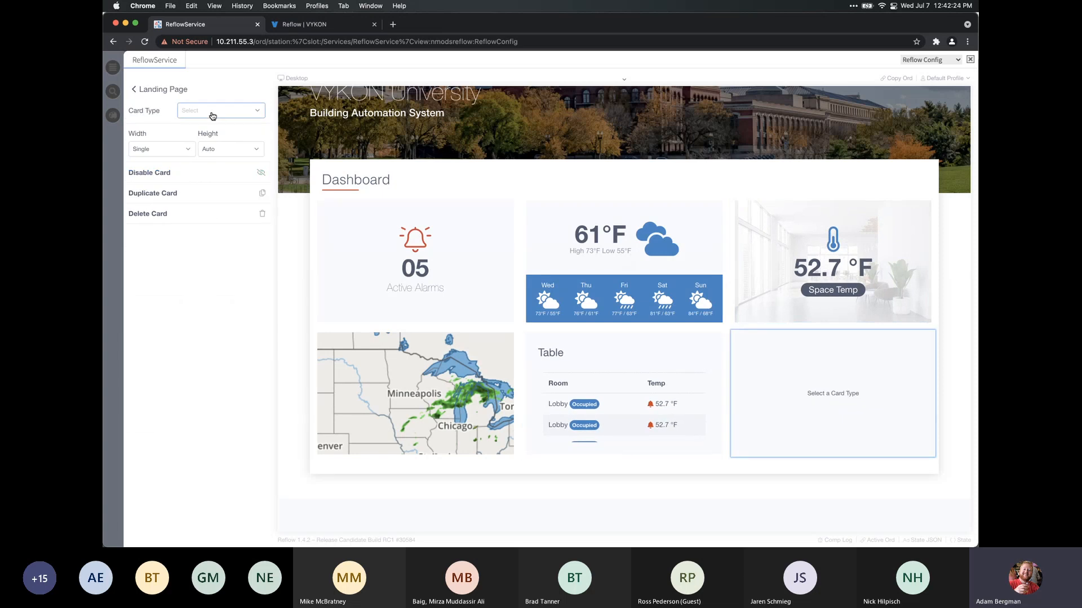
click(217, 111)
scroll(217, 169, down, 5)
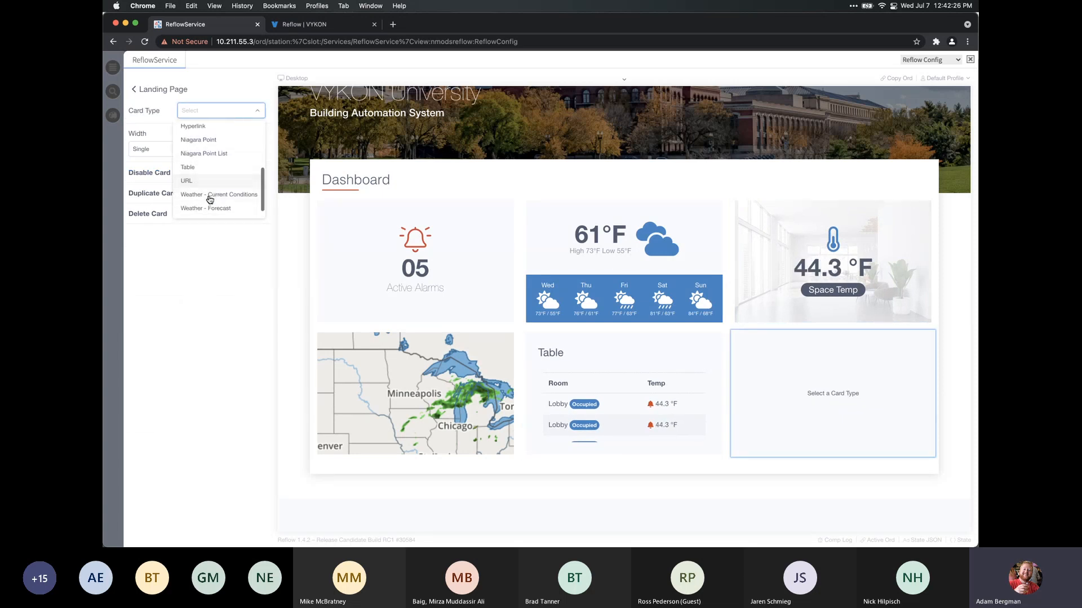
click(208, 181)
click(197, 189)
text(h)
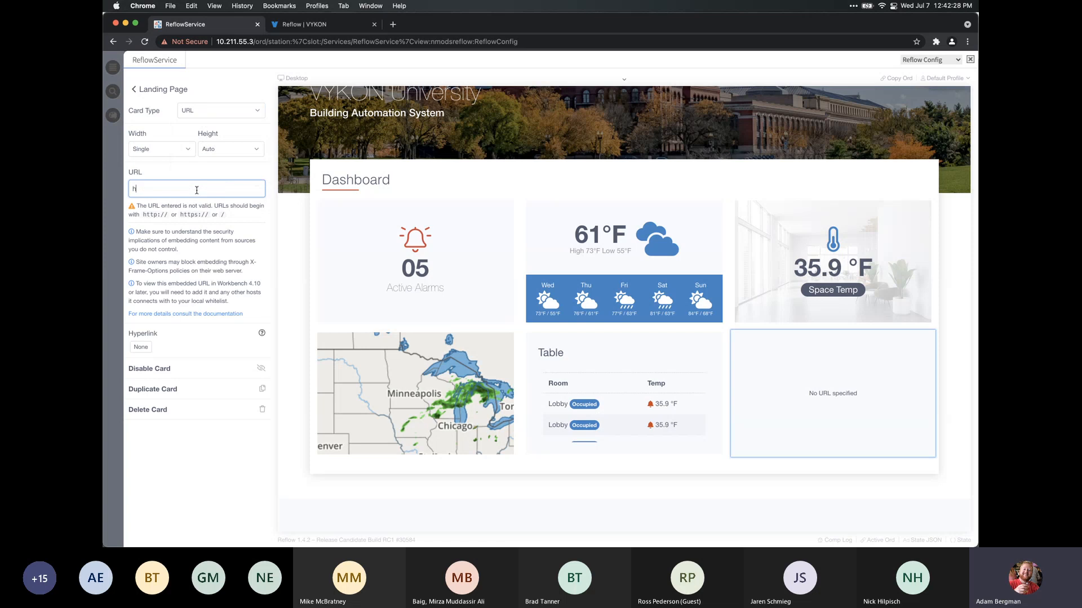
text(ttps://niagaramodules.com)
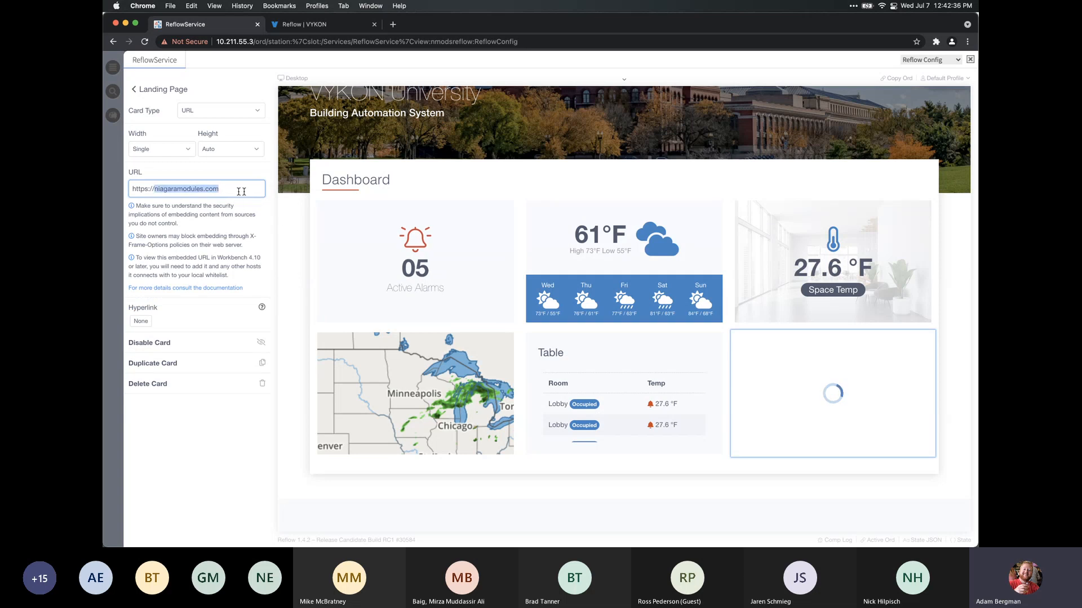
drag(153, 189, 242, 191)
text(bing)
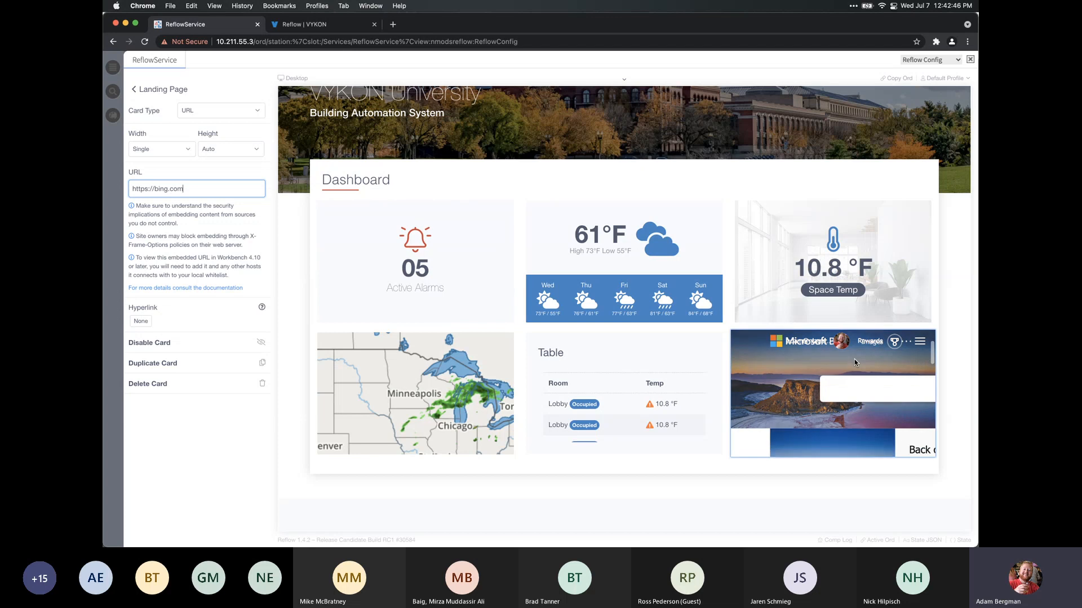
Set both the width and the height of the bing.com card to Double
click(169, 150)
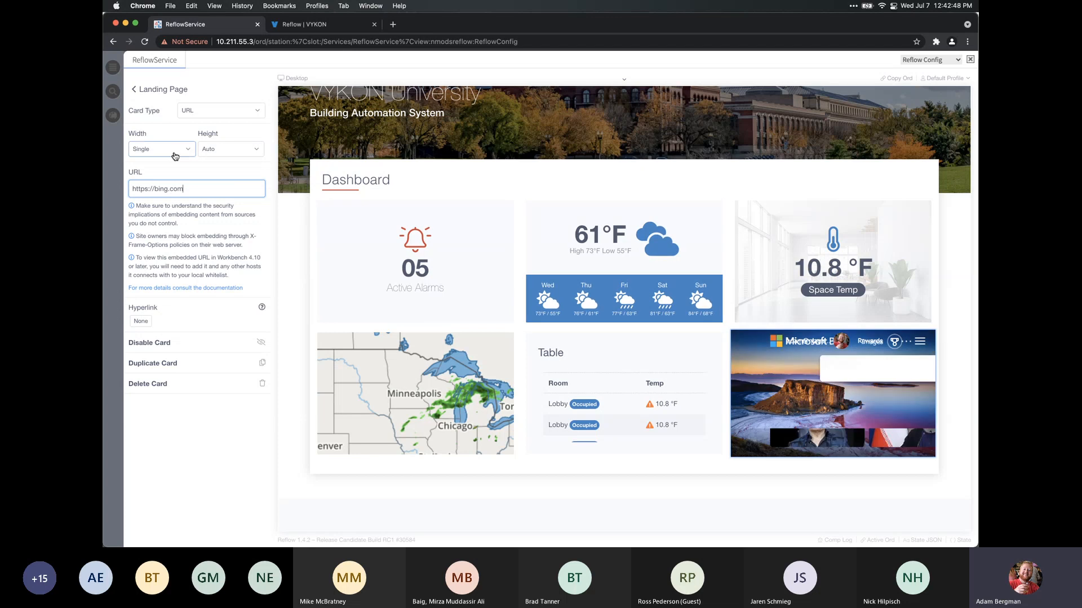
click(171, 182)
click(228, 151)
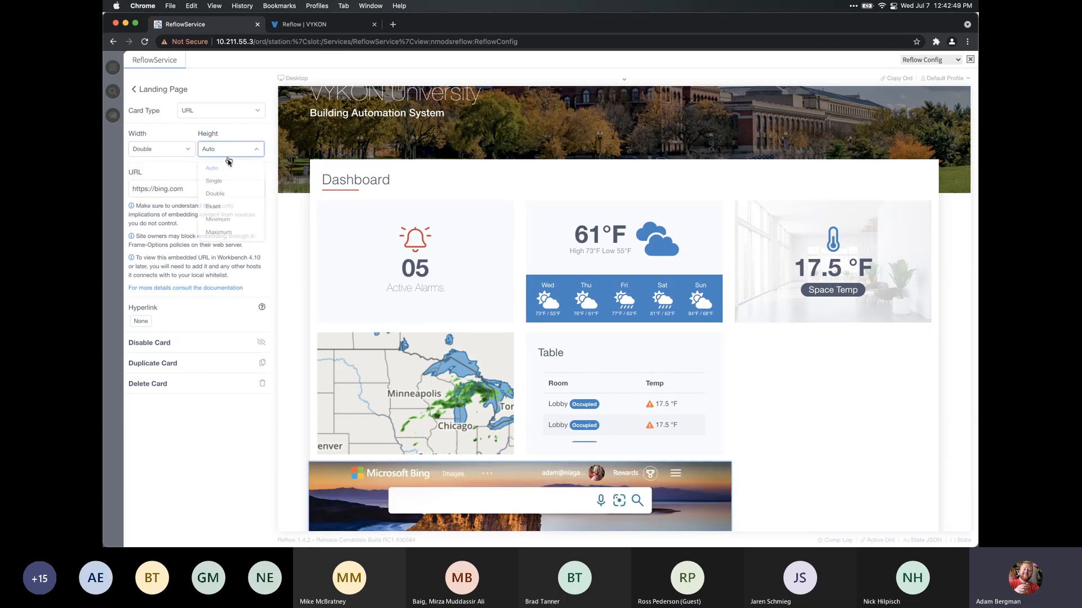
click(225, 193)
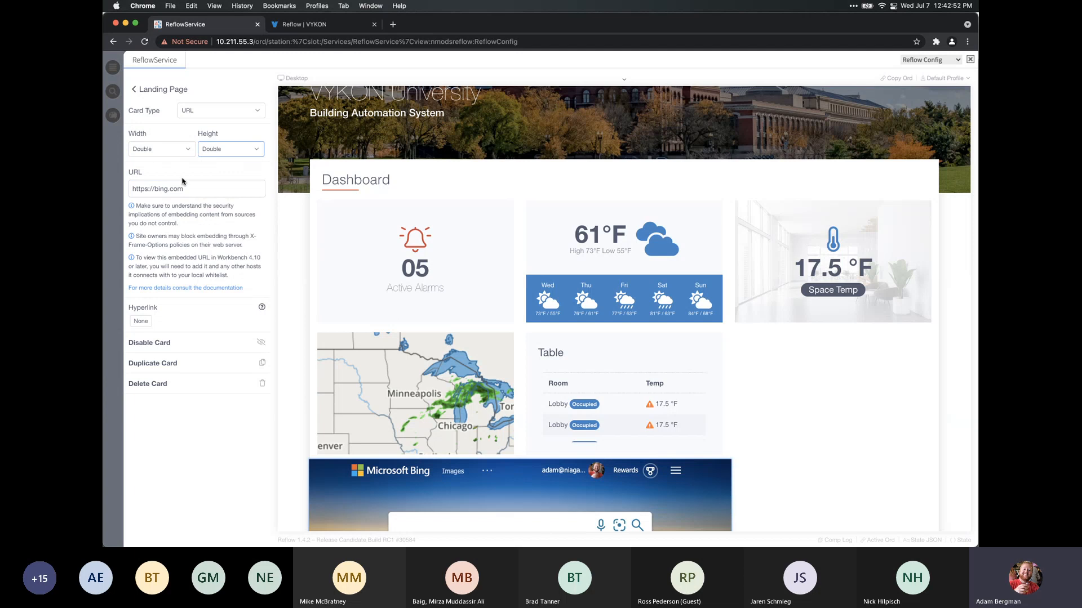
Move the bing.com card to the start of the dashboard cards and reopen its settings
click(159, 90)
drag(181, 315, 189, 224)
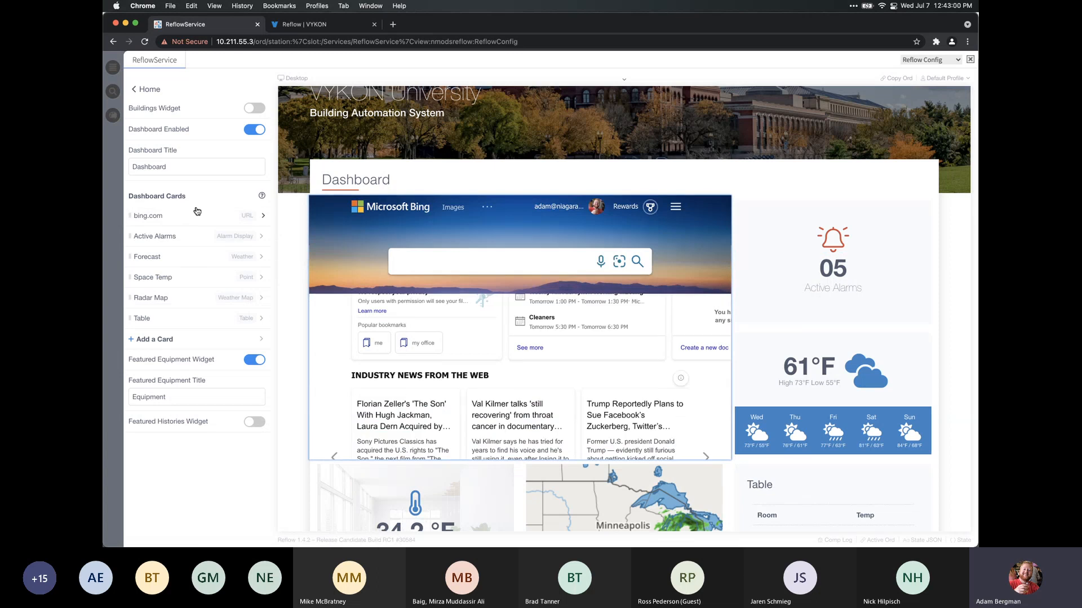
click(189, 216)
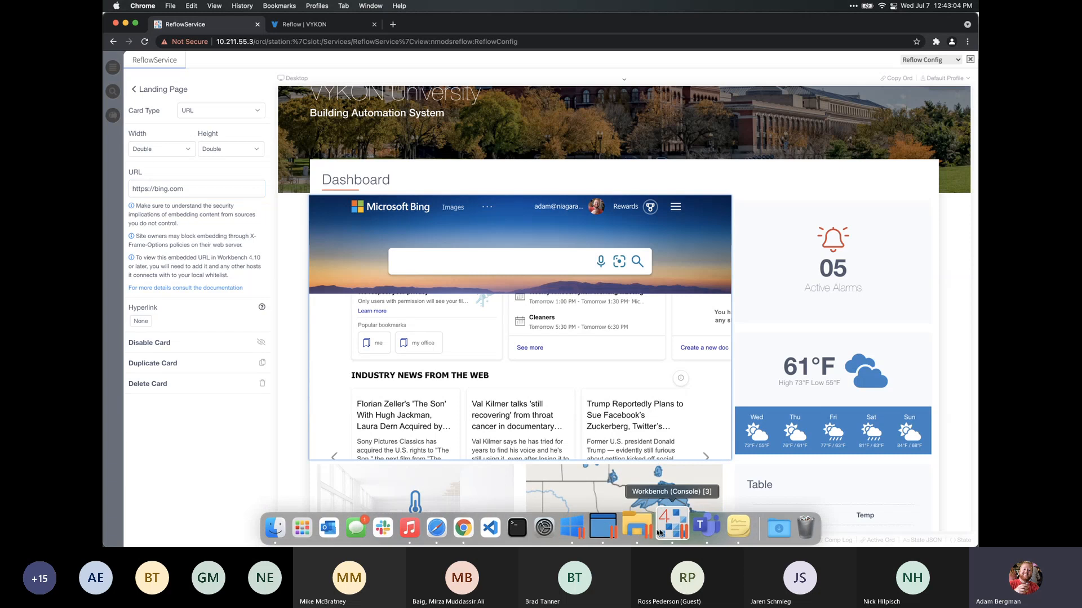
Switch to Niagara Workbench and locate custom.html in the station's Files folder
click(670, 527)
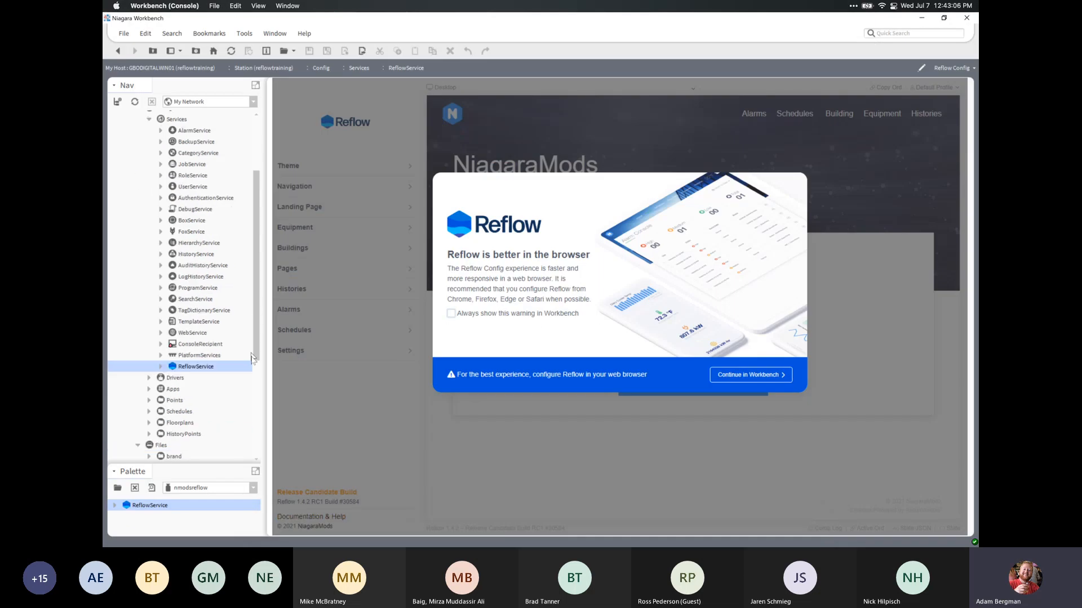
drag(252, 359, 253, 457)
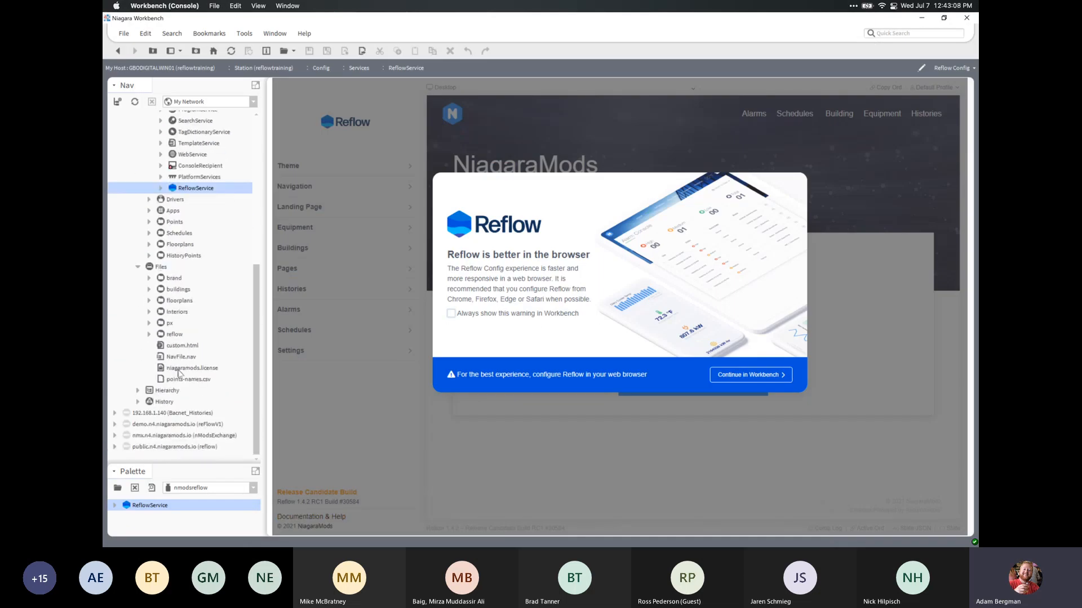
click(186, 348)
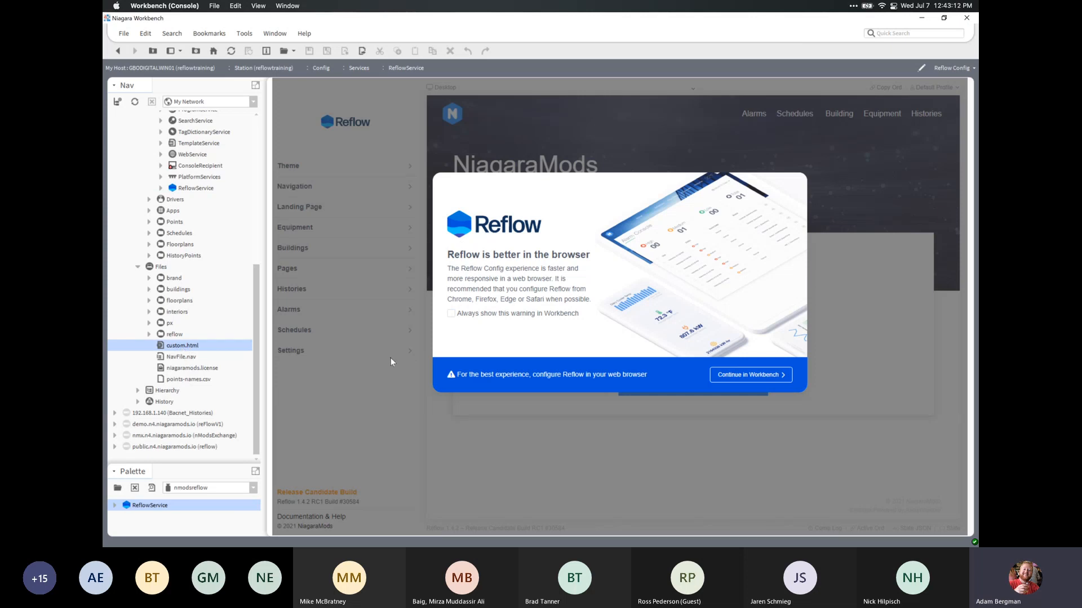
Switch back to Chrome, set the bing.com card's URL to /file/custom.html and review the embedded page in the preview
key(ctrl+Up)
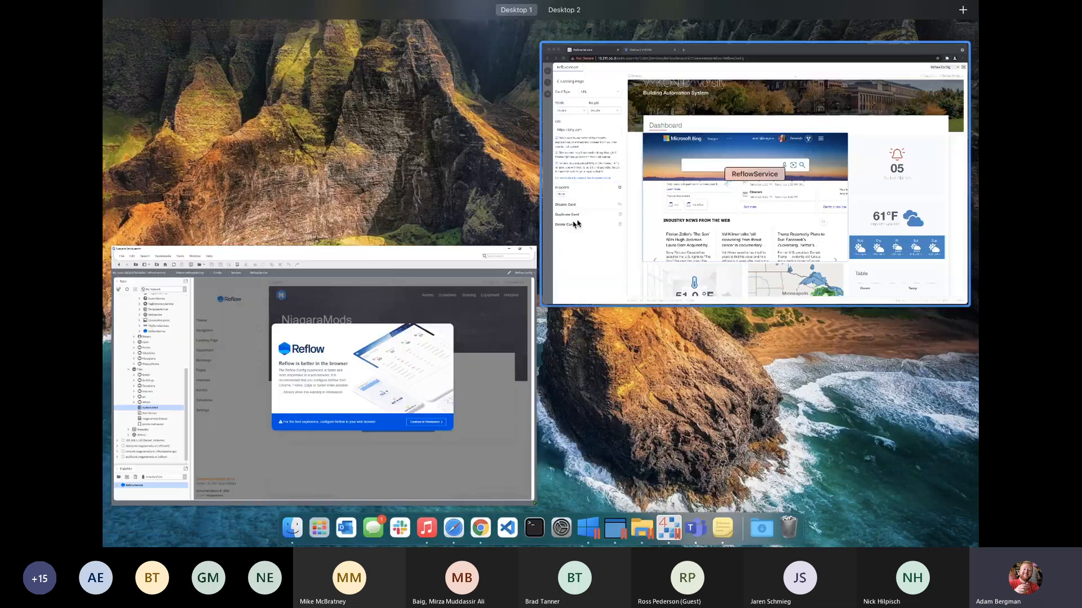
click(573, 224)
triple_click(210, 192)
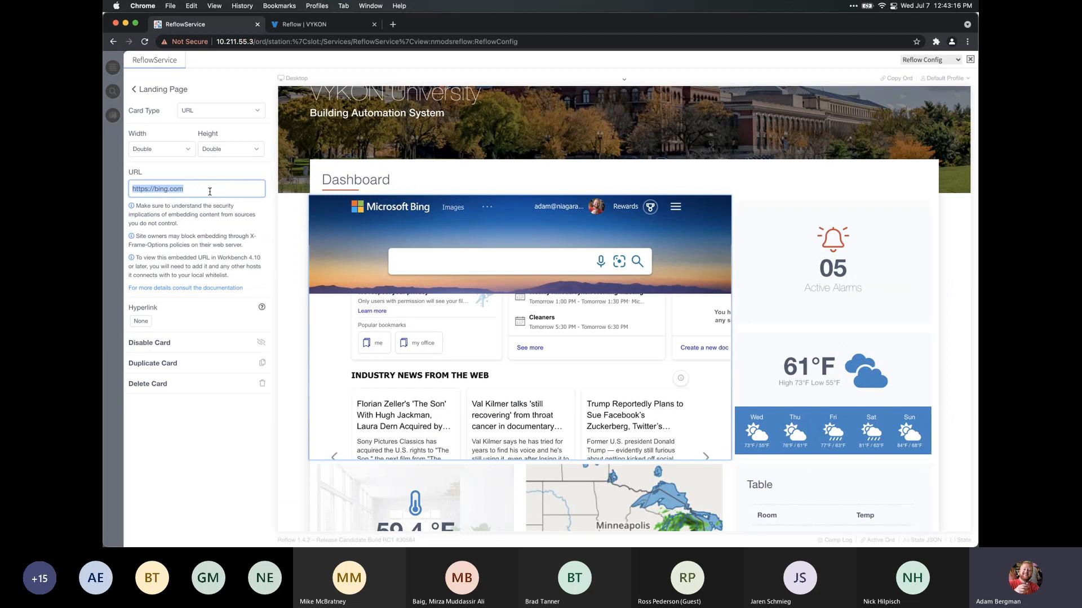
text(/file/custom.html)
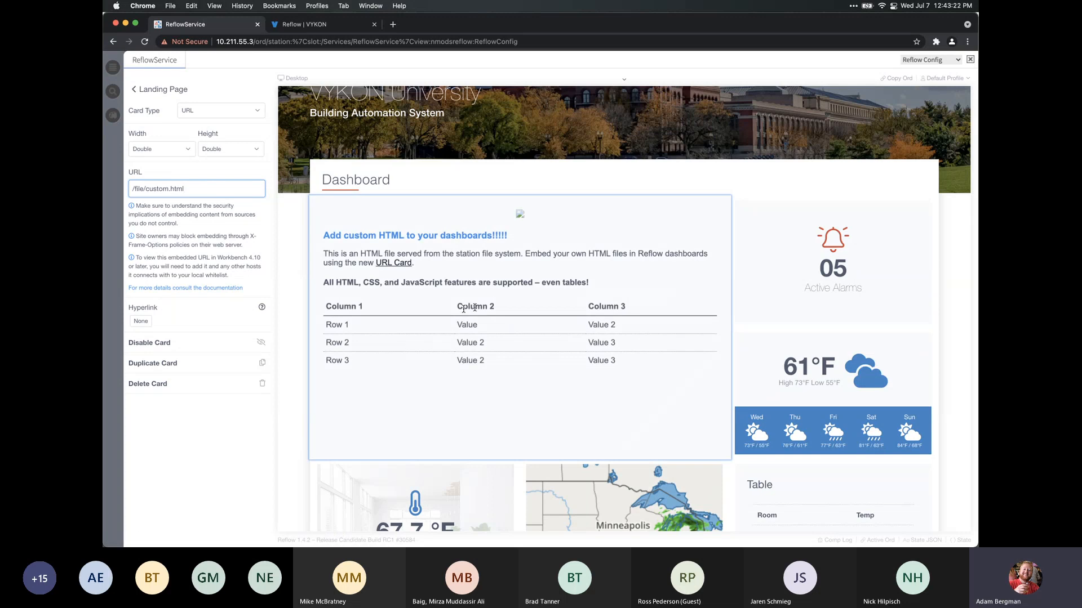
click(213, 447)
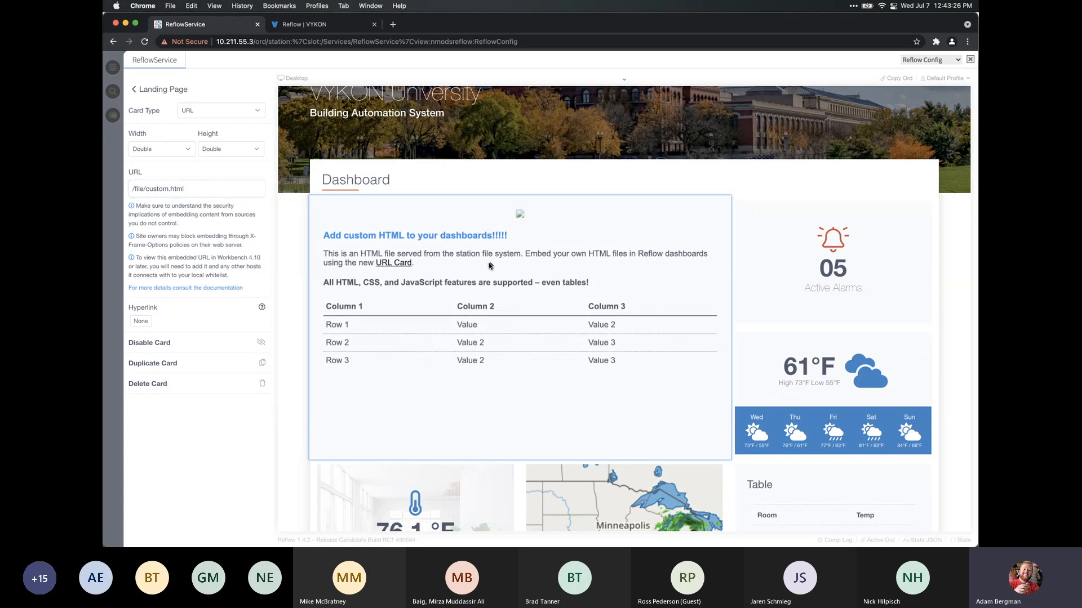
scroll(457, 276, down, 2)
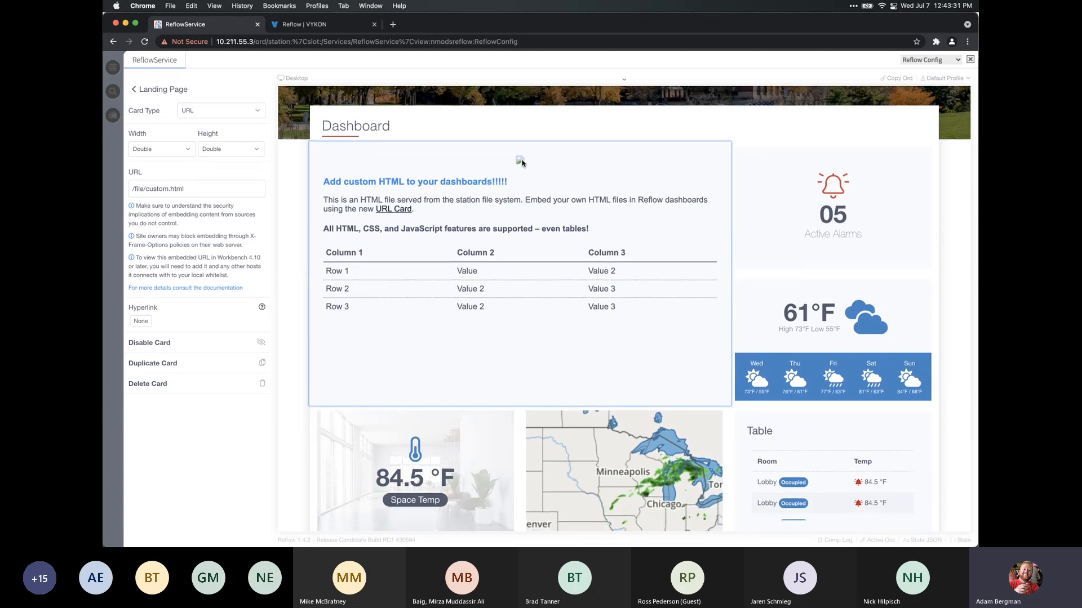
scroll(520, 161, down, 1)
scroll(467, 281, up, 2)
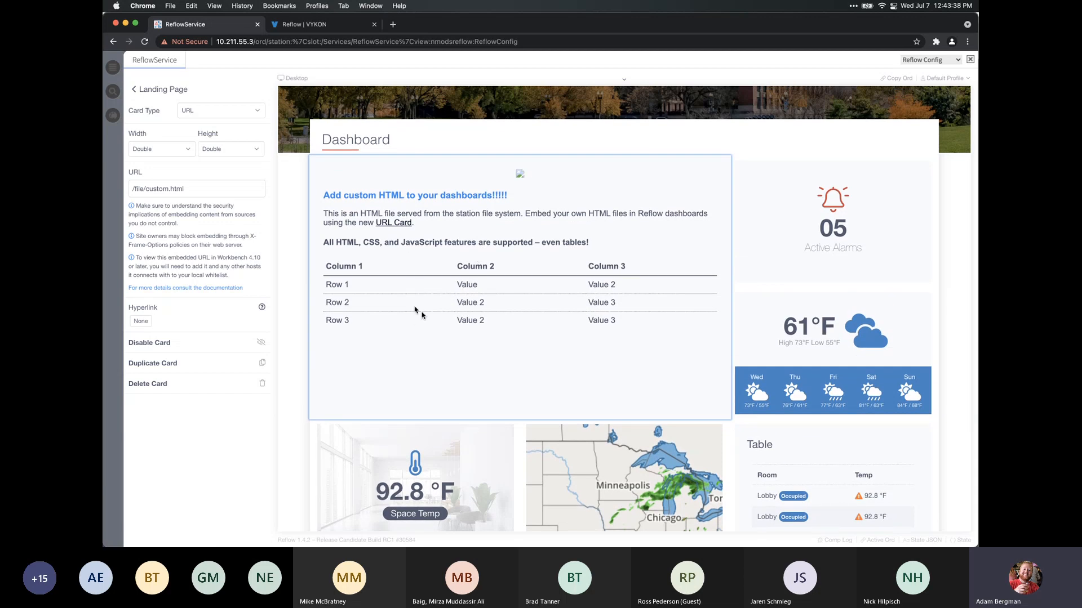
Delete the custom.html URL card from the landing page dashboard
click(162, 90)
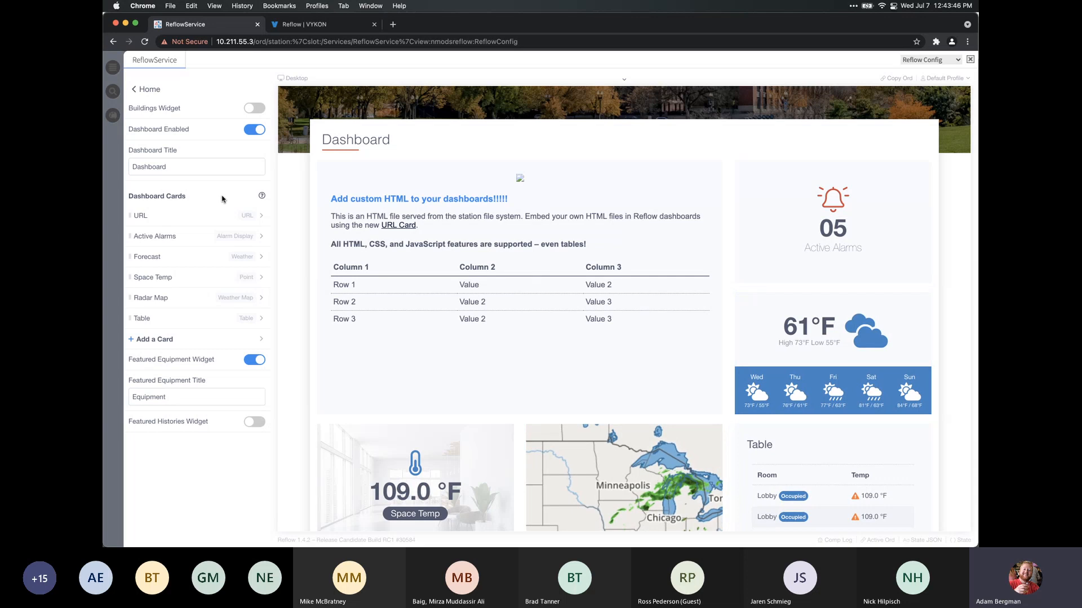
click(179, 220)
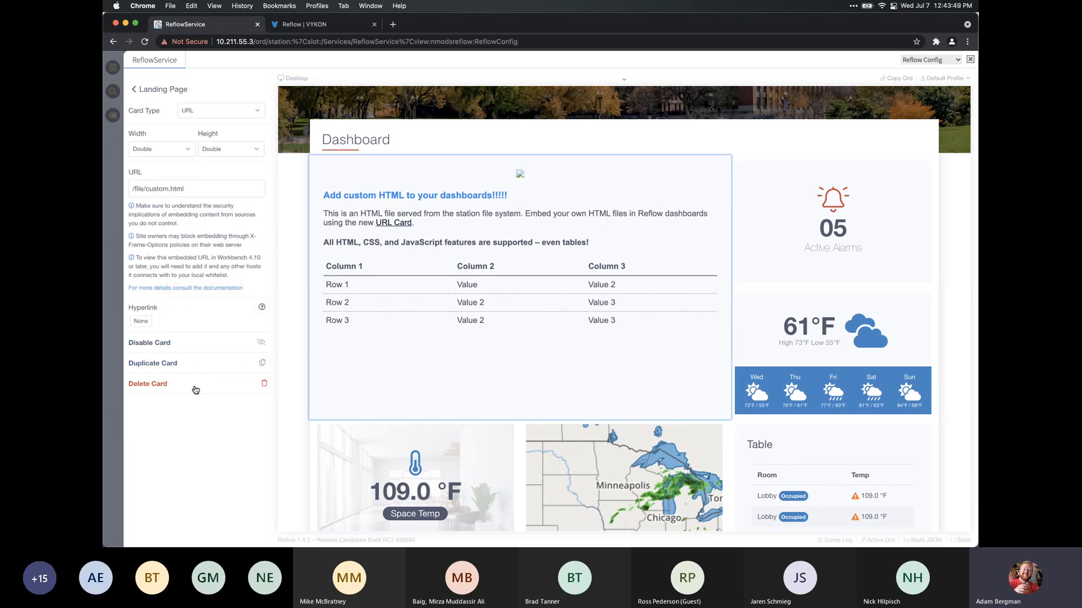
click(260, 384)
click(629, 174)
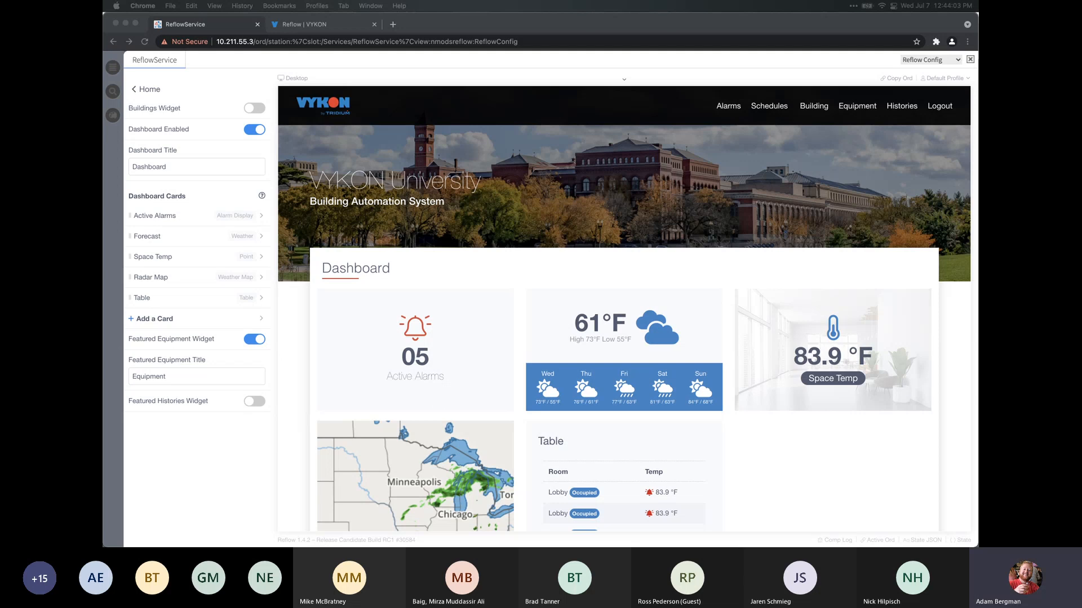
Add a History card to the Student Union building's dashboard
click(150, 90)
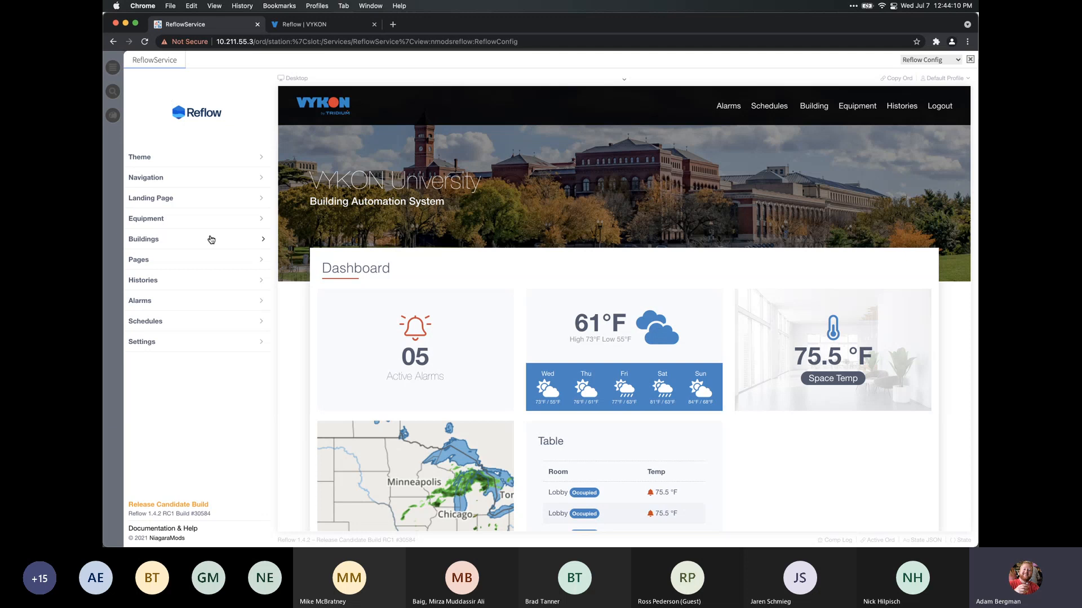
click(214, 240)
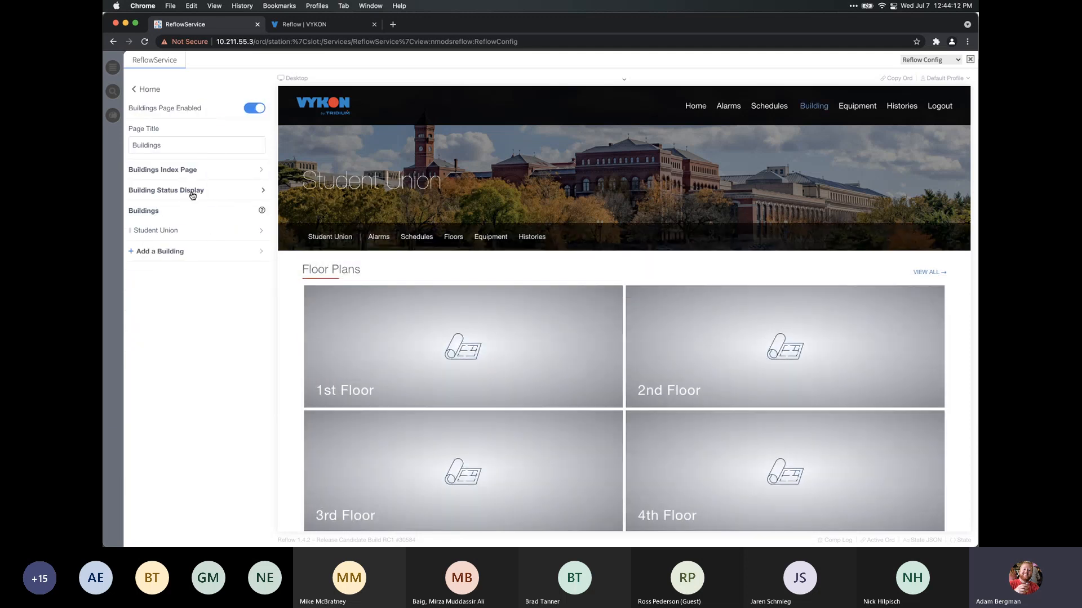
click(177, 233)
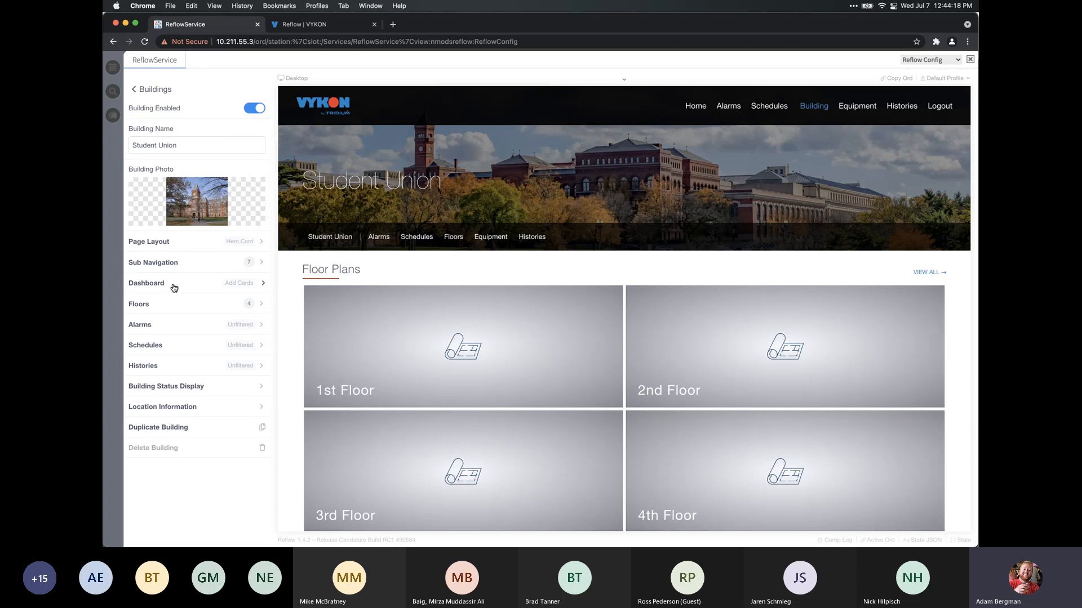
click(169, 288)
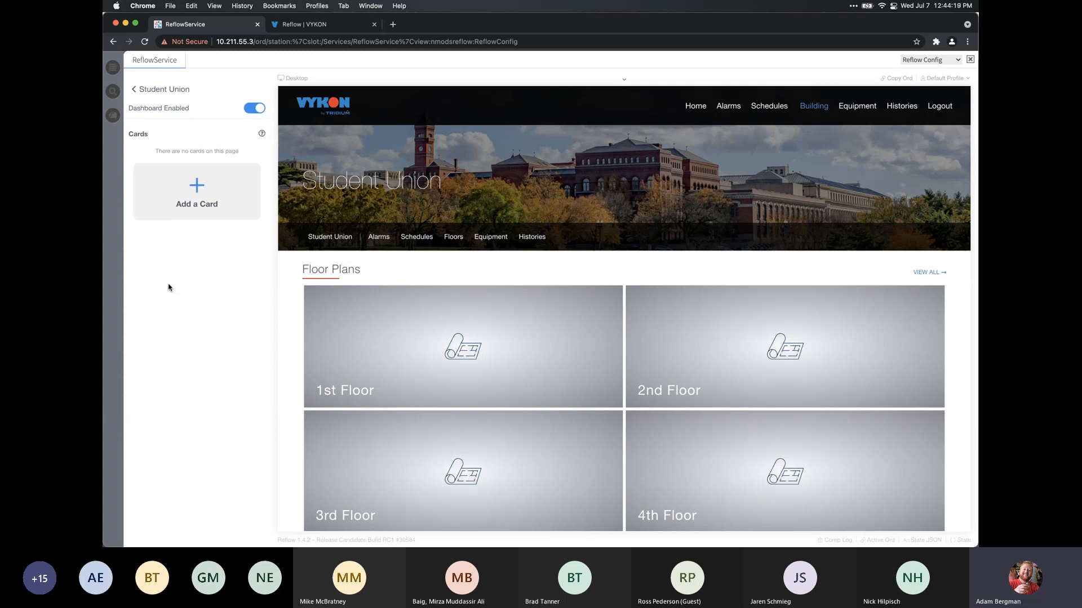
click(209, 205)
click(203, 116)
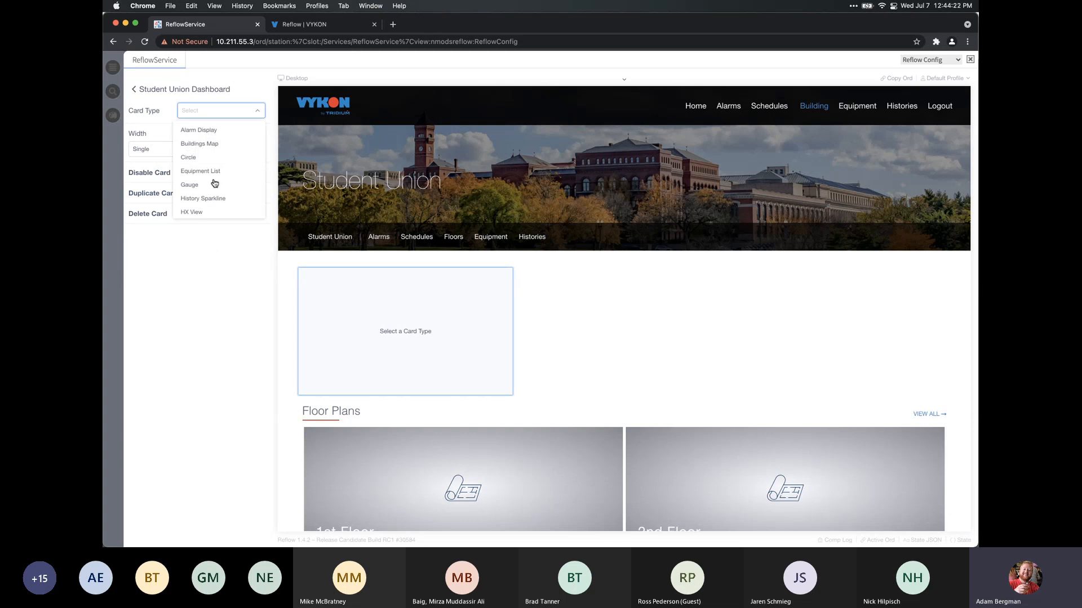
scroll(214, 184, down, 1)
click(214, 171)
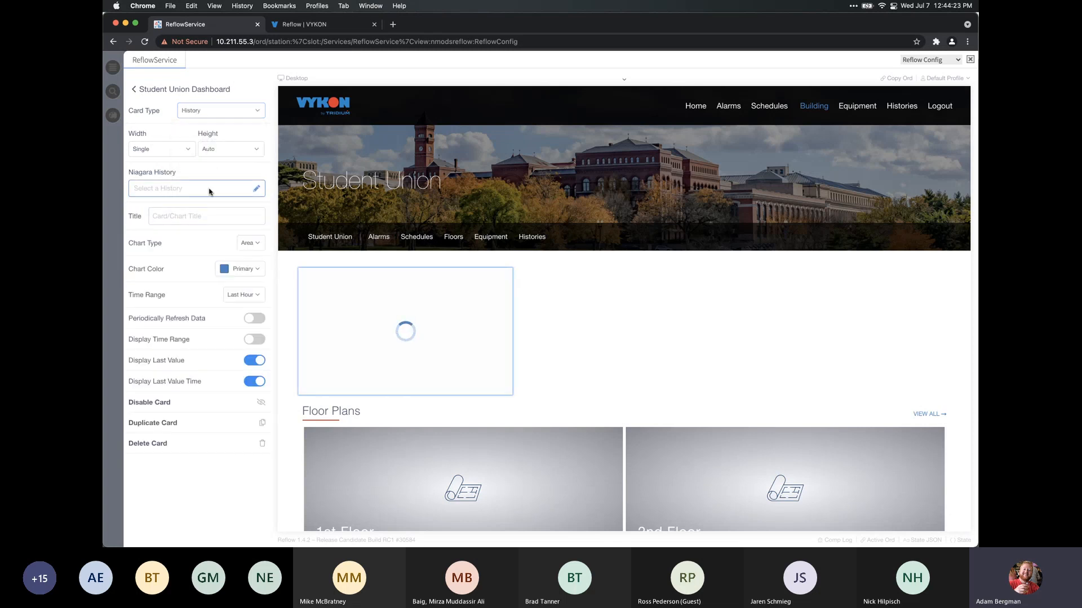
Set the new card's Niagara history to NumericRandom
click(191, 188)
scroll(416, 259, down, 4)
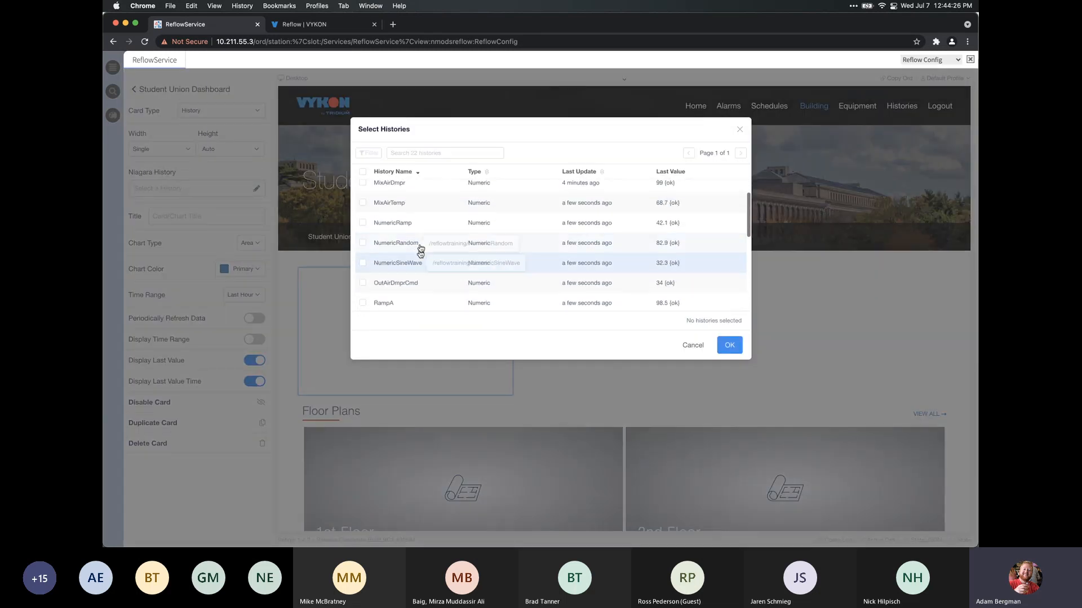
click(418, 245)
click(729, 347)
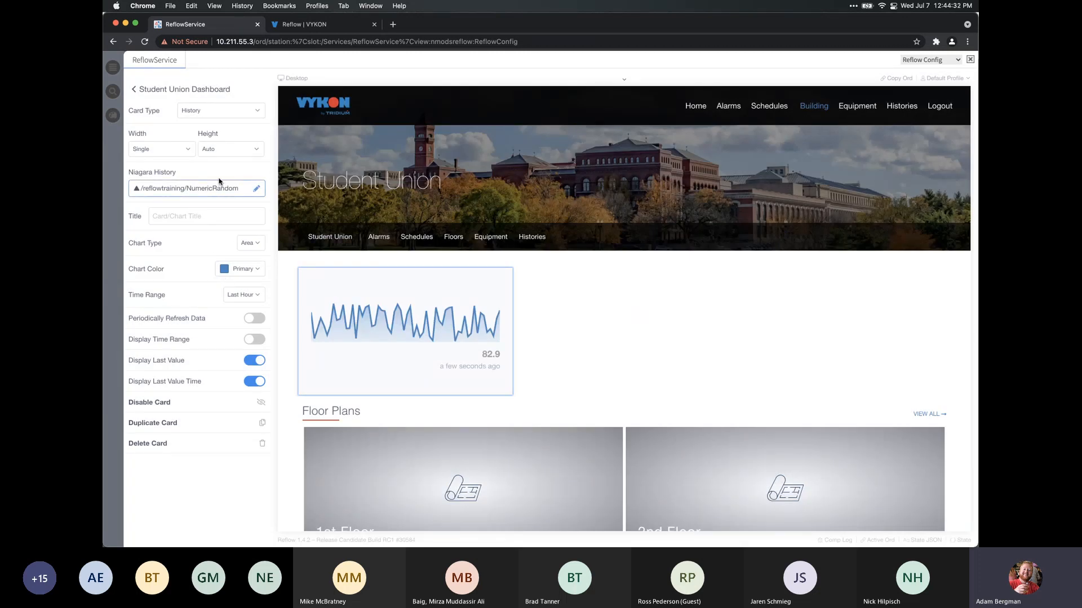
Set the history card's width to Double and preview the Student Union dashboard in the mobile, tablet and desktop layouts
click(173, 156)
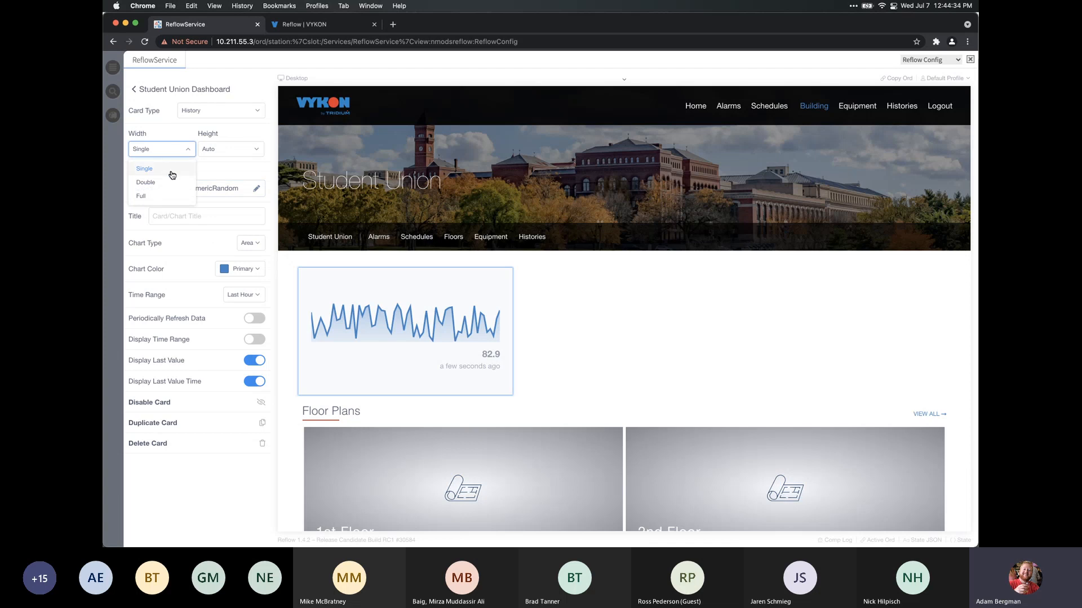
click(171, 182)
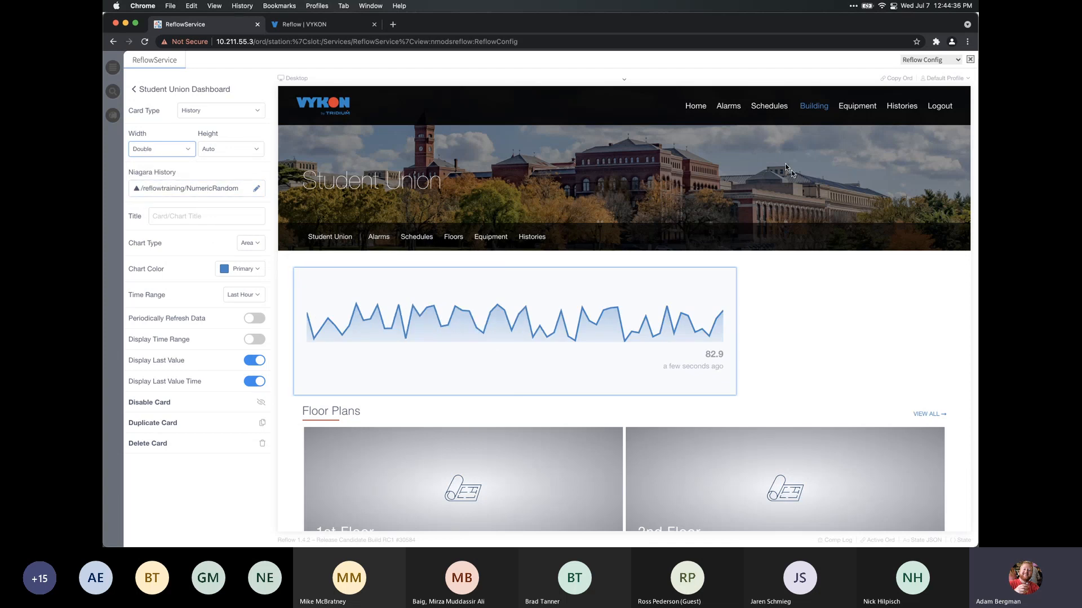
click(624, 84)
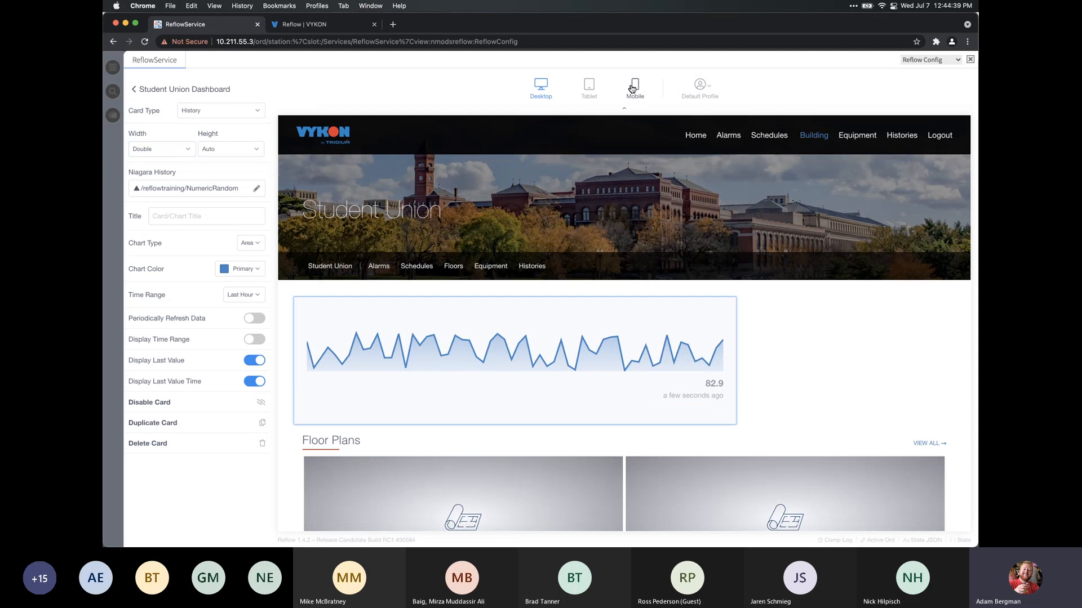
click(632, 89)
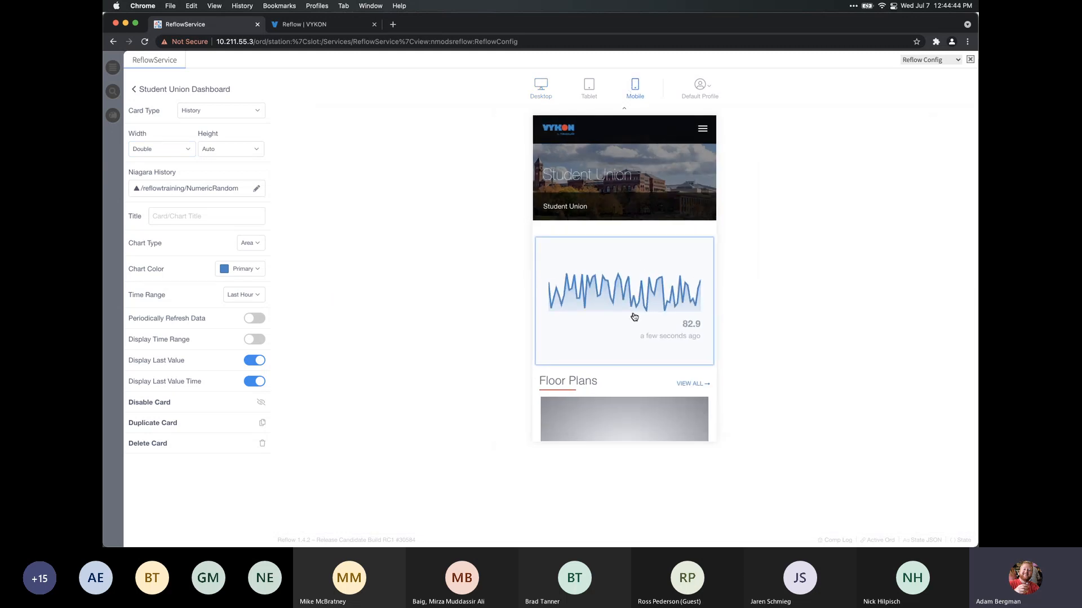
scroll(632, 312, down, 1)
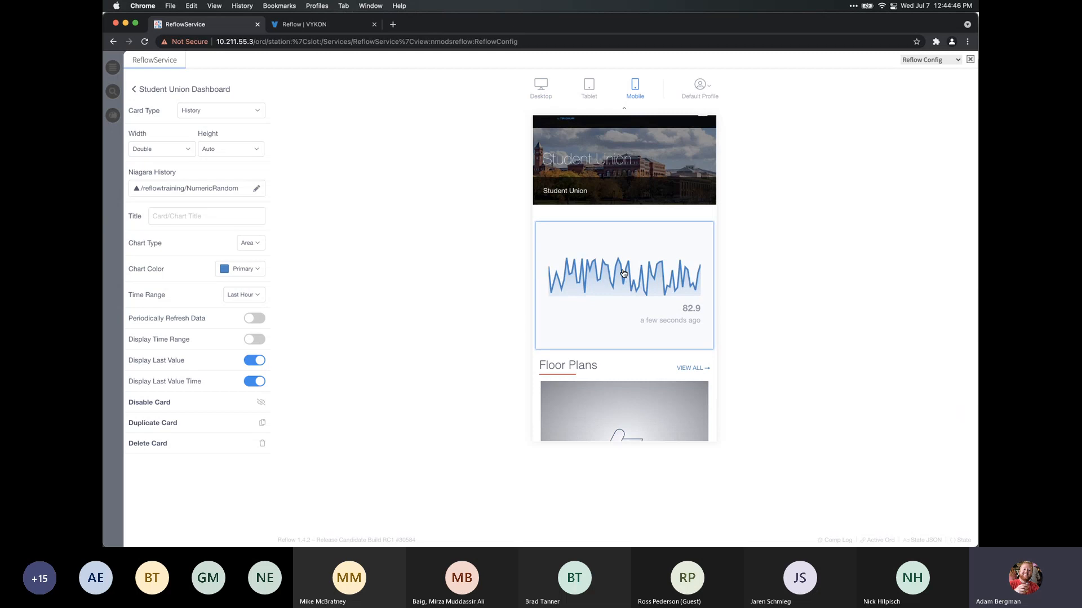
scroll(625, 264, up, 1)
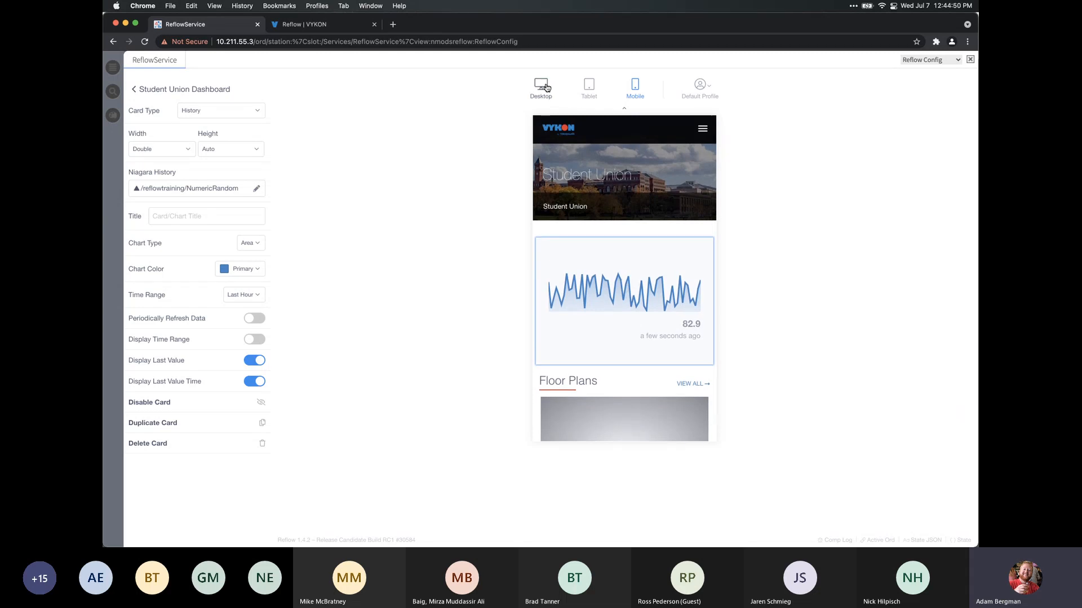
click(592, 96)
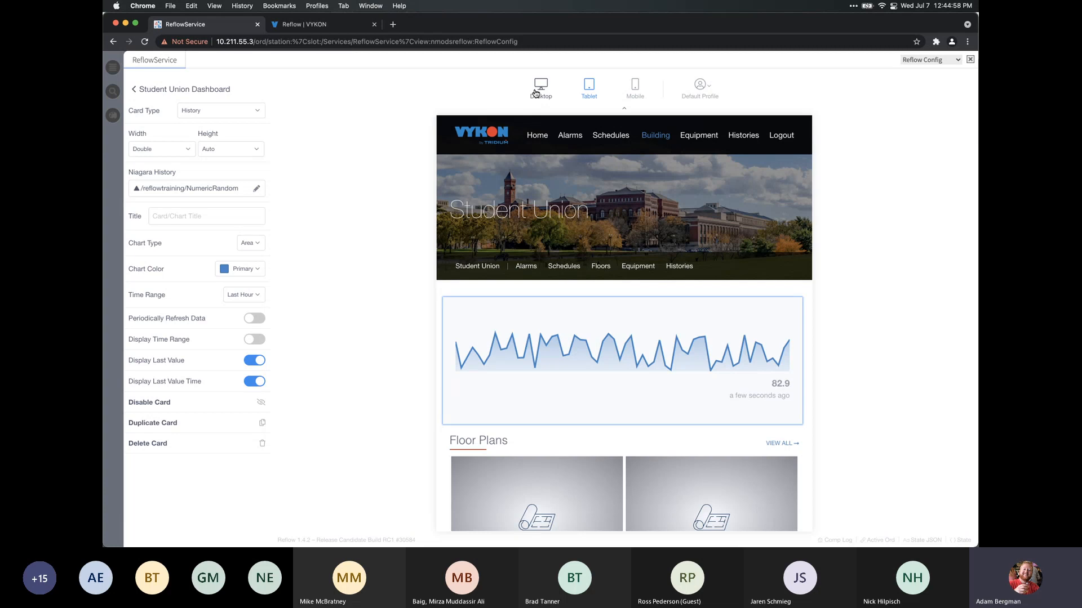
click(535, 93)
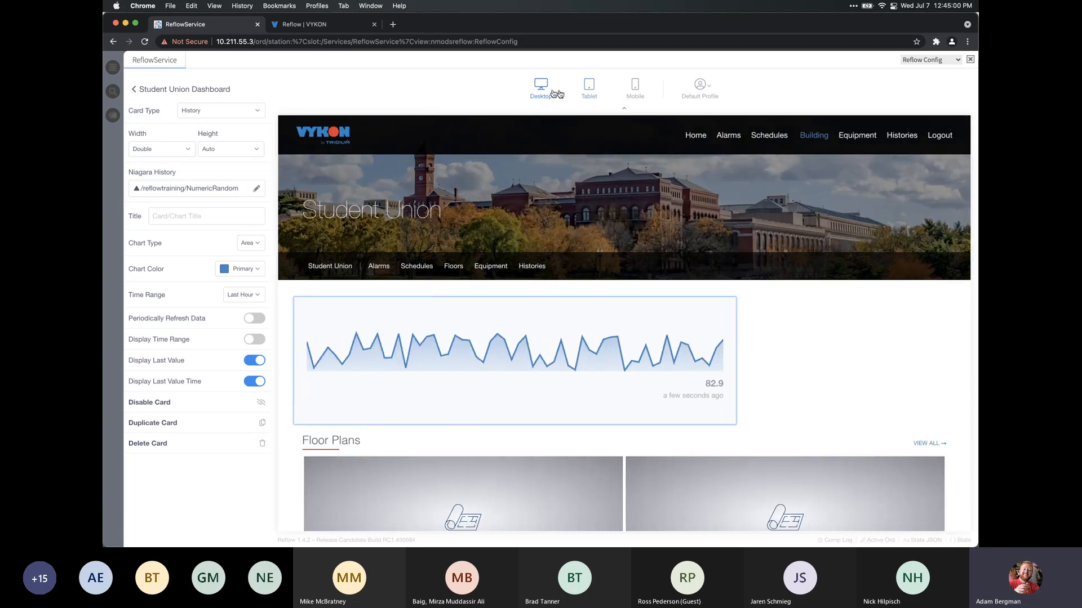
click(598, 94)
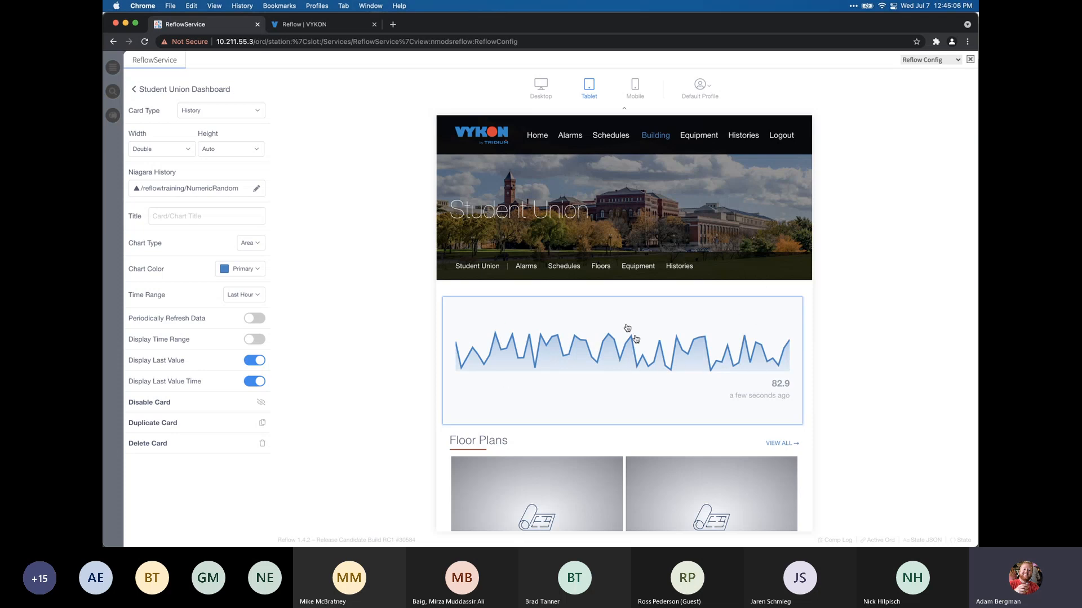
click(542, 85)
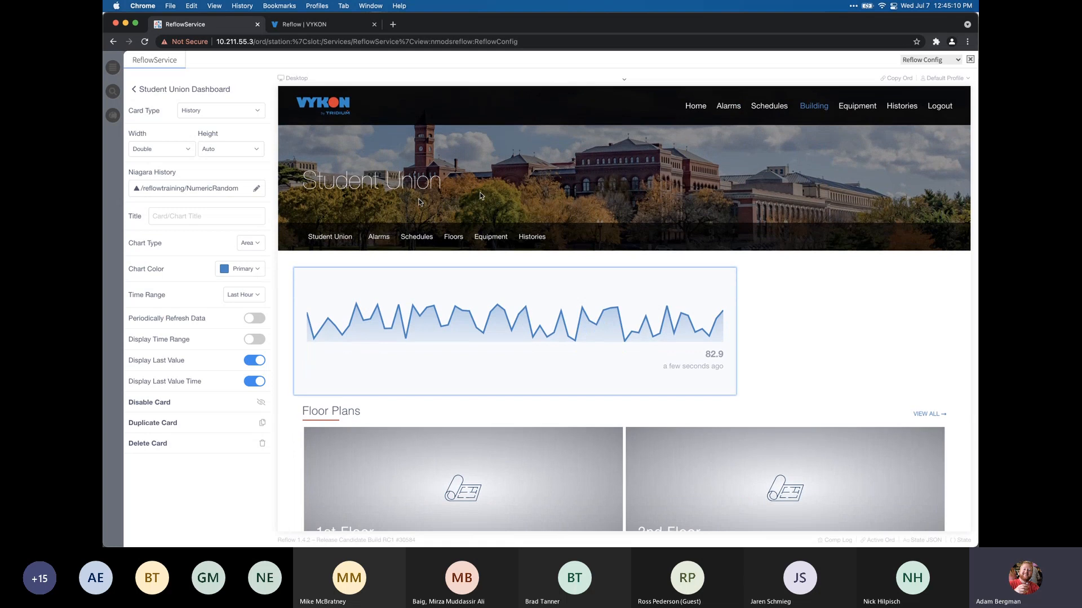
Set the history card's width to Single and return to the Student Union dashboard's card list
click(181, 150)
click(176, 168)
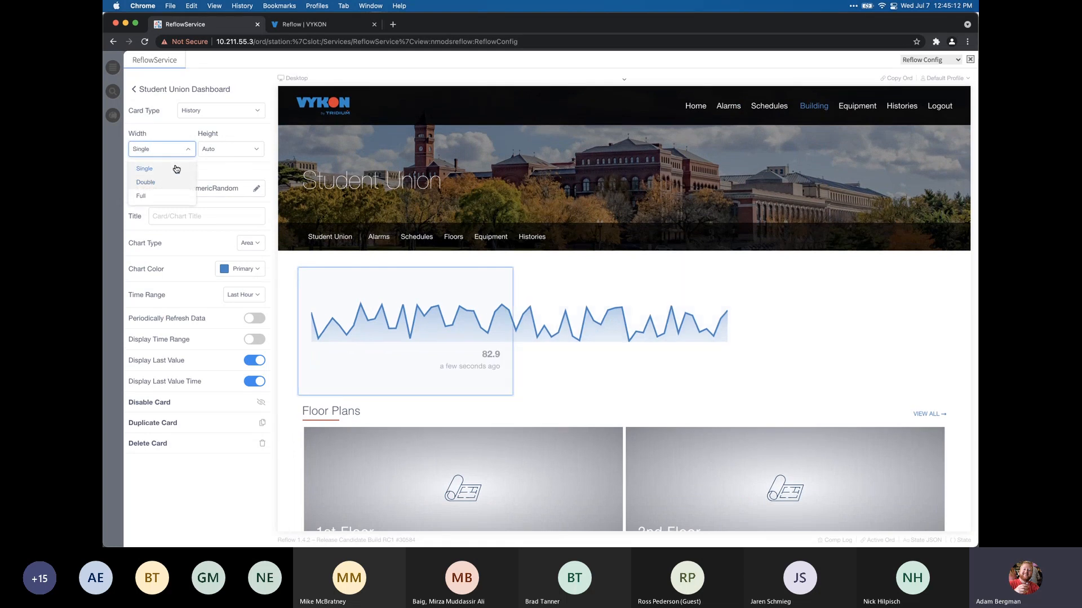
click(156, 92)
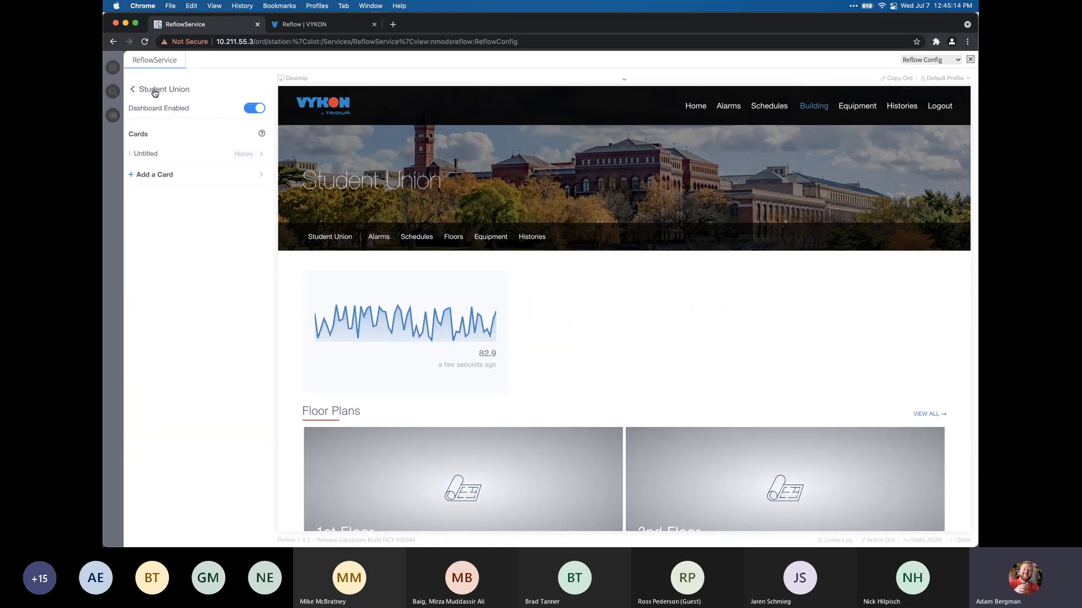
Leave the building settings and open the Equipment configuration to review the available equipment types
click(156, 92)
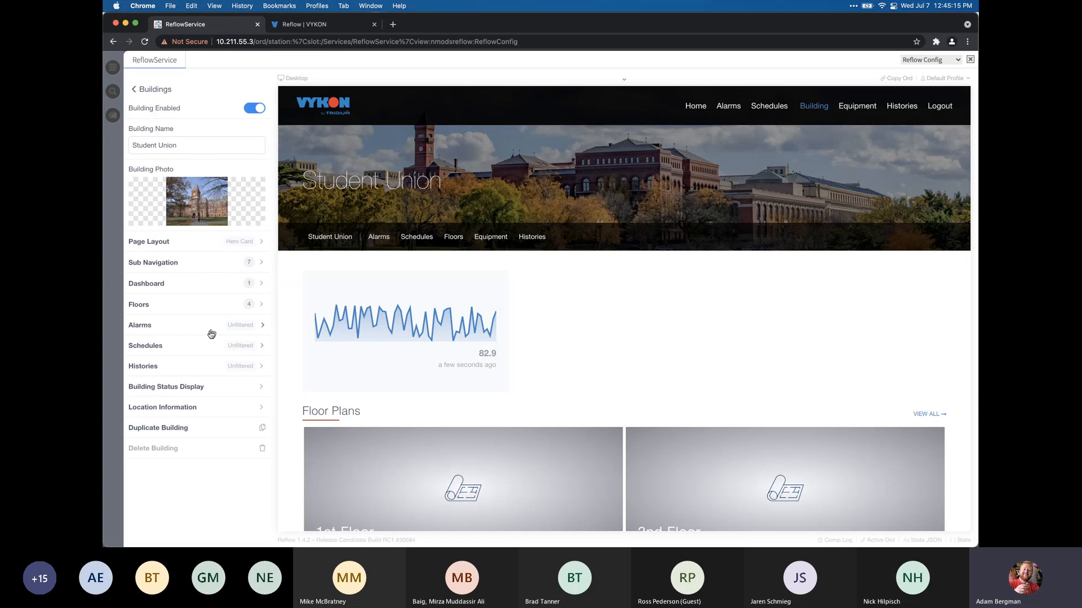
click(171, 93)
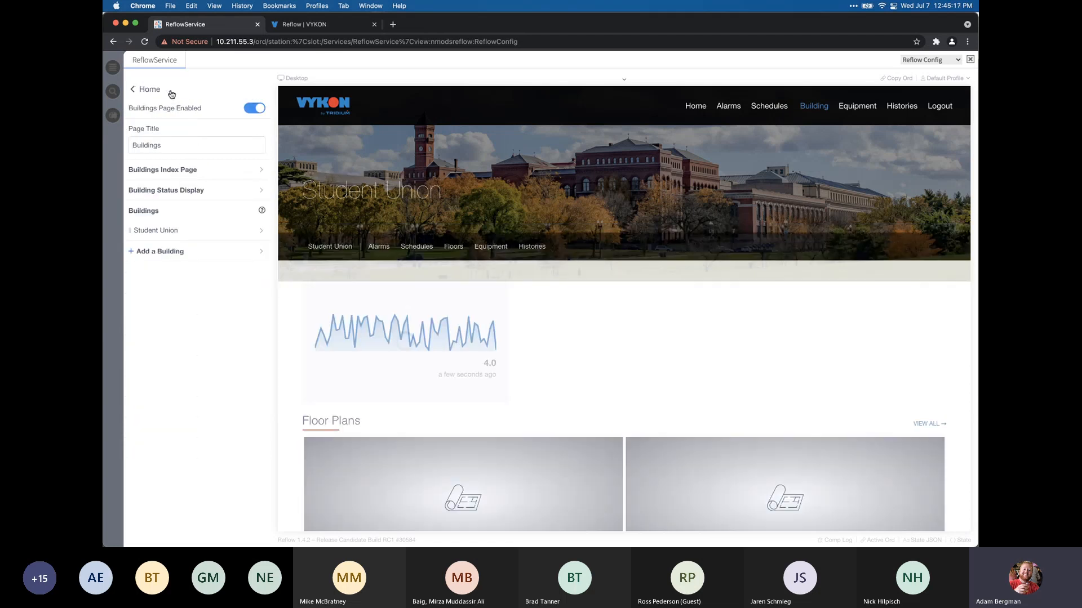
click(171, 93)
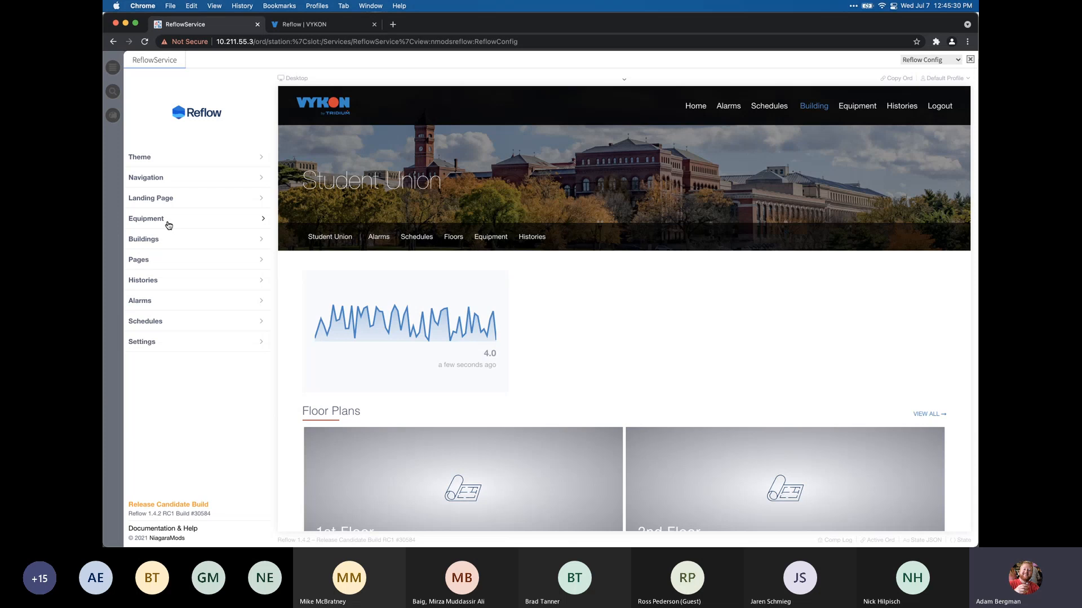
click(168, 225)
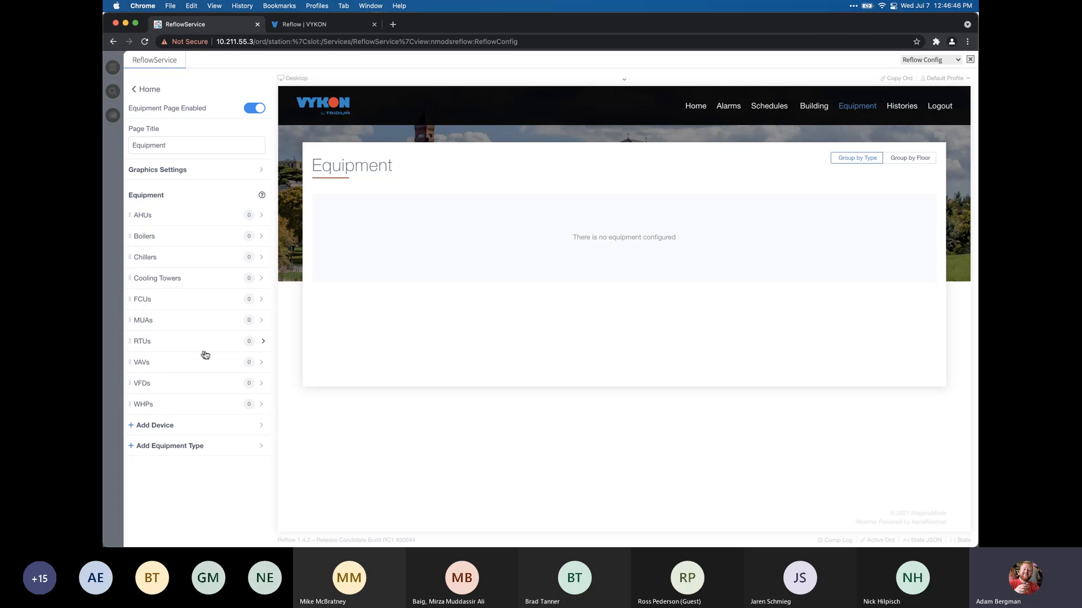
Create a new configuration backup in the Reflow settings
click(146, 91)
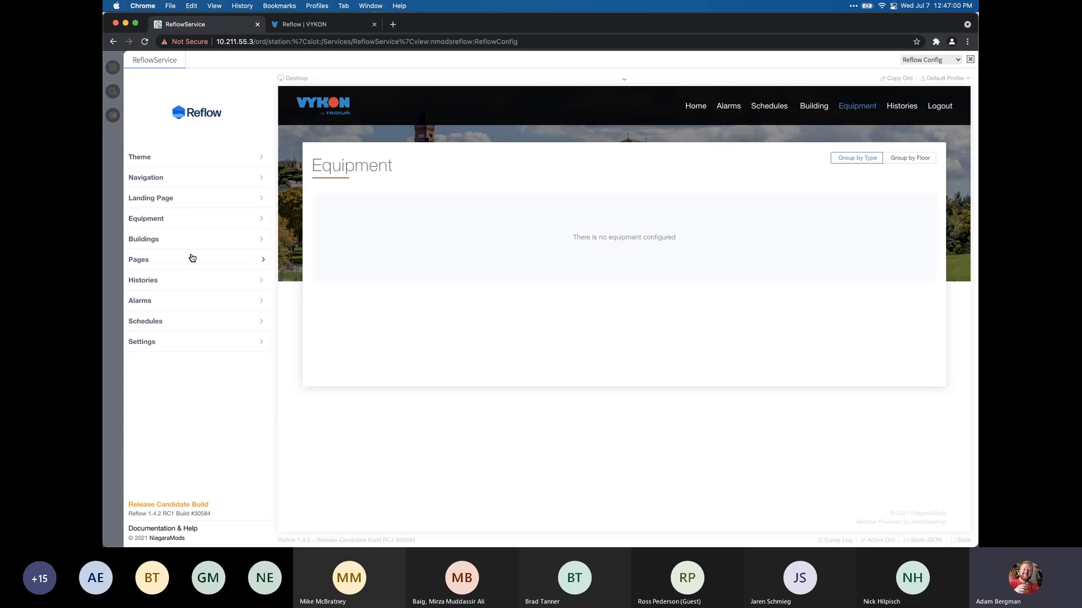
click(182, 343)
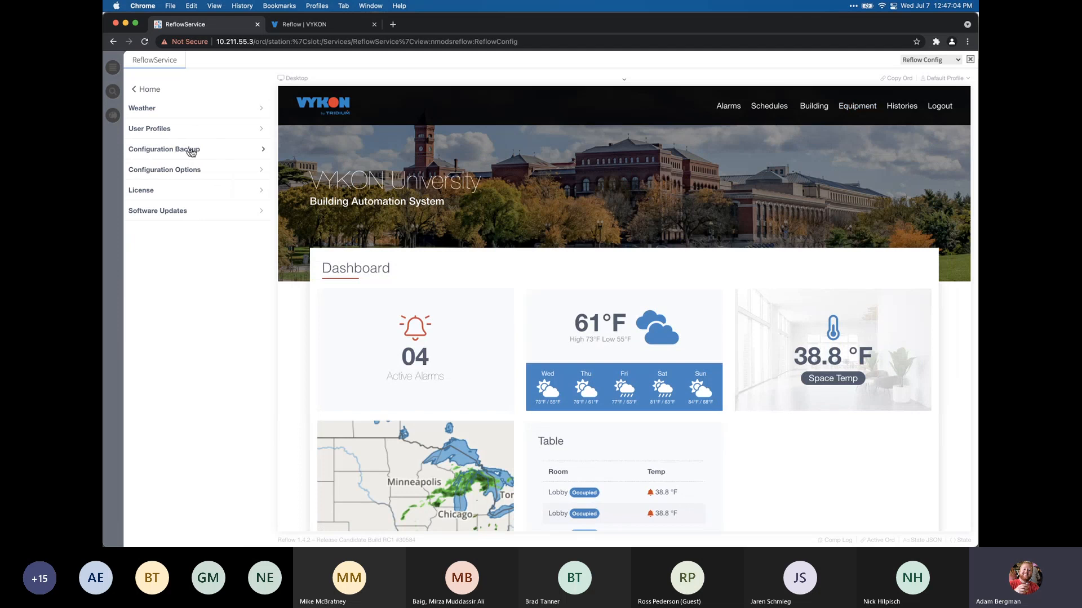
click(192, 151)
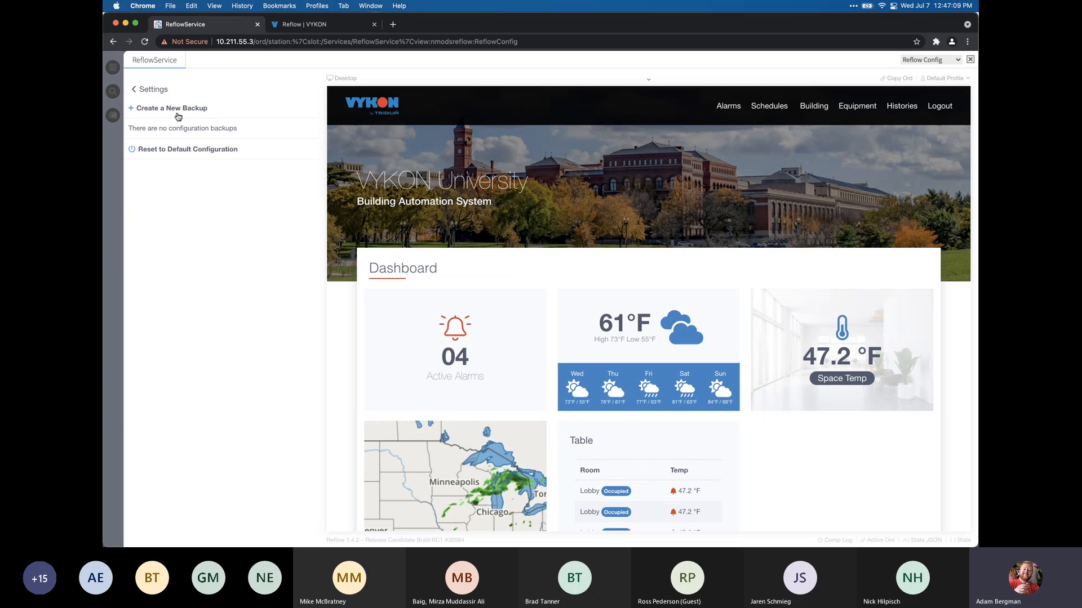
click(178, 108)
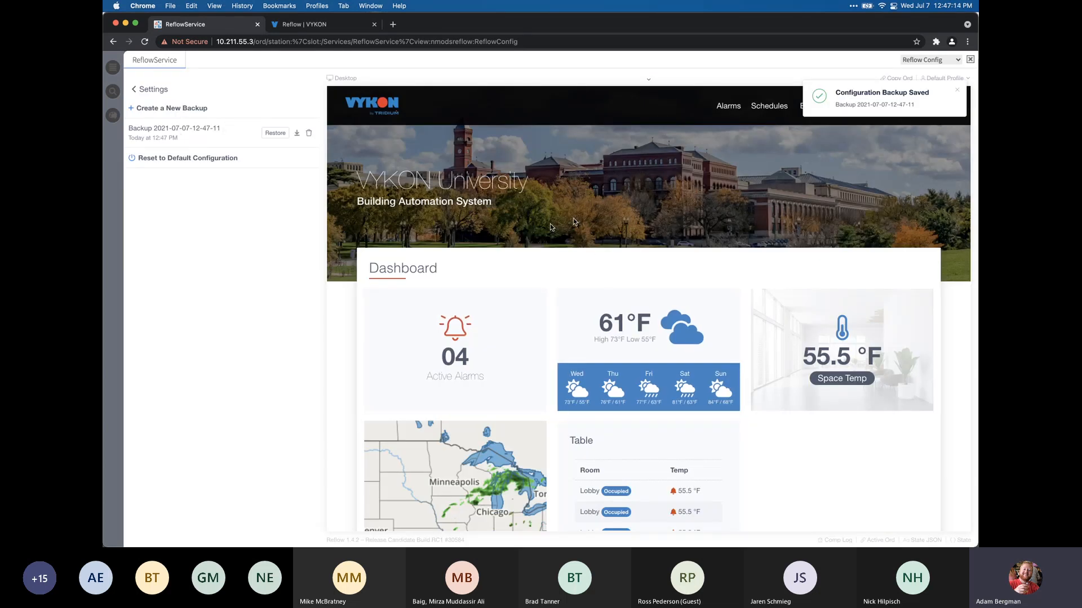
Rename the new configuration backup as Vykon-U
click(171, 133)
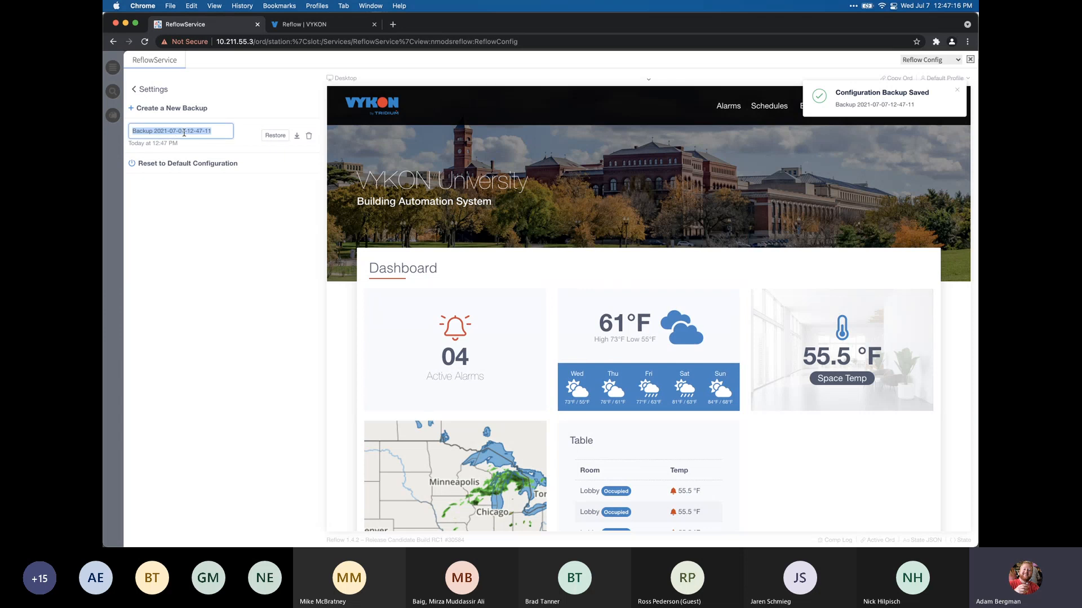
text(W)
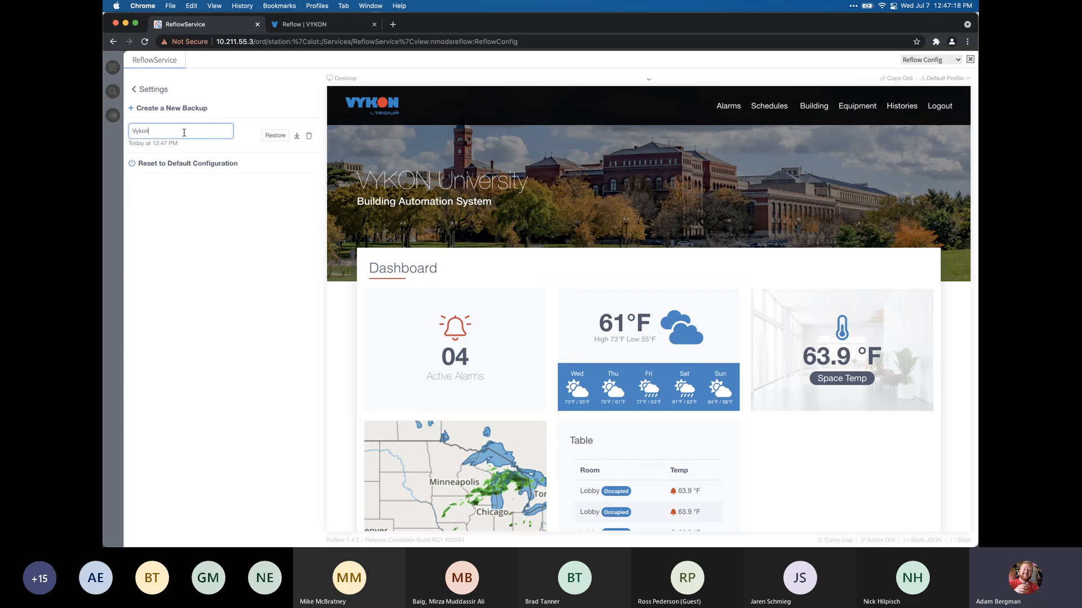
text(ykon-U)
key(Return)
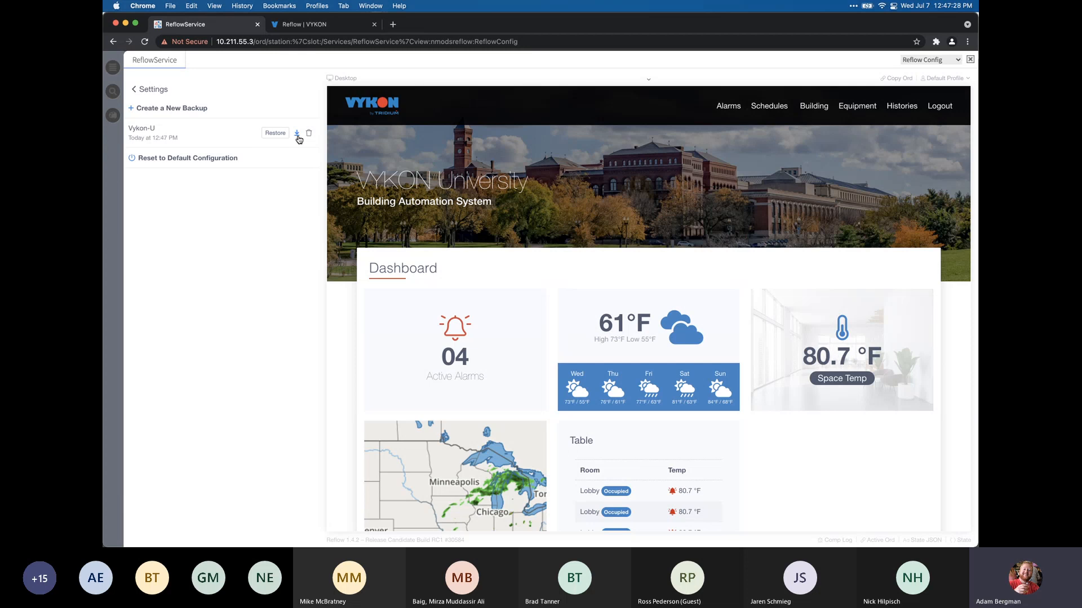
click(149, 90)
click(149, 90)
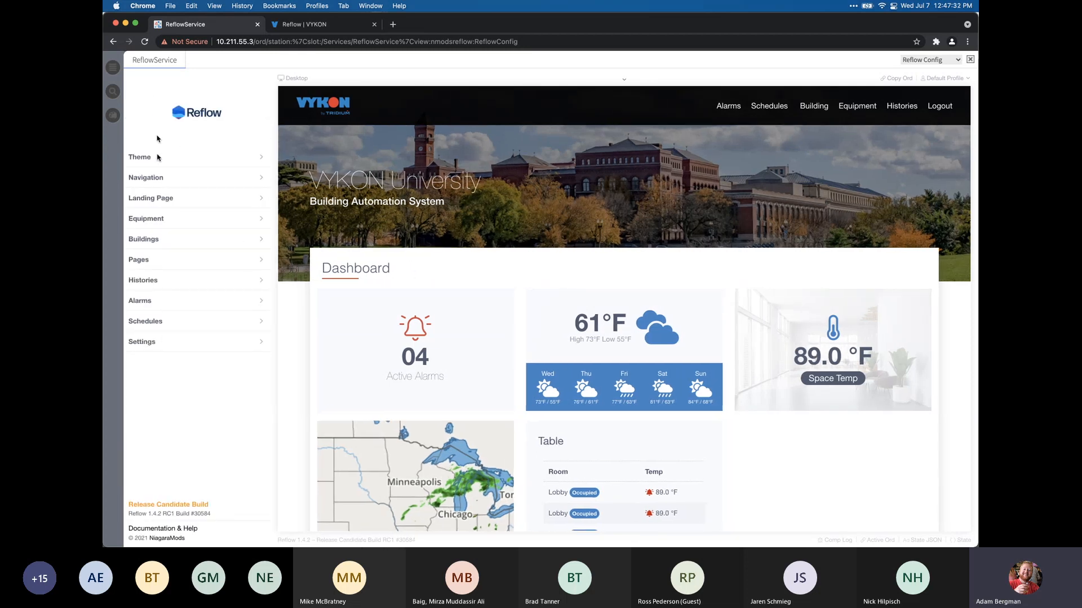
click(169, 220)
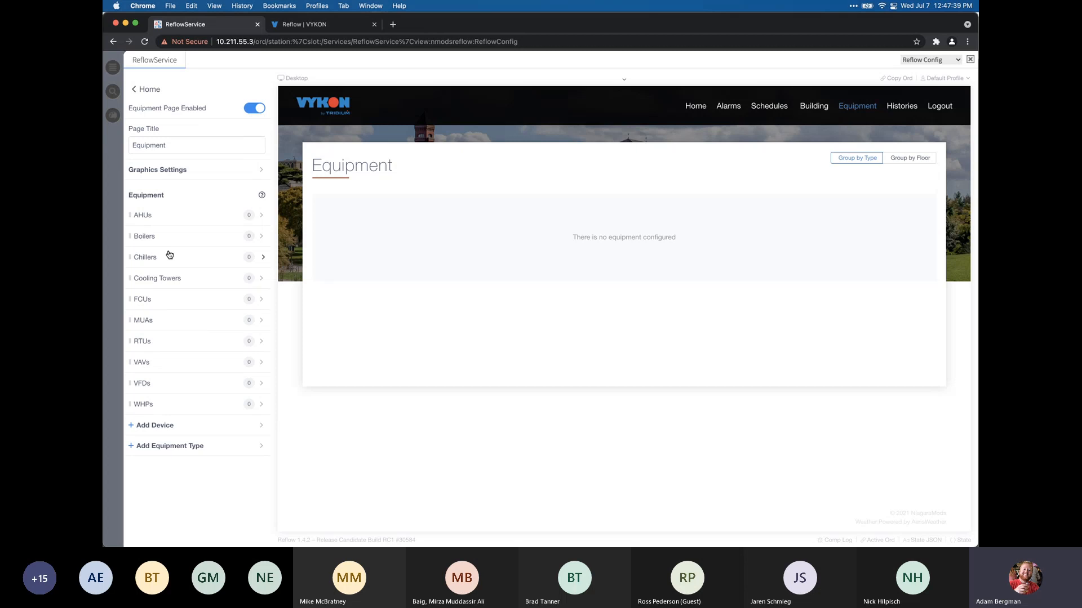
click(153, 92)
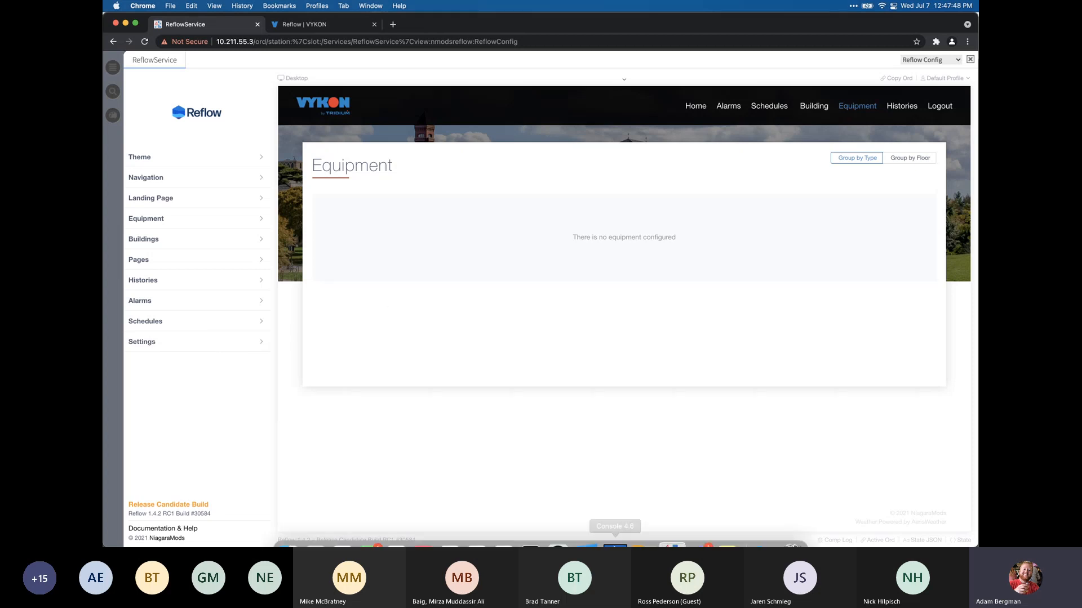
Switch to Niagara Workbench and examine config.json and the Vykon-U.json backup in the station's reflow files folder
mouse_move(713, 526)
click(662, 527)
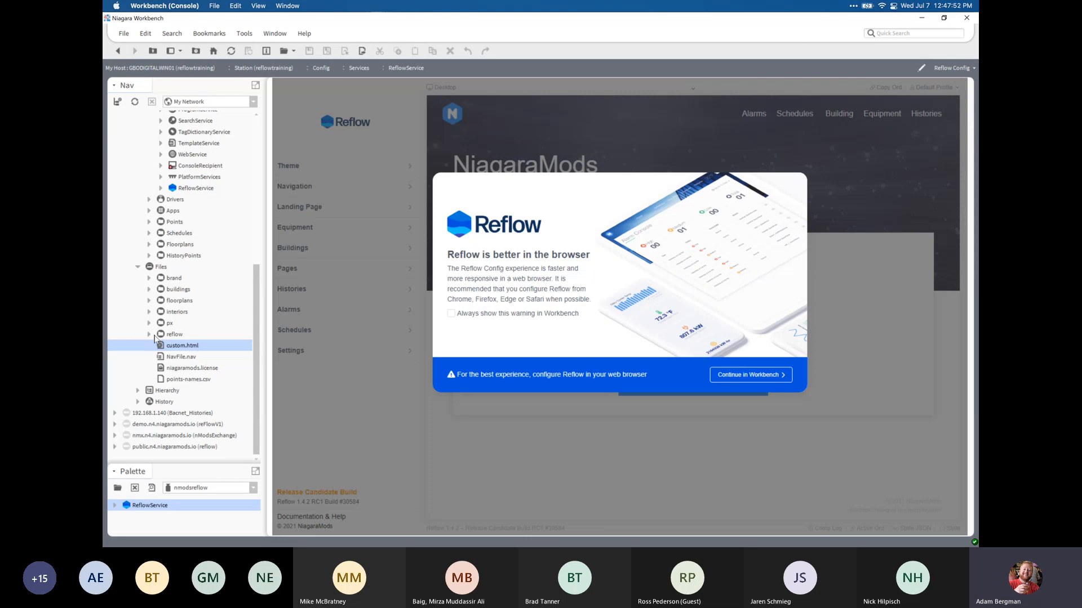
click(172, 335)
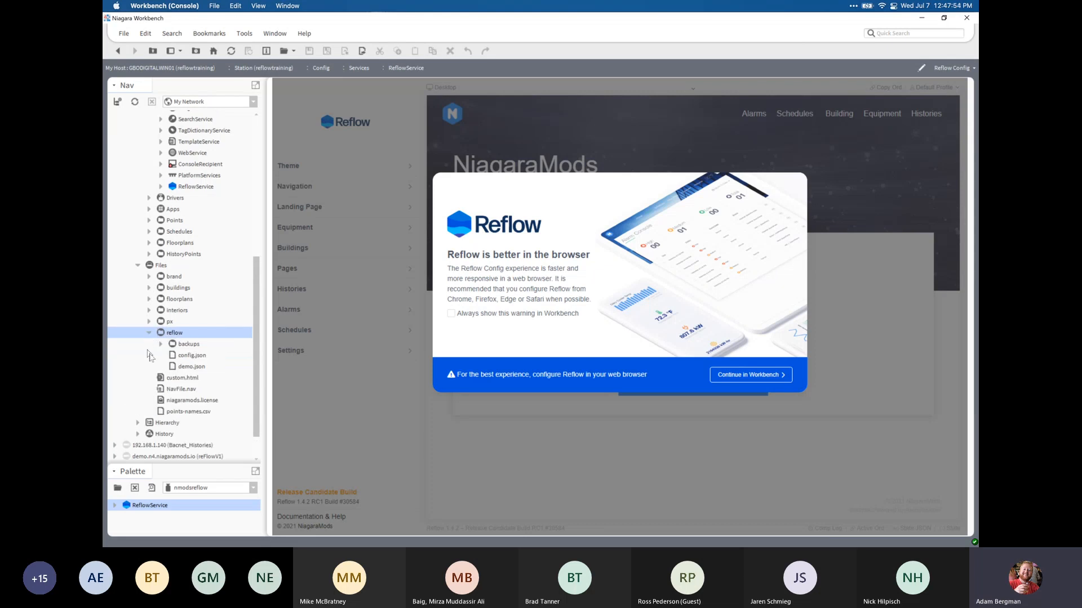
click(191, 356)
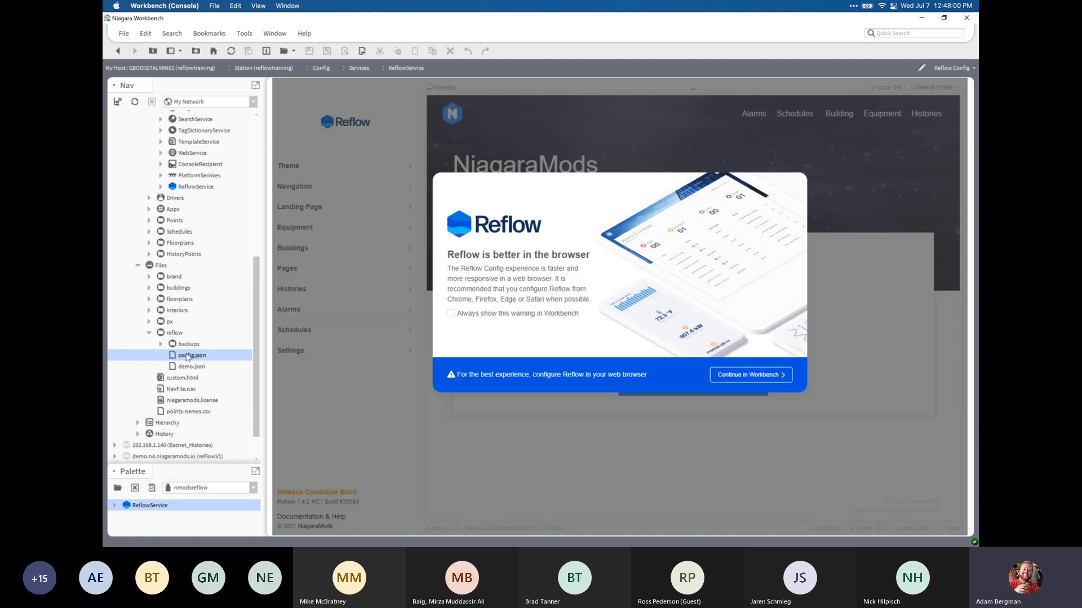
click(161, 346)
click(197, 348)
click(205, 358)
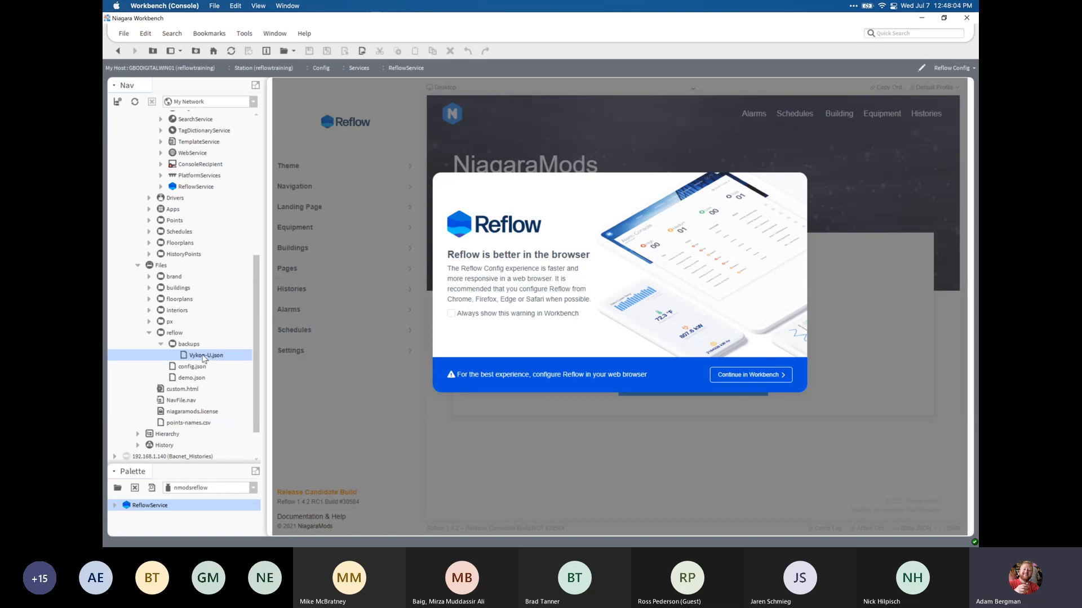
click(150, 334)
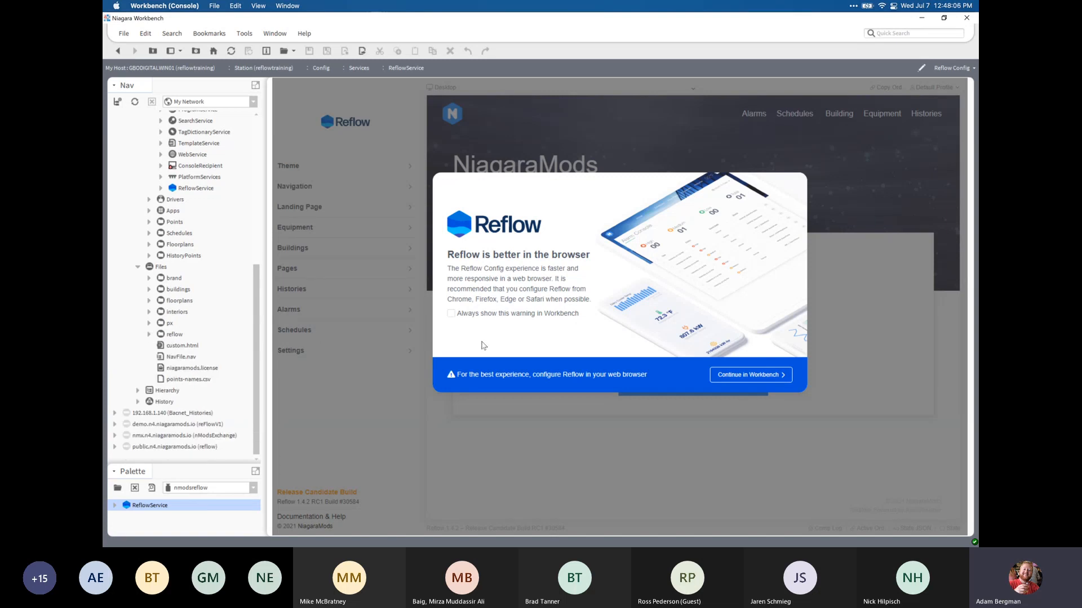
Switch back to Chrome and reset the Reflow configuration to default from the configuration backup settings
key(ctrl+Up)
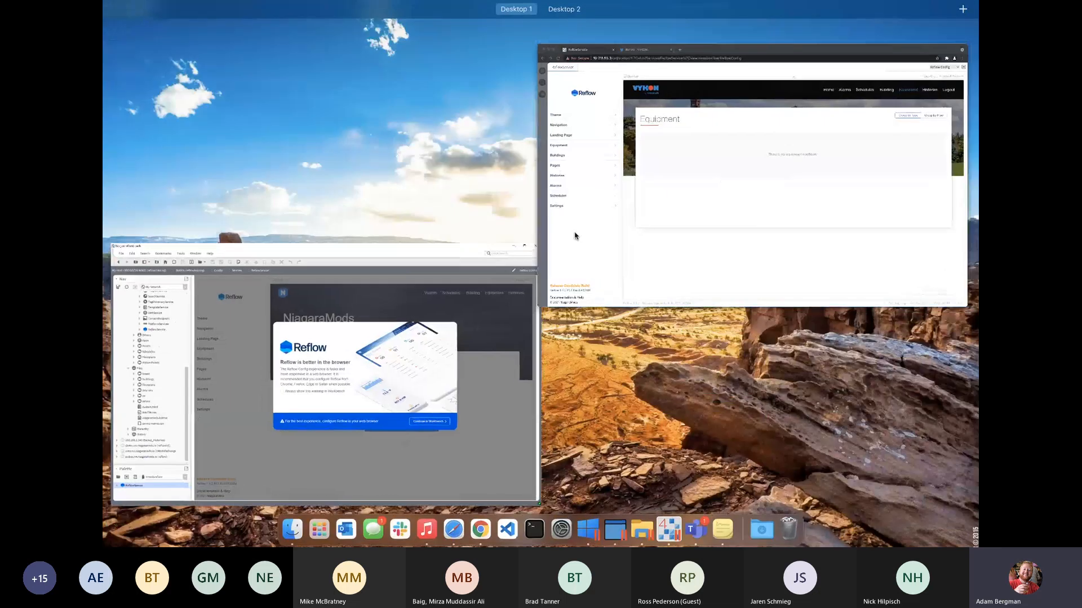
click(576, 235)
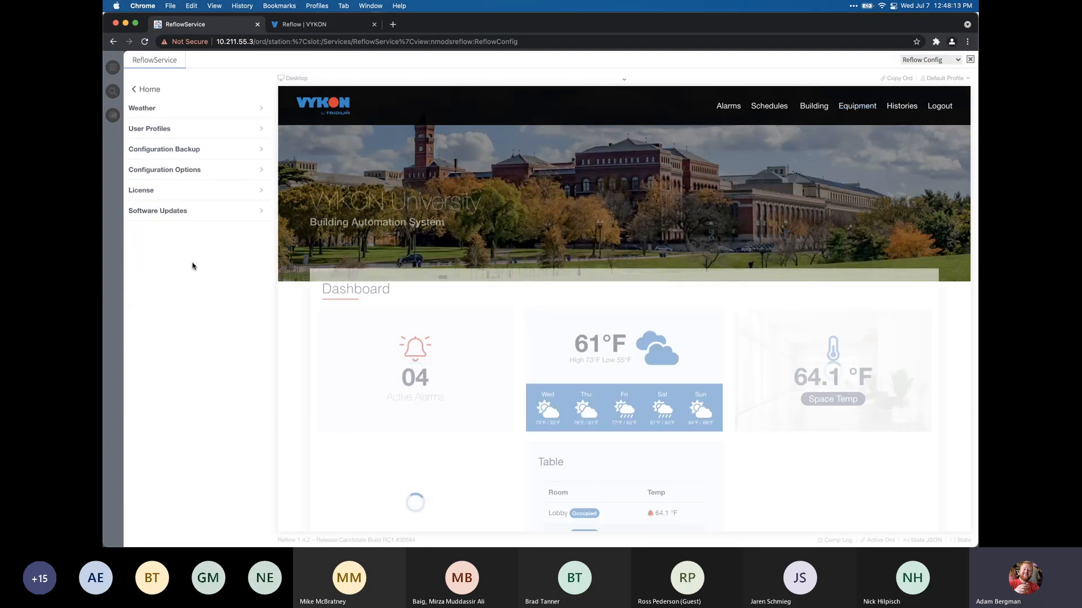
click(190, 150)
click(219, 160)
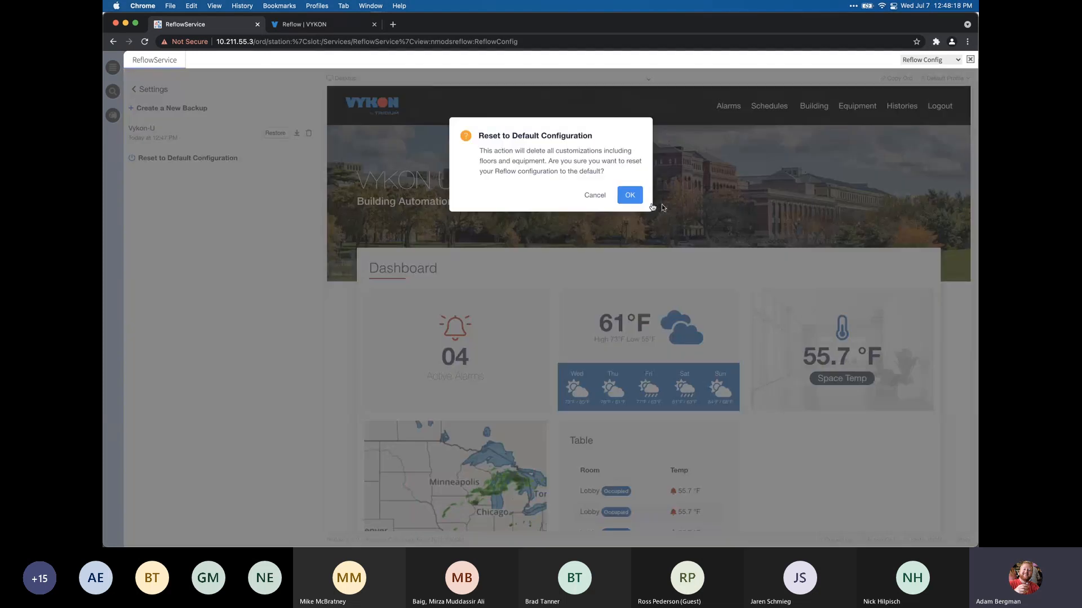
click(632, 195)
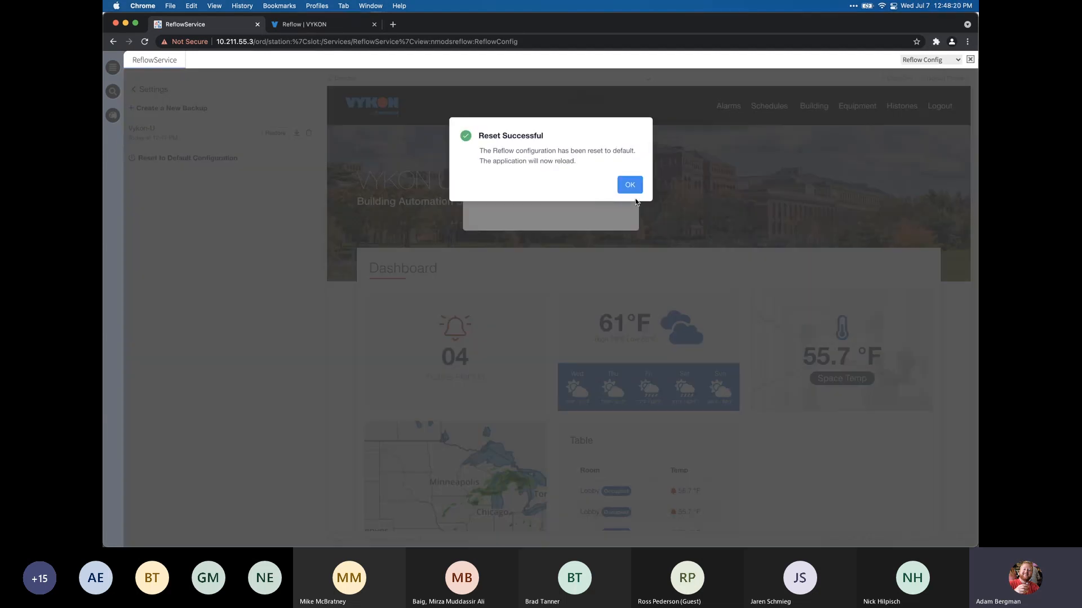
Skip the welcome wizard after the reset and restore the Reflow configuration from the Vykon-U backup
click(632, 189)
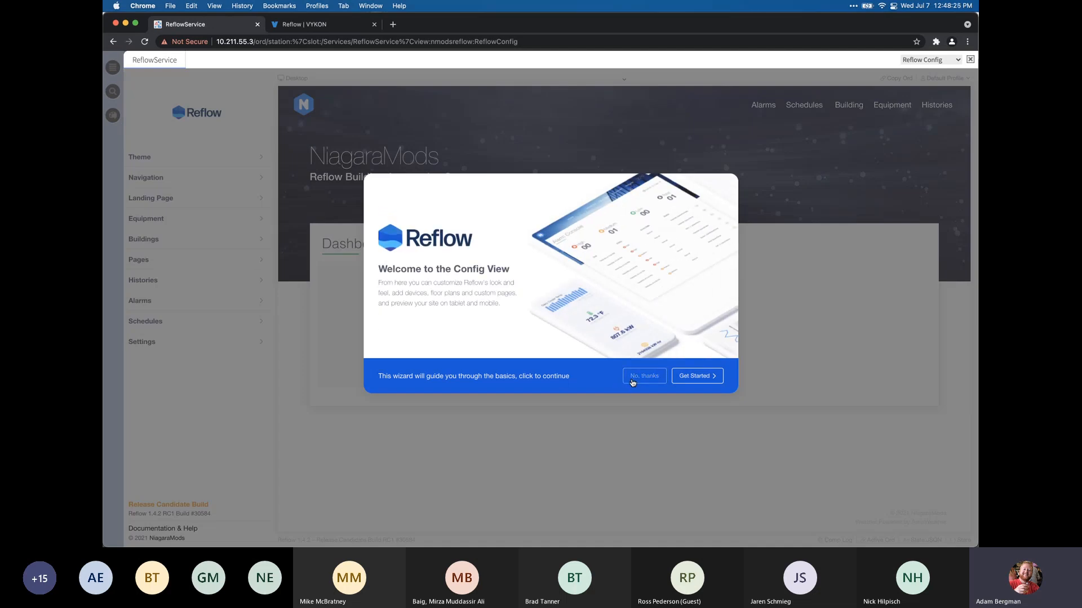
click(640, 378)
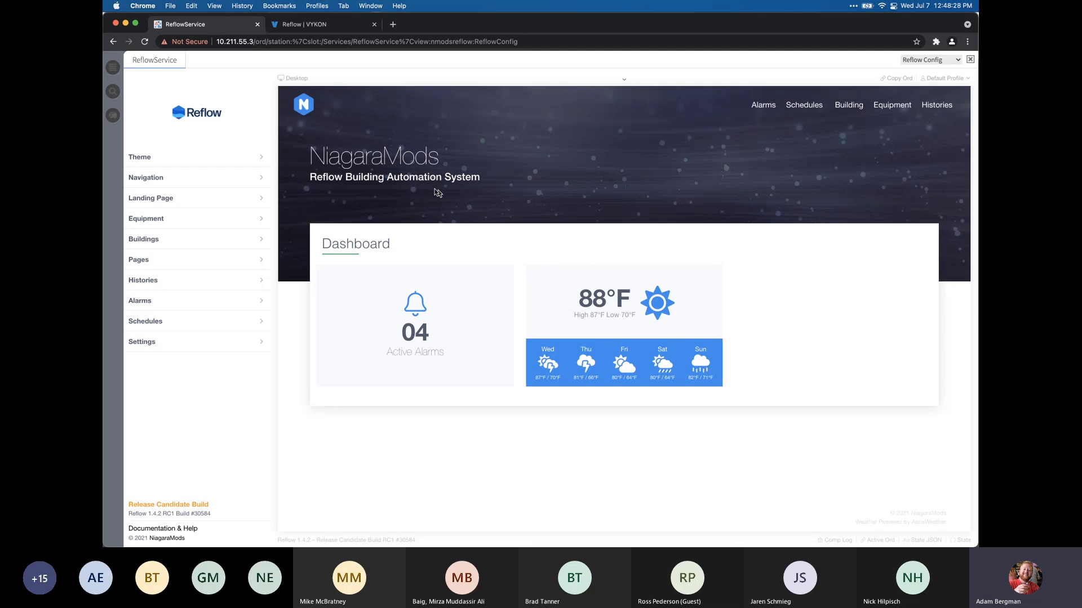
click(221, 343)
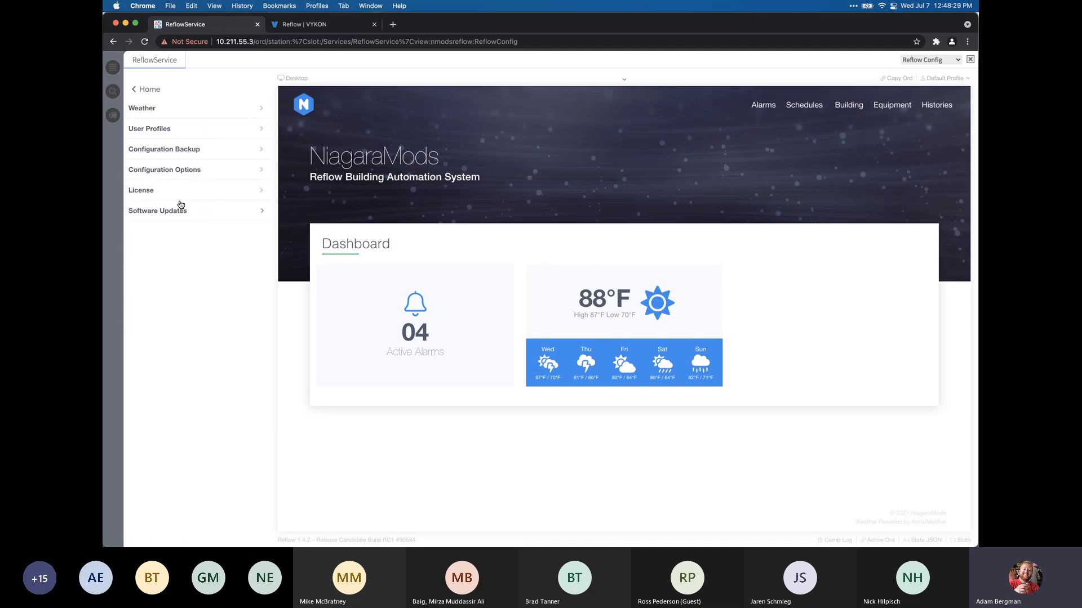
click(182, 150)
click(274, 134)
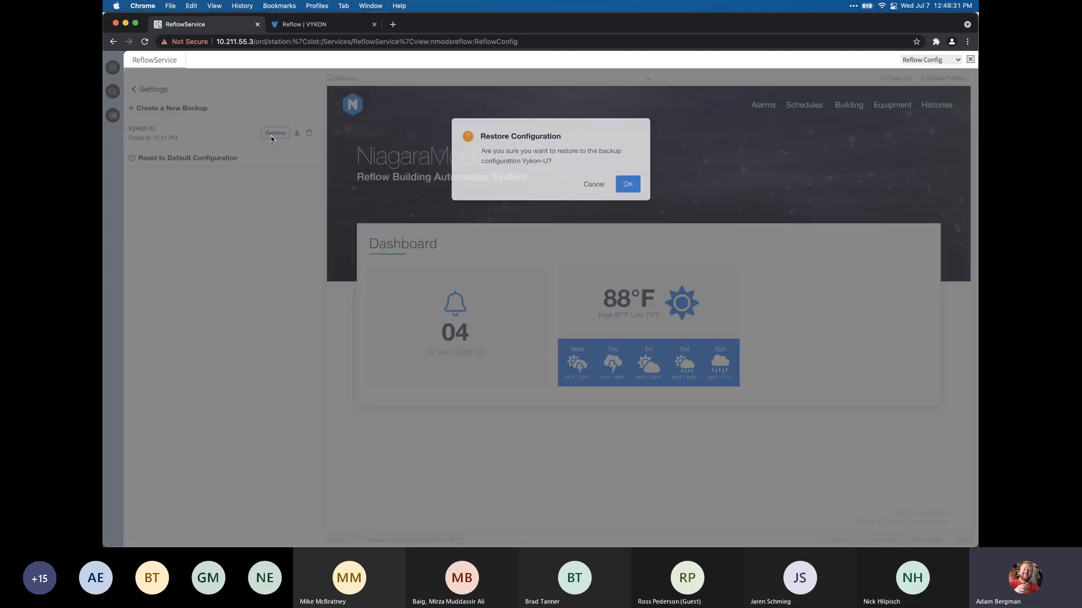
click(630, 185)
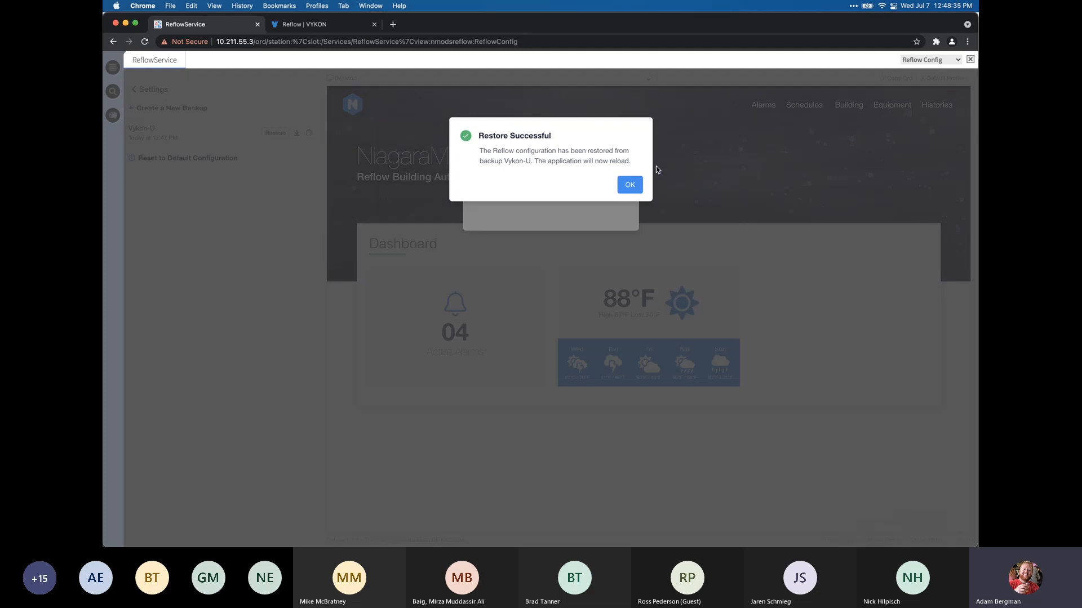
click(629, 183)
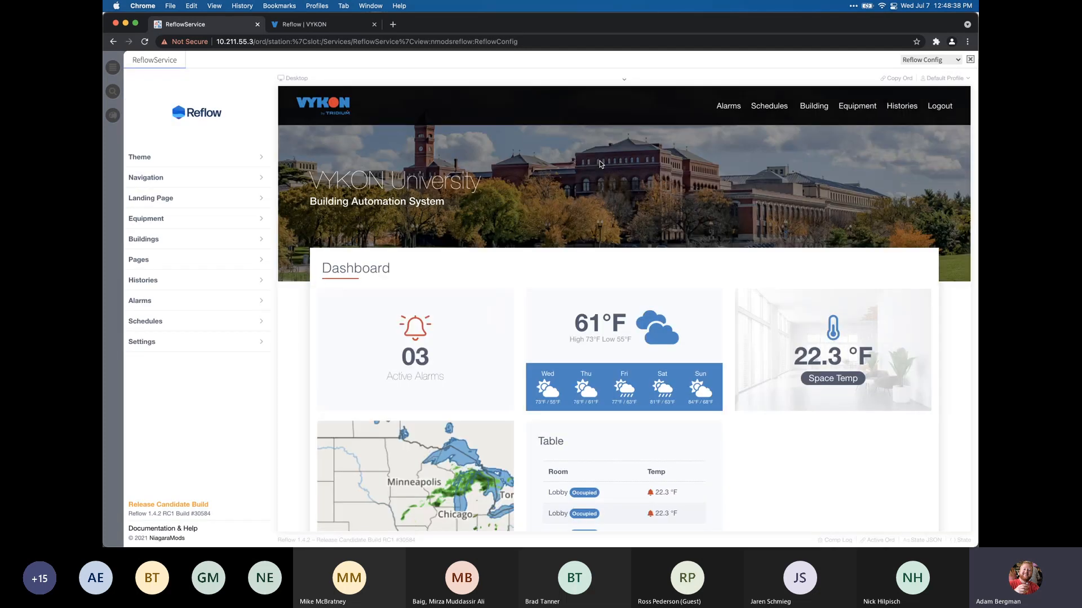
scroll(582, 198, down, 5)
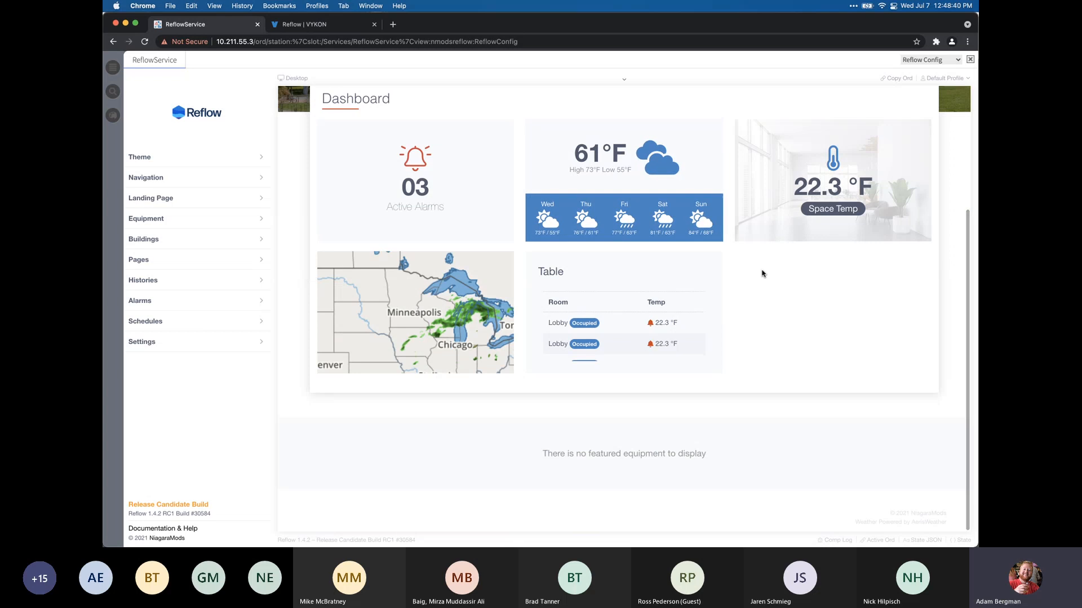
scroll(575, 146, up, 5)
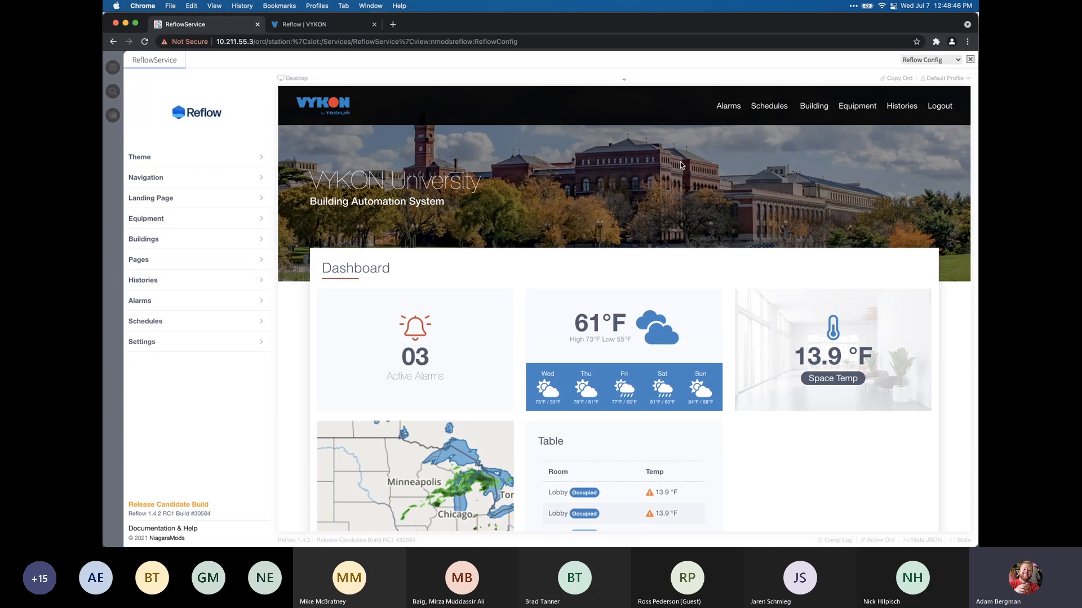
Open the points template of the AHUs equipment type and expand its Critical group
click(216, 222)
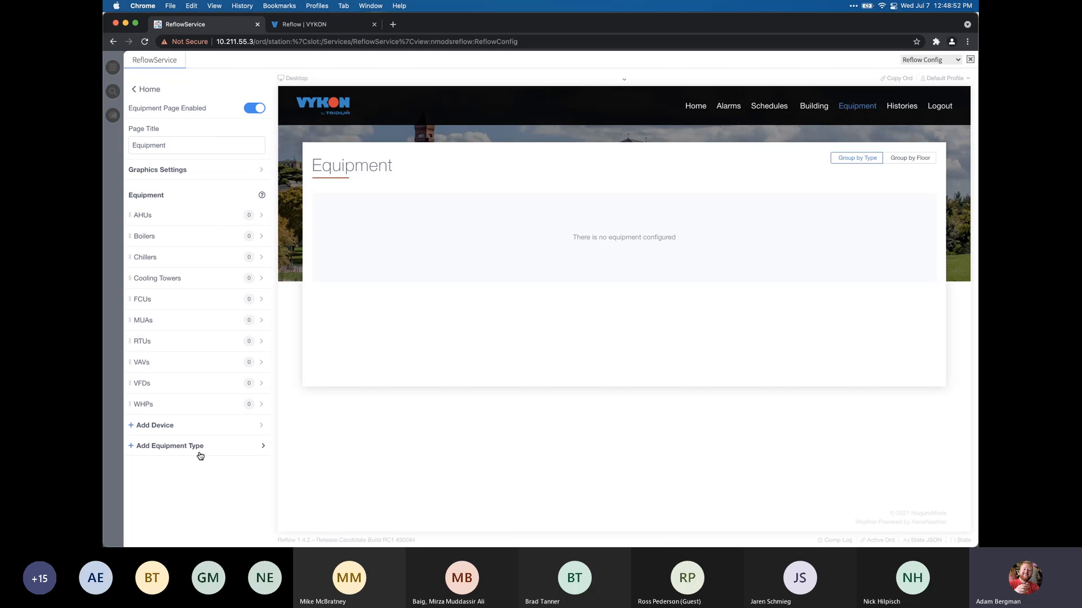
click(178, 219)
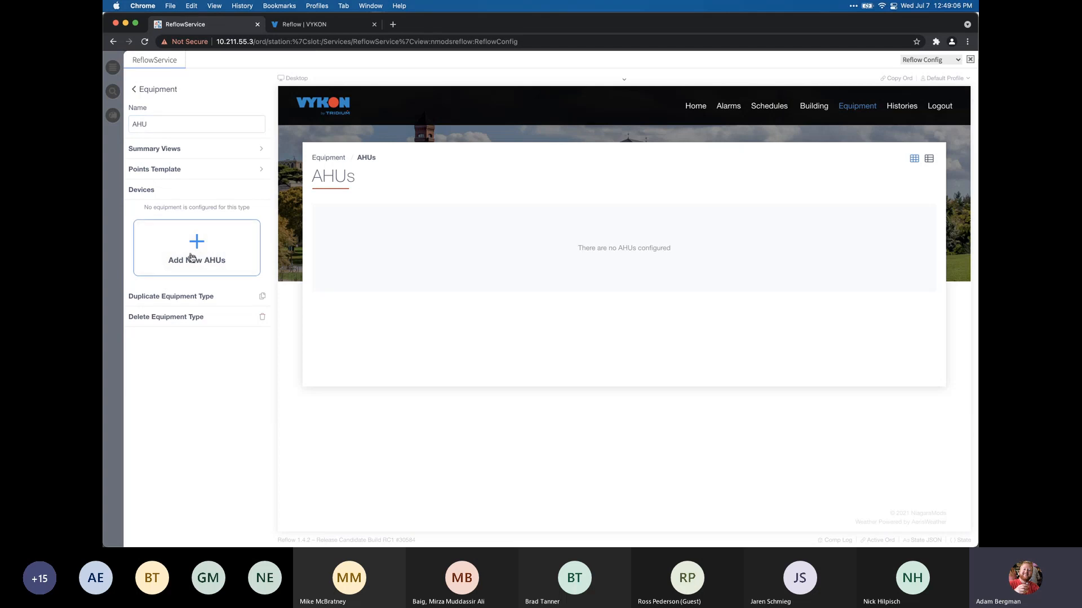
click(180, 175)
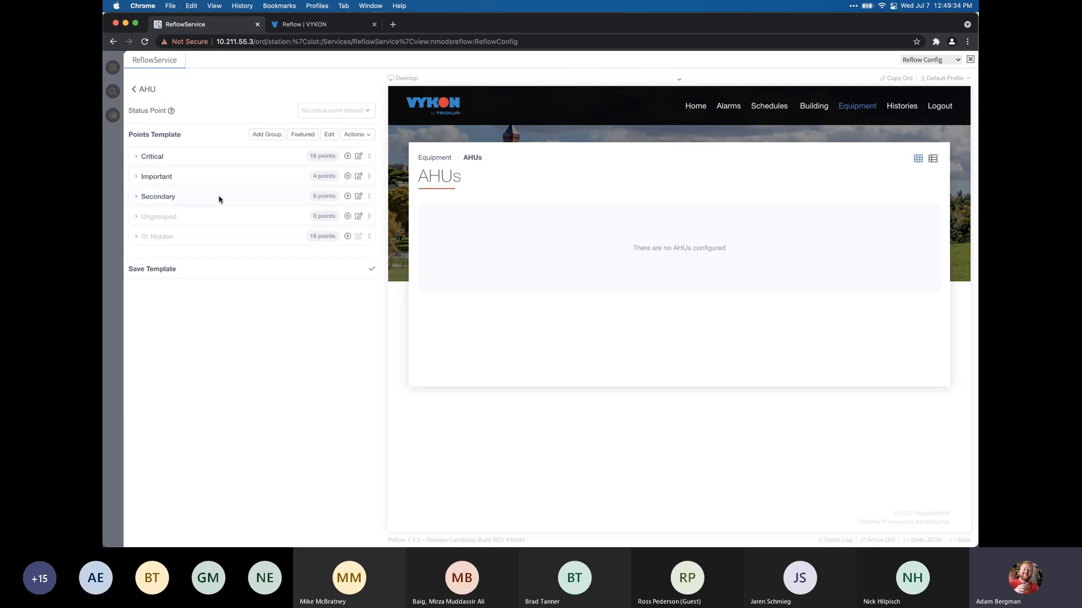
click(216, 162)
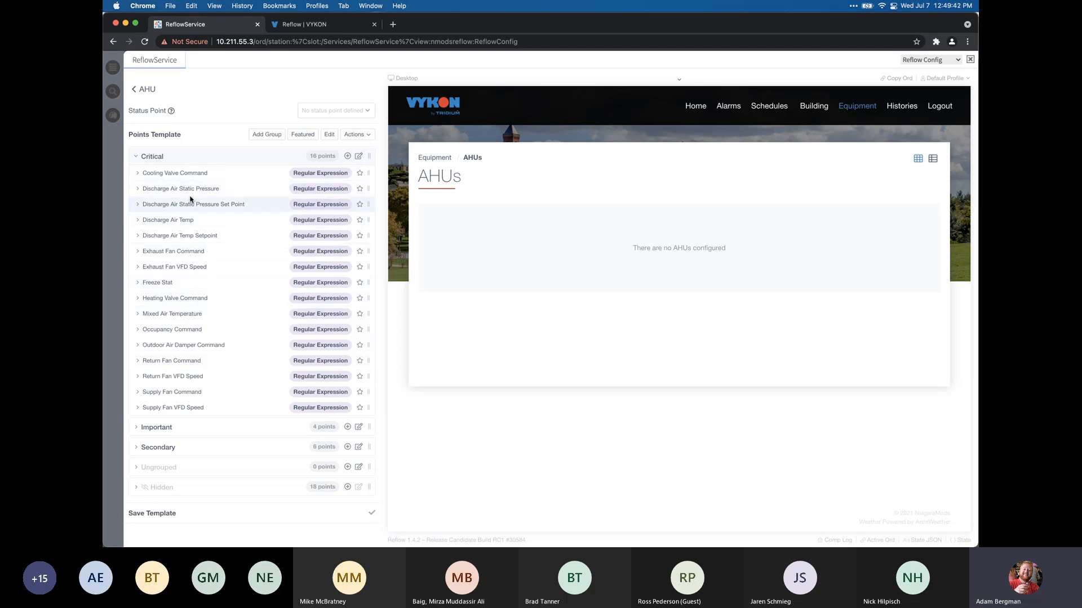
Rename the Critical group in the AHU points template as Set Points and change its name back to Critical
double_click(169, 156)
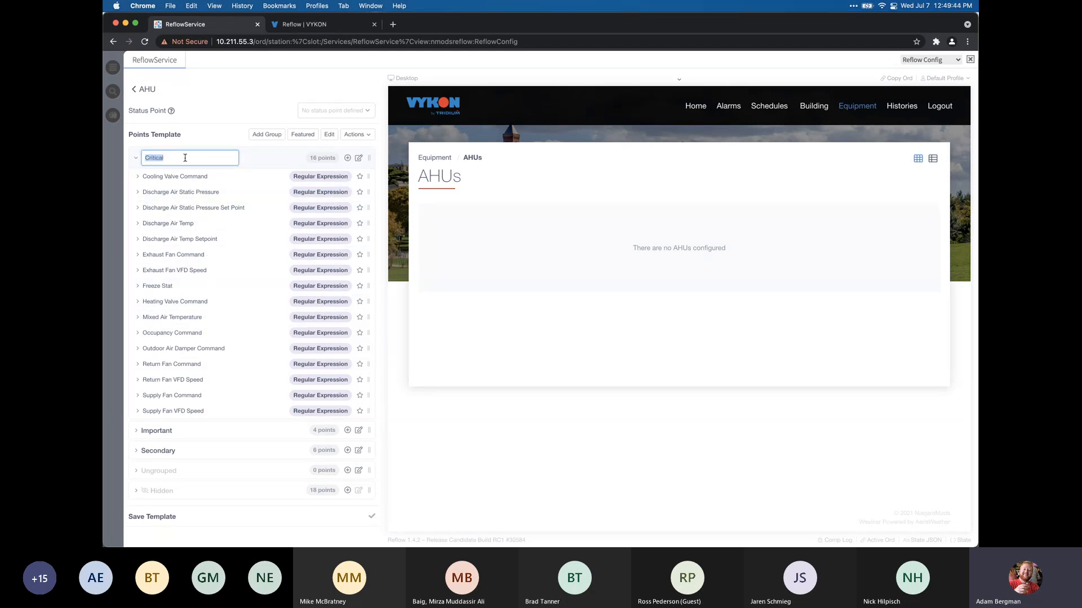
text(Set Points)
key(Return)
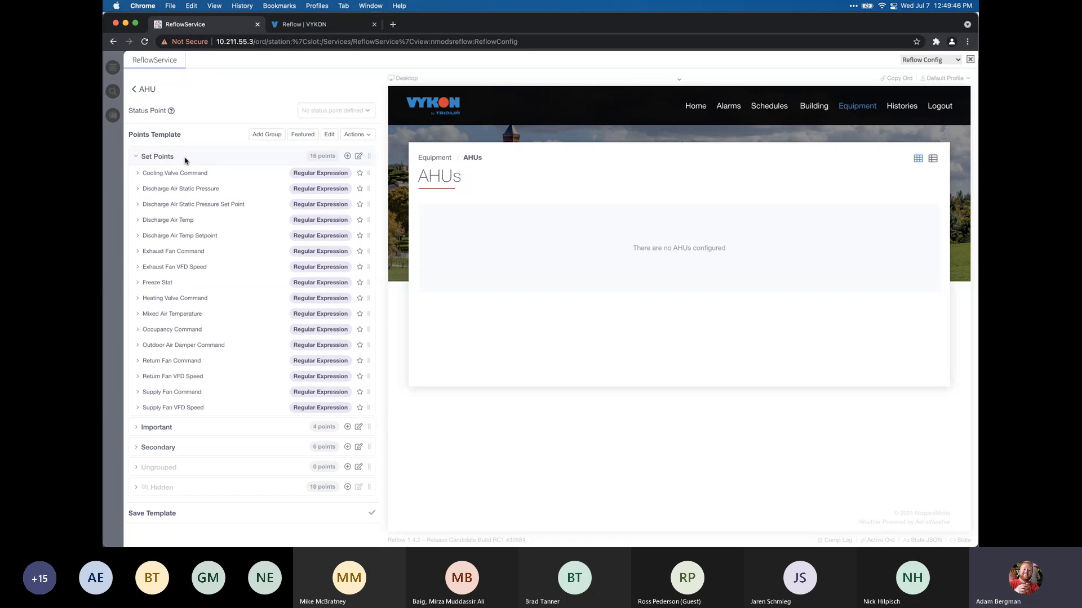
double_click(172, 159)
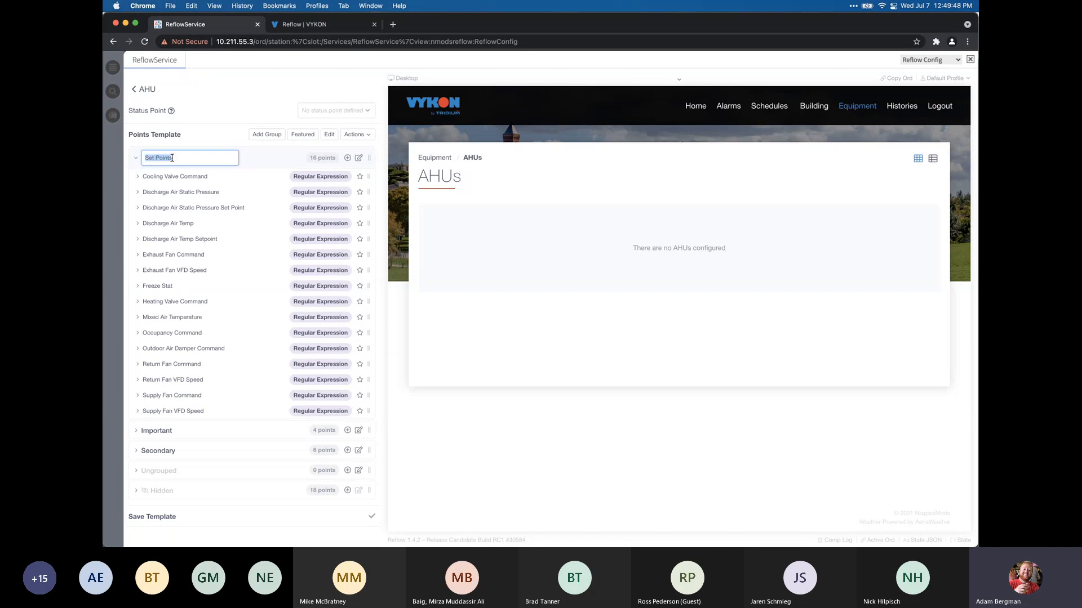
text(Critical)
key(Return)
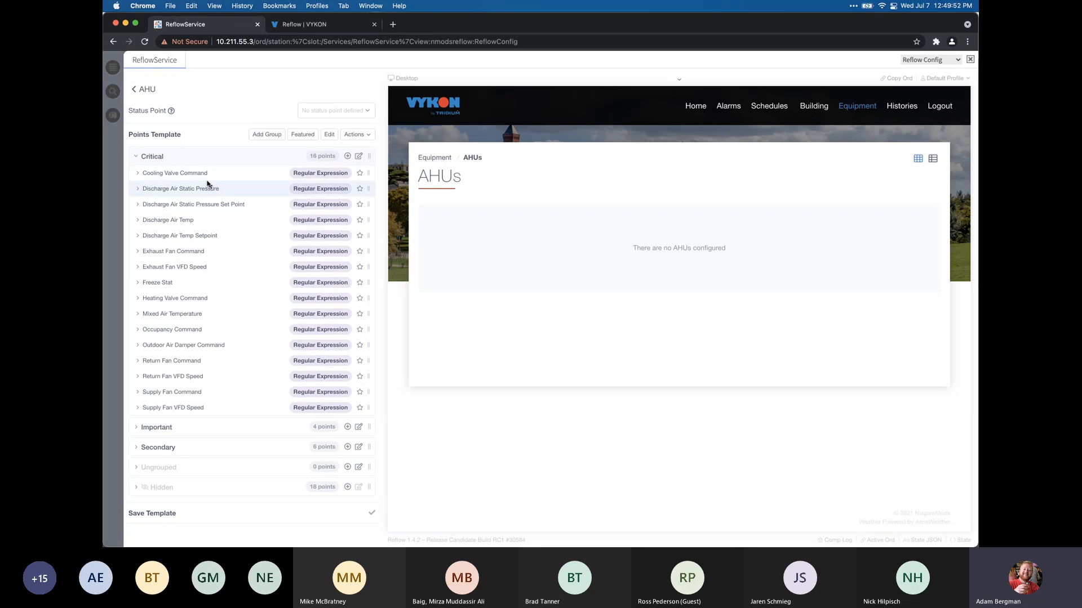
double_click(189, 175)
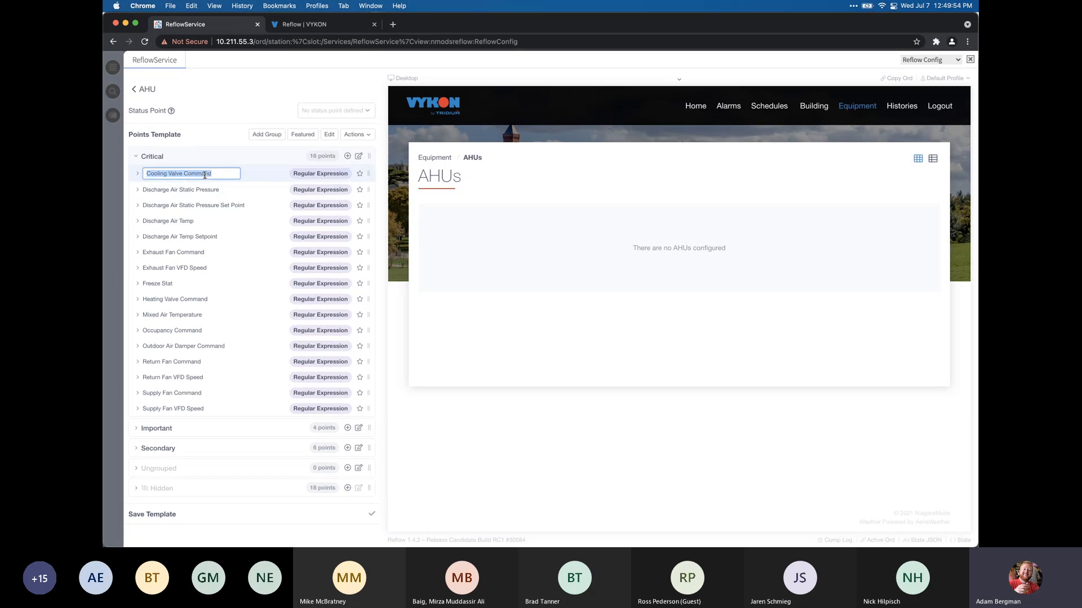
click(259, 179)
click(259, 174)
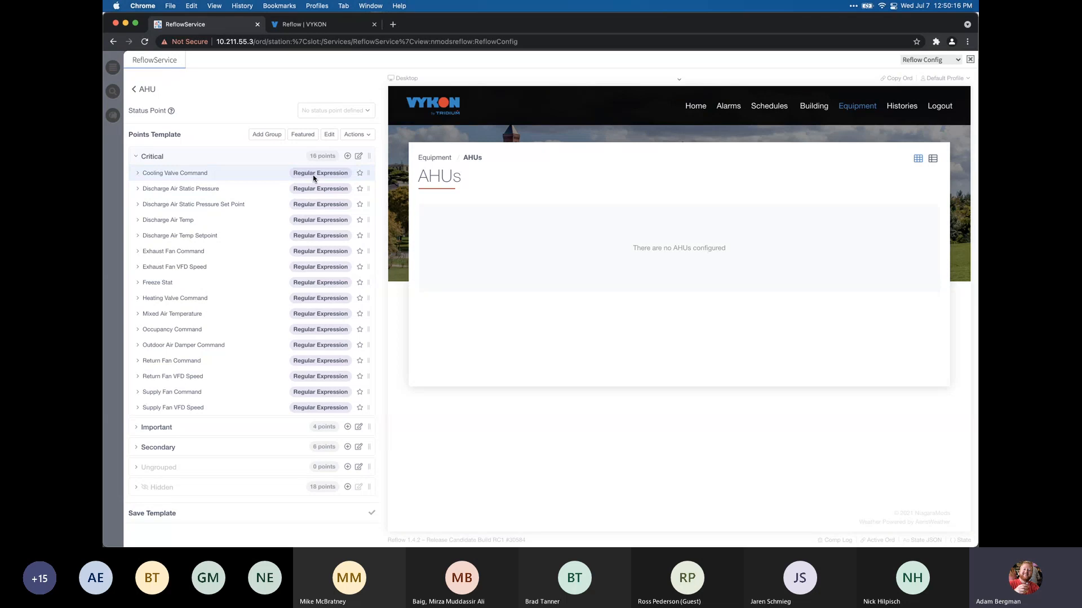
Examine the Cooling Valve Command point's auto-detect regular expression and its auto detection details
click(242, 179)
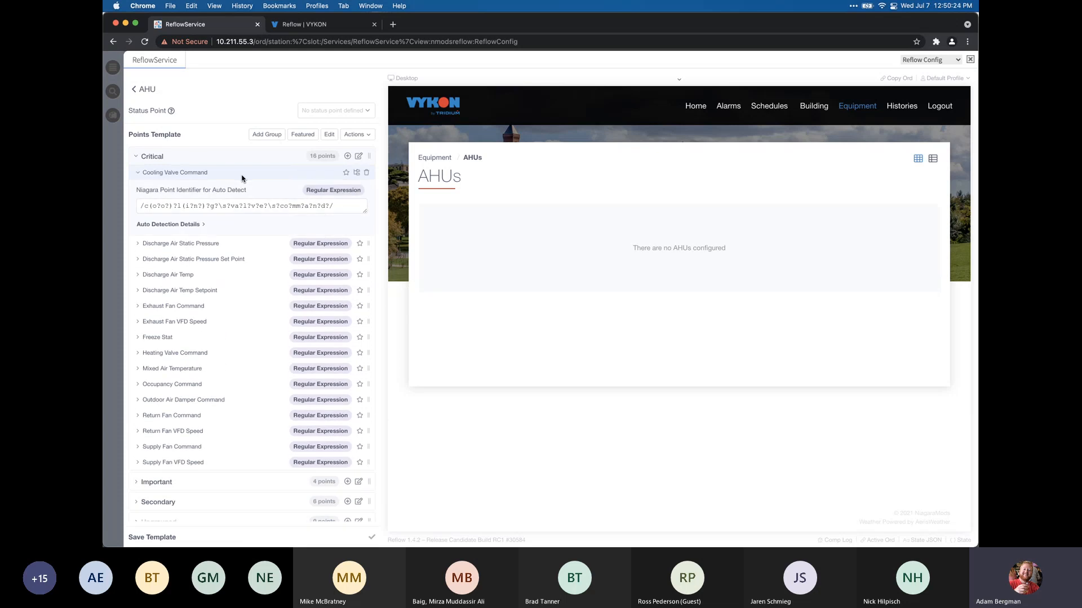
click(279, 203)
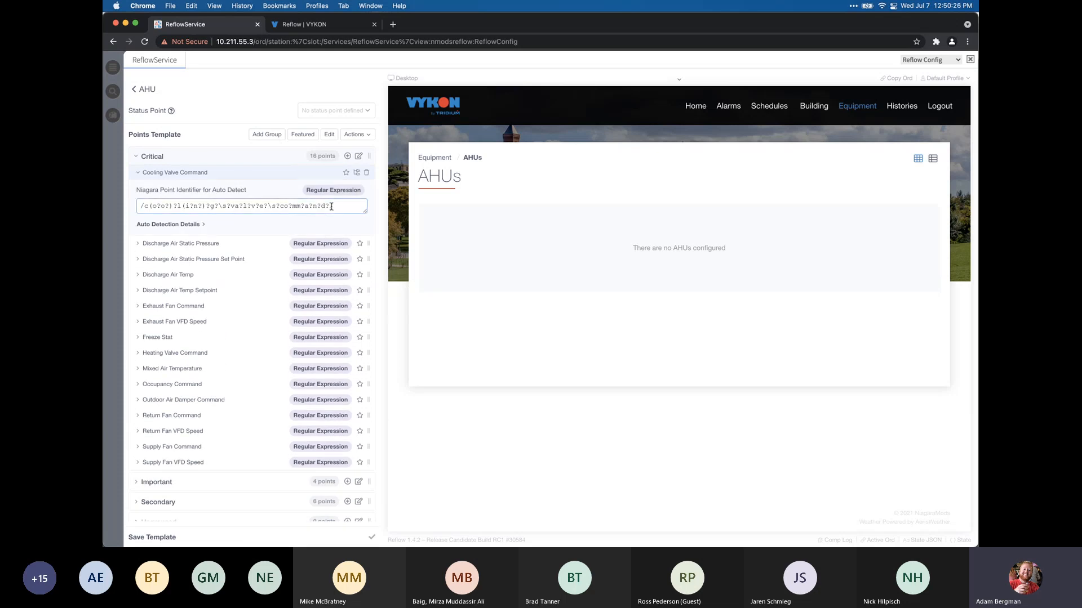
drag(334, 206, 149, 198)
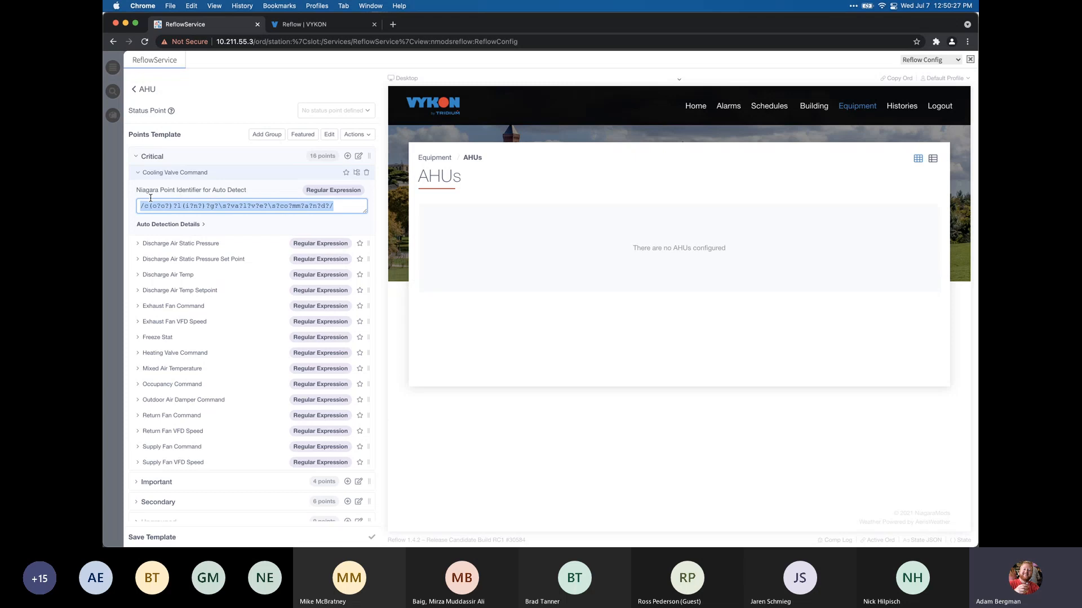
click(216, 206)
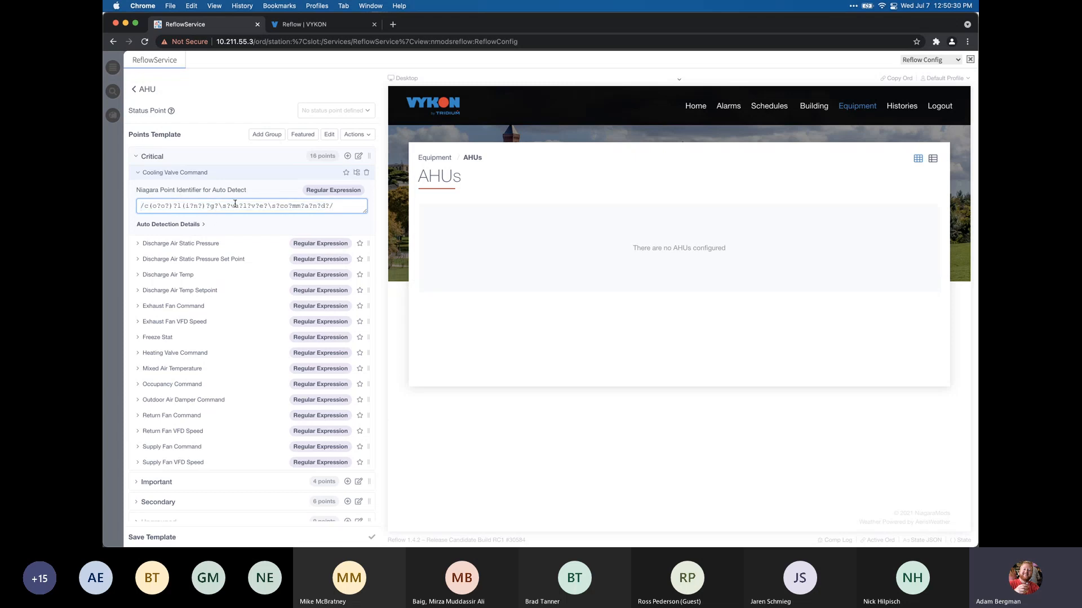
click(235, 205)
click(186, 225)
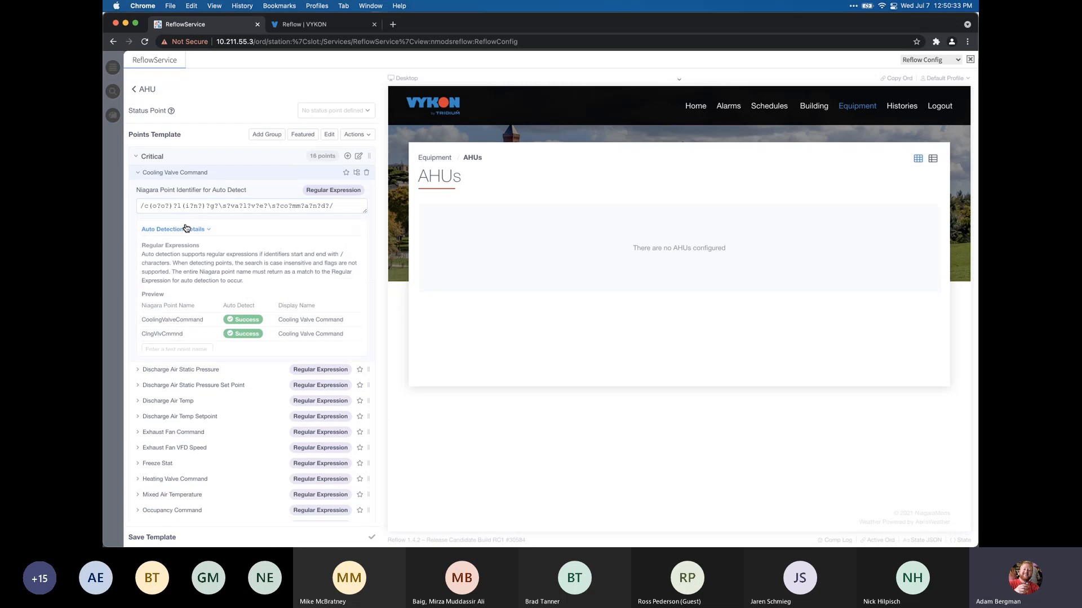
Test the point name ClgVlvCmd in the auto detection preview, clear it and collapse the details
click(167, 349)
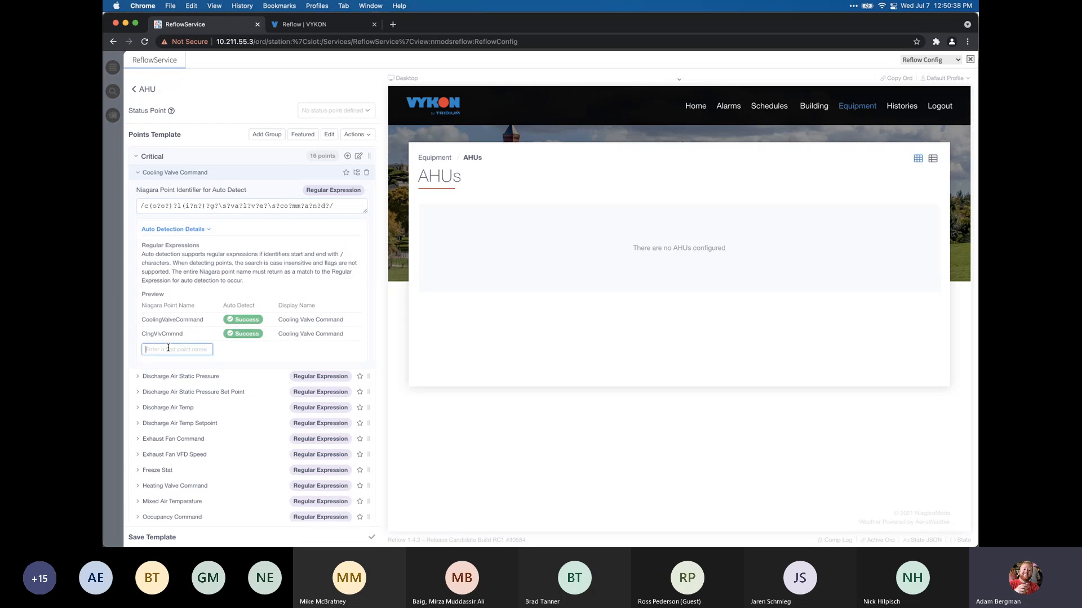
text(Cl)
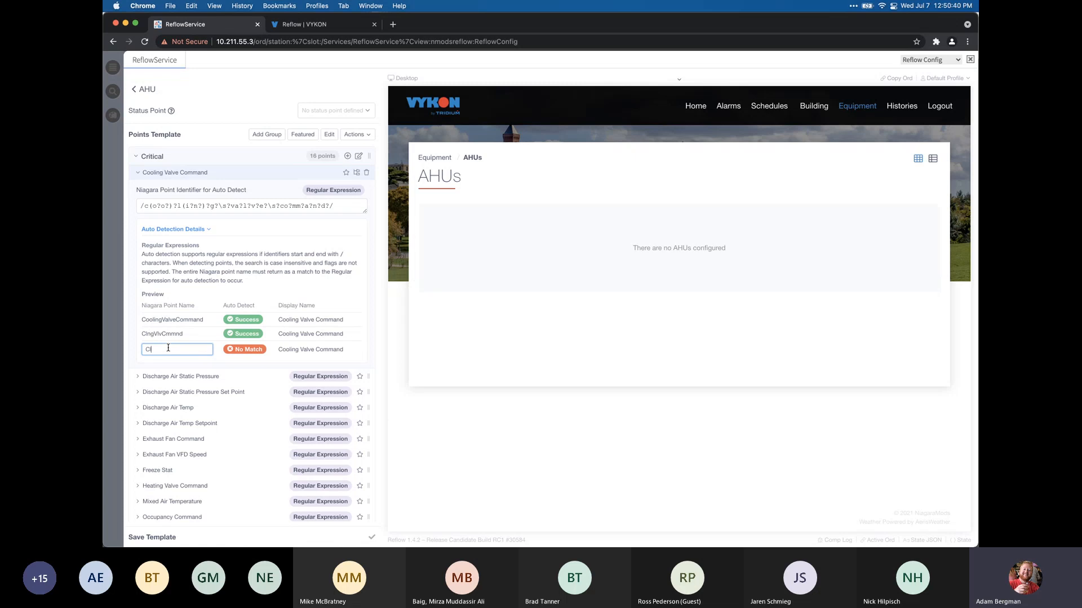
text(gVlvCmd)
key(BackSpace)
key(super+a)
key(BackSpace)
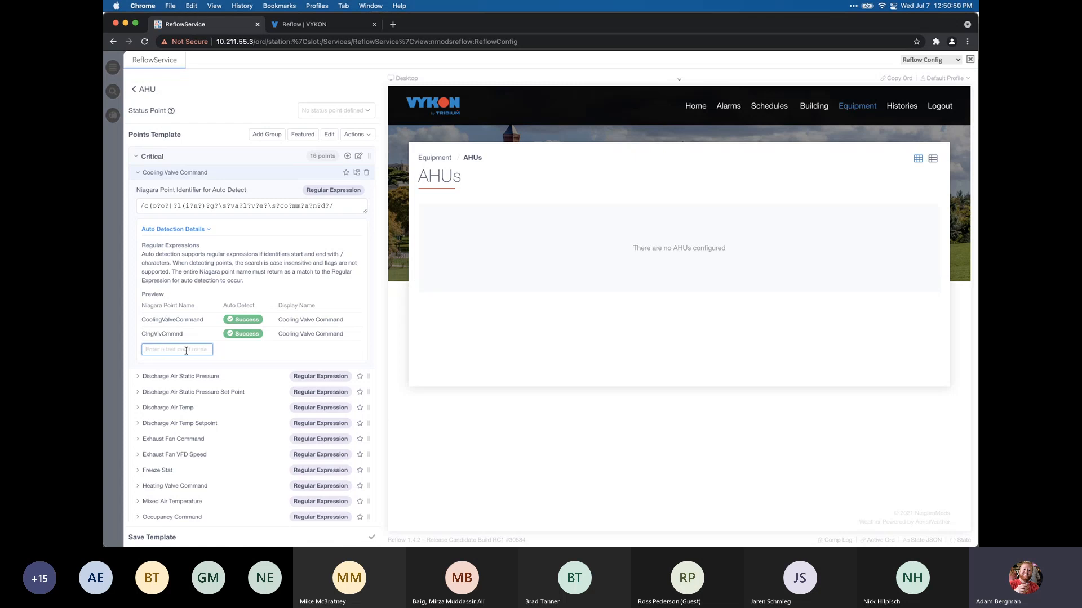
click(186, 230)
Copy the Cooling Valve Command's regular expression, clear the identifier and paste the expression back
click(296, 209)
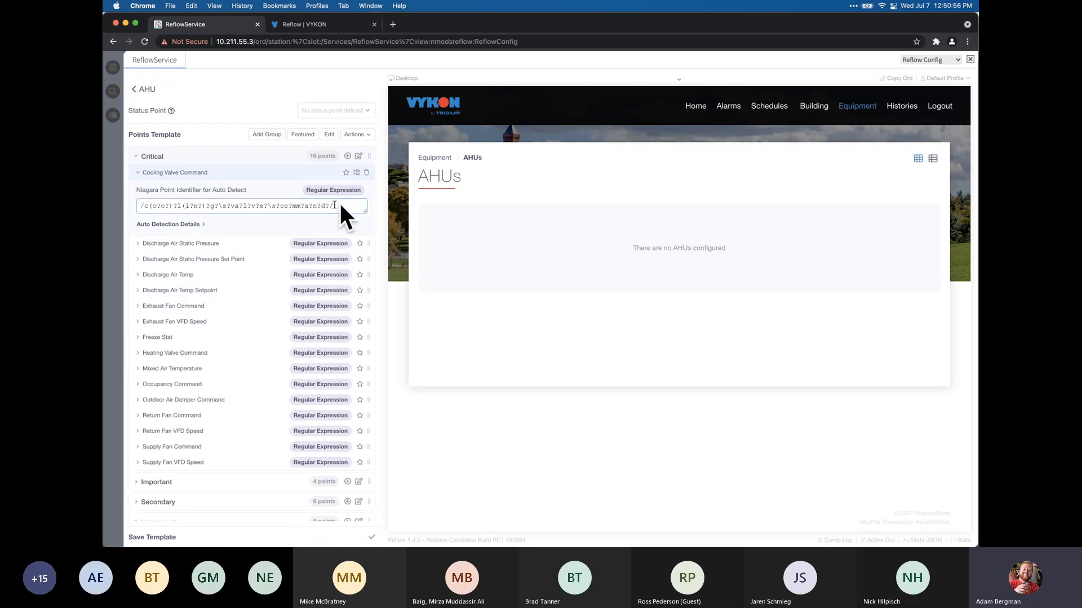
drag(347, 206, 138, 205)
key(super+c)
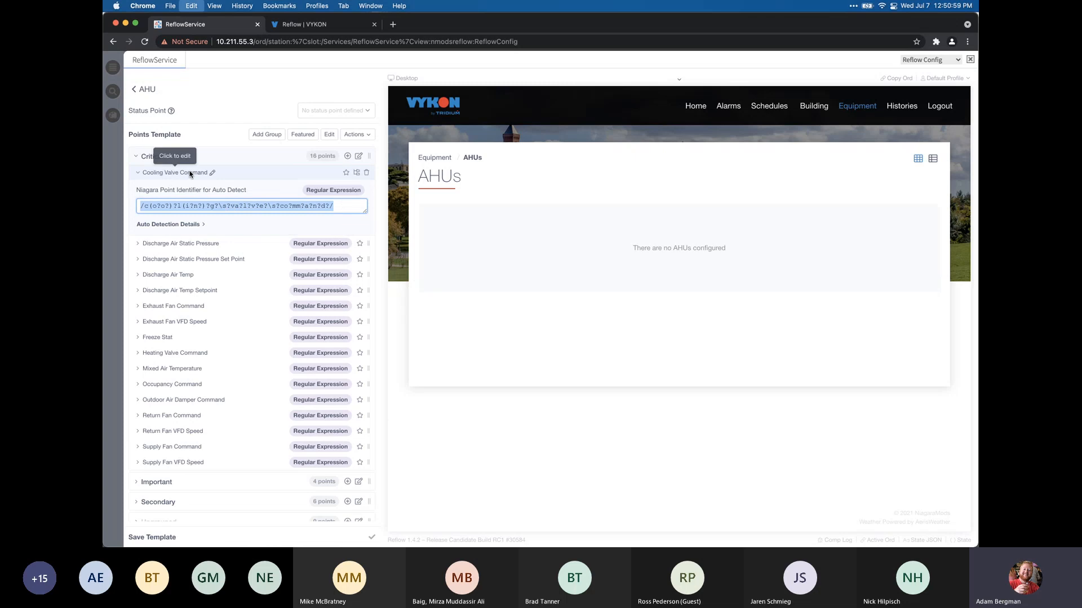
key(BackSpace)
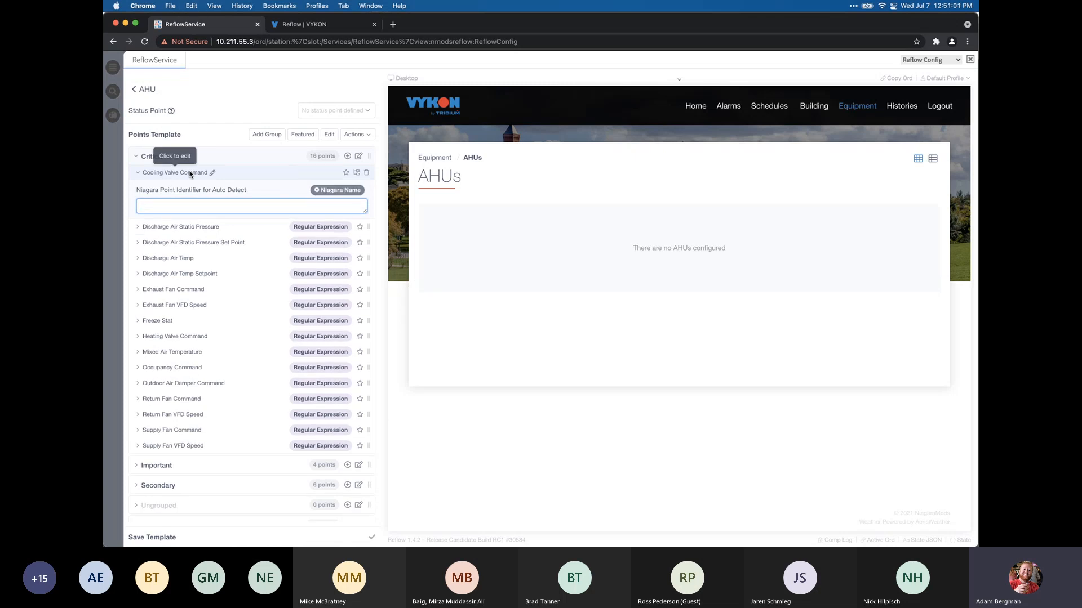
text(C)
key(super+v)
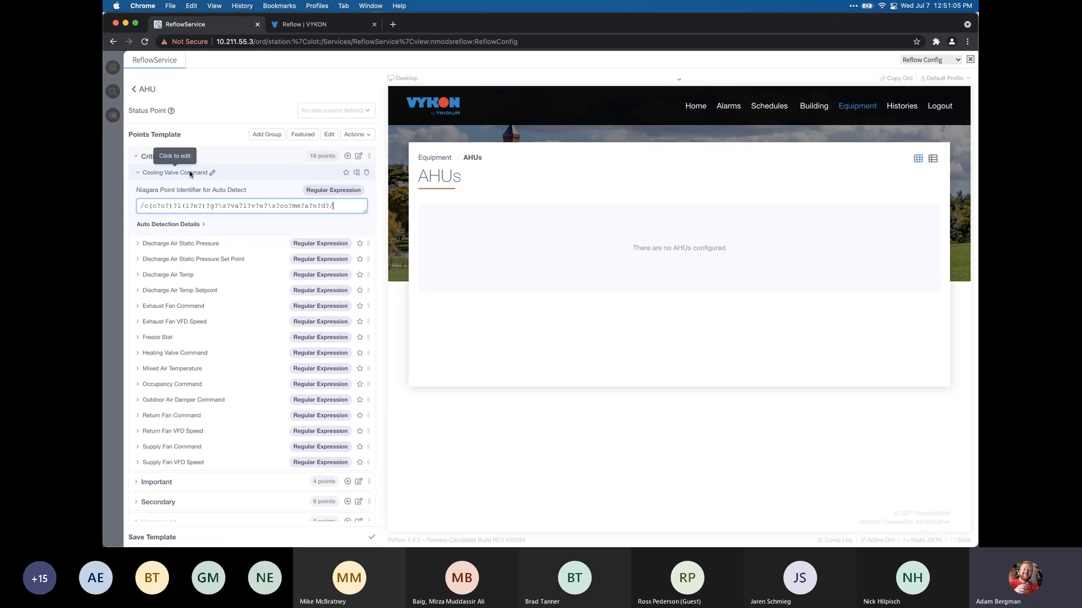
Copy the Cooling Valve Command's regular expression and replace it with the Niagara point name ClgVlvCmd
key(super+a)
key(Right)
key(shift+Left)
key(super+a)
key(super+c)
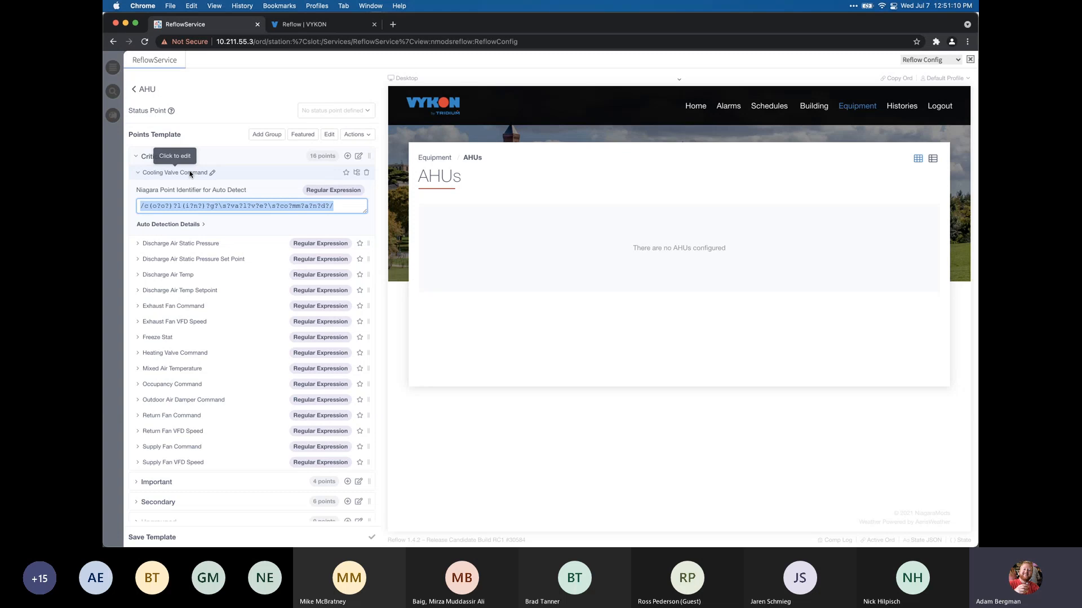
text(Cl)
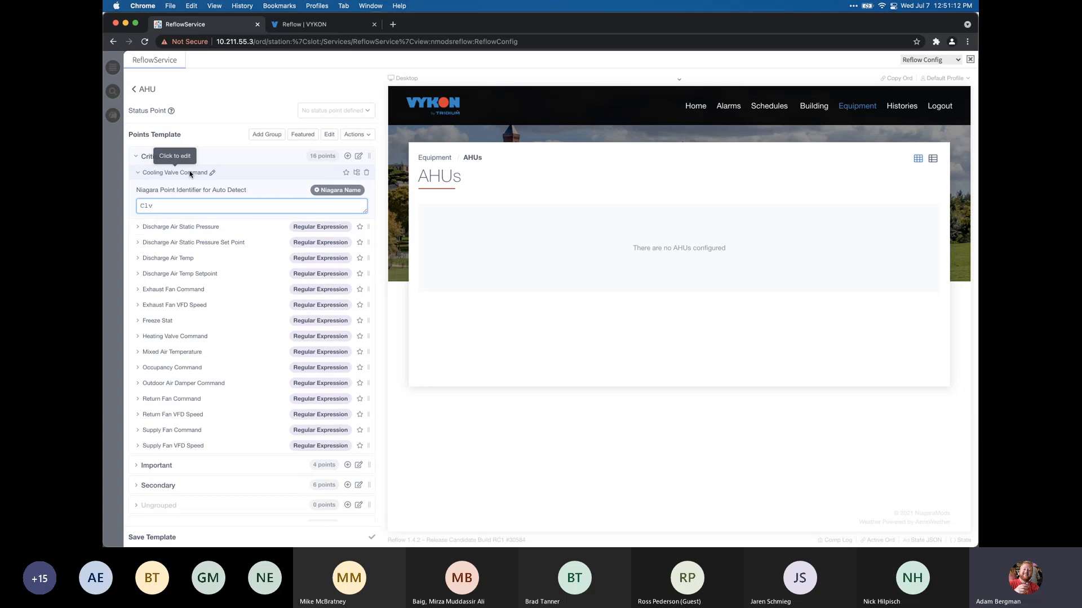
text(gVlvCmd)
click(231, 173)
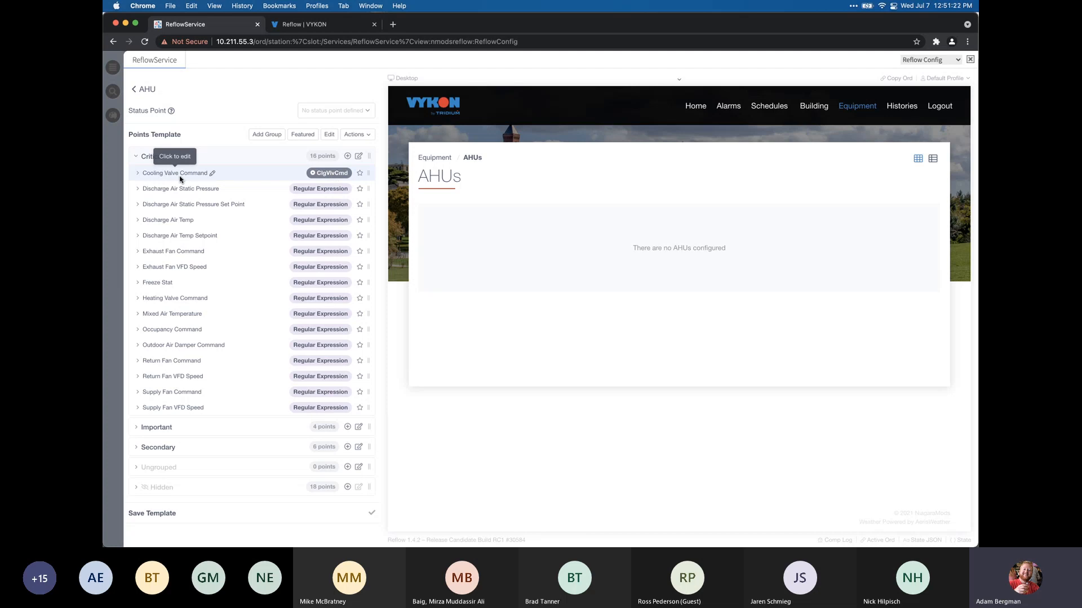
Replace the Cooling Valve Command's identifier ClgVlvCmd with the copied regular expression and collapse the point
click(249, 180)
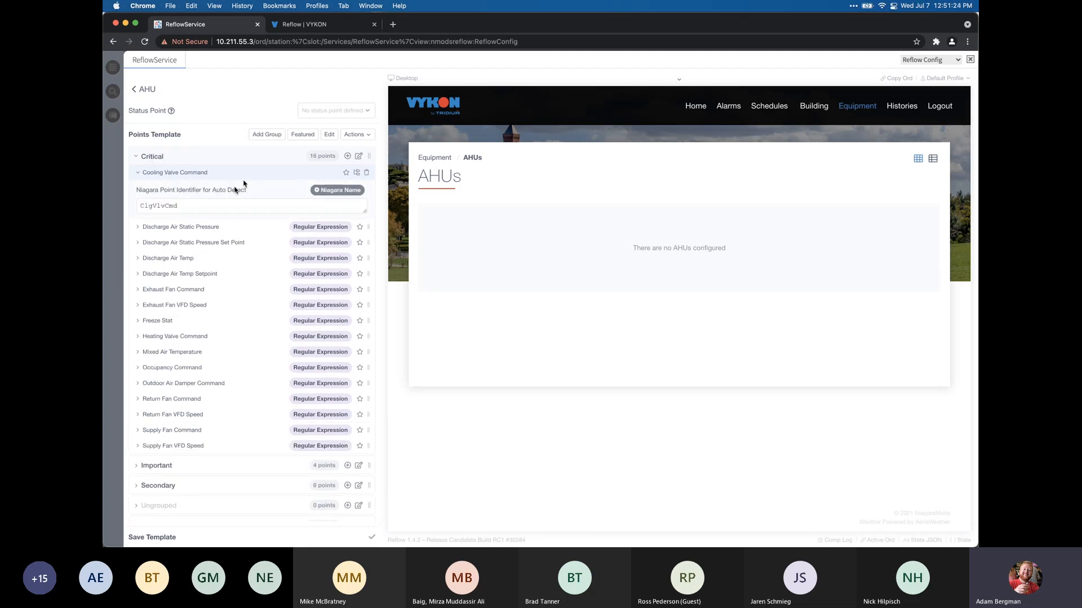
click(201, 205)
drag(198, 206, 137, 207)
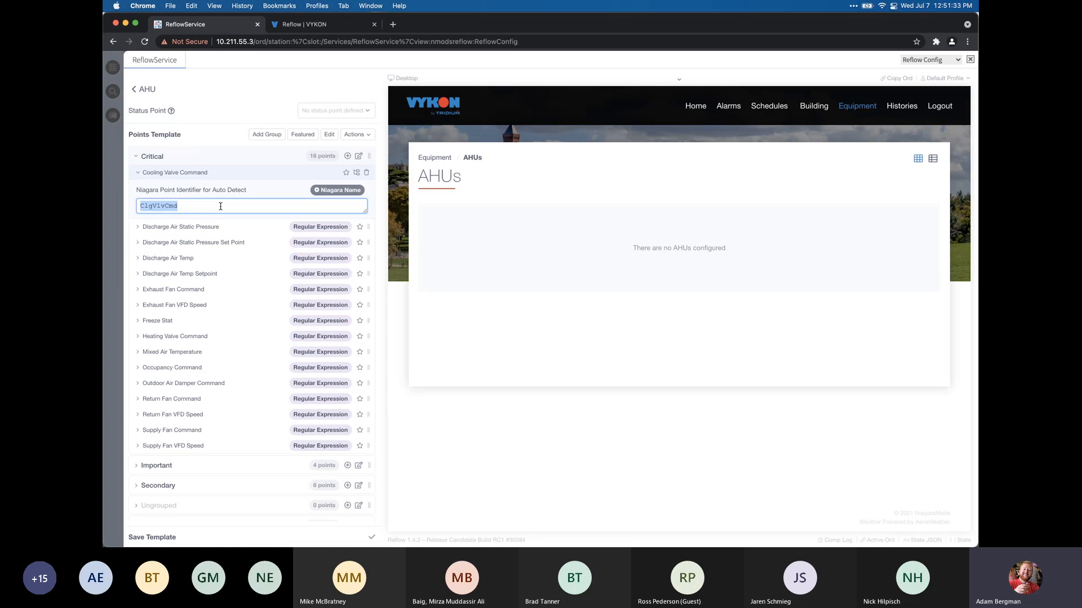
key(super+v)
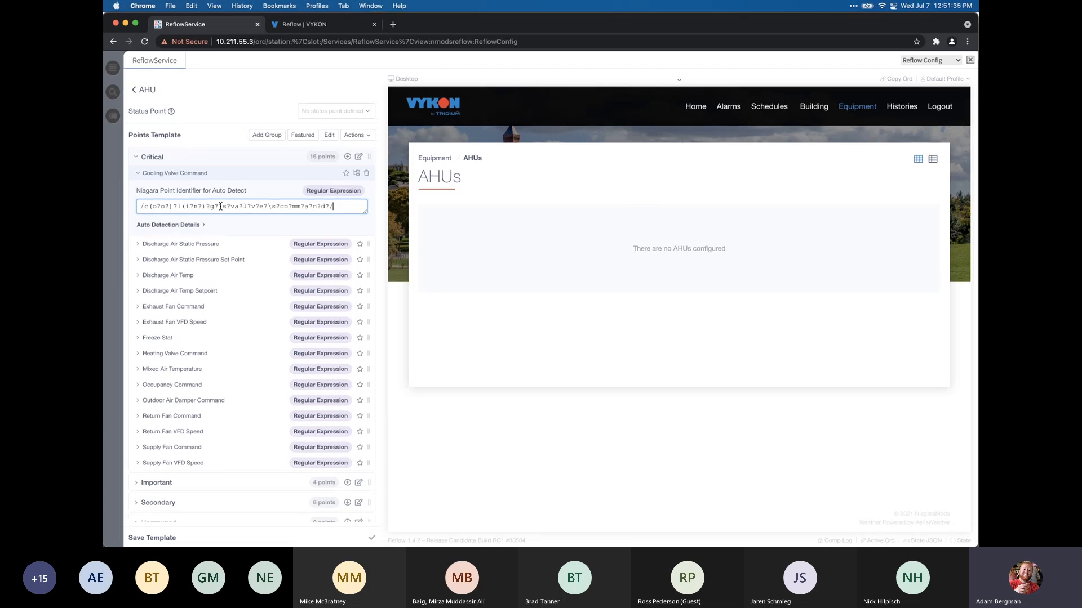
click(252, 178)
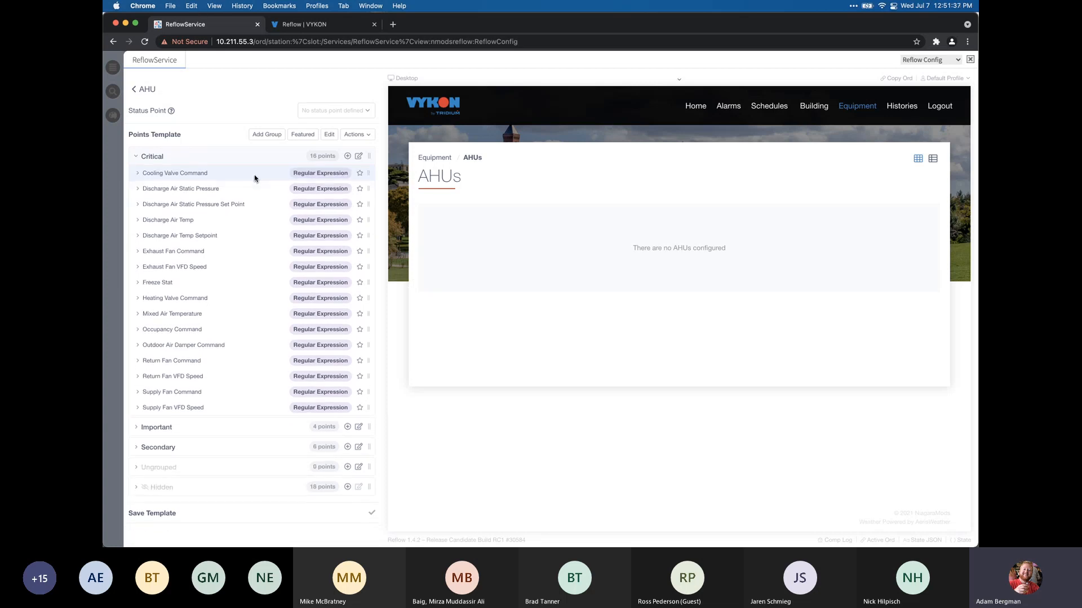
Add a point named Zone Temperature to the Critical group and set its Niagara point identifier to Z#T
click(348, 157)
click(213, 173)
text(Z)
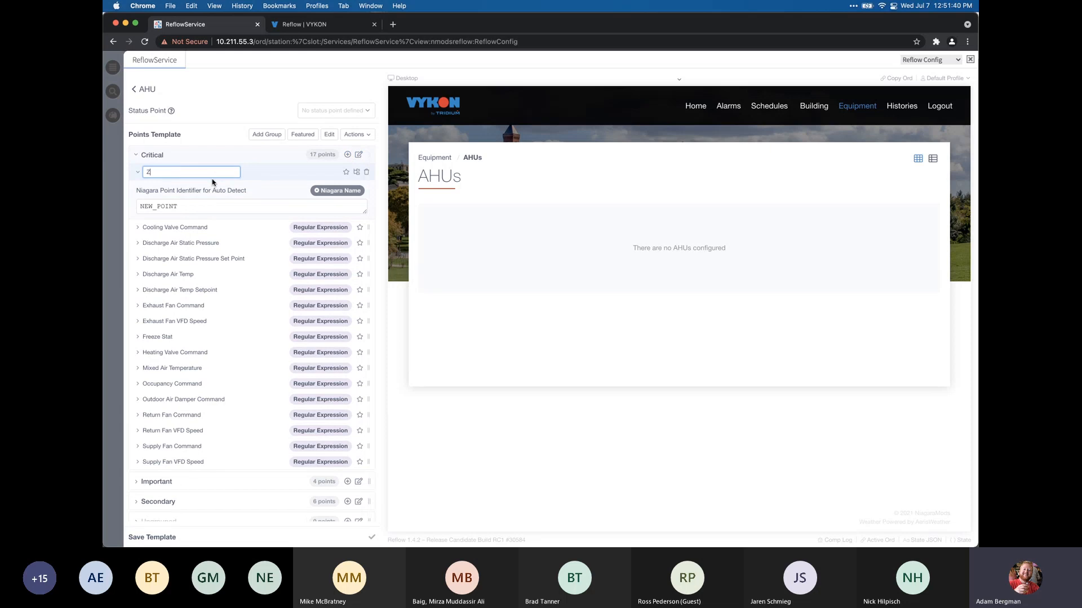
text(one Temperature)
key(Return)
double_click(212, 198)
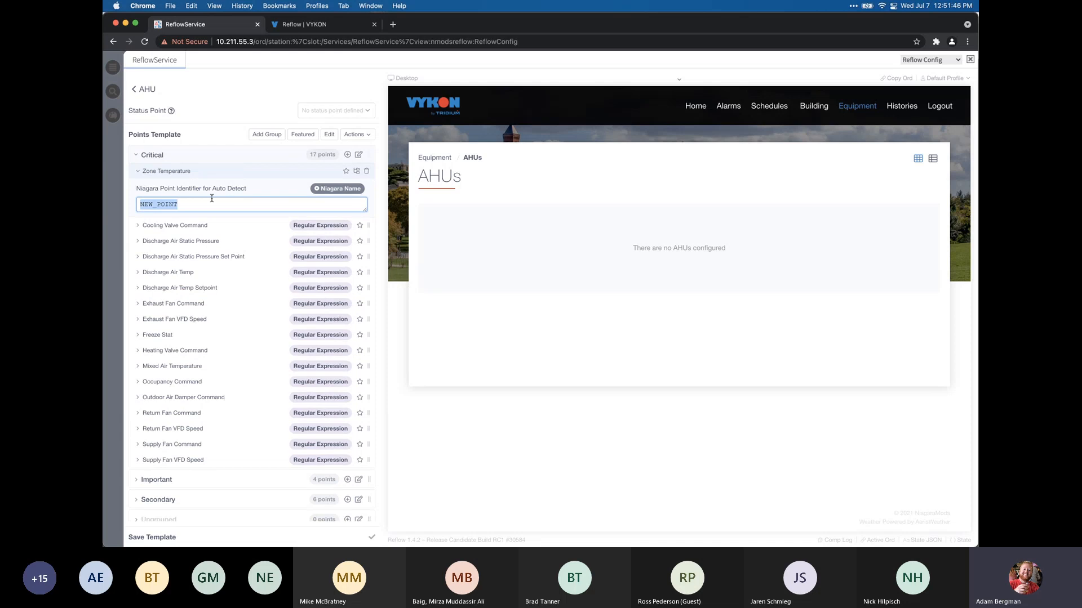
text(Z*T)
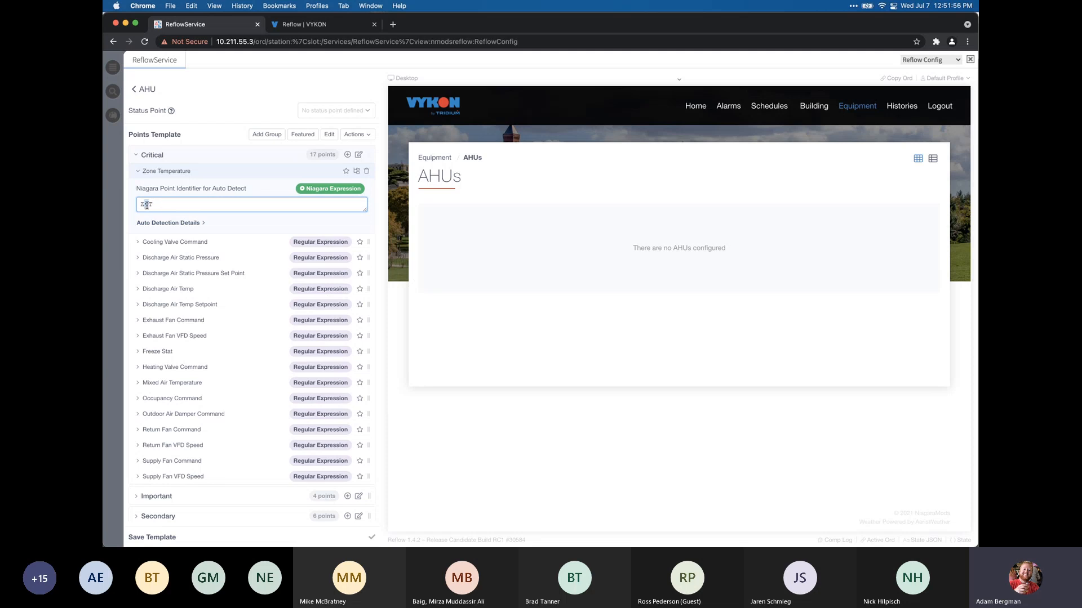
Rename the Zone Temperature point as Zone $1 Temperature
double_click(162, 171)
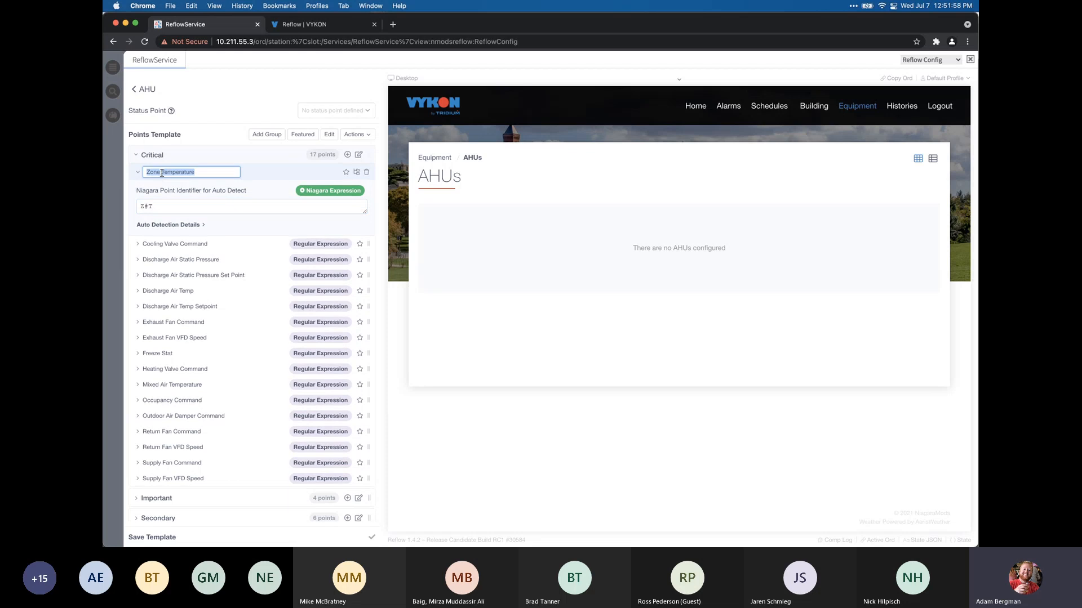
click(188, 172)
text($1)
key(Return)
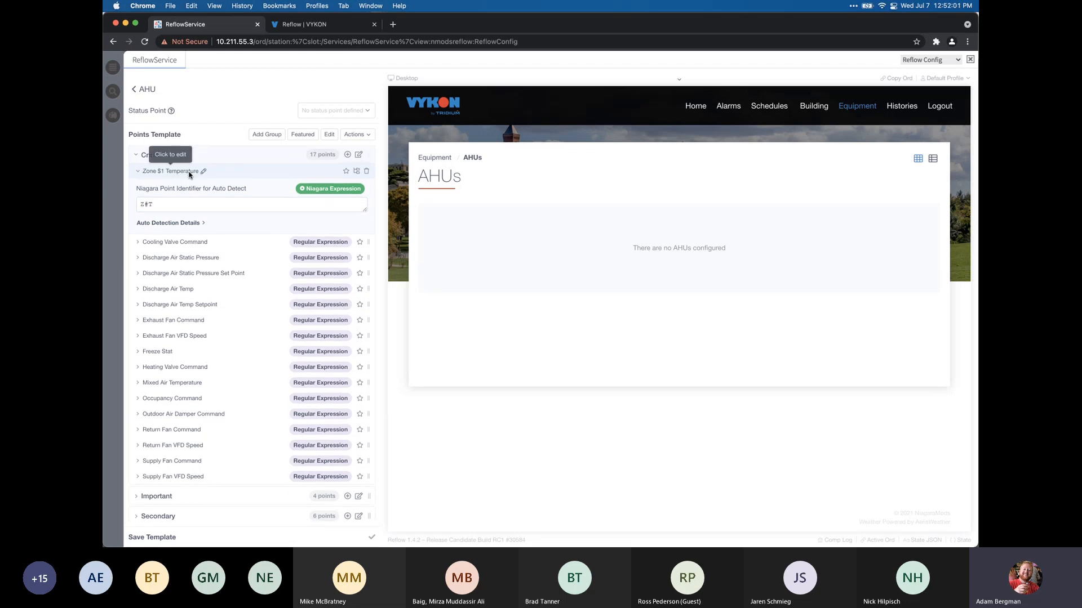
Test the point name Z00003T in the Zone $1 Temperature point's auto detection preview and collapse the point
click(182, 224)
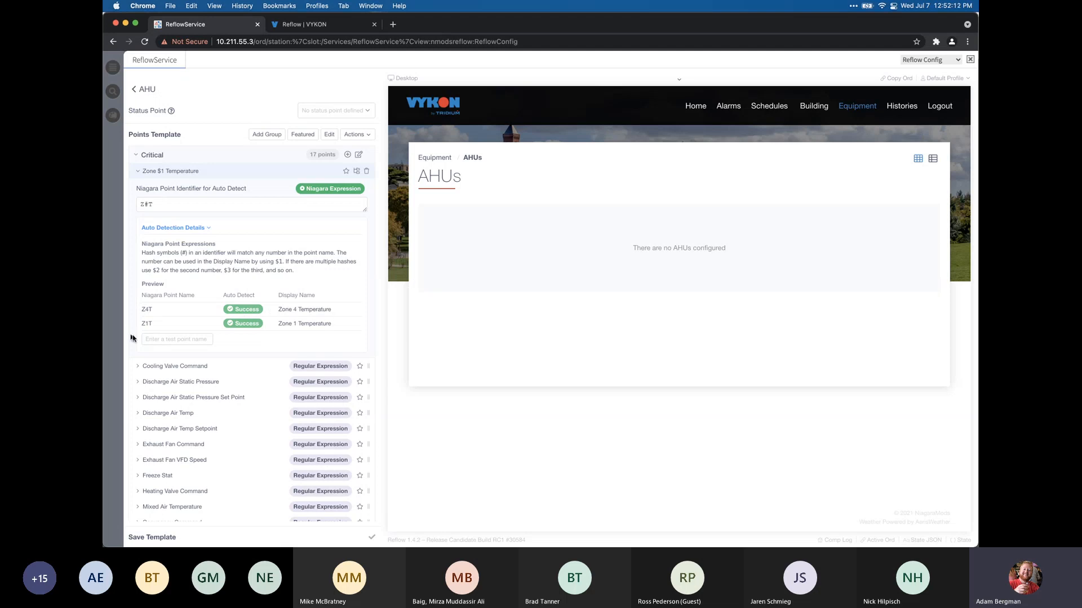
click(170, 339)
text(Z00003T)
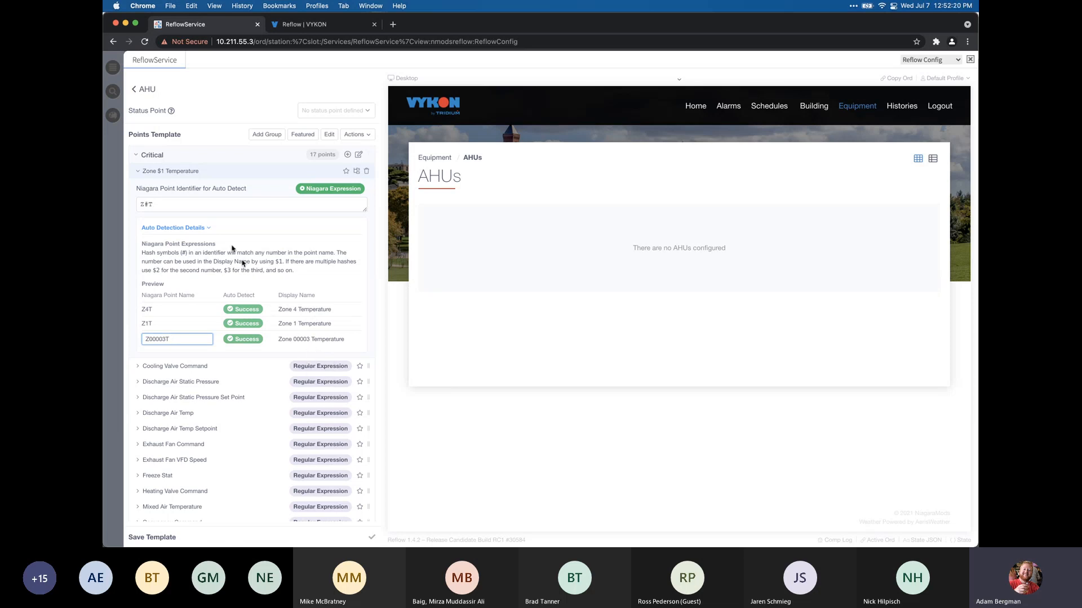
click(206, 210)
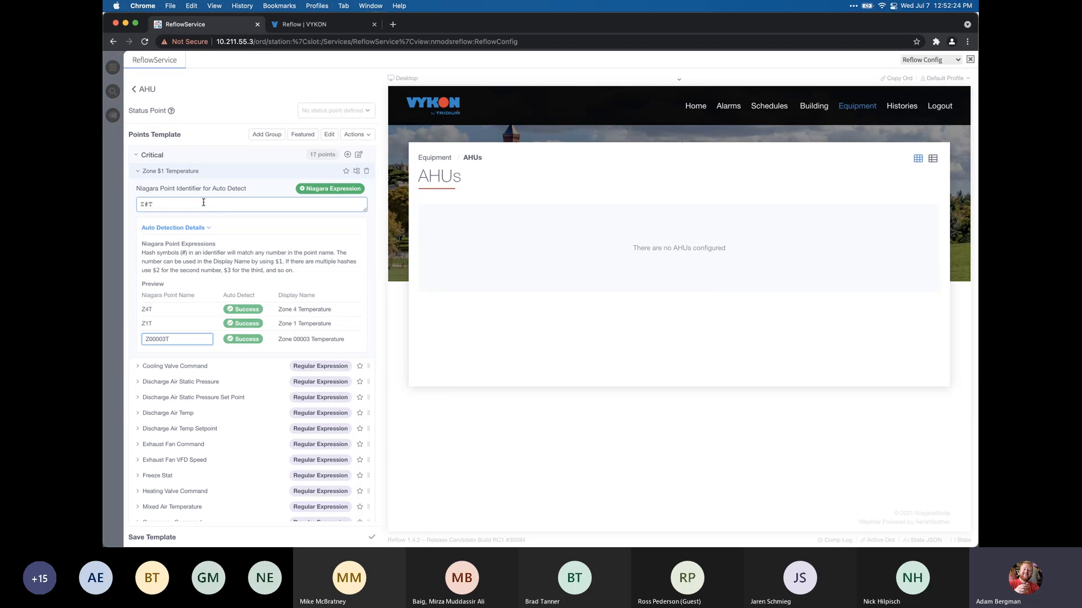
click(246, 178)
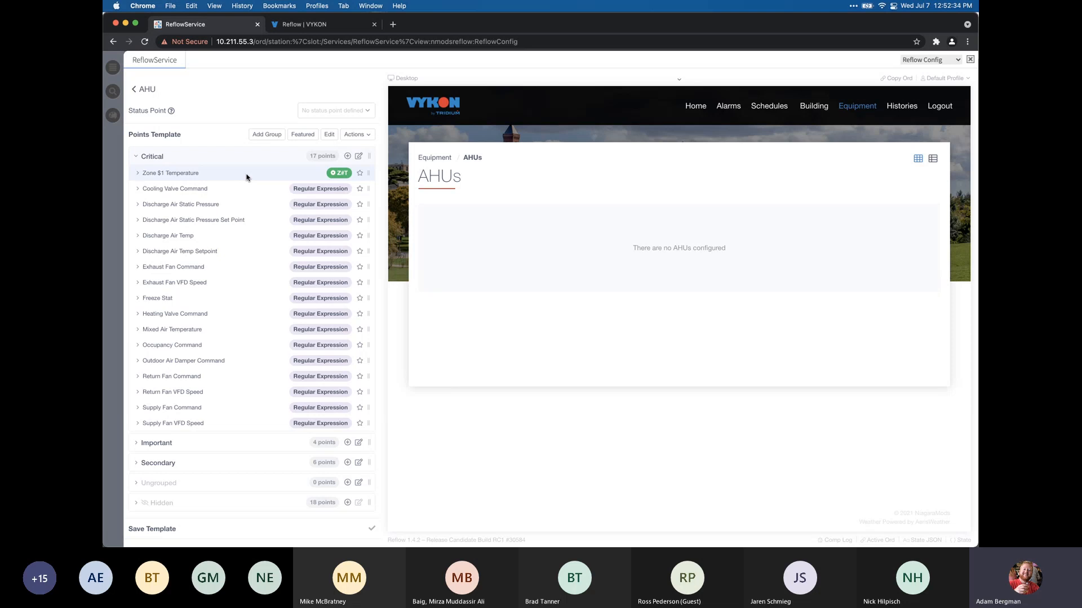
Delete the Zone $1 Temperature point from the template and collapse the Critical group
click(246, 178)
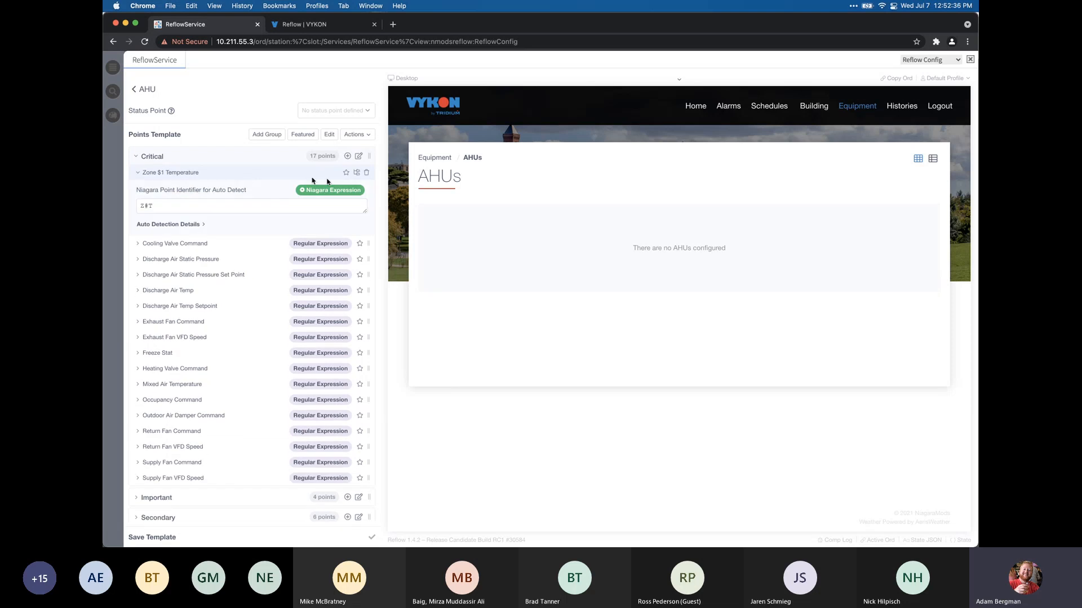
click(367, 173)
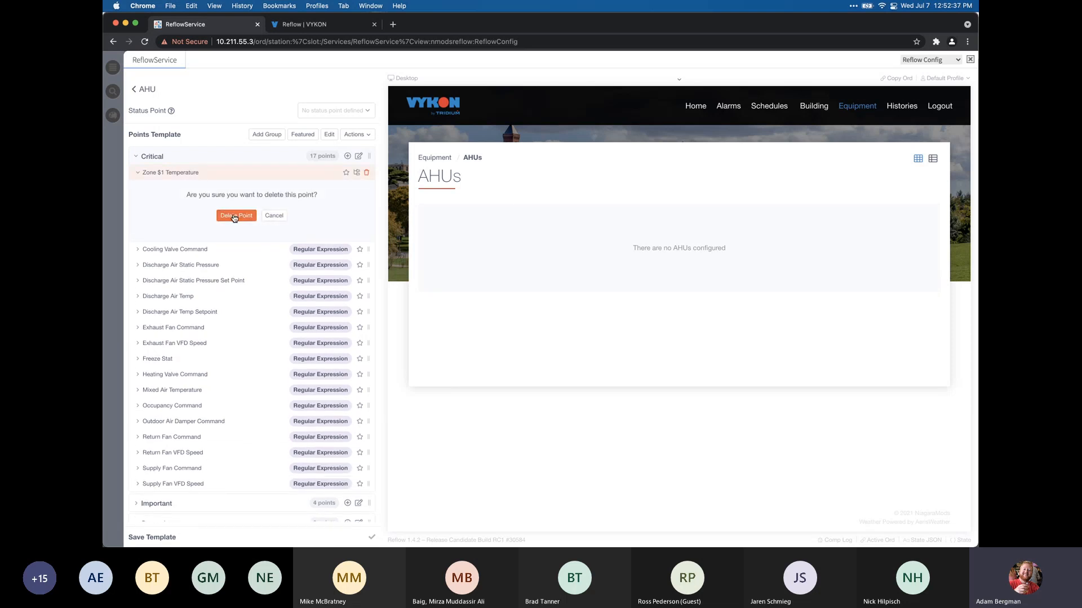
click(236, 218)
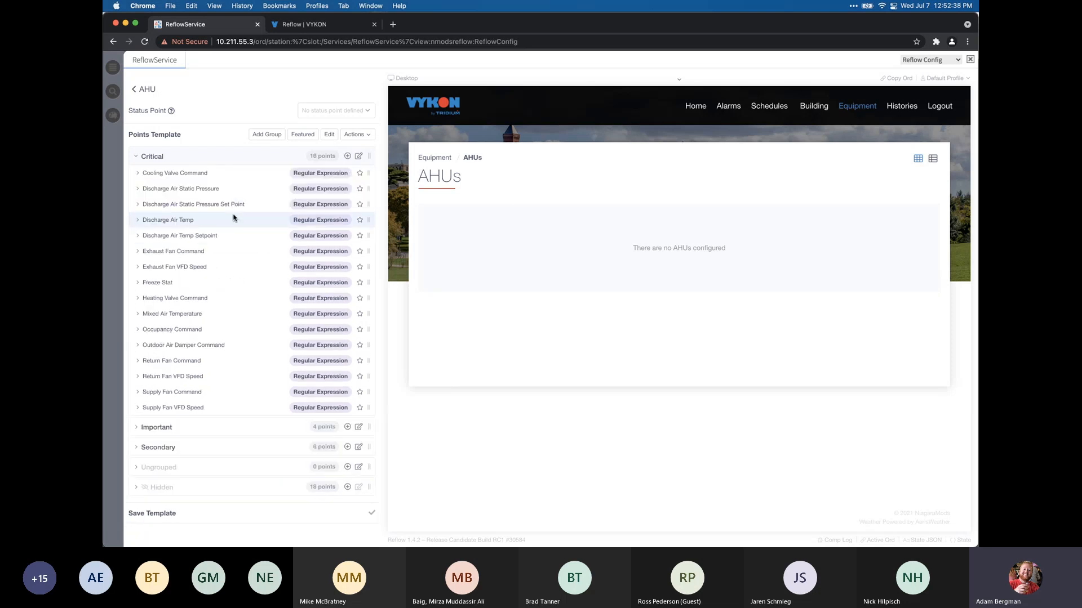
click(200, 160)
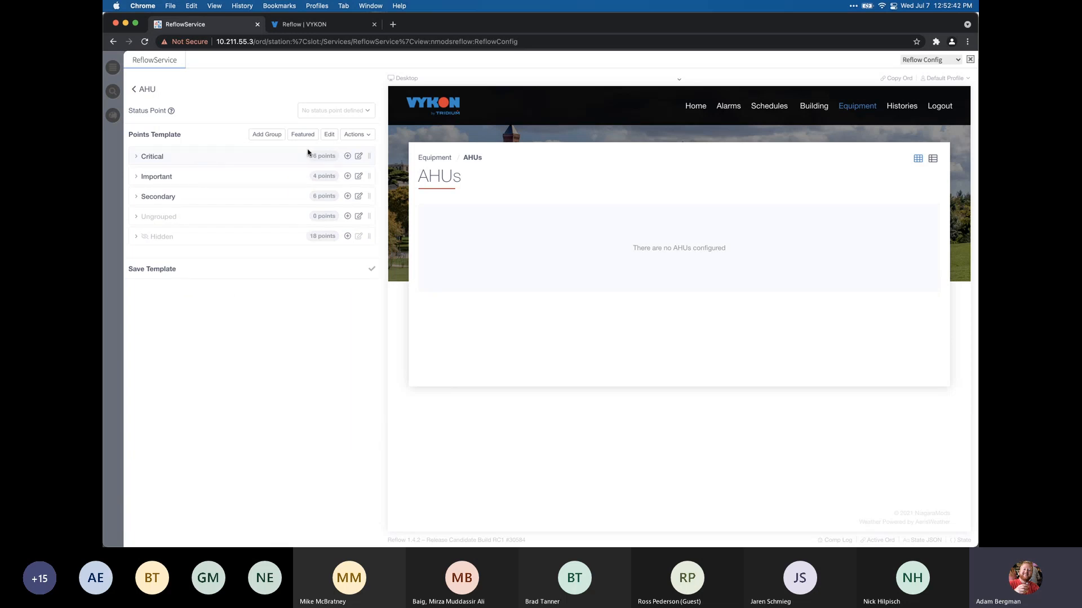
click(235, 160)
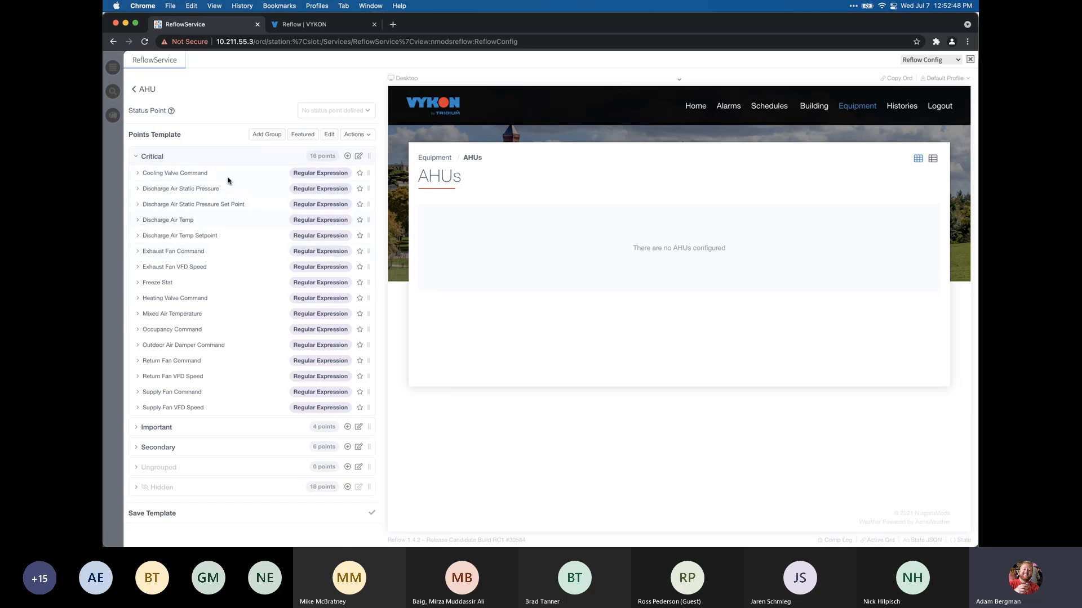
click(235, 160)
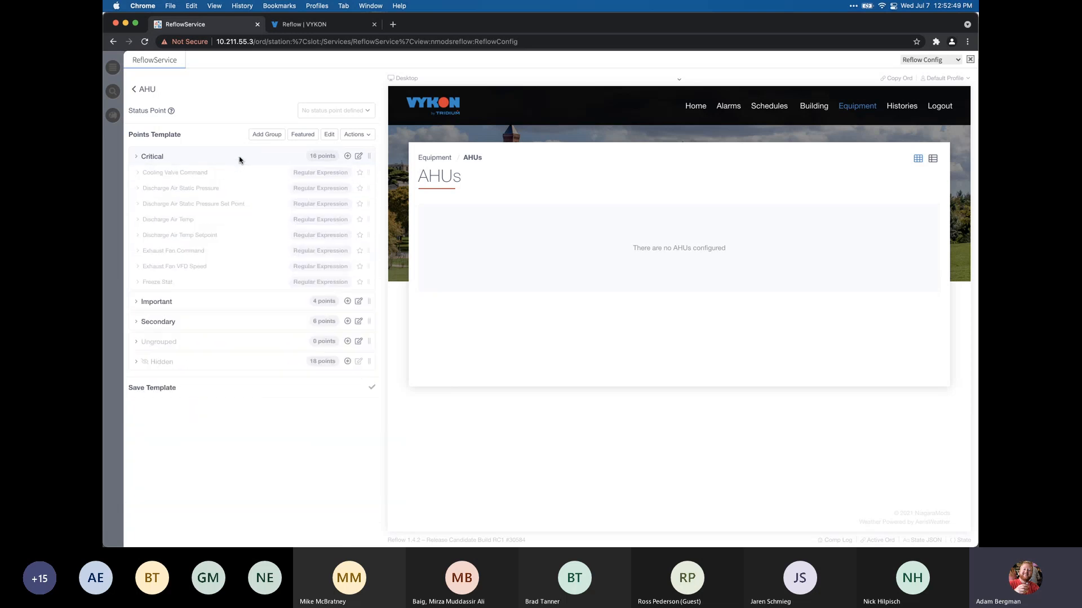
Switch to points-names.csv in Excel and widen the Display Name, Niagara Point and Group columns
click(369, 138)
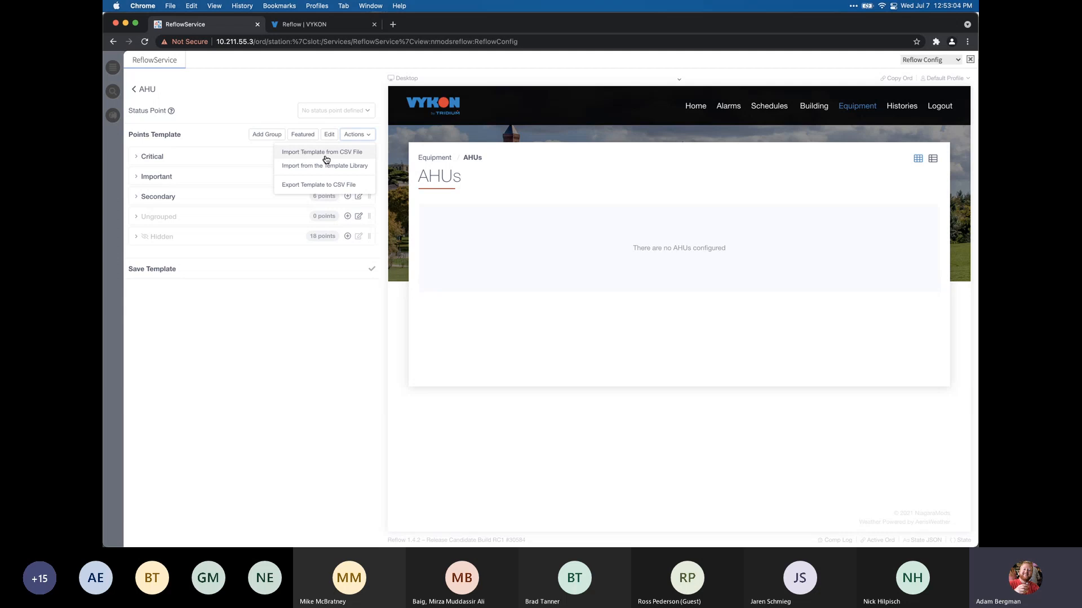
click(301, 329)
mouse_move(562, 538)
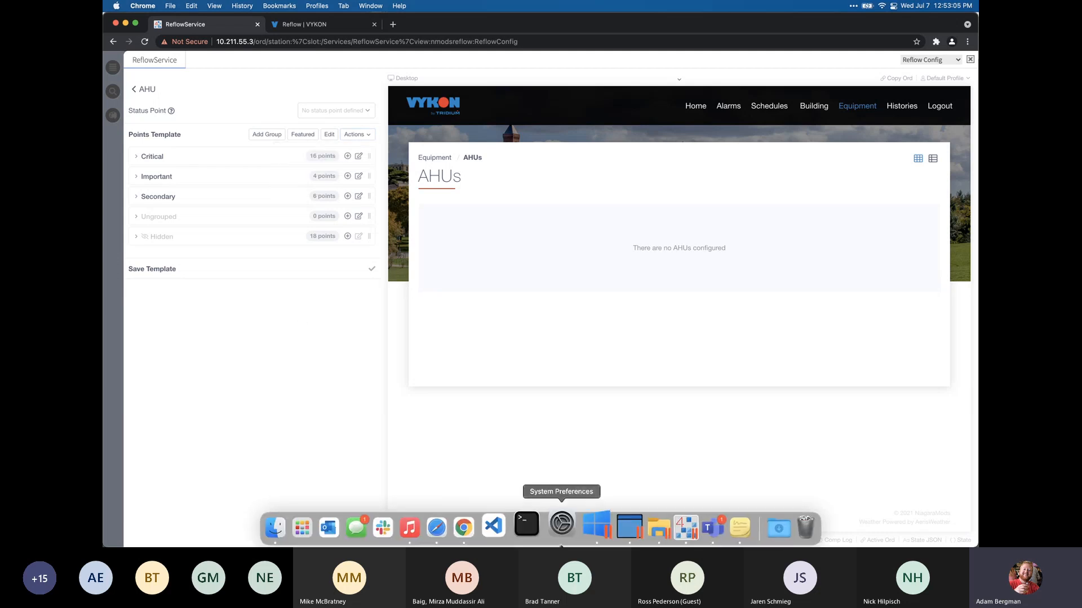
click(638, 535)
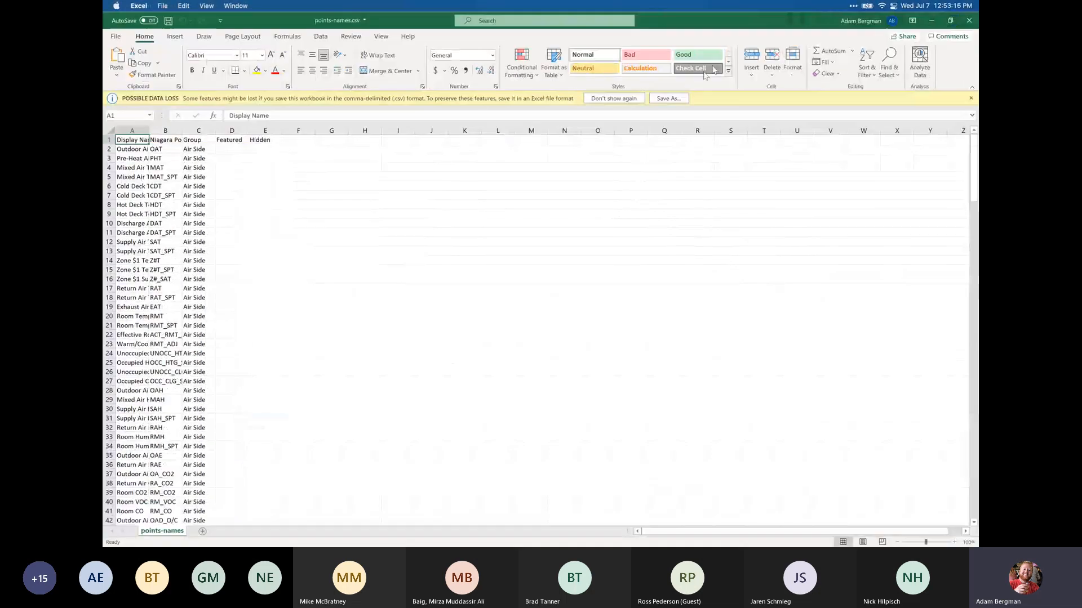
double_click(150, 130)
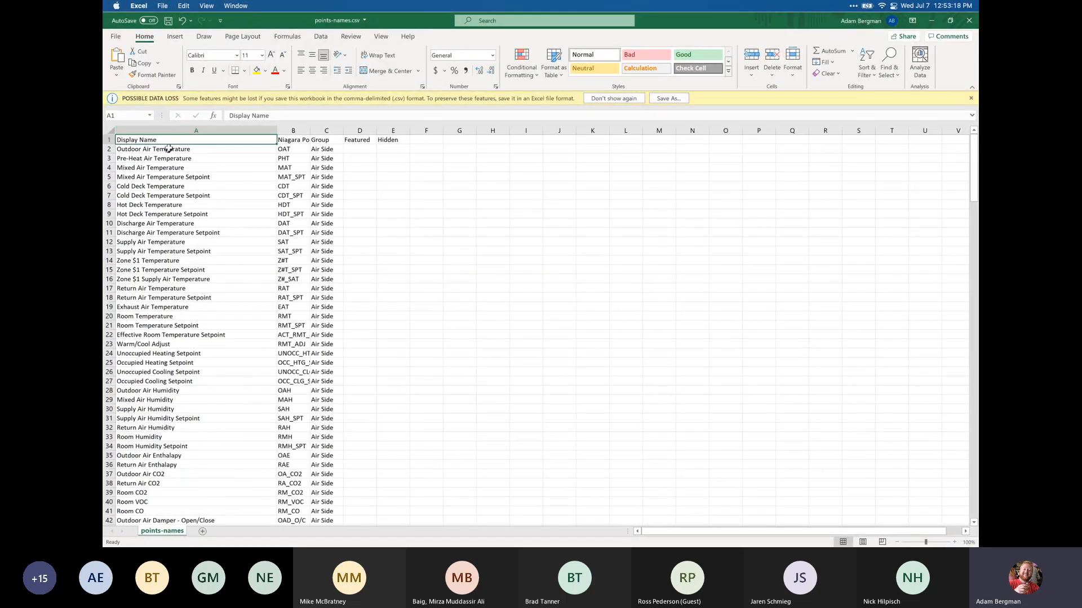
click(169, 149)
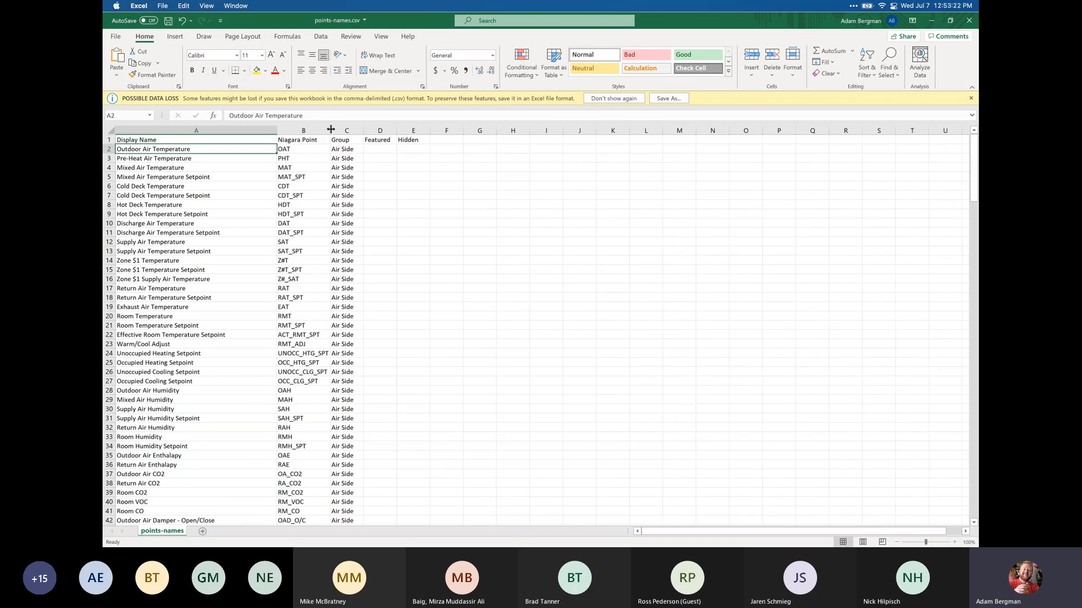
drag(310, 131, 370, 130)
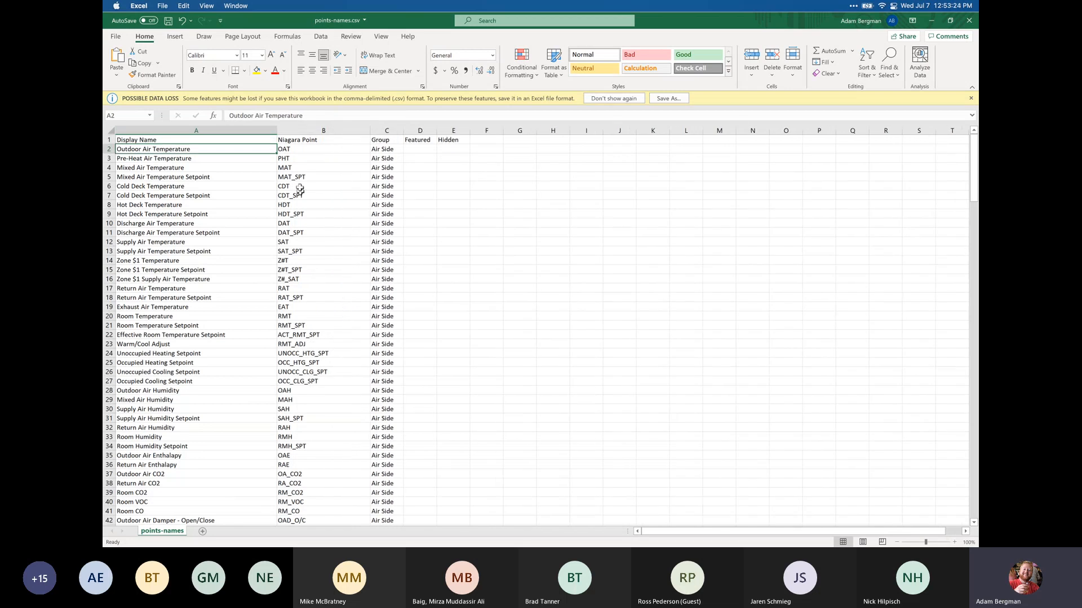
drag(404, 129, 454, 129)
Examine the Group, Niagara Point and Display Name entries in points-names.csv
click(410, 148)
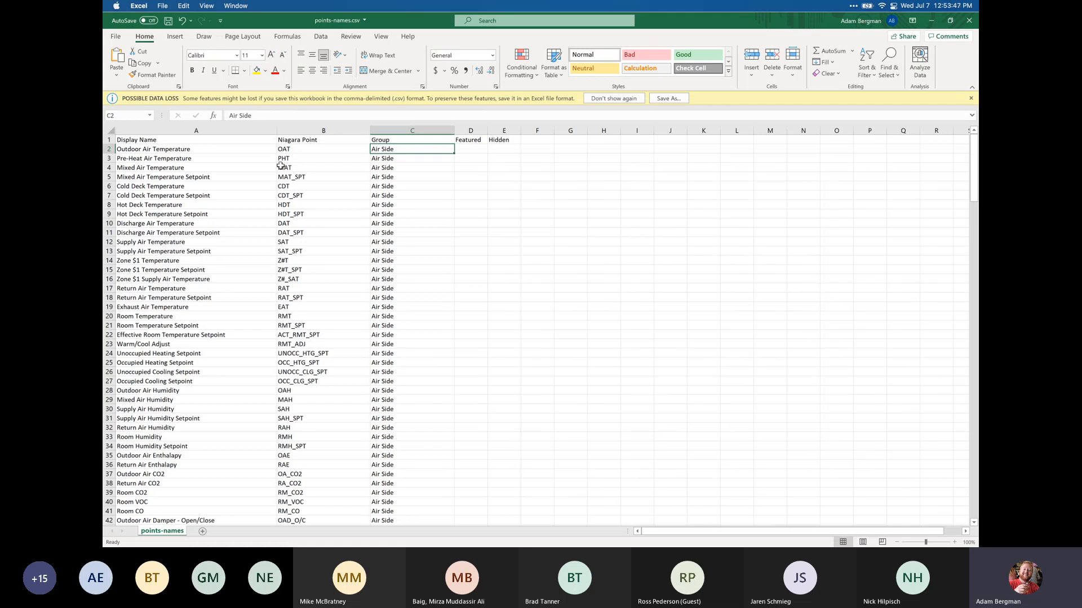
drag(293, 151, 312, 419)
click(167, 152)
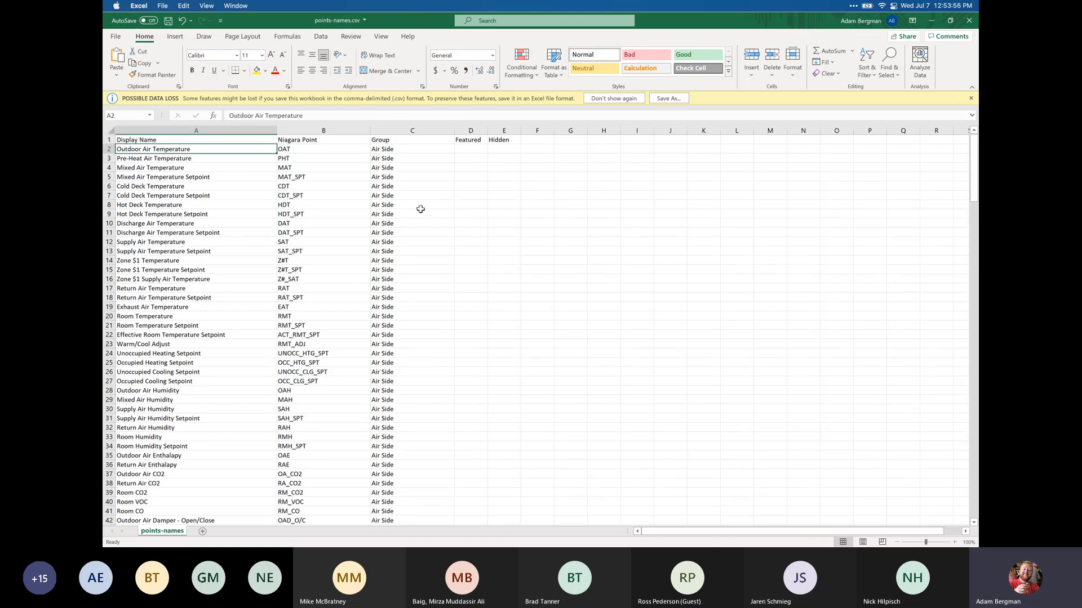
Switch to Reflow in Chrome, import points-names.csv into the AHU points template and continue to the Groups & Points step
key(ctrl+Up)
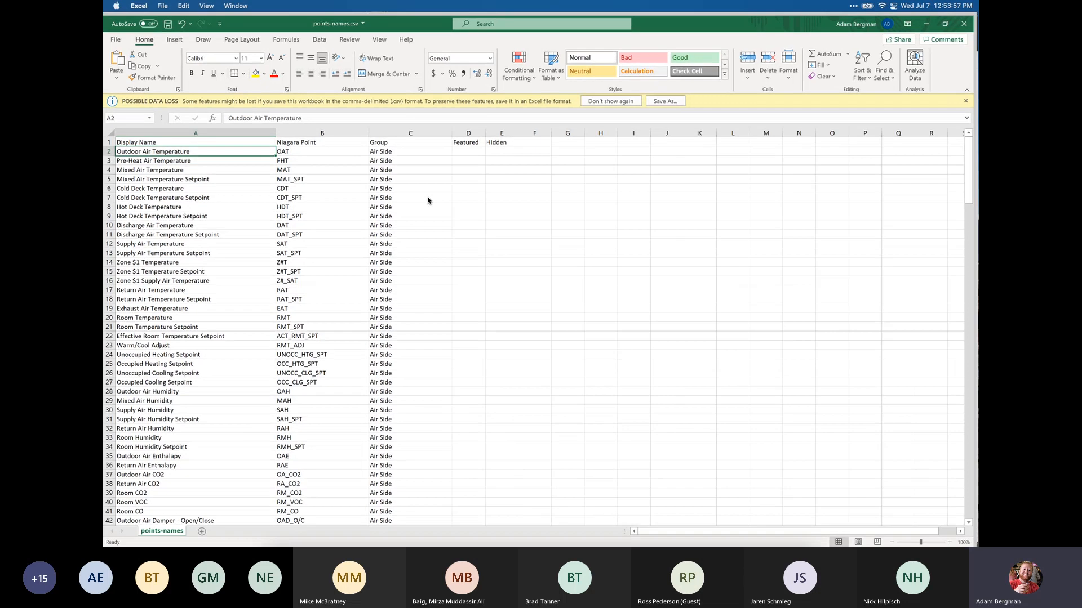
click(626, 198)
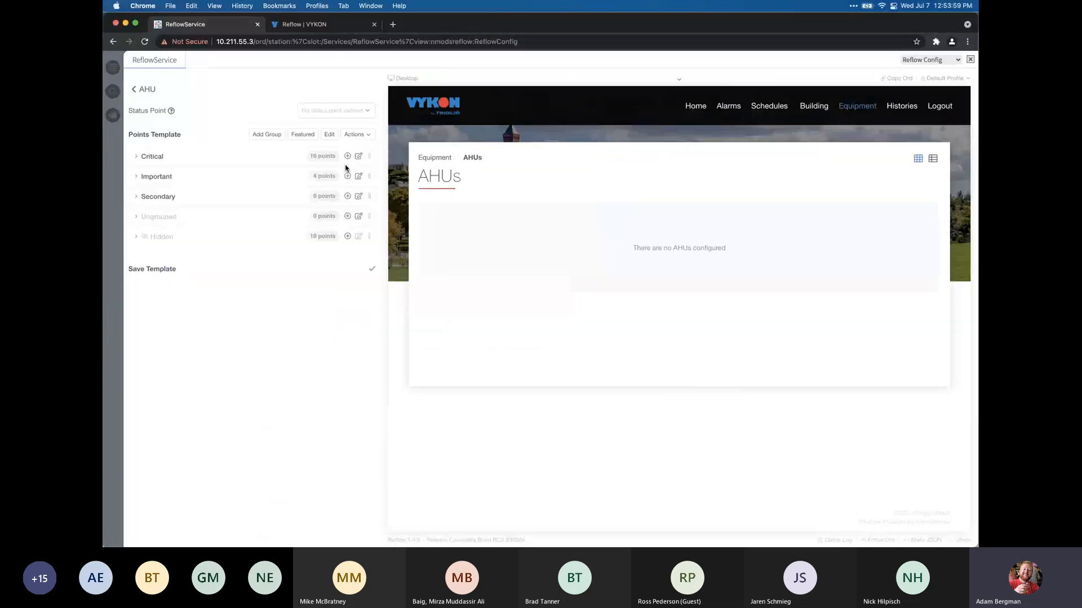
click(364, 138)
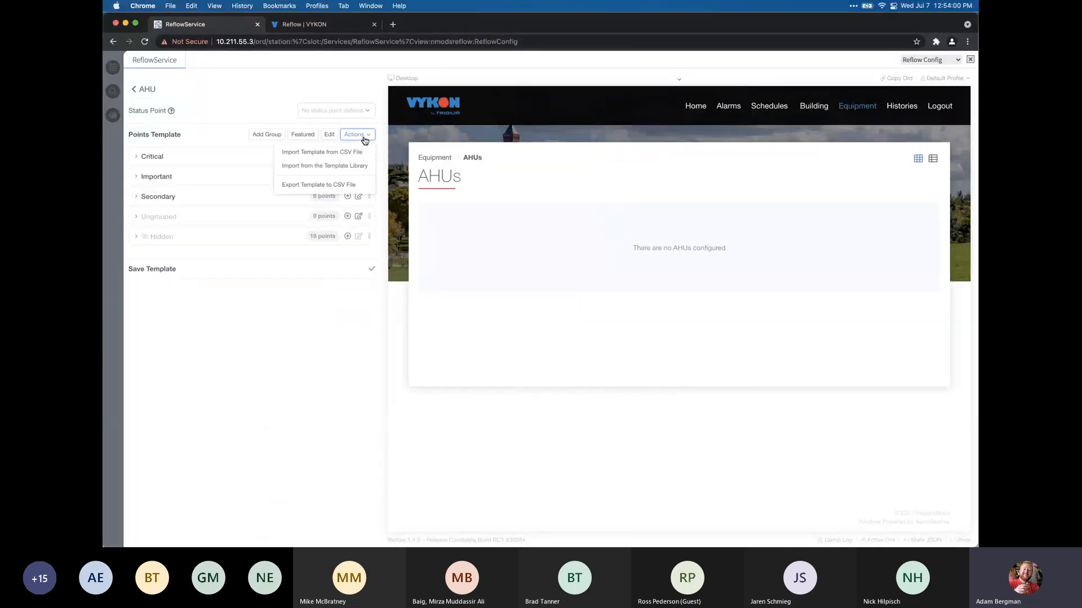
click(341, 160)
click(479, 309)
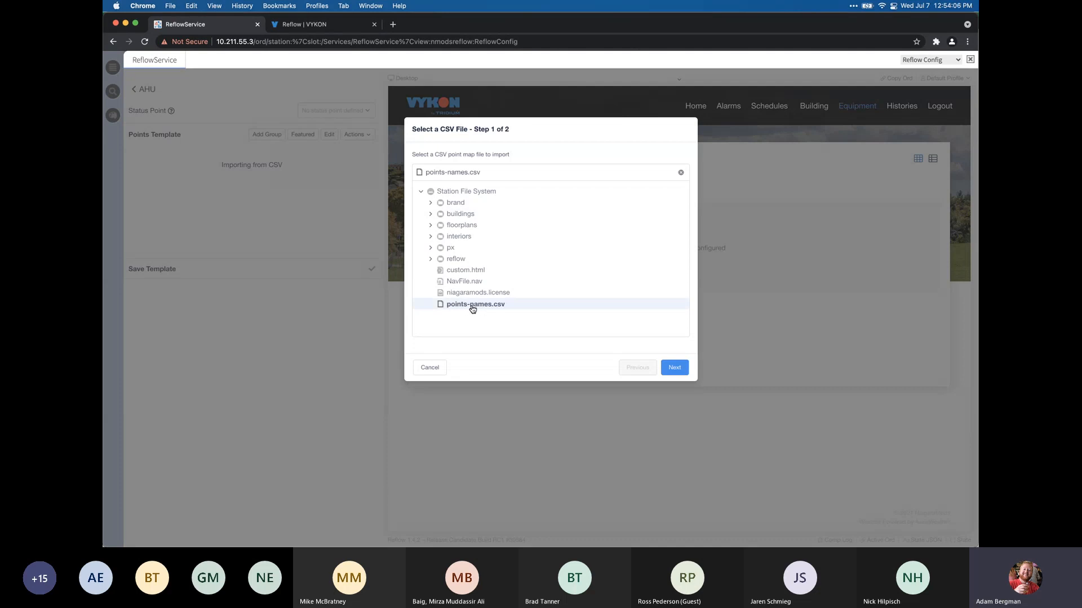
click(679, 375)
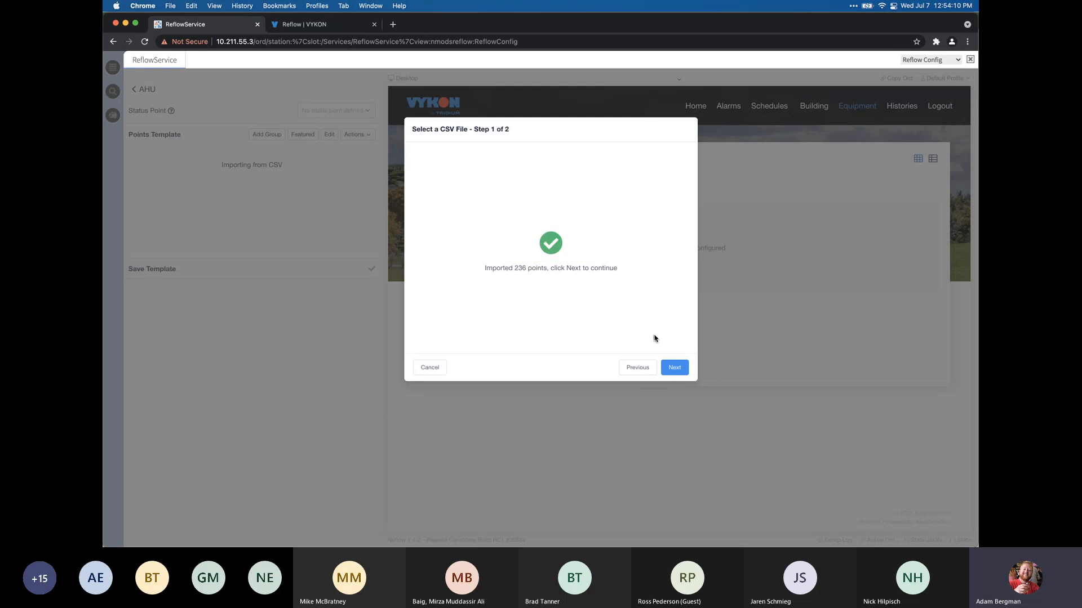
click(674, 369)
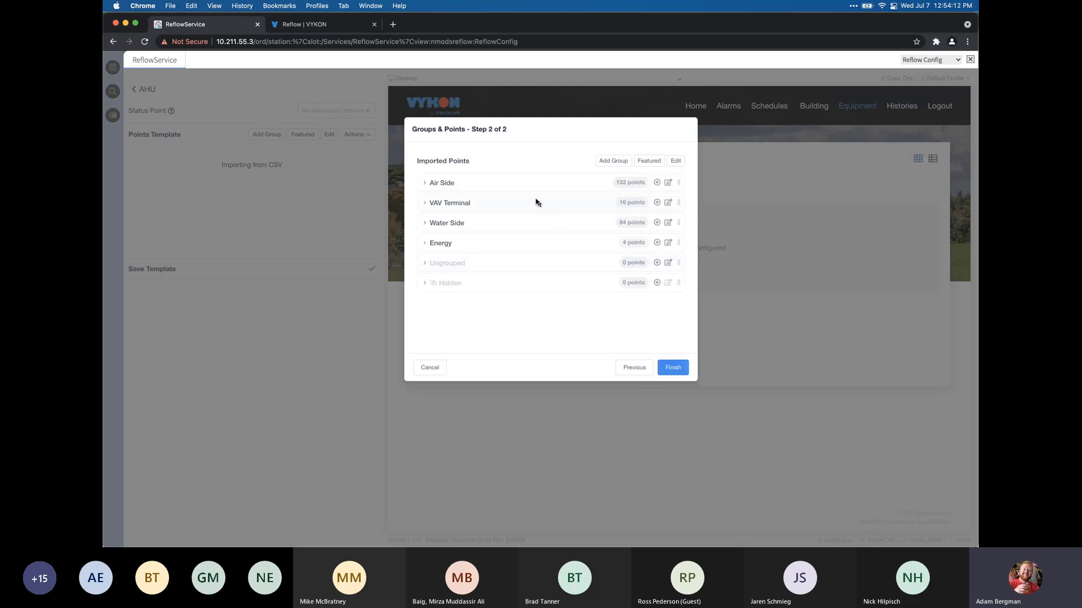
Expand the imported Air Side group and compare it with the Outdoor Air Temperature row of points-names.csv in Excel
click(500, 189)
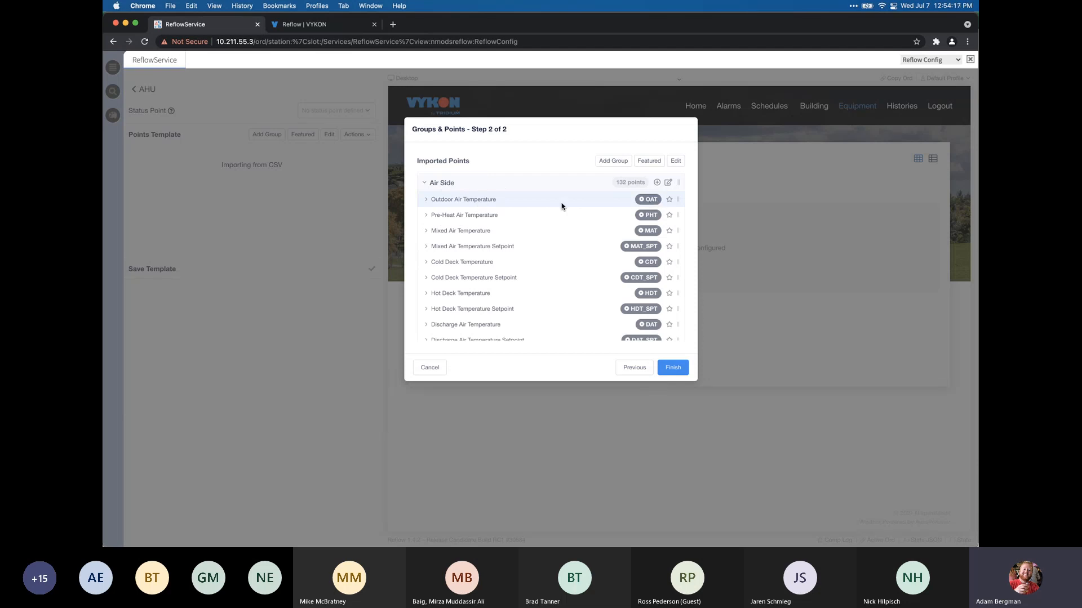
key(super+Tab)
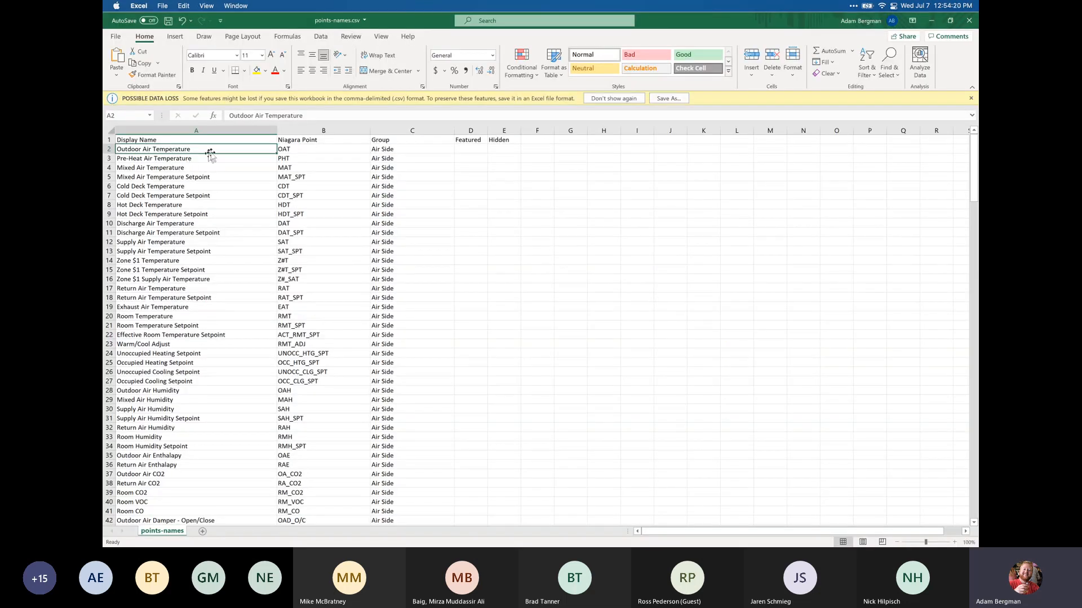
click(313, 150)
click(248, 150)
click(301, 150)
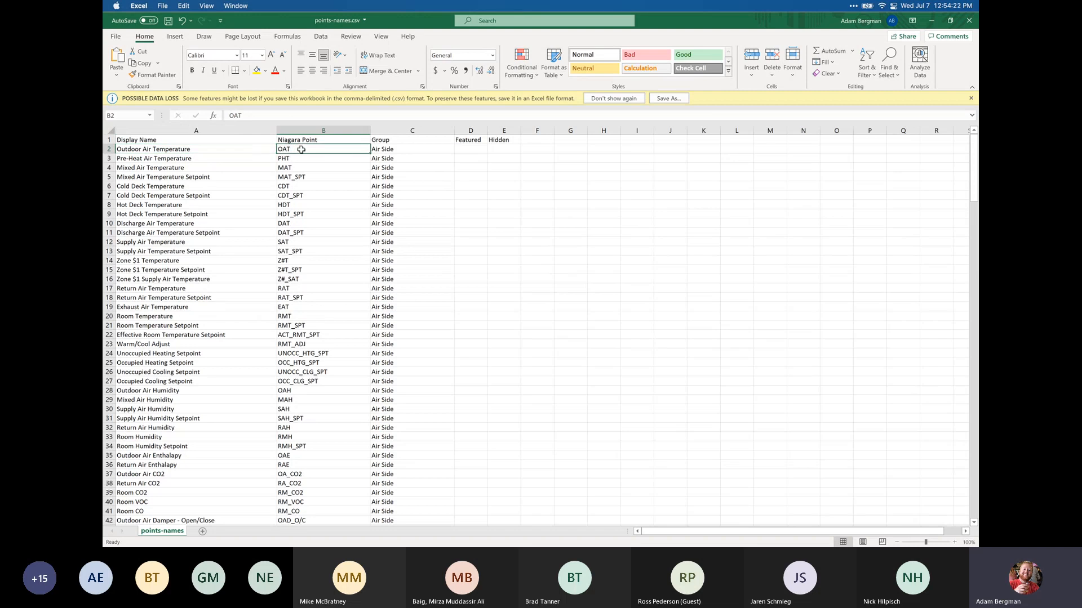
Close points-names.csv in Excel without saving and cancel the template import in Reflow
click(968, 21)
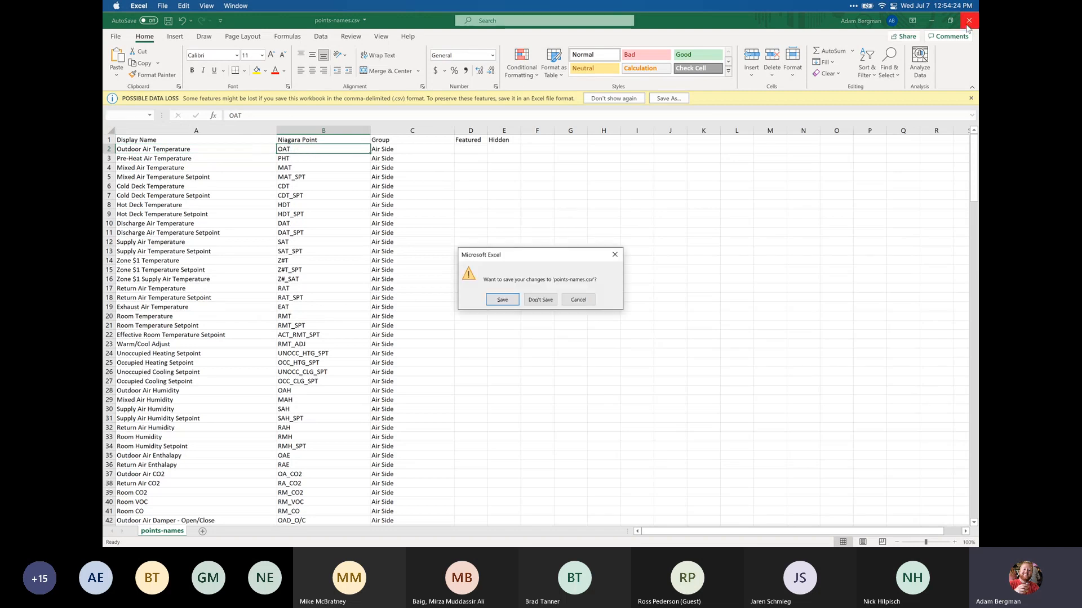
click(537, 299)
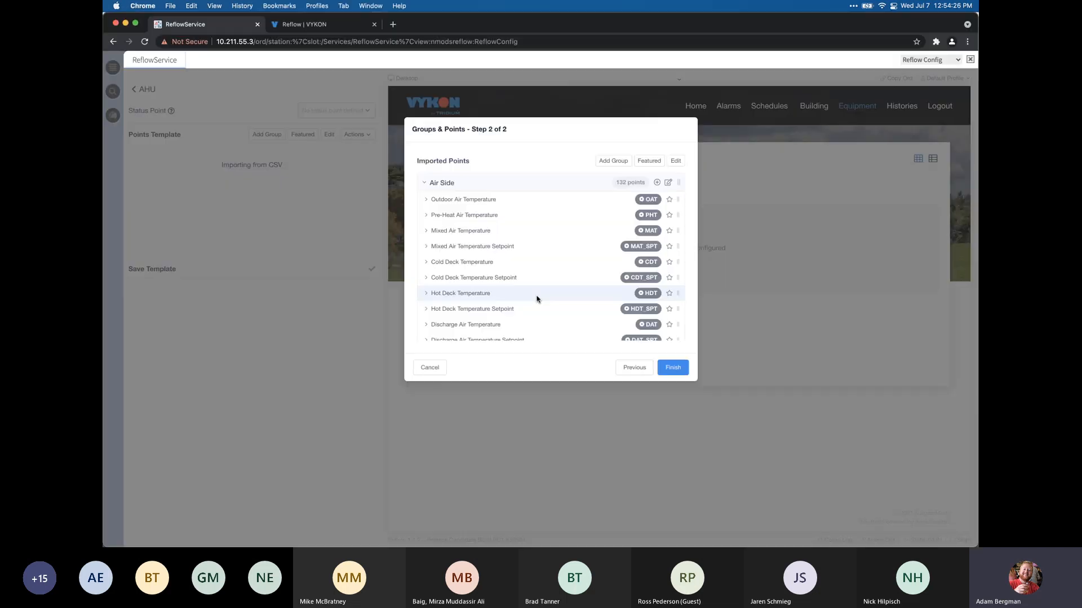
click(505, 183)
click(430, 368)
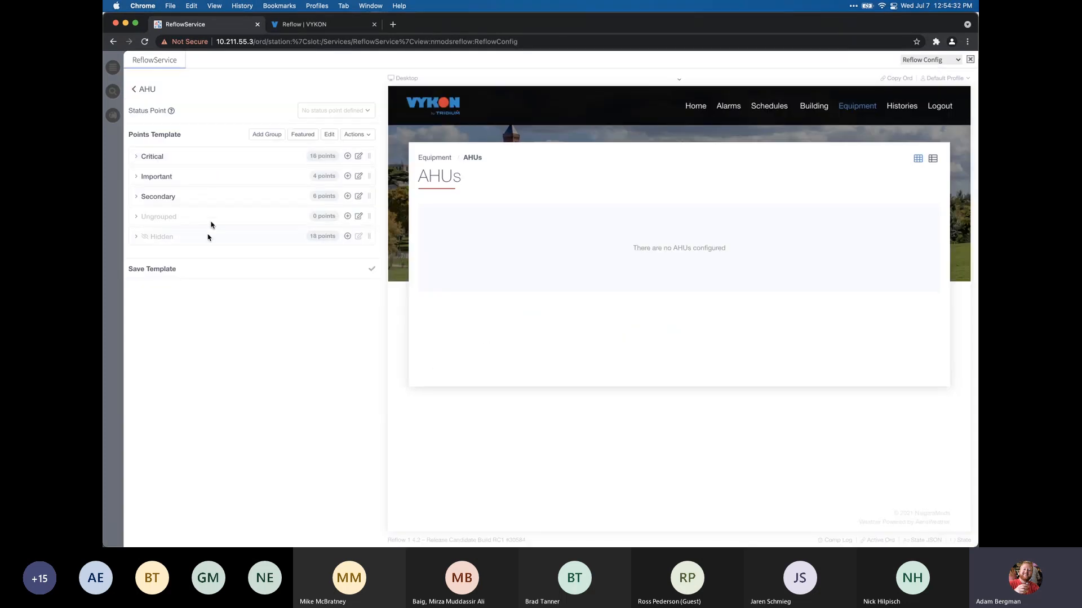
Export the AHU points template to a CSV file and dismiss the browser's download bar
click(356, 136)
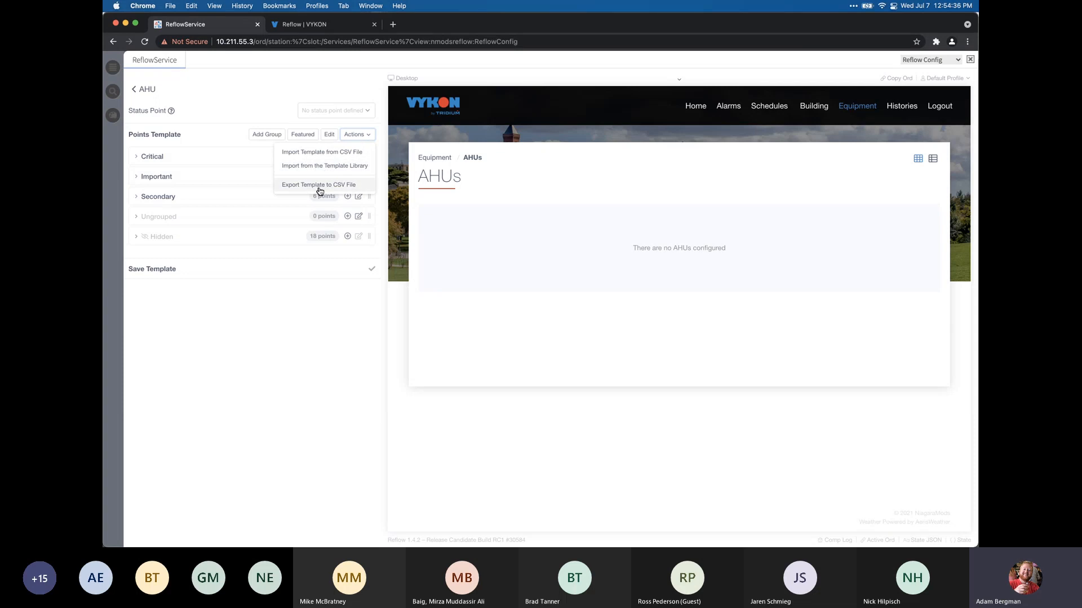
click(320, 186)
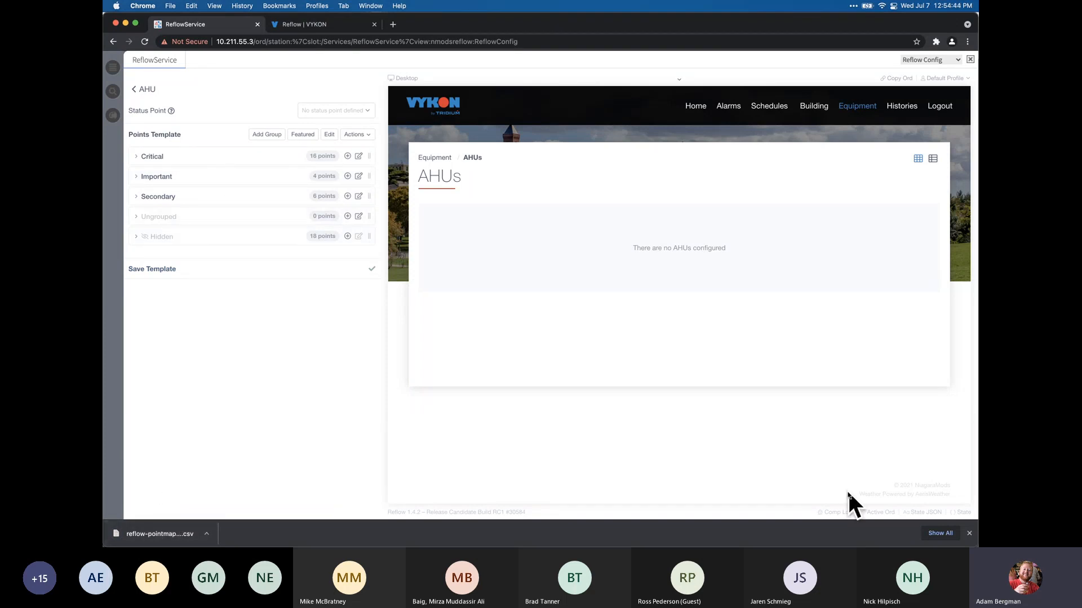
click(969, 533)
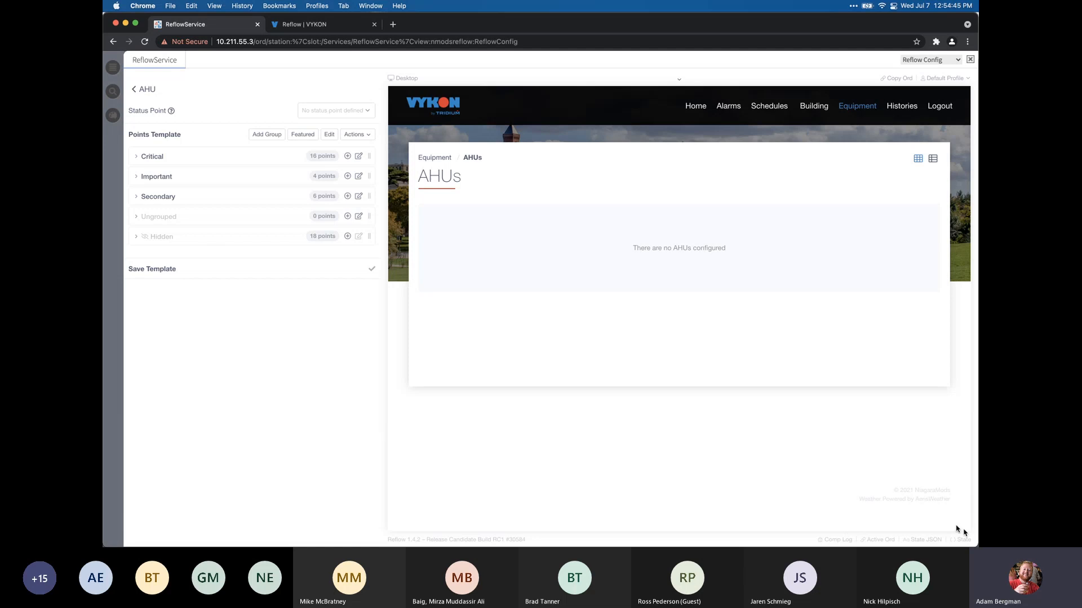
click(363, 136)
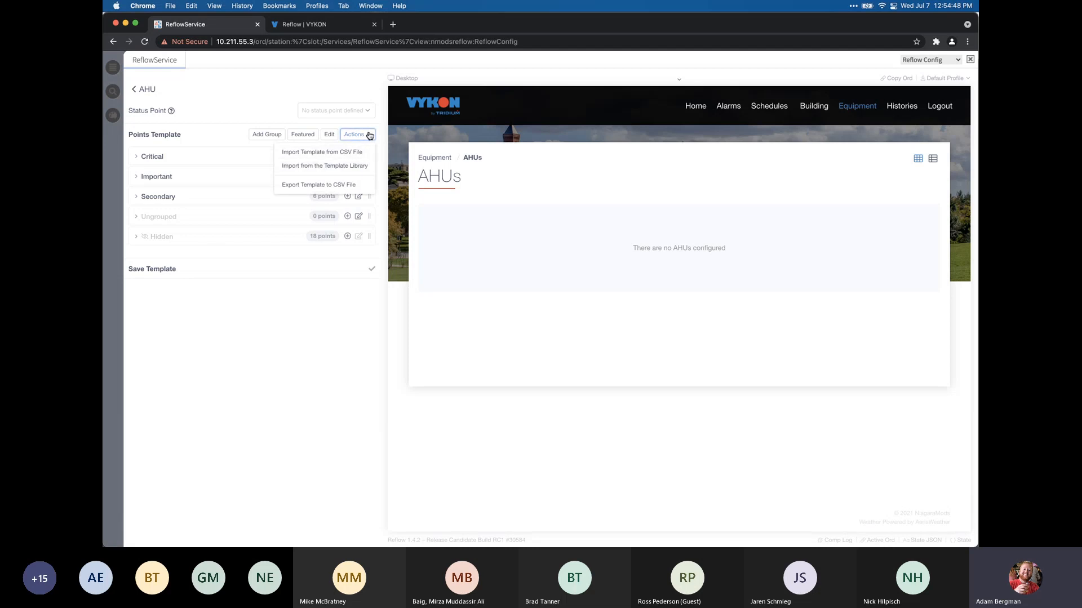
click(370, 135)
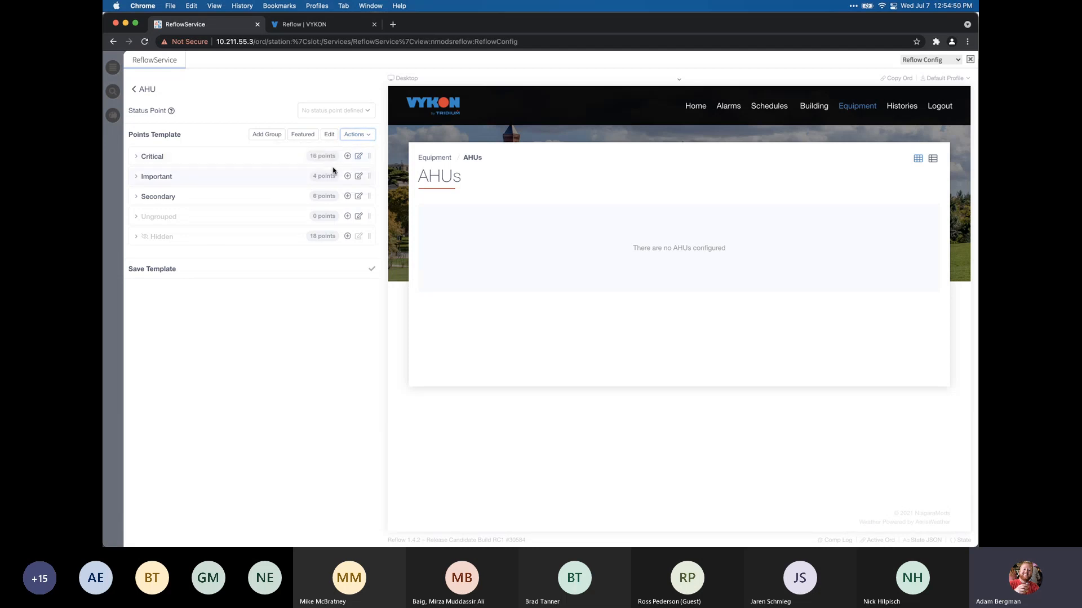
Leave the AHU Points Template without saving its changes and return to the AHU equipment type settings
click(142, 93)
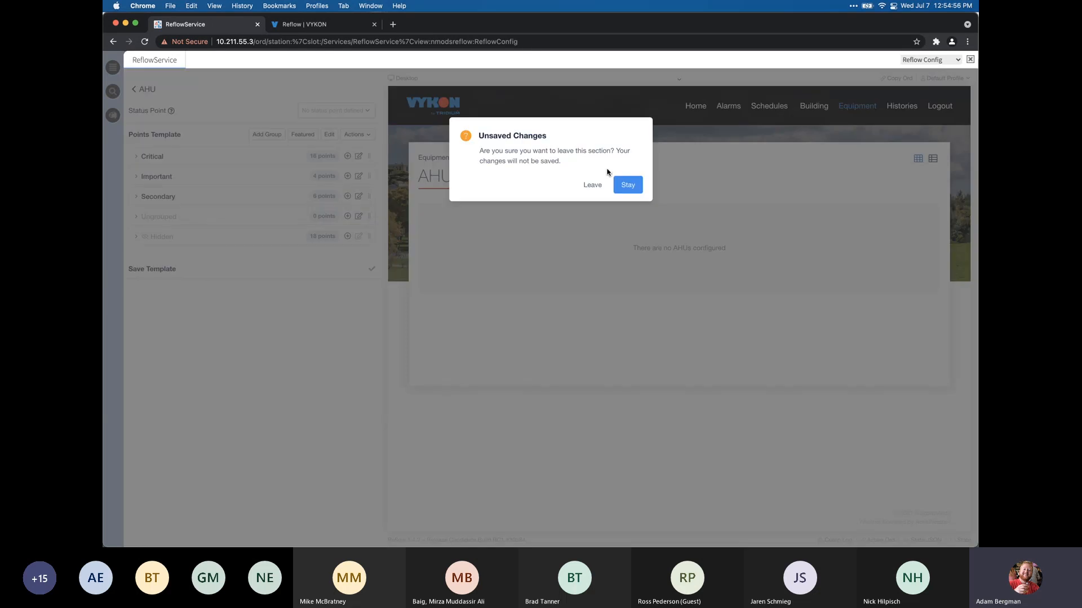
click(586, 191)
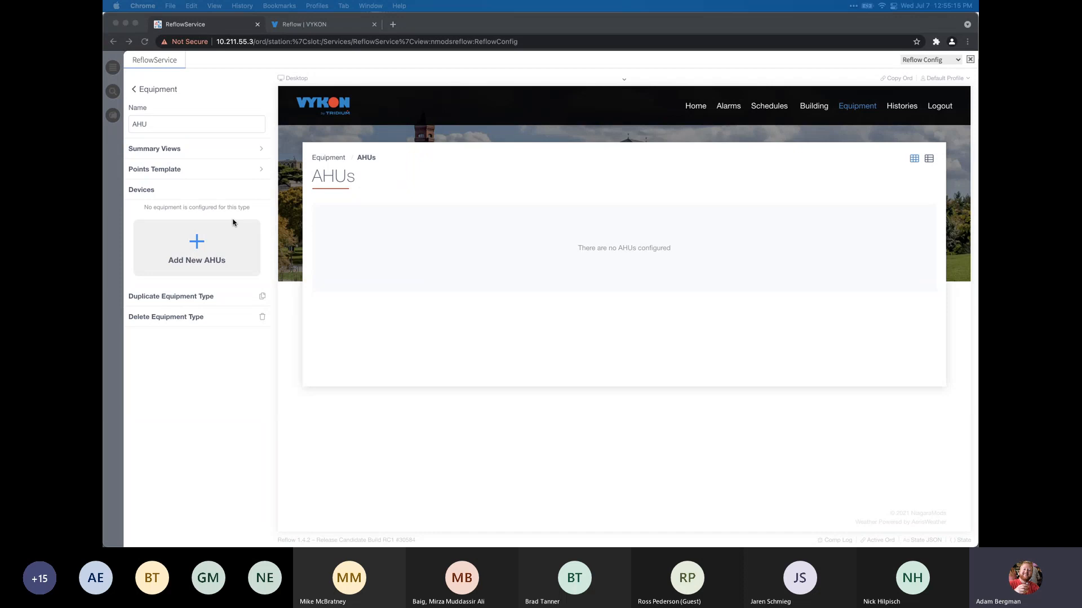
click(230, 196)
click(162, 124)
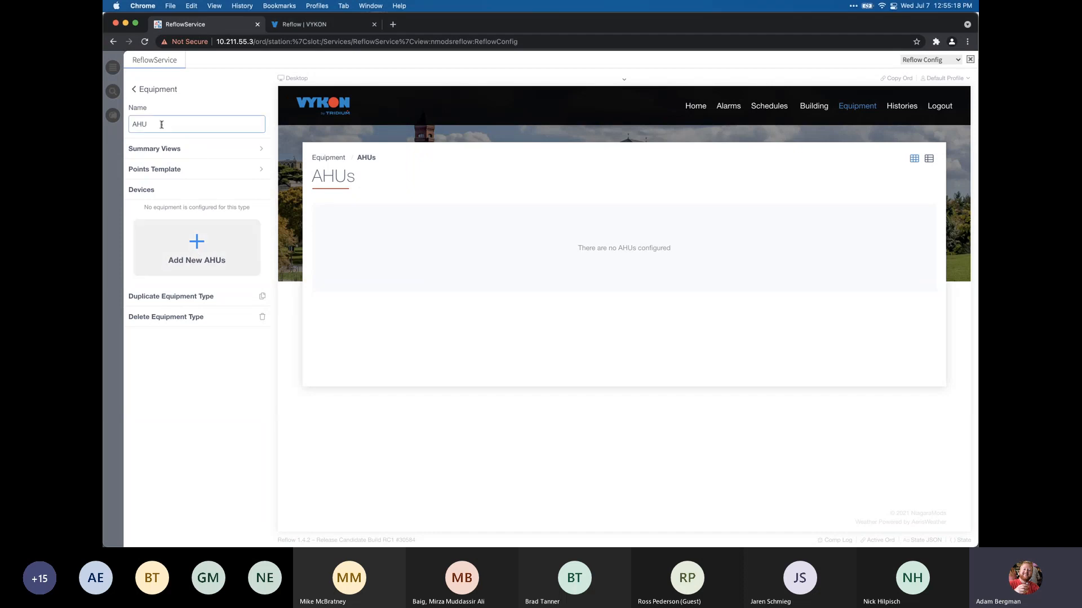
Start adding new AHUs, select AHU-01 and AHU-02 from the station's Drivers > AHUs folder, and continue to Display Style
click(197, 251)
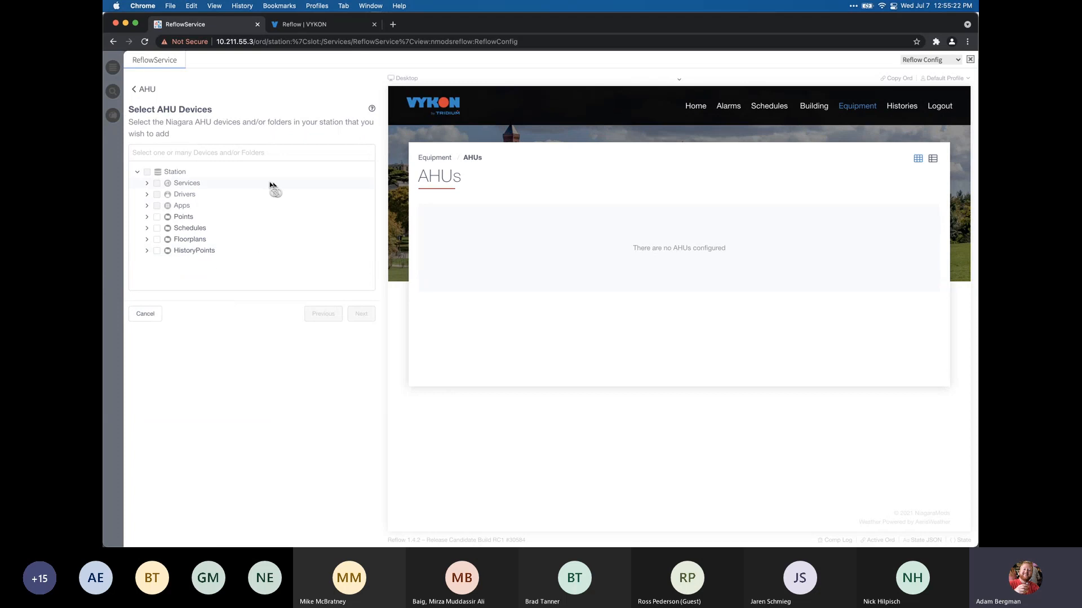
click(148, 200)
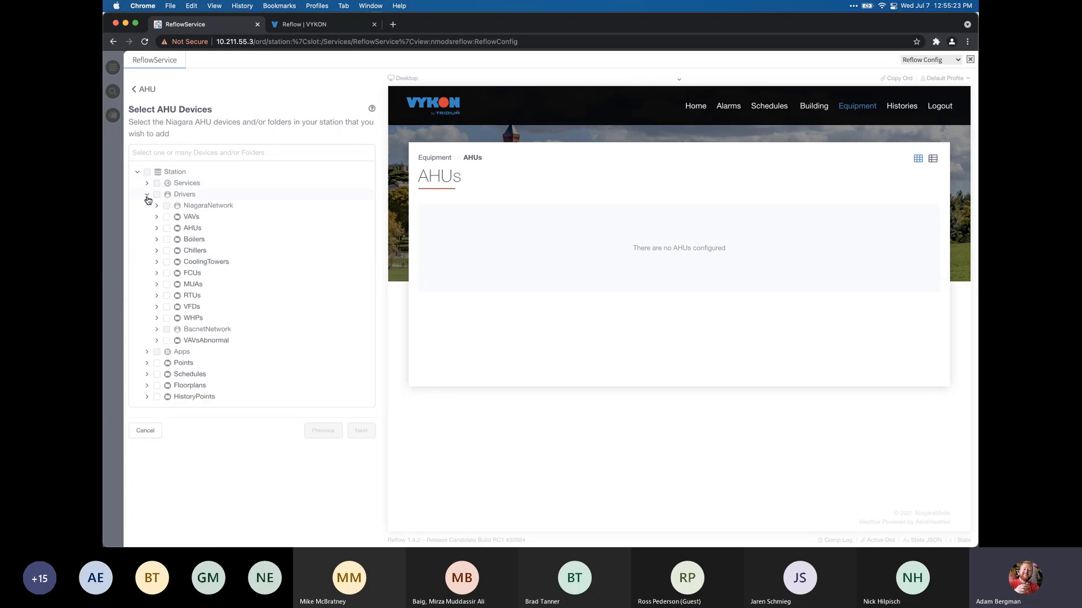
click(158, 228)
click(186, 239)
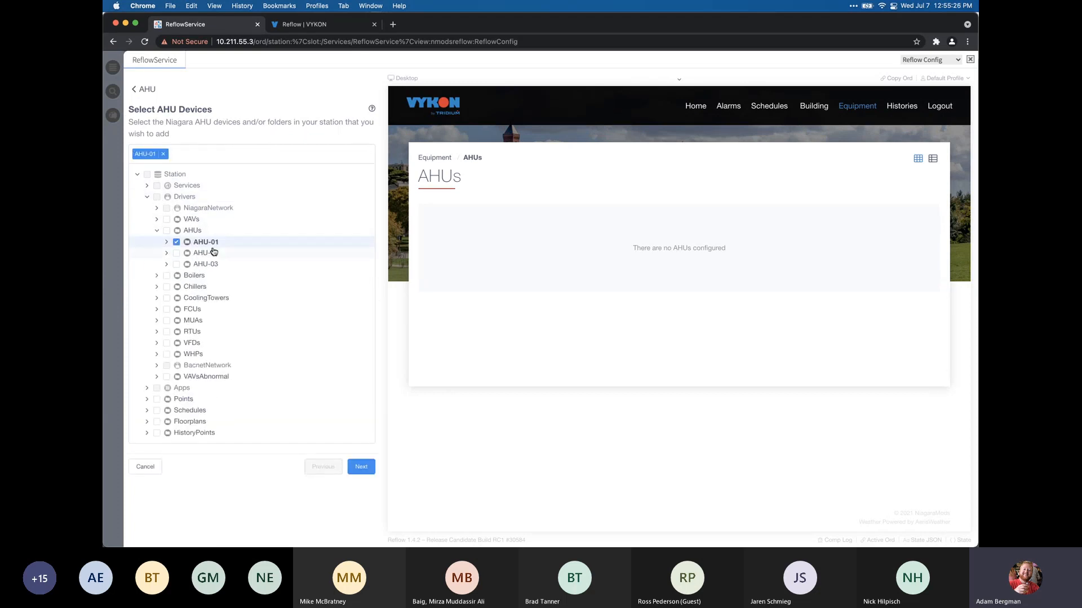
click(203, 253)
click(365, 471)
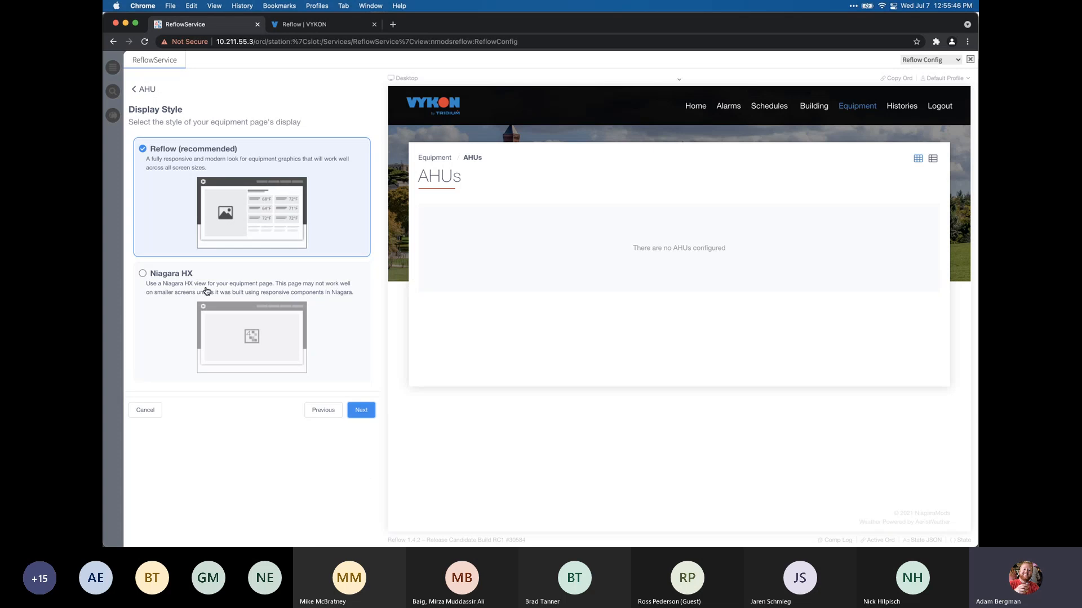
Try the Niagara HX display style, switch back to Reflow (recommended), and continue to the Graphic step
click(239, 307)
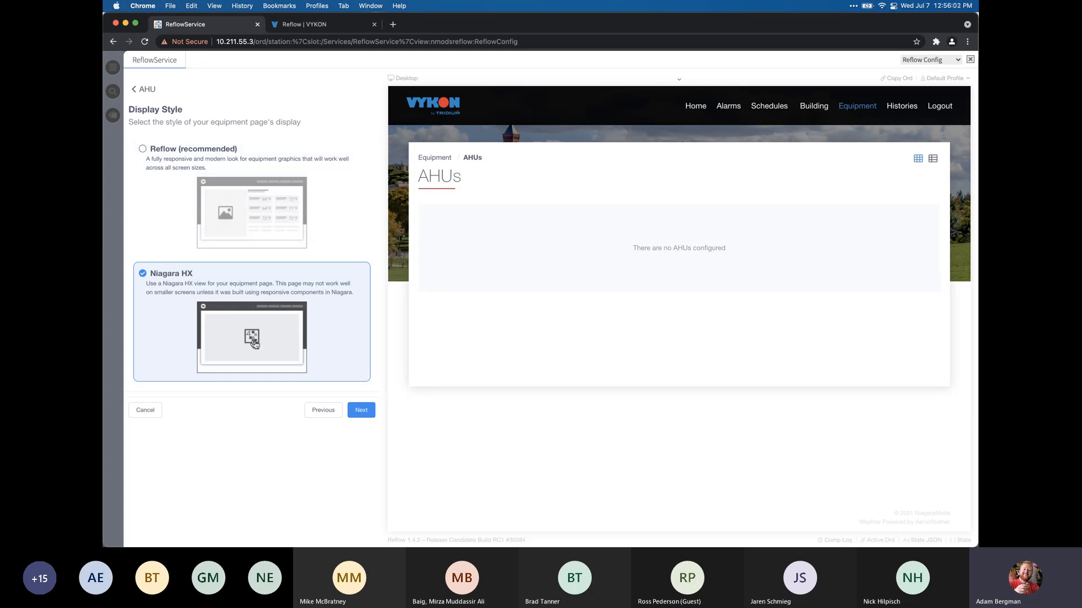
click(248, 232)
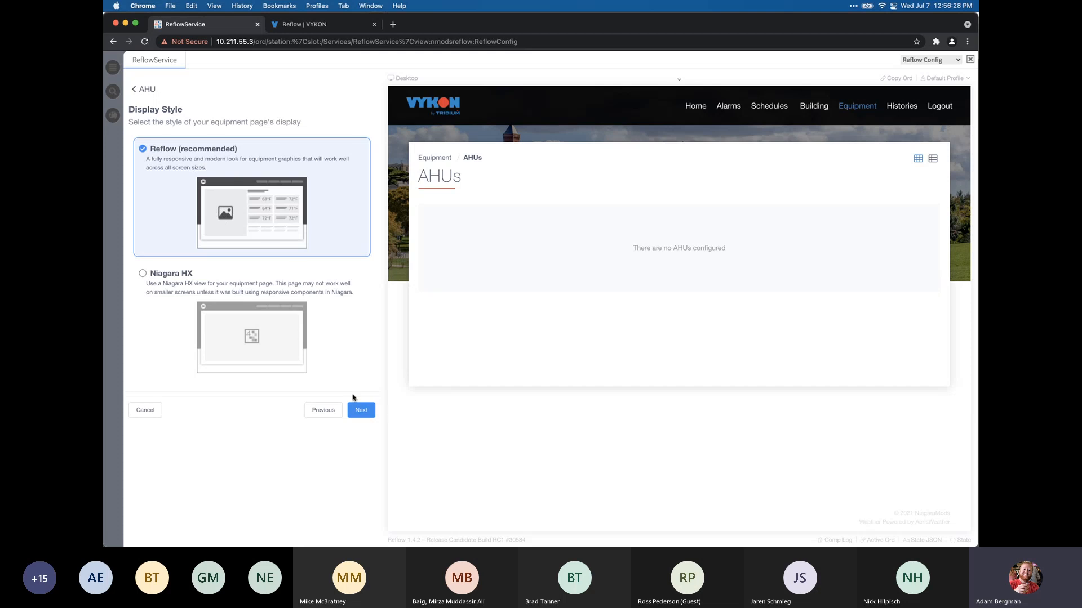
click(361, 411)
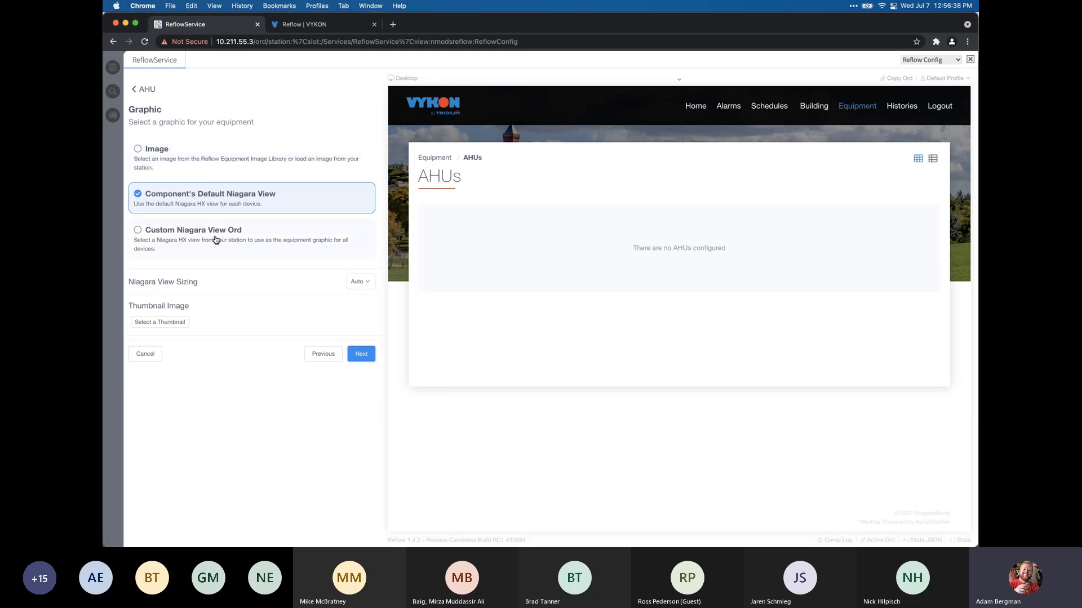
Set the equipment graphic to the AHU-1.jpg image from the AHUs folder of the Reflow Equipment Library
click(206, 170)
click(174, 186)
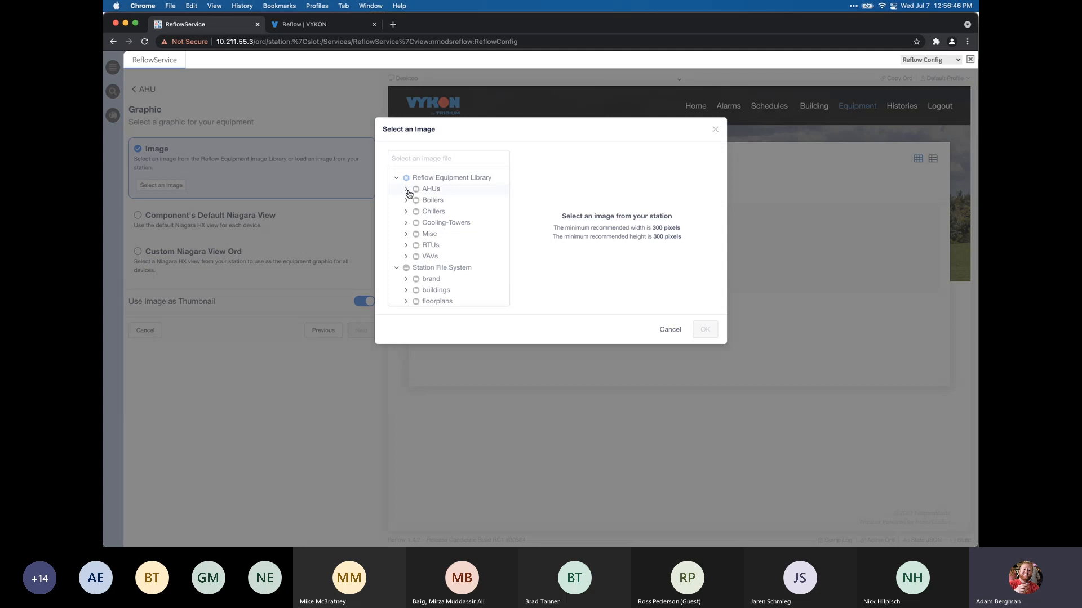
click(405, 192)
click(446, 201)
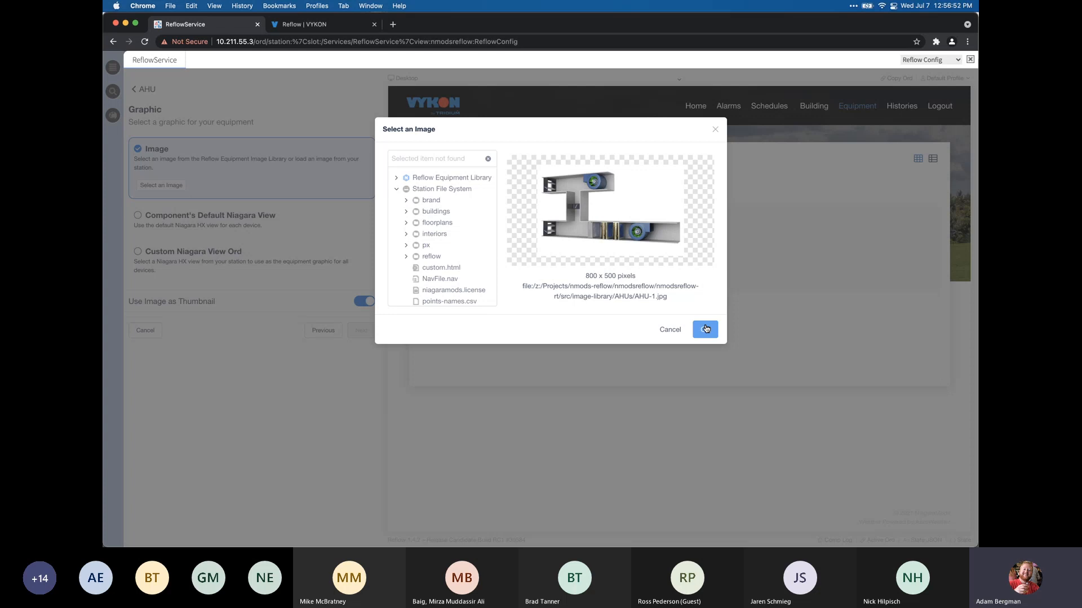
click(397, 178)
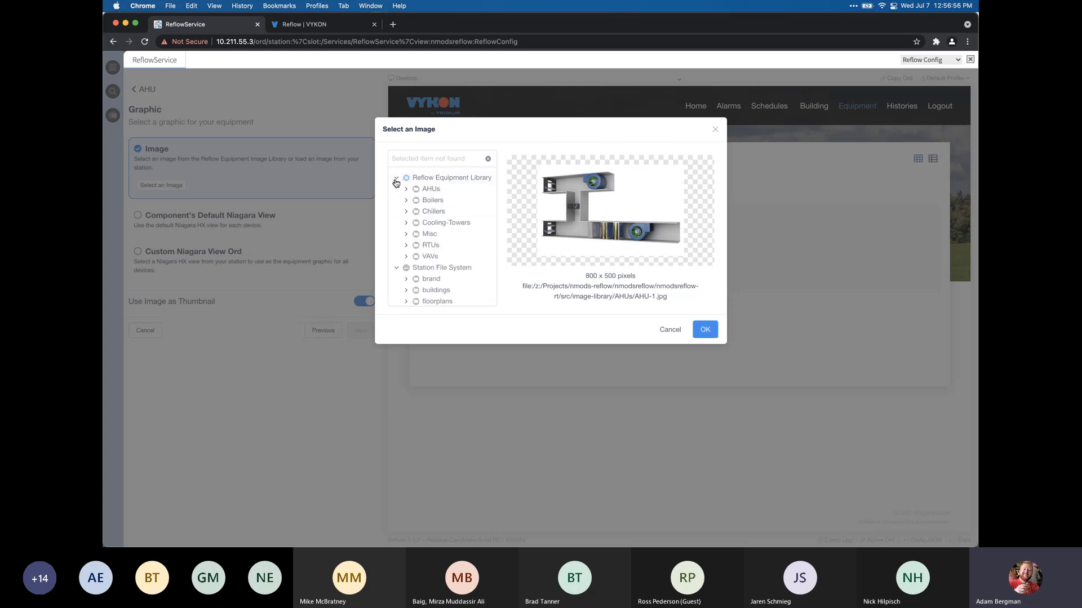
click(397, 178)
click(705, 330)
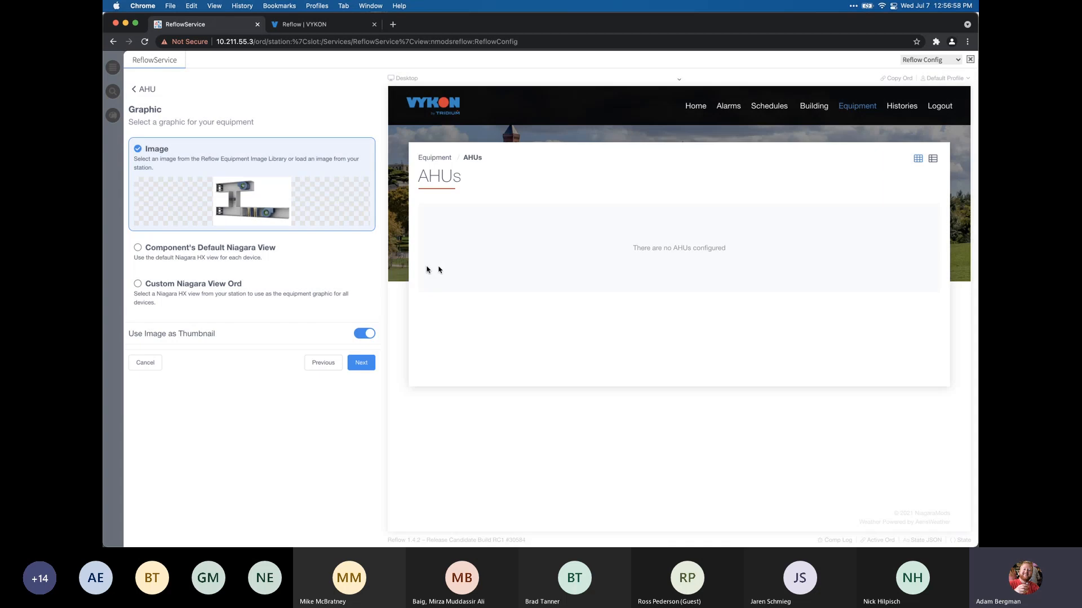
Try the Niagara view options for the graphic, choosing AHU-01's Graphic view as the custom ord, and cancel the view selection
click(303, 255)
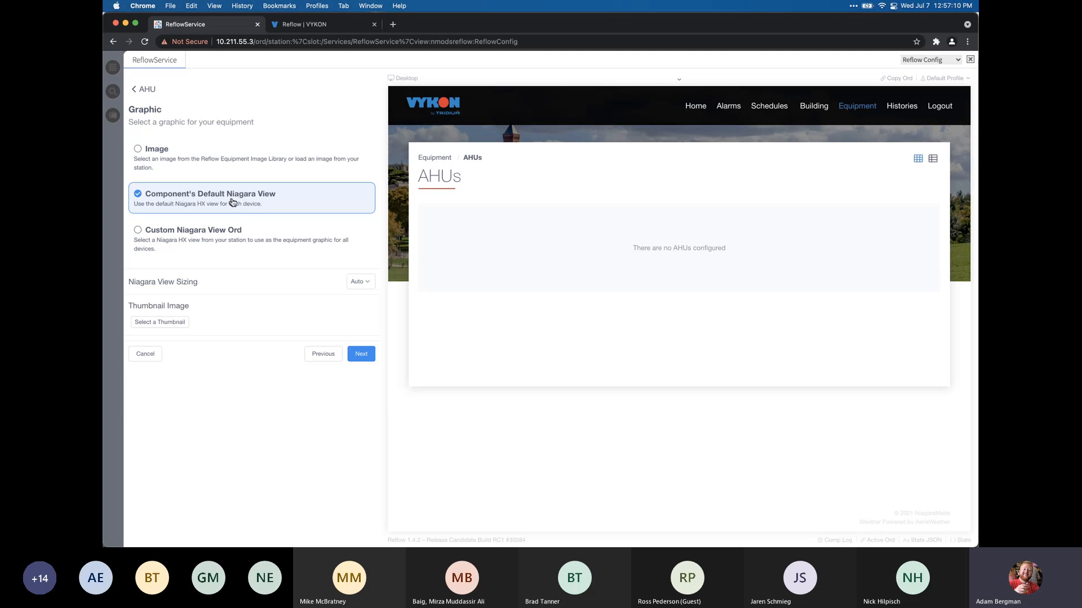
click(220, 233)
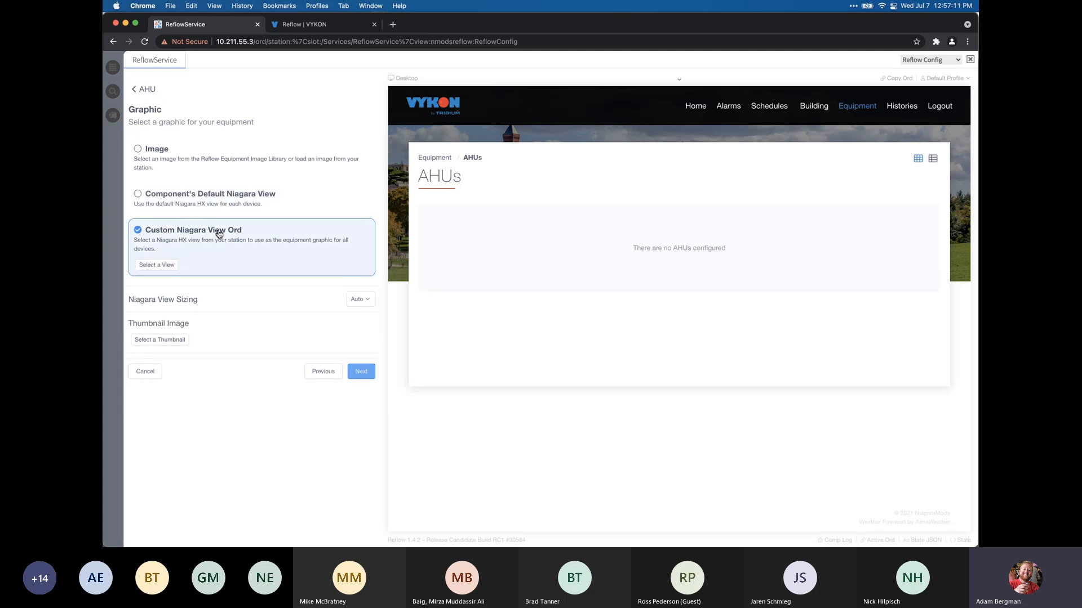
click(172, 267)
scroll(242, 355, down, 1)
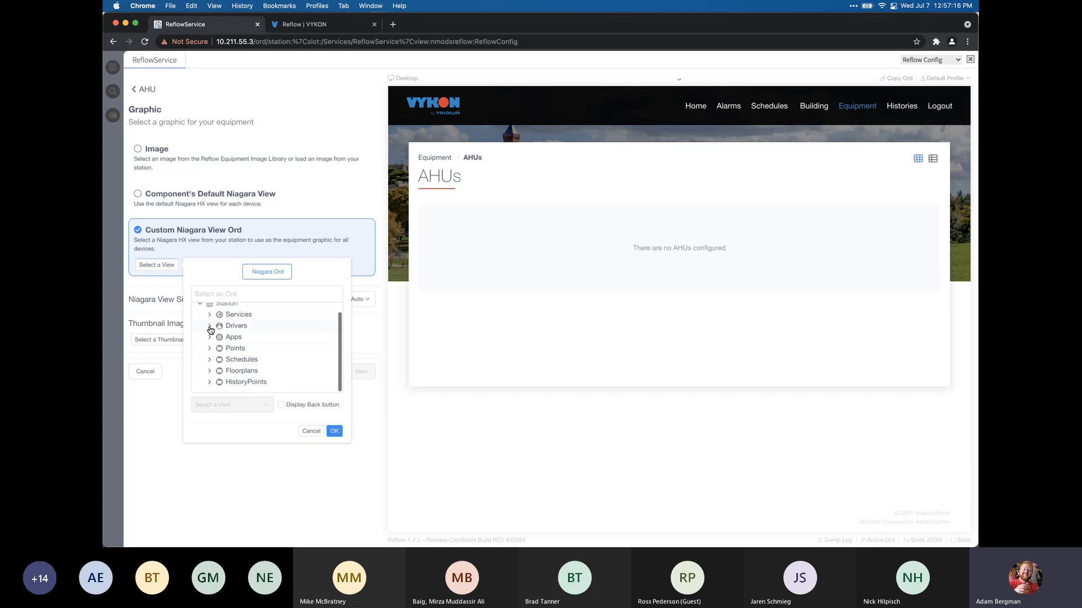
click(209, 326)
click(220, 362)
scroll(254, 361, down, 1)
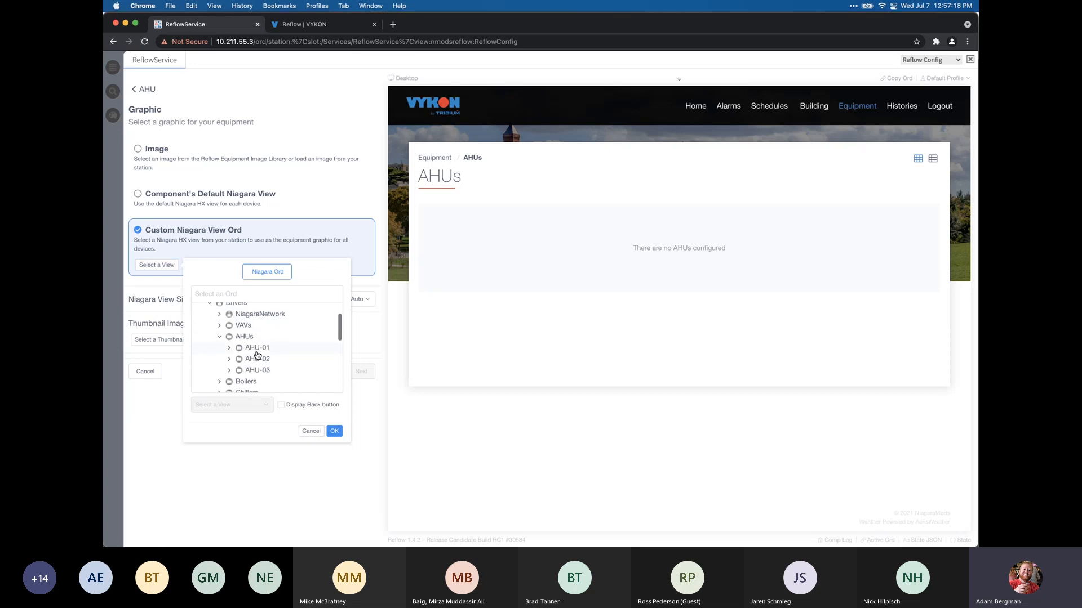
click(257, 349)
click(258, 405)
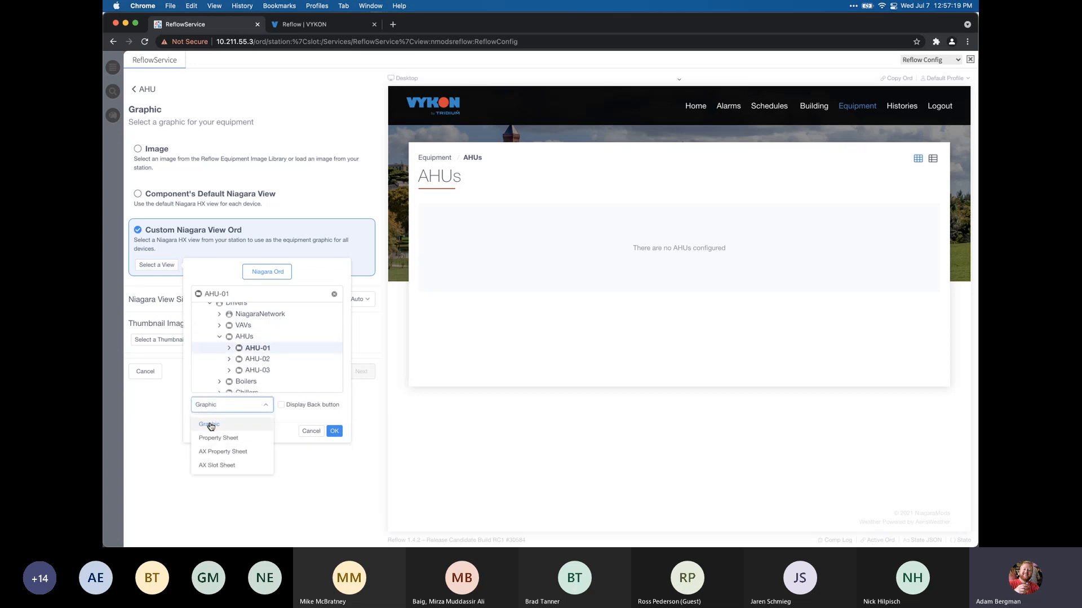
click(225, 410)
click(311, 431)
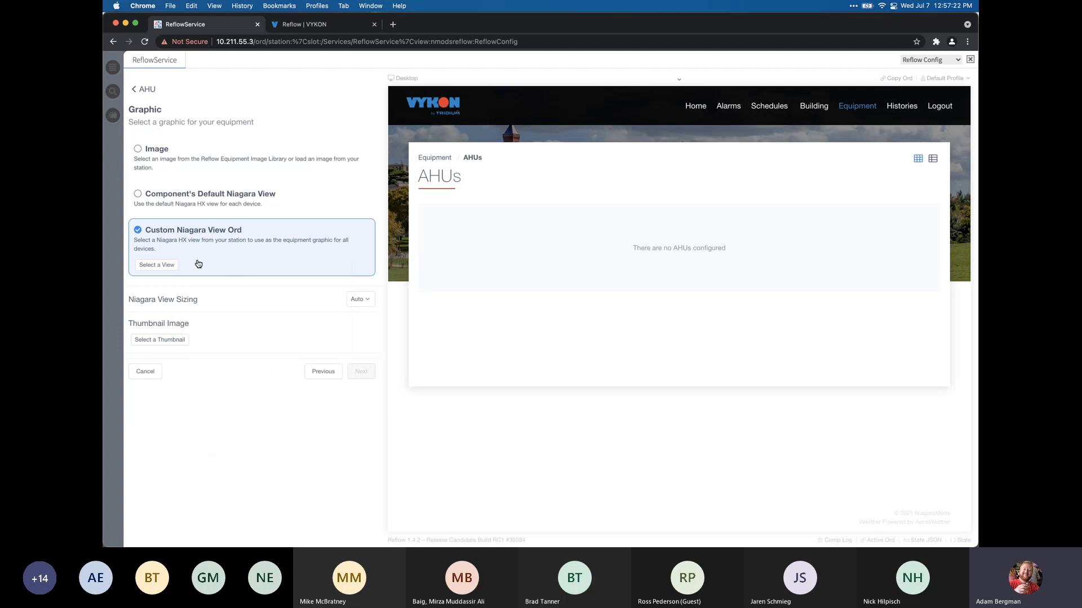
Switch the equipment graphic back to the Image option and continue to the AHU-01 device settings
click(196, 171)
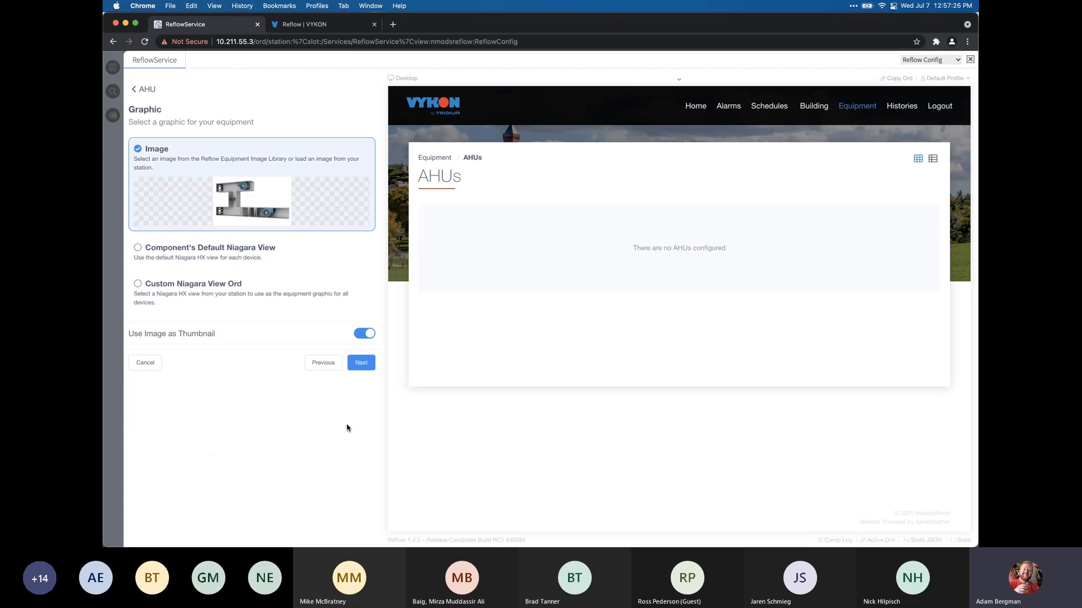
click(362, 365)
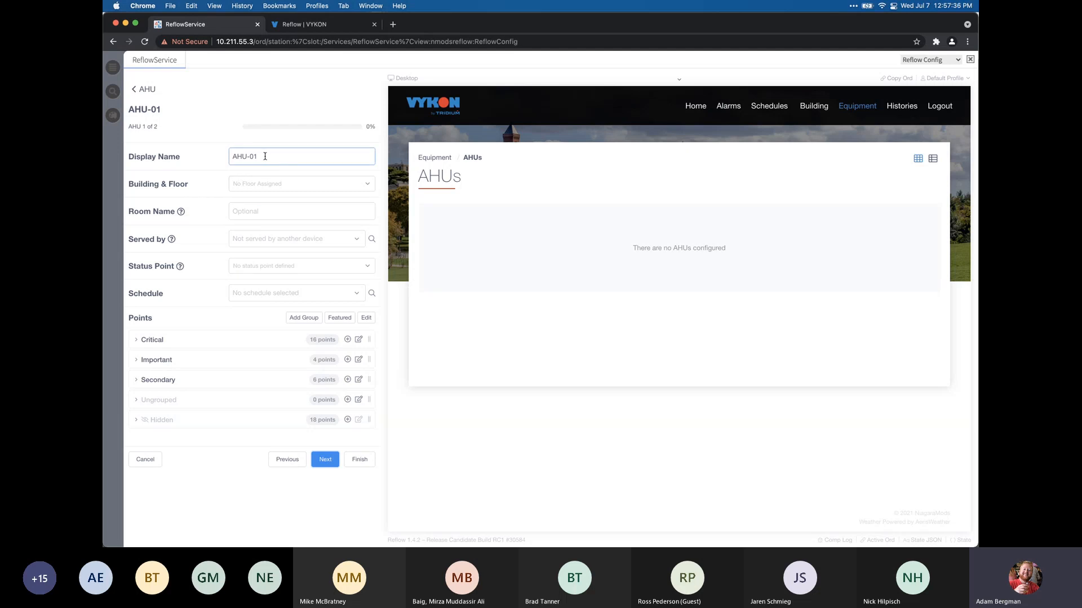
drag(264, 156, 231, 155)
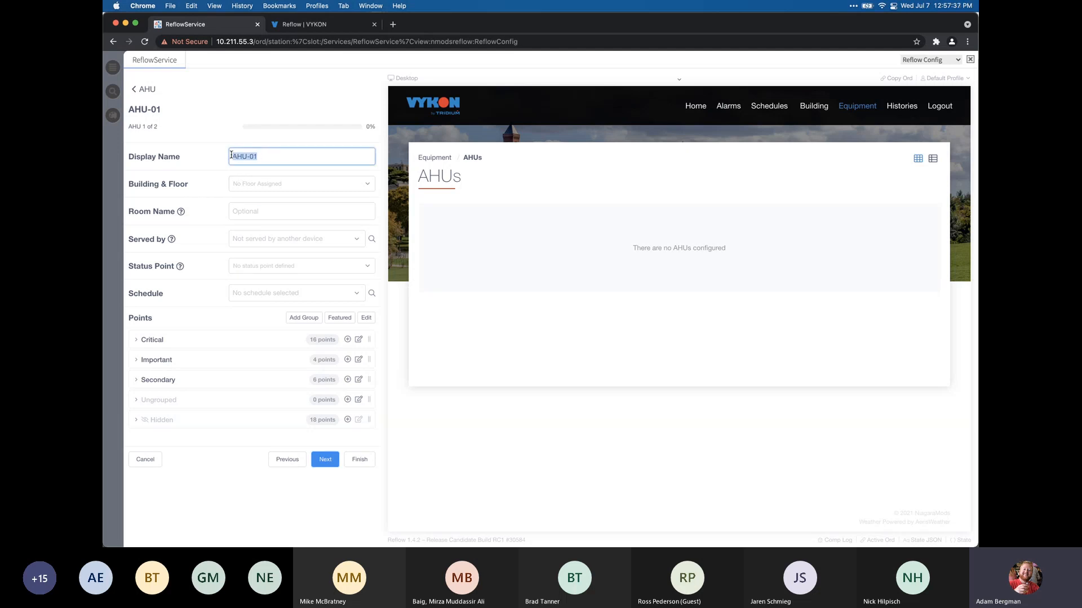
click(269, 158)
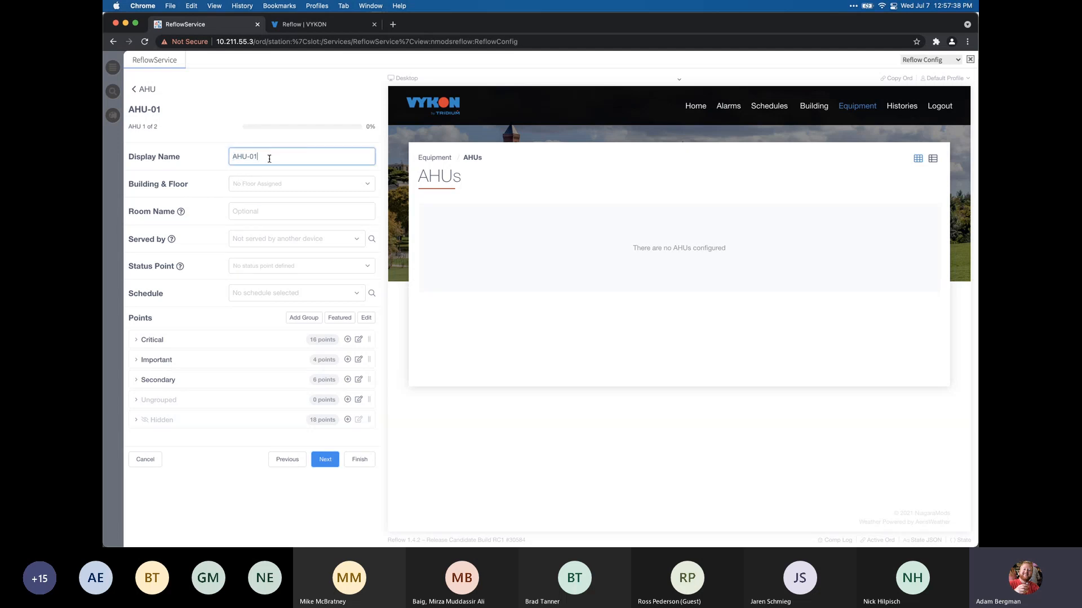
Assign AHU-01 to the 1st Floor of the Student Union building
click(285, 186)
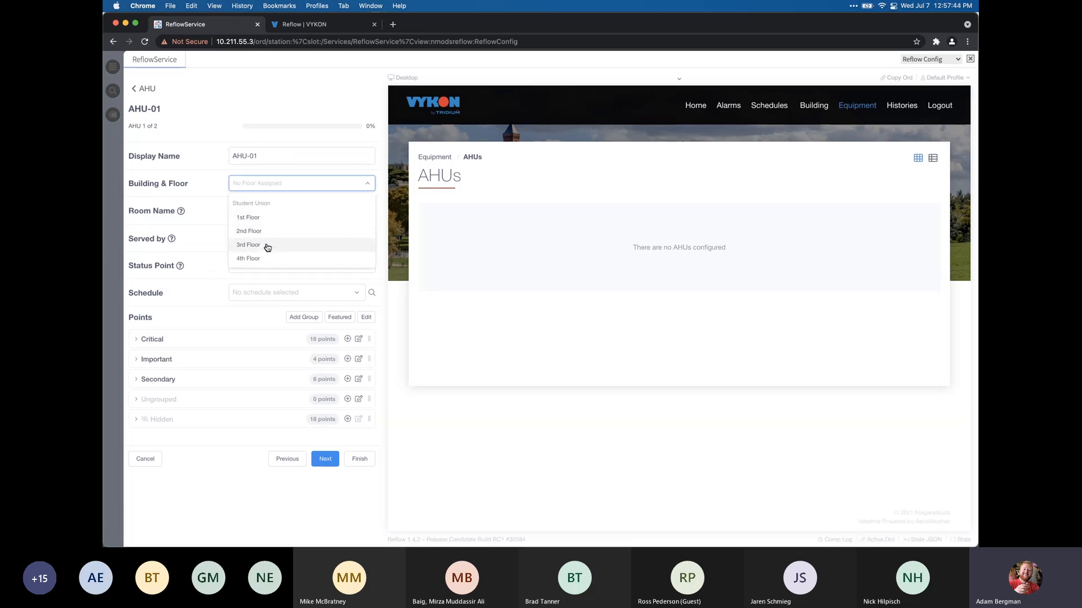
click(260, 218)
click(270, 215)
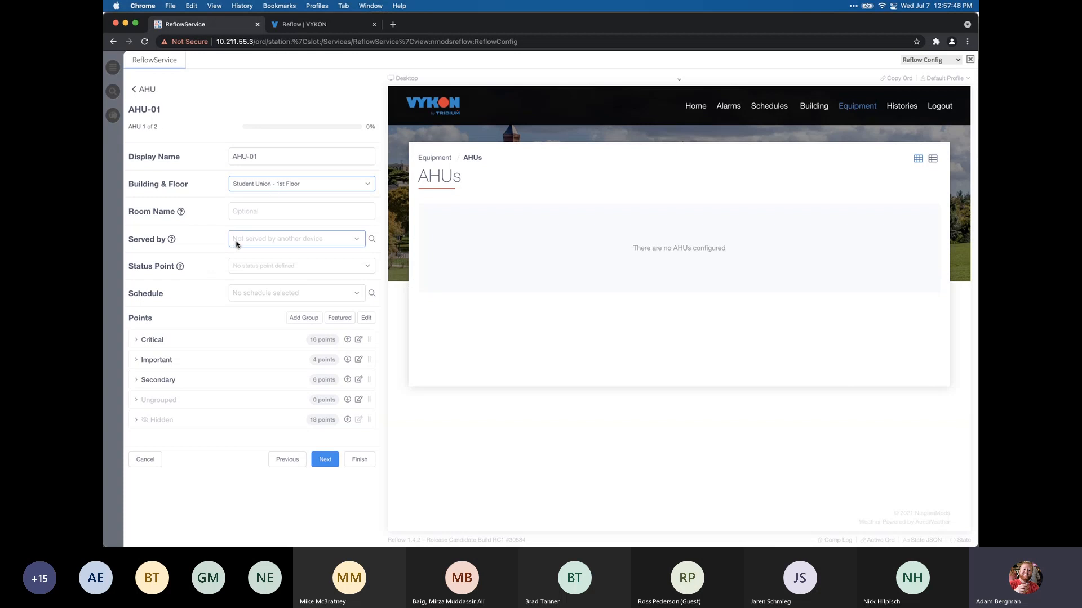
mouse_move(183, 216)
mouse_move(170, 237)
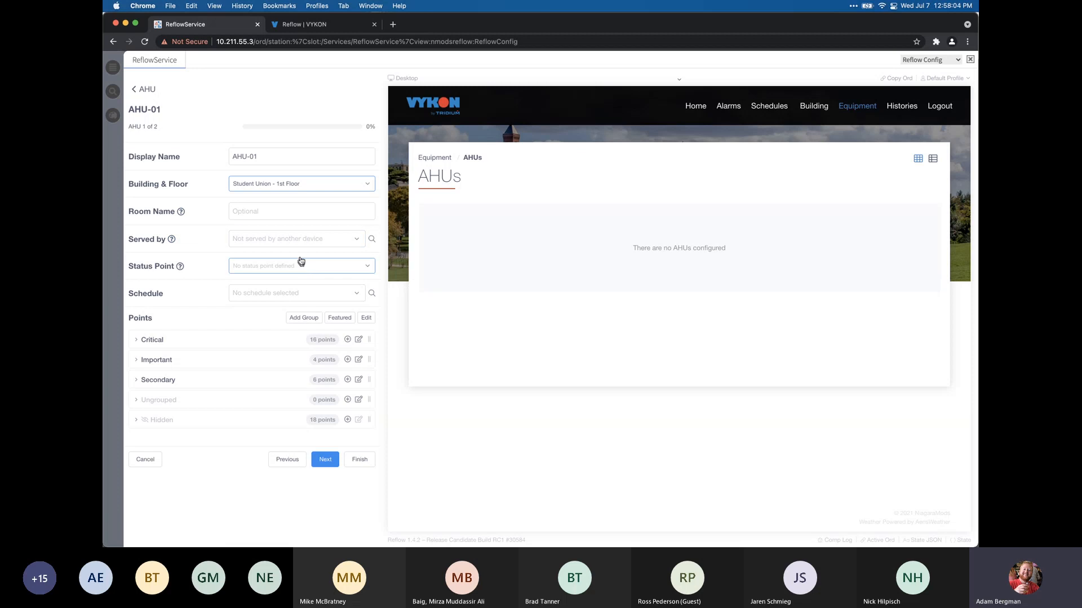
click(254, 160)
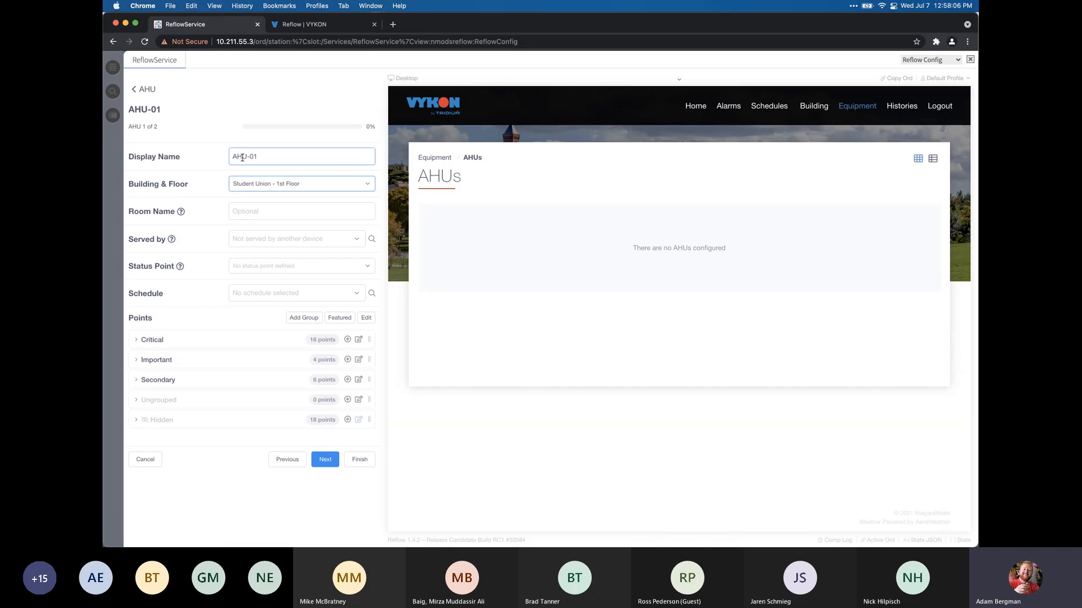
Look through the available Status Point options for AHU-01 and close the list without choosing one
click(268, 268)
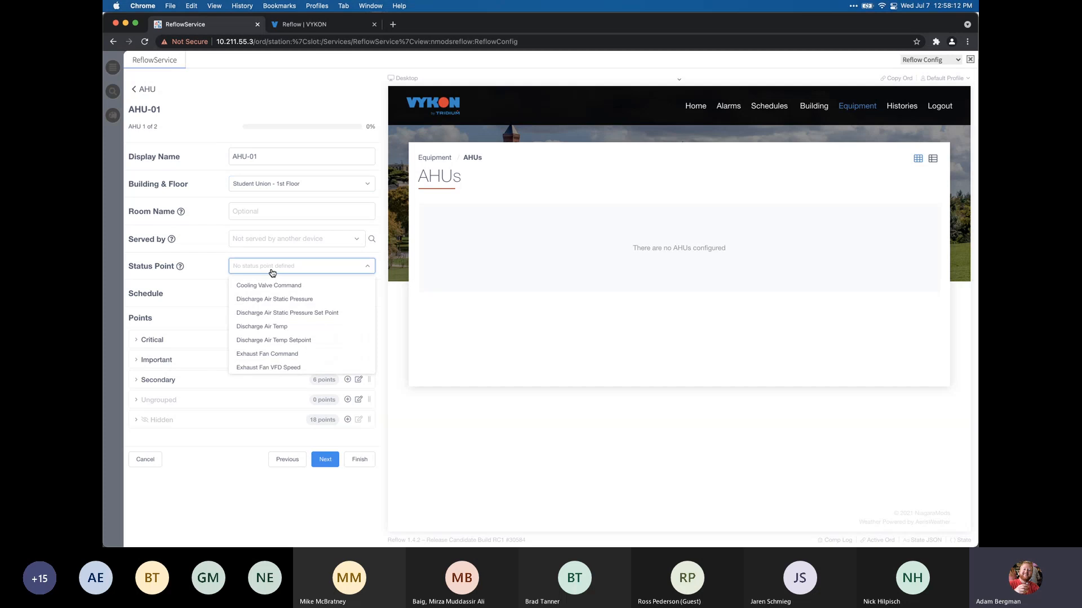
click(217, 270)
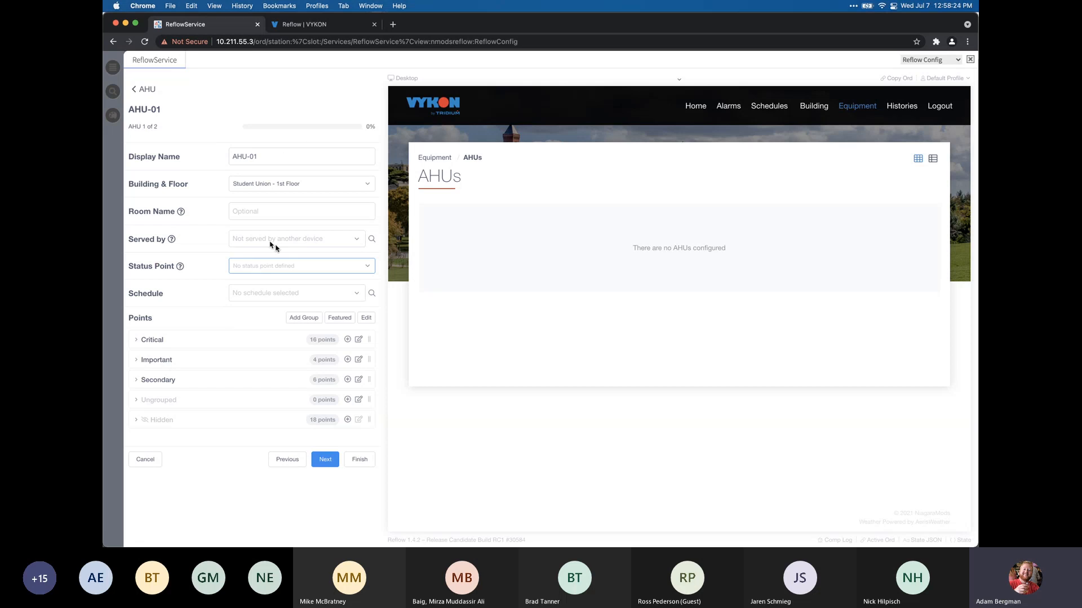
click(304, 266)
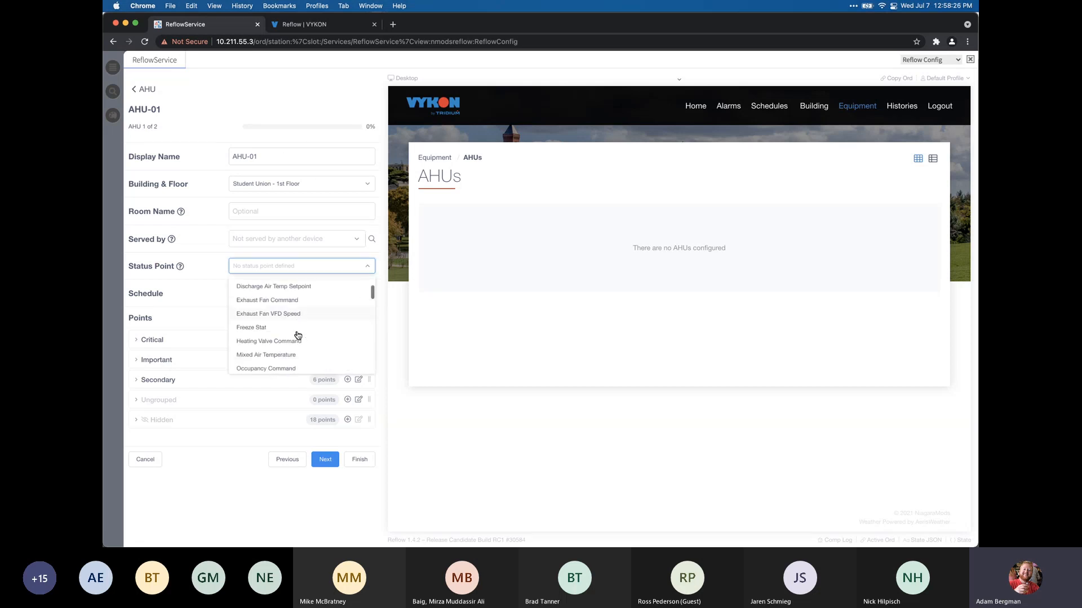
scroll(296, 333, down, 5)
scroll(297, 333, down, 5)
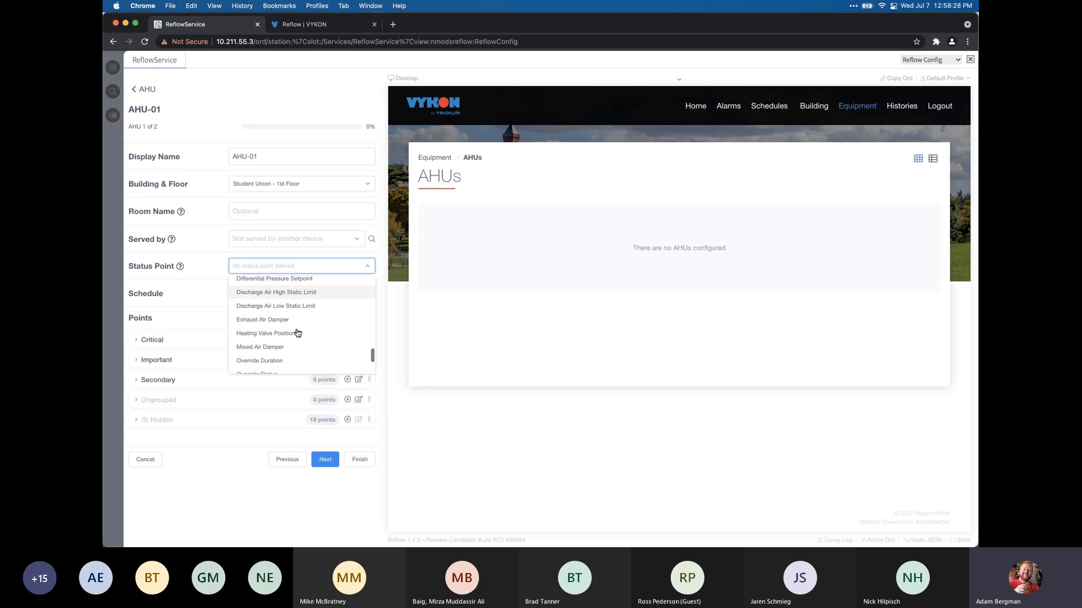
click(285, 270)
click(286, 270)
scroll(279, 298, up, 1)
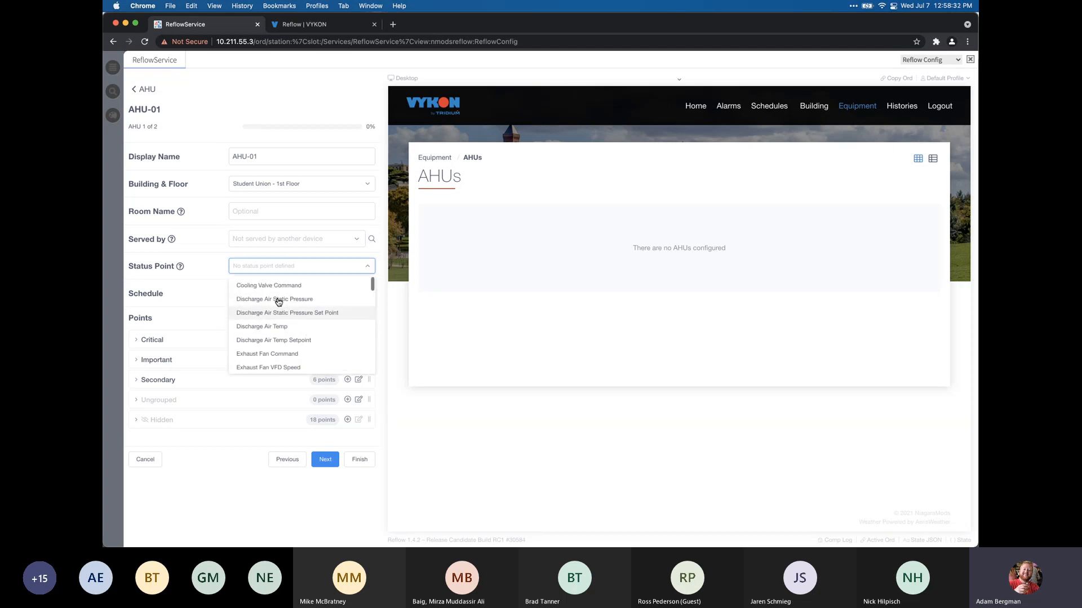
click(277, 271)
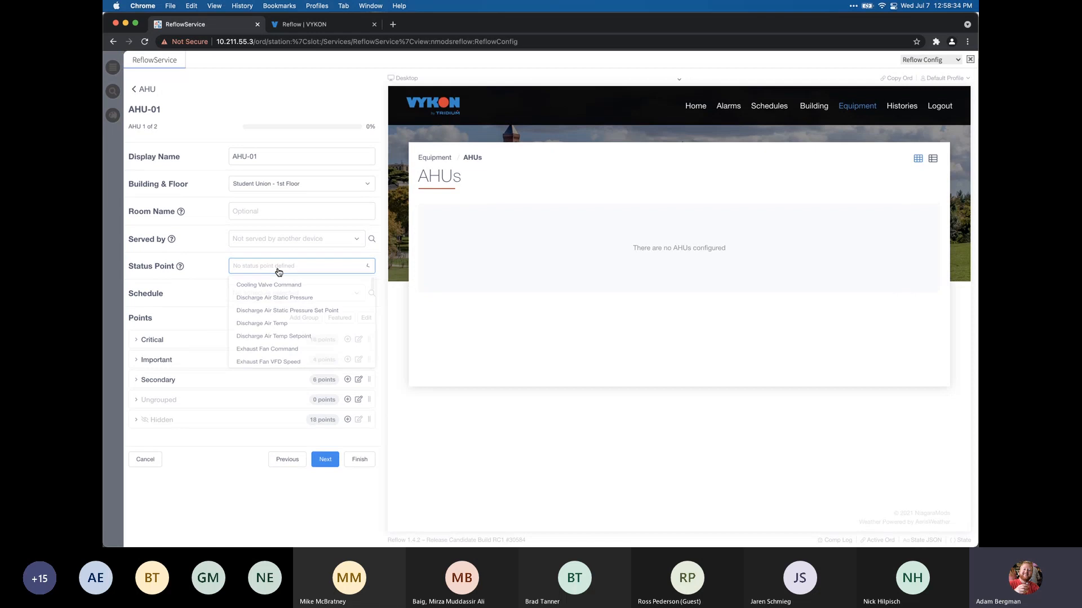
Set AHU-01's schedule to RooftopSchedule from the station's Schedules folder
click(285, 293)
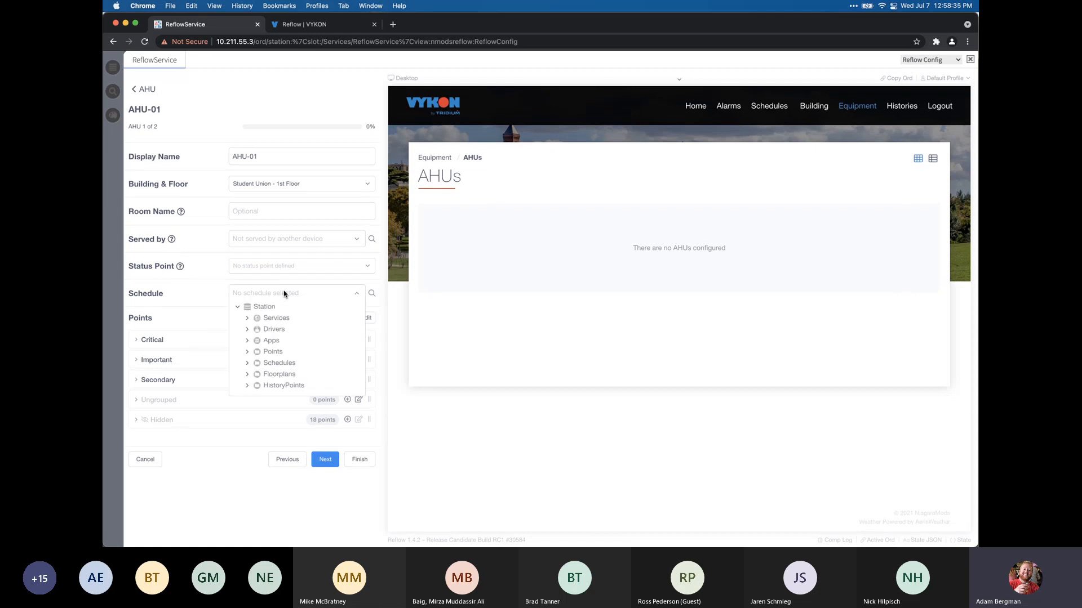
click(288, 363)
scroll(290, 364, down, 2)
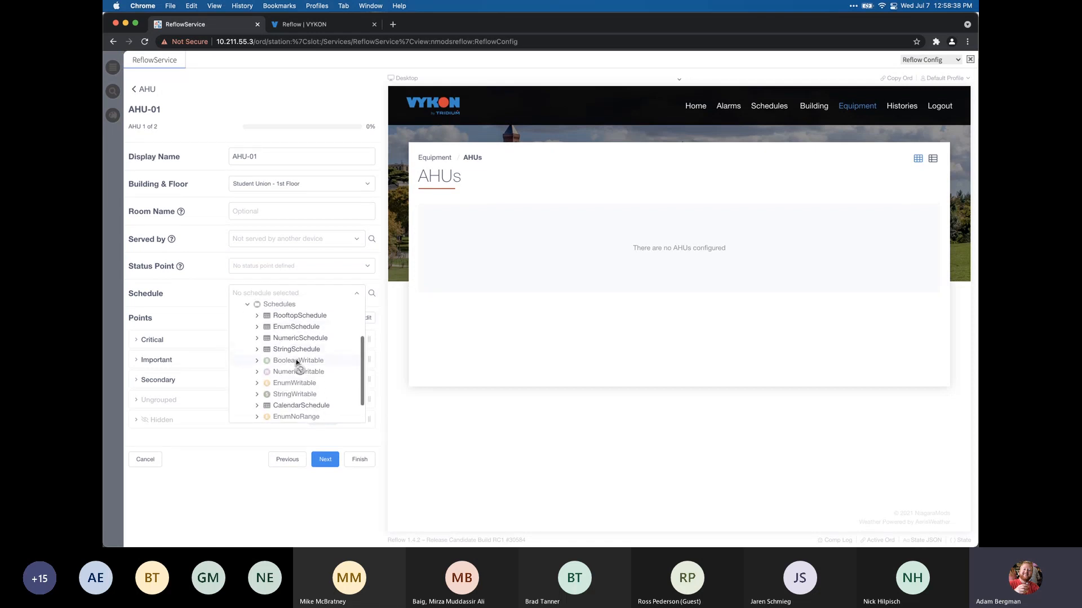
click(300, 324)
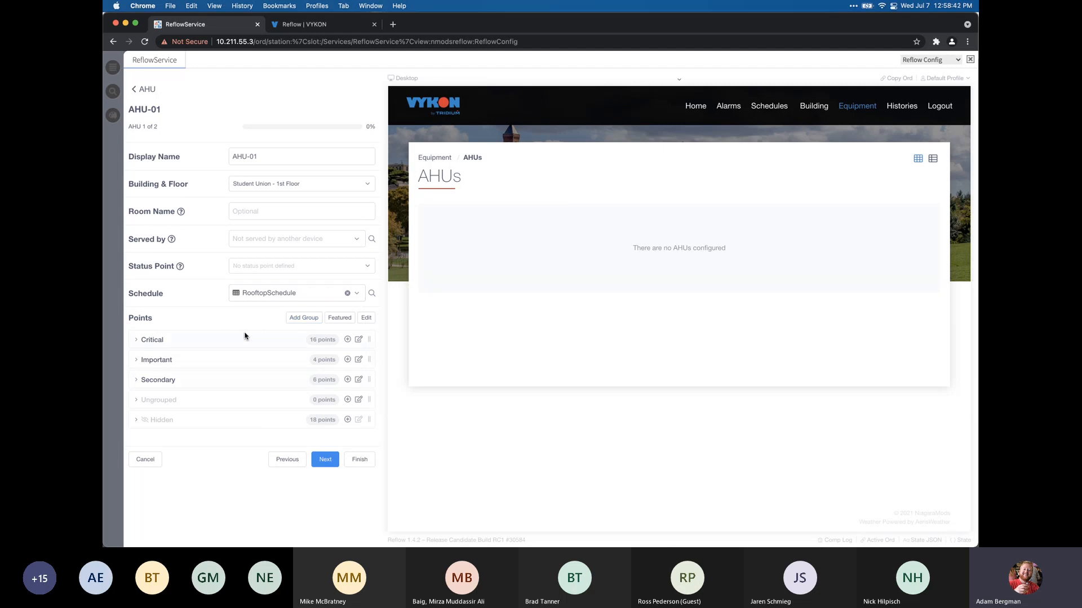
Expand the Critical point group of AHU-01 and browse the station points offered for Cooling Valve Command
click(214, 348)
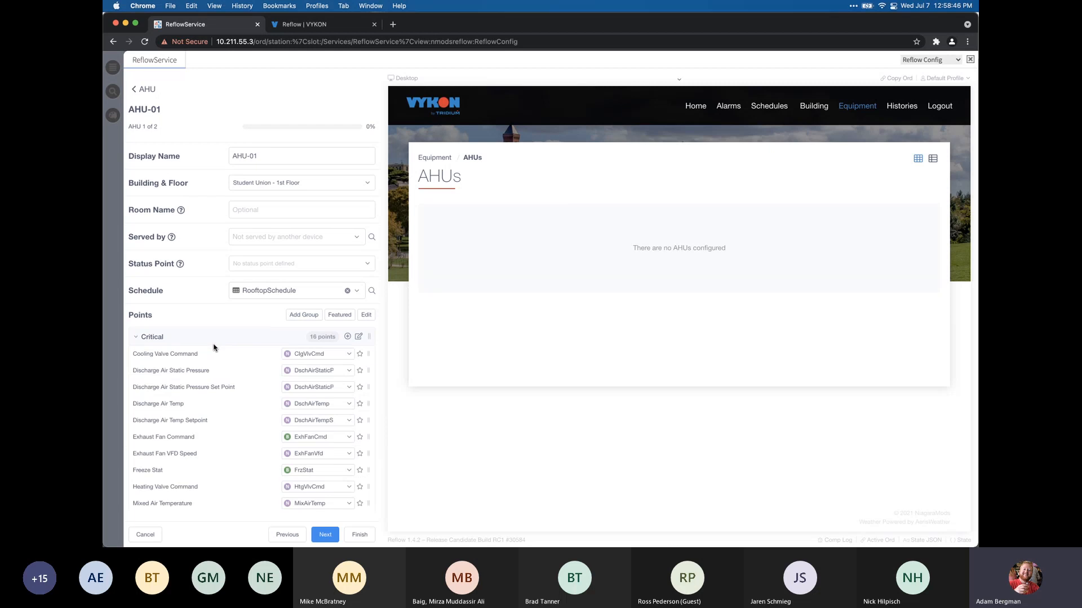
scroll(216, 377, down, 3)
scroll(219, 367, up, 1)
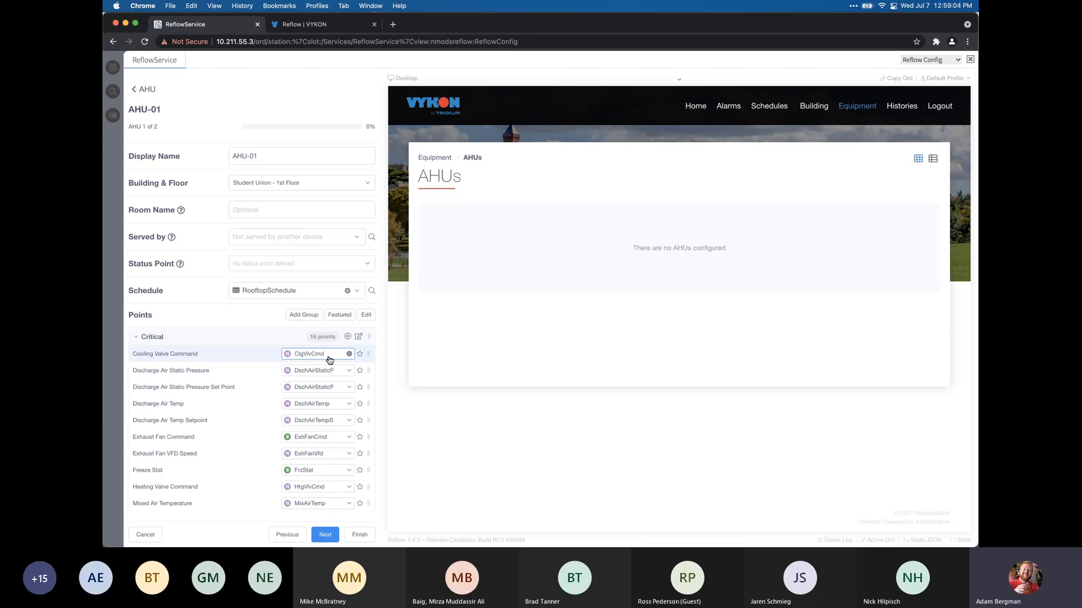
click(331, 356)
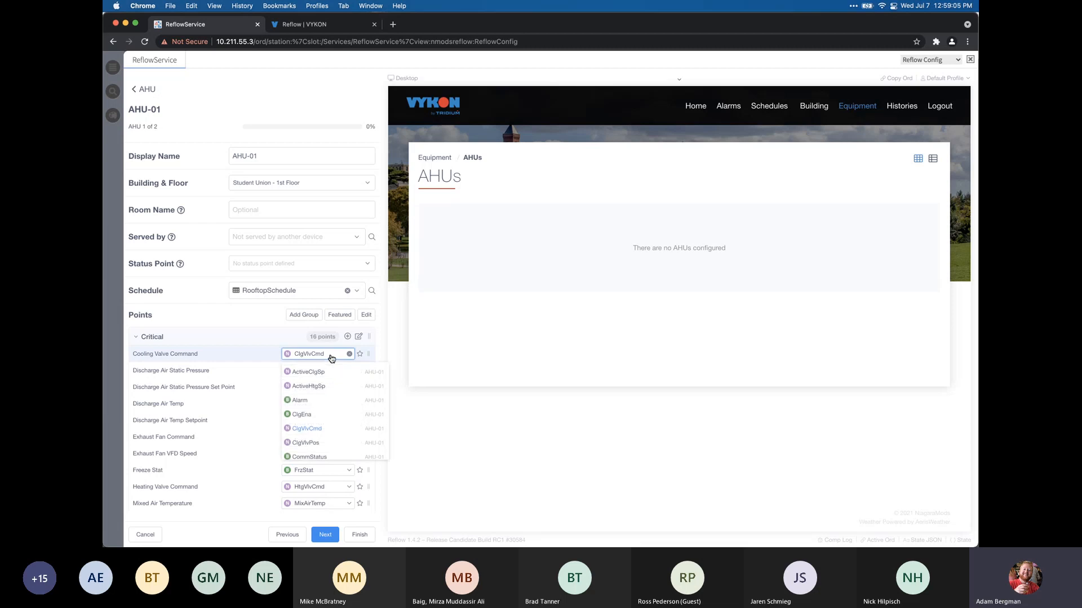
scroll(325, 406, down, 10)
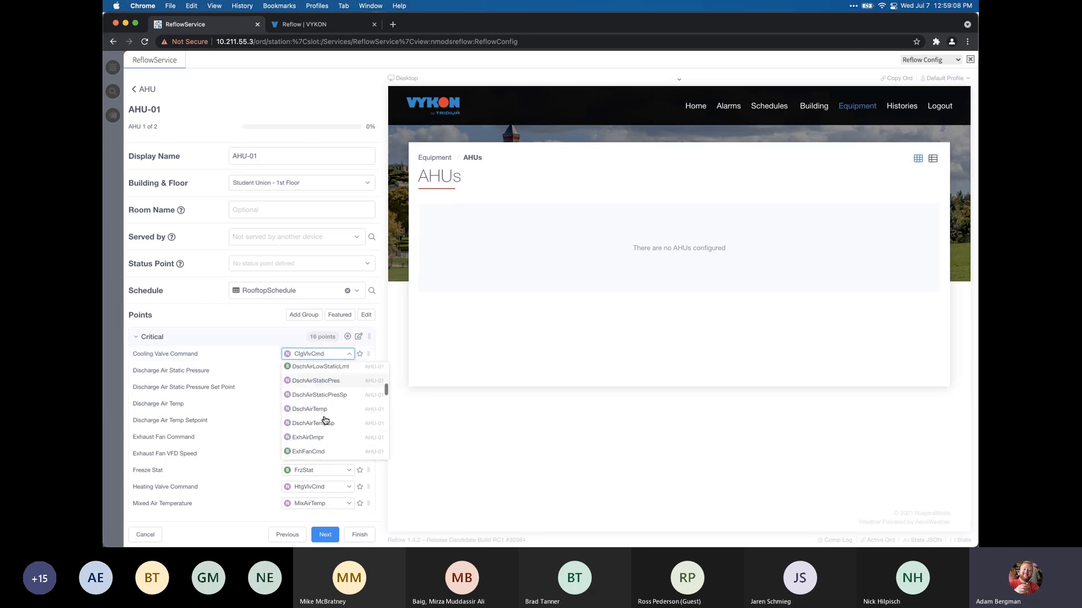
scroll(325, 411, up, 10)
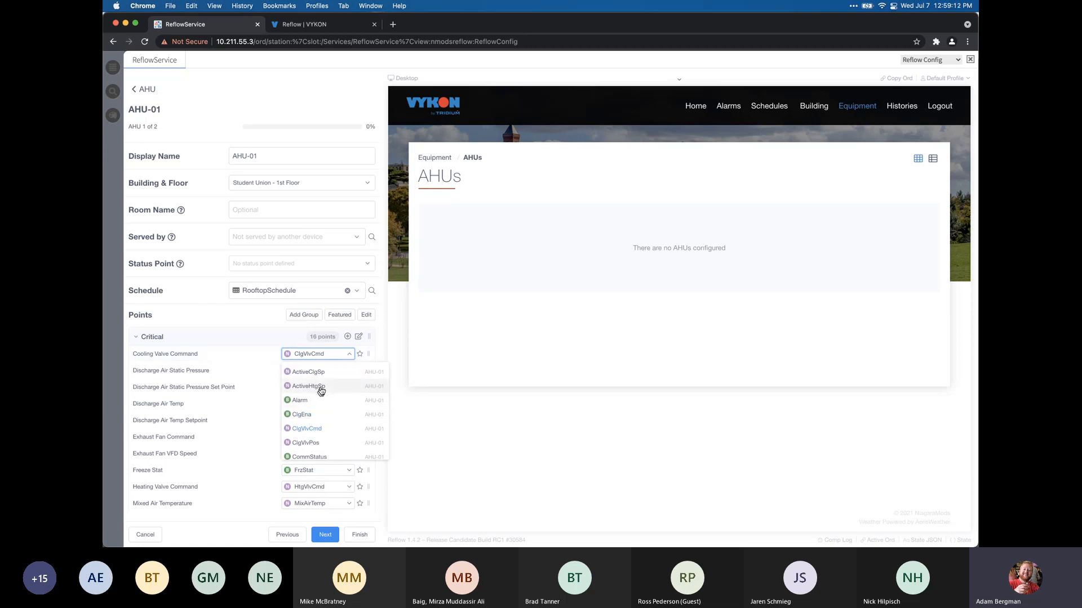
Clear the point mapped to Cooling Valve Command, search for "clgvl", and map it to ClgVlvCmd again
click(350, 354)
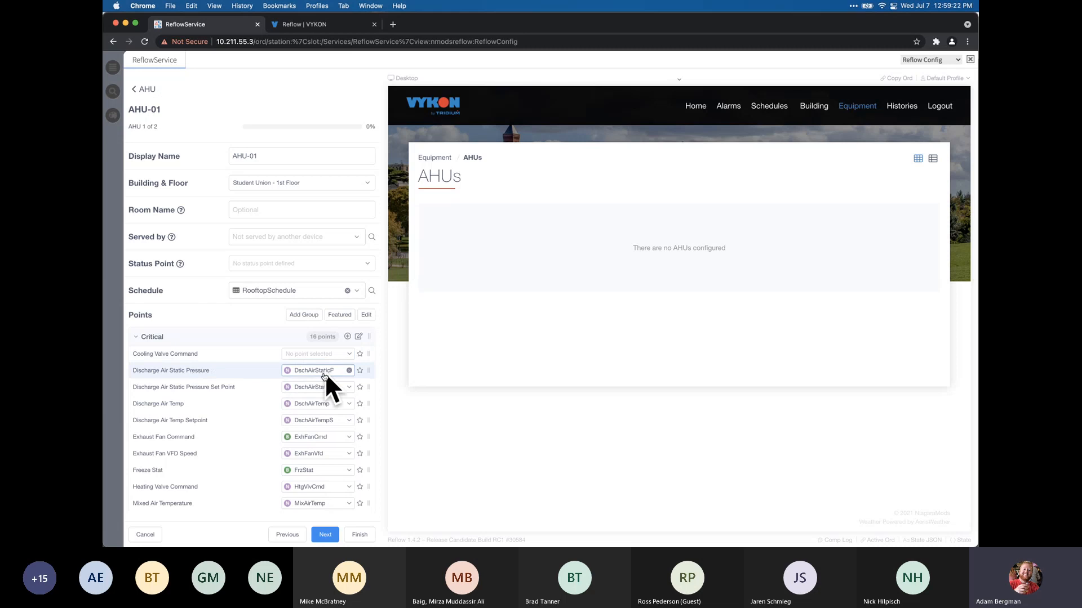
click(306, 356)
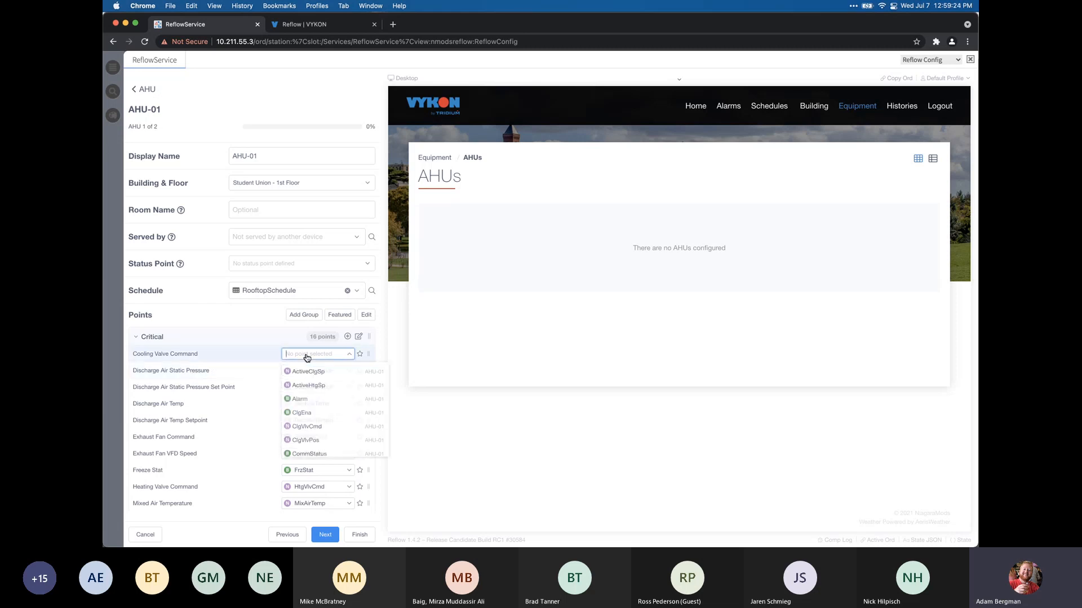
text(clgvld)
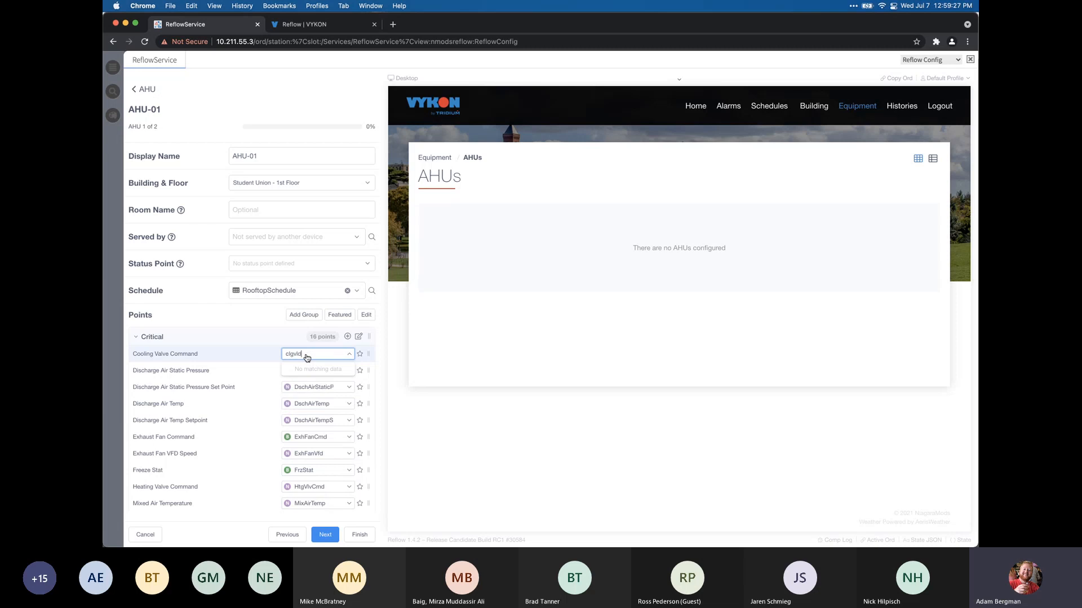
key(BackSpace)
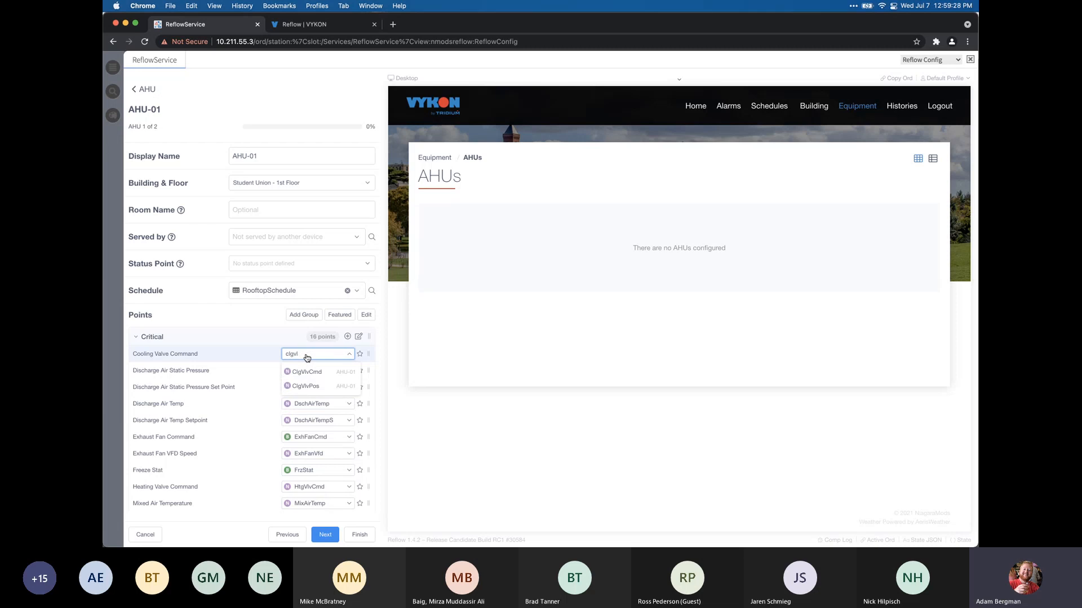
click(307, 372)
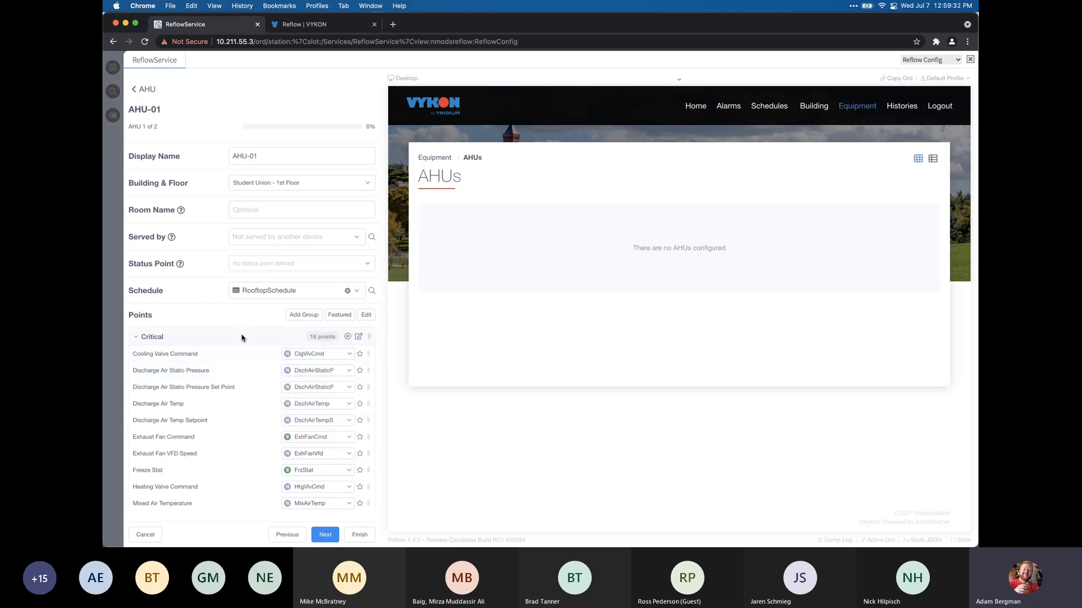
Rename the Critical point group to Set Points and collapse the group
scroll(163, 339, down, 1)
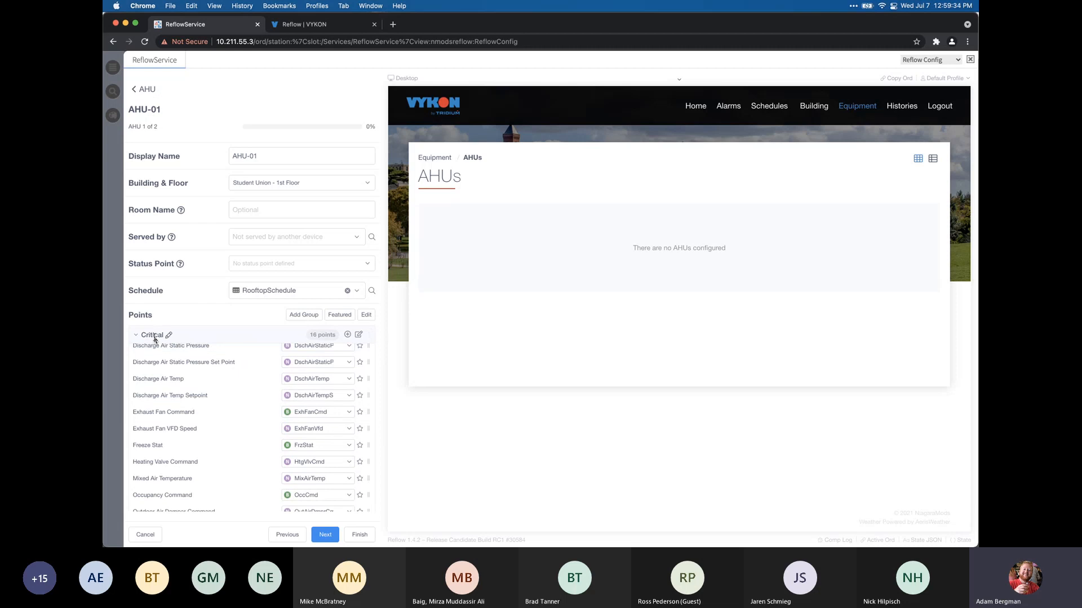
click(169, 335)
text(Set Points)
key(Return)
scroll(215, 381, up, 1)
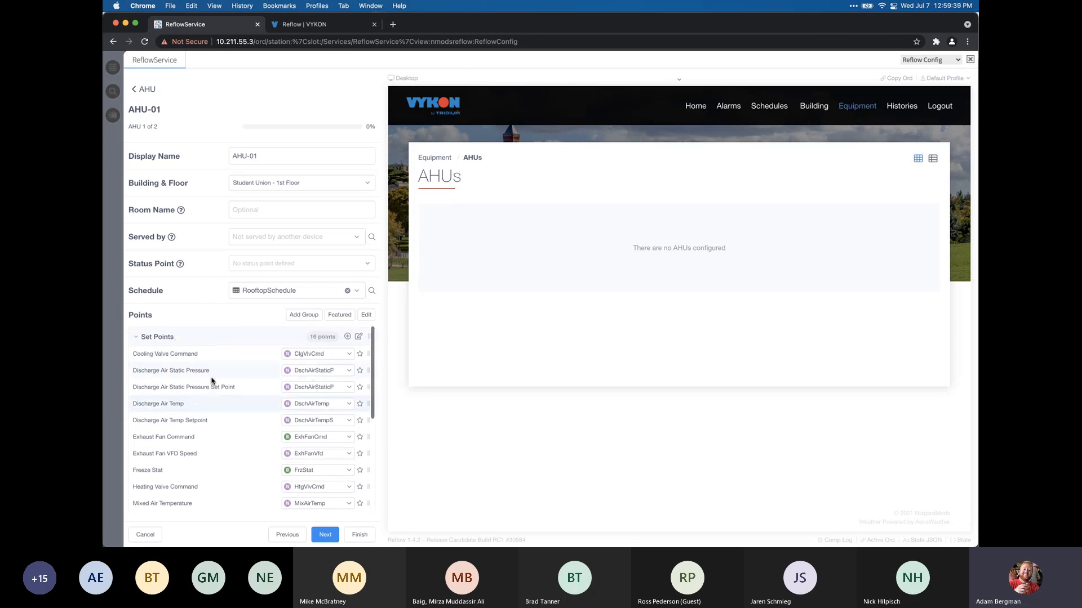
click(215, 338)
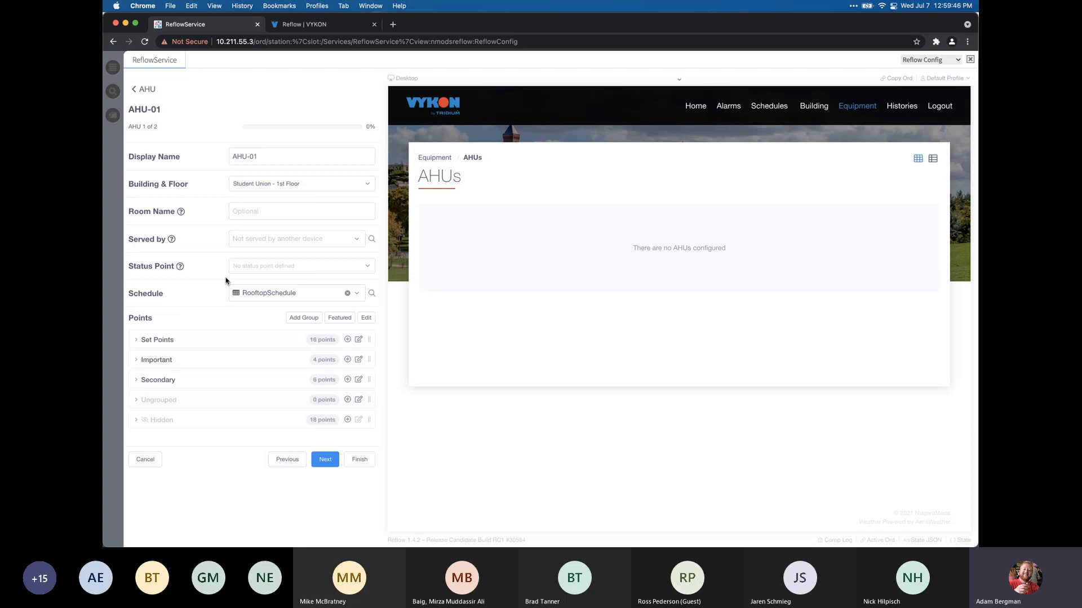
Continue to the AHU-02 settings, going back once to compare with AHU-01, and check the points in AHU-02's Set Points group
click(237, 204)
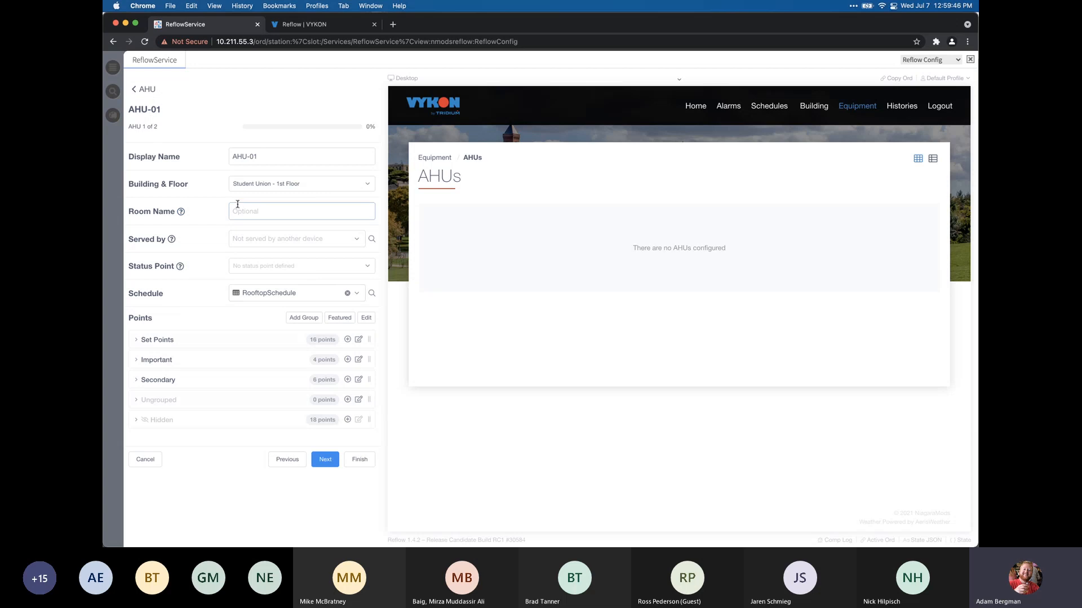
click(329, 463)
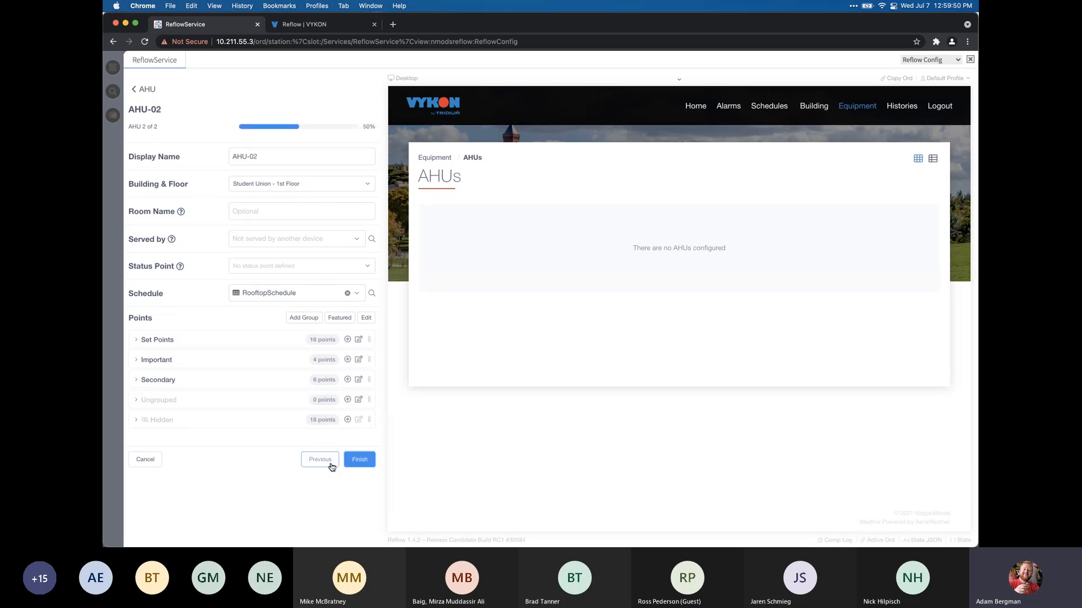
click(331, 464)
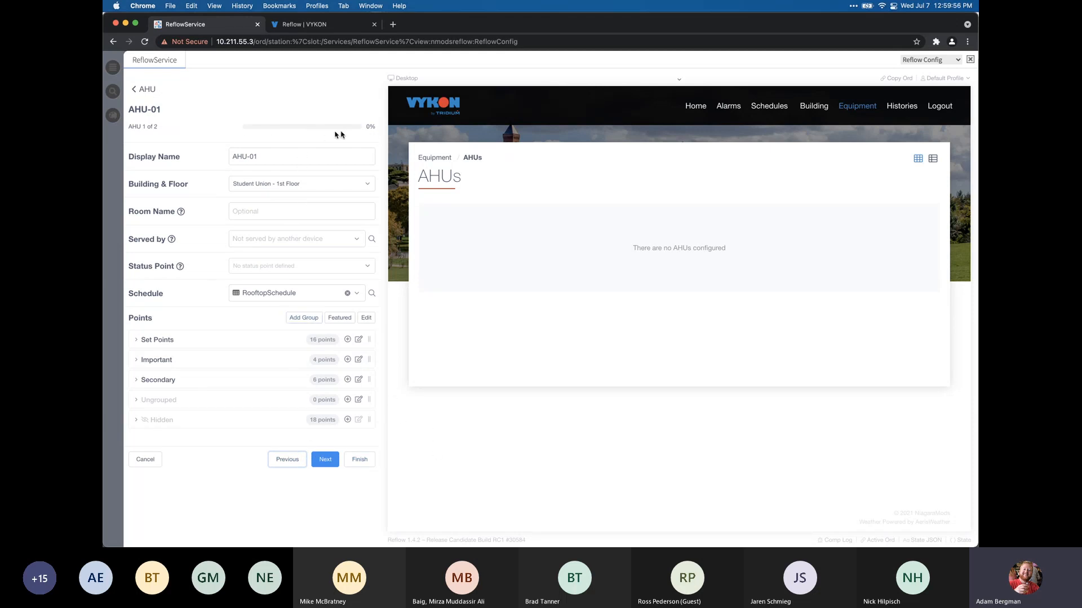
click(325, 459)
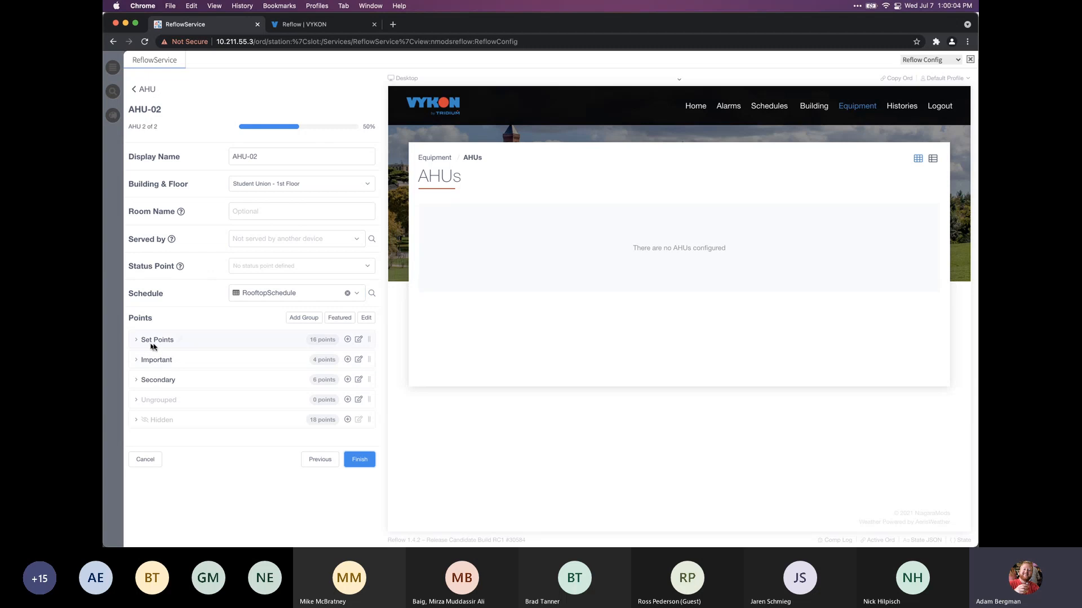
click(243, 344)
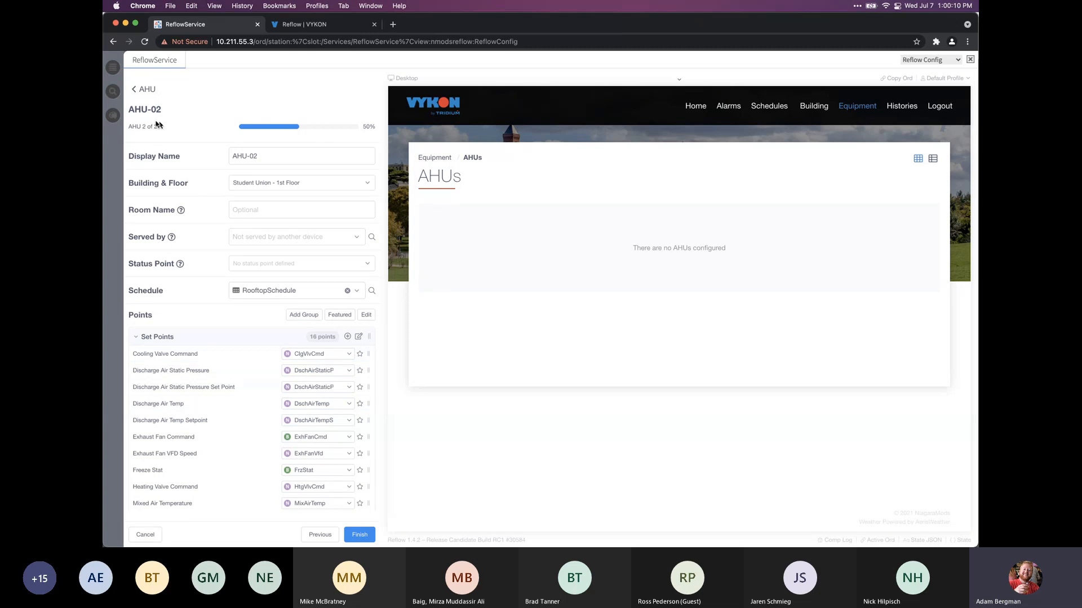
click(262, 340)
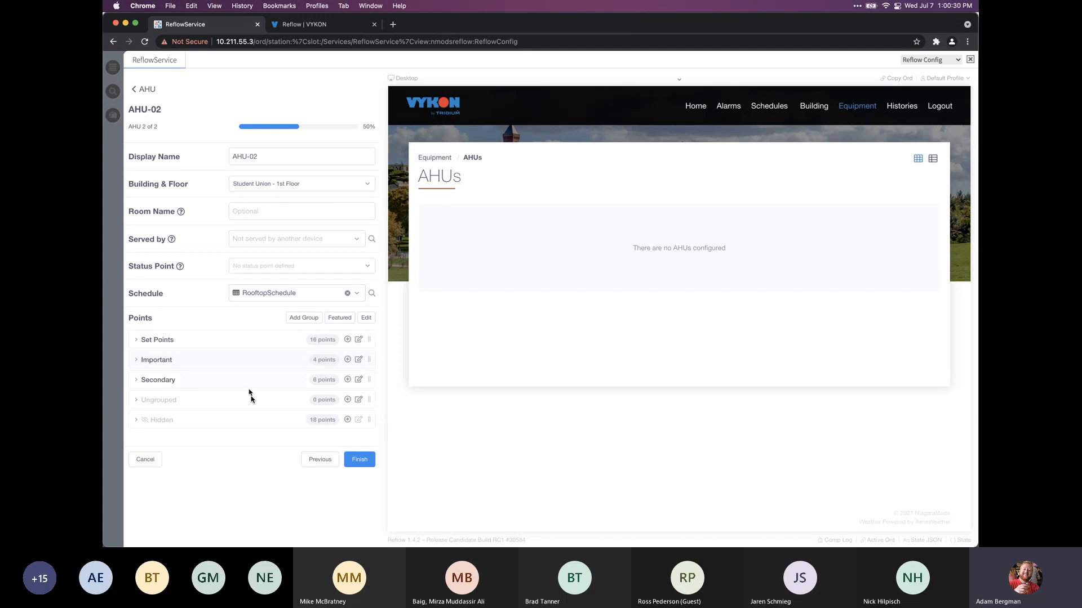
Finish adding the two AHU devices and return to the Equipment page configuration
click(359, 459)
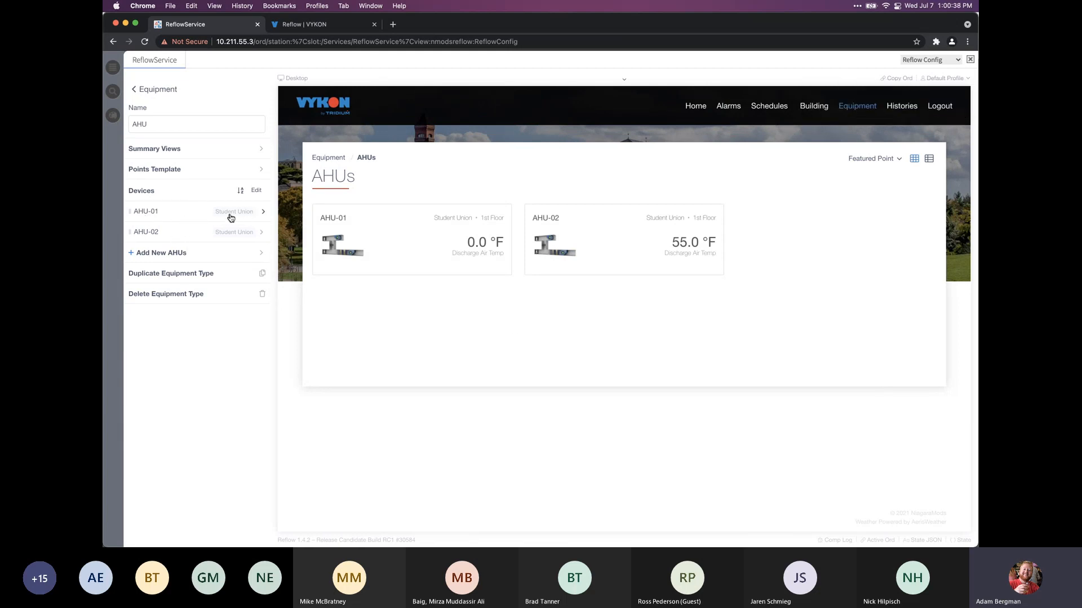
mouse_move(173, 217)
mouse_down()
mouse_move(168, 231)
mouse_move(168, 216)
mouse_up()
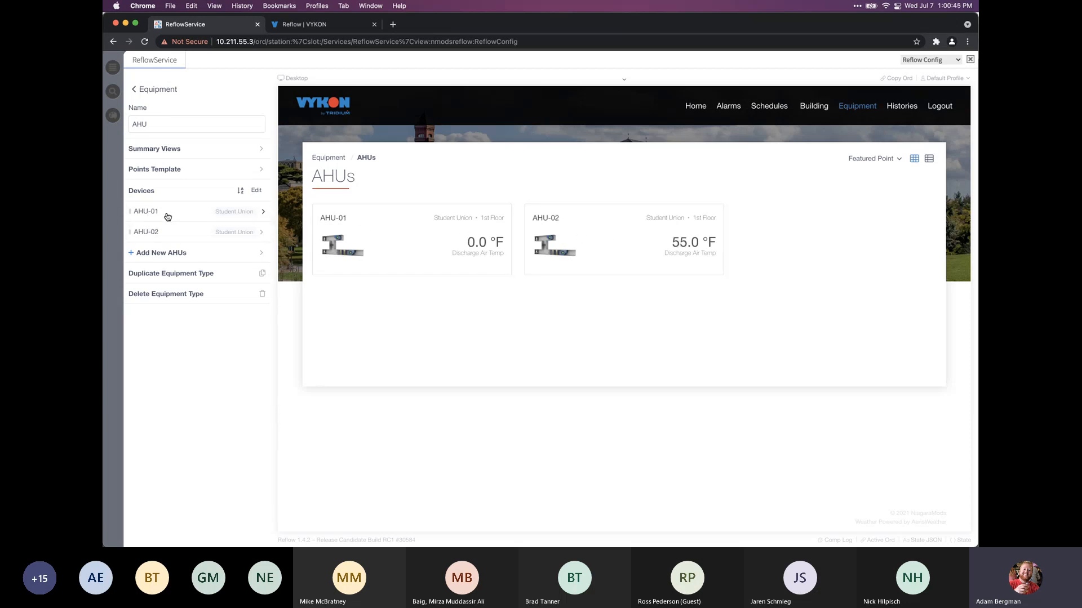
click(168, 93)
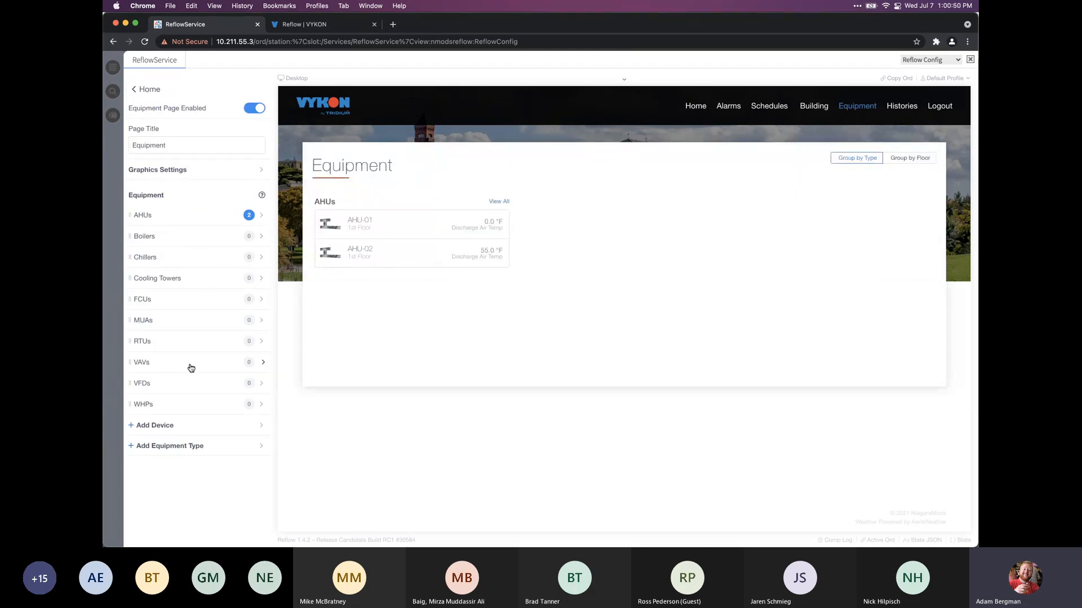
Start adding new VAVs and select the devices VAV-01 to VAV-06 from the VAVs folder under Drivers
click(191, 365)
click(209, 258)
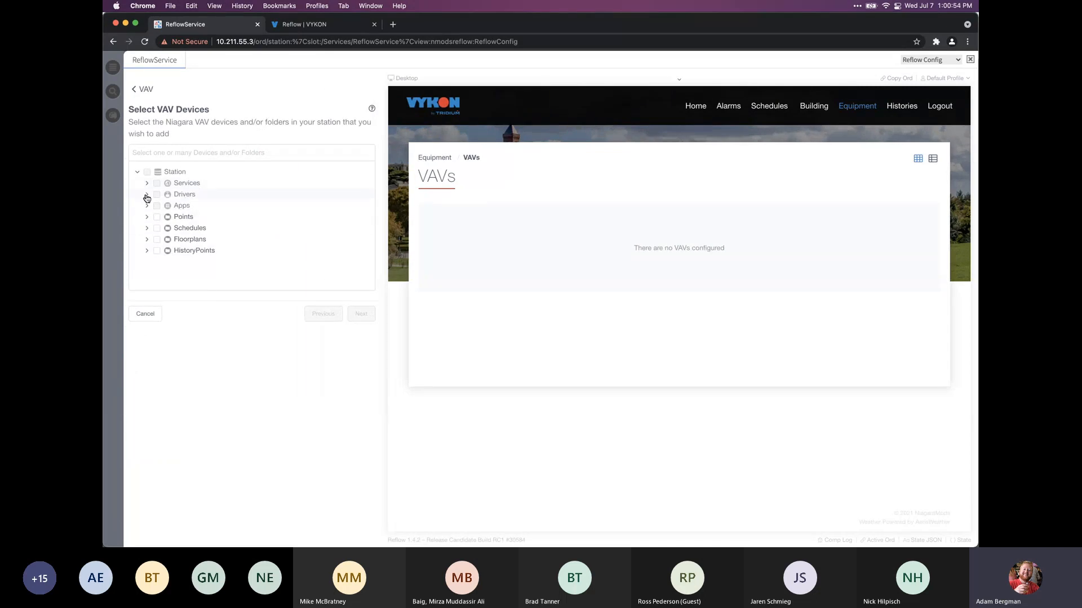
click(147, 194)
click(158, 218)
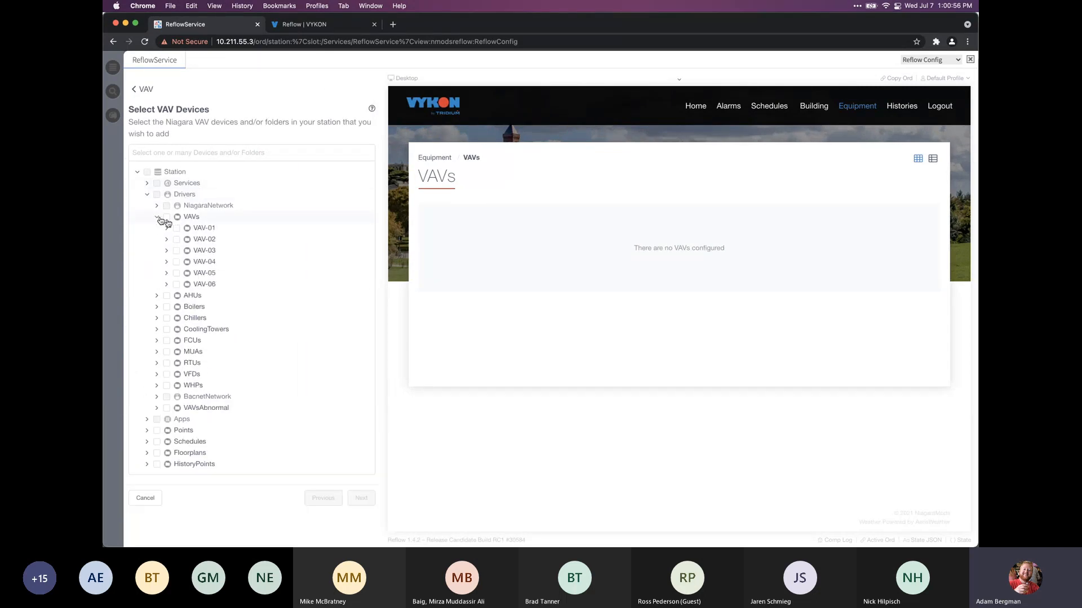
click(207, 232)
click(218, 245)
click(223, 255)
click(226, 265)
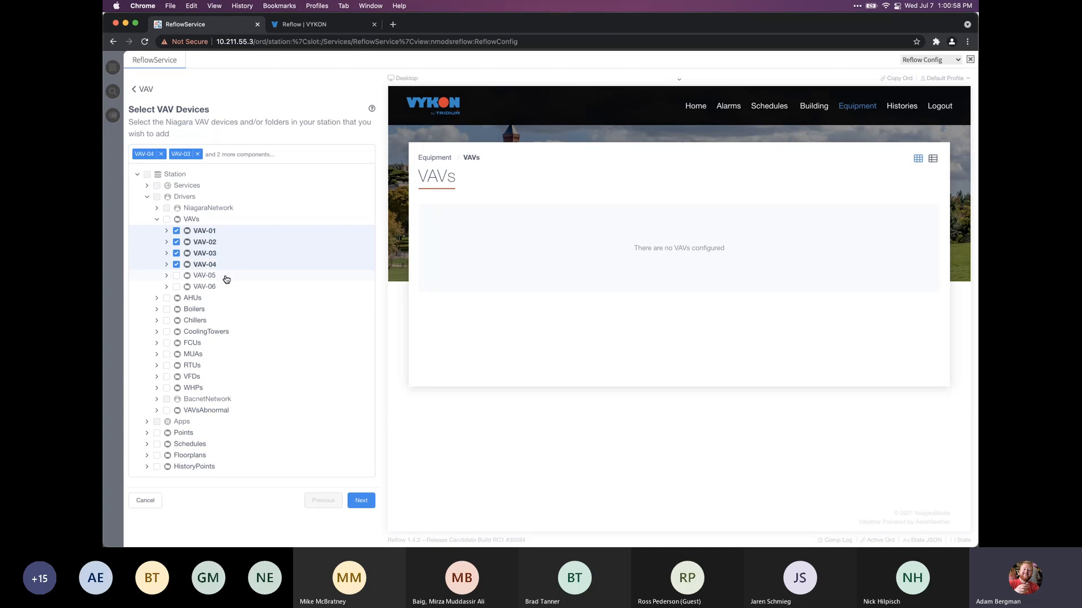
click(225, 276)
click(226, 287)
click(359, 500)
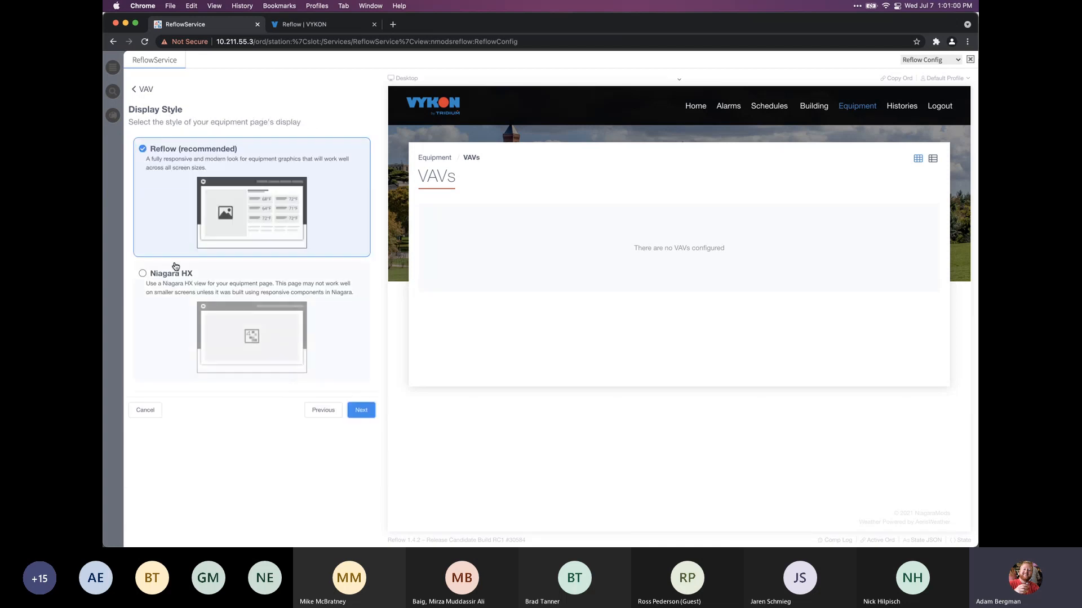
Keep the Reflow display style and use VAV-1.jpg from the Reflow Equipment Library as the VAV graphic
click(362, 410)
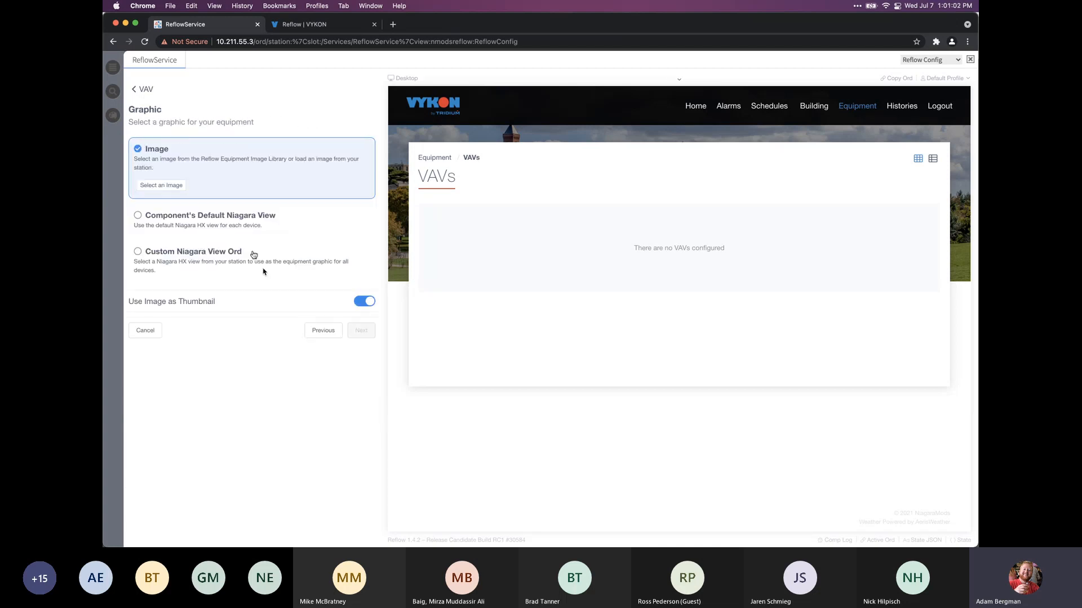
click(176, 190)
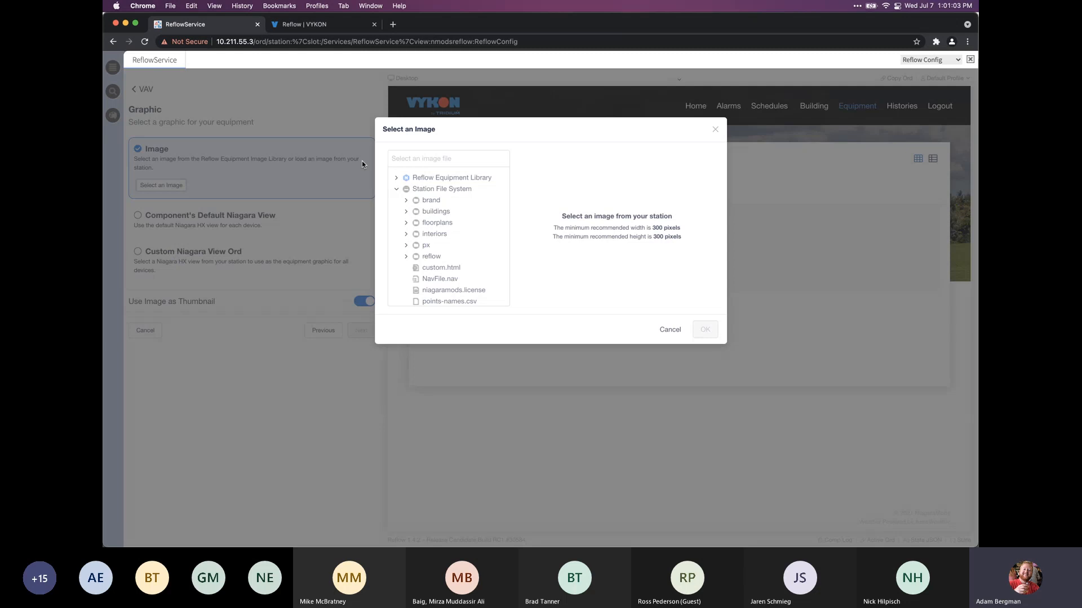
click(397, 178)
click(405, 256)
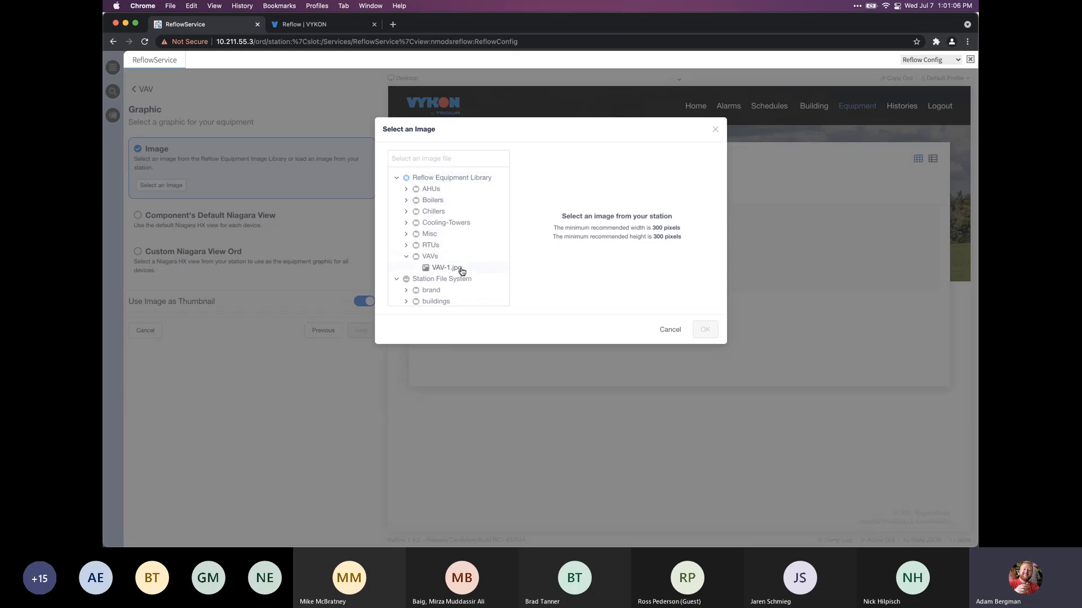
click(446, 269)
click(704, 330)
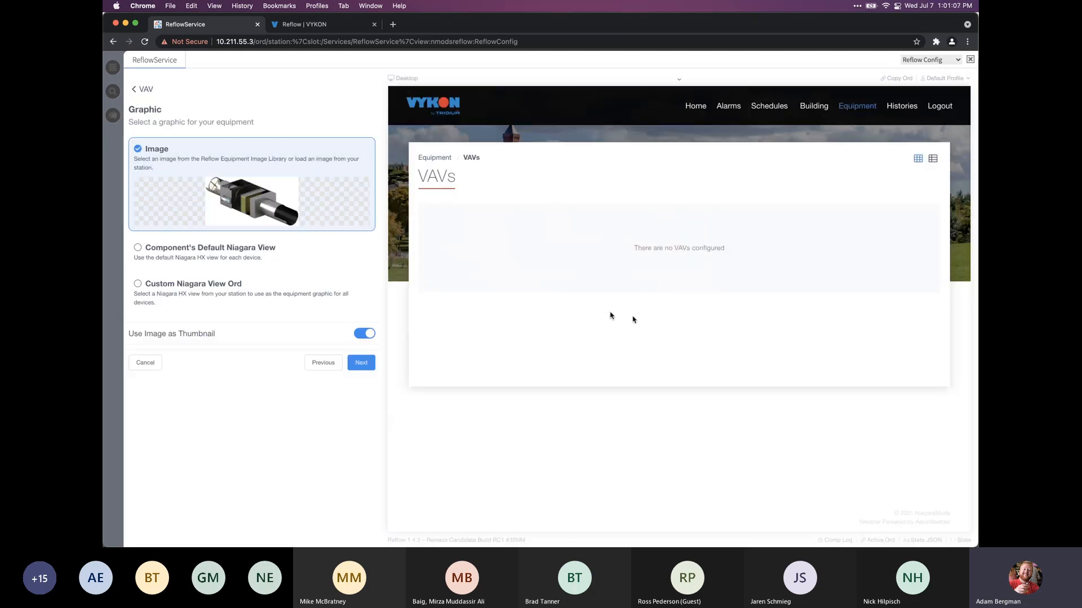
click(368, 365)
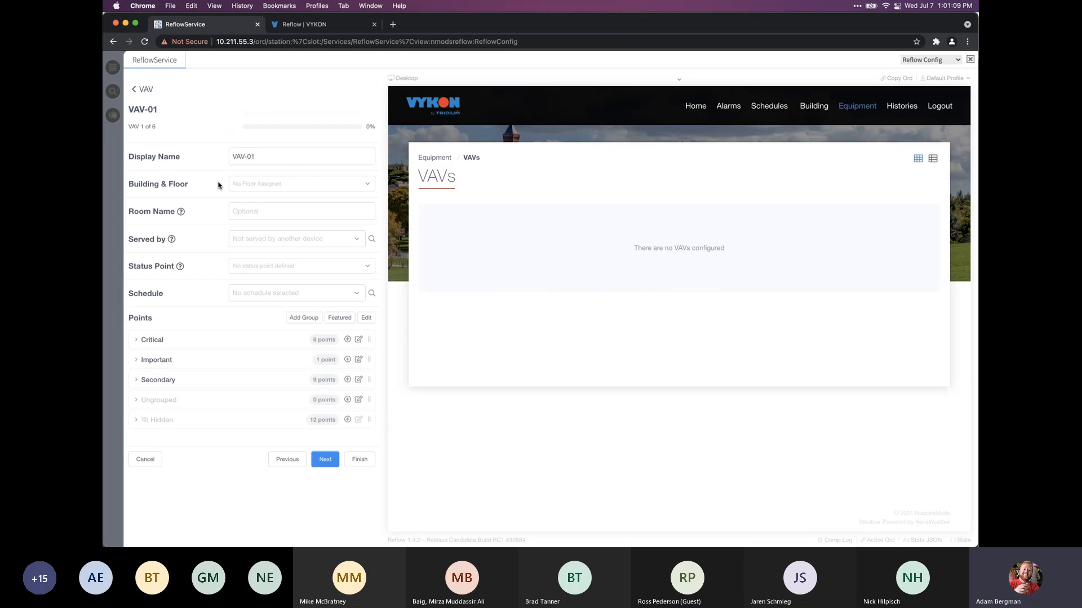
Assign VAV-01 to Student Union - 1st Floor and set it as served by AHU-01
click(276, 183)
click(277, 220)
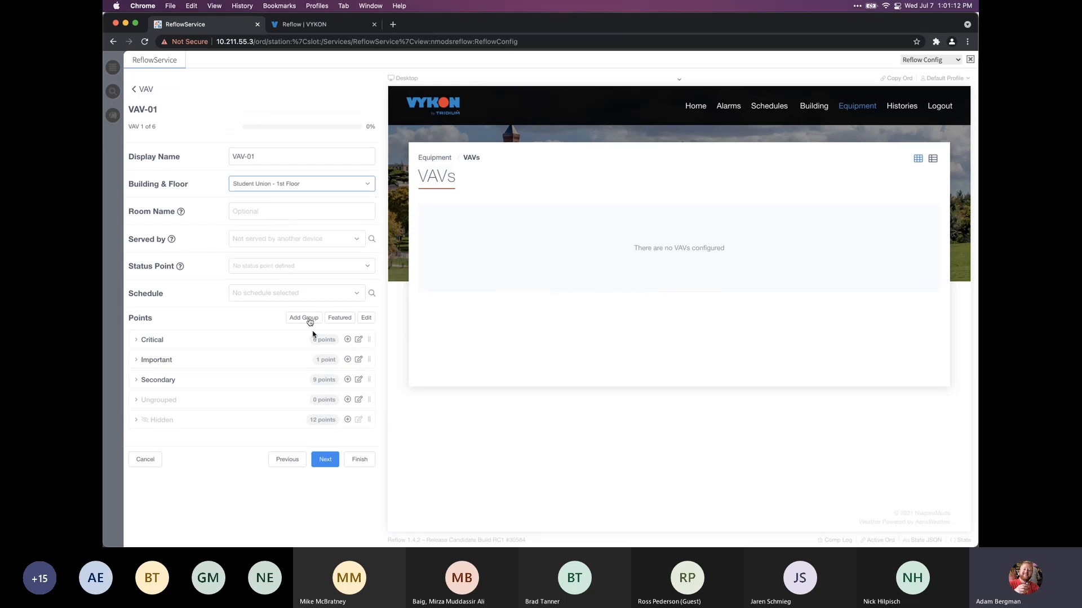
click(282, 240)
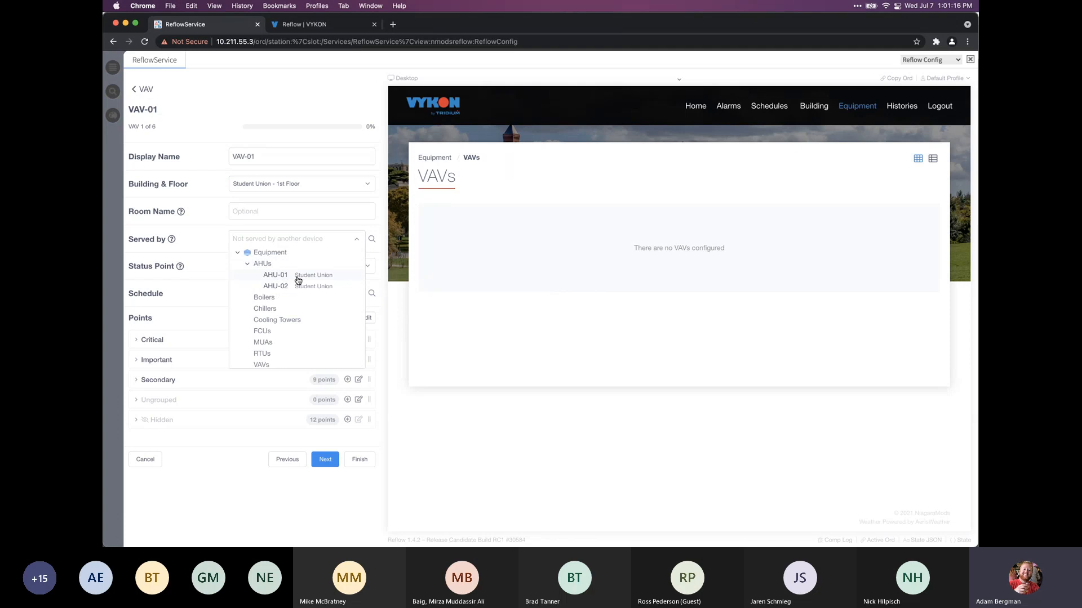
click(298, 280)
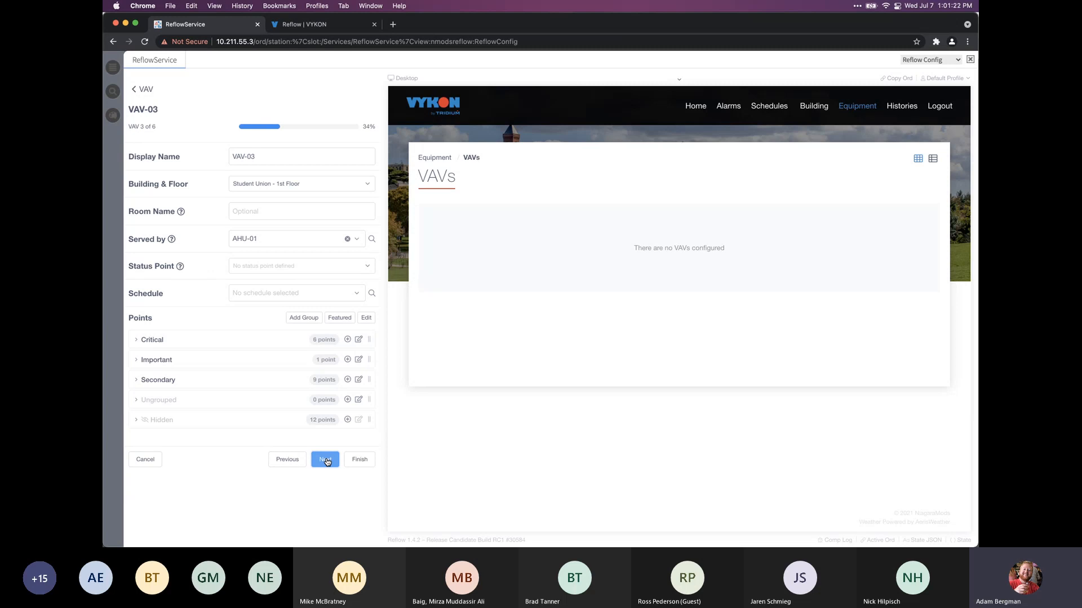
Continue to VAV-04, assign it to Student Union - 2nd Floor and set it as served by AHU-02
click(327, 462)
click(309, 188)
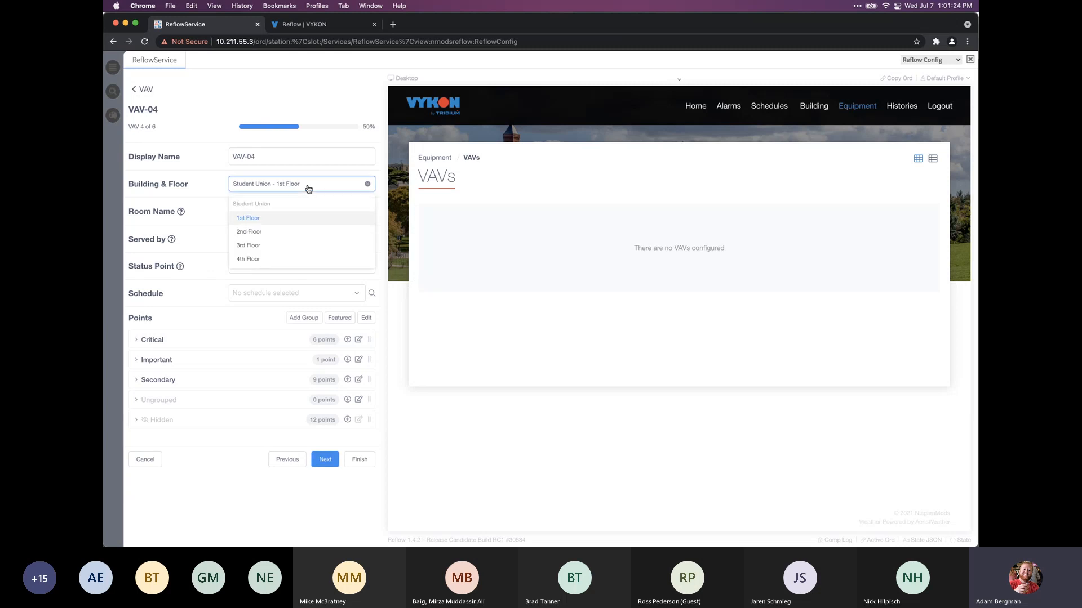
click(296, 235)
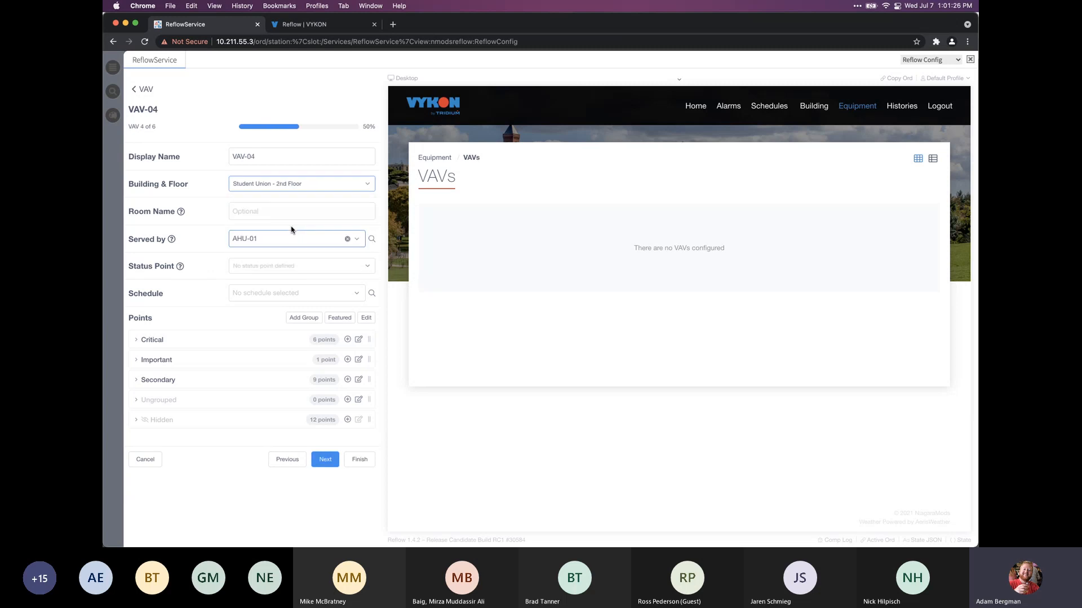
click(284, 239)
click(283, 287)
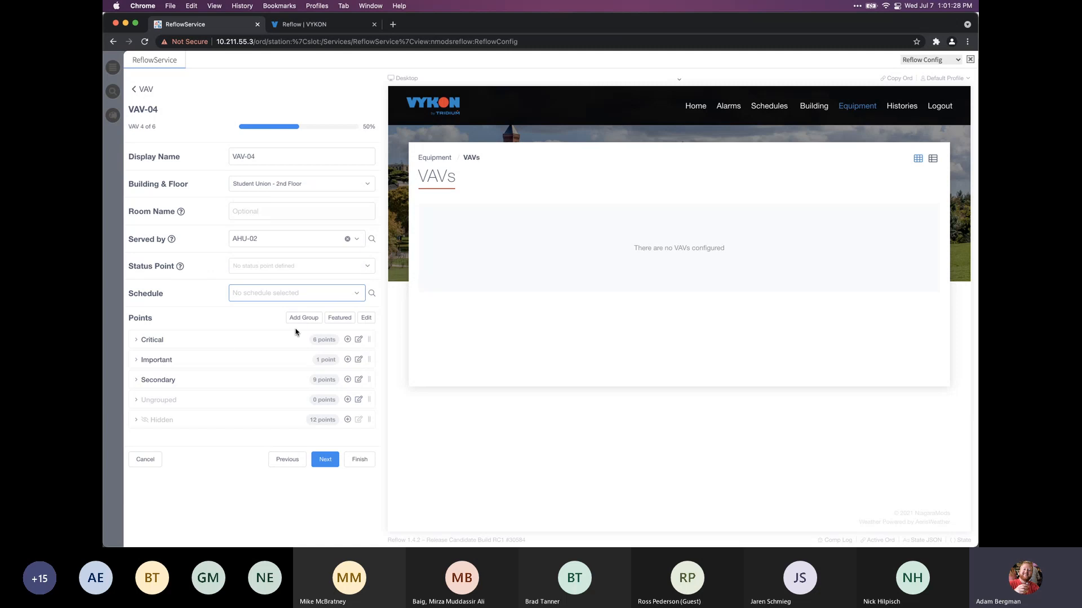
Continue through VAV-05 and VAV-06 with the same settings and finish adding the six VAVs
click(331, 463)
click(331, 463)
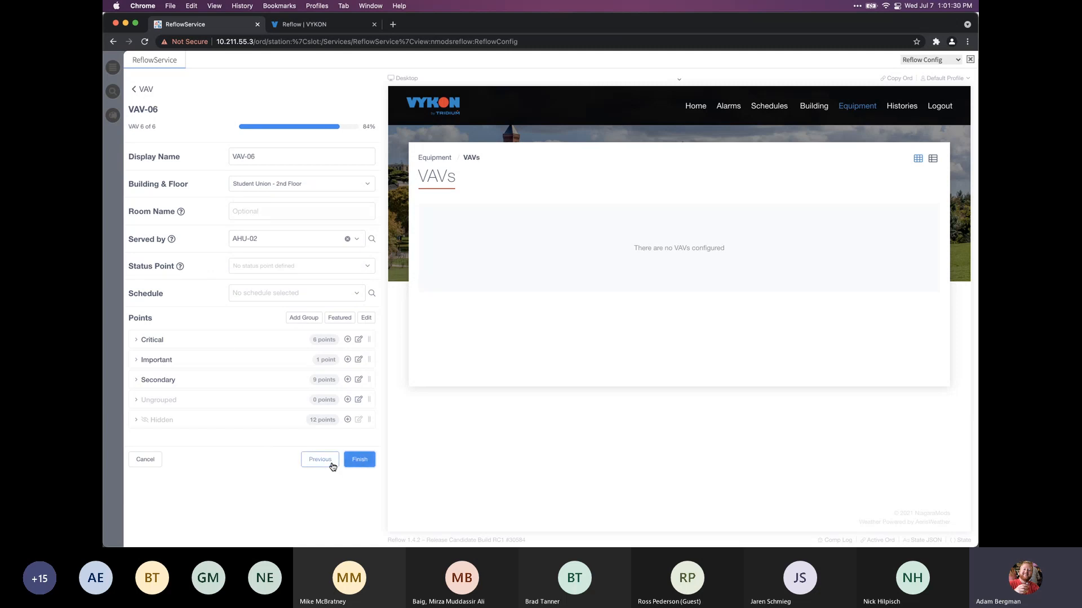
click(369, 463)
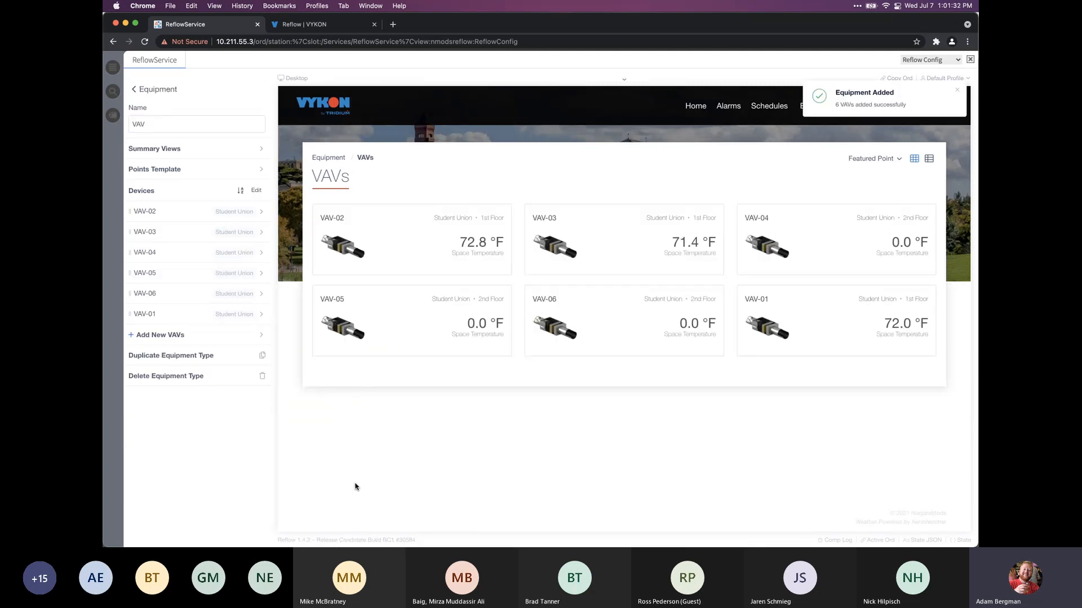
Go back to the Equipment configuration, open the AHUs type, and show the full Equipment overview in the preview
click(153, 90)
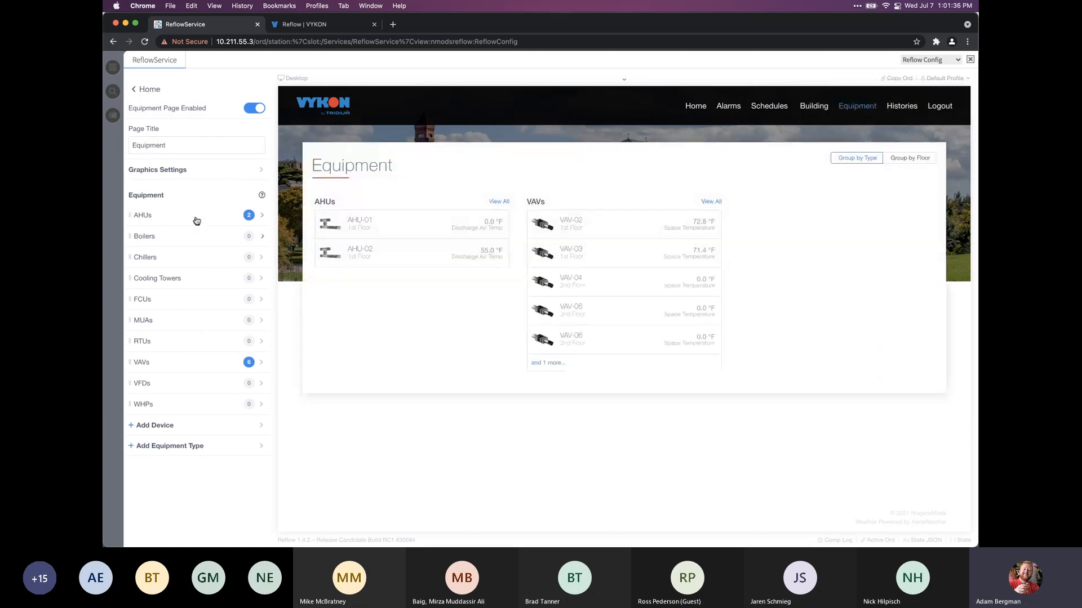
click(196, 220)
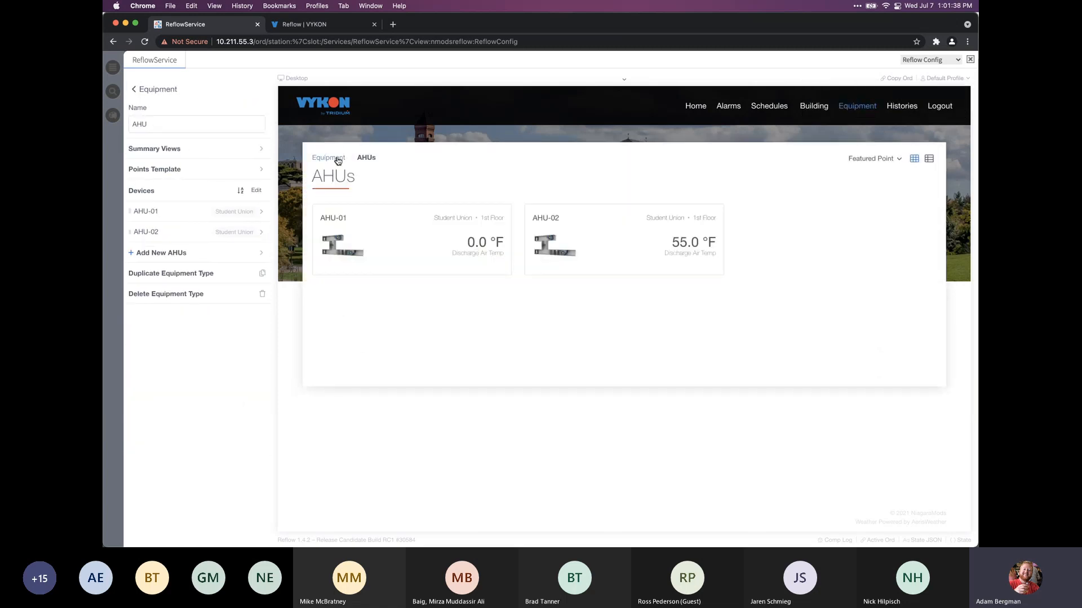
click(337, 159)
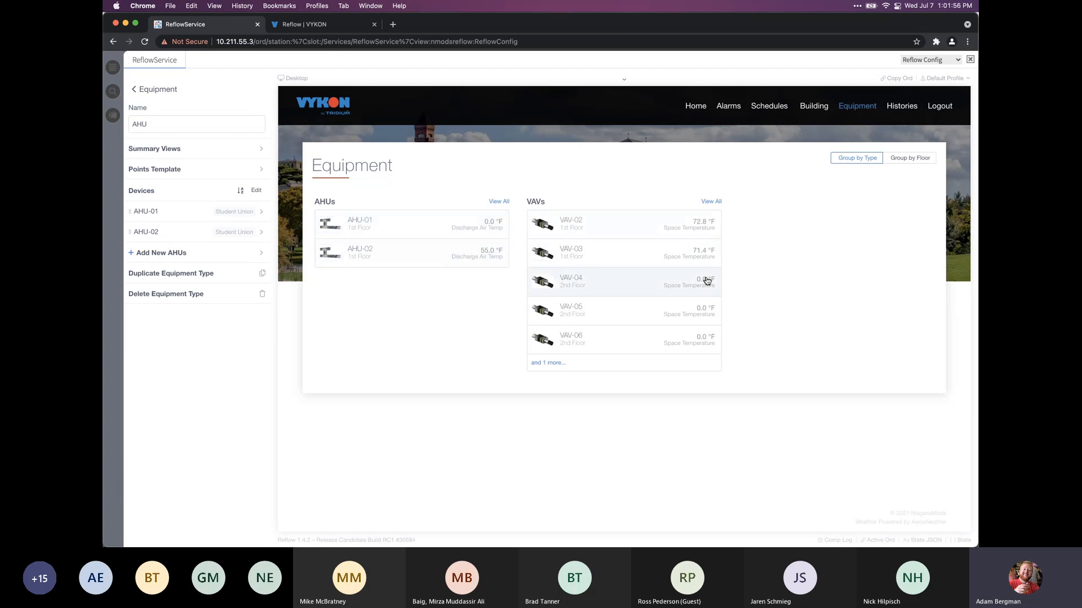
Try featuring Cooling Valve Command in the AHU points template, unfeature it, and leave the template without saving
click(179, 176)
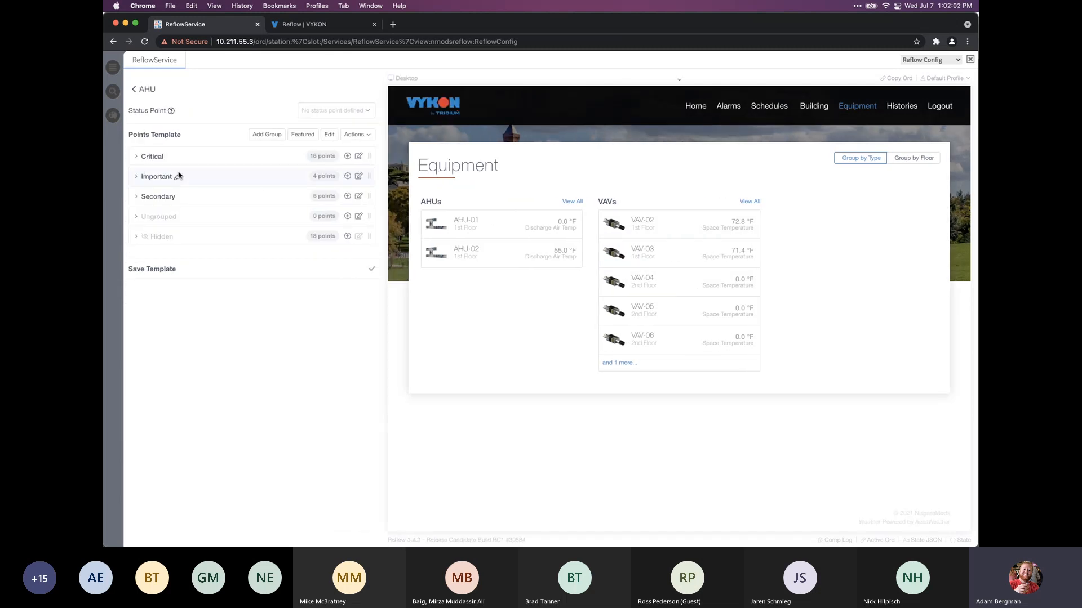
click(304, 135)
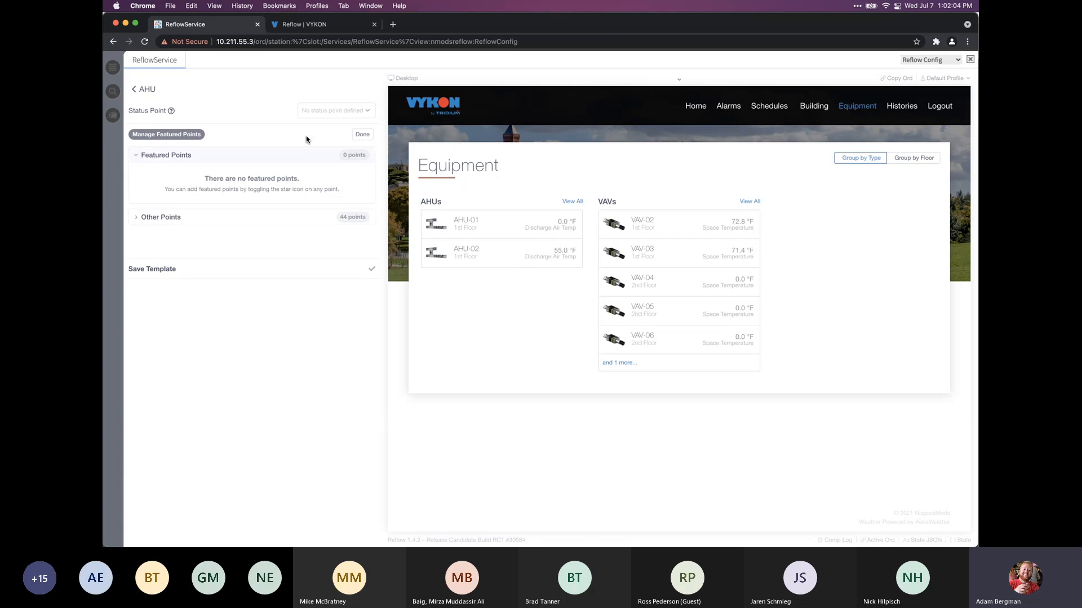
click(289, 218)
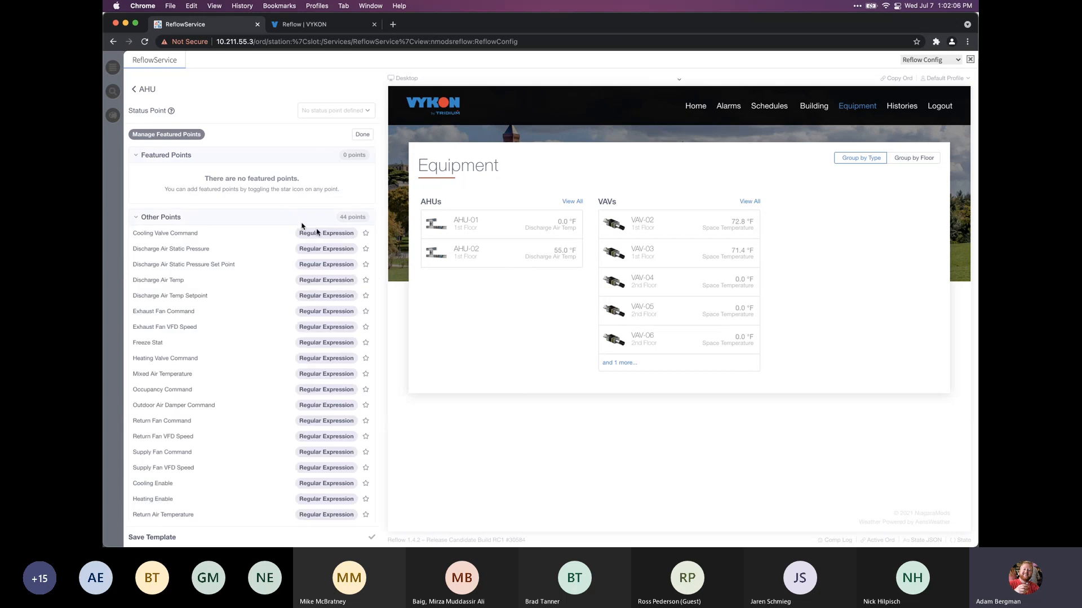
click(366, 234)
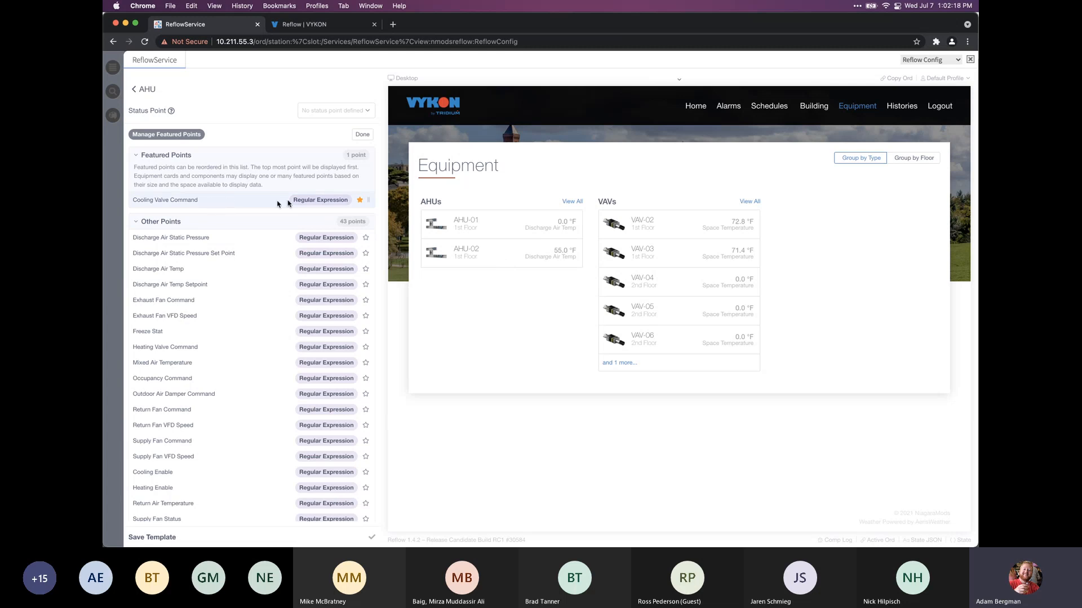
click(360, 201)
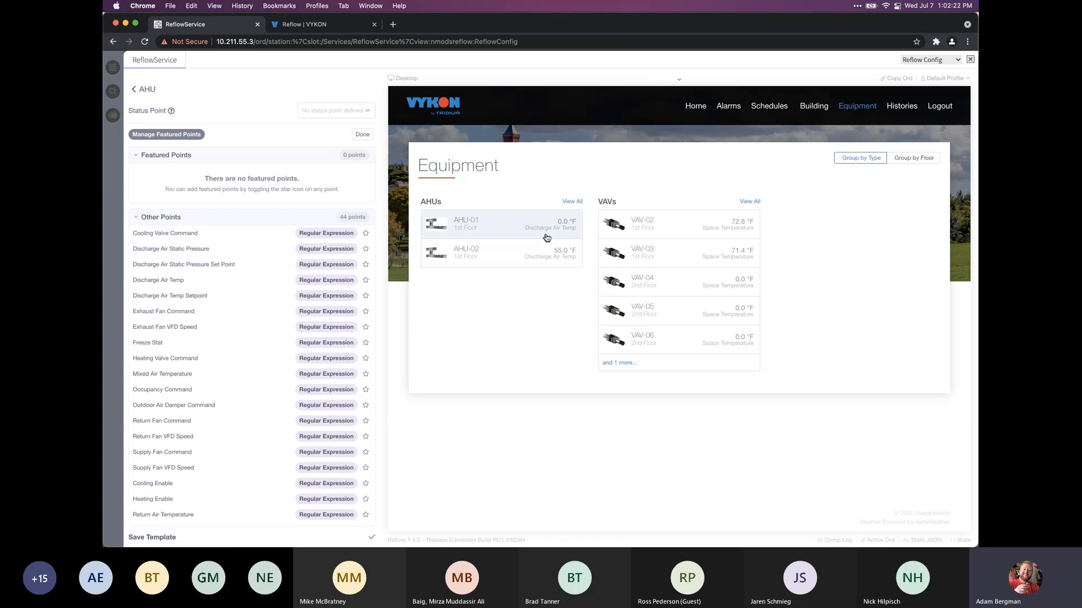
click(142, 89)
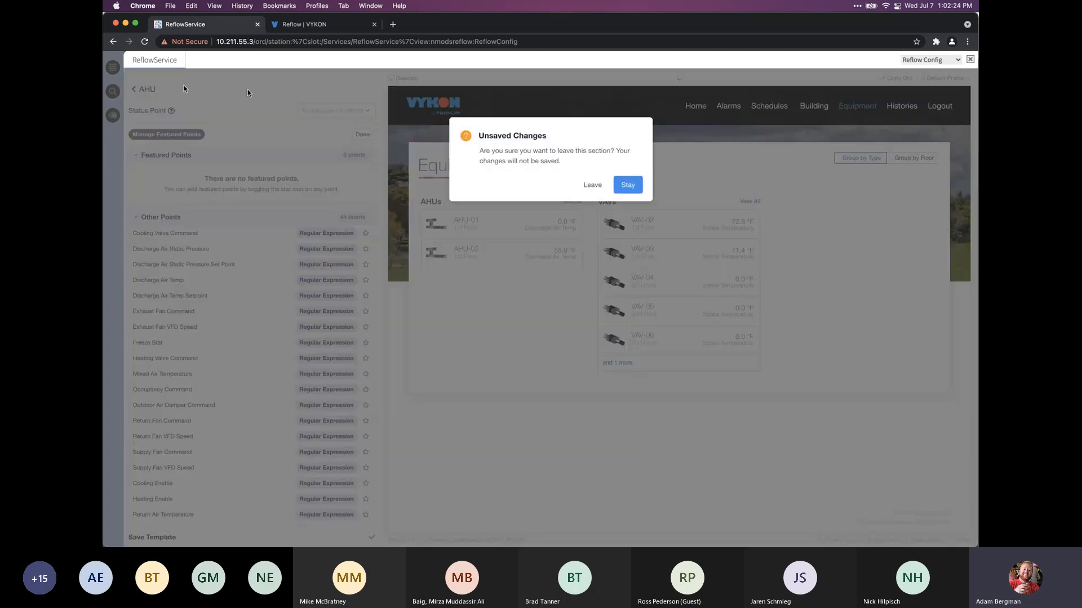
click(589, 185)
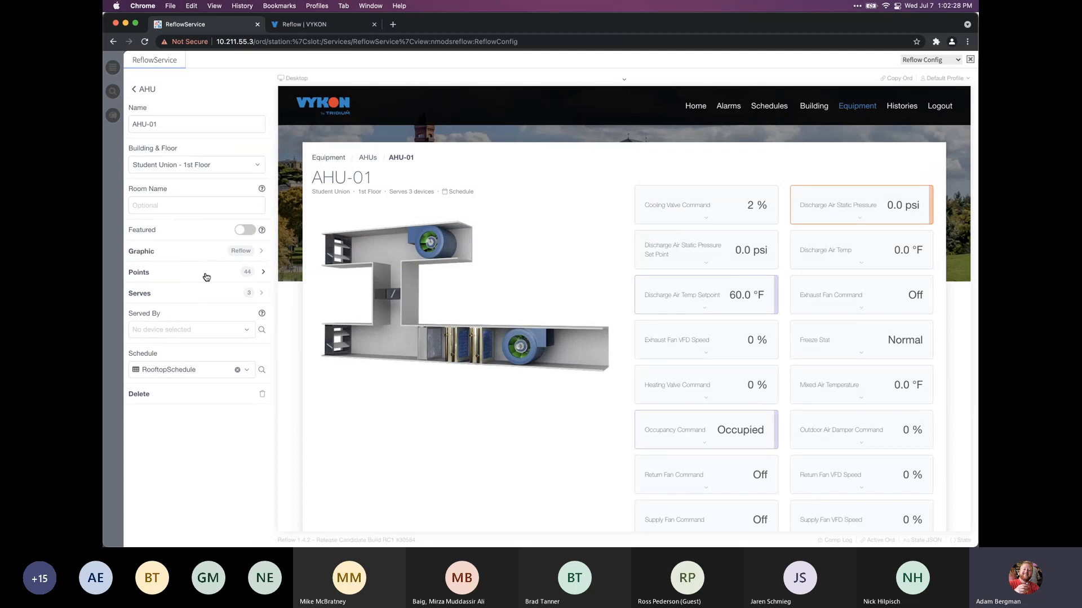
Mark Cooling Valve Command in AHU-01's Set Points group as a featured point and return to the AHU type configuration
click(206, 276)
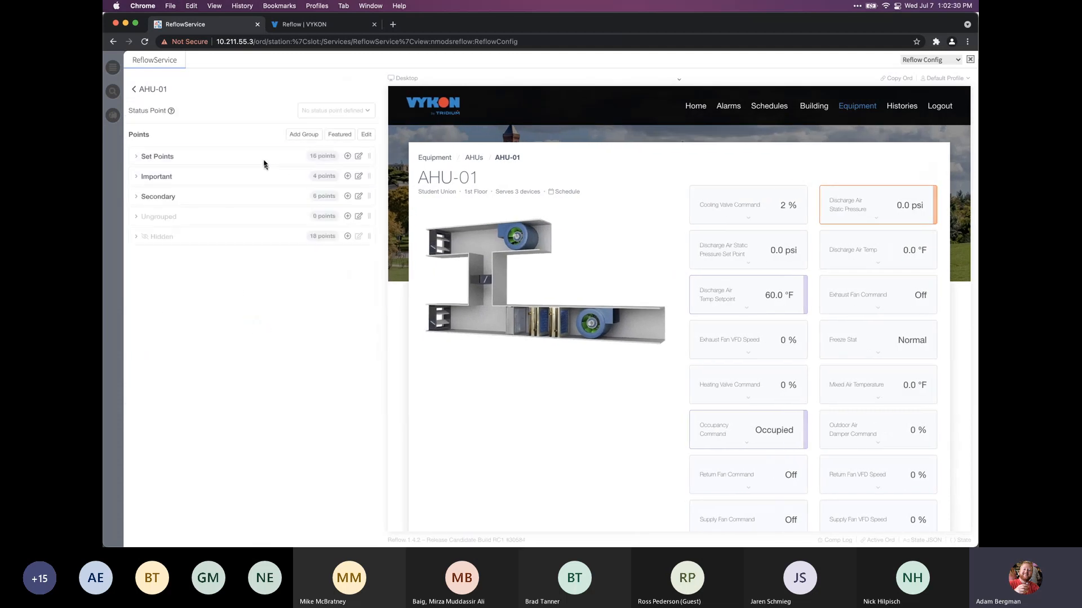
click(264, 157)
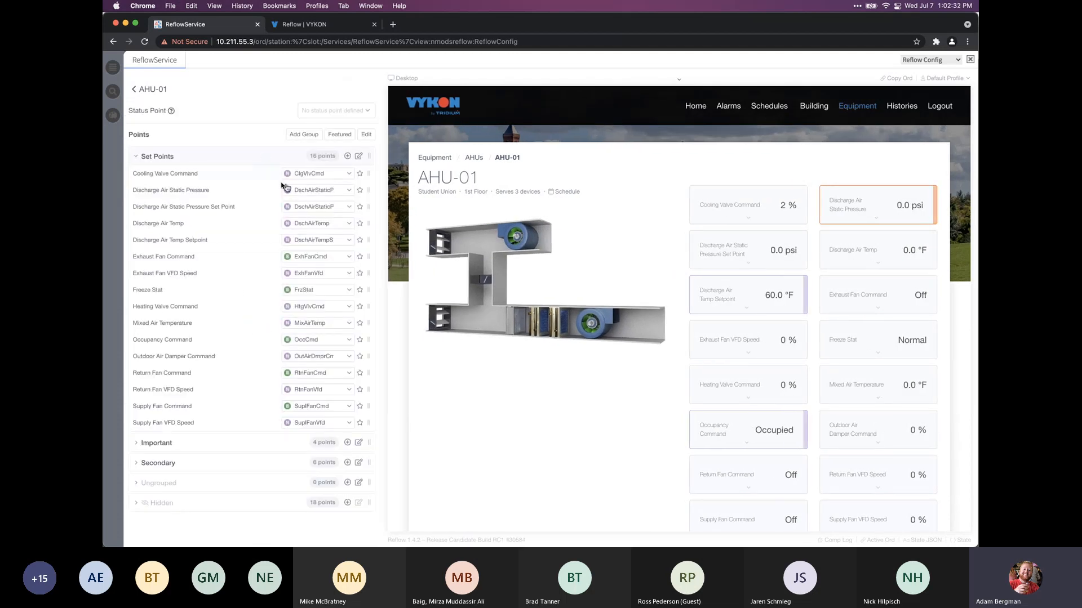
click(359, 174)
click(148, 89)
click(160, 93)
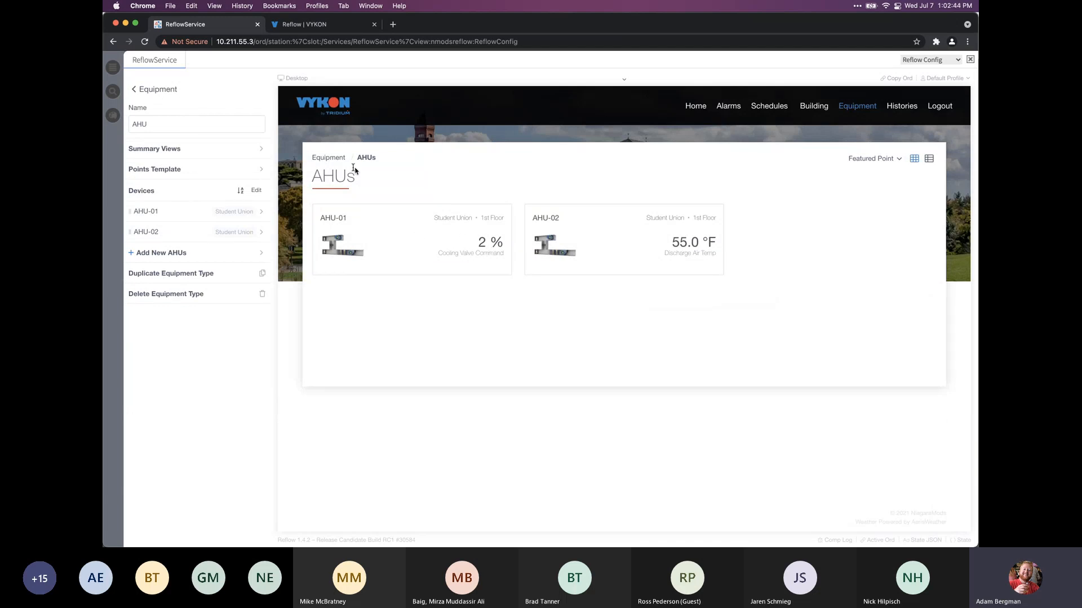
Check the AHUs' featured points in the Equipment overview preview, and open the Student Union building page
click(338, 159)
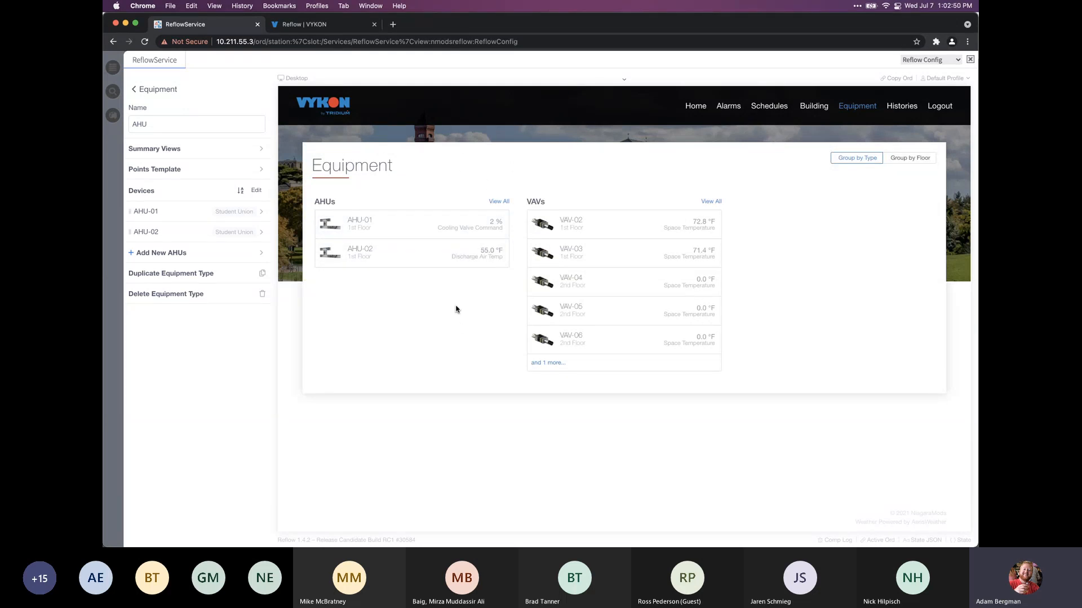
click(807, 110)
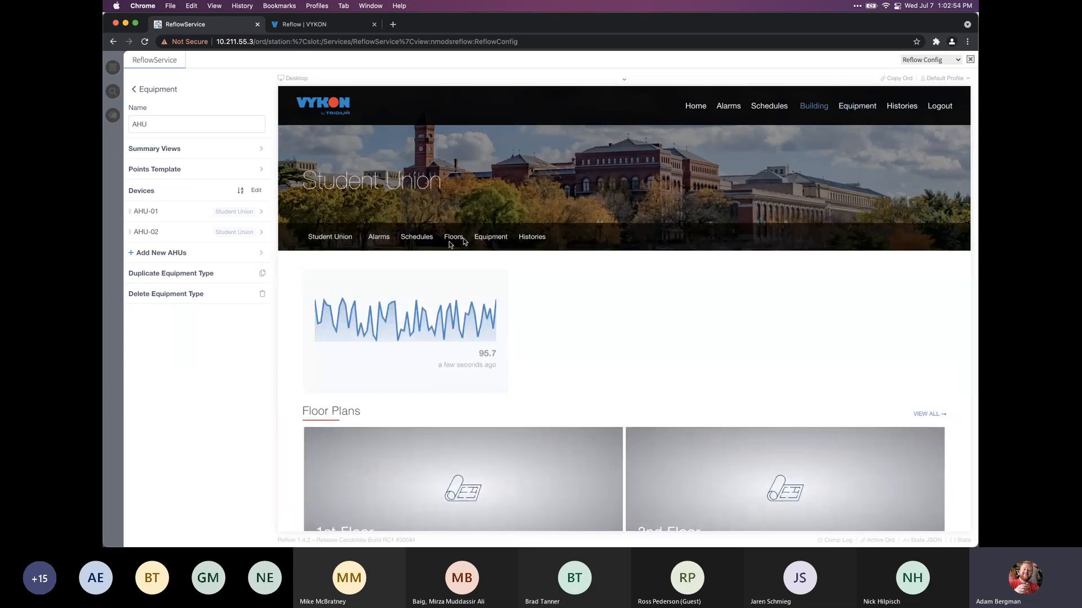
View the Student Union equipment and the site-wide equipment list, grouping the latter by floor and back by type
click(490, 239)
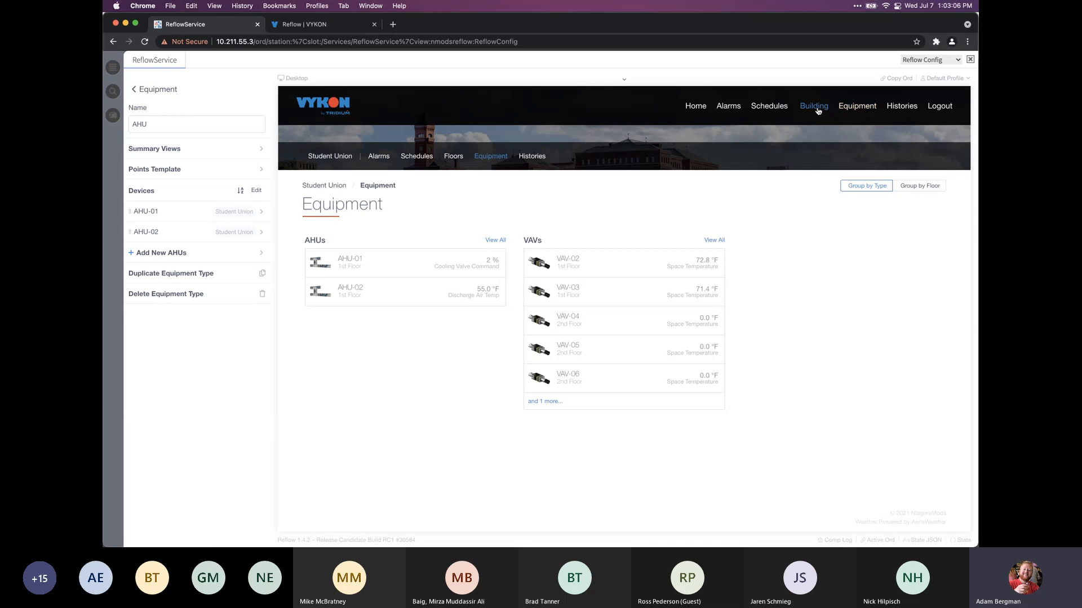
click(845, 107)
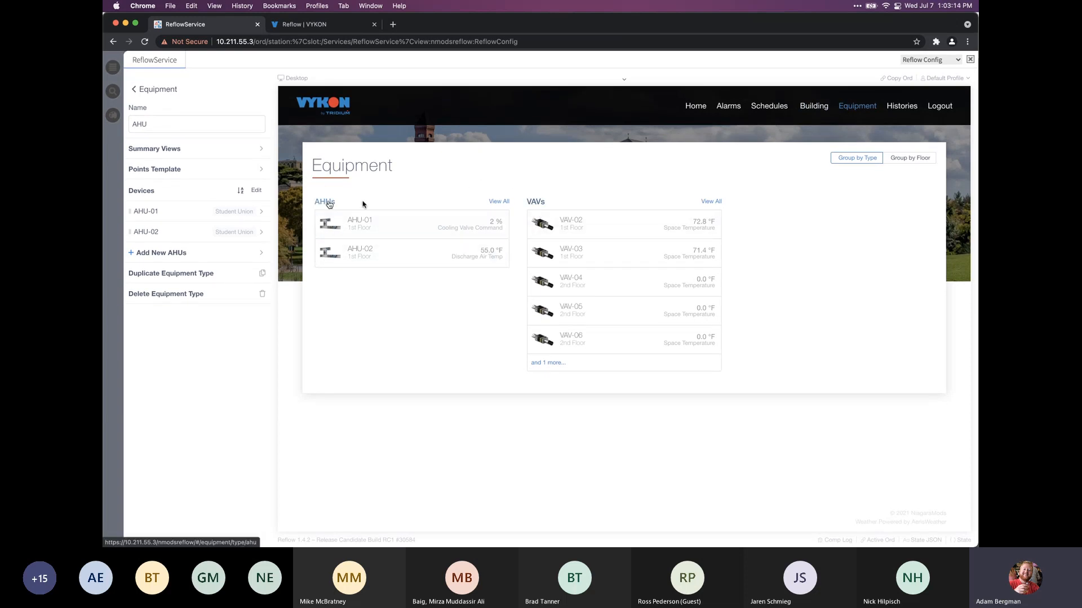
click(899, 163)
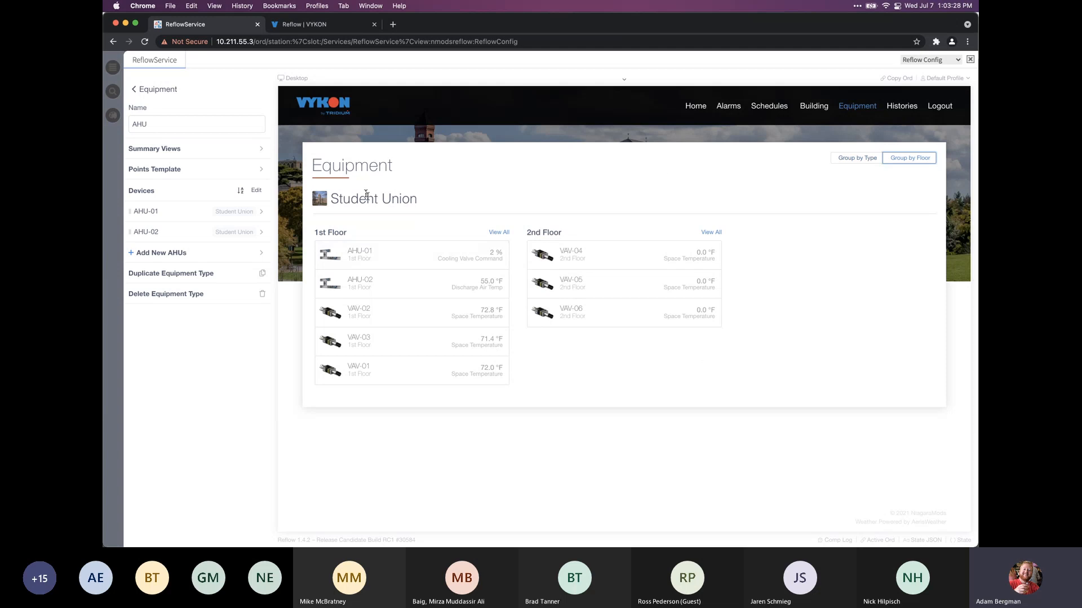
click(860, 161)
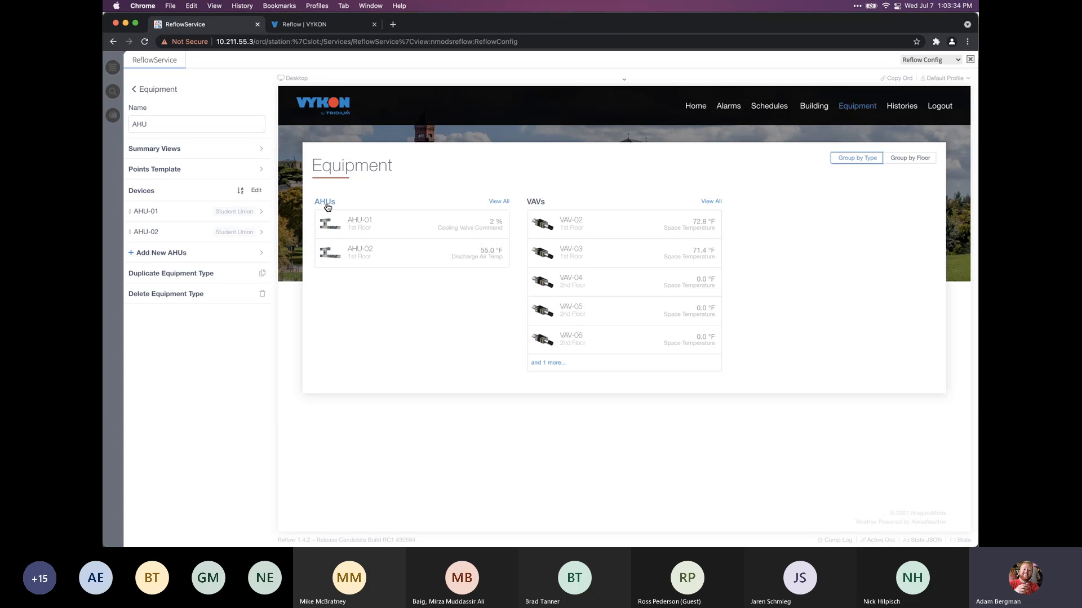
Open the full AHU list, switch the displayed point to Cooling Valve Command, and restore Featured Point
click(499, 202)
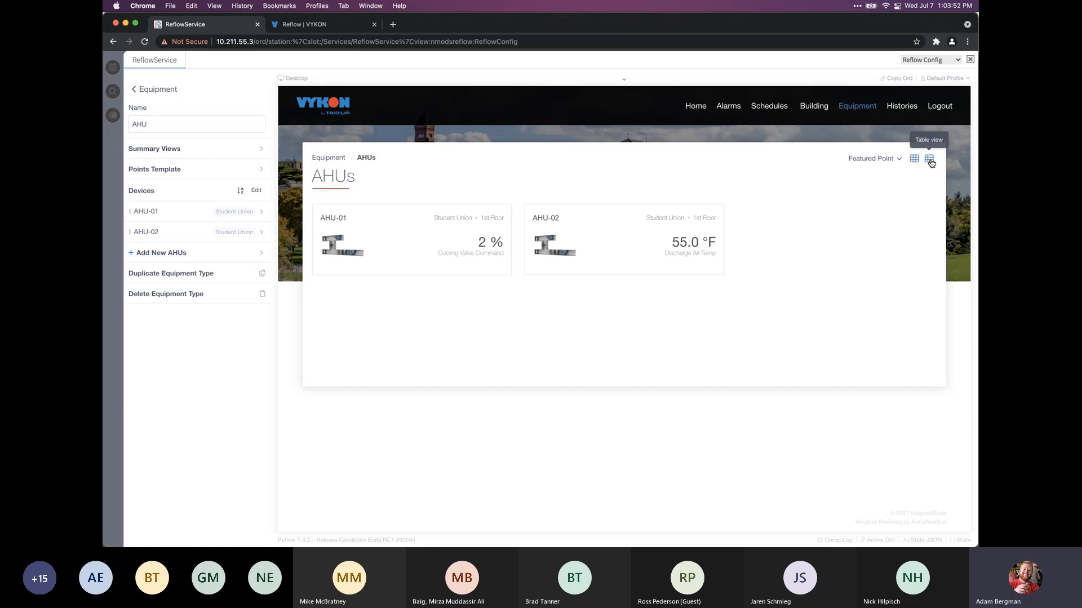
click(896, 162)
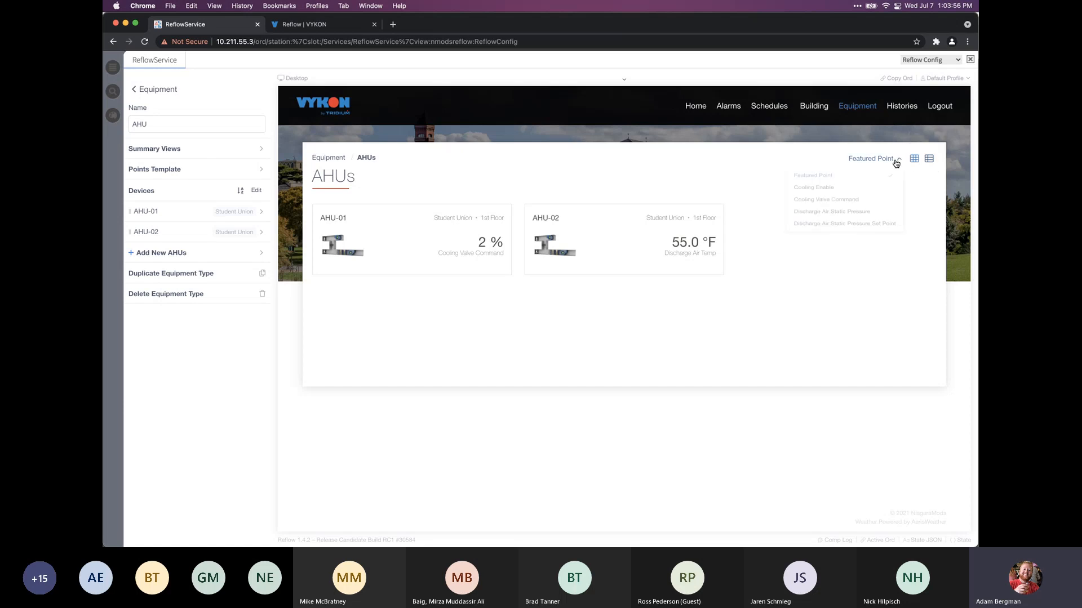
click(841, 211)
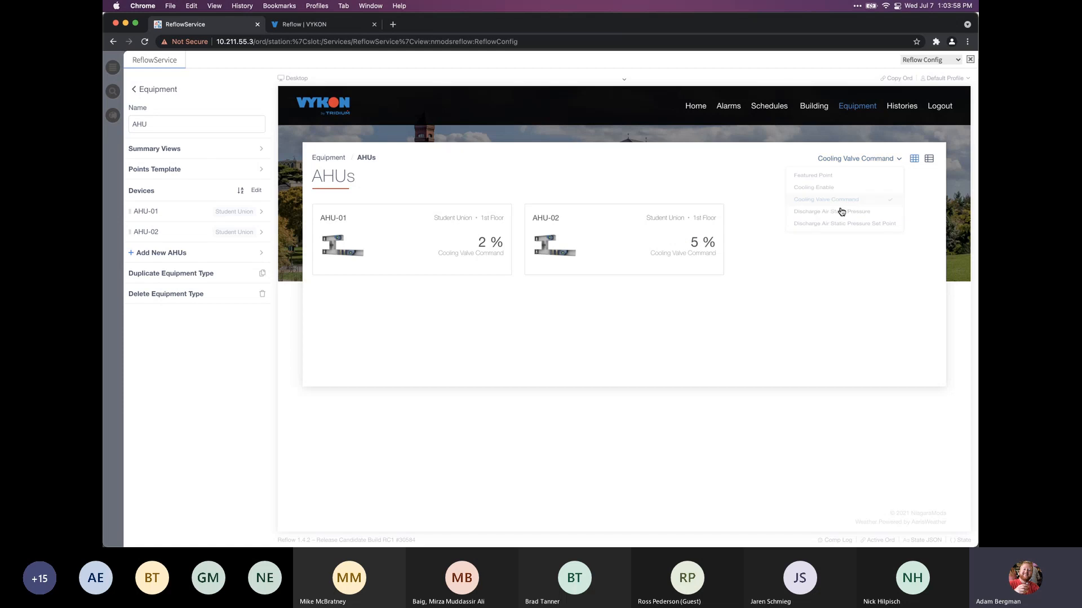
click(846, 161)
click(848, 176)
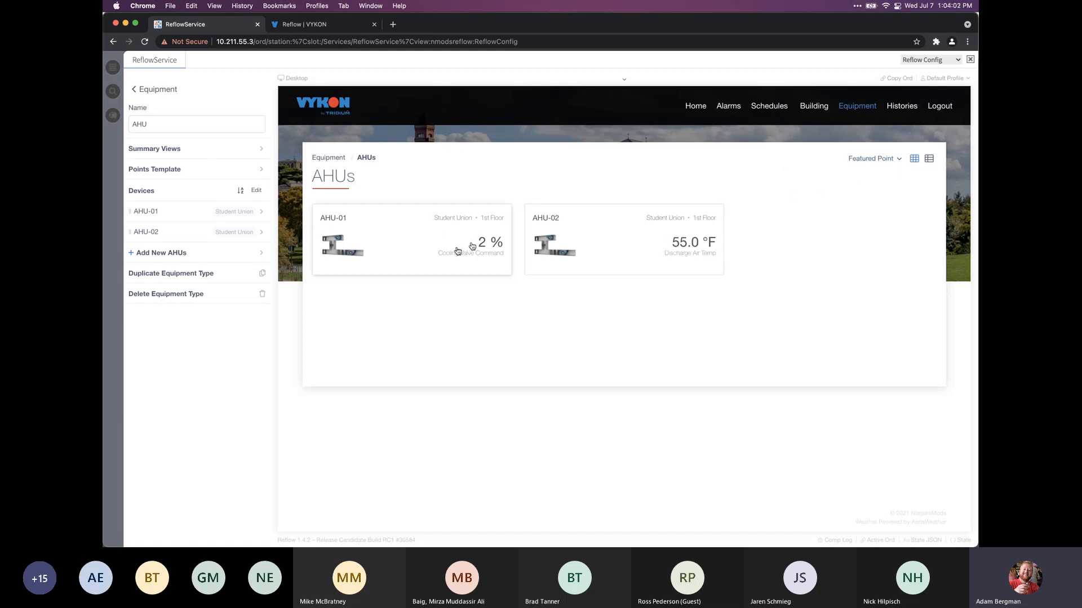
Compare the AHU cards by Cooling Enable, Cooling Valve Command and Discharge Air Static Pressure in turn
click(856, 160)
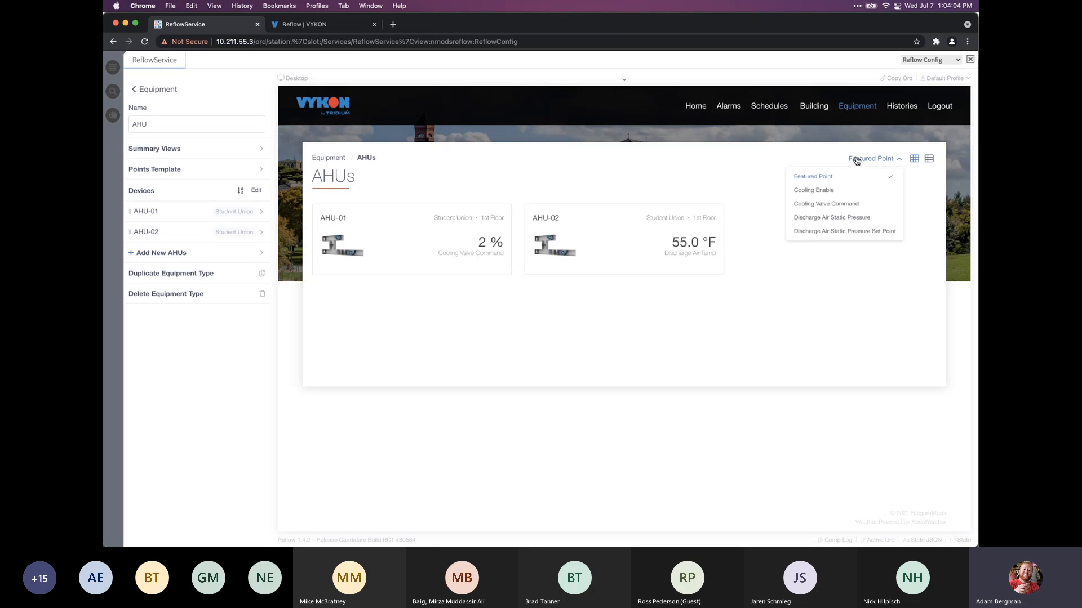
click(841, 192)
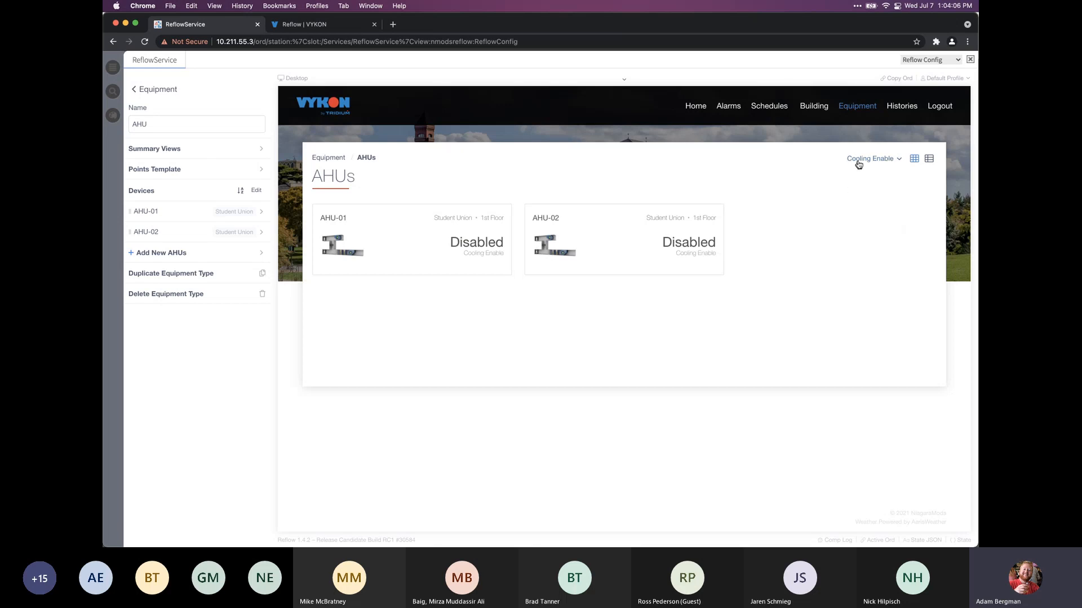
click(856, 160)
click(839, 203)
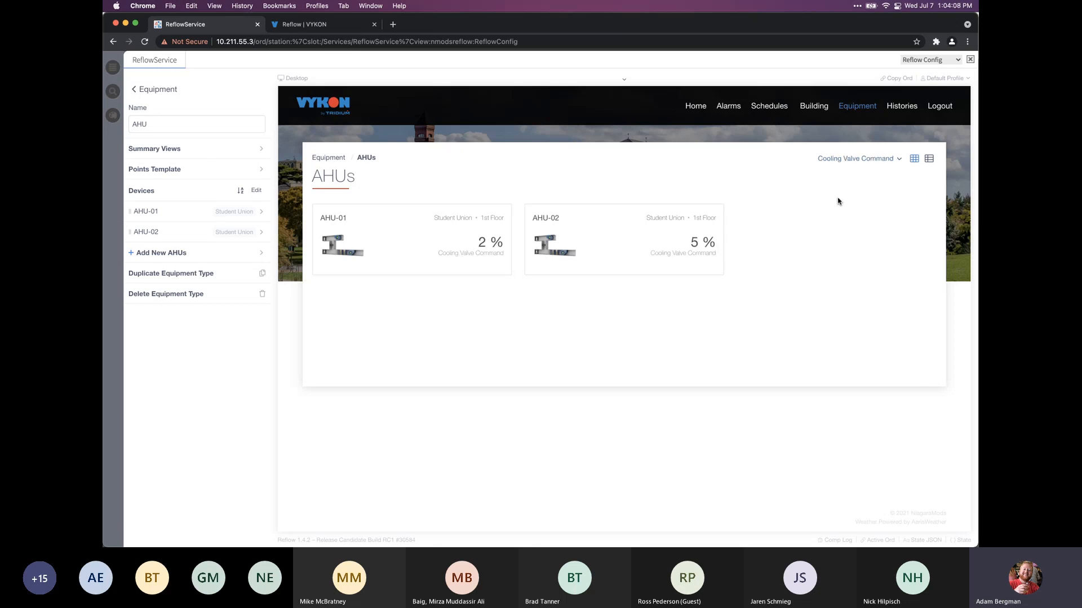
click(880, 163)
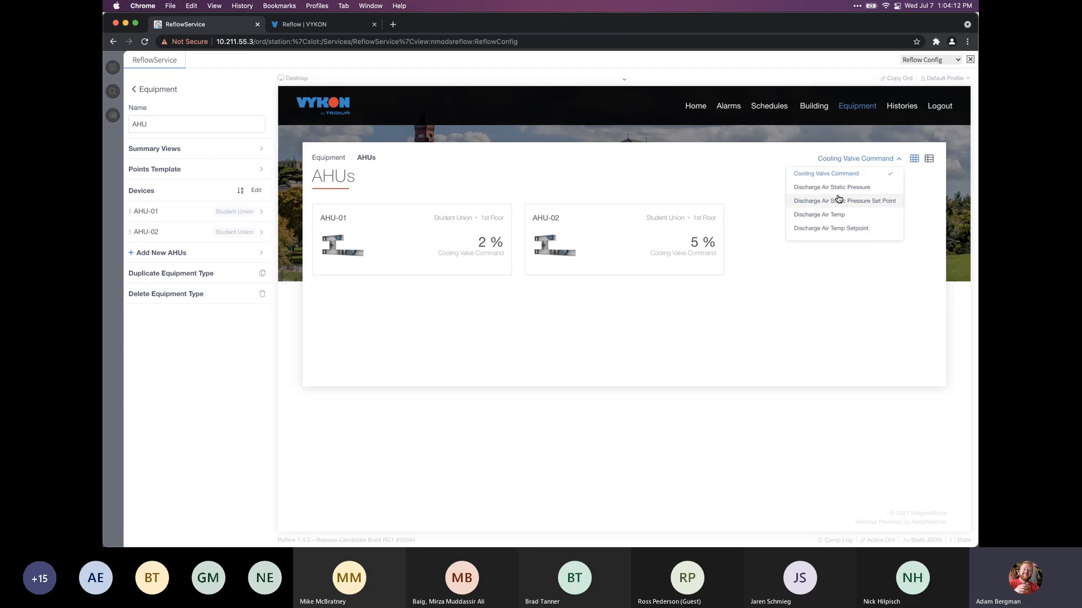
click(836, 187)
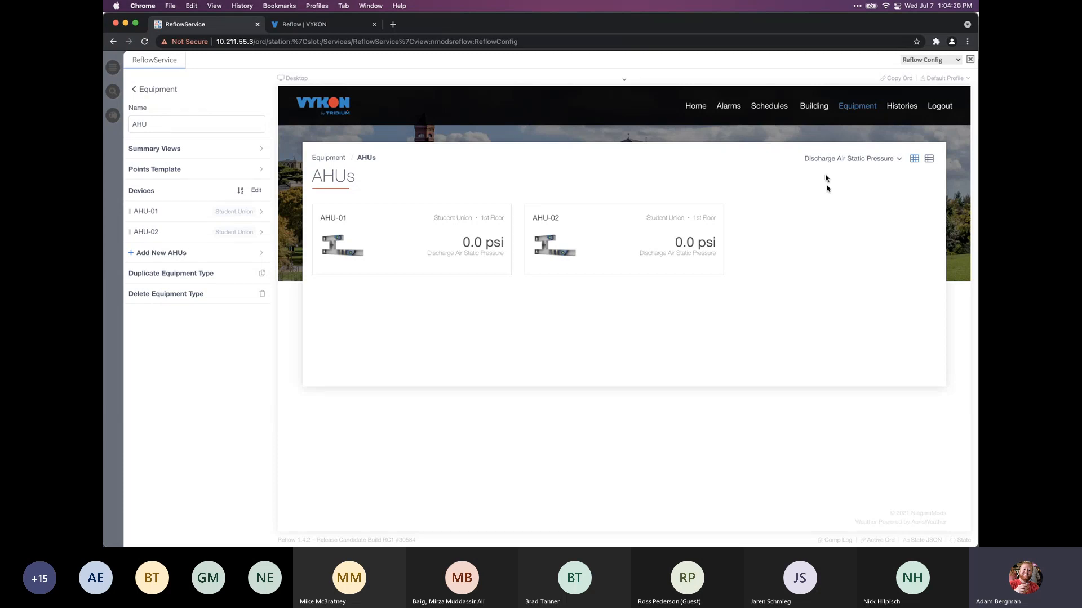
Compare the AHU cards by Discharge Air Static Pressure Set Point, Discharge Air Temp and Discharge Air Temp Setpoint in turn
click(824, 158)
click(827, 201)
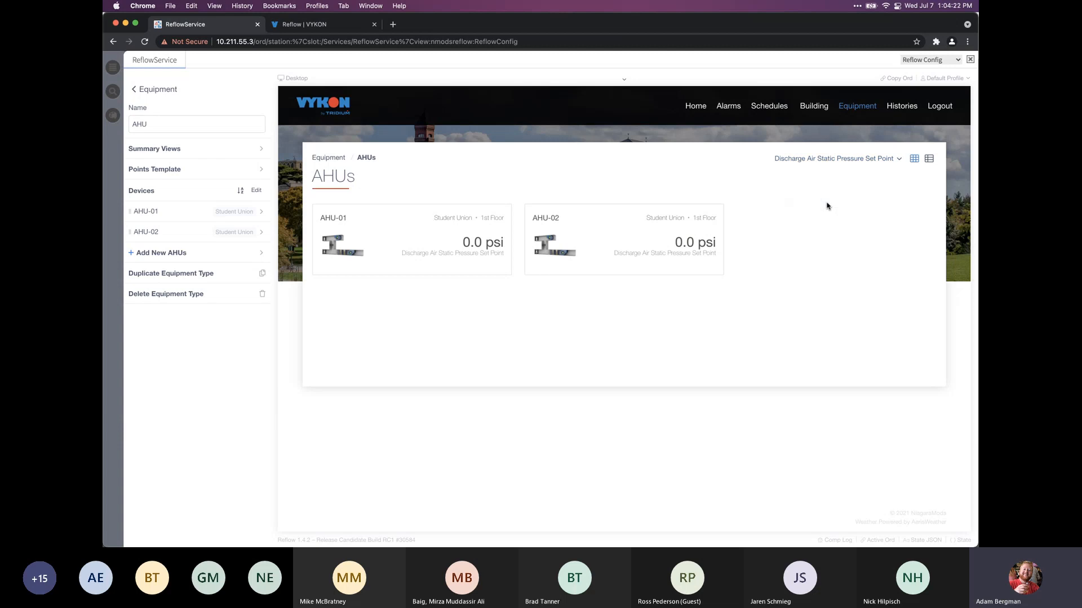
click(839, 159)
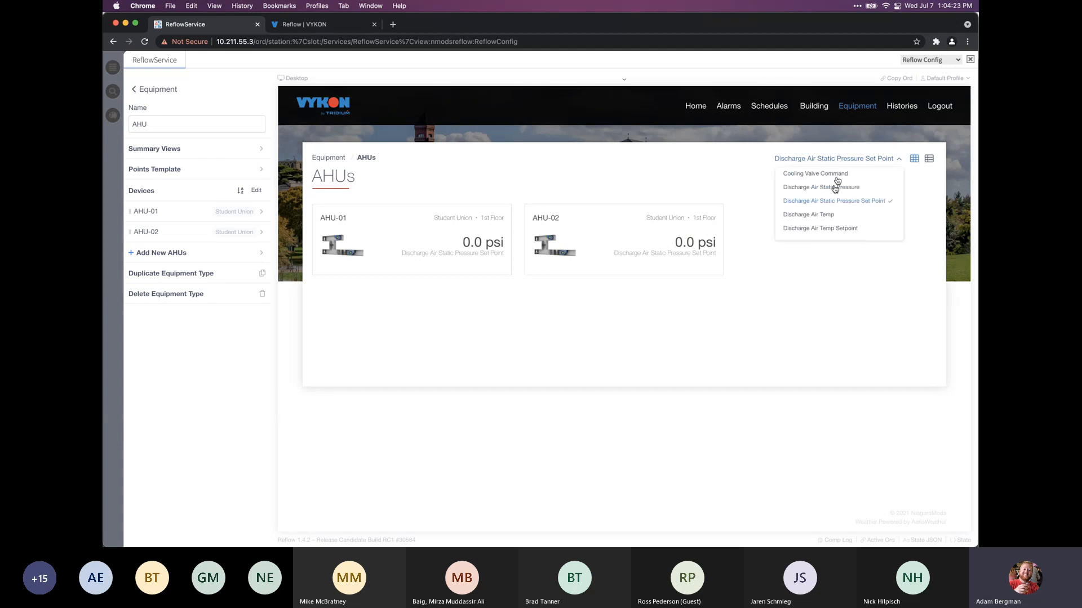
click(829, 214)
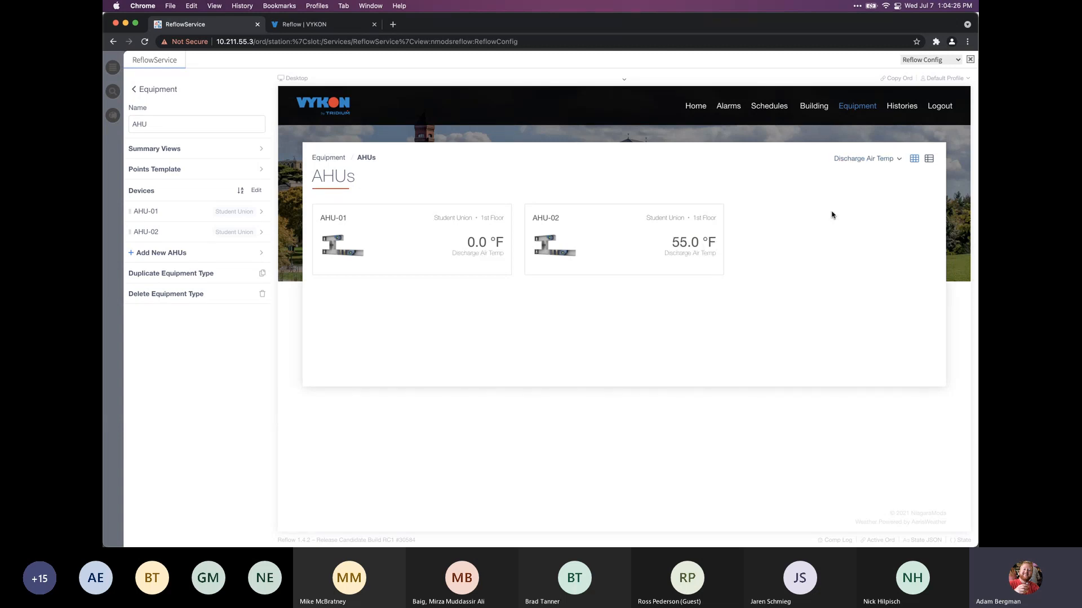
click(859, 167)
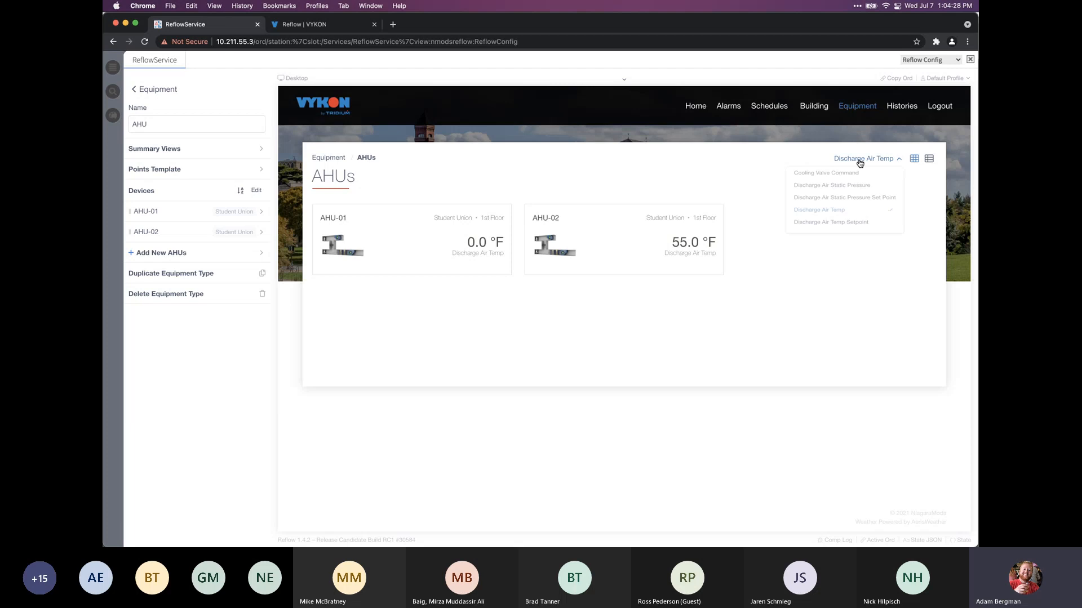
click(845, 207)
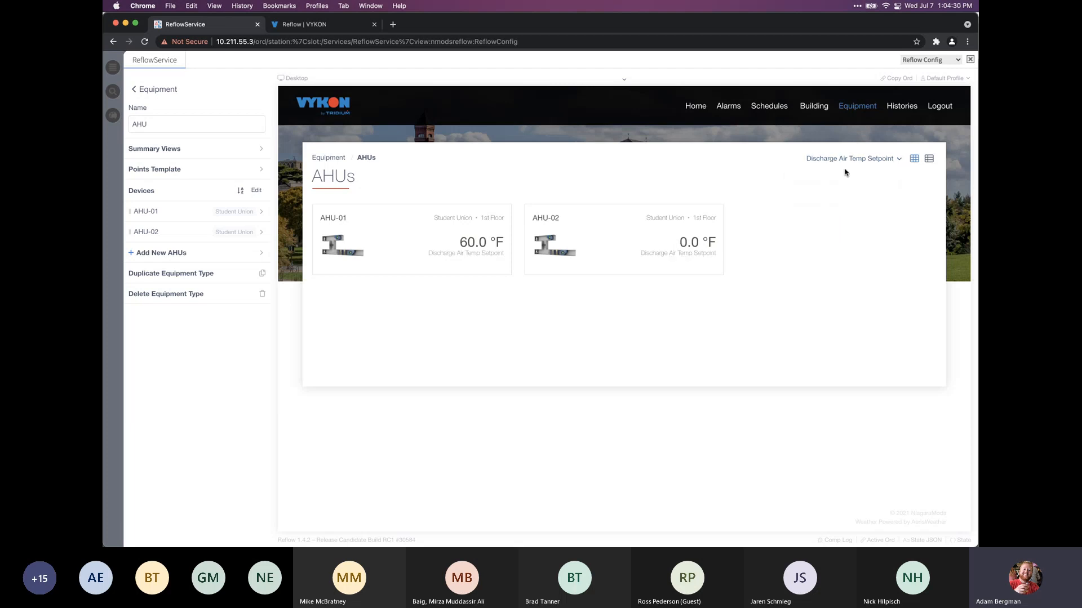
Show Exhaust Fan Command on the AHU cards, and return the displayed point to Featured Point
click(846, 159)
scroll(832, 203, up, 3)
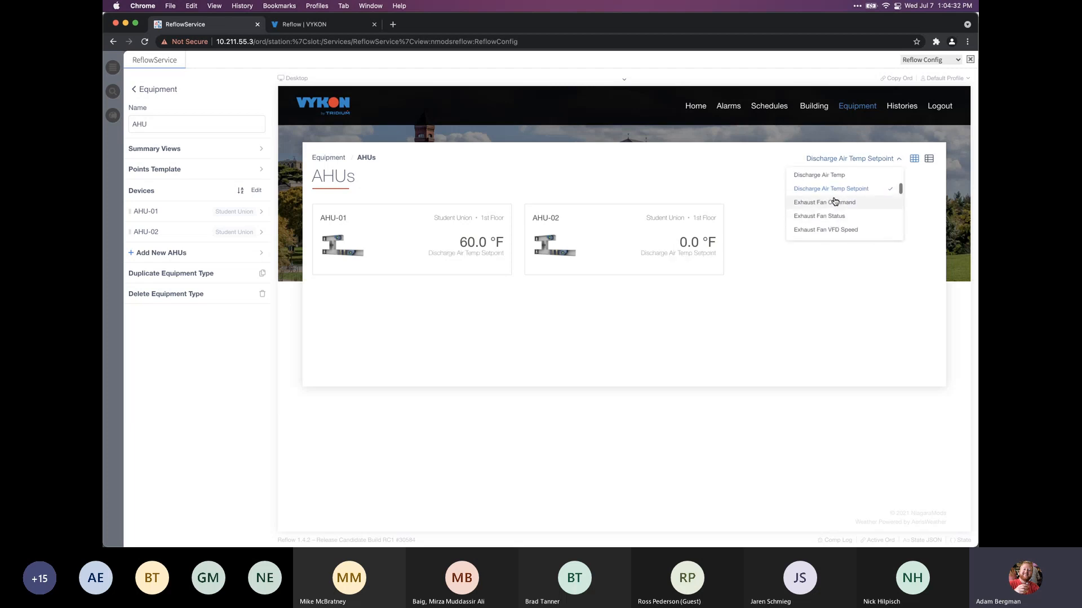
click(834, 201)
click(847, 160)
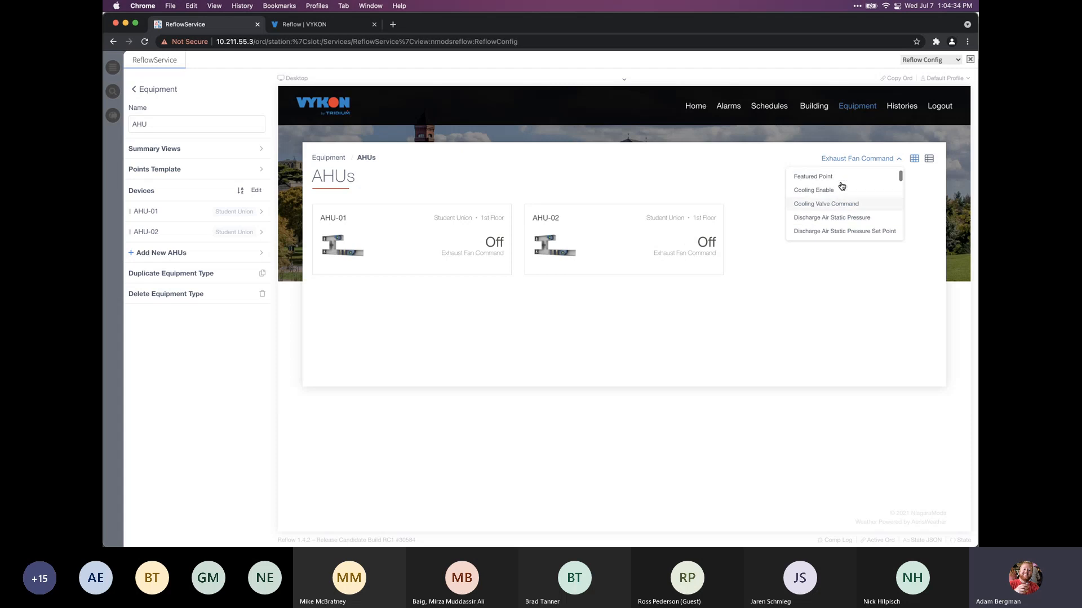
click(834, 177)
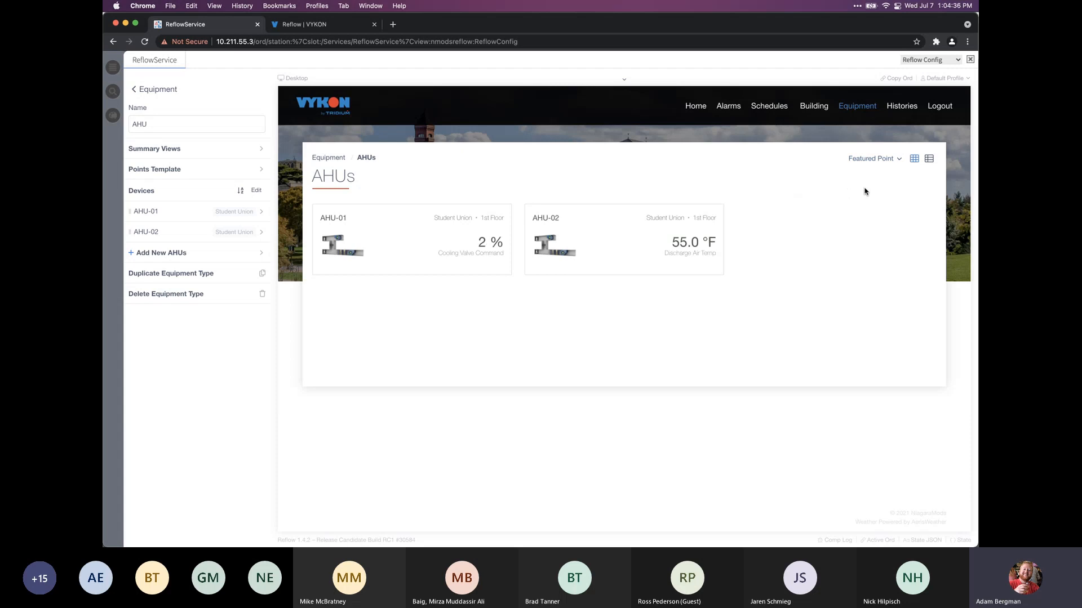
Show the AHUs as a table and add the Heating Enable, Freeze Stat, Exhaust Fan VFD Speed, Mode and Return Fan Command columns
click(927, 162)
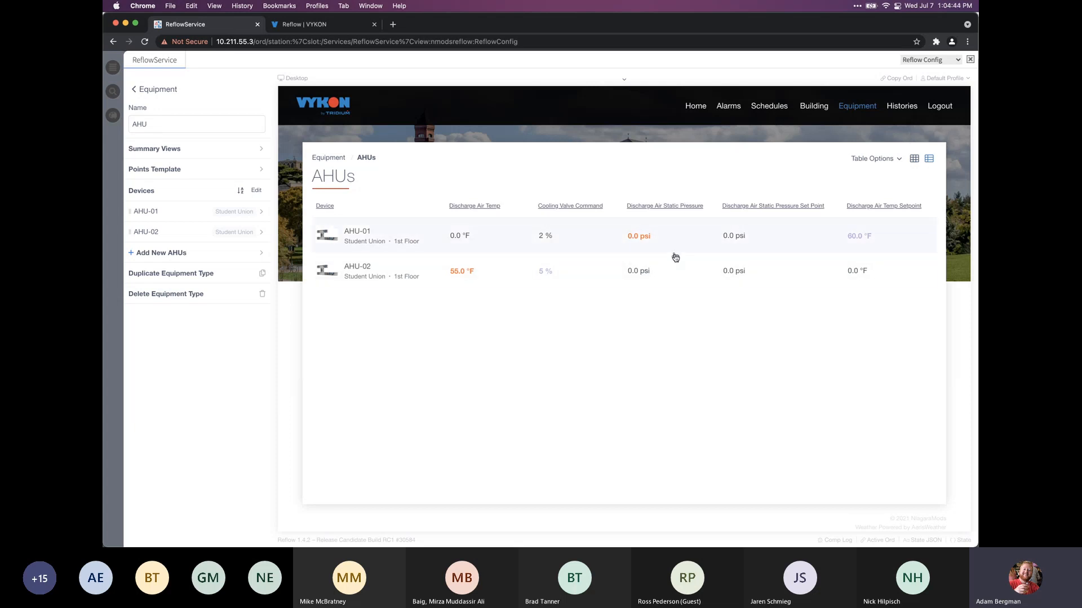
click(872, 160)
click(855, 177)
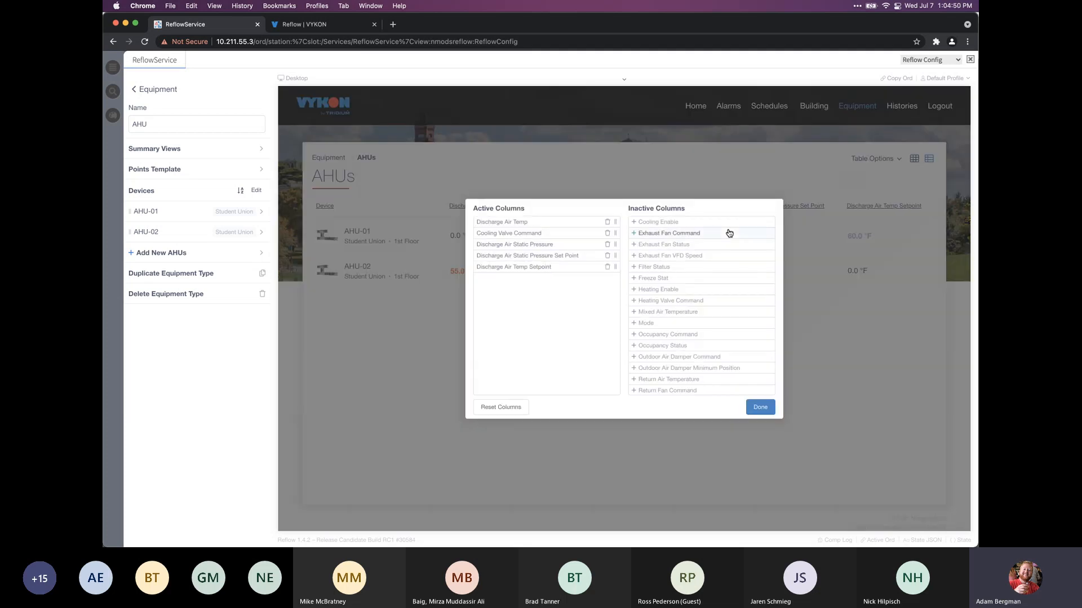
click(681, 289)
click(689, 278)
click(696, 255)
click(694, 289)
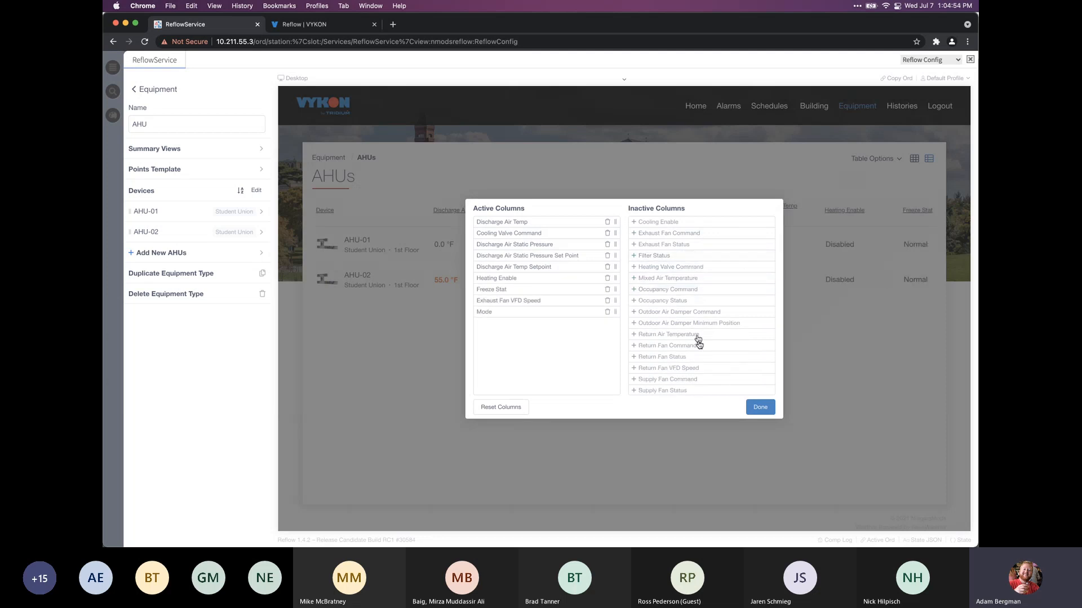
click(697, 345)
click(760, 408)
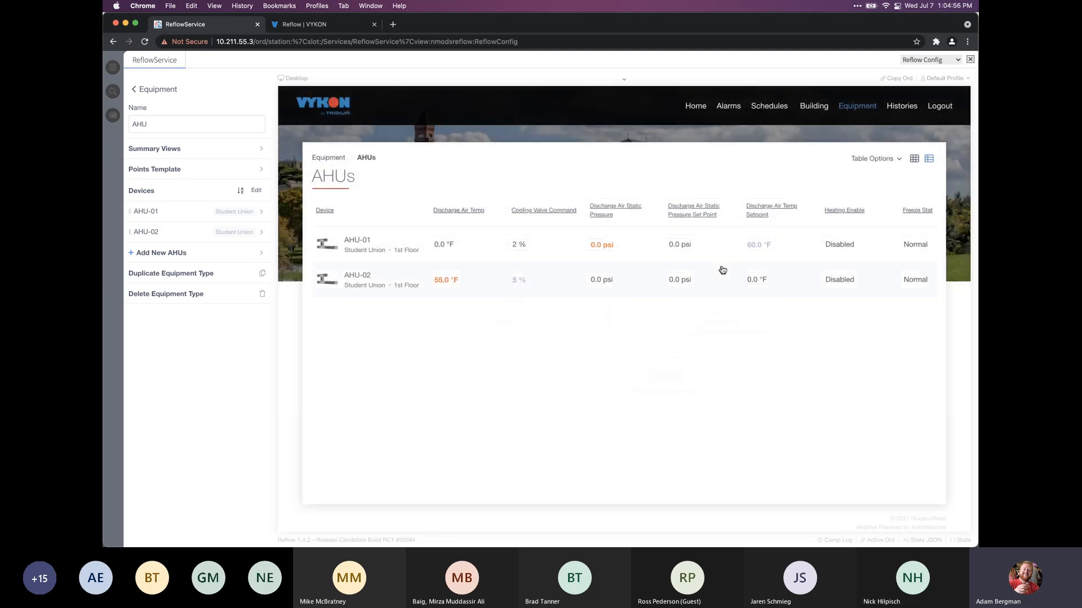
scroll(721, 270, right, 5)
scroll(723, 269, right, 3)
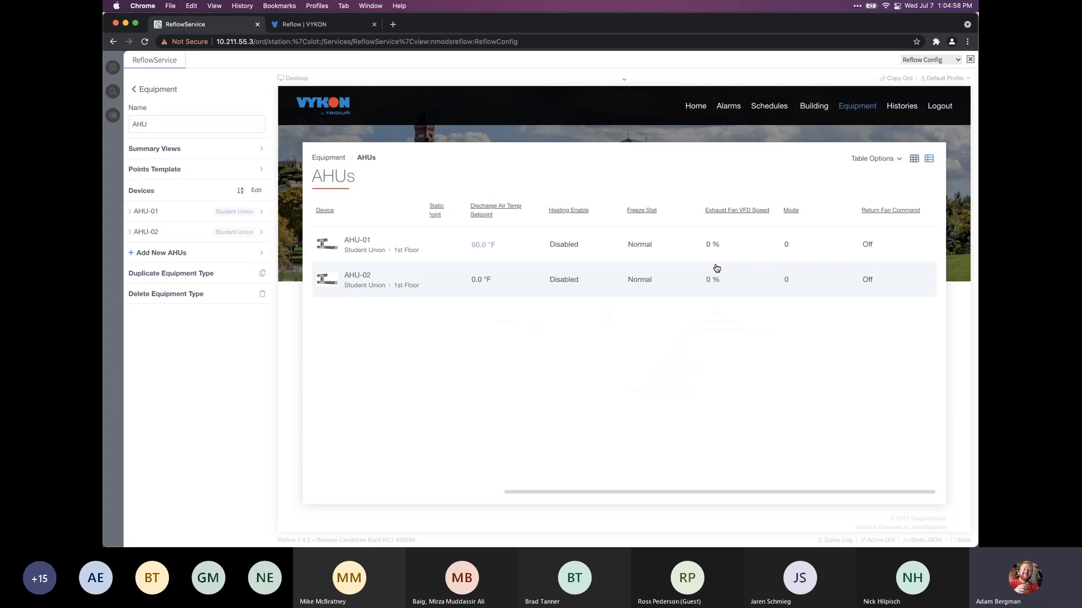
scroll(718, 269, left, 5)
scroll(716, 268, left, 3)
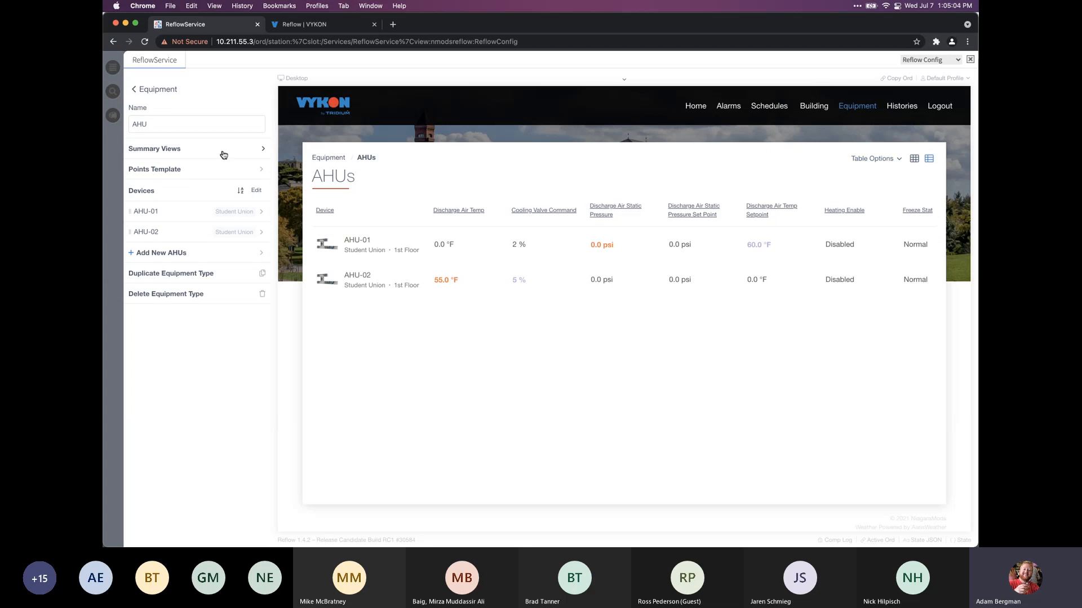
Set the default summary view of the AHU equipment type to Table View
click(179, 155)
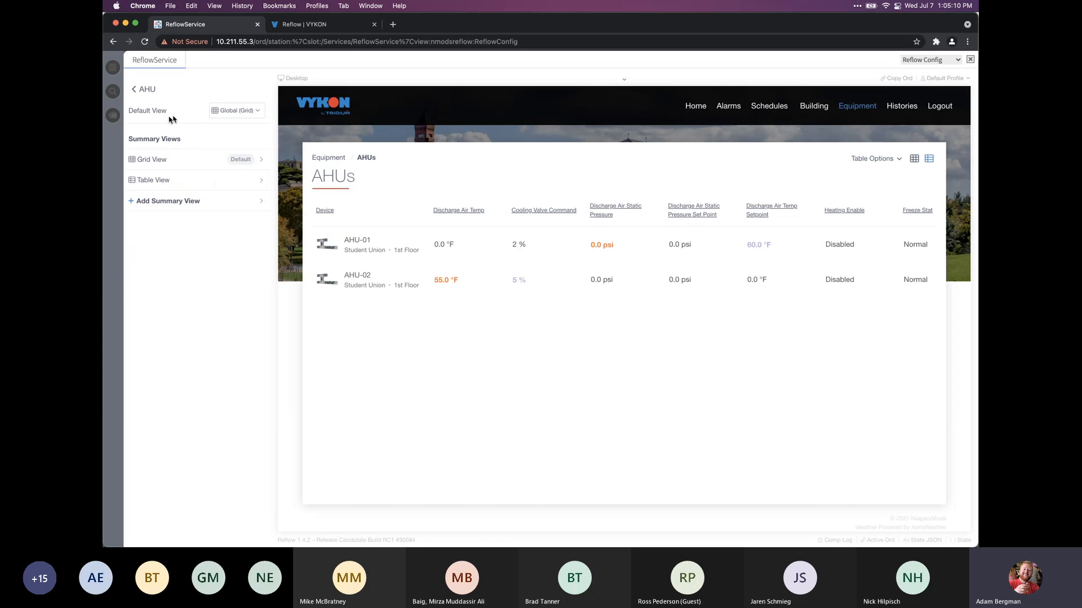
click(328, 158)
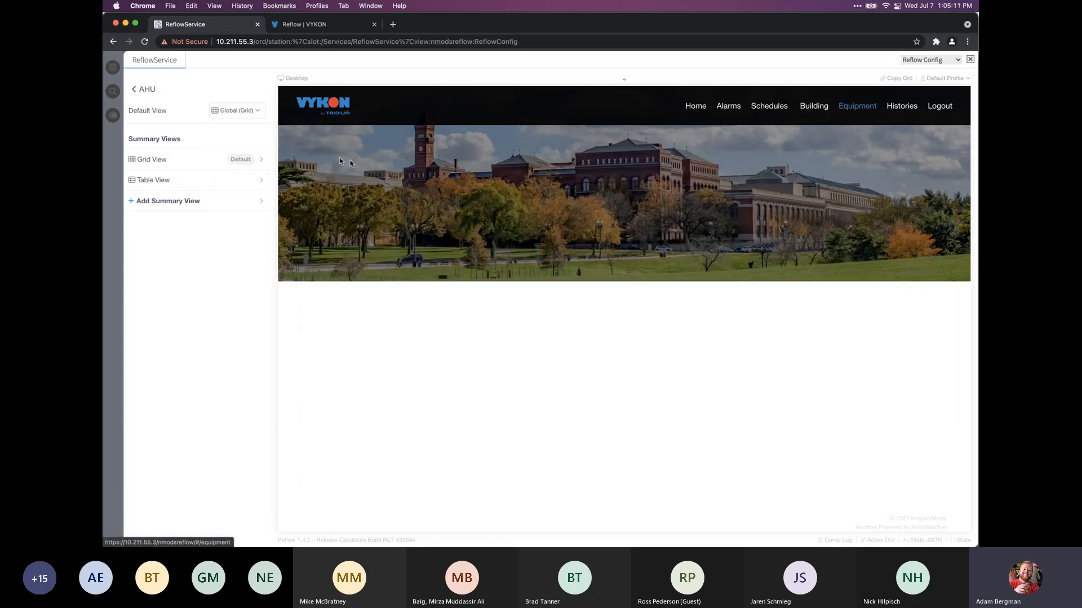
click(497, 202)
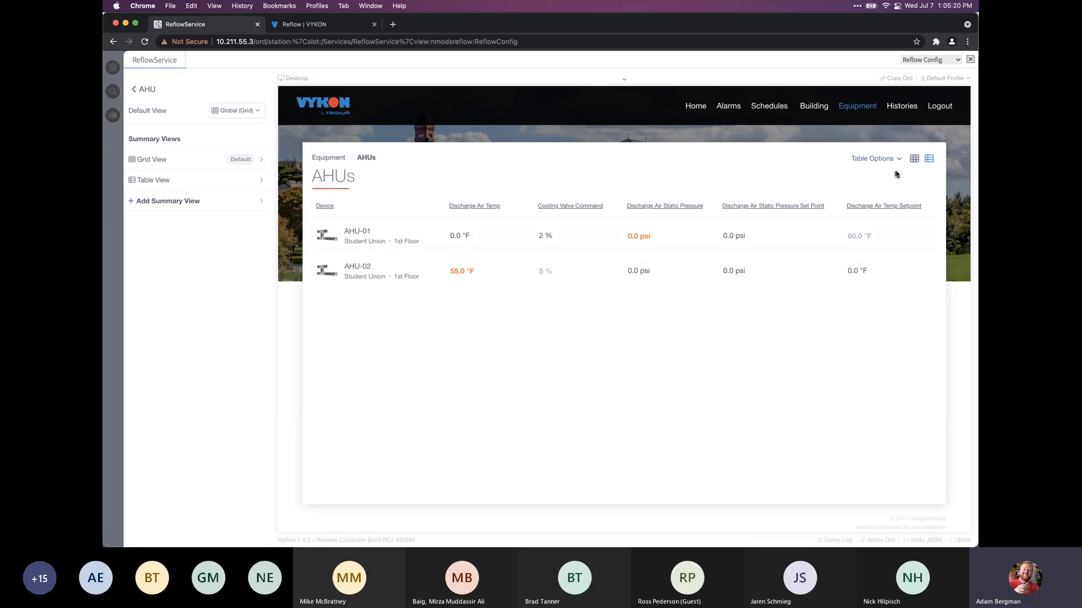
click(914, 160)
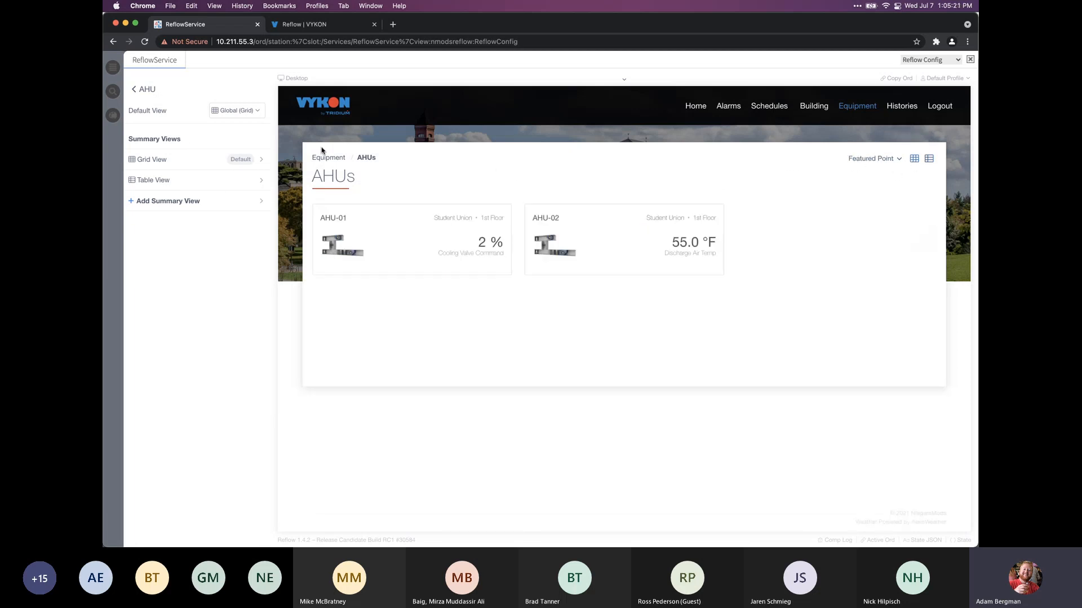
click(233, 112)
click(235, 111)
click(244, 112)
click(241, 154)
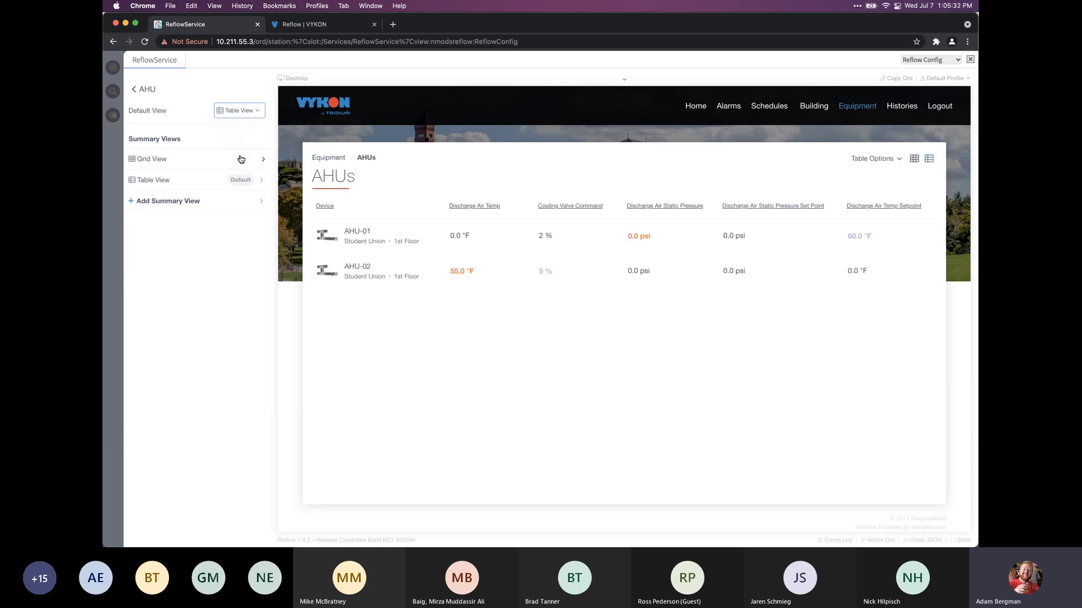
Configure the AHU Table View to use a custom column count of 7
click(201, 182)
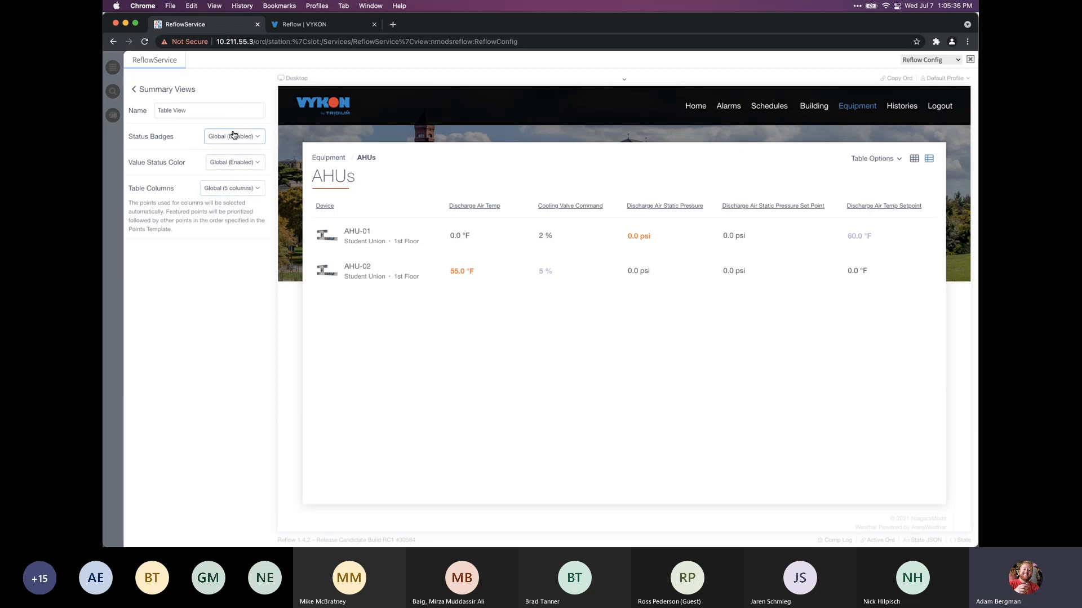
click(233, 194)
click(231, 222)
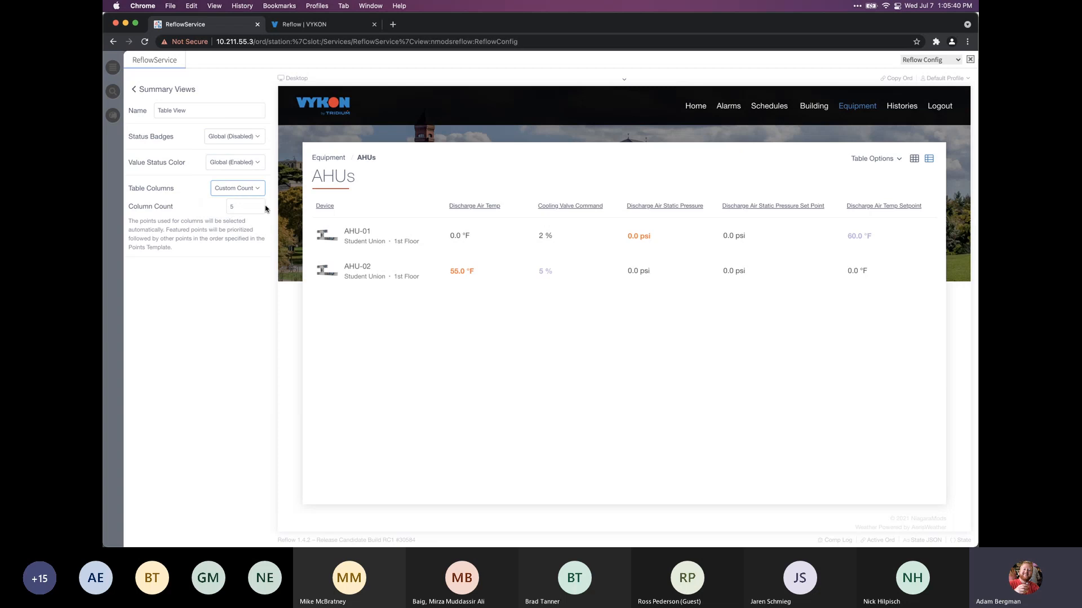
click(260, 205)
click(261, 204)
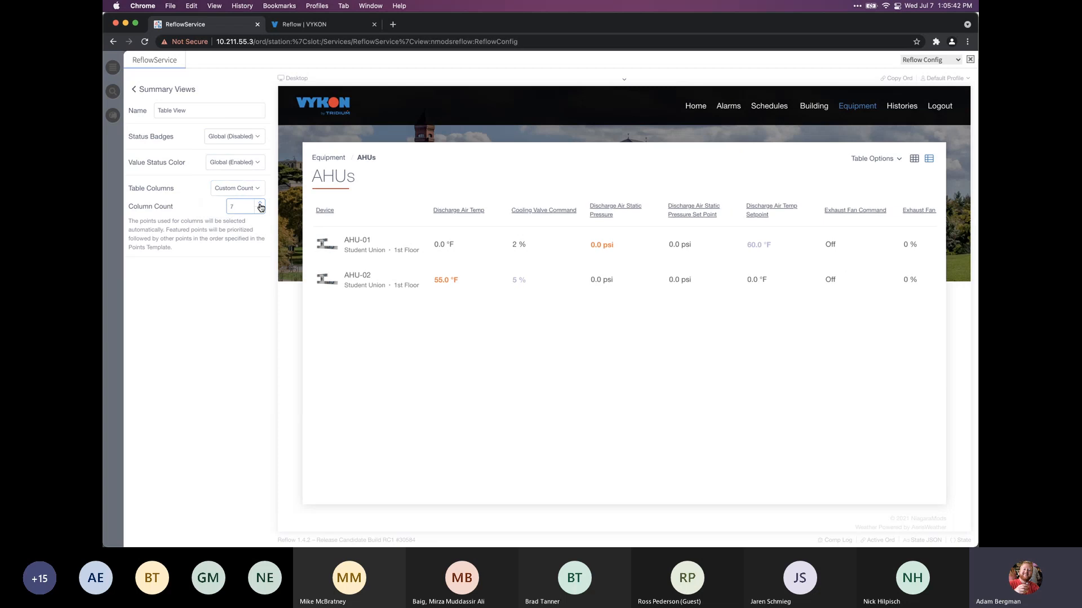
Switch the AHU Table View to custom columns and remove all active columns except Discharge Air Temp and Exhaust Fan VFD Speed
click(252, 189)
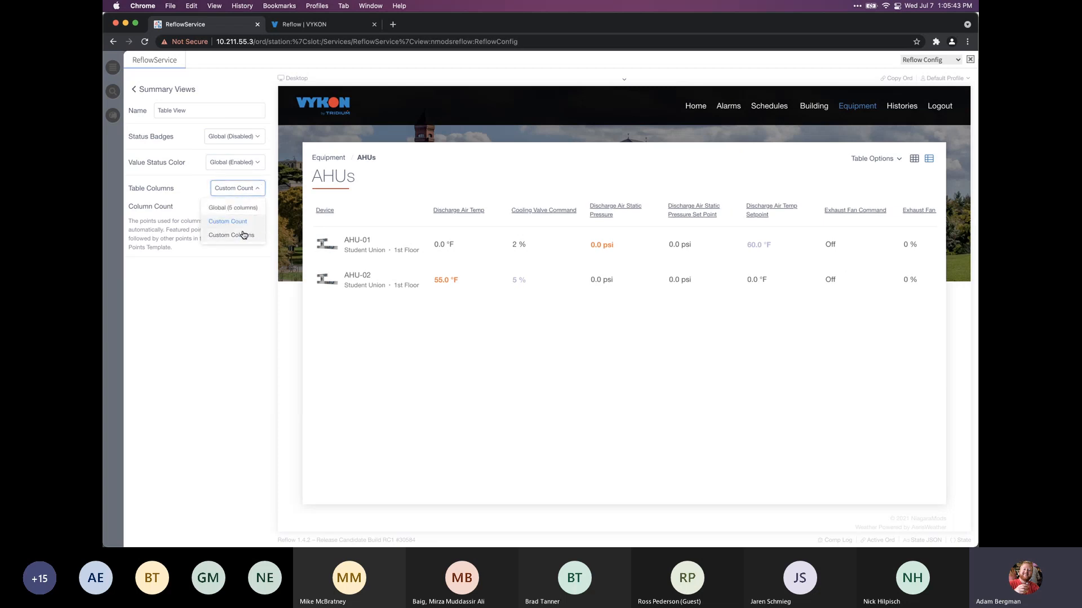
click(242, 233)
click(253, 229)
click(252, 229)
click(253, 228)
click(253, 229)
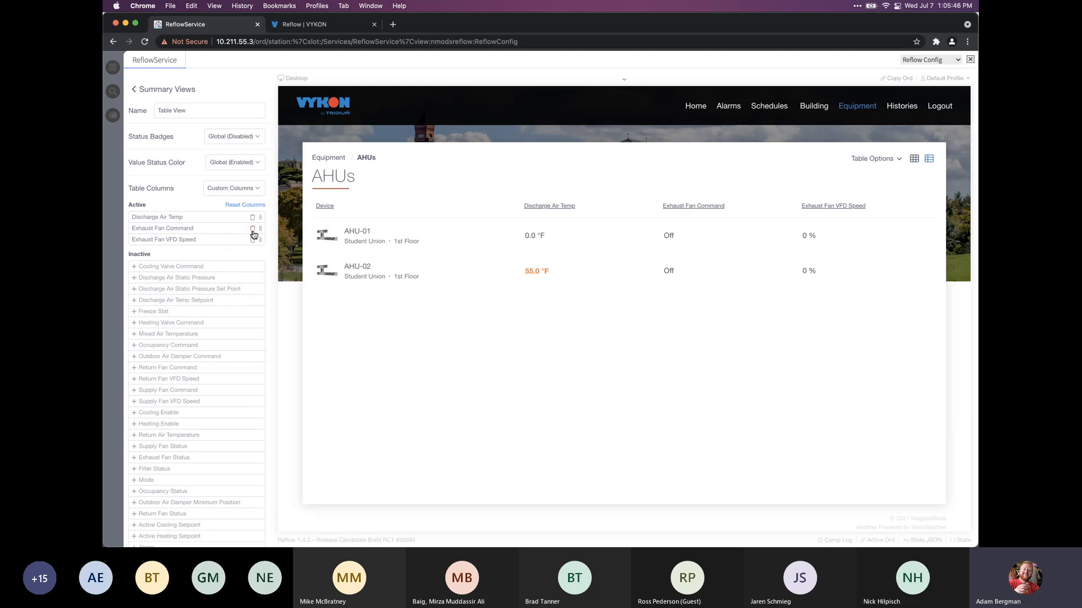
click(253, 229)
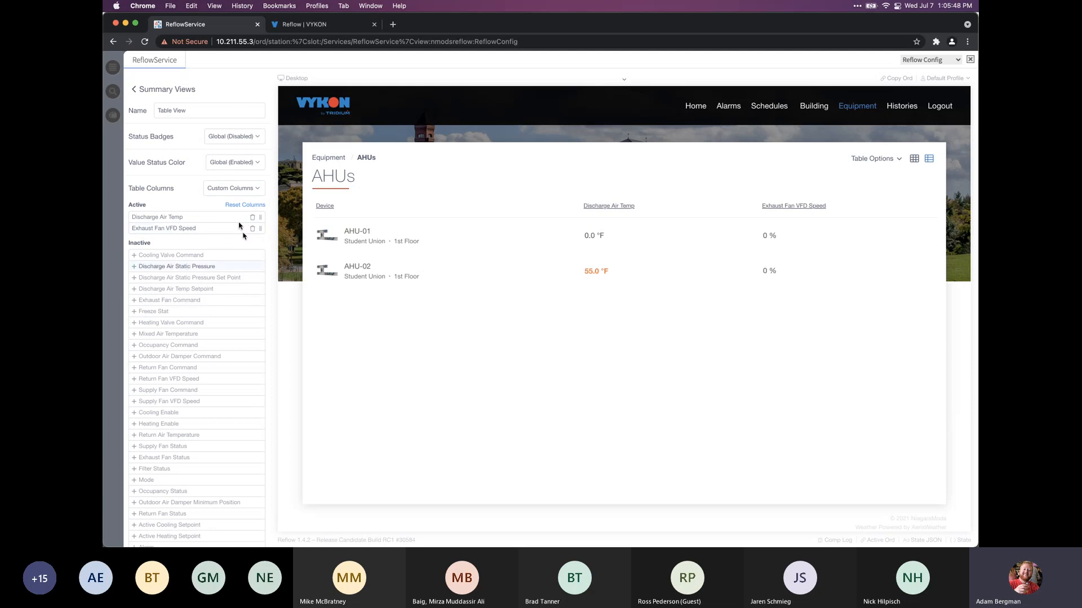
click(163, 91)
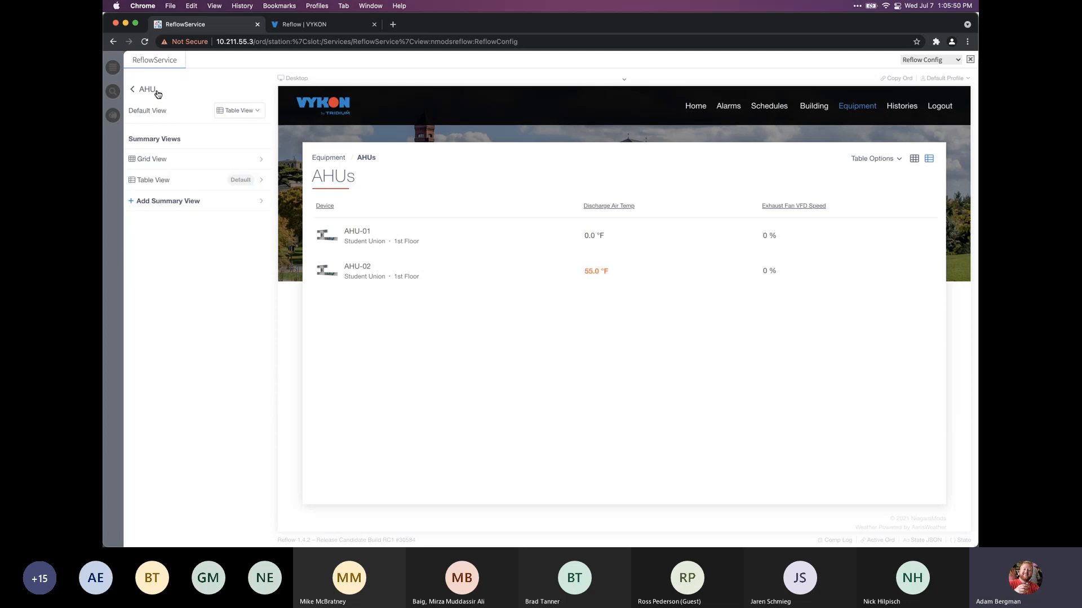
Add an Energy Report summary view with Cooling Valve Command, Discharge Air Static Pressure and its Set Point, Exhaust Fan Command and Freeze Stat columns
click(172, 206)
click(178, 110)
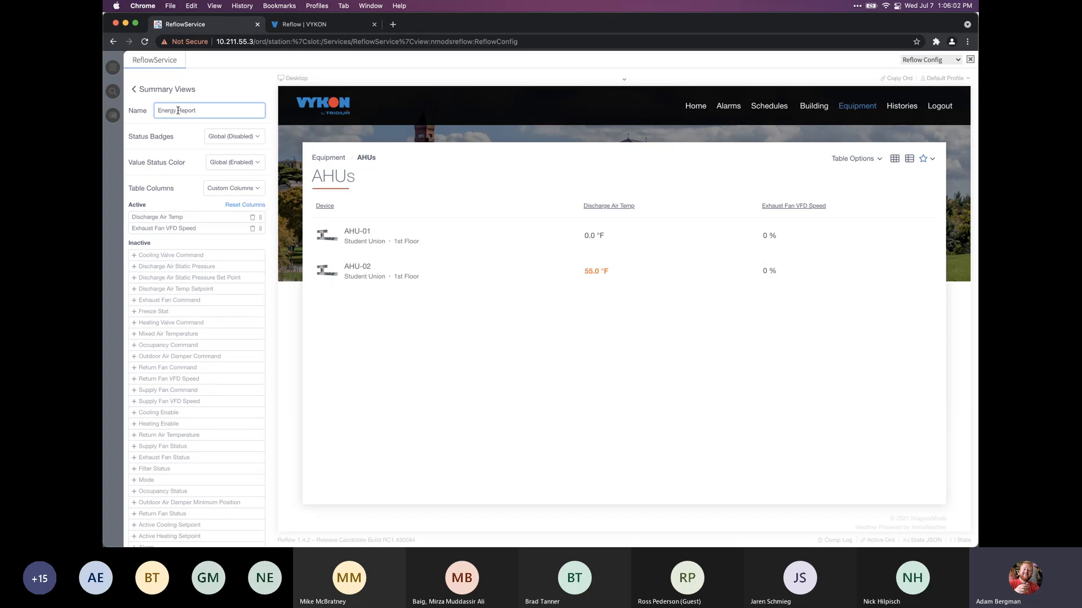
click(180, 255)
click(184, 267)
click(186, 278)
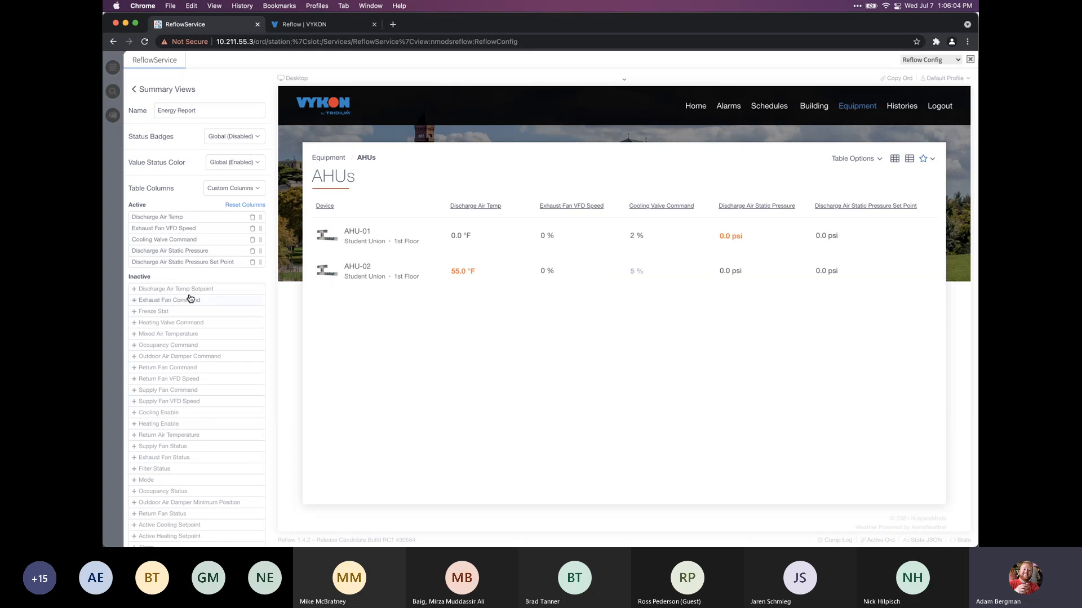
click(190, 299)
click(188, 311)
click(164, 91)
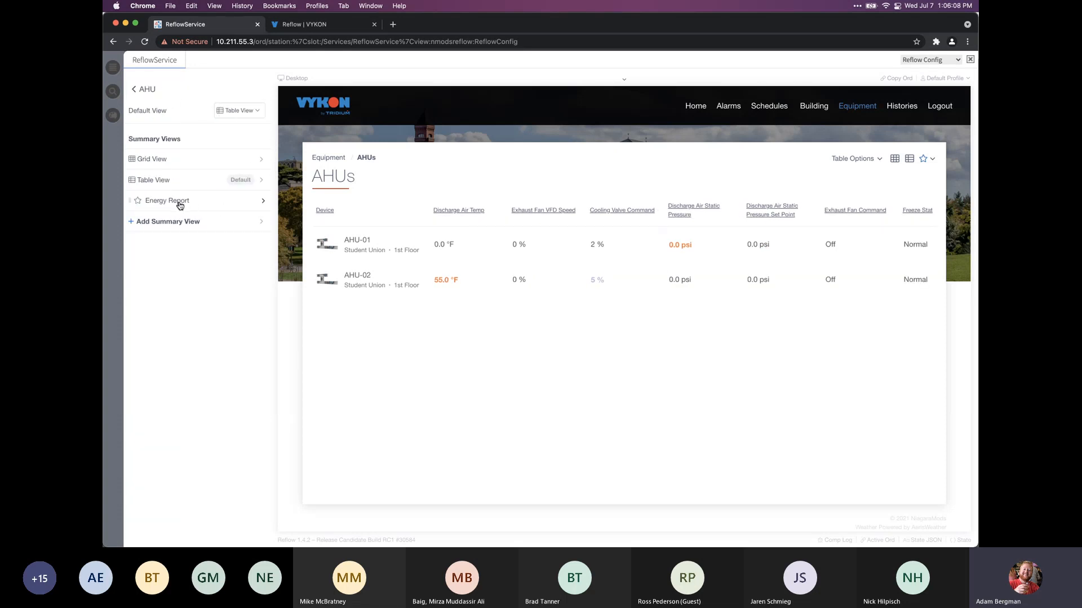
Compare the AHUs page in grid view and table view, ending on the Energy Report view
click(928, 161)
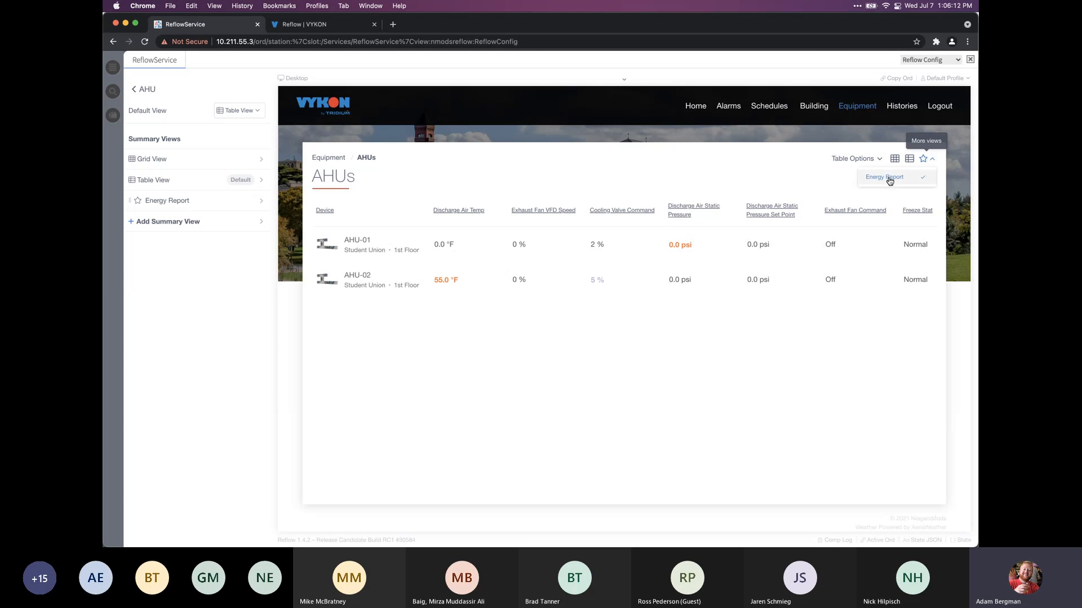
click(924, 160)
click(909, 159)
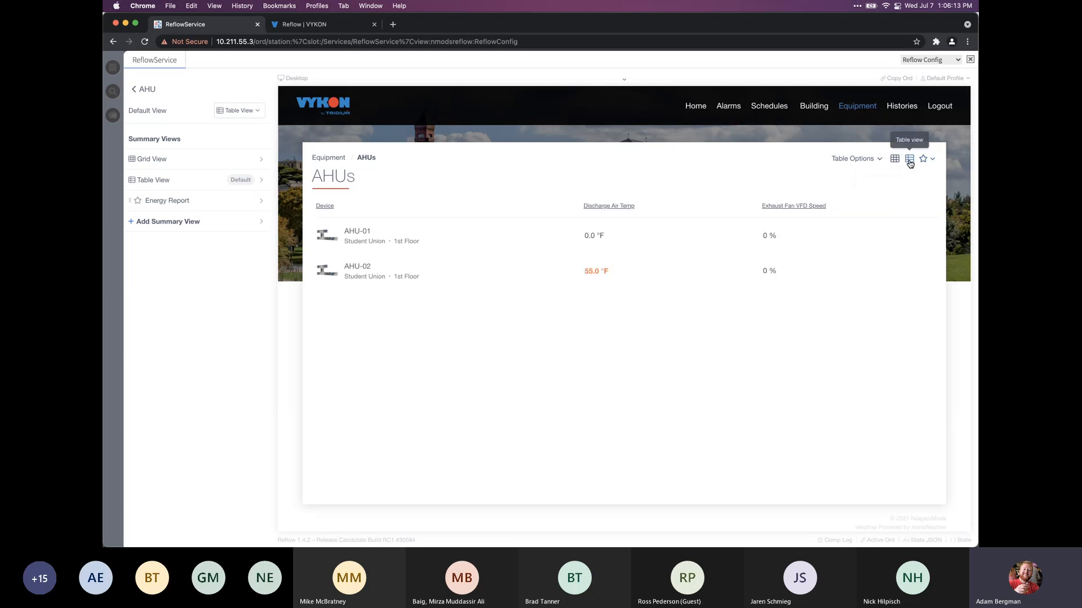
click(896, 160)
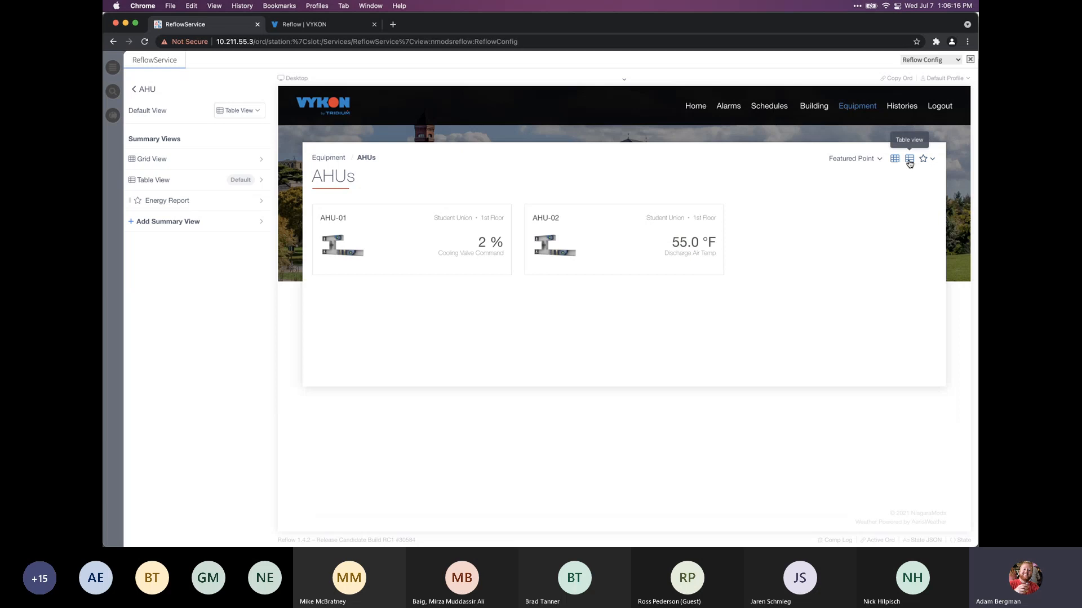
click(909, 161)
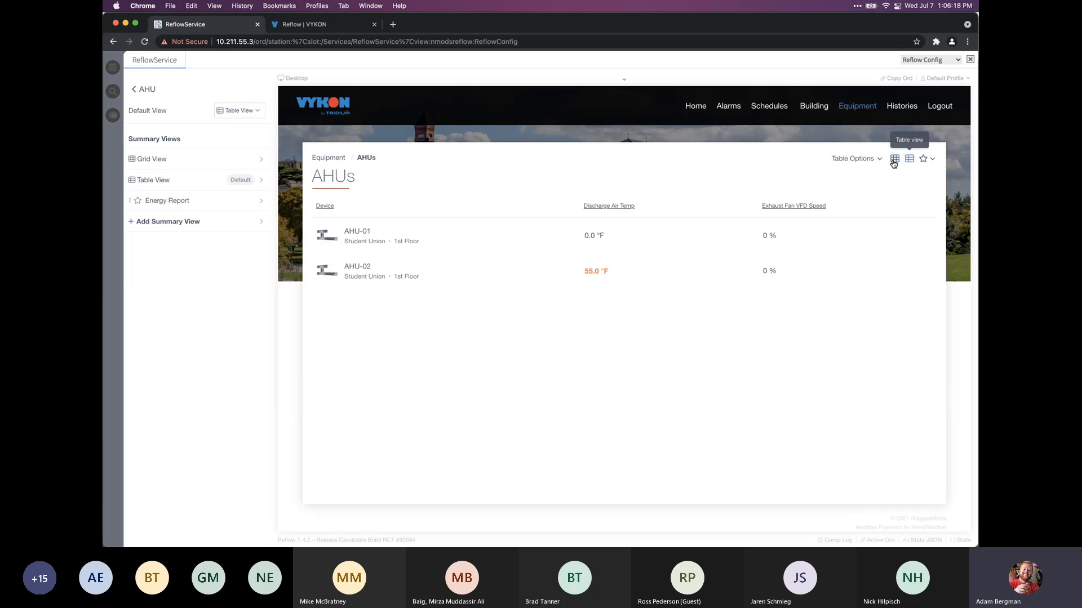
click(895, 161)
click(910, 160)
click(926, 159)
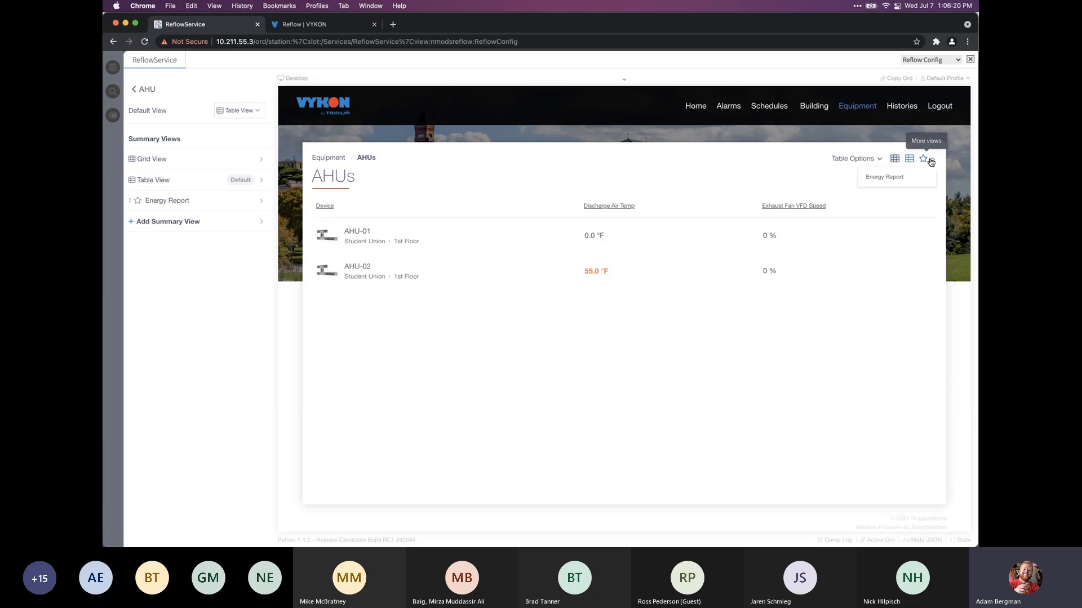
click(916, 183)
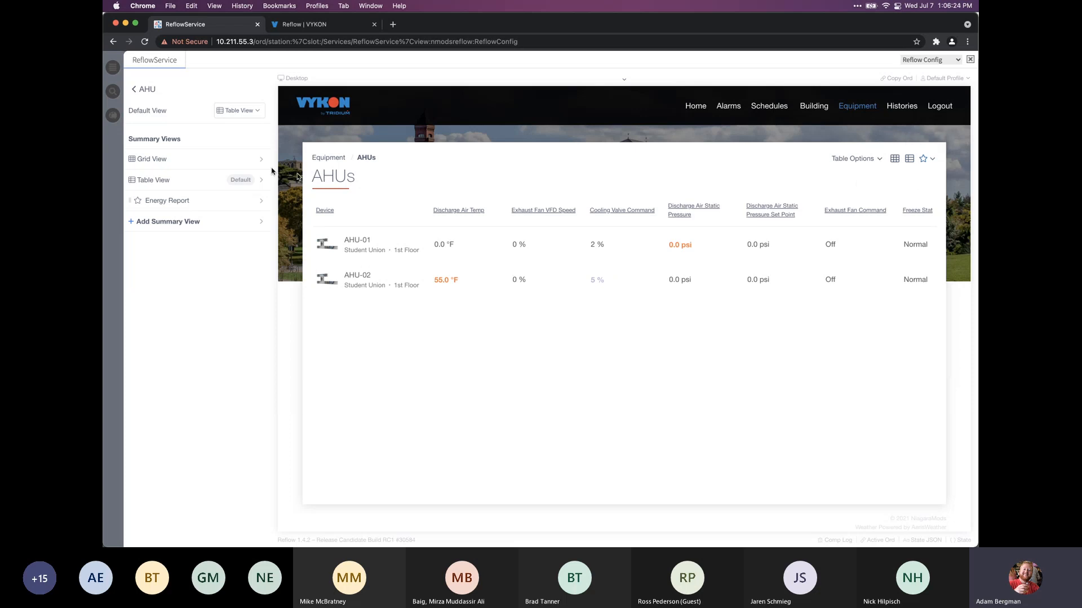
Return to the Equipment page, view all AHUs and open the AHU-01 device page
click(151, 92)
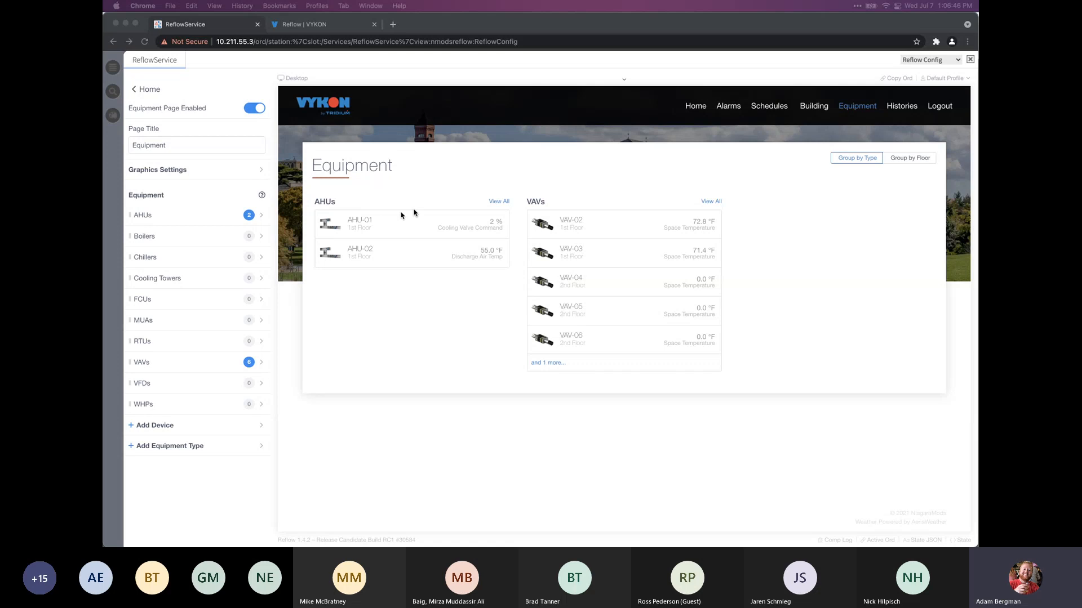
click(464, 161)
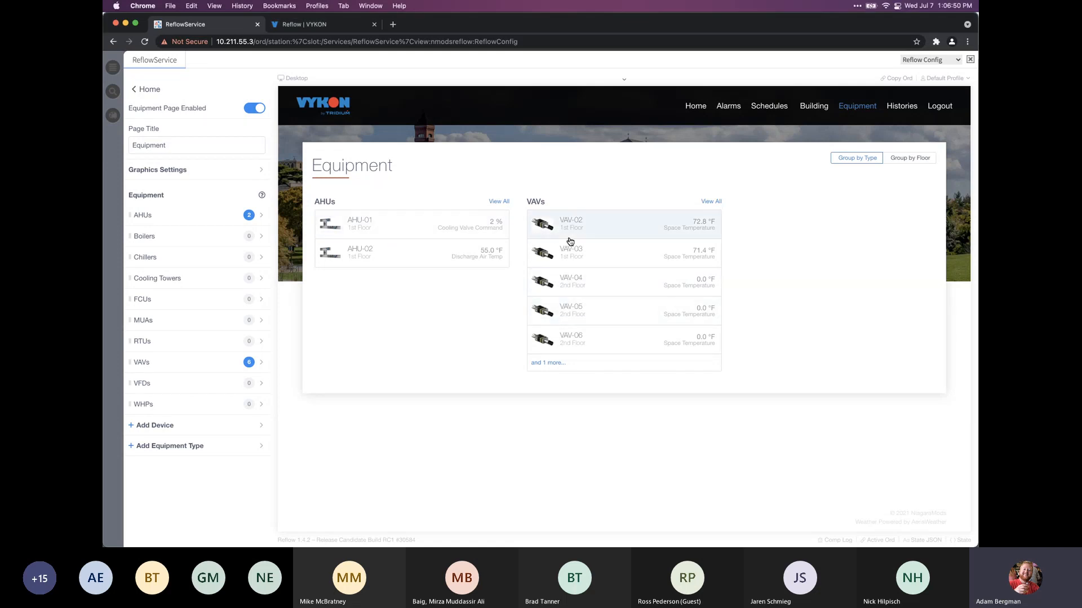
click(498, 202)
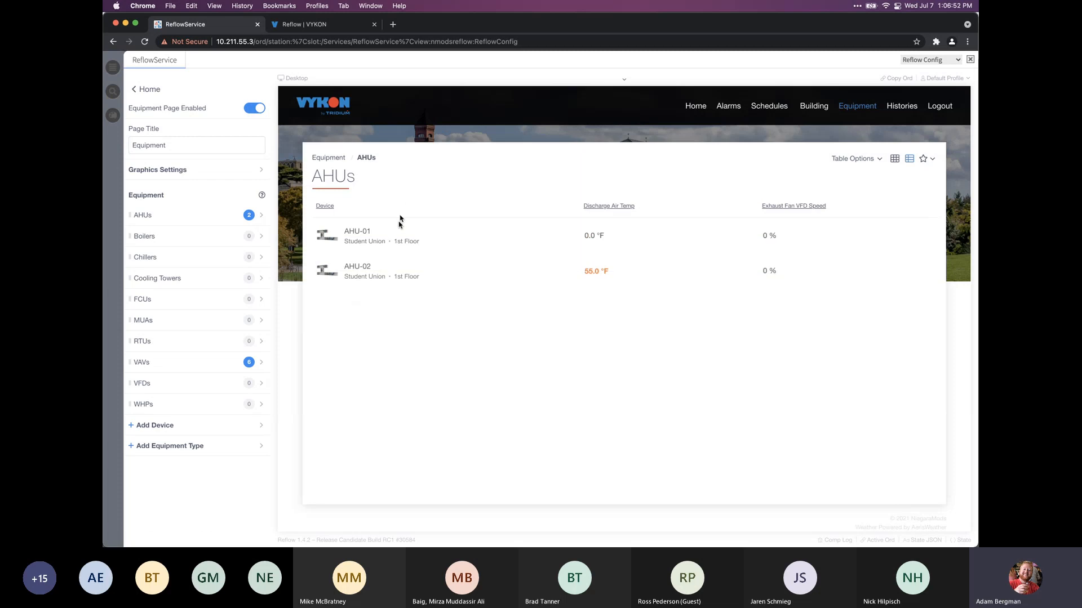
click(460, 246)
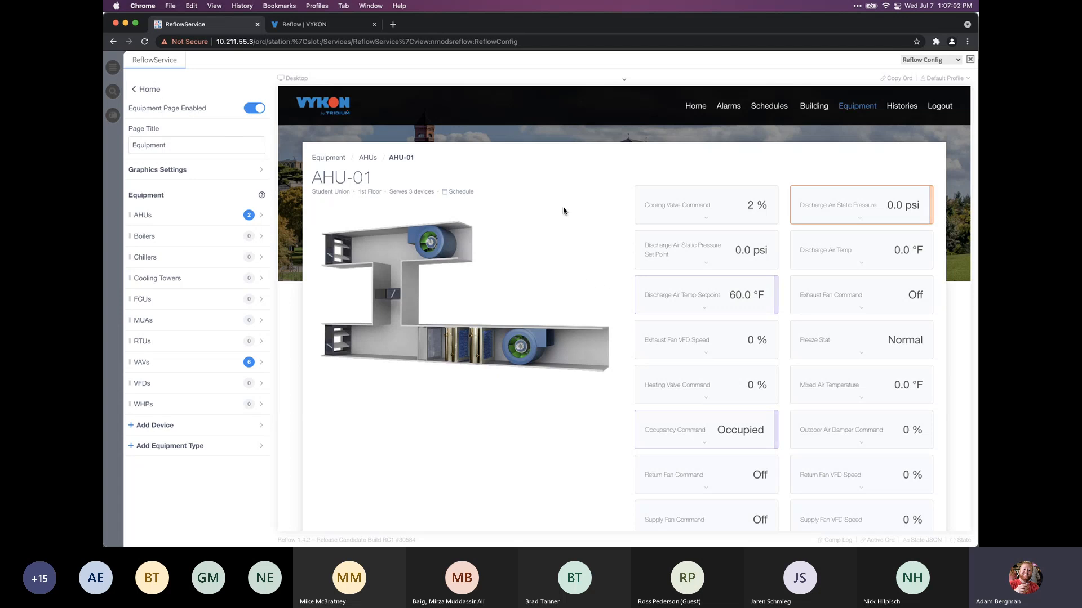
Examine the AHU-01 page: the graphic, the featured and secondary points, and the devices it serves
scroll(562, 209, down, 2)
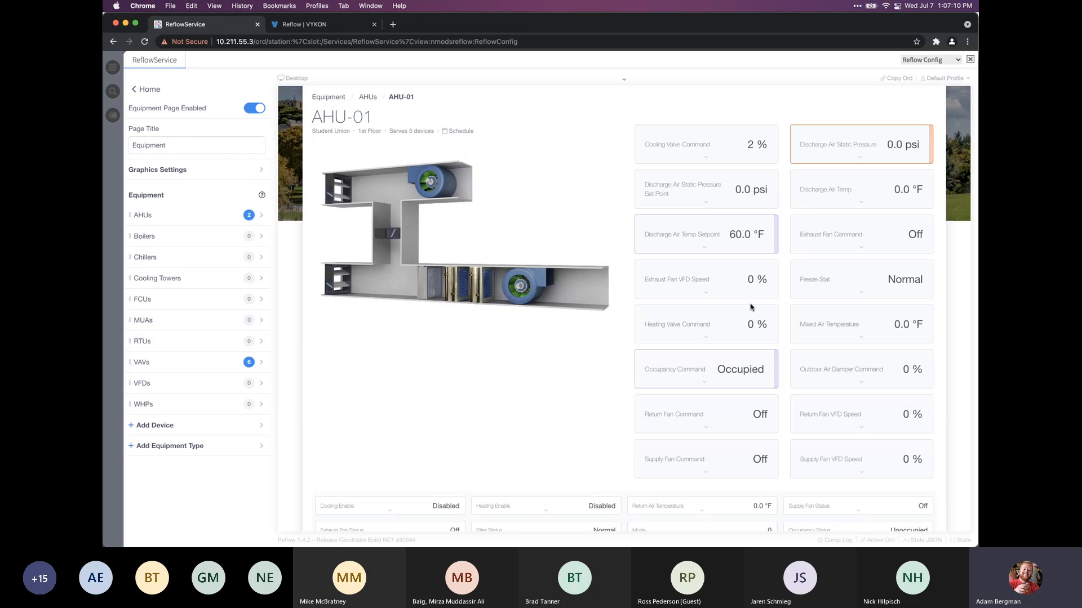
scroll(812, 217, down, 2)
scroll(794, 203, down, 4)
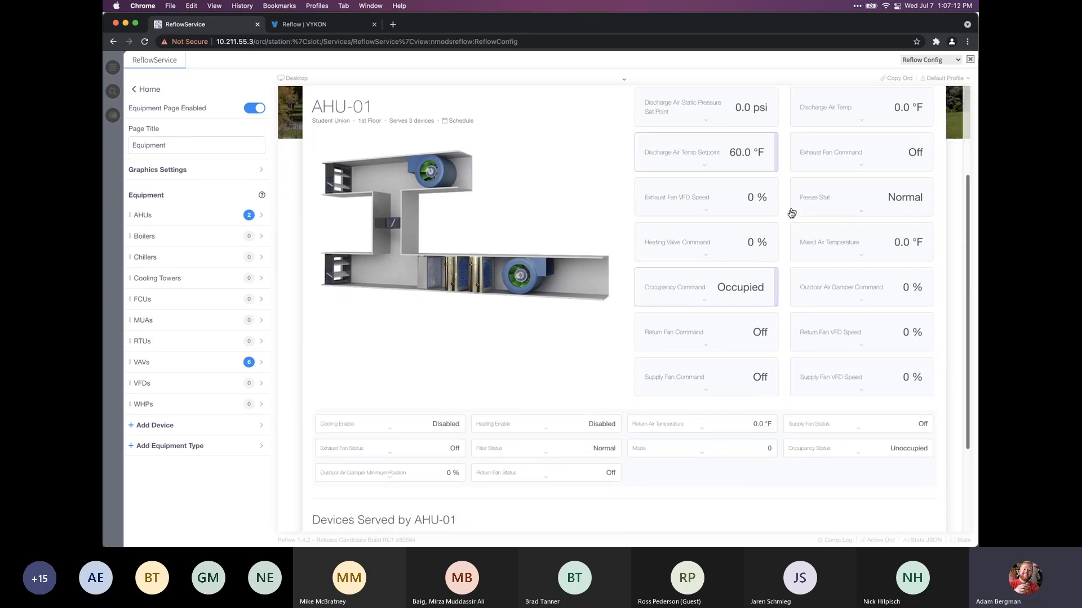
scroll(652, 353, up, 1)
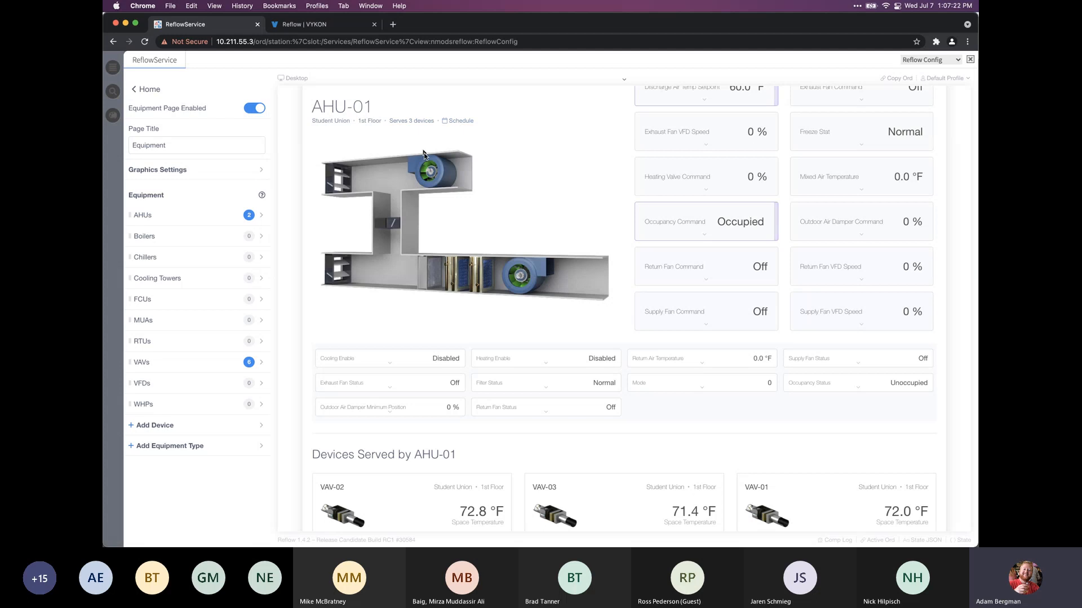
scroll(435, 188, down, 1)
scroll(433, 193, up, 1)
scroll(432, 192, up, 2)
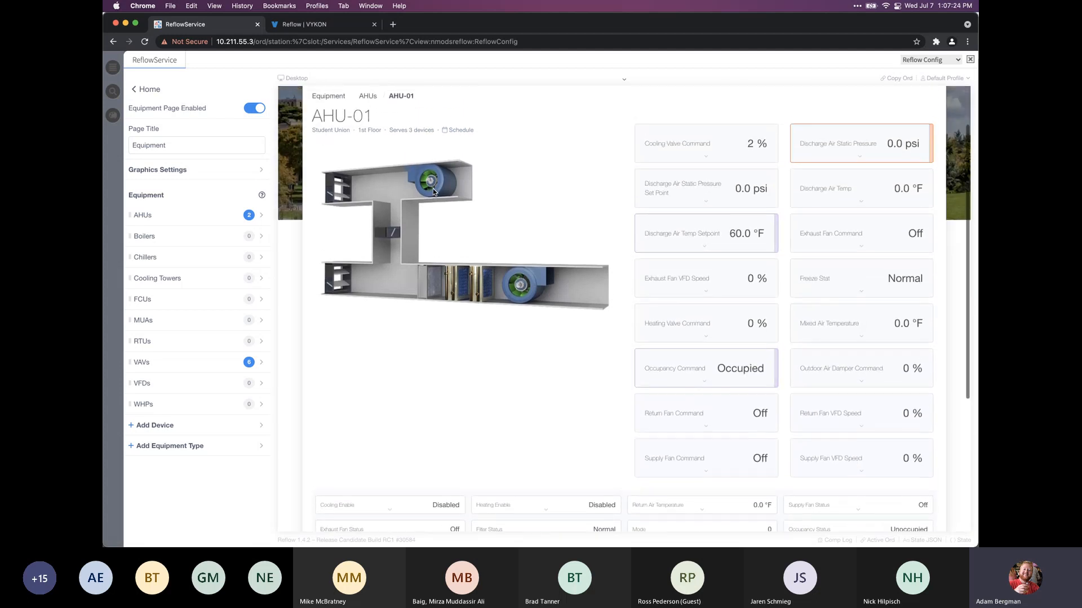
scroll(451, 254, down, 3)
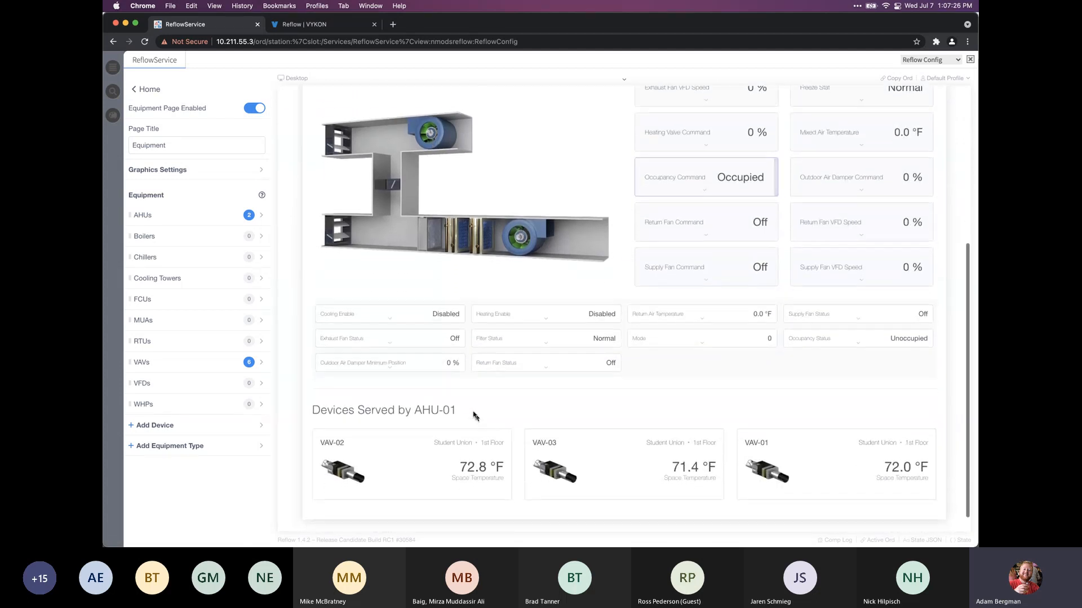
scroll(515, 339, up, 6)
scroll(517, 335, up, 3)
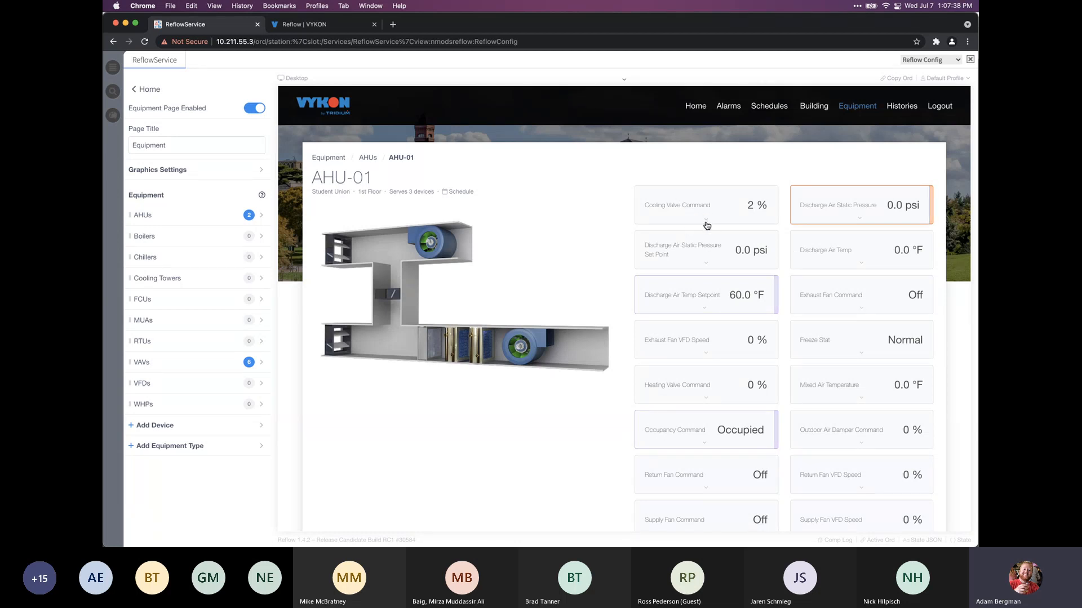
scroll(700, 226, down, 2)
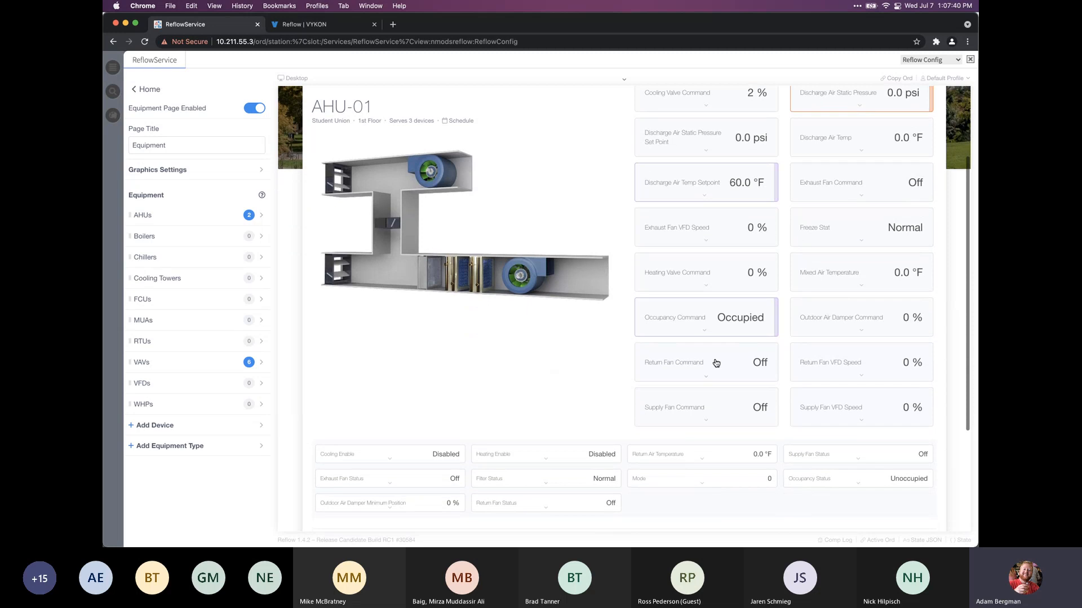
scroll(700, 234, up, 2)
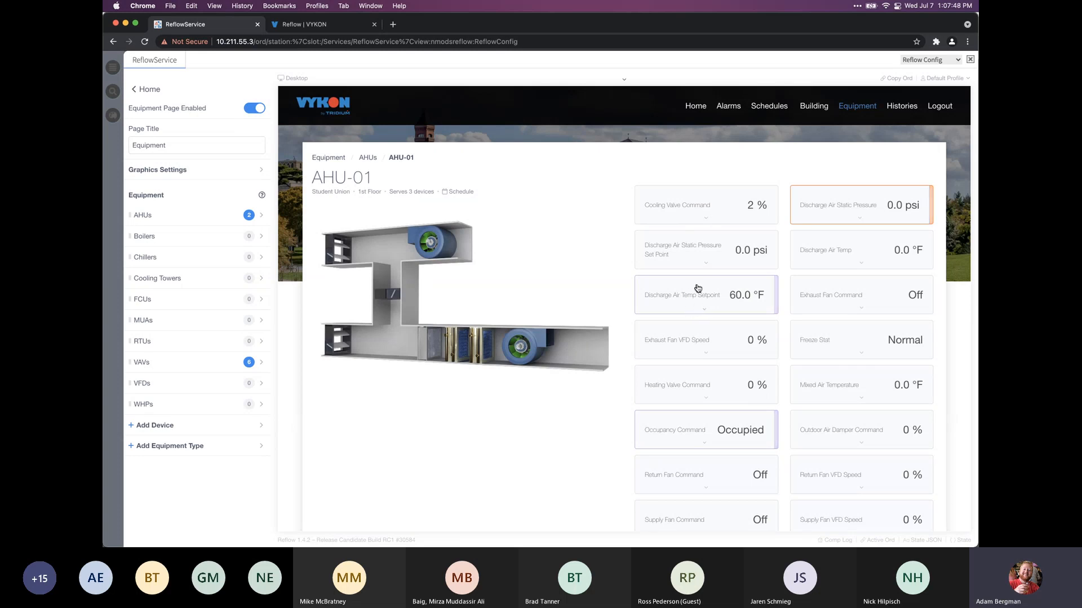
View the history chart of the Cooling Valve Command point and return to the AHU-01 page
click(678, 213)
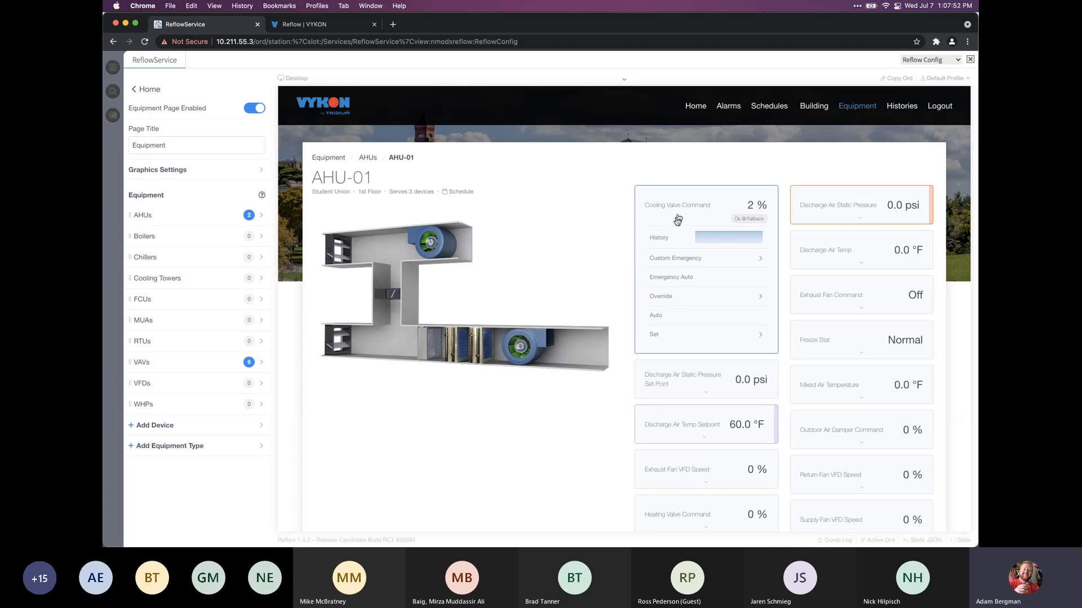
click(669, 247)
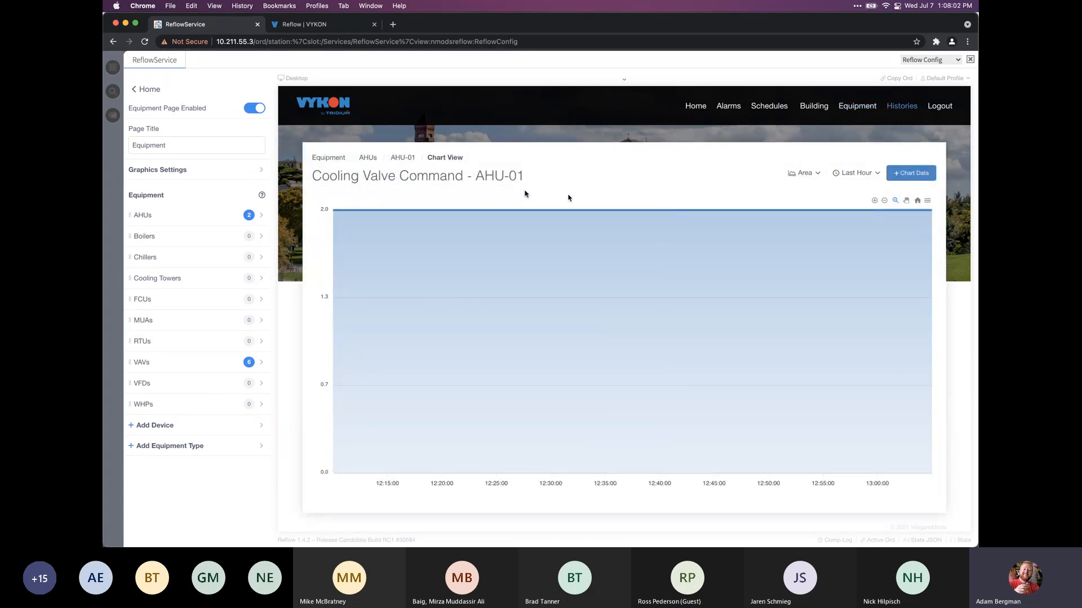
click(402, 158)
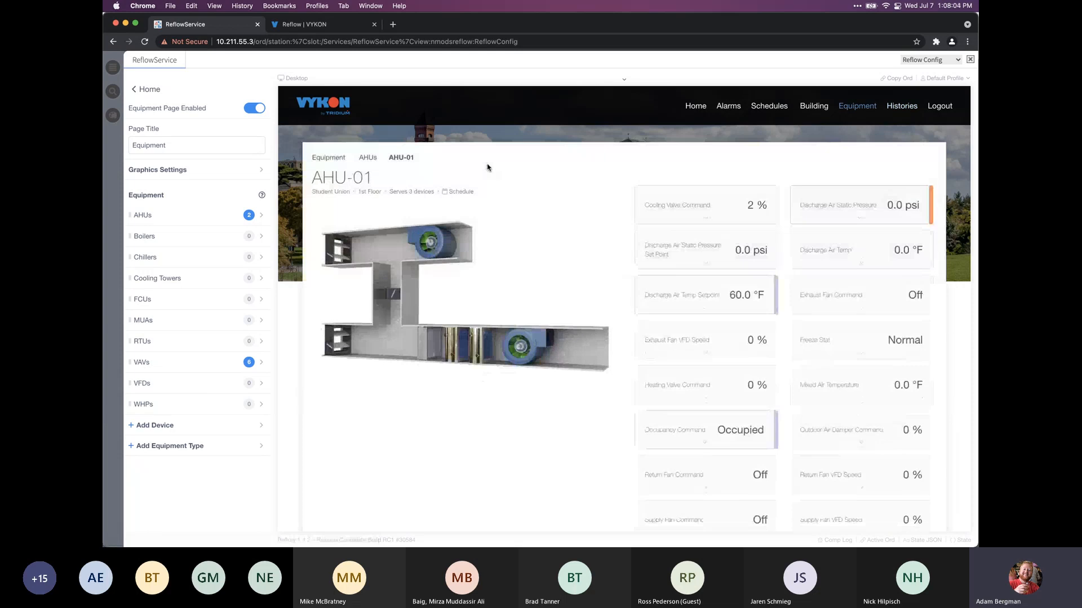
Apply a Custom Emergency value of 8 % to the Cooling Valve Command, and release it with Emergency Auto
click(667, 203)
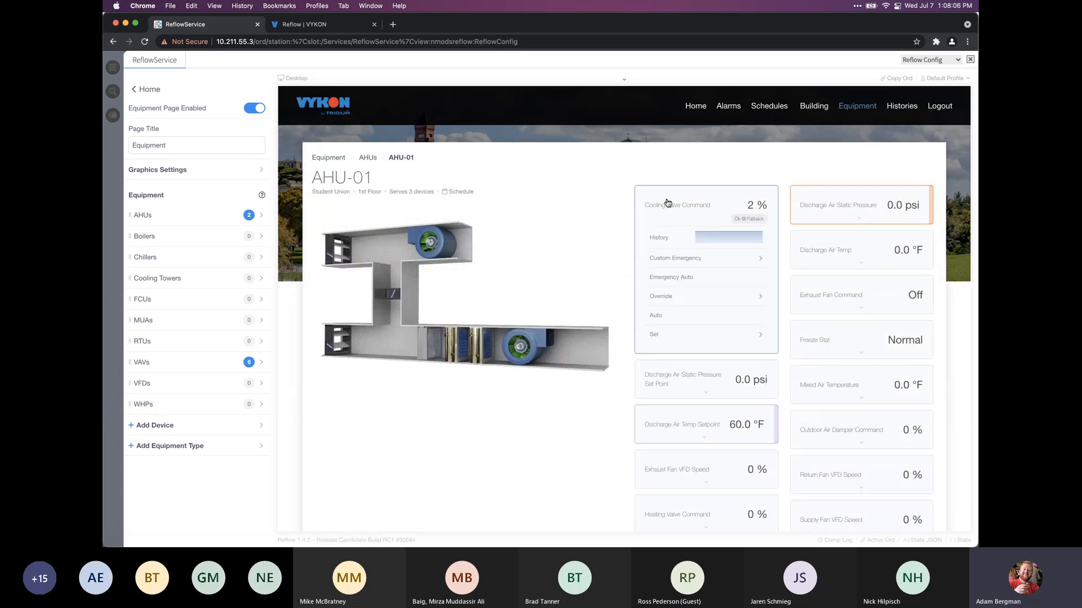
click(688, 263)
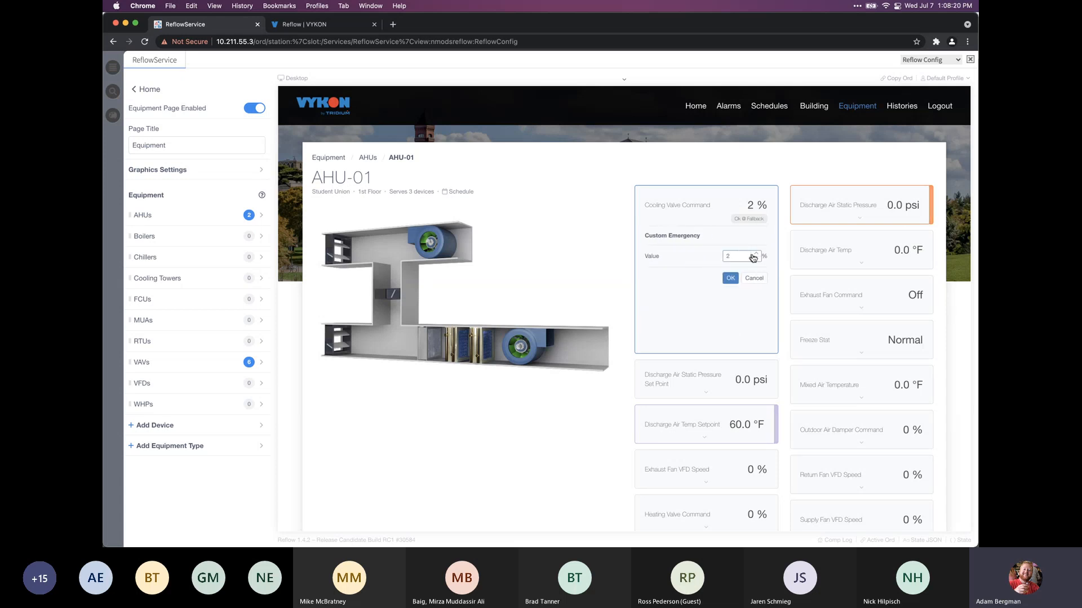
click(731, 278)
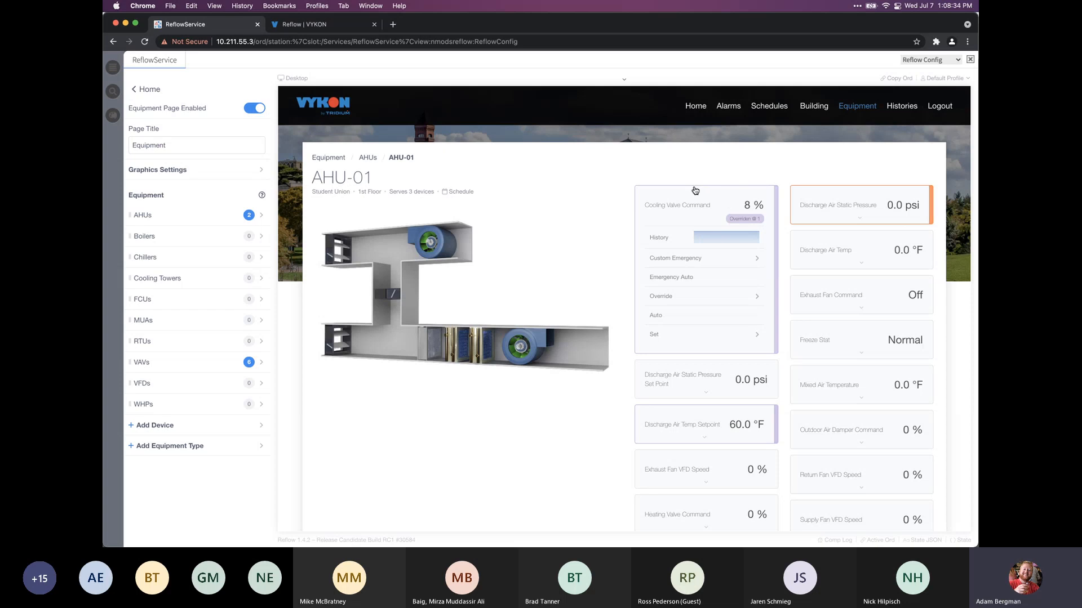
click(690, 281)
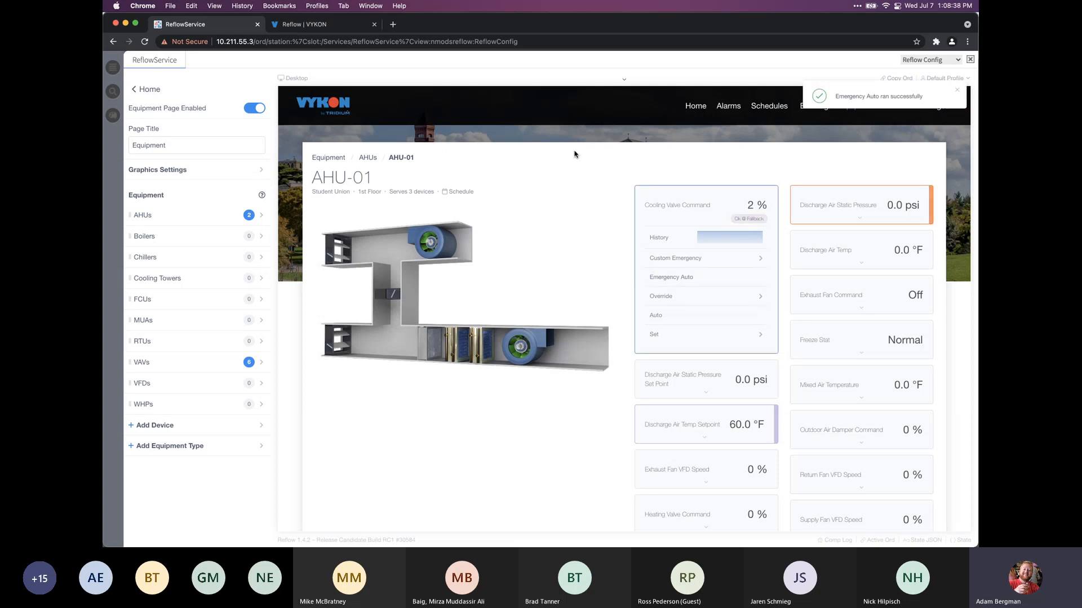
Preview the AHU-01 page in the Mobile layout and look through its points
click(624, 80)
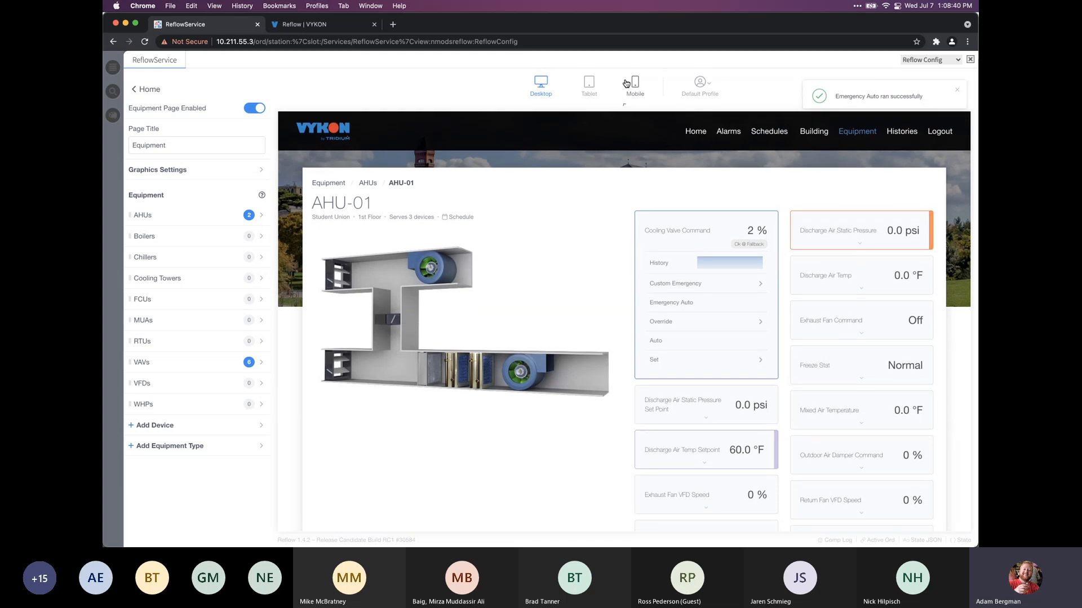
click(631, 90)
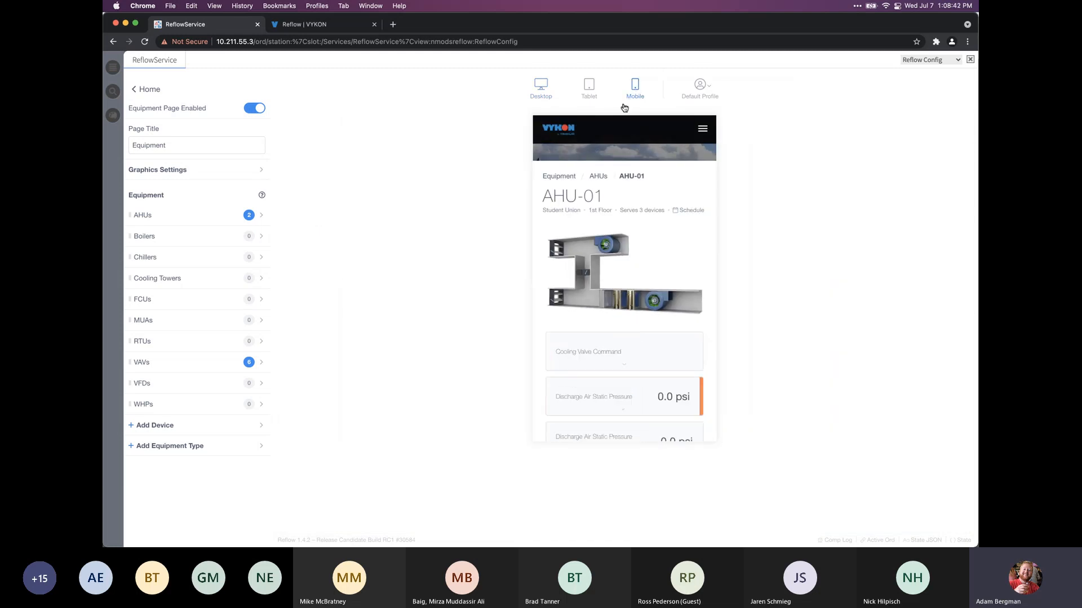
scroll(614, 248, down, 5)
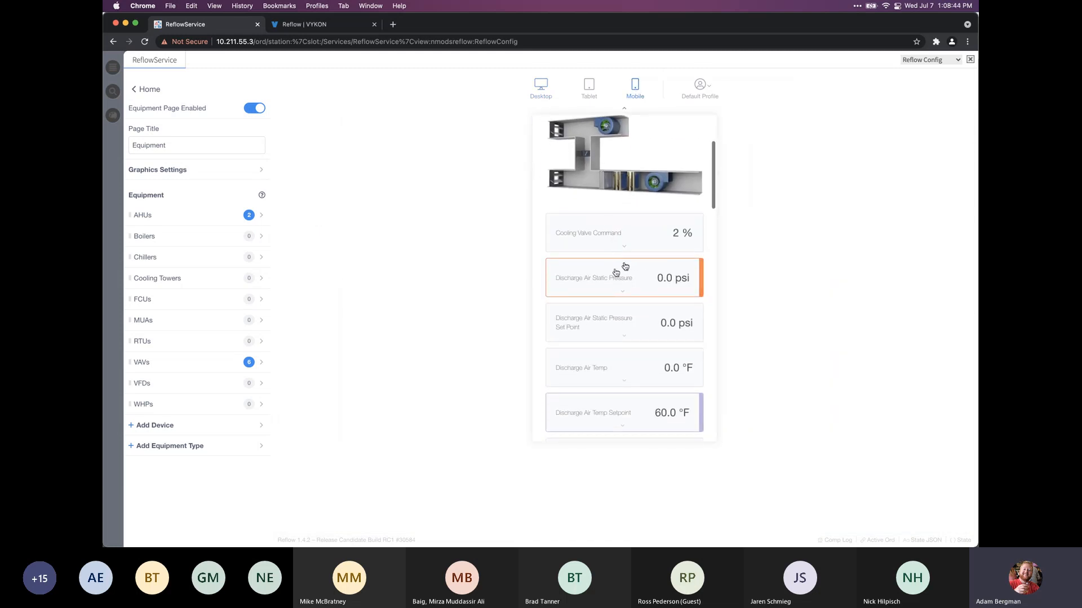
Apply a Custom Emergency value of 4 % to the Cooling Valve Command in the Mobile preview and collapse its card
click(618, 242)
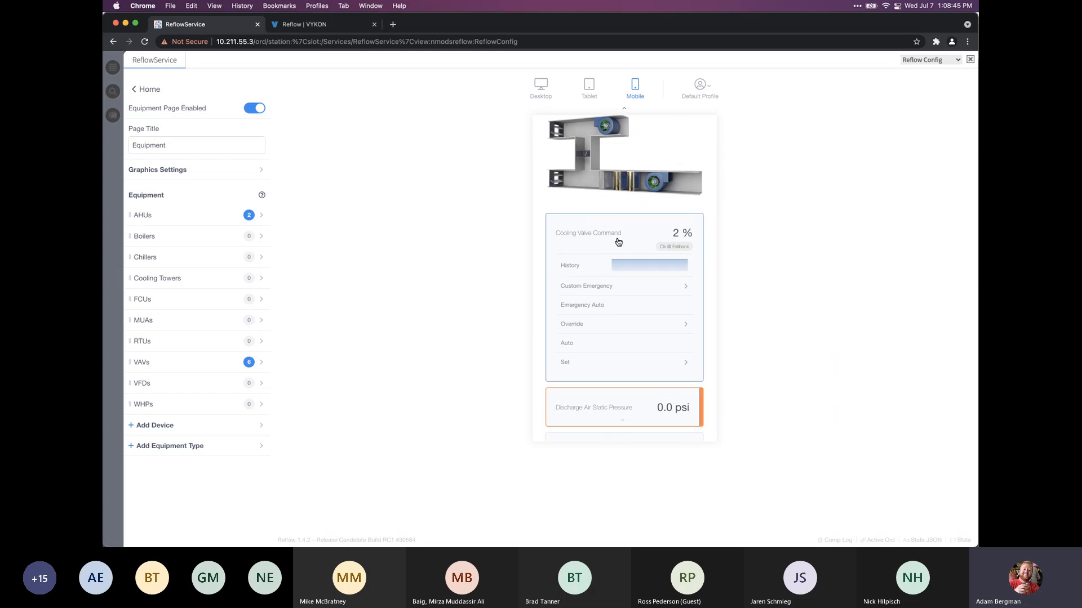
click(622, 284)
click(681, 282)
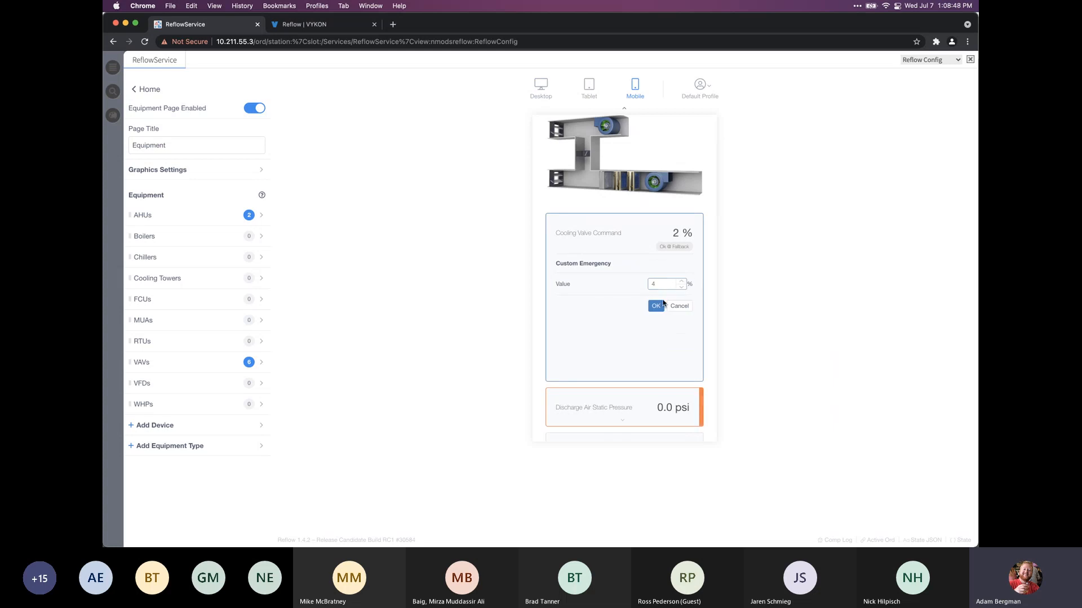
click(657, 306)
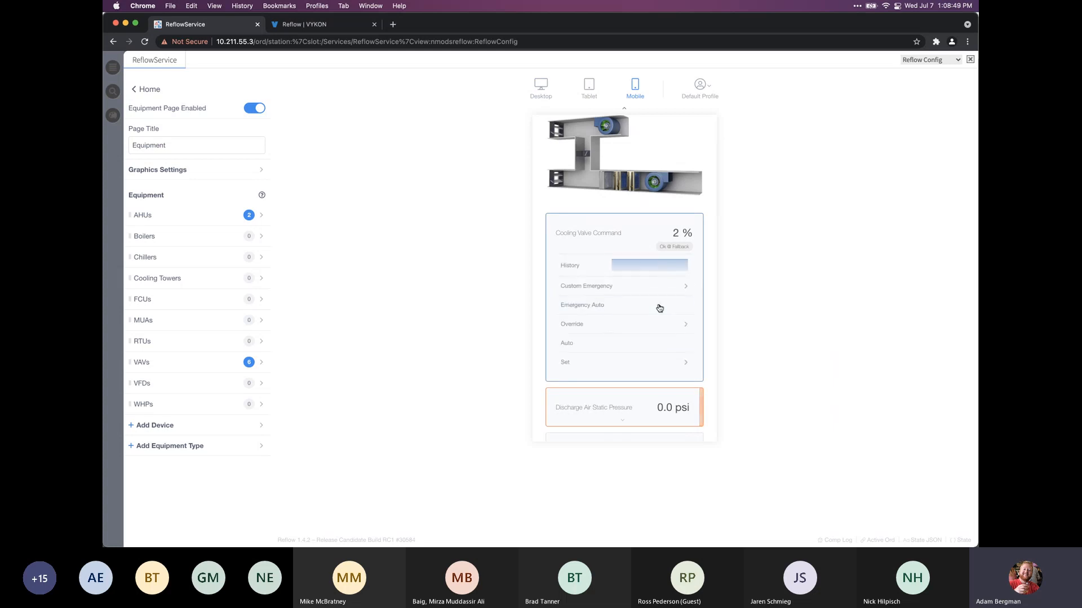
click(640, 235)
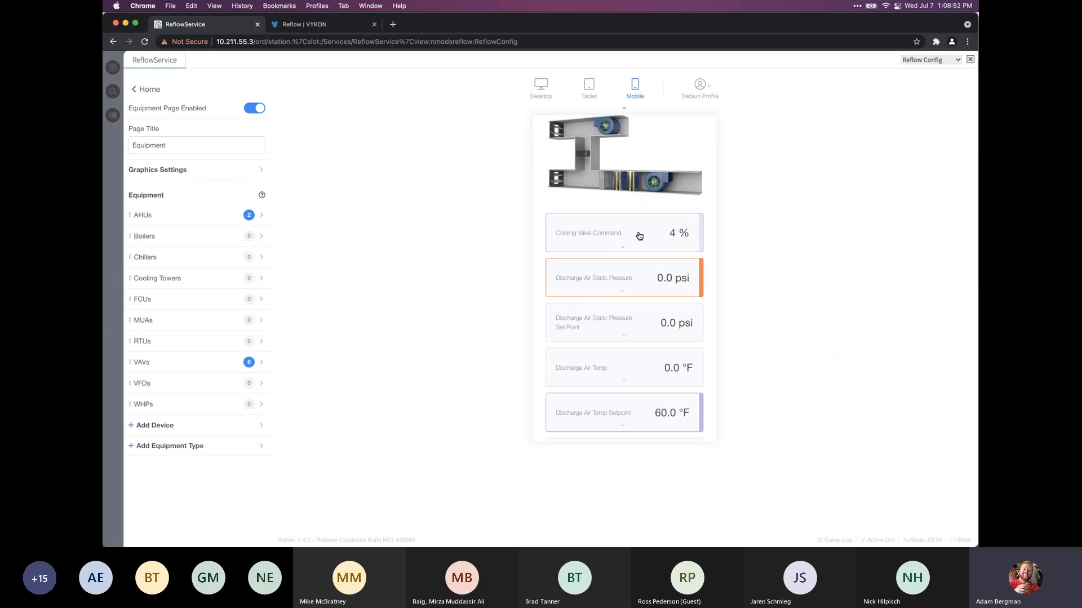
Switch the AHU-01 preview back to the Desktop layout and hide the layout selector
click(541, 90)
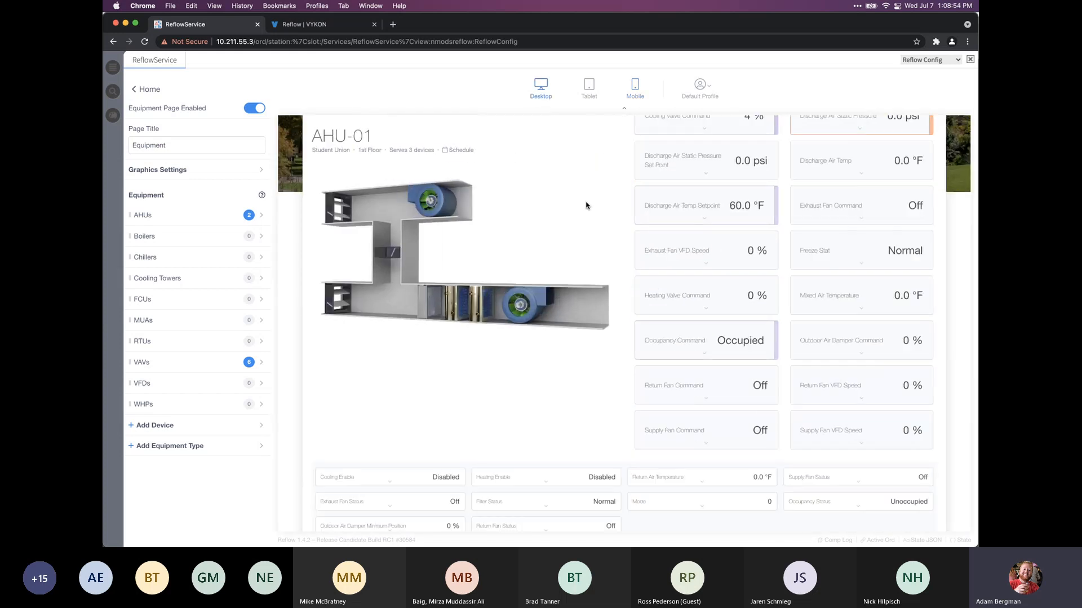
scroll(586, 205, up, 3)
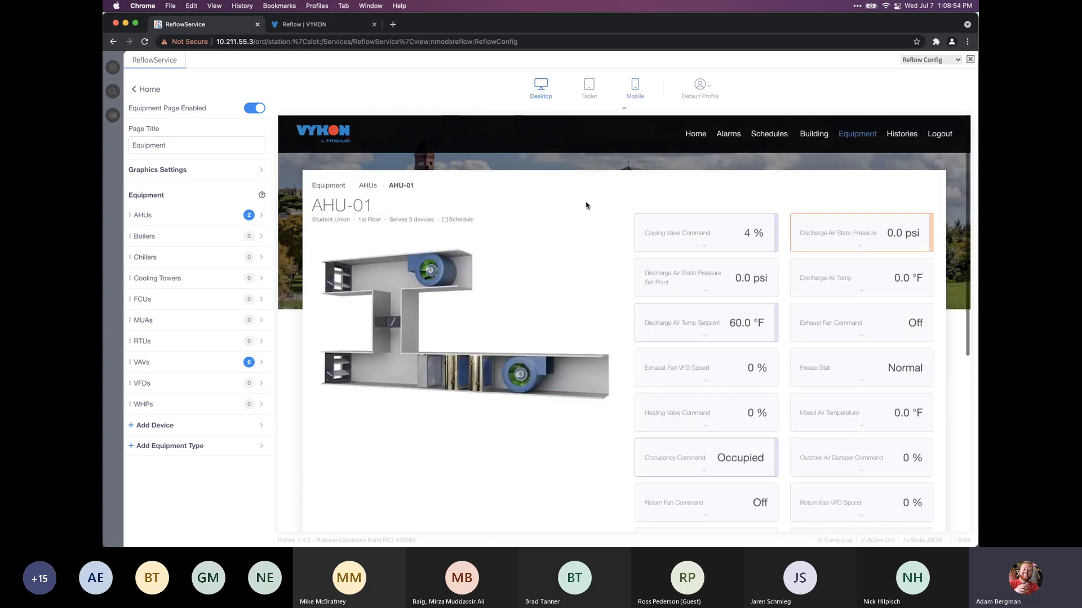
click(623, 111)
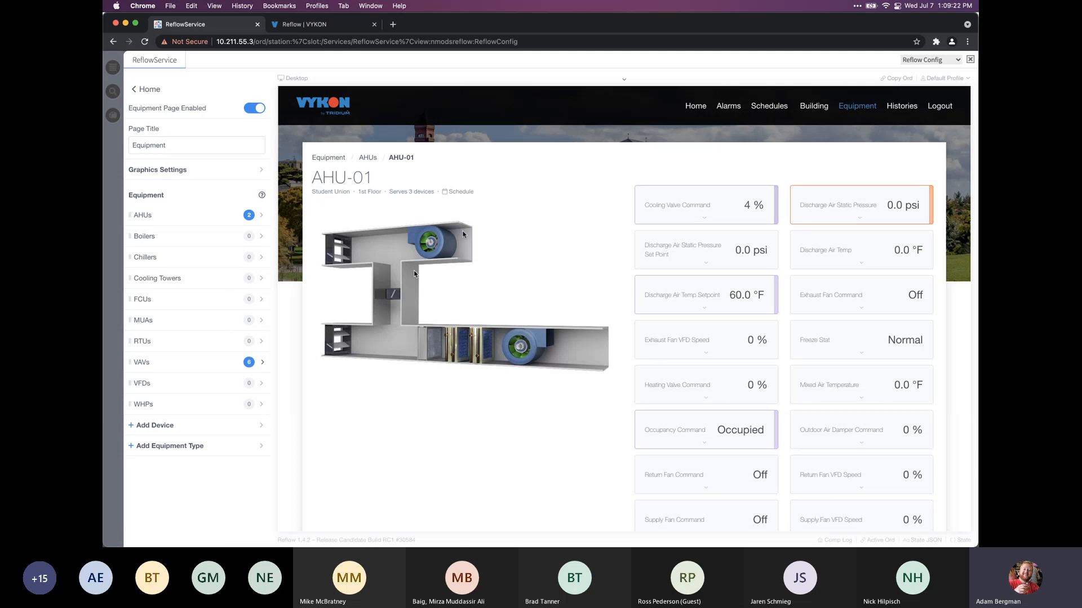
View the VAV-01 page from the devices served by AHU-01 and return through its Served by AHU-01 link
click(422, 193)
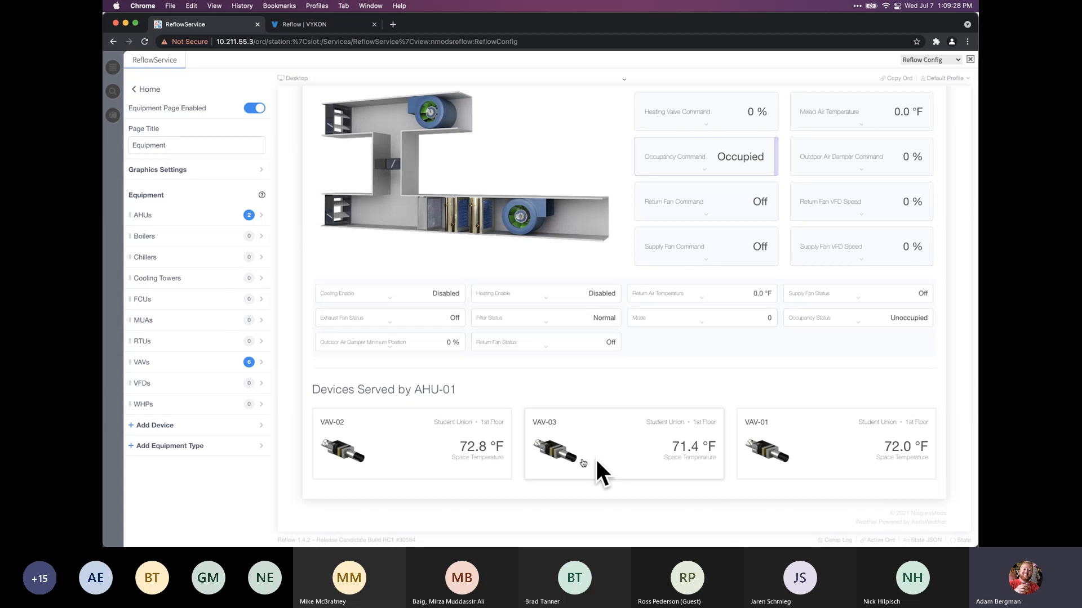
click(833, 448)
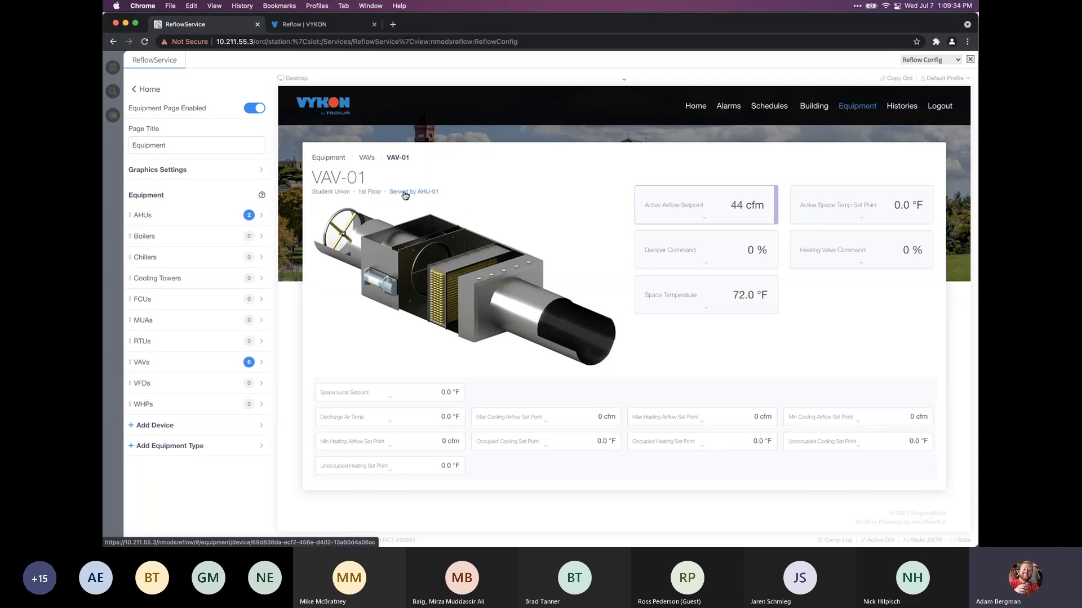
click(418, 194)
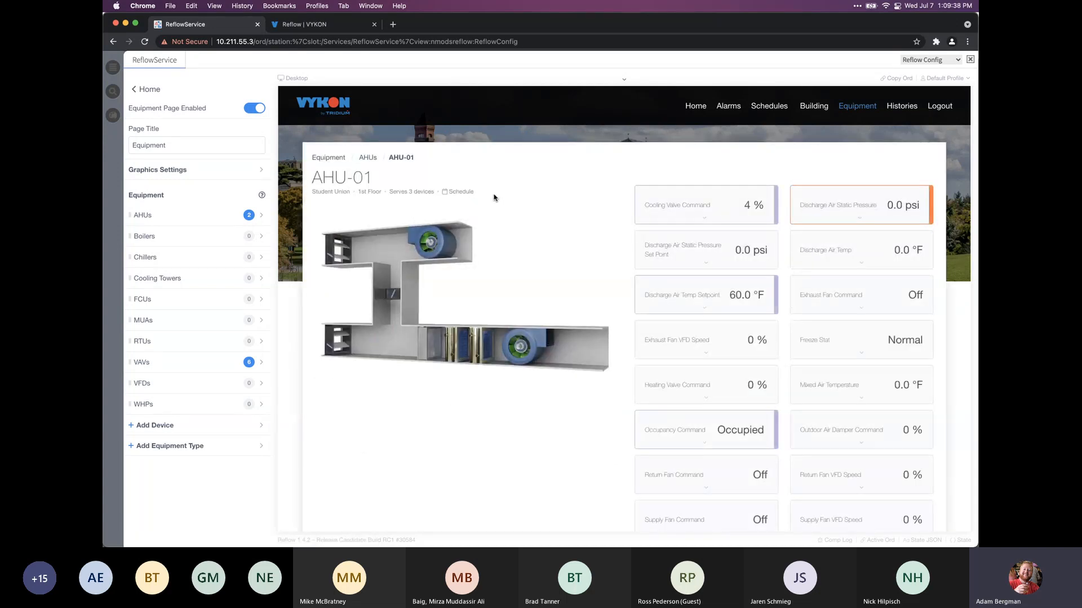
Open the points configuration of AHU-01 and review its point cards in the page preview
scroll(501, 208, down, 1)
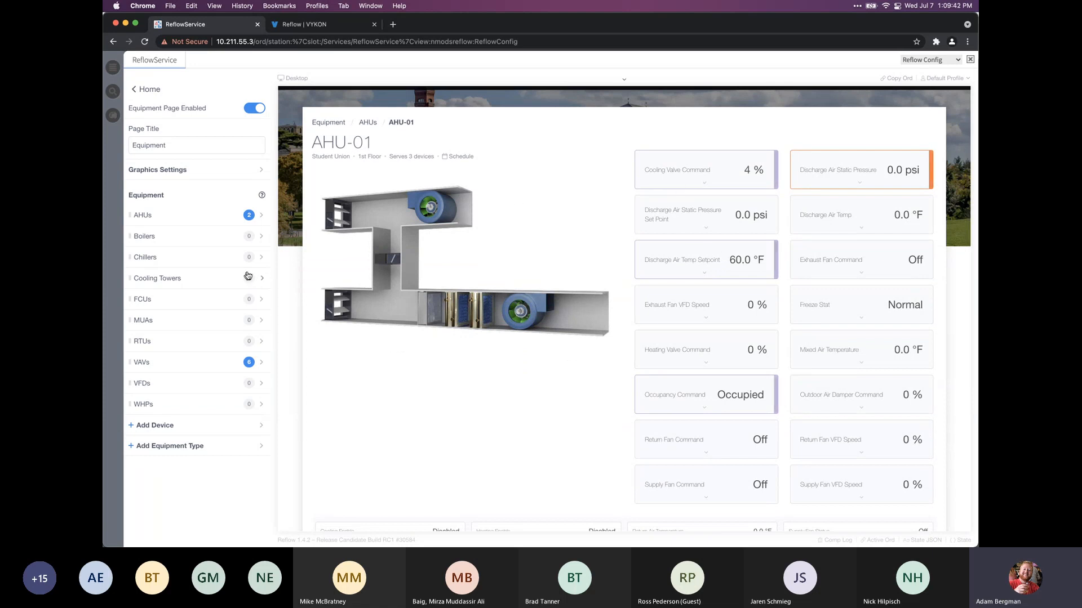
click(218, 215)
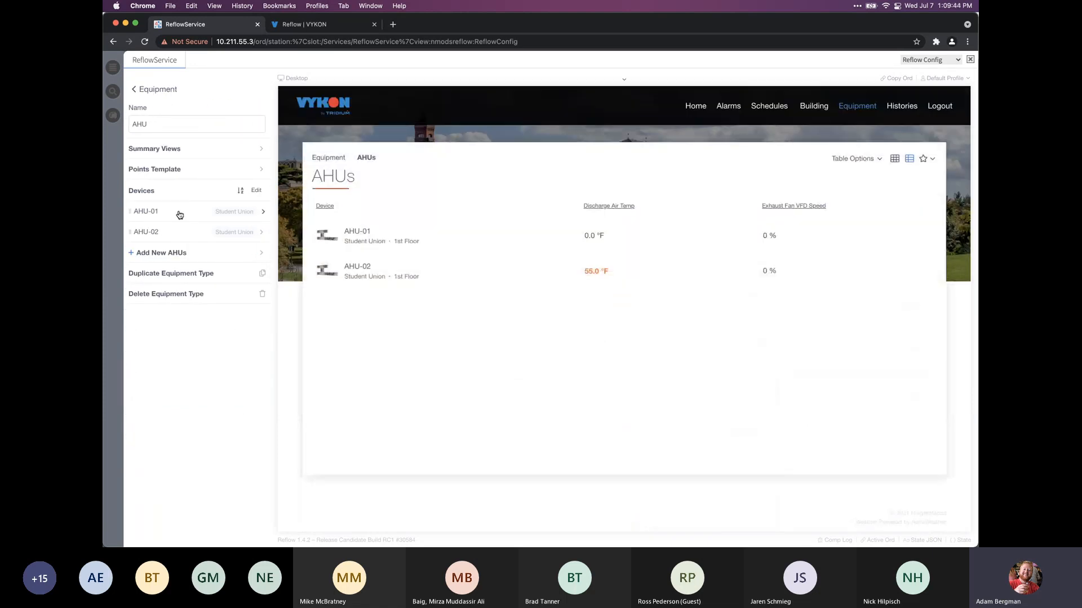
click(179, 213)
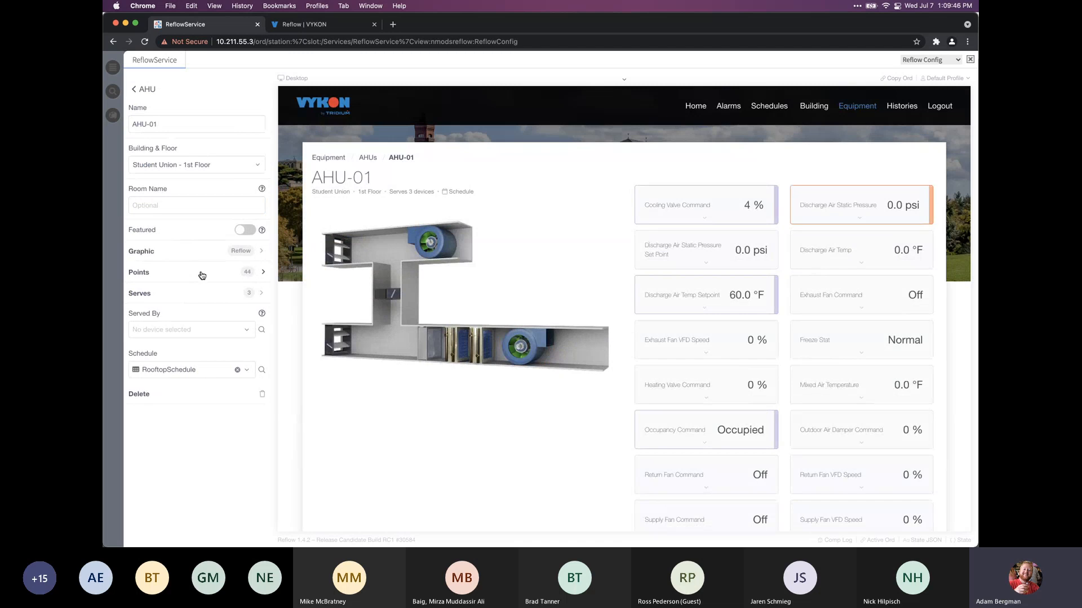
click(202, 276)
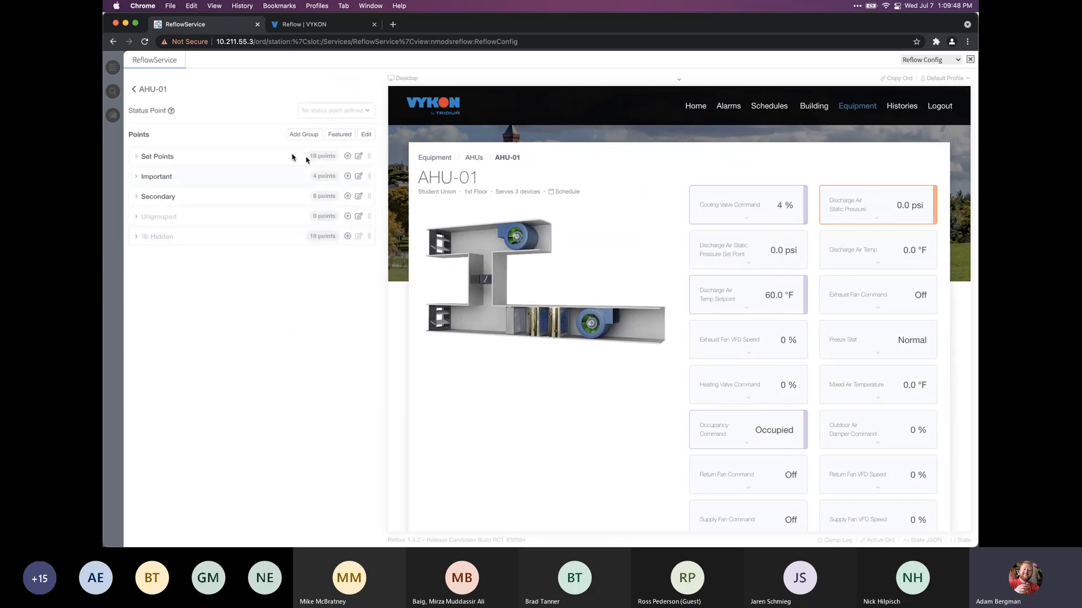
scroll(676, 230, down, 2)
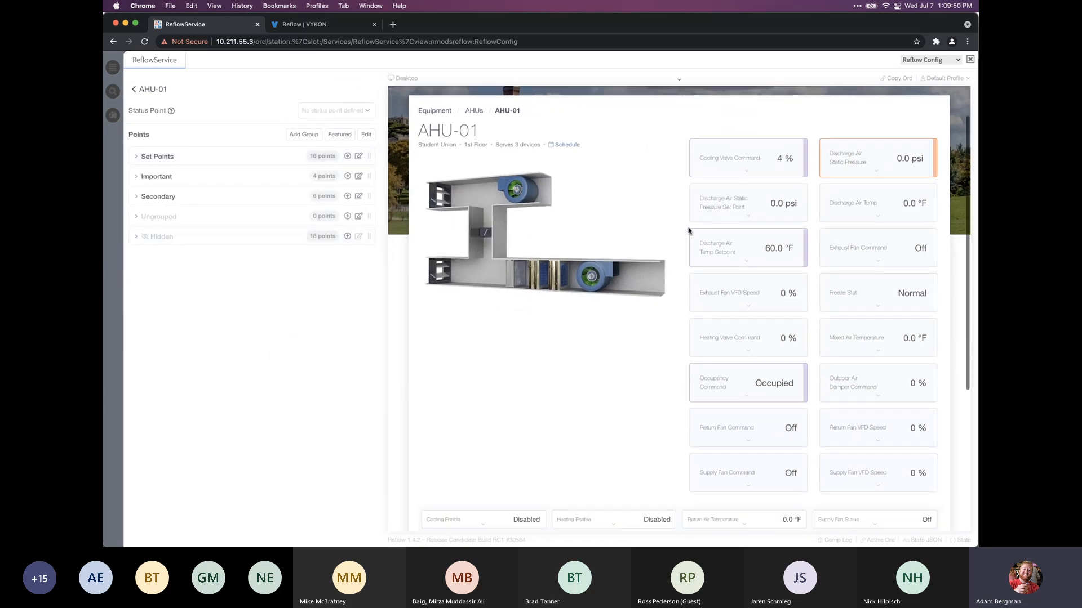
scroll(643, 190, up, 2)
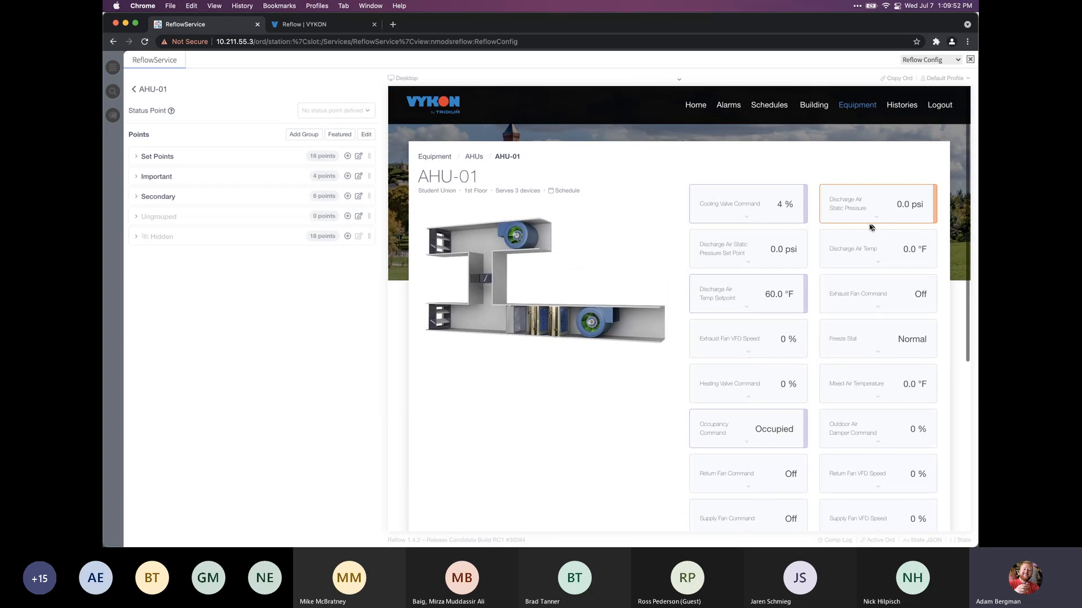
scroll(757, 371, down, 8)
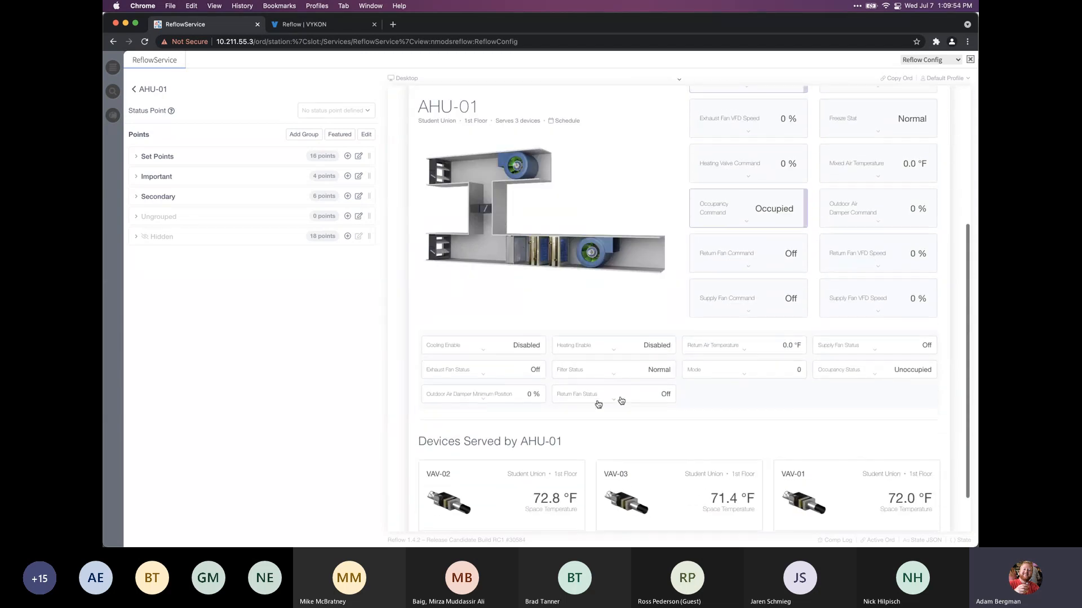
scroll(569, 338, up, 8)
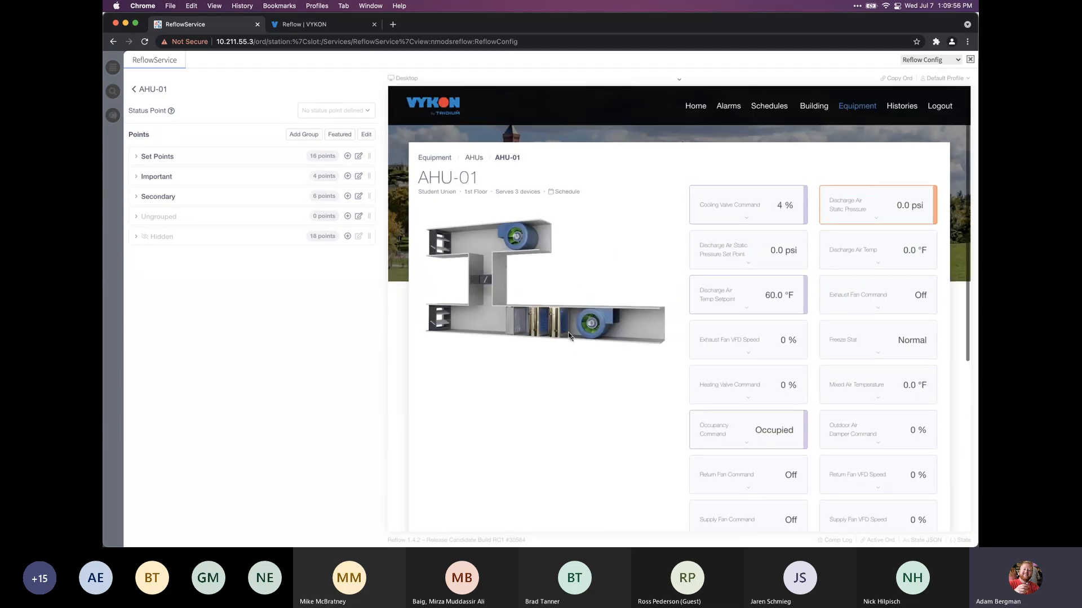
Set the Set Points group's point style to Small cards, comparing it with Large cards in the preview
click(359, 157)
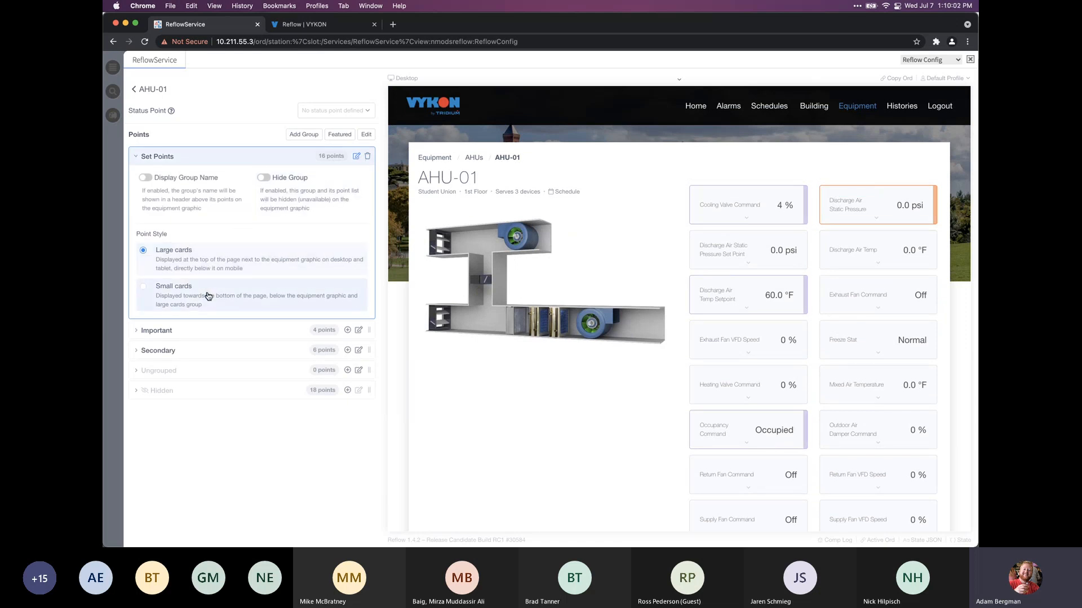
click(208, 297)
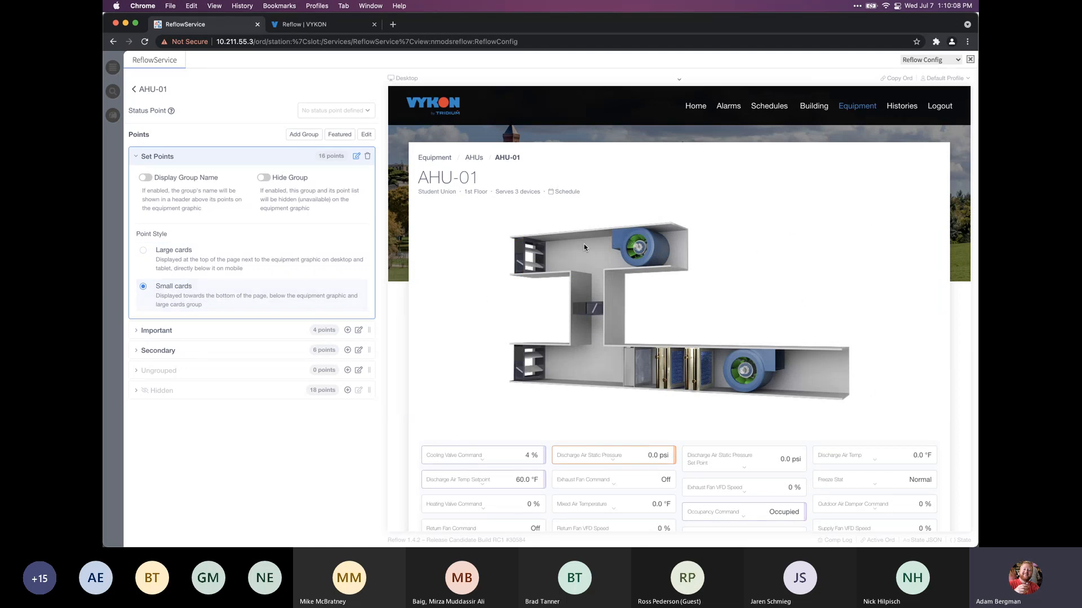
scroll(619, 275, down, 3)
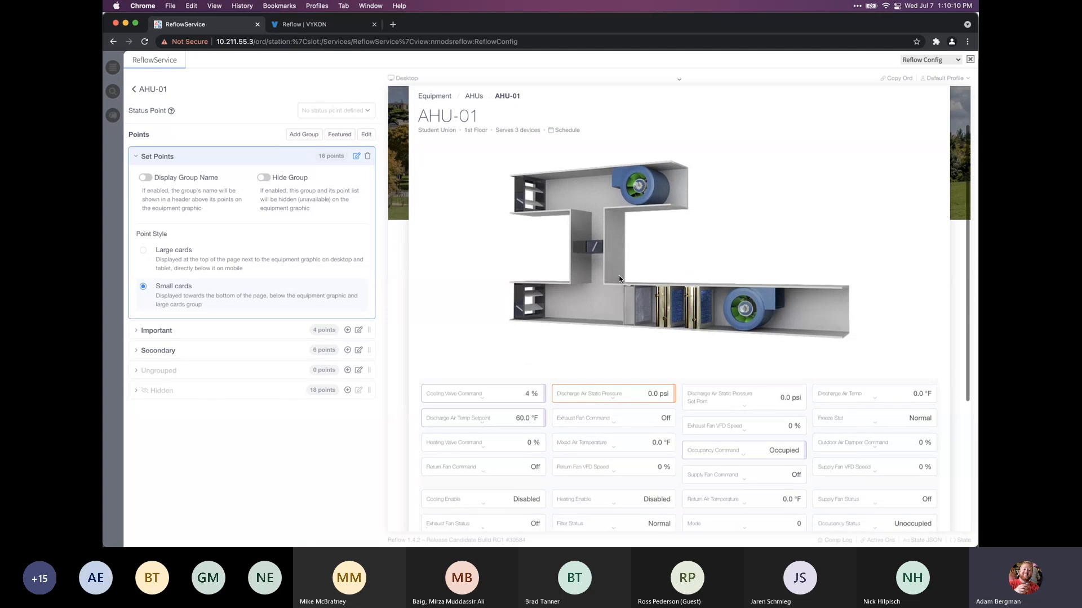
click(236, 266)
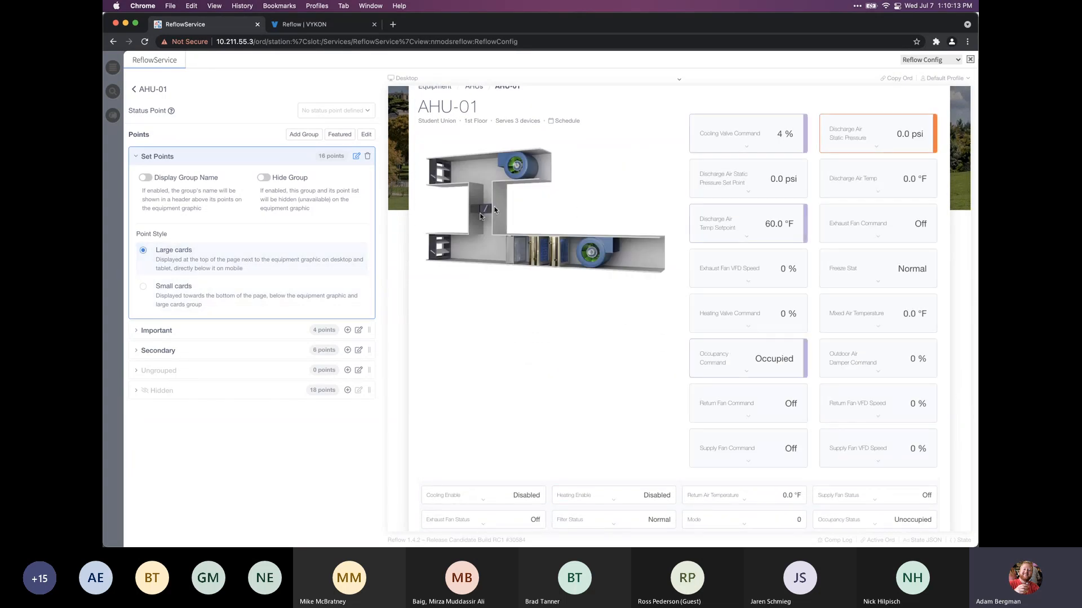
click(239, 291)
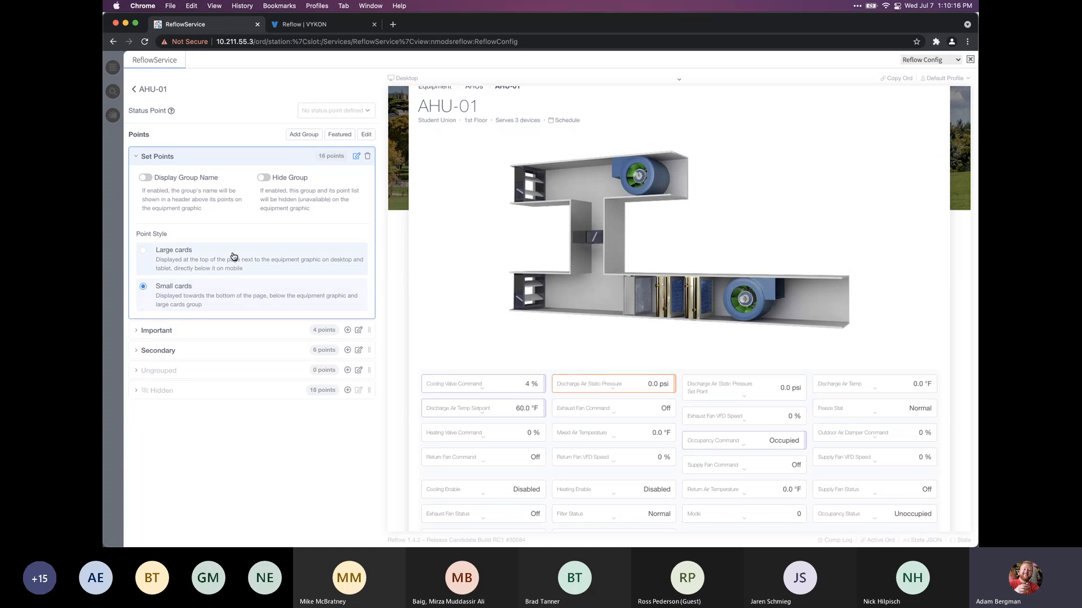
Enable Display Group Name for the Set Points, Important and Secondary point groups
click(203, 202)
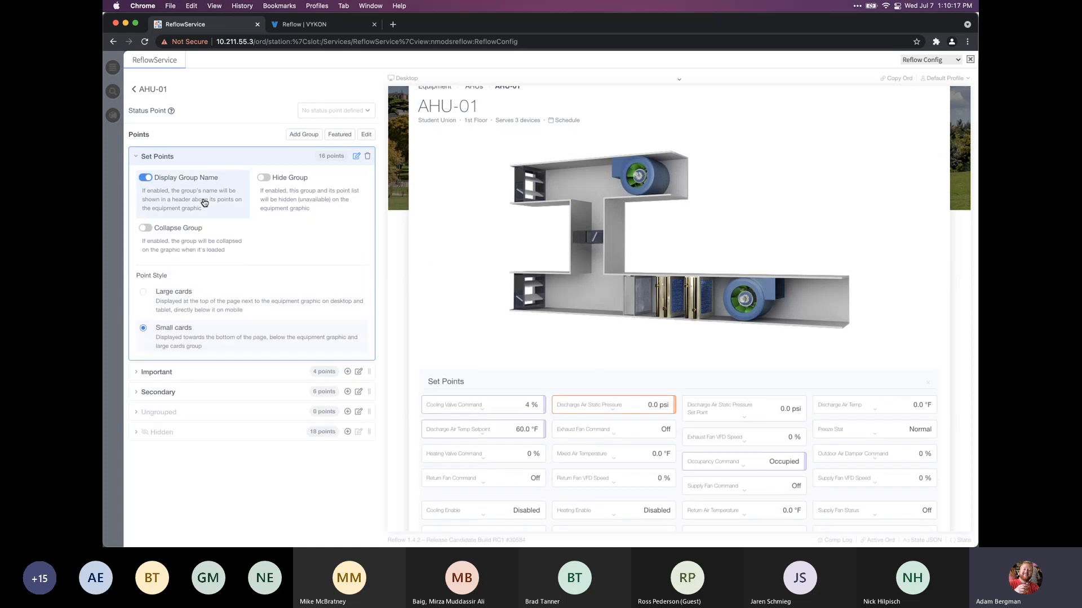
click(223, 158)
click(221, 176)
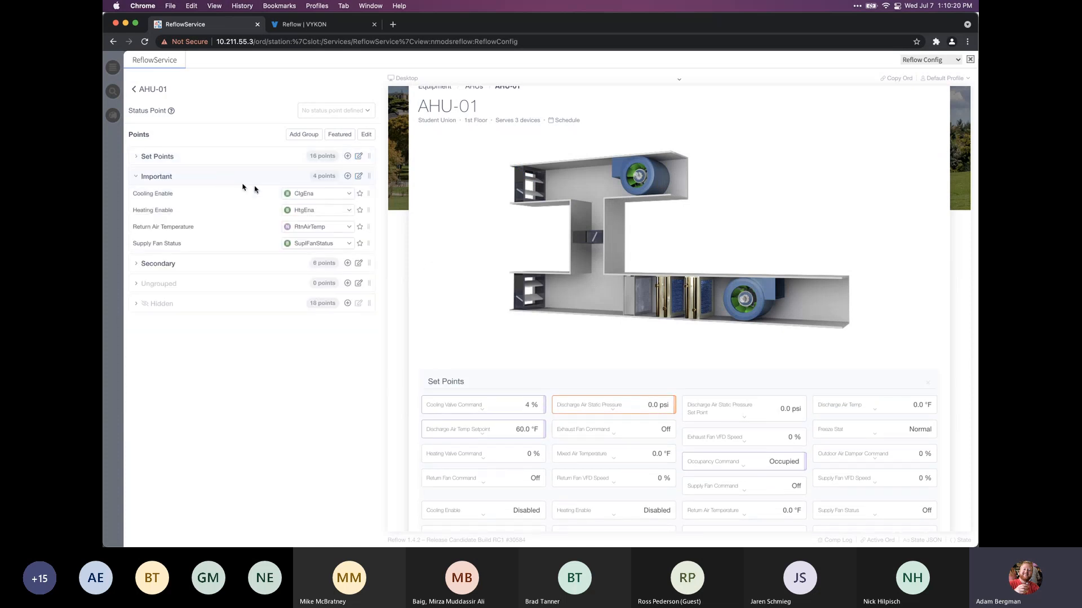
click(358, 177)
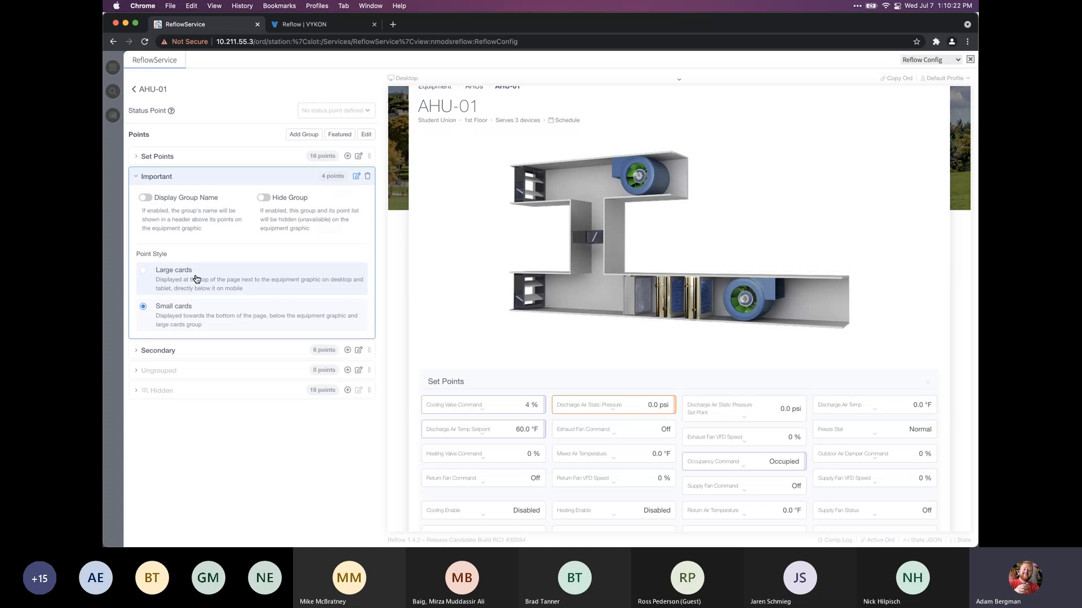
click(232, 180)
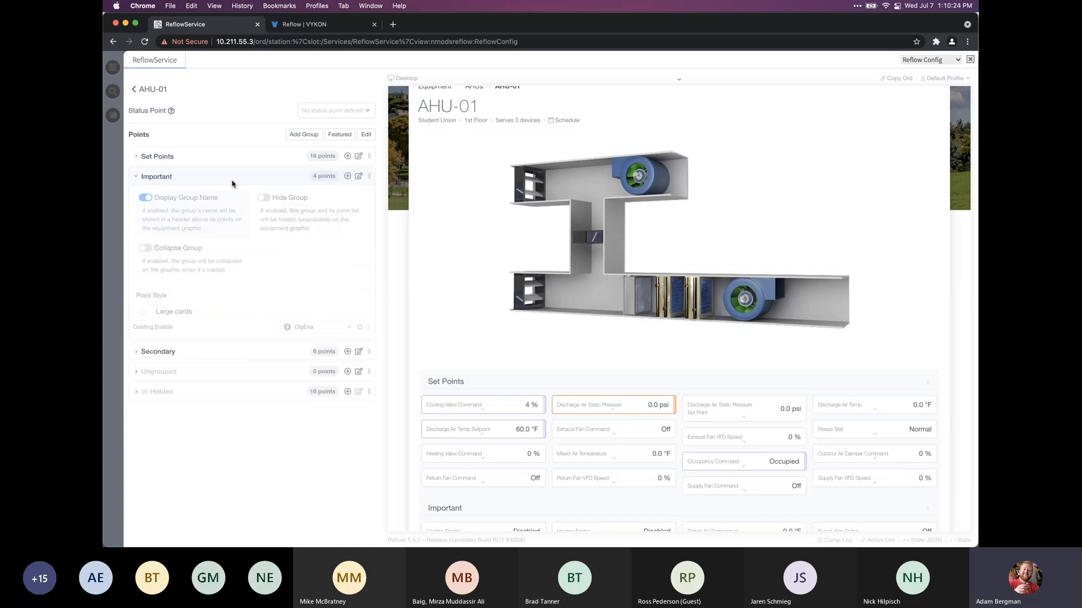
click(256, 178)
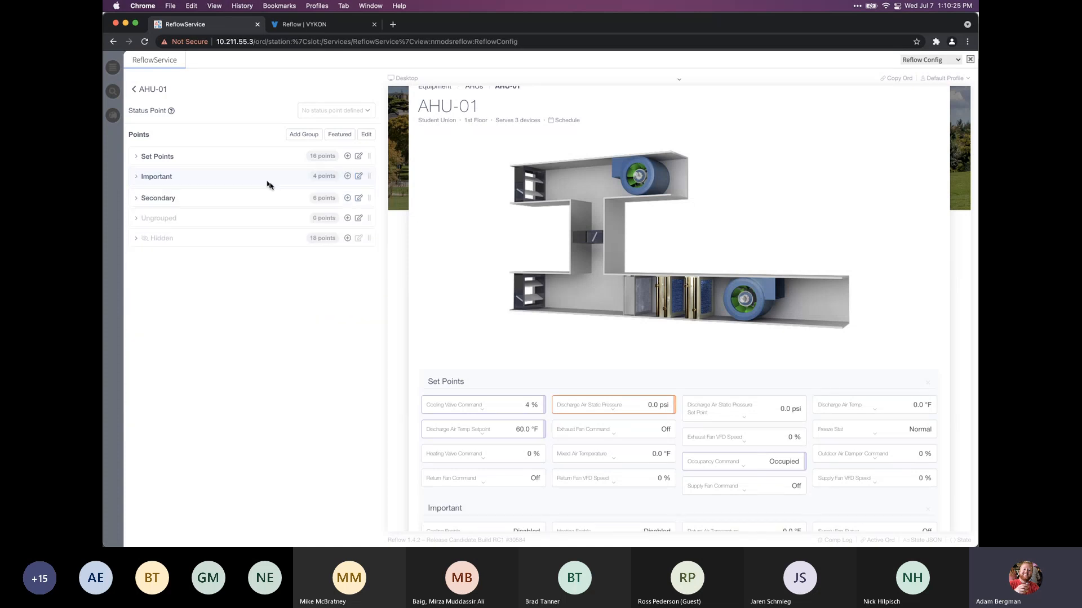
click(358, 196)
click(195, 227)
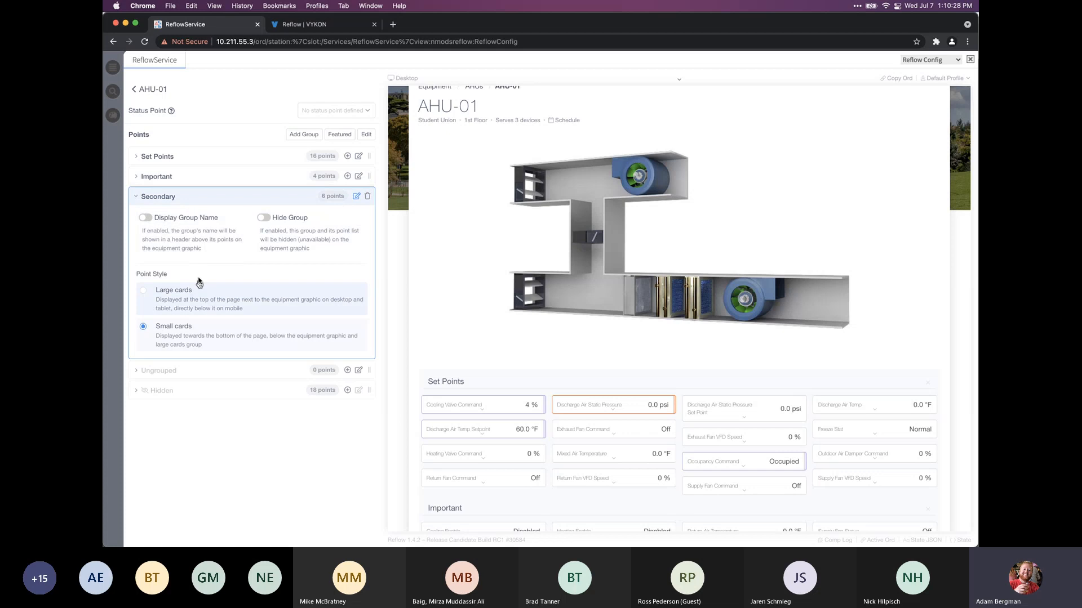
click(263, 199)
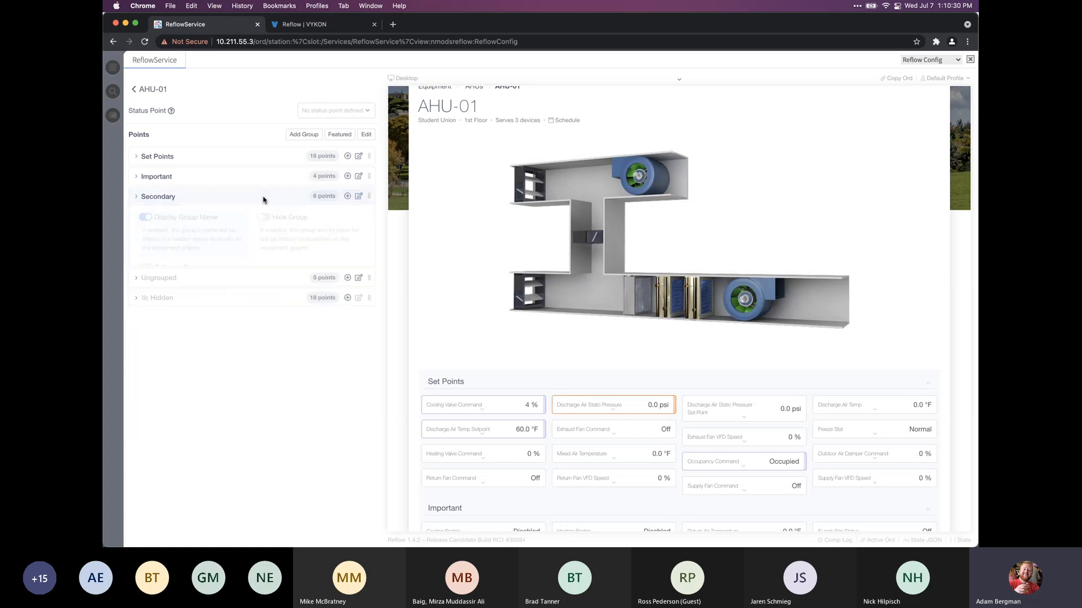
Try collapsing and expanding the Set Points, Important and Secondary groups on the AHU-01 page
scroll(530, 339, down, 1)
scroll(529, 338, down, 3)
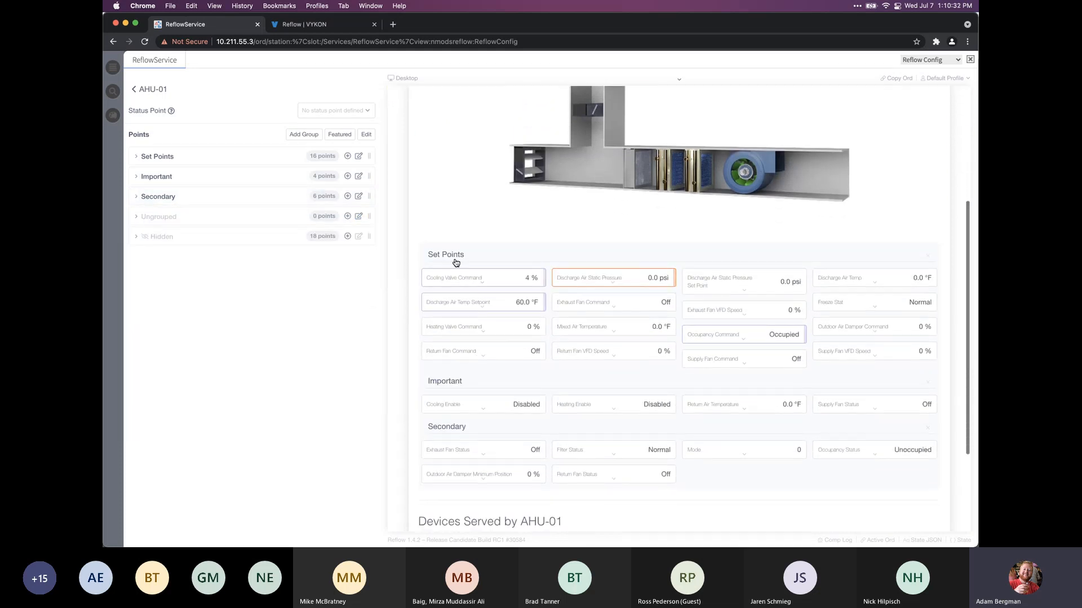
click(605, 259)
click(605, 260)
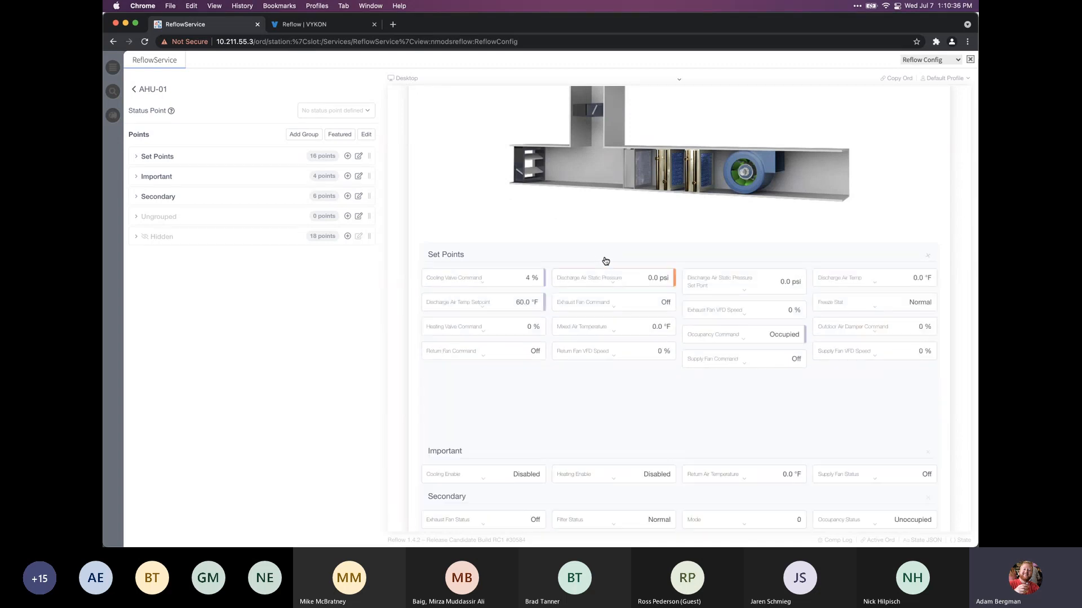
click(605, 260)
click(605, 281)
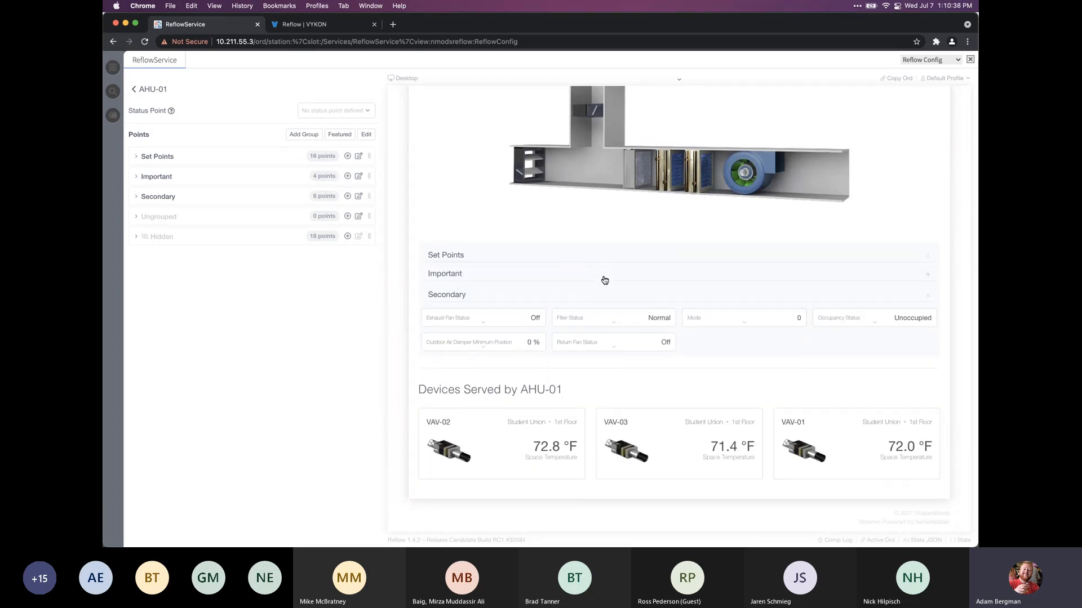
click(603, 280)
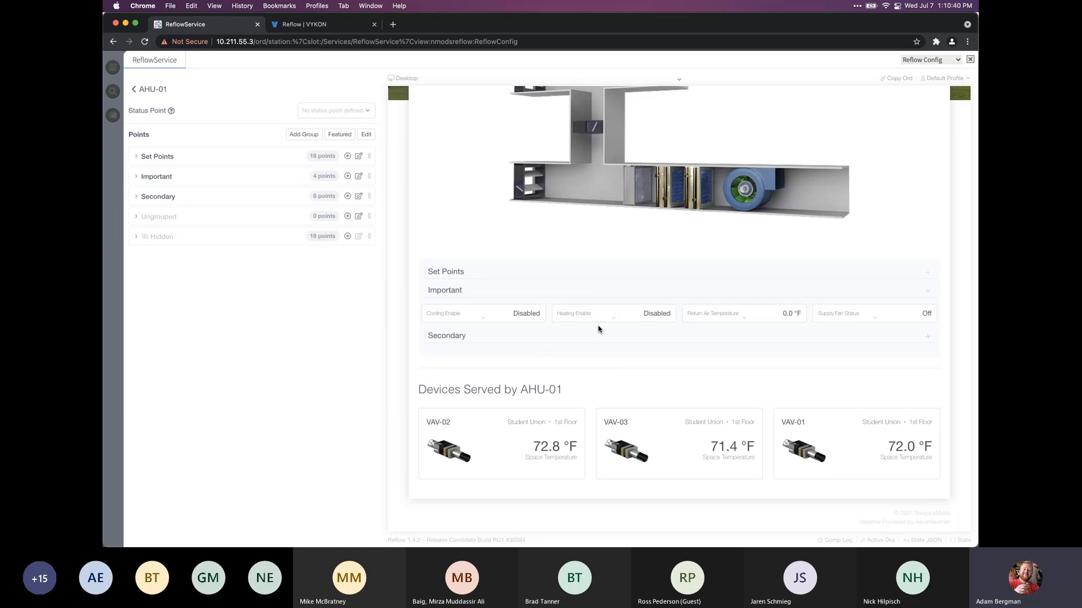
click(583, 340)
click(582, 340)
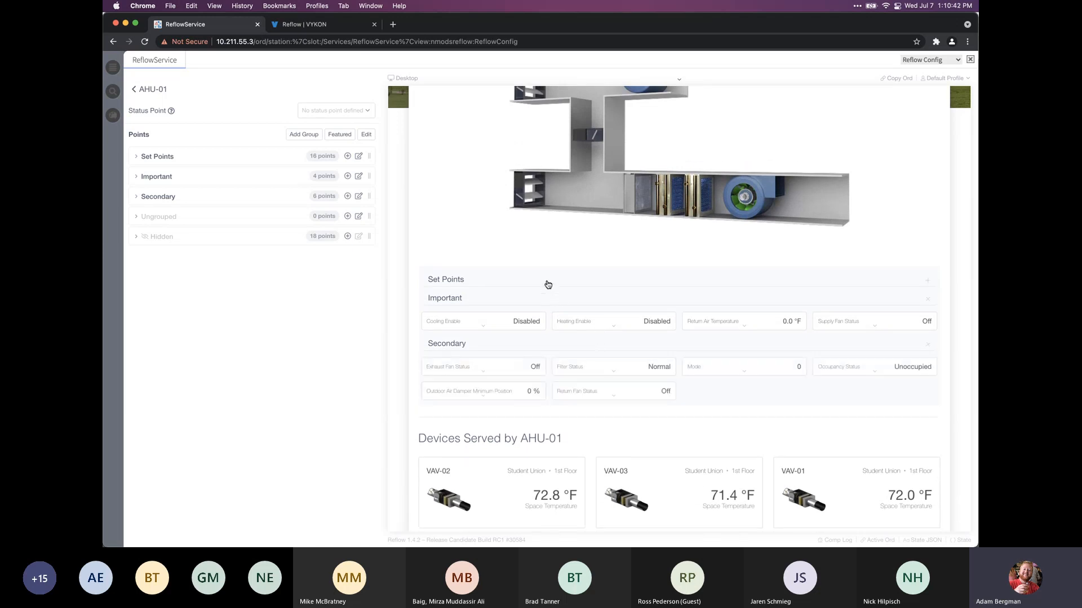
Review the Important group's points and its display settings for AHU-01
click(271, 181)
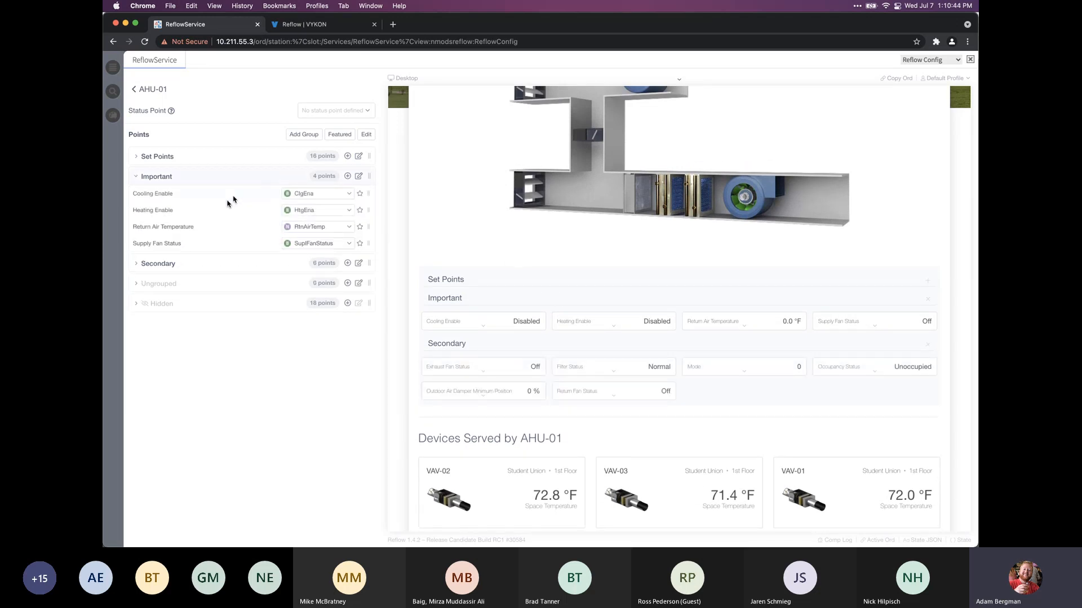
click(359, 177)
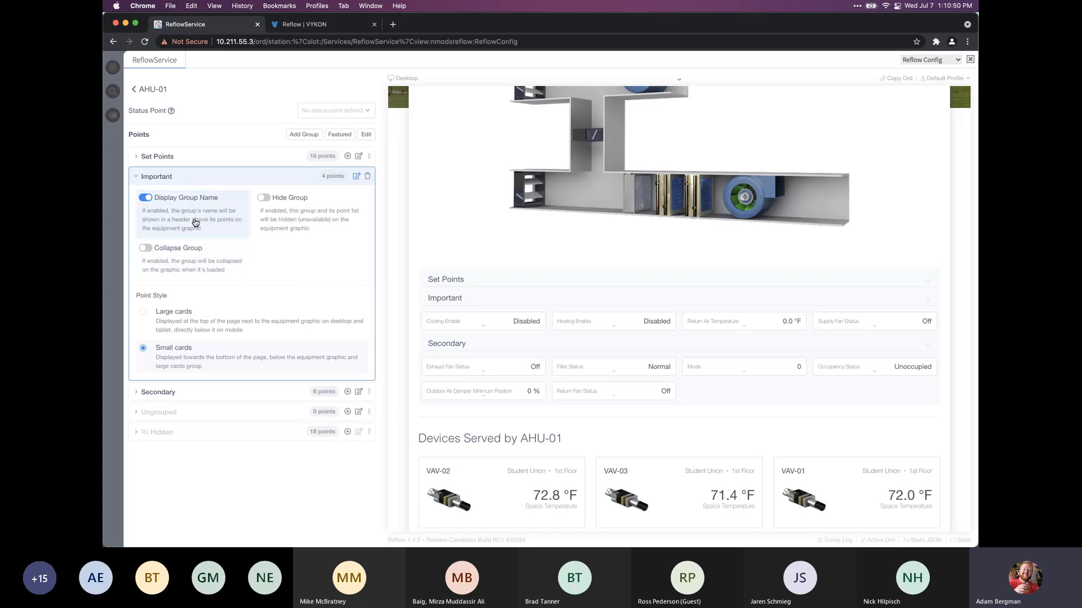
scroll(469, 210, up, 5)
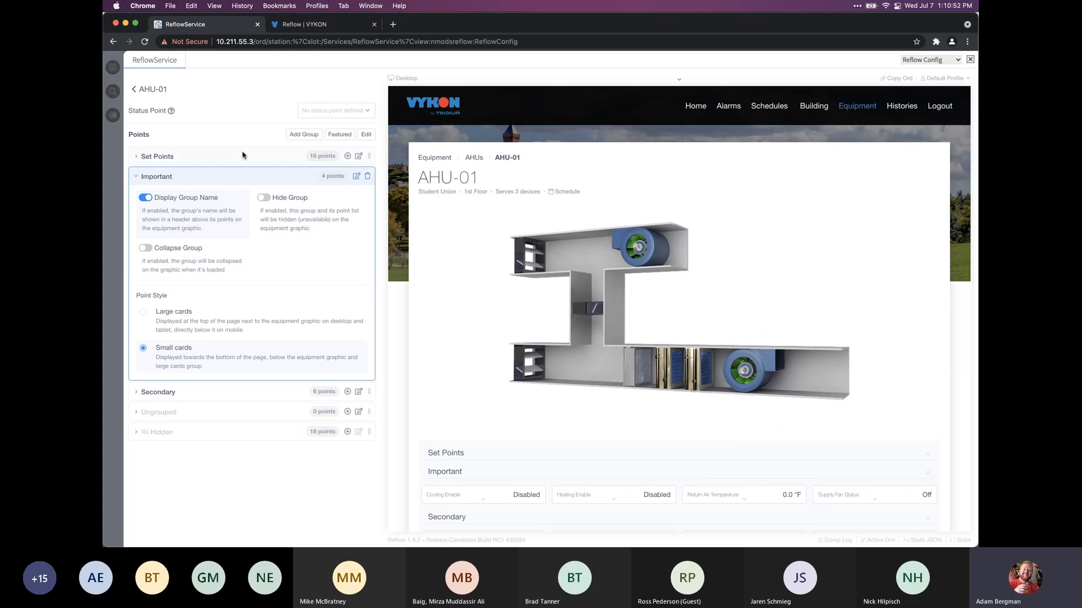
click(206, 180)
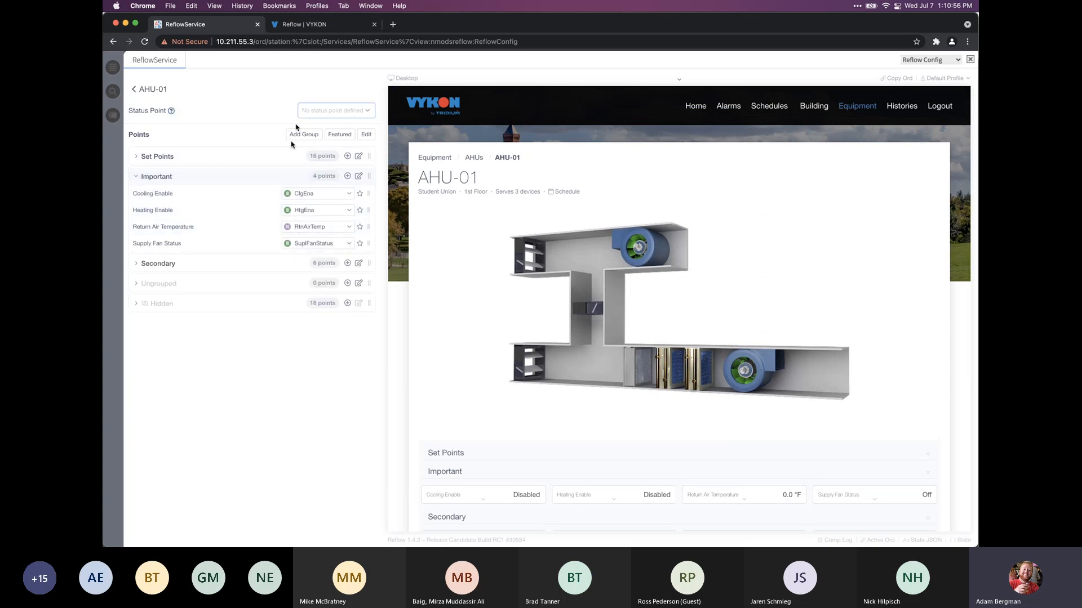
Set AHU-01's graphic to the Component's Default Niagara View
click(151, 96)
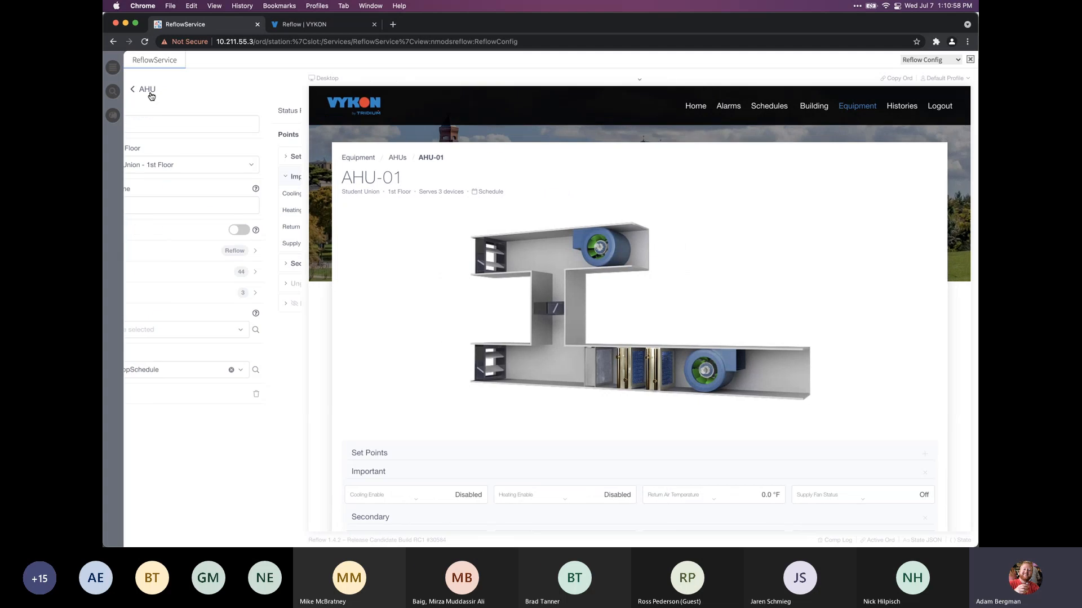
click(179, 255)
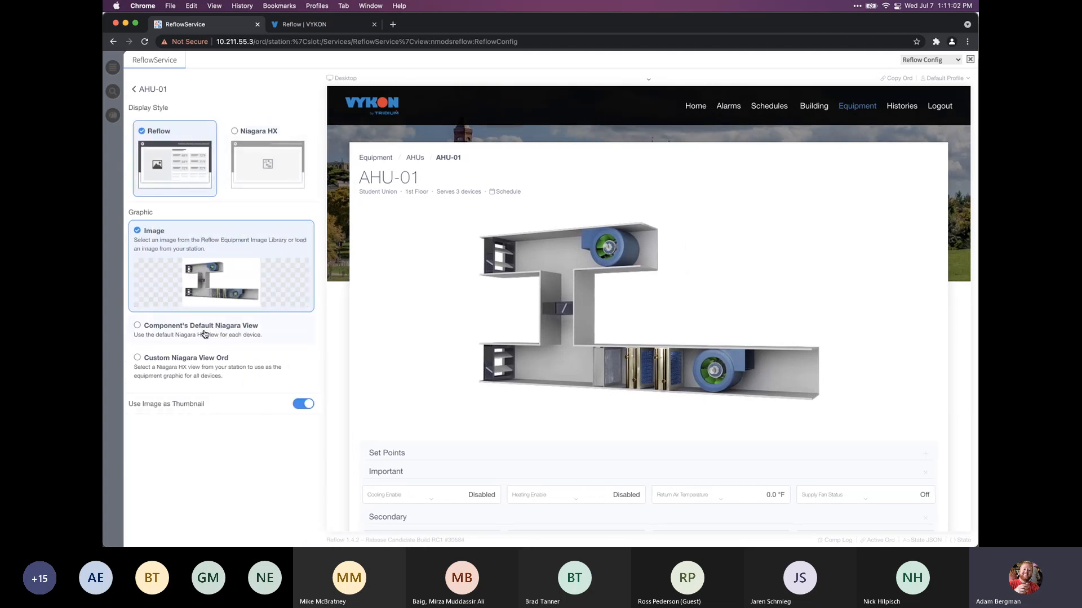
click(204, 334)
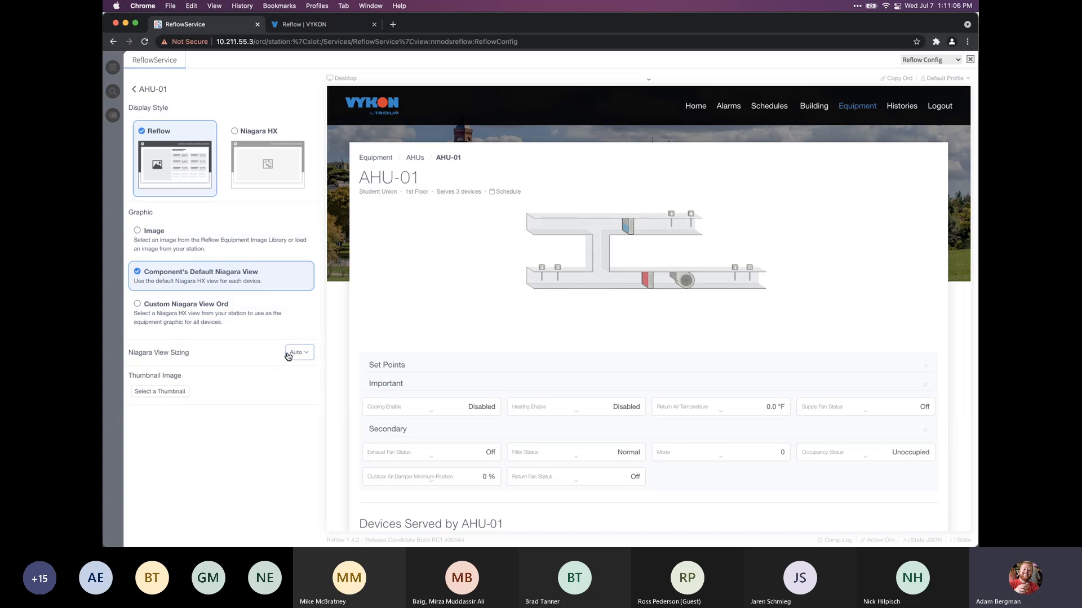
Change the Niagara View Sizing of AHU-01's graphic to Exact Height with a value of 540
click(298, 352)
click(291, 386)
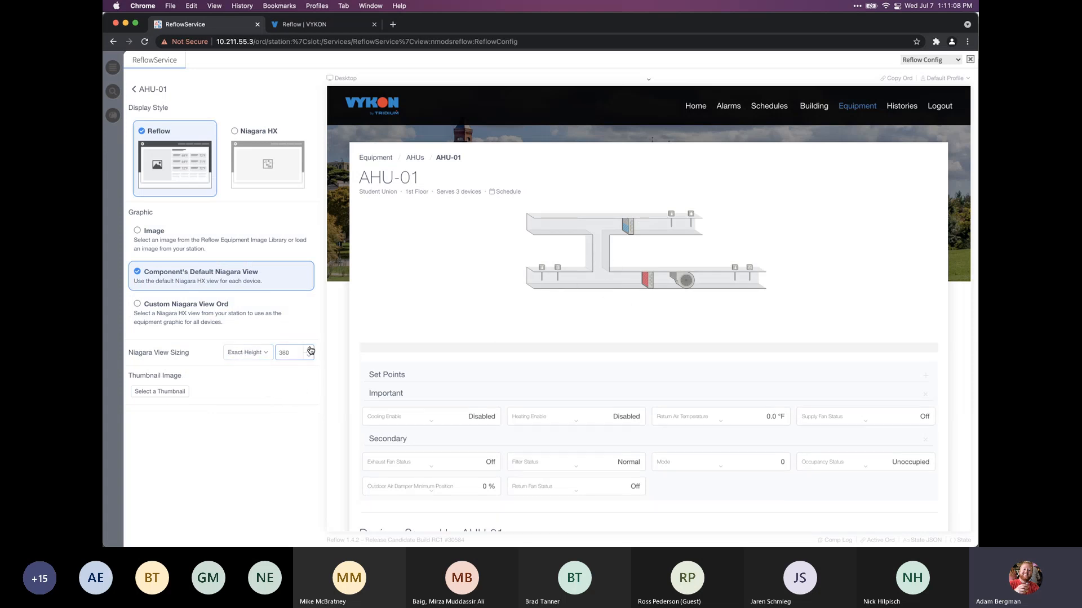
click(309, 349)
click(309, 349)
click(310, 350)
click(310, 350)
click(310, 350)
click(310, 349)
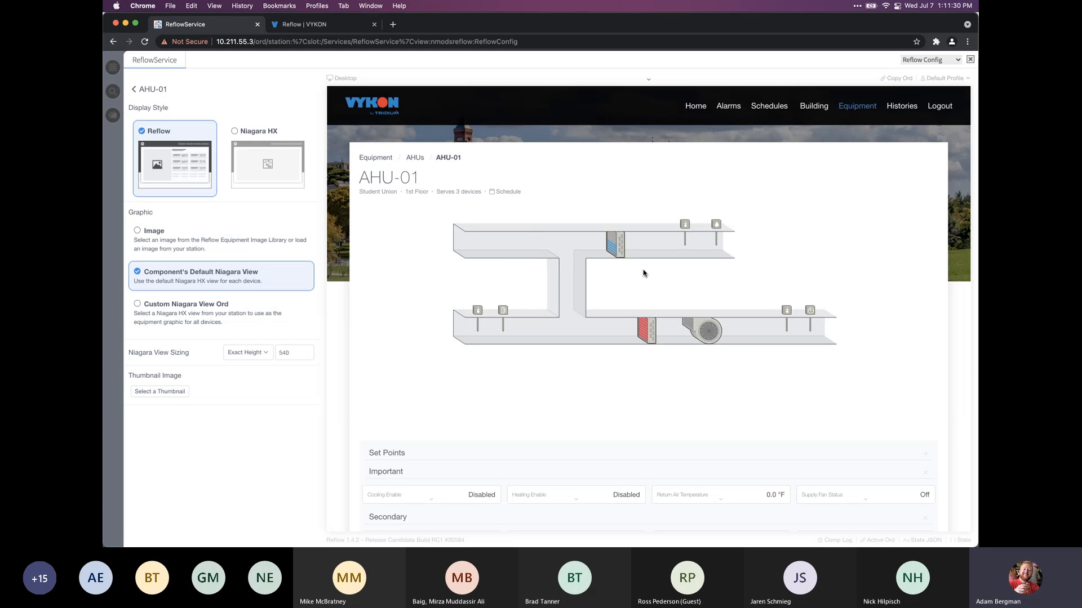
Expand the Set Points group beneath the Niagara graphic in the AHU-01 preview and review the page layout
scroll(645, 304, down, 3)
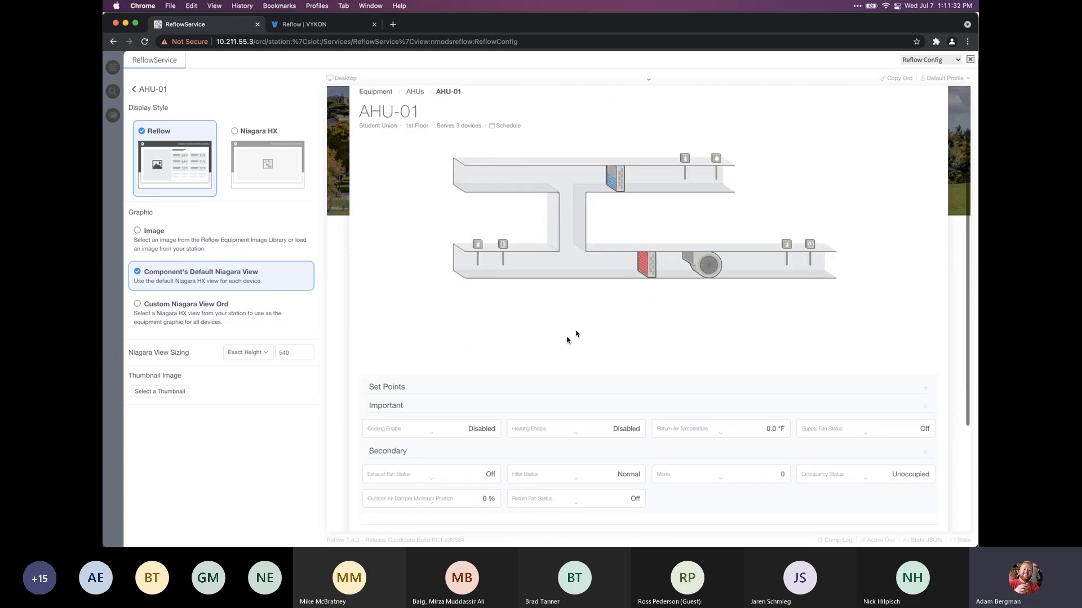
click(614, 393)
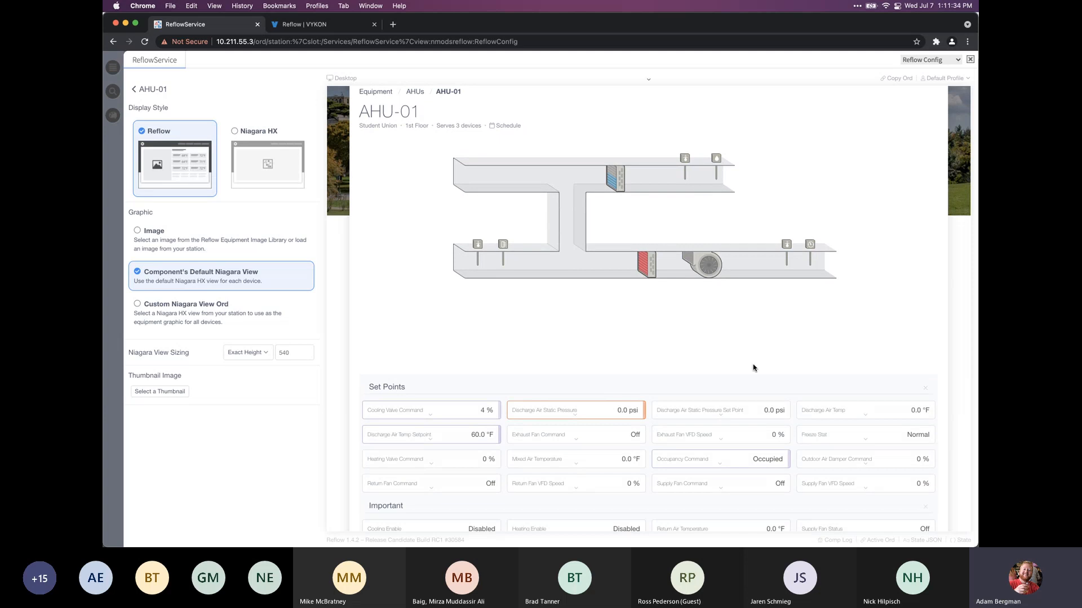
scroll(741, 364, up, 1)
scroll(741, 364, up, 2)
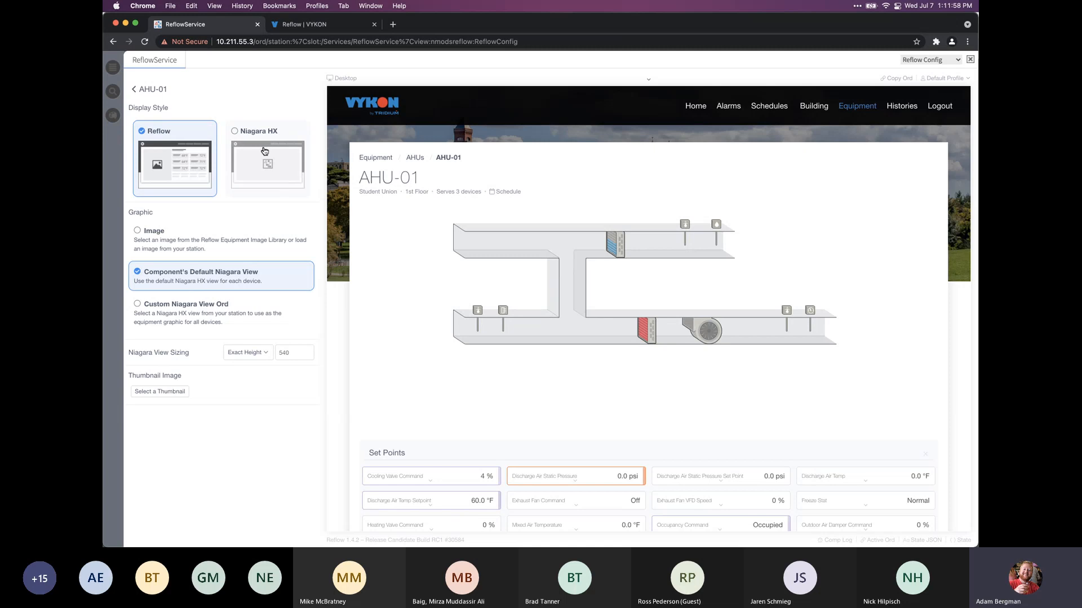
Switch AHU-01's display style to Niagara HX and check the page down to its served devices
click(264, 151)
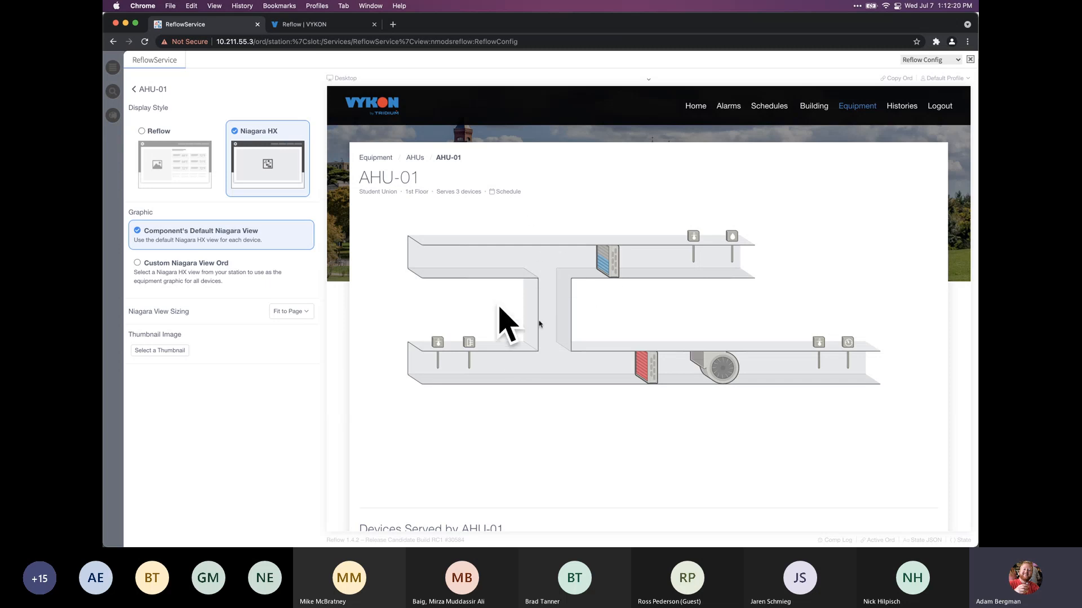
scroll(642, 287, down, 3)
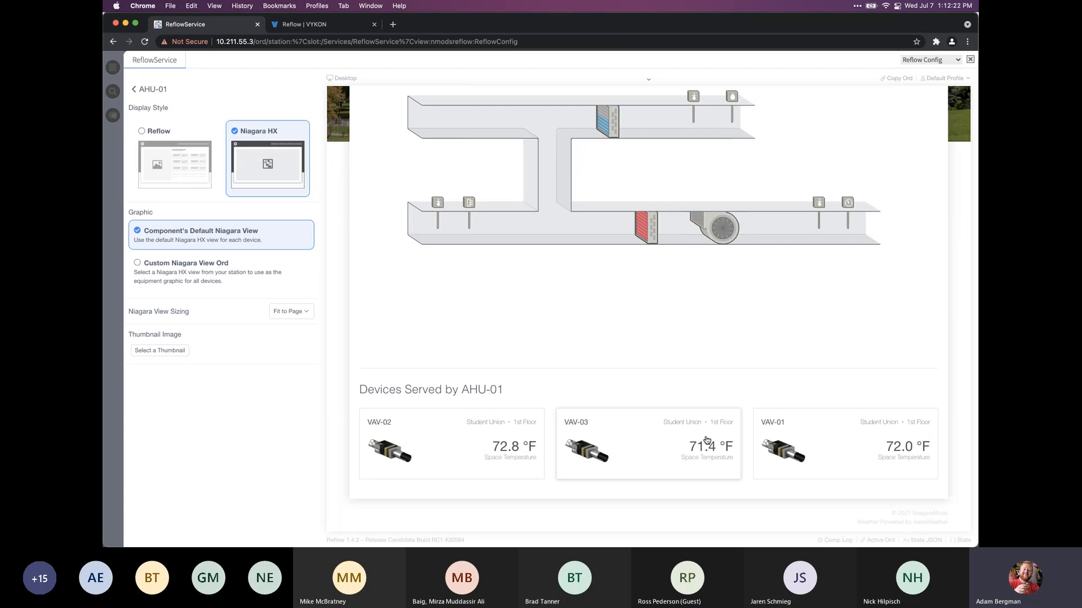
scroll(536, 237, up, 3)
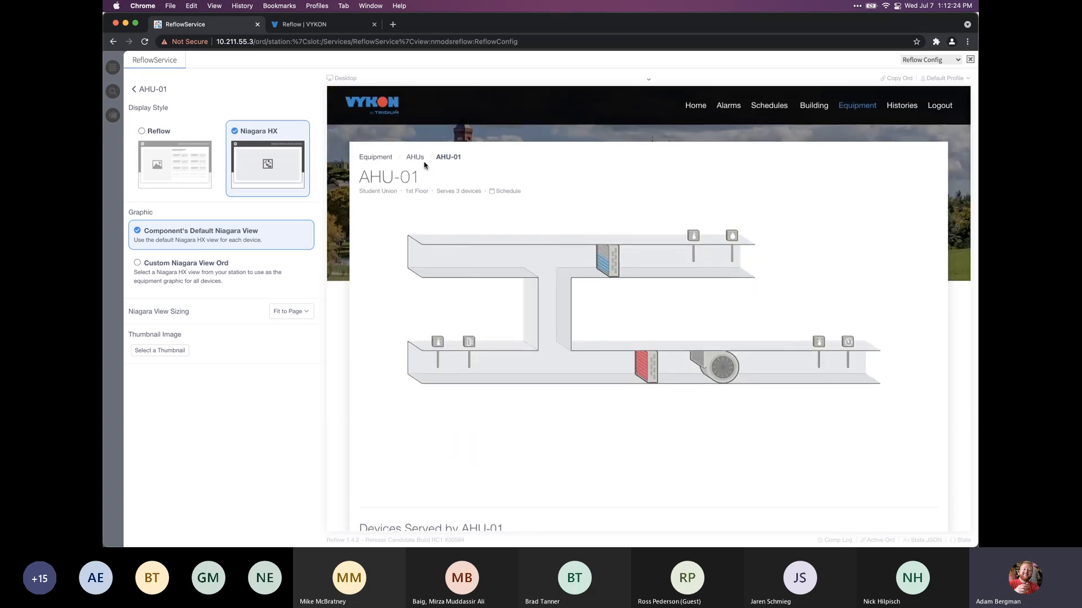
Return the preview to the Equipment overview and go back from AHU-01's settings to the main configuration list
click(416, 154)
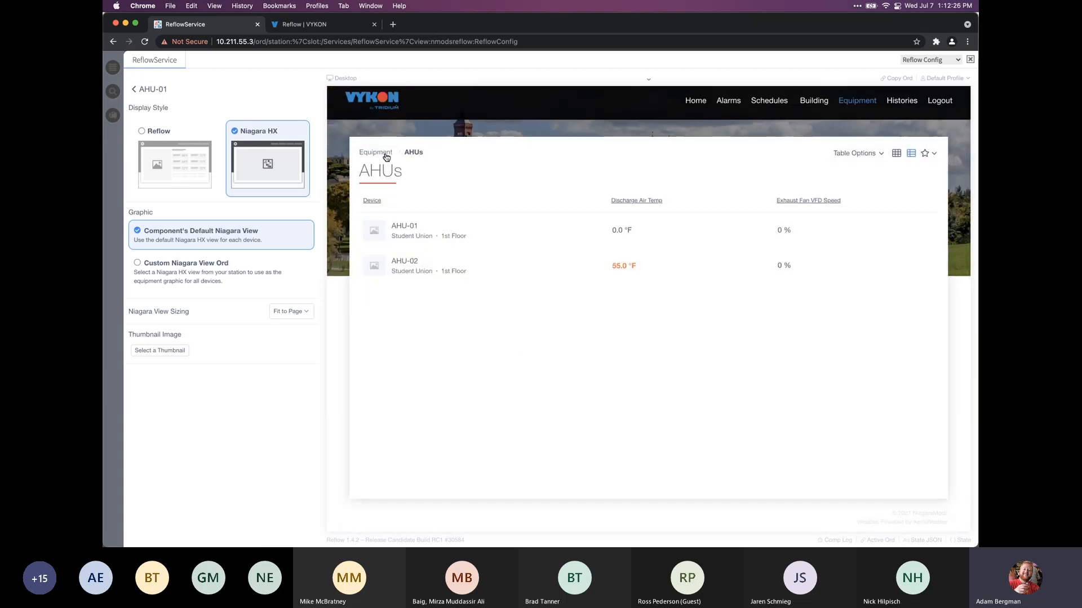
click(385, 152)
click(164, 90)
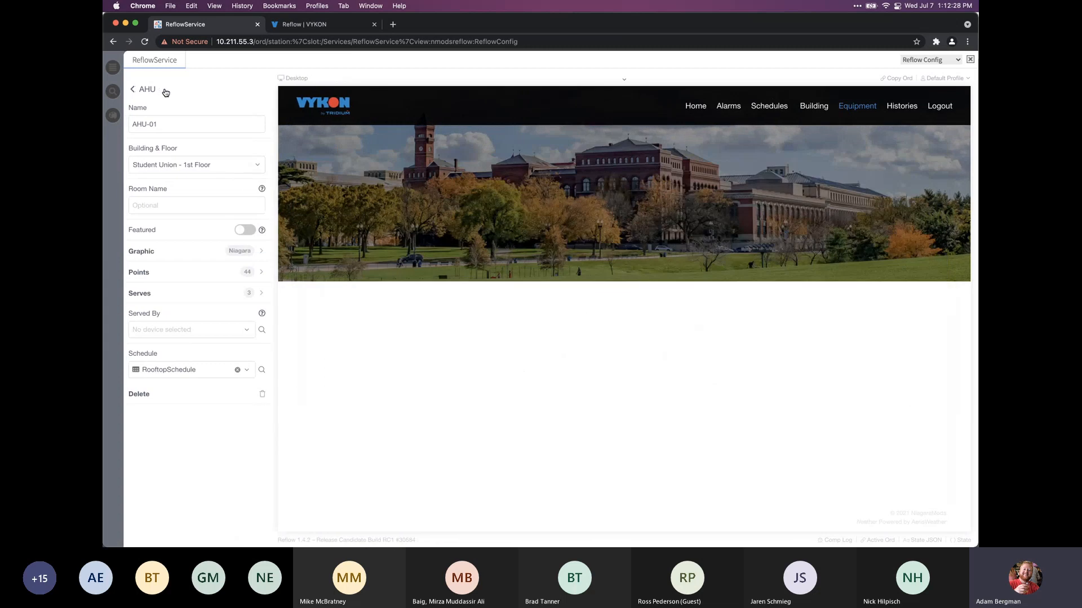
click(156, 90)
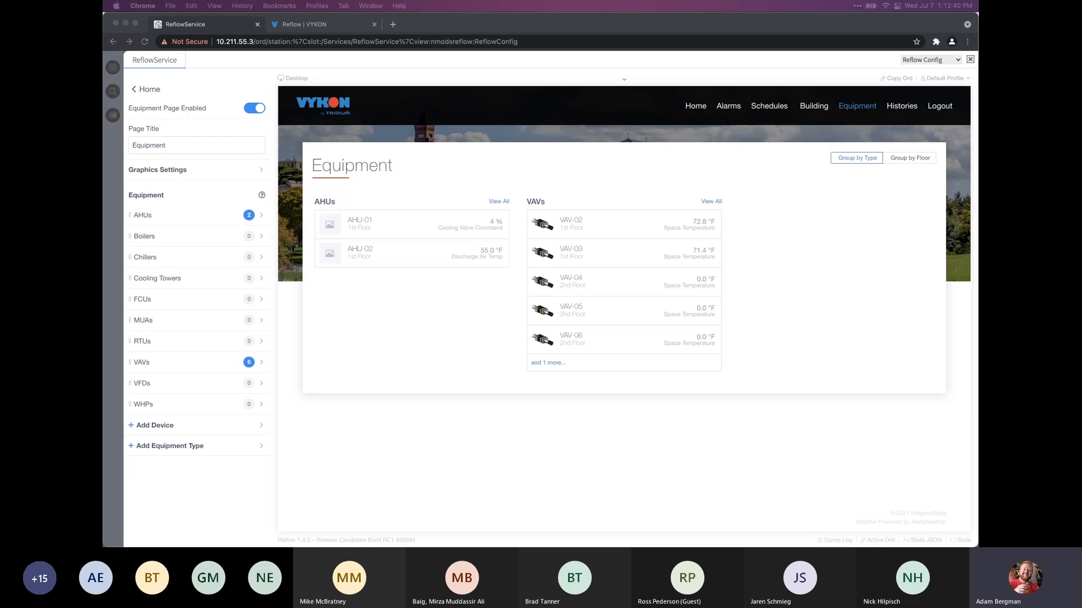
click(150, 93)
click(149, 90)
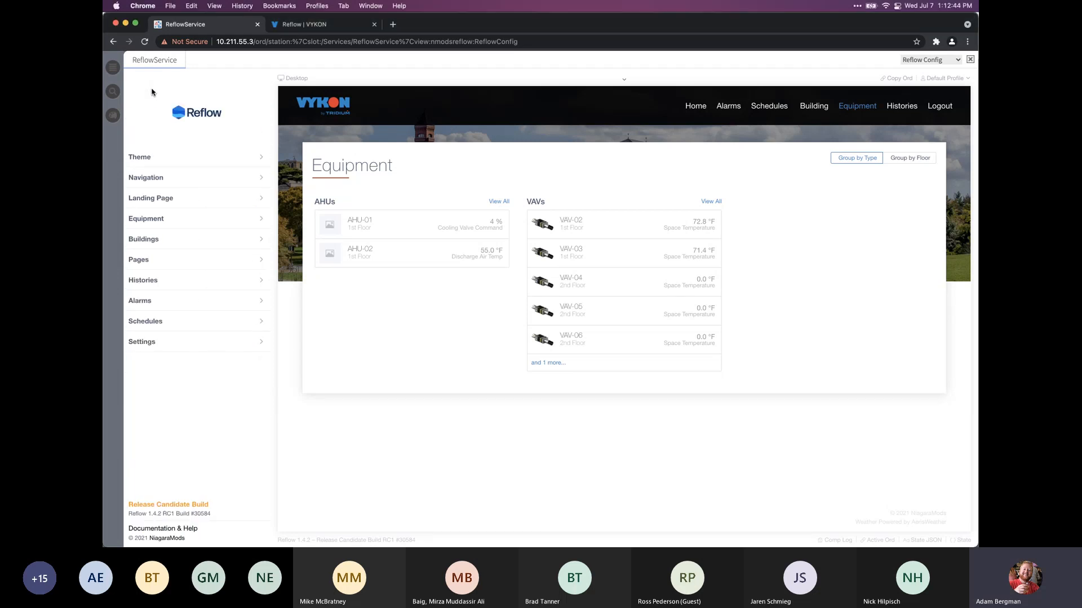
Open the 1st Floor settings of the Student Union building
click(201, 240)
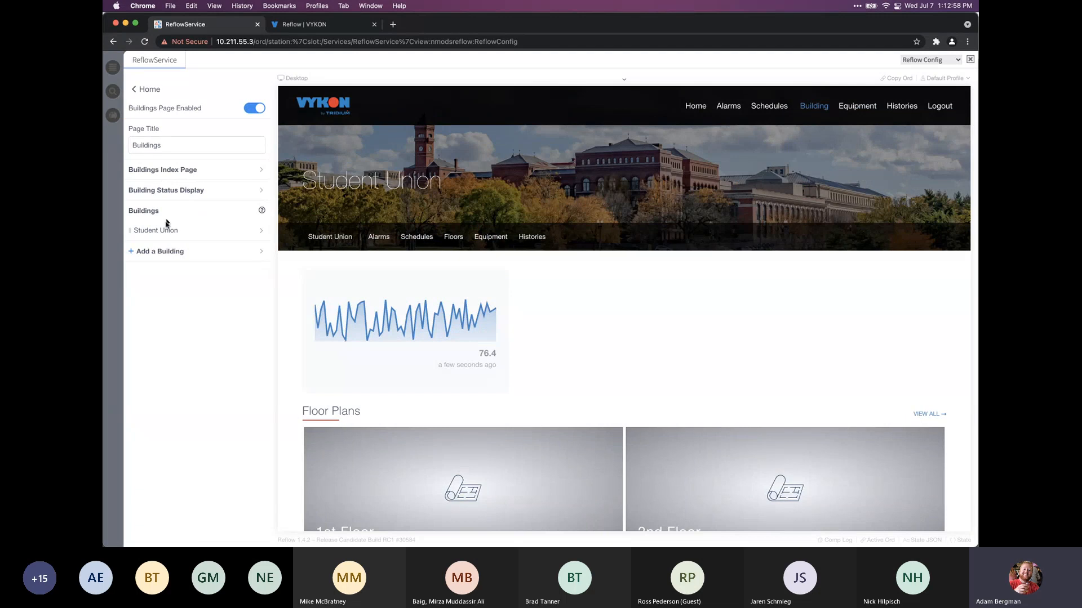
click(192, 234)
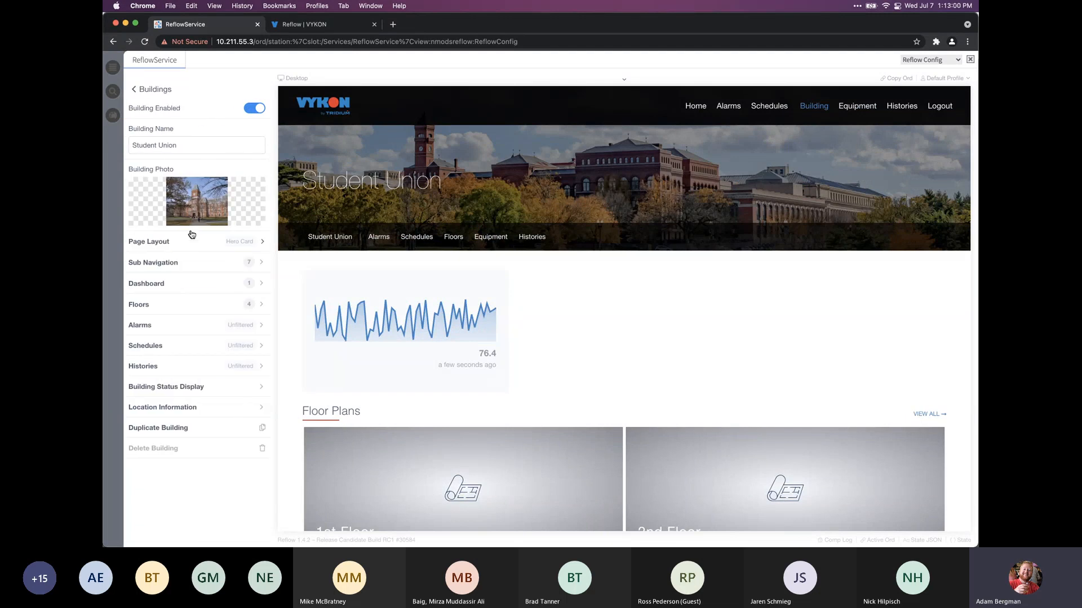
click(195, 312)
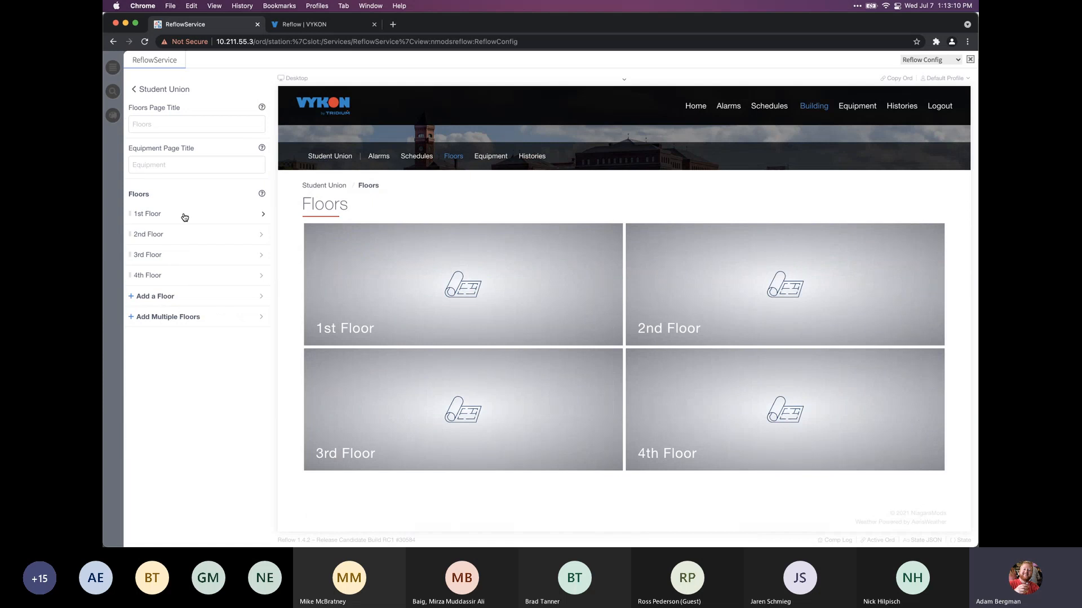
click(186, 221)
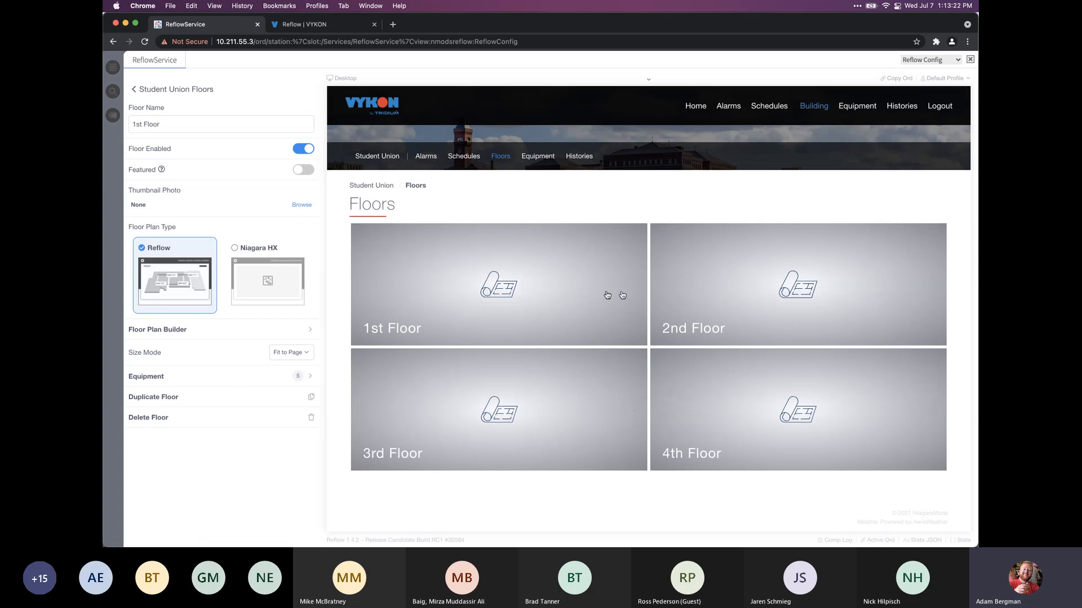
Set the 1st Floor's thumbnail photo to admin-lobby.jpg from the station's interiors folder
click(312, 206)
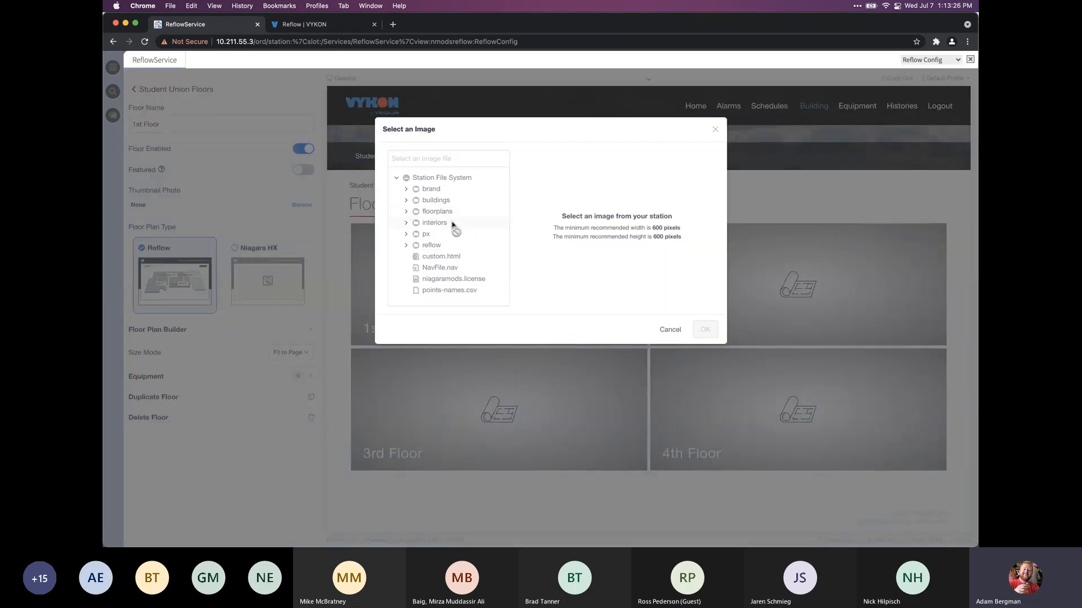
scroll(468, 254, down, 3)
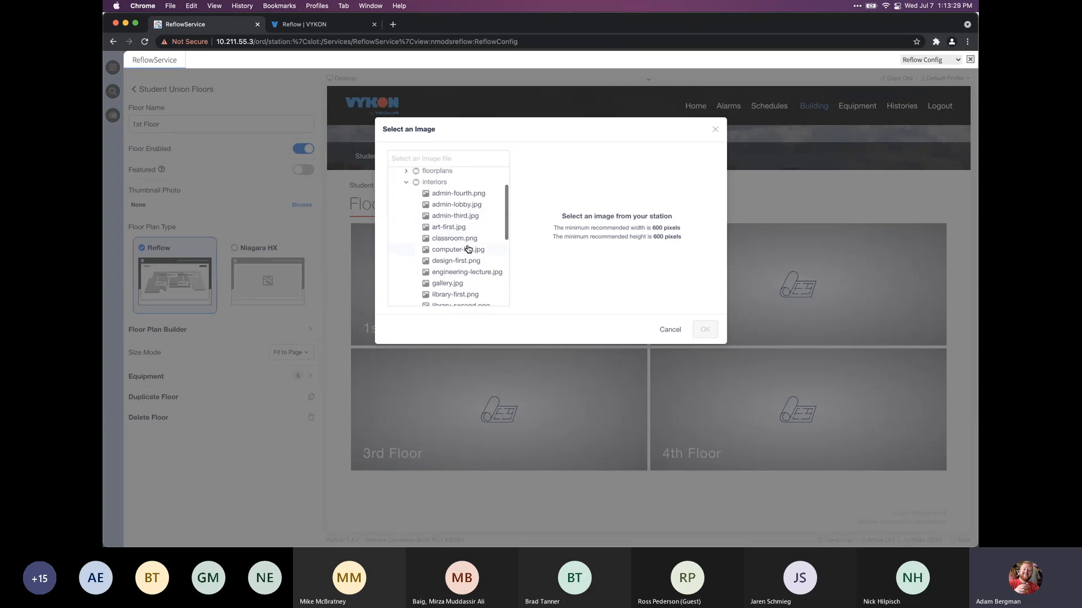
click(469, 206)
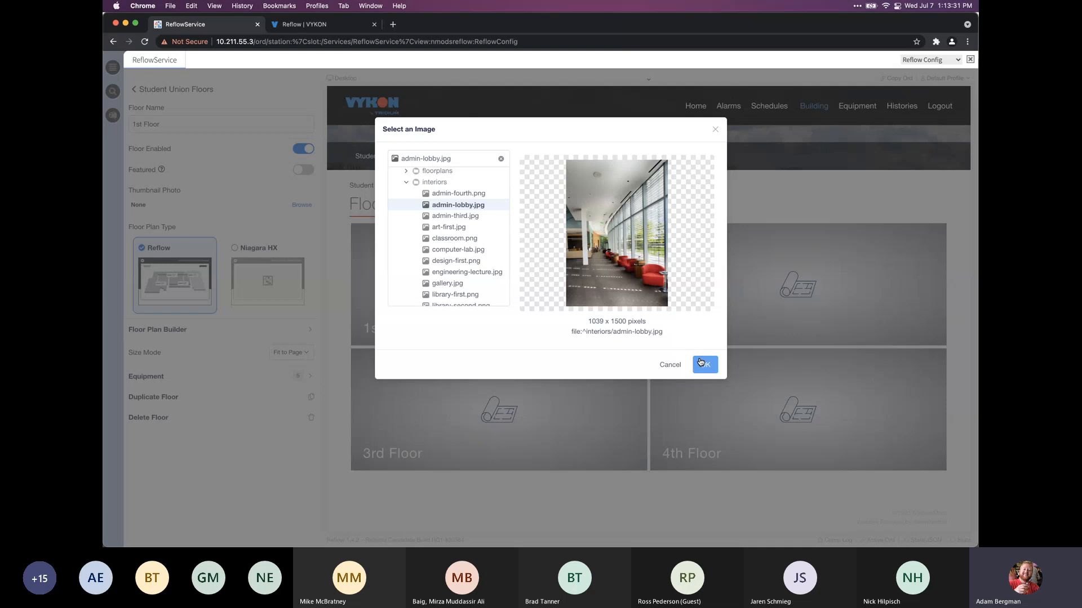
click(704, 365)
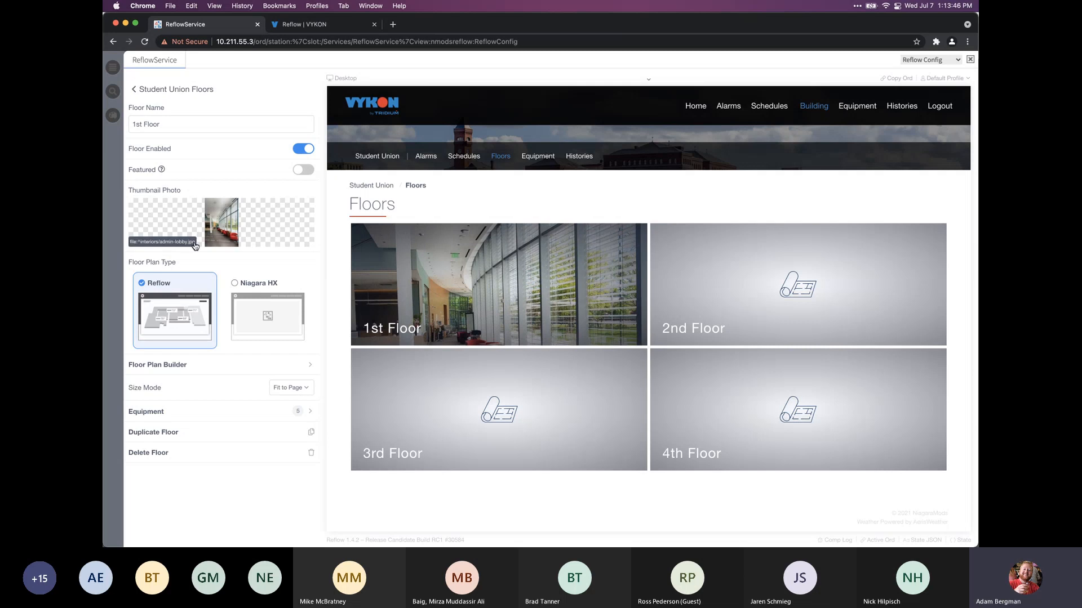
Set the 1st Floor's floor plan type to Niagara HX and assign the Floor 1 view from Floorplans
click(260, 325)
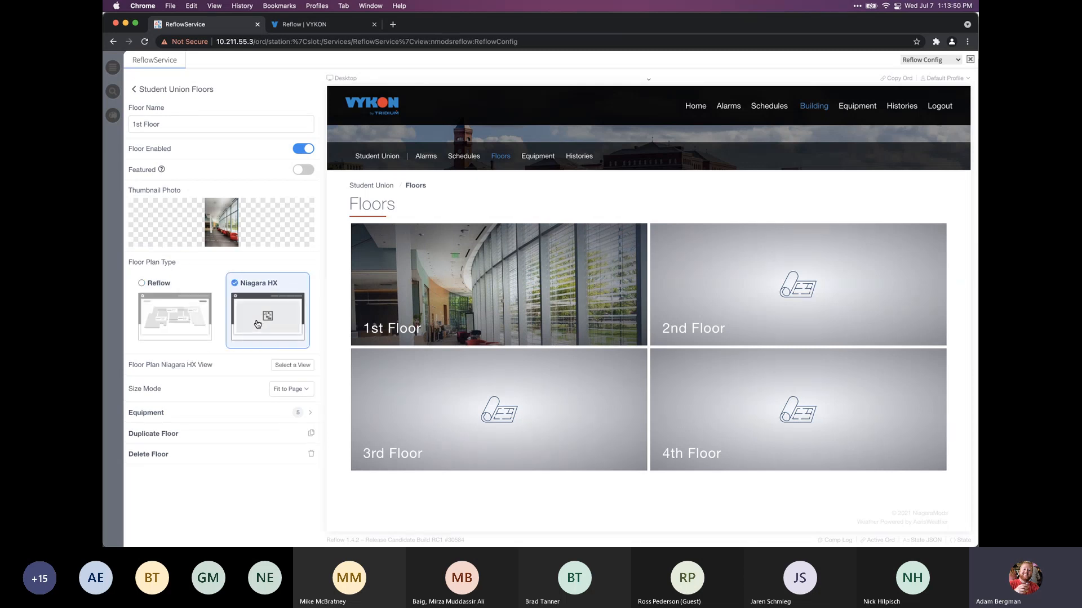
click(291, 365)
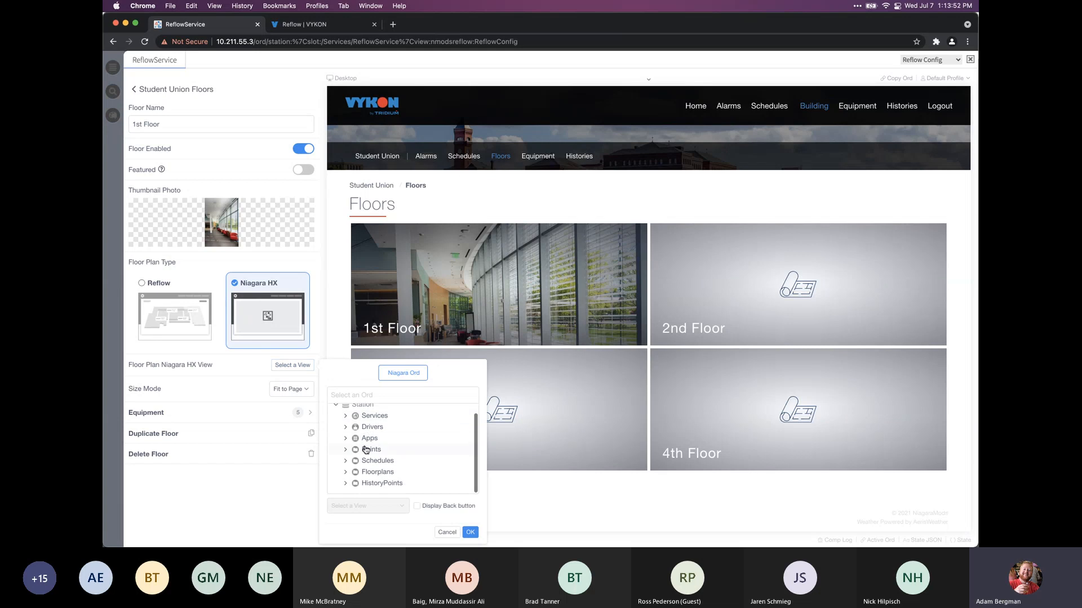
click(346, 473)
click(378, 483)
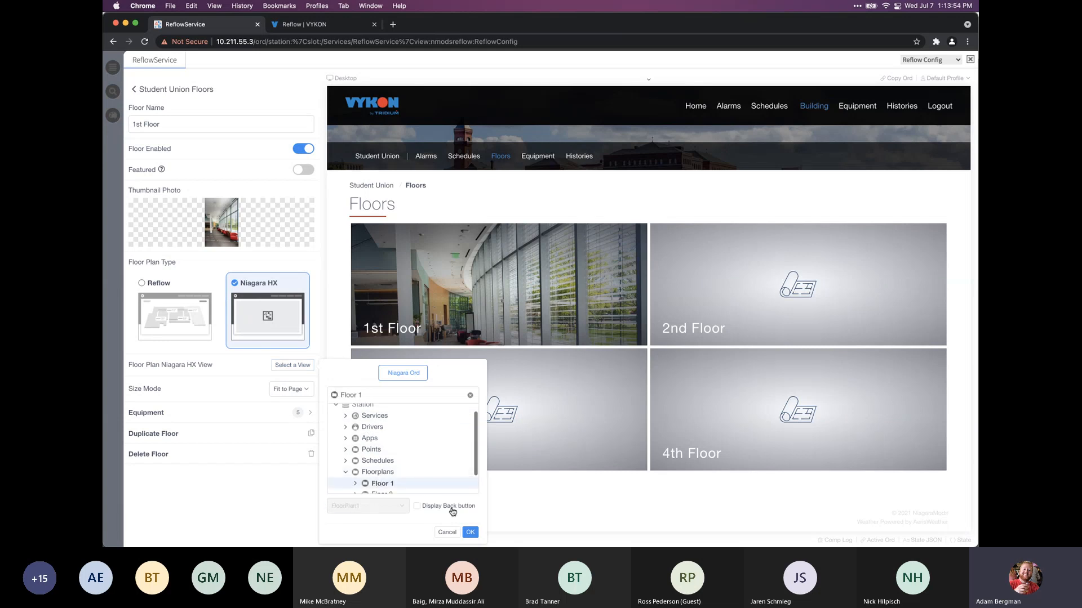
click(470, 532)
Preview the 1st Floor plan, try moving between the 1st and 2nd Floor, and return to the Floors page
click(474, 310)
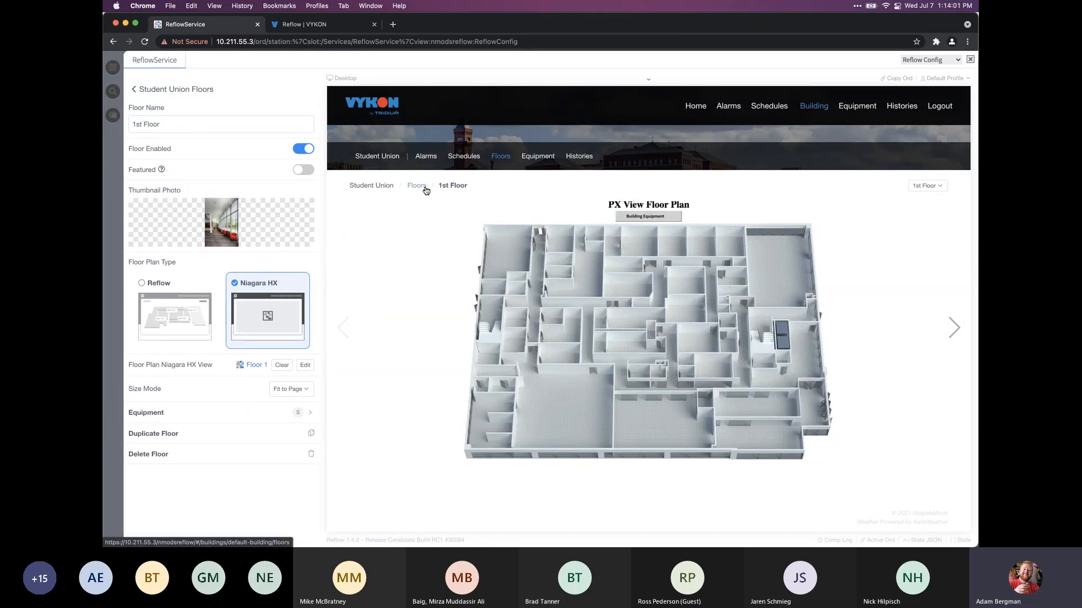
click(925, 186)
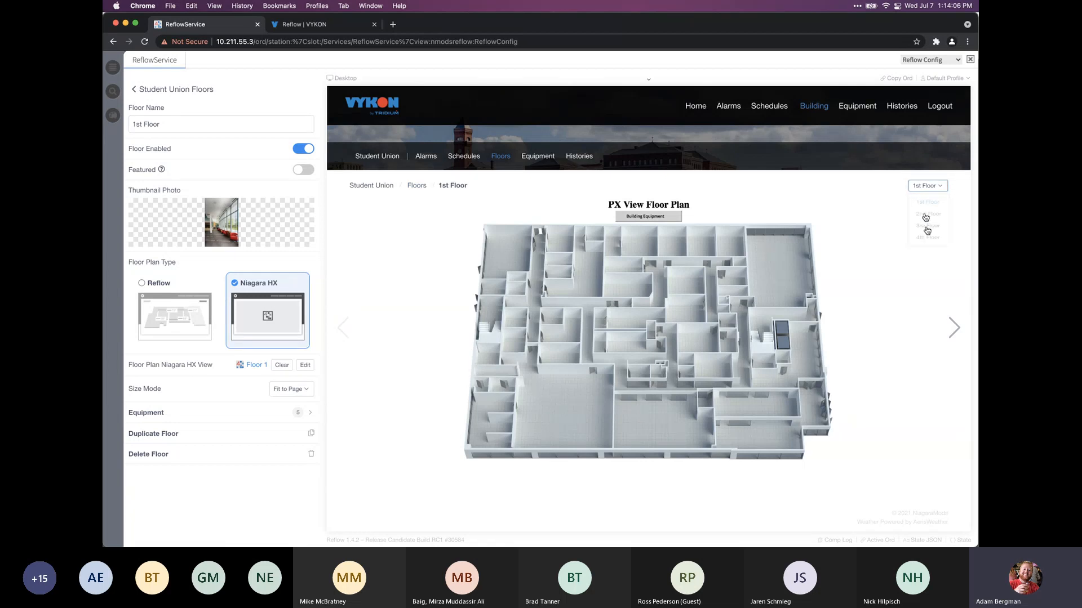
click(953, 327)
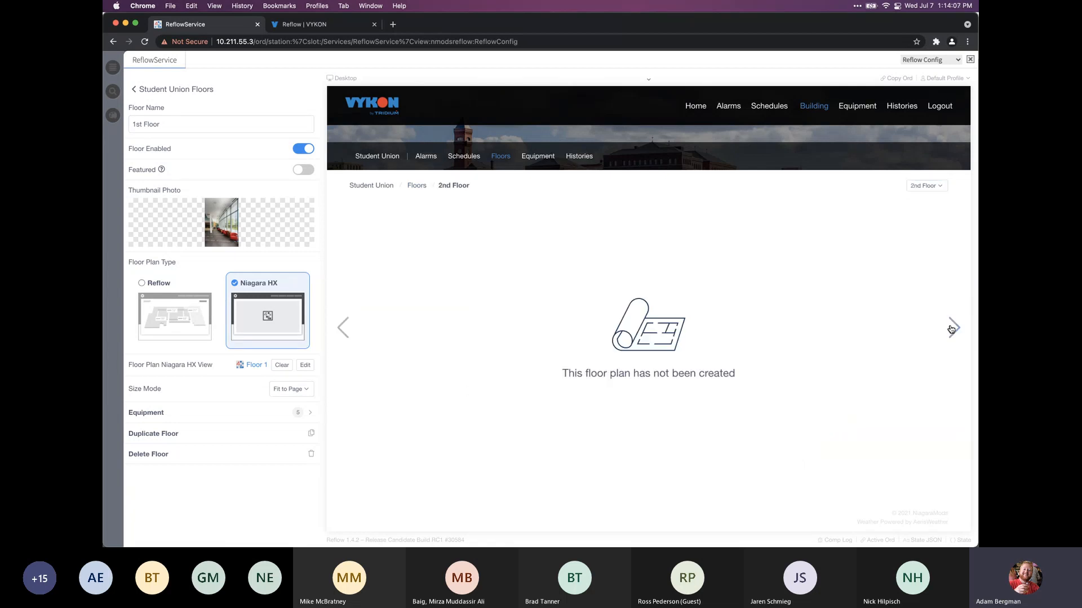
click(343, 333)
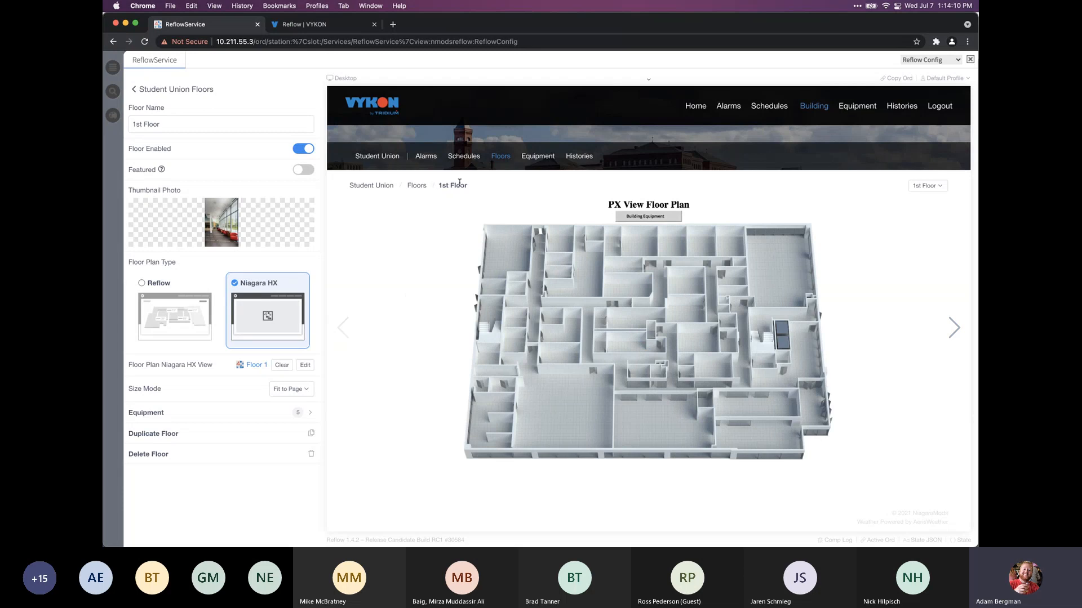
click(415, 185)
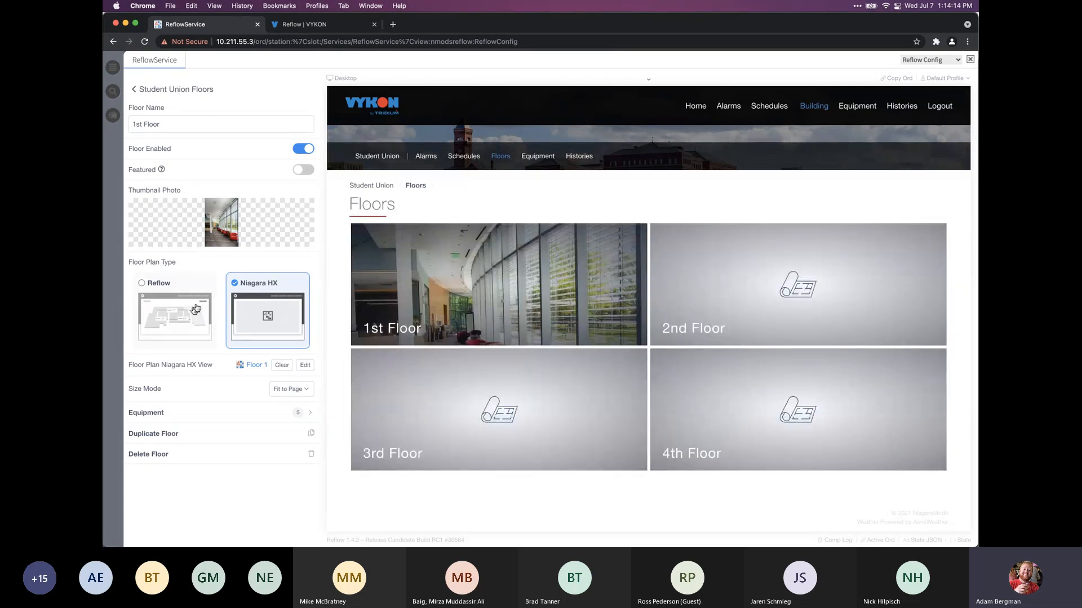
Switch the 1st Floor's floor plan type to Reflow and load office-floorplan-1.jpg from the floorplans folder into its Floor Plan Builder
click(169, 319)
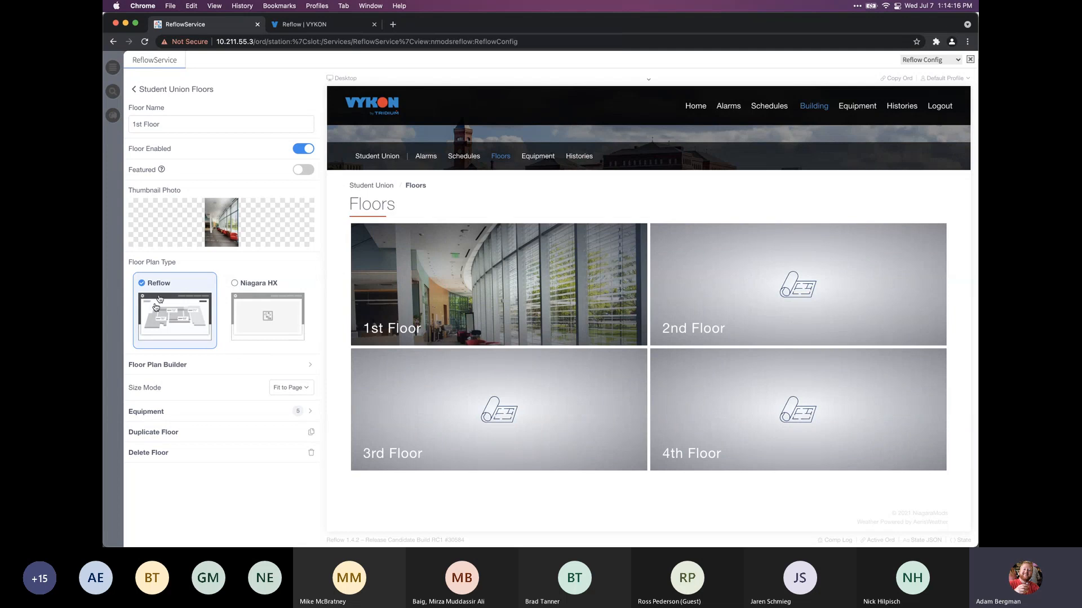
click(212, 366)
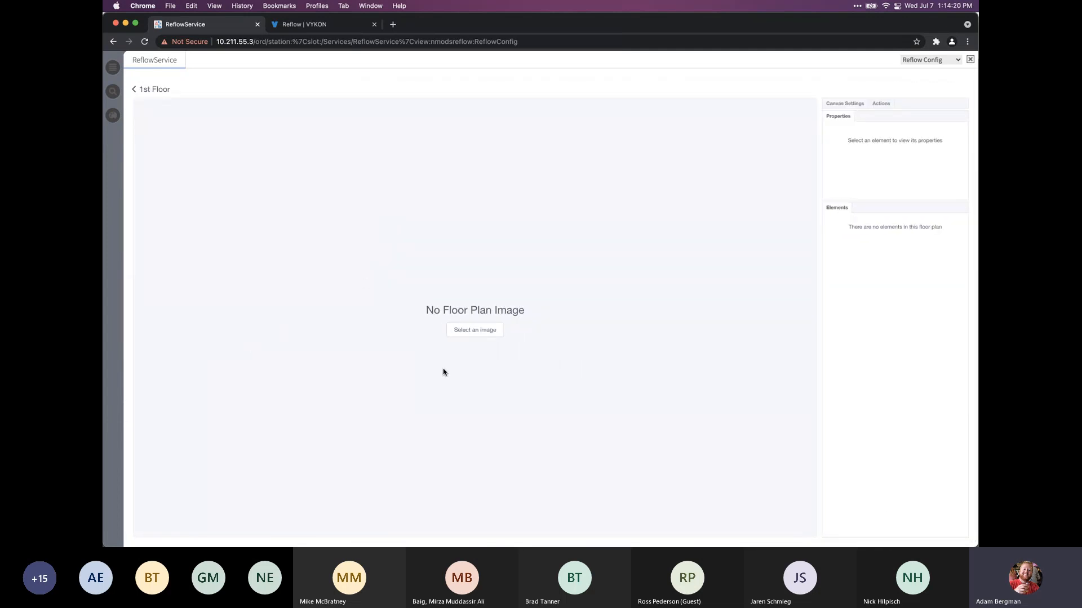
click(471, 332)
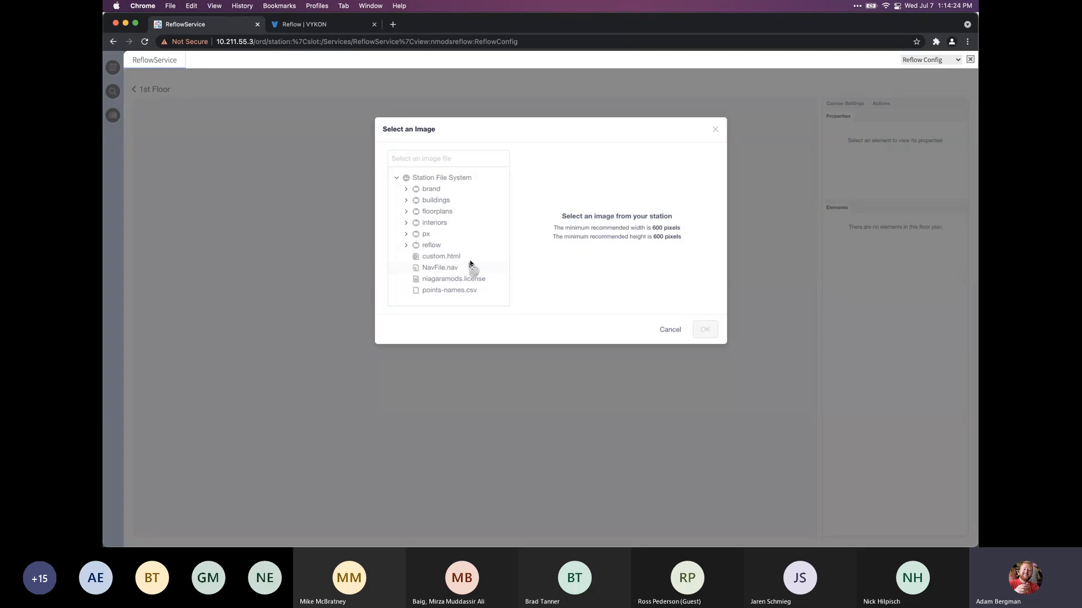
click(454, 212)
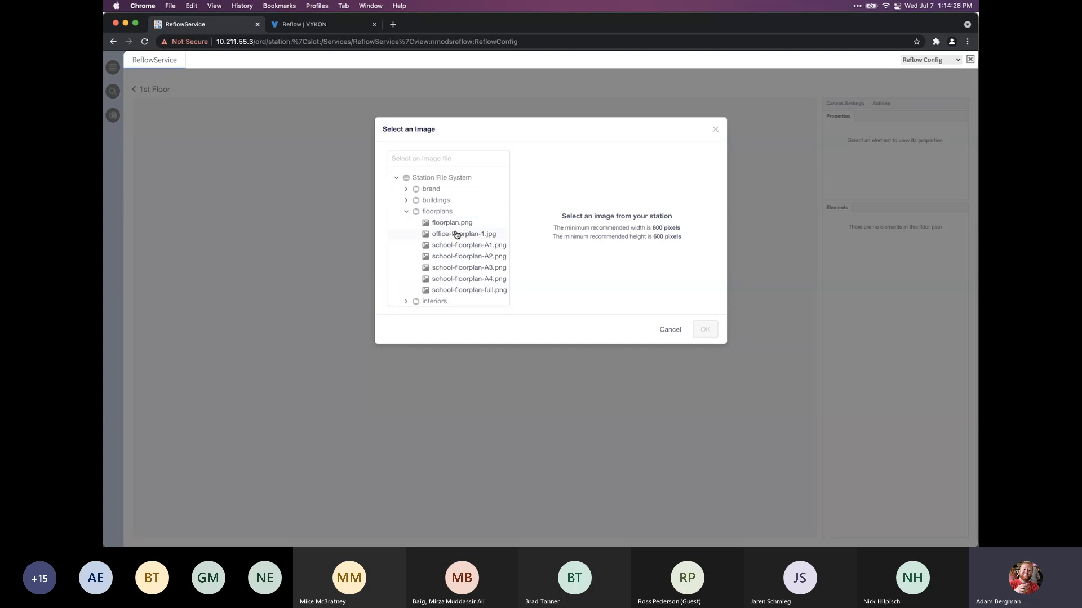
click(457, 234)
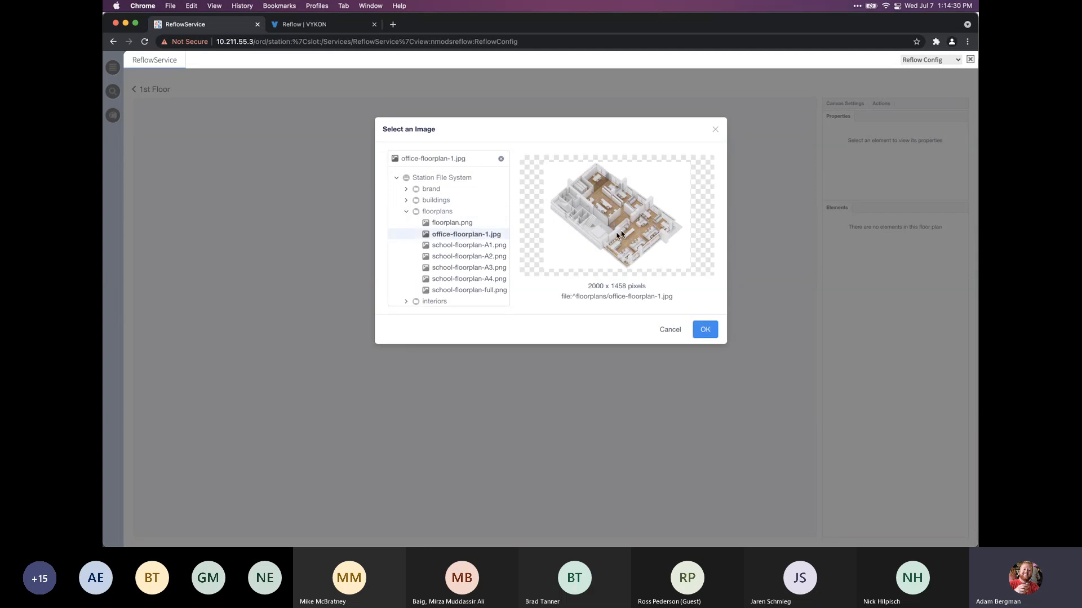
click(705, 330)
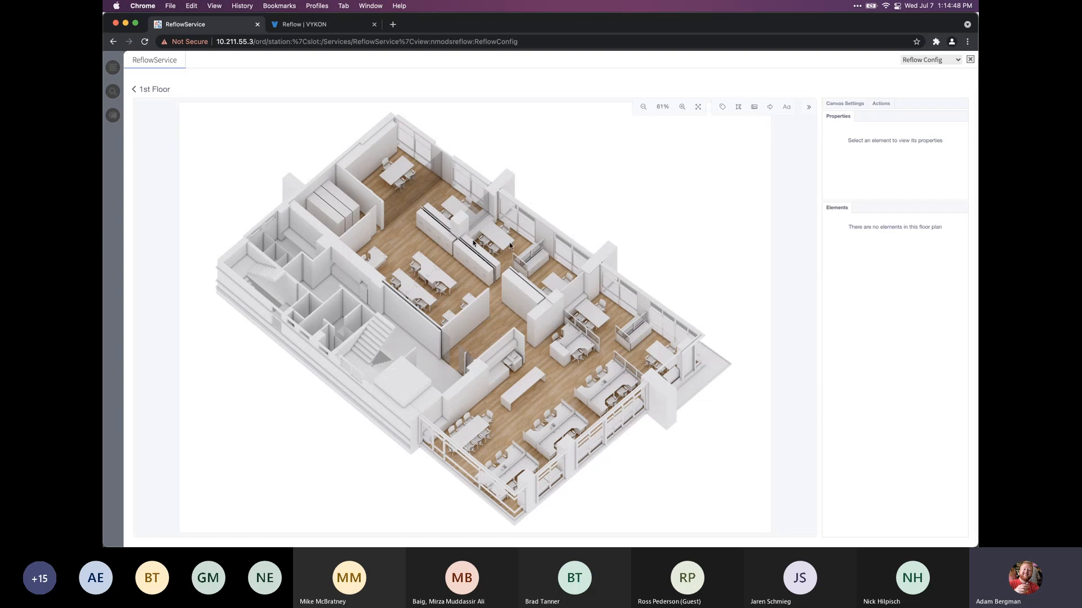
Examine the office floor plan at closer zoom levels and fit the whole image back into the canvas
click(682, 106)
click(682, 106)
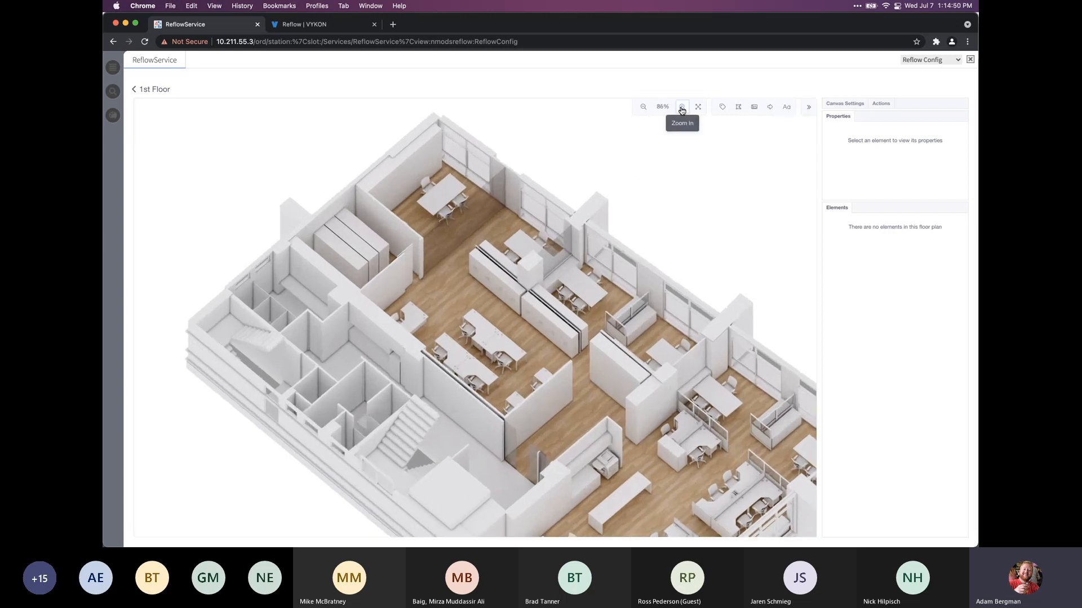
click(682, 107)
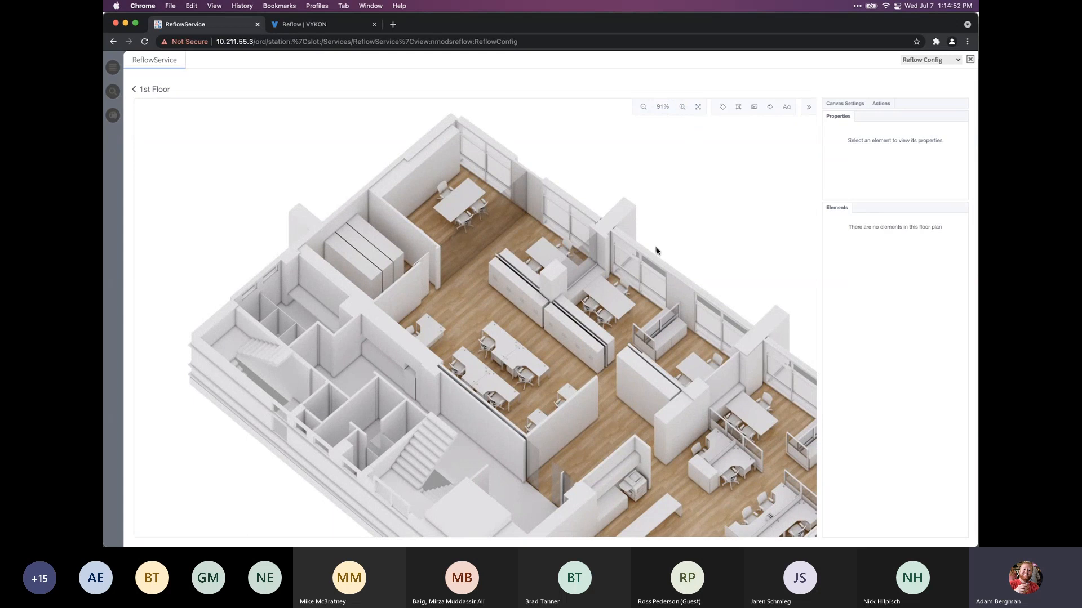
drag(669, 265, 502, 181)
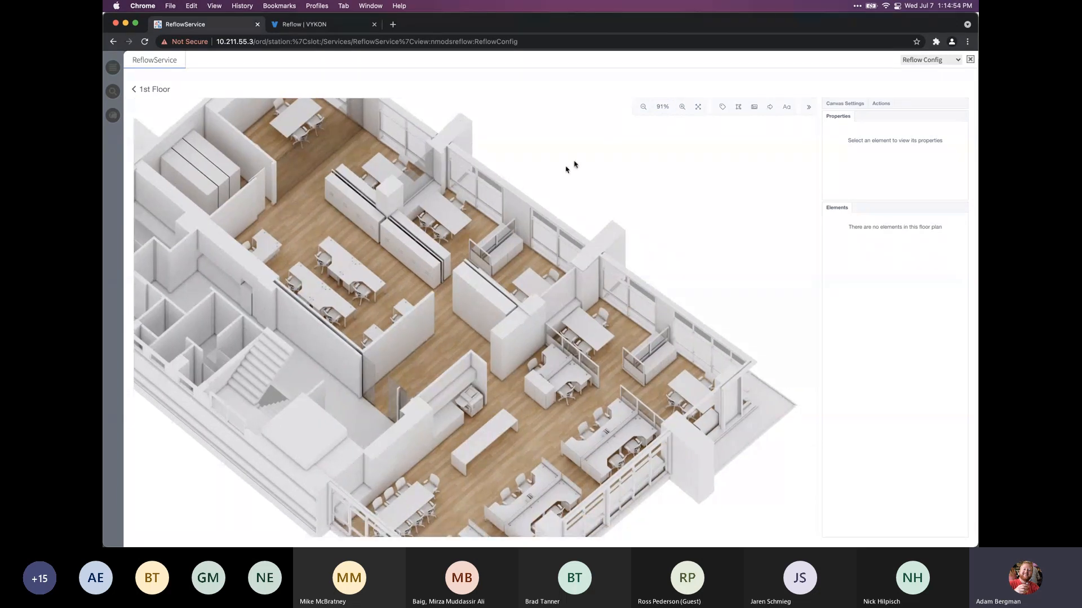
click(643, 107)
click(664, 107)
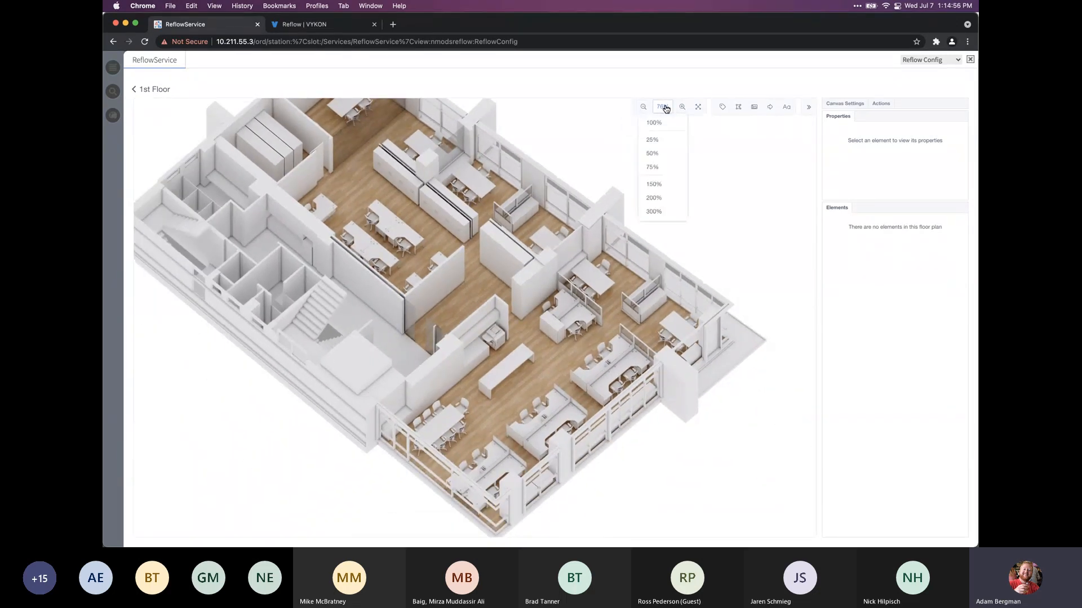
click(666, 134)
click(698, 108)
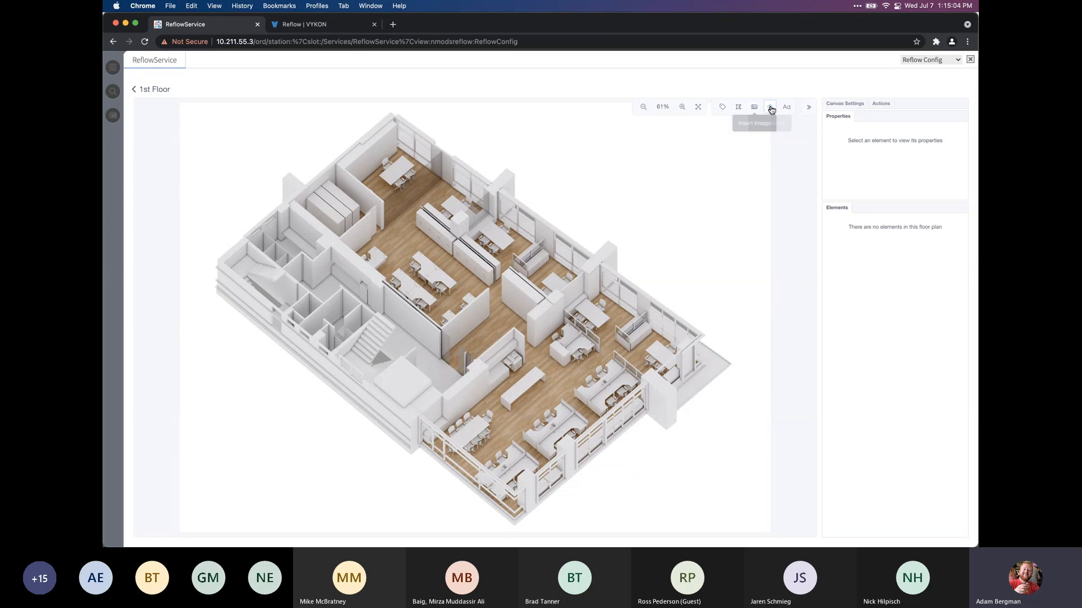
Insert a label on the floor plan and place it beside the conference room at the building's upper corner
click(721, 107)
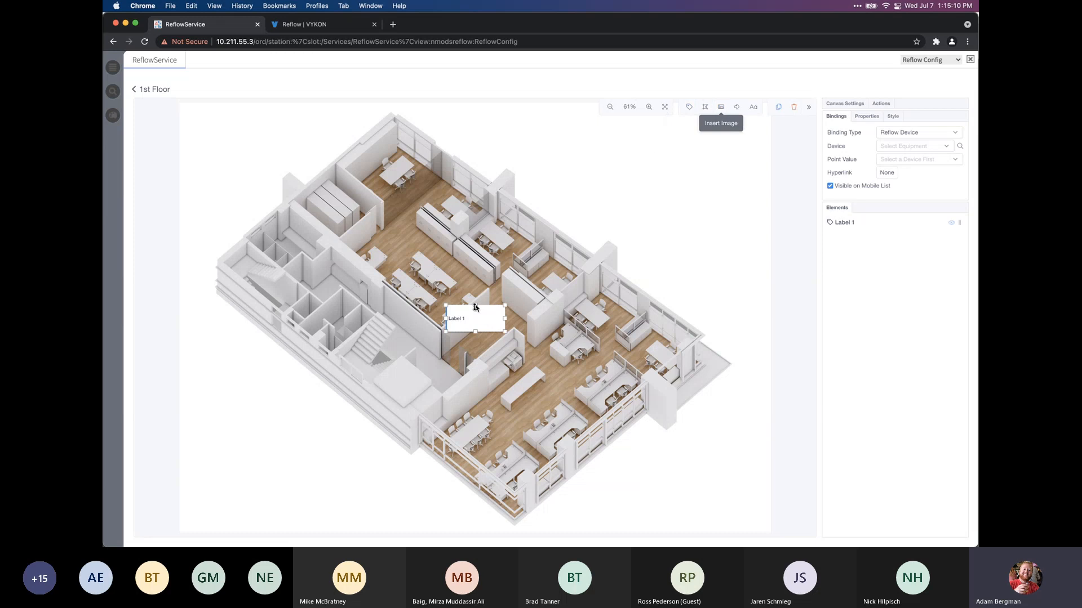
drag(471, 319, 467, 148)
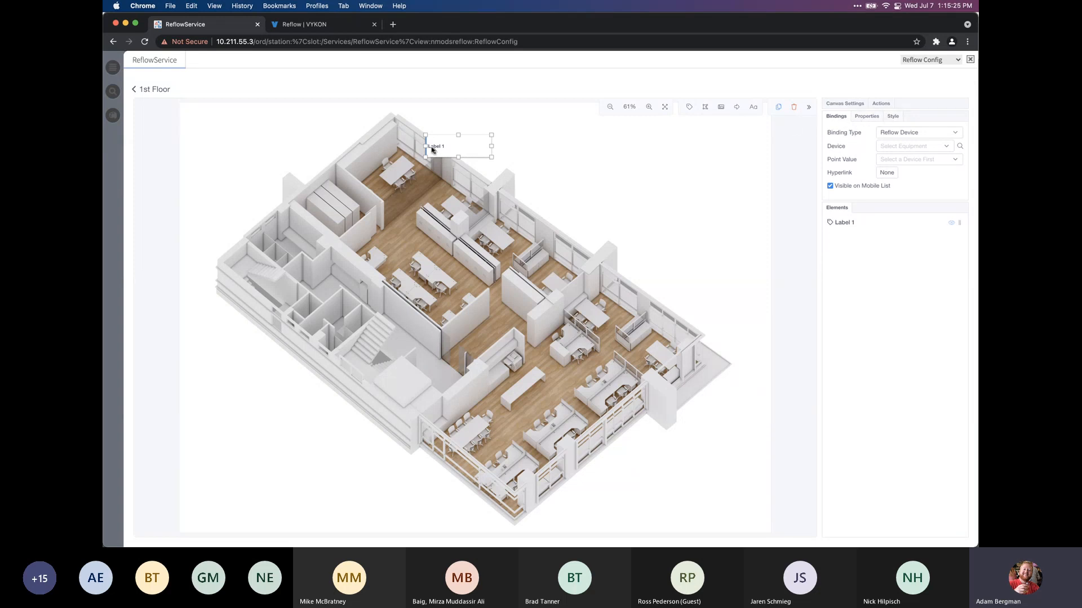
mouse_move(425, 147)
mouse_down()
mouse_move(445, 146)
mouse_move(434, 141)
mouse_up()
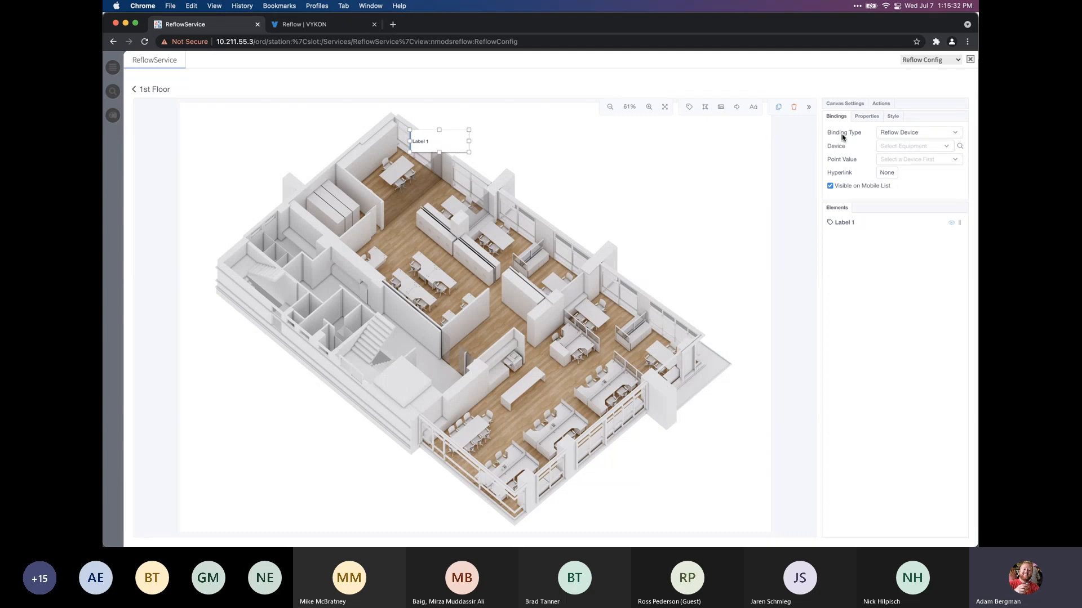
Bind the label to the Reflow device VAV-01 of the Student Union
click(899, 148)
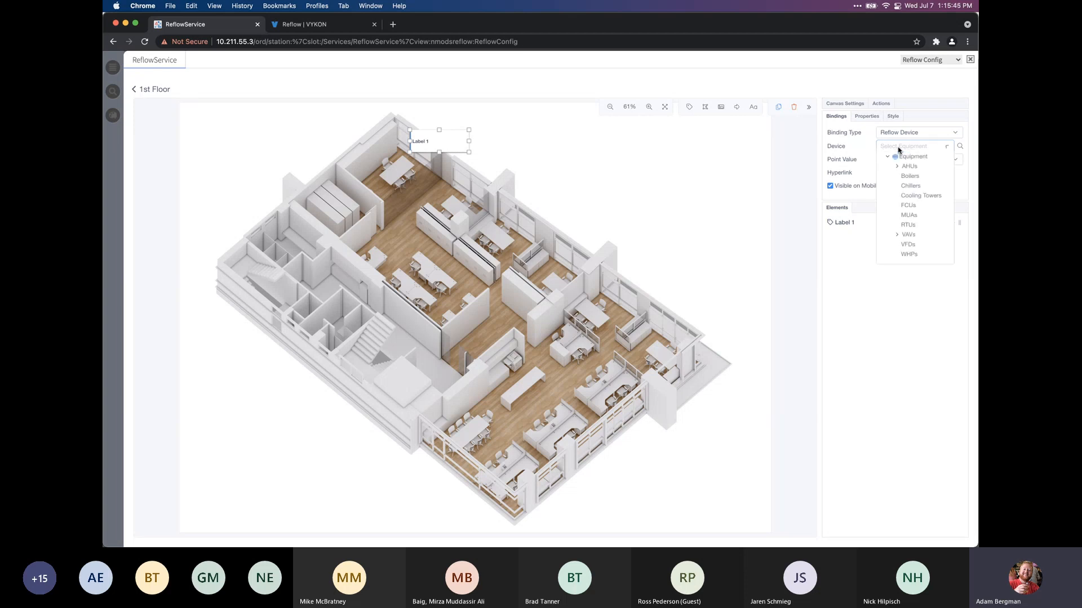
click(897, 234)
scroll(912, 250, down, 3)
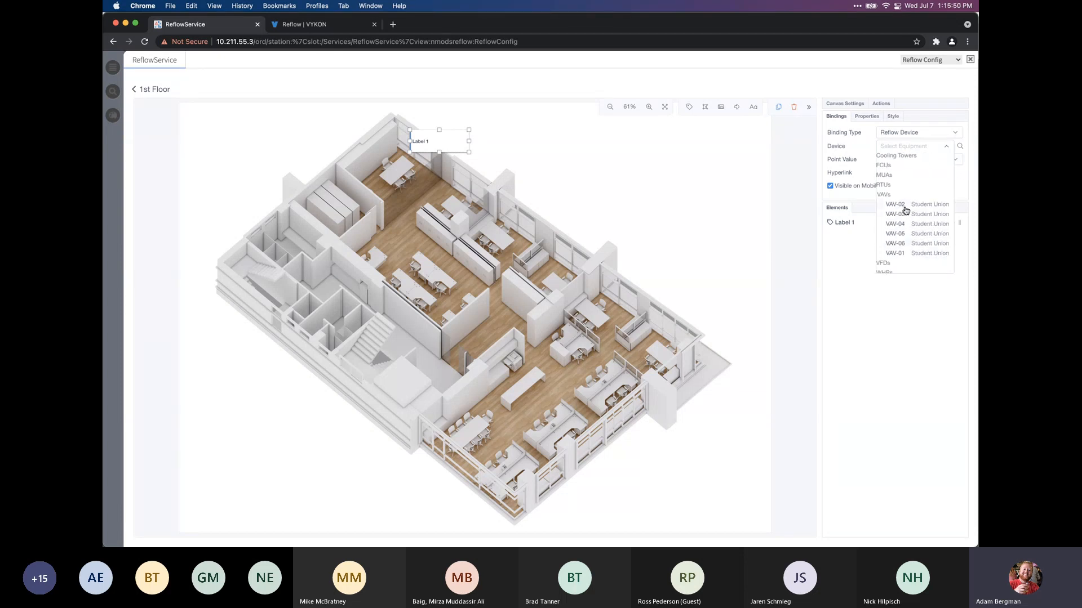
click(905, 254)
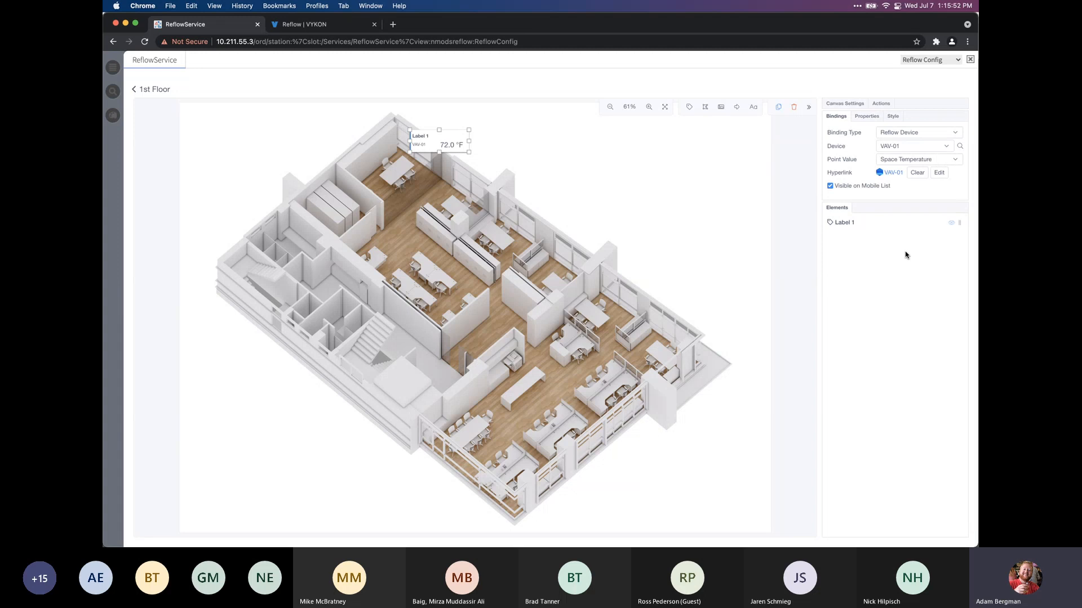
Widen the label slightly, title it Conference Room and set its second info line to Room #303
drag(469, 140, 478, 143)
click(866, 117)
triple_click(906, 145)
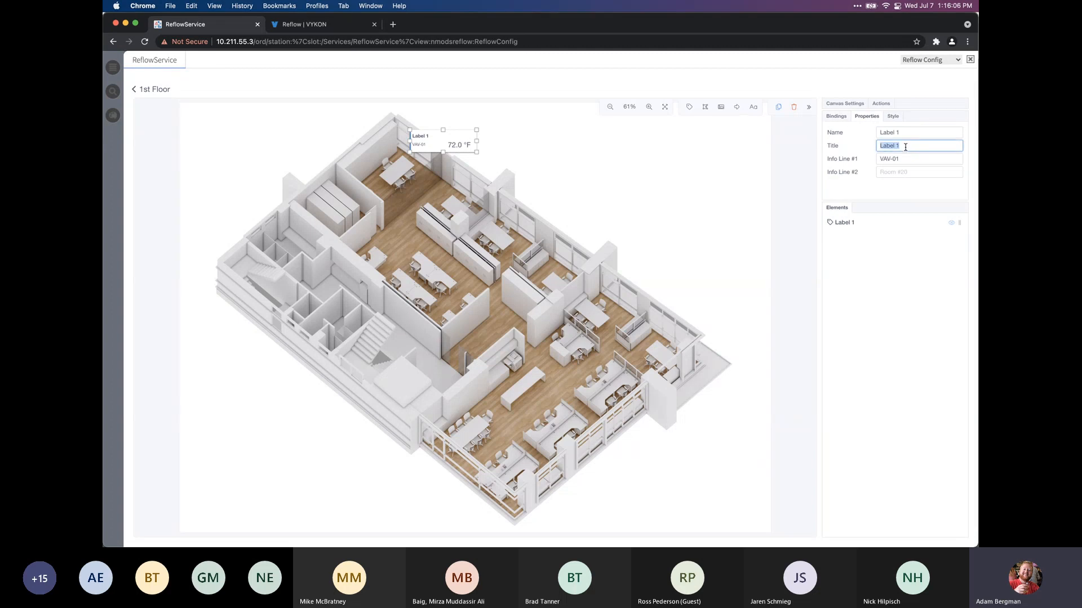
text(Conference Room)
click(903, 172)
text(Room #303)
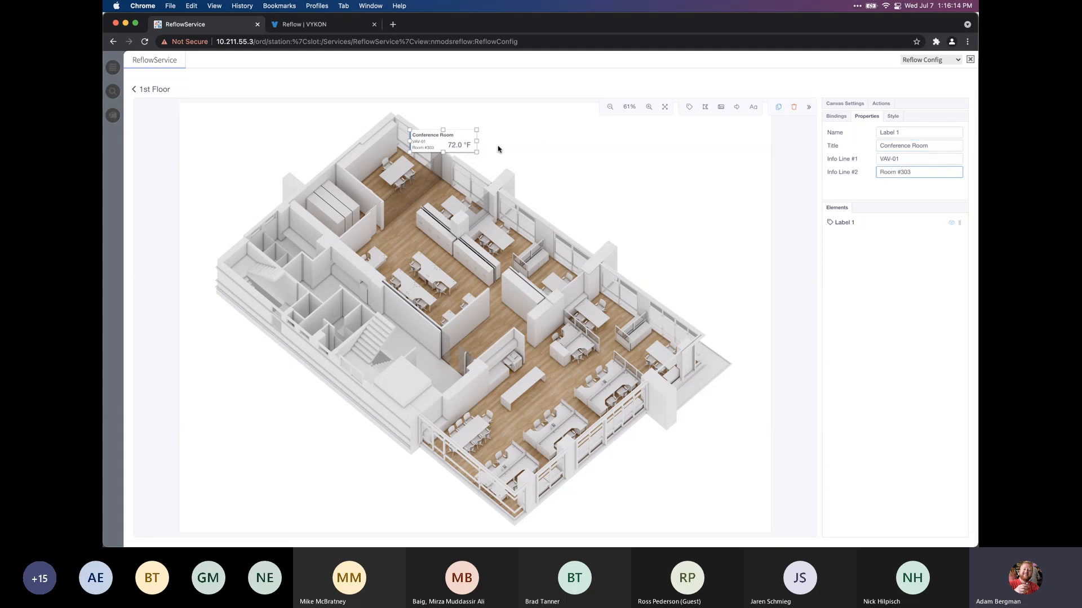
Make the Conference Room label slightly taller and reposition it just outside the room's window wall
drag(477, 152, 436, 143)
click(453, 191)
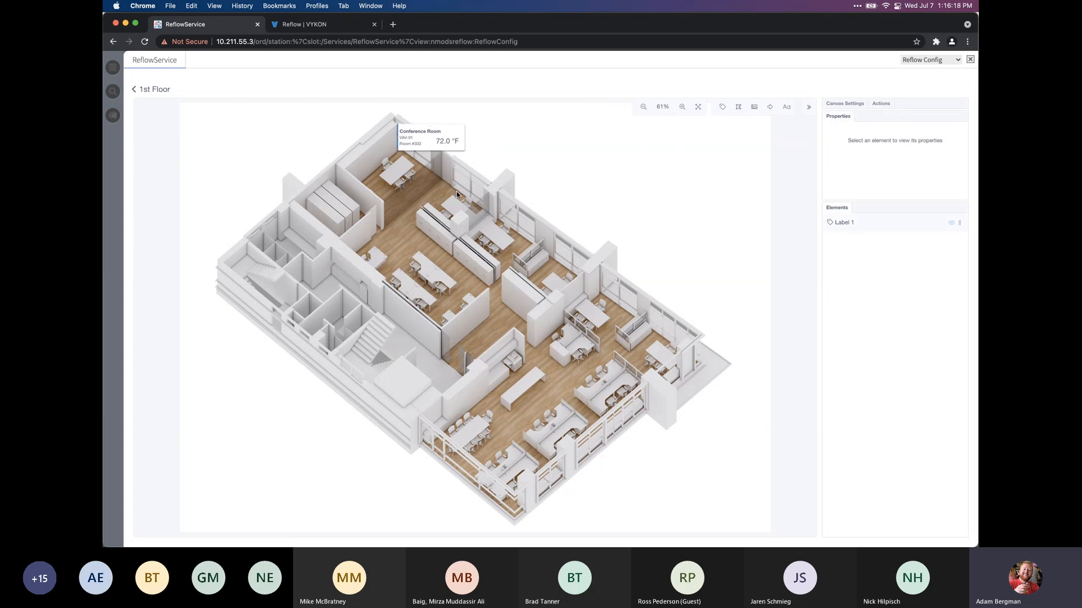
drag(416, 137, 436, 138)
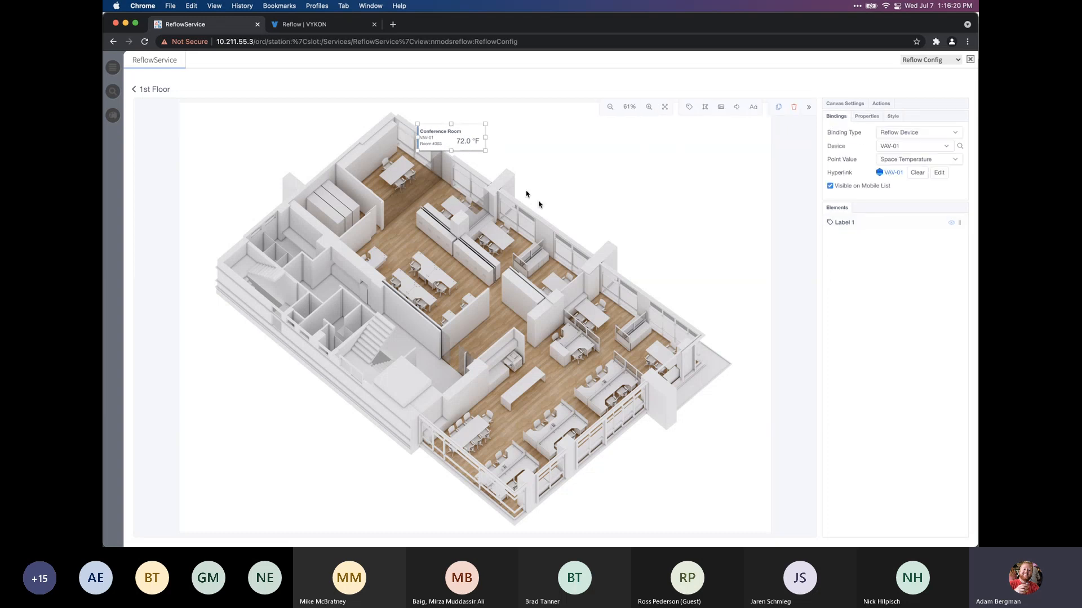
click(700, 174)
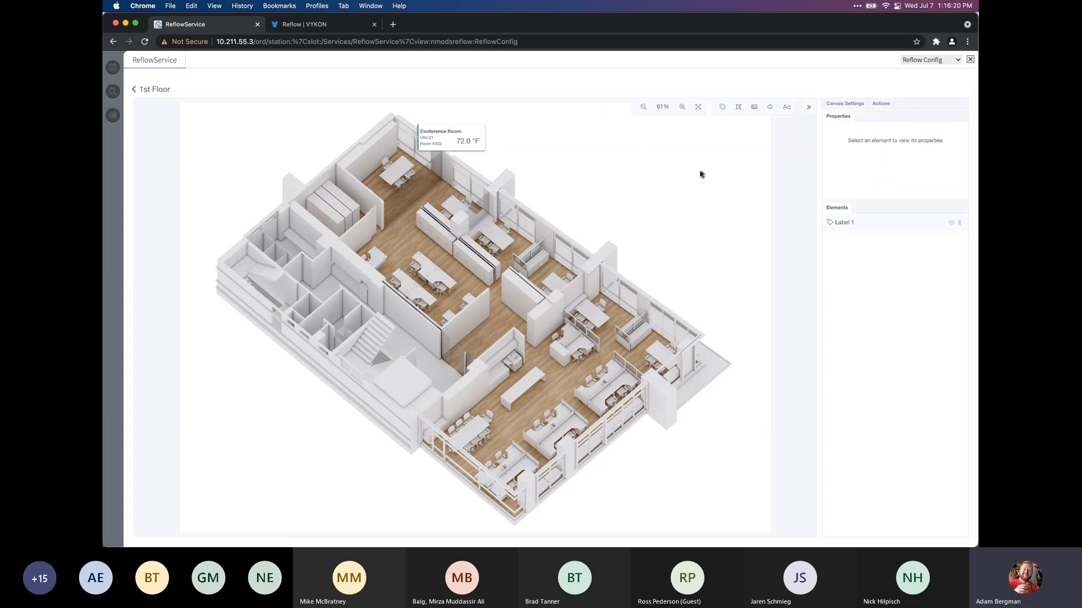
Draw a four-point zone outlining the conference room at the building's upper corner
click(739, 111)
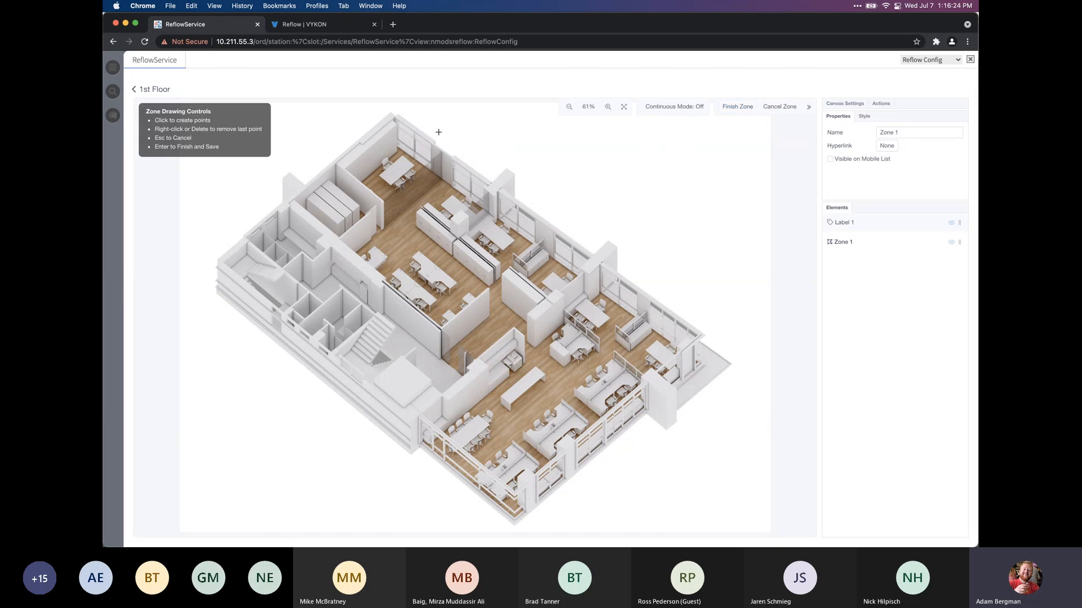
click(397, 116)
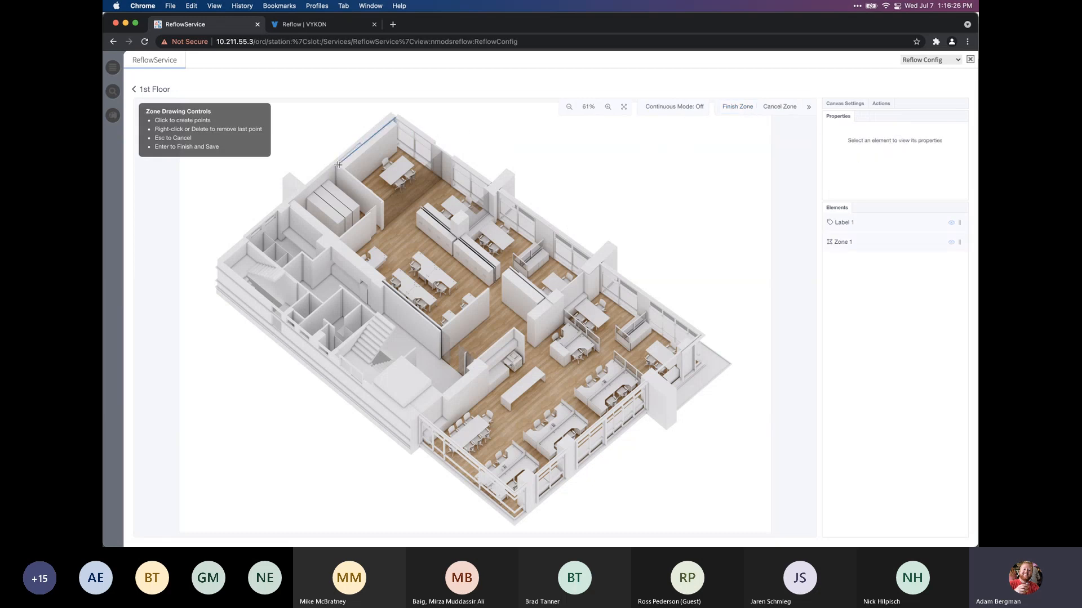
click(340, 165)
click(385, 200)
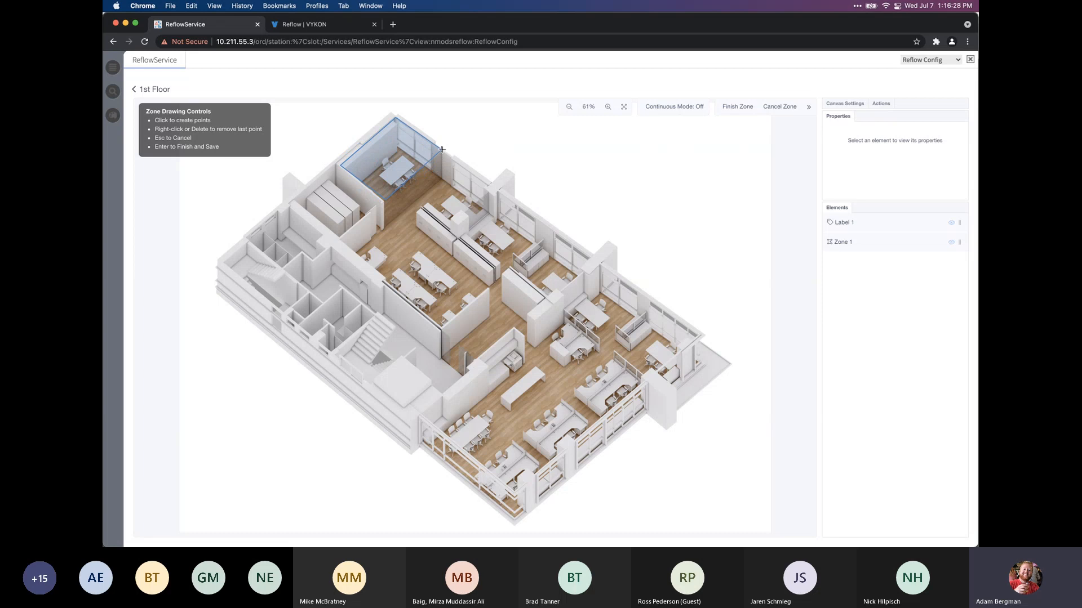
click(442, 150)
key(Return)
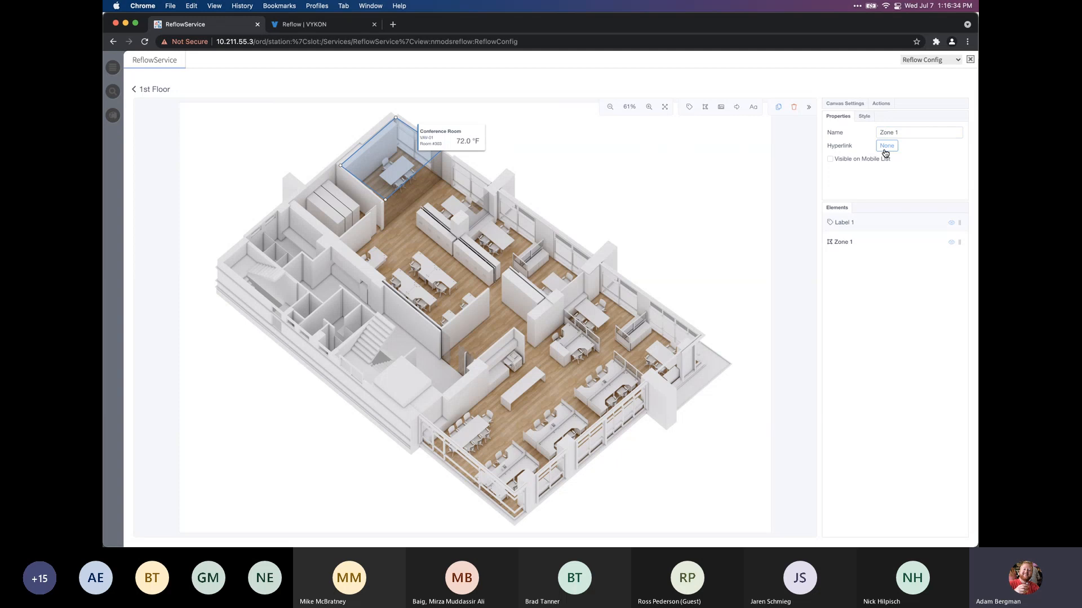
Set the conference room zone's color to Dynamic and assign the NumericRamp point from the station's Points folder as its value
click(864, 117)
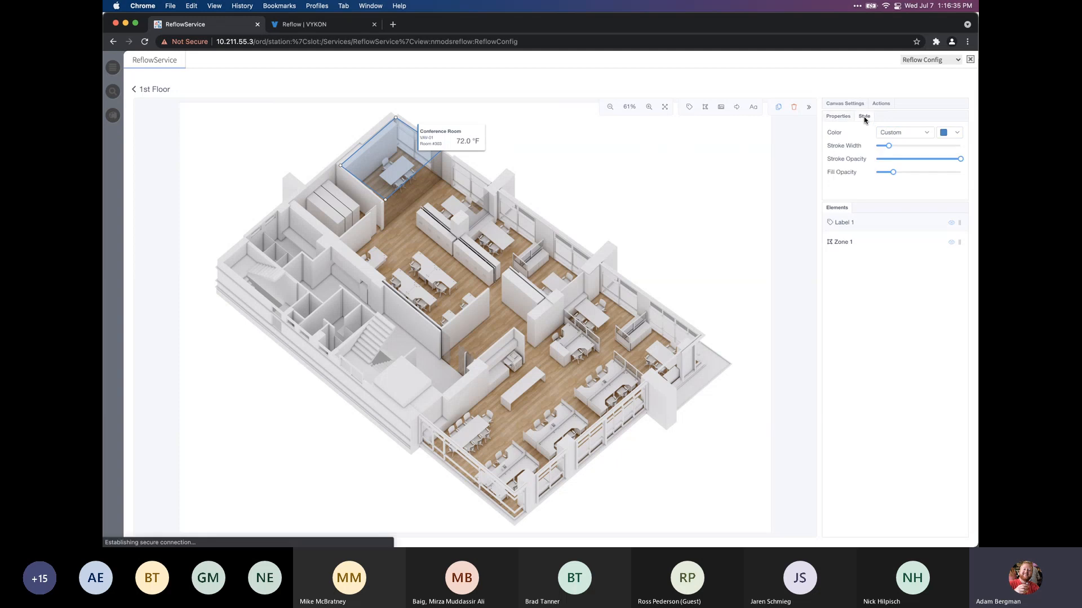
click(903, 133)
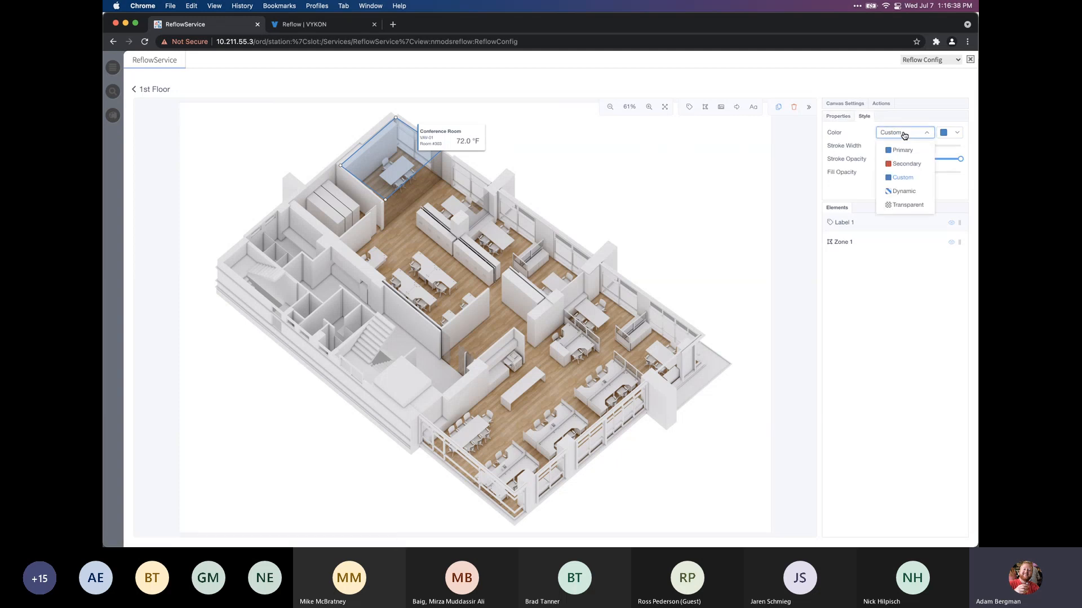
click(901, 192)
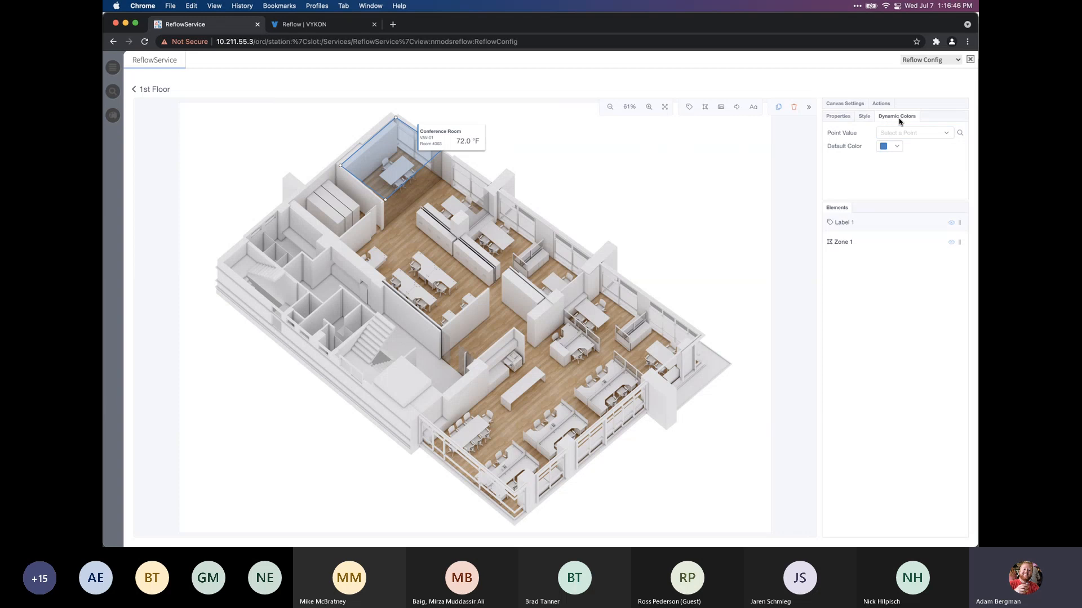
click(905, 136)
click(905, 136)
click(960, 135)
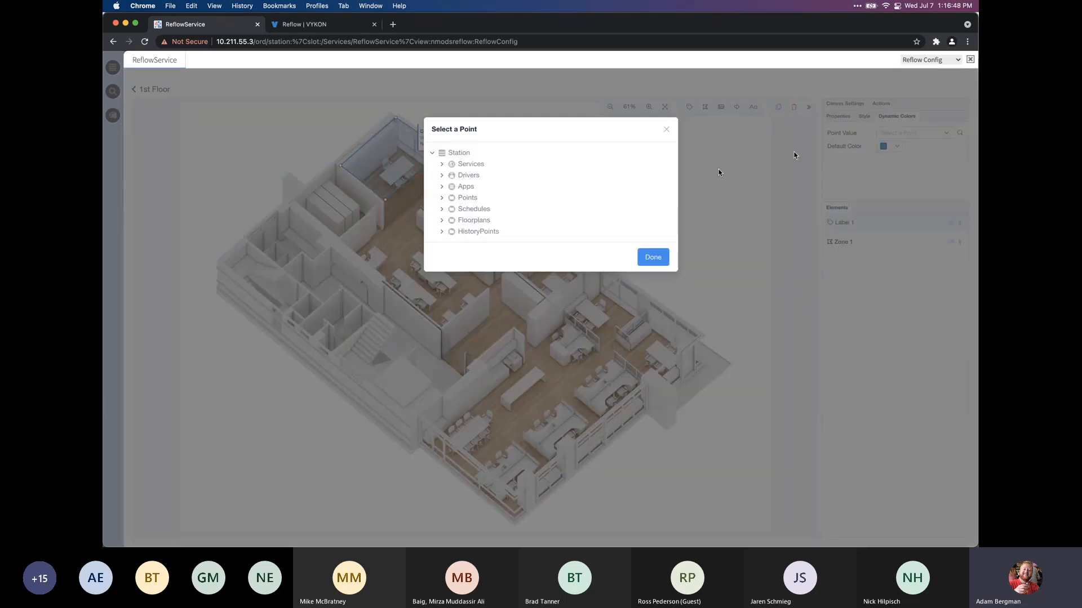
click(491, 199)
click(497, 211)
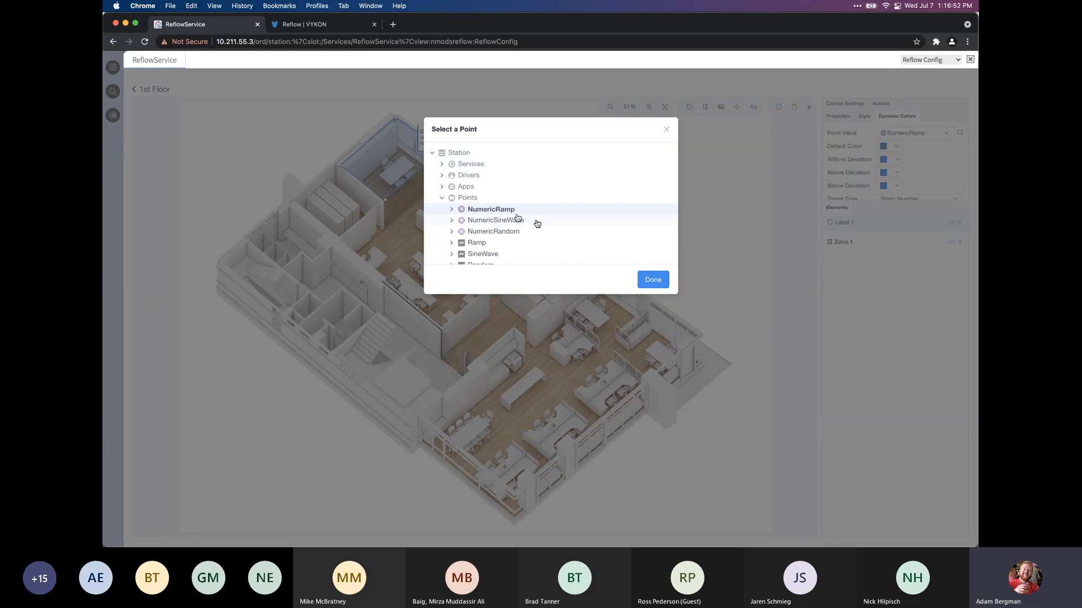
click(652, 280)
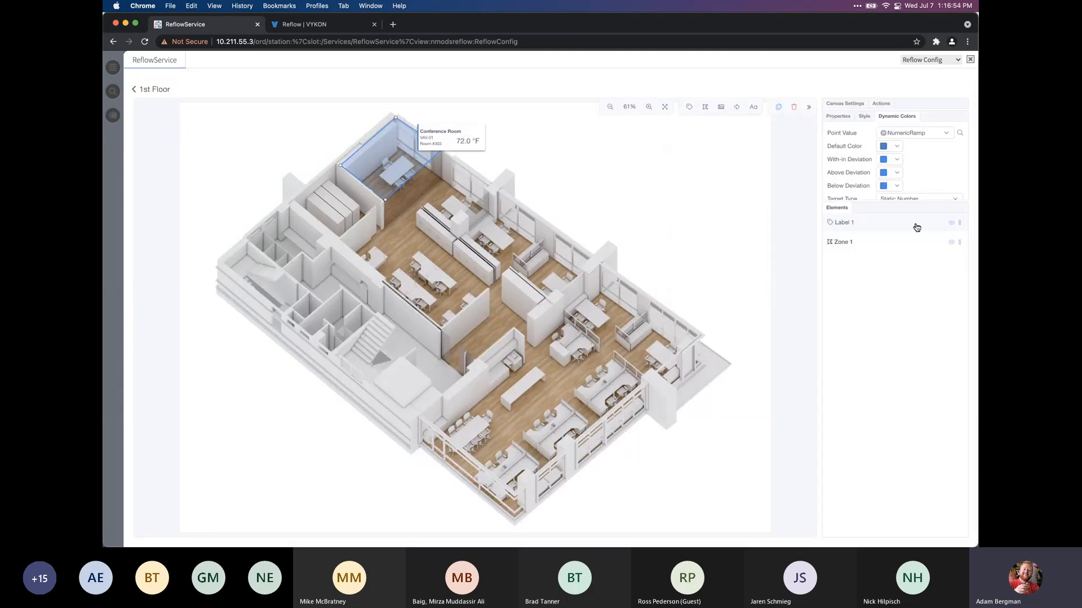
Set the conference room zone's within-deviation color to green and its above-deviation color to red #D34339
scroll(921, 168, down, 2)
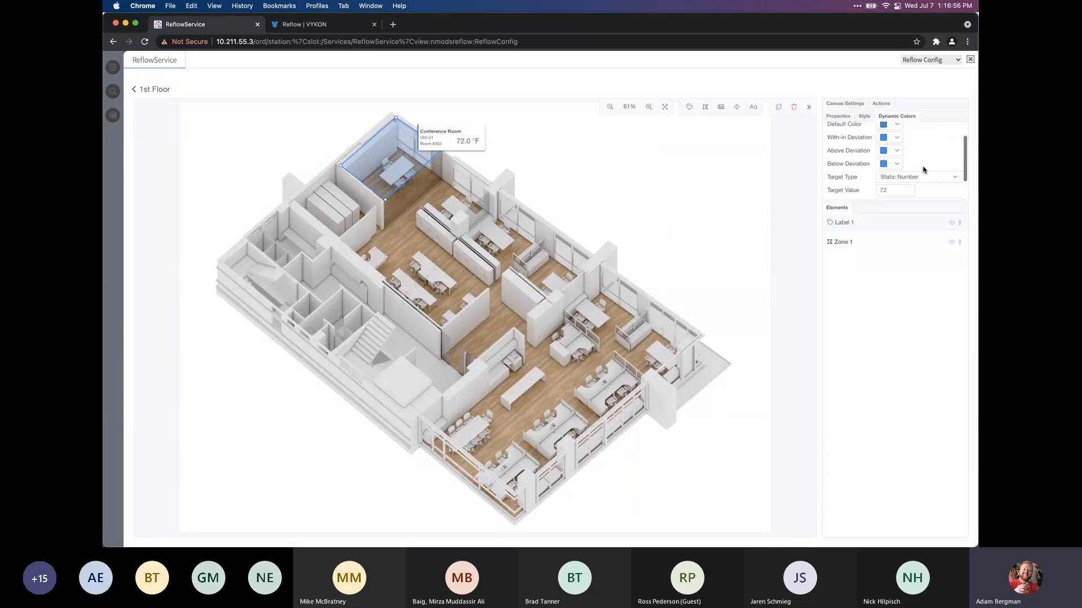
scroll(919, 165, up, 2)
scroll(917, 163, down, 1)
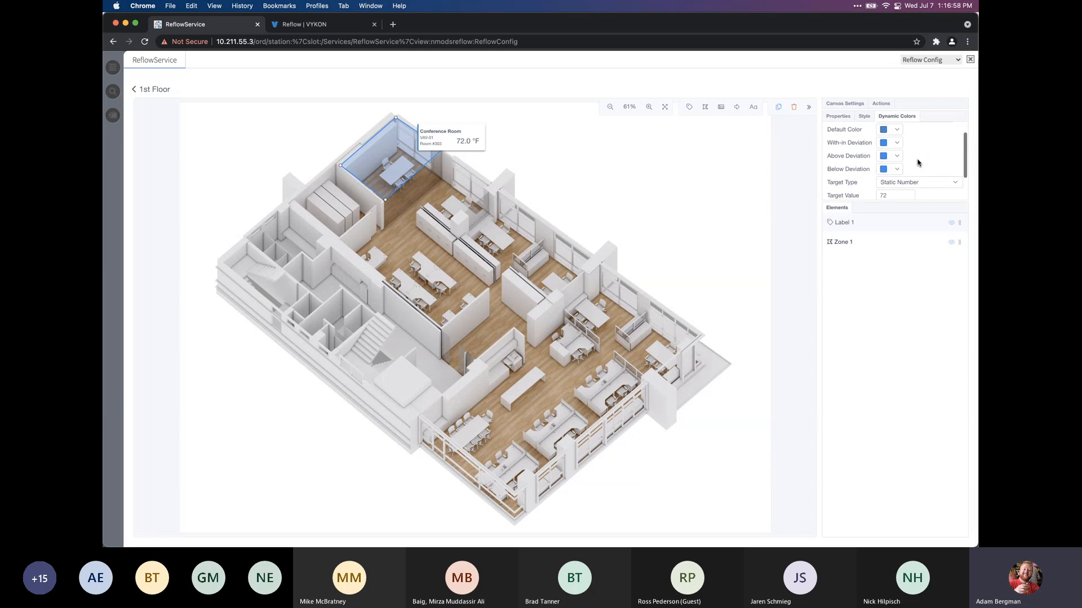
click(897, 144)
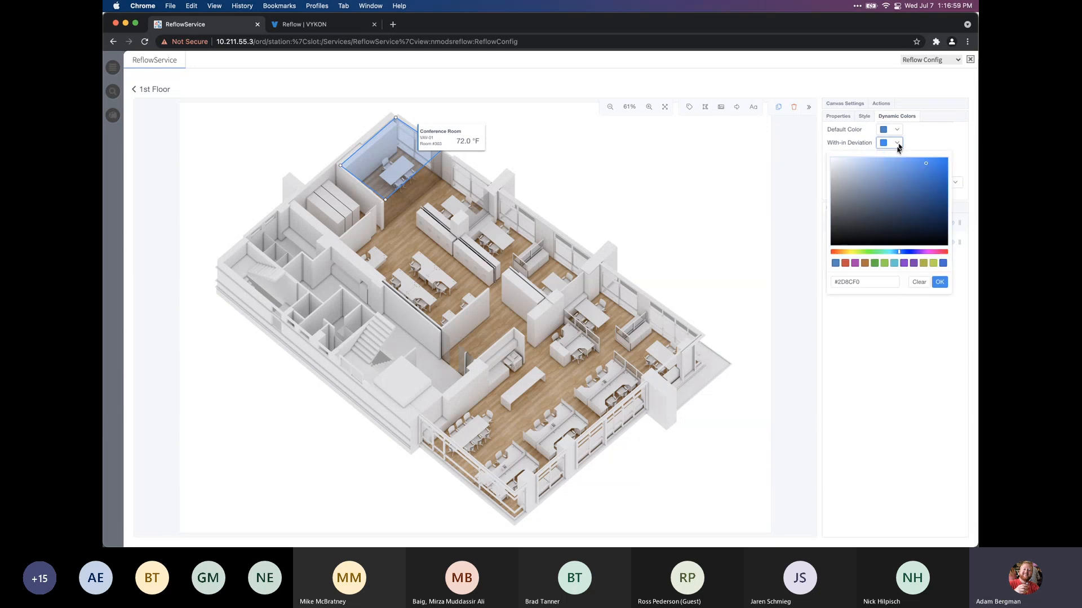
click(874, 263)
click(939, 282)
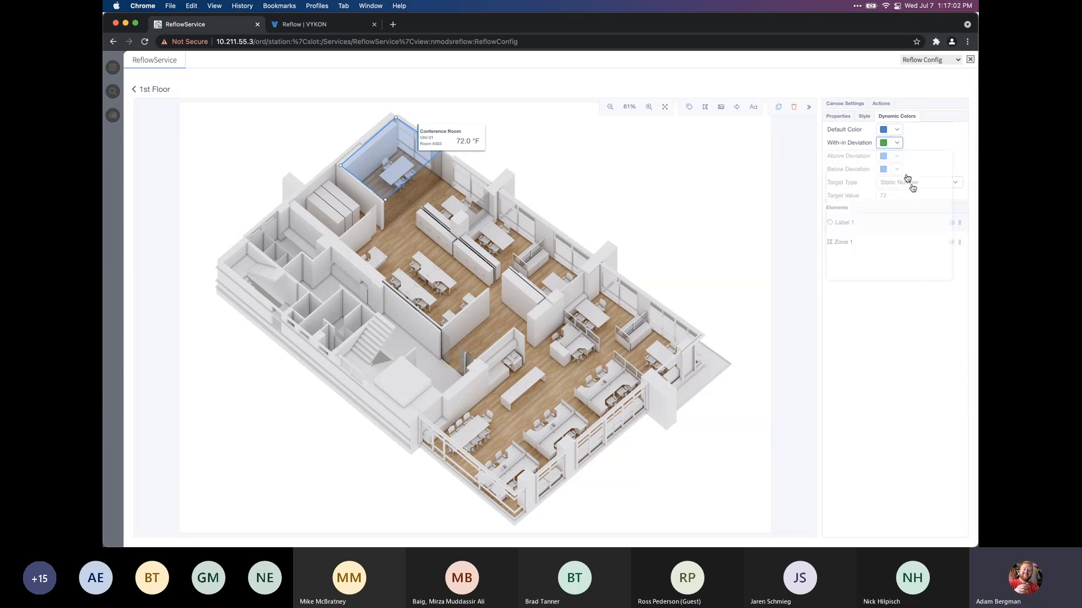
click(896, 156)
click(845, 276)
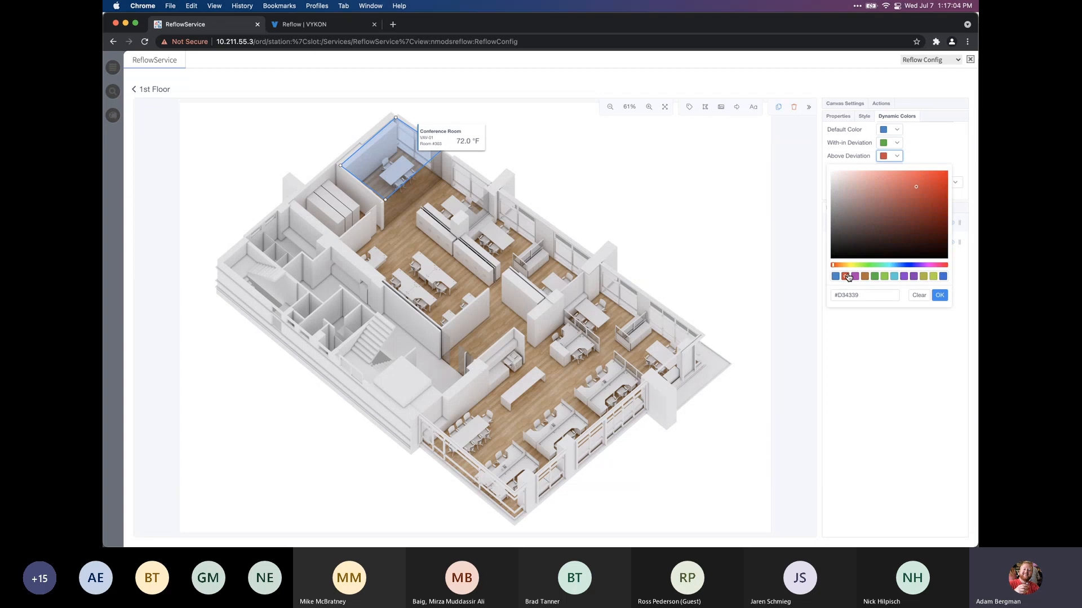
click(939, 295)
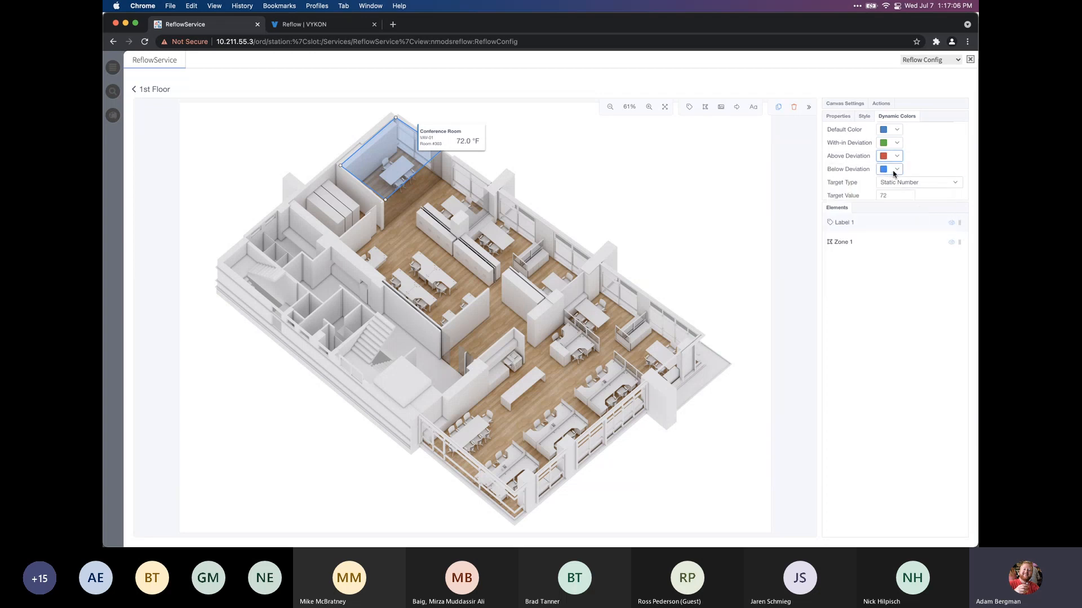
Set the zone's deviation to 12, keeping Static Number for both the target type and the deviation type
scroll(931, 172, down, 2)
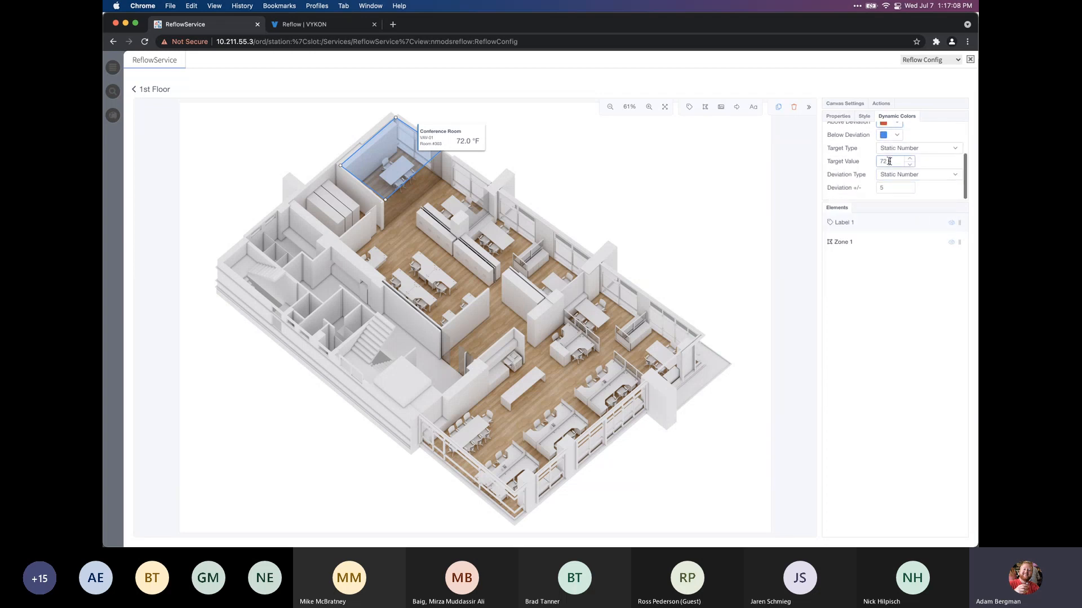
click(940, 148)
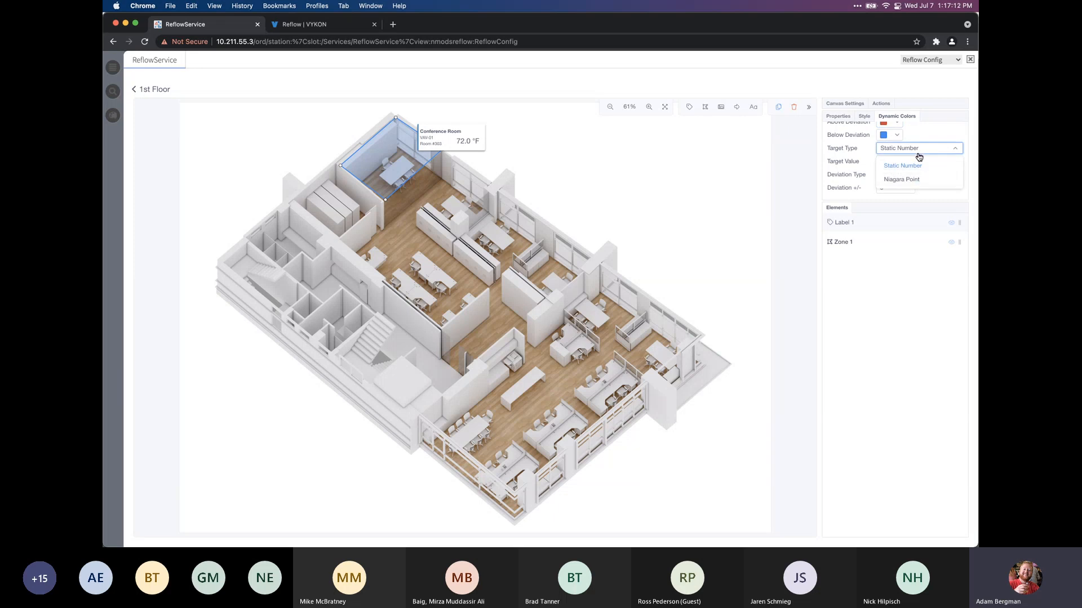
click(920, 164)
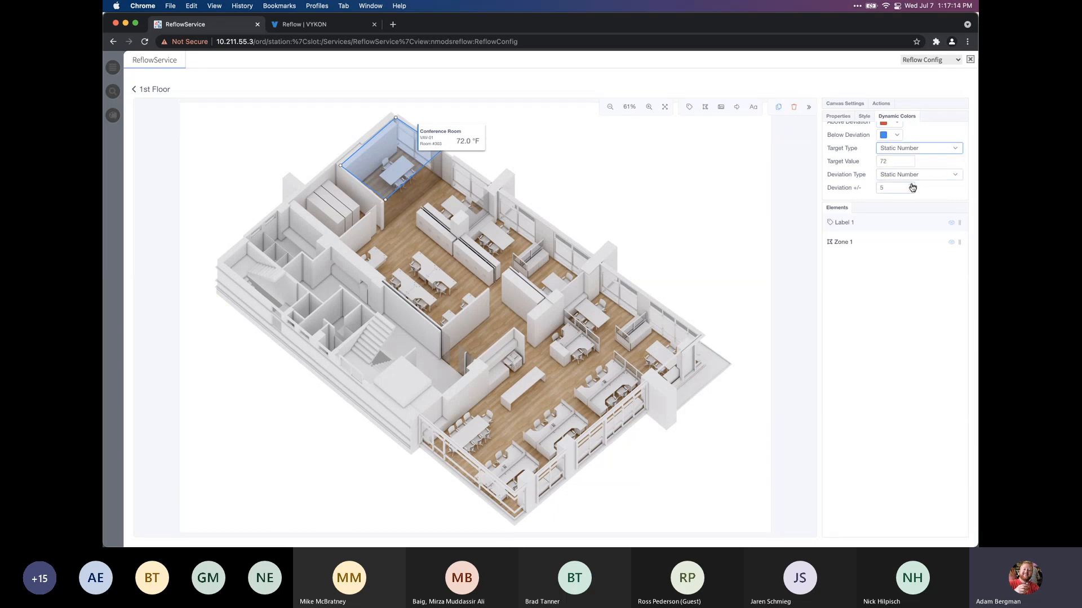
click(911, 188)
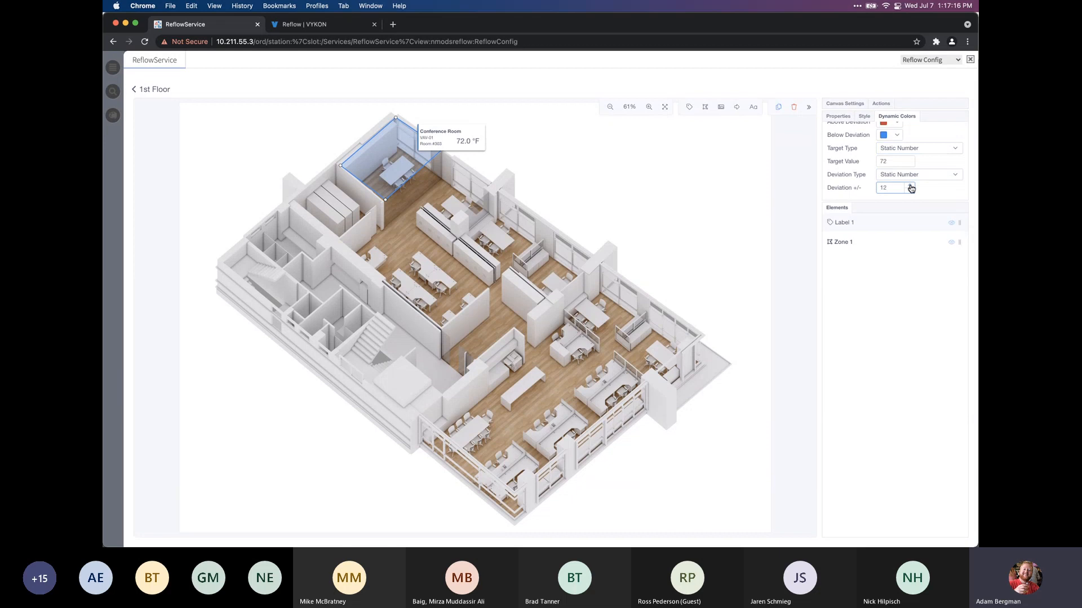
click(913, 176)
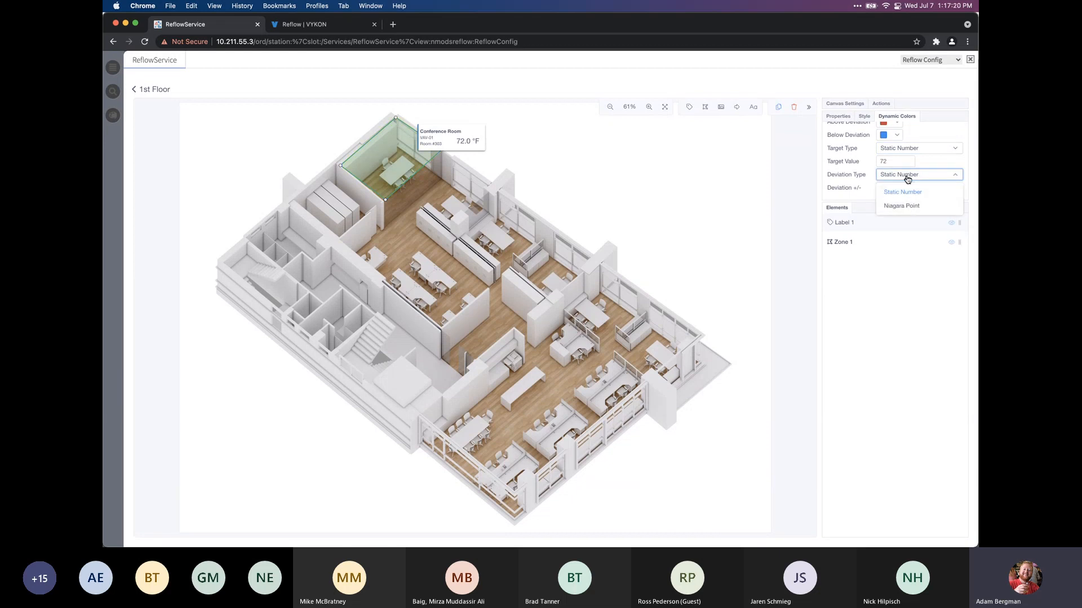
click(907, 192)
click(889, 161)
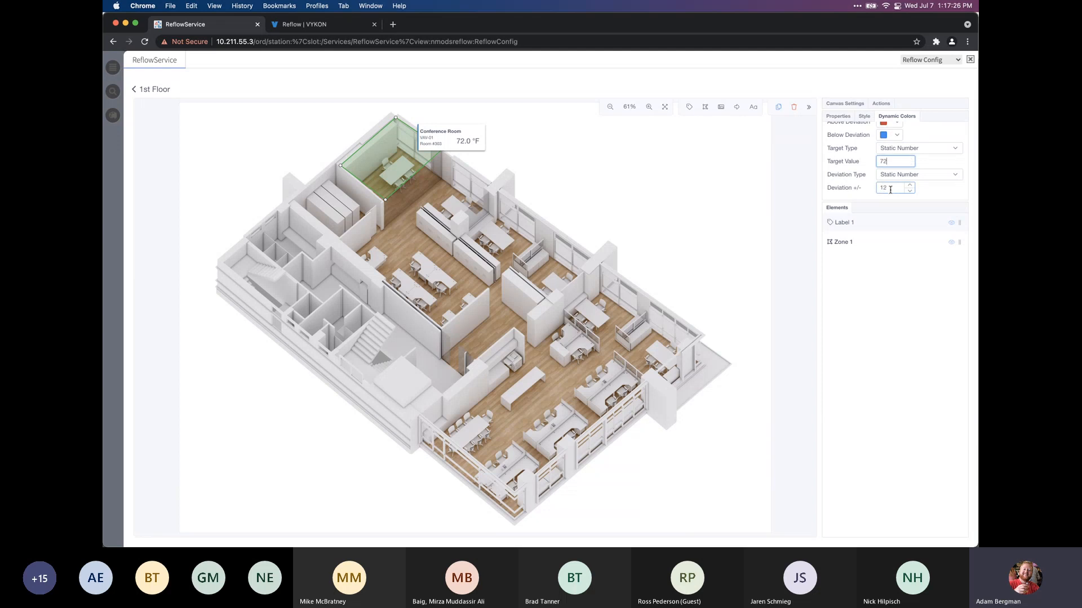
click(928, 191)
scroll(872, 160, up, 2)
scroll(872, 160, up, 2)
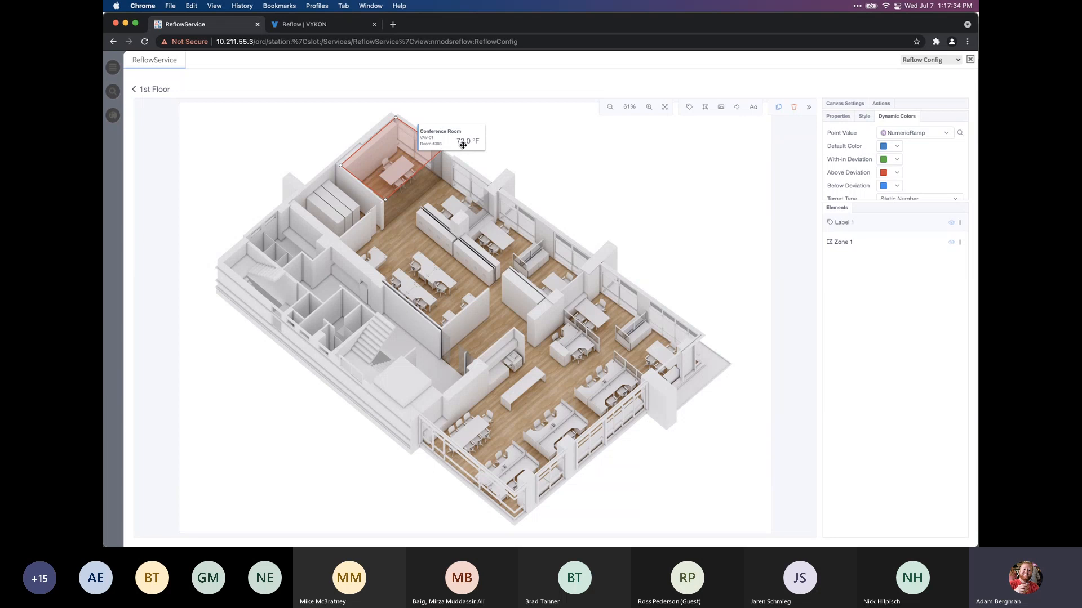
Add a text element just outside the conference room's outer wall and set its value style to Niagara Point
click(757, 110)
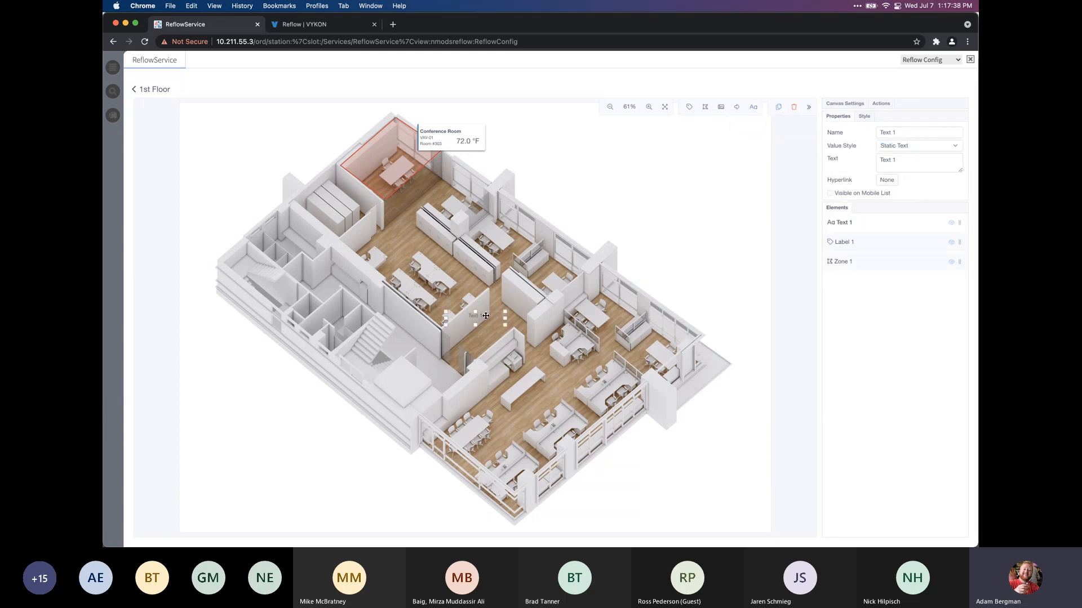
drag(485, 316, 358, 127)
click(912, 150)
click(909, 177)
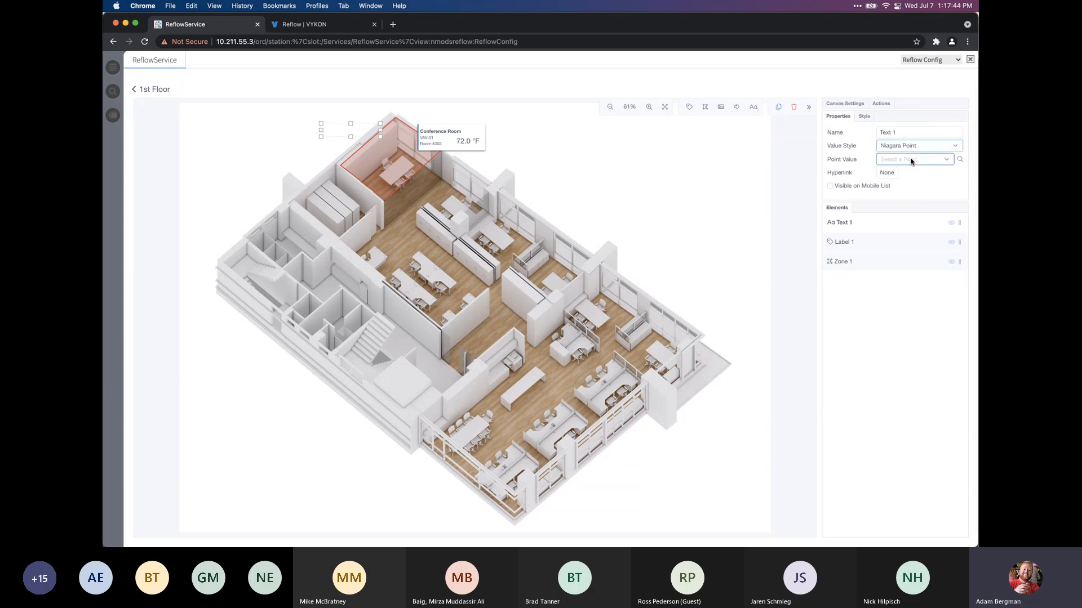
Bind the text element to the NumericRamp point in the station's Points folder and narrow its box
click(912, 160)
click(910, 209)
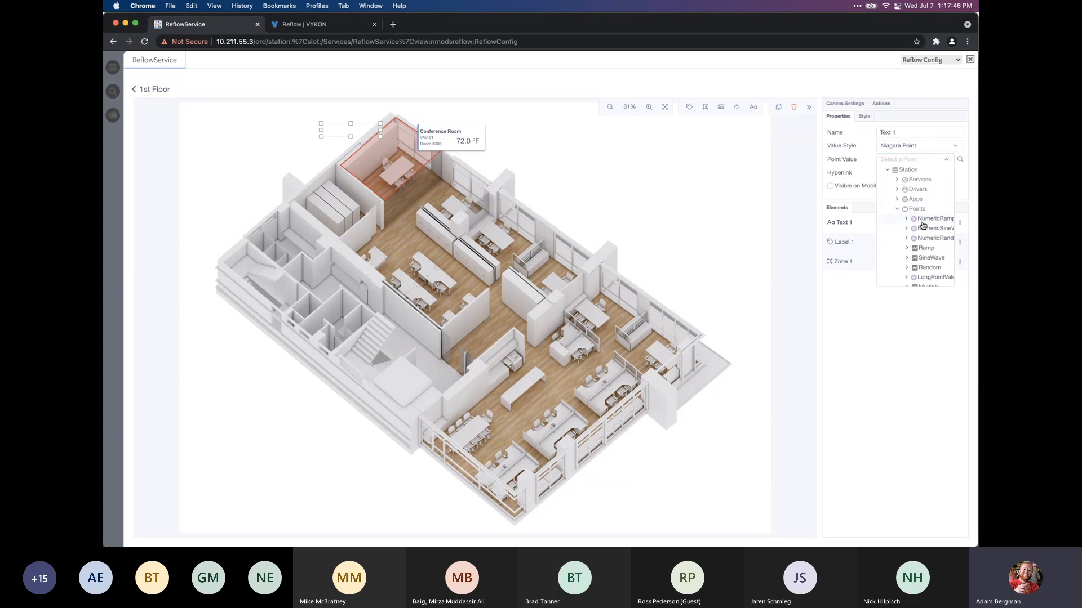
click(933, 219)
drag(380, 130, 365, 131)
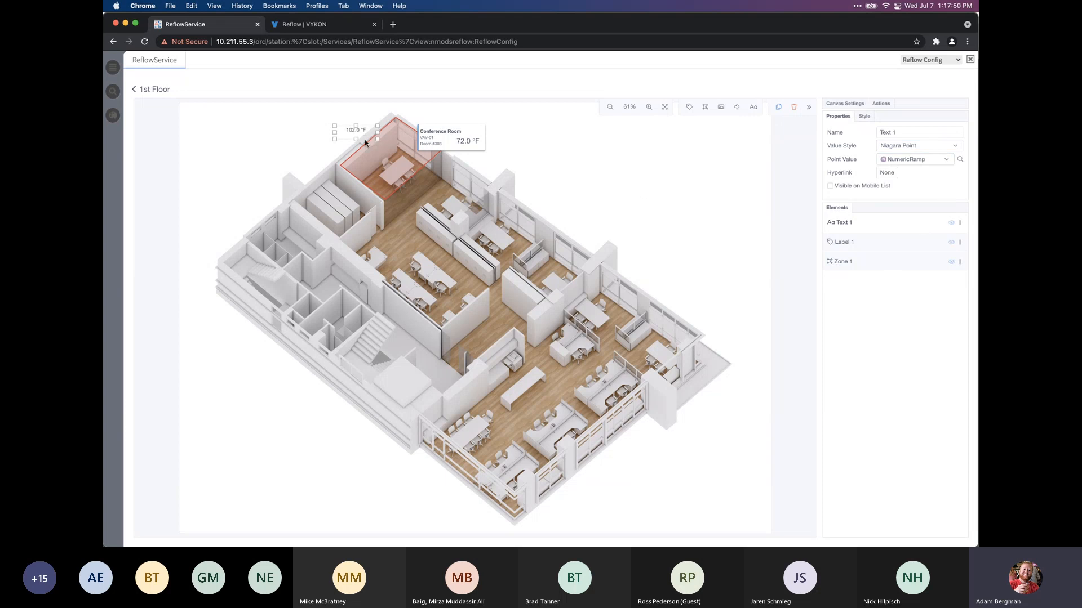
Review the conference room zone's dynamic color target and deviation settings against the live point reading
click(385, 154)
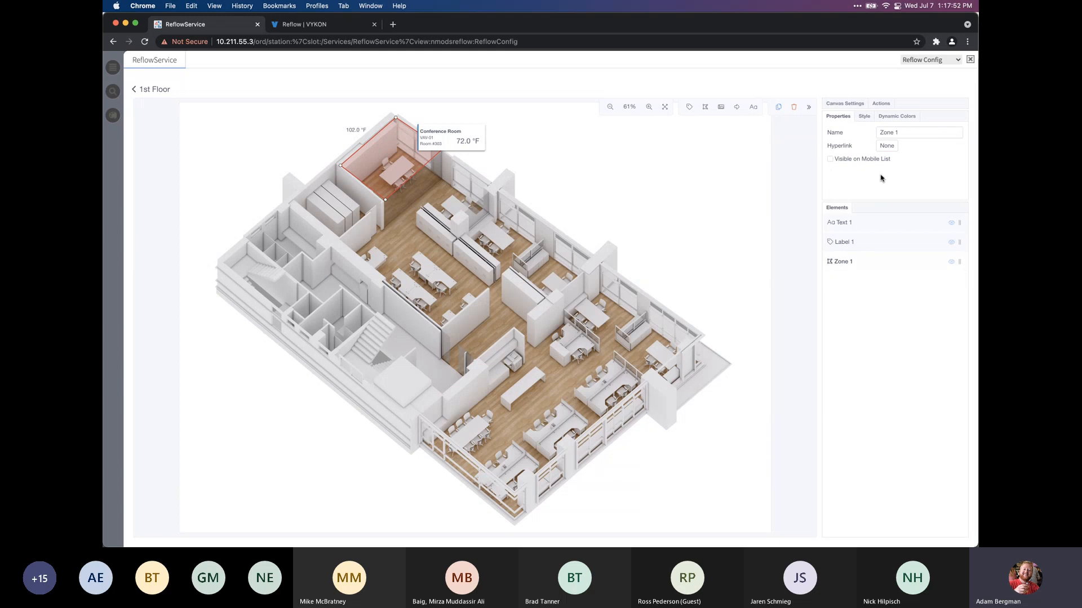
click(885, 122)
scroll(896, 152, down, 2)
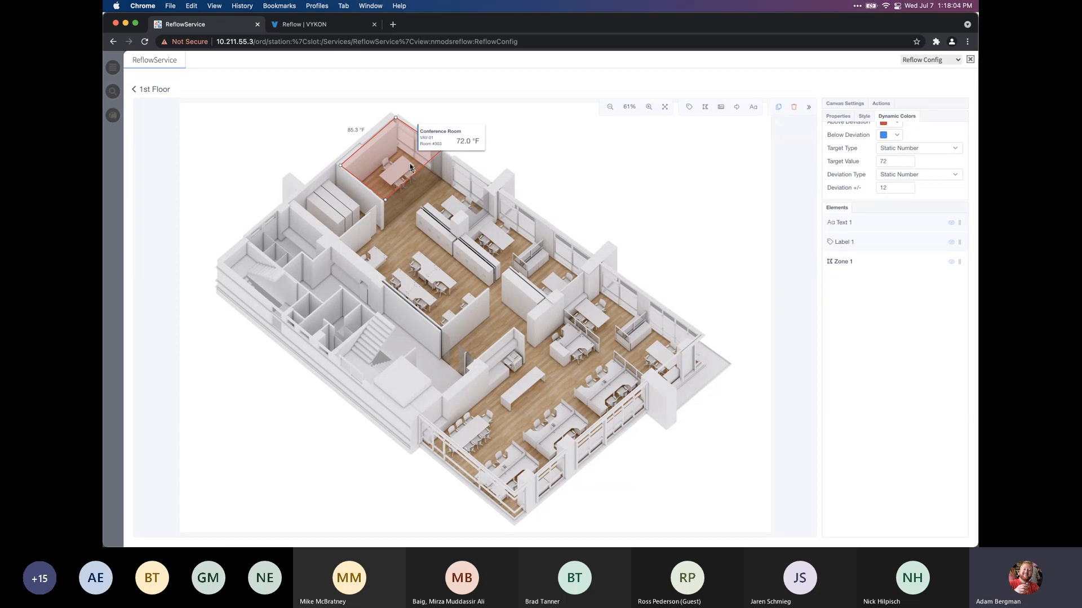
click(511, 221)
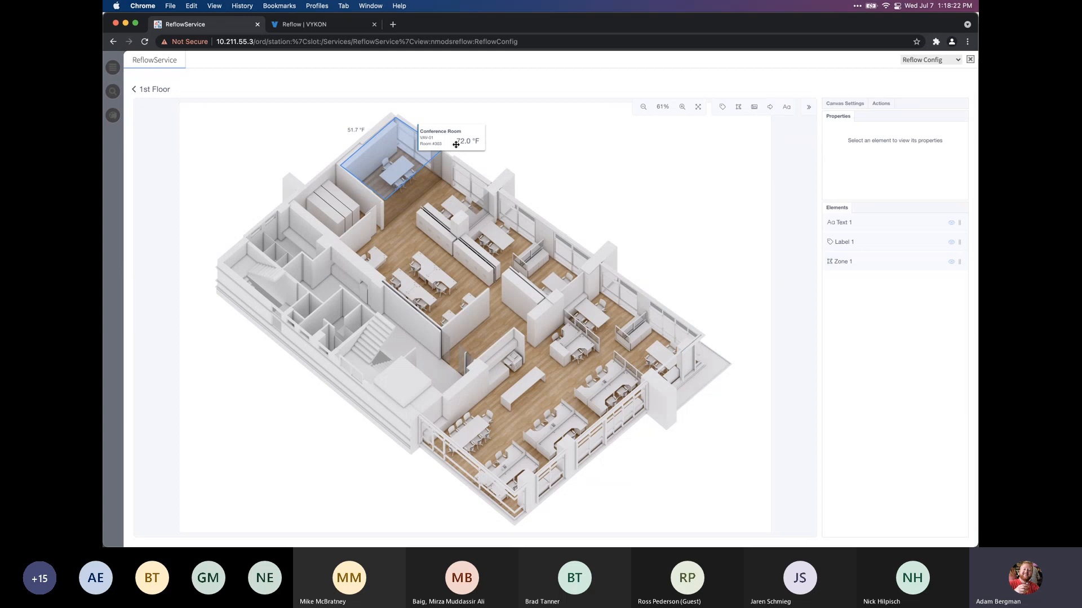
Leave the floor plan builder, open the 1st Floor in the site preview and inspect the plan enlarged to 71%
click(160, 90)
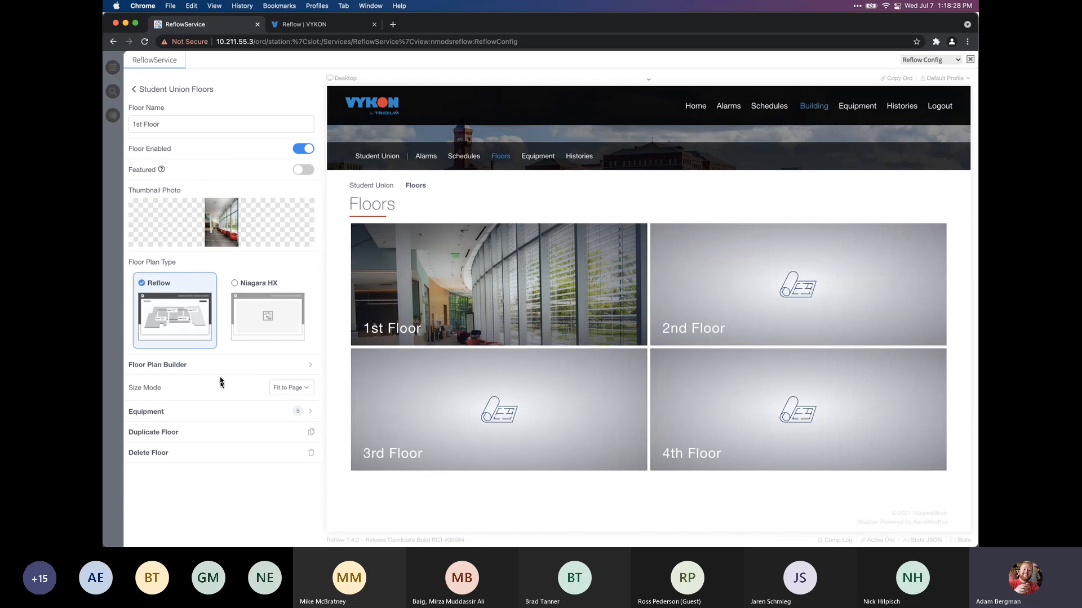
click(439, 283)
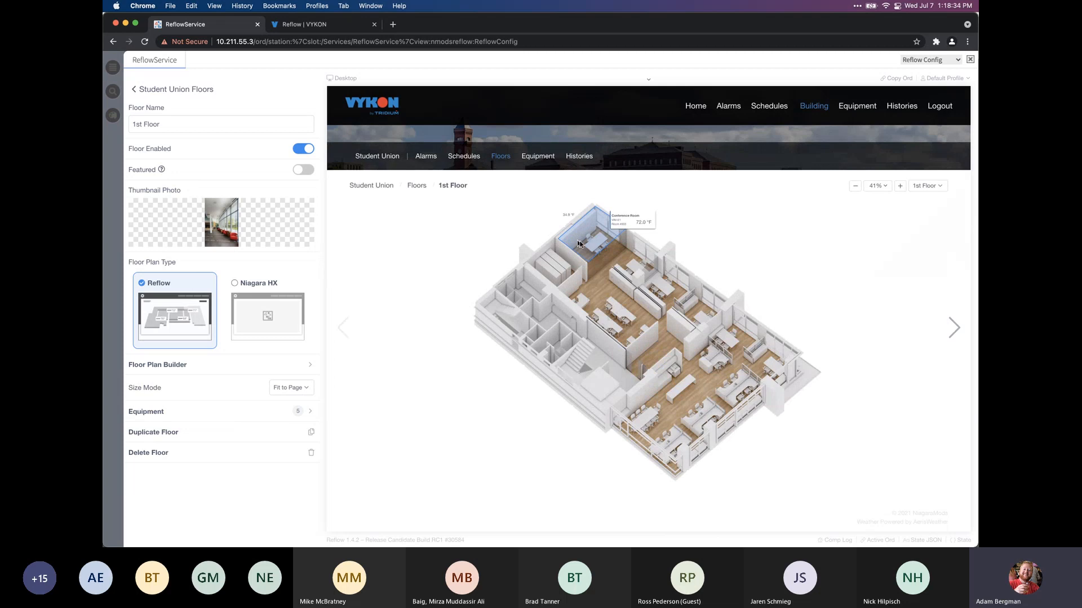
click(900, 187)
click(900, 187)
click(900, 186)
scroll(684, 338, down, 3)
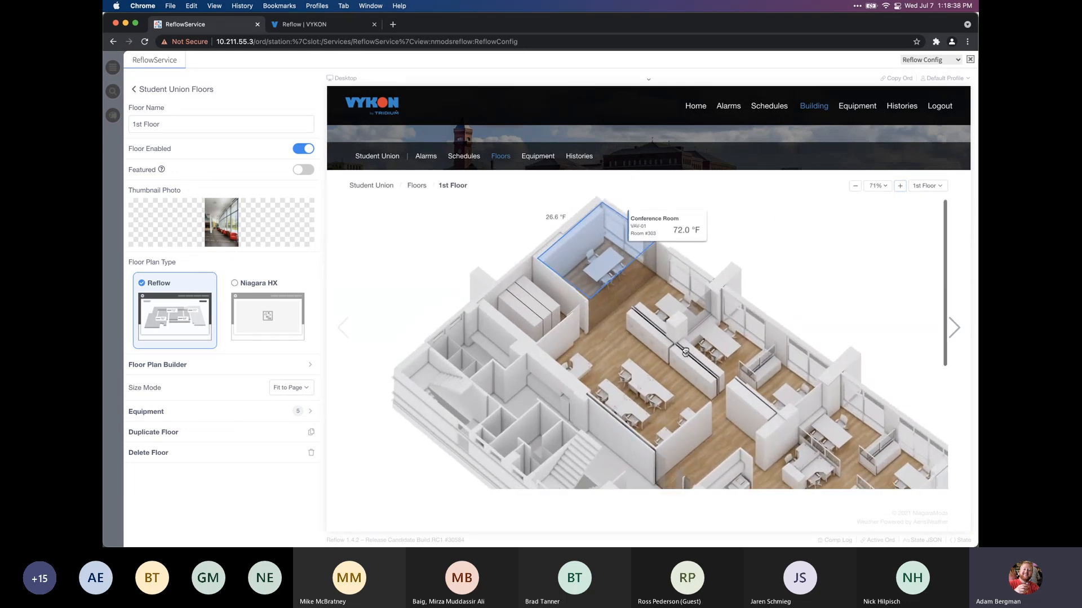
scroll(683, 315, up, 2)
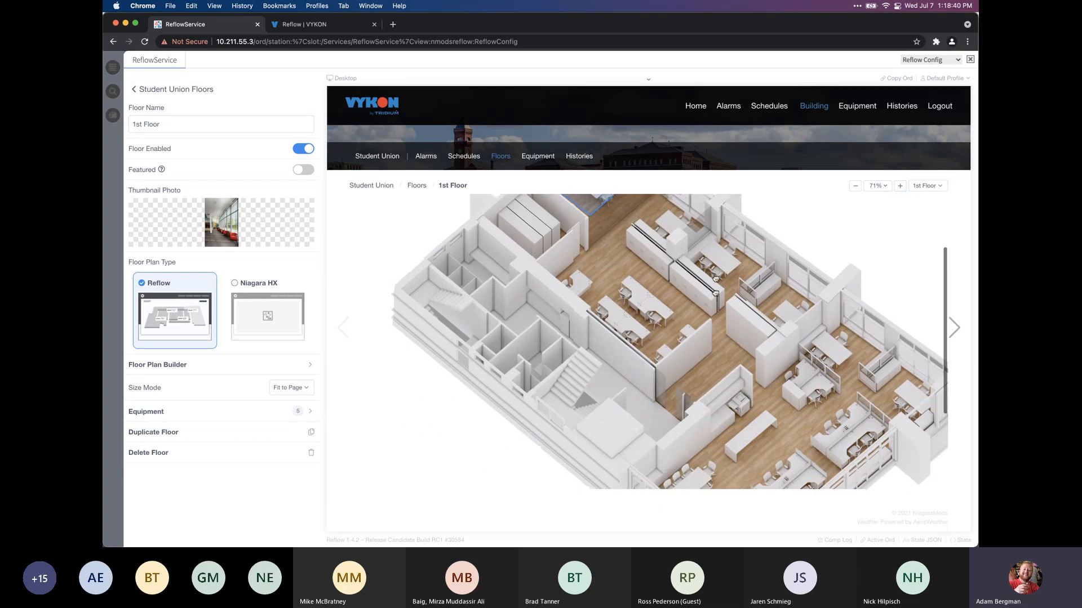
scroll(683, 322, down, 2)
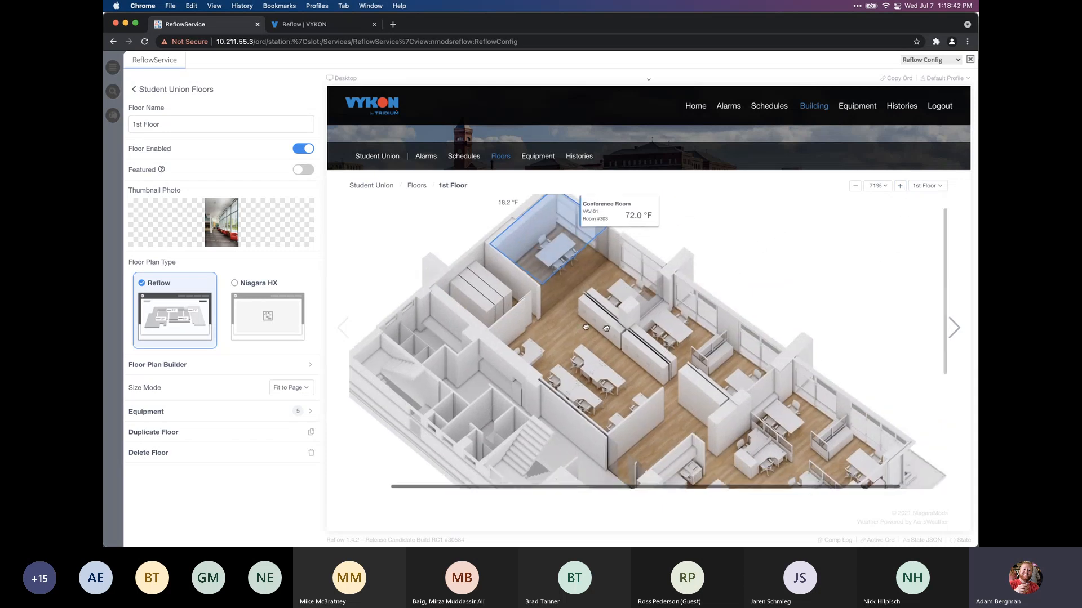
scroll(681, 310, up, 2)
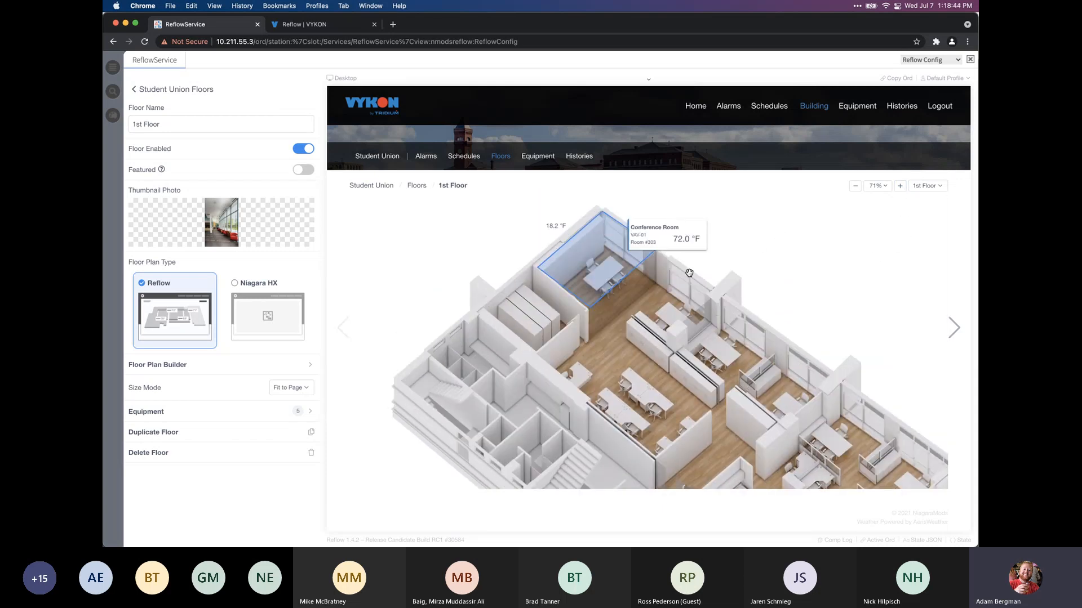
Follow the Conference Room label to the VAV-01 equipment page, return to the 1st Floor plan and reset its zoom to 41%
click(660, 244)
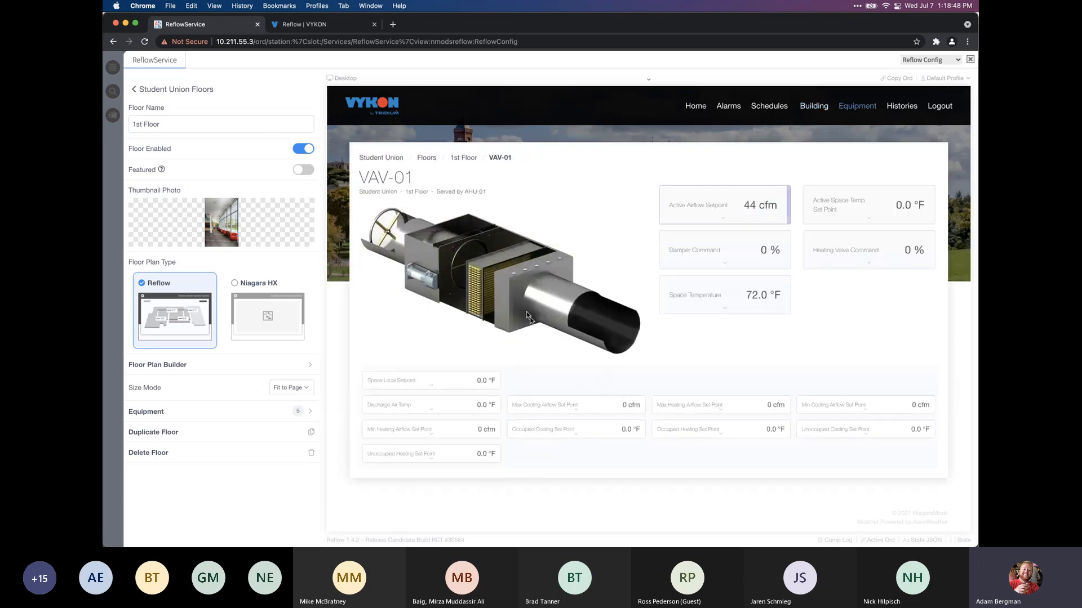
click(465, 158)
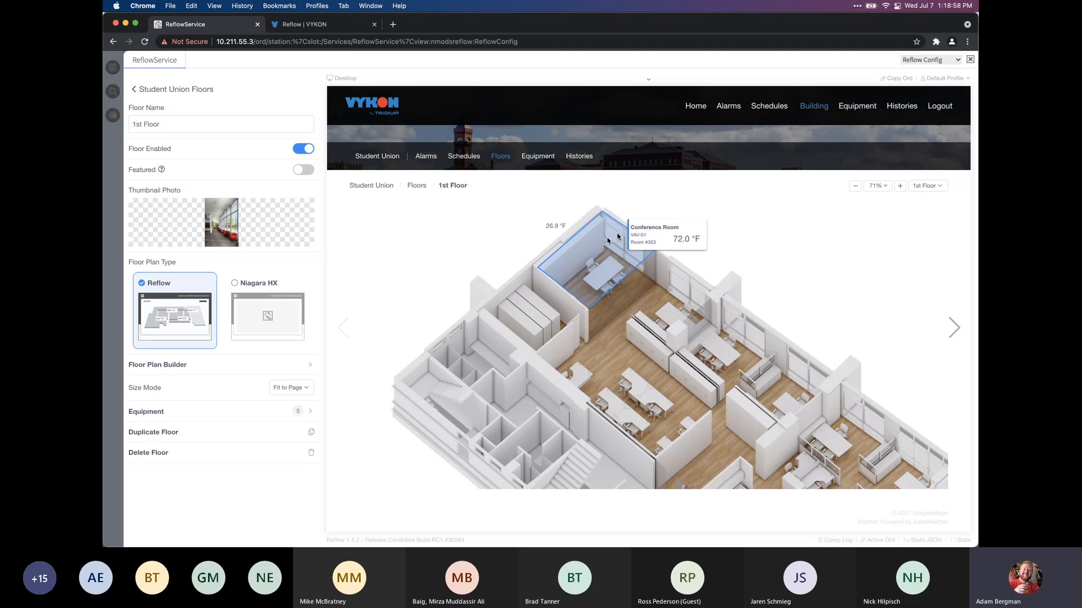
click(880, 188)
click(880, 205)
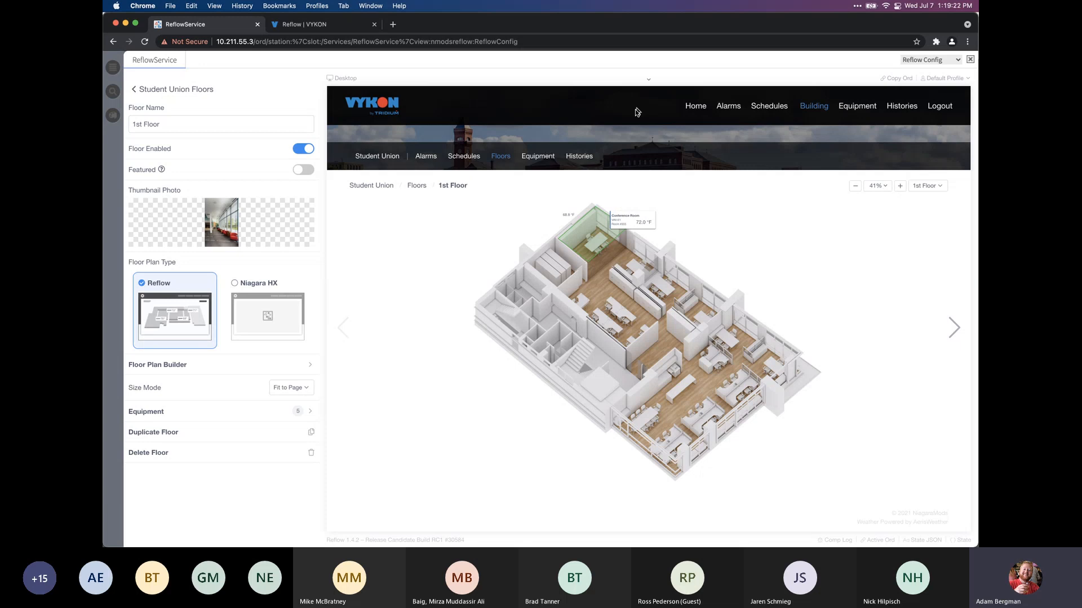
Preview the 1st Floor in mobile portrait and landscape layouts, and return to the desktop preview's Floors list
click(650, 81)
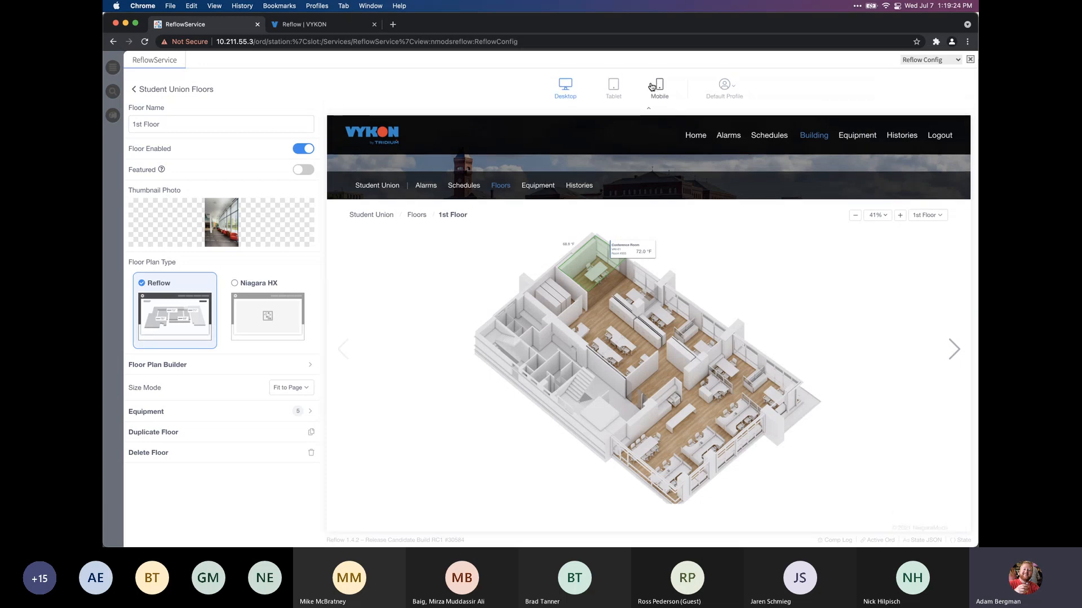
click(658, 87)
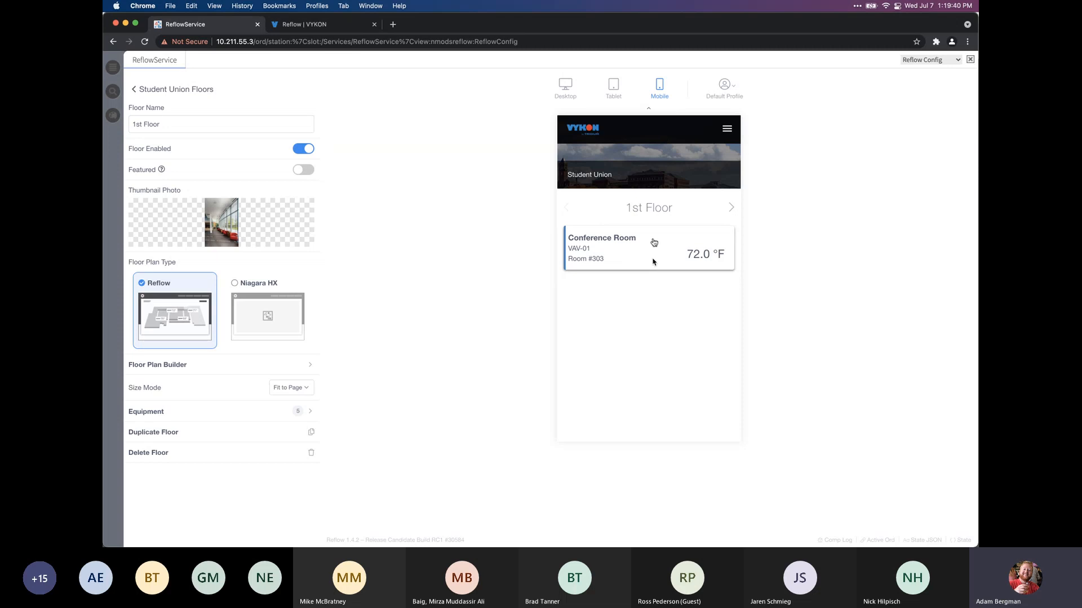
click(655, 85)
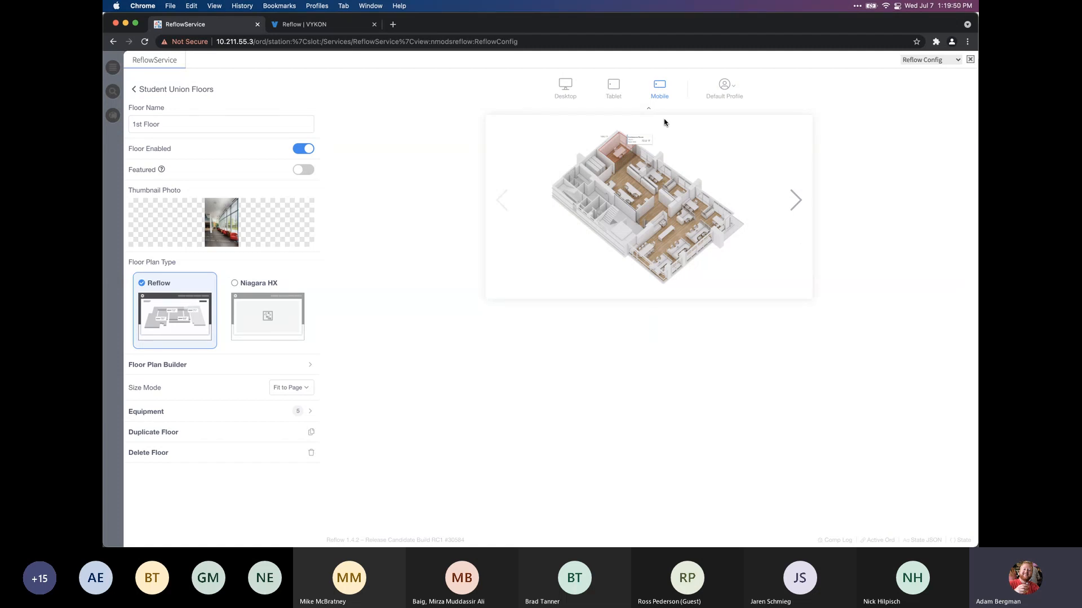
click(659, 98)
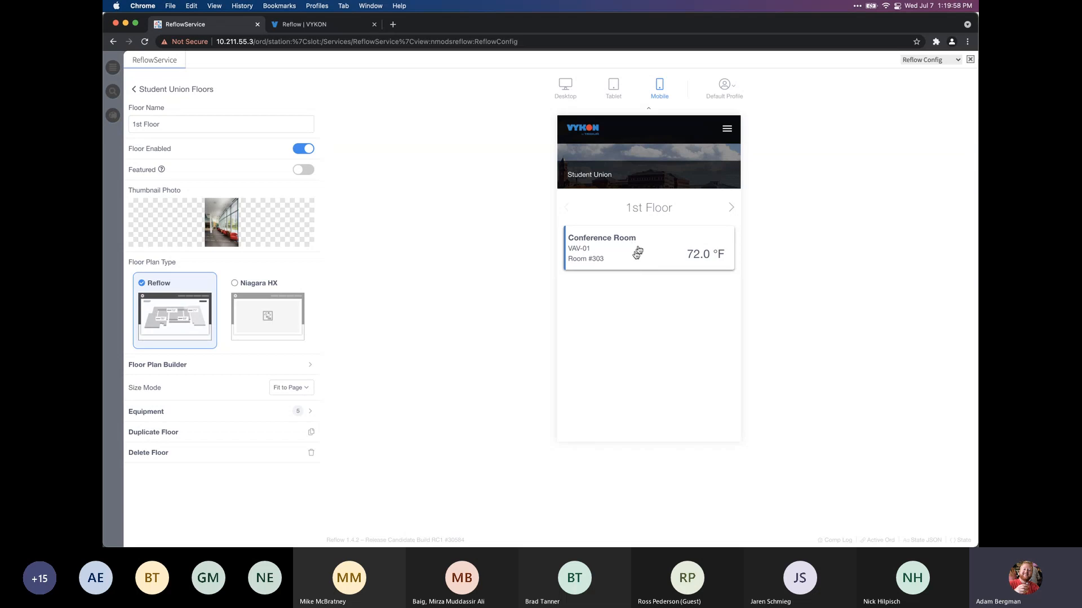
click(566, 88)
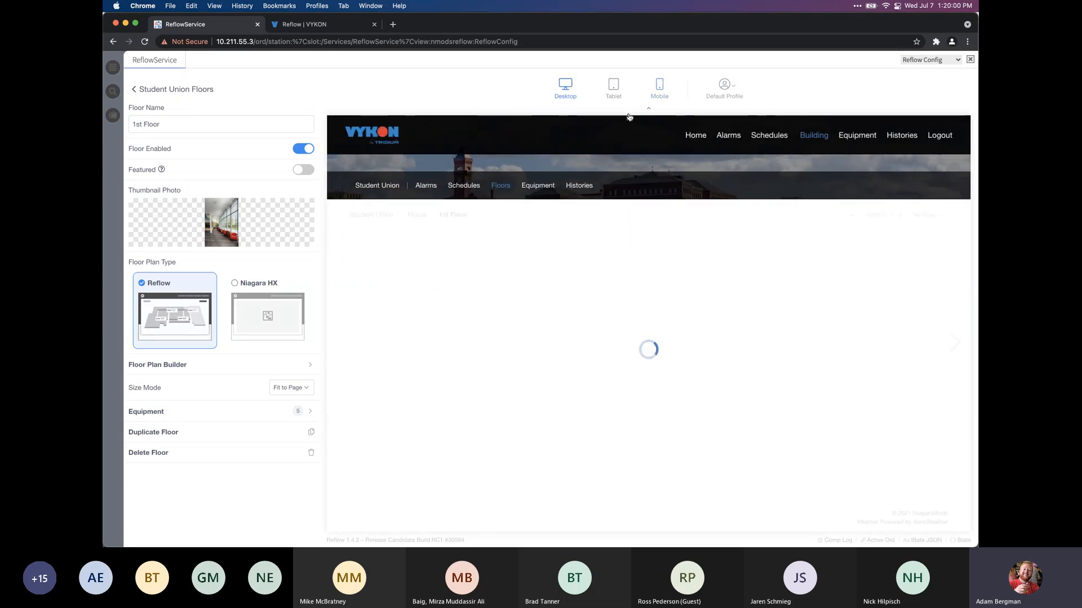
click(417, 216)
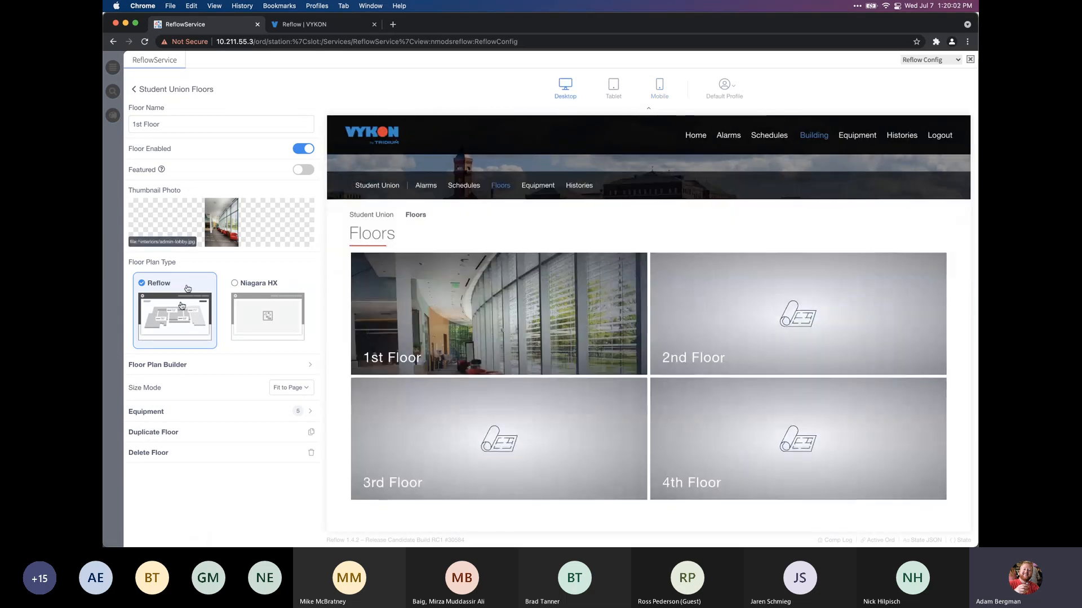
In the 1st Floor plan builder, make the conference room zone visible on the mobile list and rename it Conference Room Zone
click(161, 364)
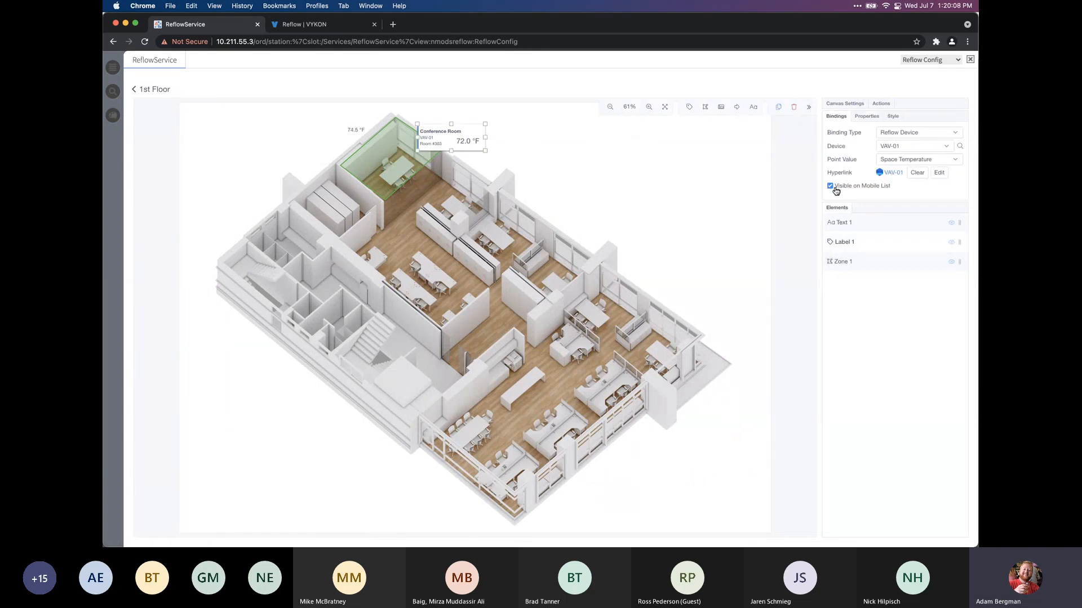
click(397, 170)
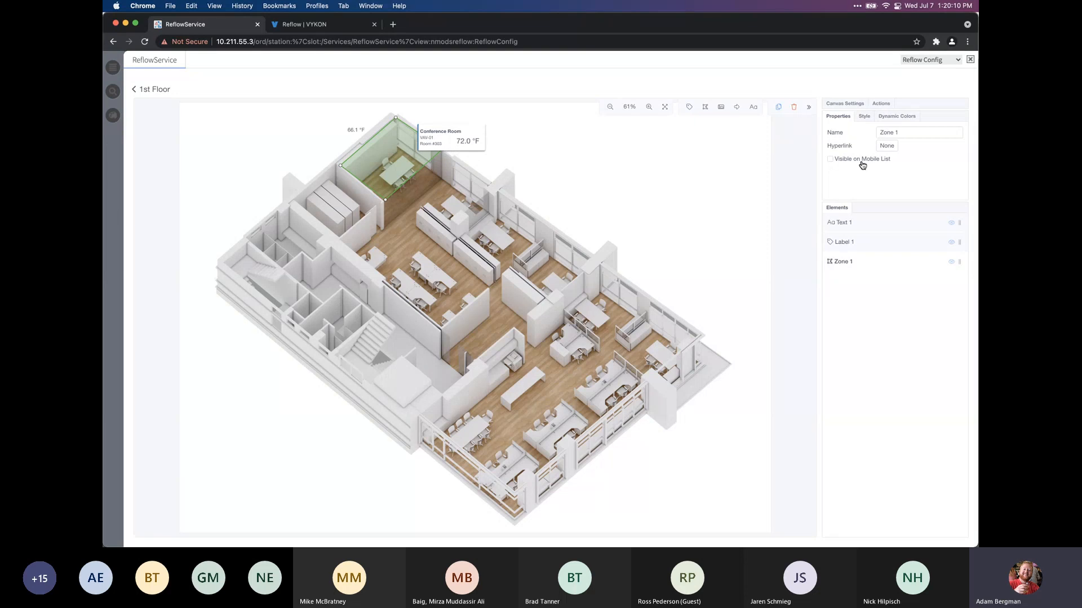
drag(918, 133, 852, 132)
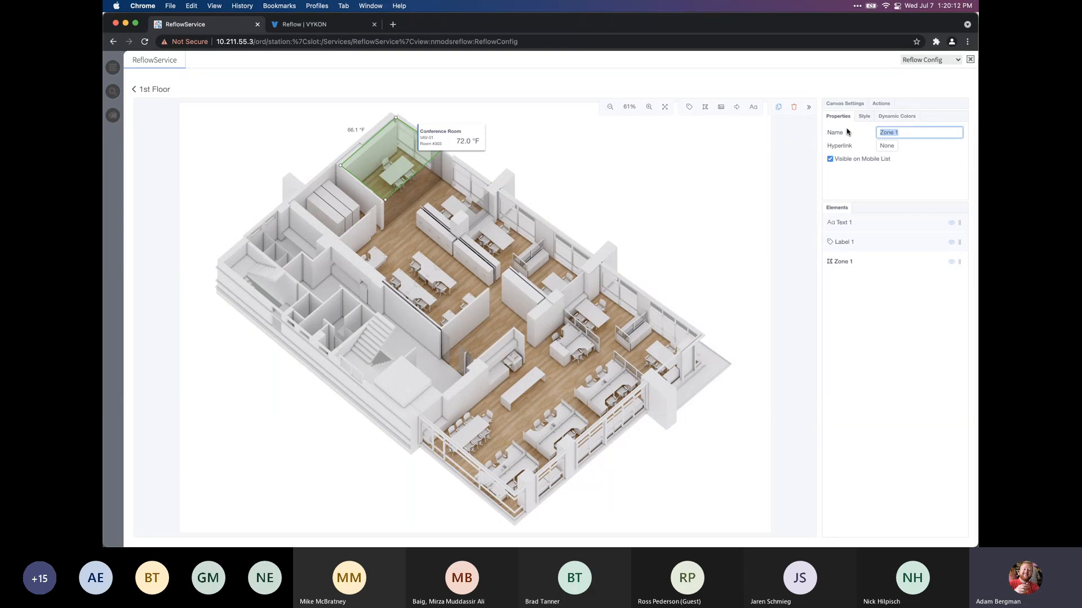
text(Conference Room)
Rename the temperature text element beside the conference room as Conference Text and make it visible on the mobile list
click(363, 130)
drag(918, 132, 873, 132)
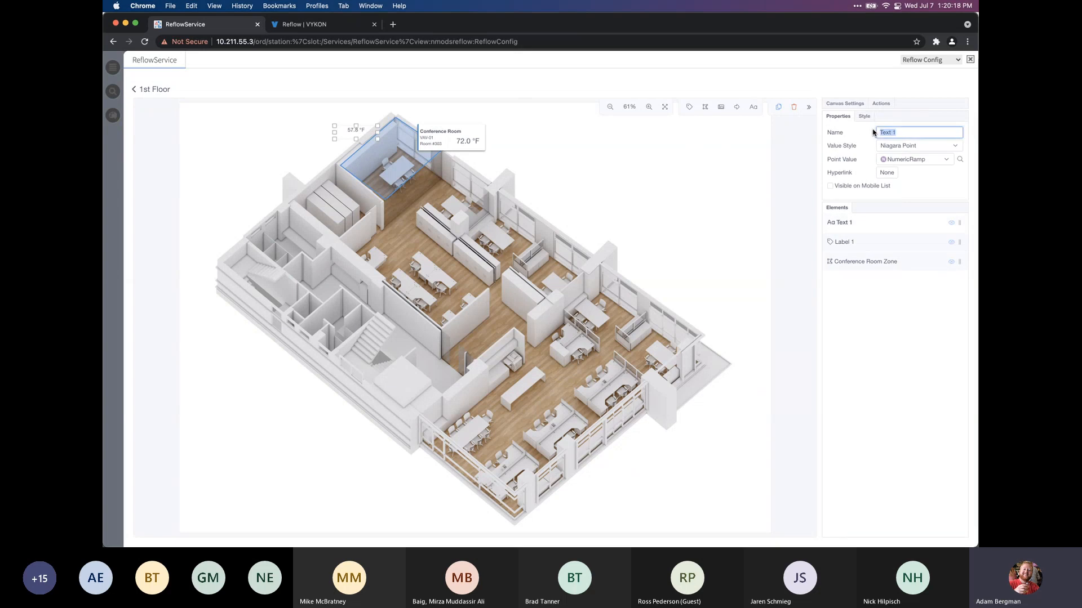
text(Conference)
click(869, 188)
click(675, 188)
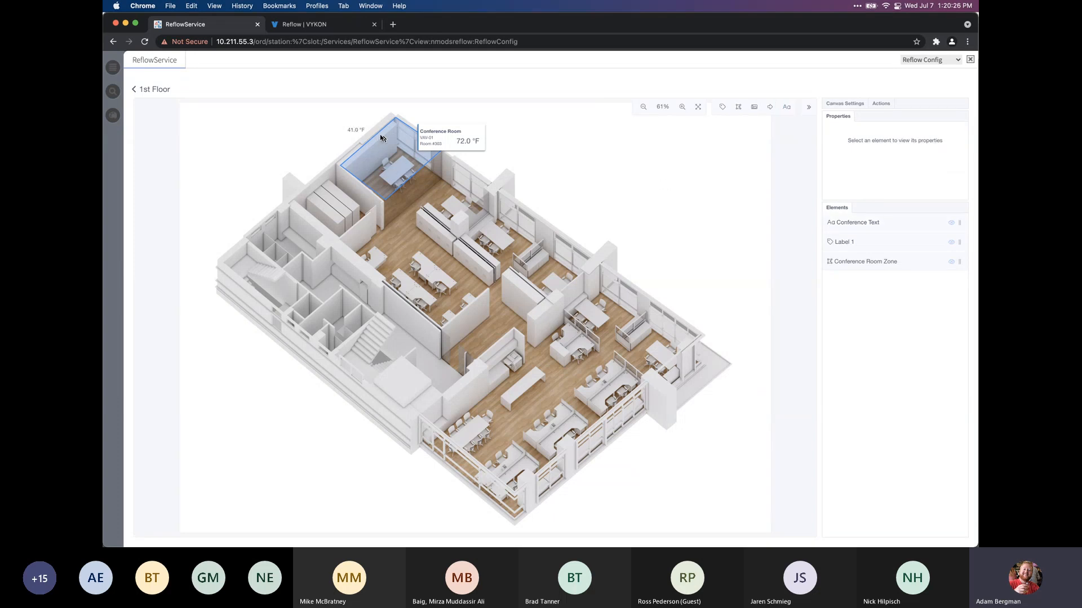
Delete the Conference Room label and automatically insert labels for all equipment on the floor plan
click(461, 145)
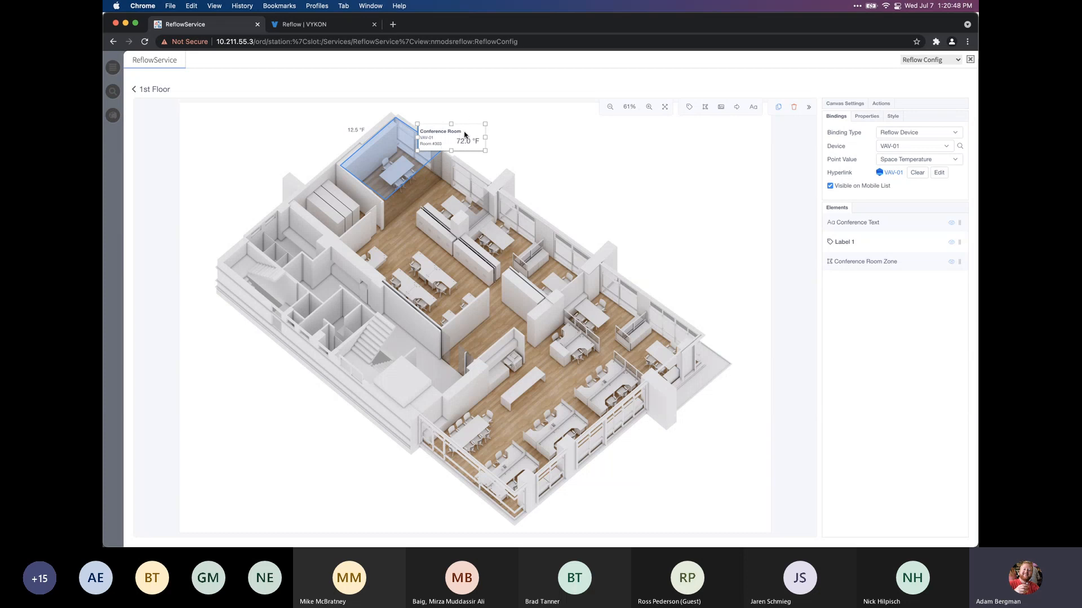
key(Delete)
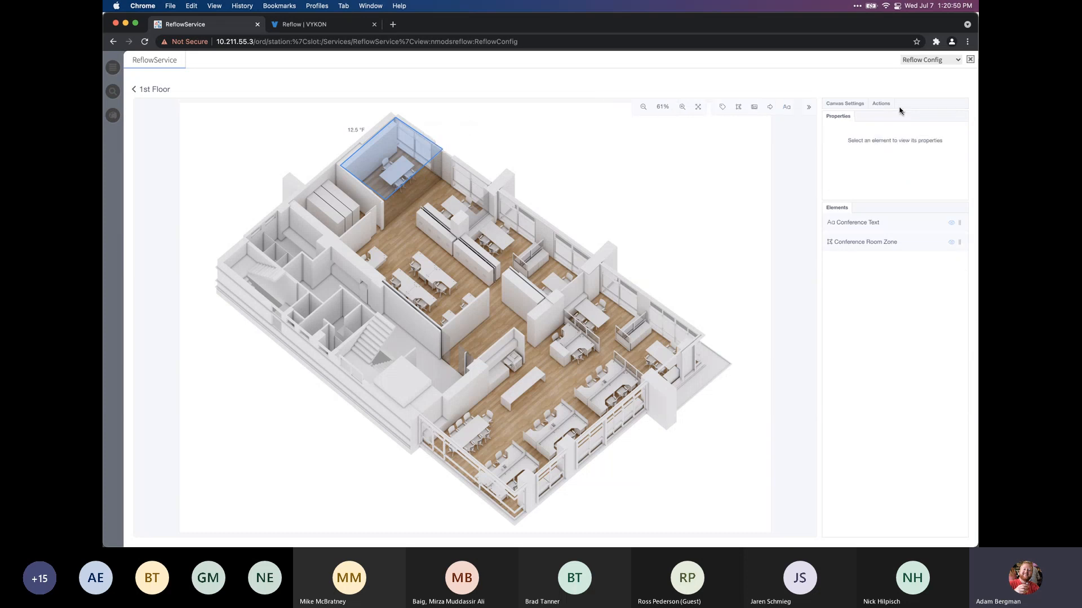
click(883, 104)
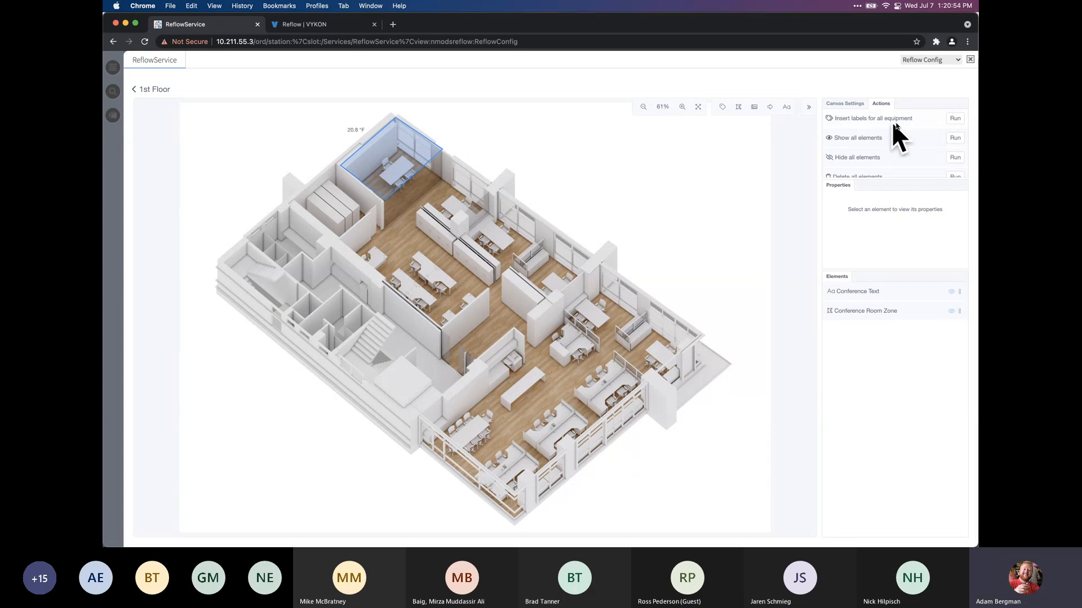
click(955, 119)
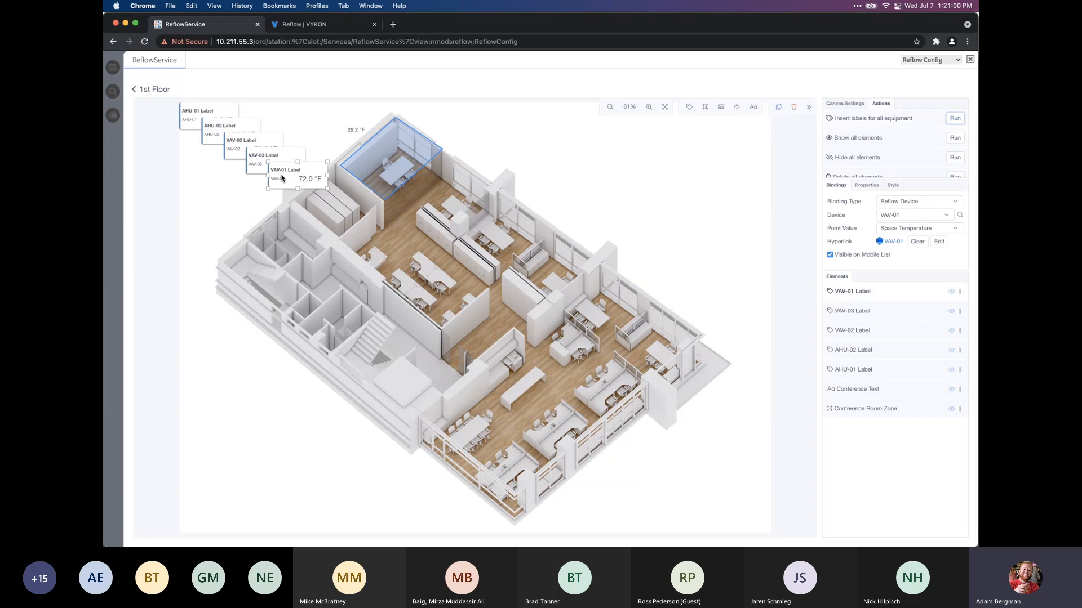
Place the VAV-01 label by the conference room, VAV-03 and VAV-02 over their areas, and both AHU labels side by side outside the building
drag(281, 179, 422, 141)
drag(276, 160, 426, 286)
drag(266, 152, 614, 262)
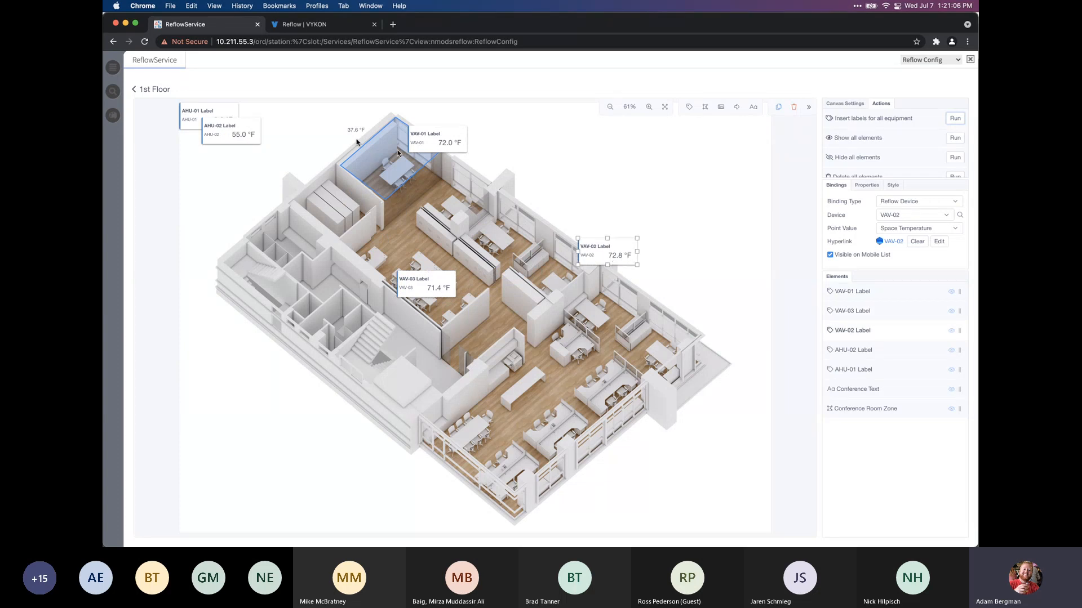
drag(225, 128, 666, 142)
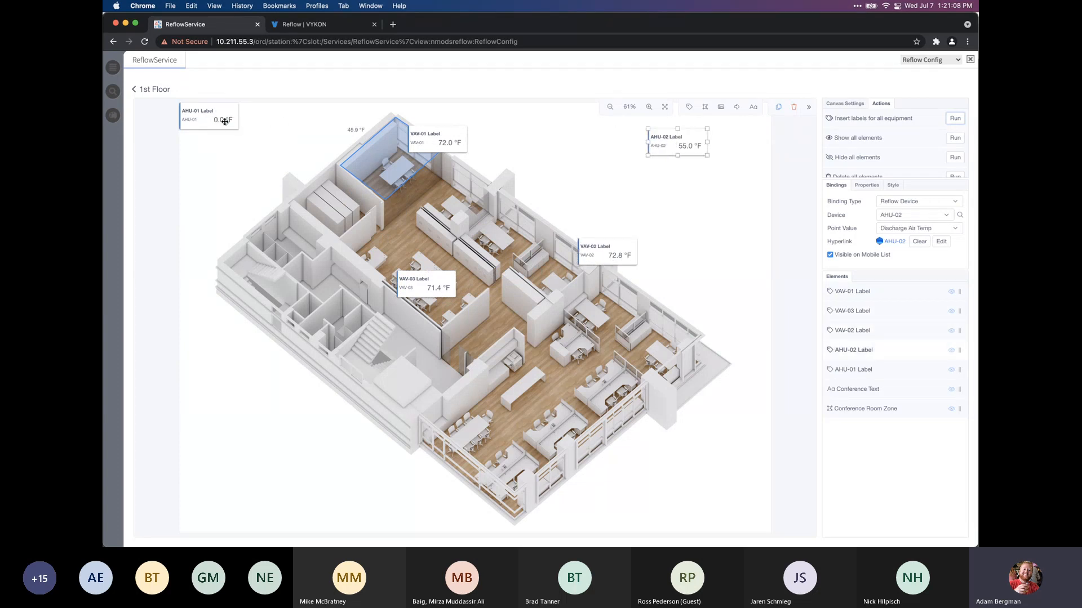
drag(221, 121, 627, 148)
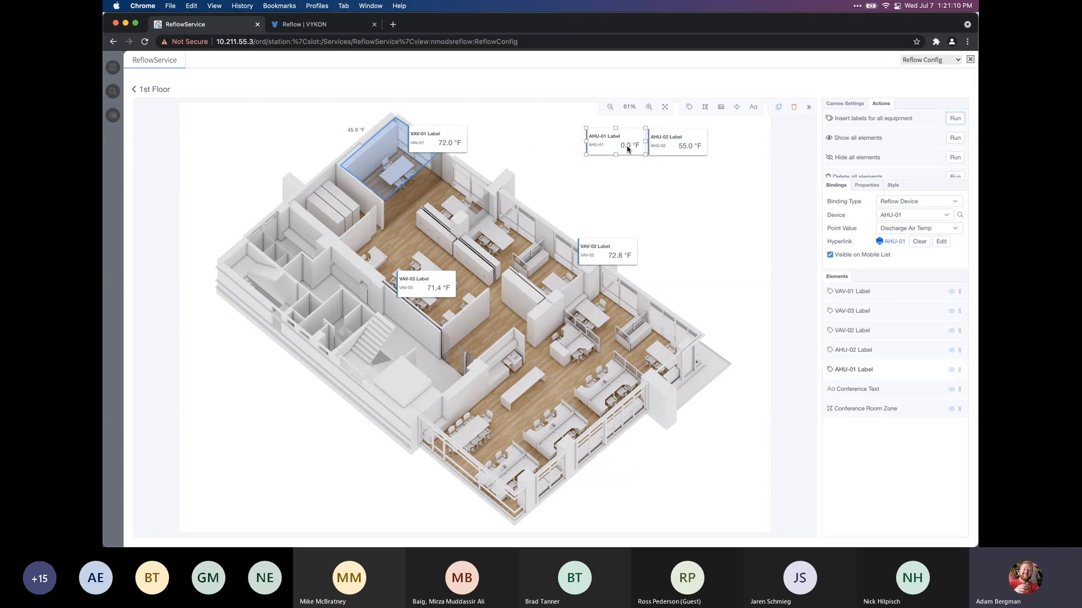
click(536, 184)
Set the title of the VAV-01 label to Conference Room
click(441, 132)
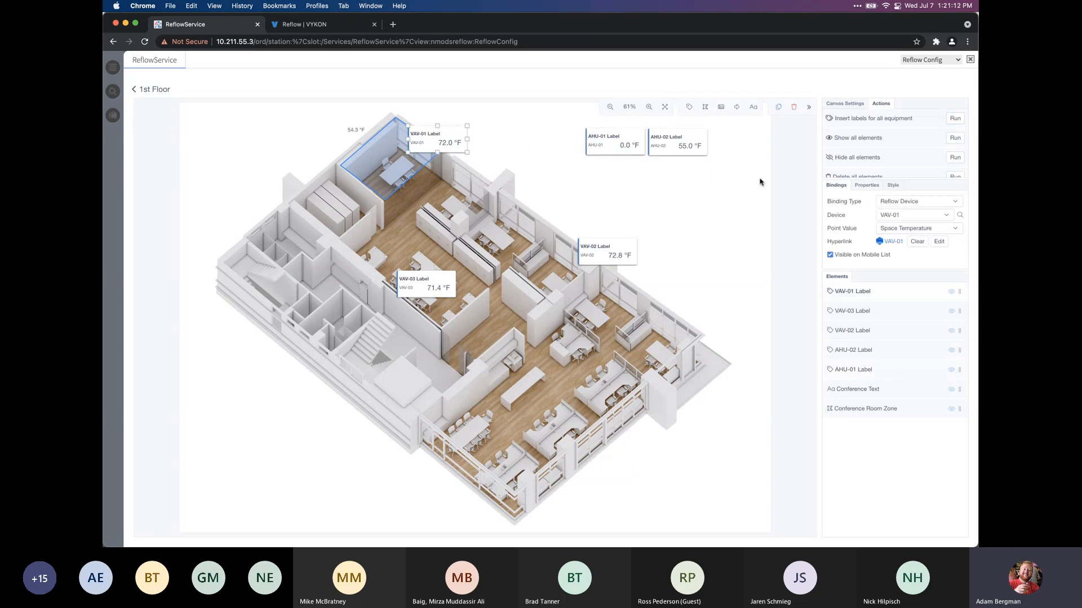
click(882, 105)
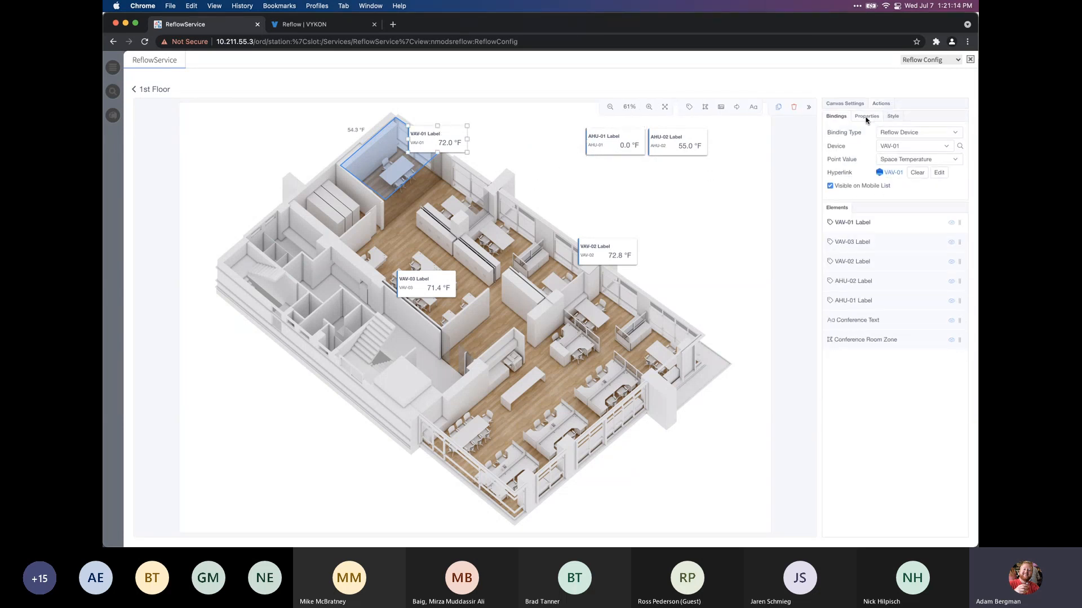
click(866, 117)
key(Tab)
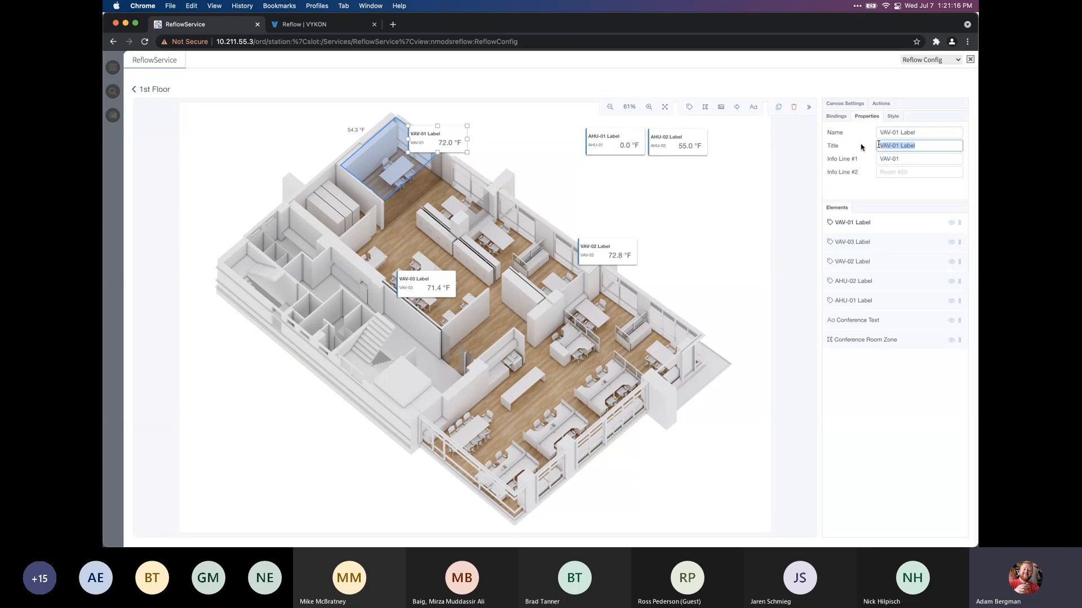
text(Conference Room)
click(534, 152)
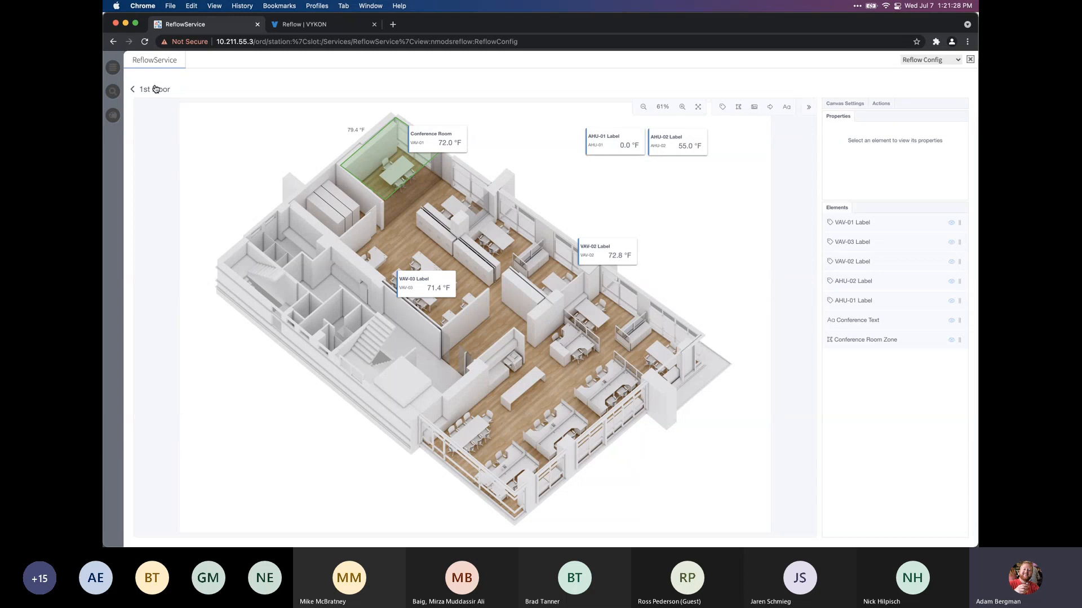
Leave the builder, check the 1st Floor in desktop preview and its full element list in mobile preview, and restore the desktop view
click(156, 89)
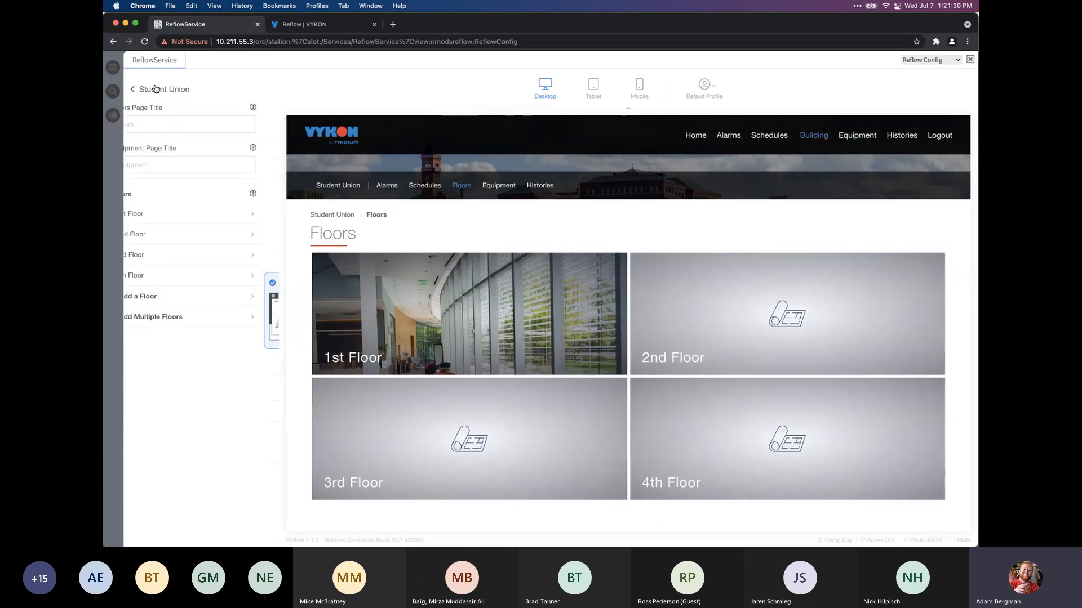
click(519, 289)
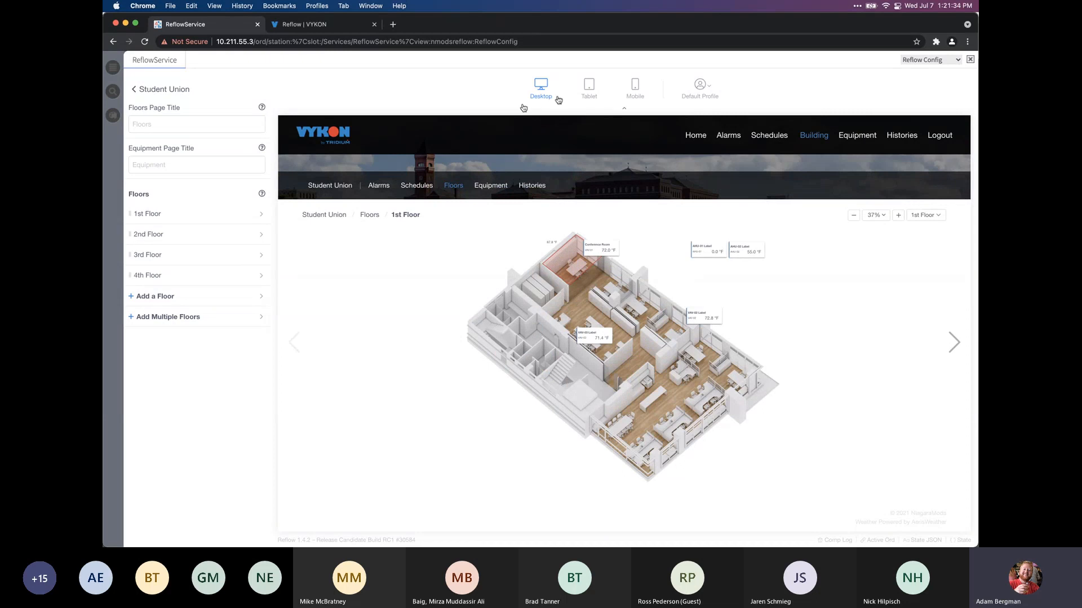
click(634, 94)
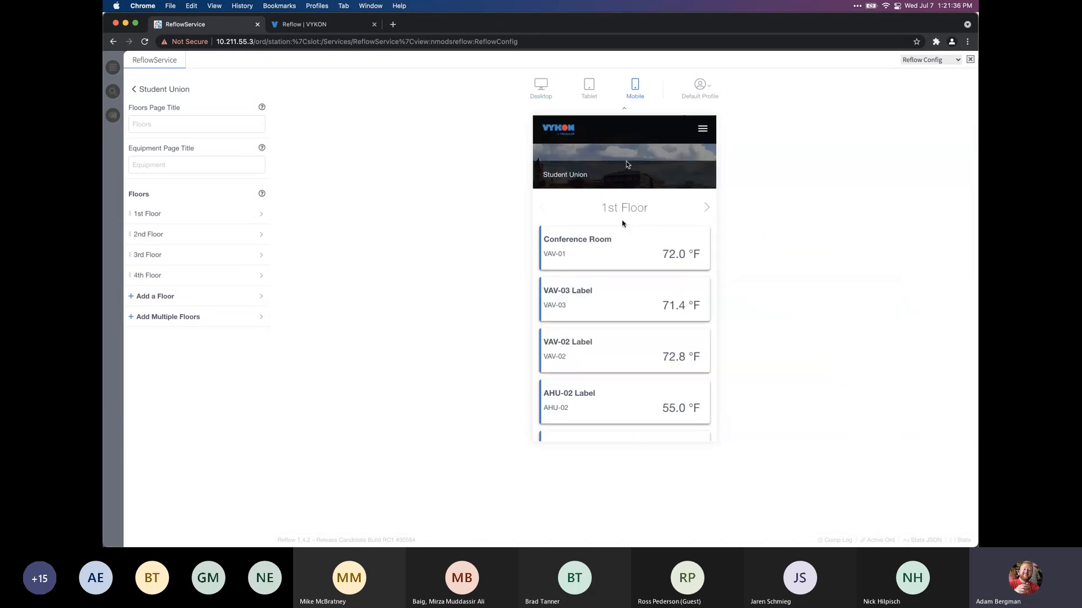
scroll(623, 321, down, 3)
scroll(623, 325, down, 2)
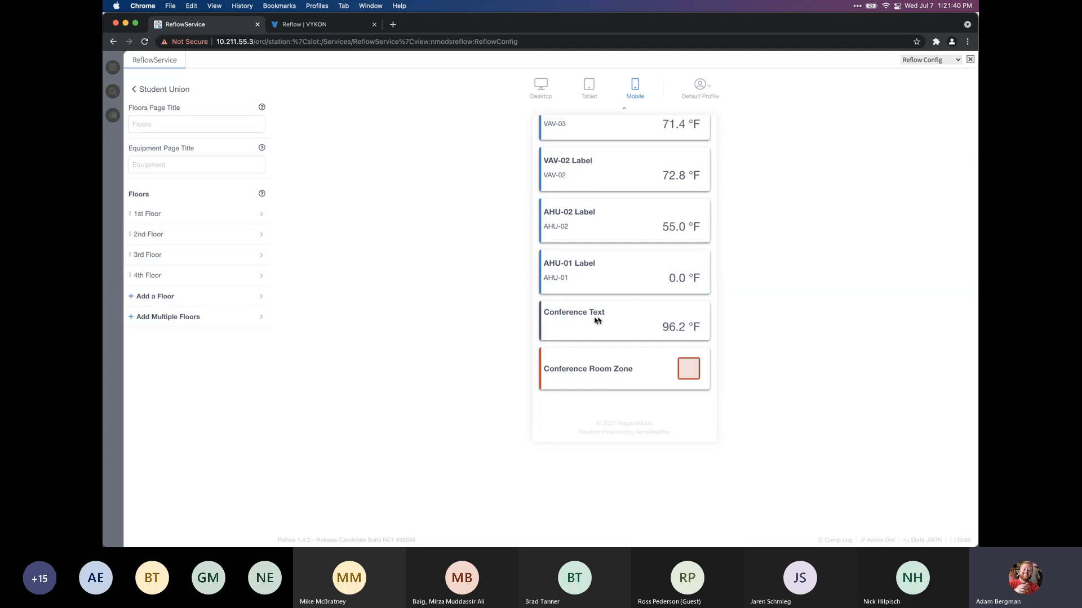
scroll(598, 321, up, 5)
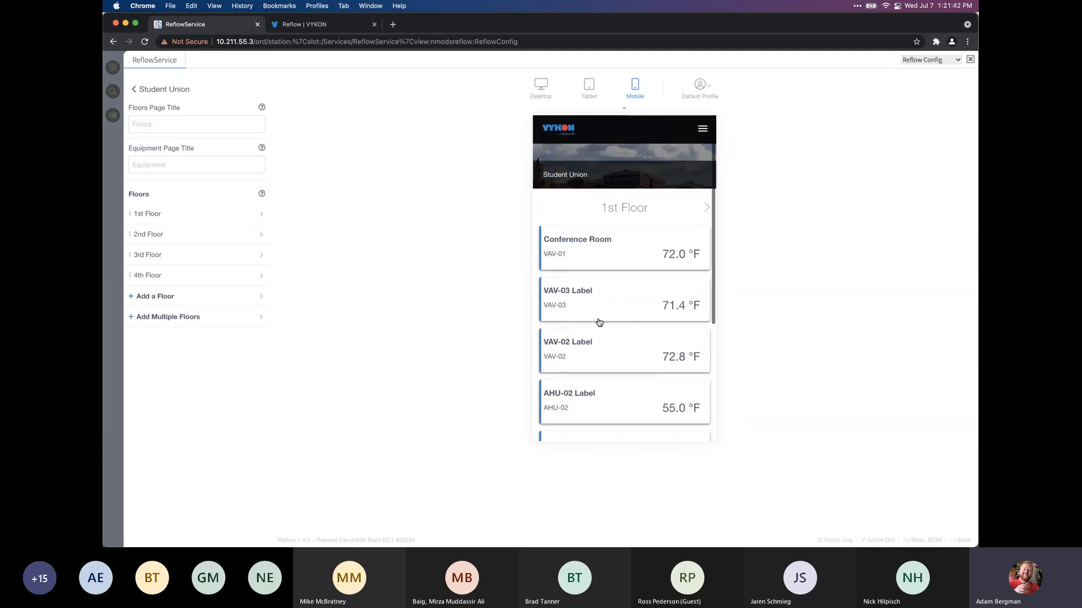
click(543, 91)
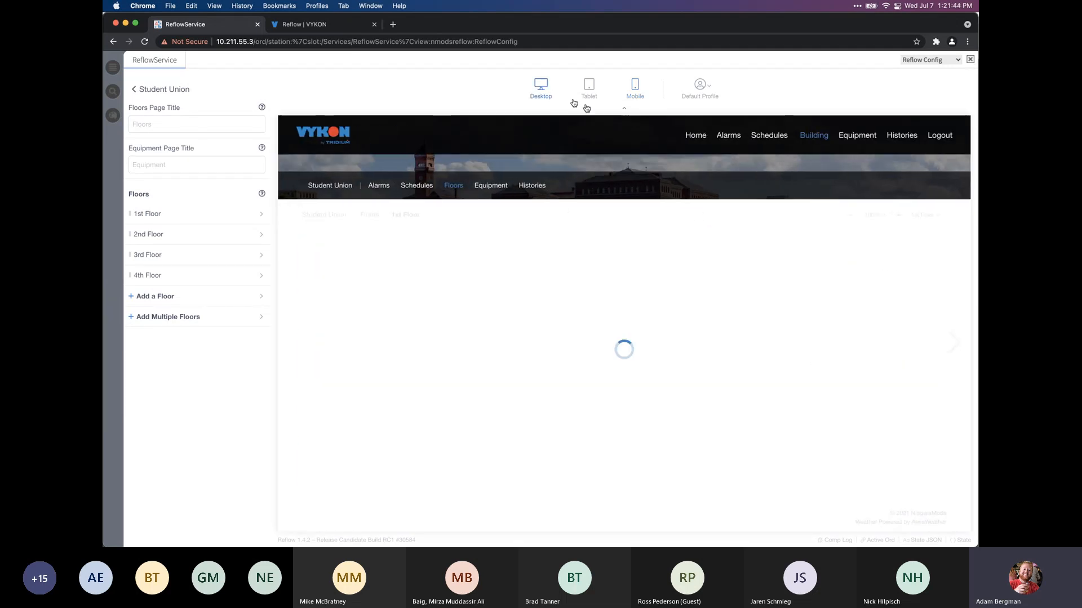
click(634, 113)
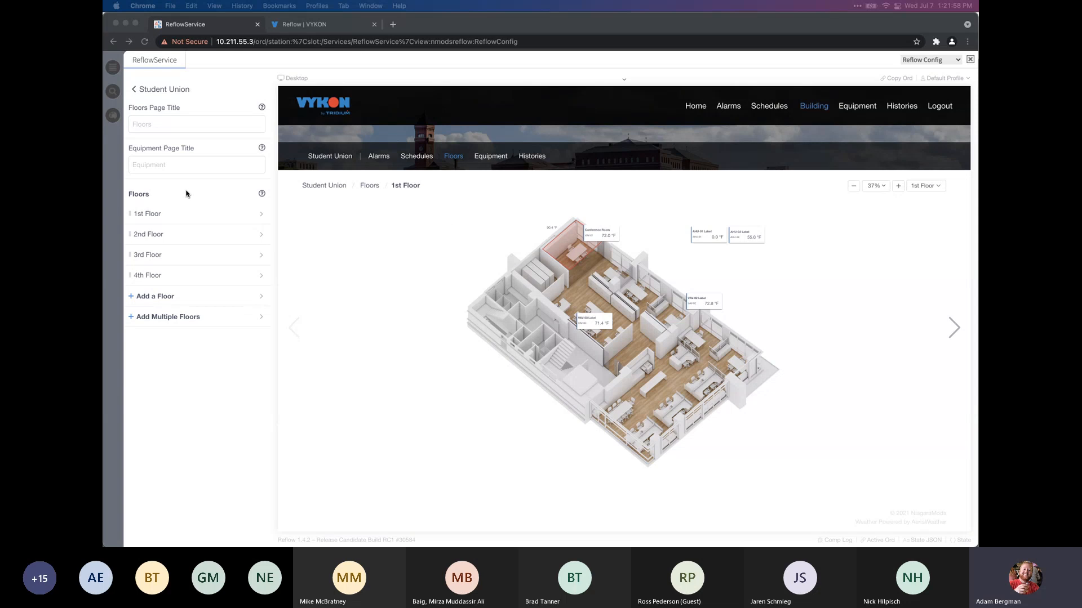
Associate the Default Alarm Class and Critical Alarm Class with the Student Union building's alarms page and return to the building settings
click(156, 84)
click(152, 88)
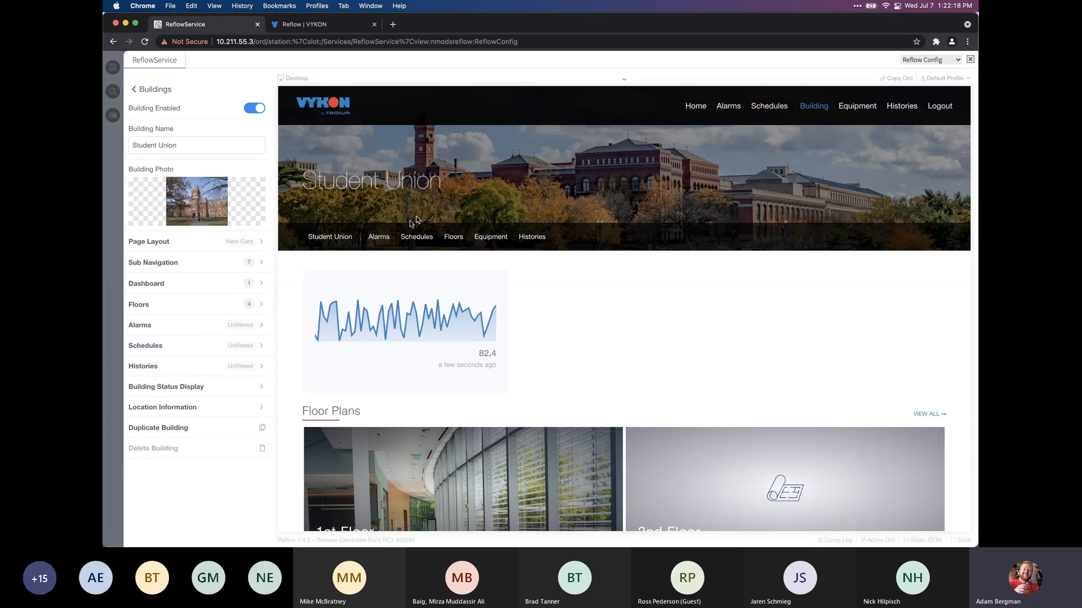
click(194, 325)
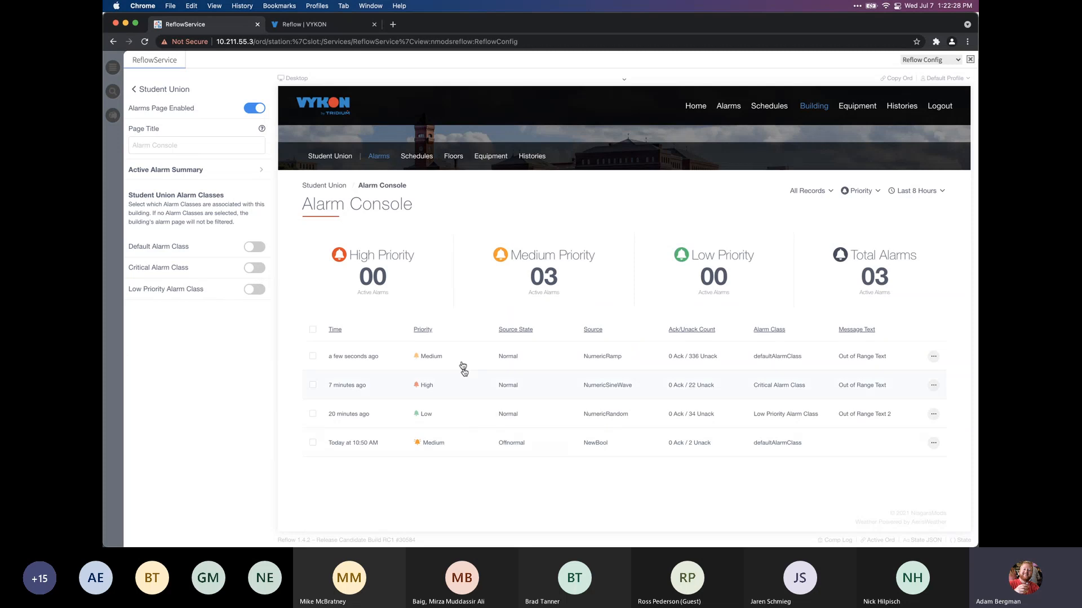
click(254, 248)
click(253, 270)
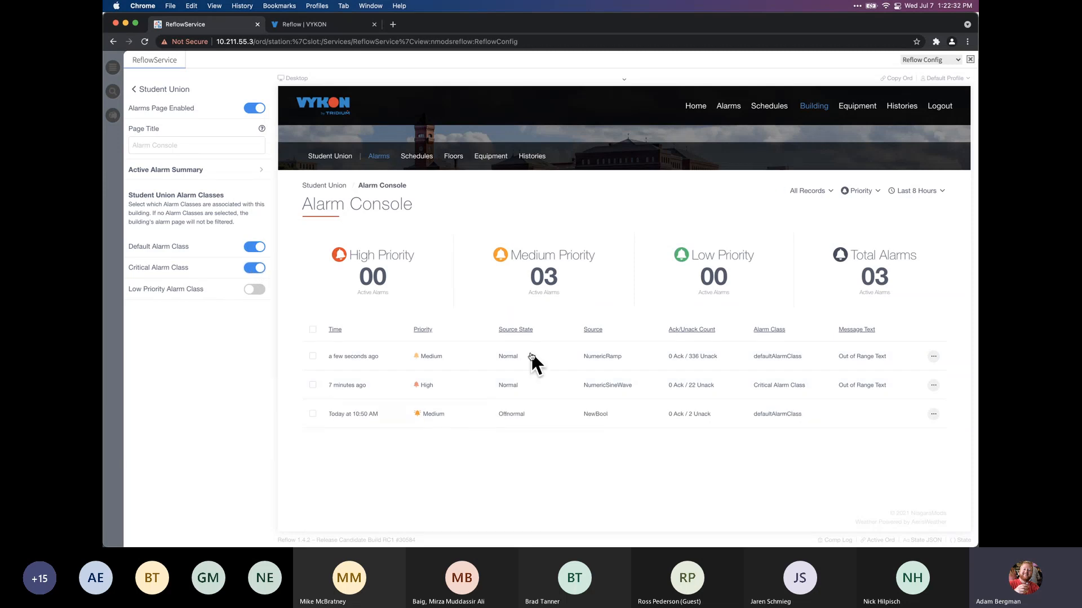
click(167, 90)
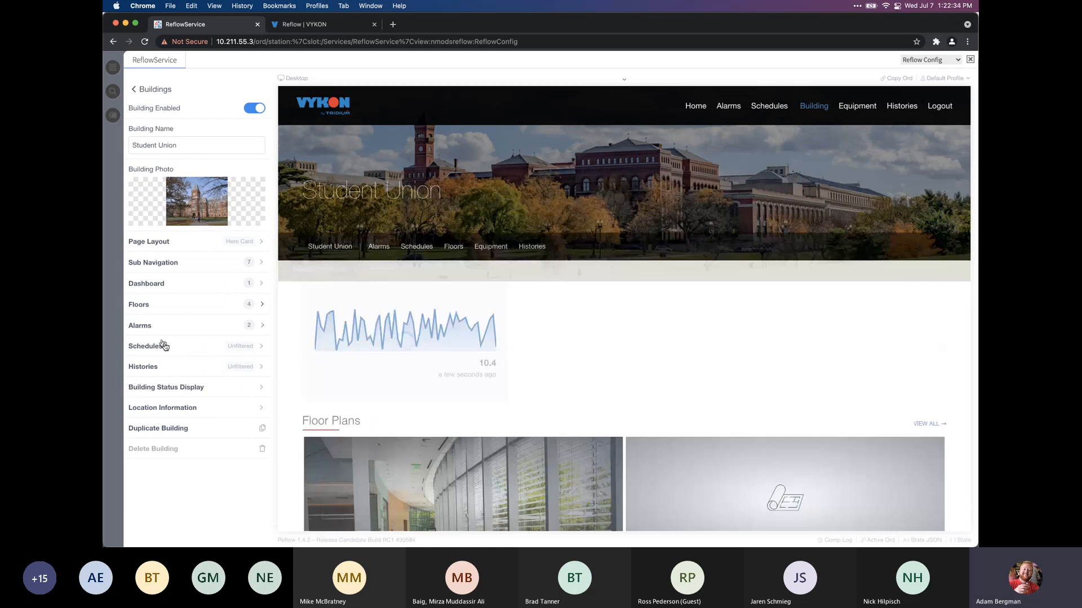
Associate RooftopSchedule, EnumSchedule and NumericSchedule with the Student Union schedules page and return to the building settings
click(172, 350)
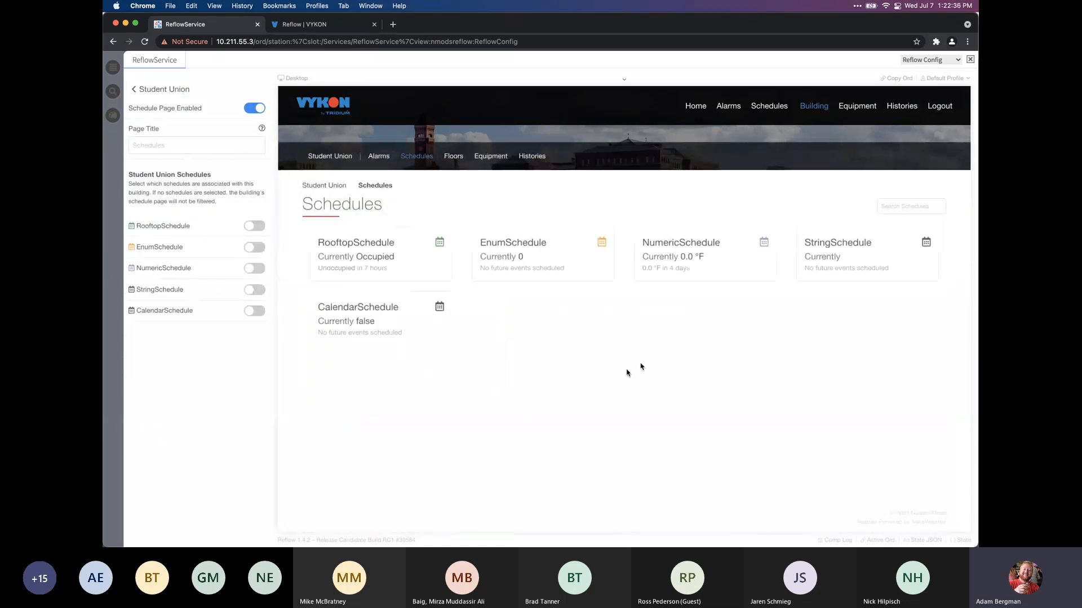
click(254, 227)
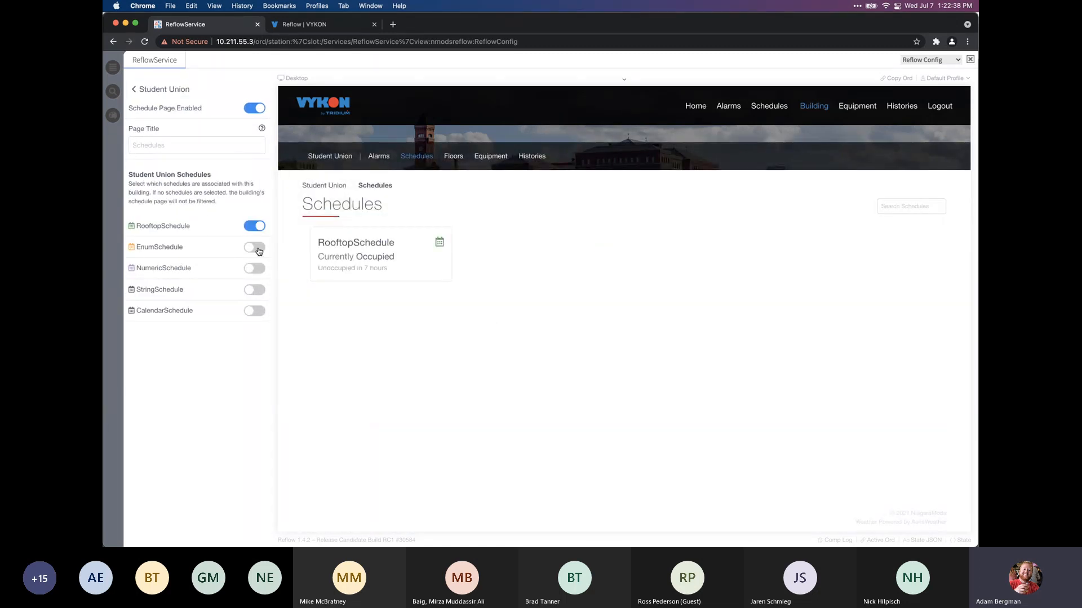
click(257, 249)
click(254, 269)
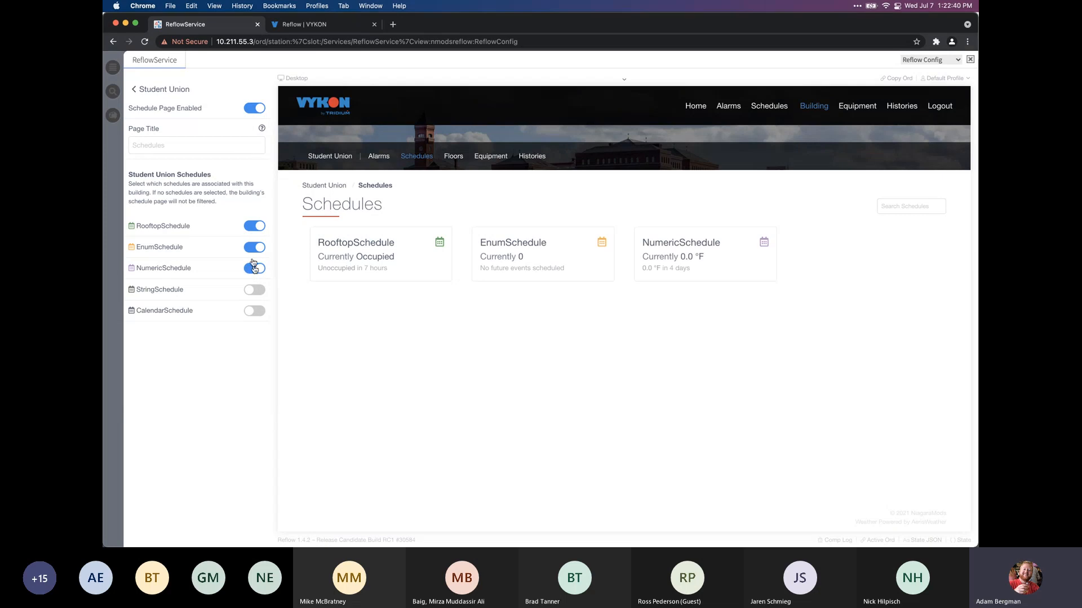
click(162, 91)
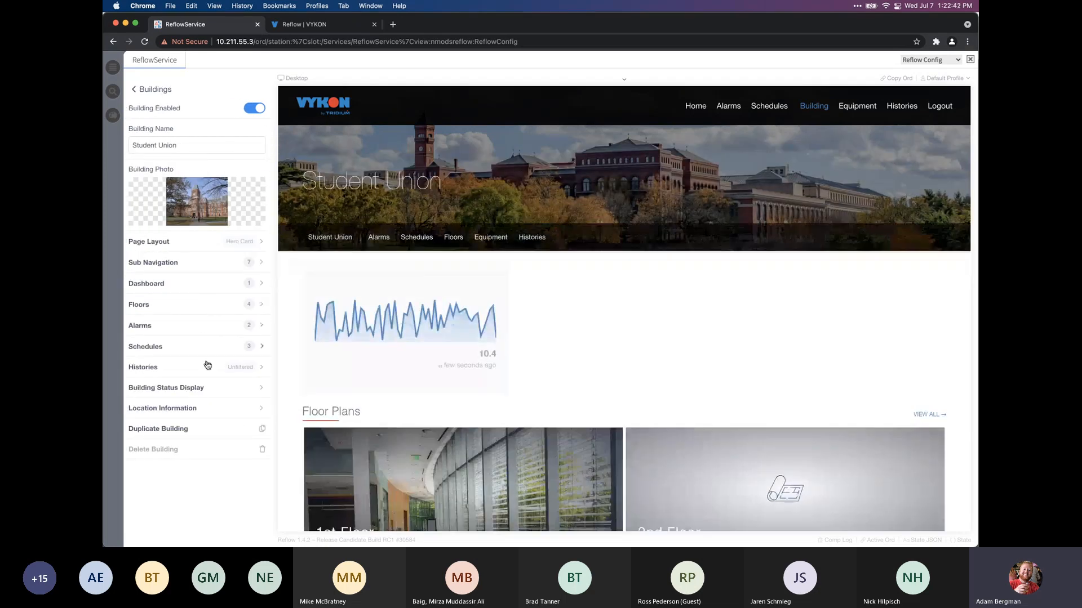
Review the Student Union histories page's filter methods and selectable histories without choosing any, and return to the building settings
click(207, 366)
click(233, 229)
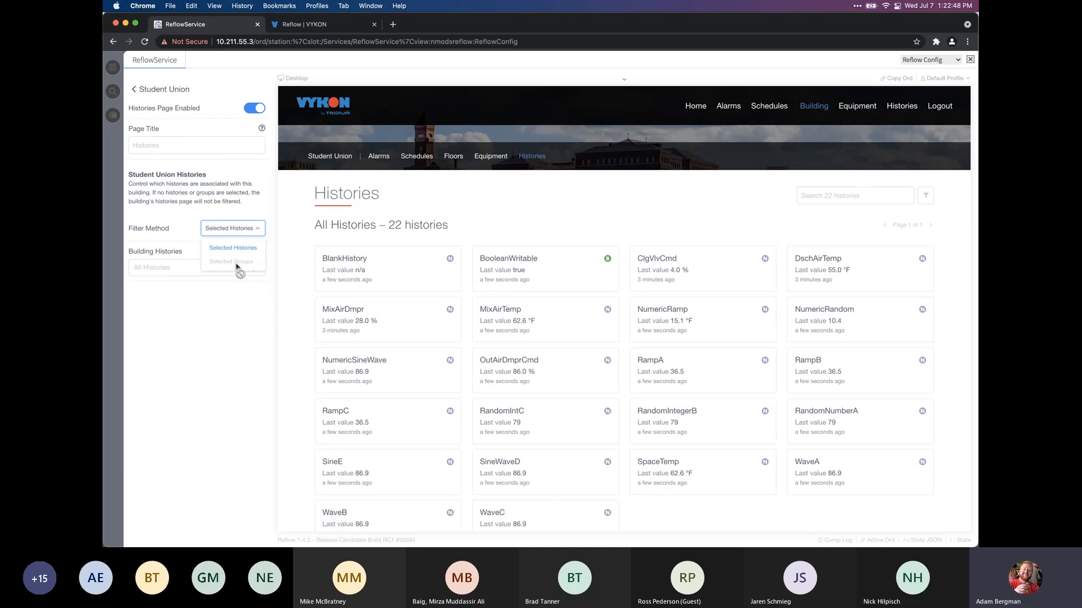
click(218, 271)
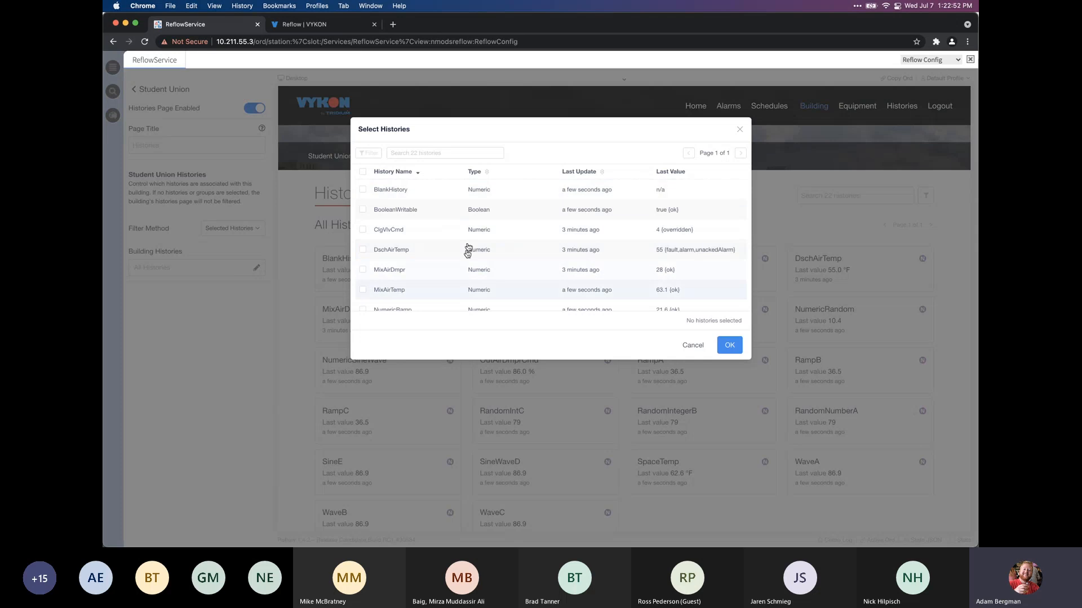
click(740, 129)
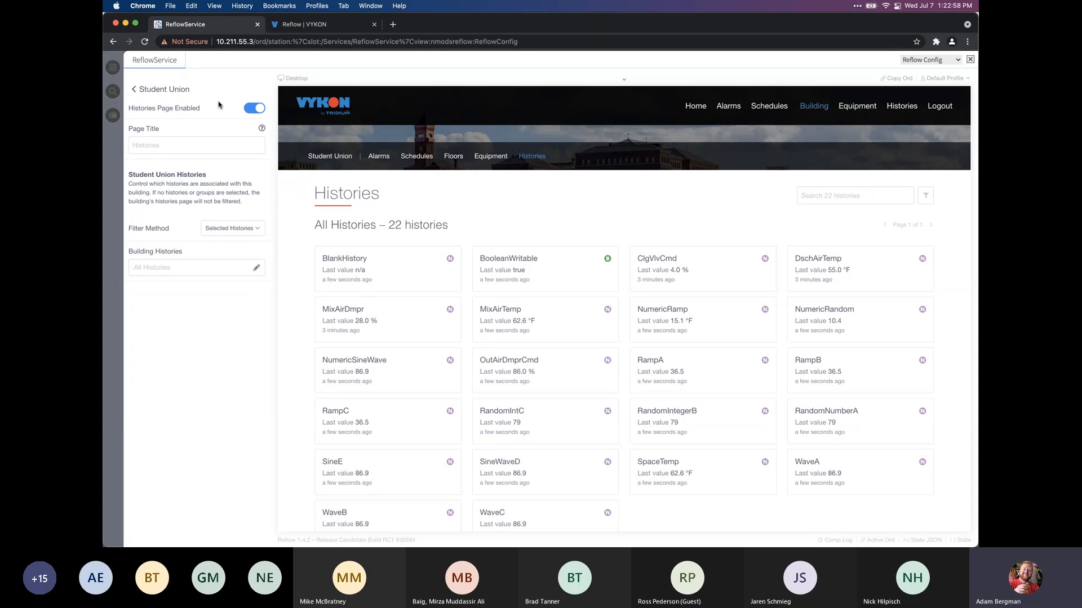
click(181, 95)
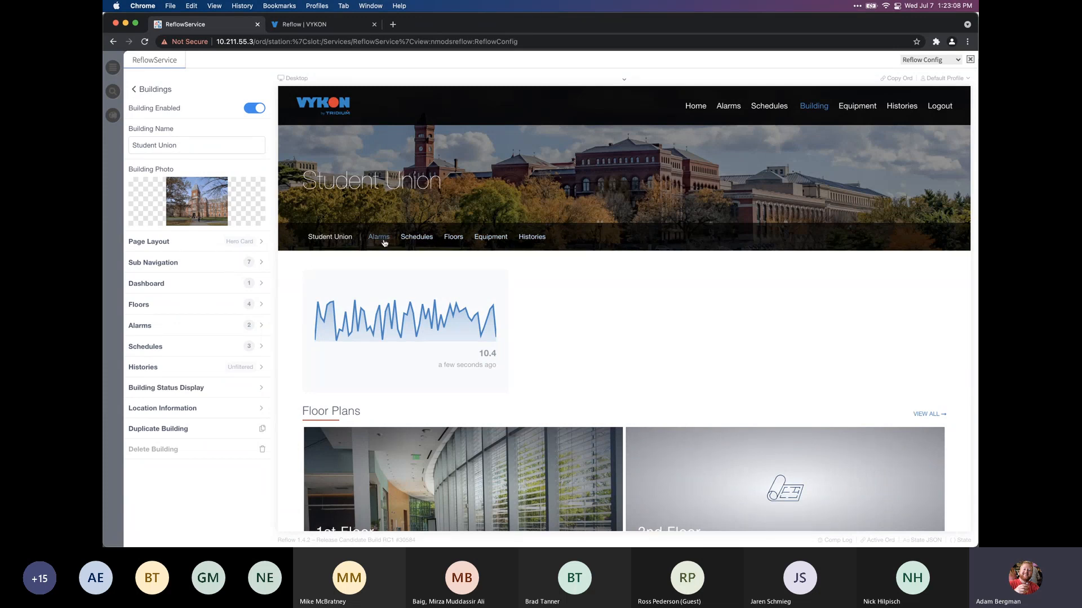
Open the Student Union's sub navigation settings and switch sub navigation off and back on
click(195, 266)
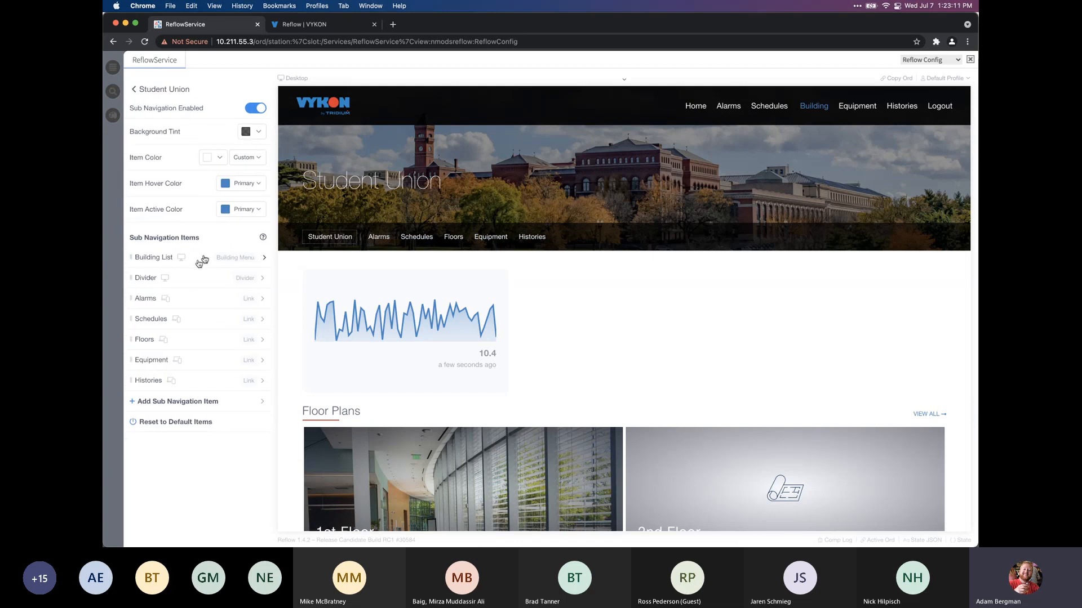
click(253, 108)
click(252, 113)
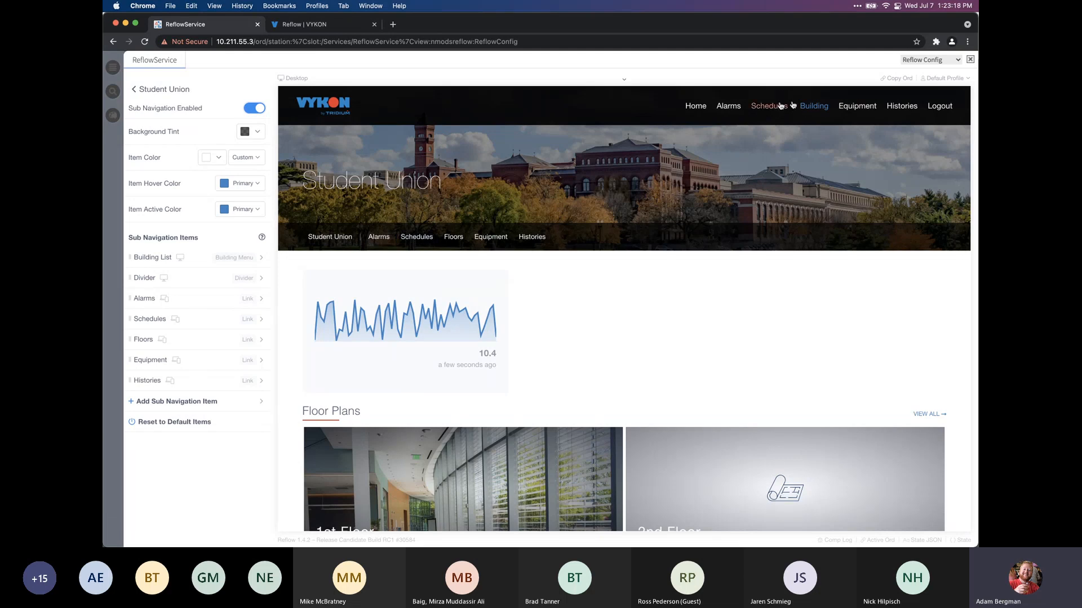
Examine the Student Union's navigation menu in mobile preview, restore the desktop preview and return to the main configuration list
click(635, 86)
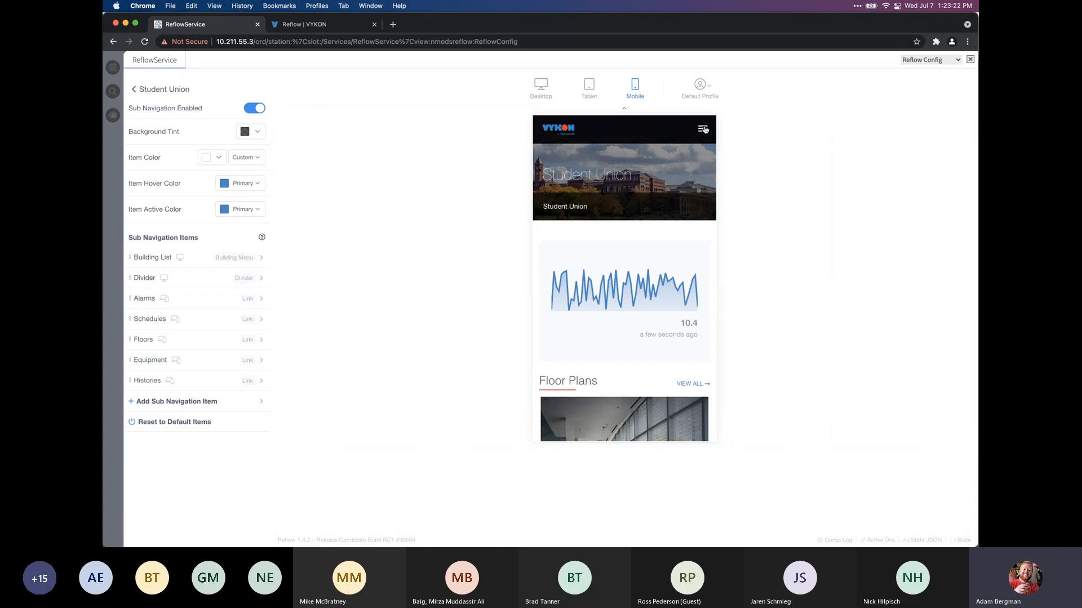
click(703, 129)
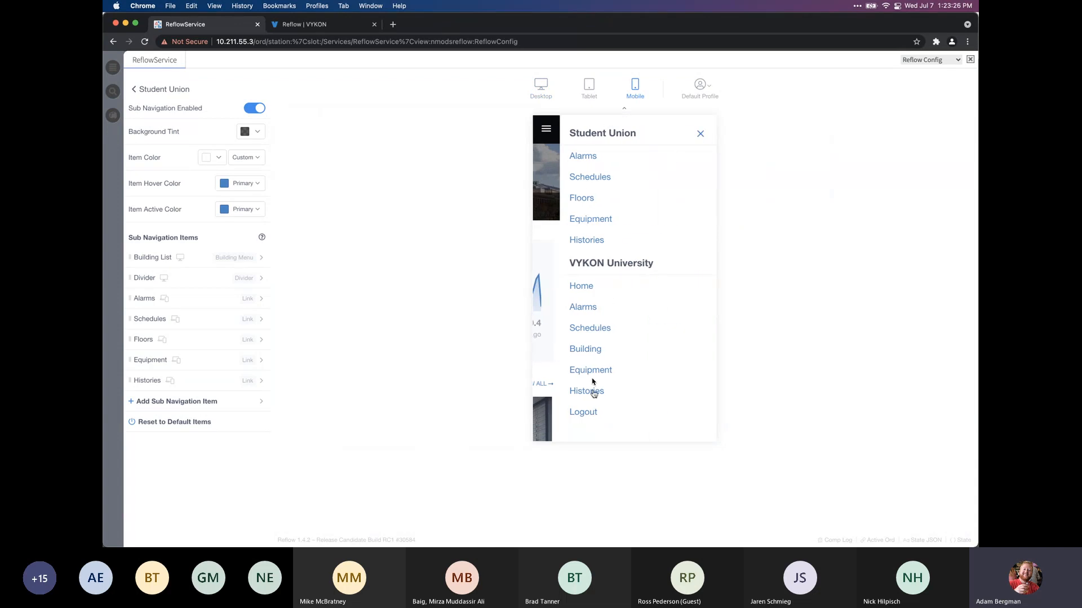
click(701, 133)
click(542, 90)
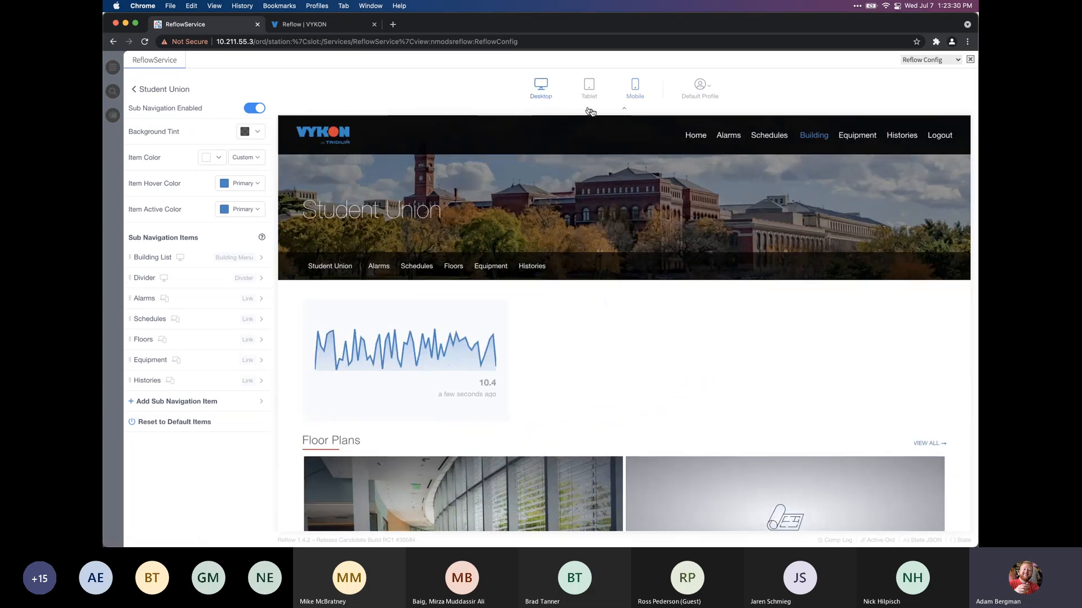
click(166, 92)
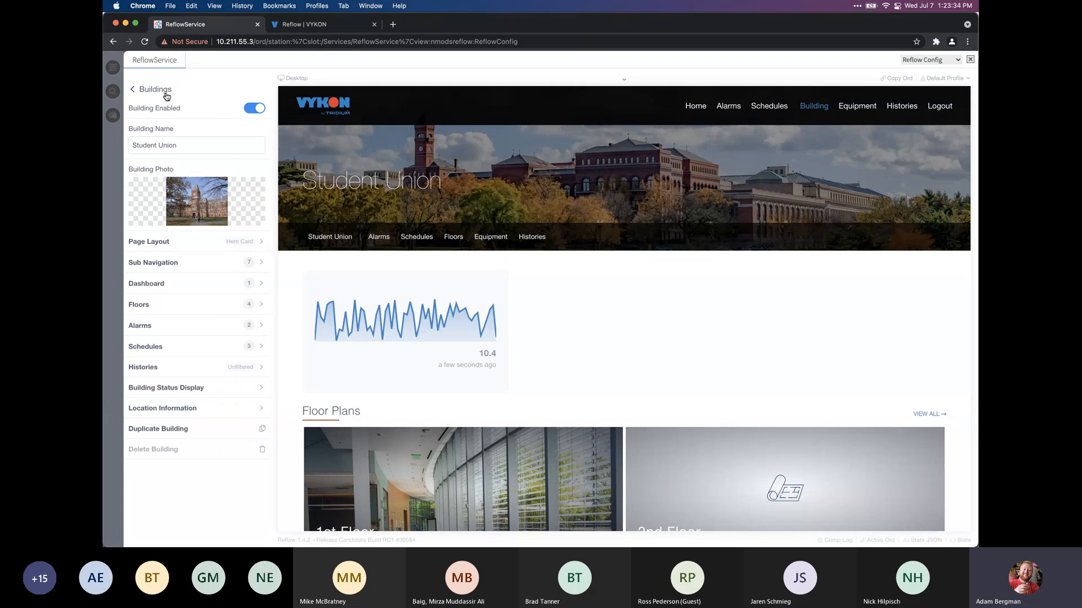
click(167, 91)
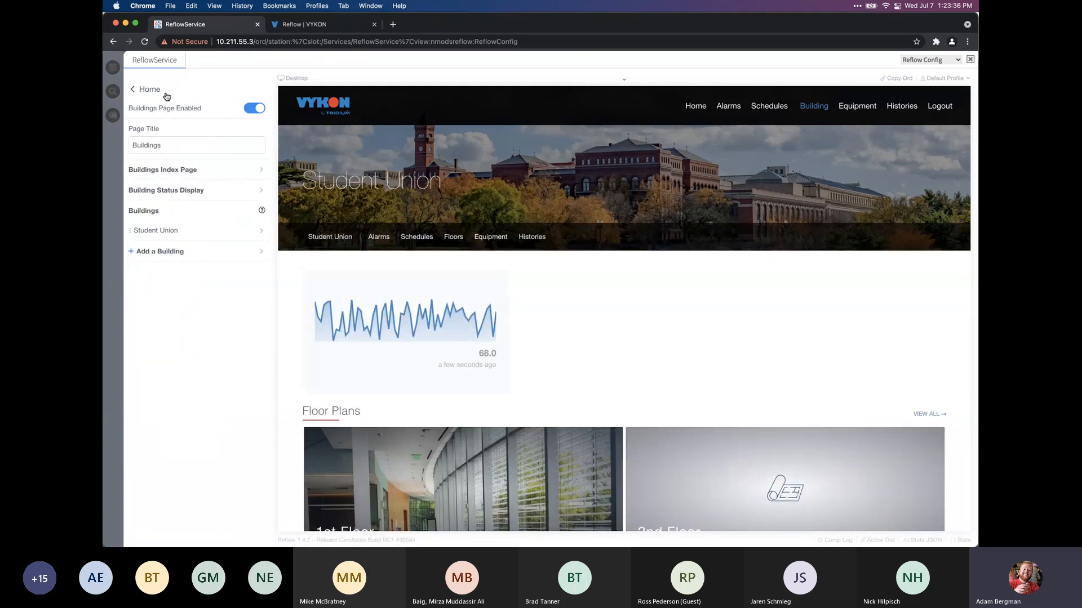
click(148, 91)
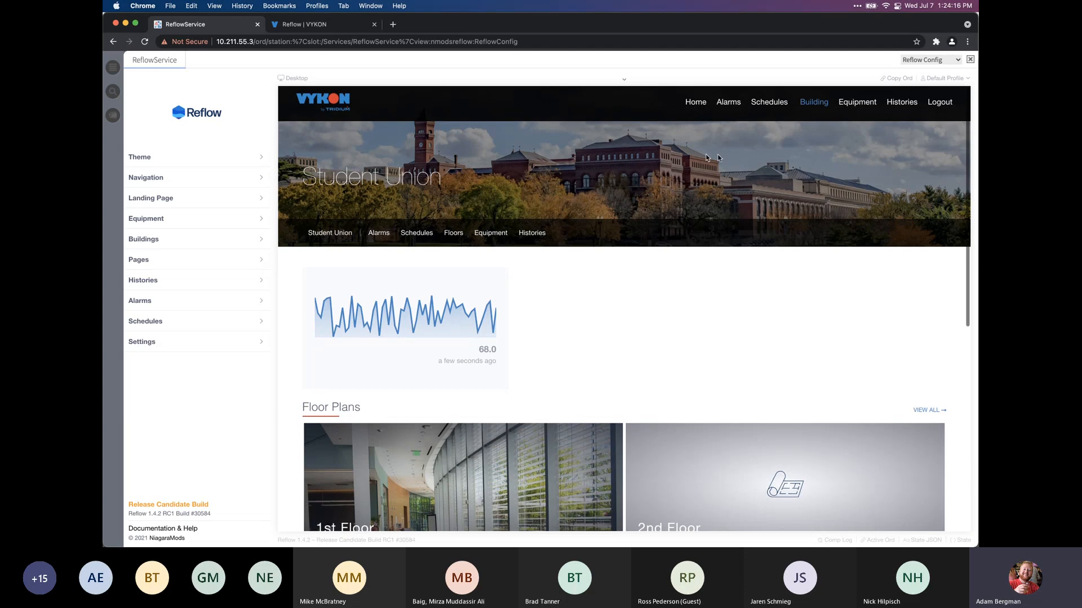
Open AHU-01 from the Equipment page, review its graphic display settings and return to the AHU equipment type settings
click(857, 107)
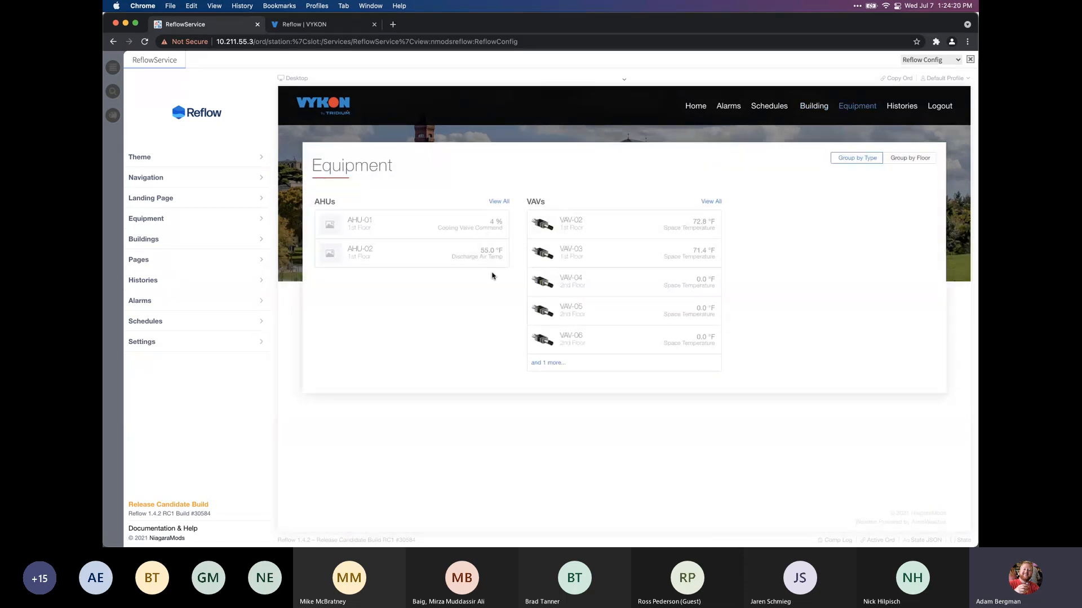
click(404, 222)
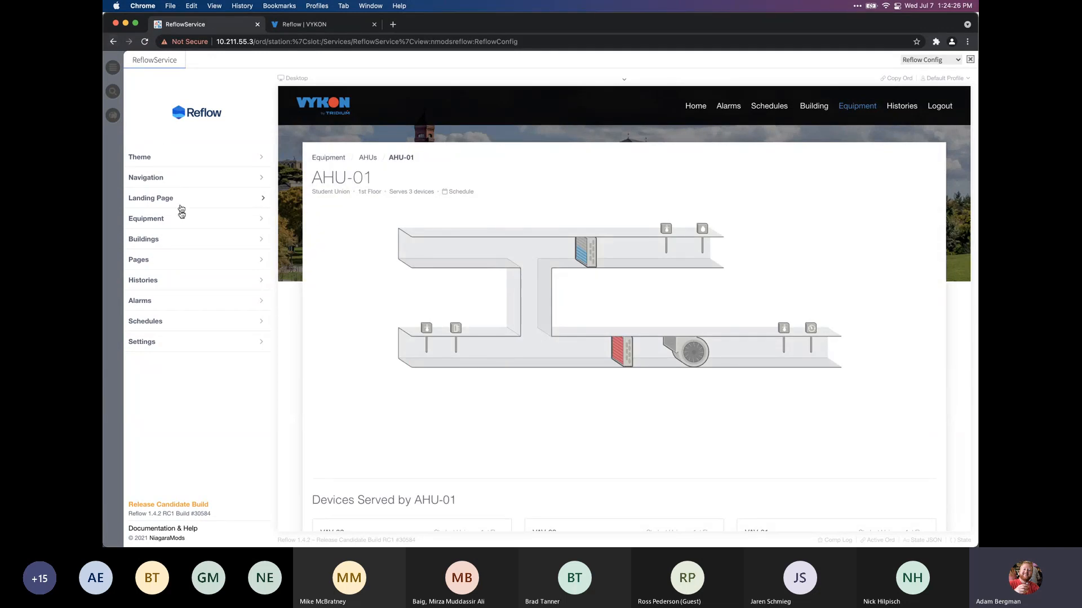
click(196, 220)
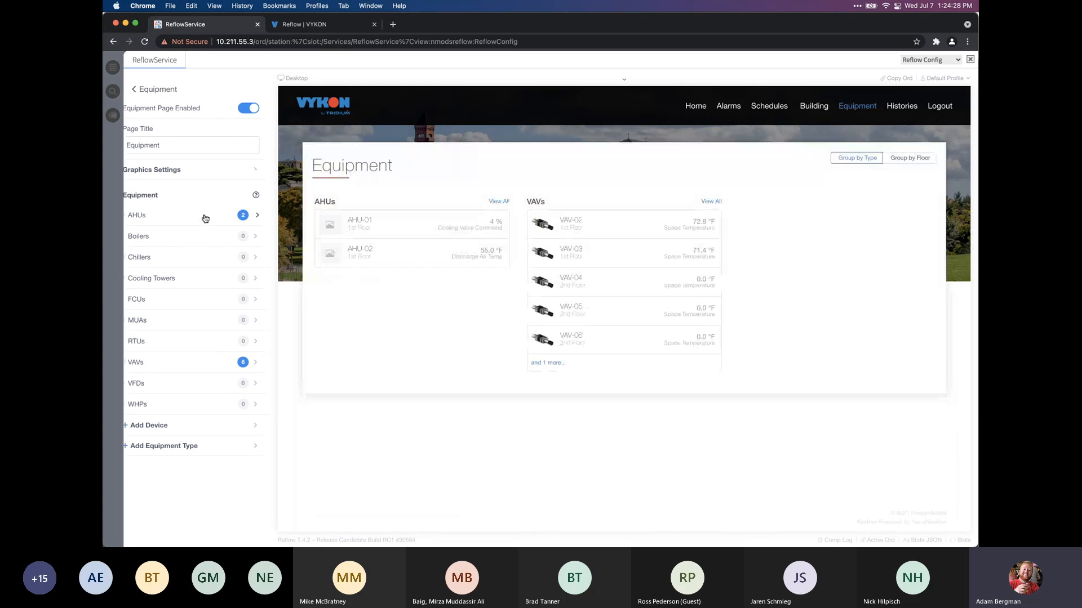
click(197, 216)
click(191, 213)
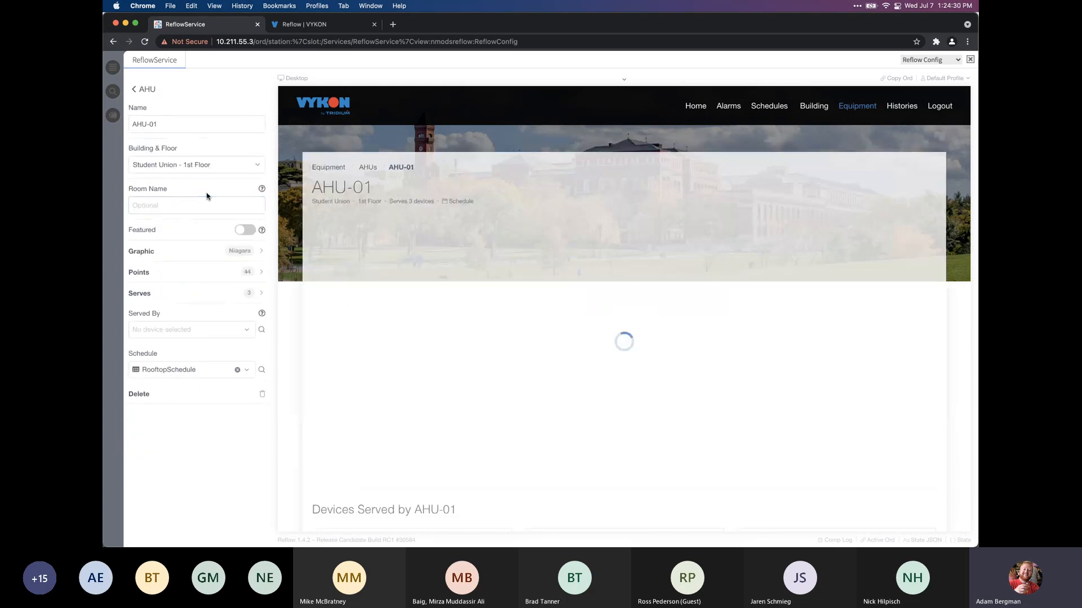
click(194, 248)
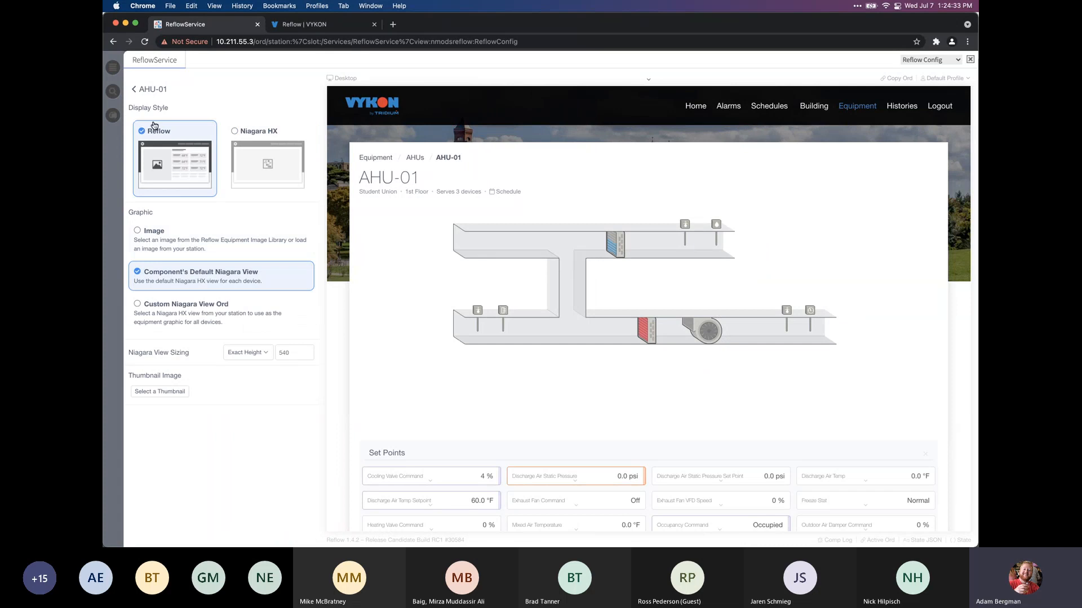
click(144, 89)
click(143, 89)
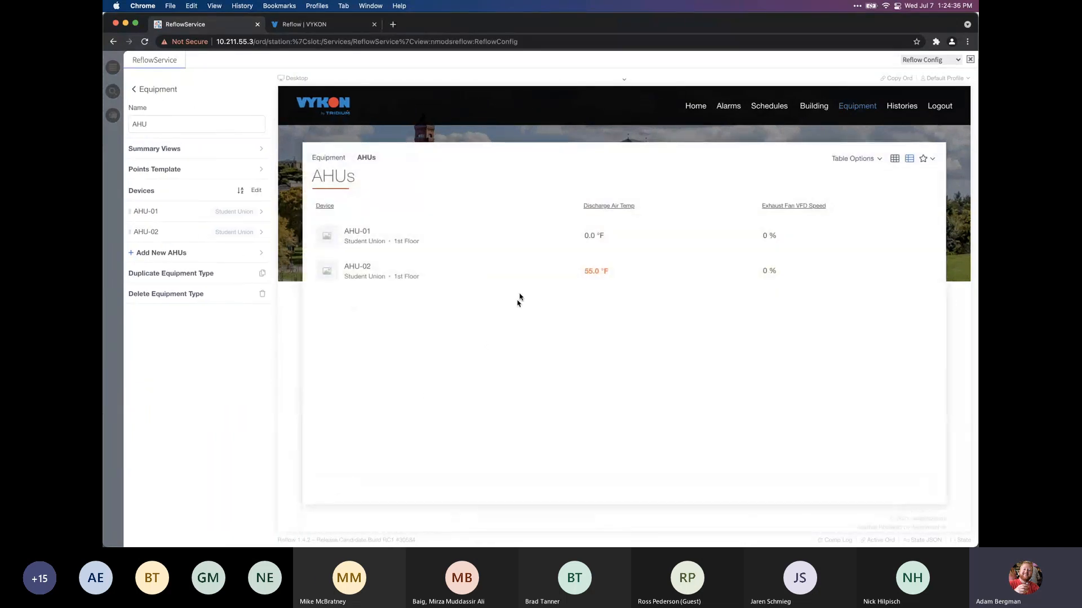
Open AHU-01's device page, examine the history and override options of its Cooling Valve Command point, and collapse them
click(758, 235)
scroll(464, 399, down, 3)
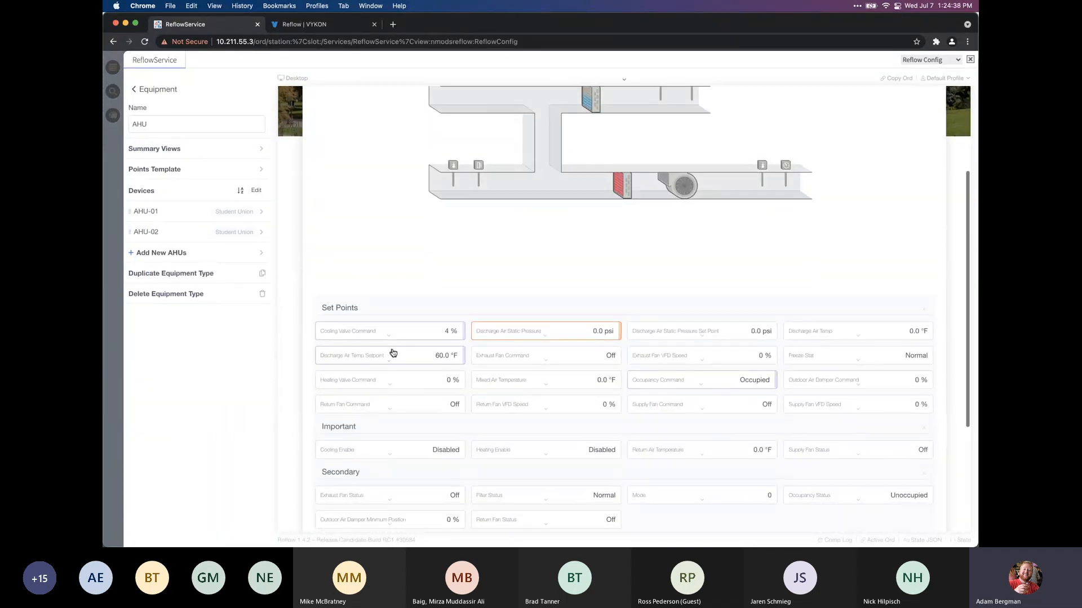
click(393, 341)
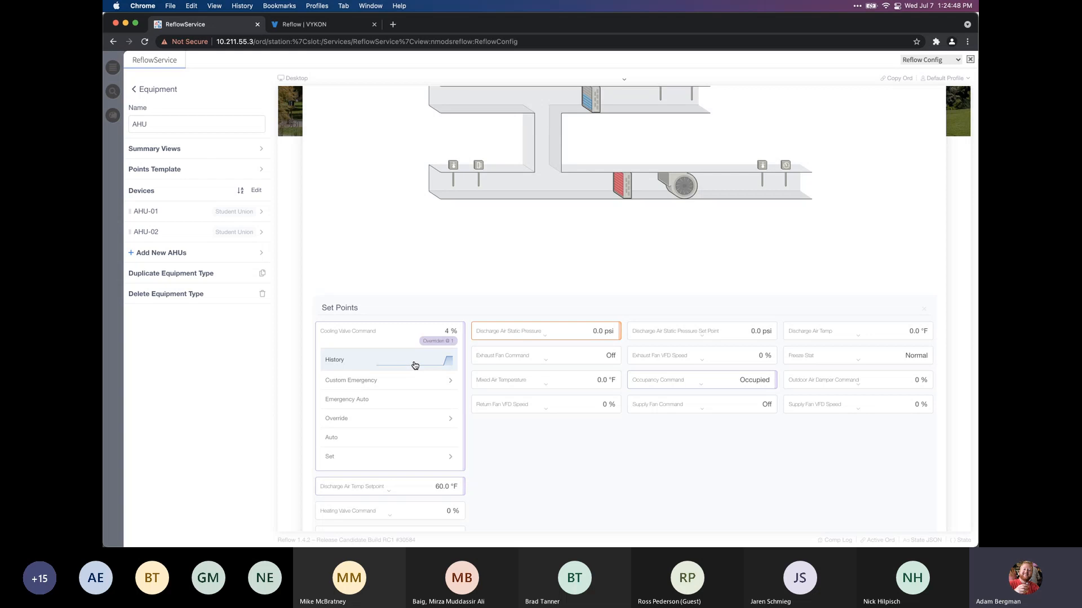
scroll(415, 361, down, 1)
click(386, 289)
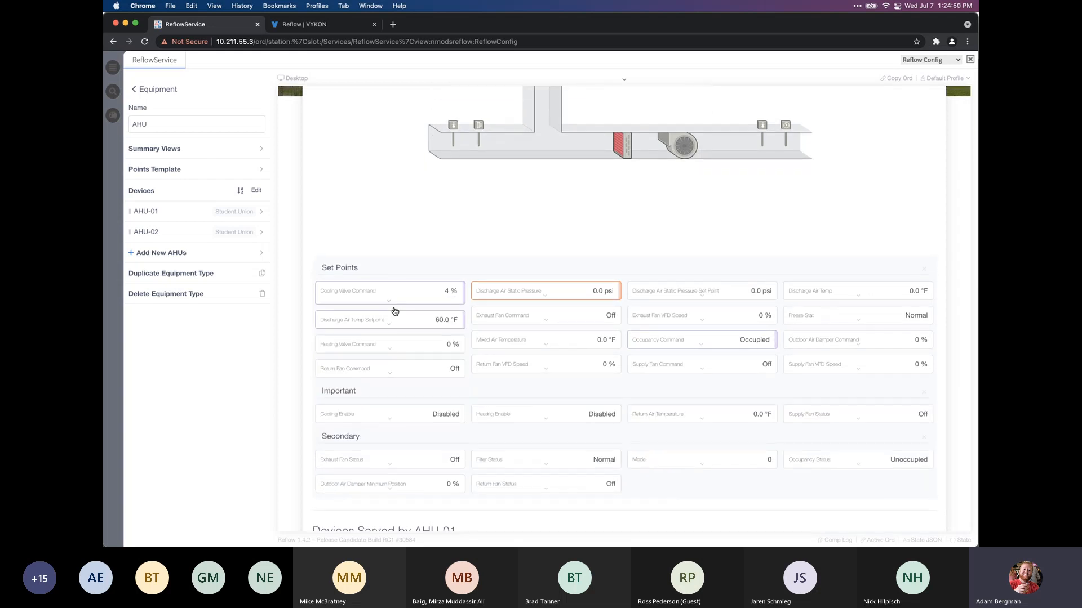
scroll(450, 225, up, 5)
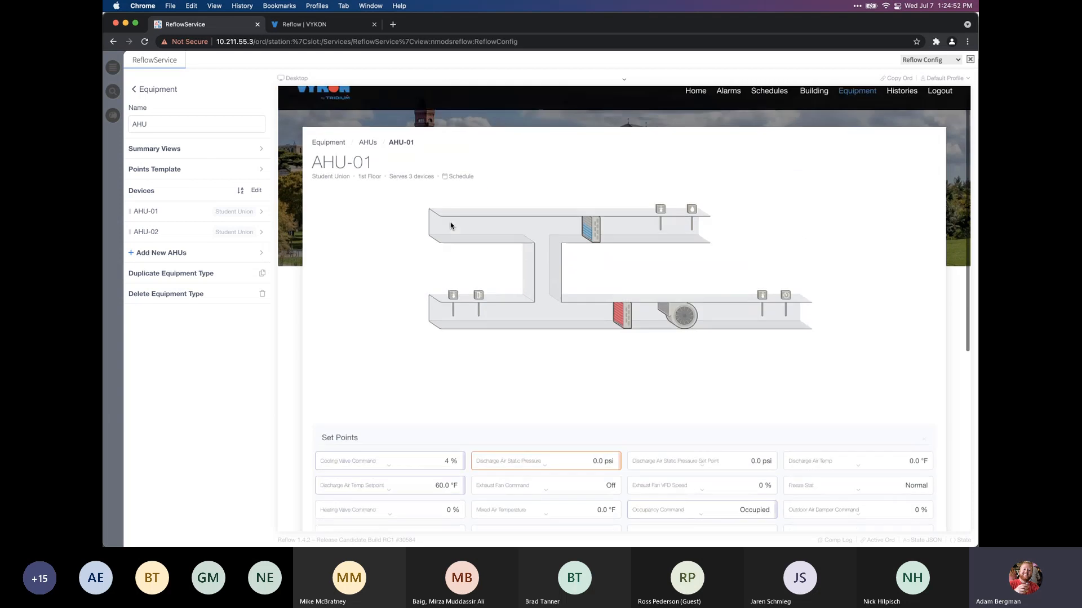
scroll(450, 226, up, 2)
View the building page, open the Energy Usage history chart and display its data as a table
click(814, 105)
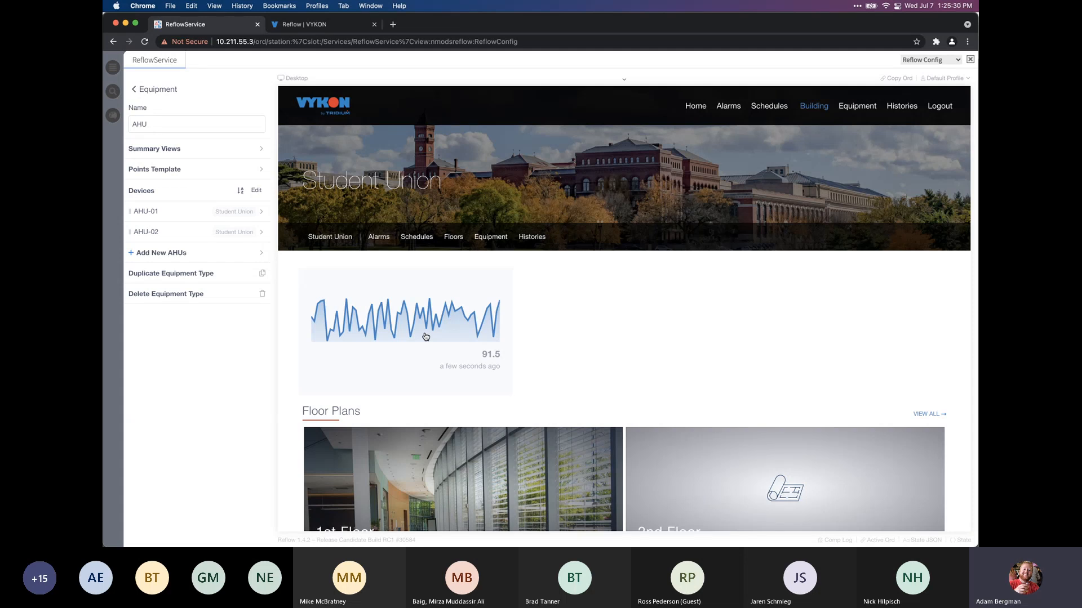
click(902, 106)
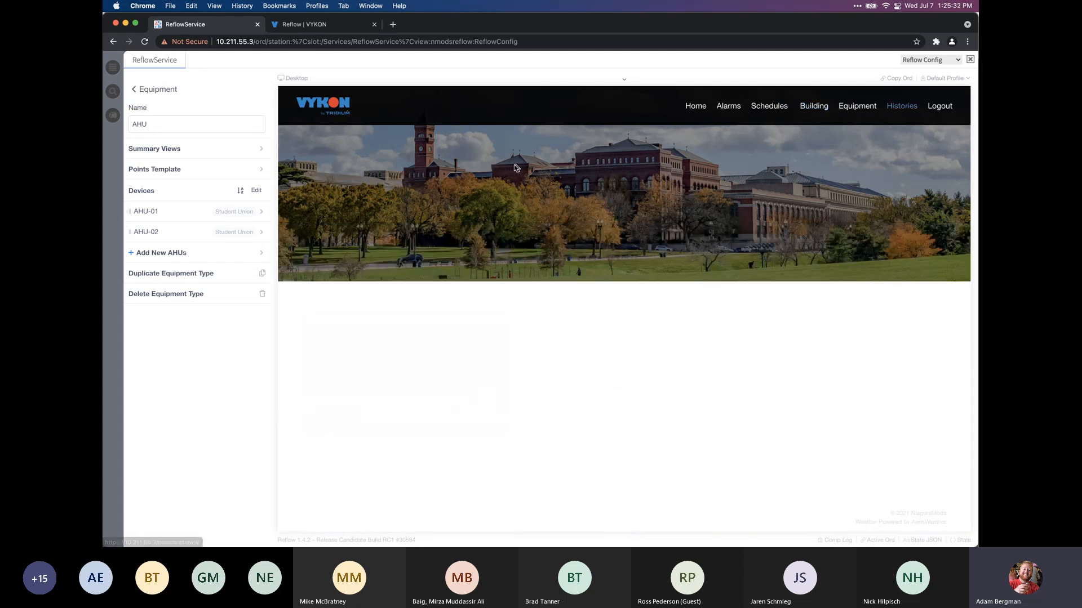
click(381, 283)
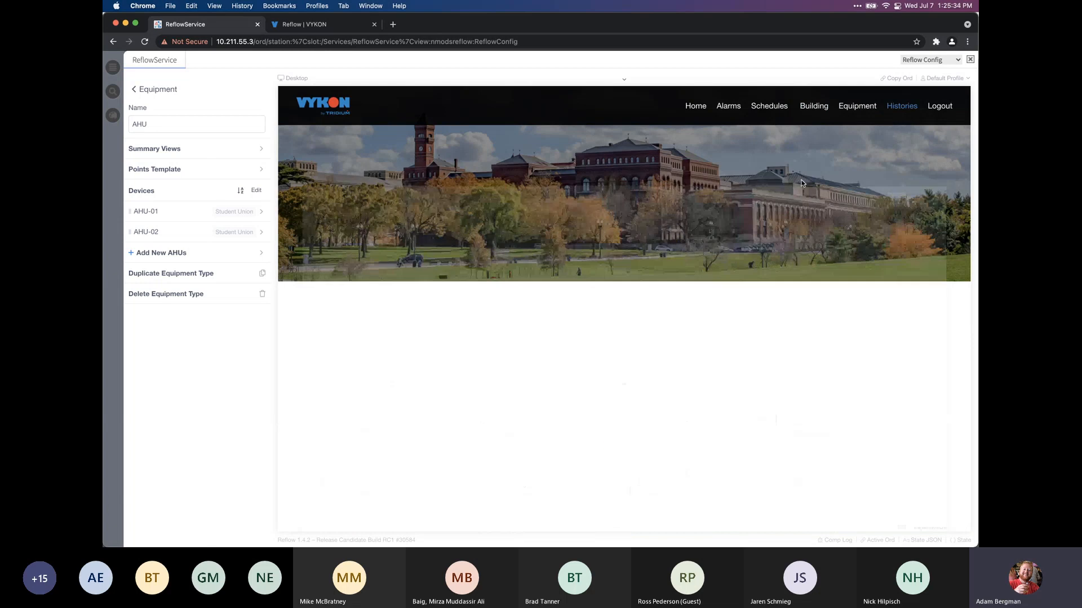
click(799, 173)
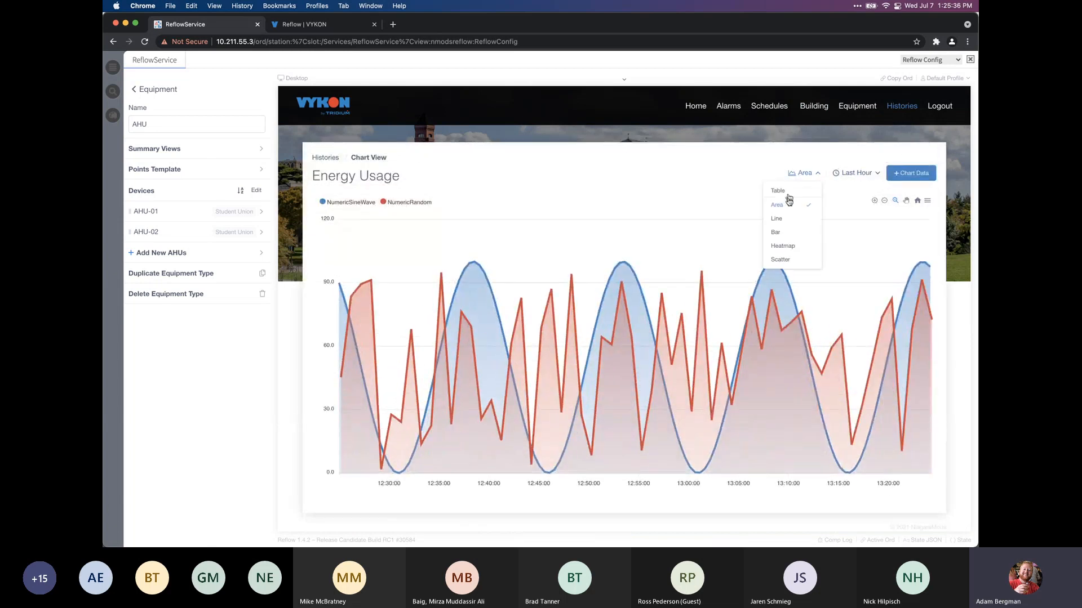
click(785, 191)
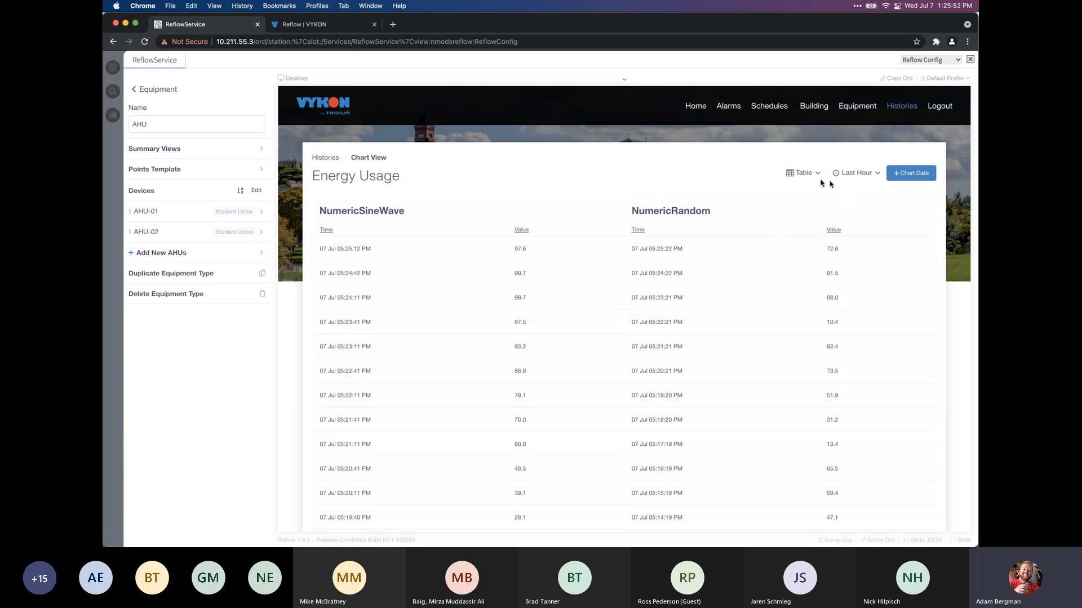
Switch the Energy Usage history back to the Area chart and review its download formats without exporting
click(802, 173)
click(804, 209)
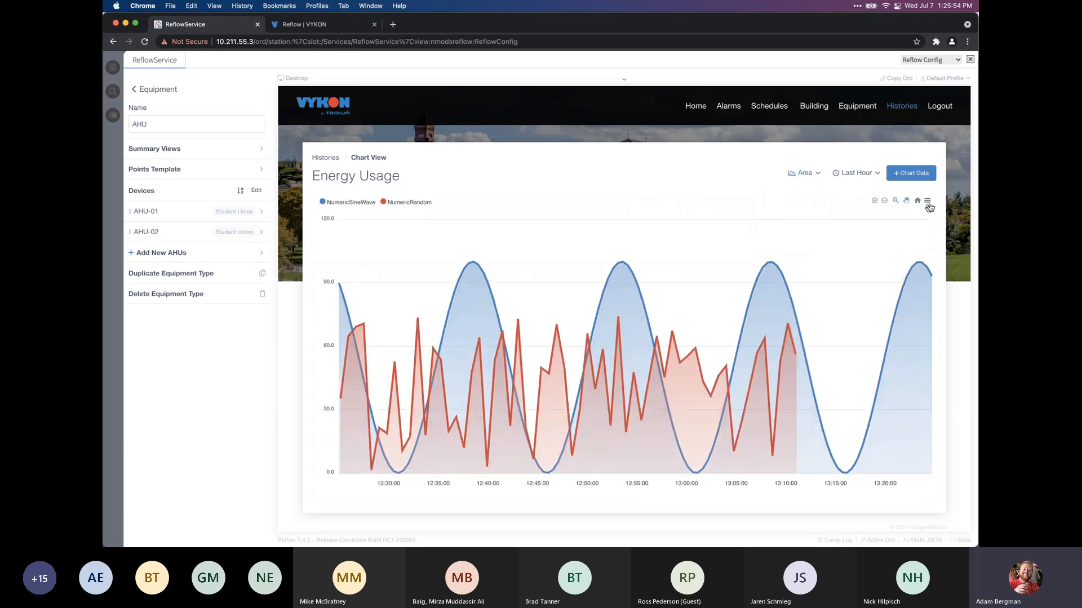
click(928, 203)
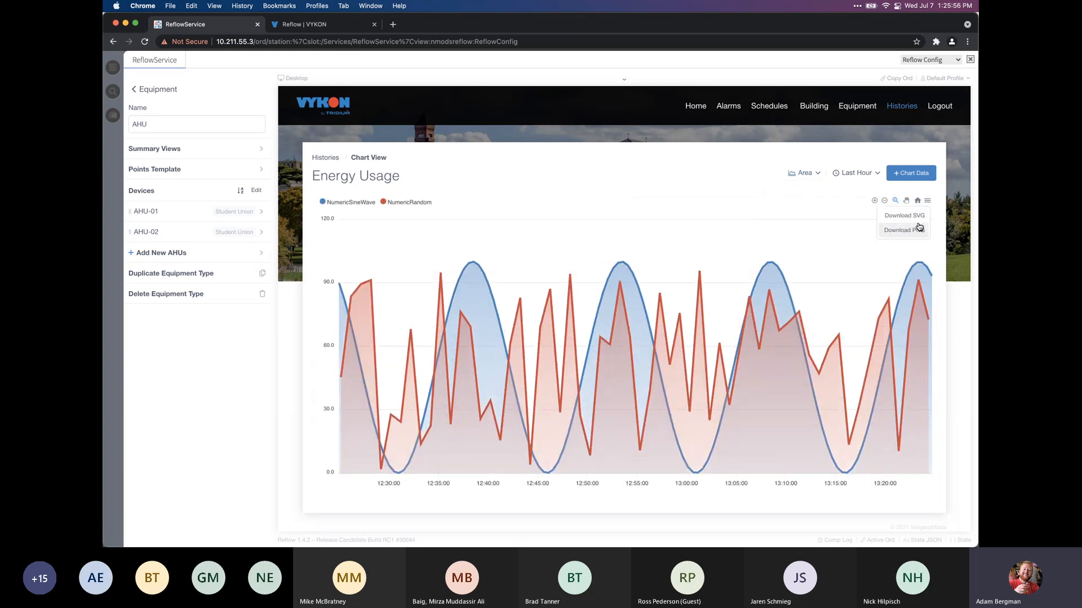
click(928, 201)
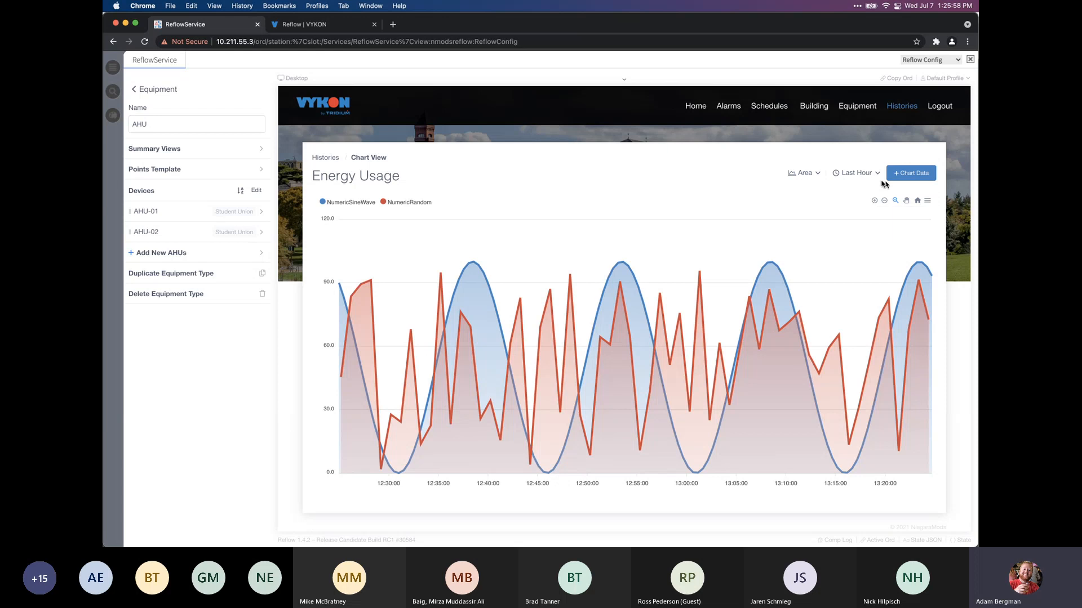
Display the Energy Usage history in Table view and examine the times and values listed for NumericRandom
click(807, 174)
click(800, 191)
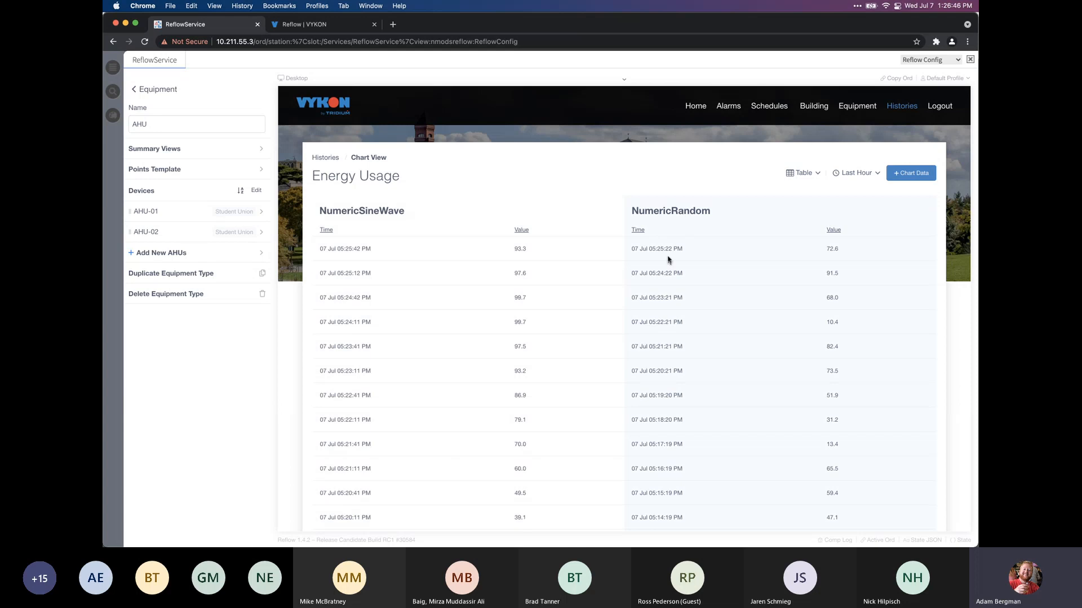
drag(639, 248, 807, 247)
click(822, 249)
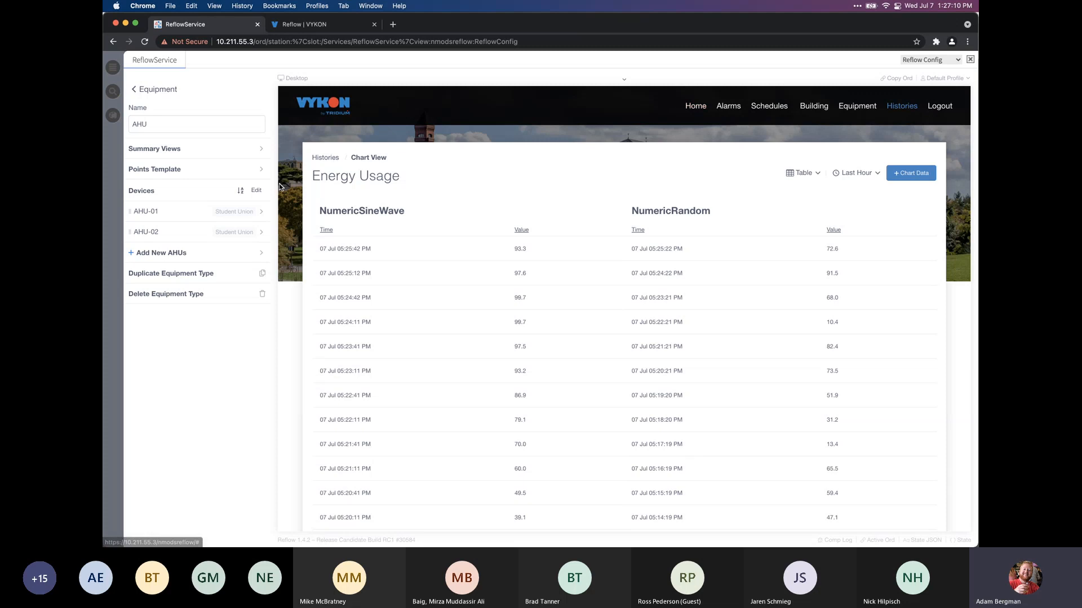
Review the VAV device list and VAV-01's settings, and return to the main configuration list
click(134, 89)
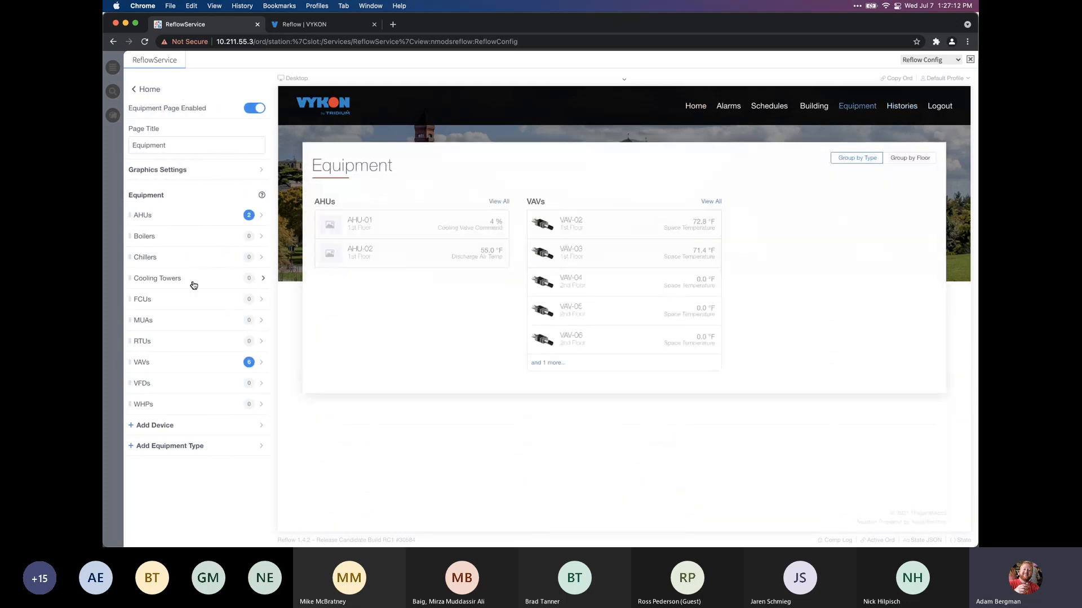
click(192, 363)
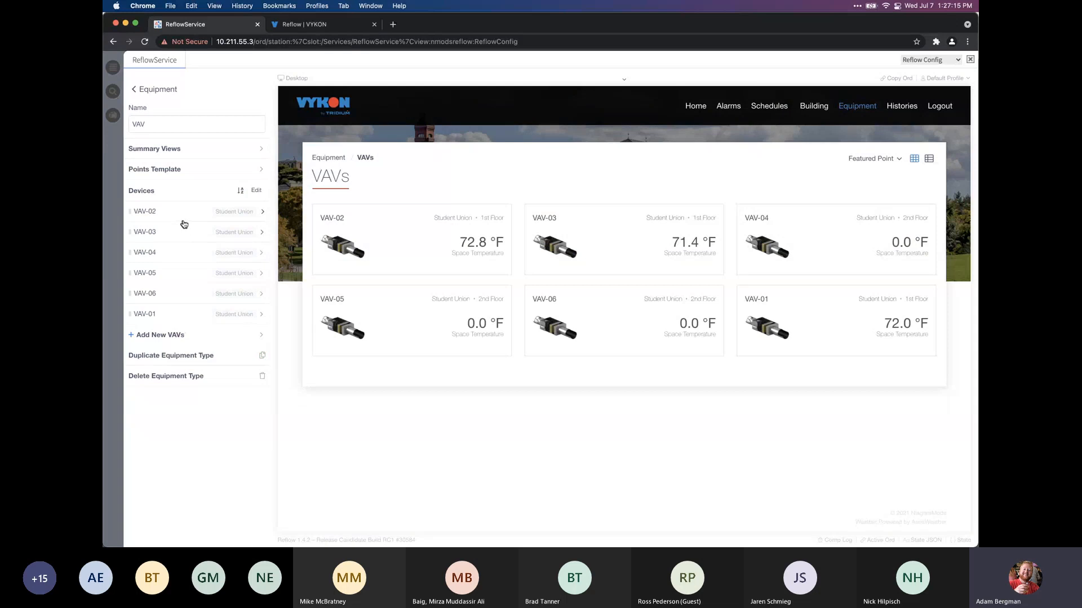
click(178, 315)
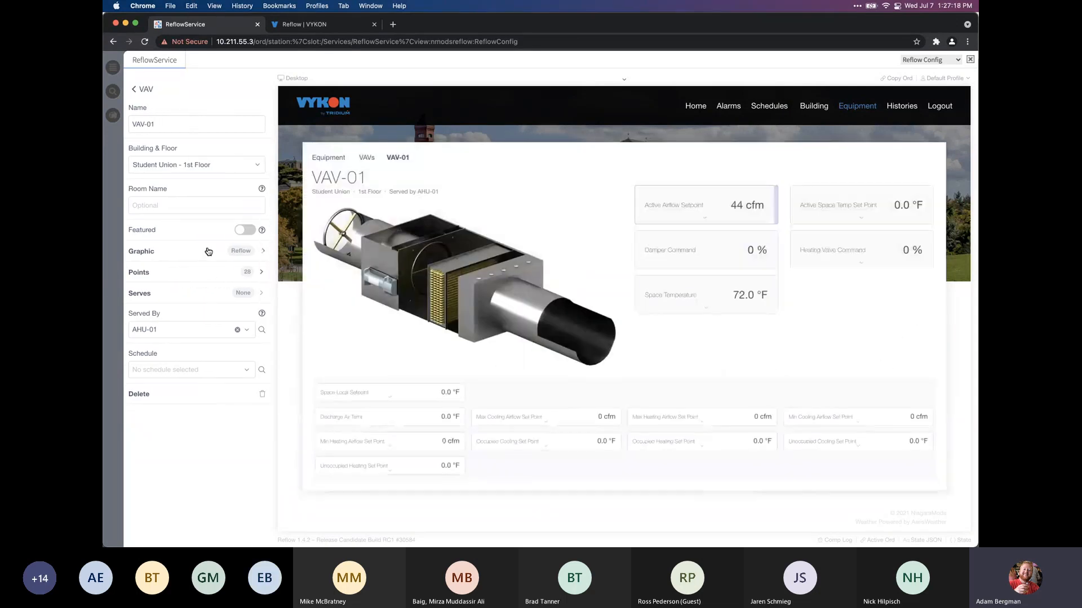
click(146, 91)
click(147, 91)
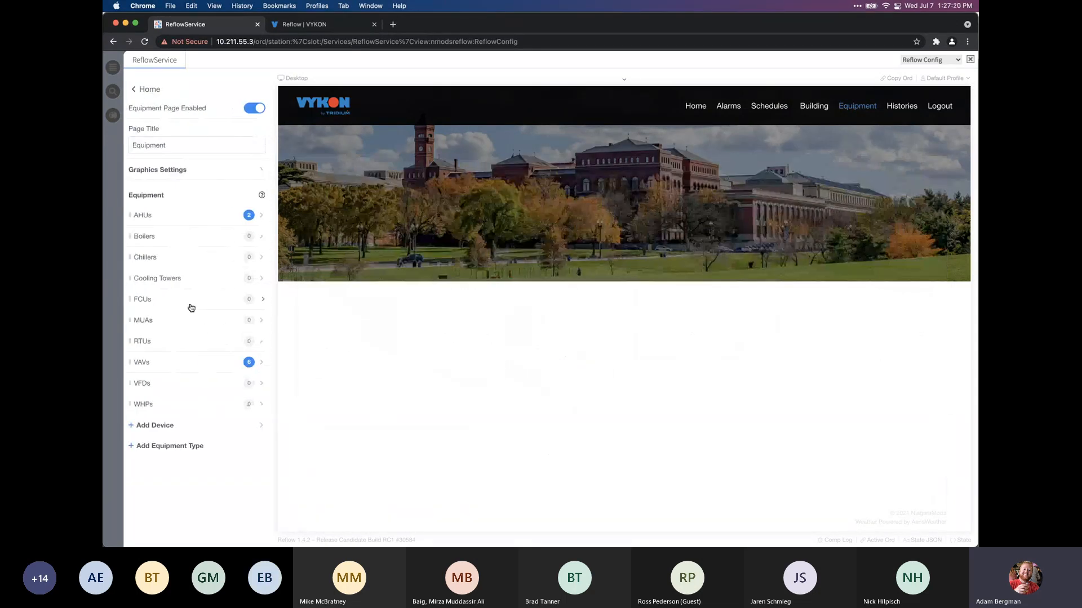
click(149, 90)
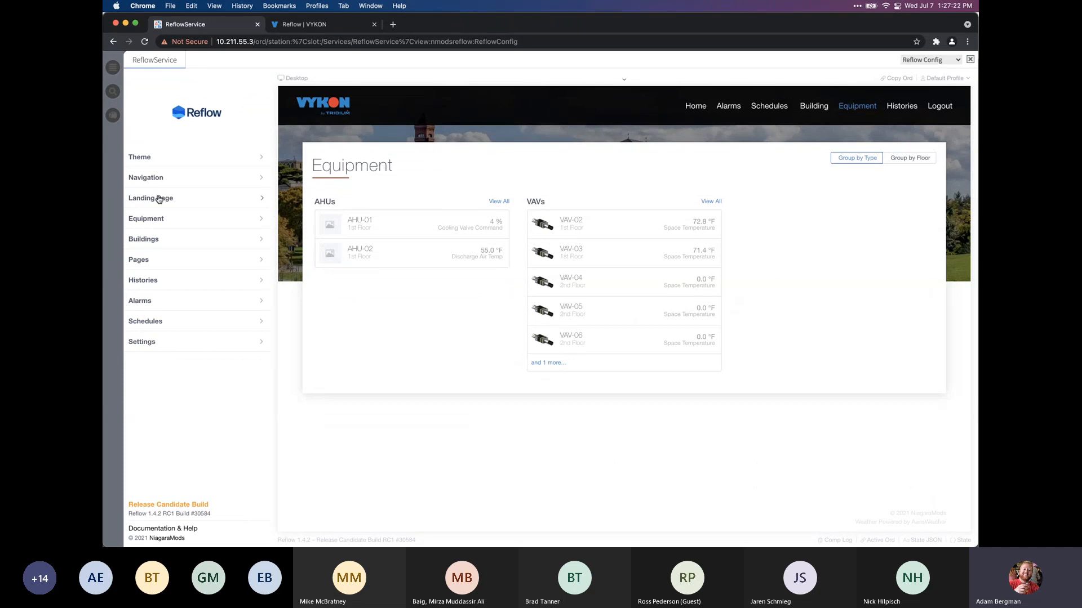
Open the Student Union building's 1st Floor in the Floor Plan Builder
click(166, 243)
click(169, 233)
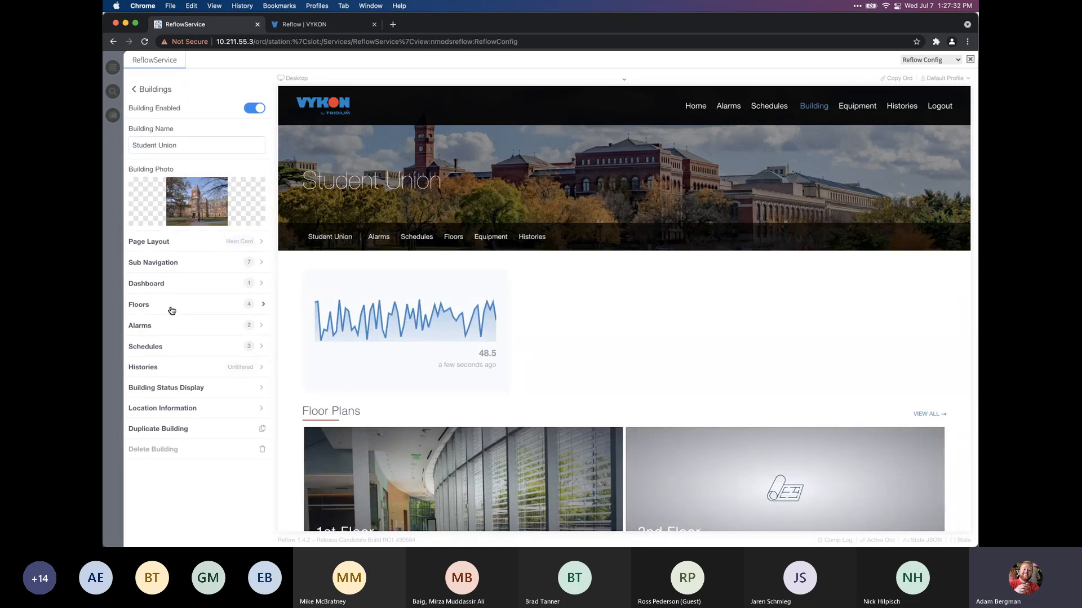
click(172, 309)
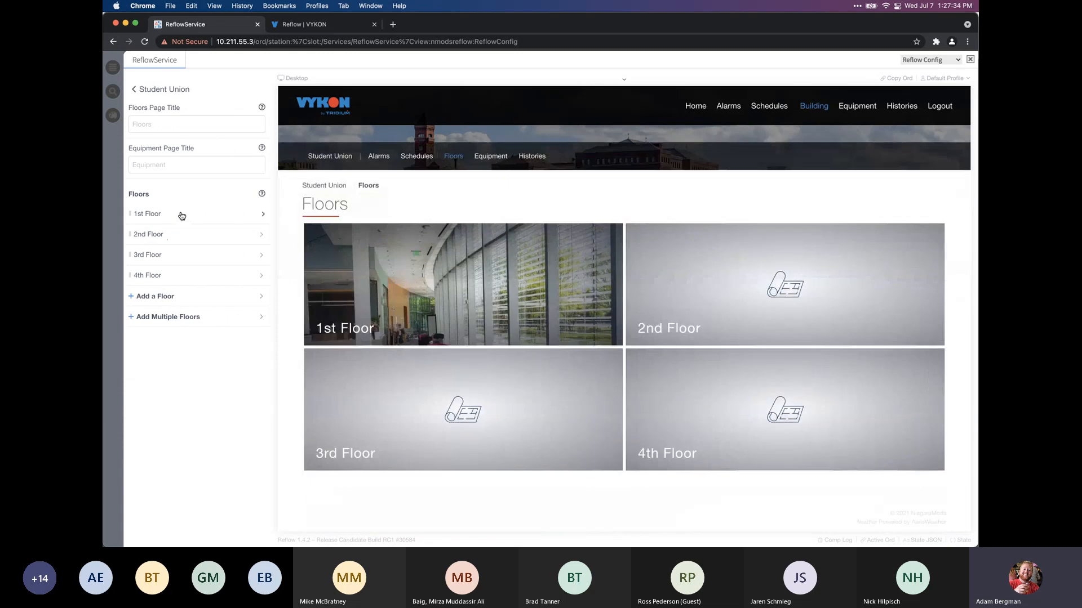
click(182, 214)
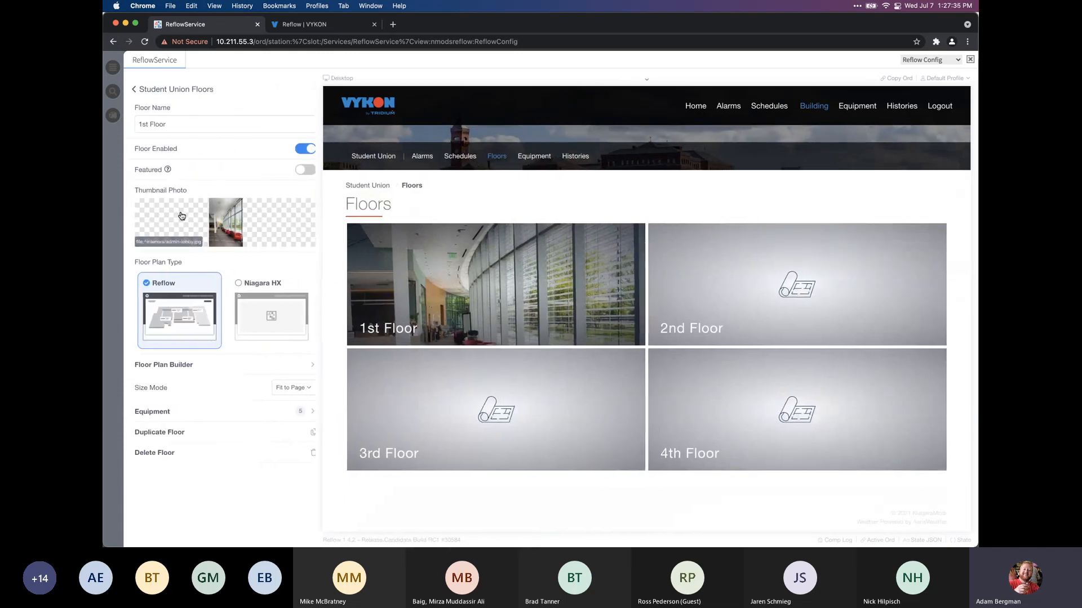
click(228, 363)
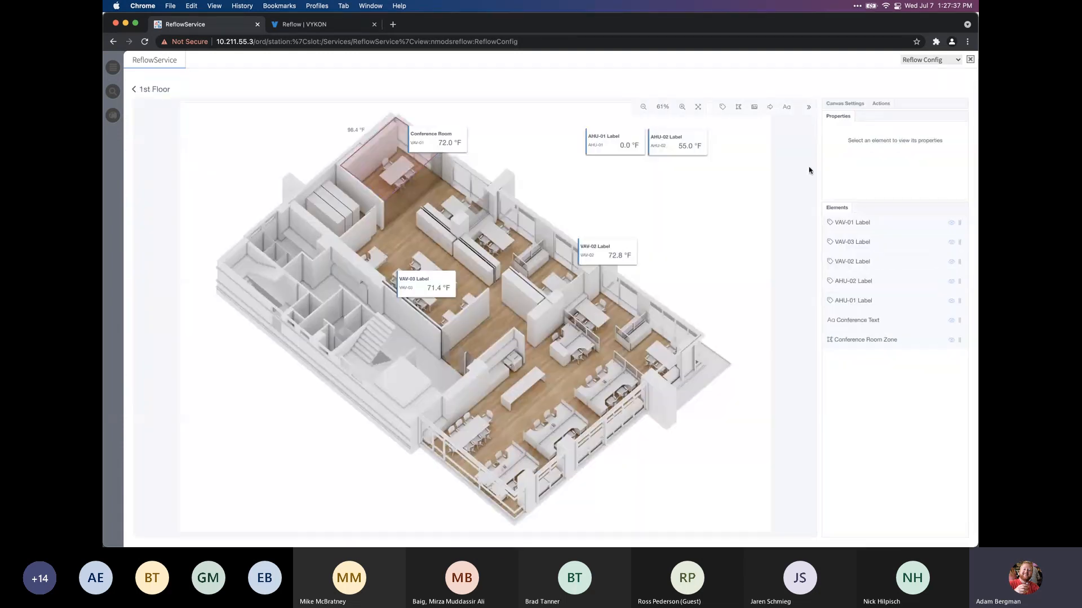
Set the Conference Room label's size mode to Compact Horizontal and widen it so the title and value fit on one line
click(461, 144)
click(893, 117)
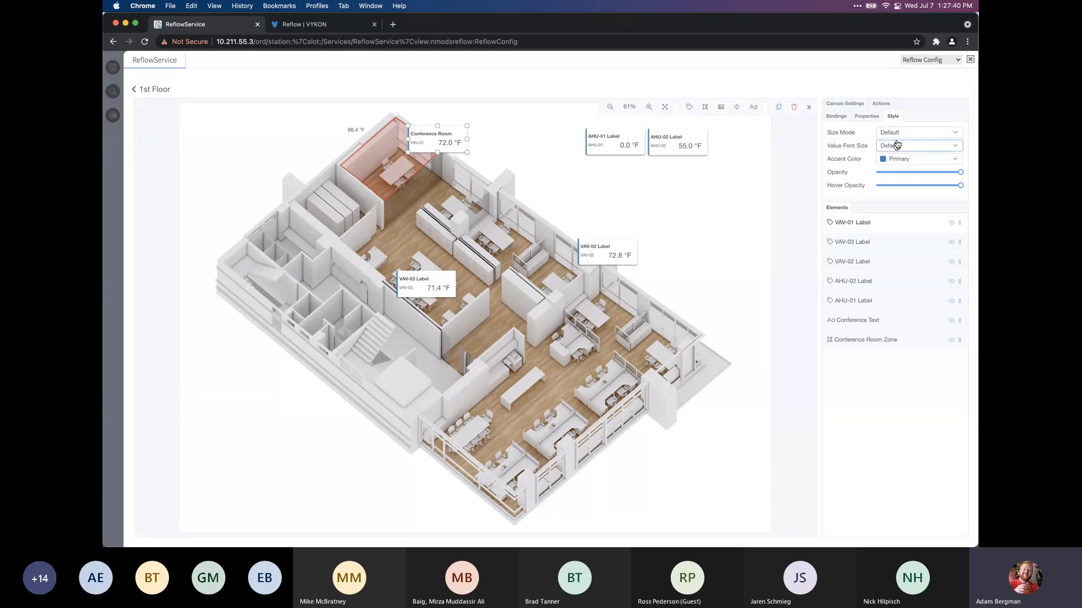
click(902, 134)
click(908, 163)
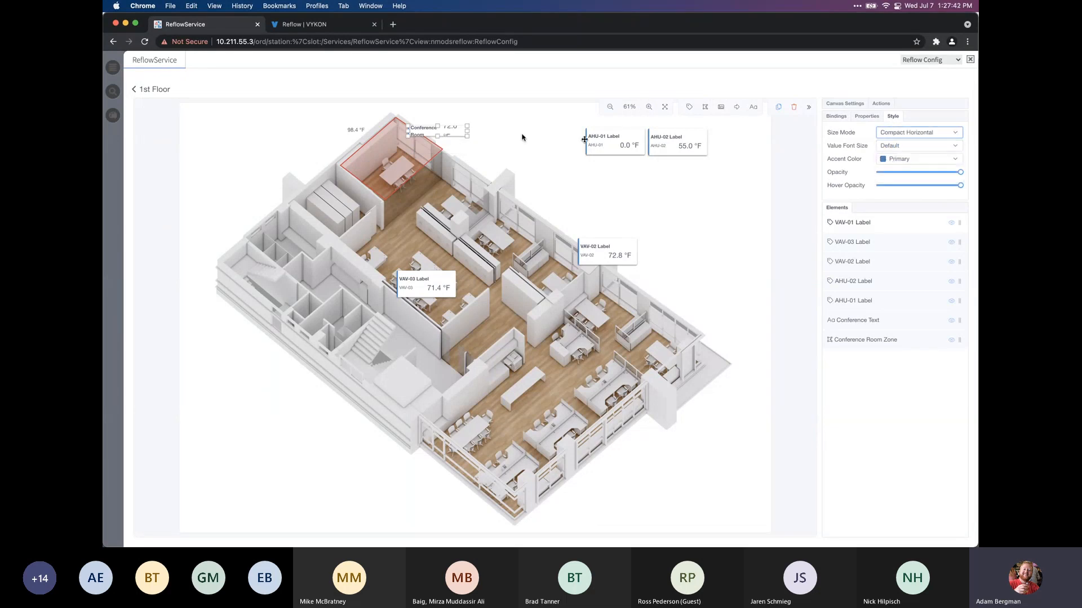
drag(468, 131, 492, 132)
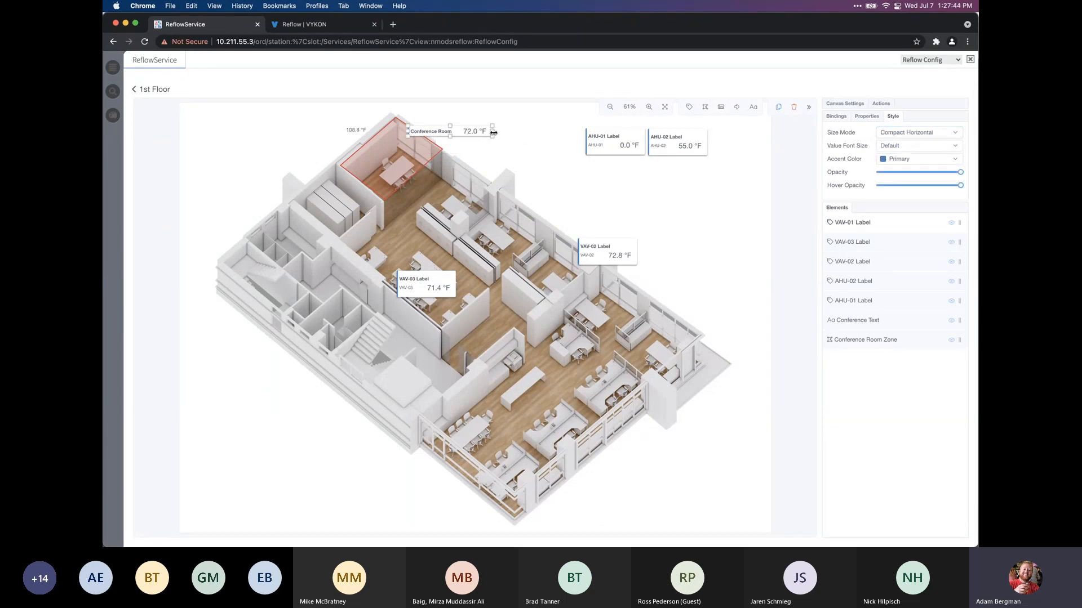
click(465, 159)
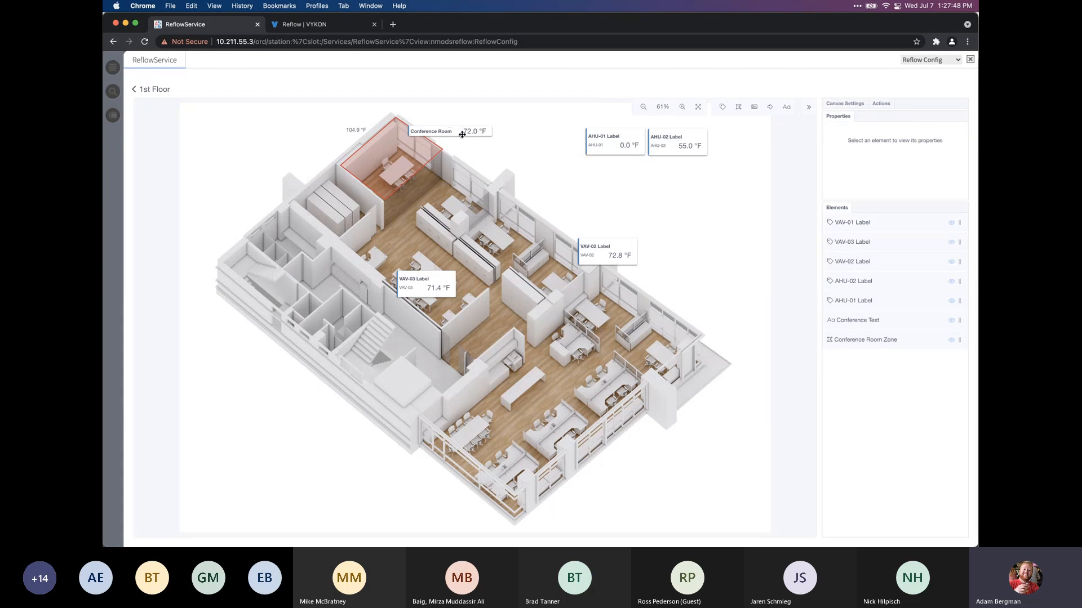
Duplicate the compact Conference Room label and place the copy directly beneath the original
right_click(461, 134)
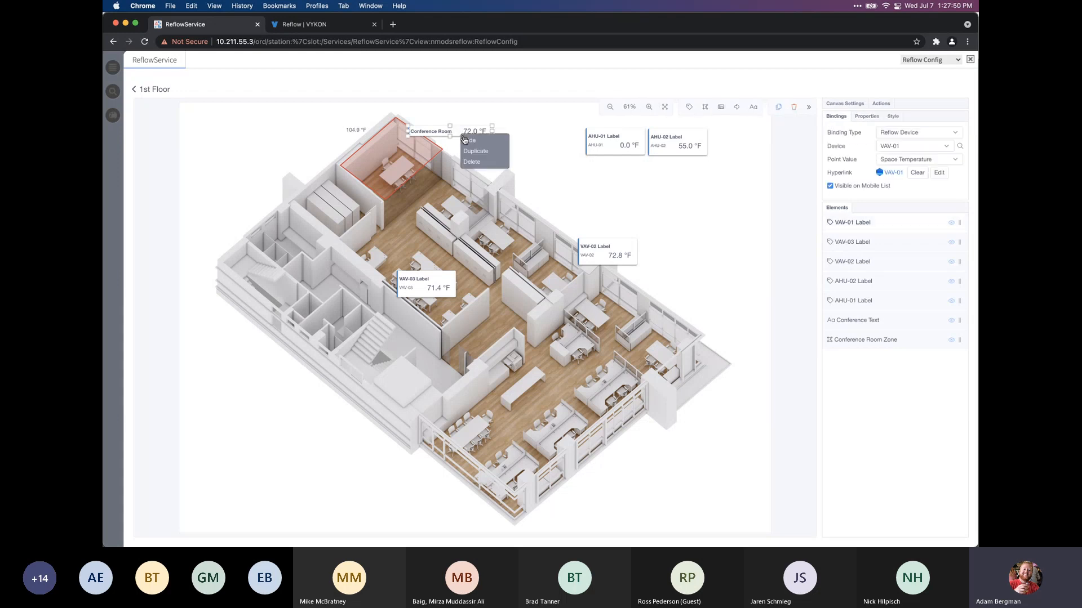
click(469, 149)
drag(456, 131, 455, 142)
click(511, 150)
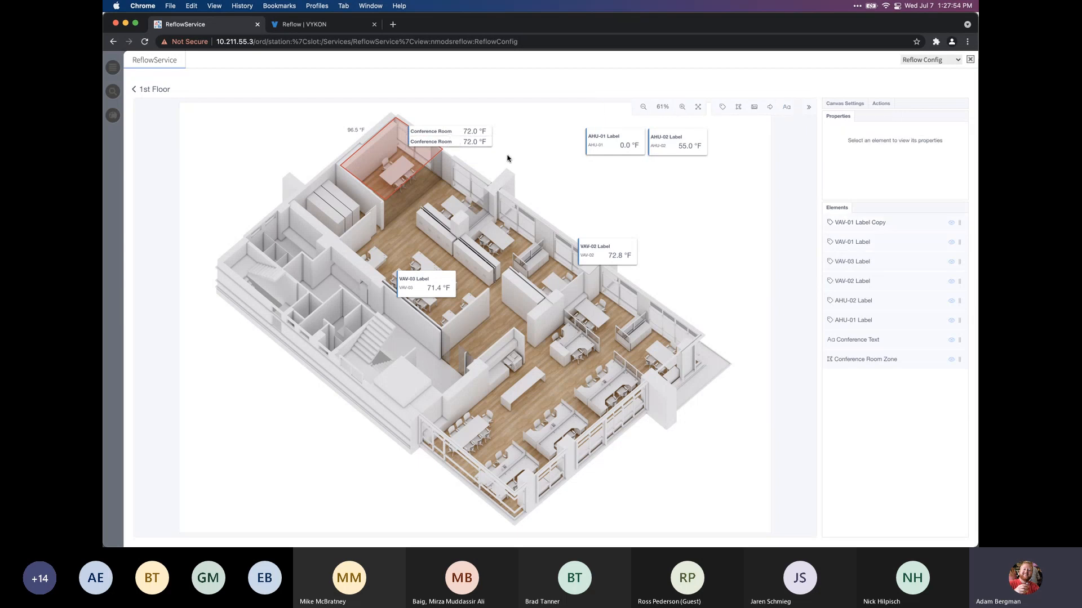
Clear the title of the duplicated Conference Room label so that it shows only its value
click(461, 145)
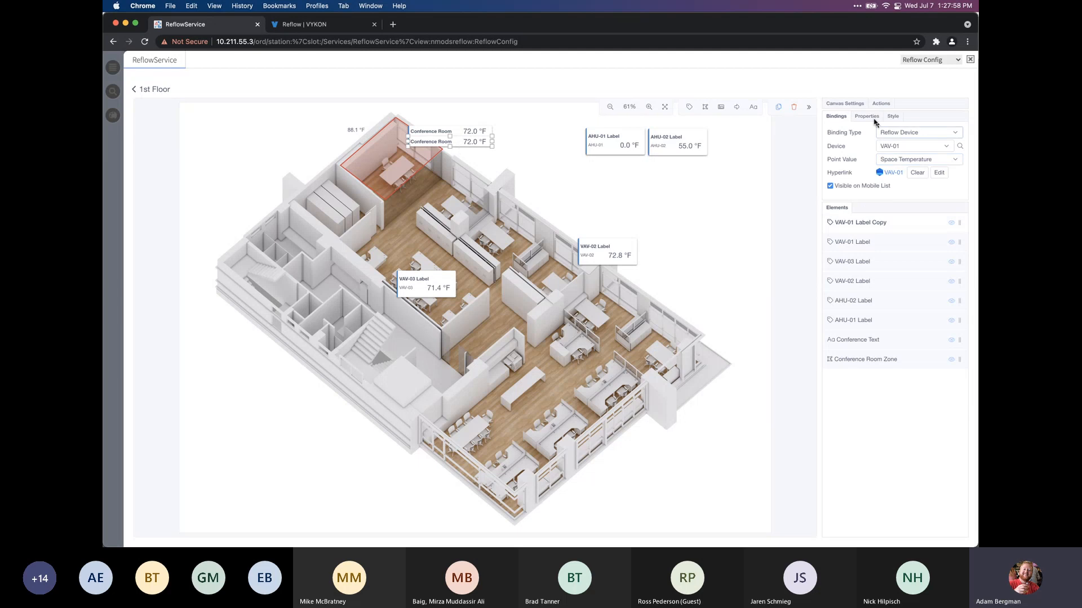
click(867, 116)
drag(932, 146, 858, 148)
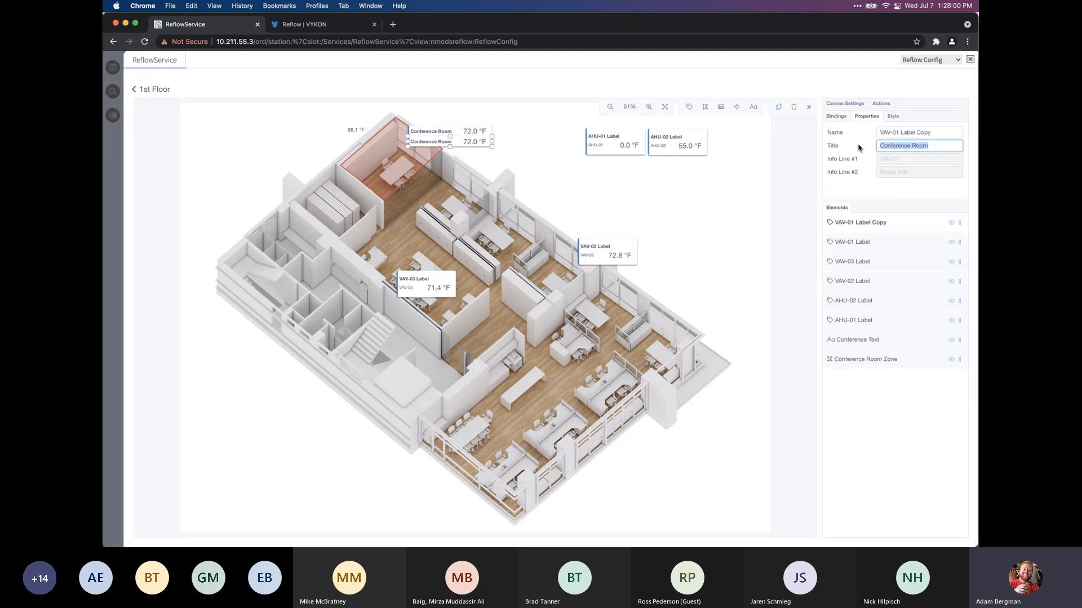
key(BackSpace)
click(540, 171)
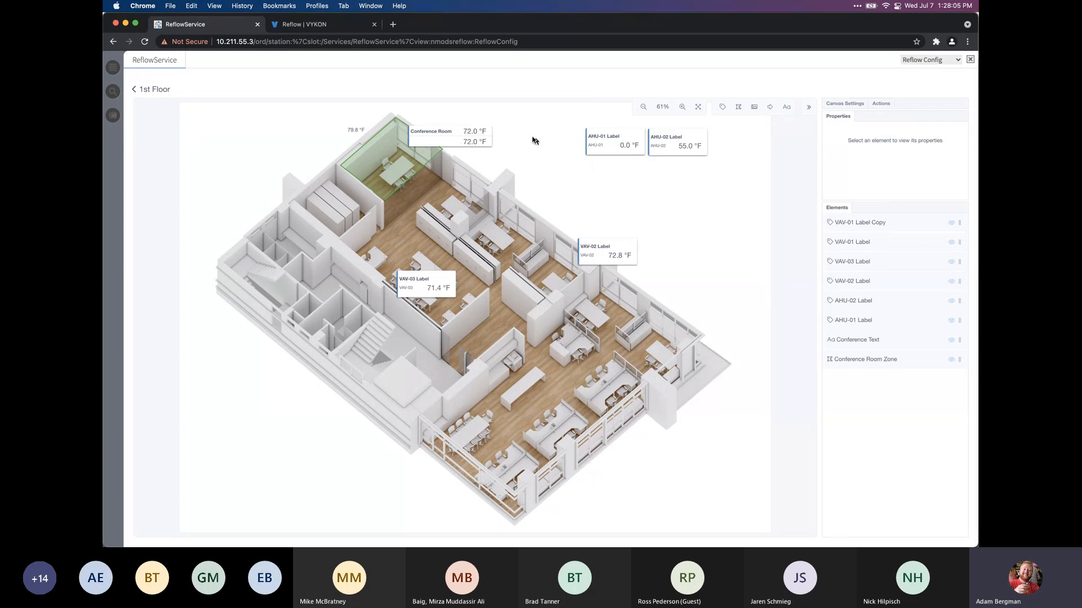
click(458, 131)
Move the AHU-01 label away from the AHU-02 label, set its size mode to Compact Vertical and narrow it
drag(610, 148, 563, 160)
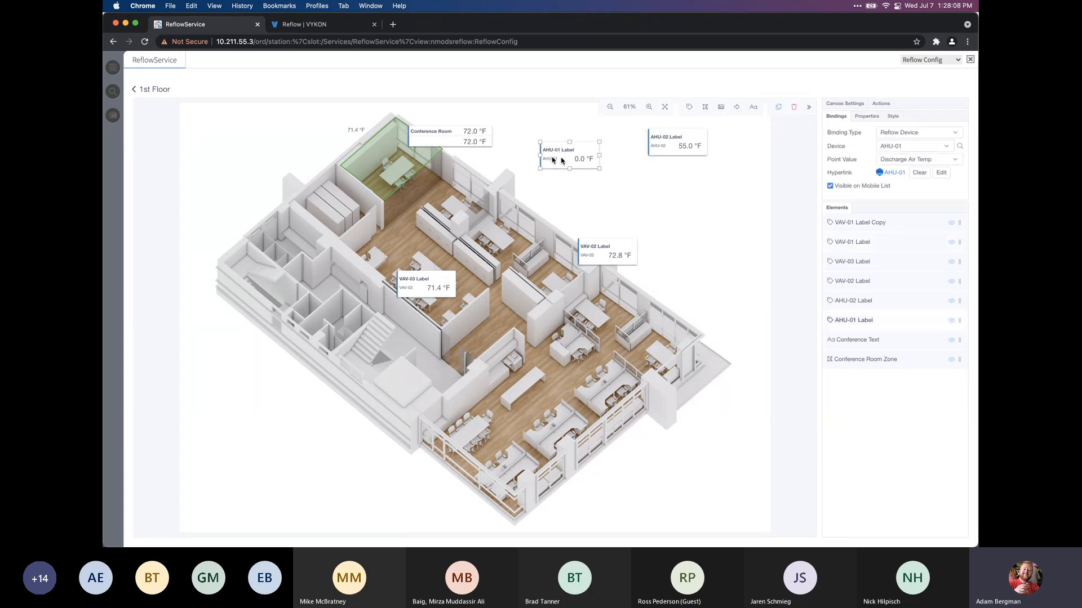
click(894, 117)
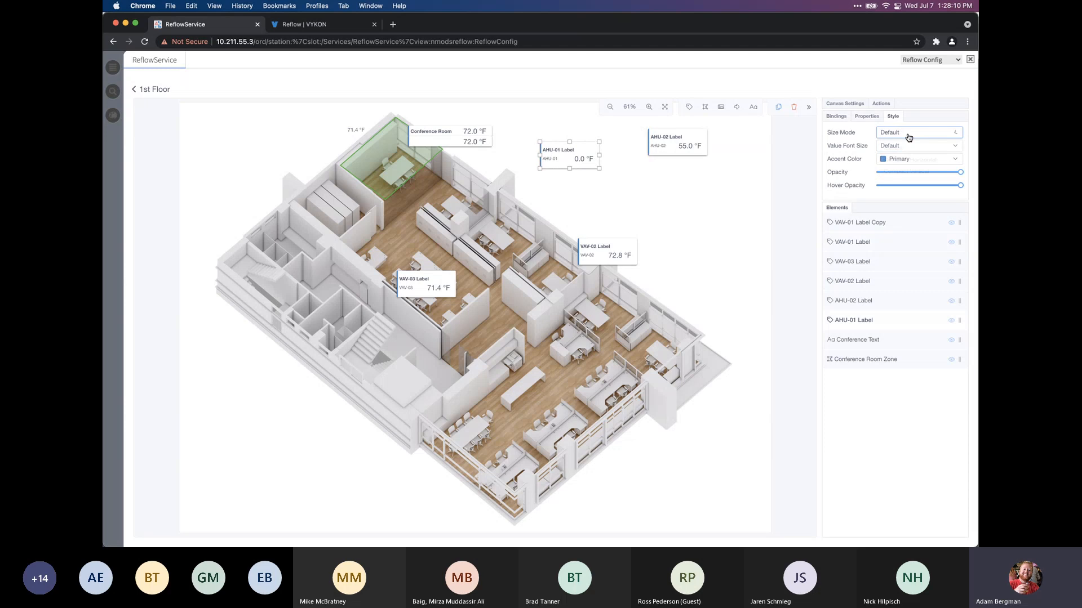
click(908, 135)
click(906, 178)
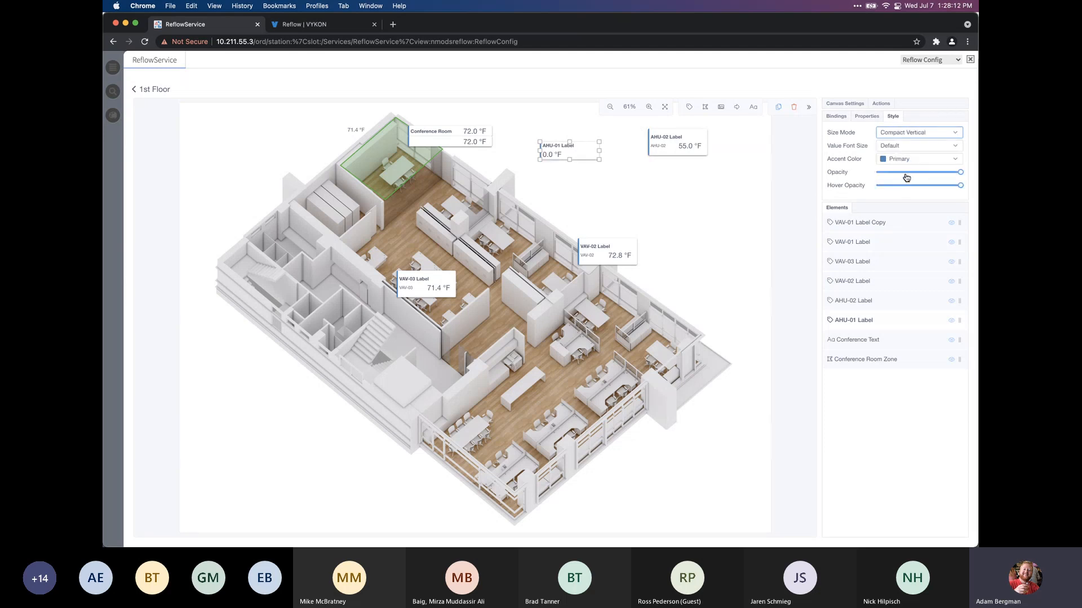
drag(600, 151, 575, 180)
click(607, 202)
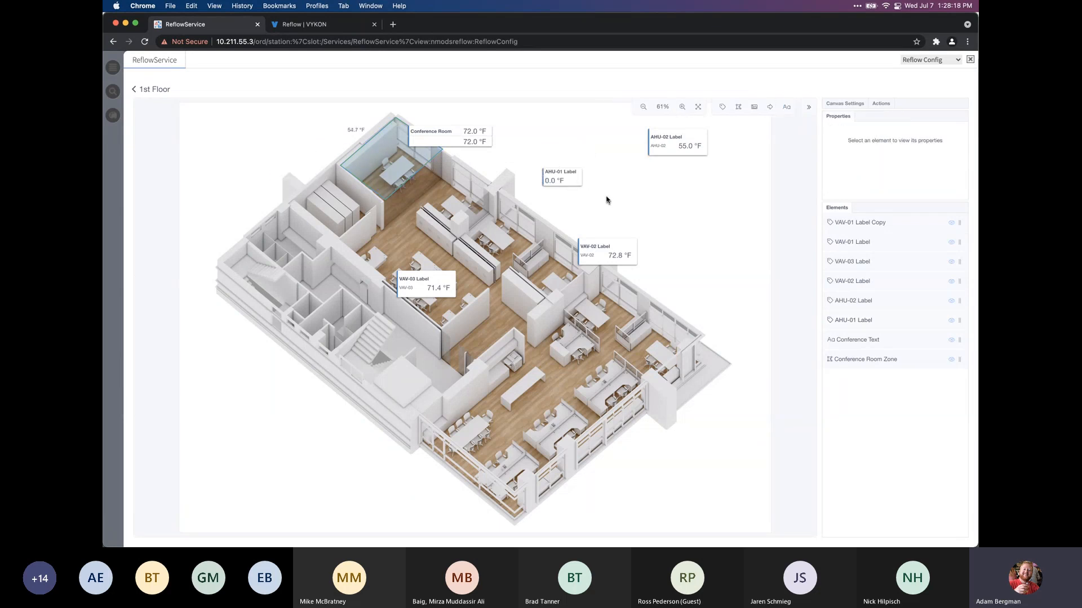
Make the AHU-01 label slightly taller and move it closer to the Conference Room labels
click(582, 180)
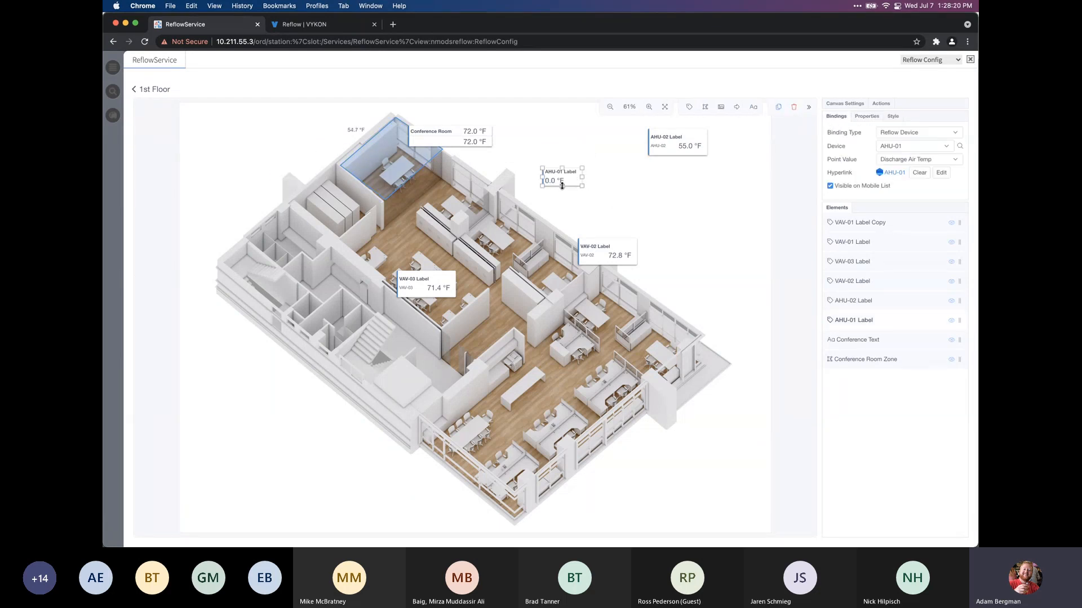
drag(562, 187, 533, 188)
click(604, 194)
Review the binding and property settings of the AHU-01 label without changing them
click(565, 186)
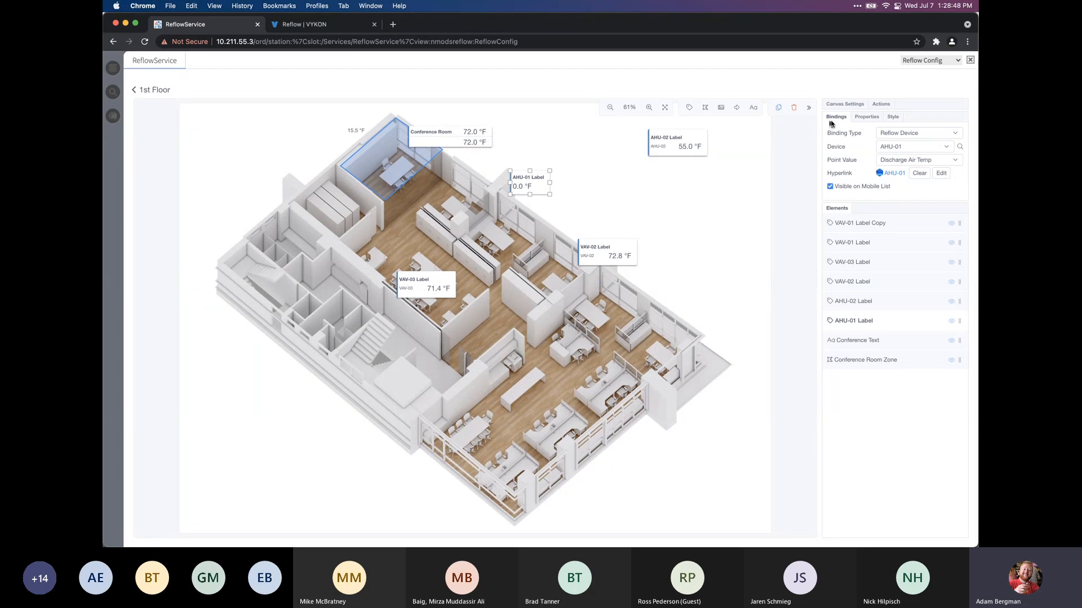
click(868, 119)
click(829, 118)
click(864, 118)
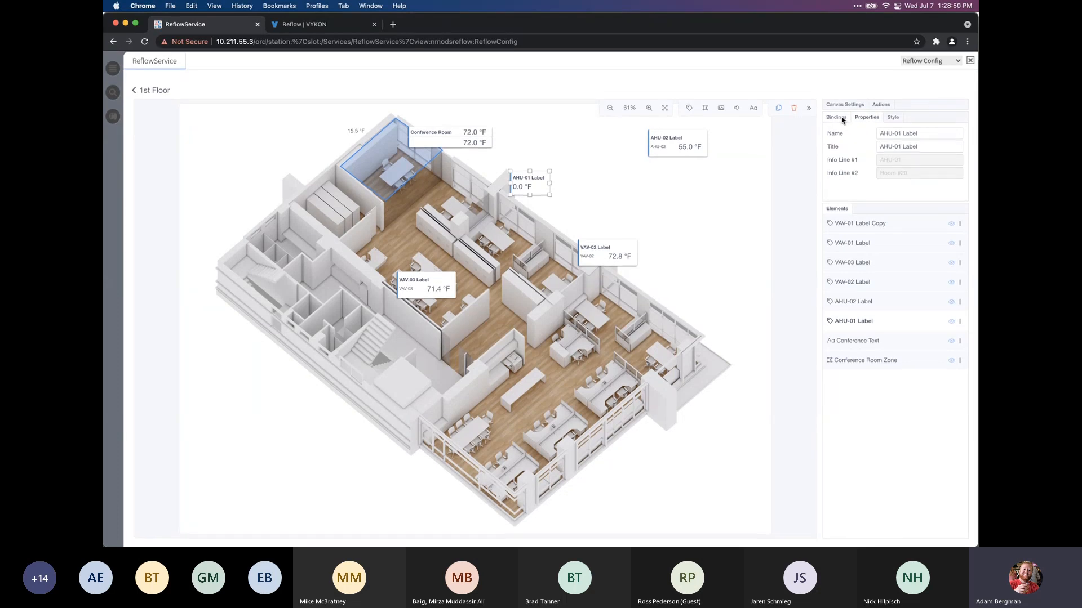
click(841, 118)
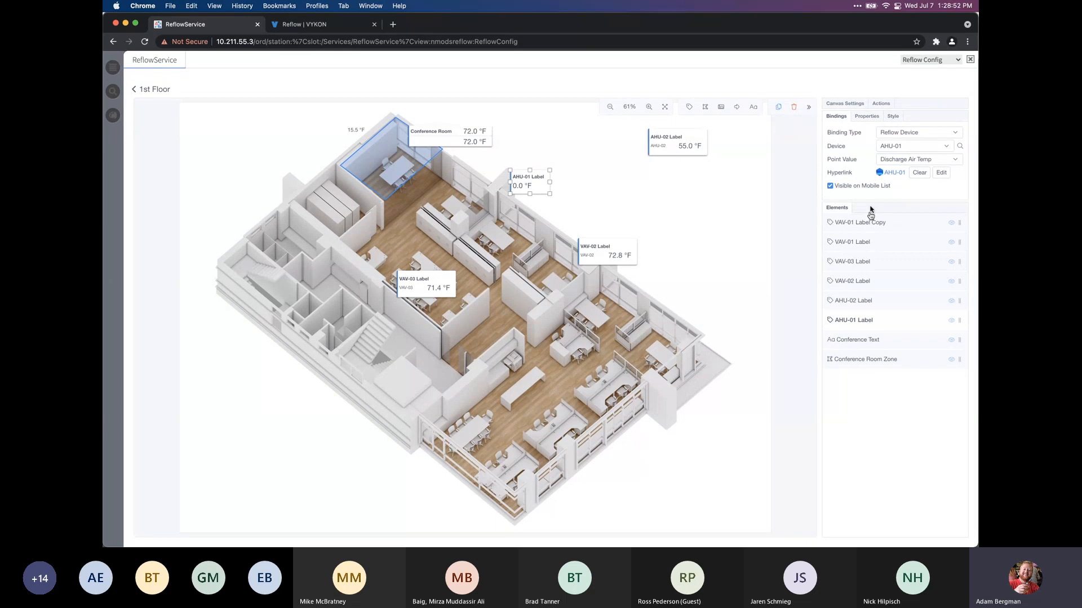
click(599, 185)
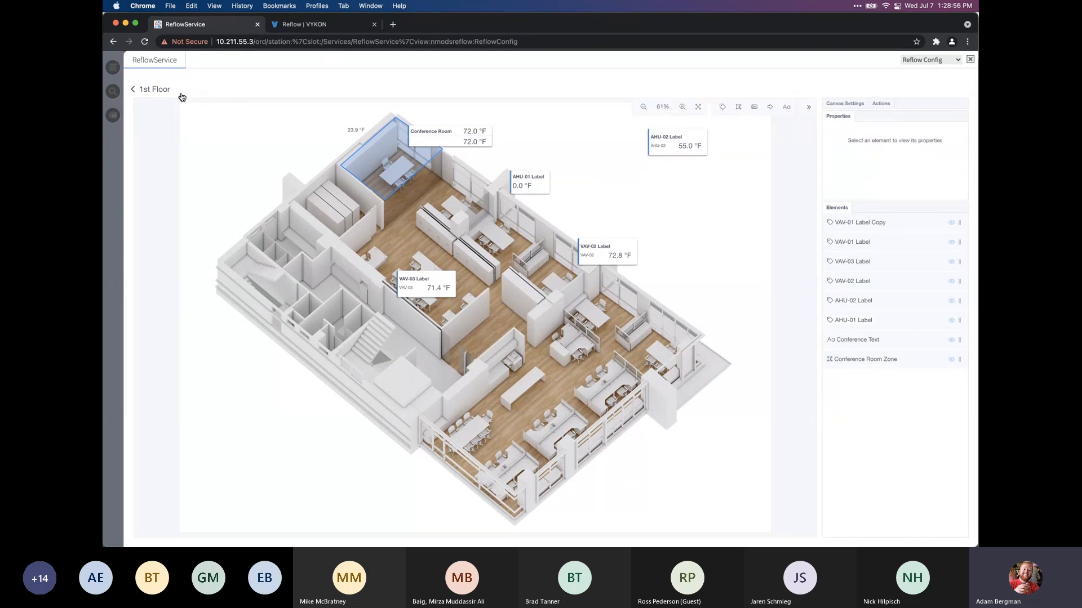
Leave the 1st Floor plan builder and return to the main Reflow configuration list
click(171, 91)
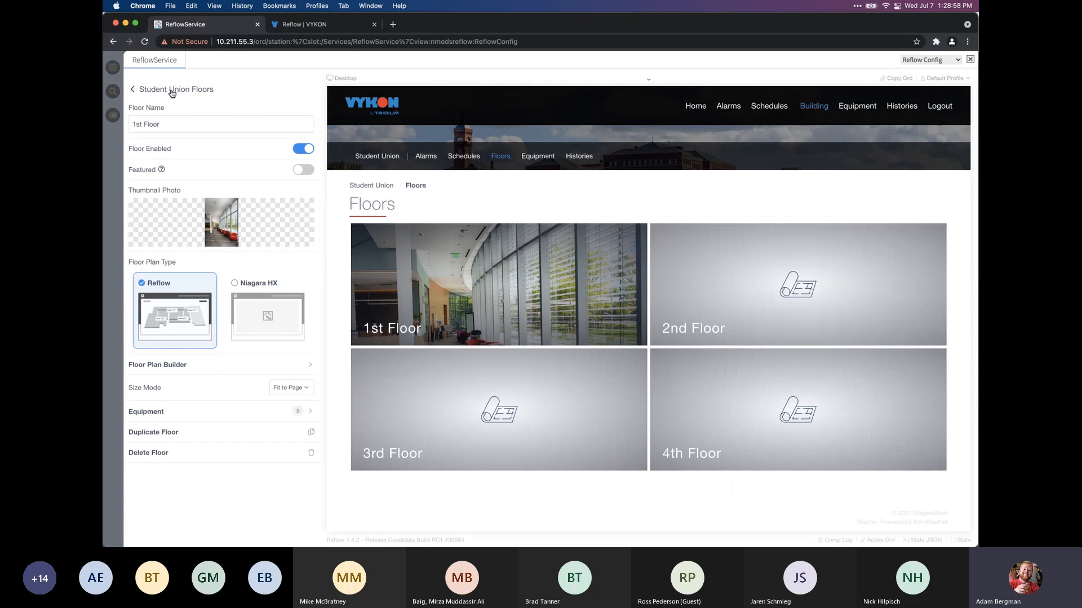
click(172, 90)
click(172, 90)
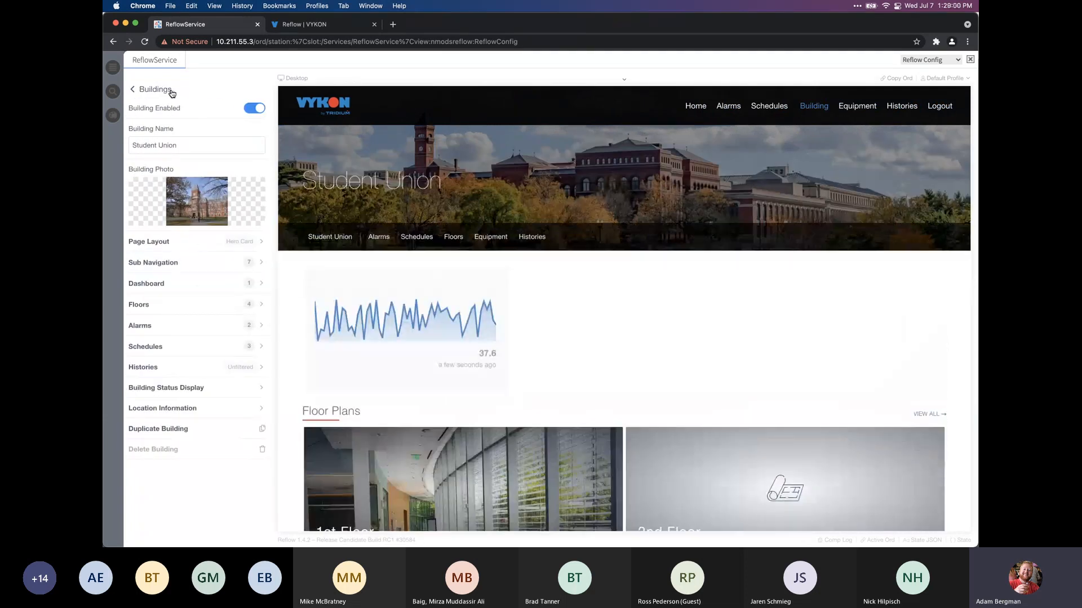
click(171, 91)
click(171, 91)
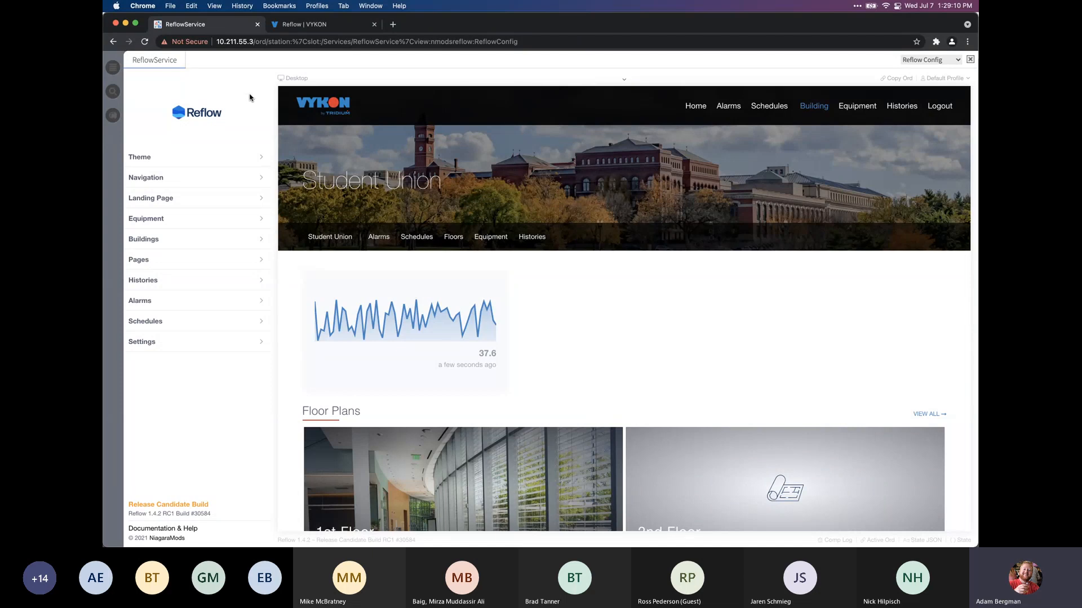
Switch to the VYKON browser page, load niagaramodules.com there and look over the NiagaraMods home page
click(328, 29)
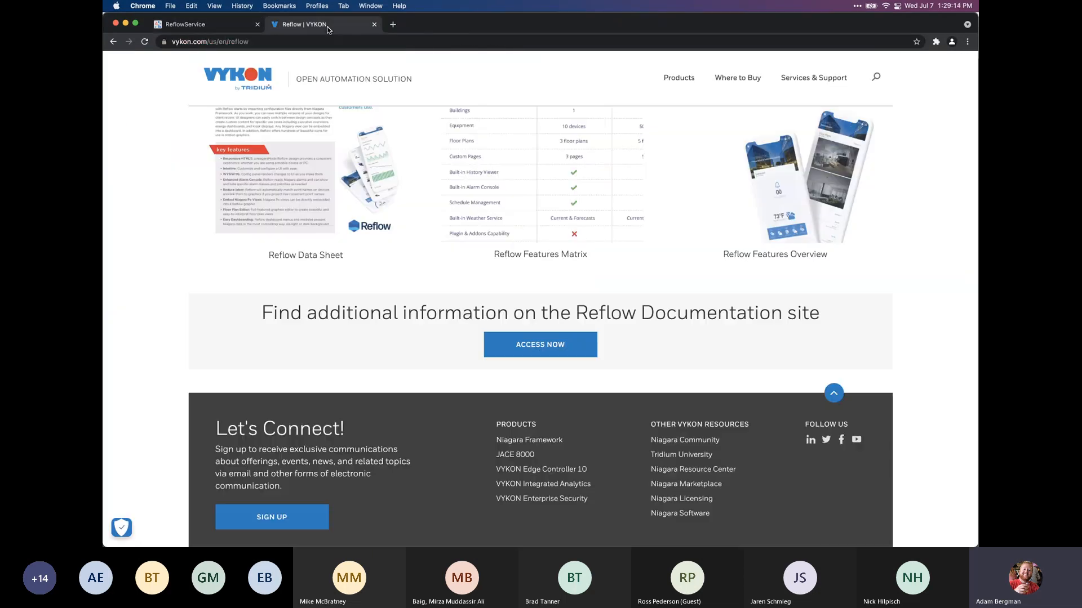
click(326, 41)
text(niagara)
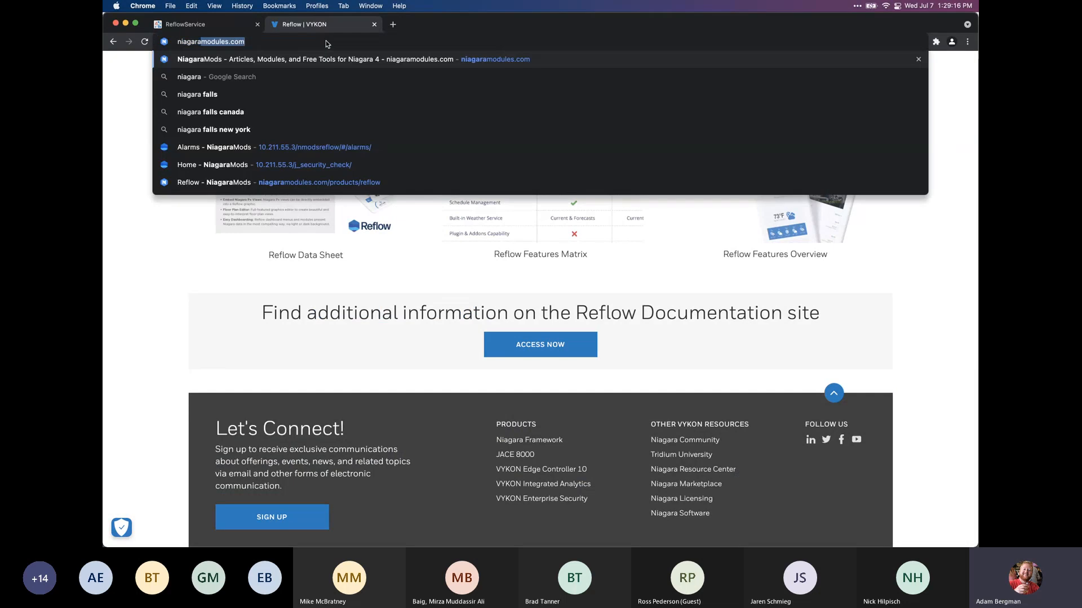
key(Return)
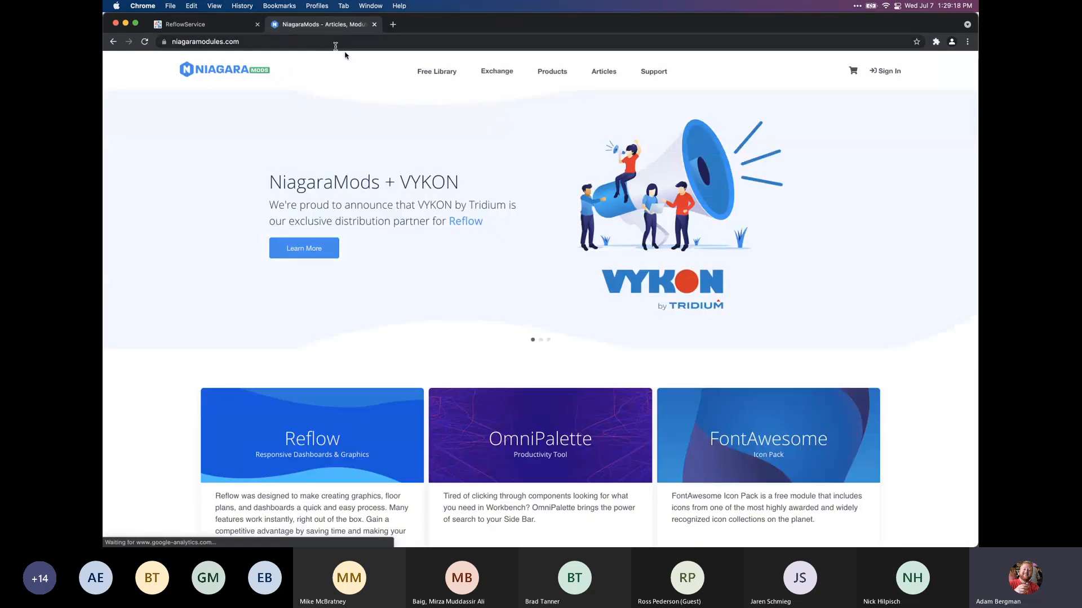
scroll(455, 151, down, 1)
scroll(455, 151, up, 1)
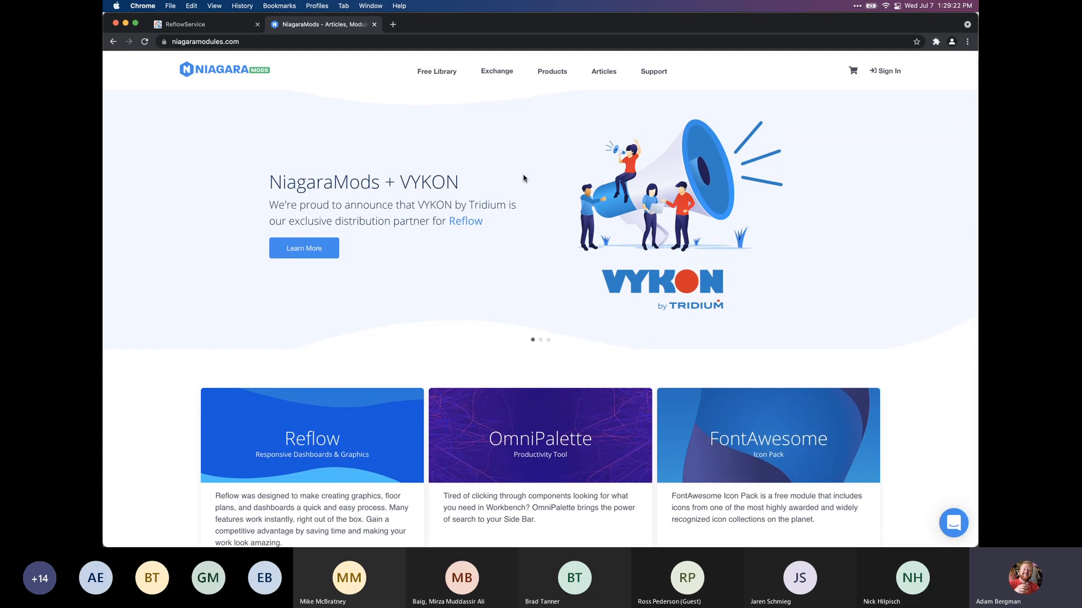
View the NiagaraMods support chat, start a new message without sending anything, and close the chat
click(957, 520)
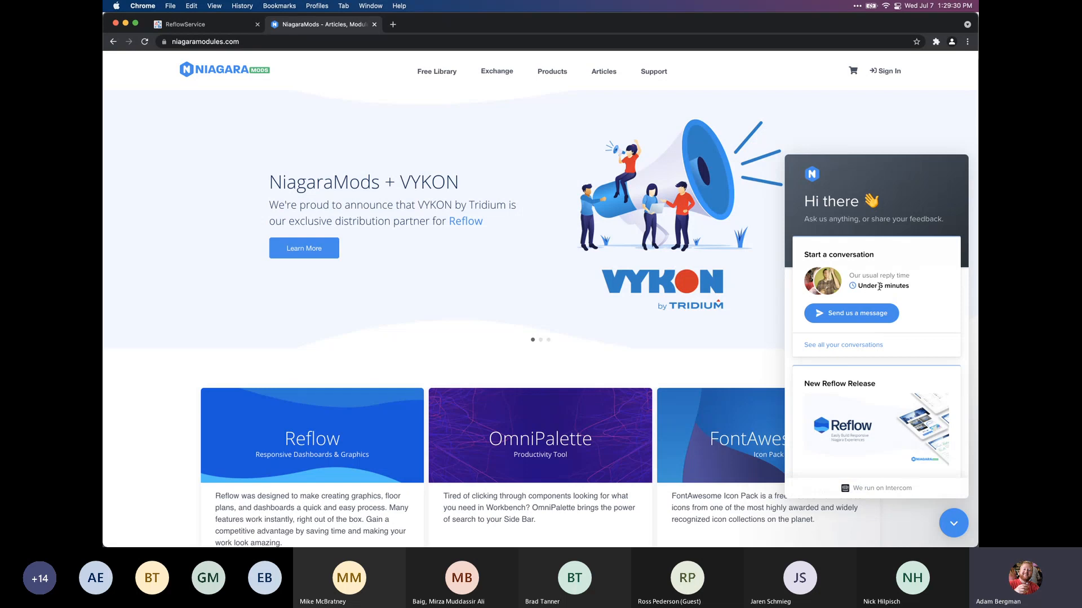
click(847, 319)
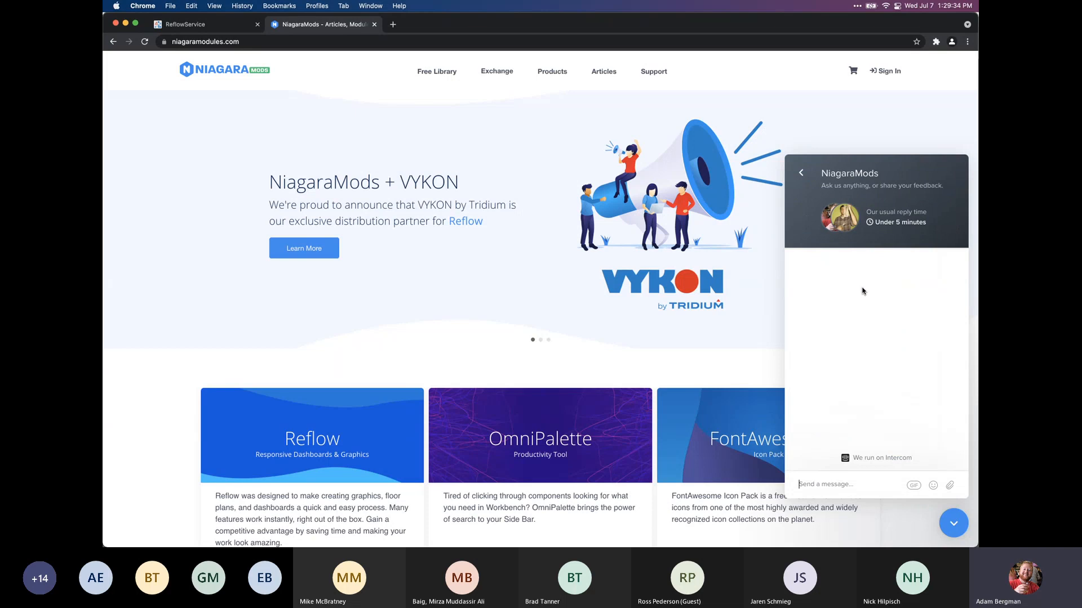
click(953, 523)
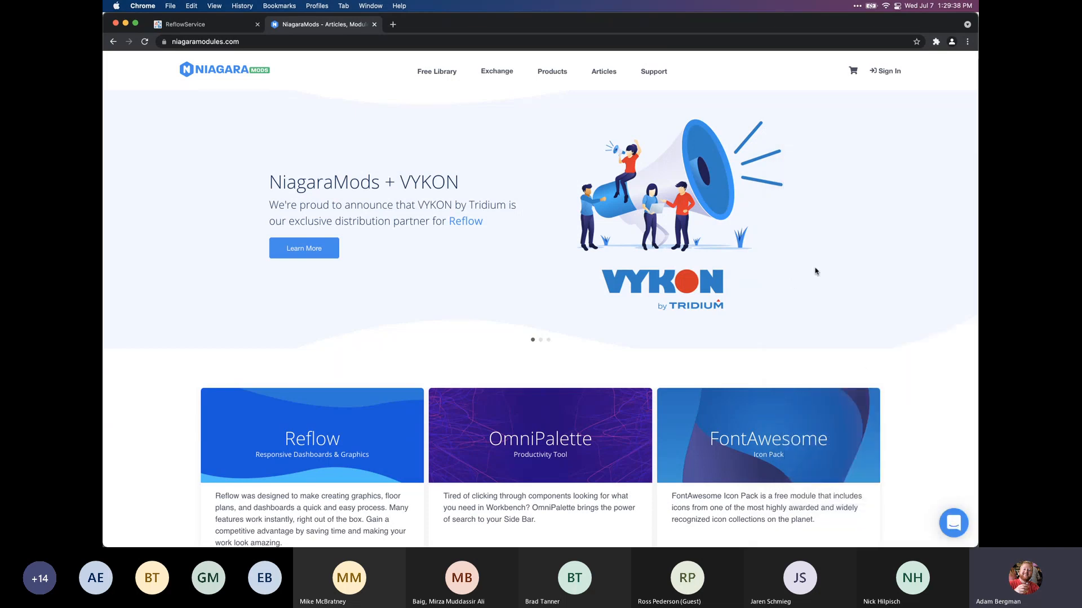